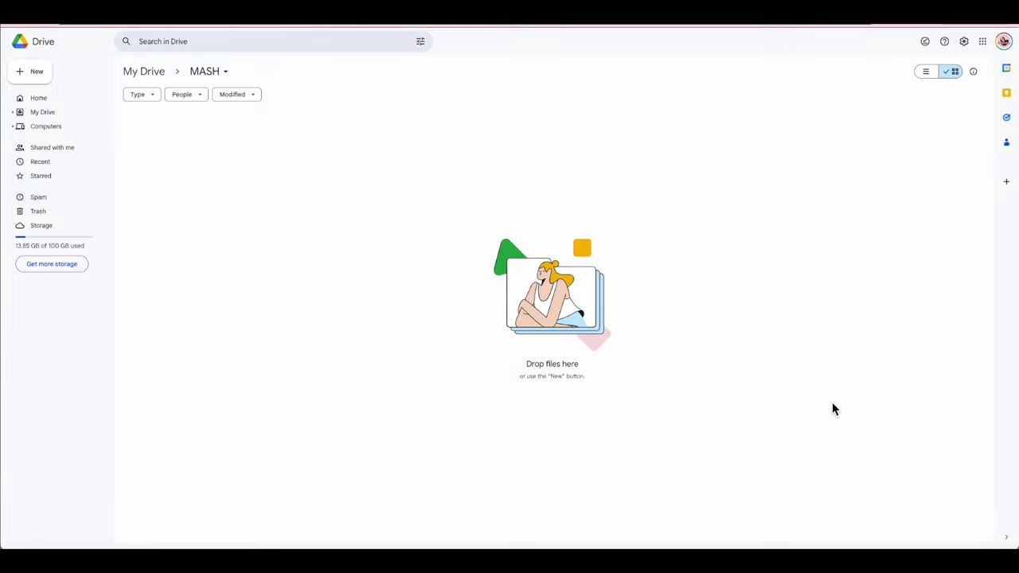
Step: Create a new blank Google Sheets spreadsheet from the New menu in the MASH folder
left_click(39, 77)
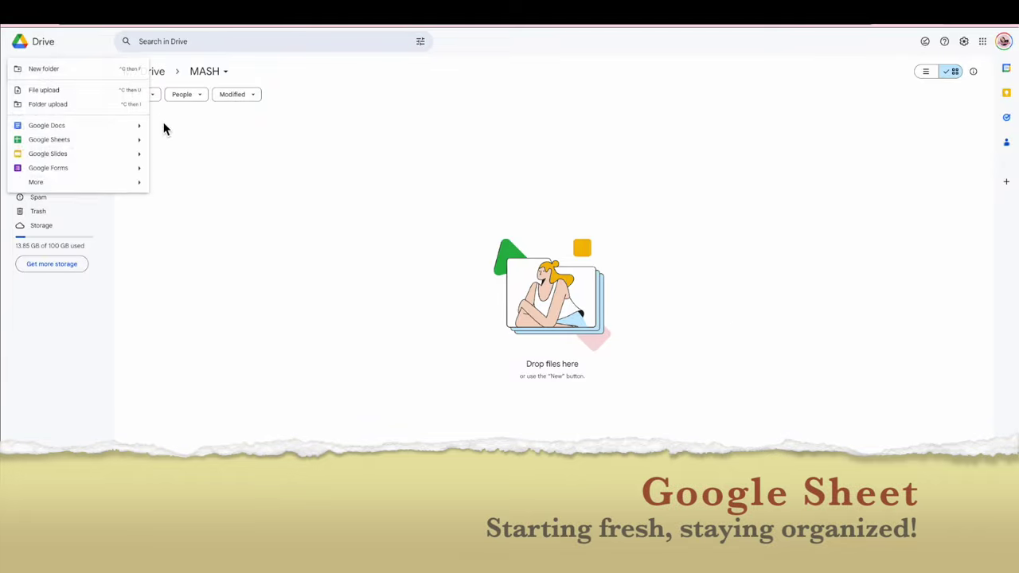
left_click(110, 141)
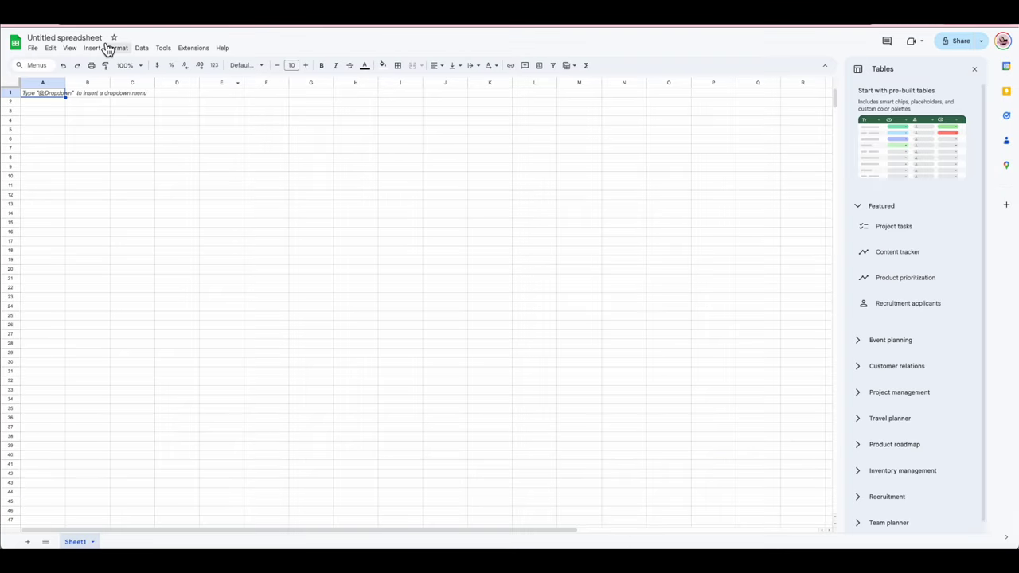
Step: Title the spreadsheet 'MASH - Working Template' and close the Tables side panel
left_click(103, 37)
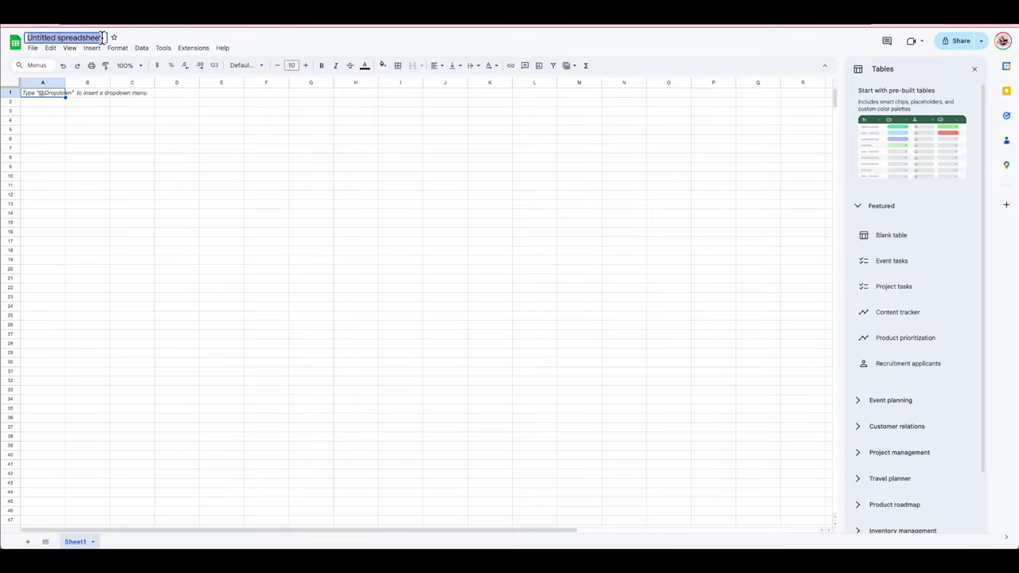
type("MASH - ")
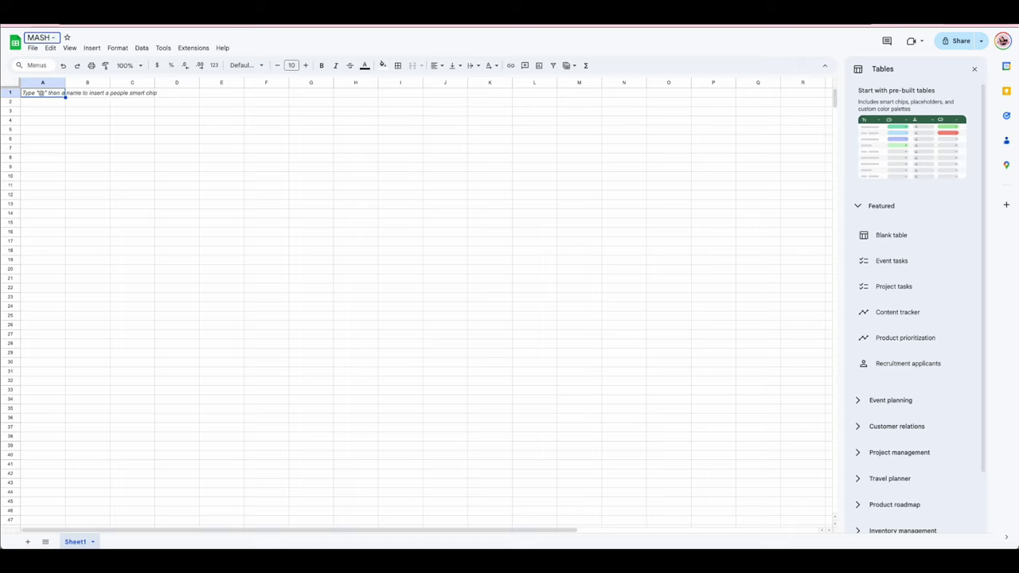
type("Working Templaste")
key("BackSpace")
key("BackSpace")
key("BackSpace")
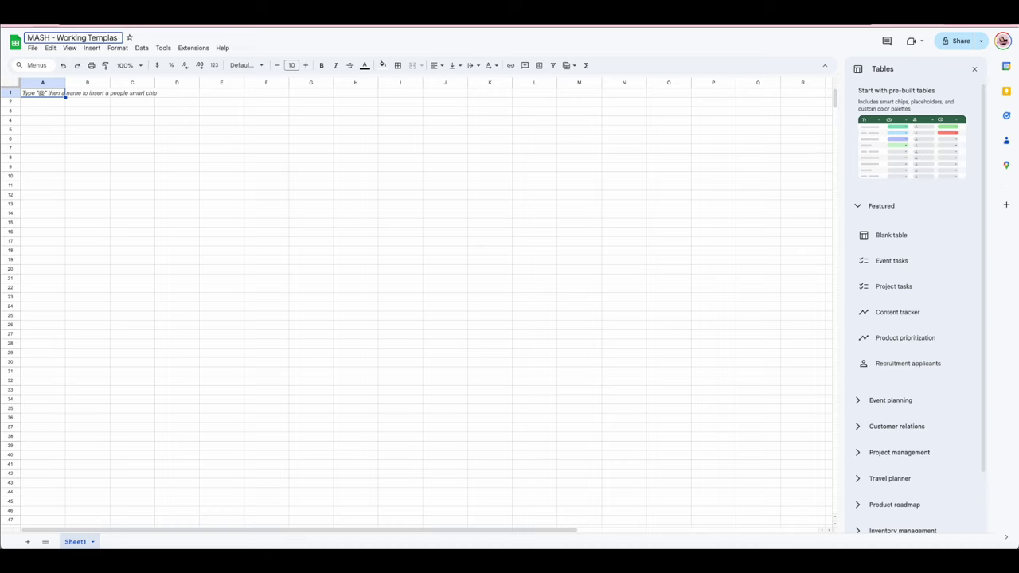
type("te")
left_click(267, 165)
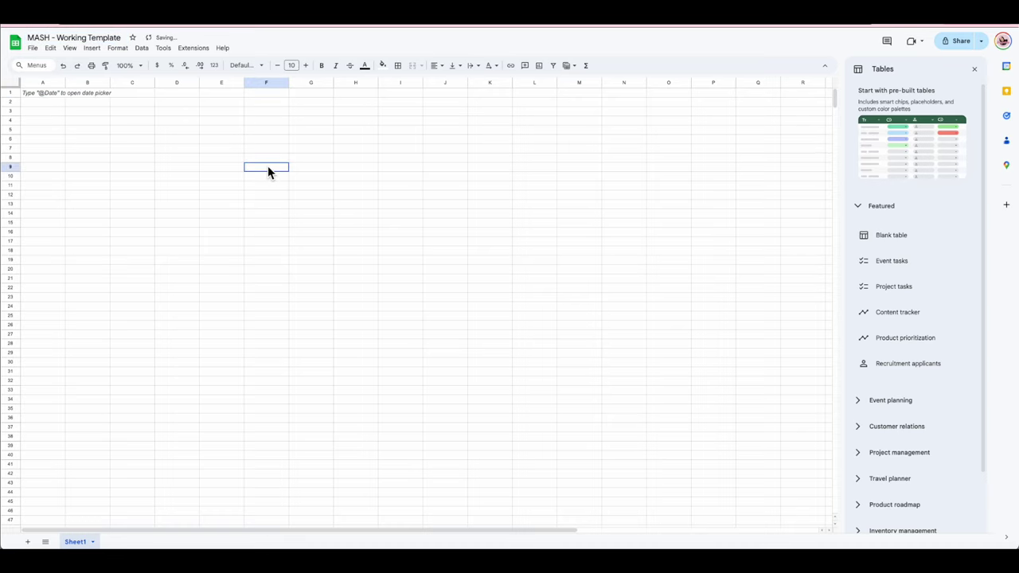
left_click(974, 70)
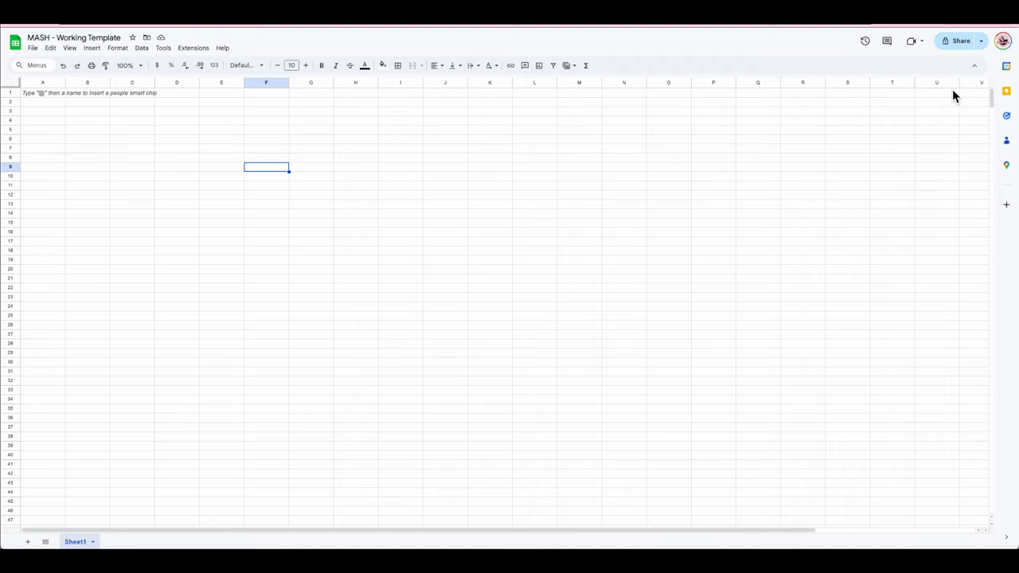
Step: Shrink columns A–C and X–Y to thin margin columns
left_click_drag(54, 83, 123, 81)
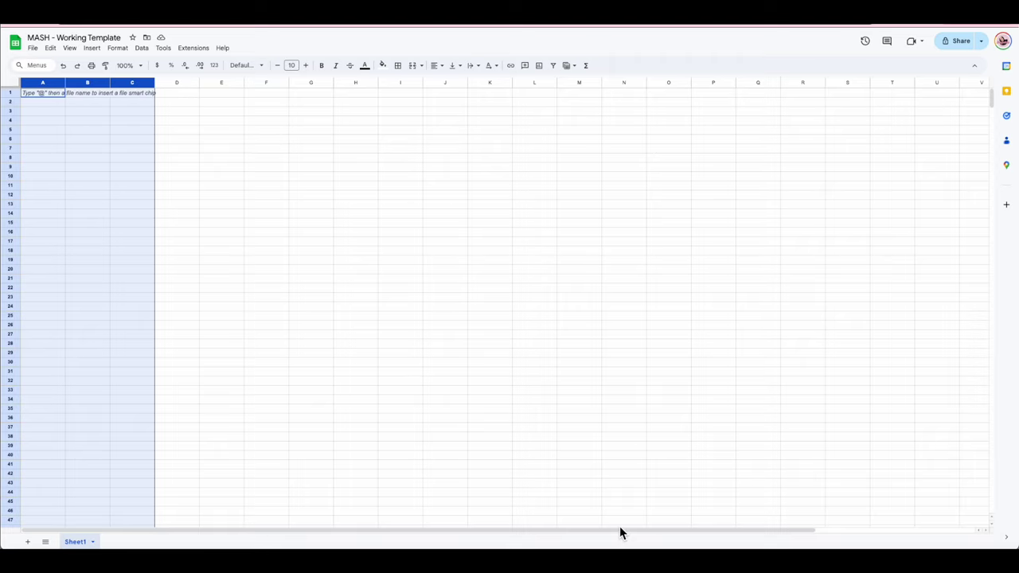
left_click_drag(619, 528, 828, 515)
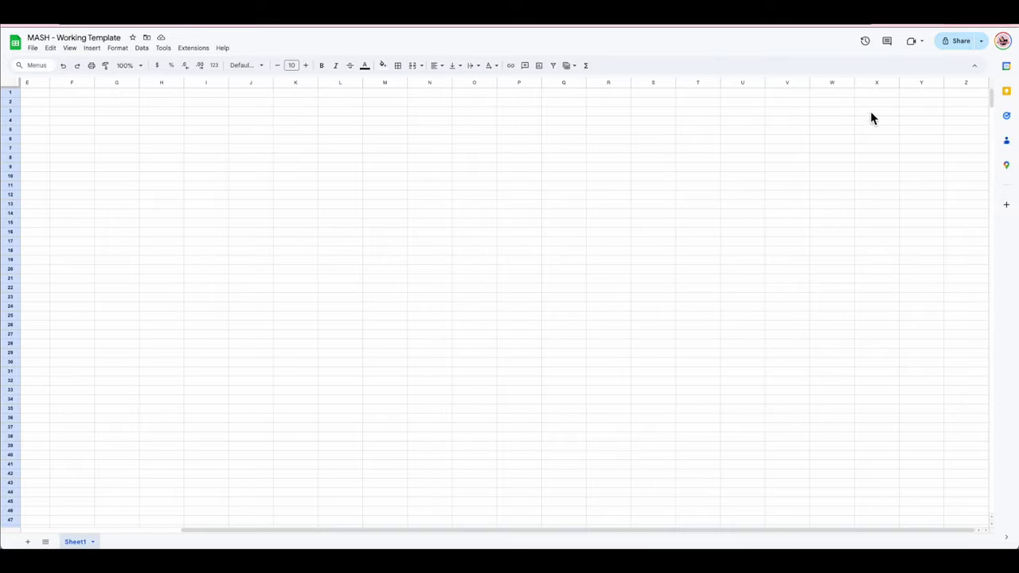
left_click_drag(868, 83, 965, 83)
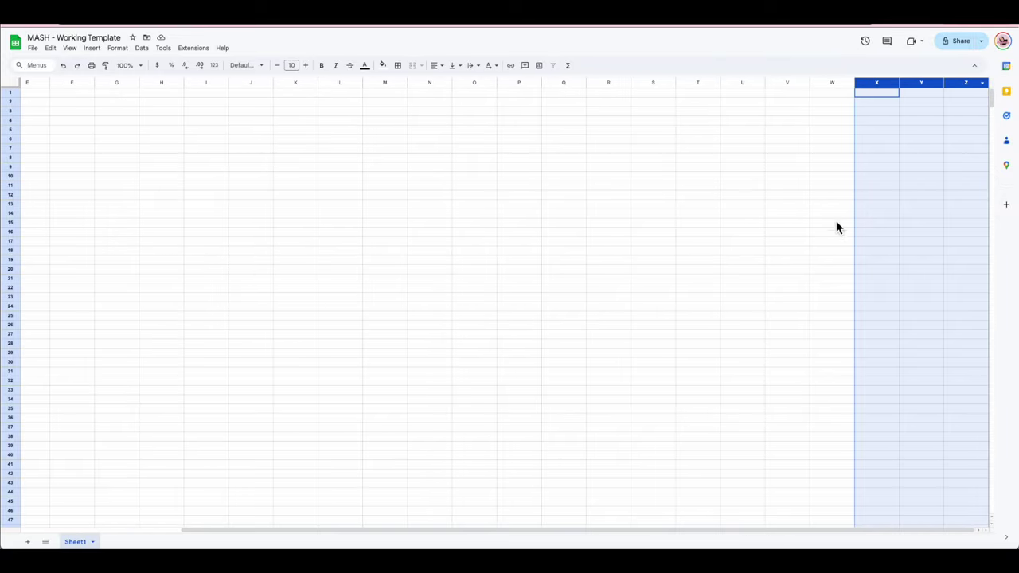
mouse_move(701, 527)
left_mouse_down()
mouse_move(568, 532)
mouse_move(173, 407)
left_mouse_up()
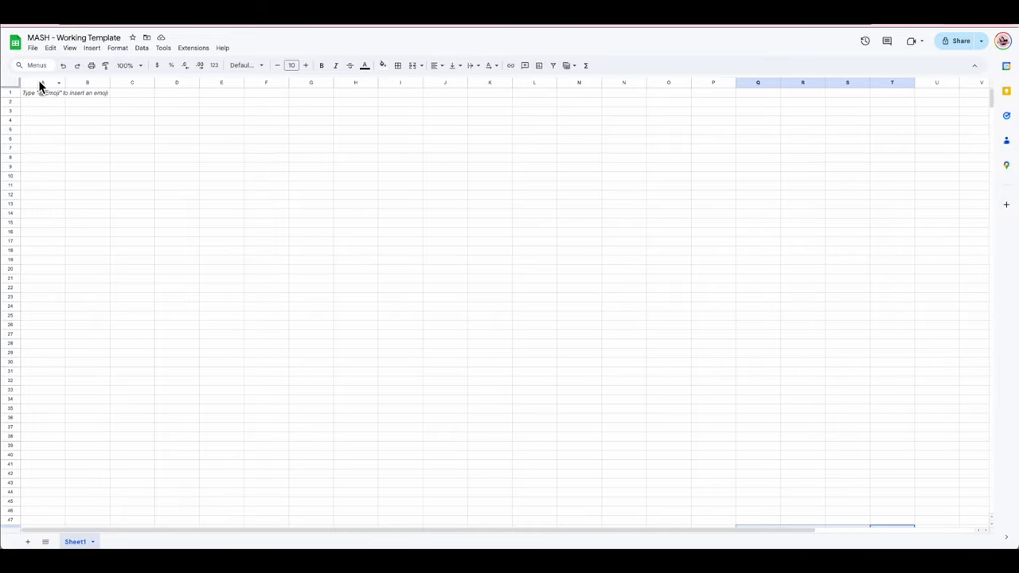
left_click_drag(38, 83, 138, 83)
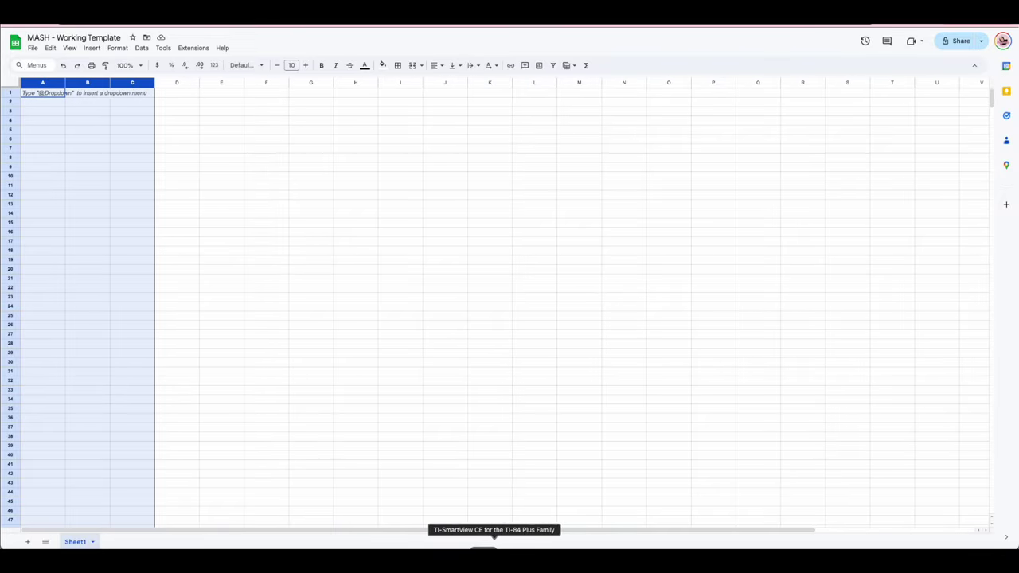
left_click_drag(424, 530, 694, 532)
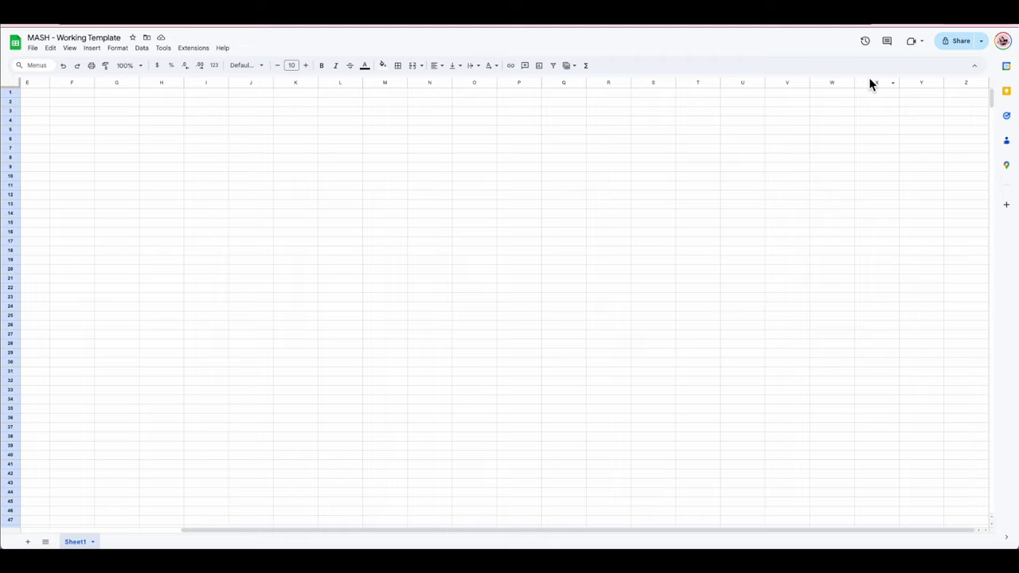
mouse_move(872, 84)
left_mouse_down()
mouse_move(921, 80)
mouse_move(928, 134)
left_mouse_up()
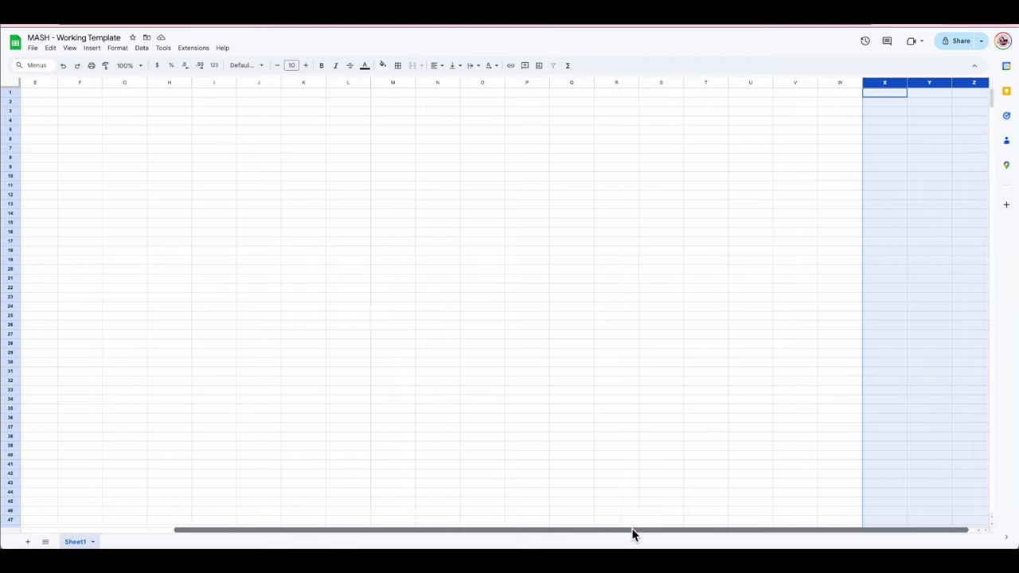
key("ctrl+z")
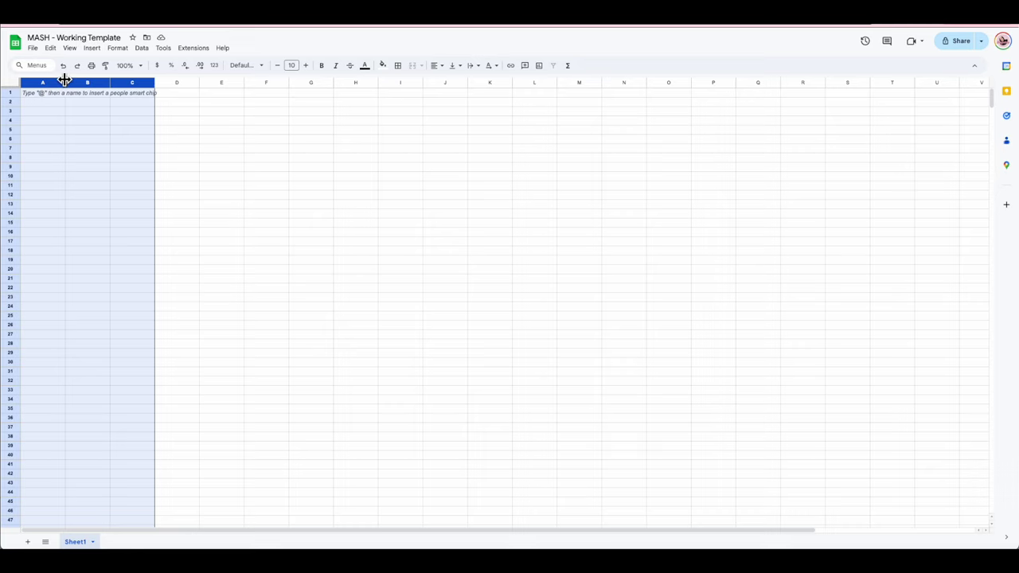
left_click_drag(64, 79, 34, 81)
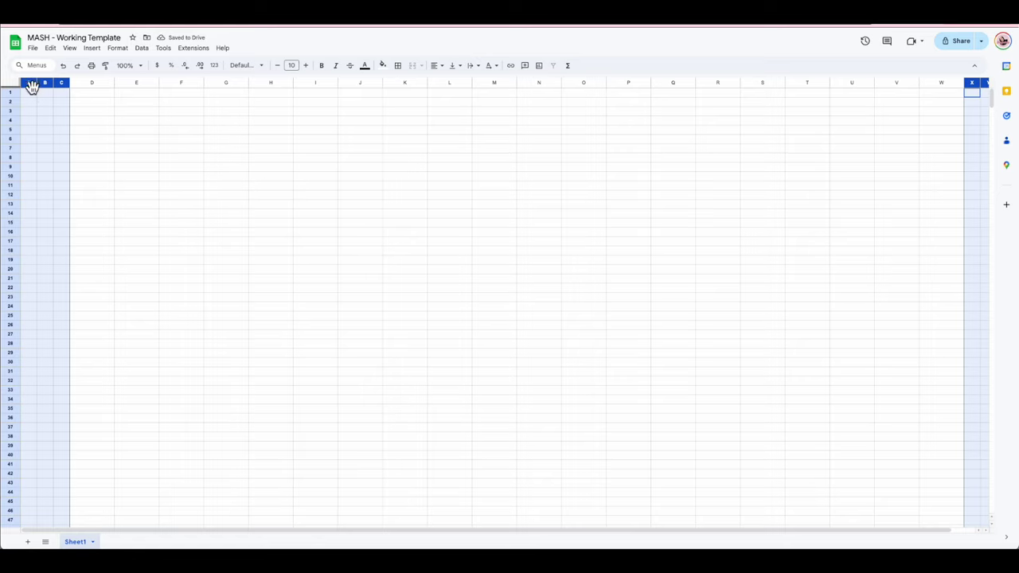
left_click_drag(38, 82, 35, 82)
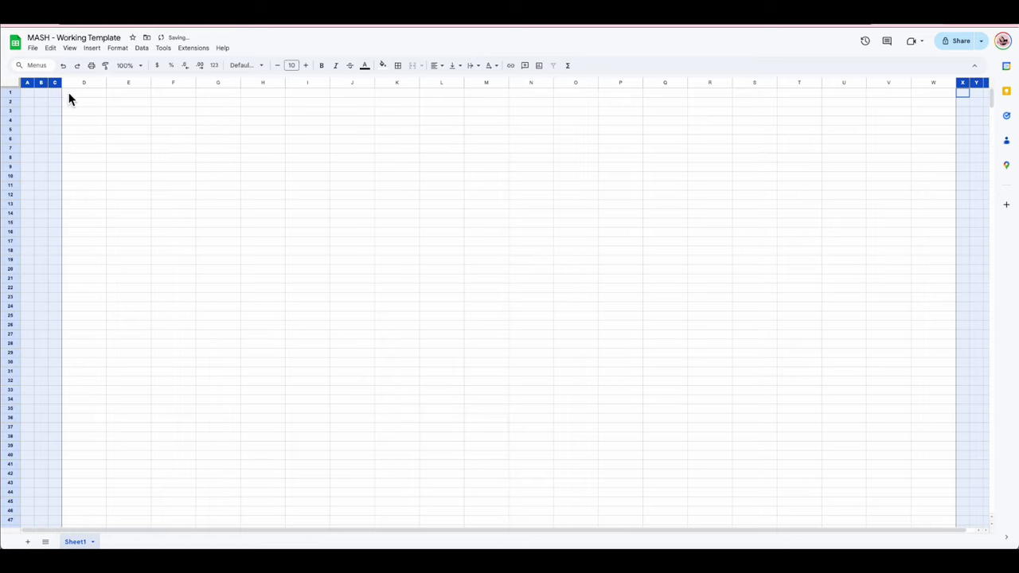
Step: Select cells D1 through D4 in turn, then select all of row 1
left_click(96, 149)
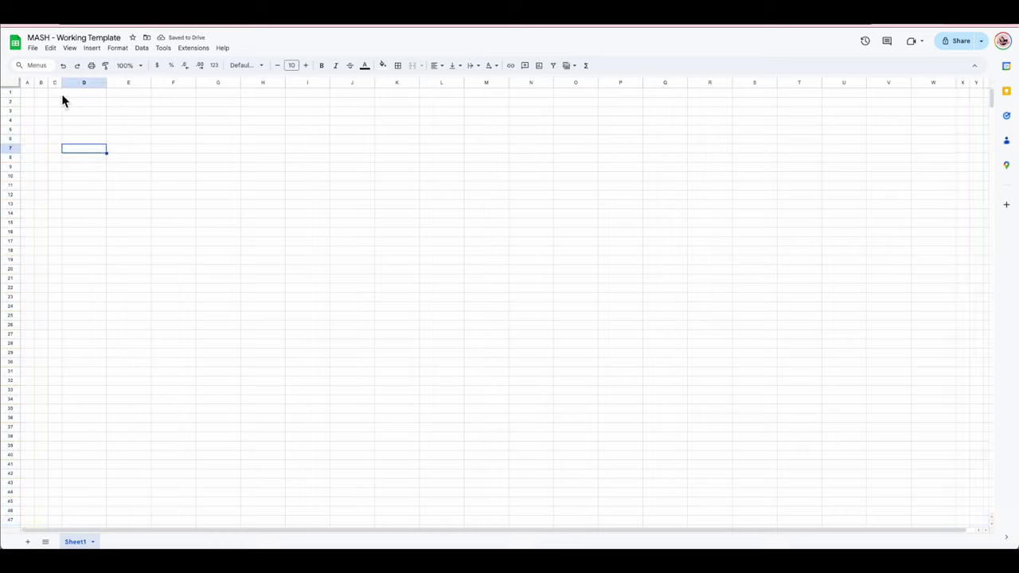
left_click(96, 94)
left_click(96, 102)
left_click(96, 111)
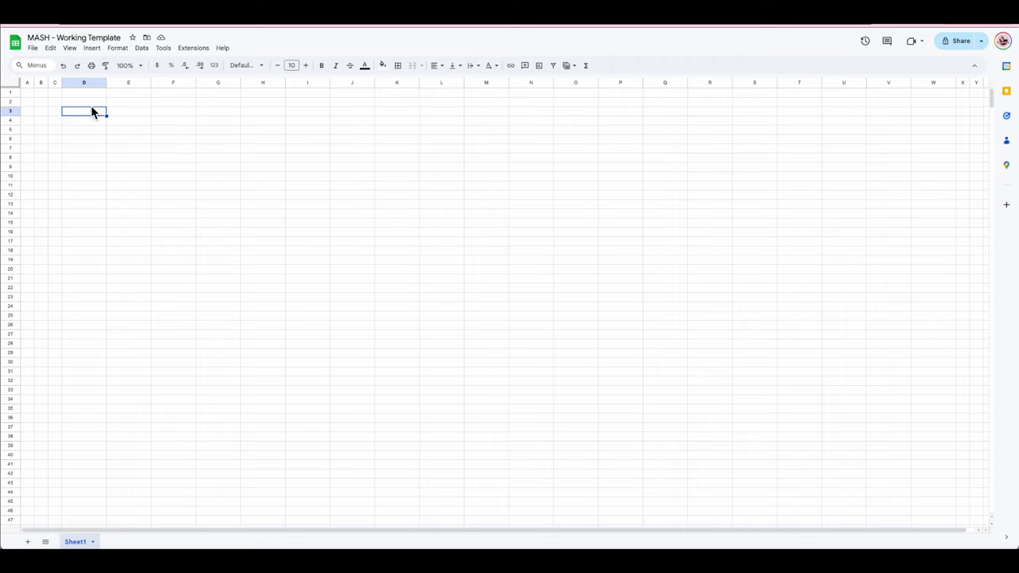
left_click(94, 120)
left_click(11, 92)
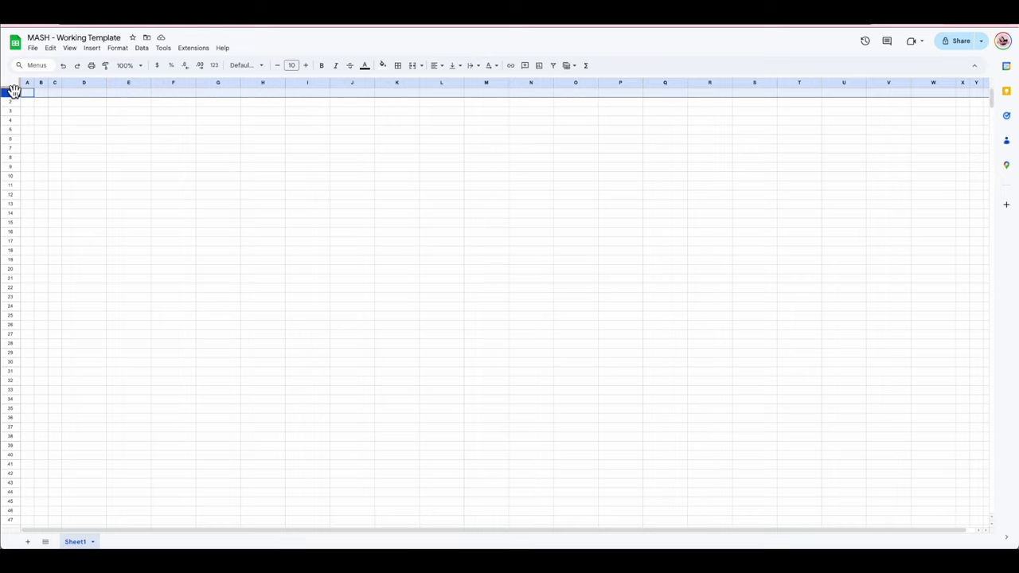
left_click(26, 83)
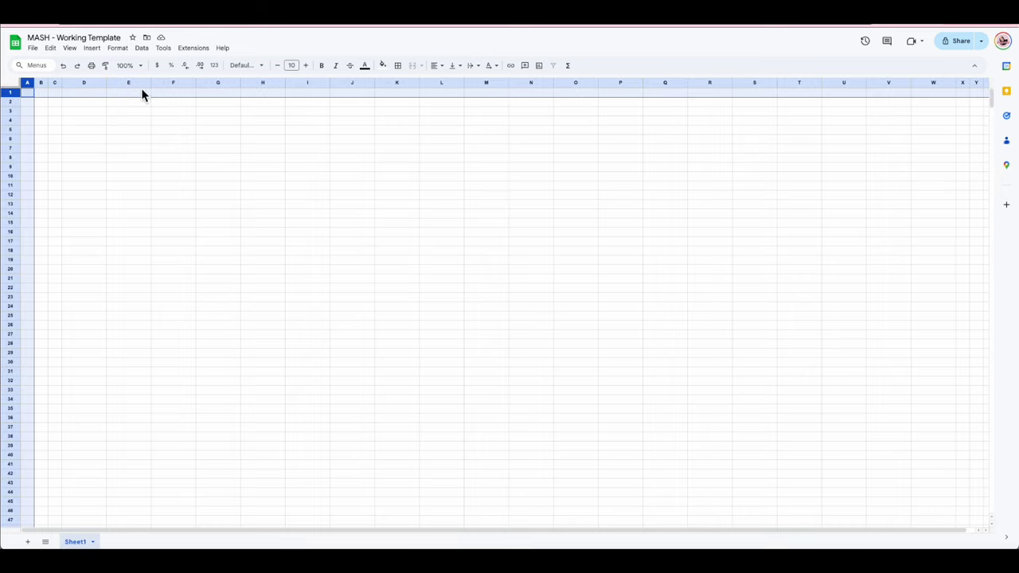
left_click_drag(571, 532, 586, 530)
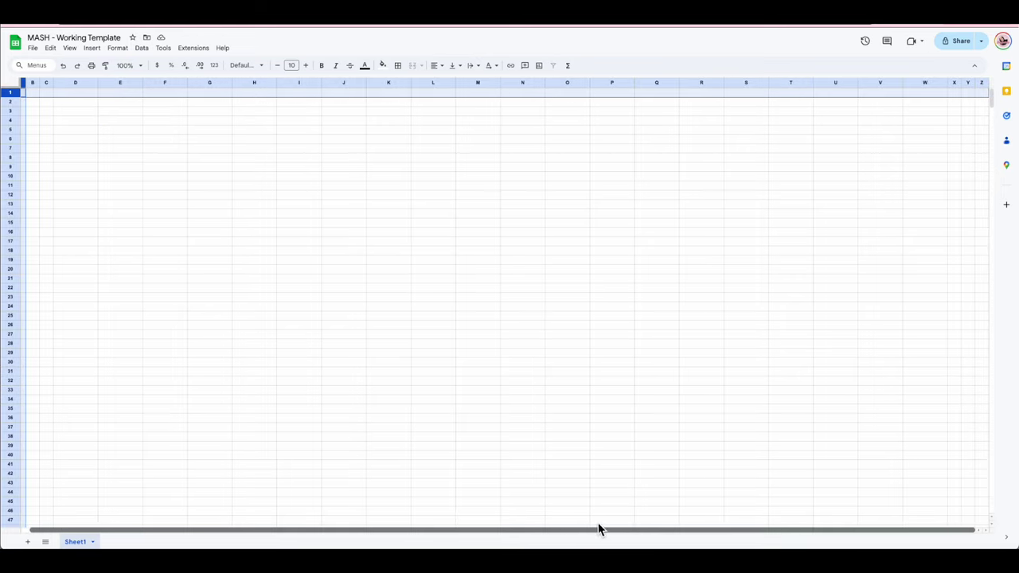
left_click(982, 83)
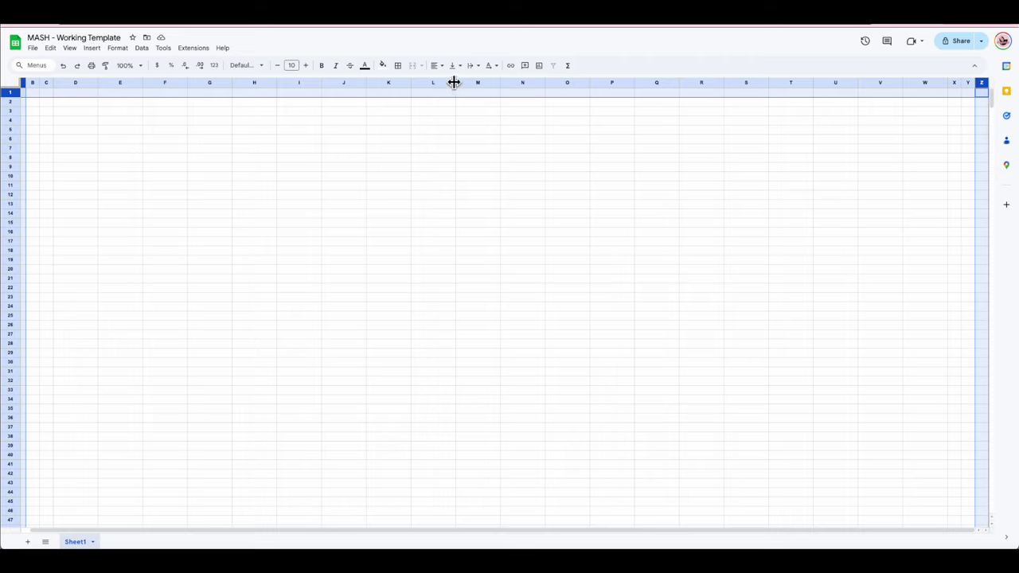
left_click(382, 66)
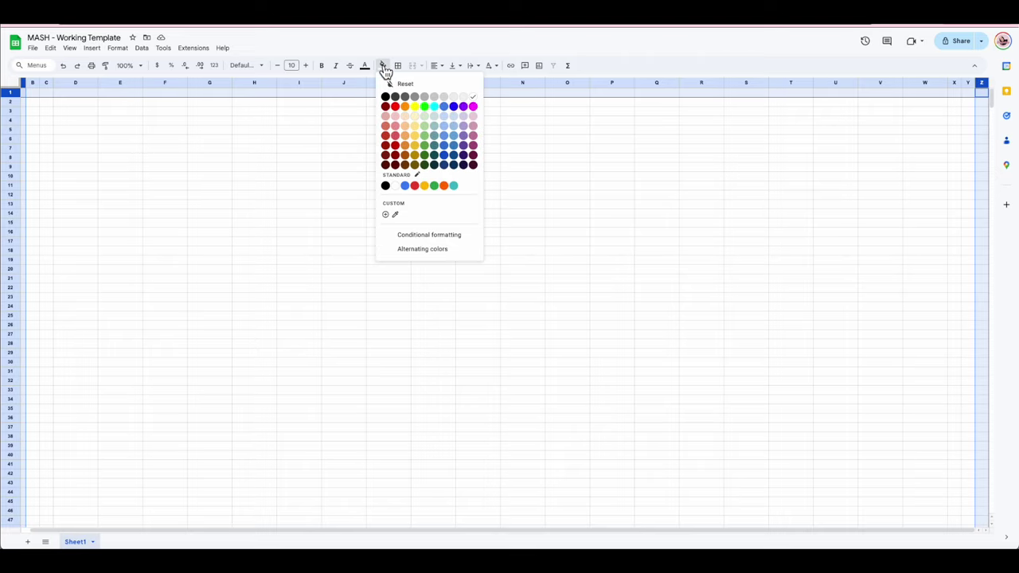
left_click(436, 122)
left_click_drag(396, 529, 309, 529)
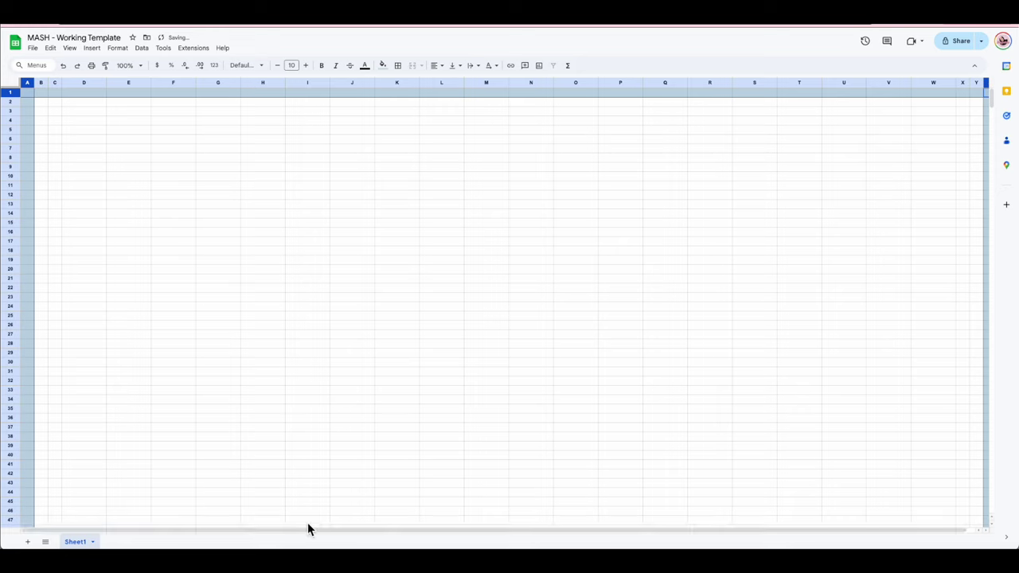
left_click(40, 82)
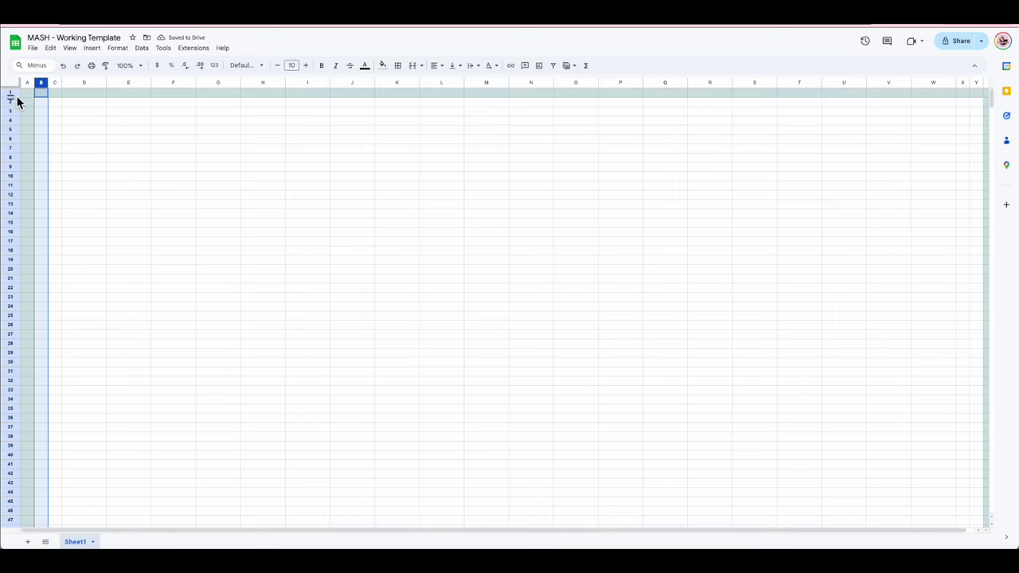
left_click(9, 102)
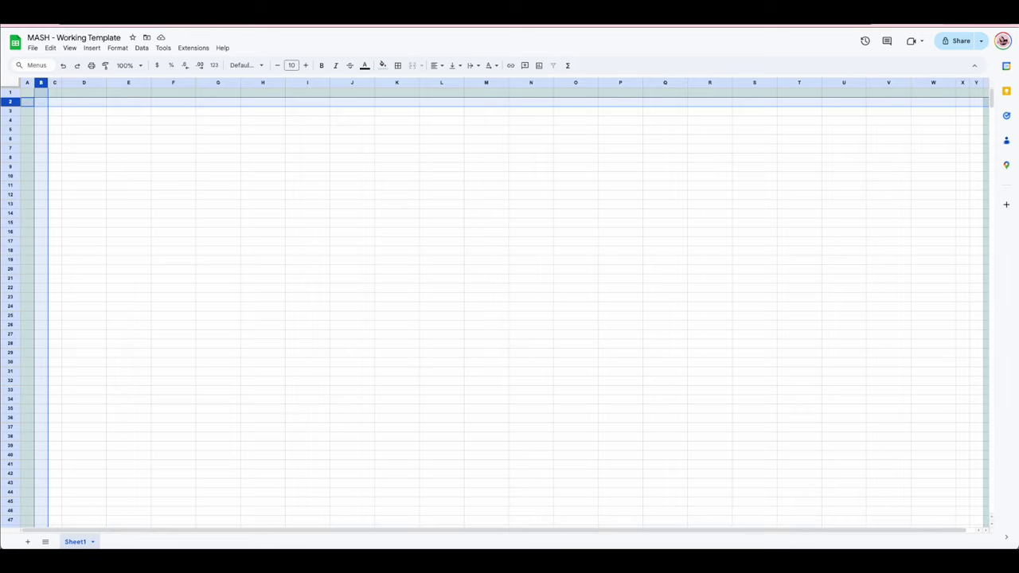
left_click(976, 83, "ctrl")
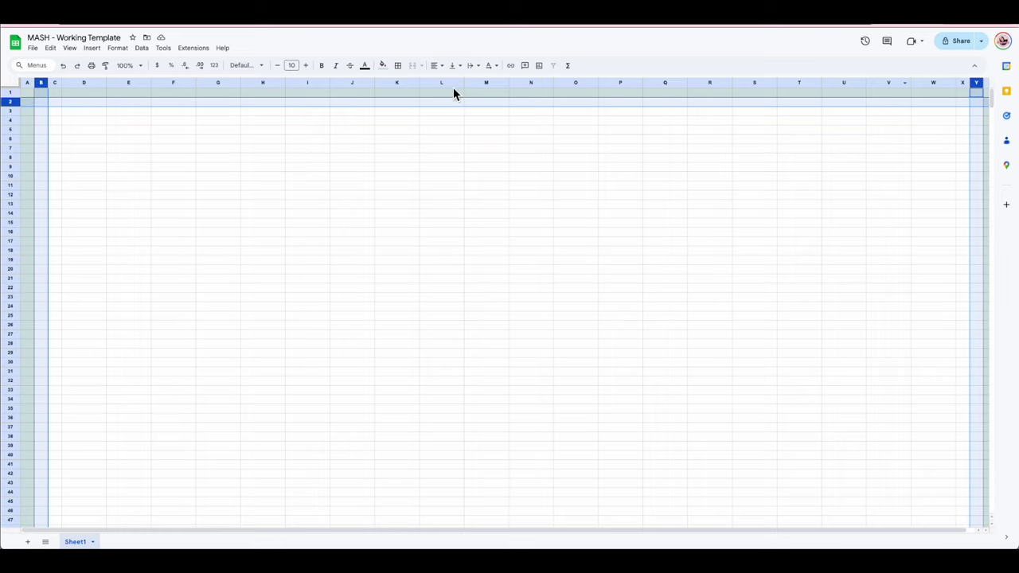
left_click(380, 67)
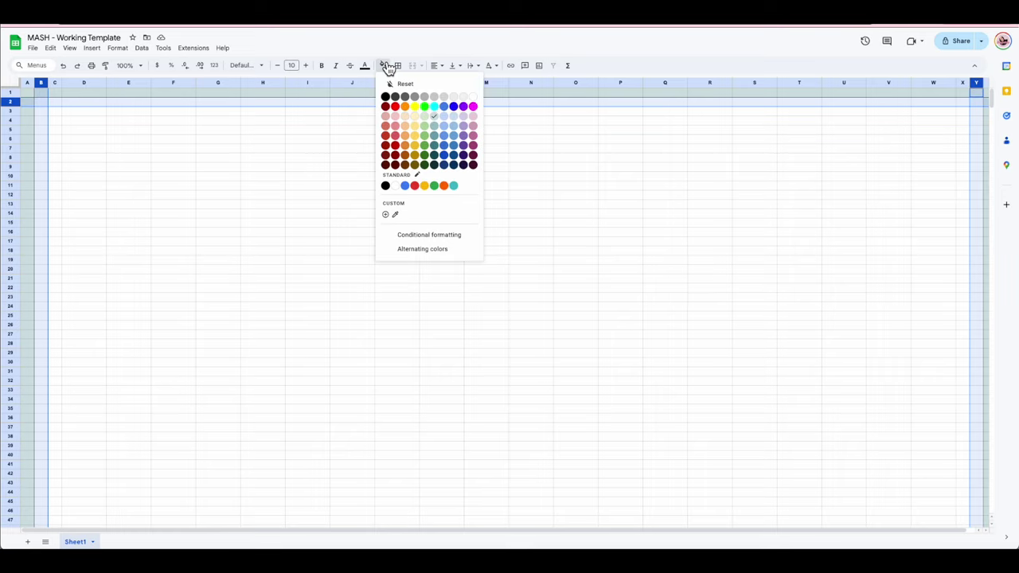
left_click(448, 123)
left_click(326, 169)
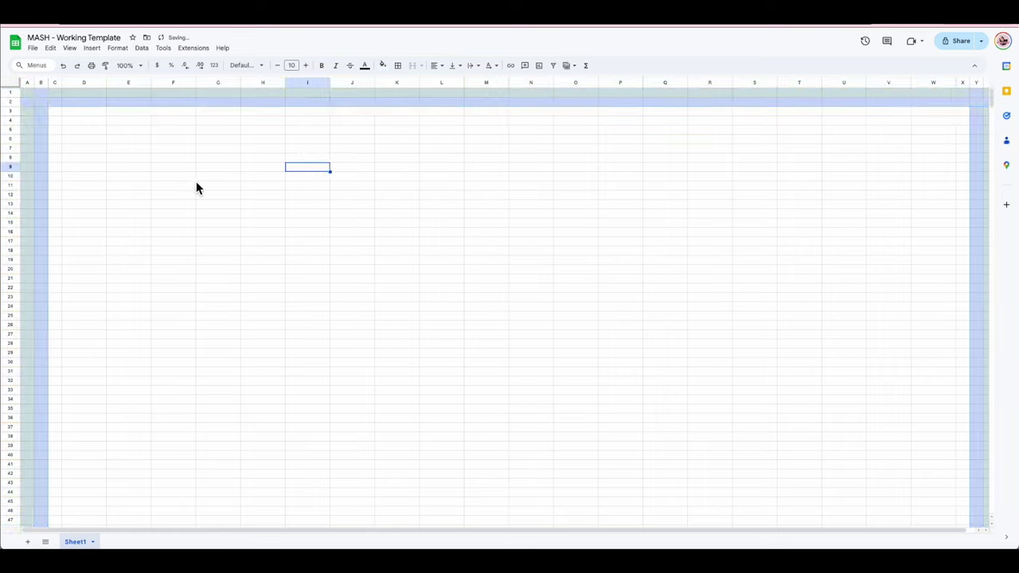
left_click(56, 112)
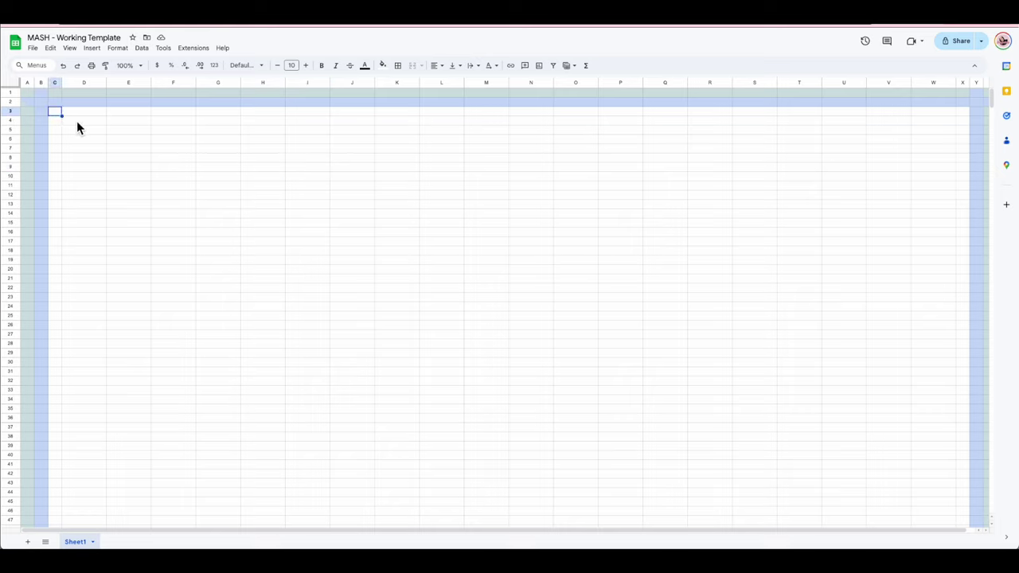
left_click(78, 126)
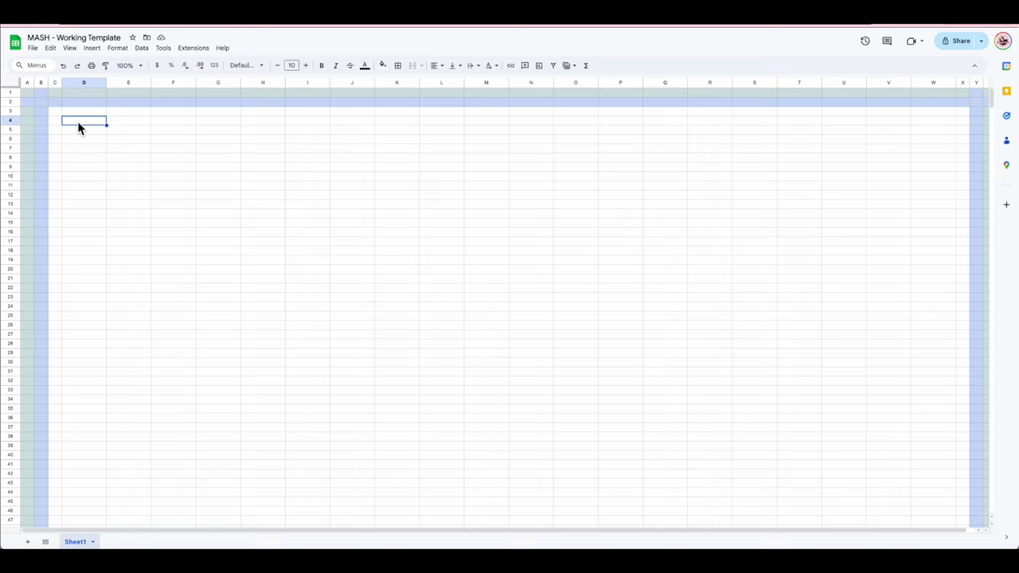
left_click_drag(85, 126, 951, 127)
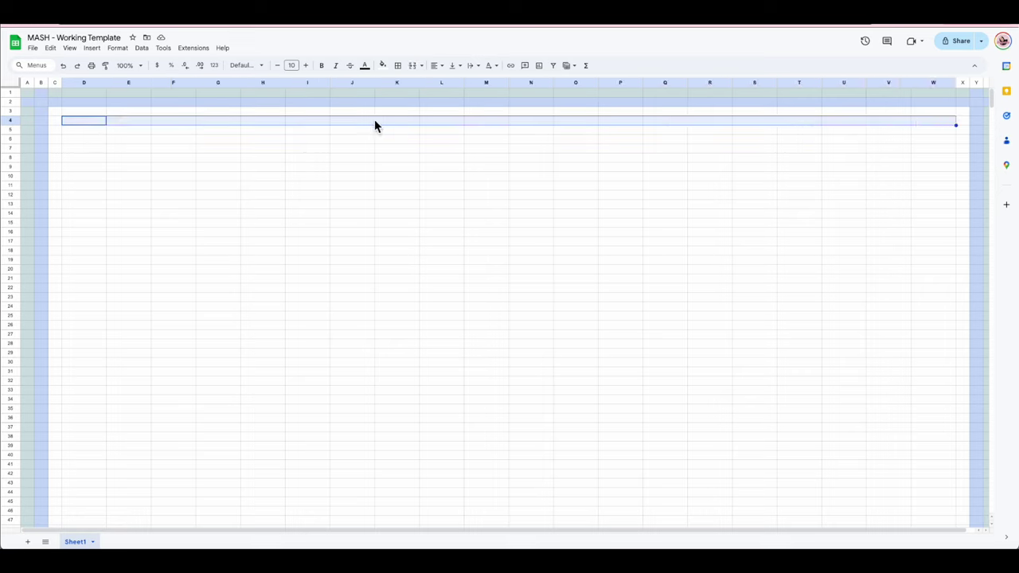
Step: Merge D4:W4, make row 4 taller, and enter 'Title Here'
left_click(413, 68)
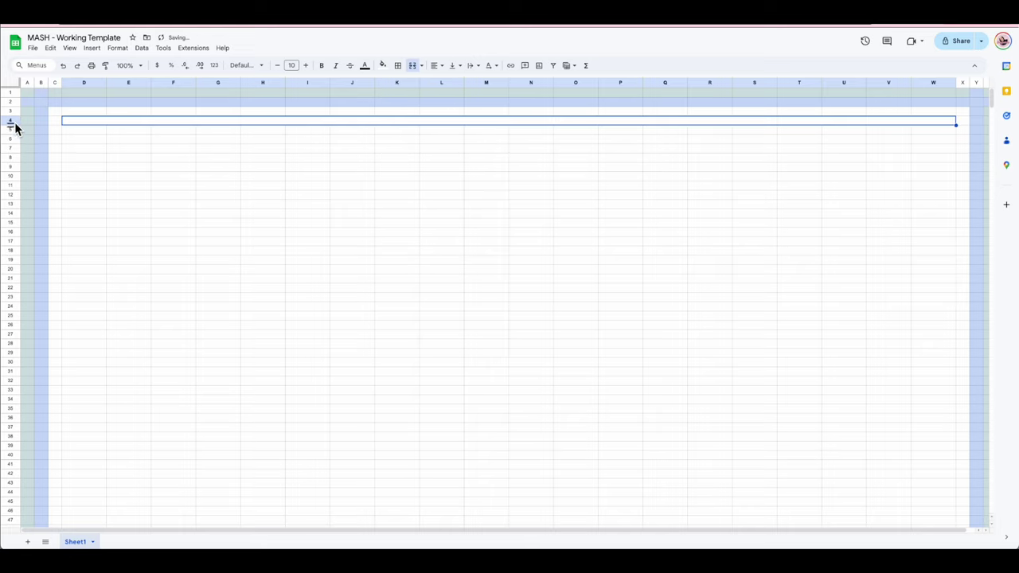
left_click_drag(12, 123, 11, 135)
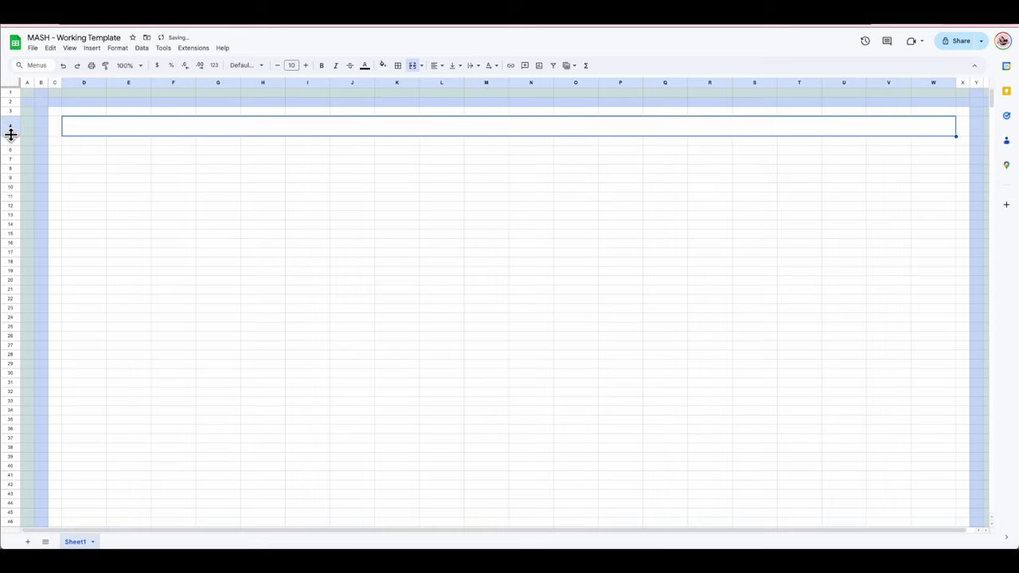
left_click(361, 299)
left_click(443, 130)
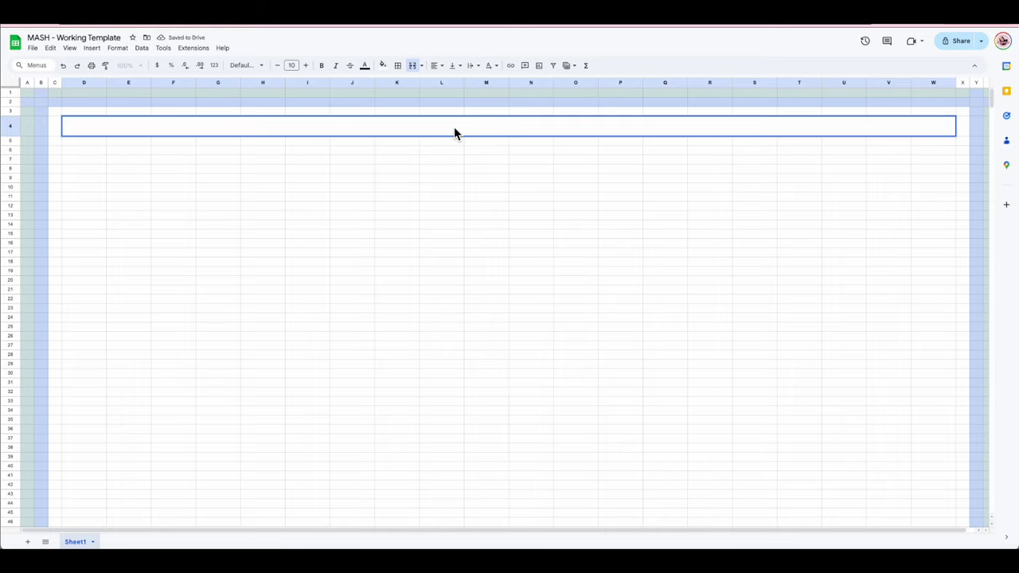
type("Title Here")
left_click(449, 214)
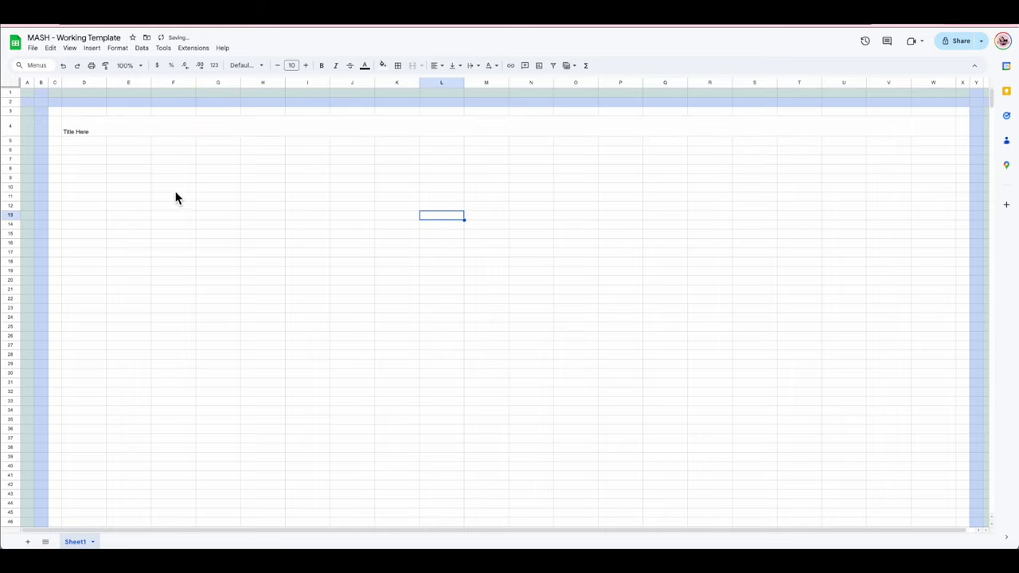
Step: Merge D5:W5 and enter 'Instructions go here' beneath the title
left_click_drag(91, 141, 935, 144)
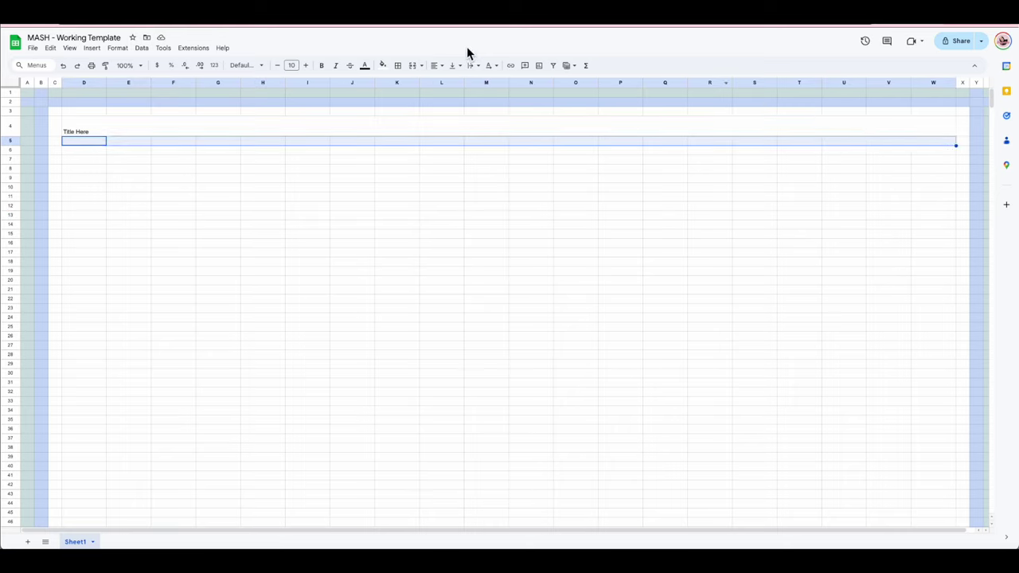
left_click(411, 66)
double_click(90, 140)
type("Instruc")
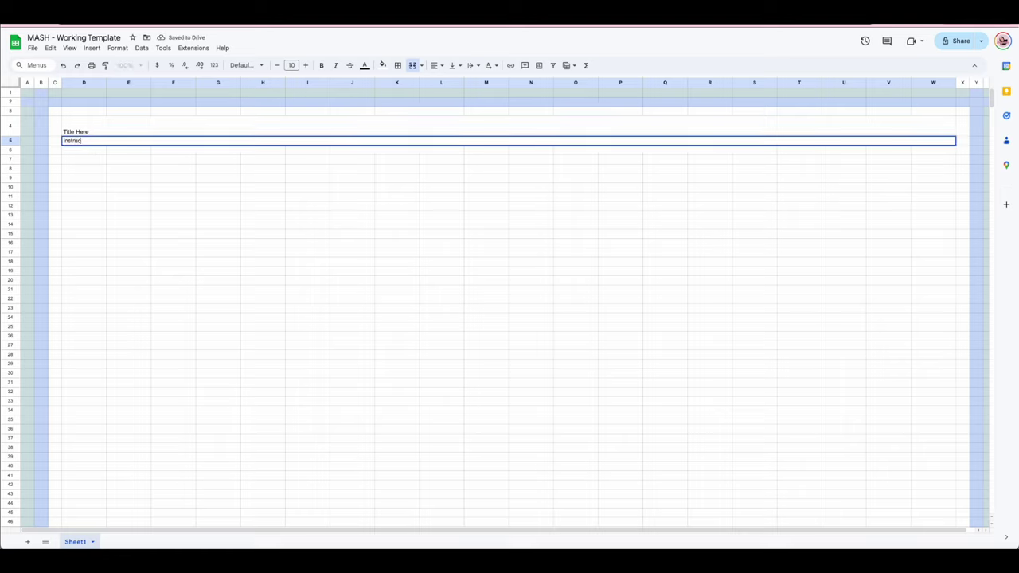
type("tions goi here")
left_click(117, 168)
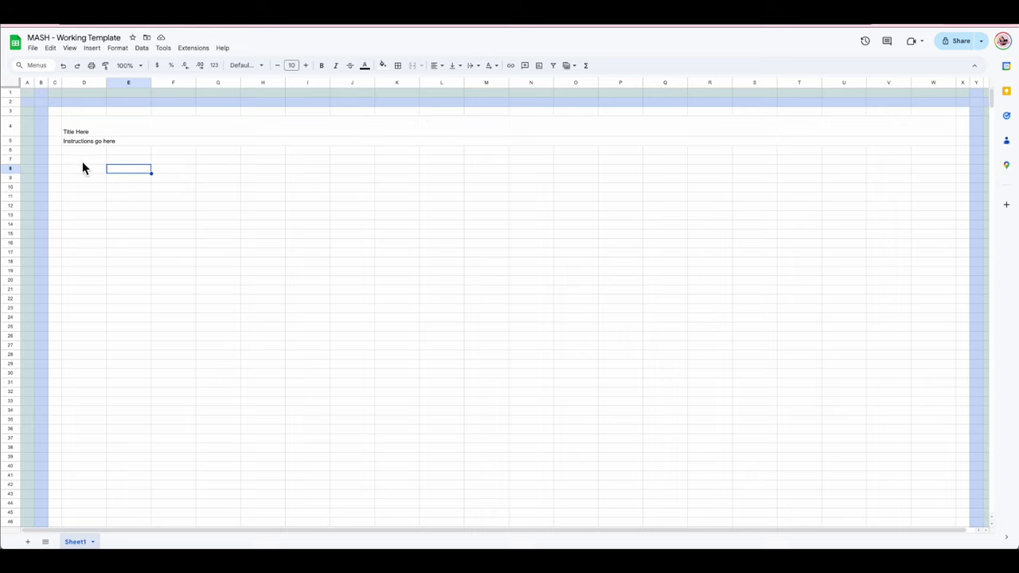
left_click_drag(84, 160, 84, 170)
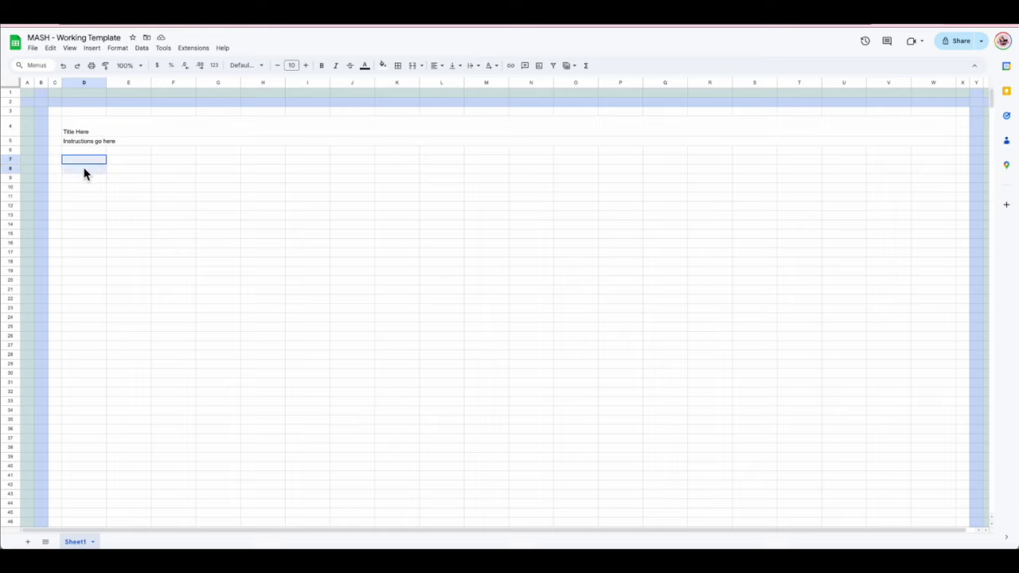
Step: Merge D7:D8 and enter 1 as the first answer number
left_click(412, 67)
type("1")
left_click(139, 237)
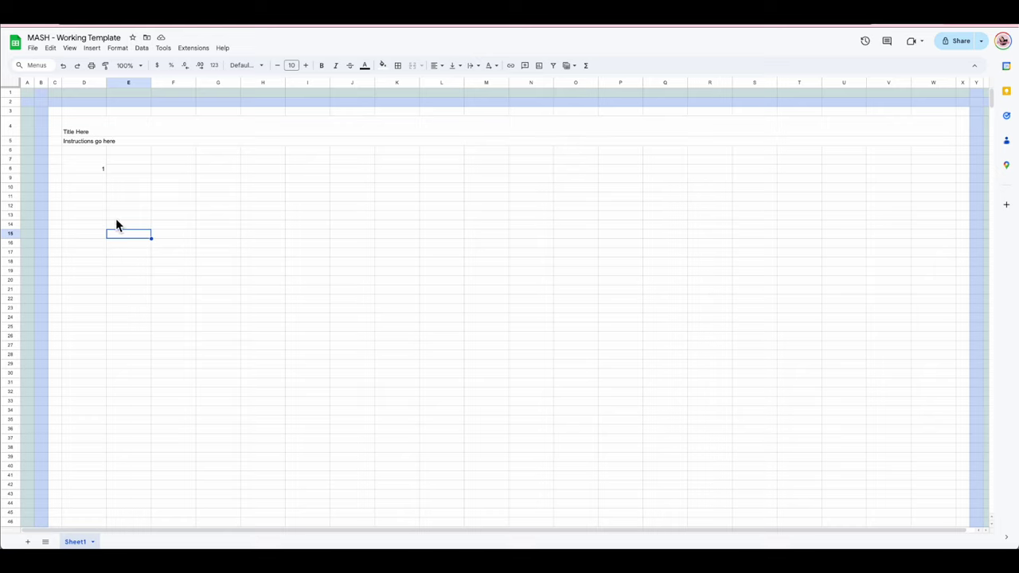
left_click(96, 168)
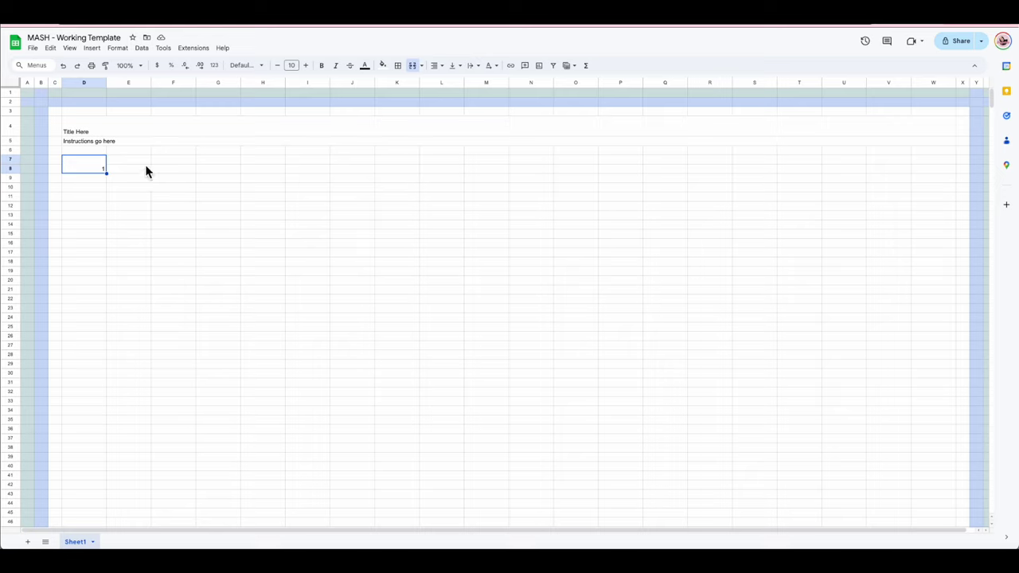
left_click(115, 188)
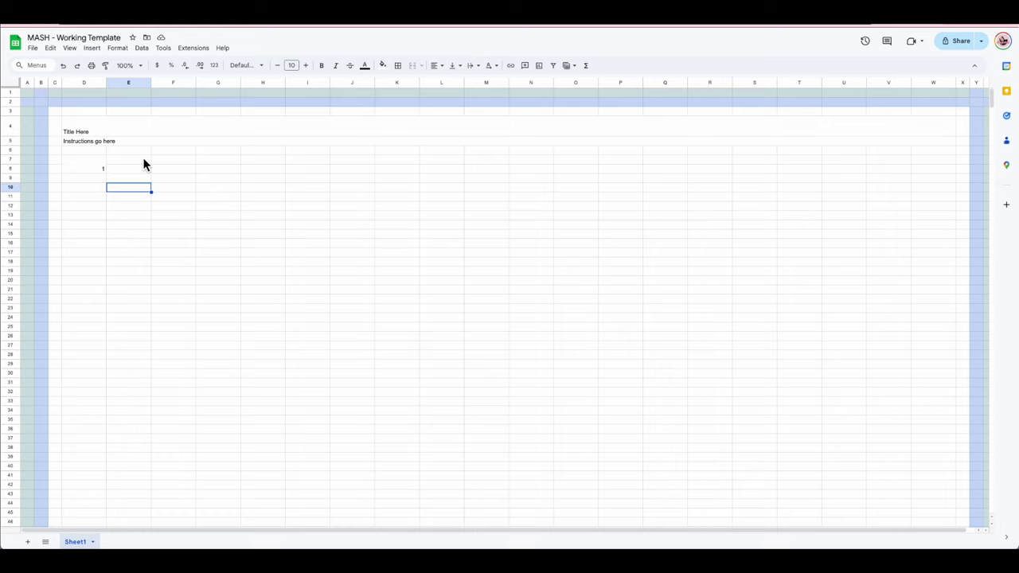
Step: Try merging E7:F9 and E10:F11 beside the number, then unmerge both
left_click_drag(141, 159, 169, 176)
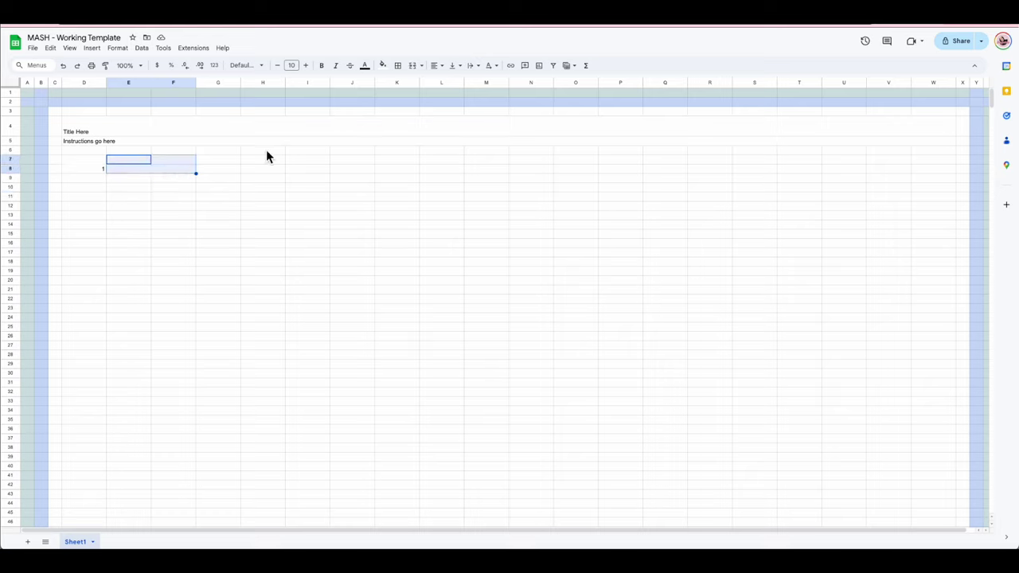
left_click(412, 67)
left_click(129, 180)
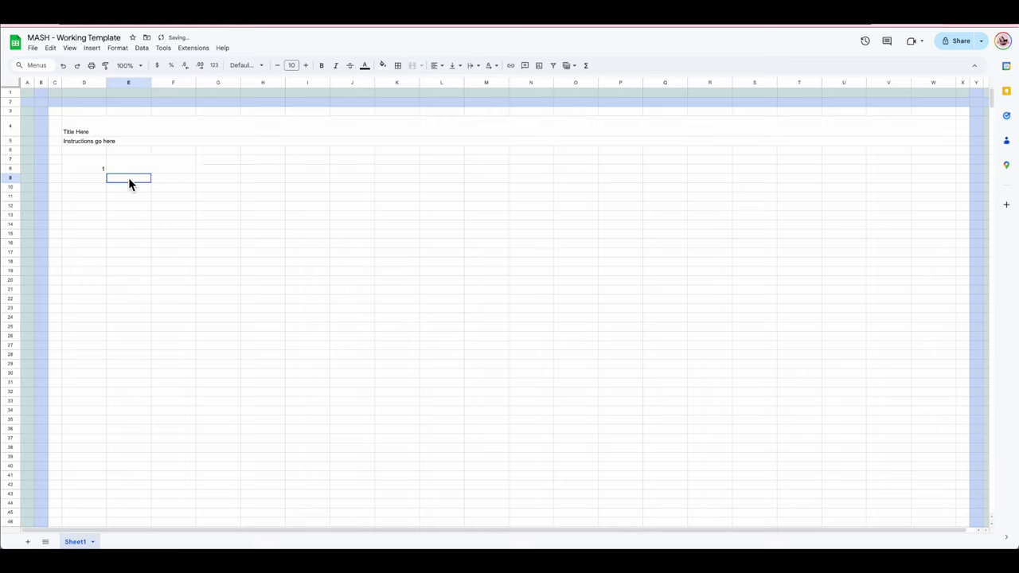
left_click_drag(129, 180, 164, 191)
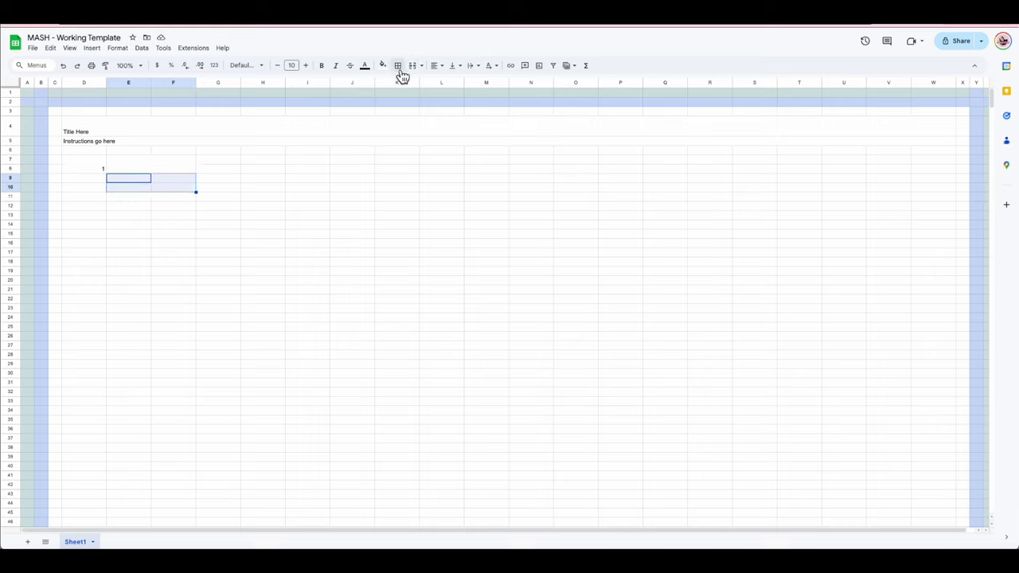
left_click(259, 170)
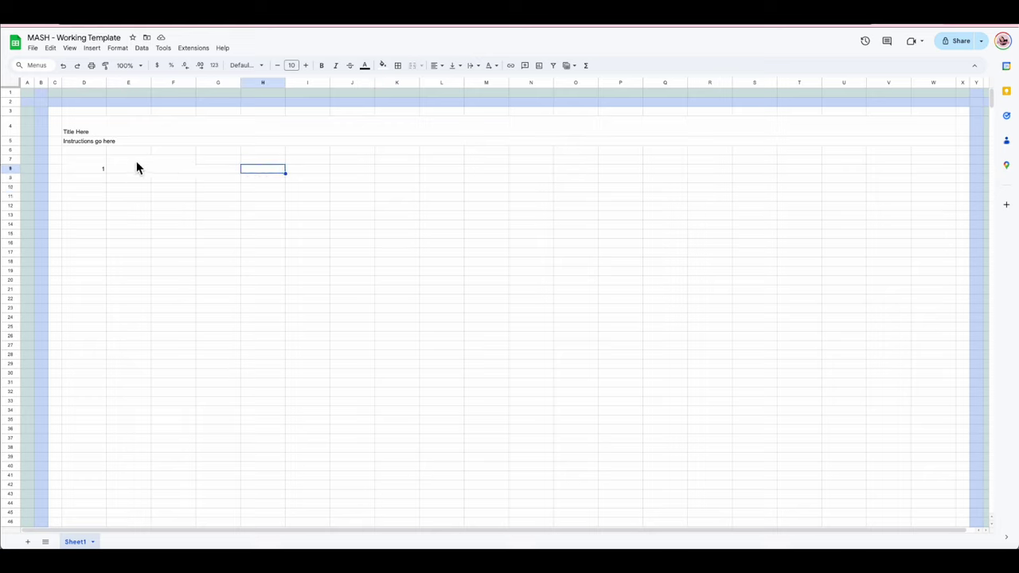
left_click_drag(136, 166, 136, 180)
left_click(413, 66)
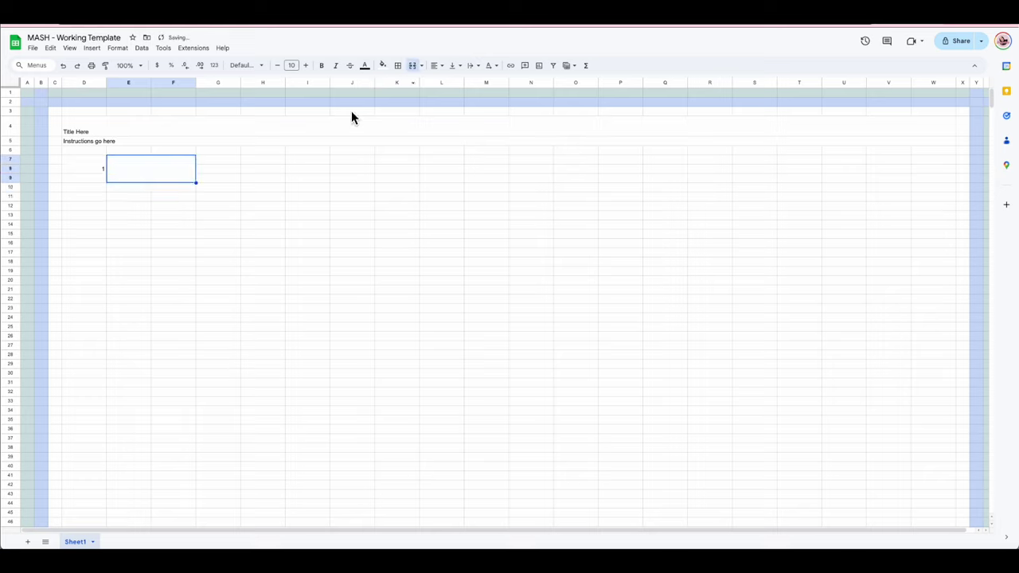
left_click_drag(129, 187, 162, 196)
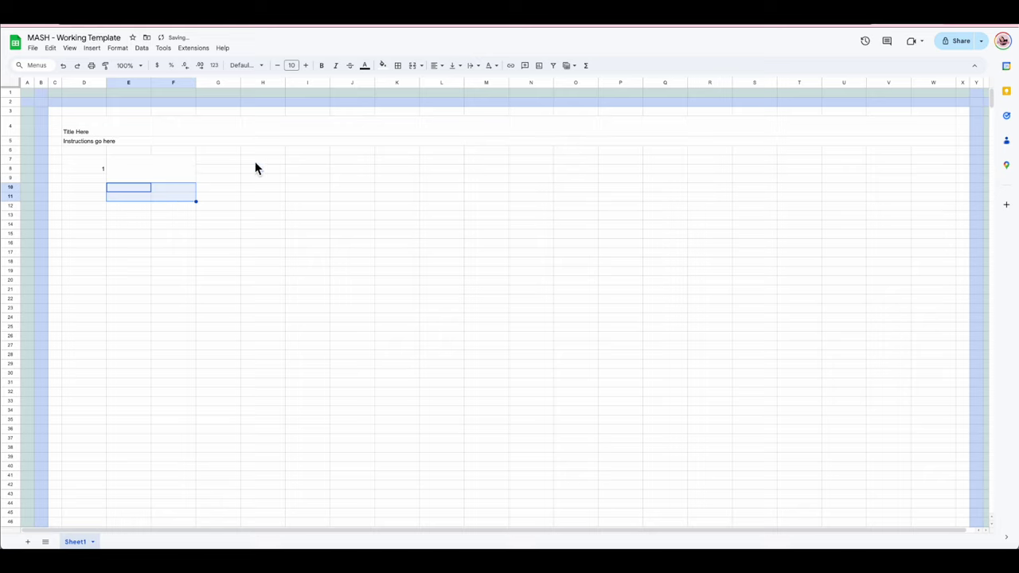
left_click(412, 65)
left_click(151, 204)
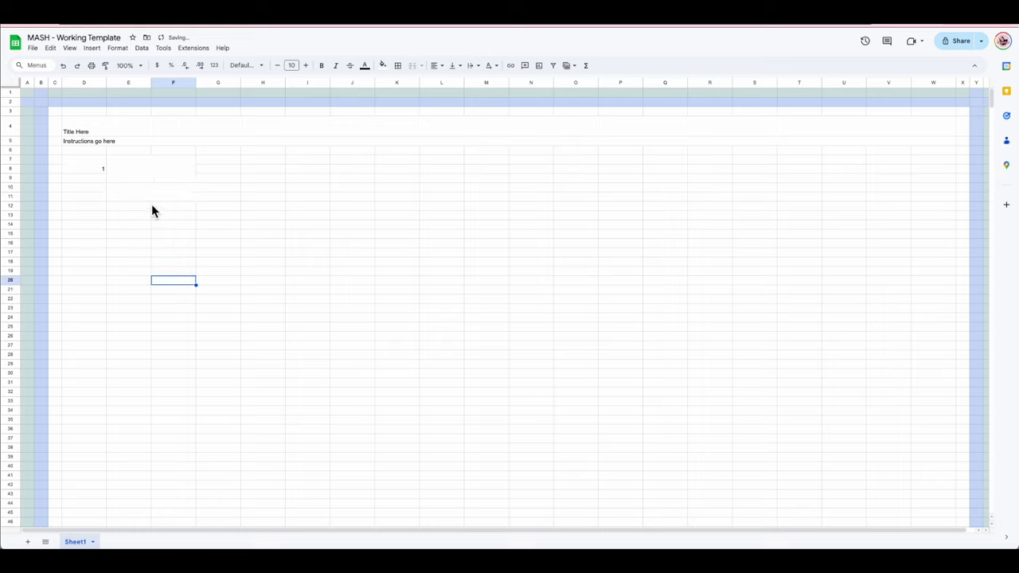
left_click(153, 194)
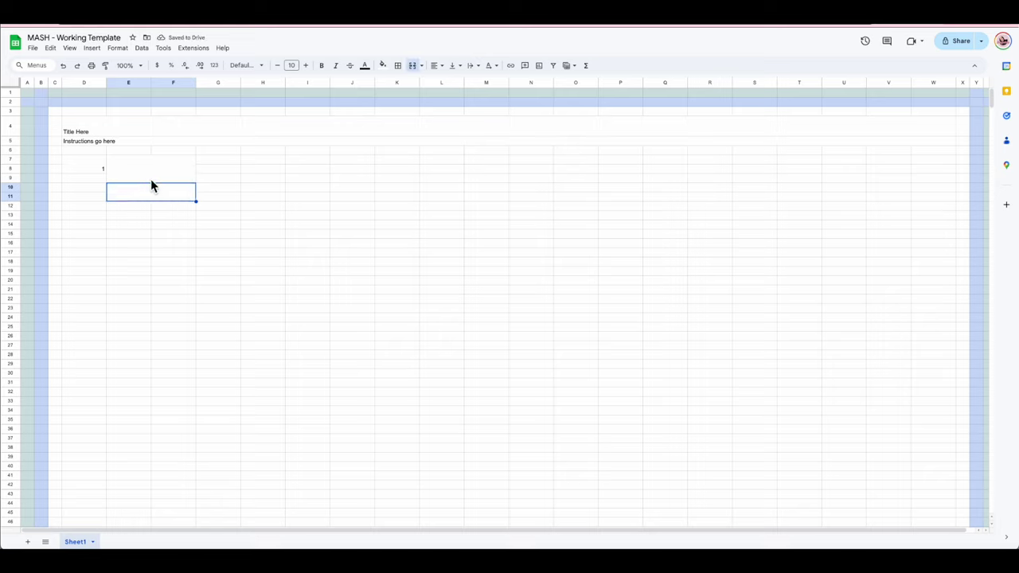
left_click(166, 205)
left_click(164, 174)
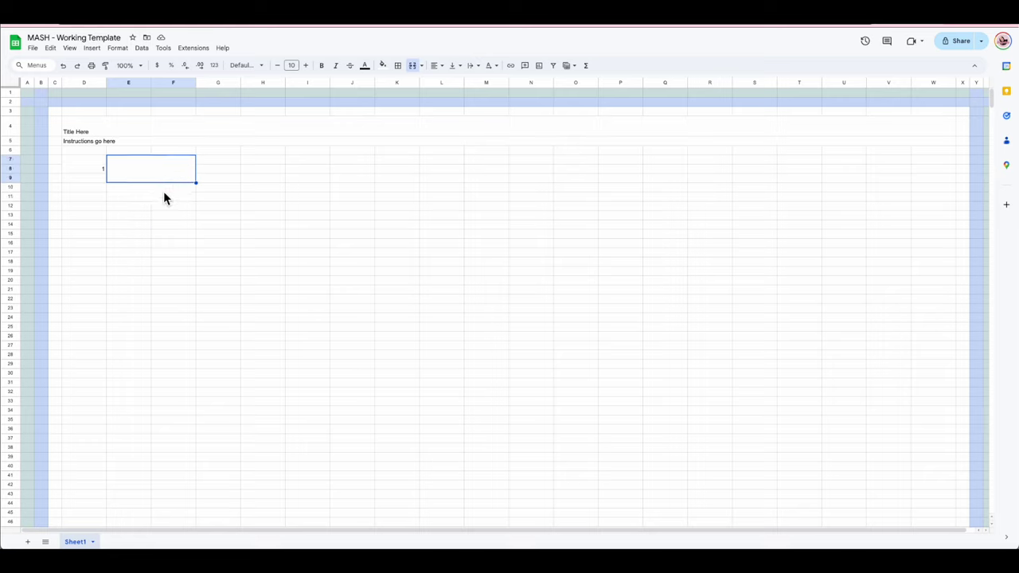
left_click(412, 66)
left_click(161, 194)
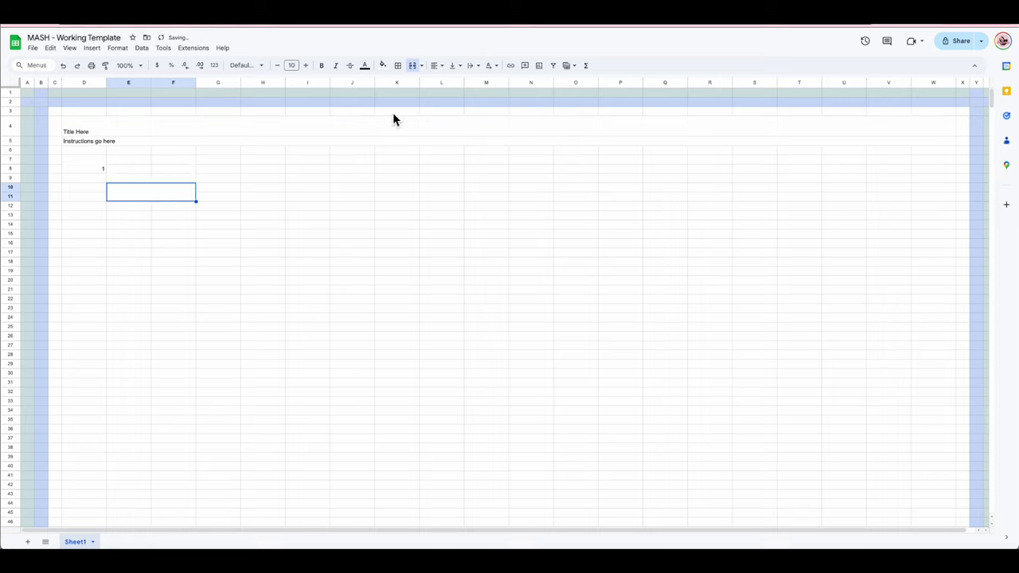
left_click(412, 65)
Step: Merge E7:F10 as the question box and E11:F12 as the answer box
left_click_drag(140, 163, 175, 191)
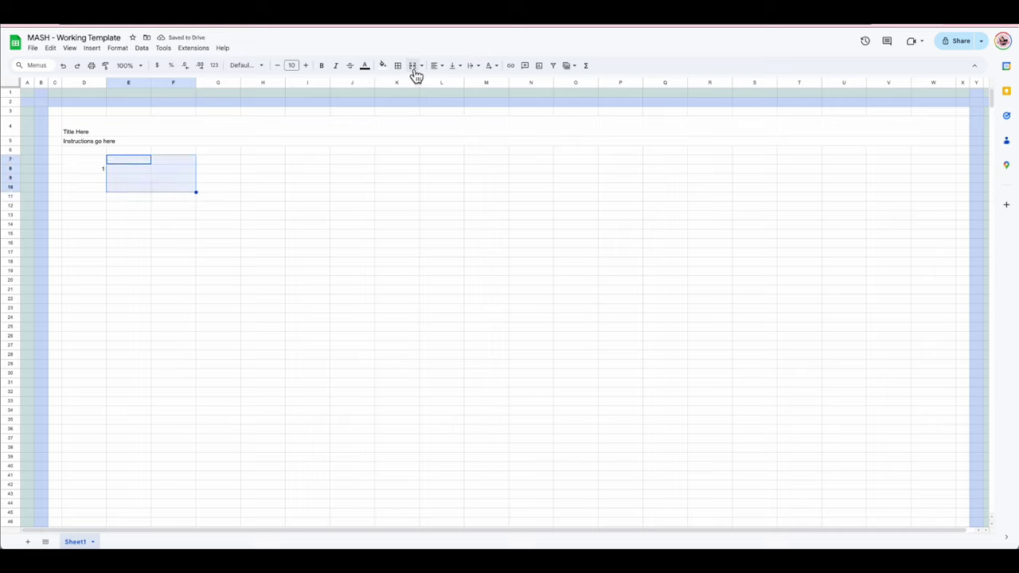
left_click(414, 67)
left_click_drag(141, 197, 184, 209)
left_click(414, 67)
left_click(262, 243)
Step: Enter Q in the question box and A in the answer box
left_click(151, 175)
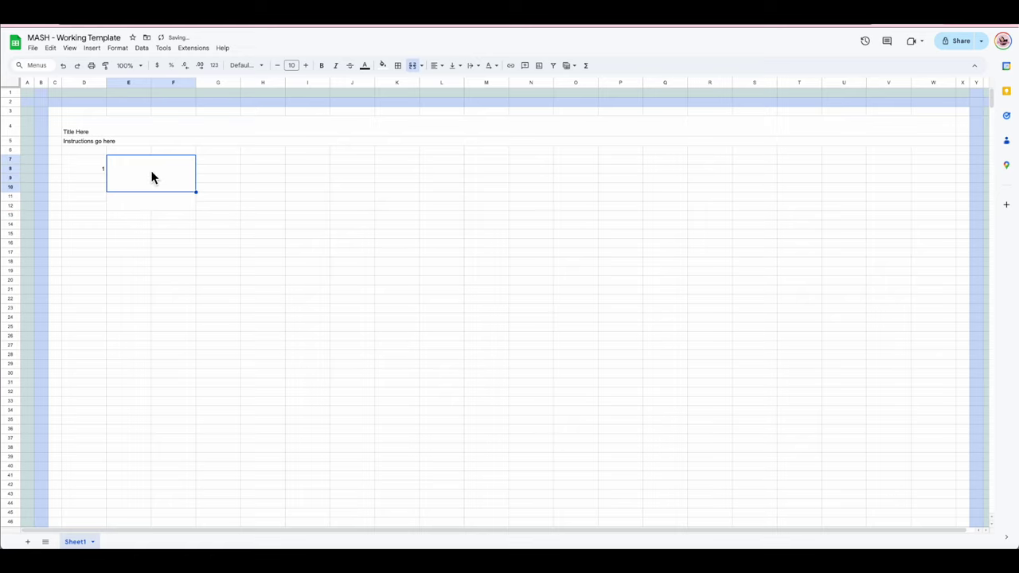
type("Q")
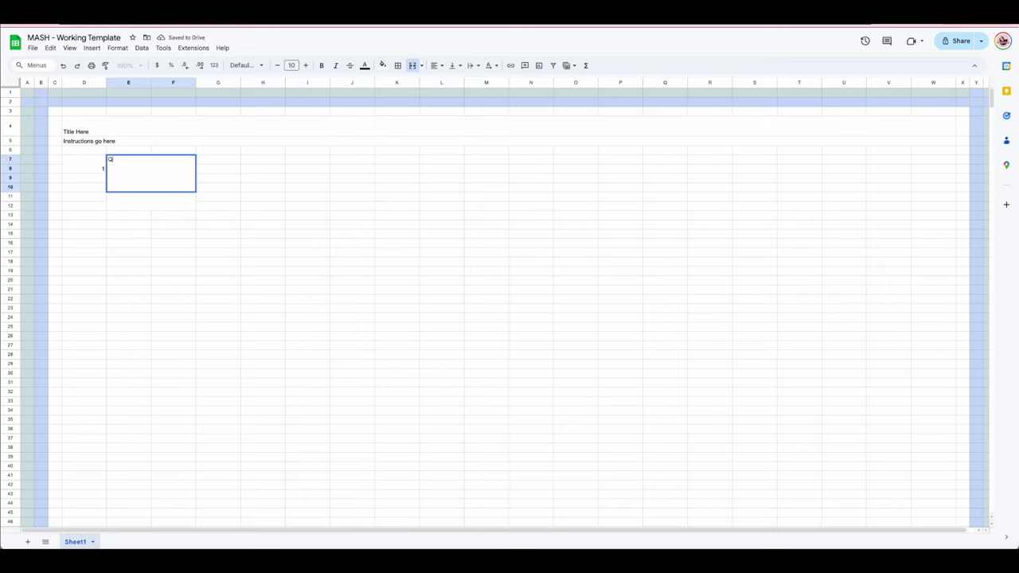
left_click(119, 204)
type("A")
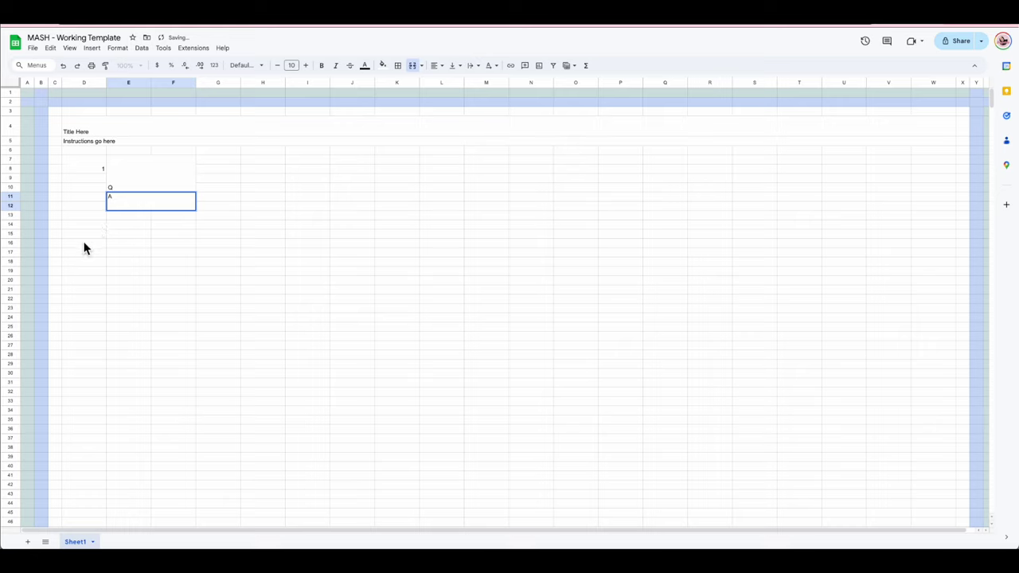
left_click(84, 261)
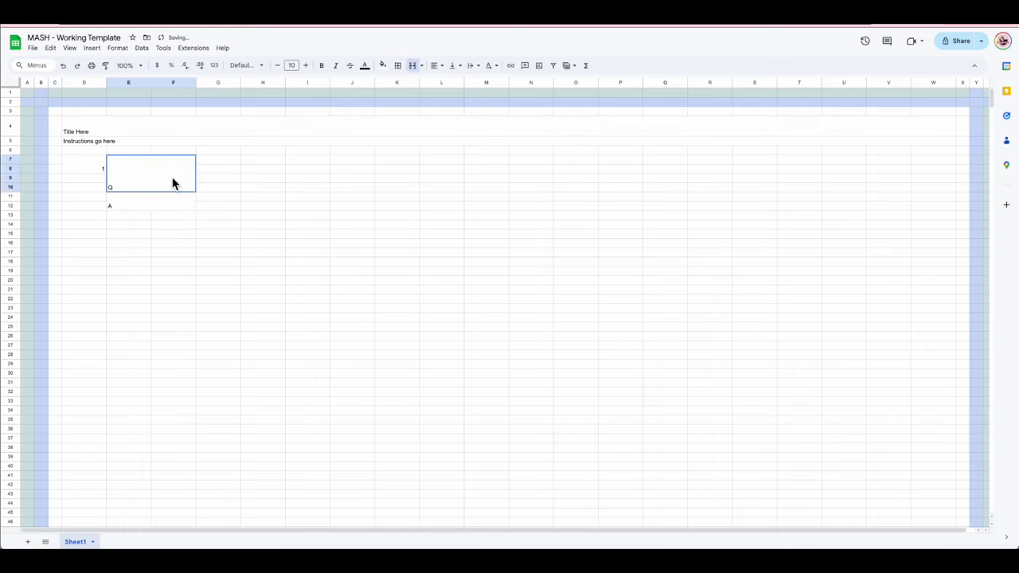
left_click_drag(172, 177, 169, 193)
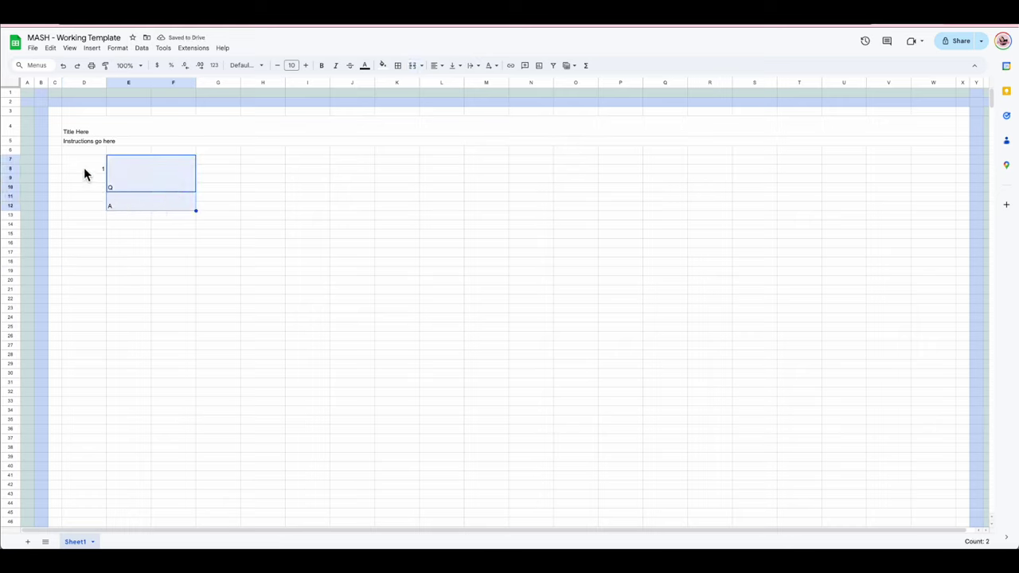
left_click_drag(86, 173, 87, 205)
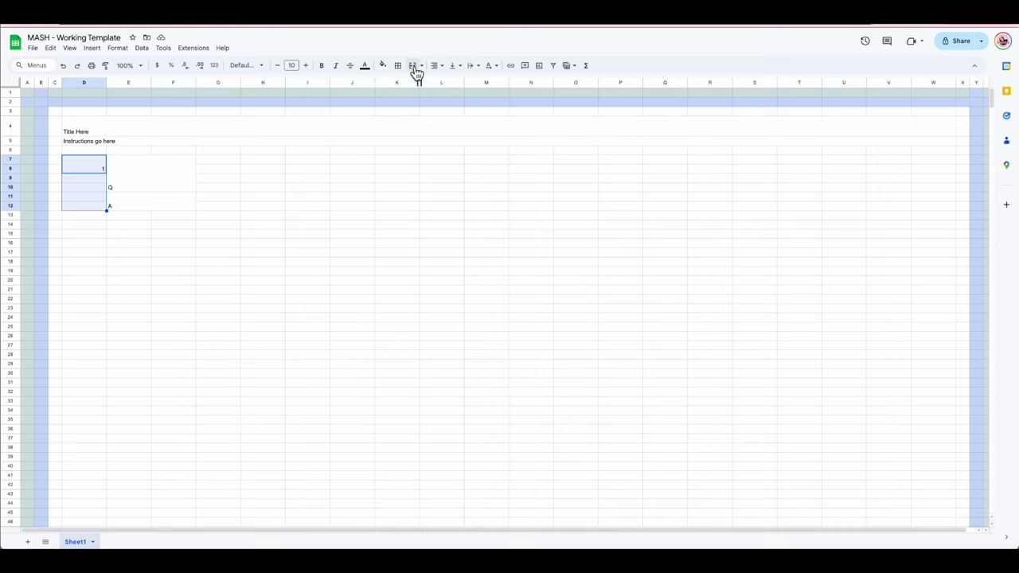
Step: Merge D7:D12 into one number cell and centre the 1 horizontally
left_click(415, 67)
left_click(340, 224)
left_click(100, 190)
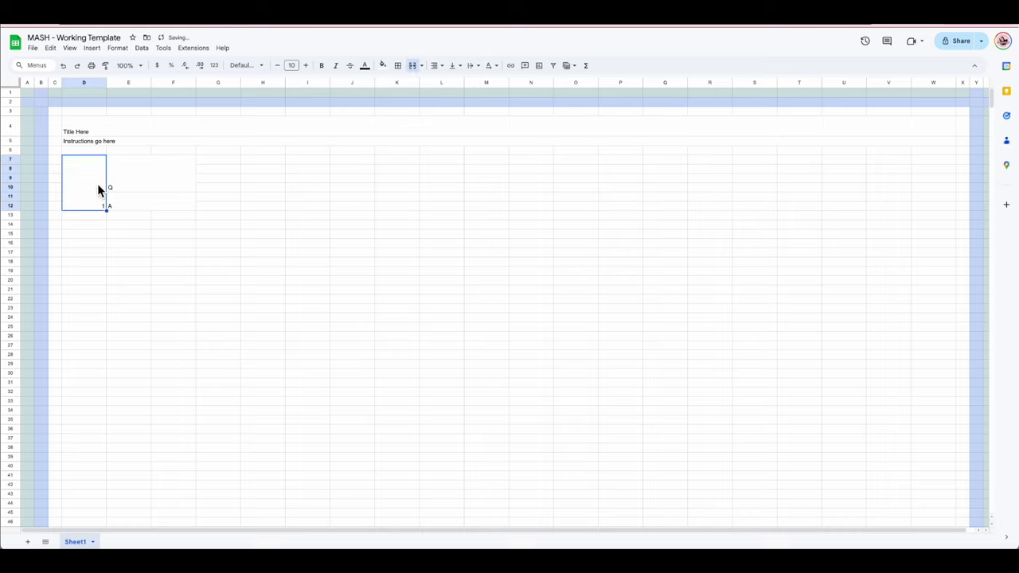
left_click(436, 65)
left_click(450, 84)
Step: Centre the 1, Q and A cells horizontally and vertically across D7:F12
left_click(65, 231)
left_click(89, 182)
left_click_drag(89, 186, 189, 189)
left_click(437, 67)
left_click(451, 84)
left_click(453, 66)
left_click(468, 86)
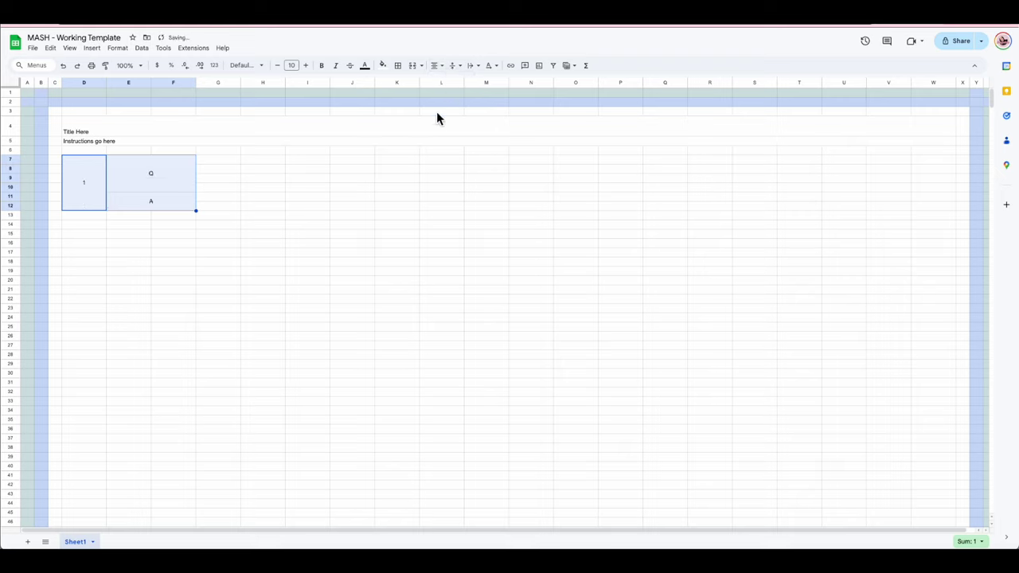
Step: Enlarge the number 1 to font size 20
left_click(90, 182)
left_click(306, 66)
left_click(306, 66)
left_click(306, 66)
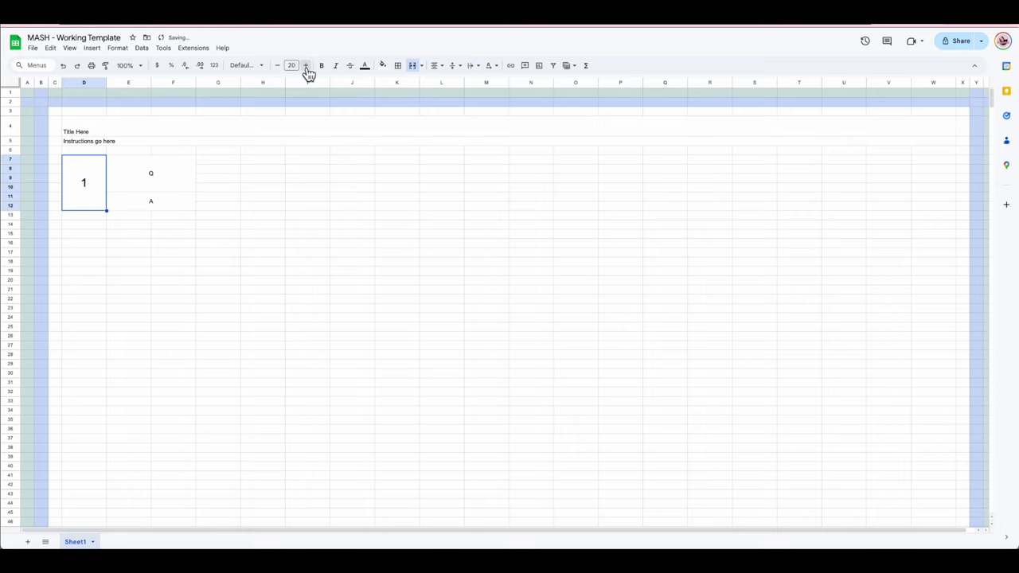
left_click(247, 218)
left_click(179, 184)
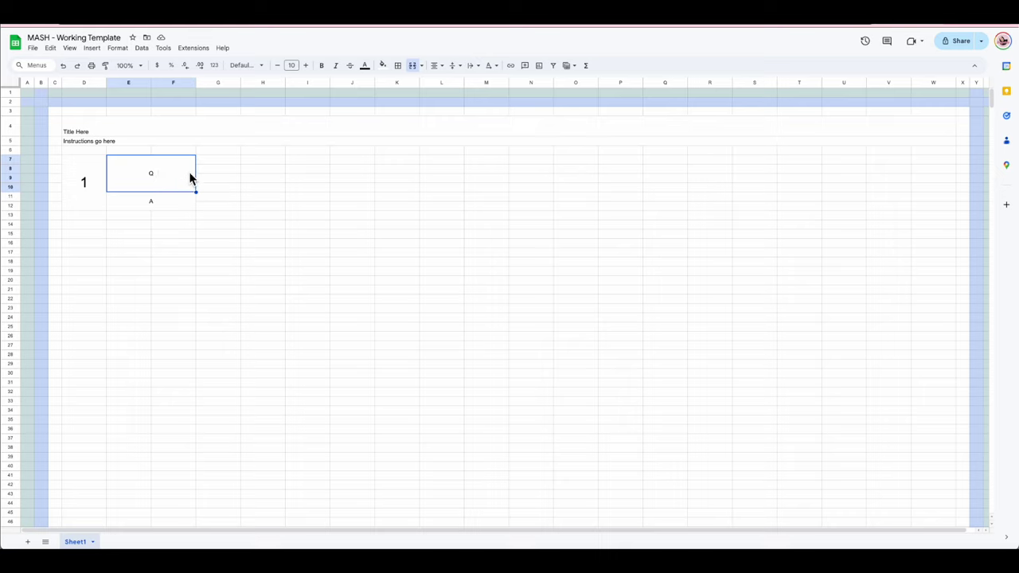
left_click(176, 209)
left_click(191, 233)
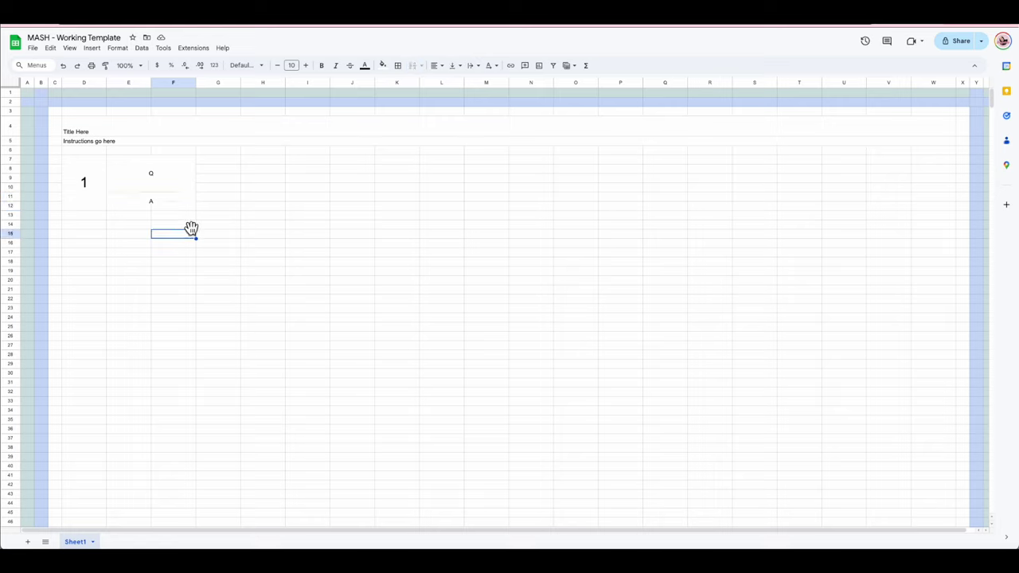
left_click(168, 182)
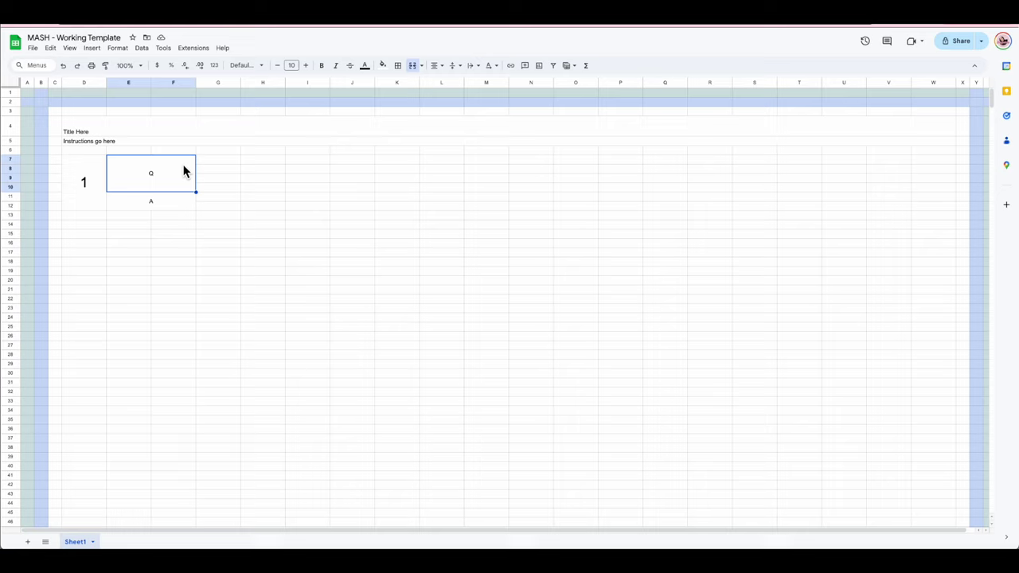
Step: Copy the E7:F12 Q/A block and paste it into G7, I7 and K7
left_click_drag(183, 172, 184, 209)
key("ctrl+c")
key("Right")
key("ctrl+v")
key("Right")
key("ctrl+v")
key("Right")
key("ctrl+v")
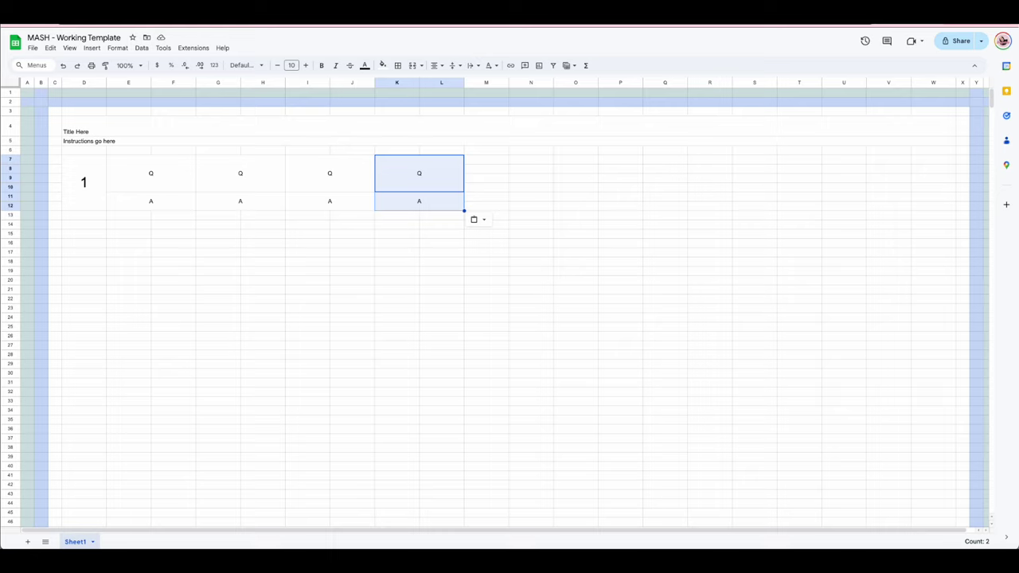
double_click(87, 196)
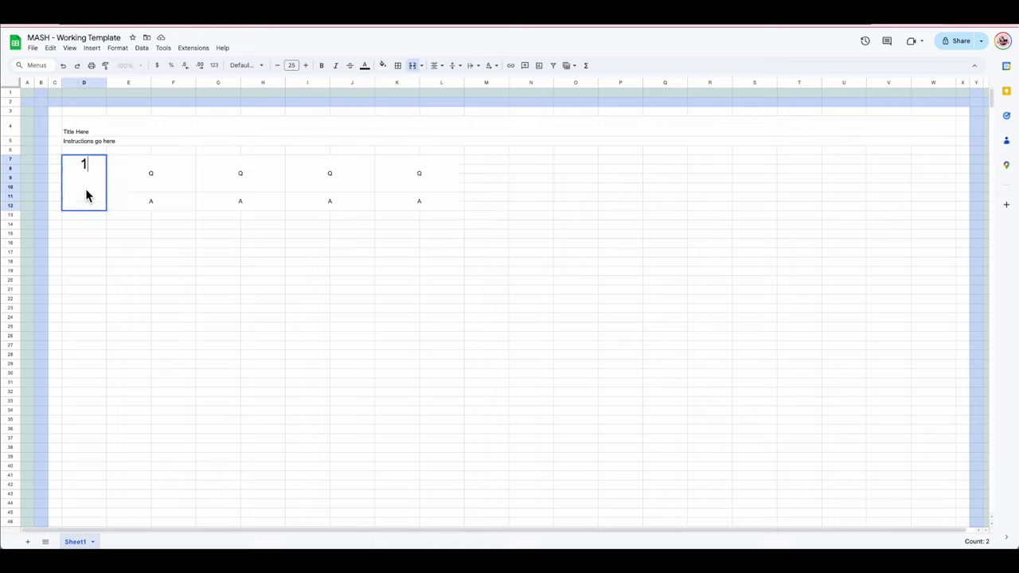
Step: Change the D7 label from 1 to 'M.A.S.H' and widen column D to fit it
key("BackSpace")
type("M.A.S")
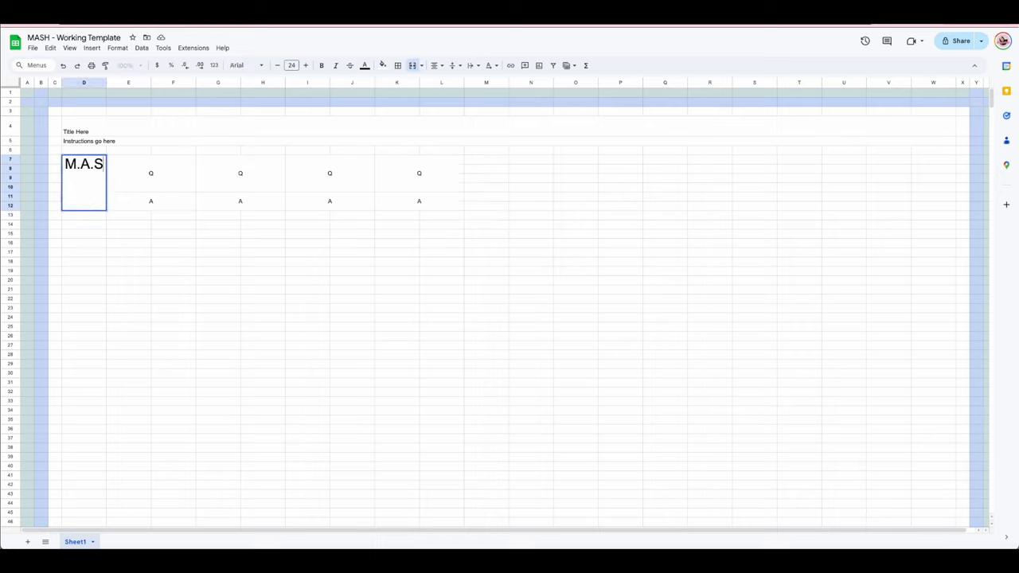
type(".H")
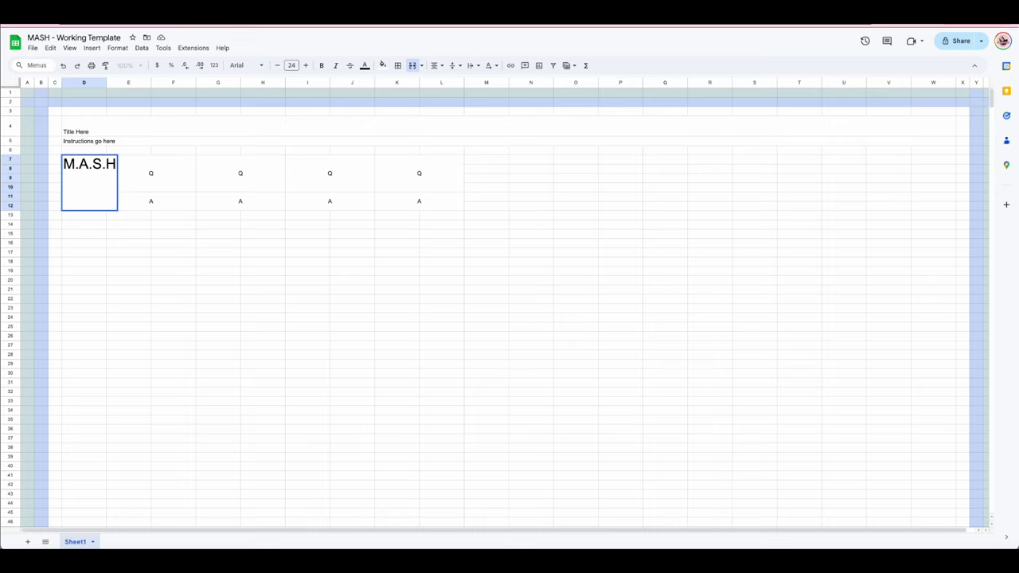
left_click(86, 376)
left_click(88, 83)
left_click_drag(107, 83, 126, 82)
left_click(183, 262)
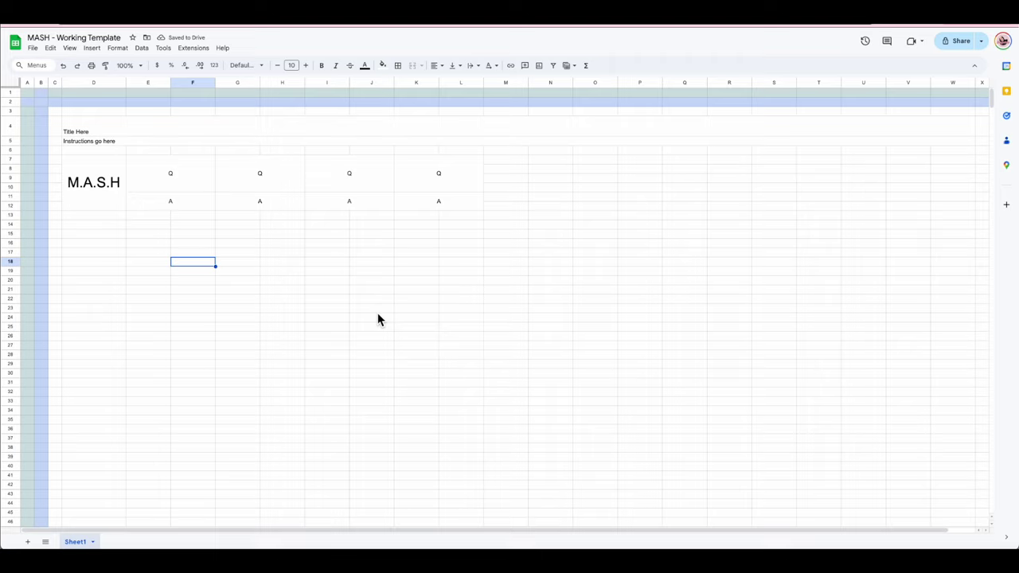
Step: Copy the M.A.S.H block D7:L12 to D14 and relabel the copy 'College'
left_click_drag(96, 191, 480, 192)
key("ctrl+c")
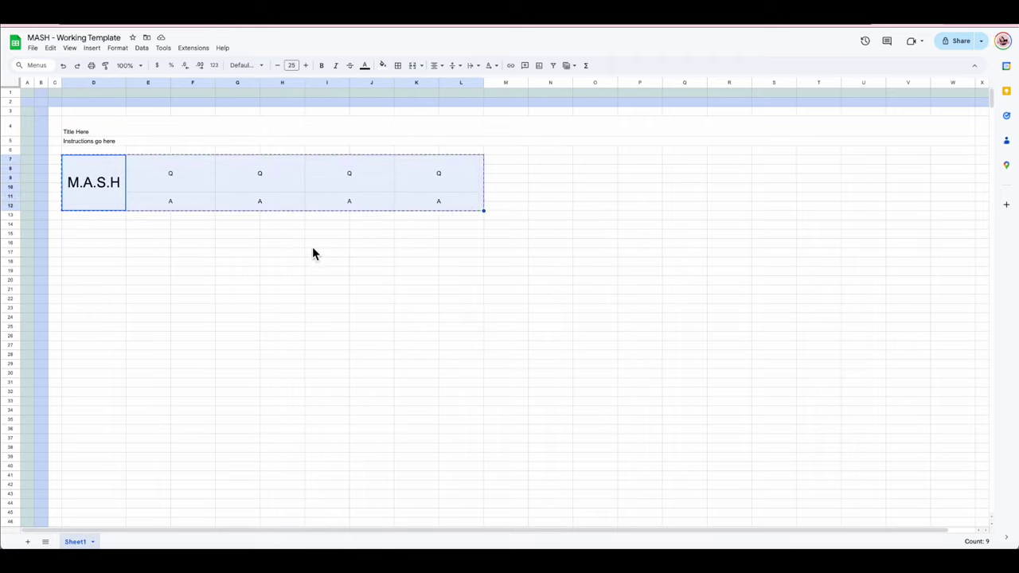
left_click(93, 224)
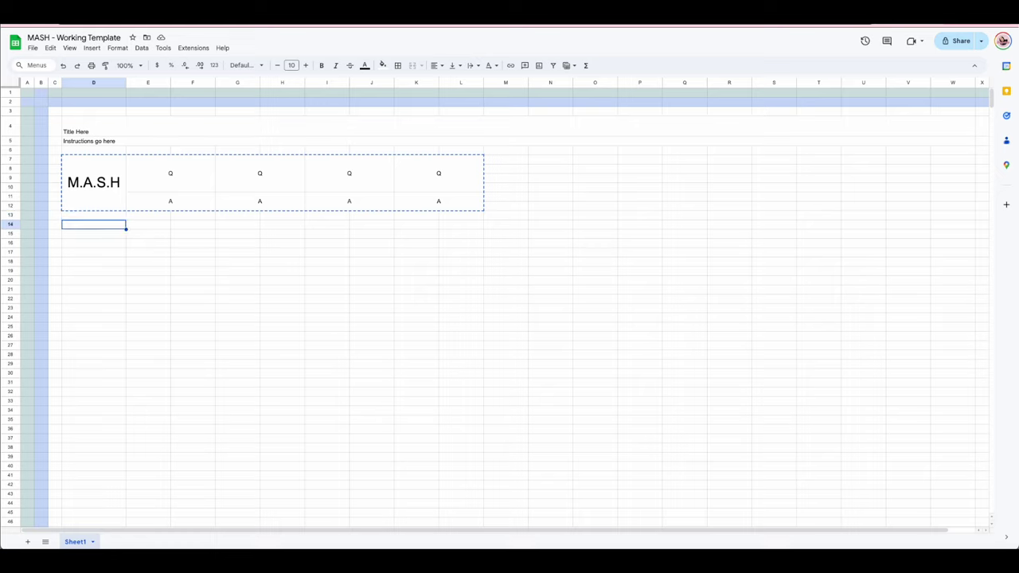
key("ctrl+v")
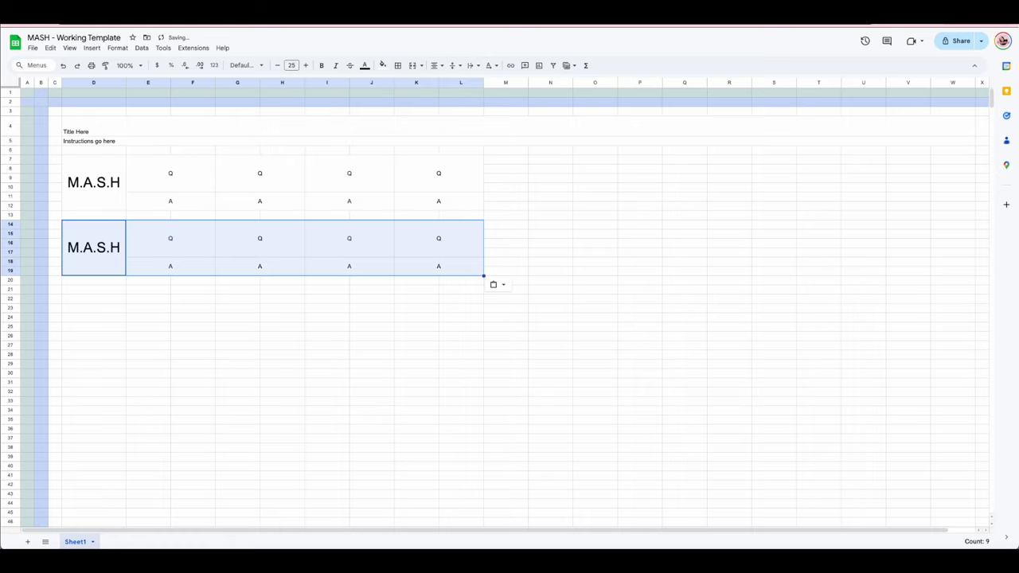
left_click(97, 255)
left_click_drag(120, 231, 66, 231)
type("College")
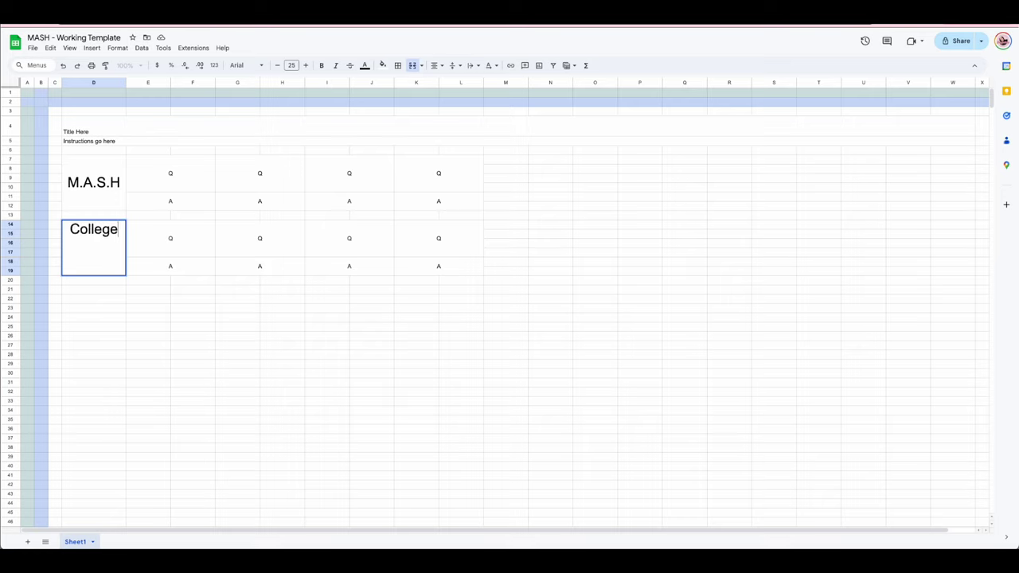
left_click(149, 402)
Step: Copy the College block to D21 and relabel it 'Career'
left_click_drag(99, 261, 432, 239)
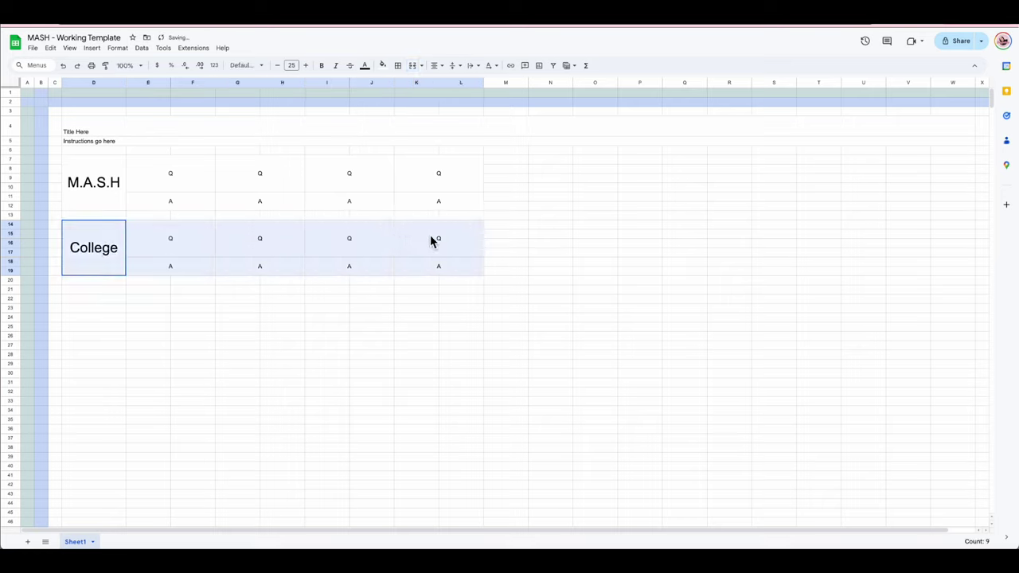
key("ctrl+c")
left_click(117, 291)
key("ctrl+v")
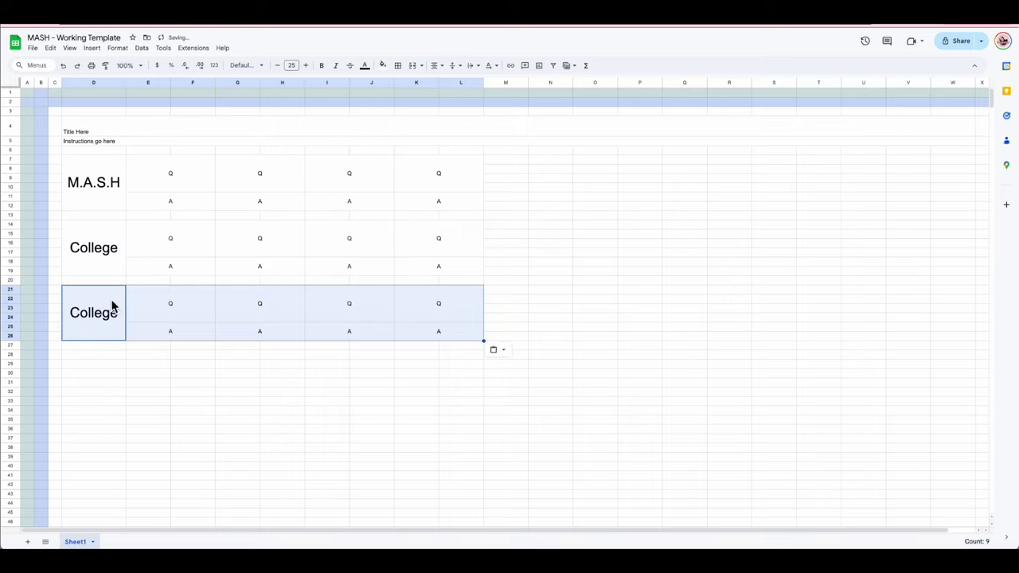
double_click(108, 314)
key("ctrl+a")
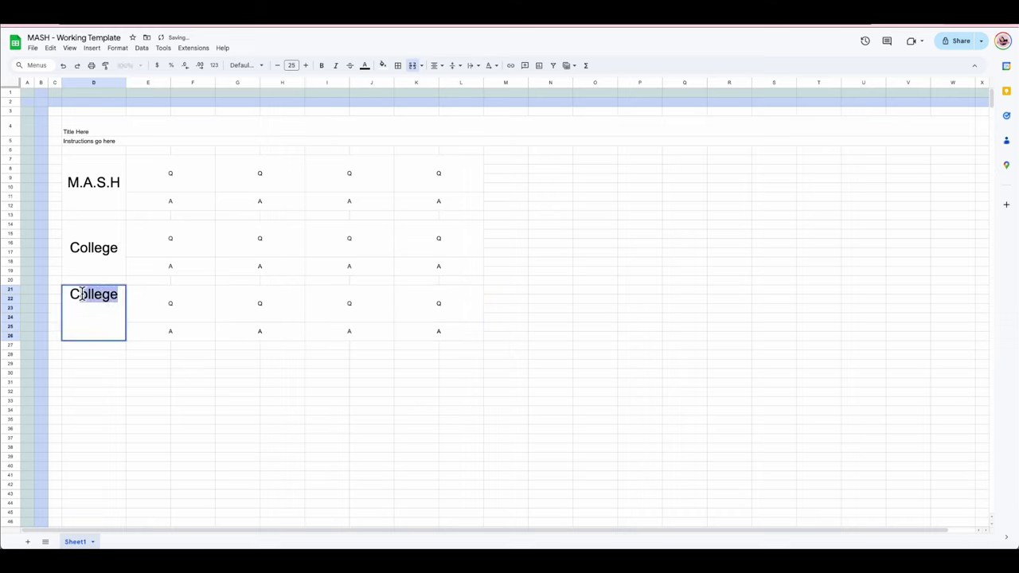
type("Career")
left_click(131, 374)
Step: Copy the Career block to D28 and relabel it 'Pet'
left_click_drag(102, 317, 428, 319)
key("ctrl+c")
left_click(103, 361)
key("ctrl+v")
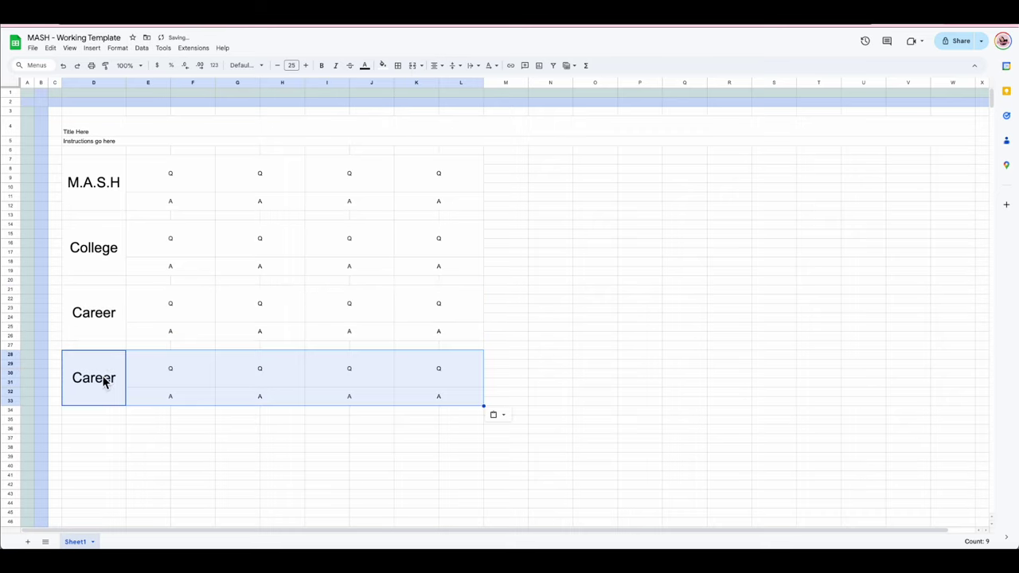
double_click(110, 375)
key("ctrl+a")
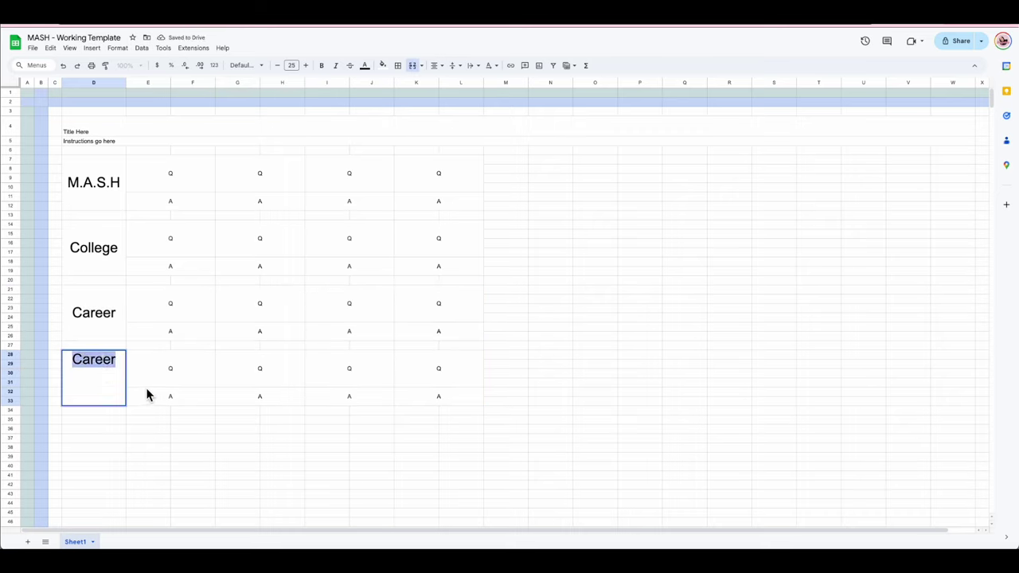
type("Pet")
left_click(153, 426)
Step: Copy the Pet block to D35 and relabel it 'City'
left_click_drag(103, 391, 432, 382)
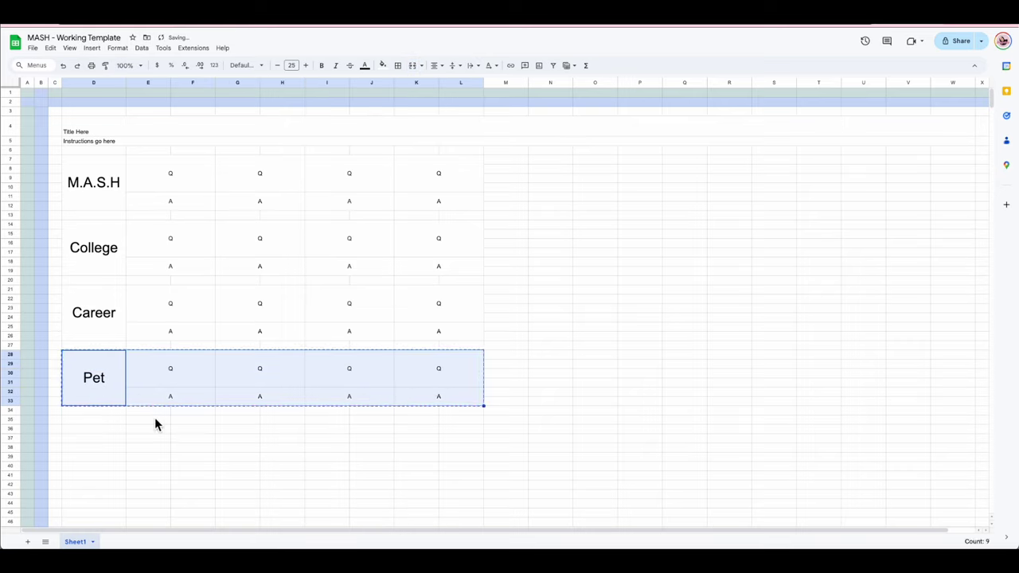
key("ctrl+c")
left_click(107, 421)
key("ctrl+v")
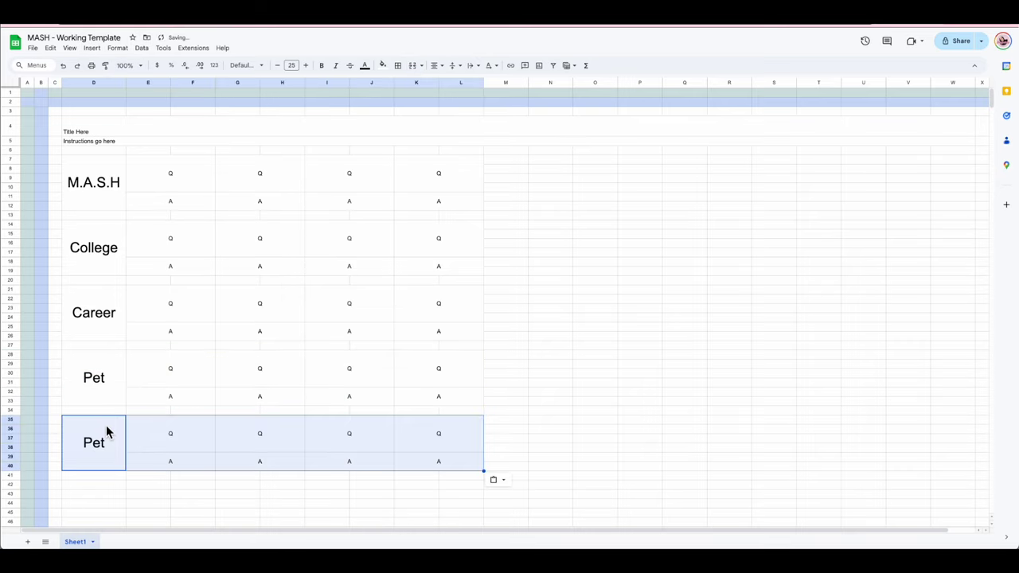
left_click(96, 444)
double_click(114, 439)
left_click_drag(114, 439, 46, 428)
type("City")
left_click(237, 512)
Step: Copy the City block to D42 and relabel it 'Car'
left_click_drag(116, 443, 426, 439)
scroll(426, 444, "down", 1)
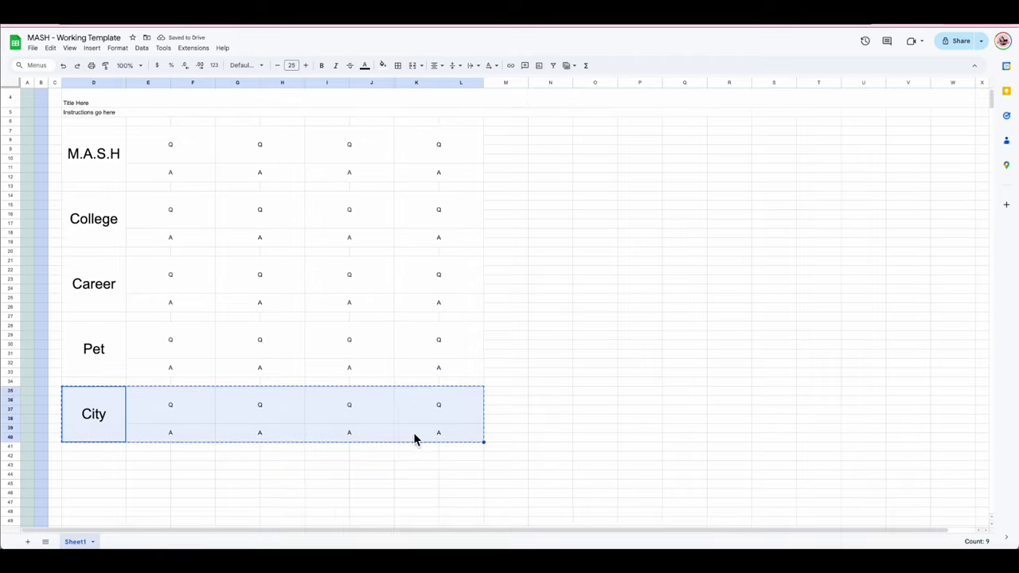
key("ctrl+c")
left_click(117, 458)
key("ctrl+v")
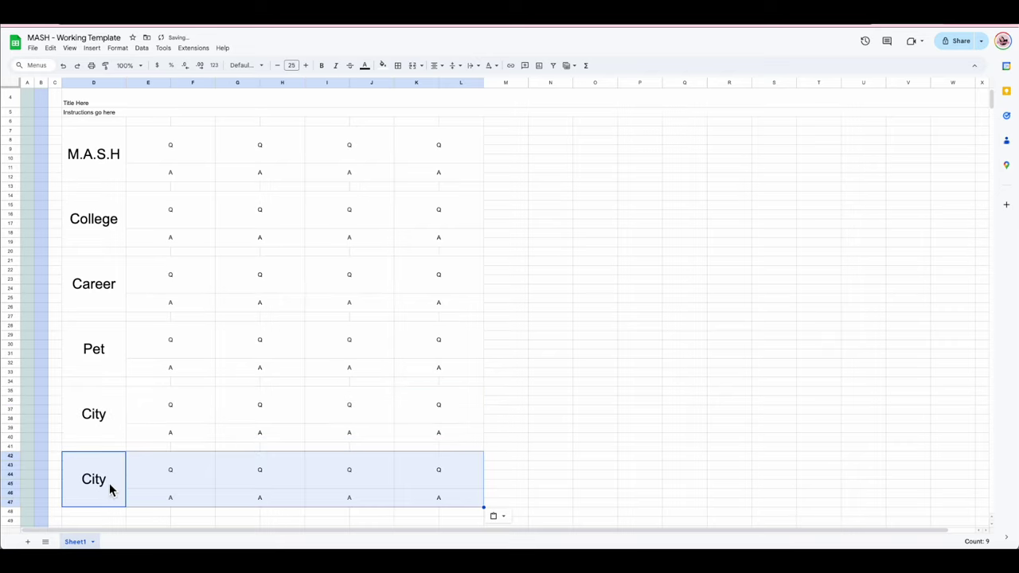
double_click(109, 486)
key("BackSpace")
key("BackSpace")
key("BackSpace")
type("ar")
left_click(578, 407)
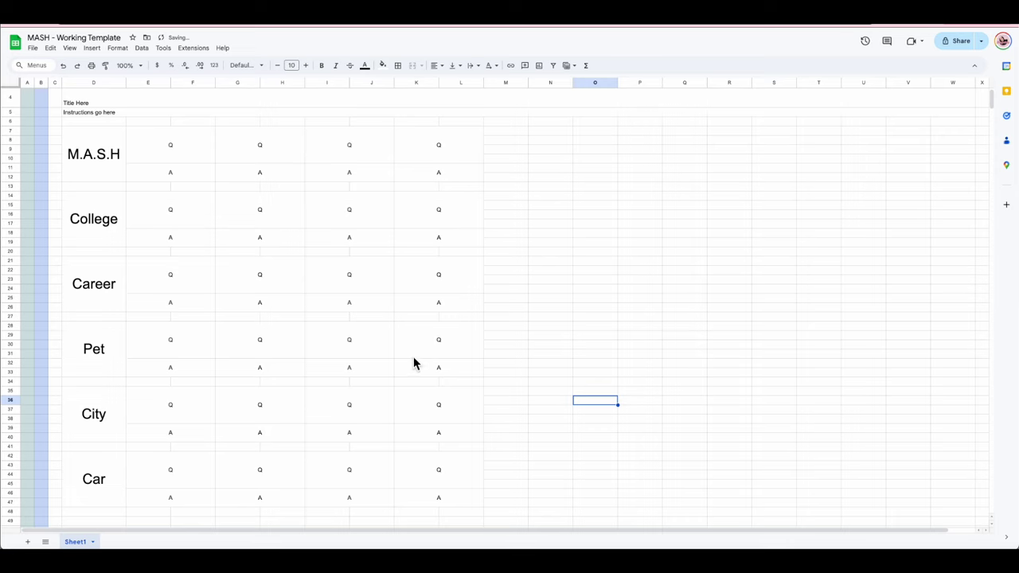
scroll(412, 361, "up", 1)
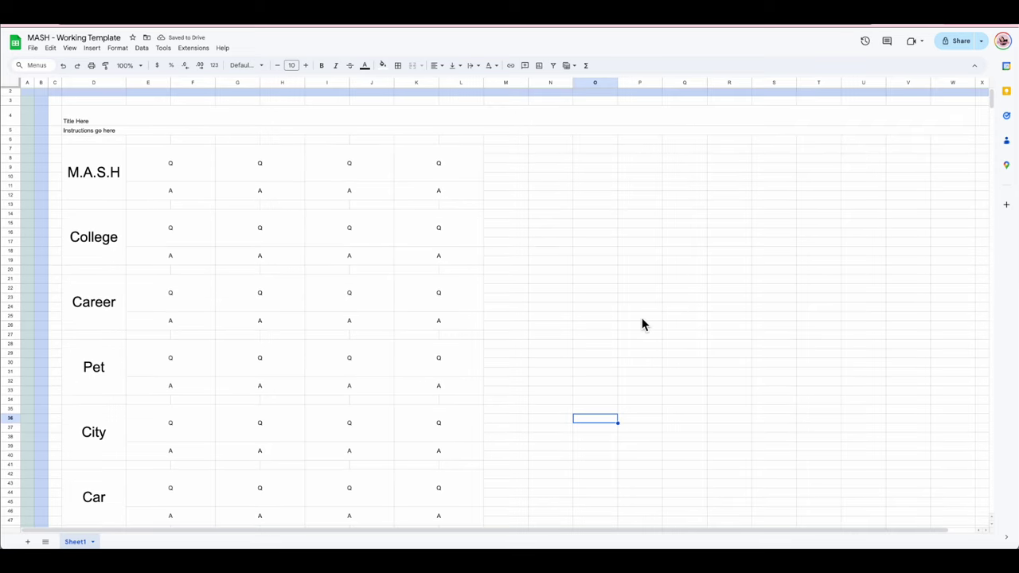
scroll(660, 382, "down", 2)
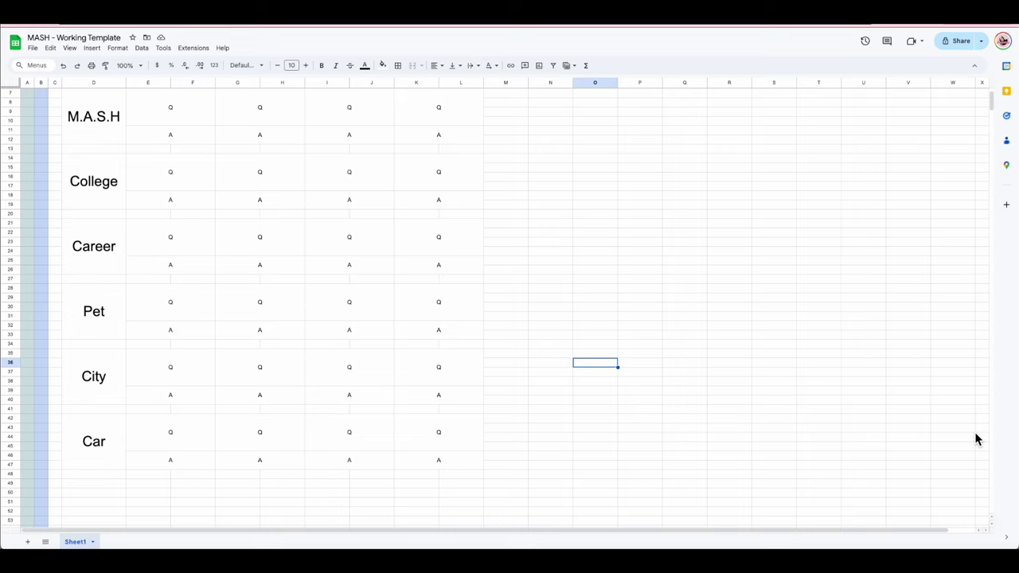
scroll(514, 230, "up", 1)
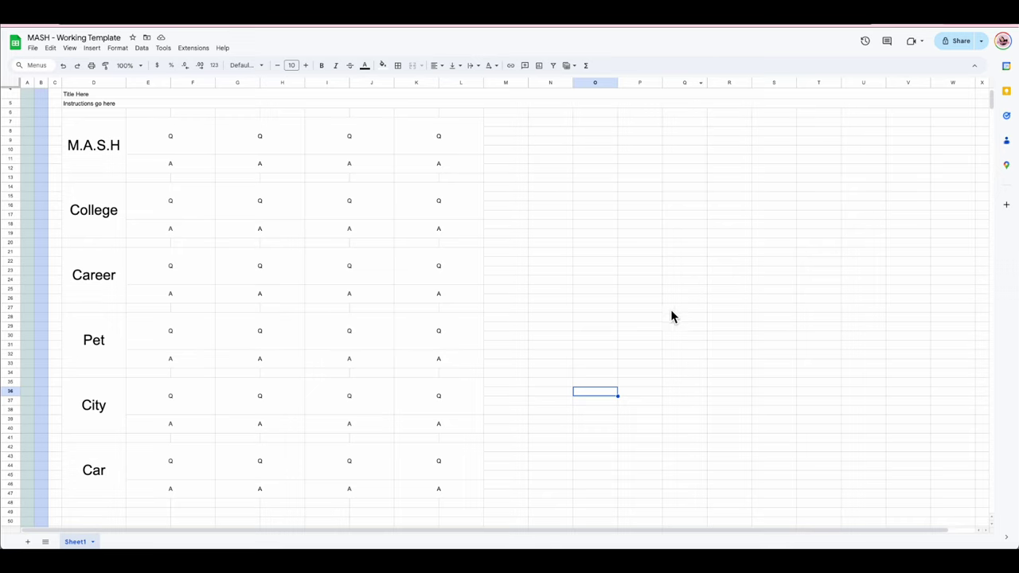
scroll(684, 406, "up", 2)
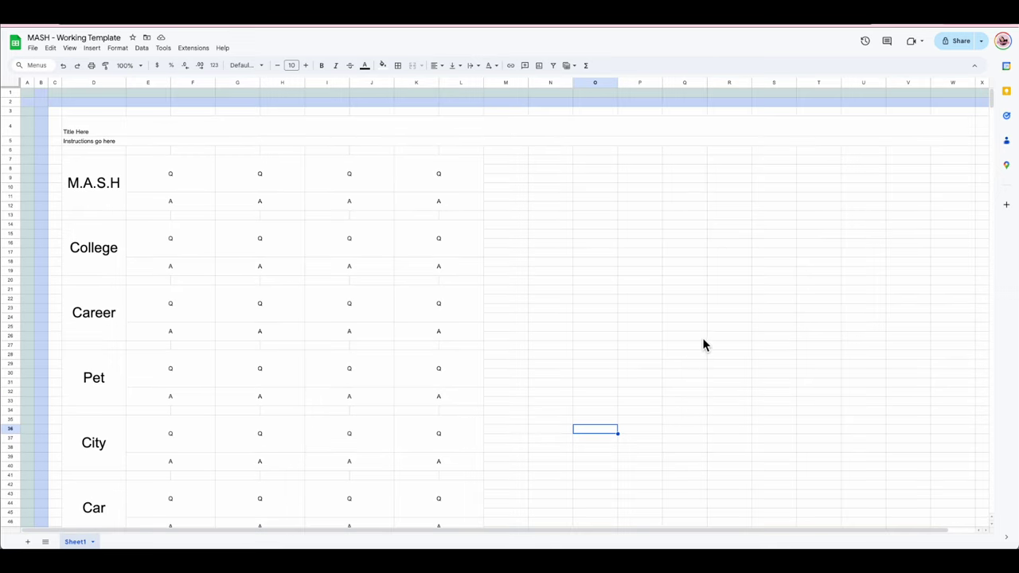
scroll(692, 403, "down", 2)
scroll(691, 403, "up", 1)
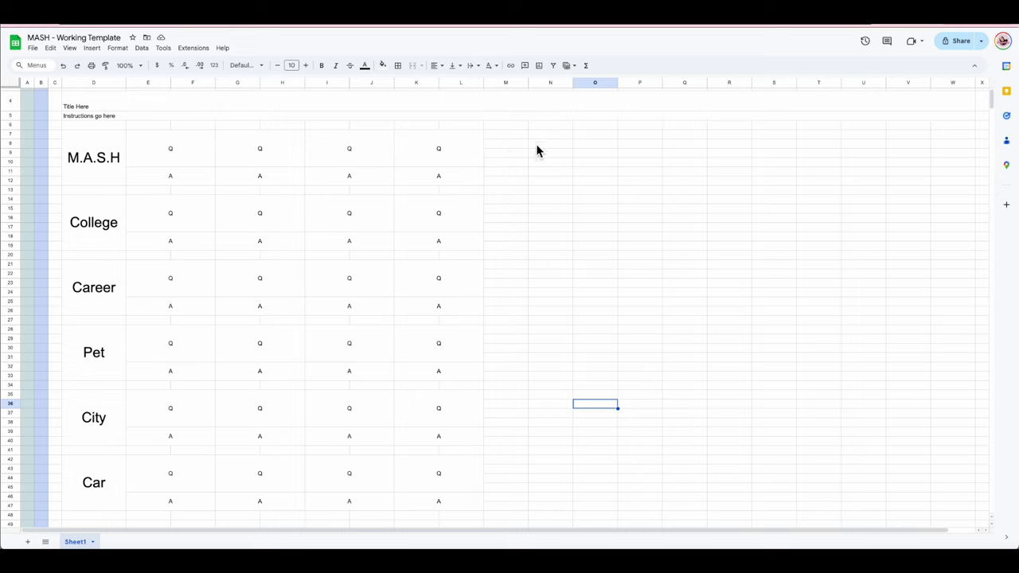
Step: Narrow columns C and M together into thin spacer columns
left_click(513, 83)
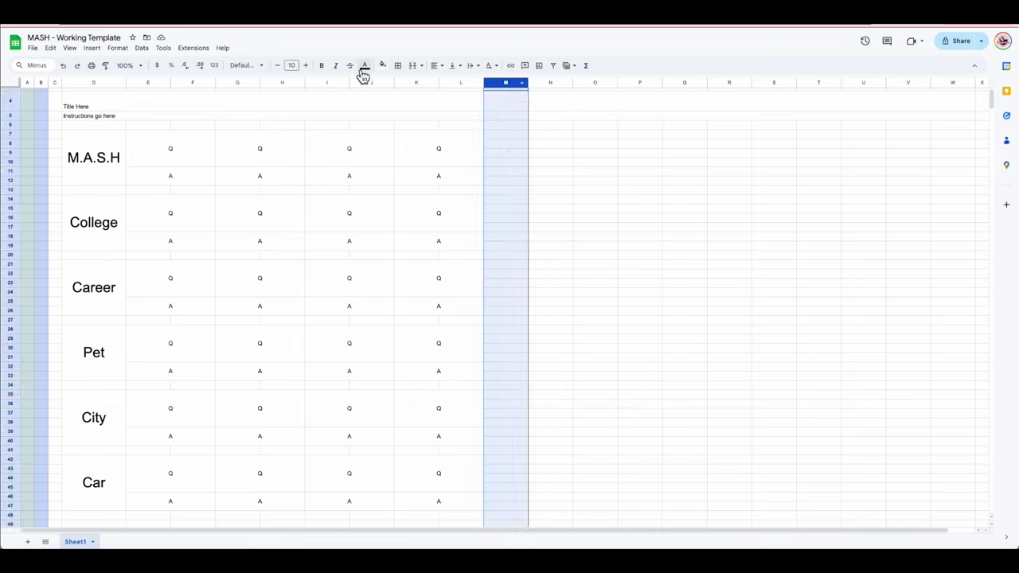
left_click(55, 83)
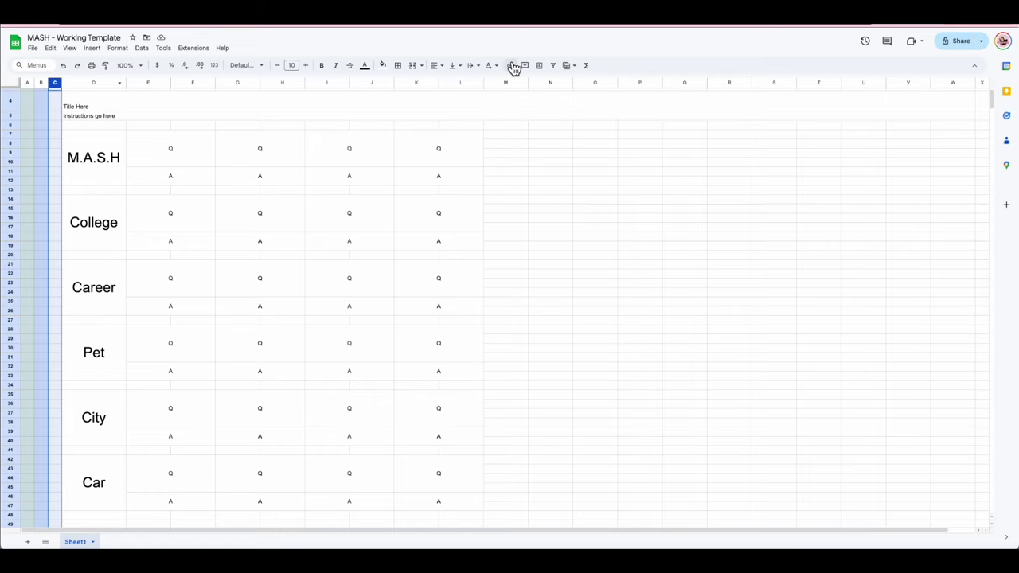
left_click(508, 82, "ctrl")
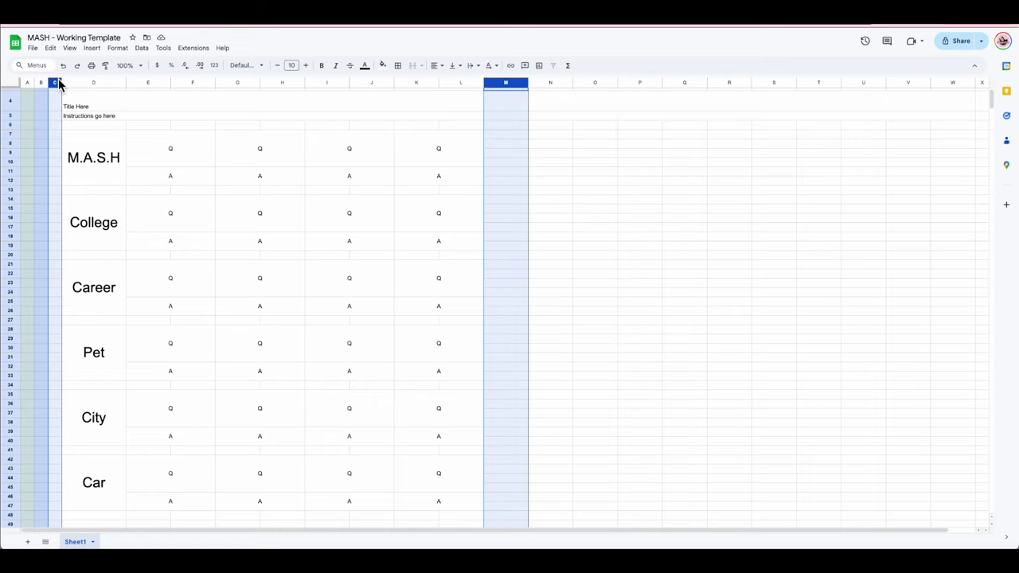
left_click_drag(59, 82, 55, 82)
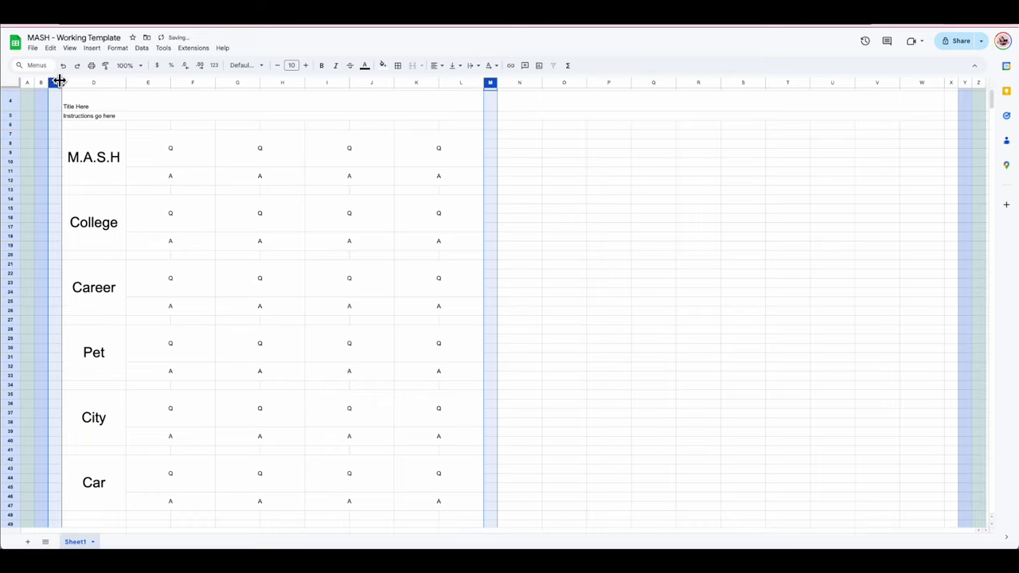
left_click(512, 201)
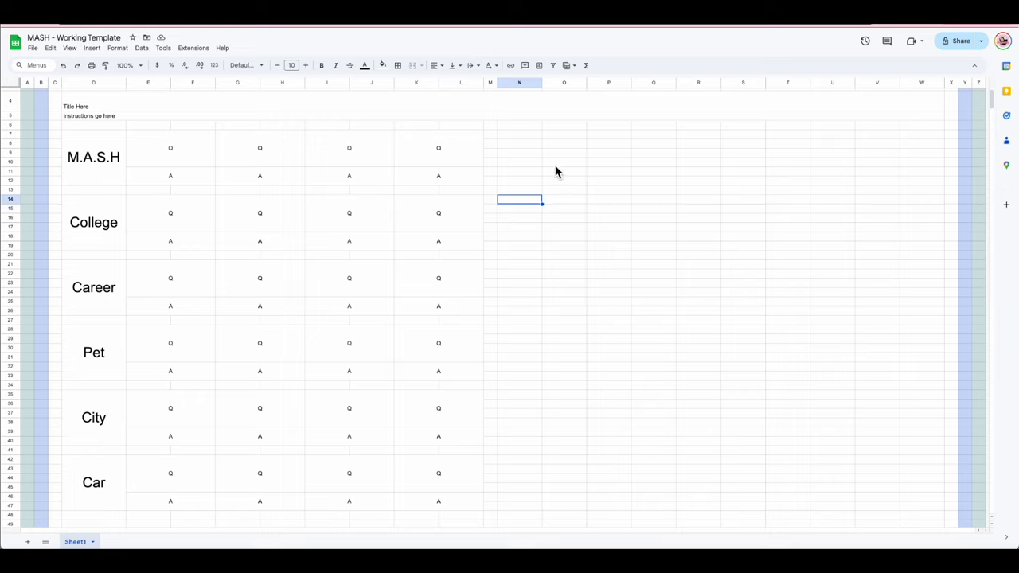
left_click_drag(531, 134, 612, 142)
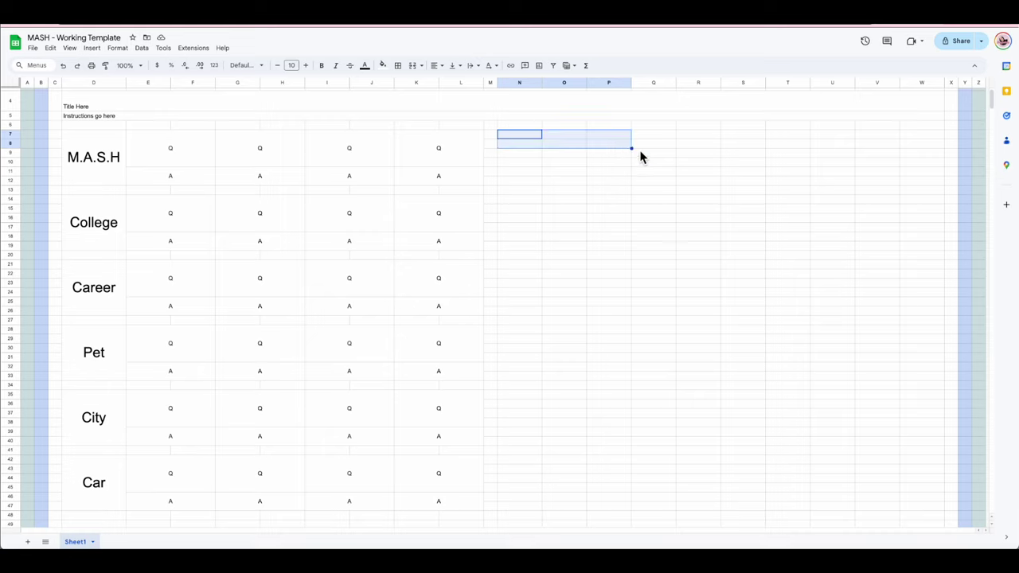
Step: Merge N7:P8 into one header cell and paste copies at Q7:S8 and T7:V8
left_click(412, 67)
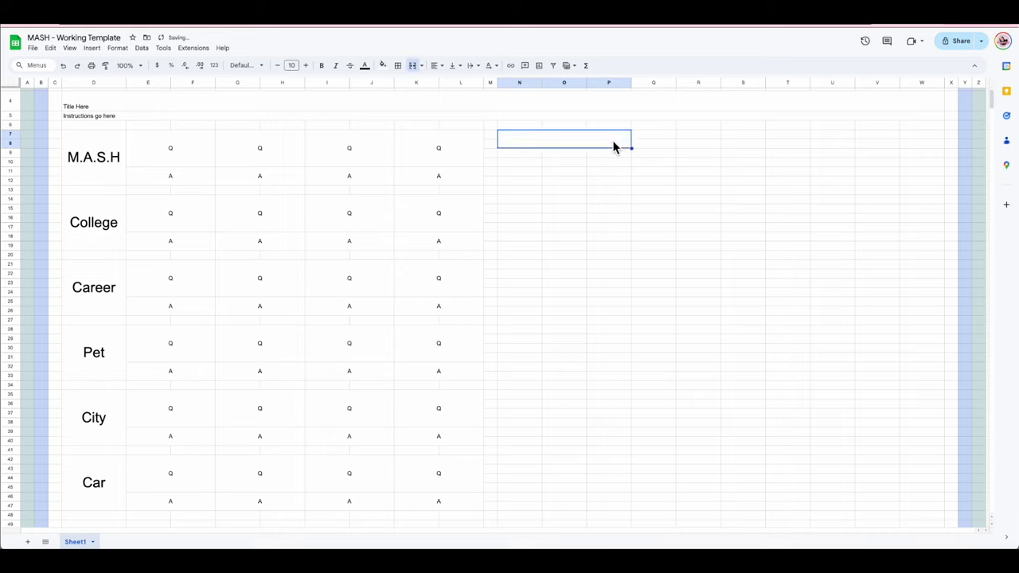
left_click_drag(614, 146, 752, 149)
key("Right")
key("ctrl+v")
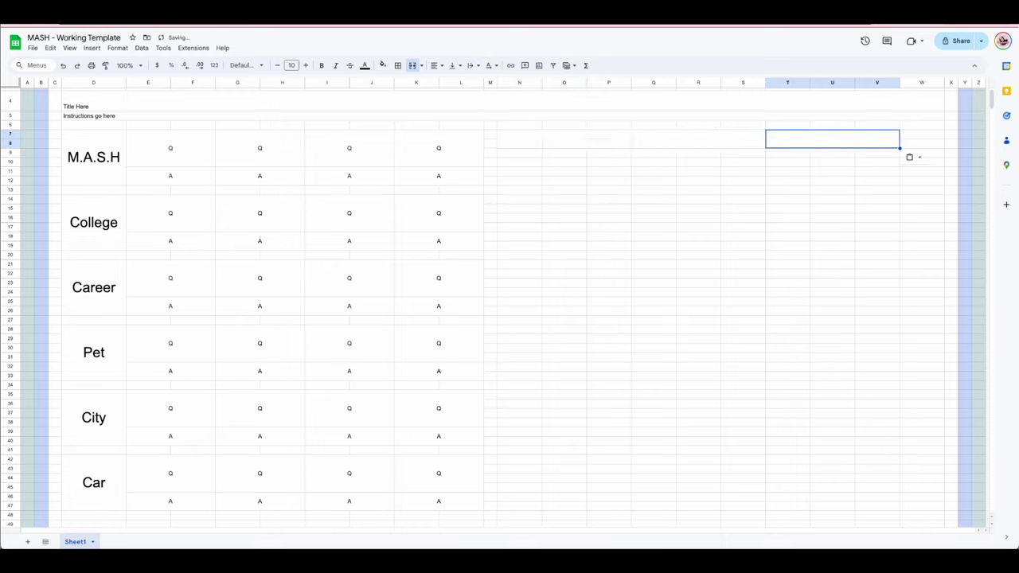
left_click(781, 293)
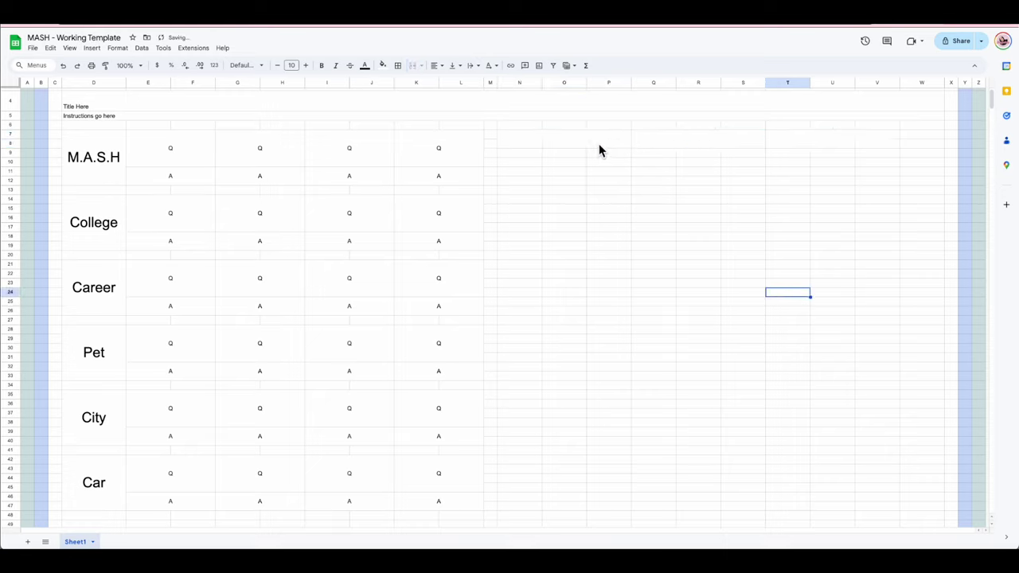
Step: Delete column W so the spacer follows column V
right_click(913, 82)
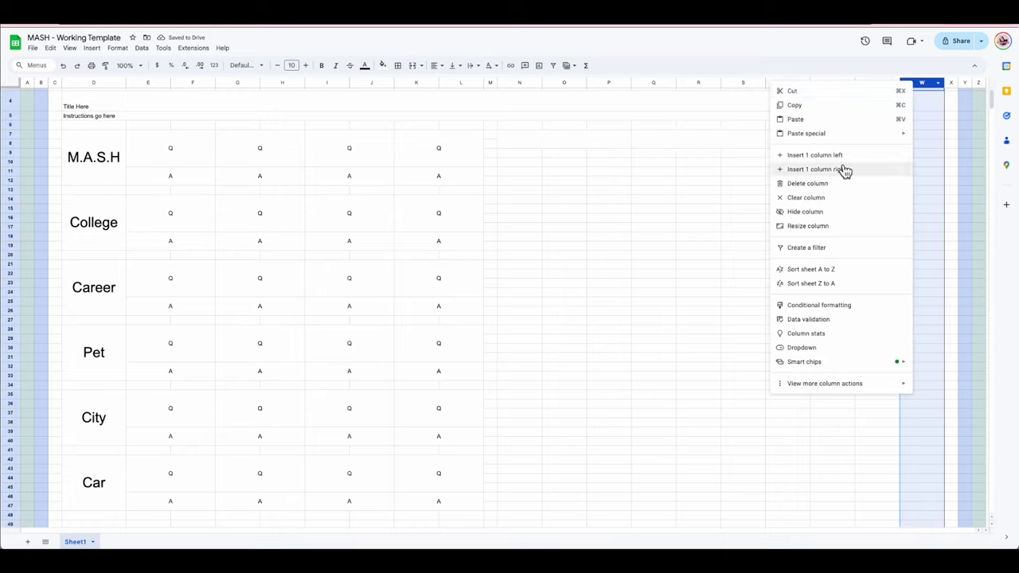
left_click(815, 184)
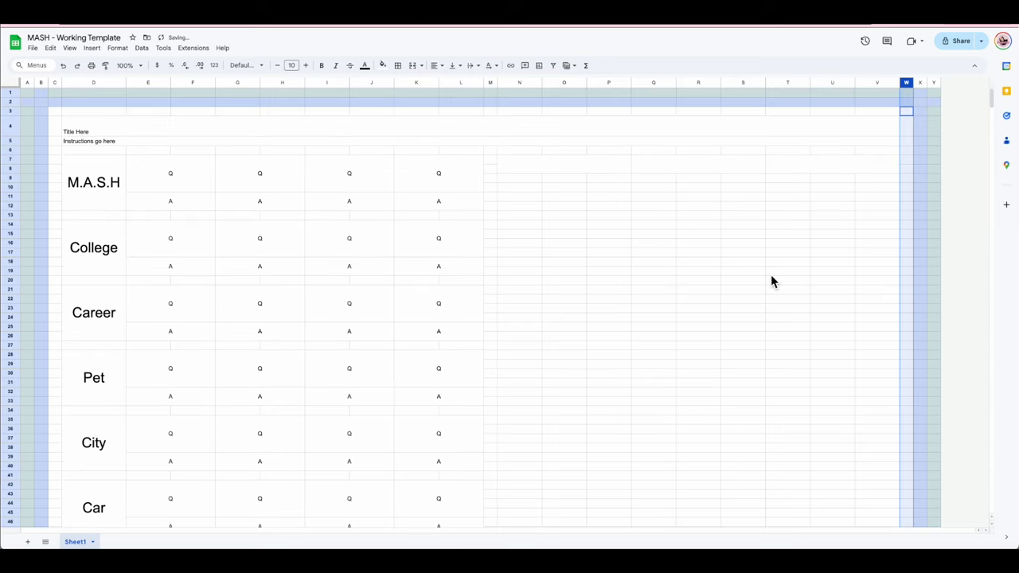
left_click(772, 271)
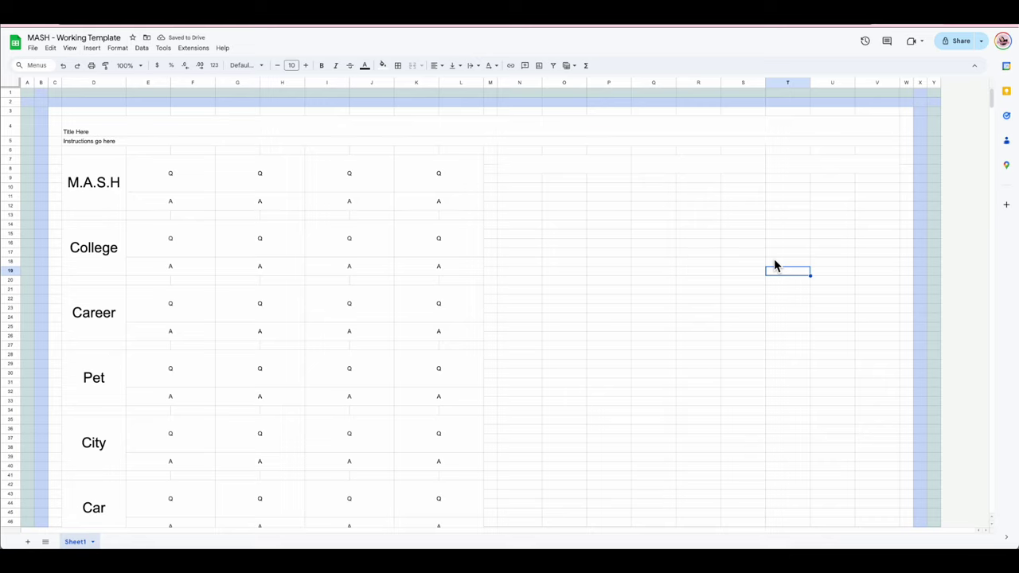
double_click(585, 169)
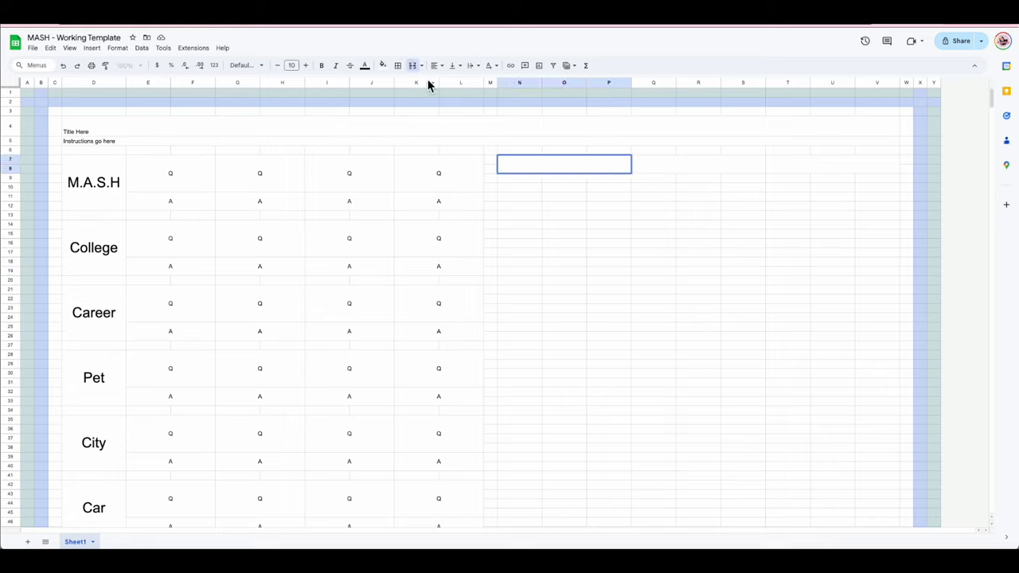
Step: Enter 'Where will you live?' in N7 and centre it vertically and horizontally
type("Where will you live?")
left_click(738, 256)
left_click(579, 167)
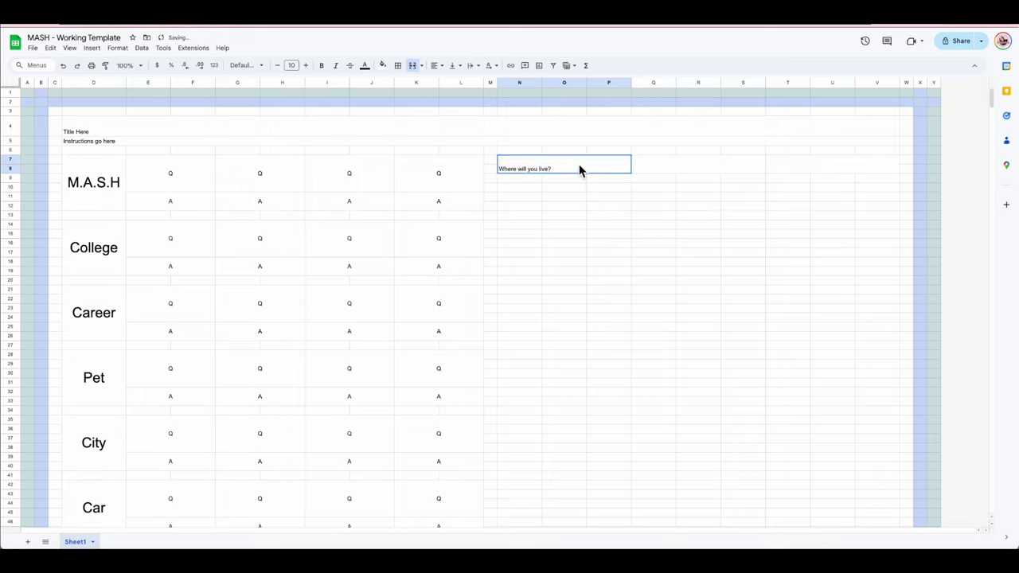
left_click(455, 67)
left_click(464, 83)
left_click(441, 68)
left_click(451, 85)
left_click(576, 198)
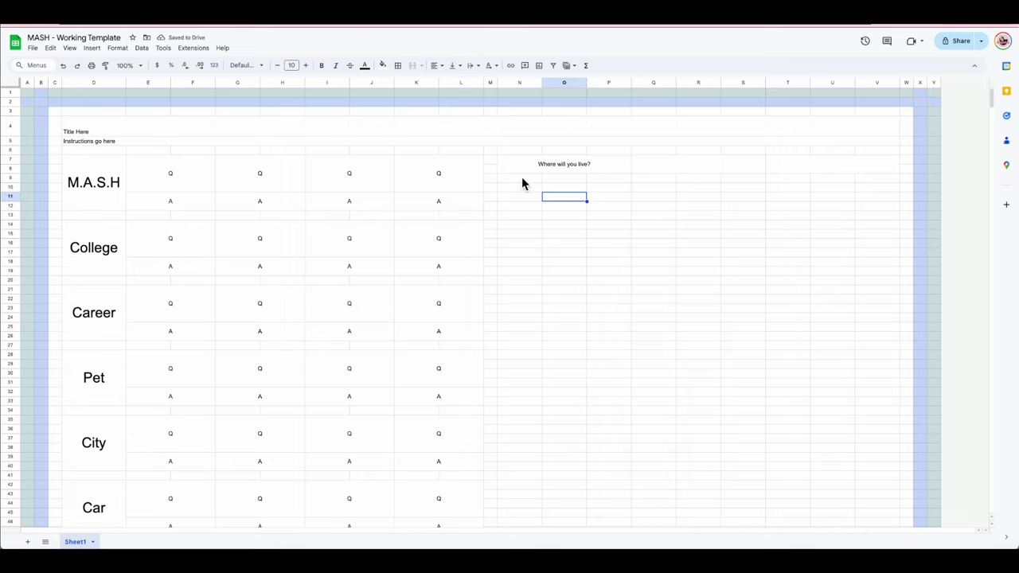
Step: Merge N9:P19 into an answer box and paste copies at Q9 and T9
left_click_drag(521, 177, 618, 255)
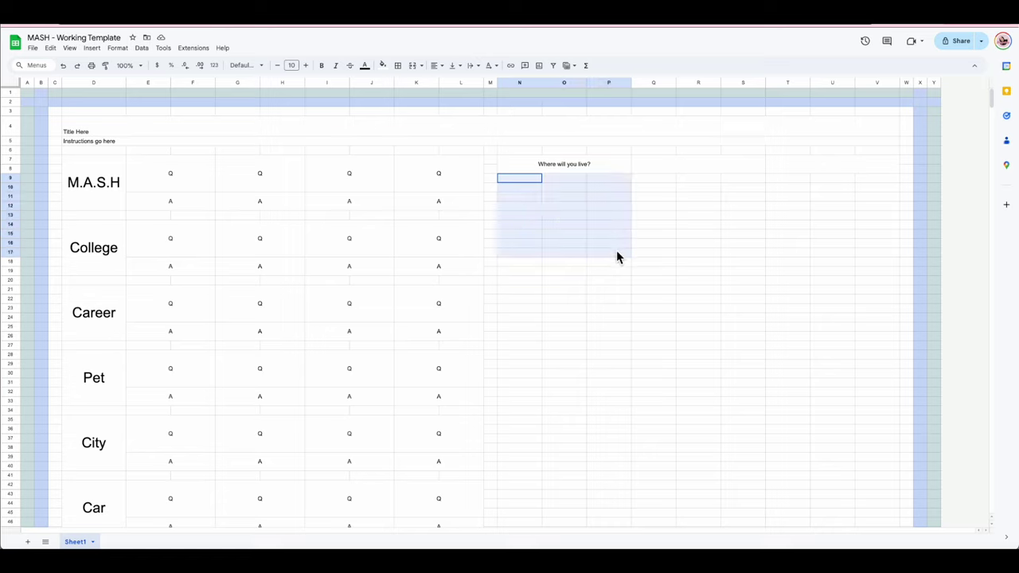
left_click_drag(617, 255, 614, 267)
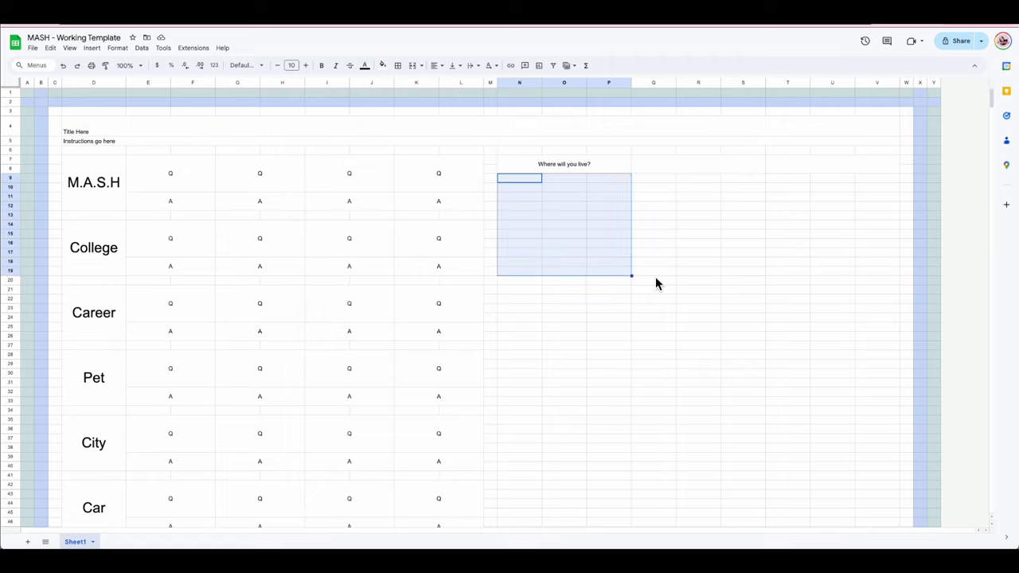
left_click(413, 65)
left_click(640, 335)
left_click(572, 219)
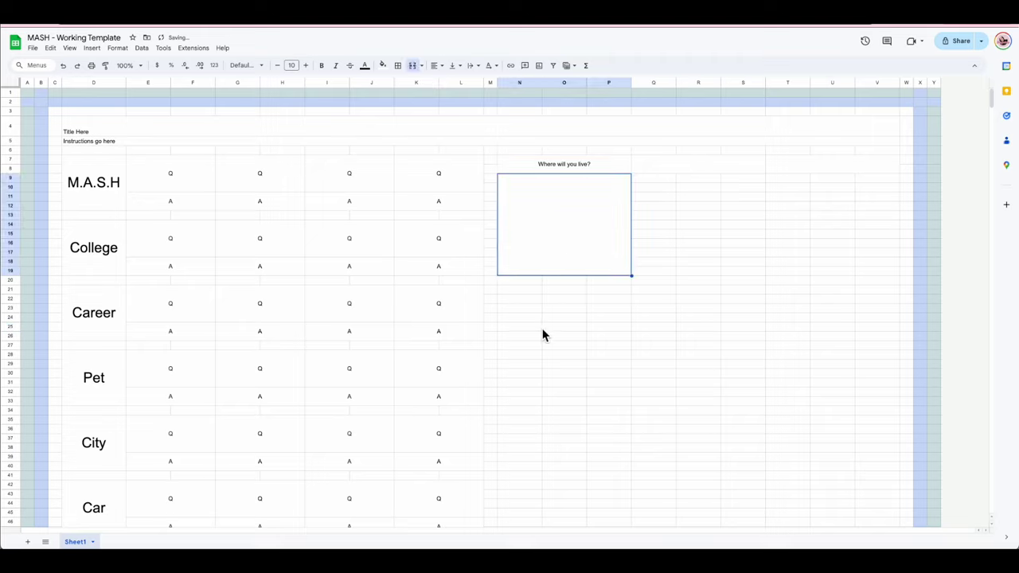
key("ctrl+c")
key("Right")
key("ctrl+v")
key("Right")
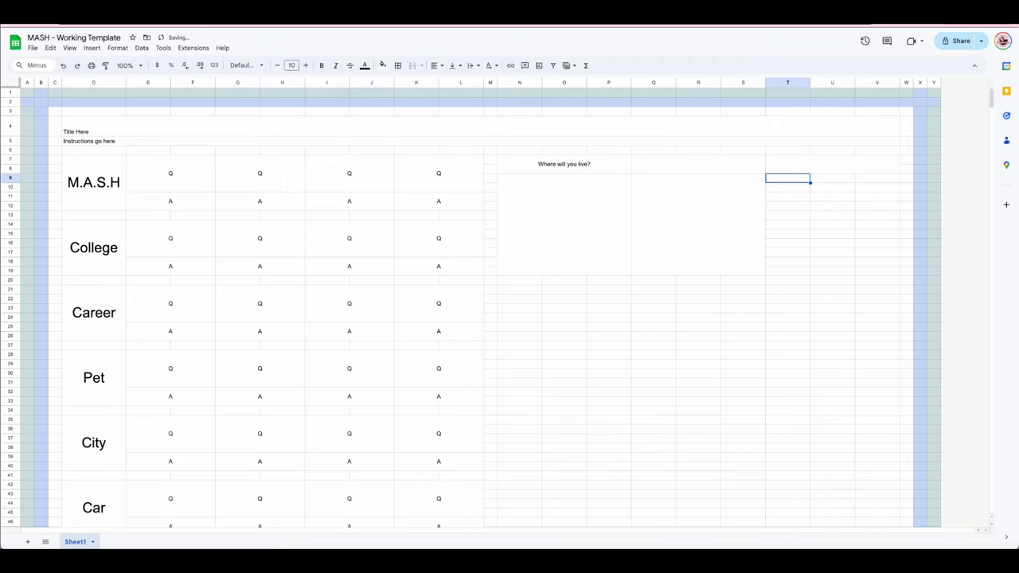
key("ctrl+v")
Step: Copy the question block N7:V19 and paste it at N21
left_click_drag(573, 163, 797, 241)
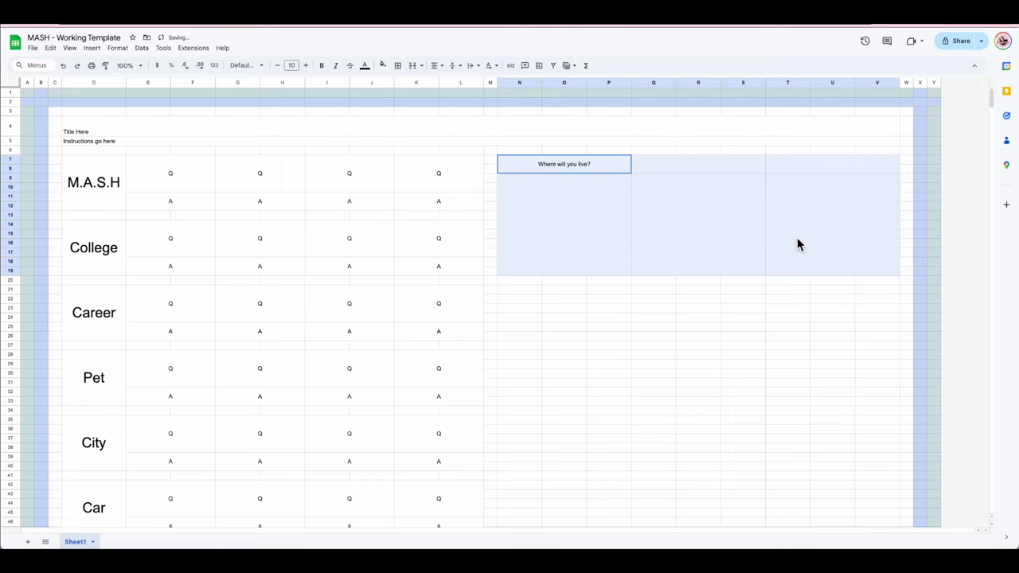
key("ctrl+c")
key("Down")
key("Down")
key("Down")
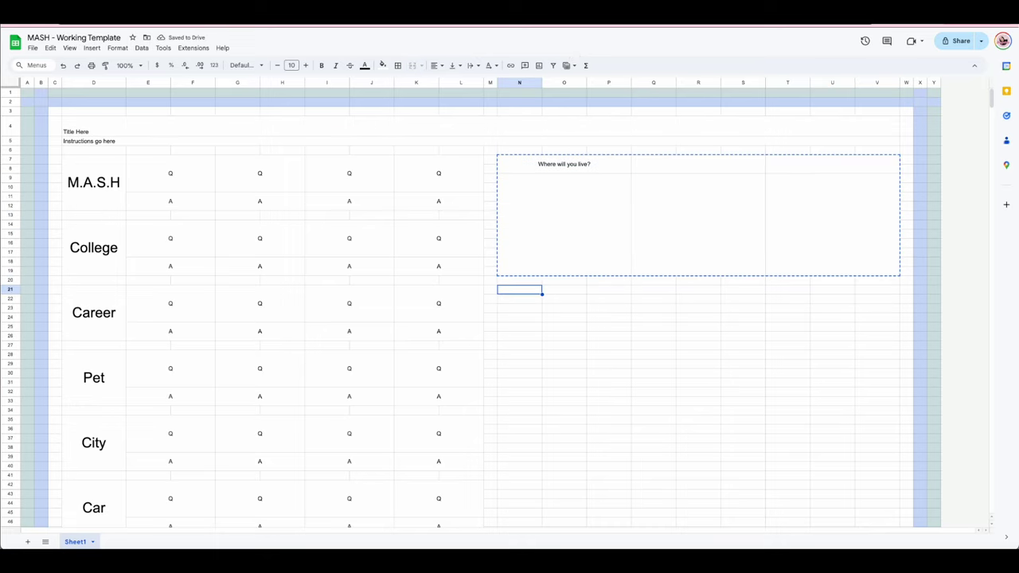
key("ctrl+v")
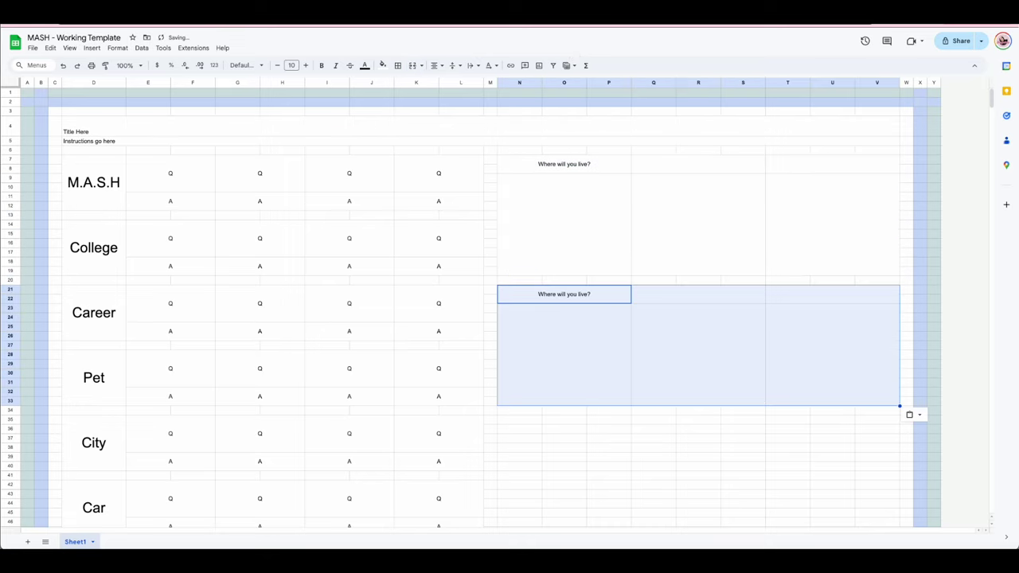
Step: Check the pasted duplicate block, then undo it
left_click_drag(517, 423, 878, 532)
left_click(540, 439)
scroll(557, 433, "down", 3)
scroll(560, 433, "up", 4)
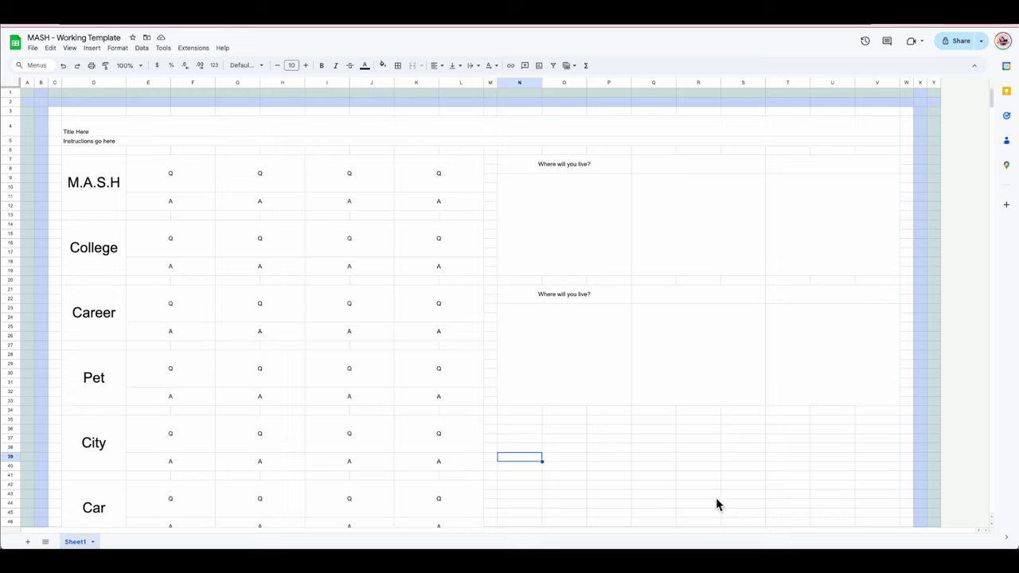
left_click(63, 66)
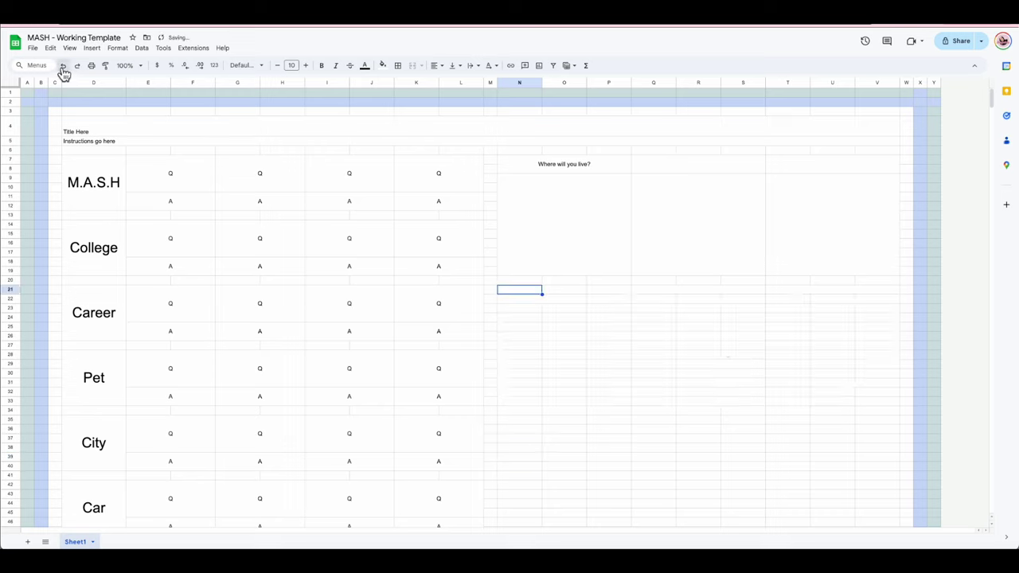
Step: Undo the answer boxes, centring and question text, and restore deleted column W
left_click(63, 66)
left_click(62, 66)
left_click(63, 66)
left_click(63, 66)
left_click(63, 66)
left_click(63, 66)
left_click(62, 66)
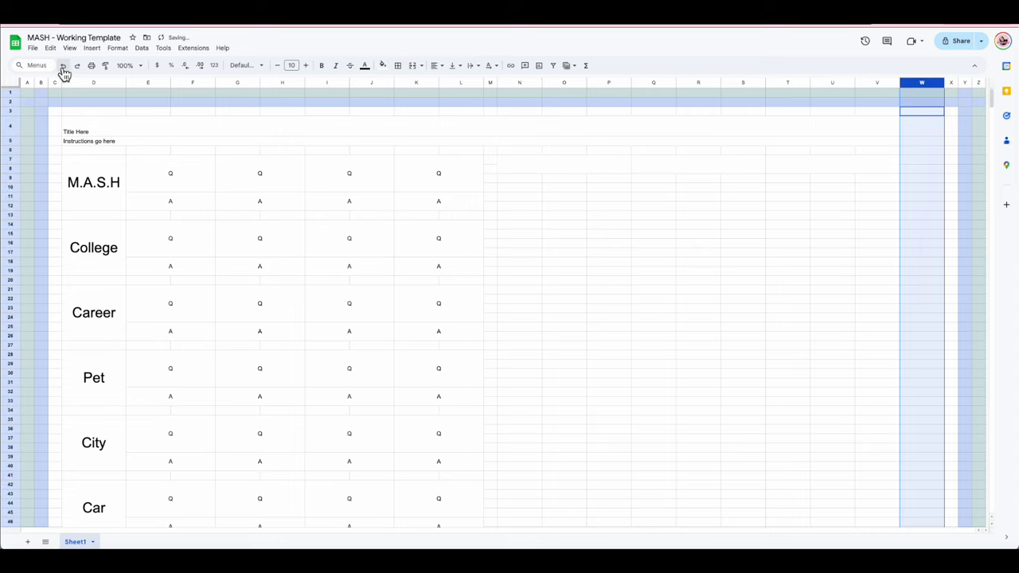
Step: Unmerge the T7:V8 and Q7:S8 header cells, leaving only N7:P8 merged
left_click(835, 169)
left_click(412, 65)
left_click_drag(660, 159, 748, 169)
left_click(412, 66)
left_click(413, 65)
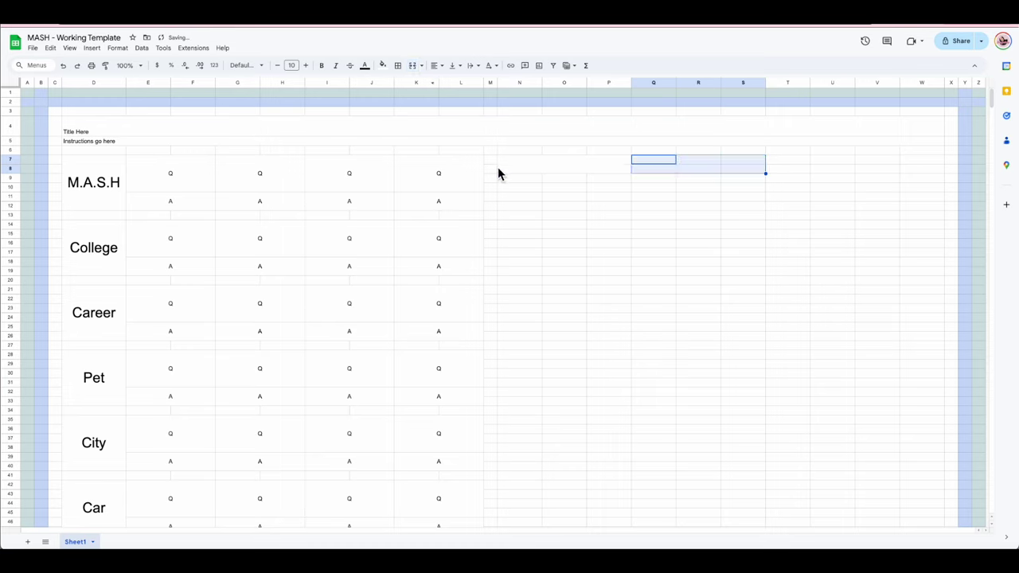
Step: Widen the merged header to N7:R8 and paste it at S7
left_click(622, 173)
left_click_drag(622, 173, 690, 175)
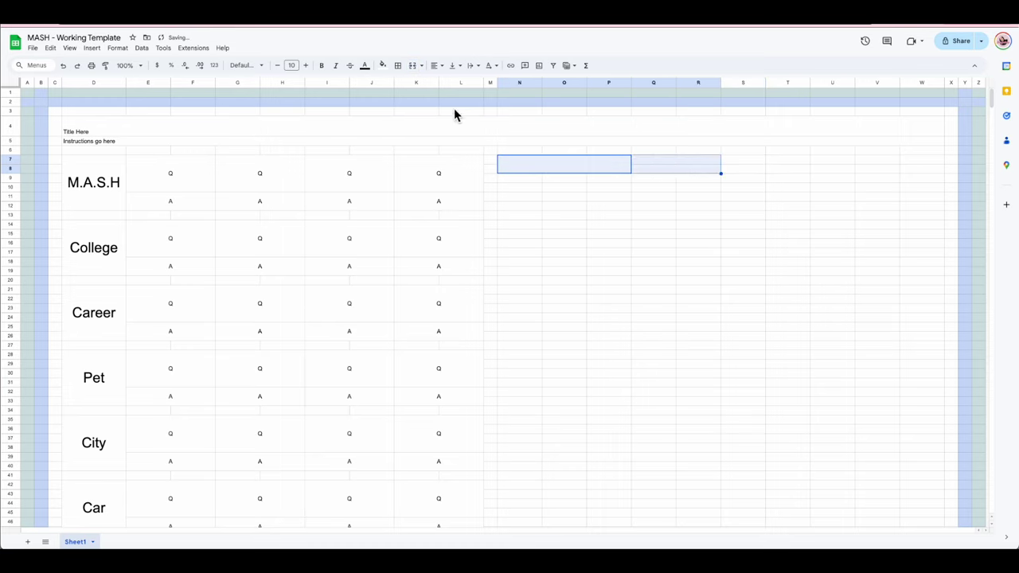
left_click(412, 65)
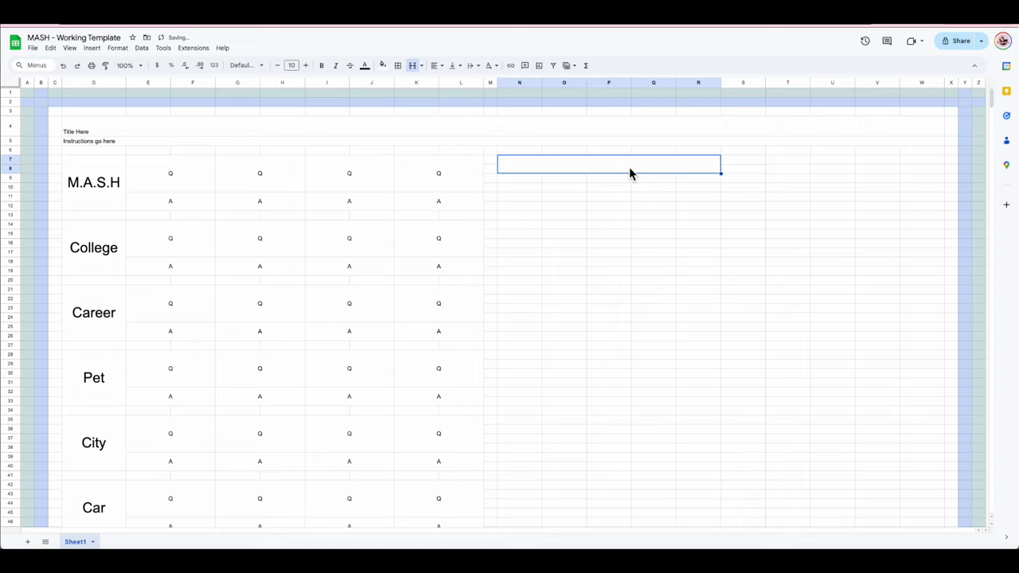
key("ctrl+x")
key("Right")
key("ctrl+v")
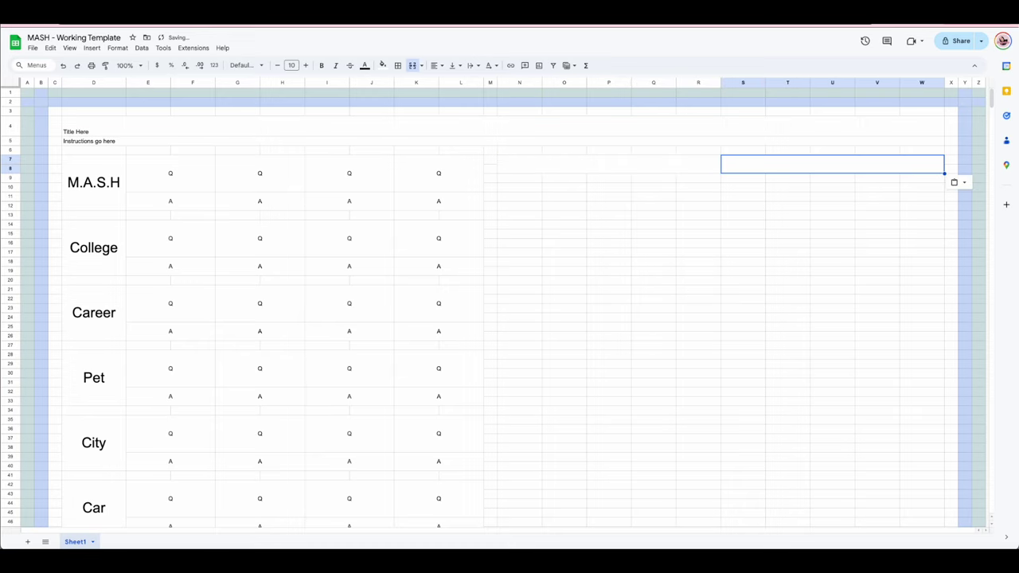
left_click(642, 196)
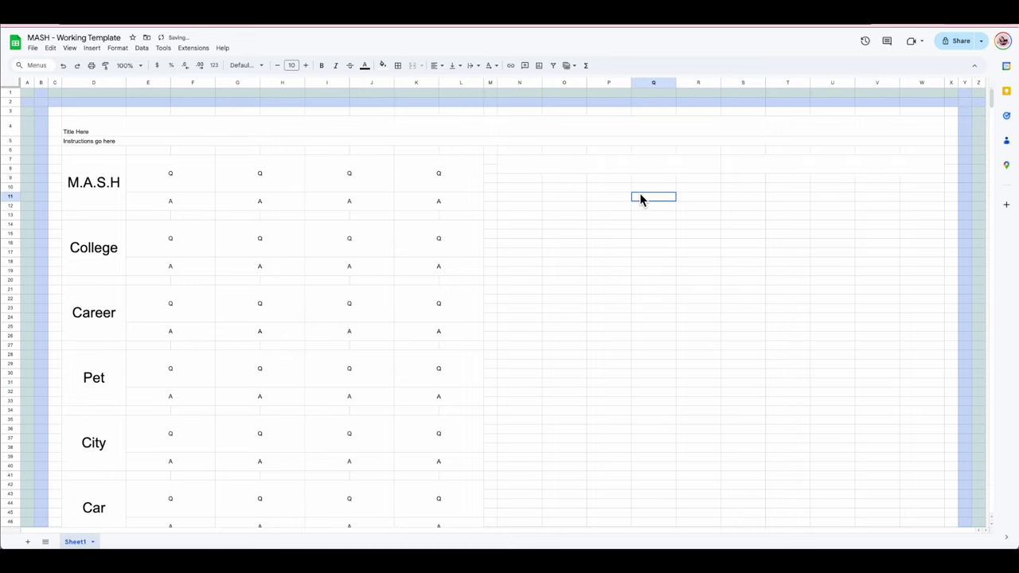
Step: Type 'Where will you live' into the N7:R8 header
left_click(677, 165)
type("Where will you live?")
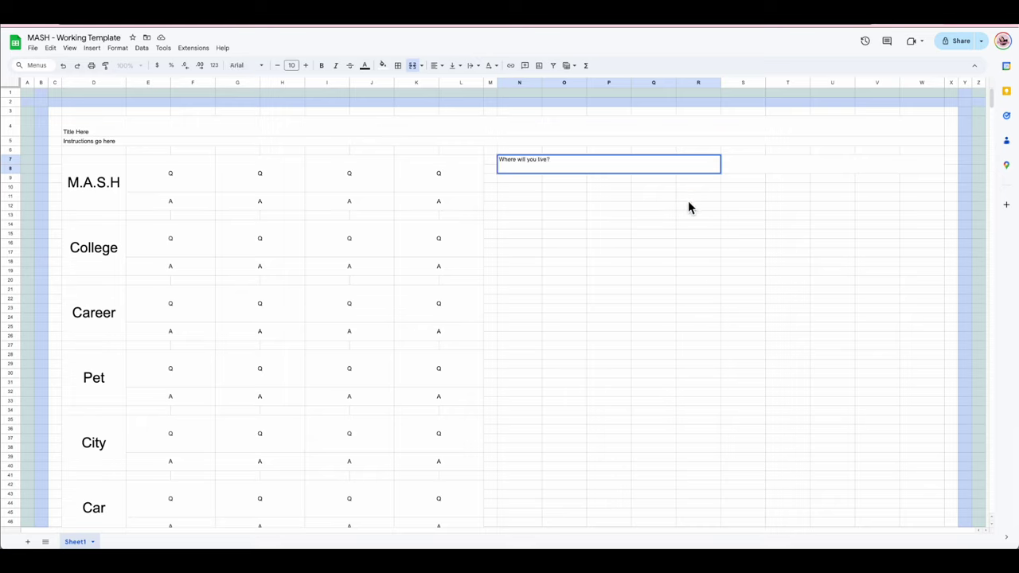
left_click(688, 201)
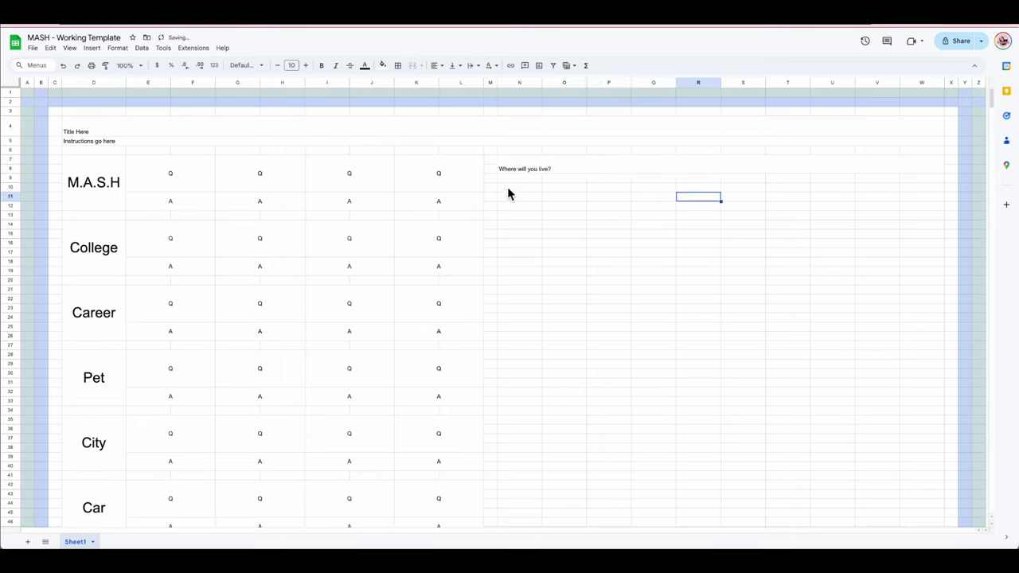
left_click_drag(518, 176, 705, 327)
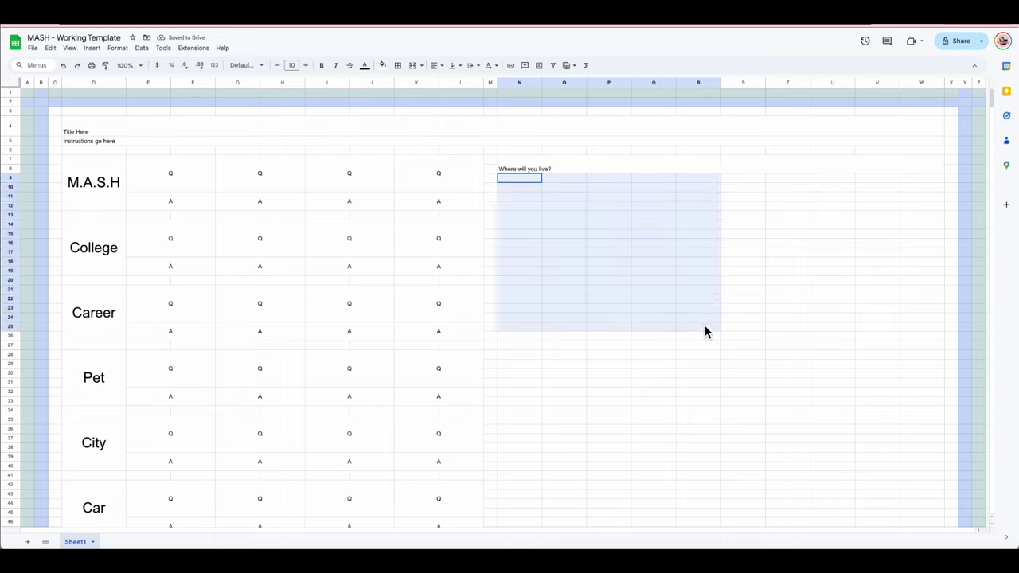
Step: Merge N9:R24 into one answer block and paste a copy at S9
left_click_drag(706, 326, 705, 318)
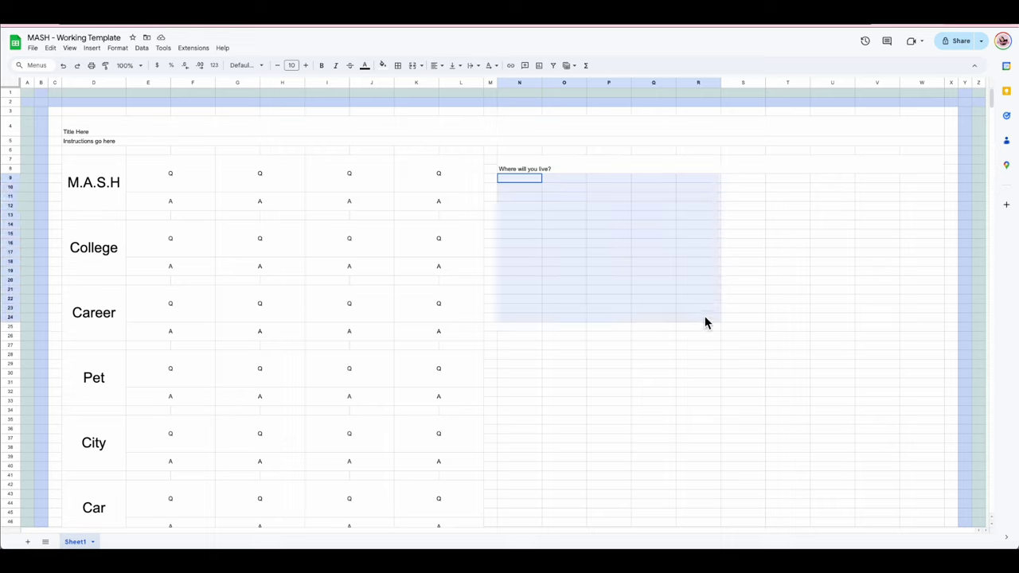
left_click(412, 66)
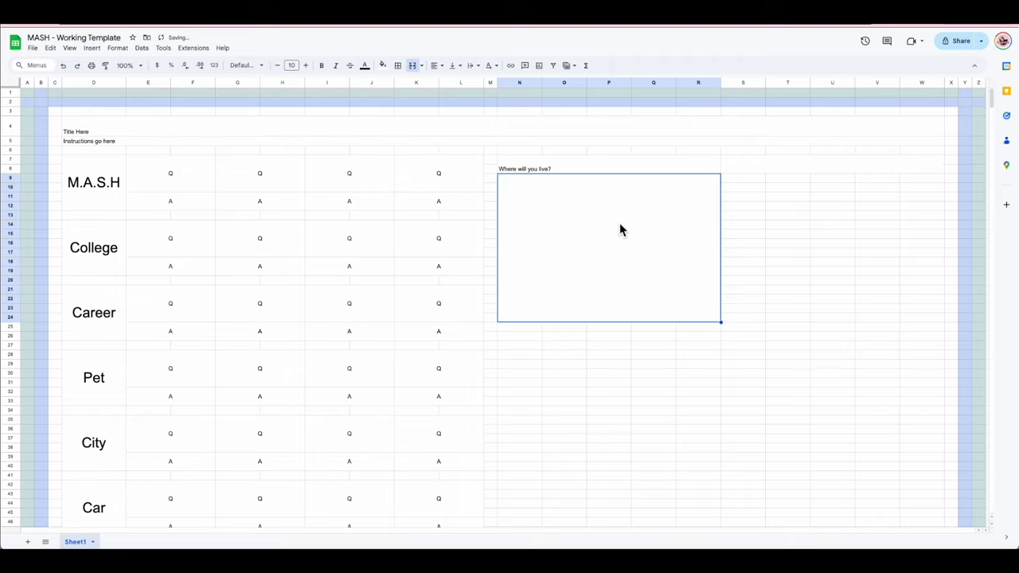
key("ctrl+c")
key("Right")
key("ctrl+v")
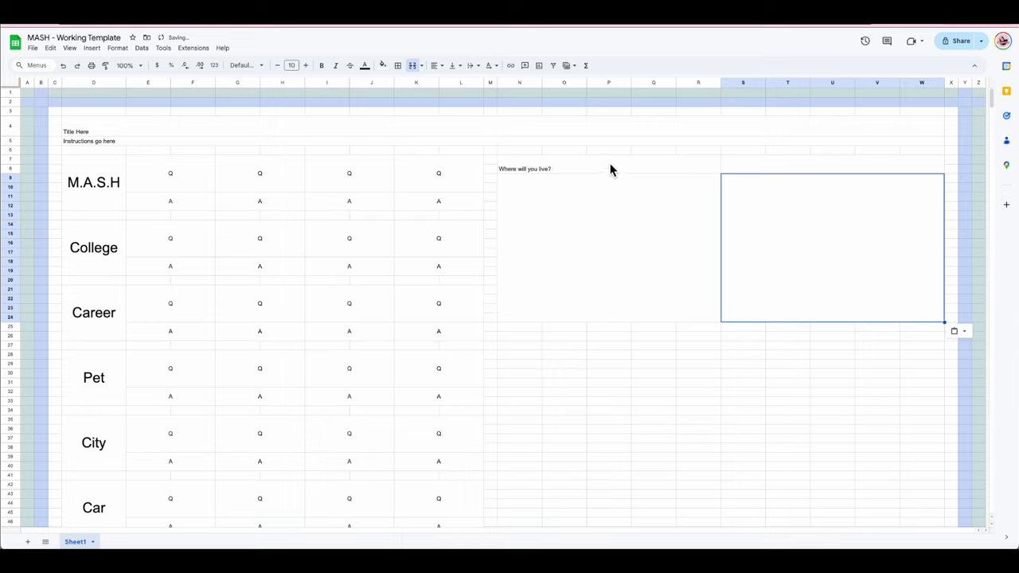
Step: Duplicate the N8:W24 question-and-answer area starting at N25
left_click_drag(610, 163, 833, 242)
key("ctrl+c")
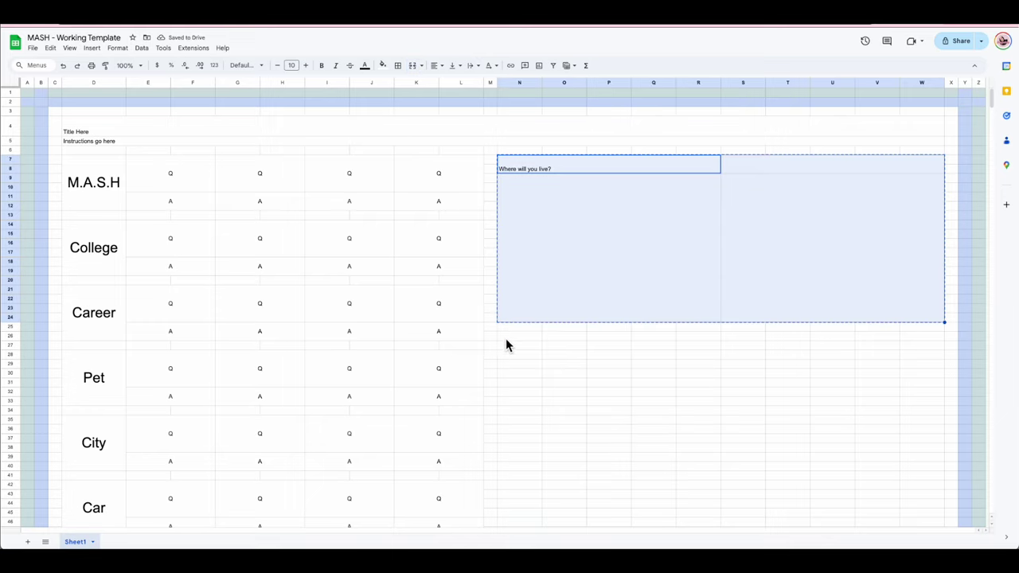
left_click(515, 328)
key("ctrl+v")
scroll(521, 331, "down", 2)
left_click(521, 347)
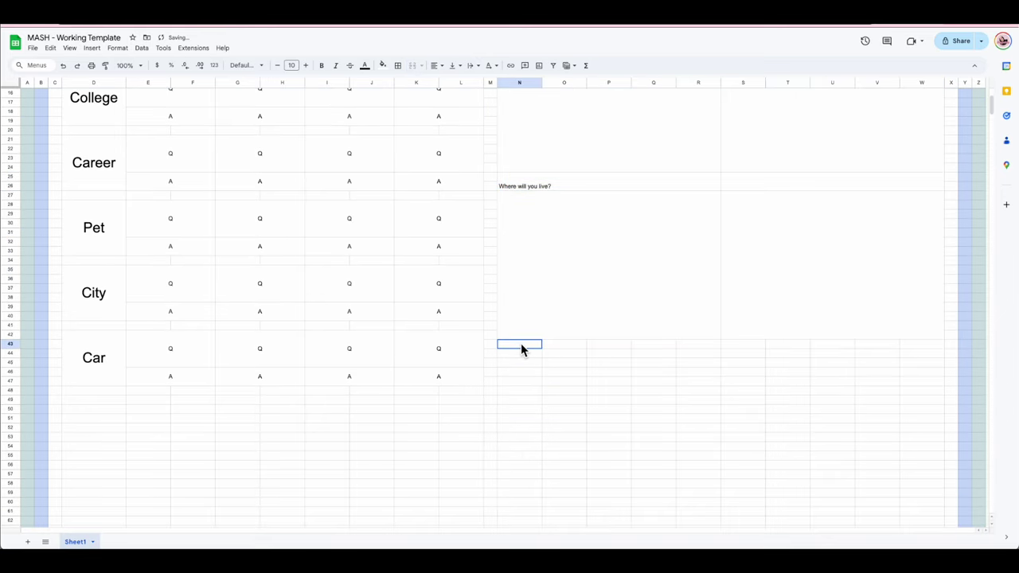
scroll(592, 237, "up", 4)
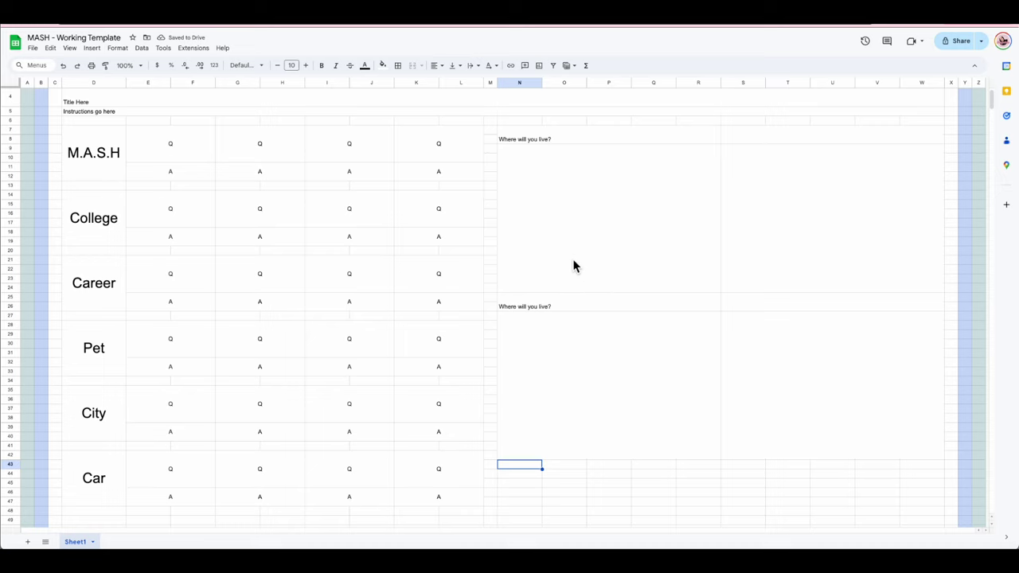
Step: Undo back to an empty merged N7:R8 header and paste a copy at S7
left_click(64, 67)
left_click(64, 67)
left_click(63, 67)
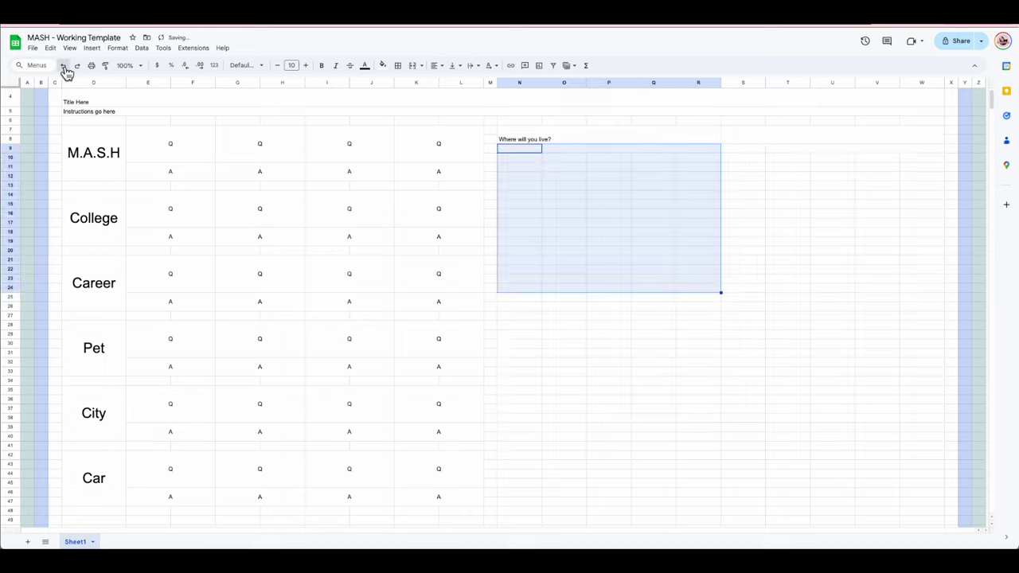
left_click(64, 67)
left_click(65, 68)
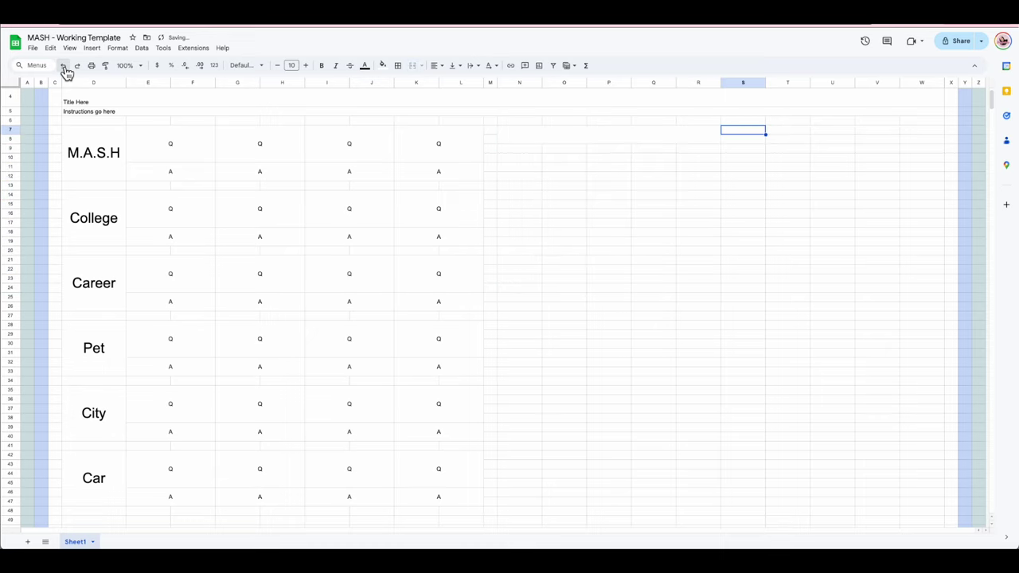
key("ctrl+z")
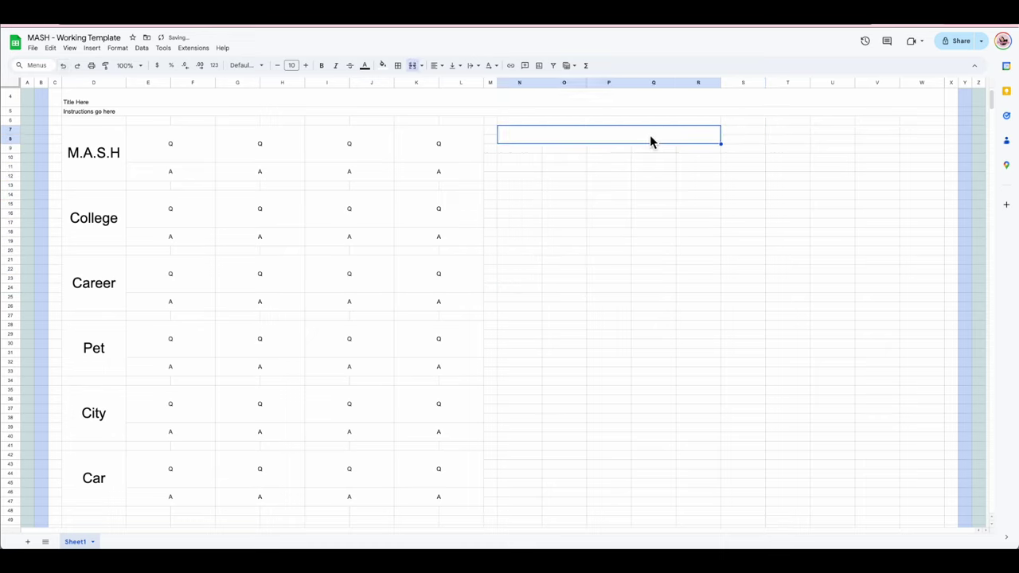
key("ctrl+c")
left_click(756, 134)
key("ctrl+v")
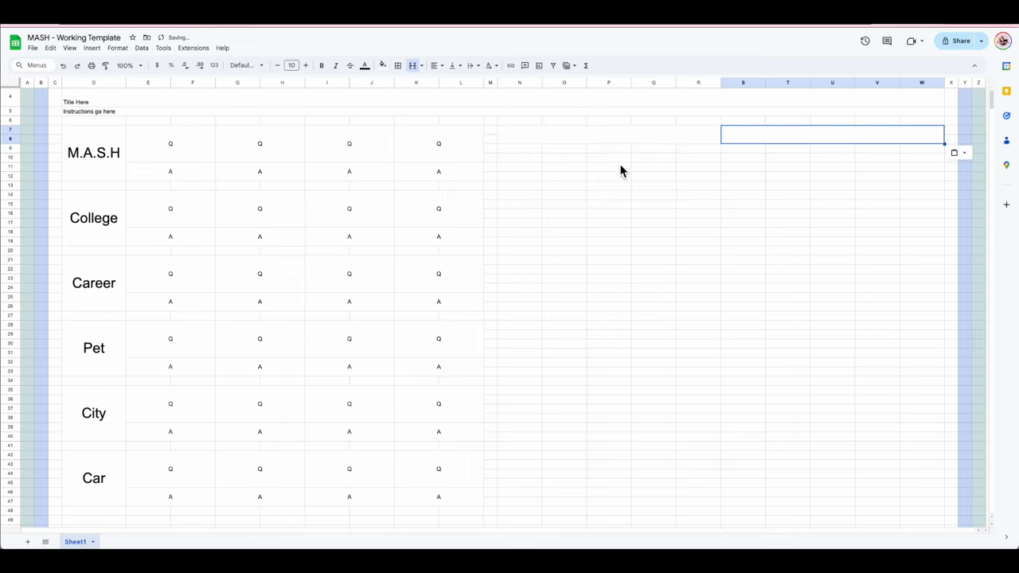
Step: Merge N9:R20 into one answer box and copy it beside itself to S9:W20
left_click(564, 159)
left_click_drag(519, 148, 702, 260)
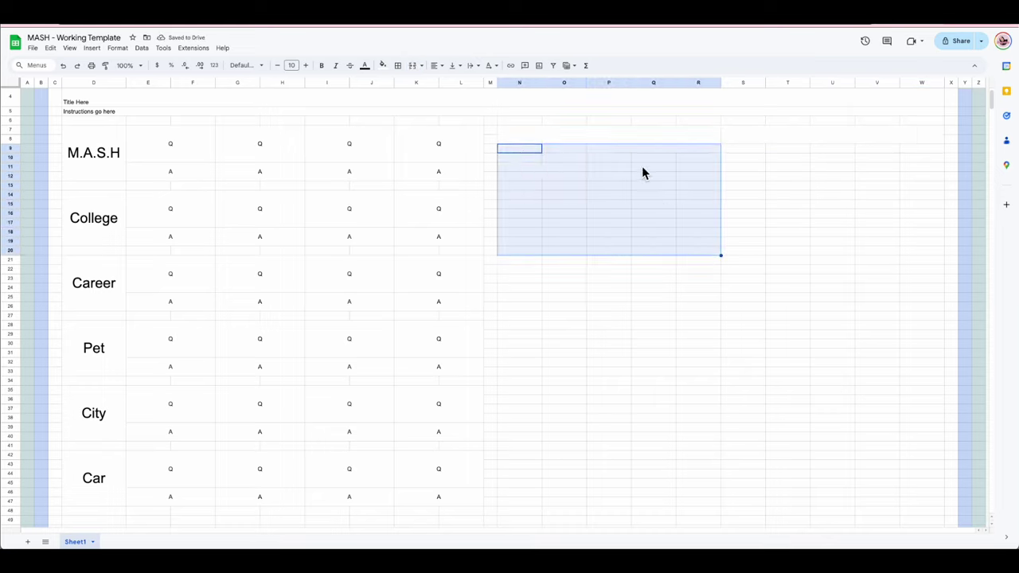
left_click(412, 65)
key("ctrl+c")
key("Right")
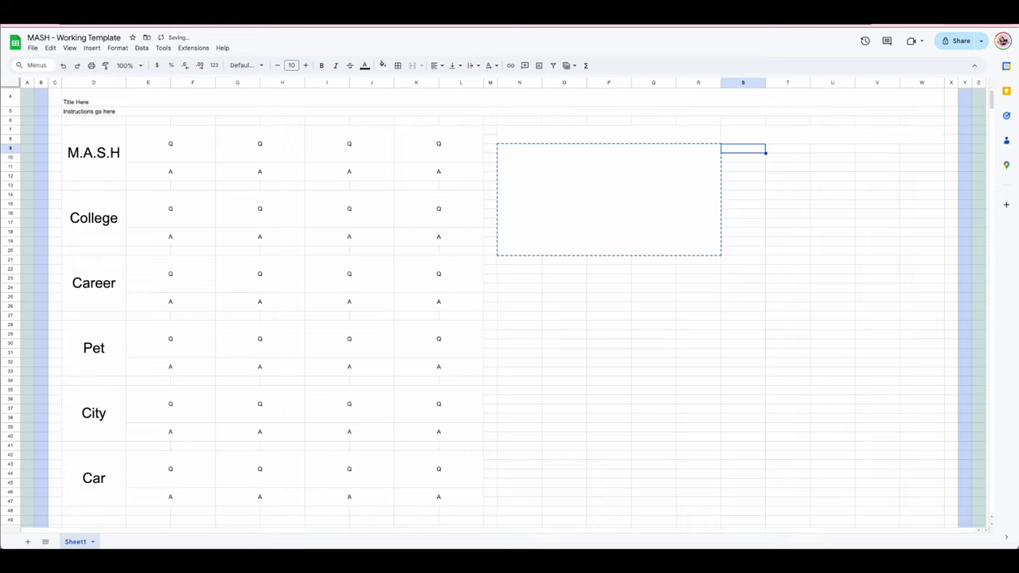
key("ctrl+v")
Step: Copy the N7:W20 header-and-answer block to N21 and N35
left_click_drag(638, 167, 781, 164)
left_click(503, 264)
key("ctrl+v")
left_click(515, 390)
key("ctrl+v")
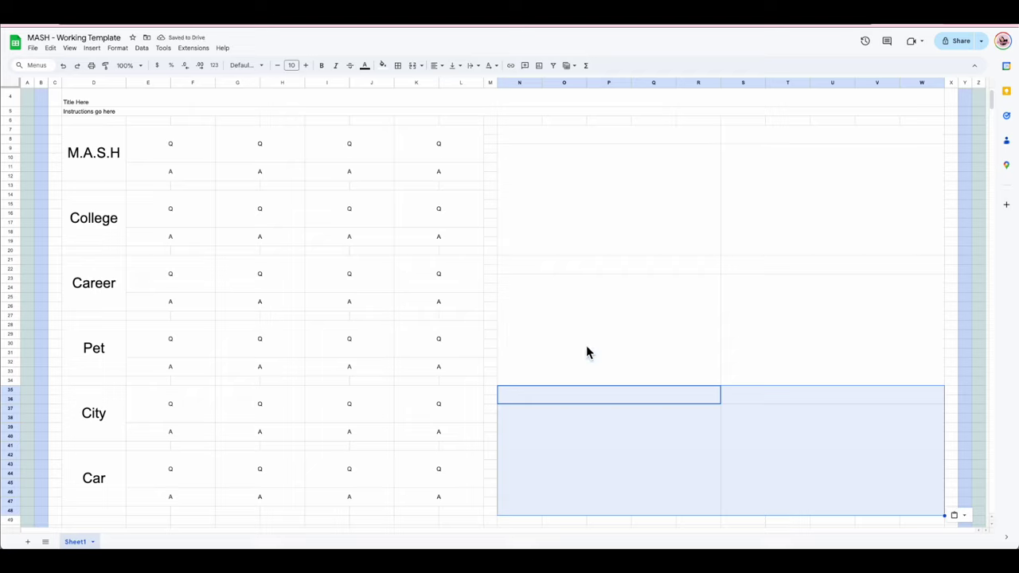
left_click(769, 231)
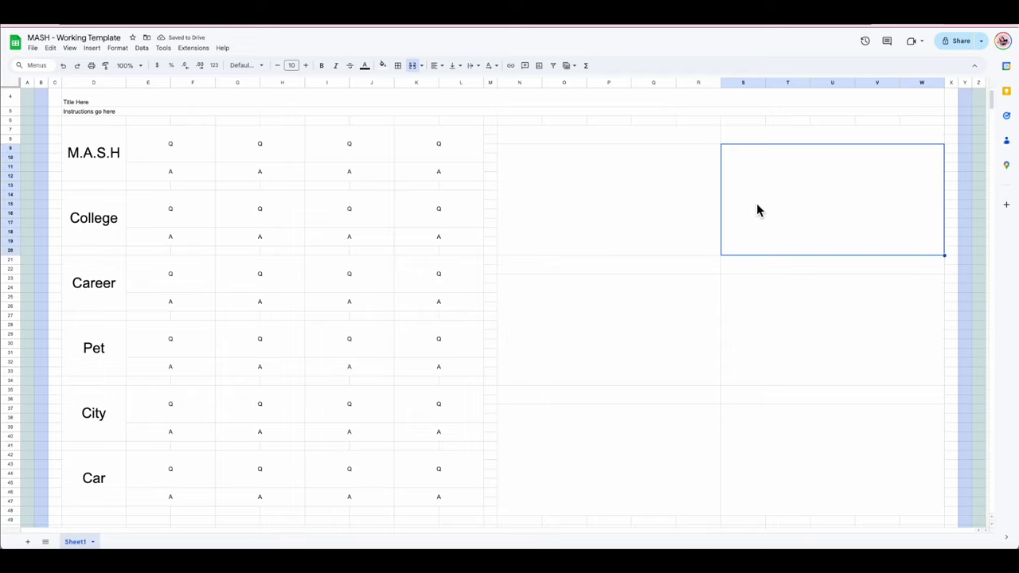
left_click_drag(519, 85, 918, 96)
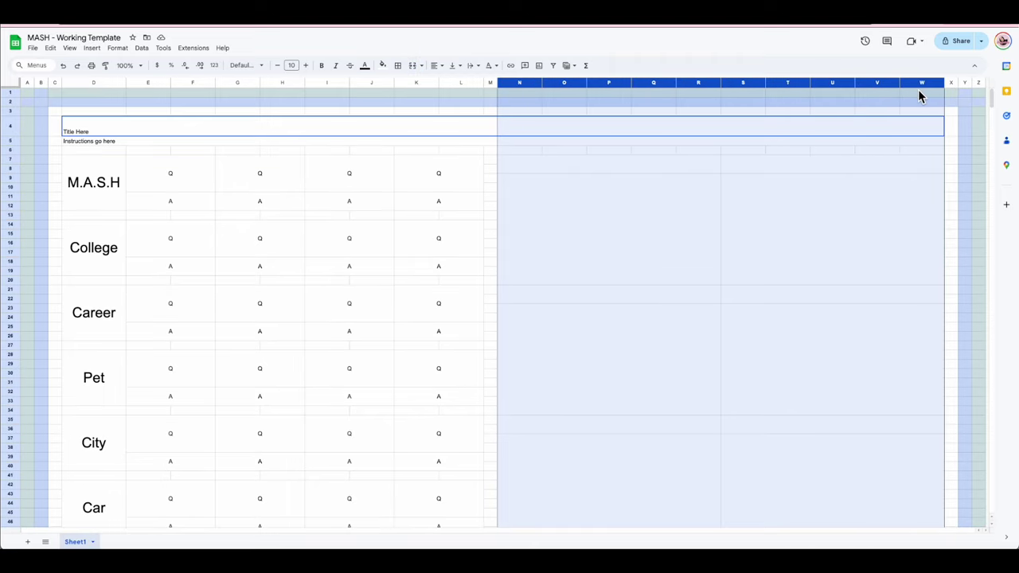
Step: Narrow all of columns N through W at once by dragging one column border left
left_click(630, 318)
left_click_drag(521, 84, 878, 86)
left_click_drag(540, 80, 529, 82)
left_click(716, 223)
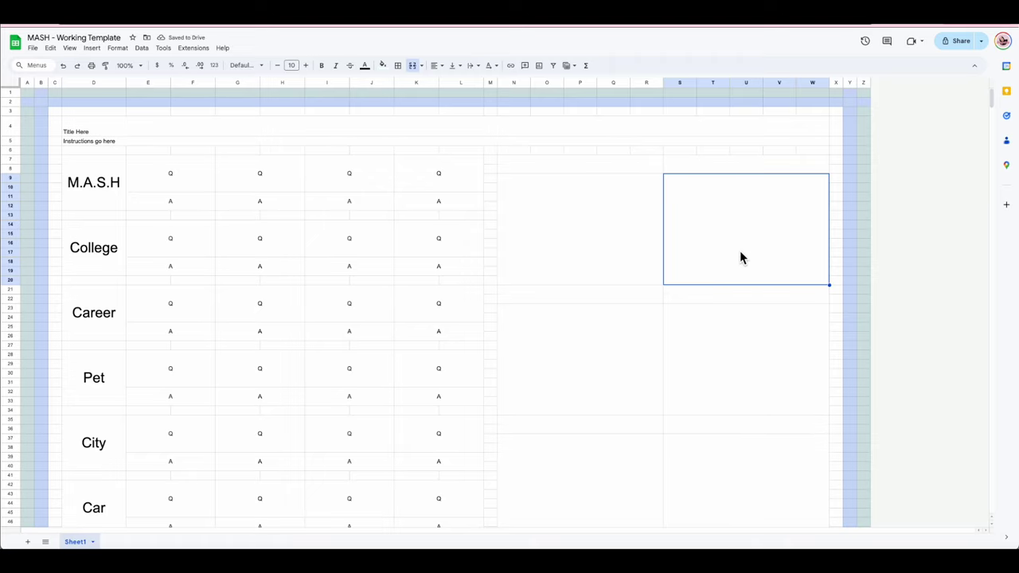
scroll(675, 231, "down", 3)
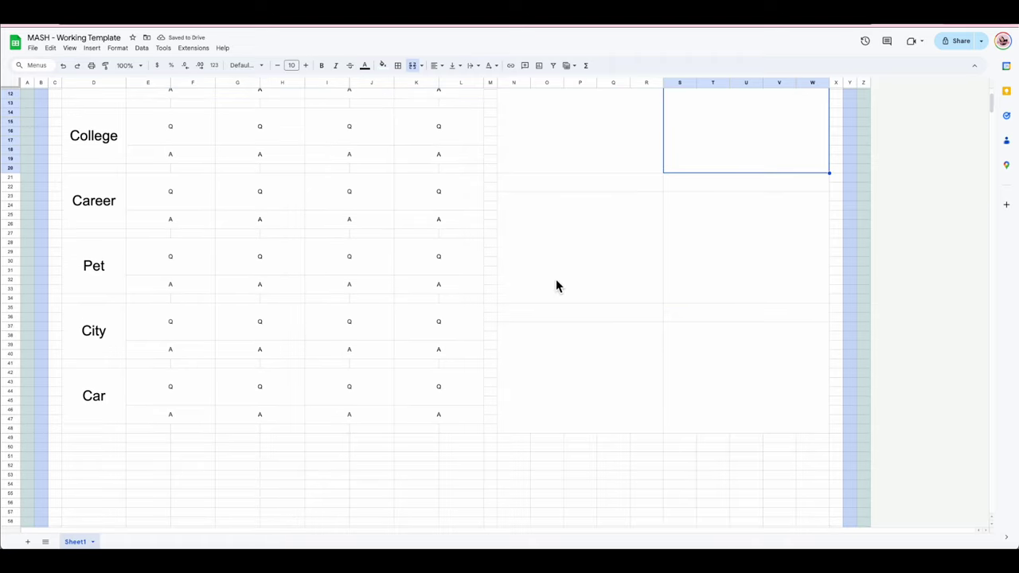
scroll(632, 174, "up", 3)
left_click(584, 166)
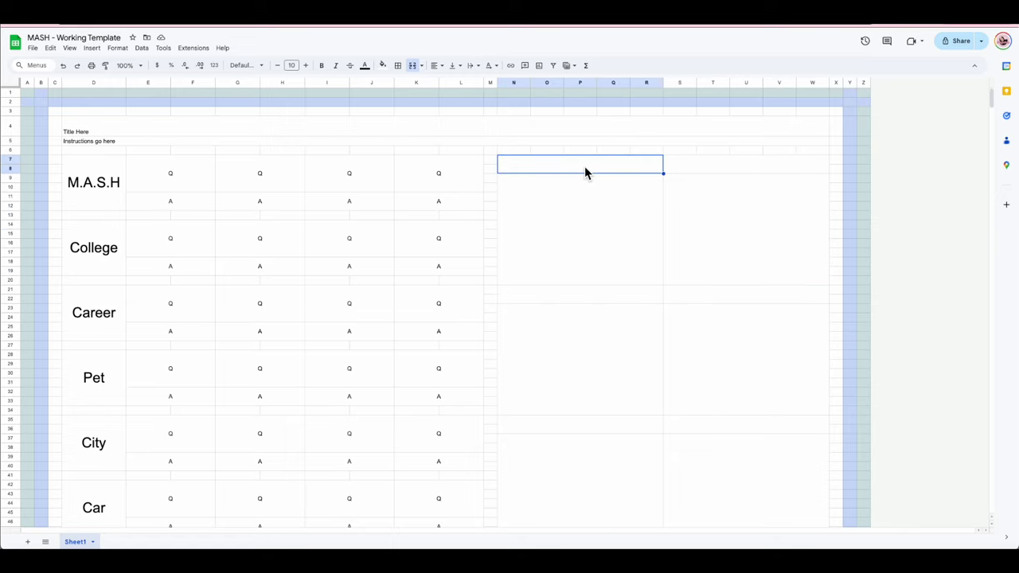
Step: Enter the 'Where will you live?' header in N7 and centre it horizontally and vertically
type("Where will you live?")
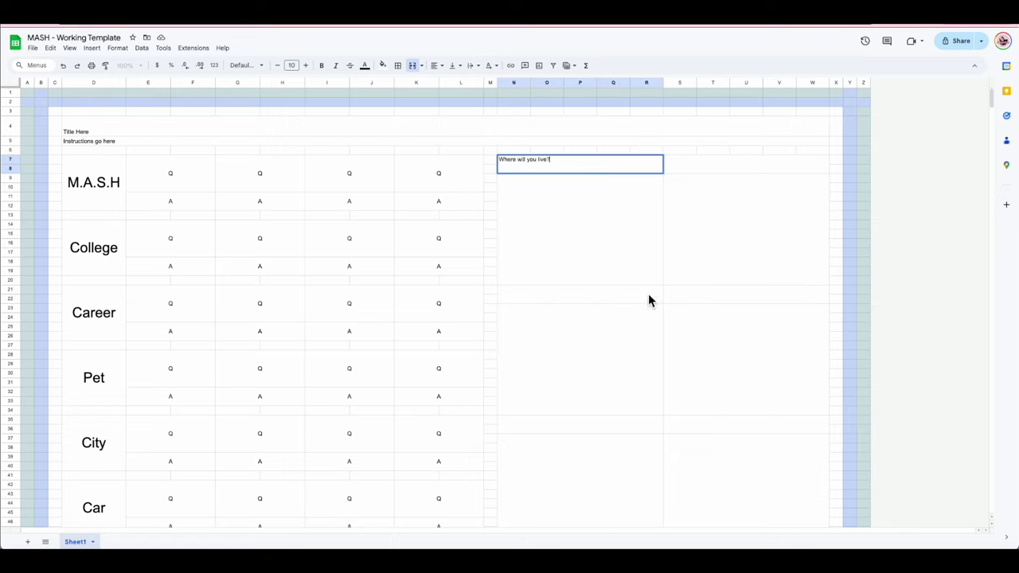
left_click_drag(647, 301, 575, 167)
left_click(575, 167)
left_click(437, 66)
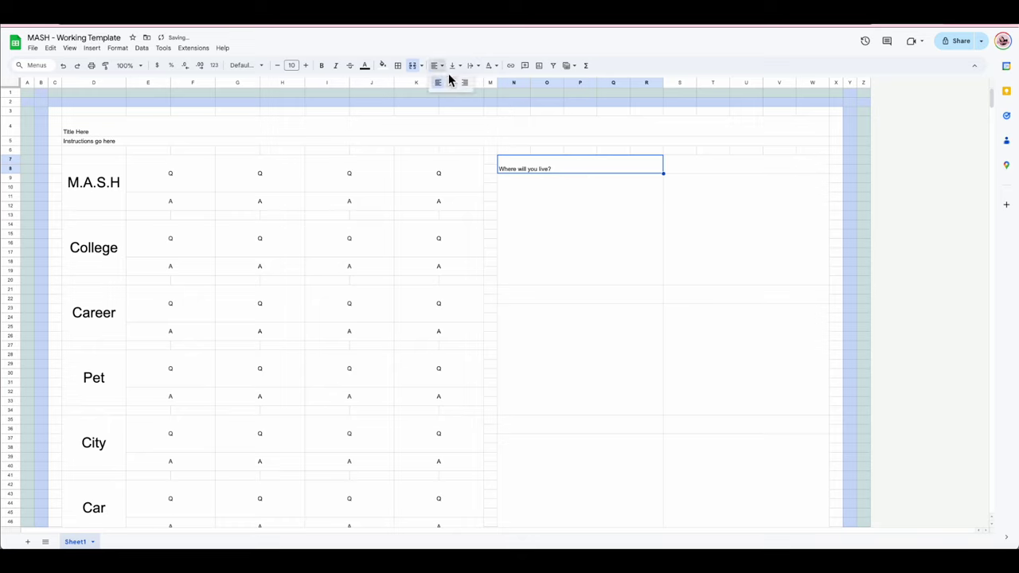
left_click(451, 82)
left_click(453, 65)
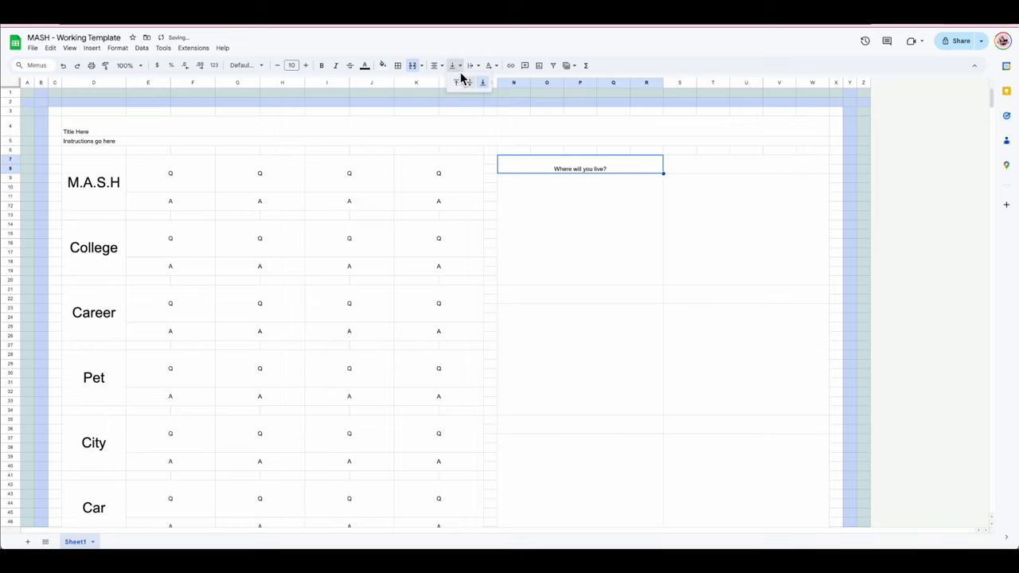
left_click(468, 82)
Step: Type 'Where will you graduate from college?' in S7 and centre it both ways
left_click(727, 171)
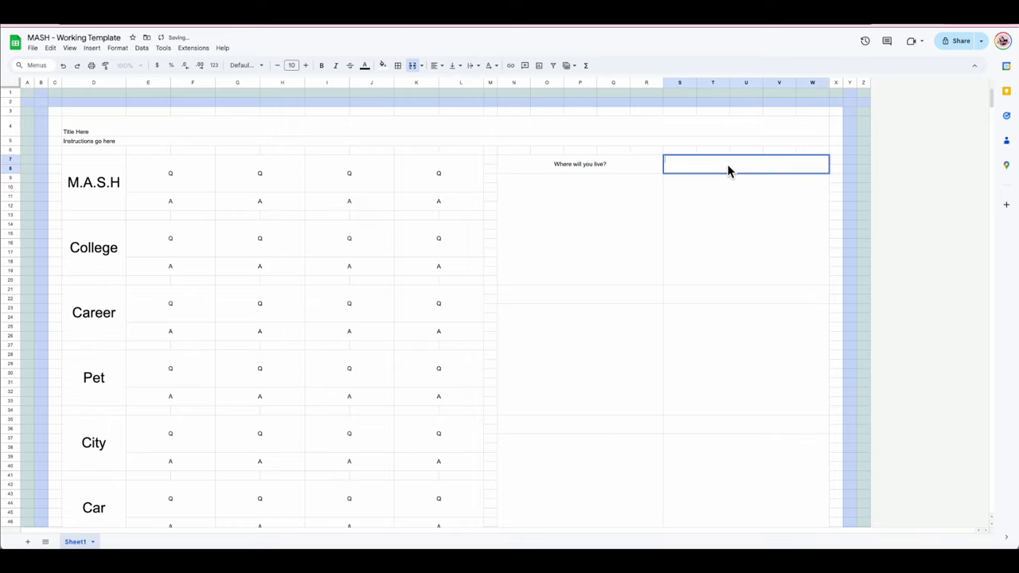
type("where w")
type("Wh")
type("ere w")
type("ill you gradu")
type("ate from college?")
key("Return")
left_click(743, 167)
left_click(453, 65)
left_click(469, 86)
left_click(434, 65)
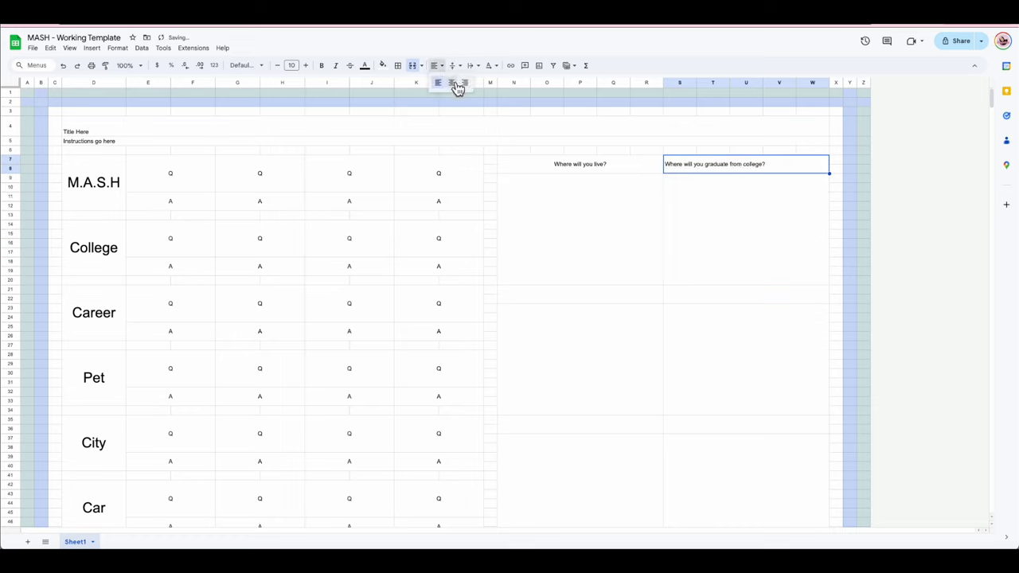
left_click(454, 84)
Step: Type 'What will be your career?' in N21, centred horizontally and middle-aligned
left_click(573, 304)
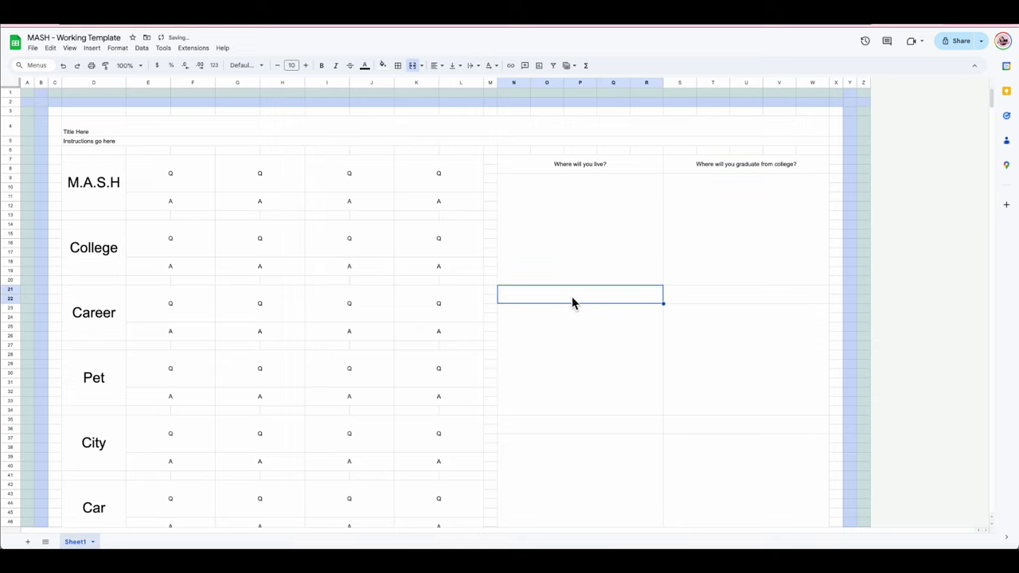
type("What will be your career?")
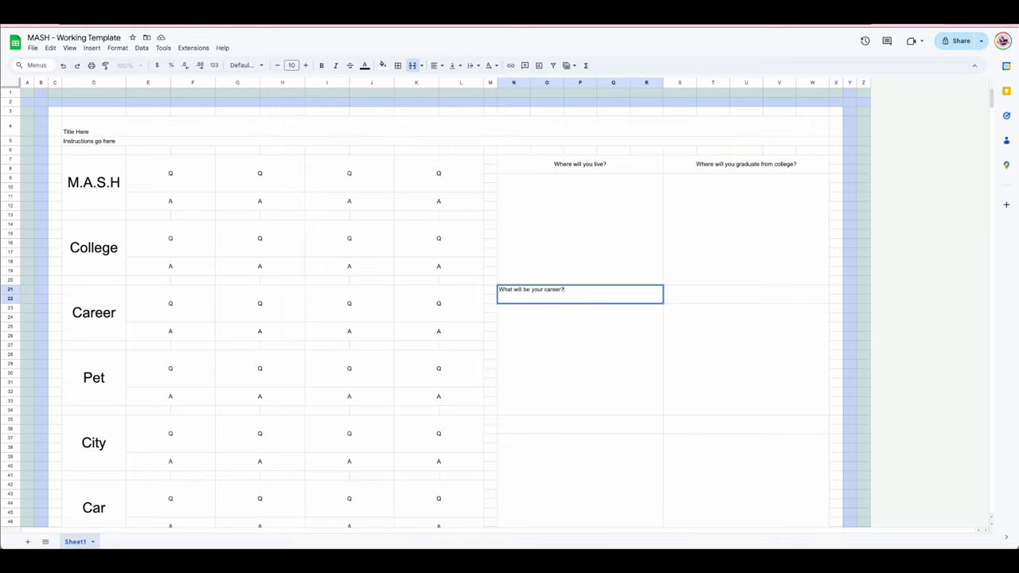
key("Return")
left_click(568, 301)
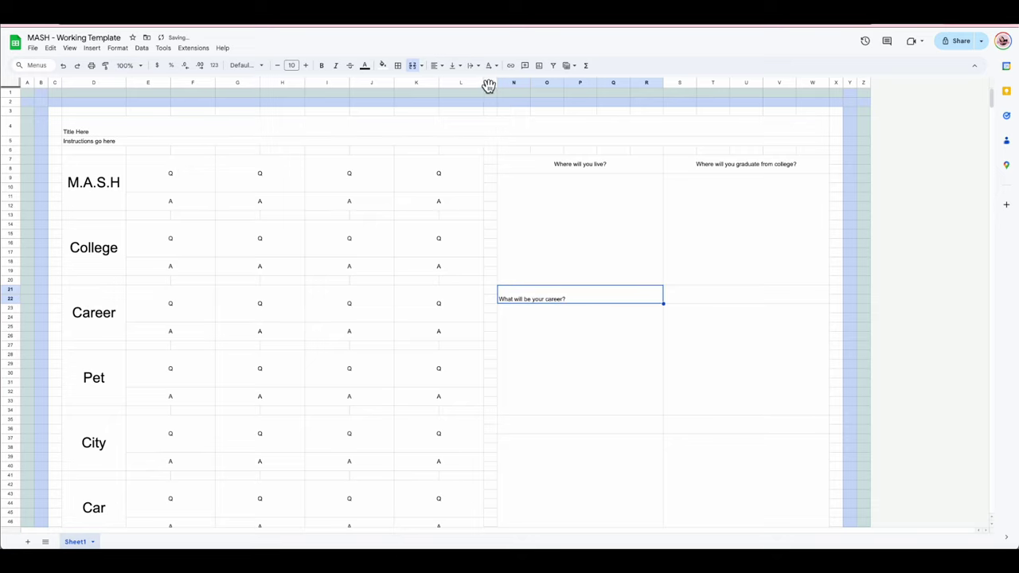
left_click(454, 66)
left_click(470, 84)
left_click(435, 65)
left_click(446, 85)
Step: Type 'What pet will you own?' in S21, centred horizontally and middle-aligned
left_click(758, 289)
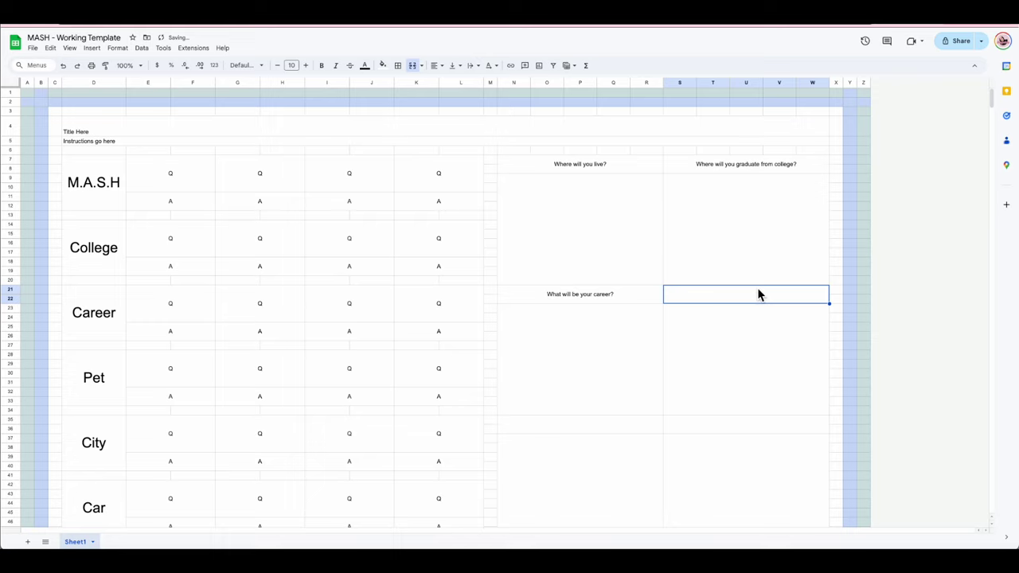
type("What")
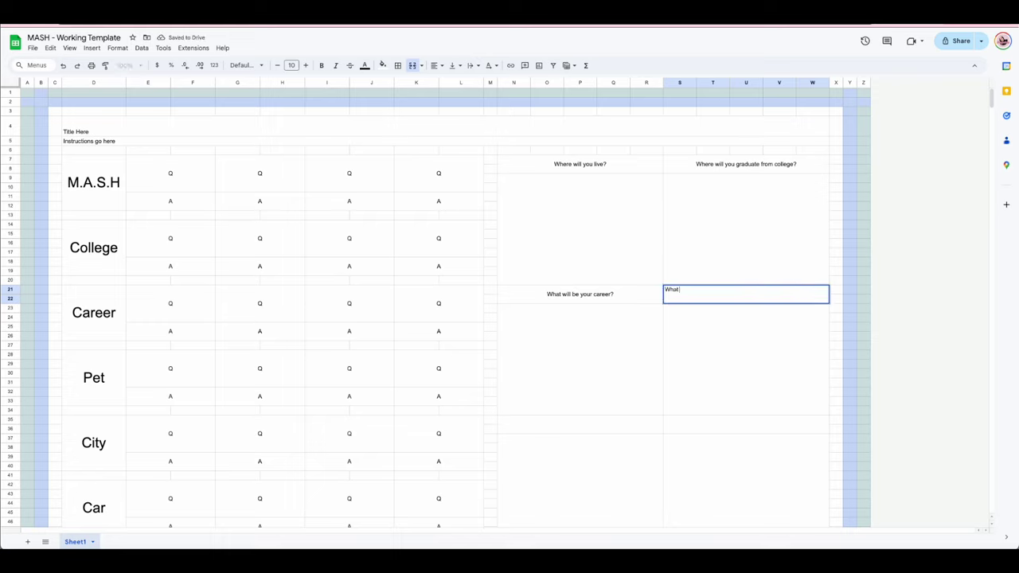
type(" pet will you own?")
key("Return")
left_click(744, 295)
left_click(440, 67)
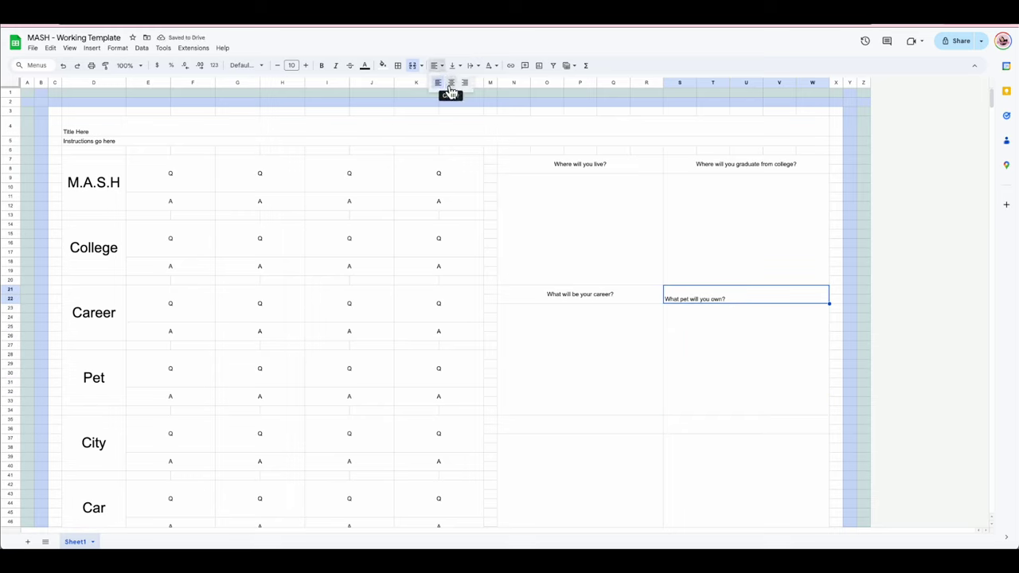
left_click(451, 83)
left_click(457, 66)
left_click(469, 84)
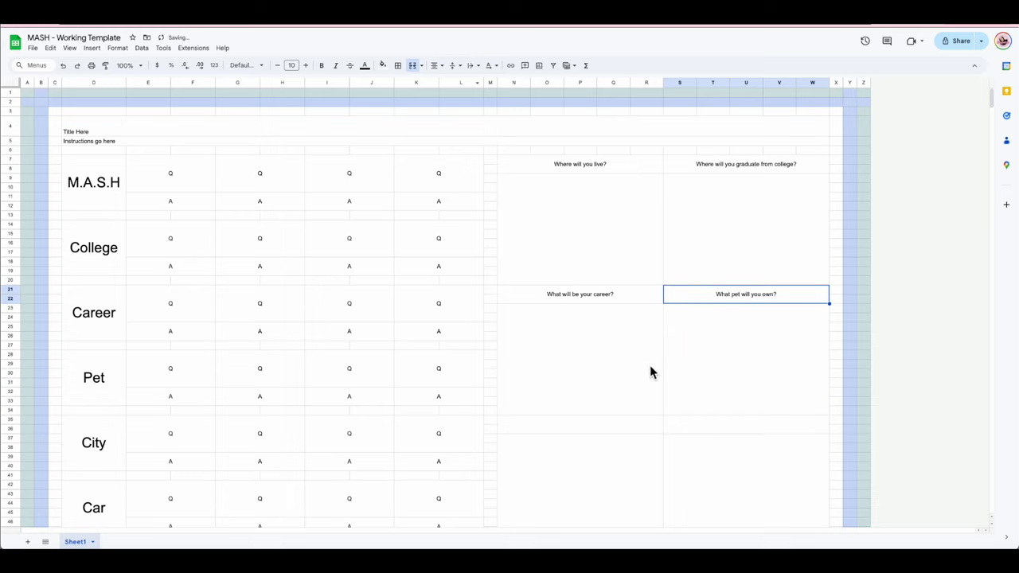
left_click(560, 430)
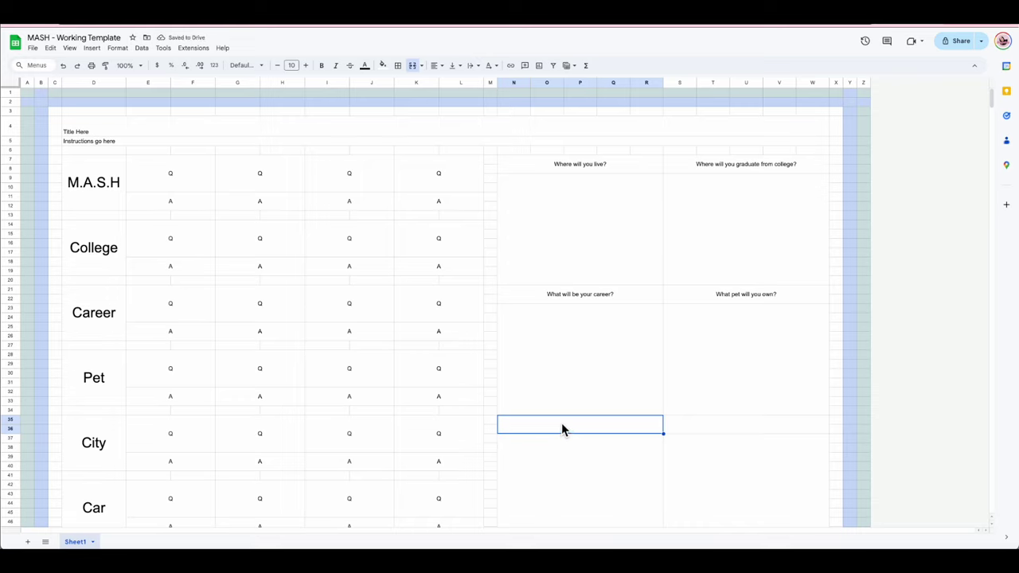
Step: Type 'What city will you live in?' in N35 and centre it both ways
type("Nhat")
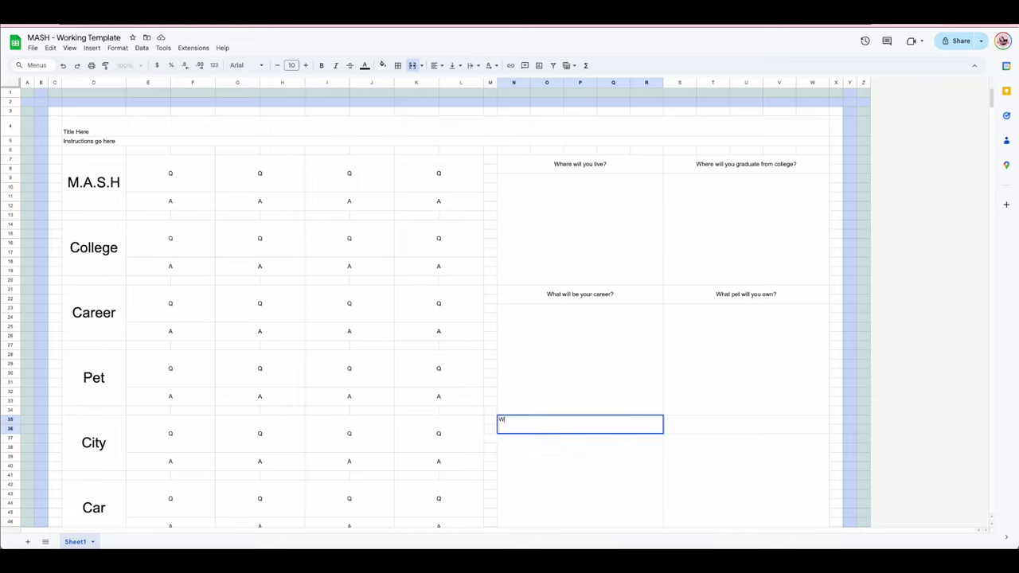
type(" city will you live in?")
left_click(560, 441)
left_click(550, 425)
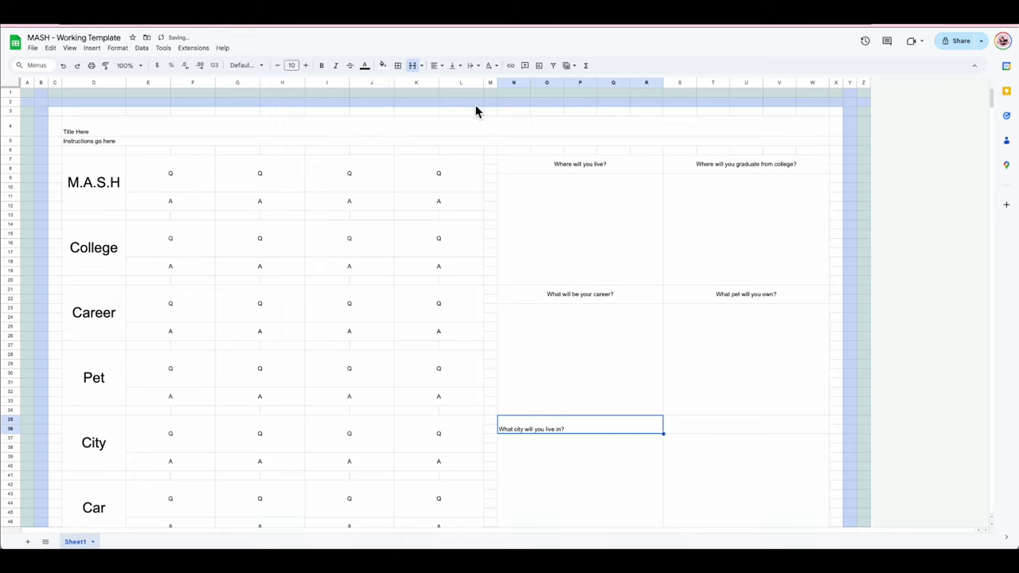
left_click(436, 65)
left_click(454, 82)
left_click(455, 66)
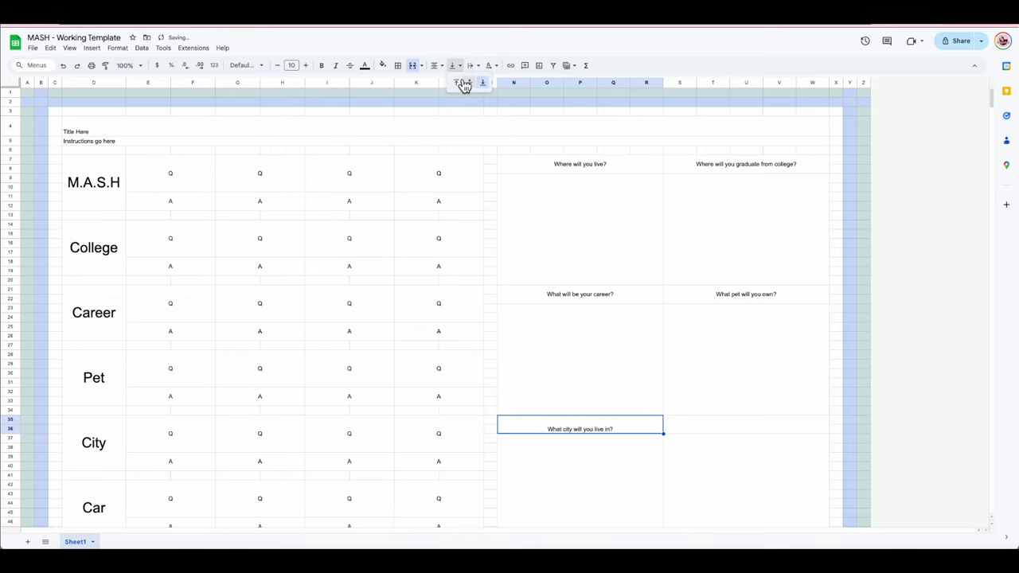
left_click(465, 83)
Step: Type 'What car will you drive?' in S35 and centre it both ways
left_click(740, 425)
scroll(630, 353, "down", 2)
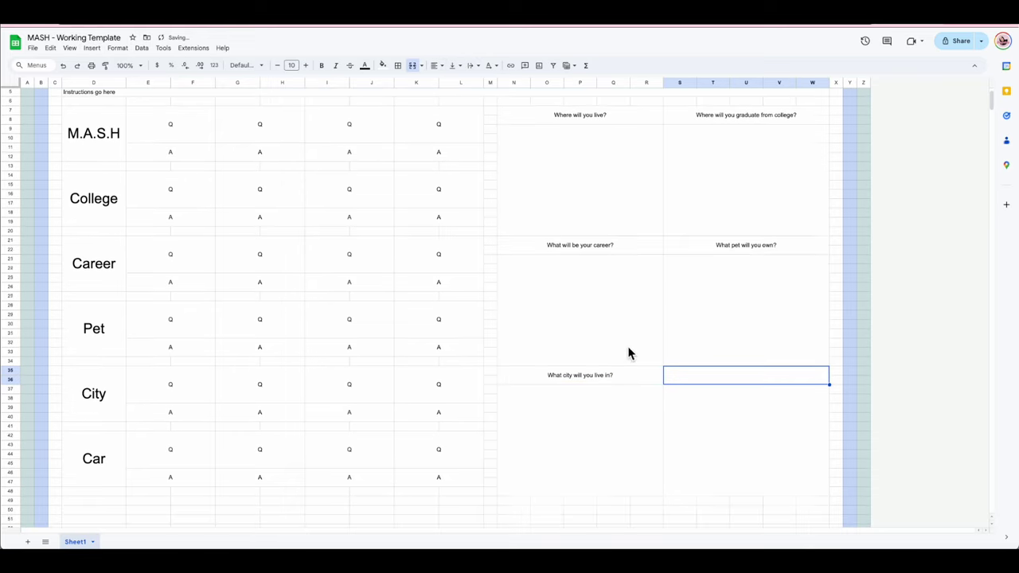
type("What car will you drive?")
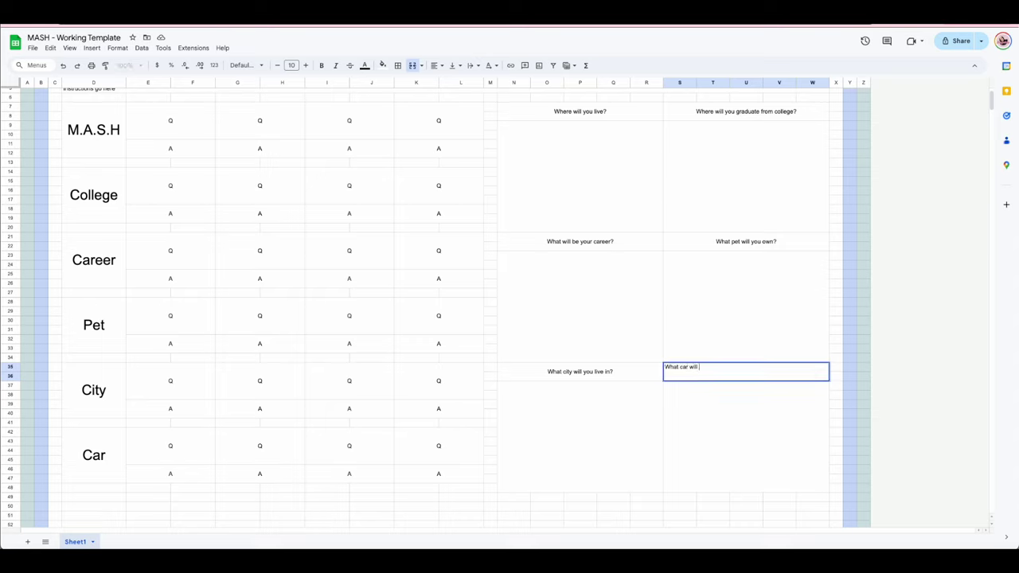
left_click(741, 473)
left_click(723, 377)
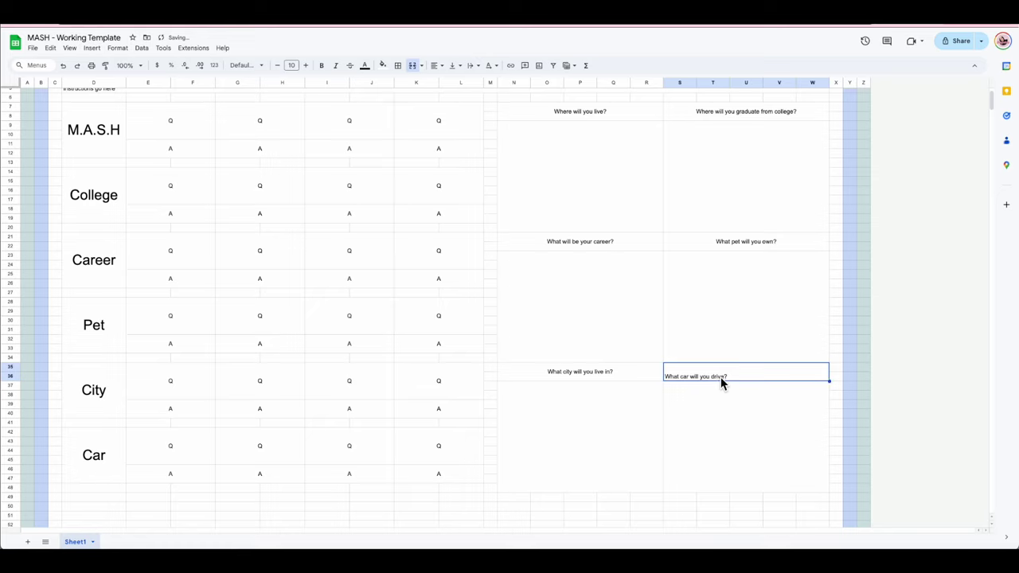
left_click(457, 68)
left_click(455, 82)
left_click(445, 68)
left_click(451, 82)
left_click(624, 112)
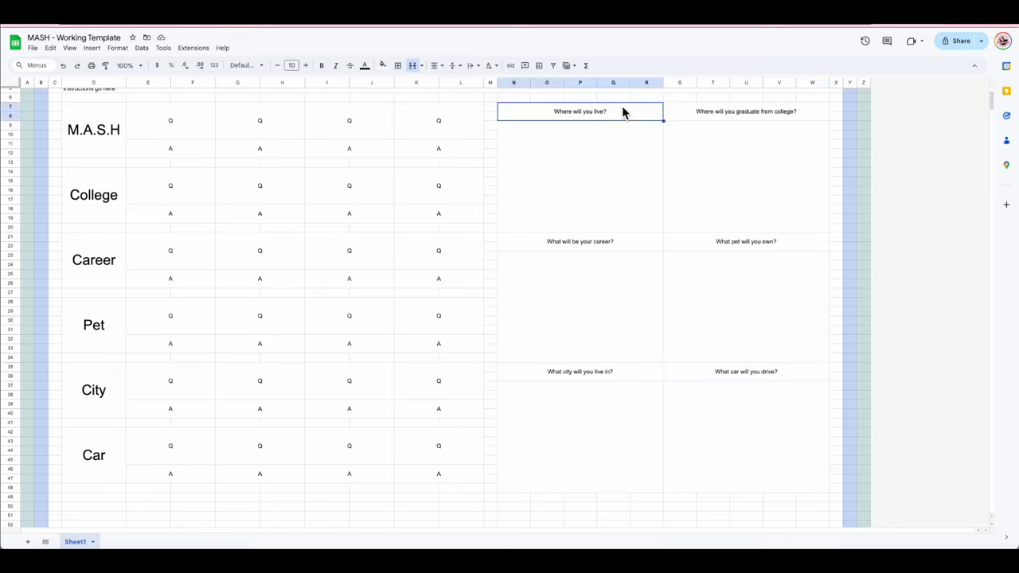
Step: Unmerge the live-question box, remerge it as N7:R7, and add a blank merged N8:R8
left_click(412, 65)
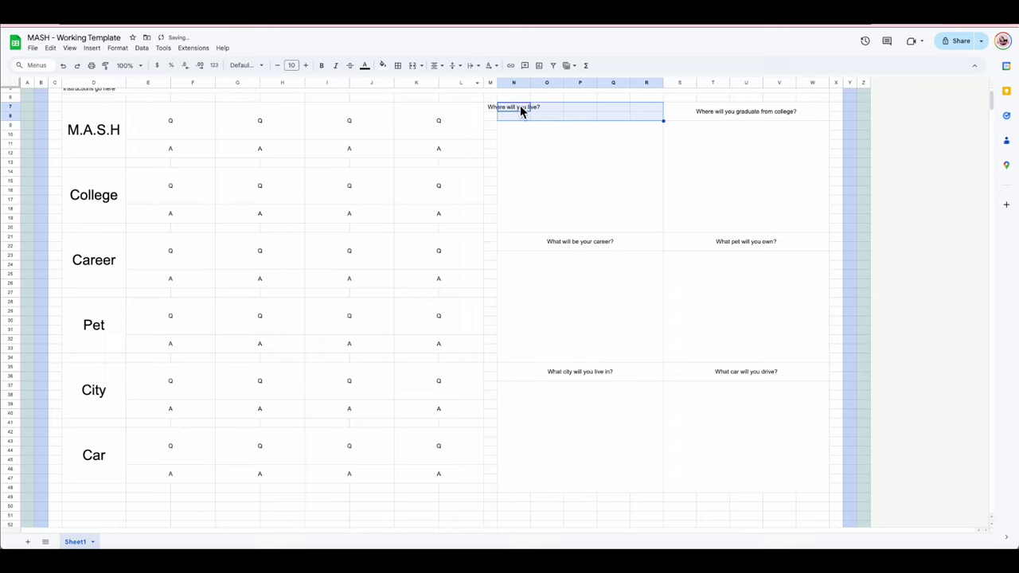
left_click_drag(521, 107, 637, 109)
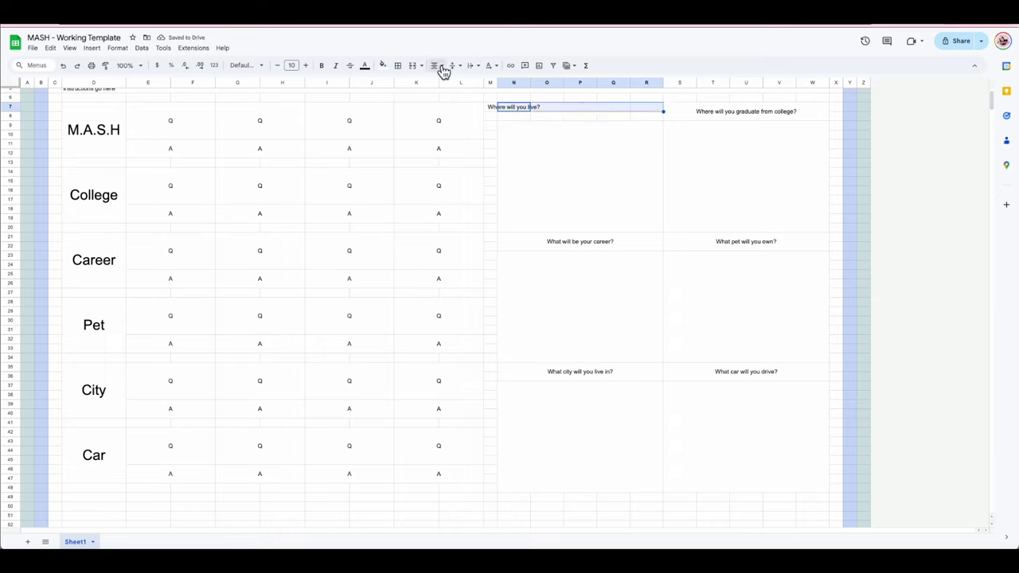
left_click(412, 65)
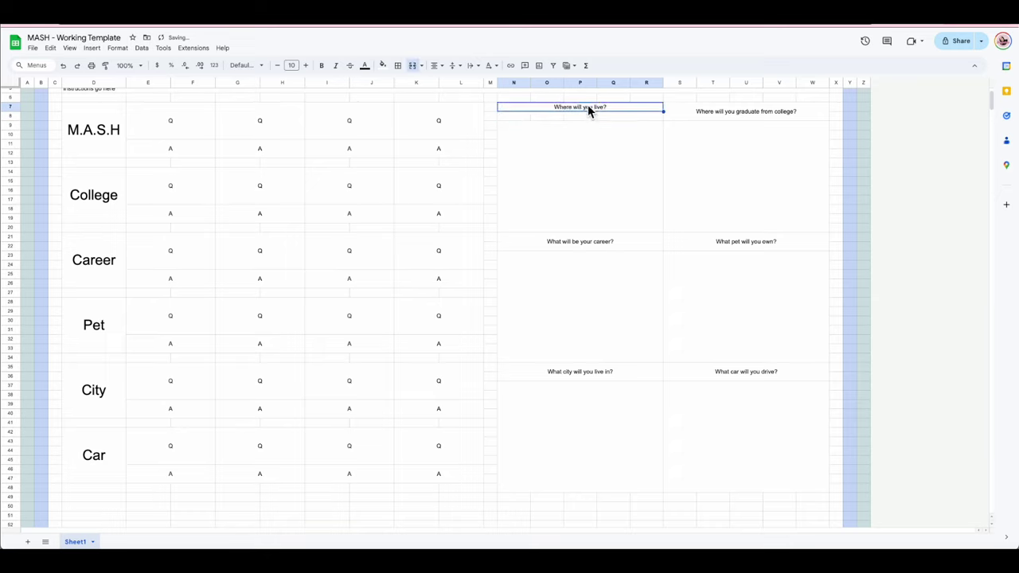
key("ctrl+c")
left_click(537, 115)
key("ctrl+v")
key("Delete")
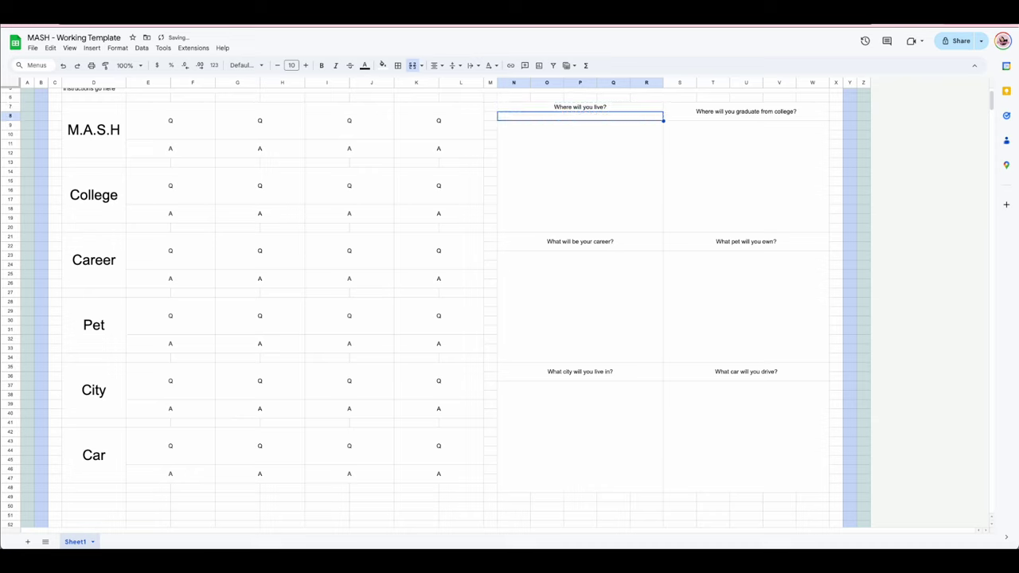
left_click(587, 191)
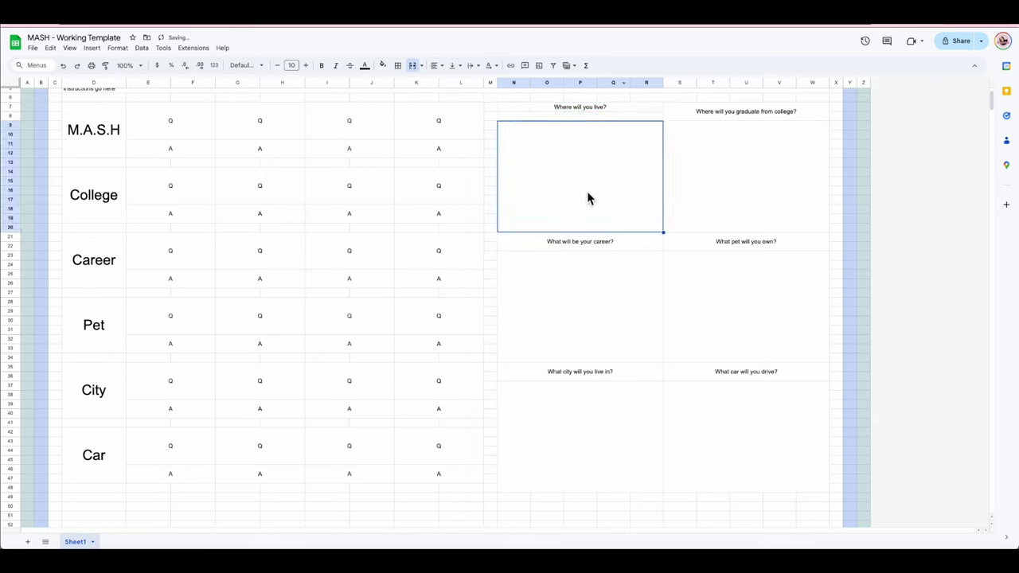
left_click(633, 109)
left_click(694, 112)
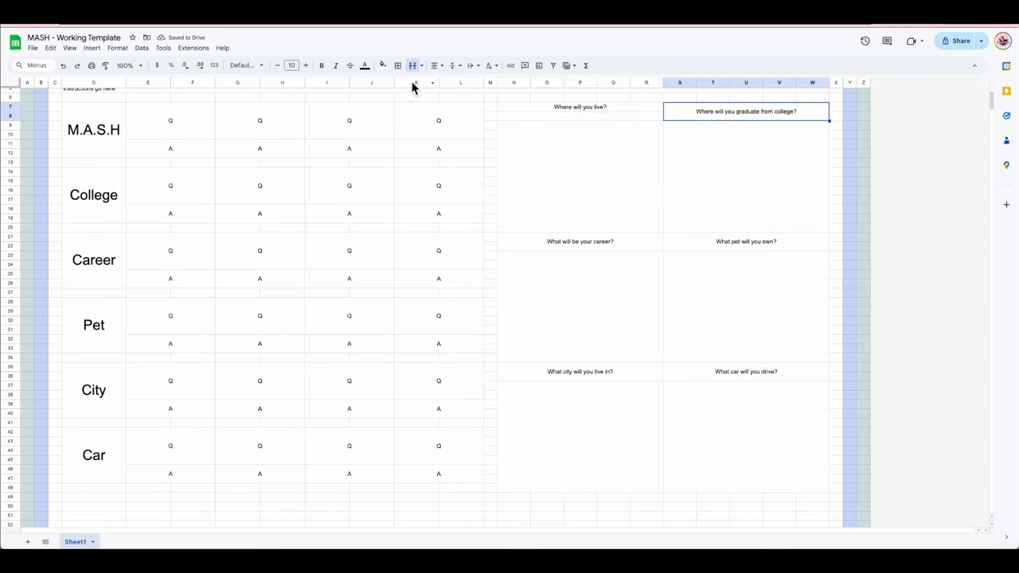
Step: Remerge the college question as S7:W7 and copy the blank merged row to S8:W8
left_click(412, 66)
left_click_drag(676, 107, 805, 109)
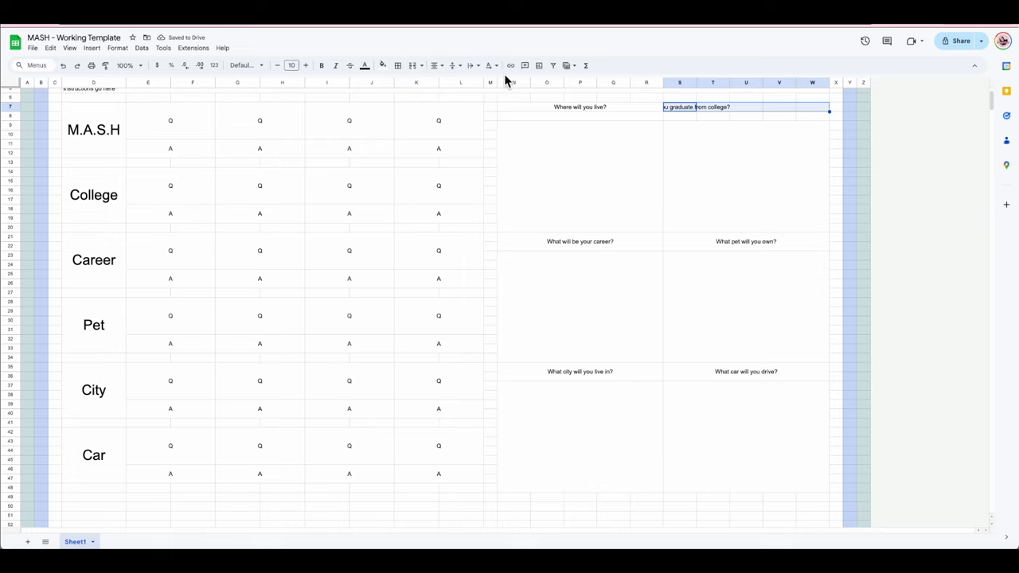
left_click(412, 65)
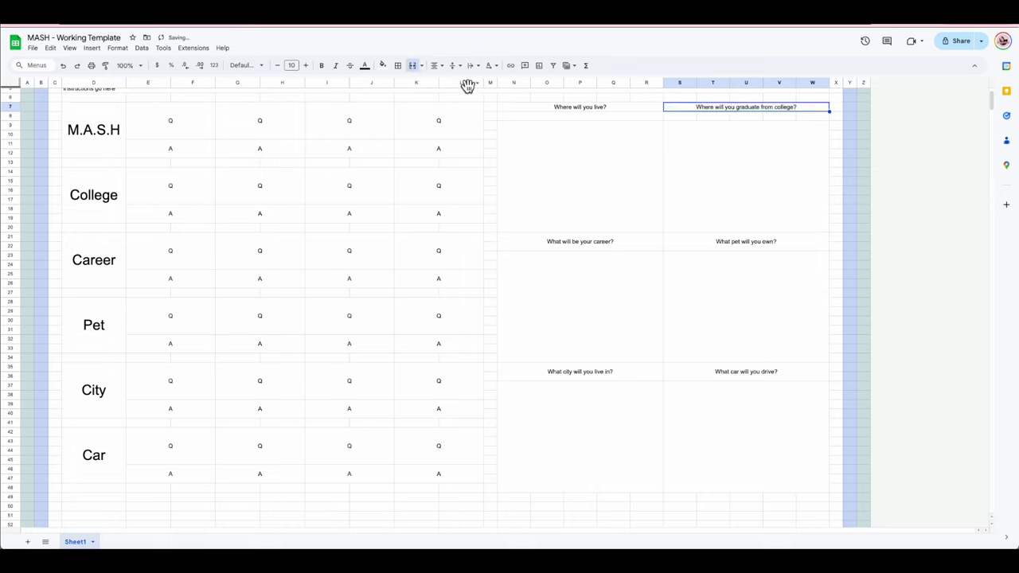
left_click(619, 110)
left_click(614, 116)
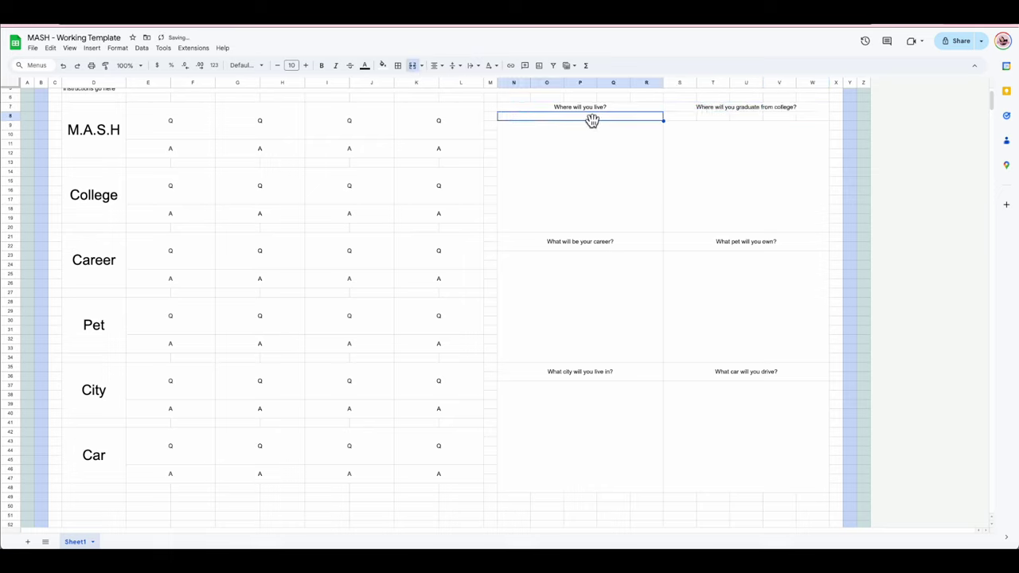
key("ctrl+c")
left_click(685, 117)
key("ctrl+v")
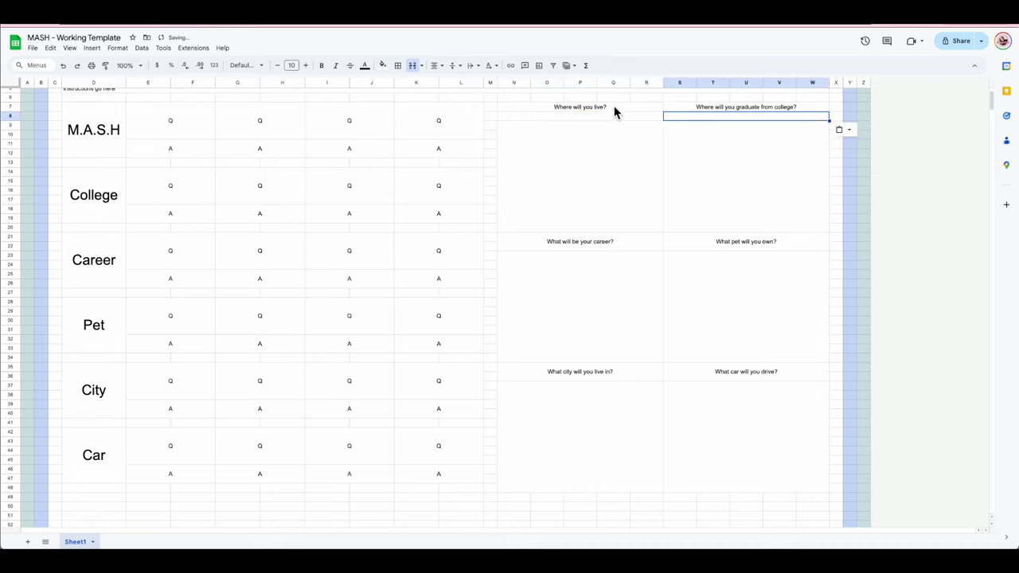
Step: Split the career and pet boxes into merged row 21 questions over merged row 22
left_click(614, 242)
left_click(412, 65)
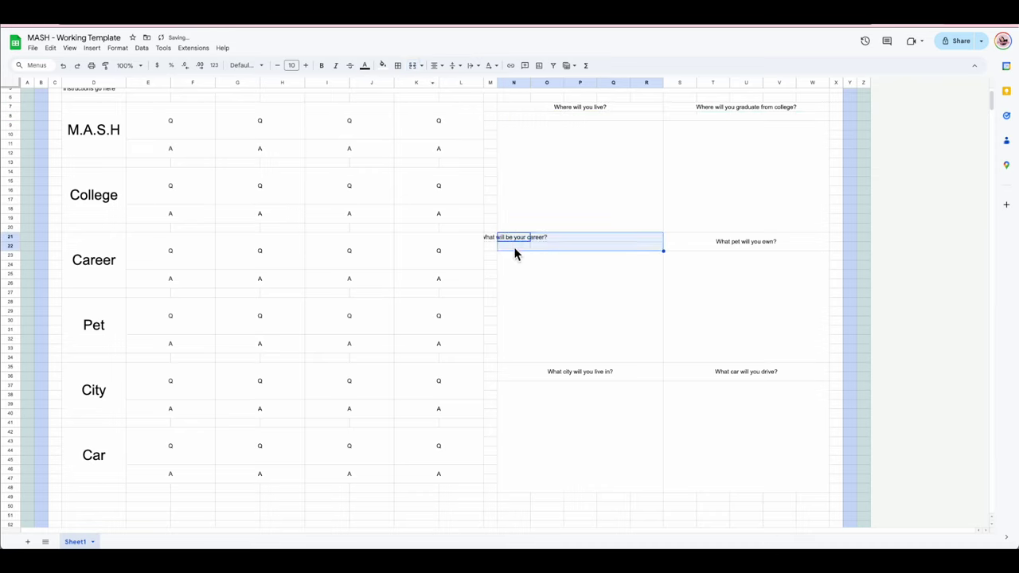
left_click_drag(515, 237, 647, 235)
left_click(412, 66)
left_click_drag(519, 247, 653, 246)
left_click(412, 66)
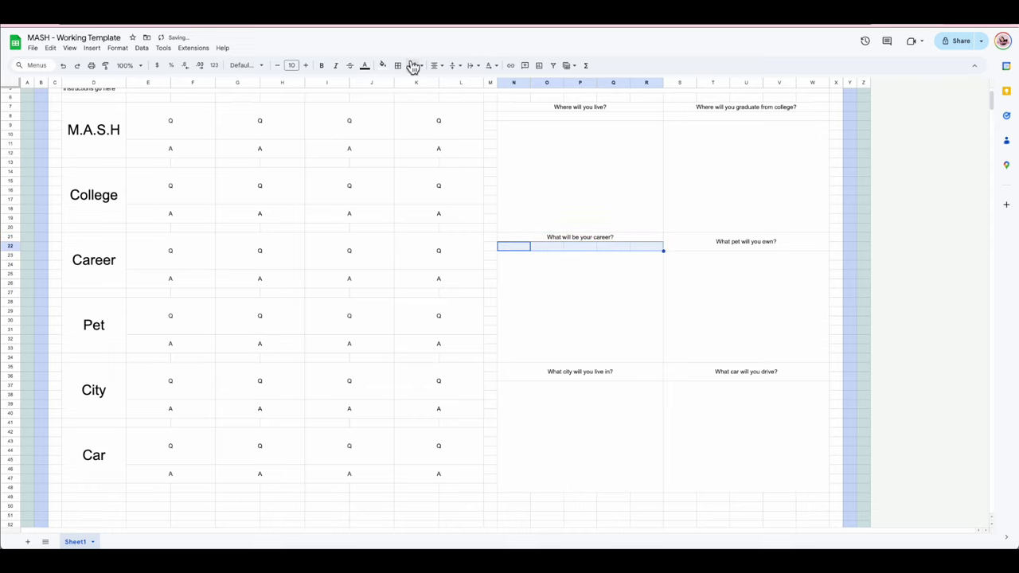
left_click(725, 229)
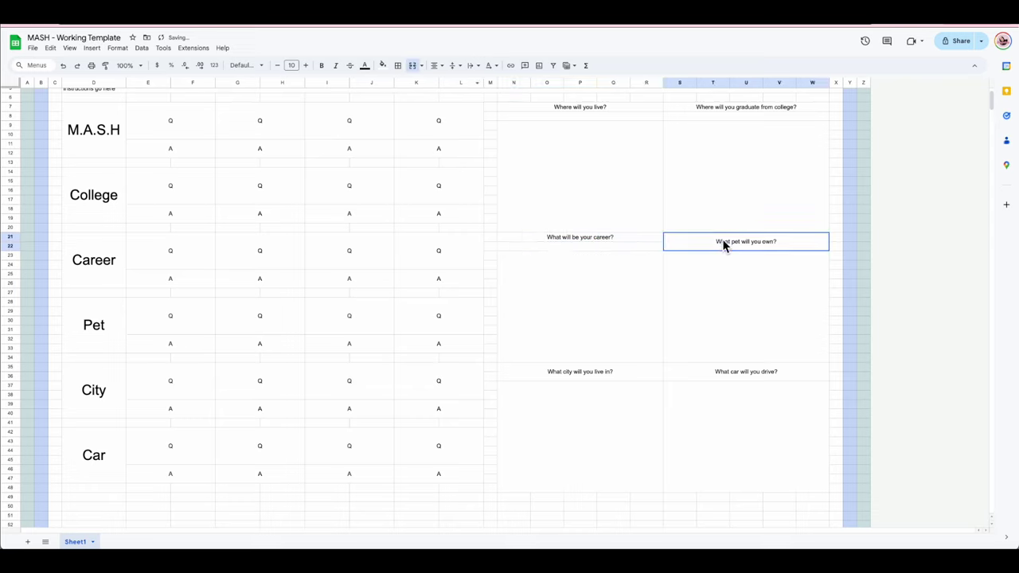
left_click(412, 66)
left_click_drag(689, 238, 823, 237)
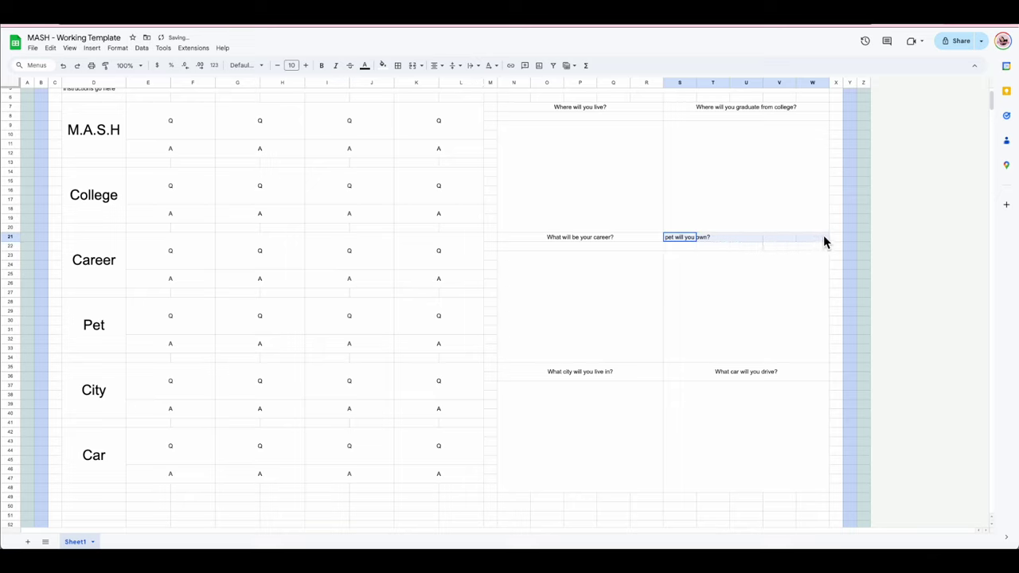
left_click(413, 67)
left_click_drag(671, 247, 816, 246)
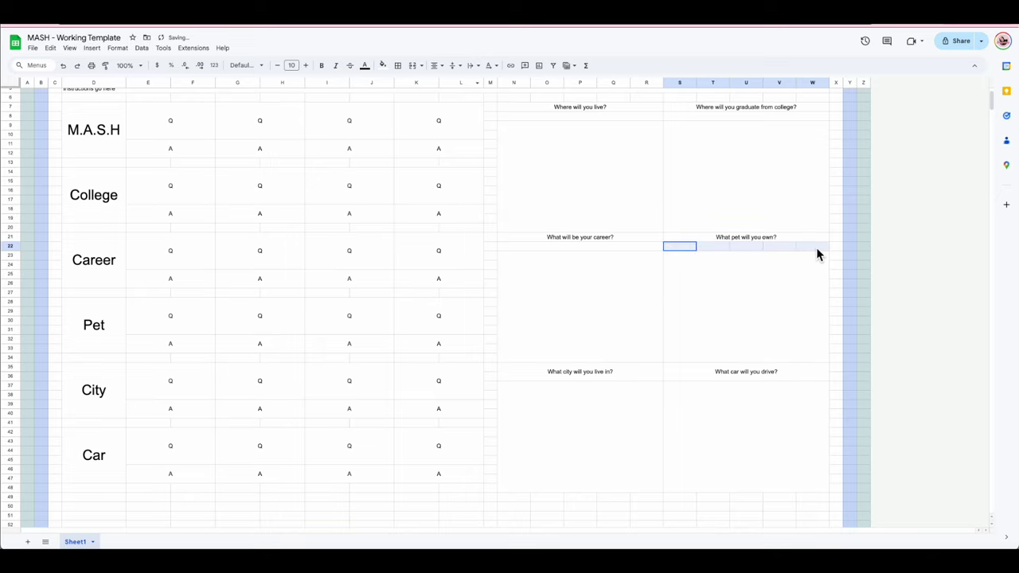
left_click(412, 67)
Step: Split the city and car boxes into merged row 35 questions over merged row 36
left_click(580, 378)
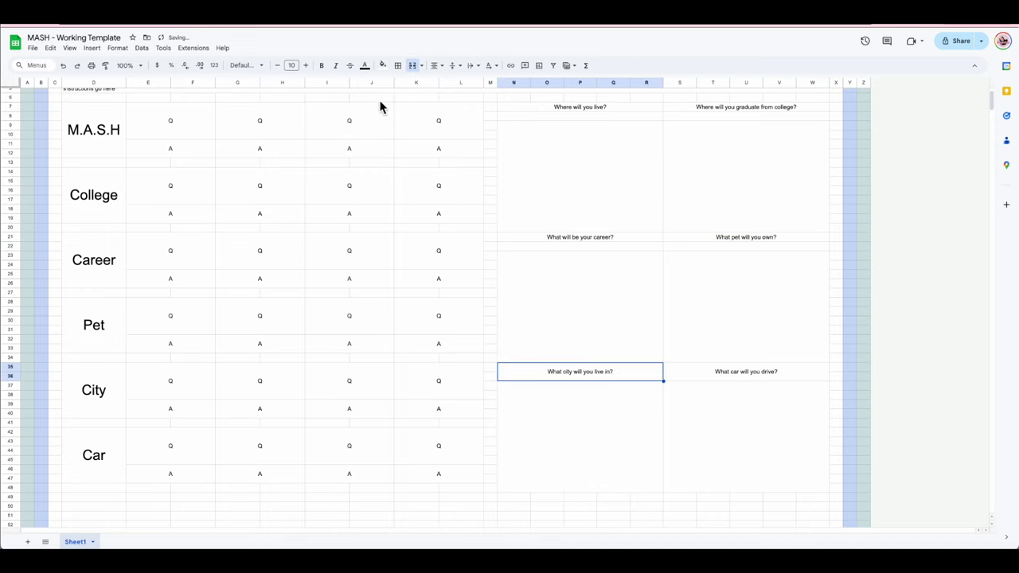
left_click(414, 68)
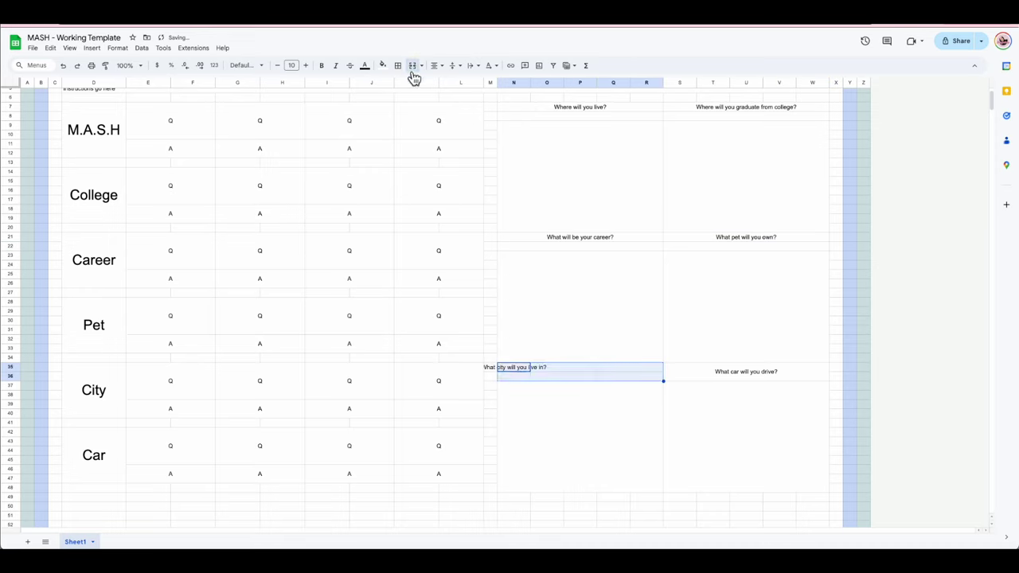
left_click_drag(517, 371, 645, 371)
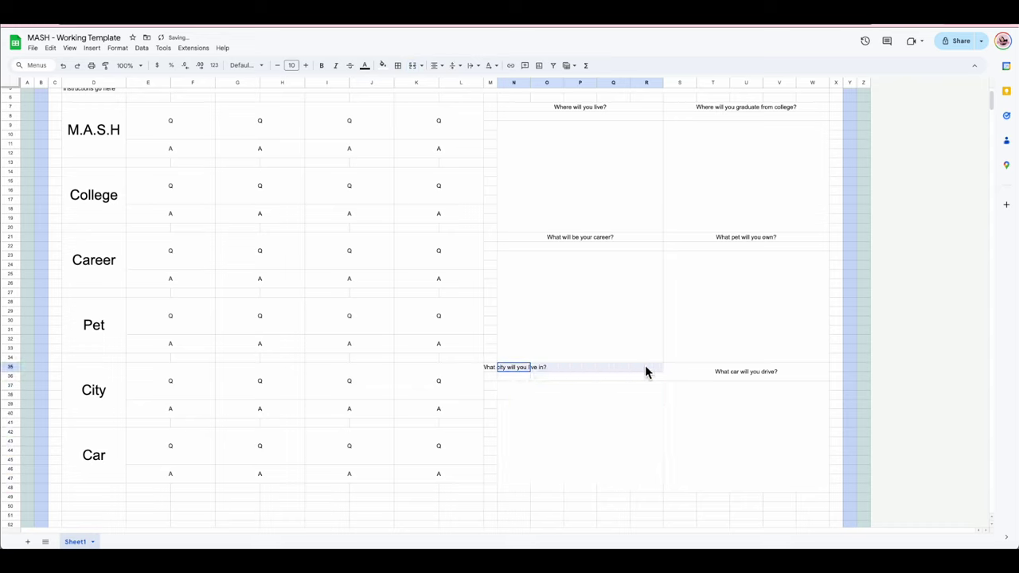
left_click(413, 66)
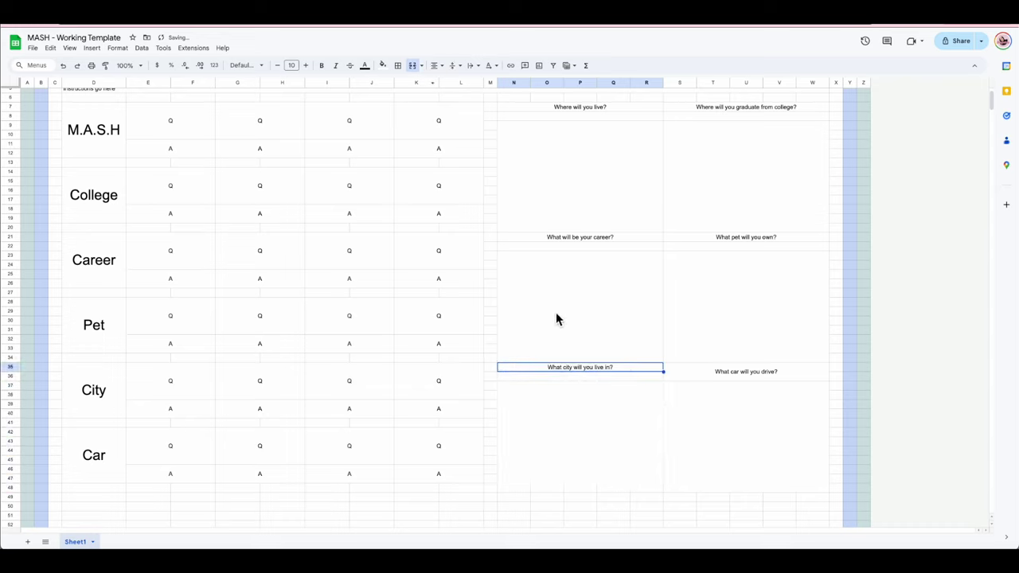
left_click_drag(522, 376, 661, 377)
left_click(414, 67)
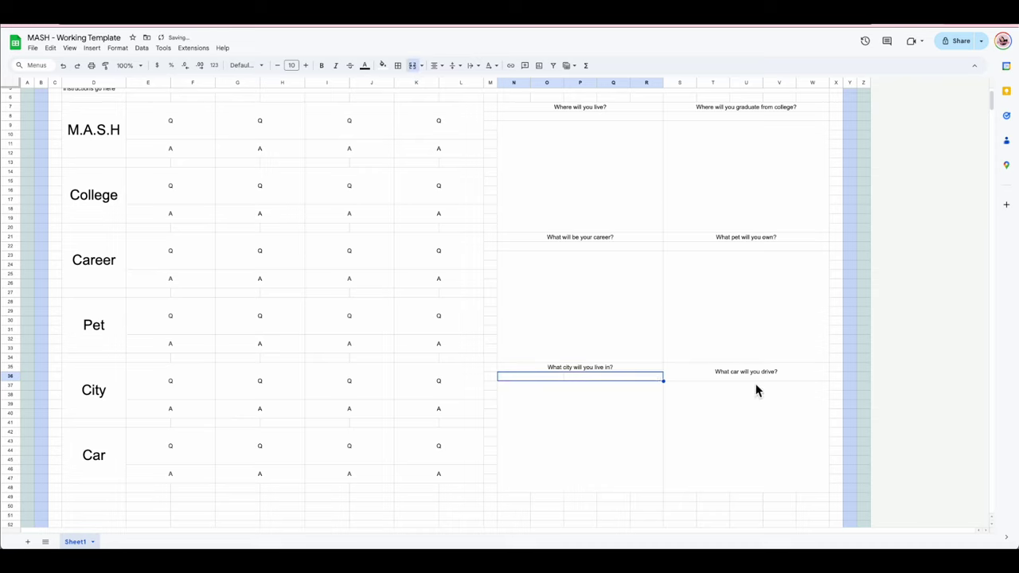
left_click(722, 376)
left_click(413, 66)
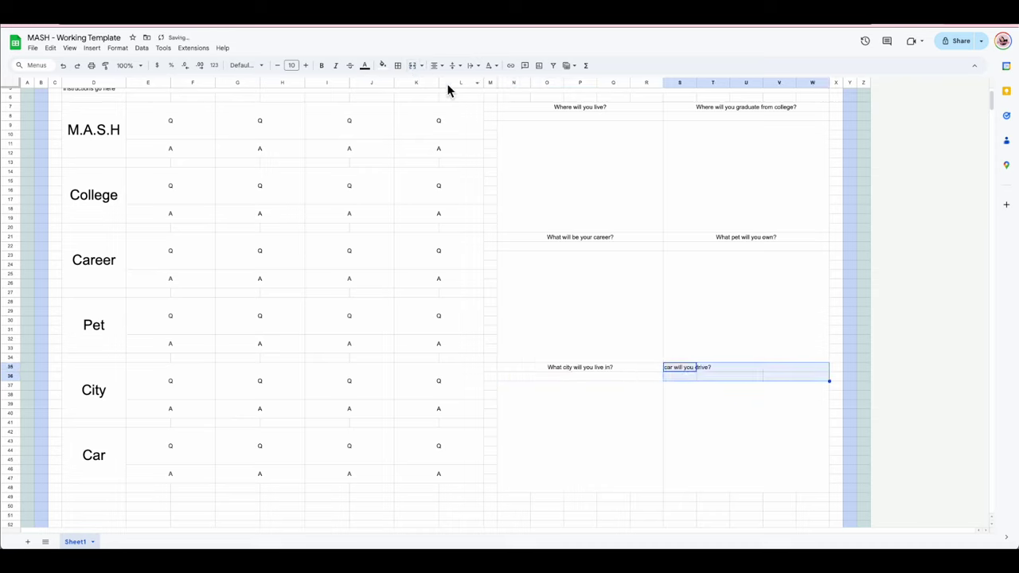
left_click(762, 437)
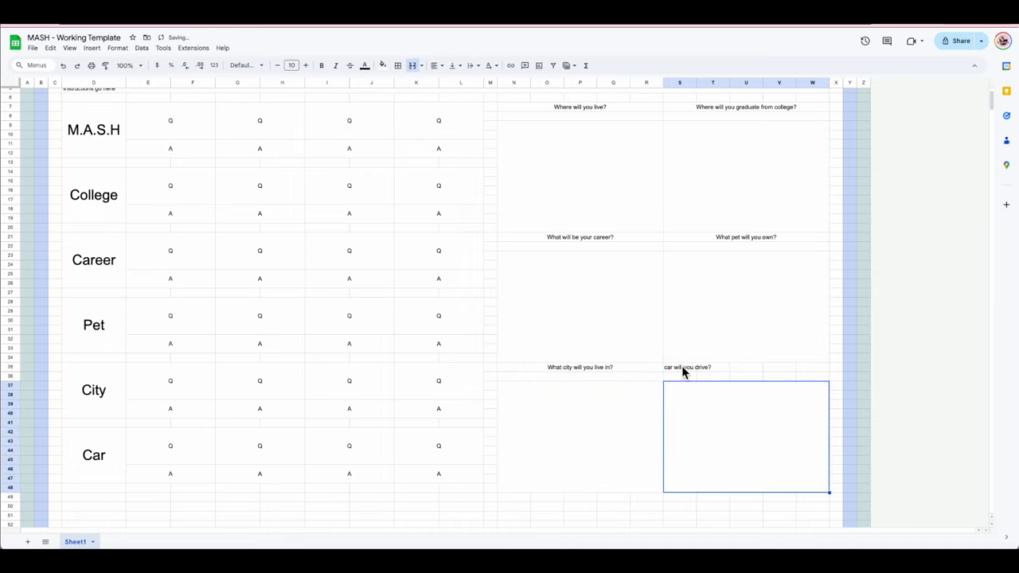
left_click_drag(681, 367, 816, 372)
left_click(413, 66)
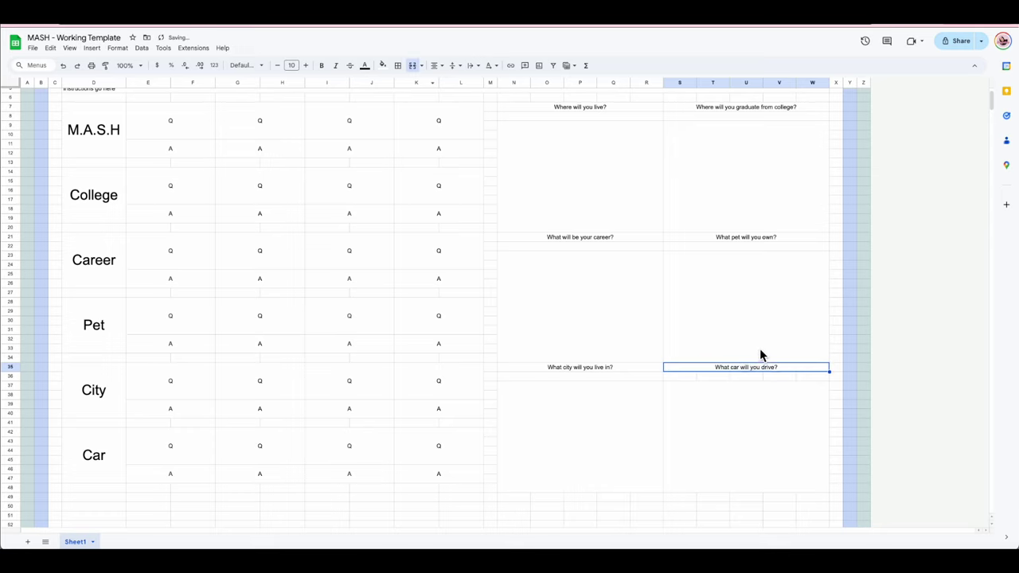
left_click_drag(686, 376, 823, 375)
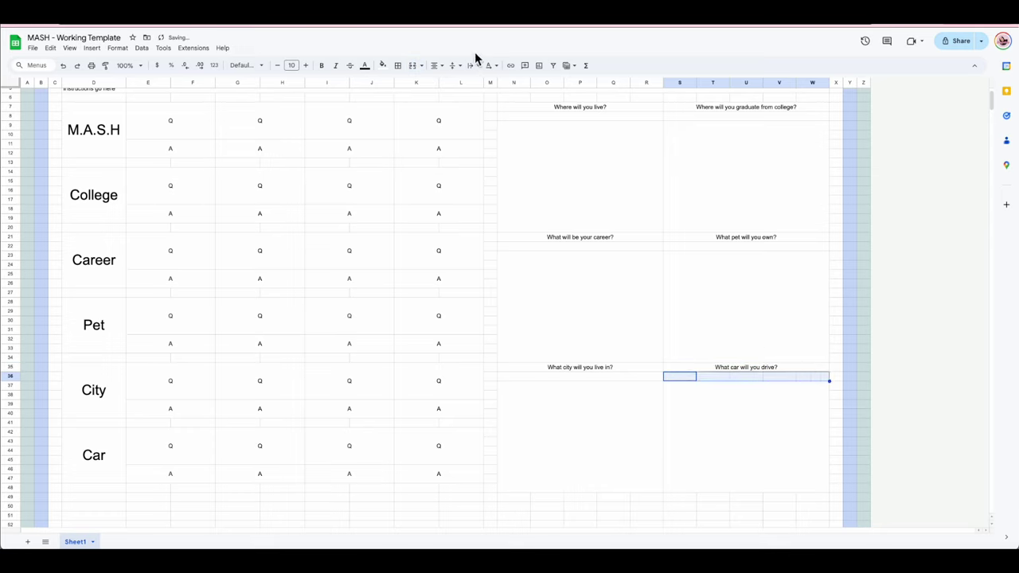
left_click(413, 66)
left_click(755, 387)
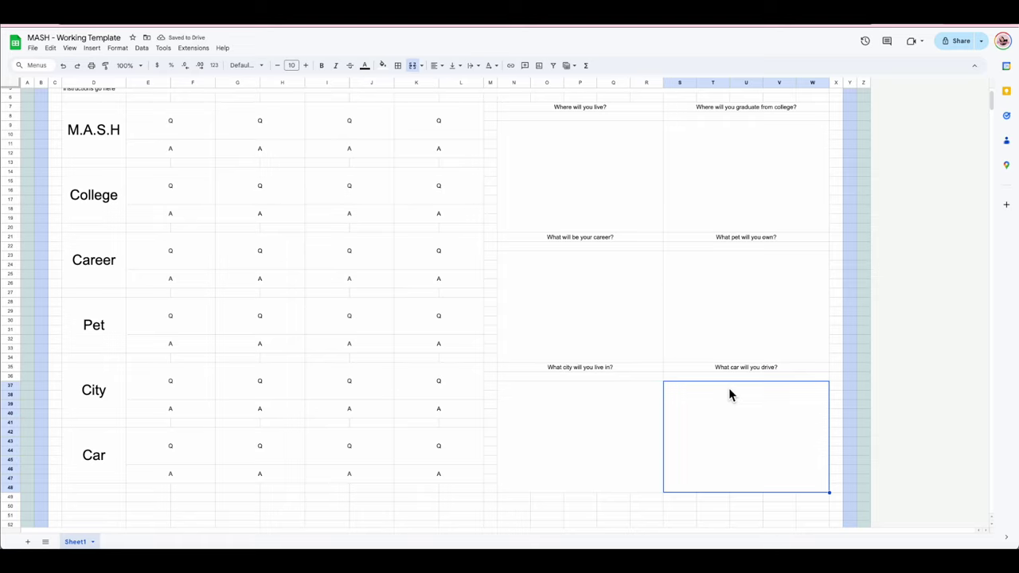
Step: Delete the empty rows 52 through 1000 below the template
scroll(289, 380, "down", 1)
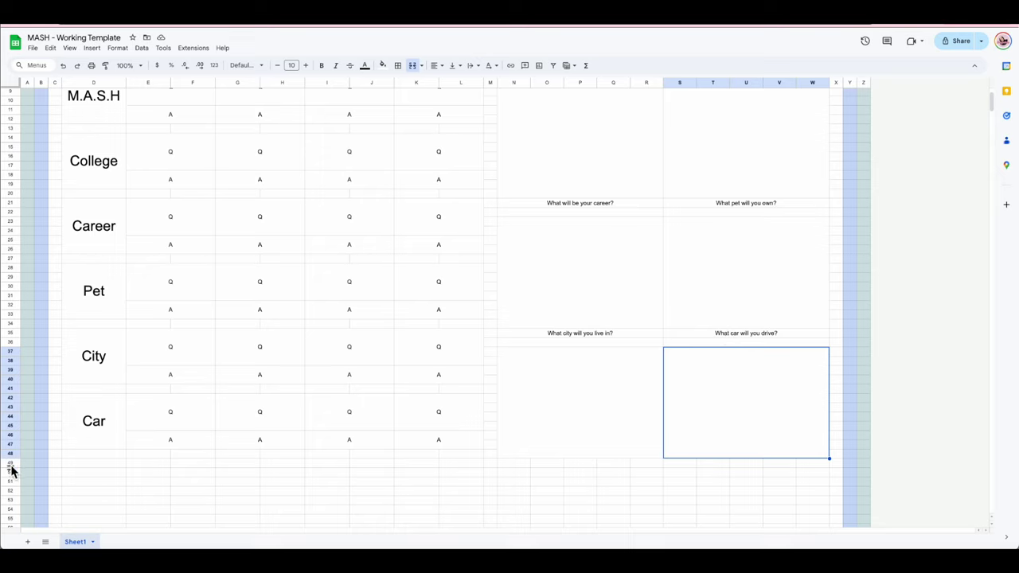
left_click(71, 454)
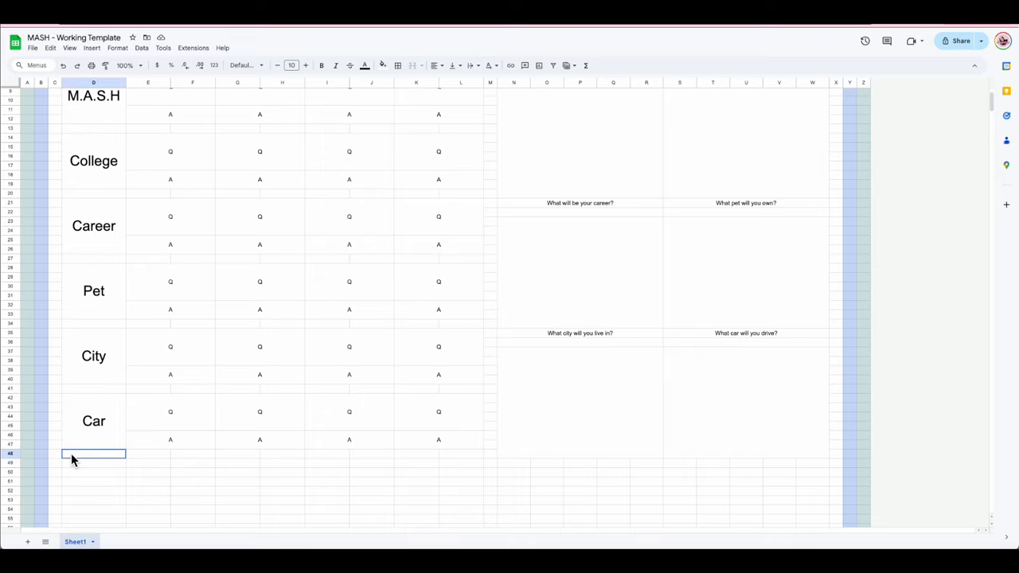
left_click(396, 462)
left_click(10, 472)
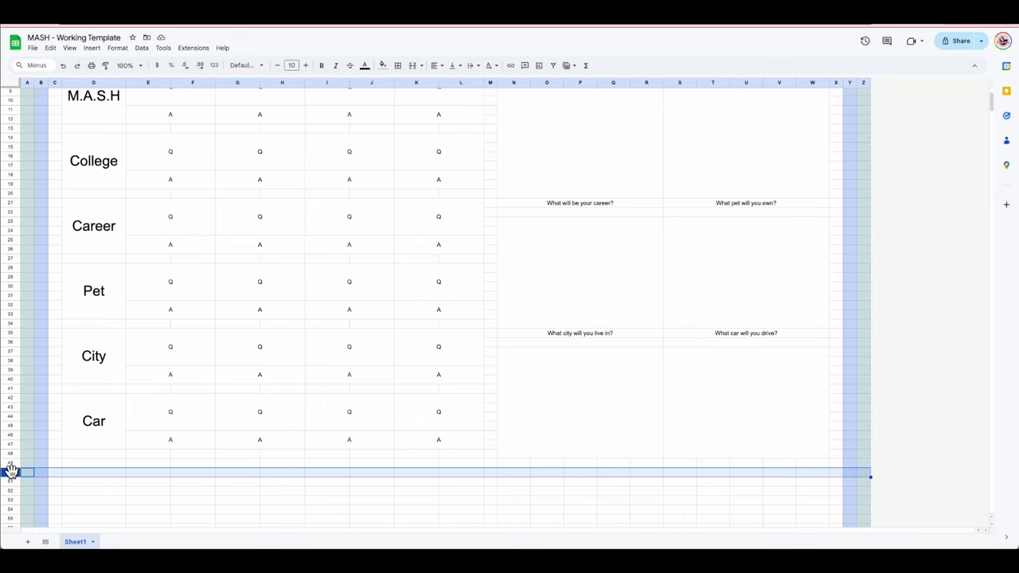
left_click(10, 462)
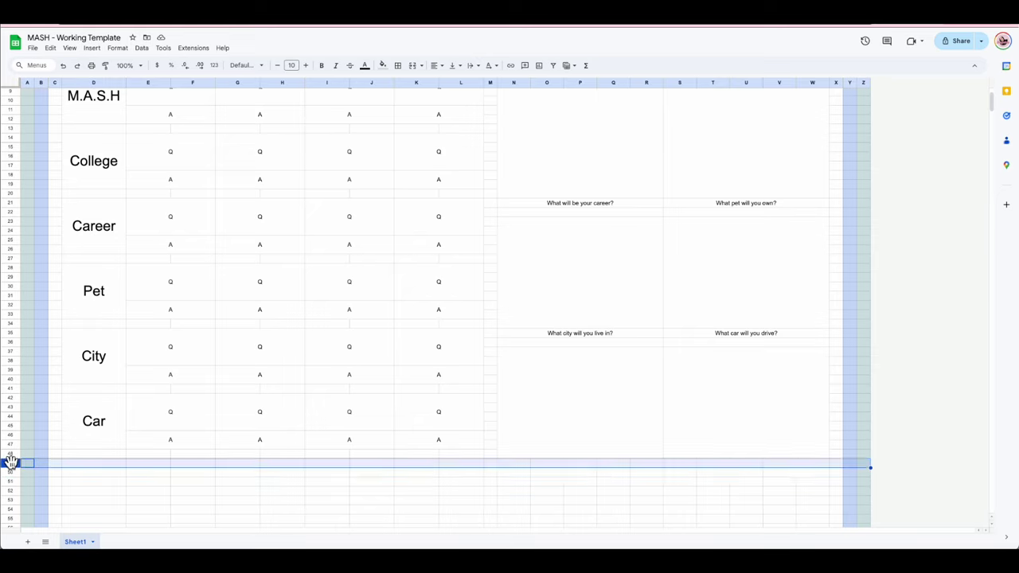
left_click(9, 471)
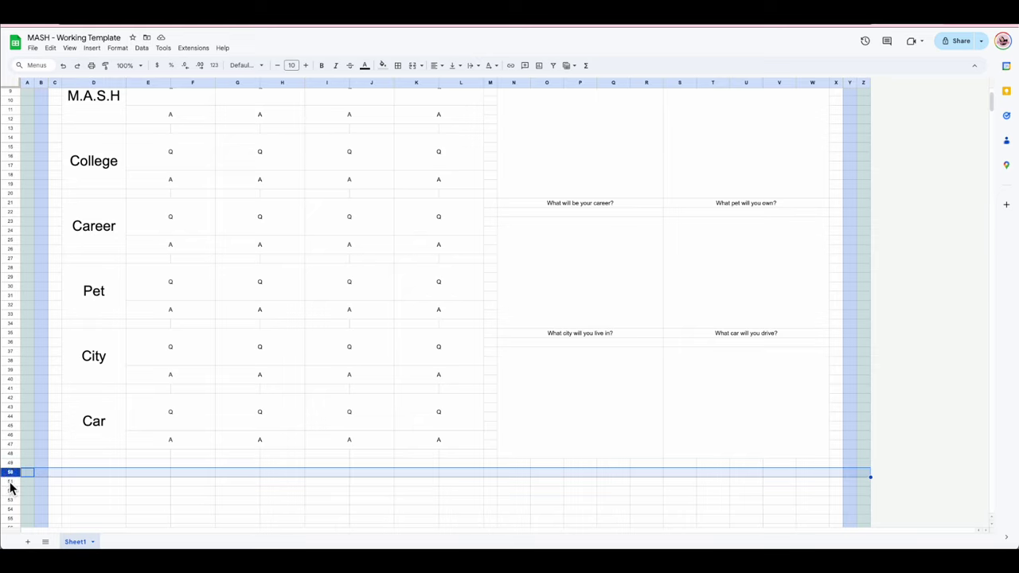
left_click(15, 482)
left_click(10, 490)
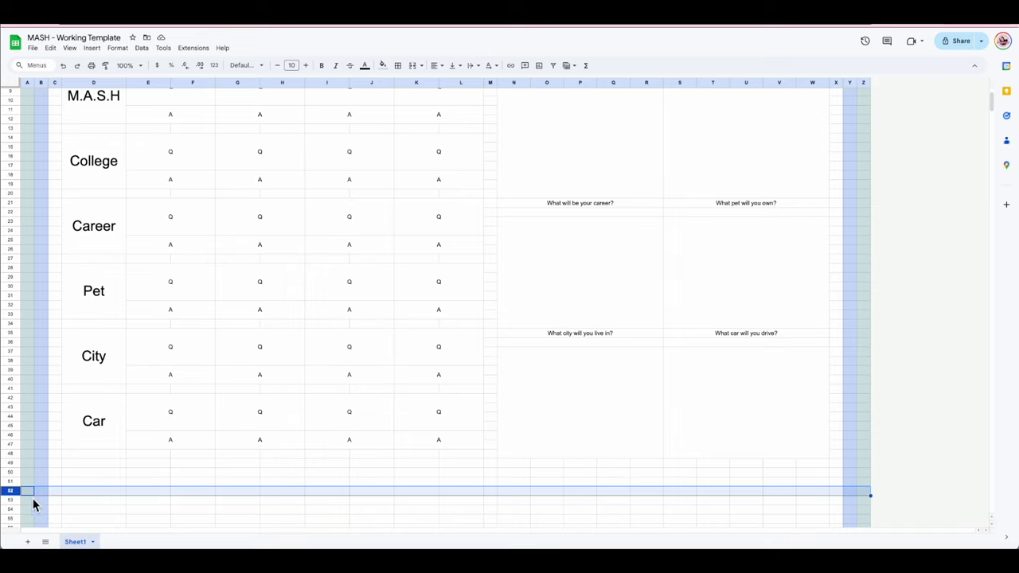
left_click(92, 527)
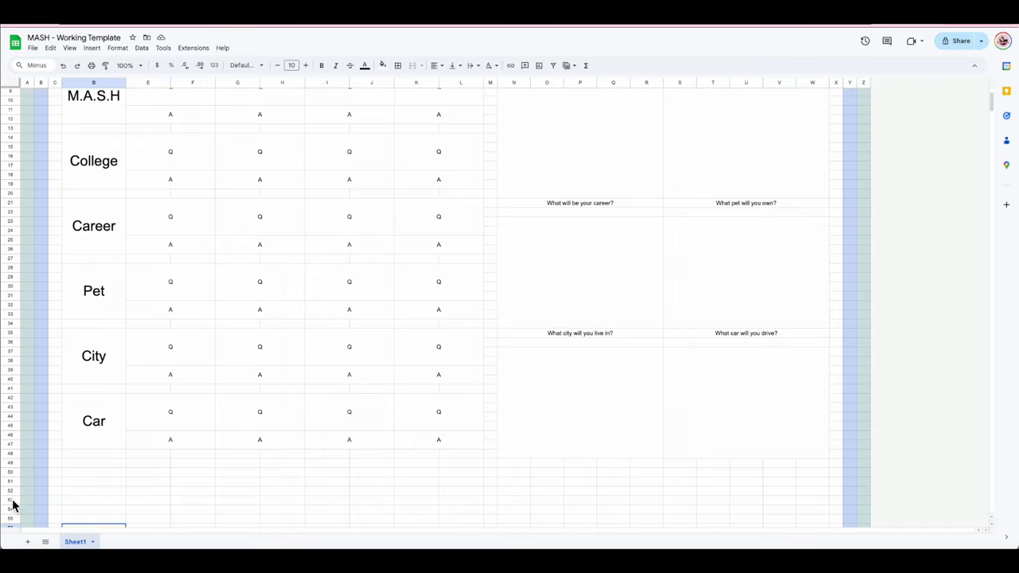
left_click_drag(11, 498, 11, 532)
right_click(32, 354)
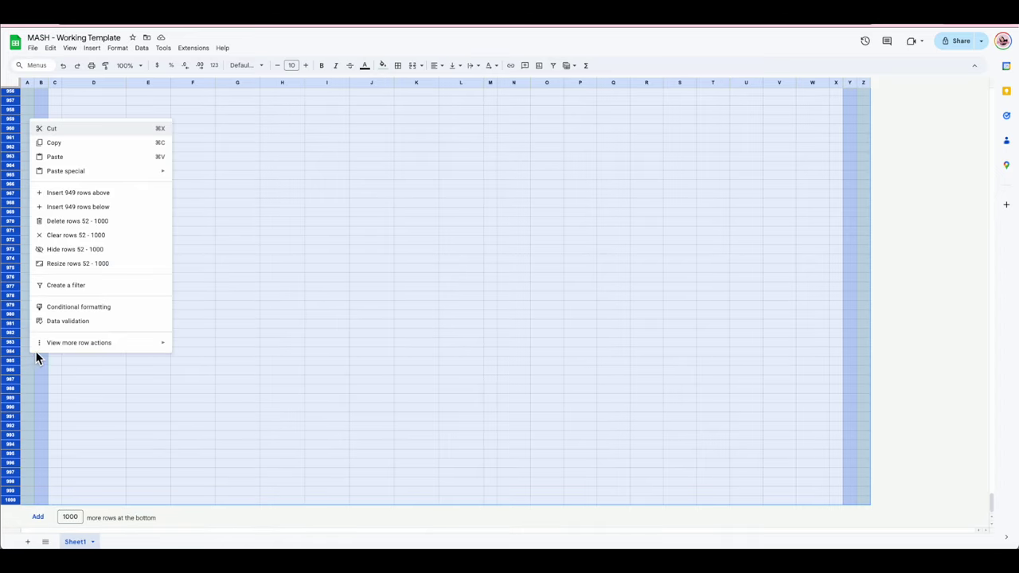
left_click(84, 224)
scroll(668, 353, "up", 2)
left_click(864, 225)
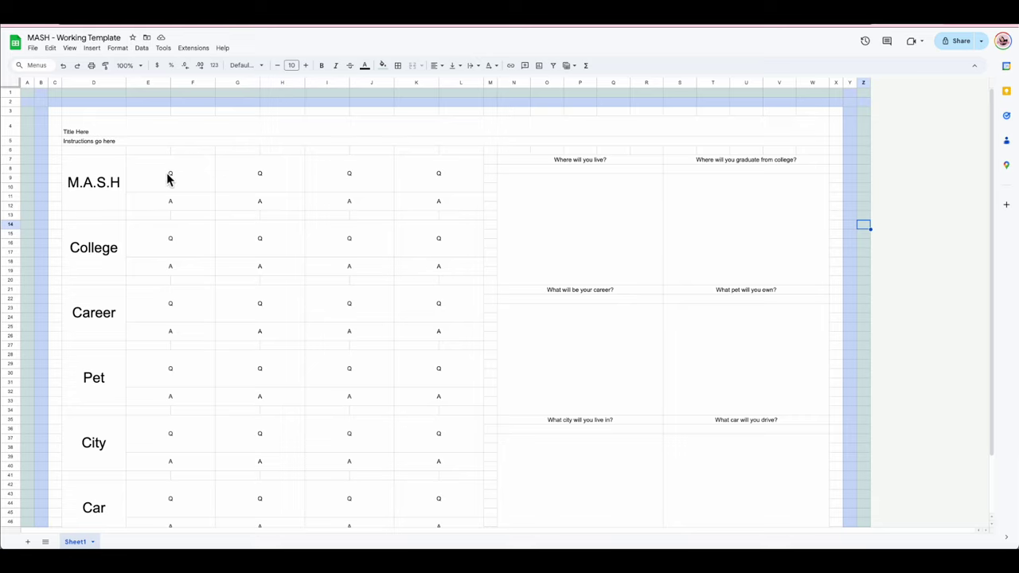
Step: Check the first question boxes, then open View > Show to reach the Formula bar option
left_click(634, 195)
left_click(200, 173)
left_click(706, 210)
left_click(172, 179)
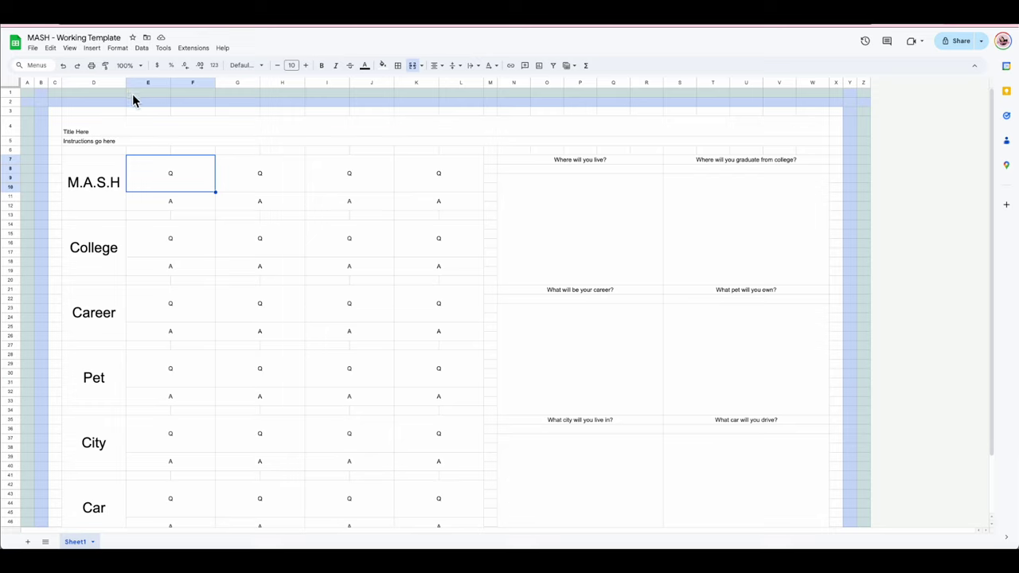
left_click(70, 50)
mouse_move(94, 65)
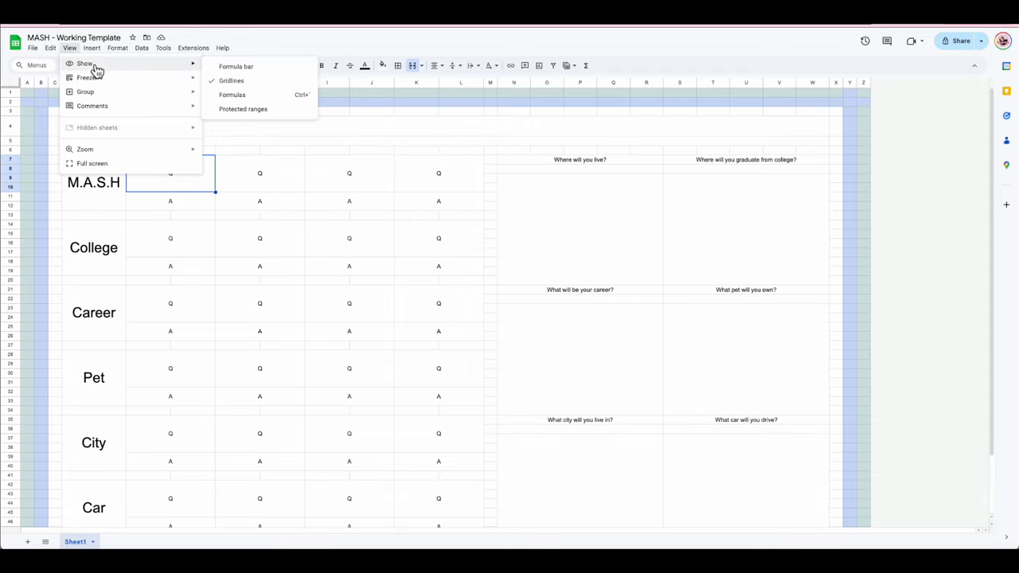
Step: Show the formula bar and check merged ranges E11:F12, E7:F10 and S9:W20
left_click(236, 69)
left_click(198, 214)
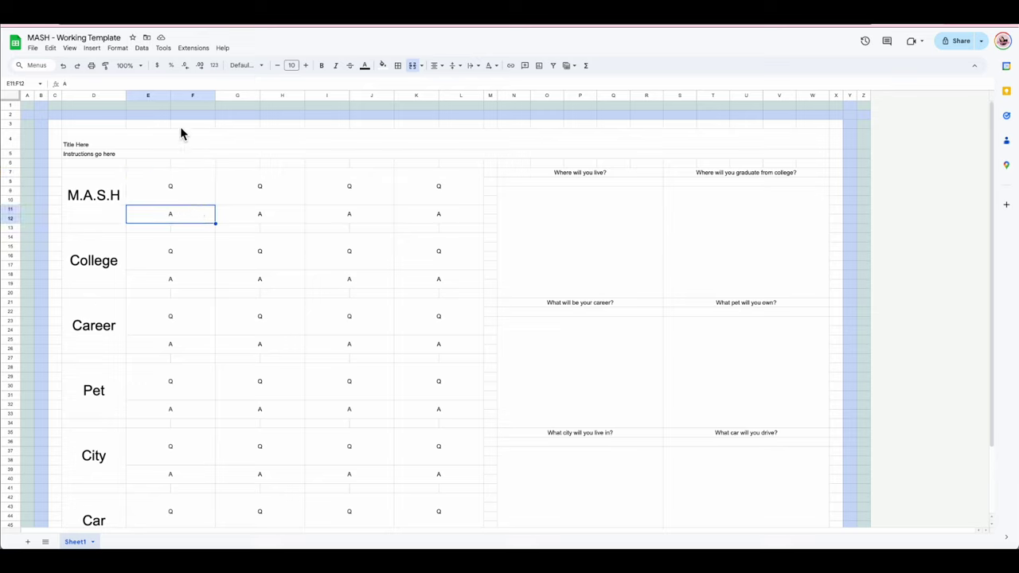
left_click(187, 193)
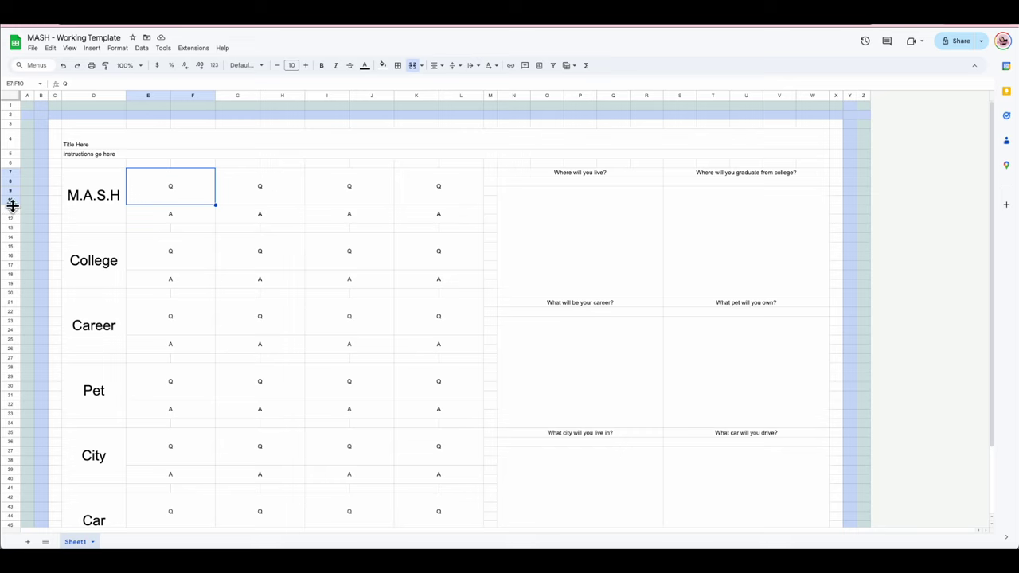
left_click(821, 223)
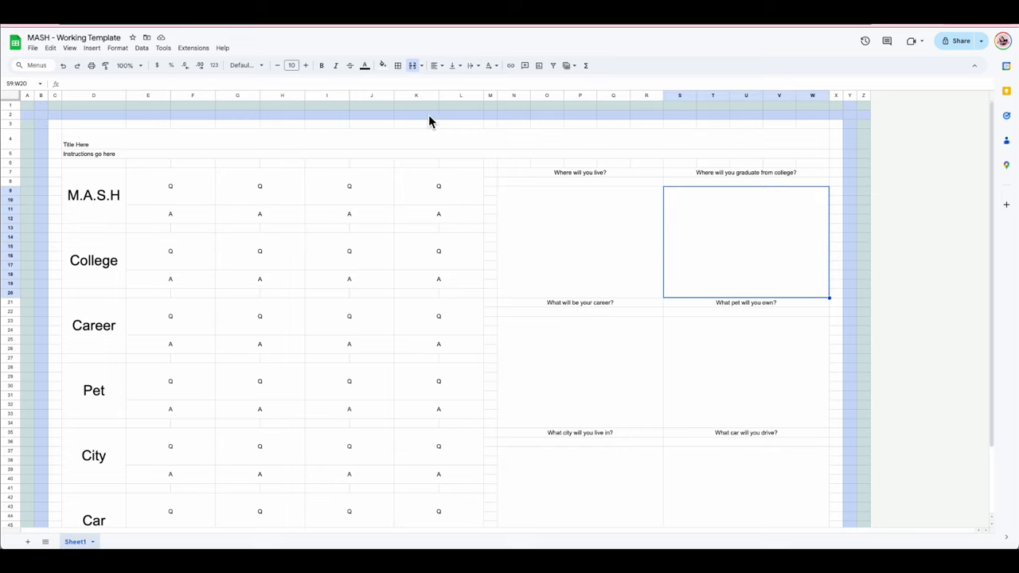
left_click(17, 83)
Step: Check merged cells I11:J12, E7:F10 and E11:F12, then add a blank Sheet2
left_click(393, 219)
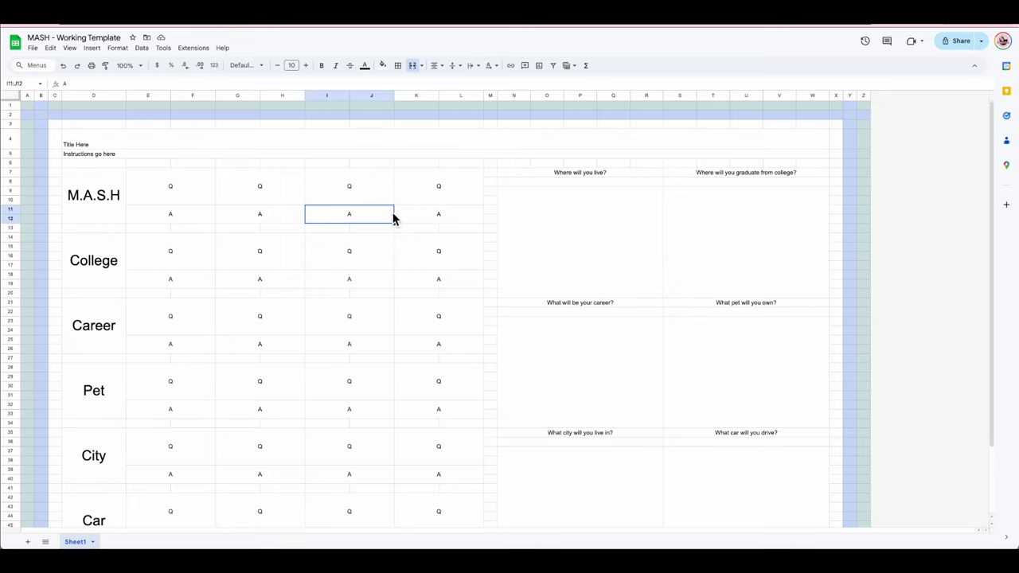
left_click(193, 188)
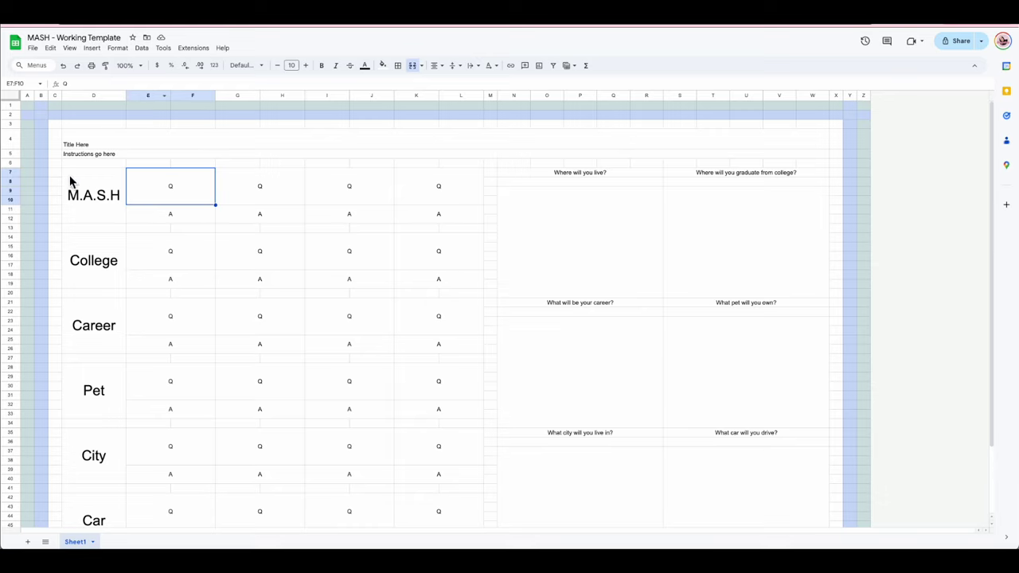
left_click(164, 222)
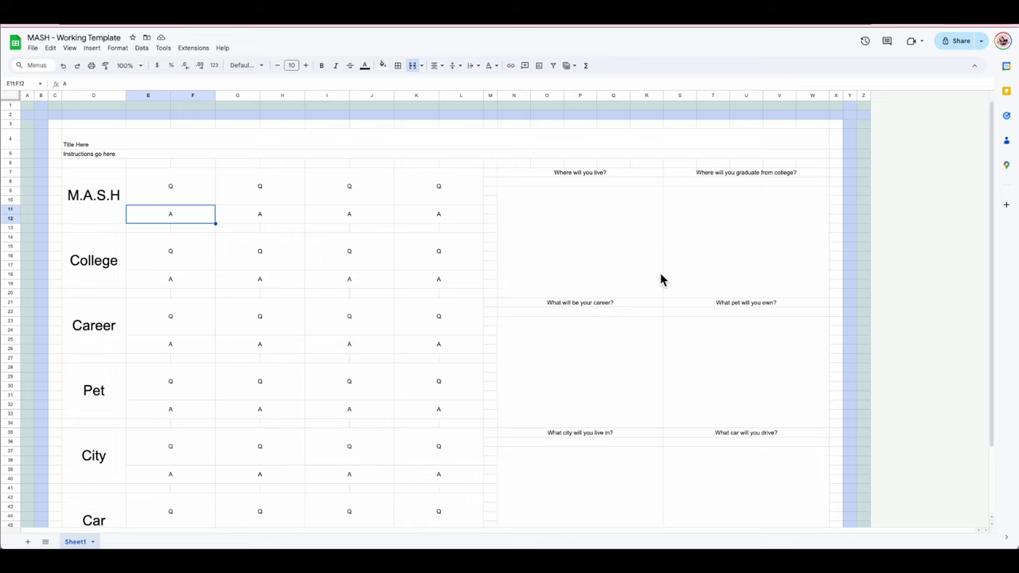
left_click(28, 544)
Step: On Sheet2, enter the heading MASH in cell E15
left_click(610, 290)
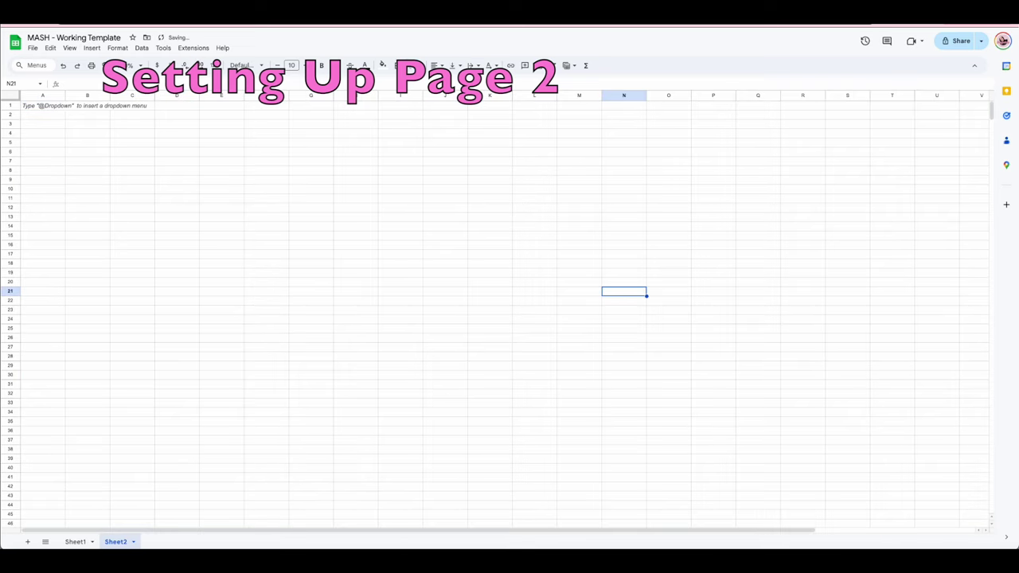
left_click(74, 542)
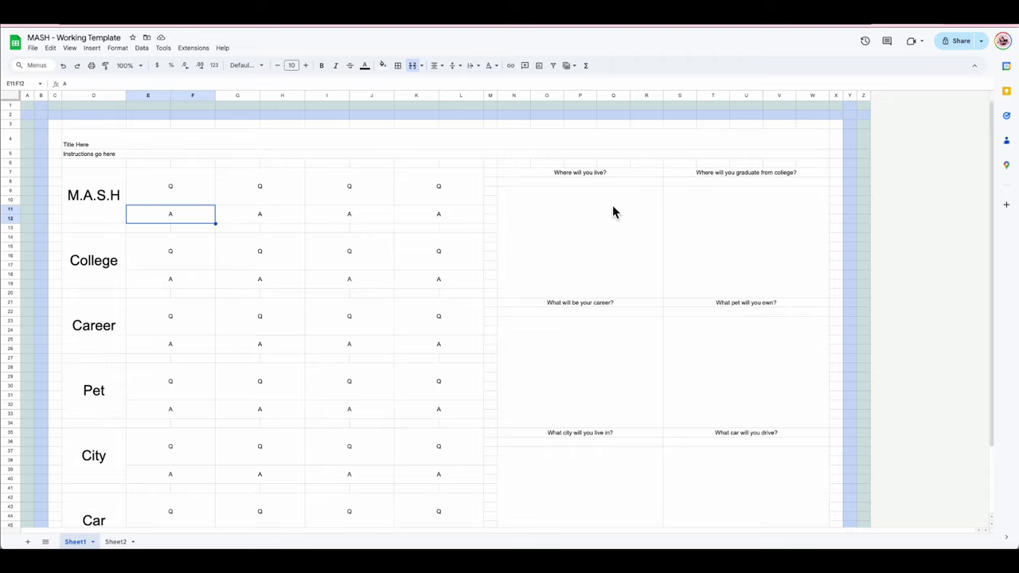
left_click(115, 541)
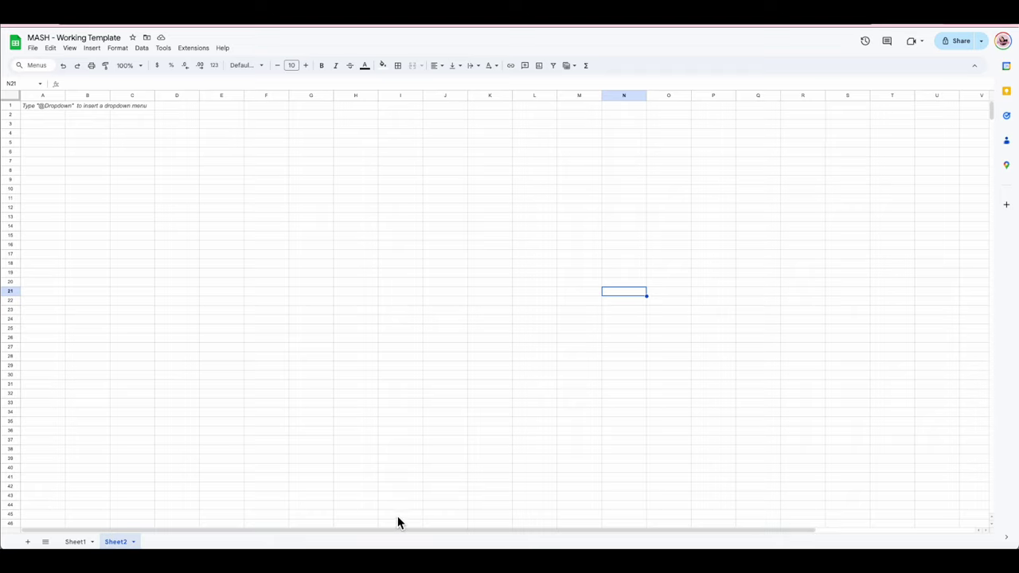
left_click(338, 255)
left_click(269, 228)
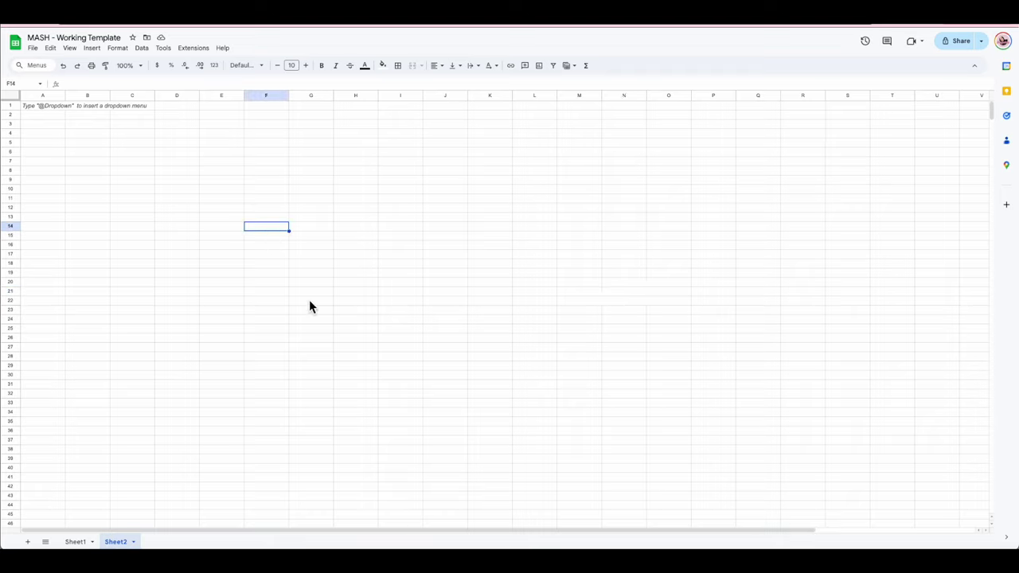
left_click(235, 295)
left_click(217, 237)
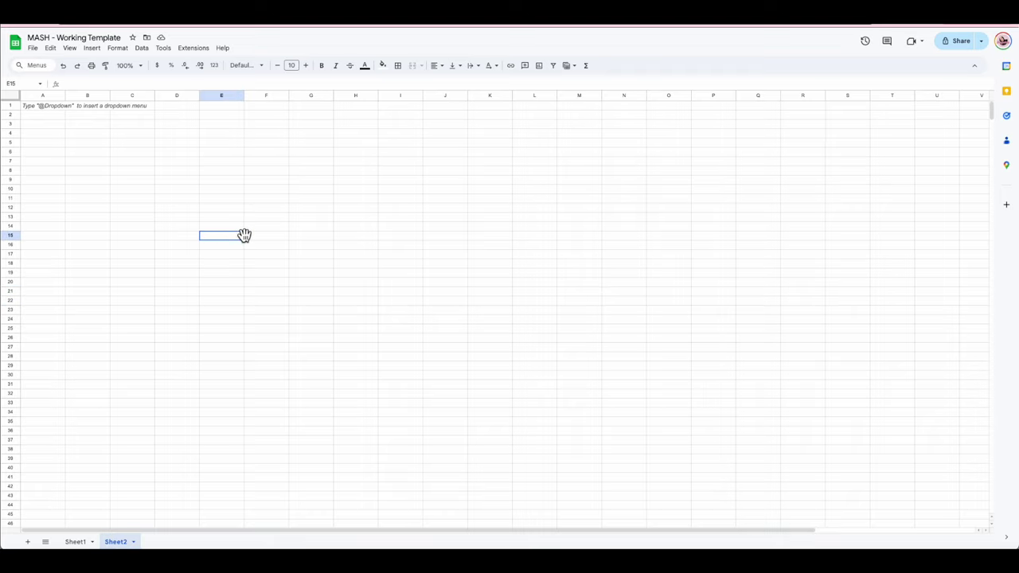
type("MASH")
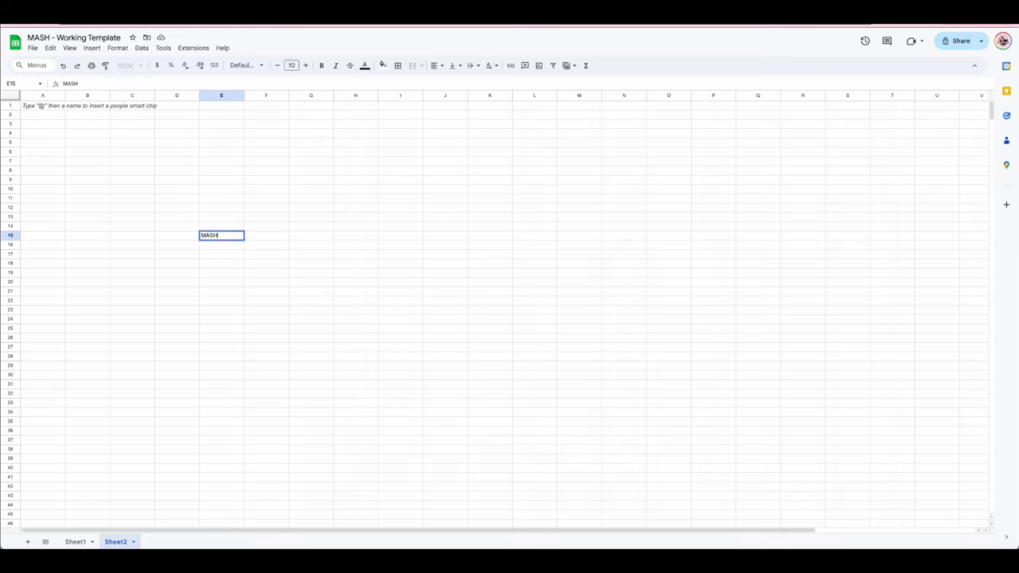
key("Return")
Step: Number the MASH slots 1–4 in column D below the heading
left_click(177, 245)
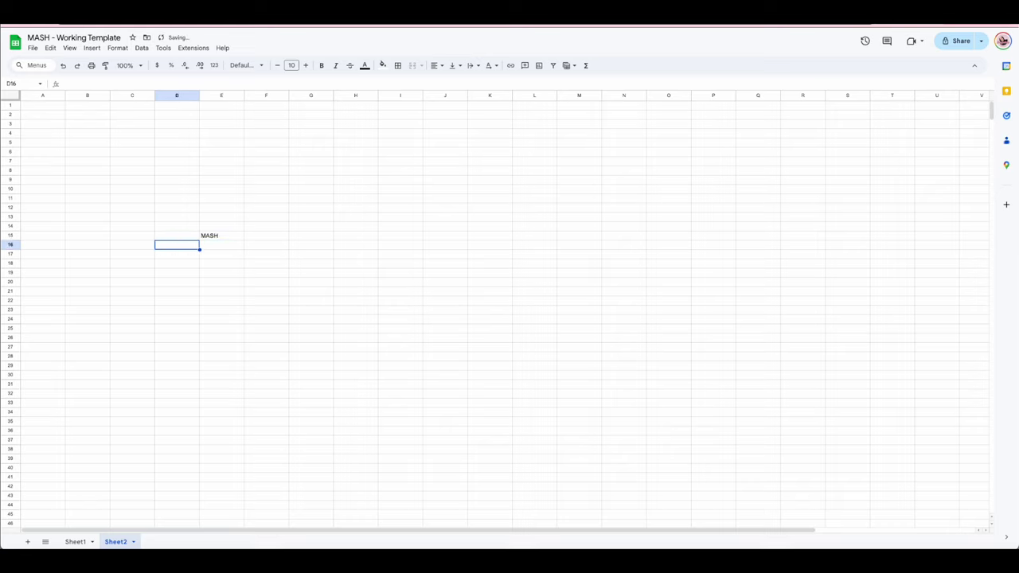
type("1")
key("Return")
type("2")
key("Return")
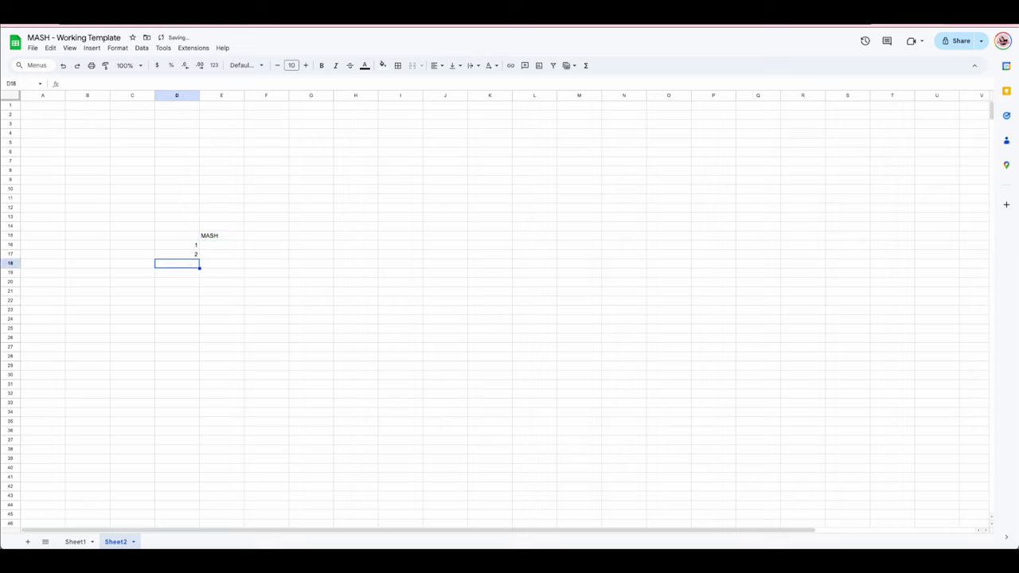
type("3")
key("Return")
type("4")
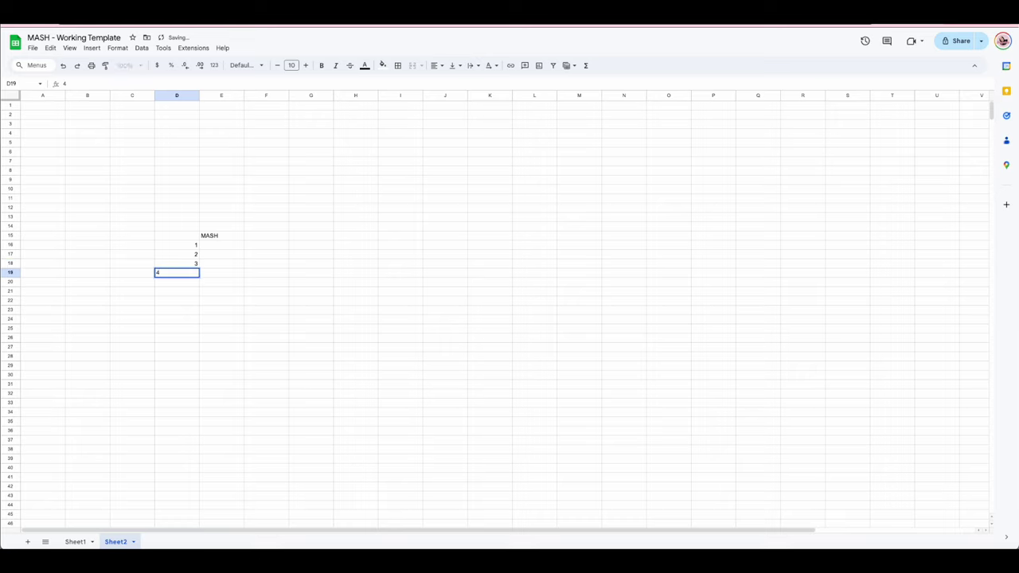
Step: Change the heading to MASH Answers and add MASH Images in F15
double_click(225, 237)
type("A")
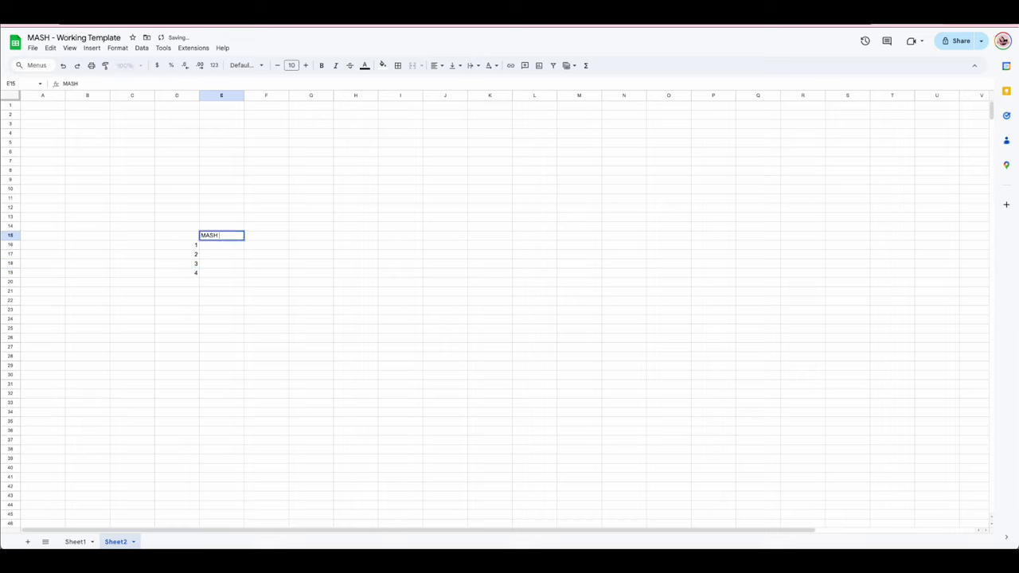
type("nswers")
left_click(268, 307)
left_click(273, 238)
type("MASH Images")
left_click(294, 311)
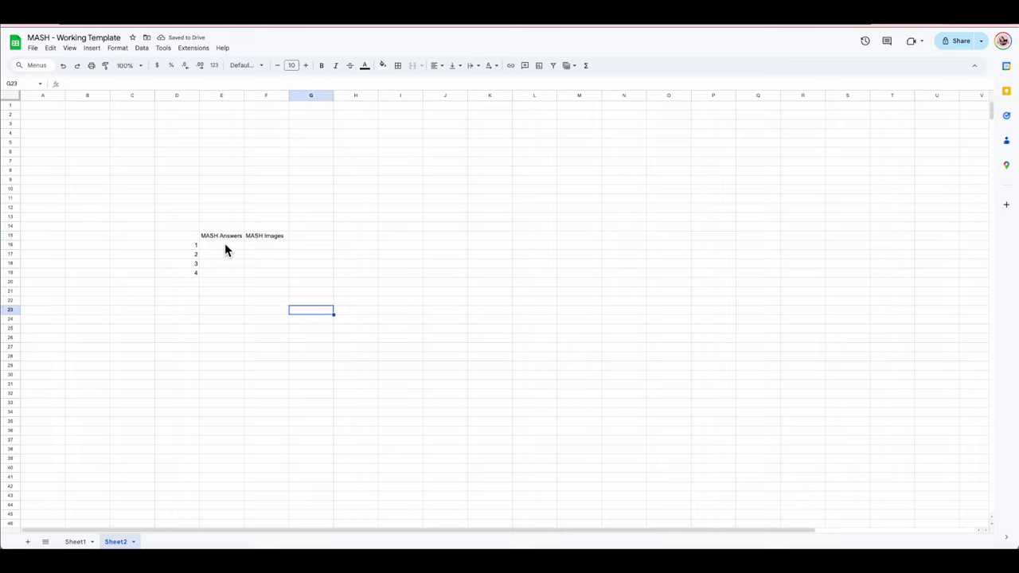
left_click_drag(225, 245, 223, 275)
left_click_drag(278, 244, 275, 273)
left_click_drag(220, 238, 220, 275)
left_click(400, 302)
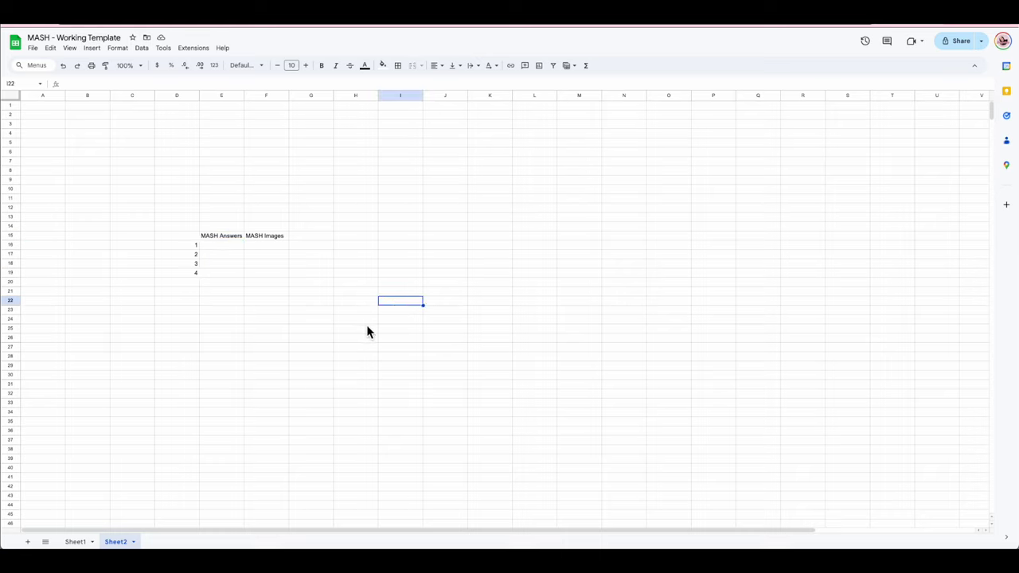
Step: Number the next category's slots 1–4 in column D starting at D21
left_click(192, 291)
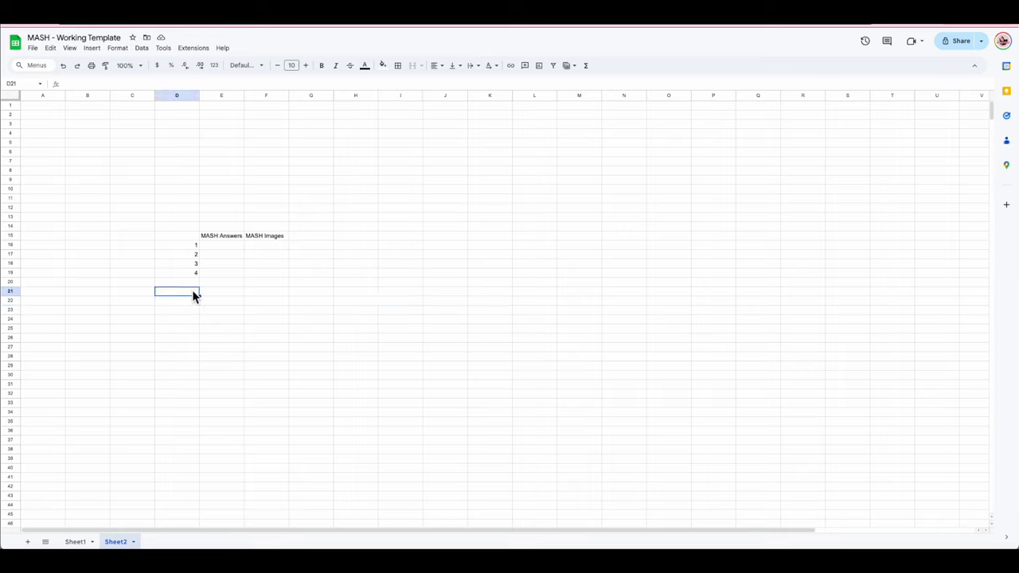
type("1")
key("Return")
type("2")
key("Return")
type("3")
key("Return")
type("4")
key("Return")
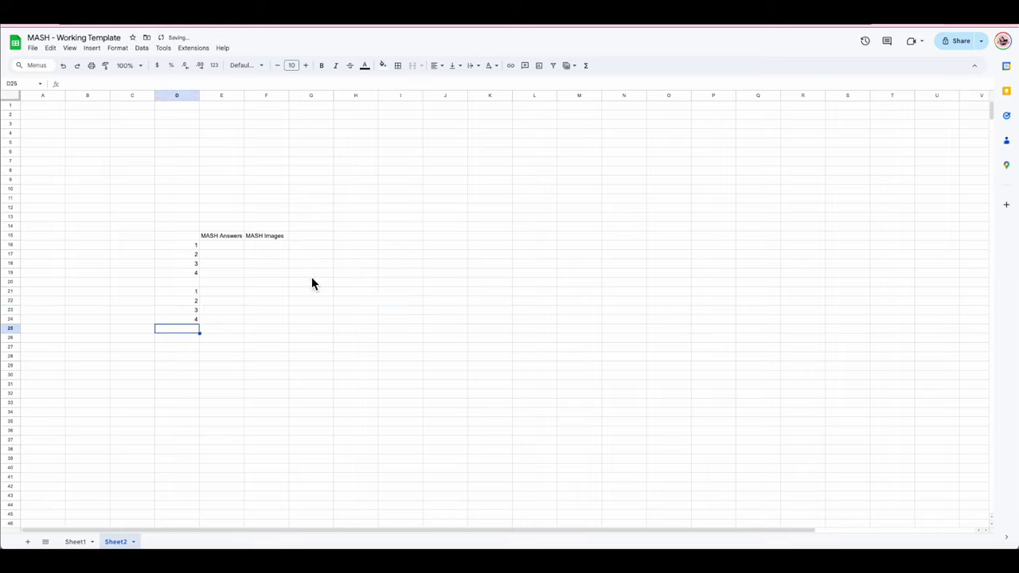
Step: Add College in E20 and College Images beside it
left_click(217, 280)
type("College")
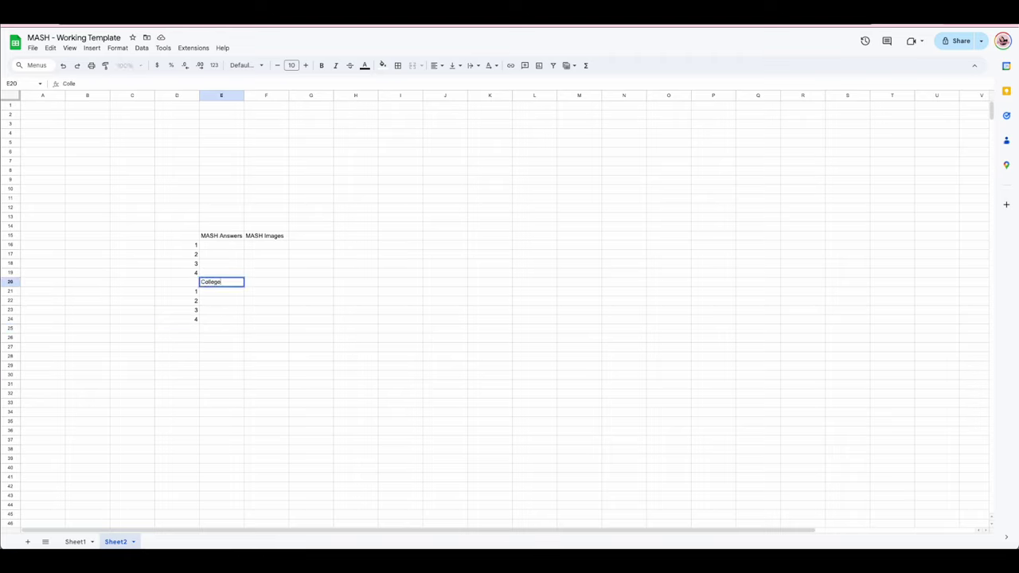
key("Tab")
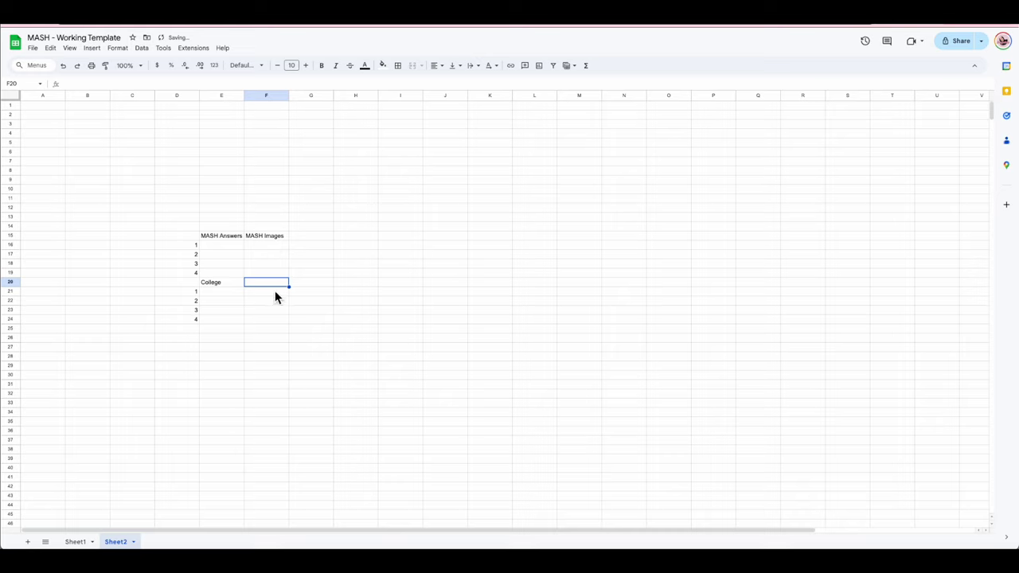
type("College Images")
left_click(195, 330)
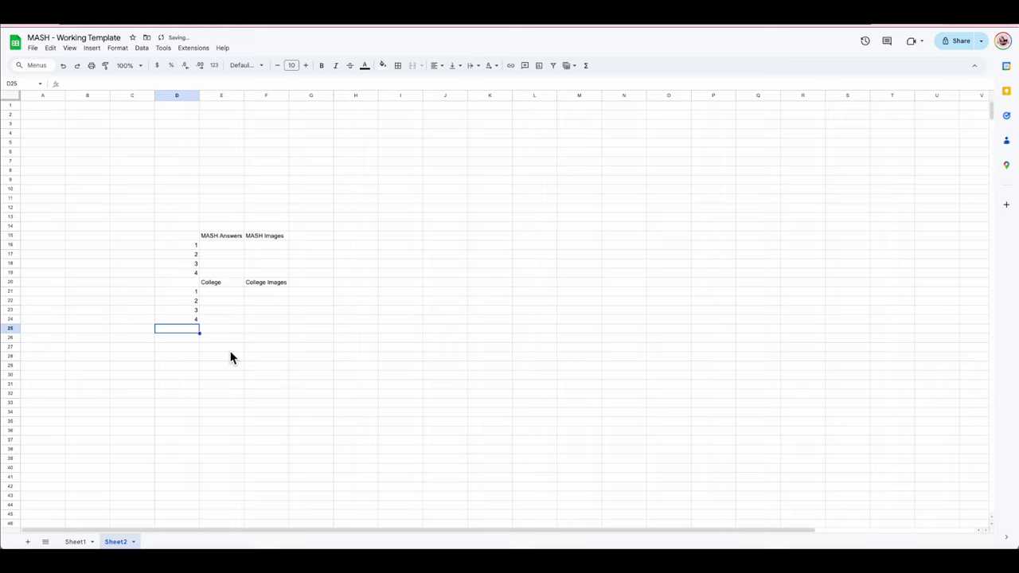
Step: Add Career and Career Images headings in row 25, with slots numbered 1–4
key("Right")
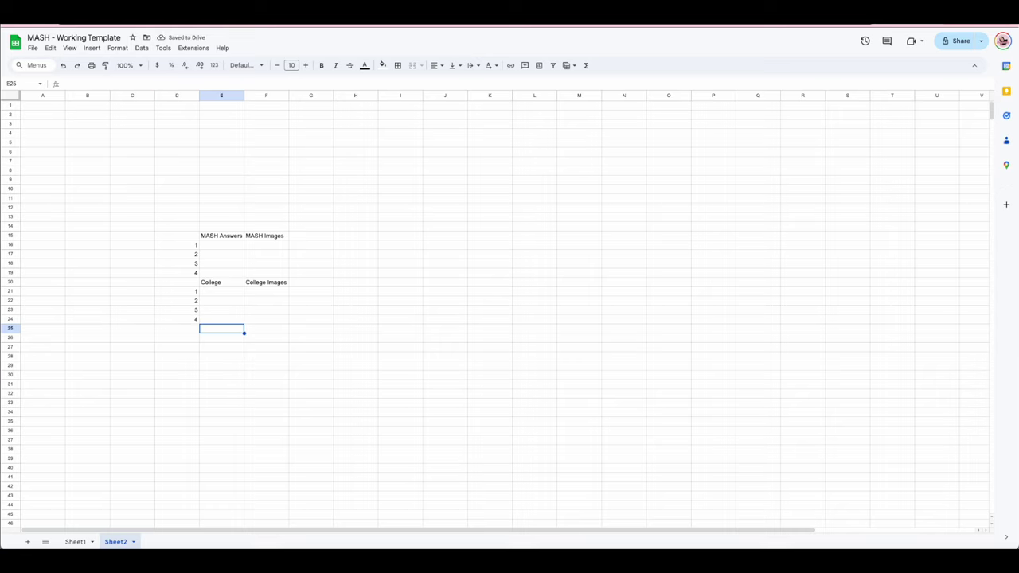
type("Career")
key("Tab")
type("C")
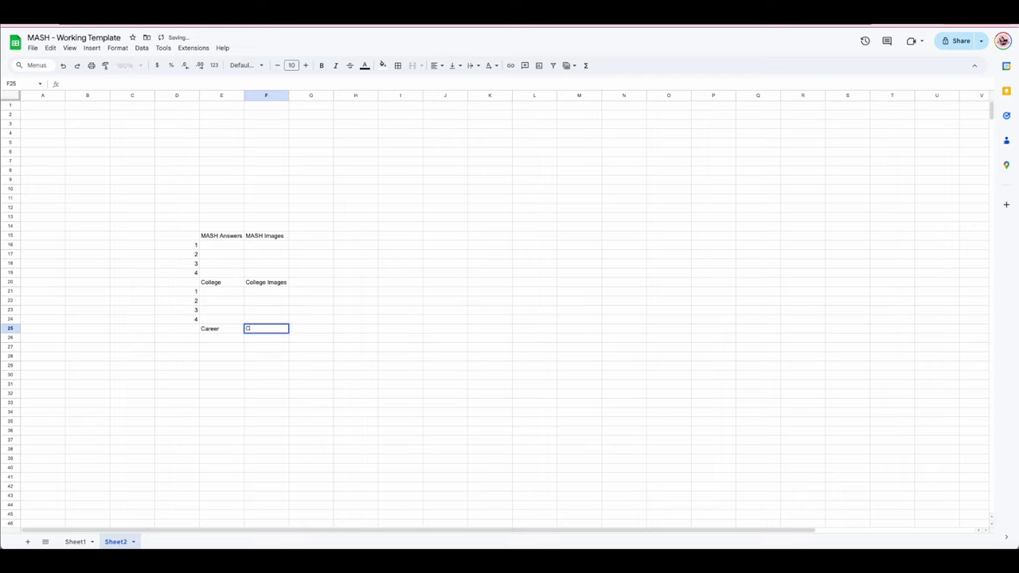
type("areer Images")
key("Return")
key("Left")
type("1")
key("Return")
type("2")
key("Return")
type("3")
key("Return")
type("4")
key("Return")
Step: Add Pet and Pet Images headings in row 30, with slots numbered 1–4
key("Right")
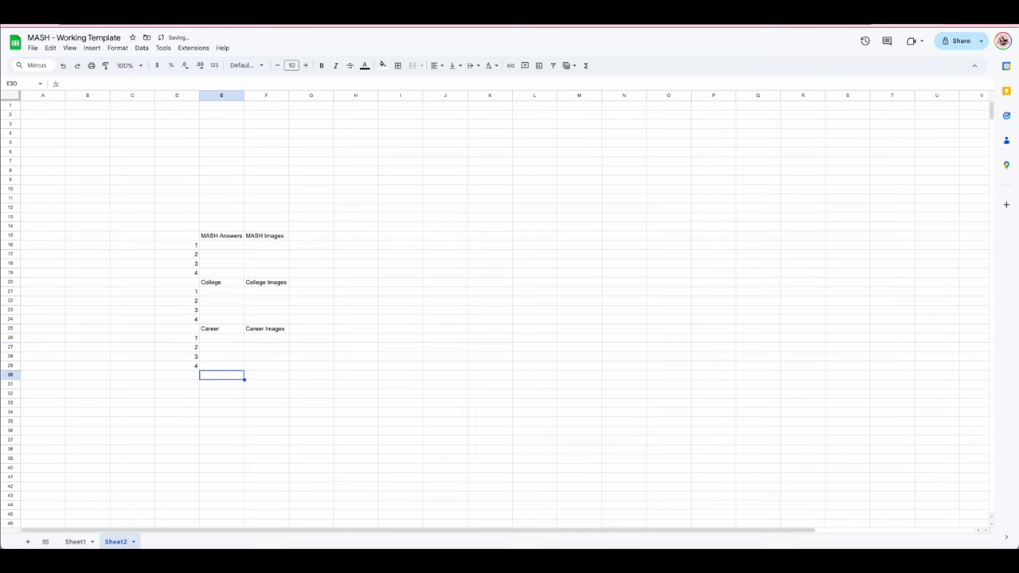
type("Pet")
key("Tab")
type("Pet Images")
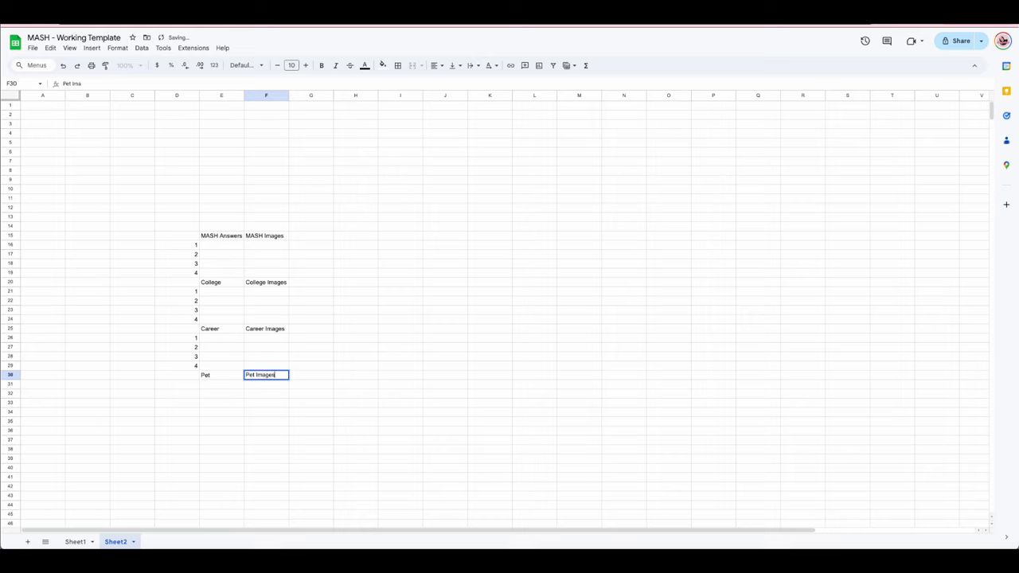
key("Return")
key("Left")
key("Left")
type("1")
key("Return")
type("2")
key("Return")
type("3")
key("Return")
type("4")
key("Return")
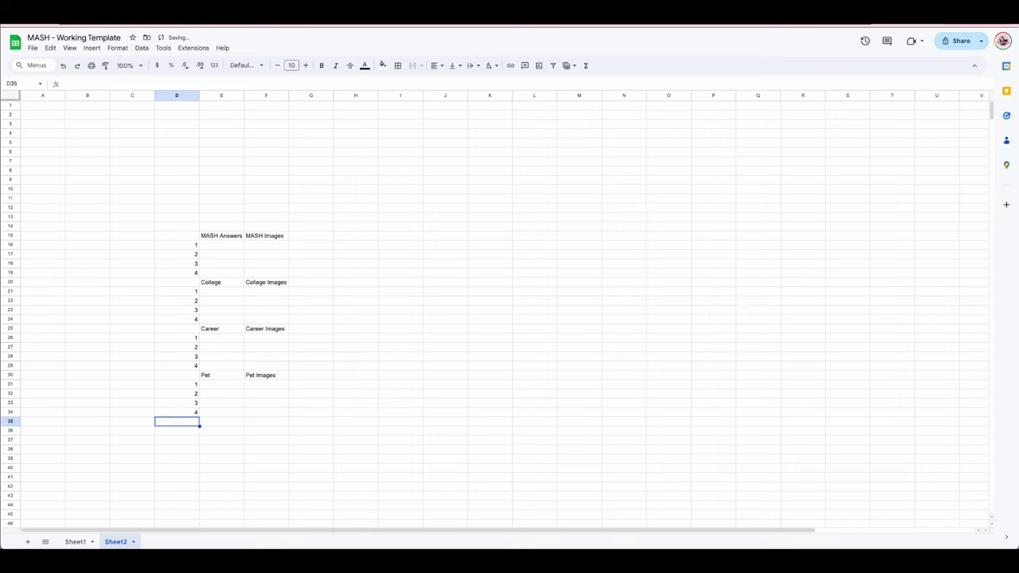
Step: Add City and City Images headings in row 35, with slots numbered 1–4
key("Right")
type("City")
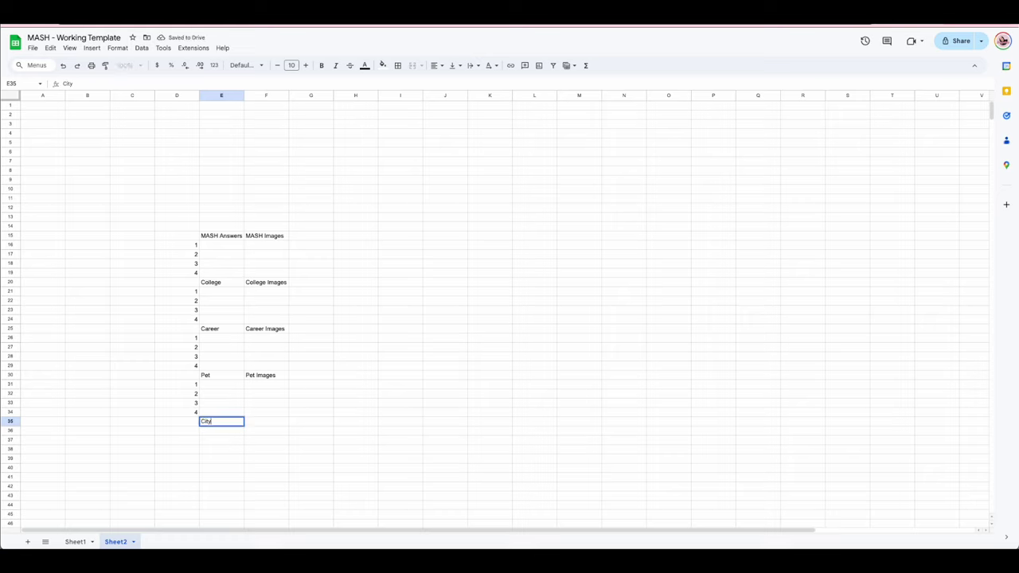
key("Tab")
type("city")
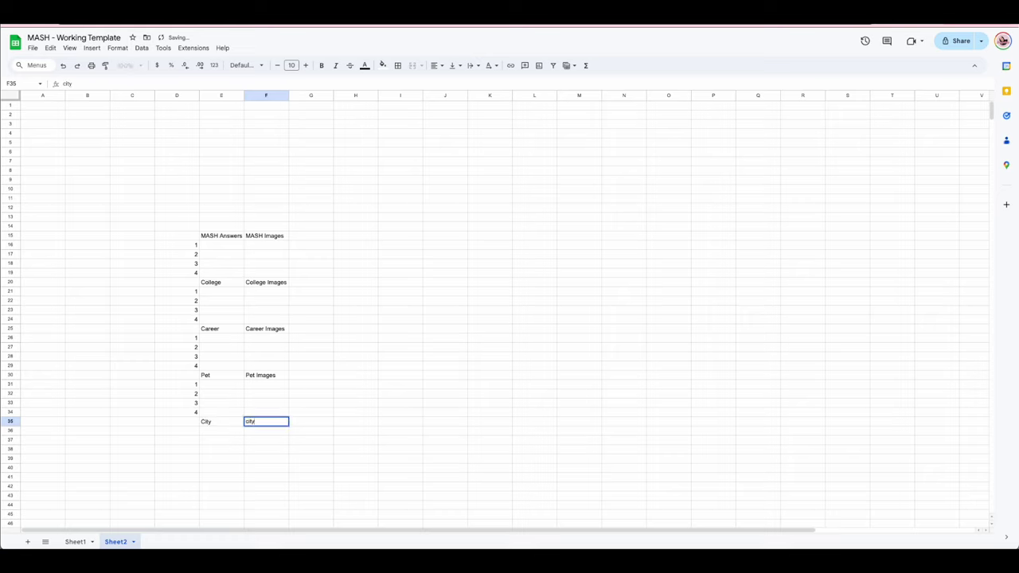
key("BackSpace")
key("BackSpace")
type("City Images")
key("Return")
key("Left")
key("Left")
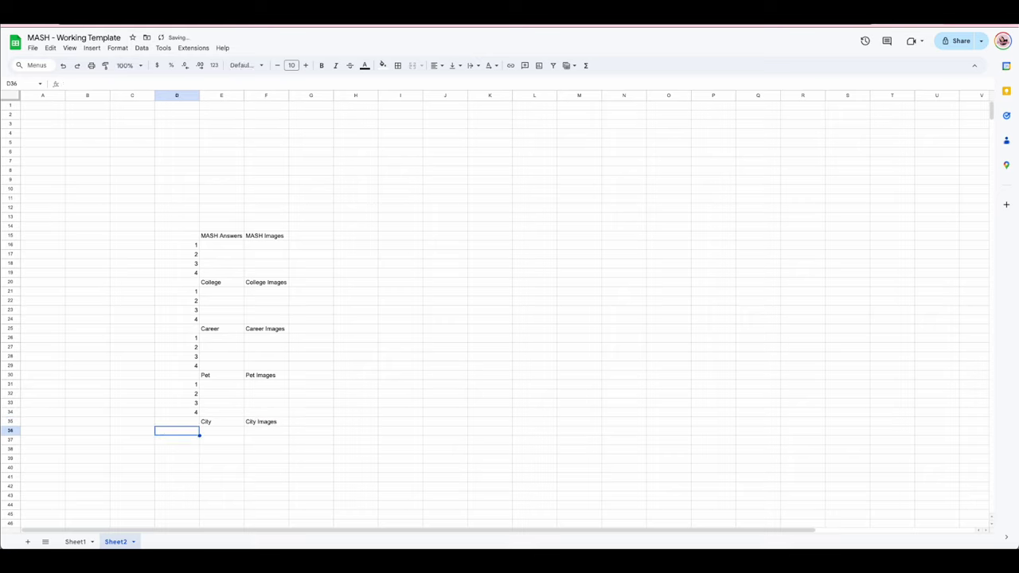
type("1")
key("Return")
type("2")
key("Return")
type("3")
key("Return")
type("4")
key("Return")
Step: Add Car and Car Images headings in row 40, with slots numbered 1–4
key("Right")
type("Car")
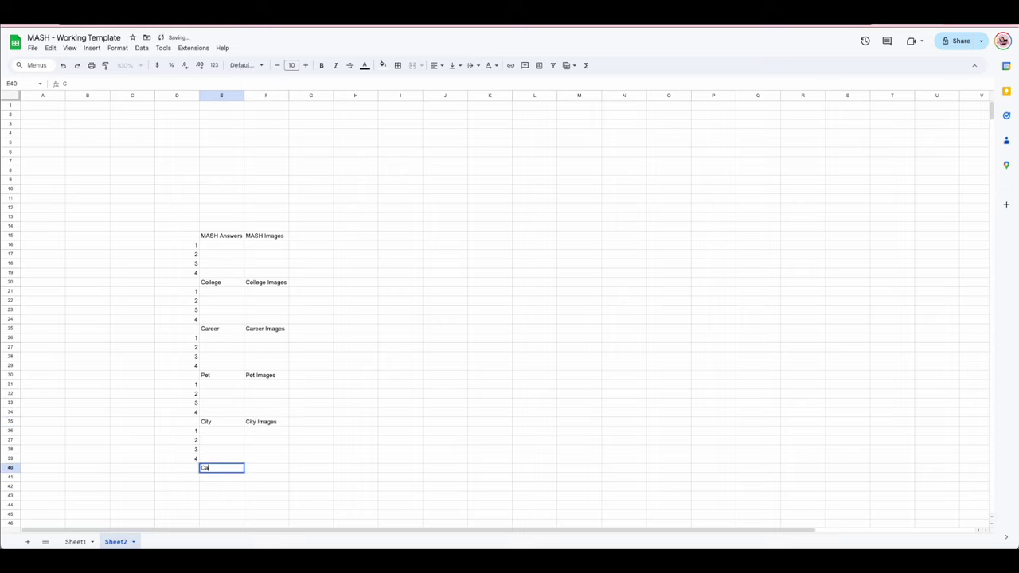
key("Tab")
type("Car Images")
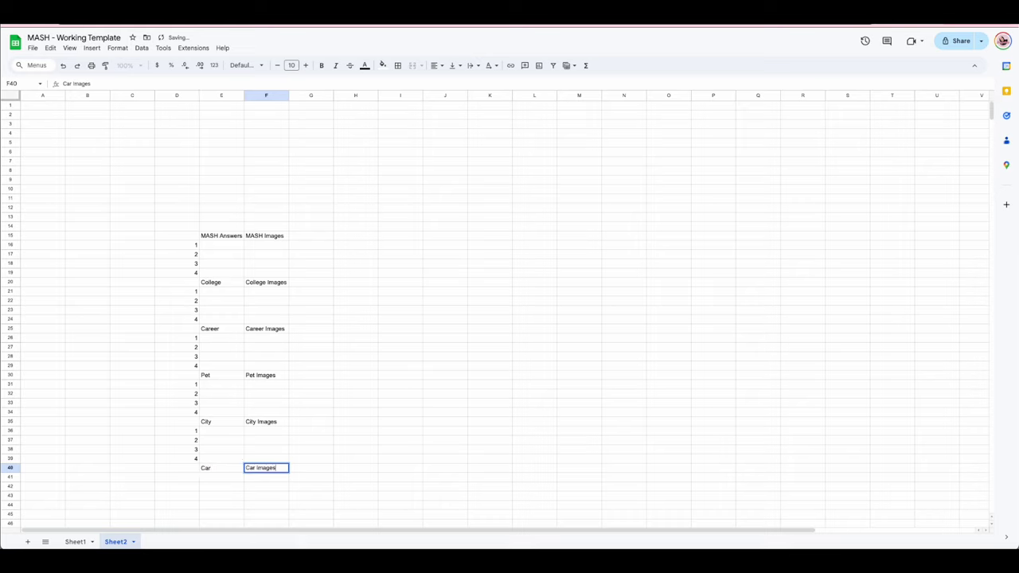
key("Return")
key("Left")
type("1")
key("Return")
type("2")
key("Return")
type("3")
key("Return")
type("4")
left_click(404, 244)
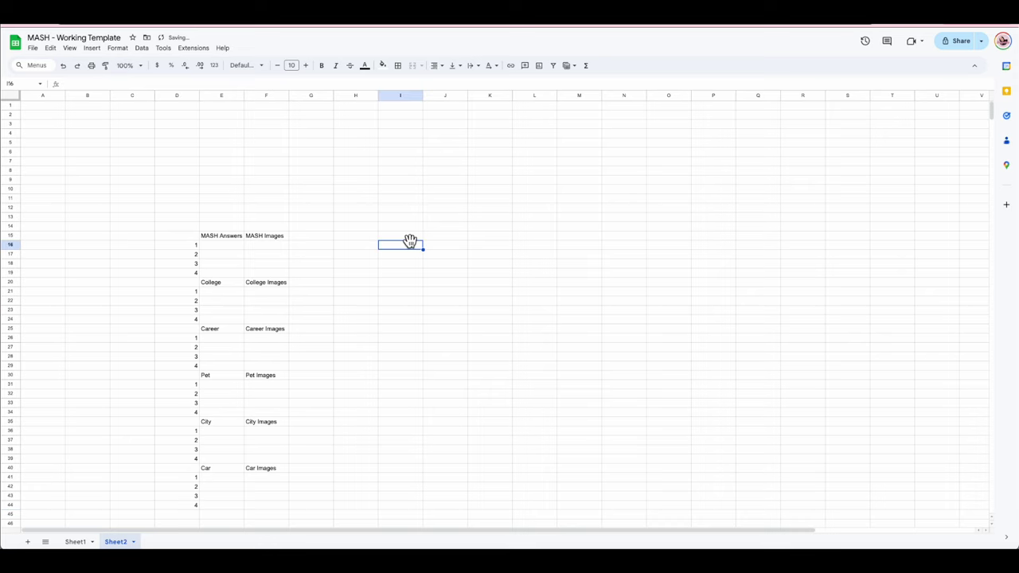
Step: On Sheet2, number the MASH and College answer slots 1 through 8, starting at E16
scroll(342, 249, "down", 1)
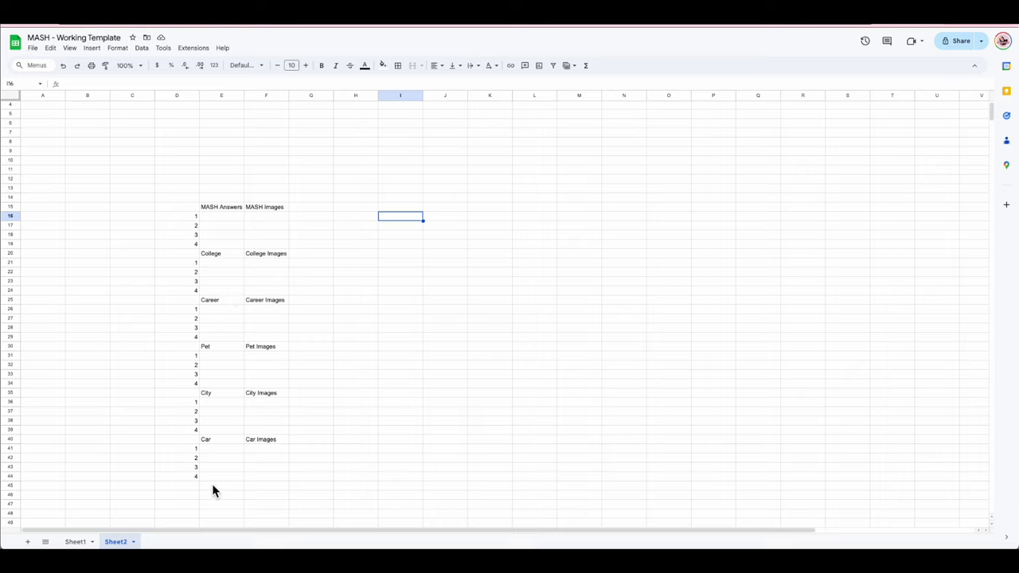
left_click(224, 220)
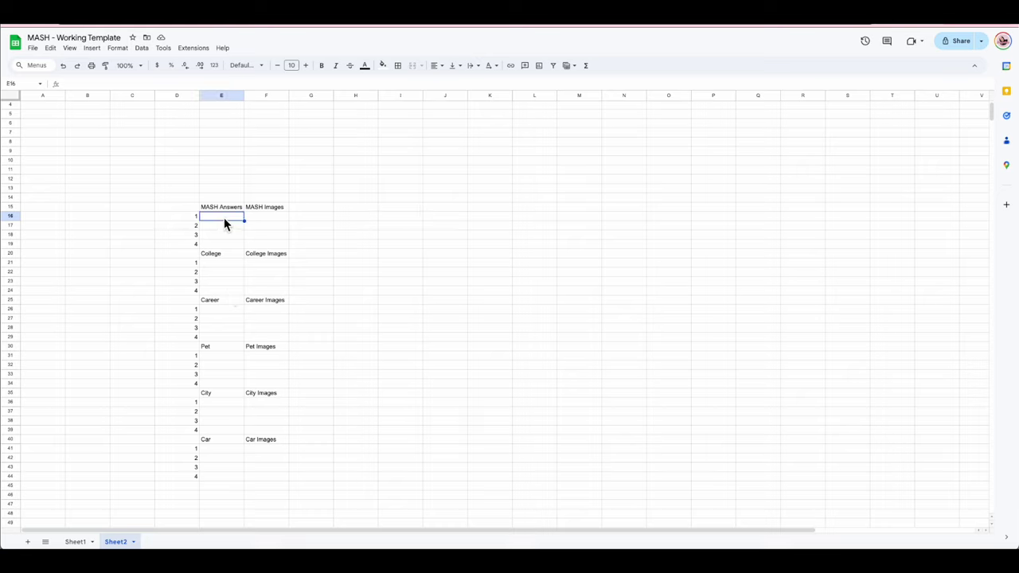
type("1")
key("Return")
type("2")
key("Return")
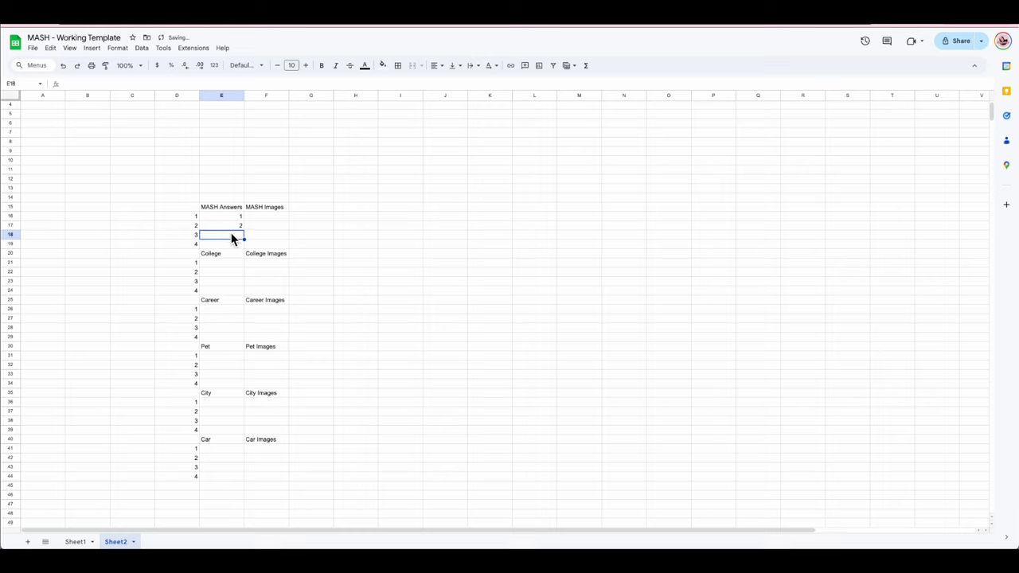
type("3")
key("Return")
type("4")
left_click(236, 264)
type("5")
key("Return")
type("6")
key("Return")
type("7")
Step: Number the Career and Pet answer slots 9 through 16 in column E
key("Return")
type("8")
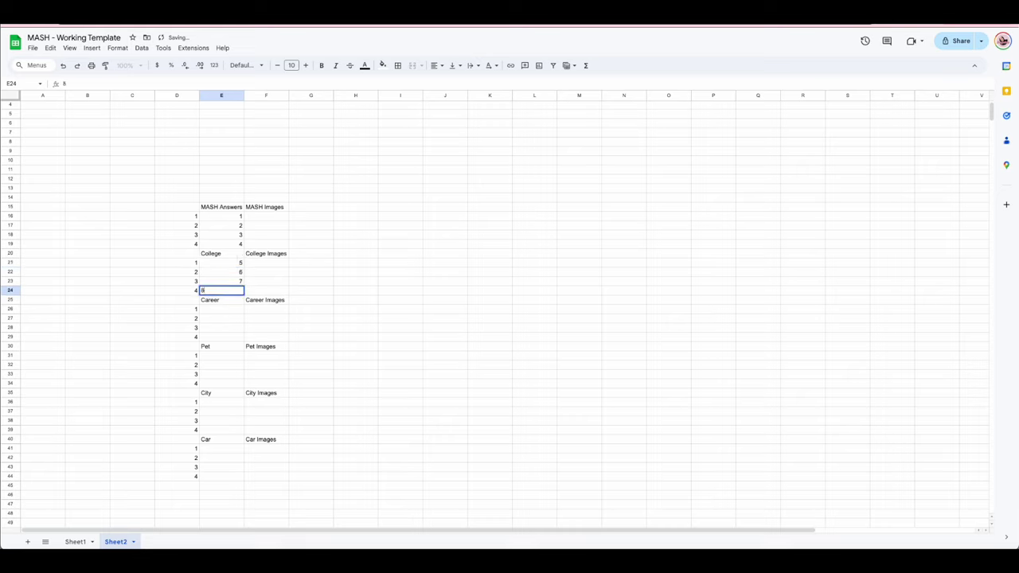
left_click(234, 308)
type("9")
key("Return")
type("10")
key("Return")
type("11")
key("Return")
type("12")
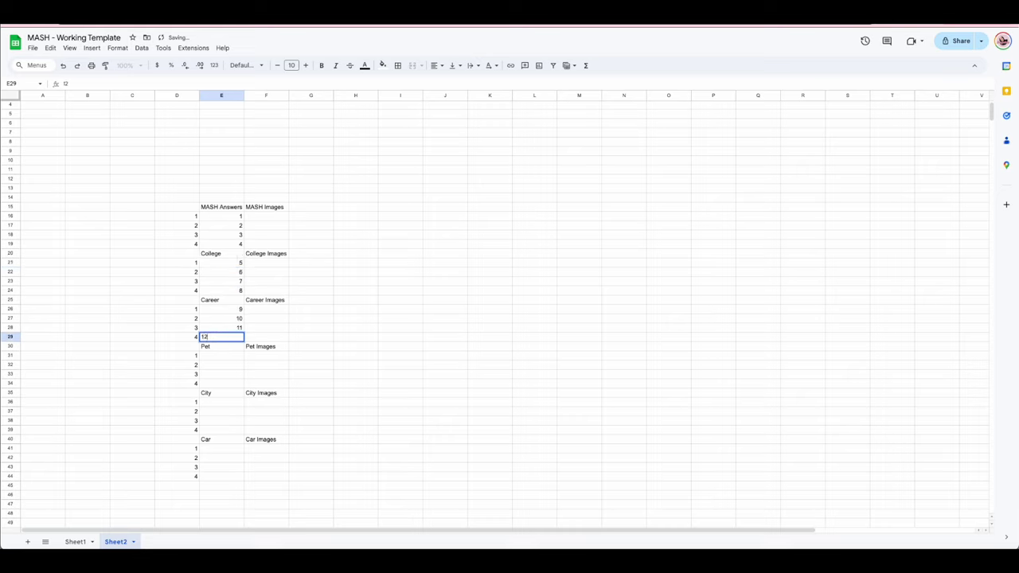
left_click(221, 356)
type("13")
key("Return")
type("14")
key("Return")
type("15")
Step: Number the City slots 17–20 from E36 and the Car slots 21–24
key("Return")
type("16")
left_click(216, 403)
type("17")
key("Return")
type("18")
key("Return")
type("19")
key("Return")
type("20")
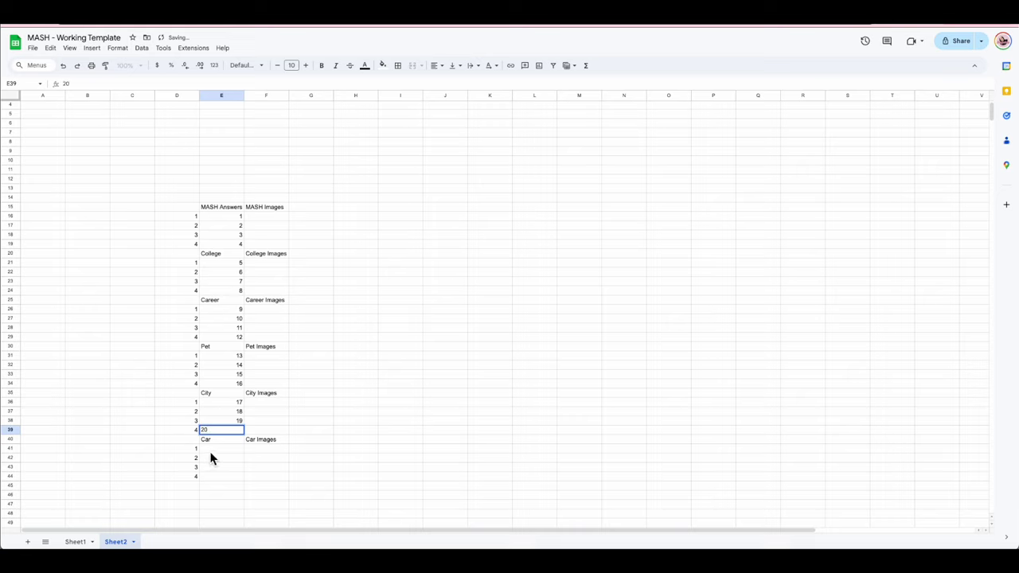
left_click(212, 450)
type("21")
key("Return")
type("22")
key("Return")
type("23")
key("Return")
type("24")
key("Return")
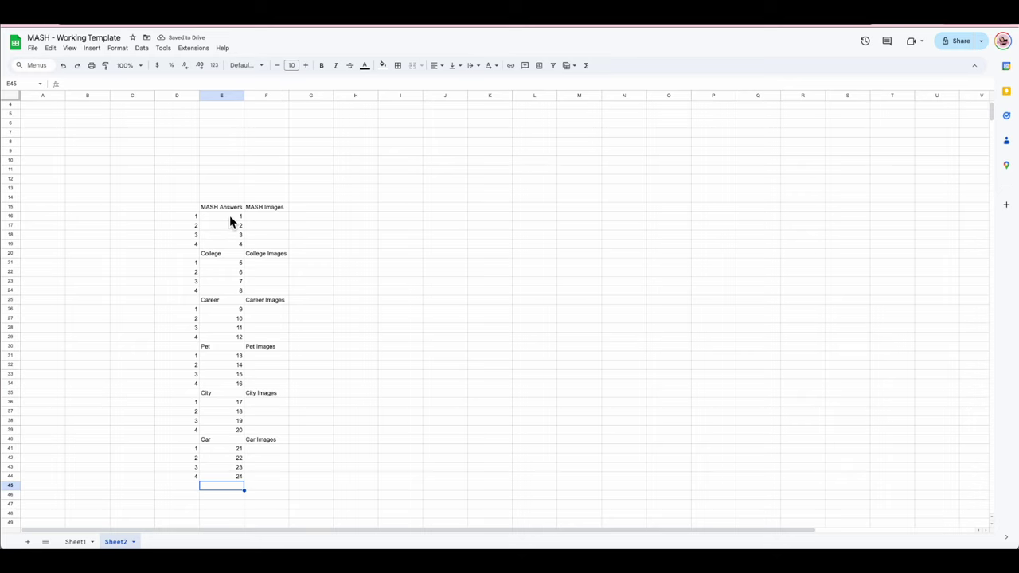
Step: On Sheet1, replace the MASH and College 'A' cells with 1–4 and 6–8
left_click(74, 541)
type("1")
key("Tab")
type("2")
key("Tab")
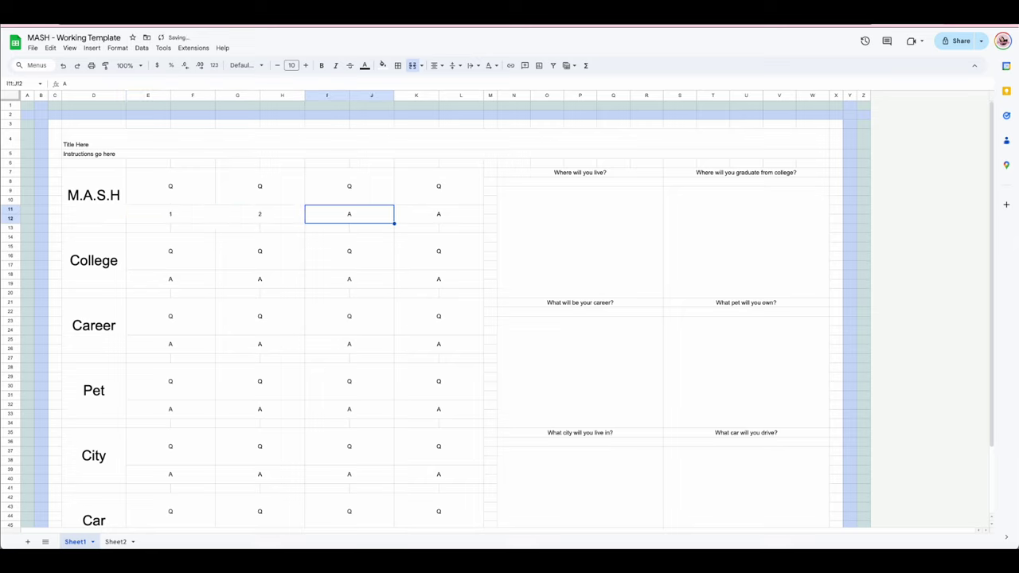
type("3")
key("Tab")
type("4")
left_click(211, 279)
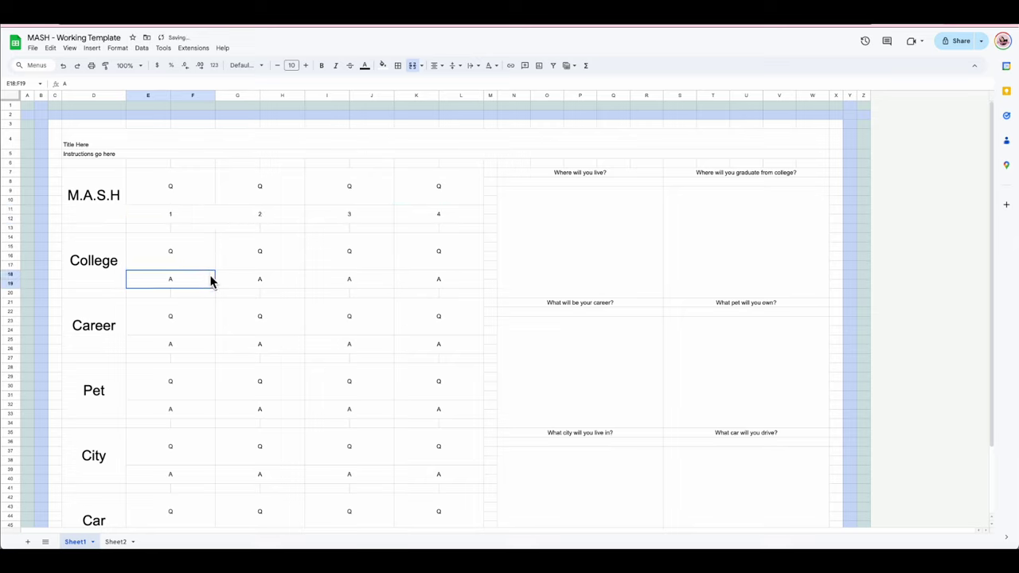
type("6")
key("Tab")
type("7")
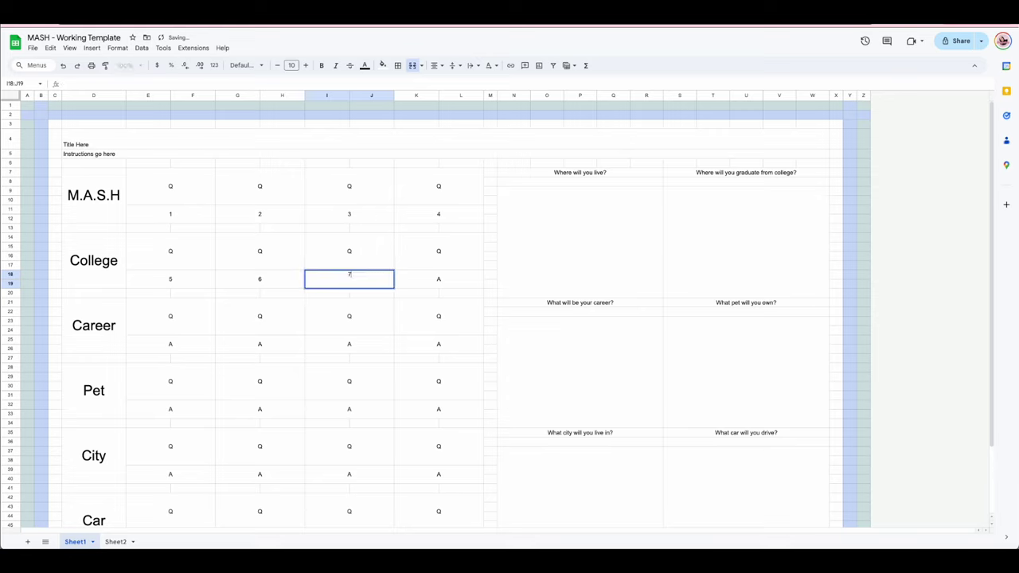
key("Tab")
type("8")
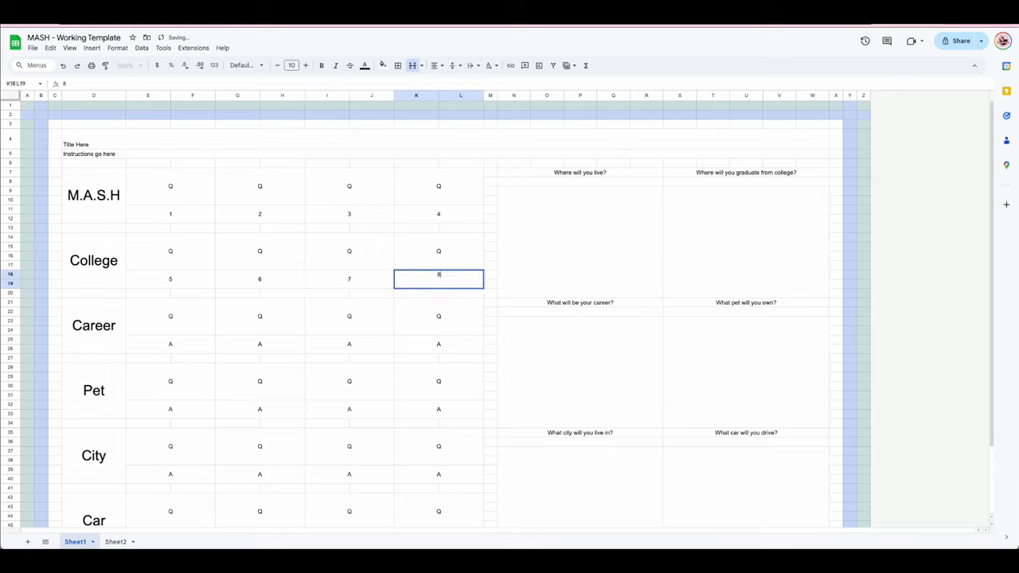
Step: Number the Career answer cells 9–12 and the Pet answer cells 13–16
left_click(174, 343)
type("9")
key("Tab")
type("10")
key("Tab")
type("11")
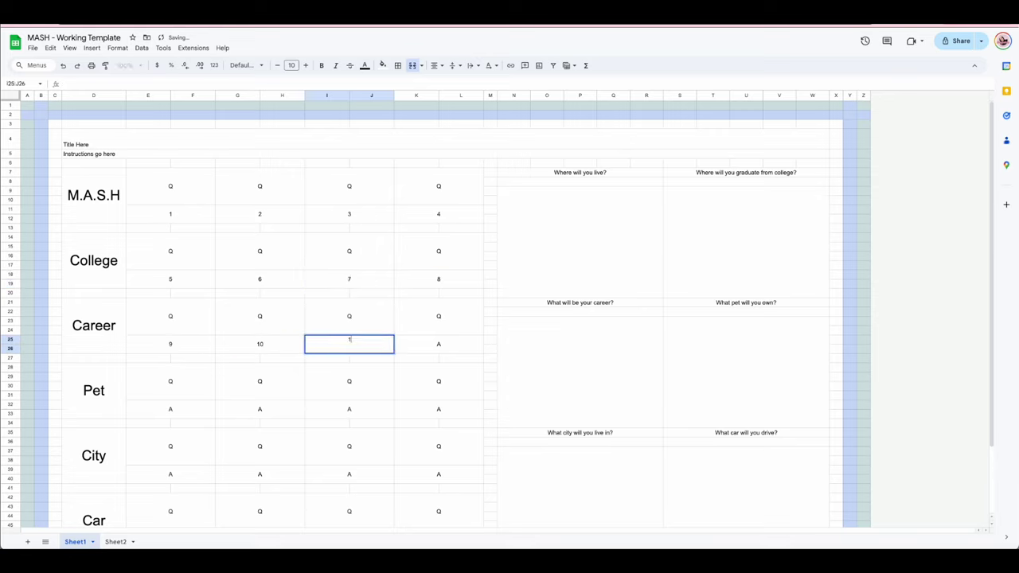
key("Tab")
type("12")
left_click(150, 413)
type("13")
key("Tab")
type("14")
key("Tab")
type("15")
key("Tab")
type("16")
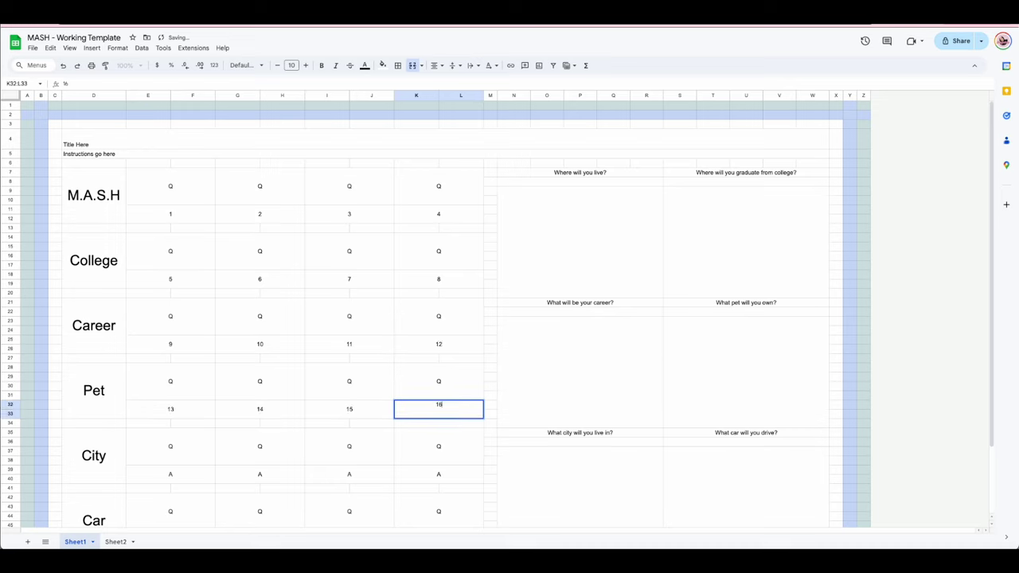
Step: Number the City answer cells 17–20 and the Car answer cells 21–24
left_click(150, 470)
type("17")
key("Tab")
type("18")
key("Tab")
type("19")
key("Tab")
type("20")
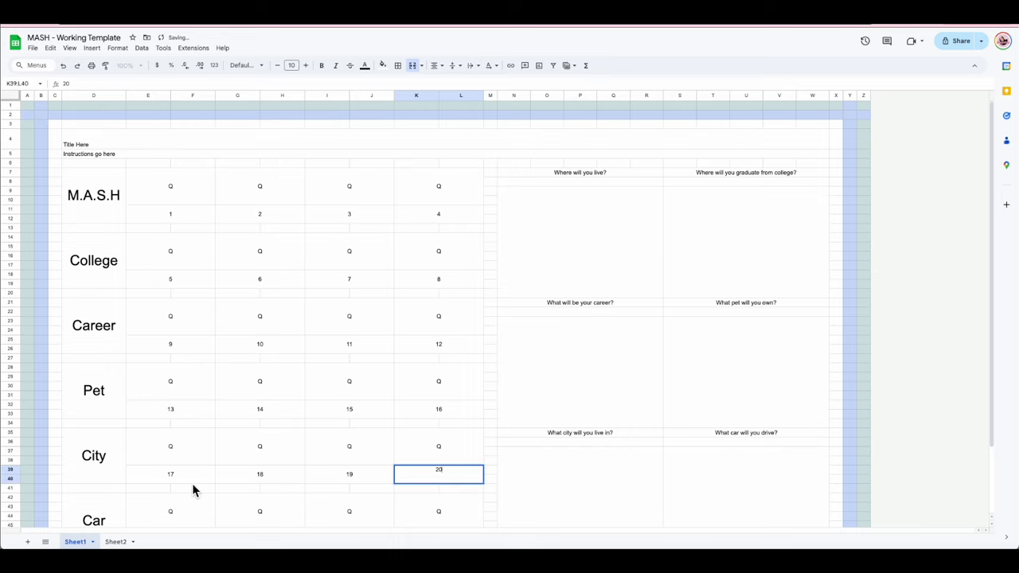
left_click(192, 488)
scroll(187, 497, "down", 2)
left_click(180, 492)
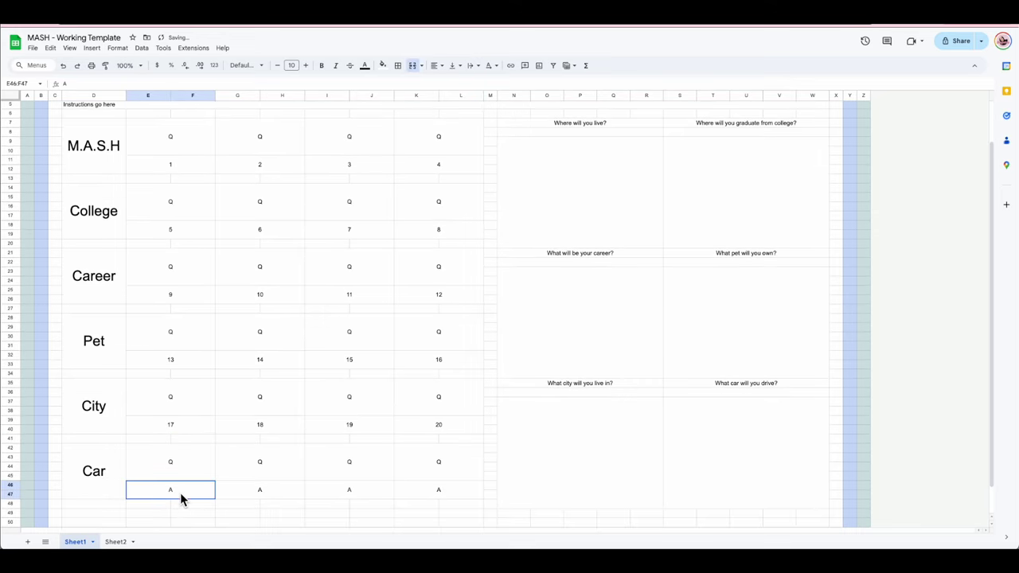
type("21")
key("Tab")
type("22")
key("Tab")
type("23")
key("Tab")
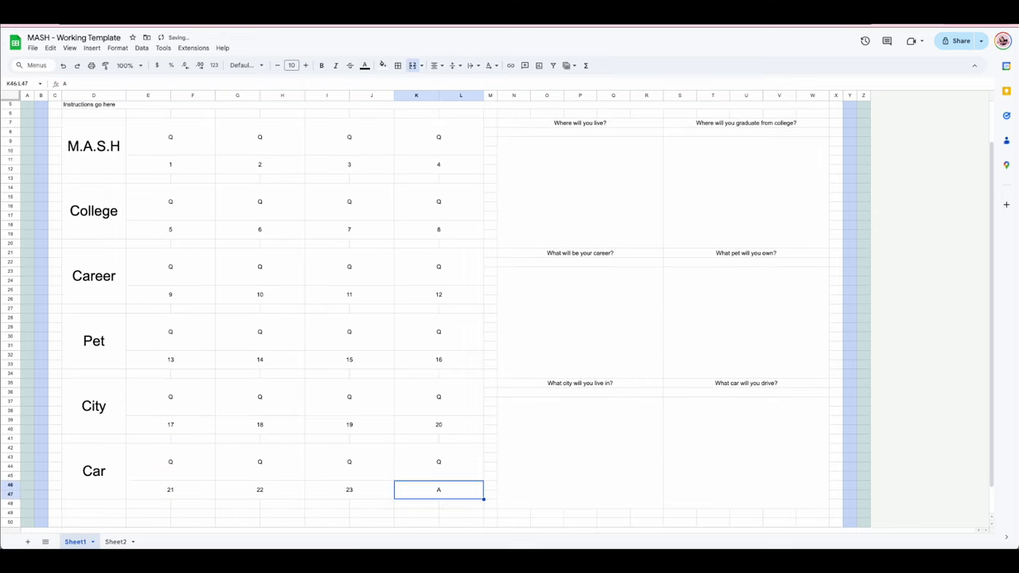
type("24")
left_click(235, 212)
Step: On Sheet2, label G15 'MASH image name' and the College Images row 'image name'
left_click(117, 541)
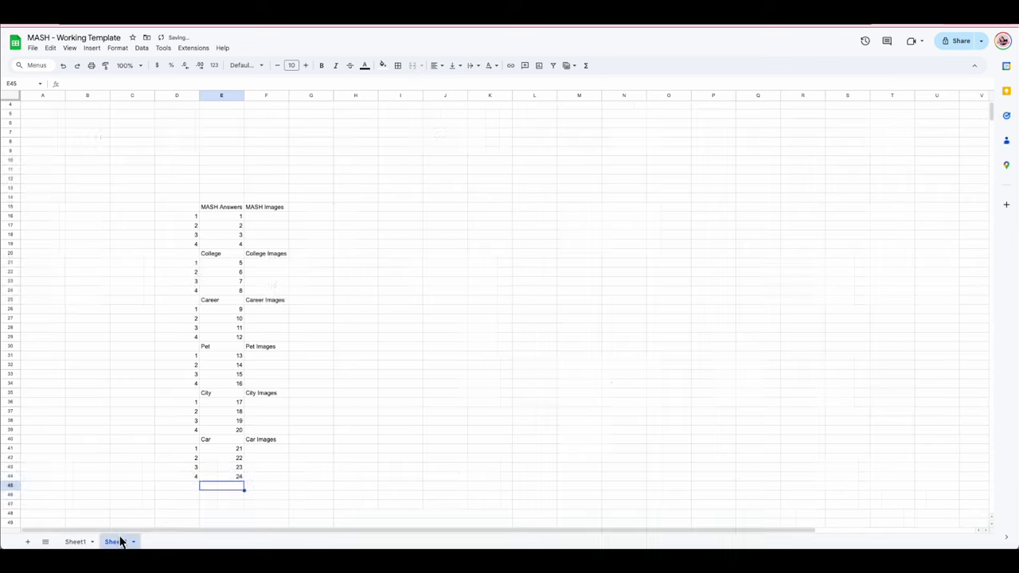
left_click(313, 207)
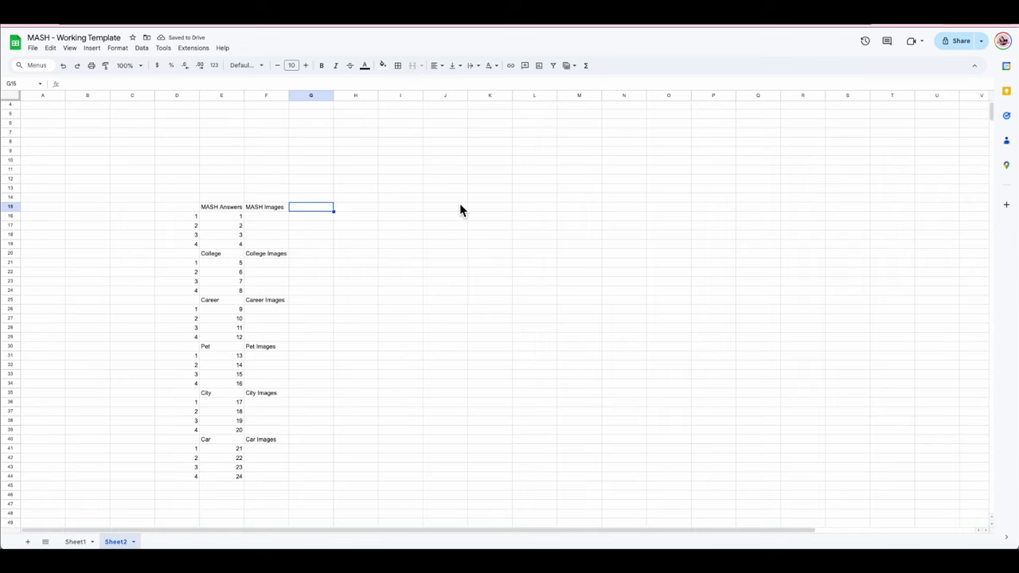
type("MASH image name")
left_click(334, 262)
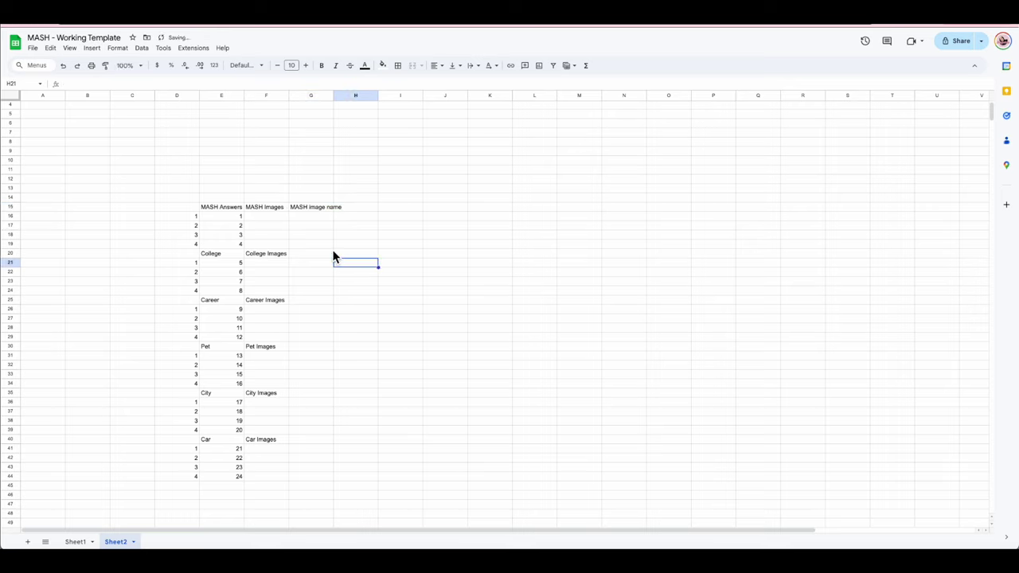
left_click(319, 251)
type("im")
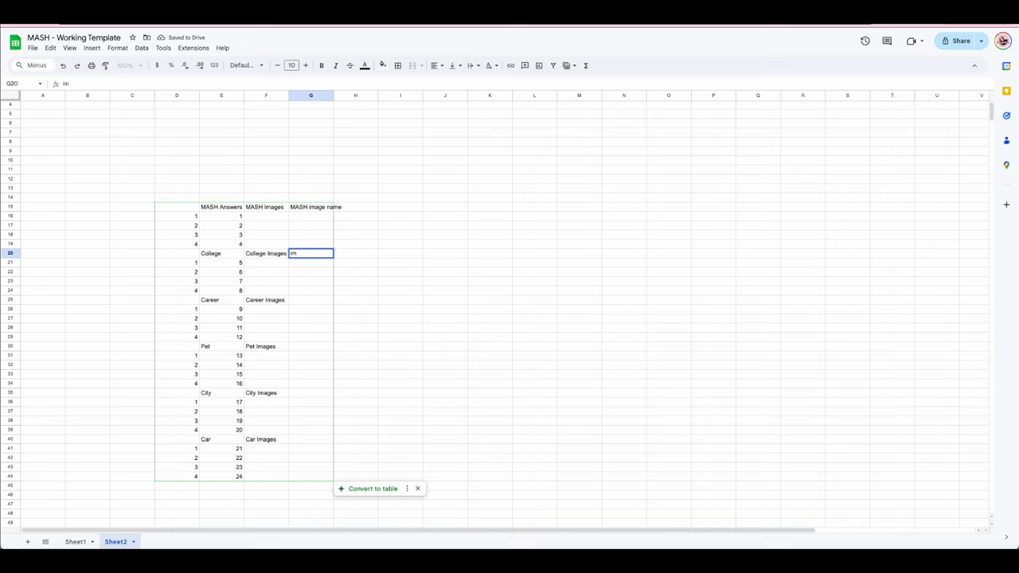
type("age name")
key("Return")
Step: Add 'image name' labels beside the Career and Pet Images headings in G25 and G30
key("Down")
key("Down")
key("Down")
key("Down")
type("image")
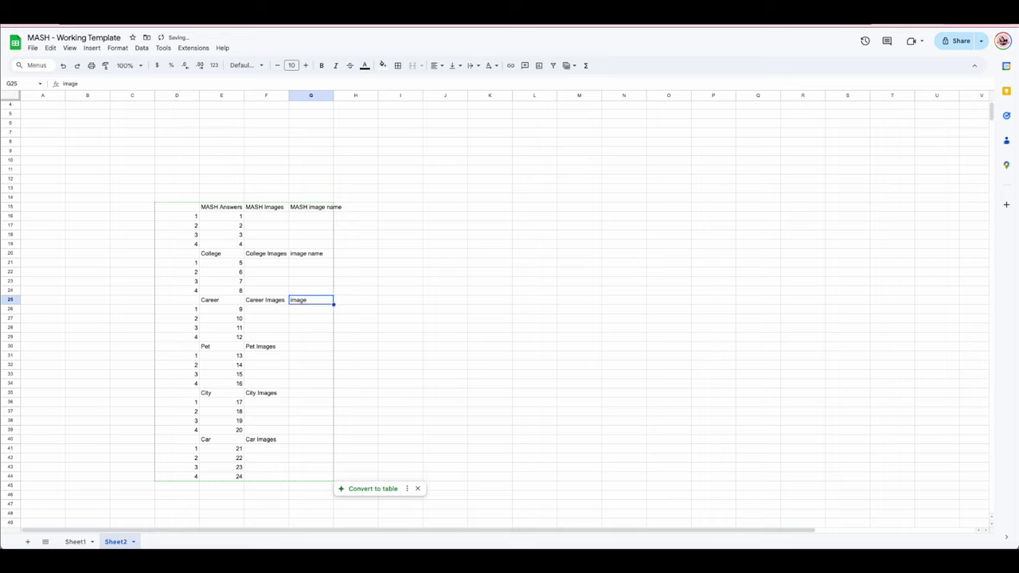
type(" name")
key("Return")
key("Down")
key("Down")
key("Down")
key("Down")
type("pe")
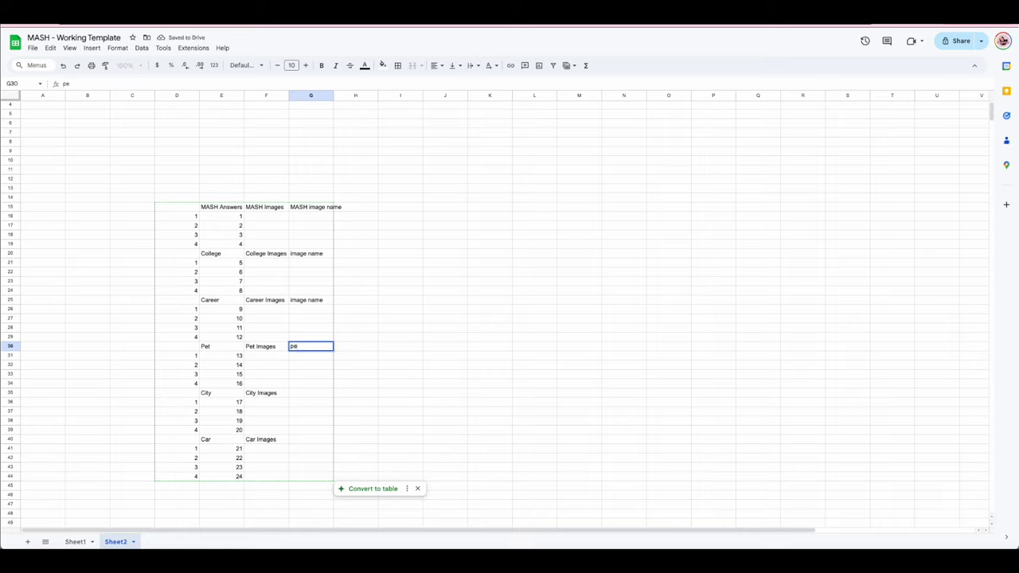
key("BackSpace")
key("BackSpace")
type("image name")
key("Return")
Step: Label the City and Car Images rows 'image name' in G35 and G40
key("Down")
key("Down")
key("Down")
key("Down")
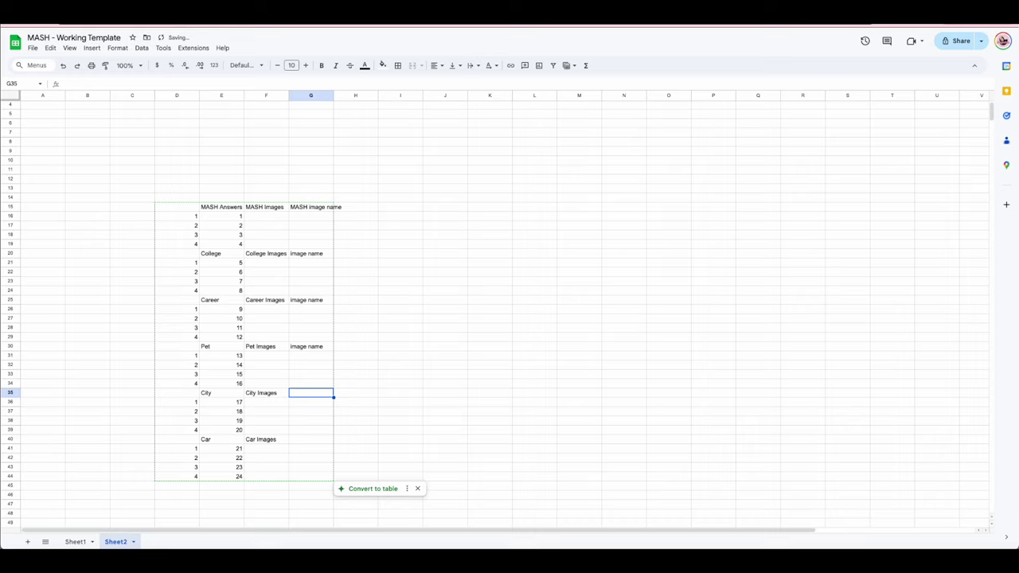
key("Down")
key("Left")
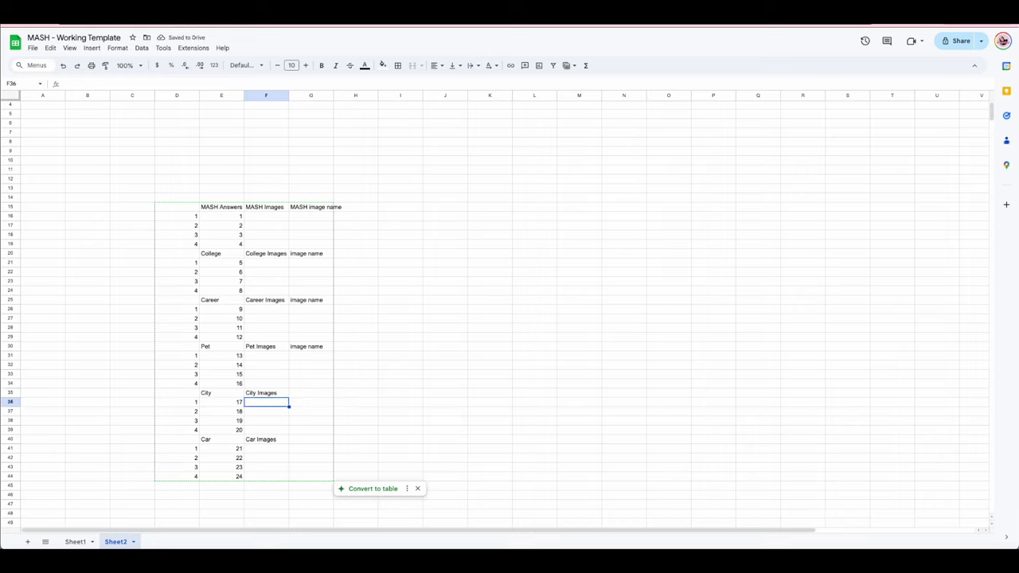
key("Right")
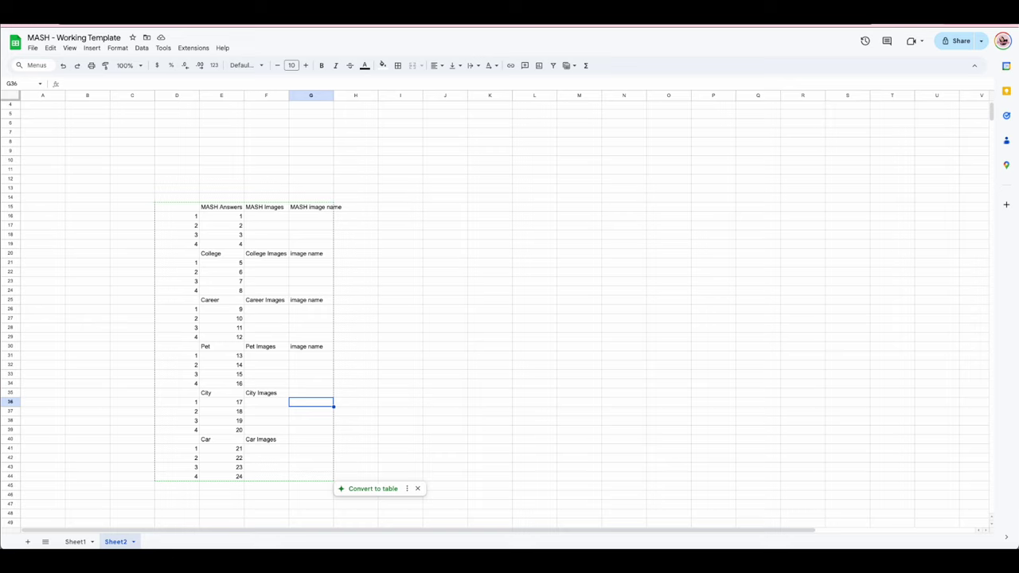
left_click(310, 393)
type("image name")
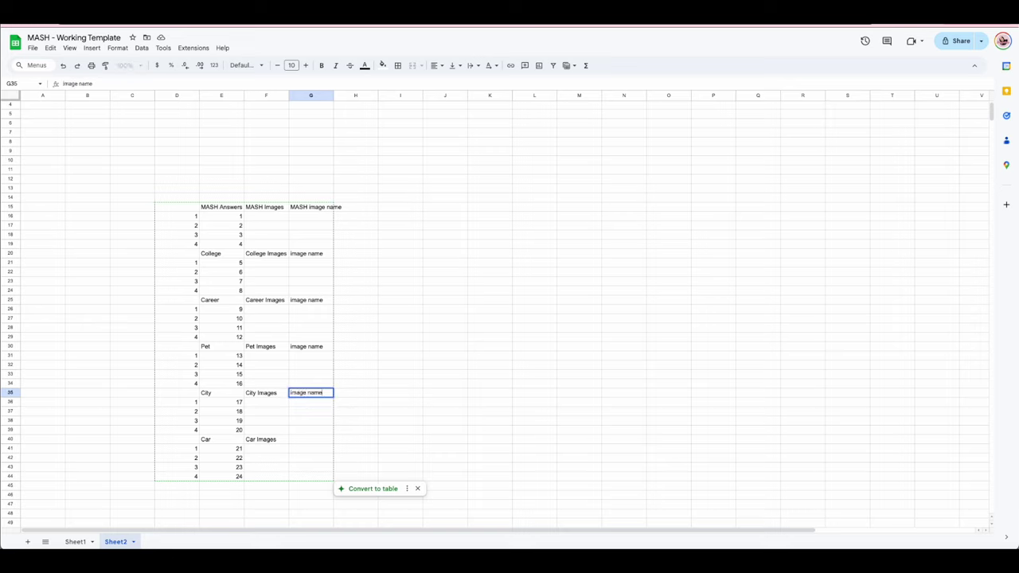
key("Return")
key("Down")
key("Down")
key("Down")
key("Down")
type("o,age")
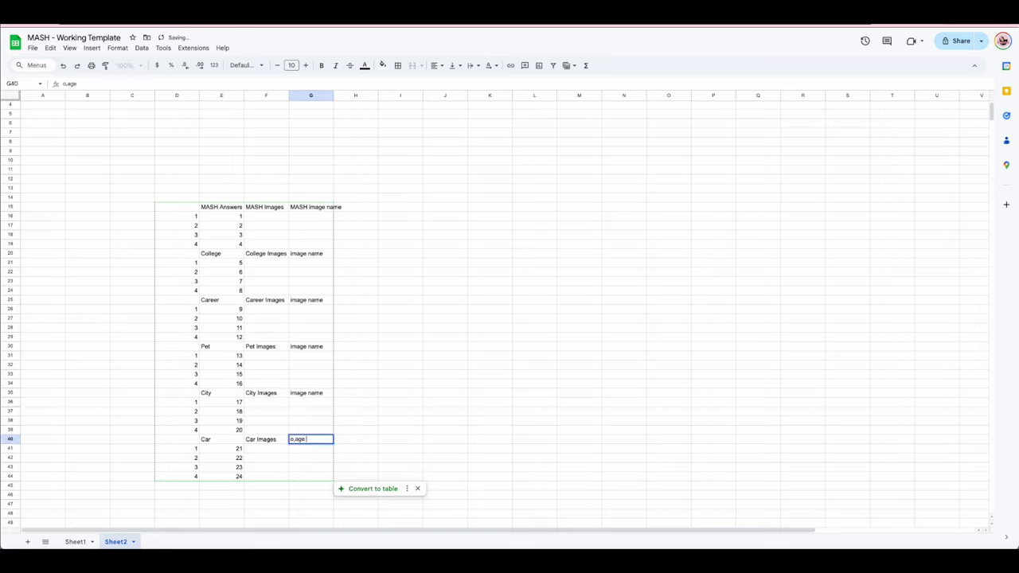
key("BackSpace")
key("BackSpace")
key("BackSpace")
type("image name")
left_click(504, 239)
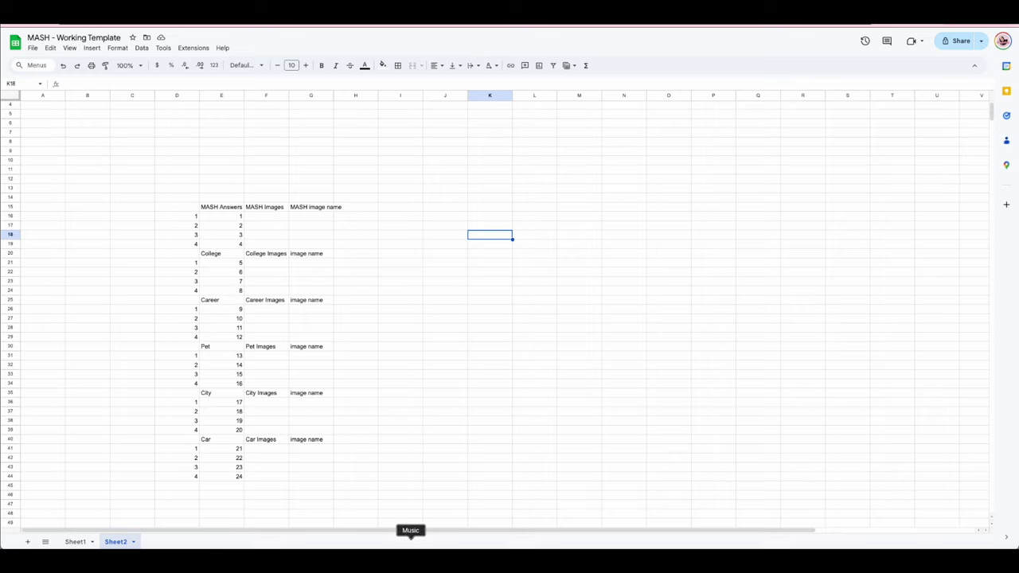
Step: Start a blank Microsoft Word document and paste the copied IF formula into it
left_click(458, 546)
left_click(151, 263)
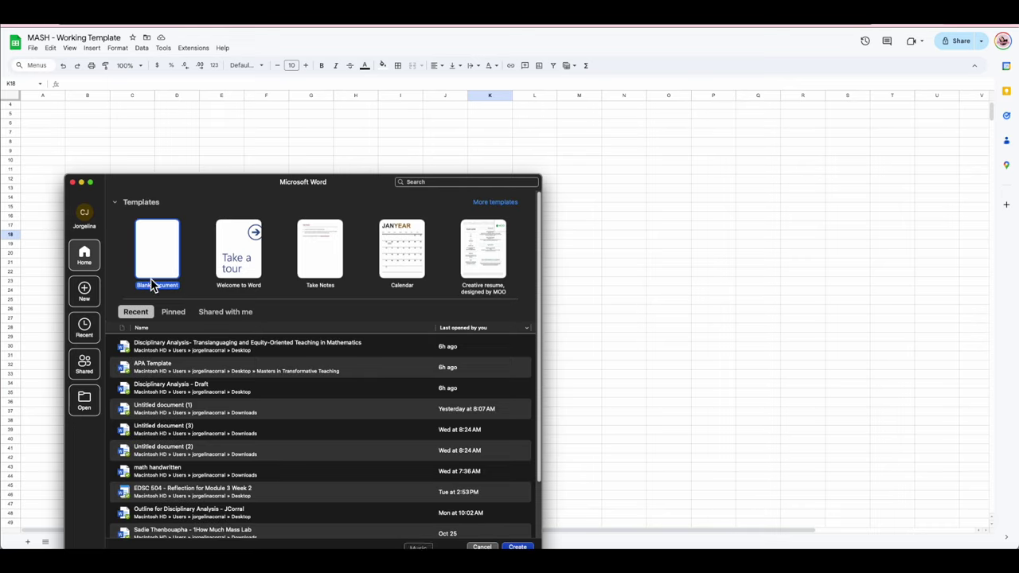
double_click(163, 250)
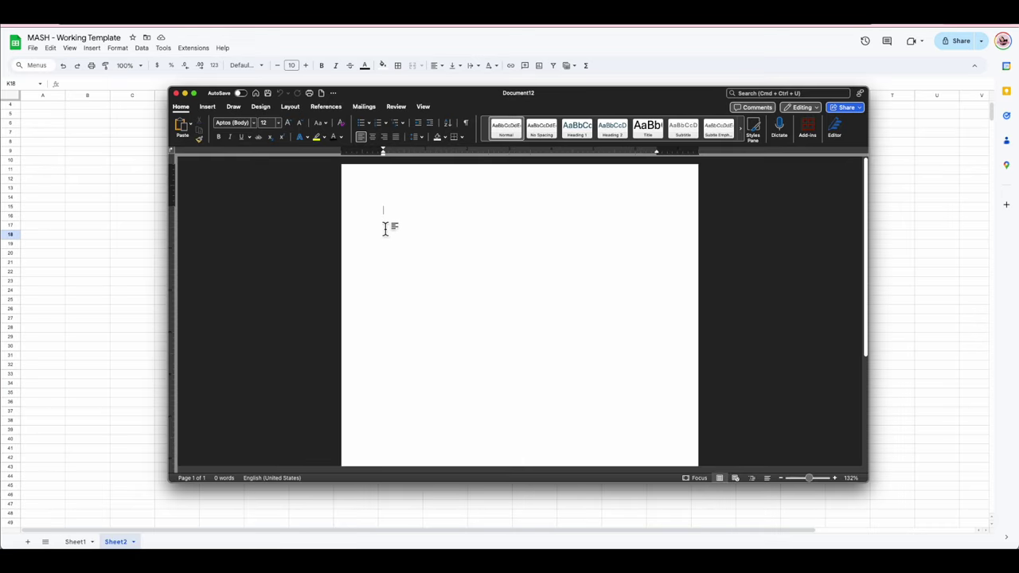
type("=IF(COUNTA(P8, Q8, R8, S8) > 1, \"Please answer just one question in this section\", IF(P8=INDIRECT(\"Sheet2!Q215\"), Sheet2!S196, IF(Q8=INDIRECT(\"Sheet2!Q216\"), Sheet2!S197, IF(R8=INDIRECT(\"Sheet2!Q217\"), Sheet2!S198, IF(S8=INDIRECT(\"Sheet2!Q218\"), Sheet2!S199, \"\")))))")
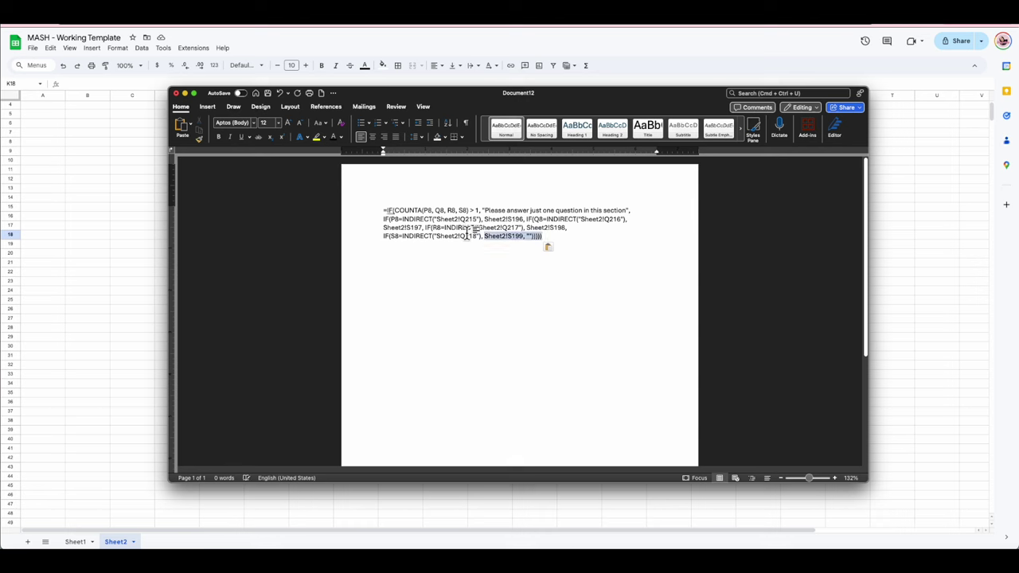
Step: Enlarge the pasted formula text to 36 point, then select its IF(COUNTA opening
left_click_drag(542, 237, 354, 209)
left_click(289, 122)
left_click(288, 123)
left_click(288, 123)
left_click(288, 122)
left_click(289, 122)
left_click(288, 123)
left_click(288, 122)
left_click(288, 122)
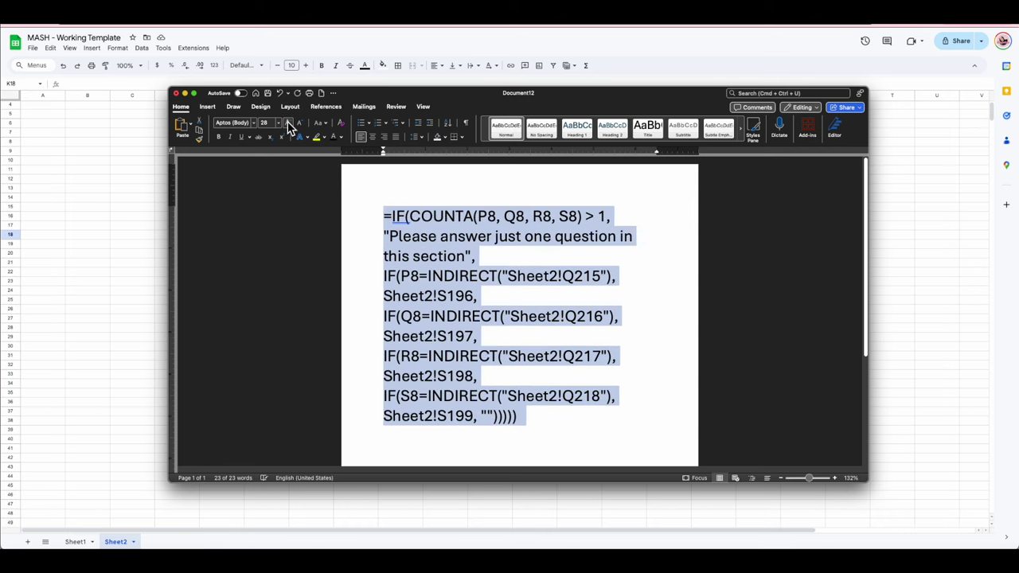
left_click(288, 123)
left_click(574, 239)
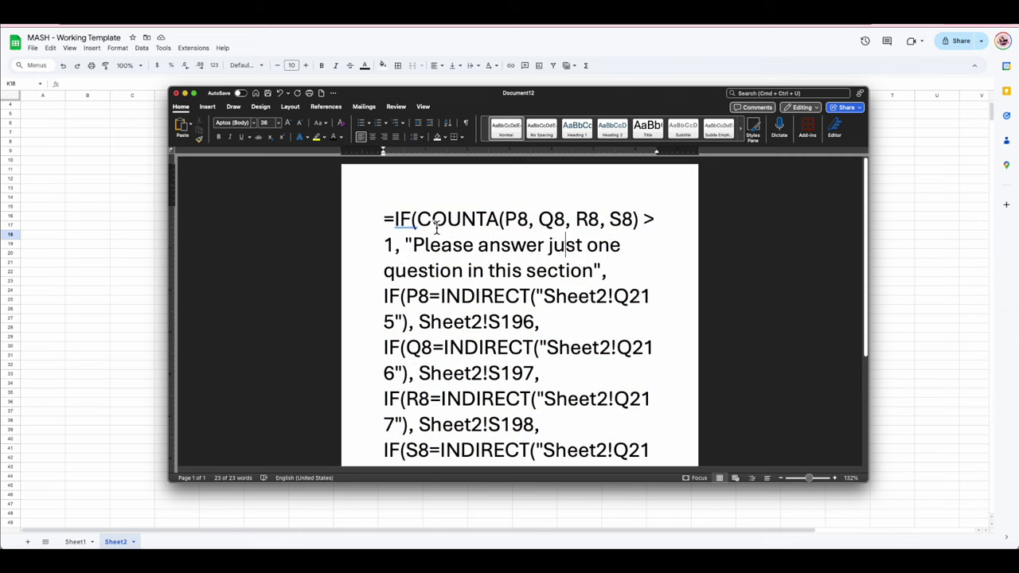
left_click_drag(394, 219, 402, 248)
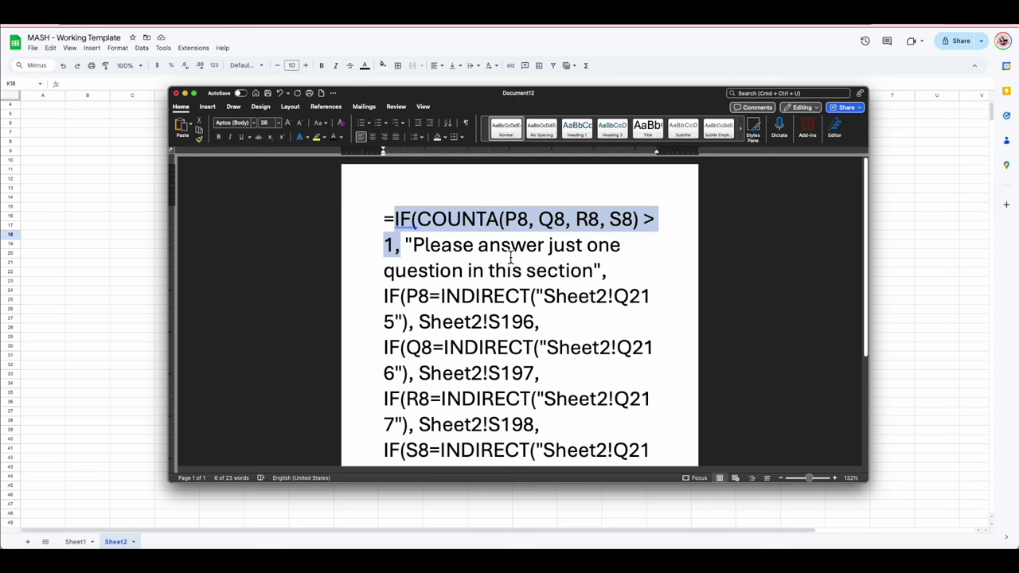
Step: Review the Word formula's IF conditions and its Sheet2 references such as Q215 and Q216
left_click(510, 257)
left_click_drag(395, 218, 594, 272)
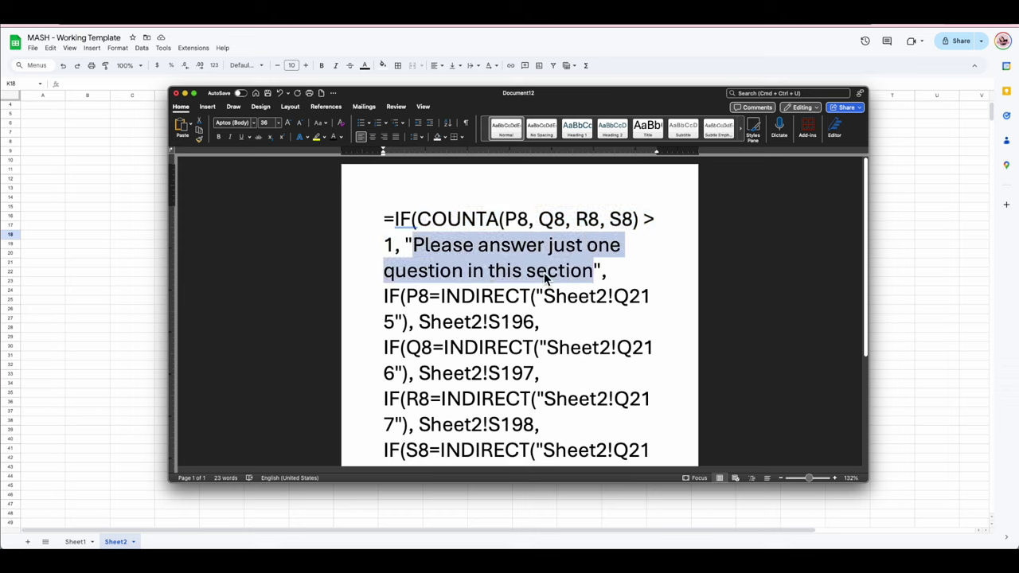
left_click(637, 262)
scroll(460, 293, "down", 1)
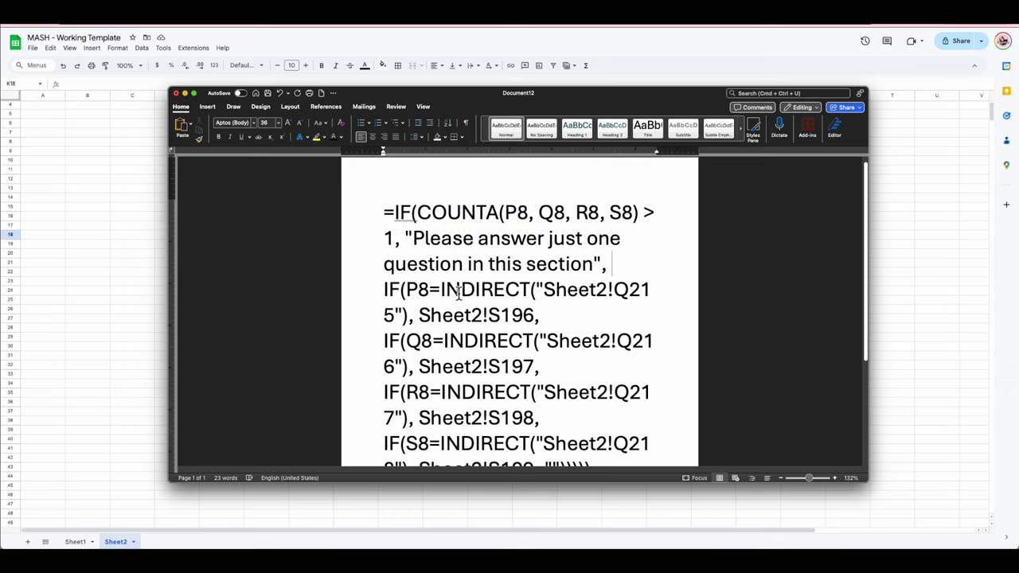
left_click(407, 291)
left_click_drag(383, 289, 423, 292)
left_click(417, 291)
left_click_drag(543, 291, 536, 317)
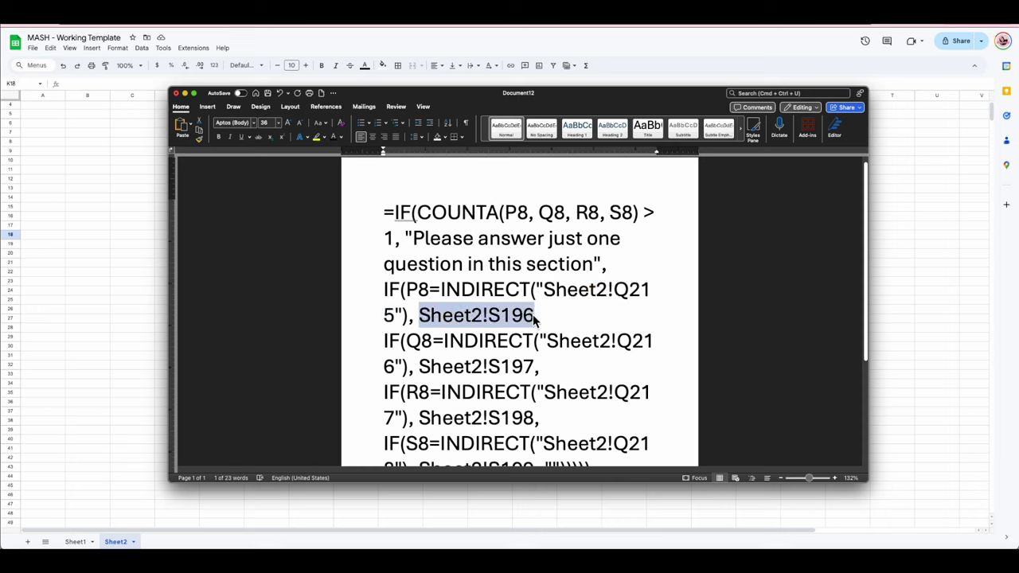
left_click(398, 344)
left_click_drag(406, 342, 432, 343)
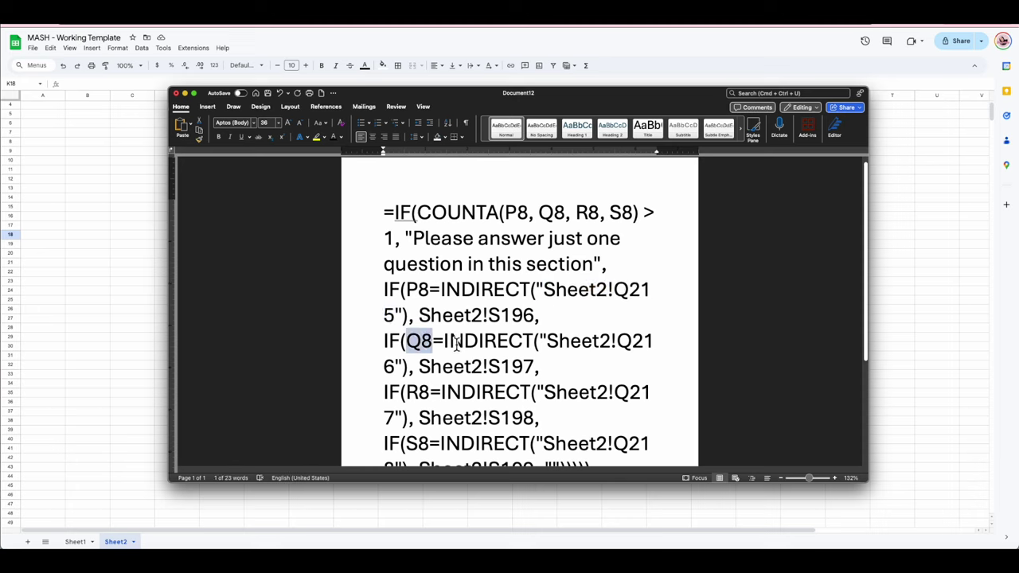
left_click_drag(568, 344, 647, 344)
Step: Select the entire nested IF formula in the Word document for copying
left_click_drag(419, 366, 535, 366)
scroll(505, 326, "down", 1)
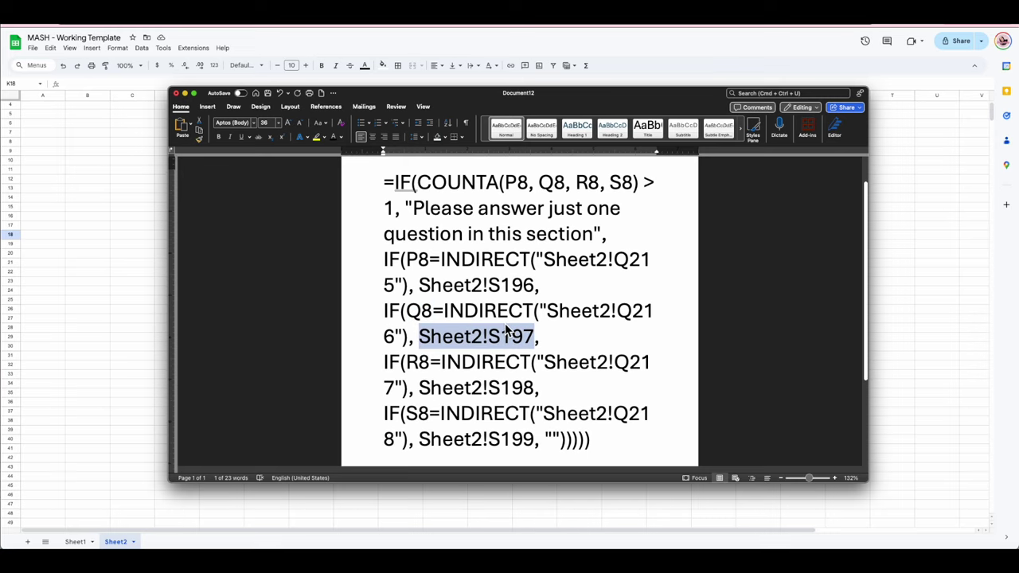
scroll(519, 339, "down", 2)
left_click(603, 377)
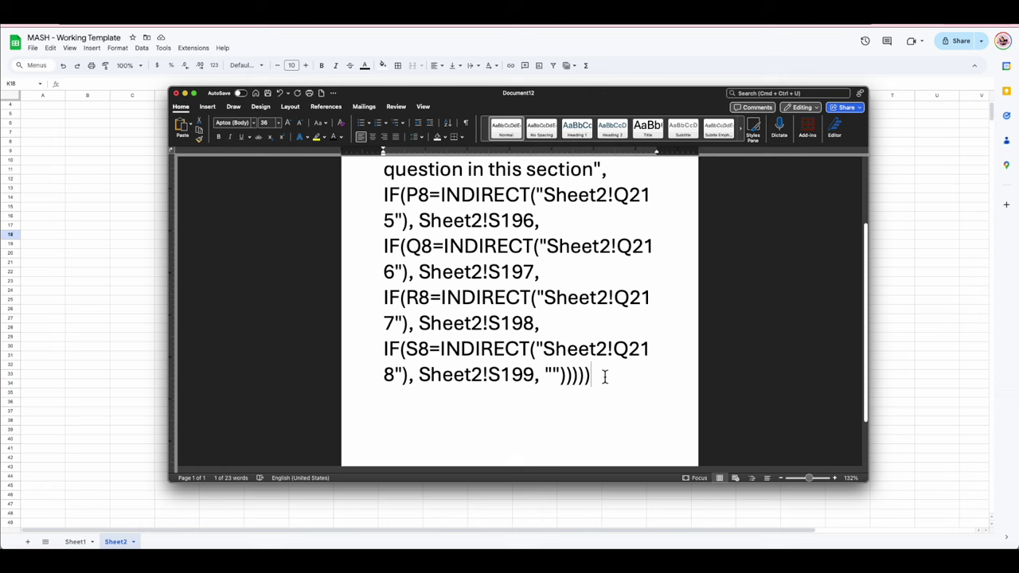
left_click_drag(605, 378, 369, 225)
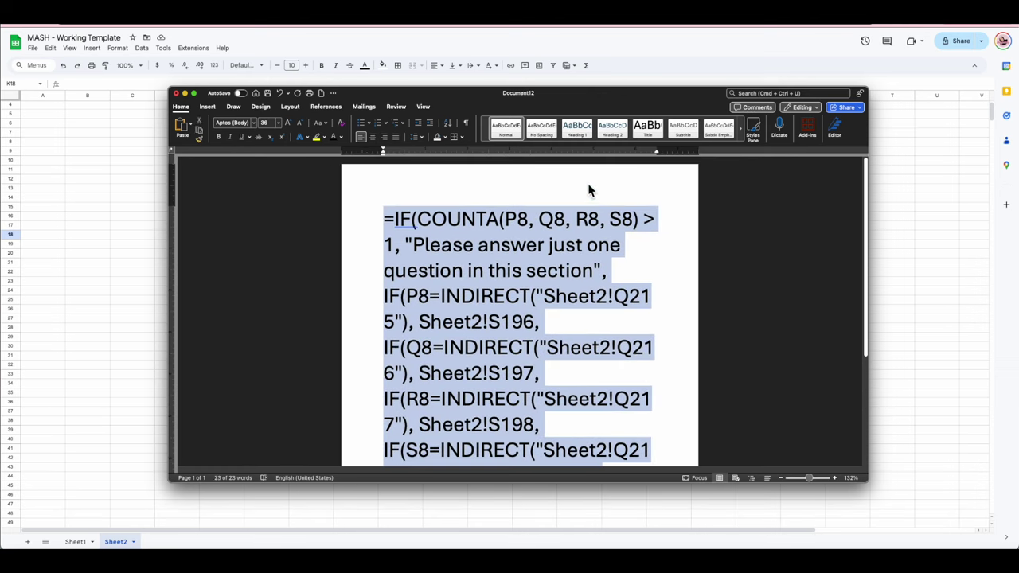
left_click(589, 186)
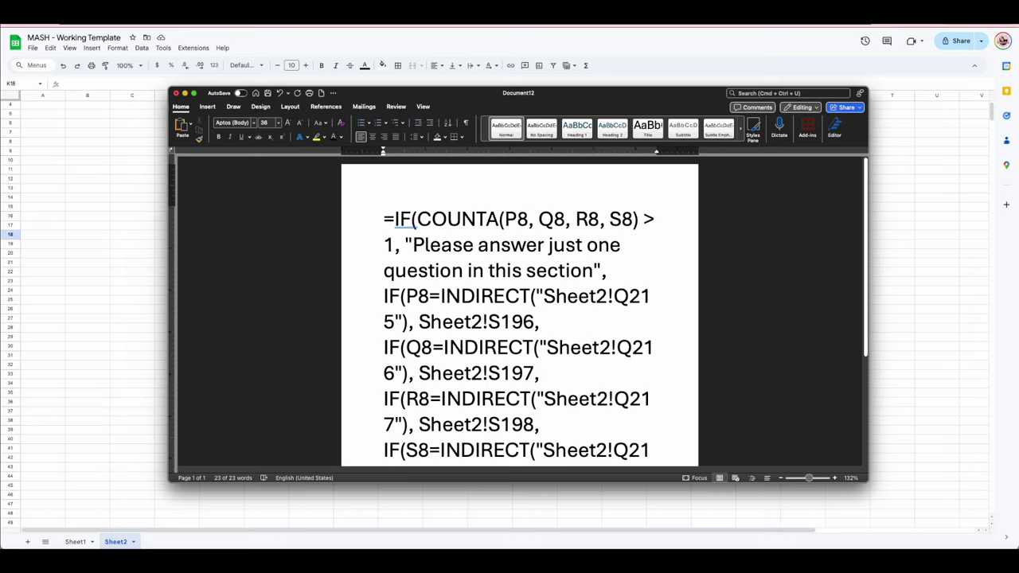
Step: Save the document to the Desktop as 'Word doc of formulas for MASH' and minimise Word
left_click(24, 16)
left_click(613, 291)
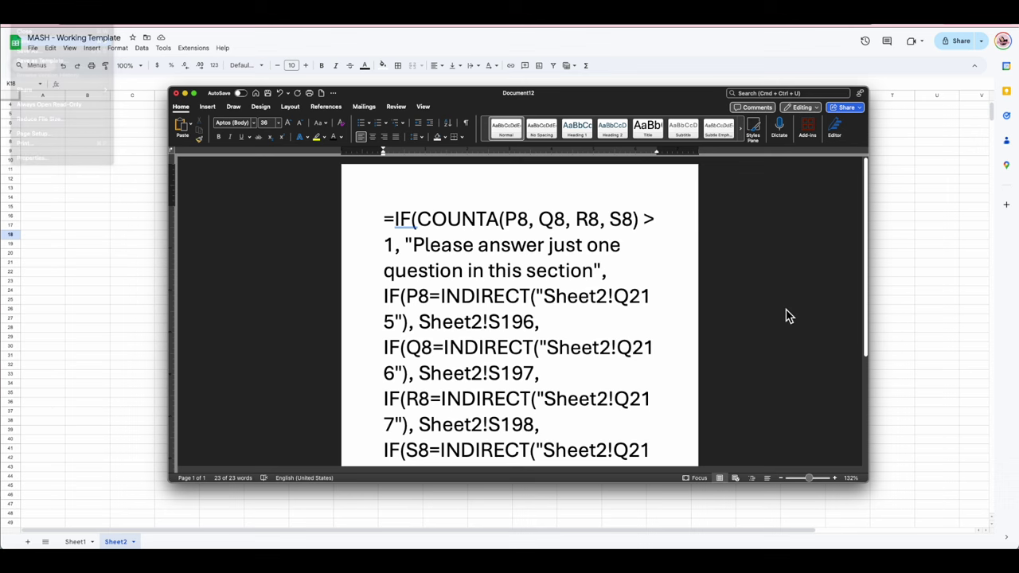
type("Word doc of formulas for MASH.doc")
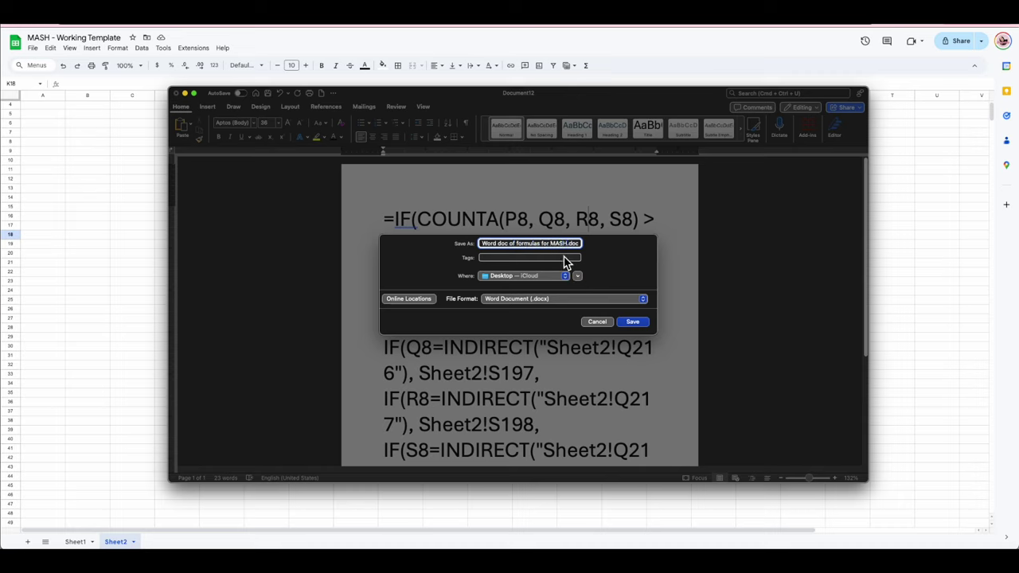
left_click(627, 326)
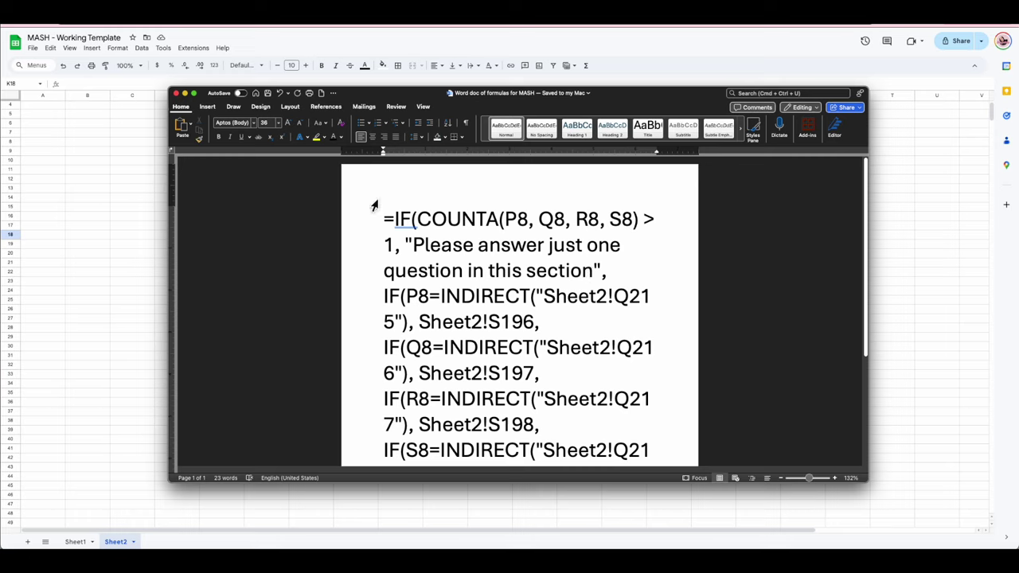
left_click(656, 335)
left_click(185, 93)
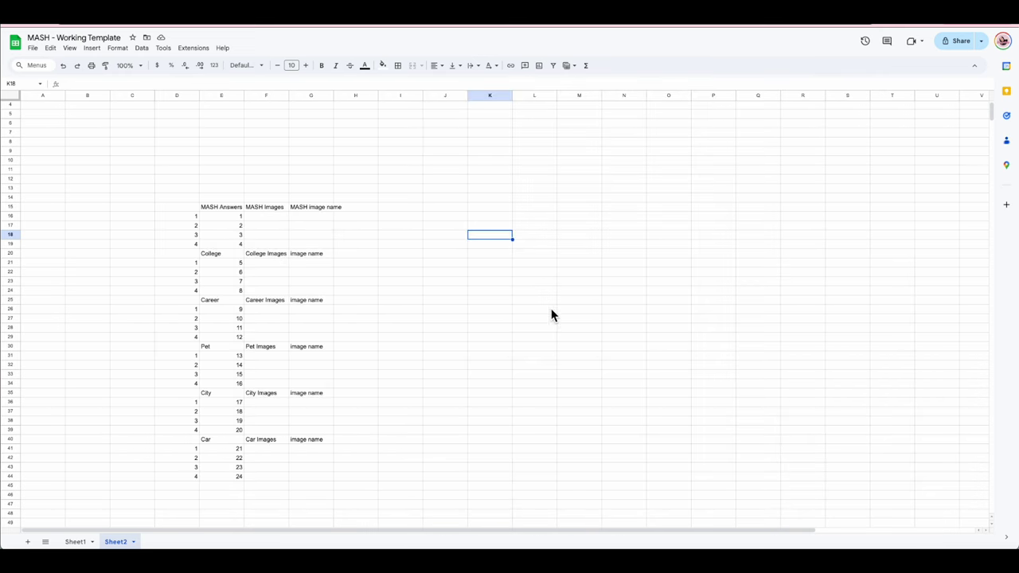
Step: Paste the copied nested IF/COUNTA/INDIRECT formula into Sheet1's merged cell N8:R8
left_click(75, 542)
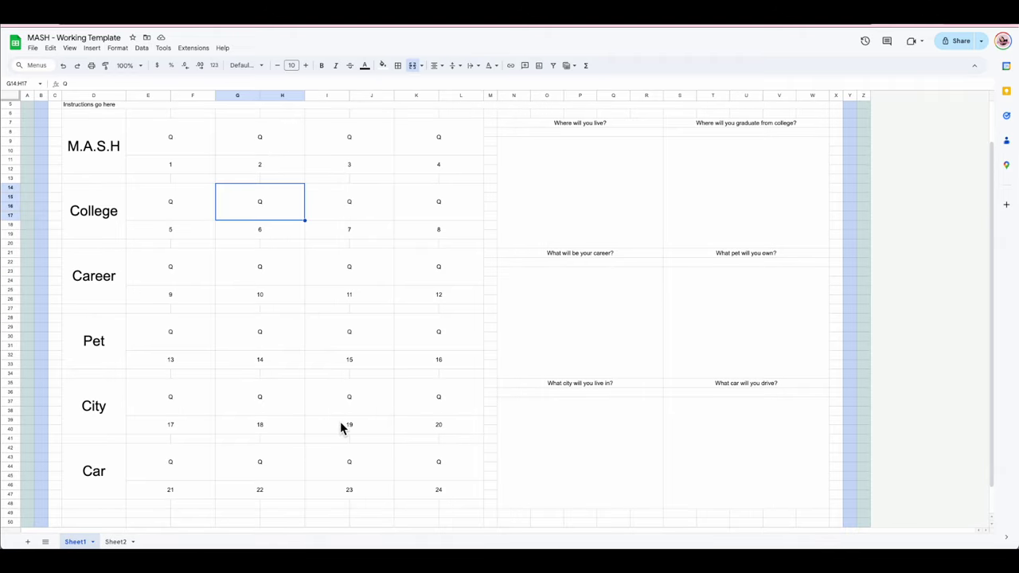
left_click(576, 191)
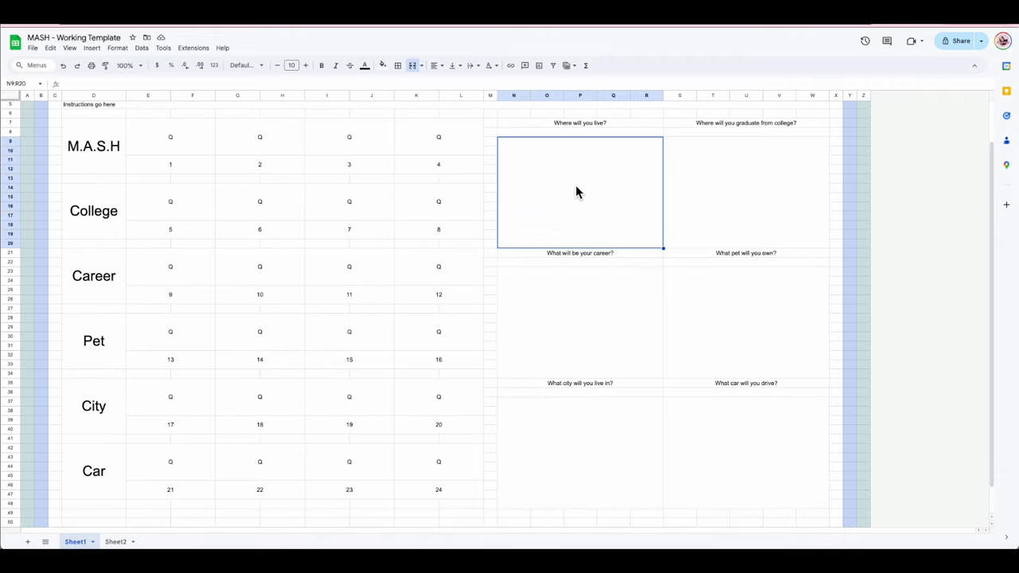
double_click(562, 132)
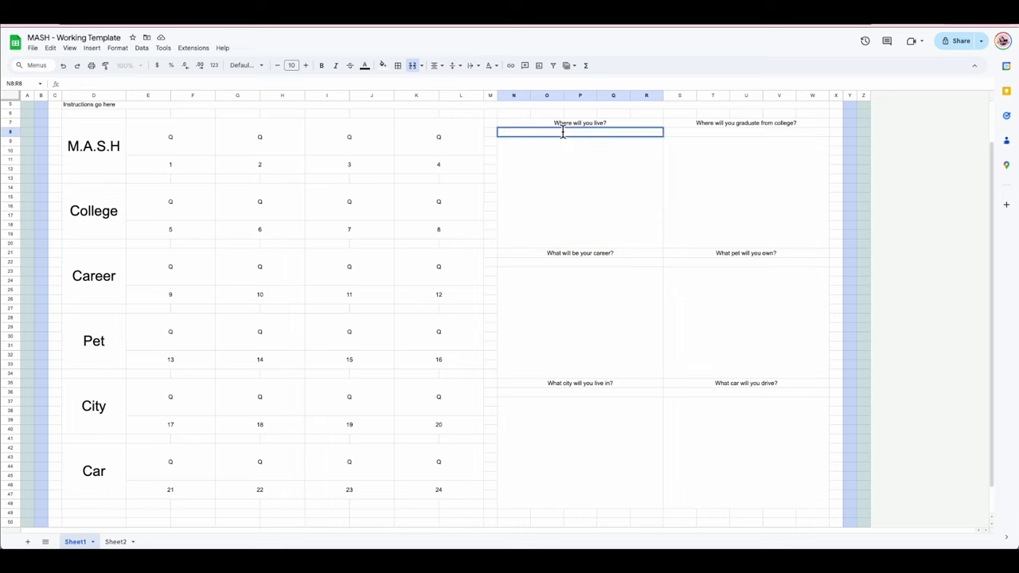
type("=IF(COUNTA(P8, Q8, R8, S8) > 1, \"Please answer just one question in this section\", IF(P8=INDIRECT(\"Sheet2!G215\"), Sheet2!S196, IF(Q8=INDIRECT(\"Sheet2!G216\"), Sheet2!S197, IF(R8=INDIRECT(\"Sheet2!G217\"), Sheet2!S198, IF(S8=INDIRECT(\"Sheet2!G218\"), Sheet2!S199, \"\")))))")
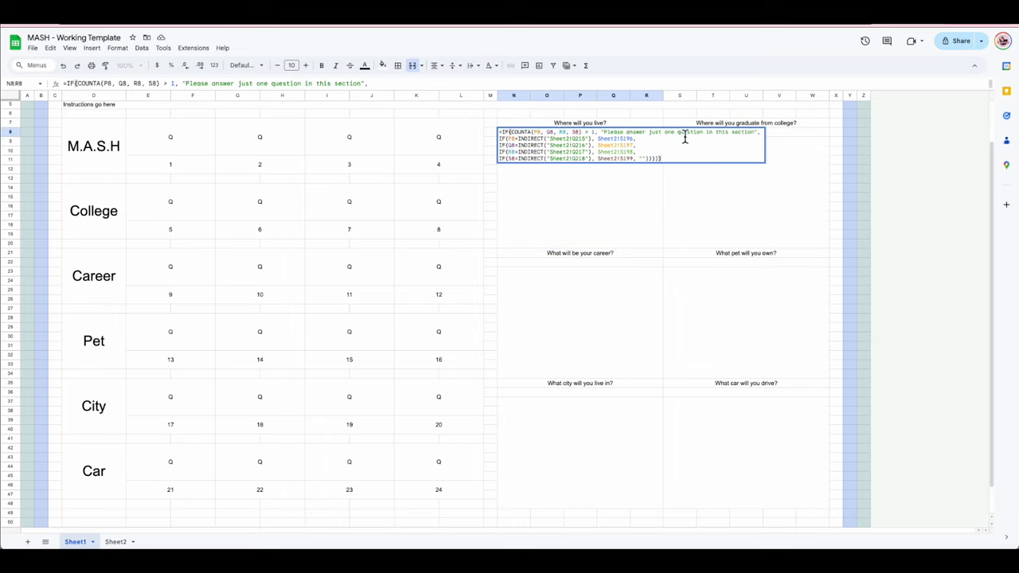
left_click(540, 132)
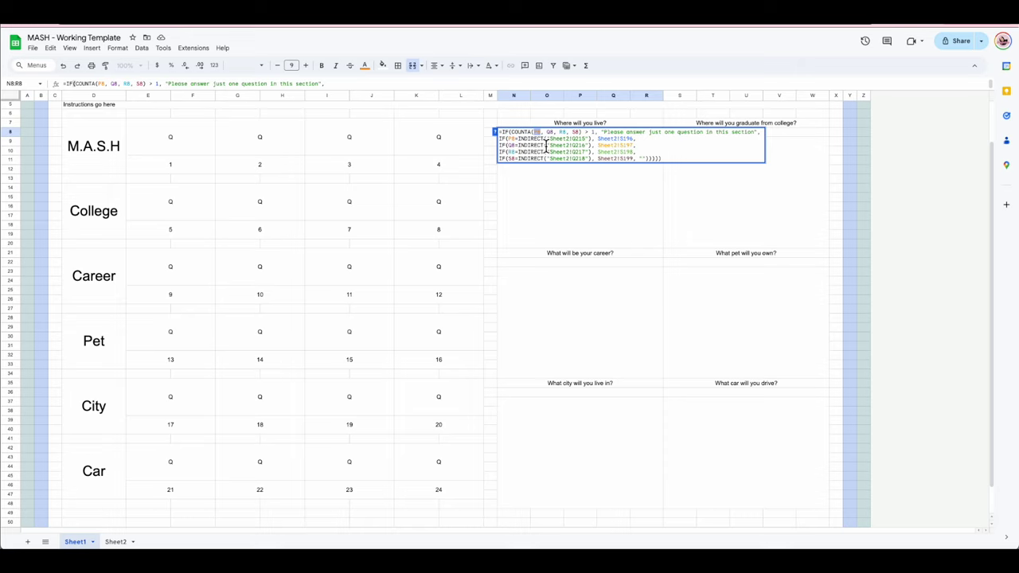
Step: Replace the COUNTA references P8, Q8, R8, S8 with E11, G11, I11, K11
key("BackSpace")
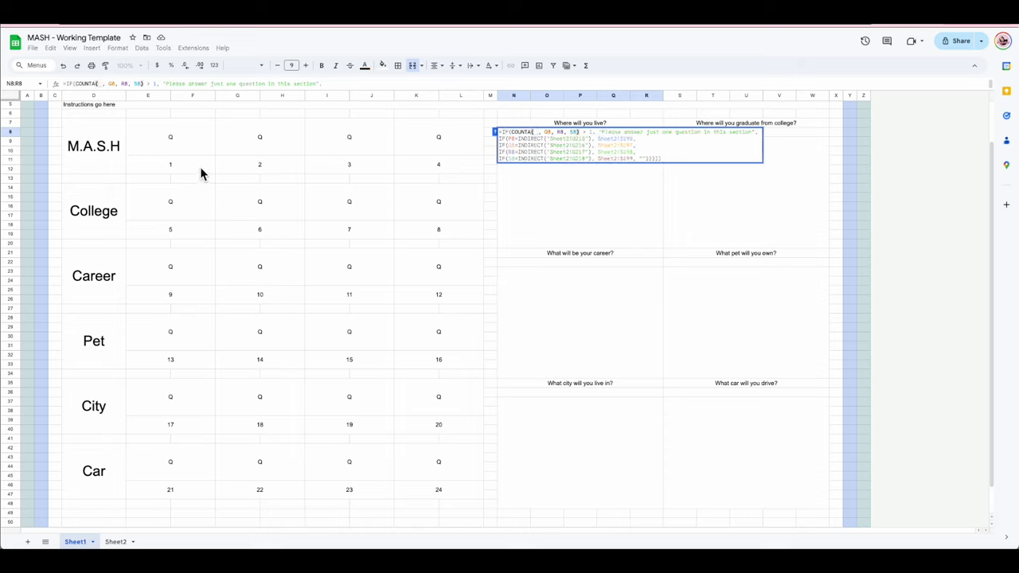
left_click(197, 165)
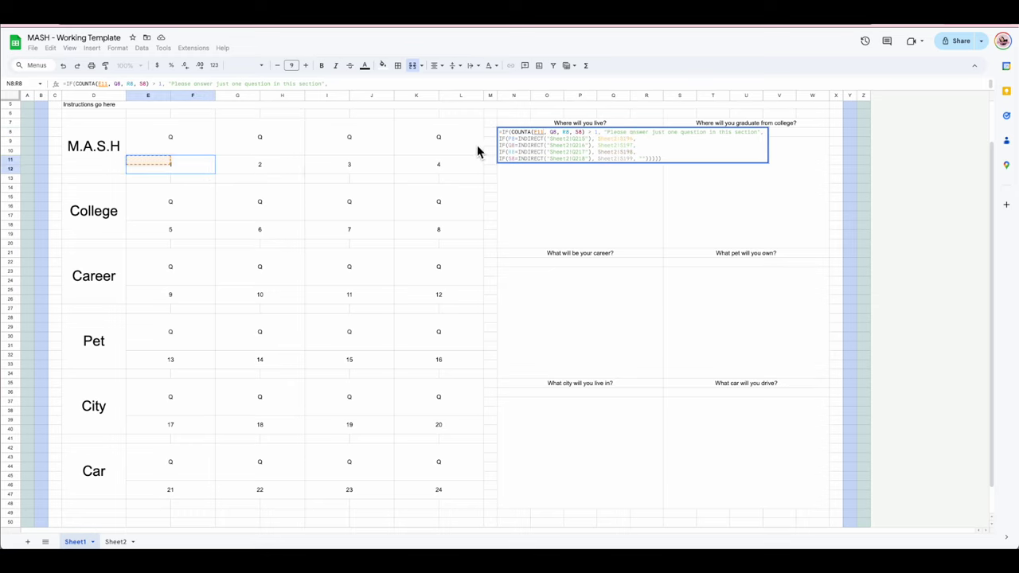
double_click(554, 133)
key("BackSpace")
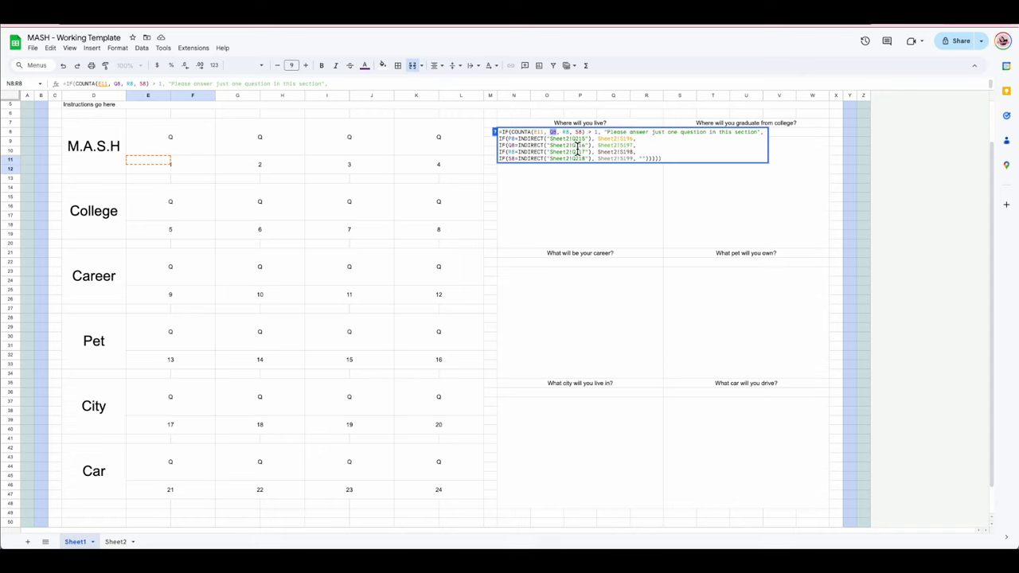
left_click(283, 167)
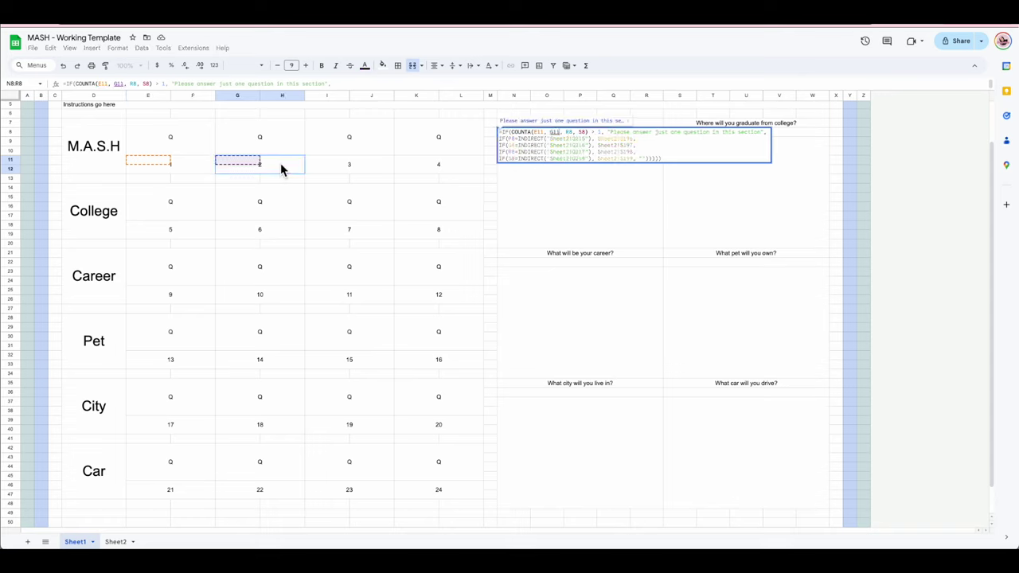
double_click(570, 132)
key("BackSpace")
left_click(351, 167)
double_click(586, 132)
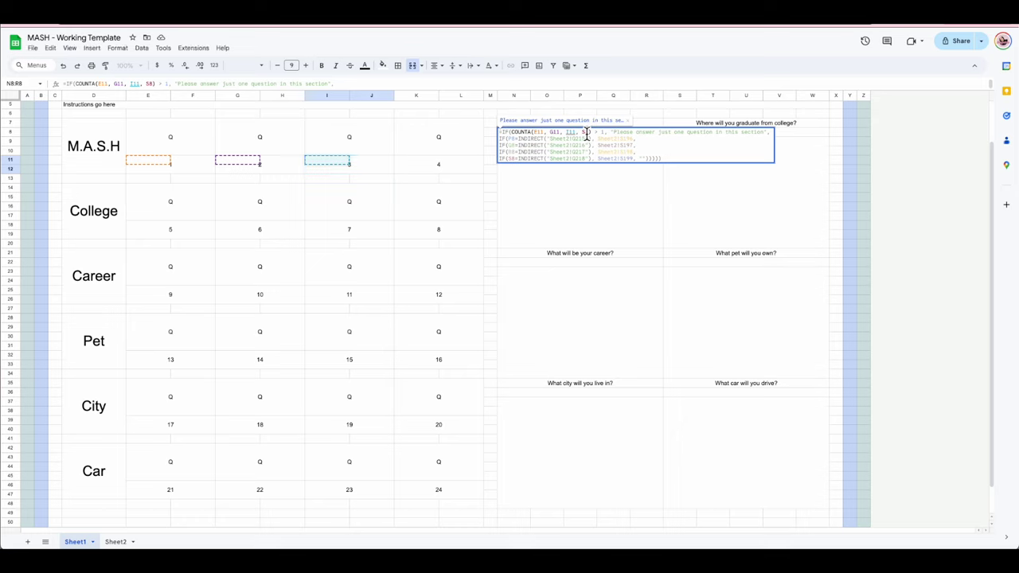
left_click(415, 165)
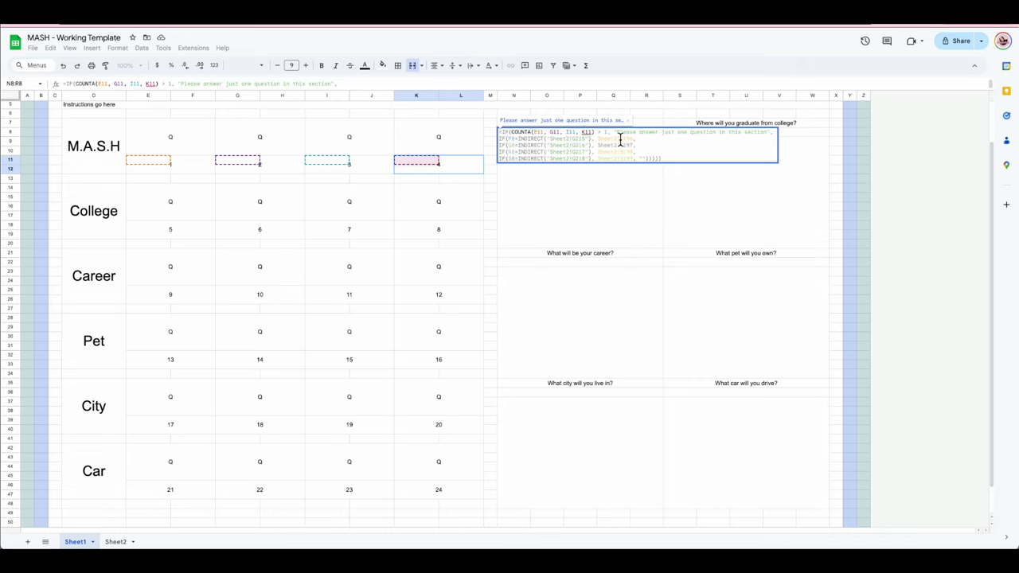
Step: Point the nested IF conditions at E11, G11, I11 and K11 and commit the formula
left_click(510, 139)
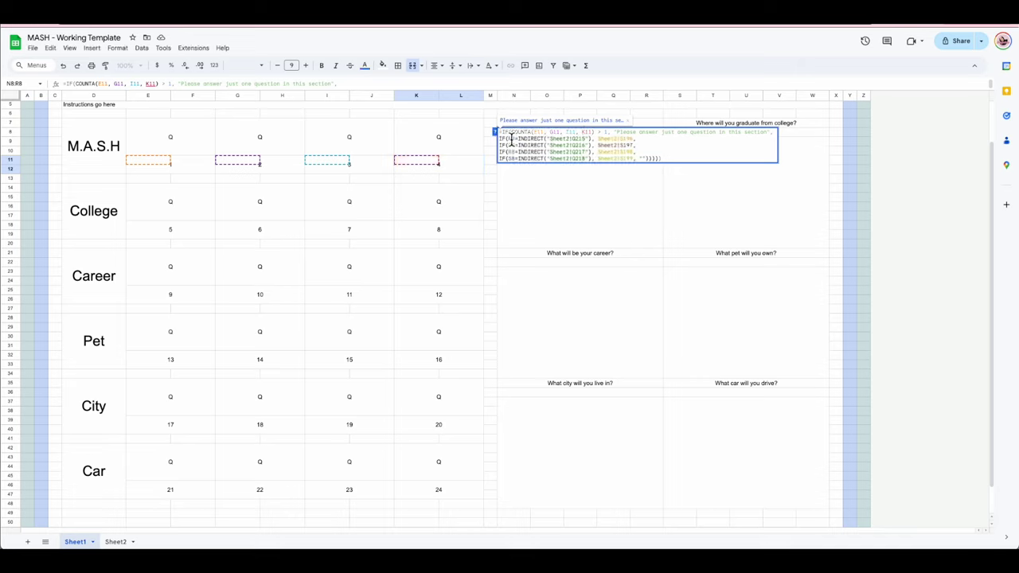
double_click(510, 140)
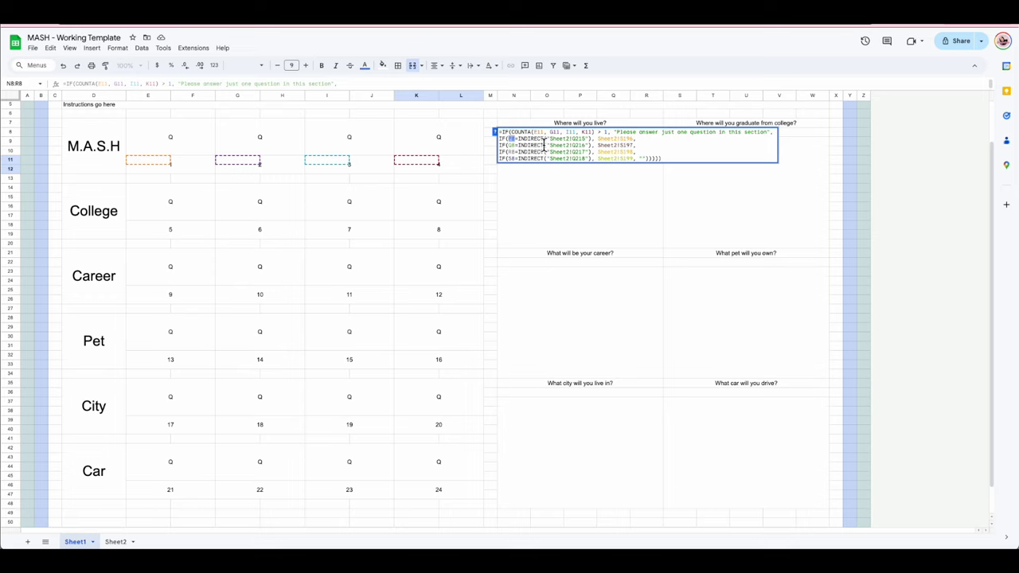
left_click(171, 160)
double_click(510, 146)
left_click(259, 161)
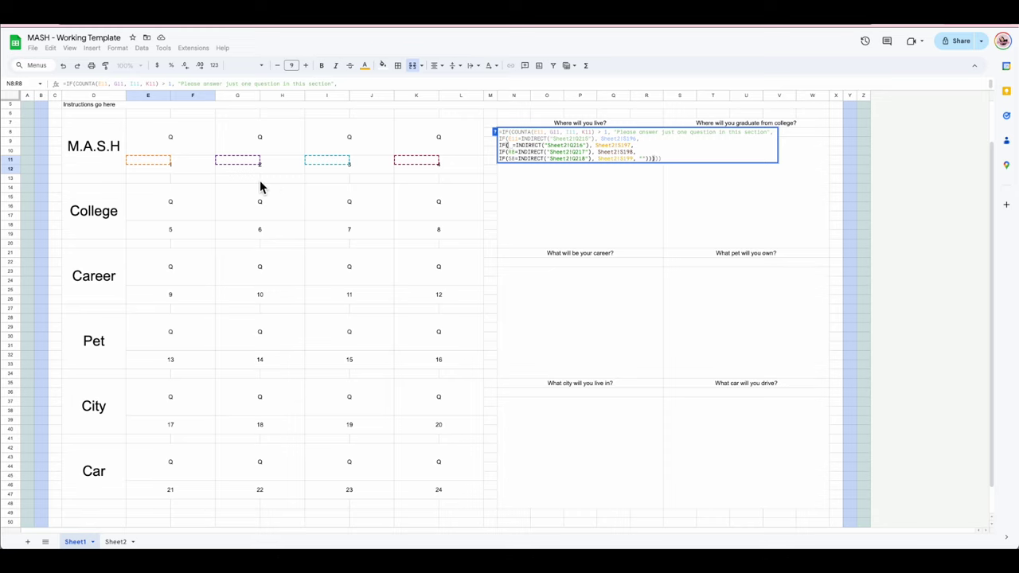
double_click(511, 152)
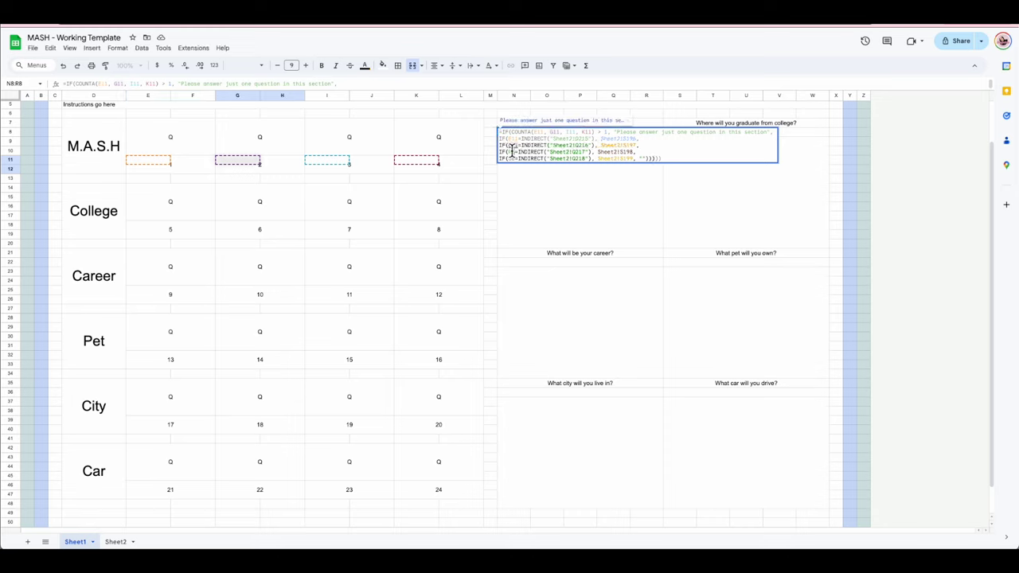
left_click(347, 162)
key("Down")
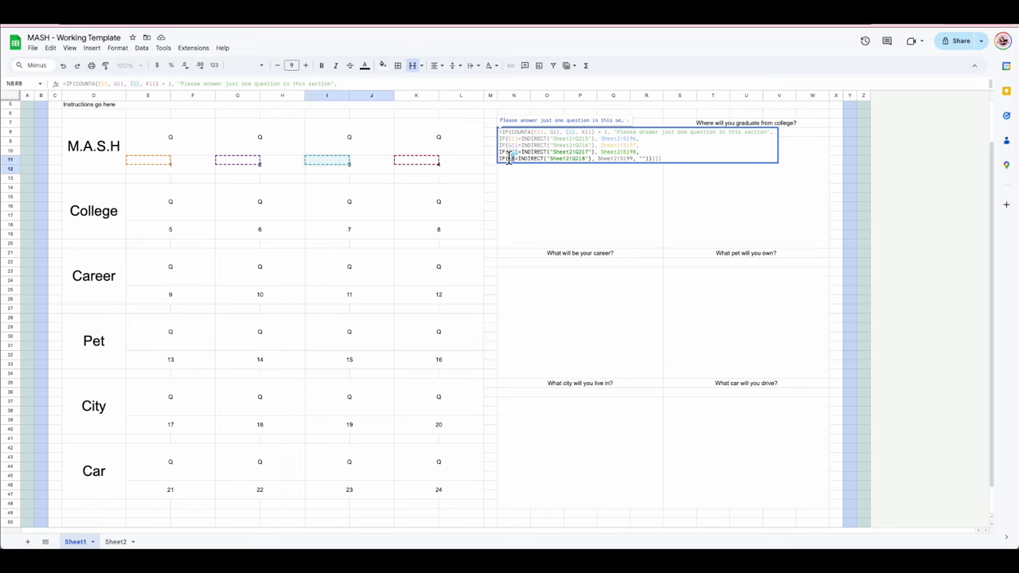
key("BackSpace")
key("BackSpace")
type("K")
left_click(415, 153)
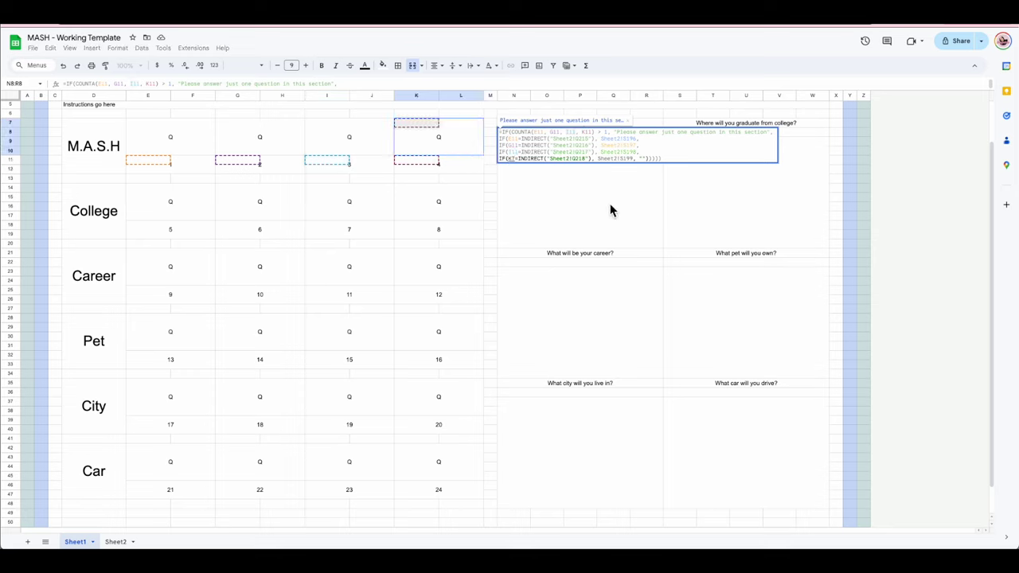
key("BackSpace")
left_click(419, 162)
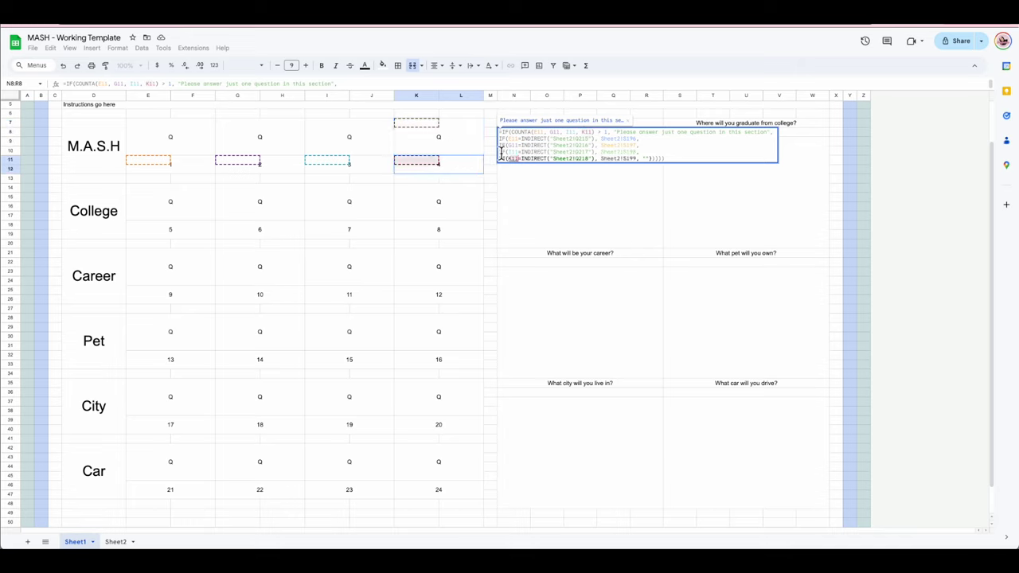
left_click(674, 155)
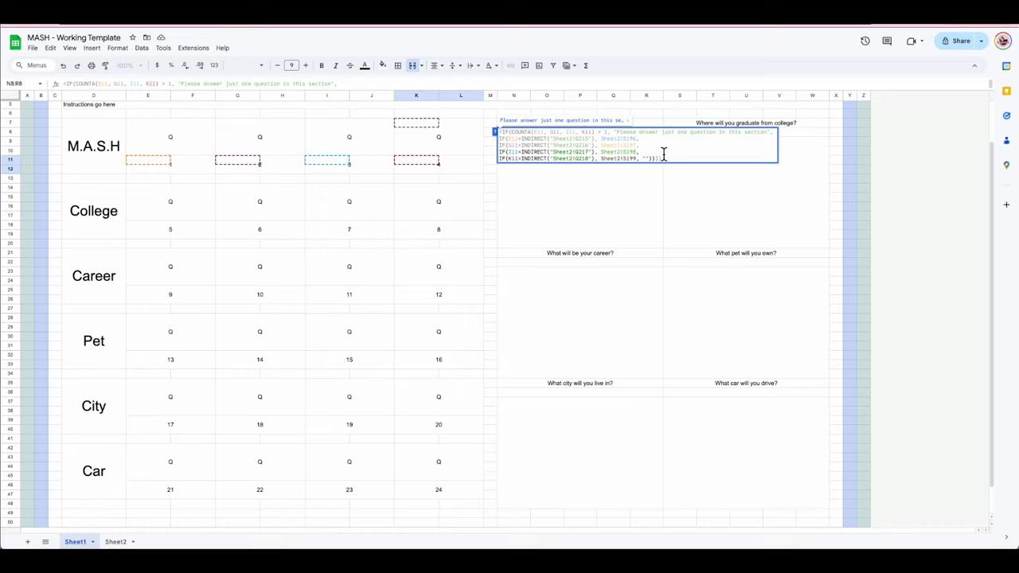
key("Return")
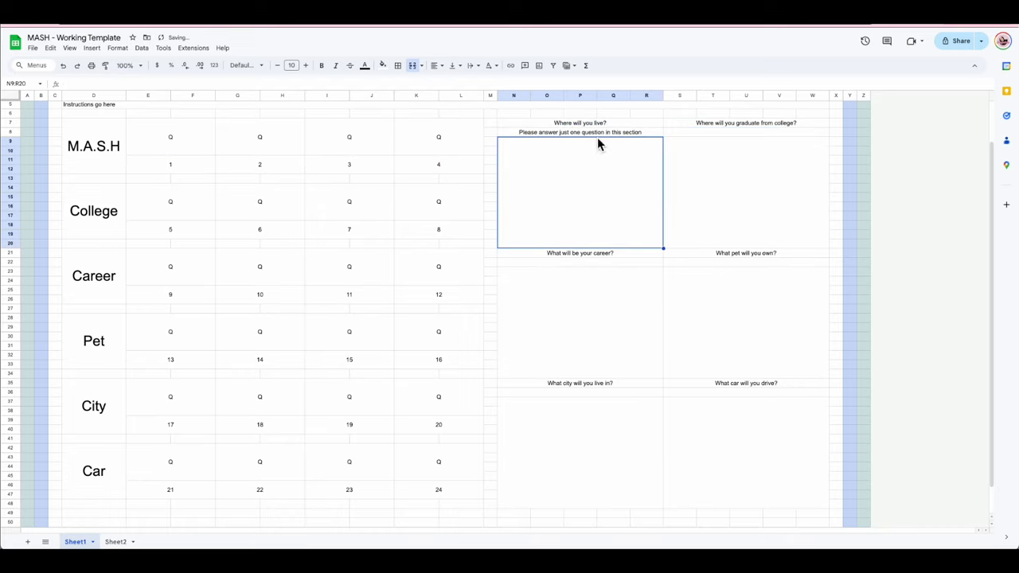
Step: Review the N8 formula and the four choice cells E11, G11, I11, K11
left_click(647, 134)
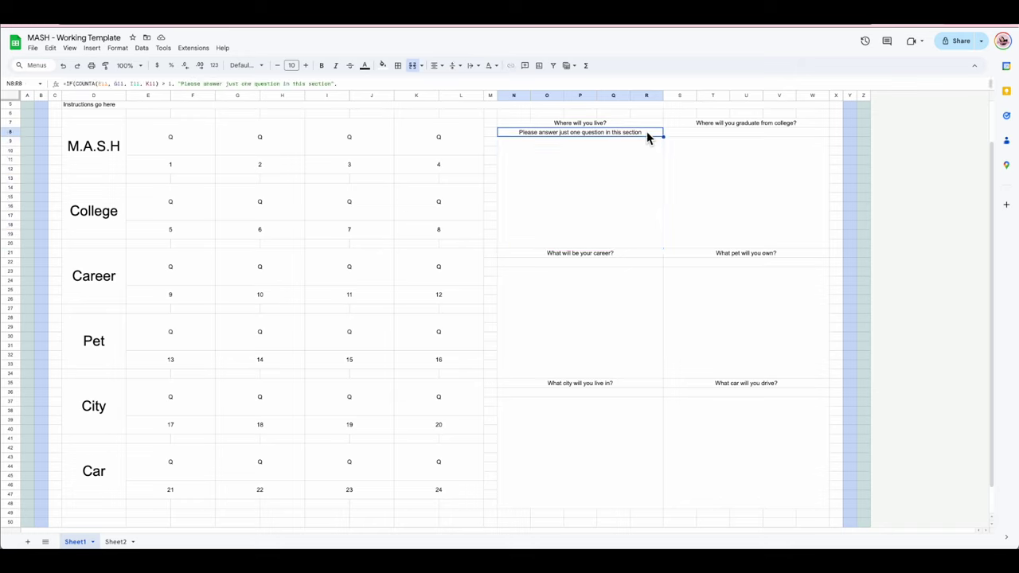
left_click(185, 168)
left_click(257, 166)
left_click(356, 166)
left_click(447, 163)
left_click(349, 170)
left_click(275, 166)
left_click(156, 164)
Step: Clear choices 2, 3 and 4 from G11, I11 and K11 and check N8's result
left_click(270, 168)
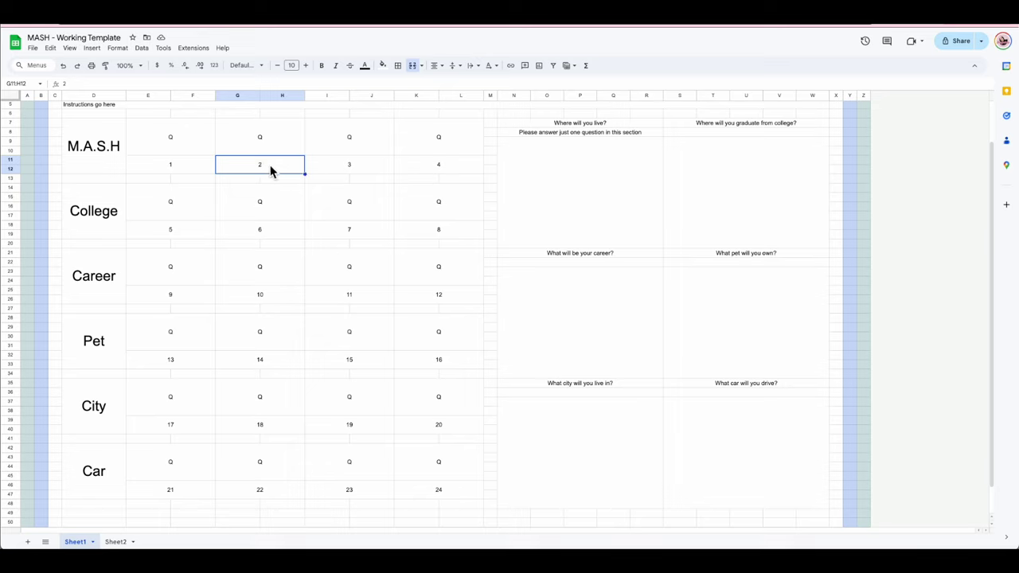
key("Delete")
left_click(344, 172)
key("Delete")
left_click(440, 169)
key("Delete")
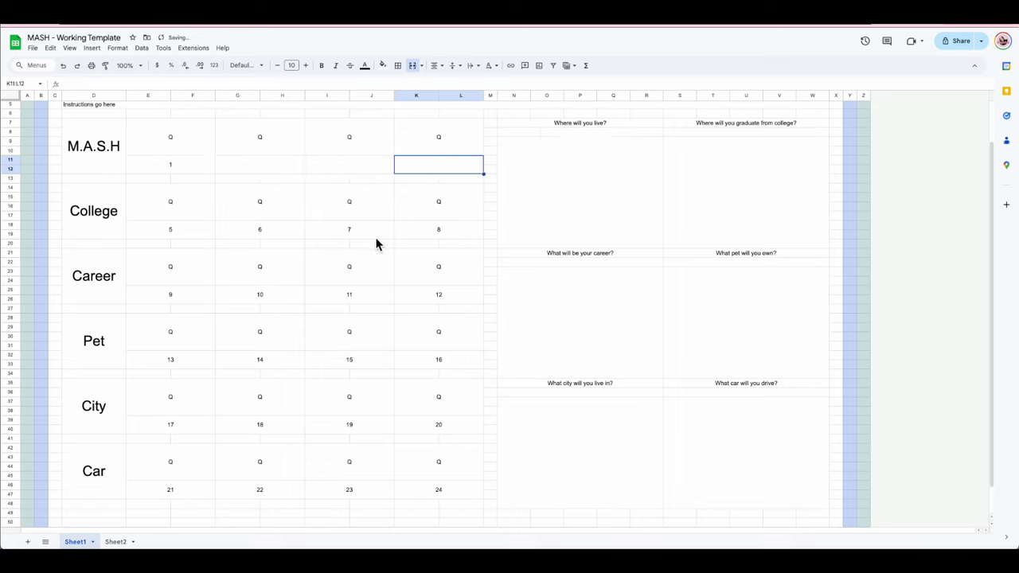
left_click(573, 133)
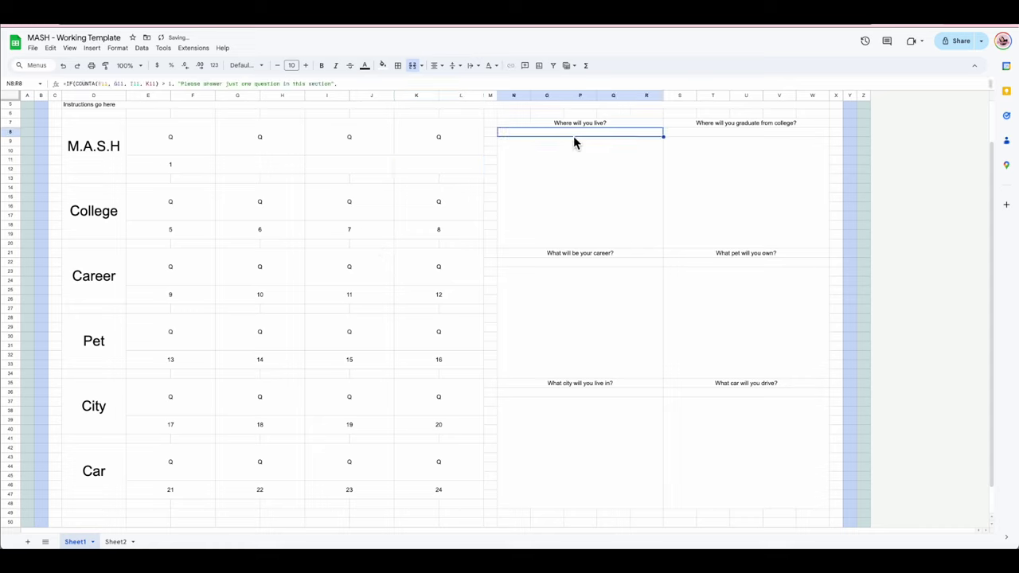
Step: Restore the values 2, 3 and 4 in the choice cells G11, I11 and K11
left_click(278, 169)
type("2")
key("Return")
key("Right")
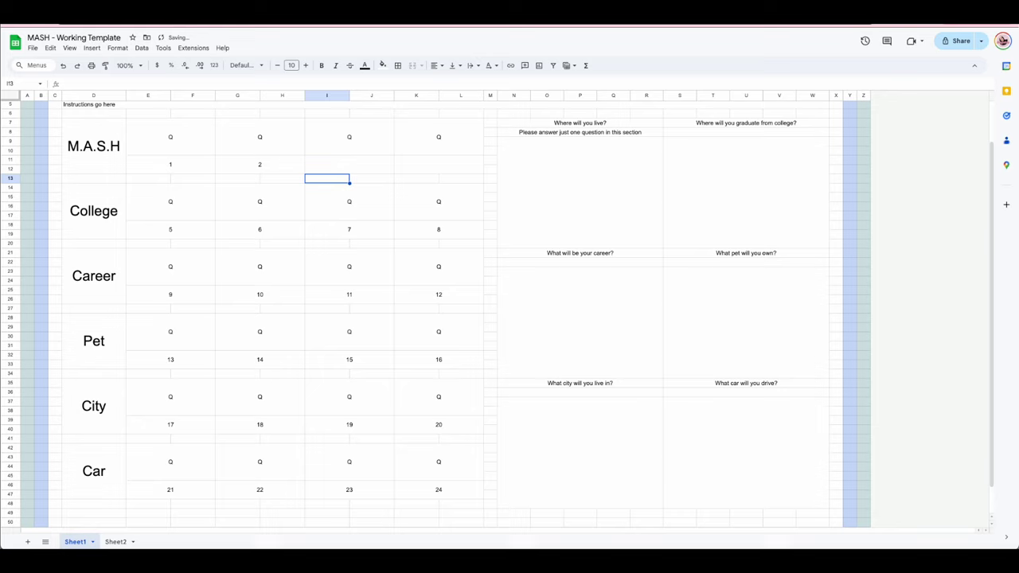
key("Up")
type("3")
key("Up")
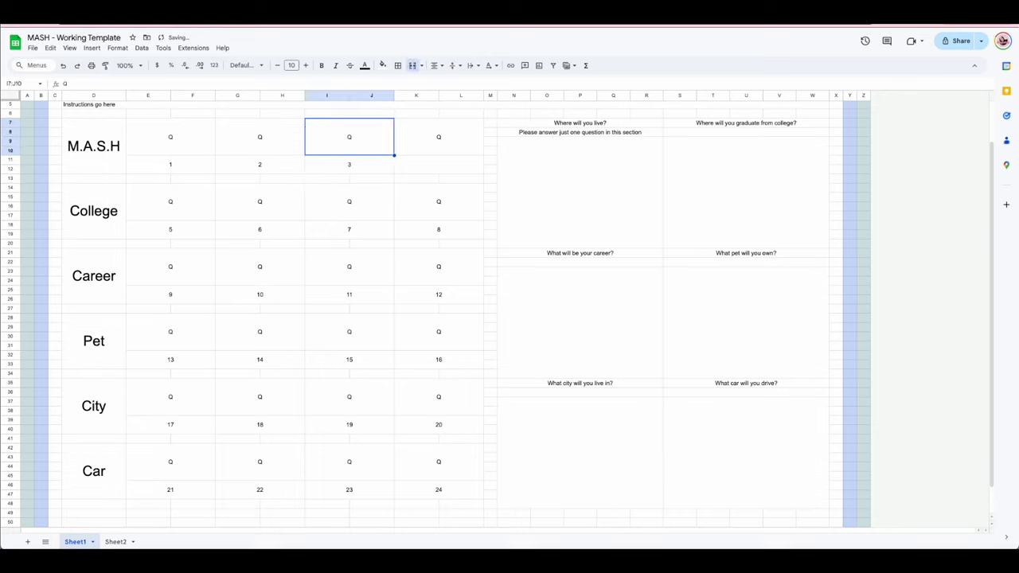
key("Right")
key("Down")
type("4")
key("Return")
left_click(344, 246)
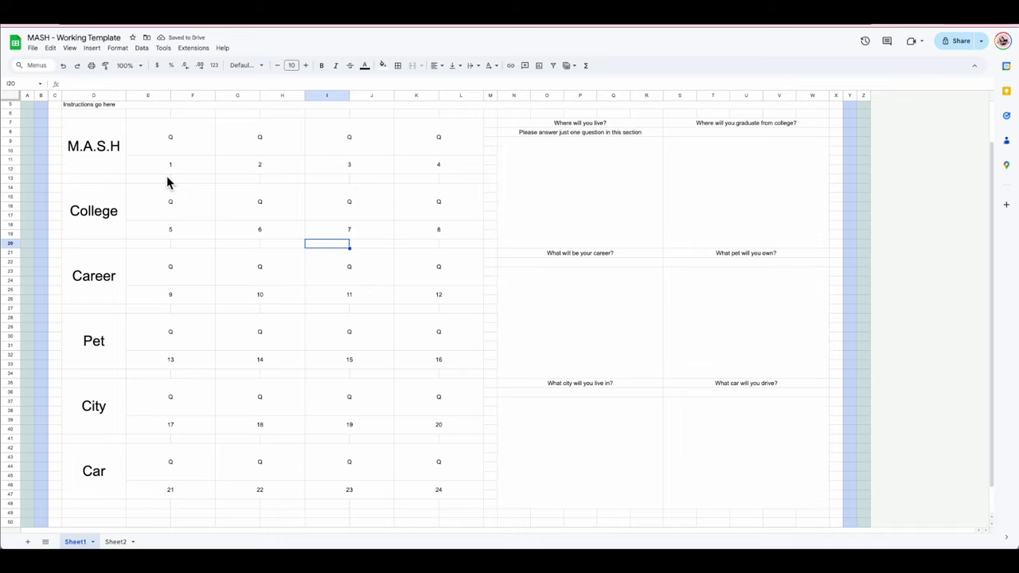
Step: Inspect the Q215 reference in N8's formula, then go to Sheet2
double_click(529, 131)
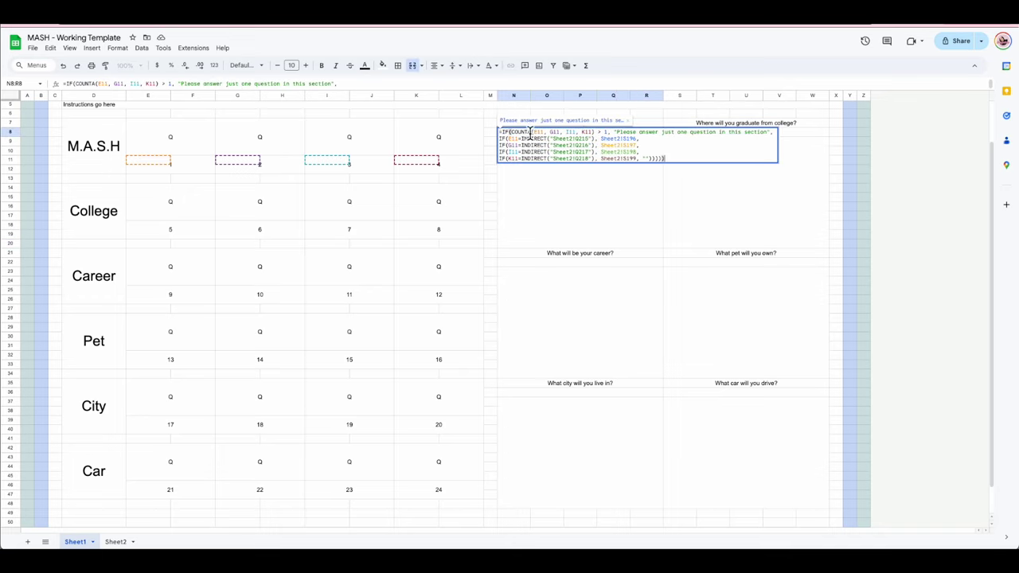
double_click(582, 139)
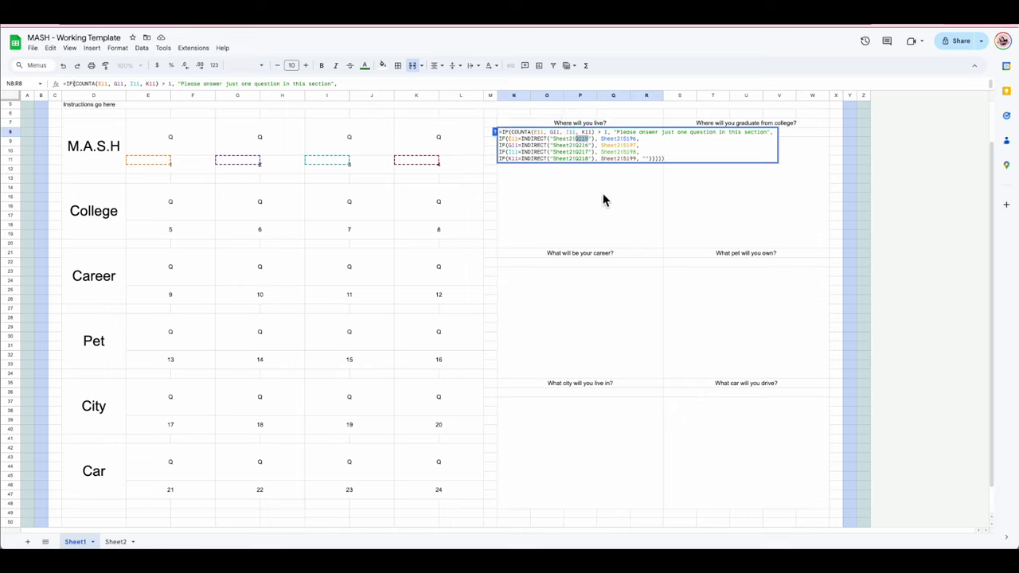
left_click(746, 217)
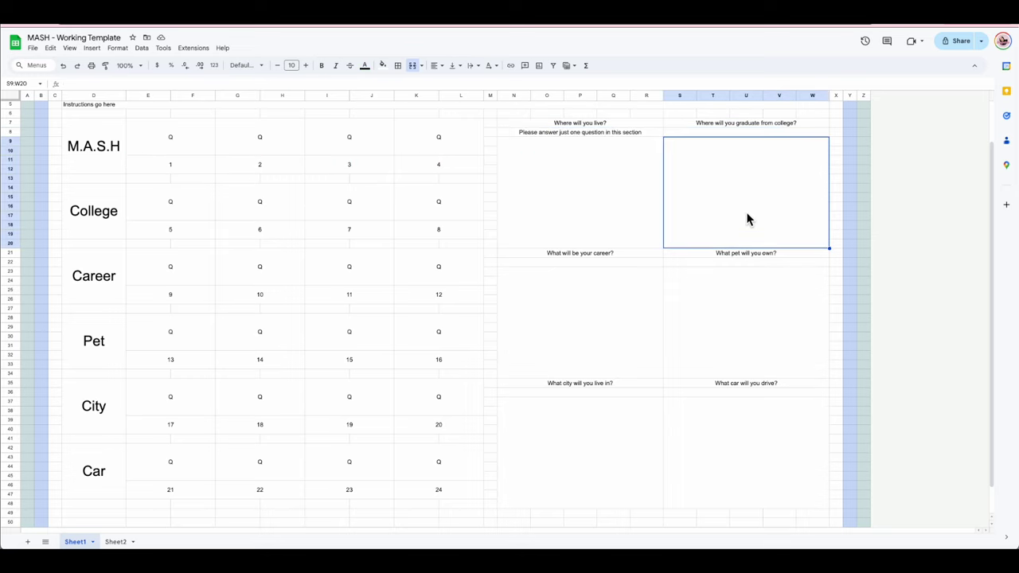
left_click(567, 137)
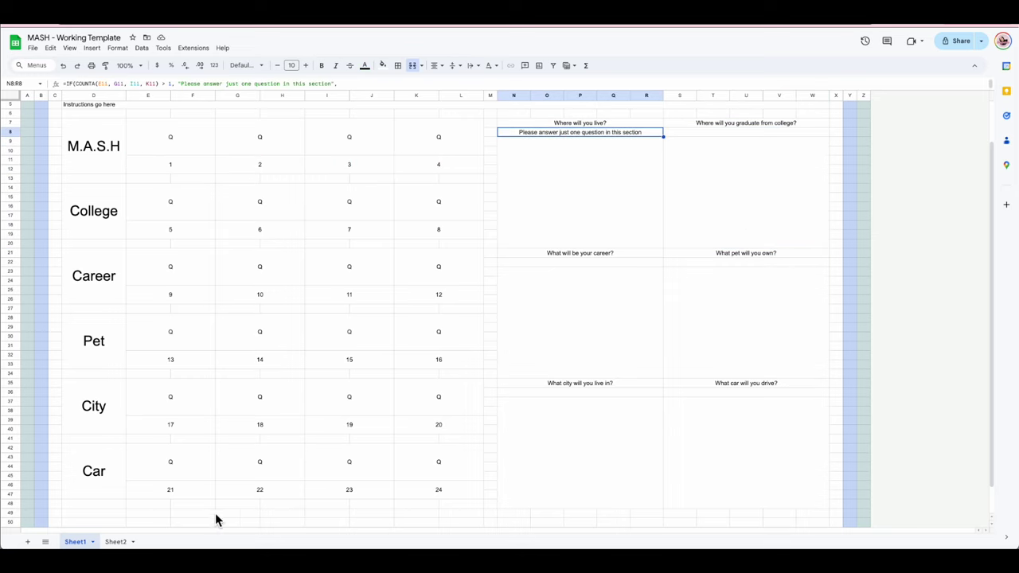
left_click(115, 542)
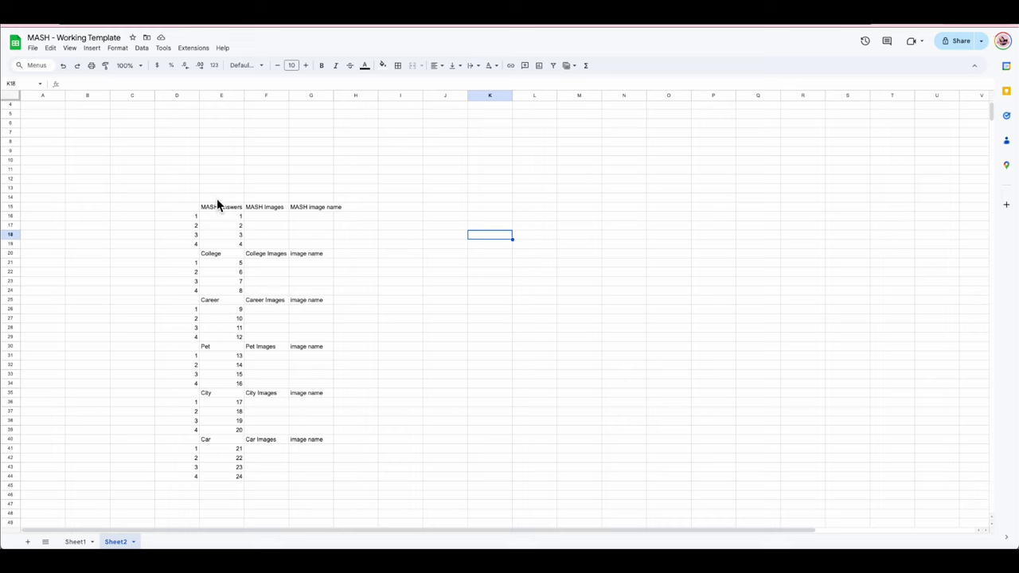
Step: Locate the MASH Answers in Sheet2 cells E15–E17, then return to Sheet1
left_click(211, 95)
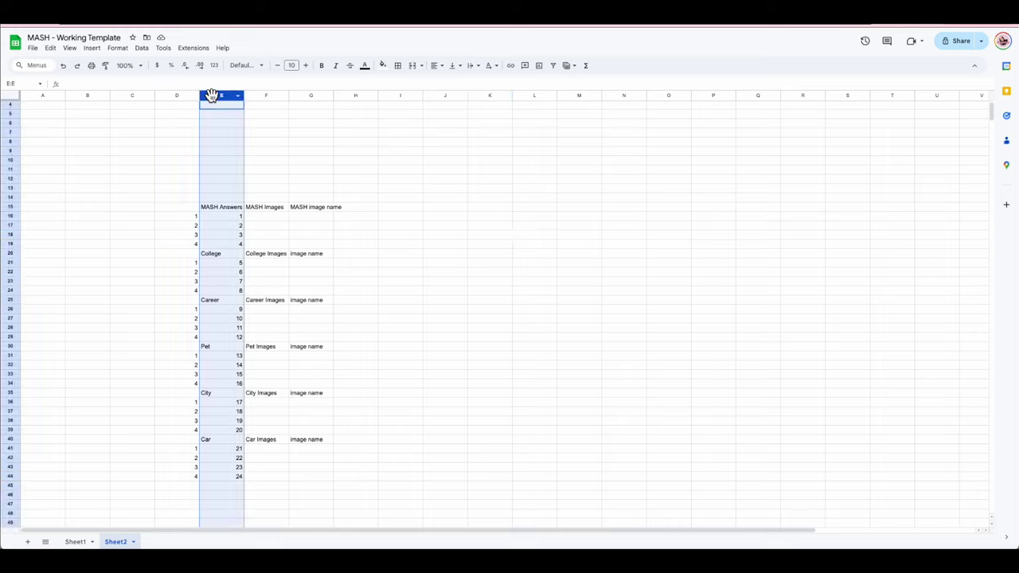
left_click(232, 215)
left_click(233, 227)
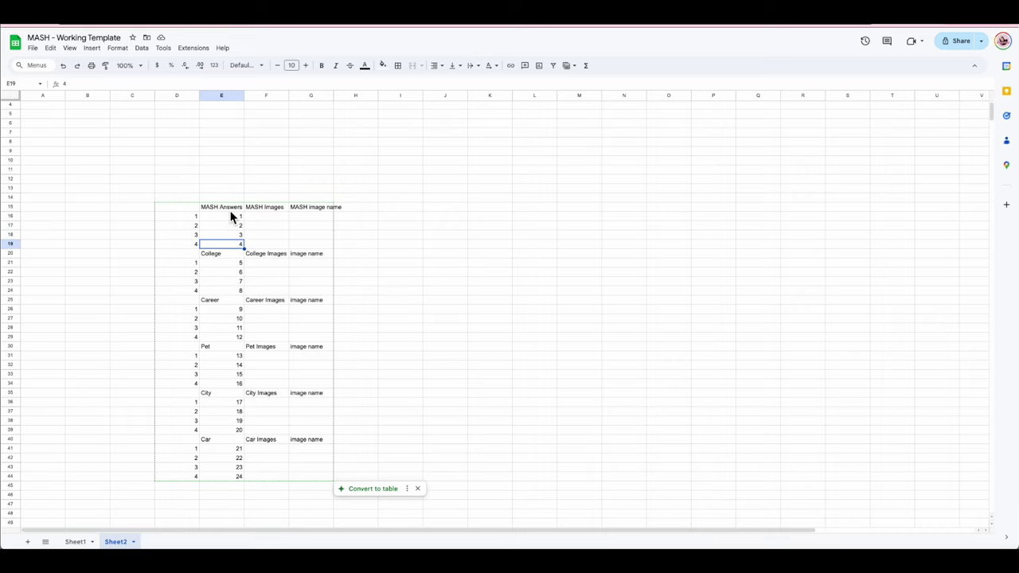
left_click(229, 209)
left_click(231, 215)
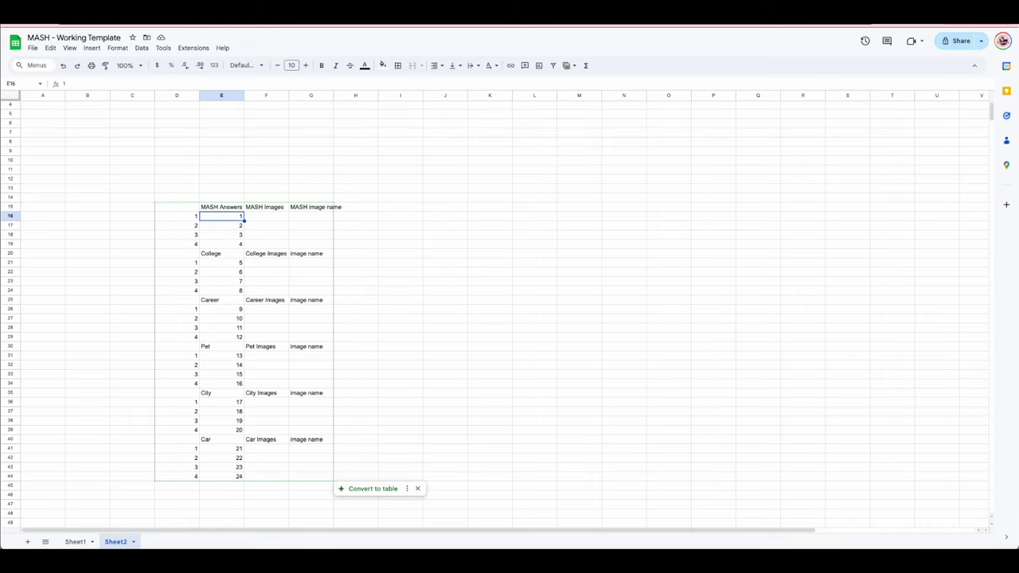
left_click(74, 542)
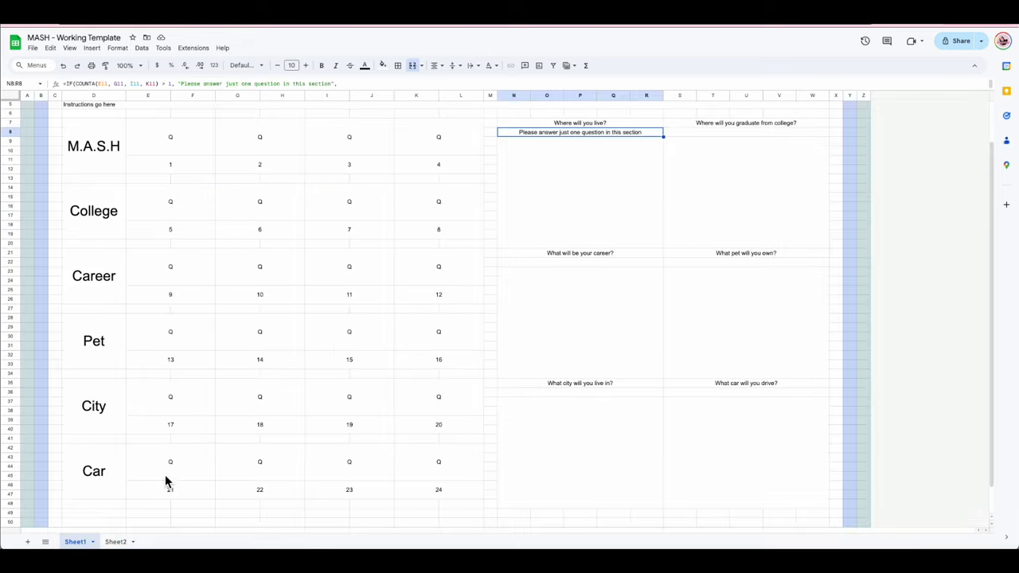
Step: Change the Q column letters in N8's Sheet2 references to column E
double_click(567, 132)
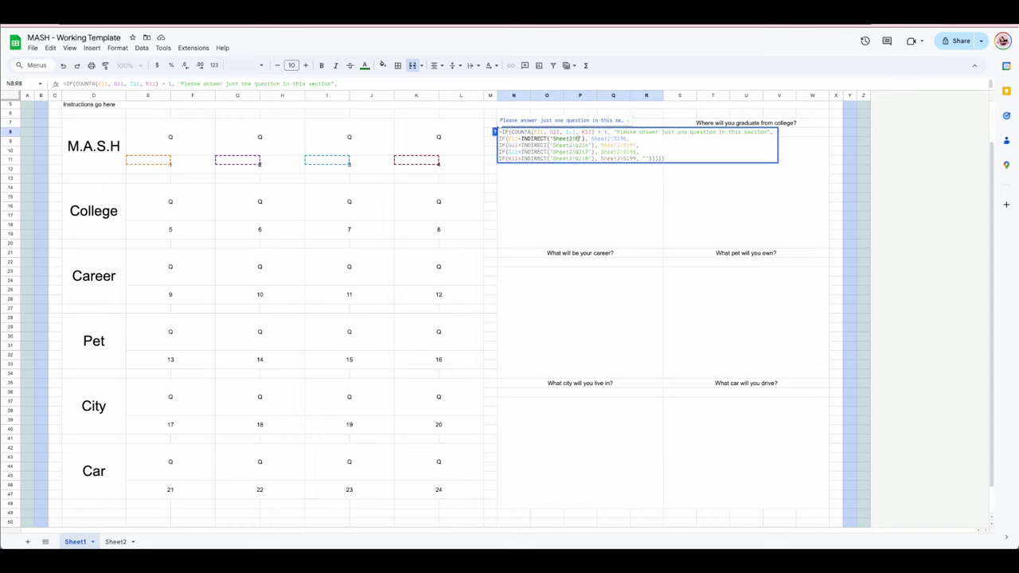
left_click(585, 146)
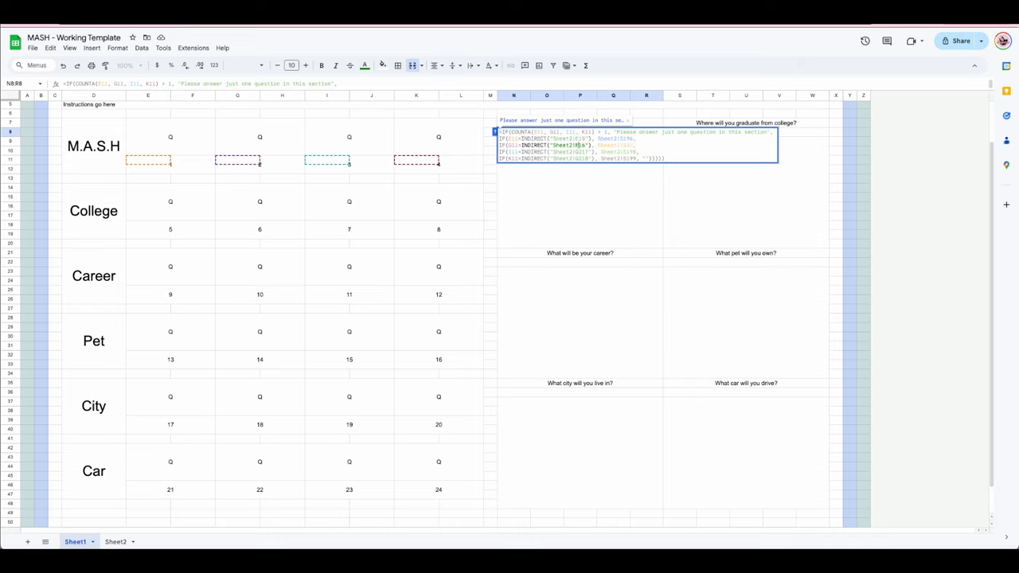
left_click(580, 151)
key("BackSpace")
key("BackSpace")
left_click(579, 159)
key("BackSpace")
key("BackSpace")
type("E")
key("Return")
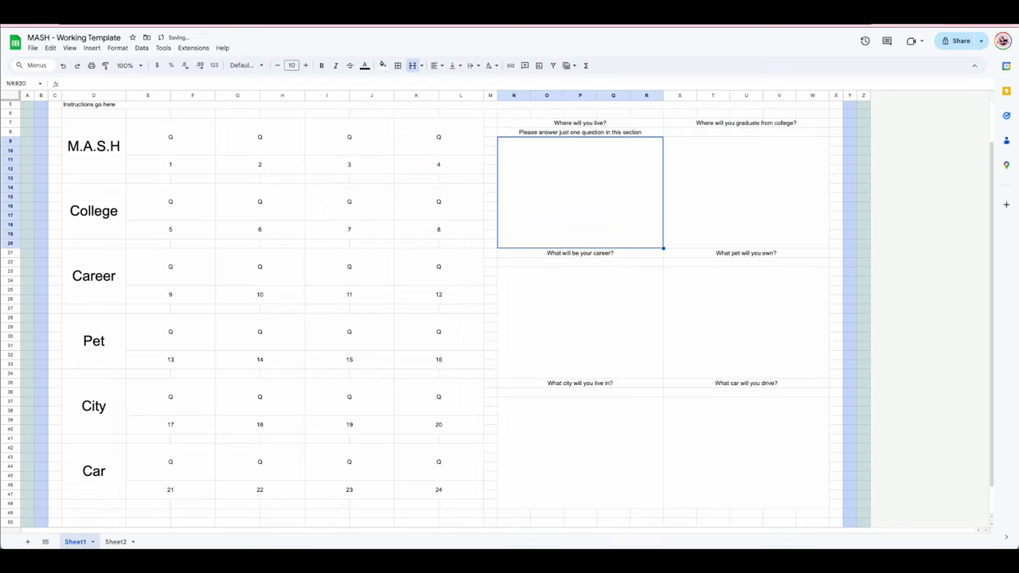
Step: Check Sheet2's E17–E19, then correct the formula's references to rows 17, 18 and 19
left_click(118, 542)
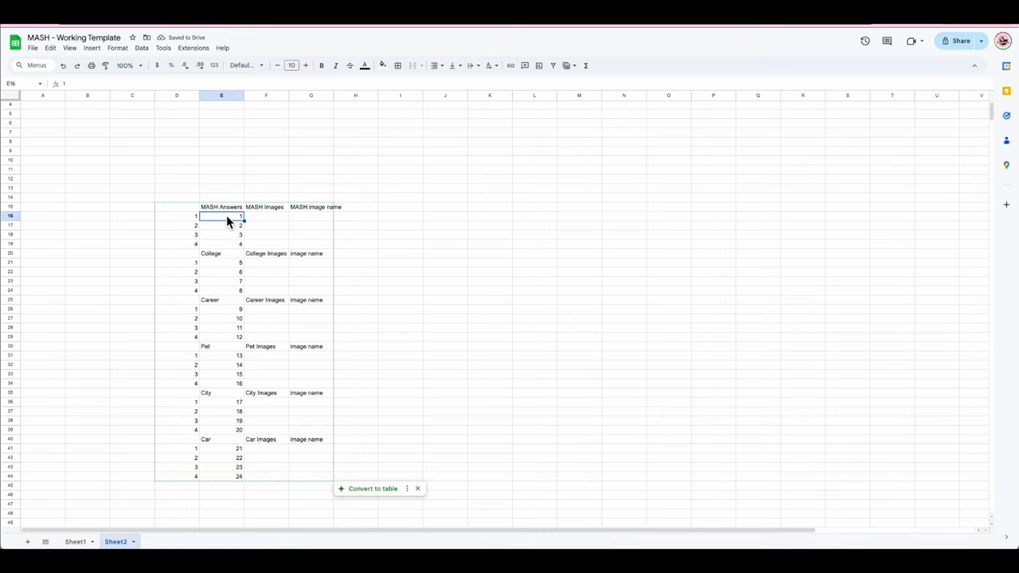
left_click(213, 226)
left_click_drag(214, 242, 216, 246)
left_click(79, 542)
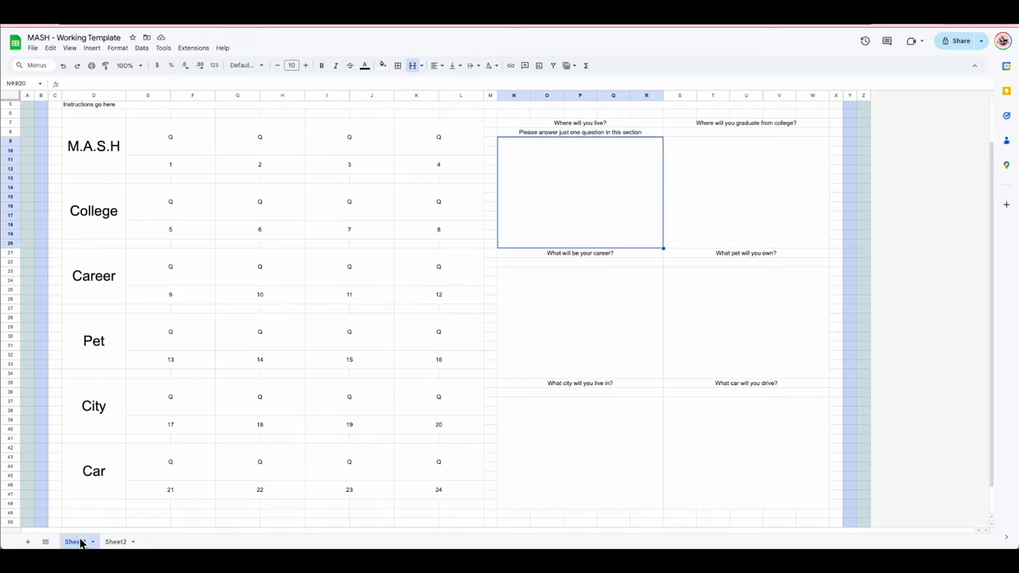
double_click(572, 130)
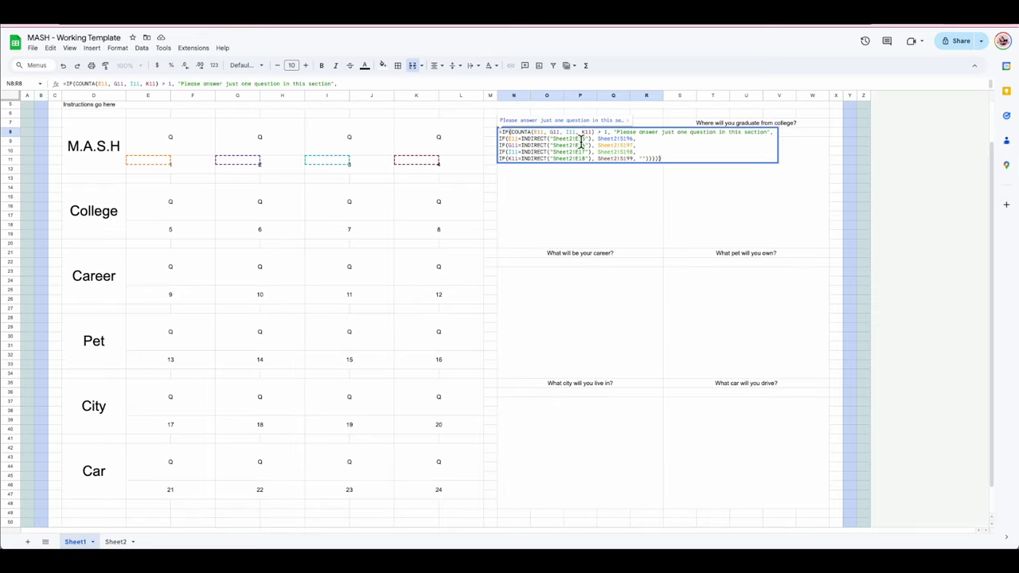
left_click(624, 150)
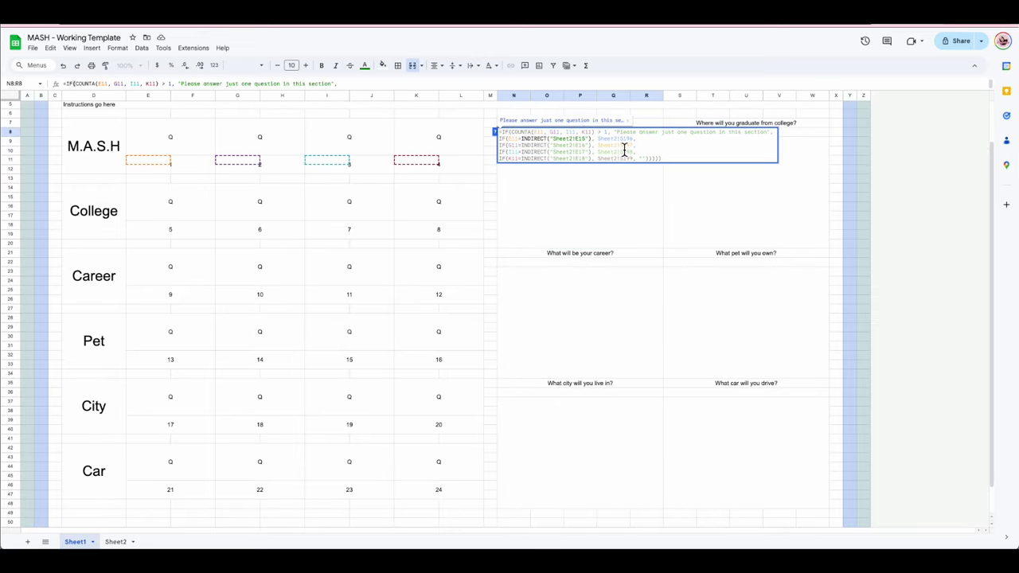
key("Down")
key("BackSpace")
type("7")
key("Down")
key("BackSpace")
type("8")
key("Down")
key("BackSpace")
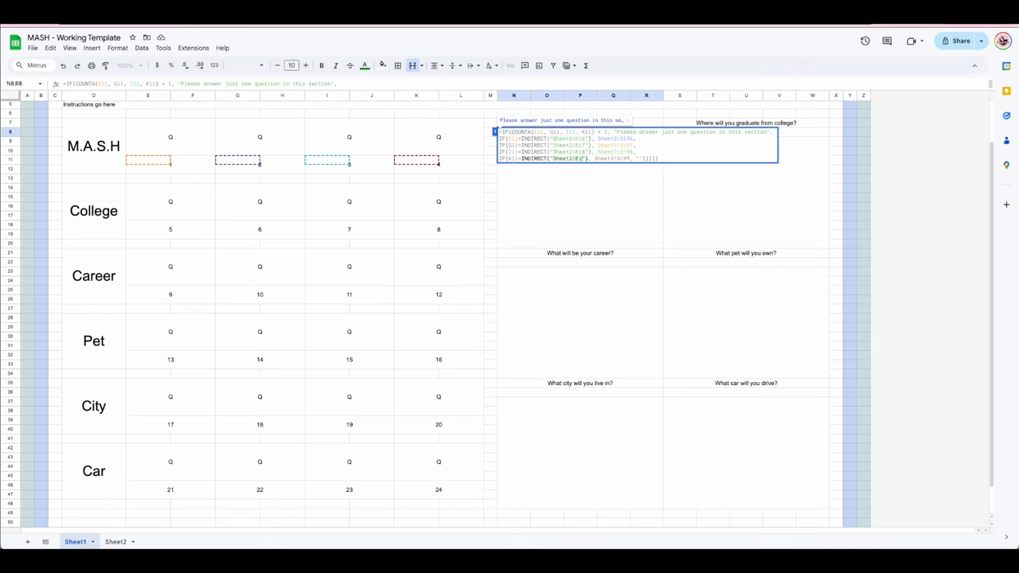
type("9")
key("Return")
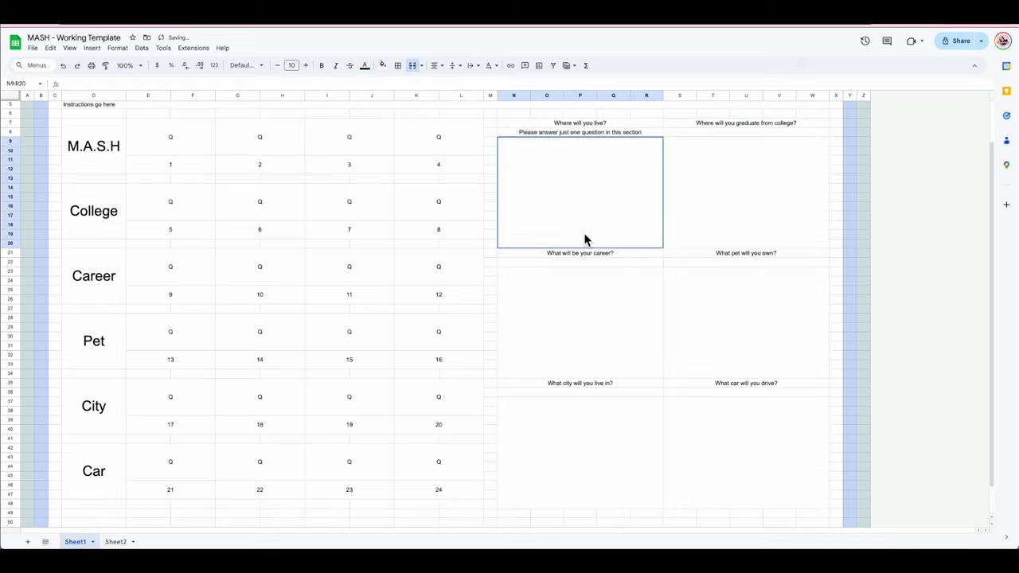
Step: Verify N8's updated references, then go to Sheet2
left_click(611, 132)
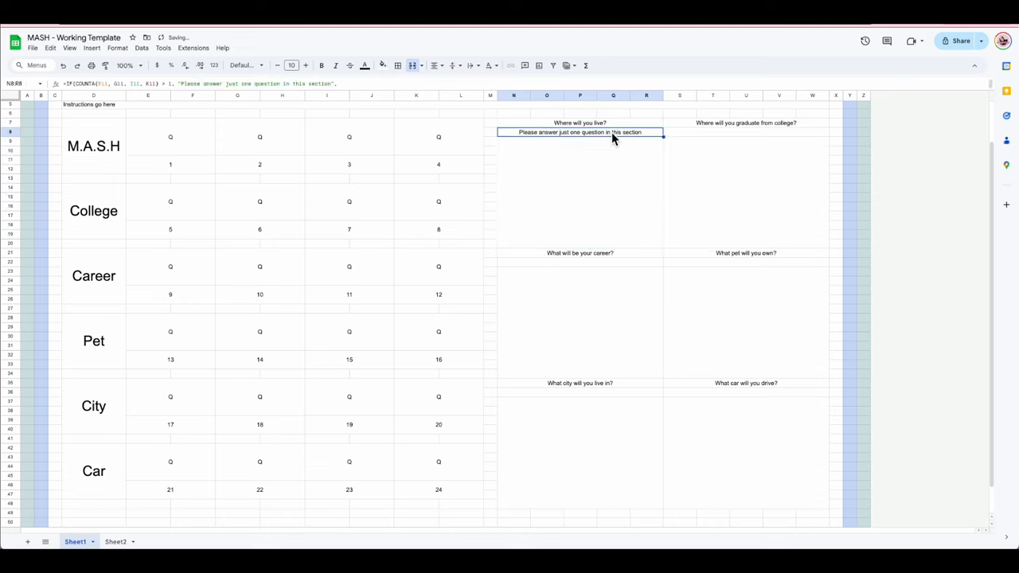
double_click(611, 133)
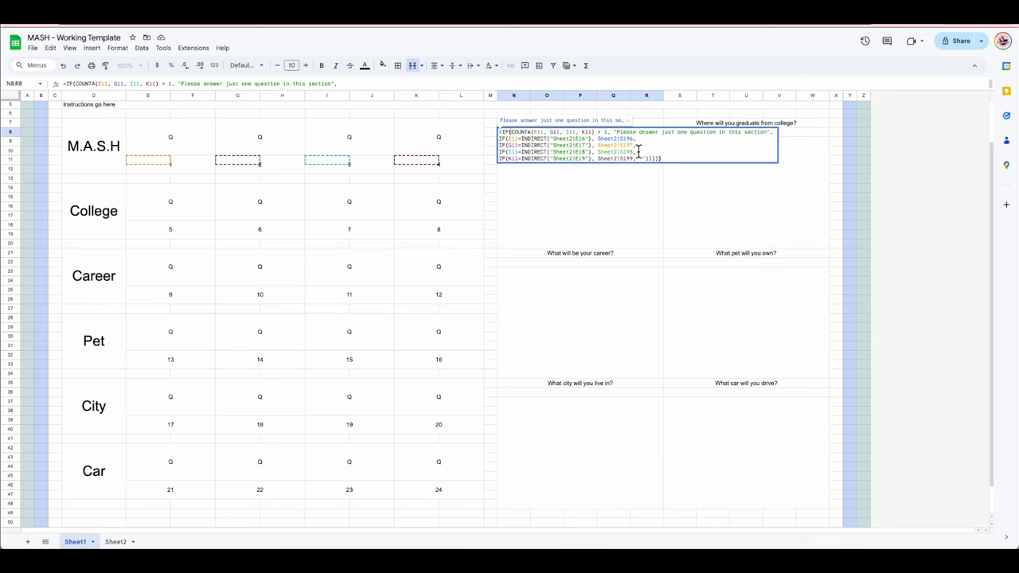
left_click(623, 193)
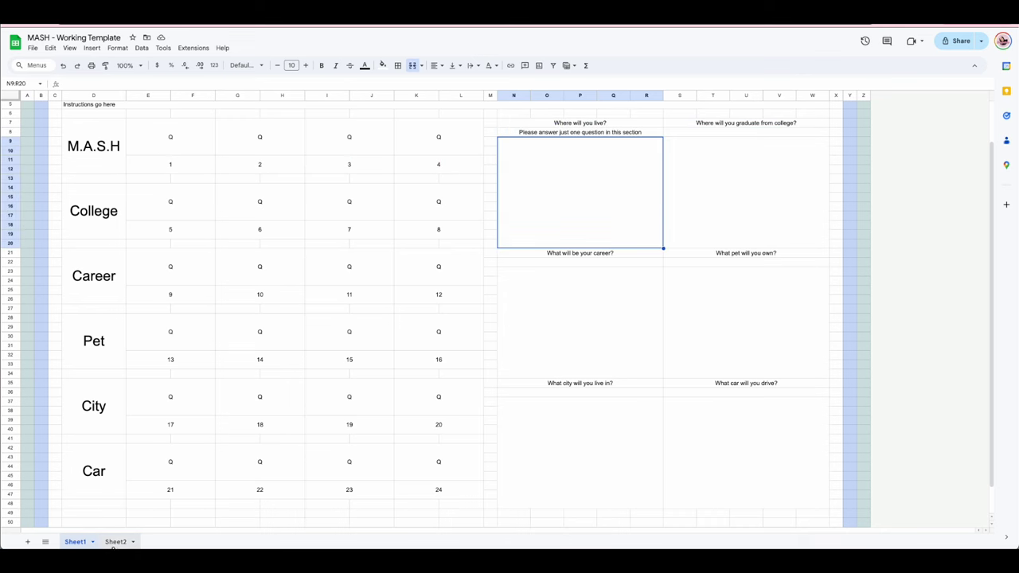
left_click(115, 541)
Step: Locate the MASH image name cells G16–G19 on Sheet2, then return to Sheet1
left_click(320, 216)
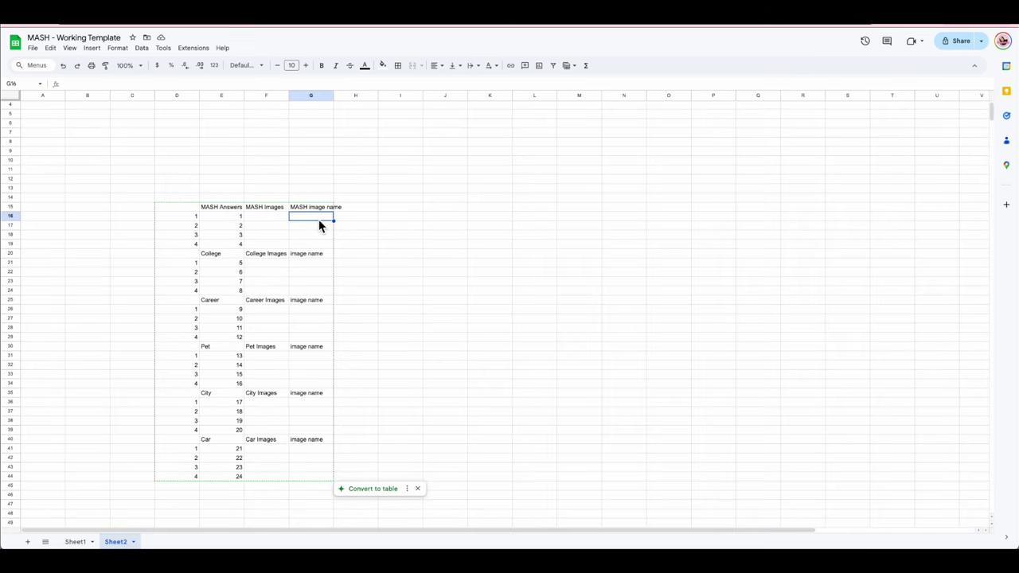
left_click(468, 218)
left_click_drag(314, 217, 314, 251)
left_click(416, 230)
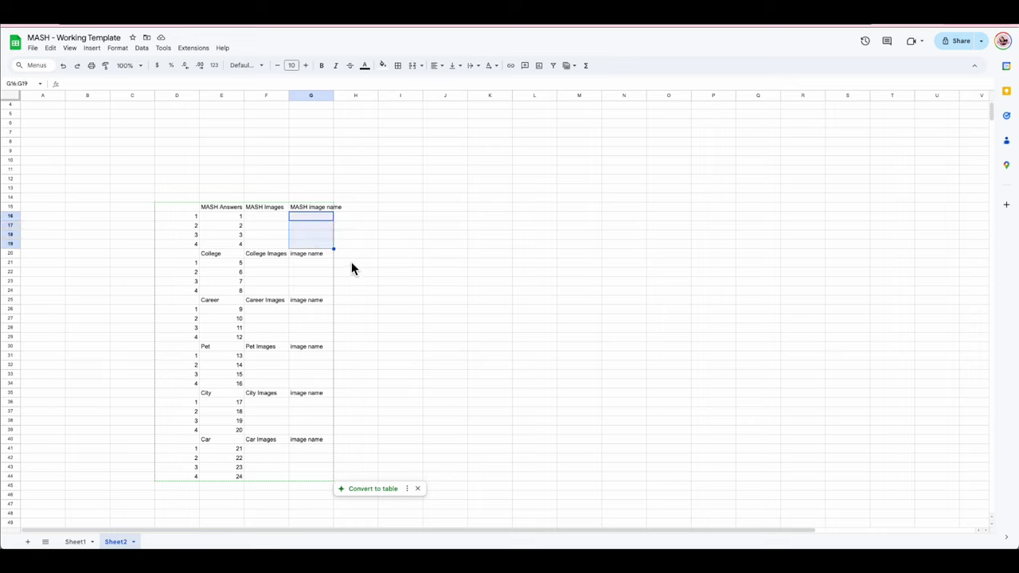
left_click(80, 542)
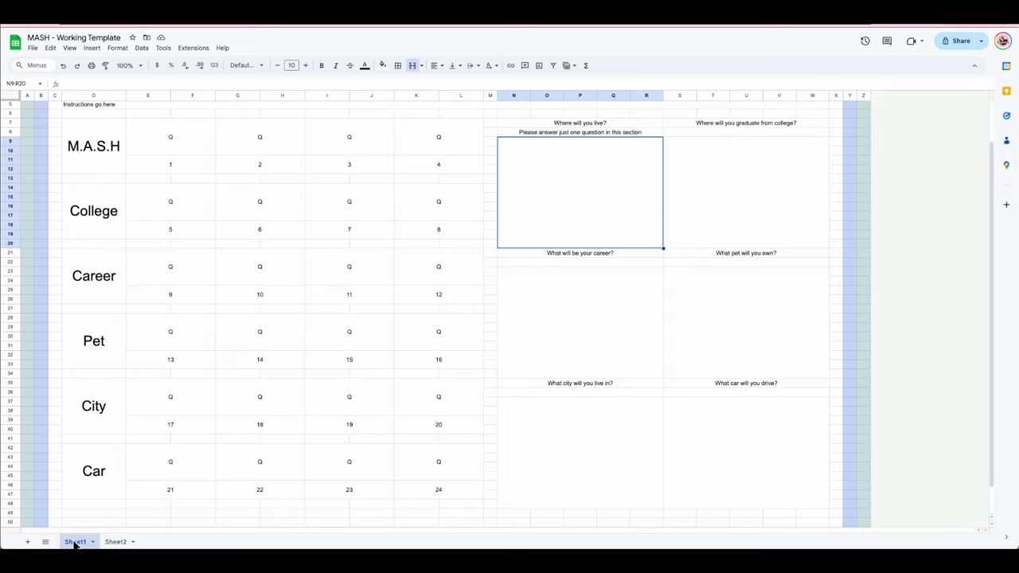
Step: Swap N8's returned Sheet2 references to G16, G17, G18, G19 and commit
double_click(596, 129)
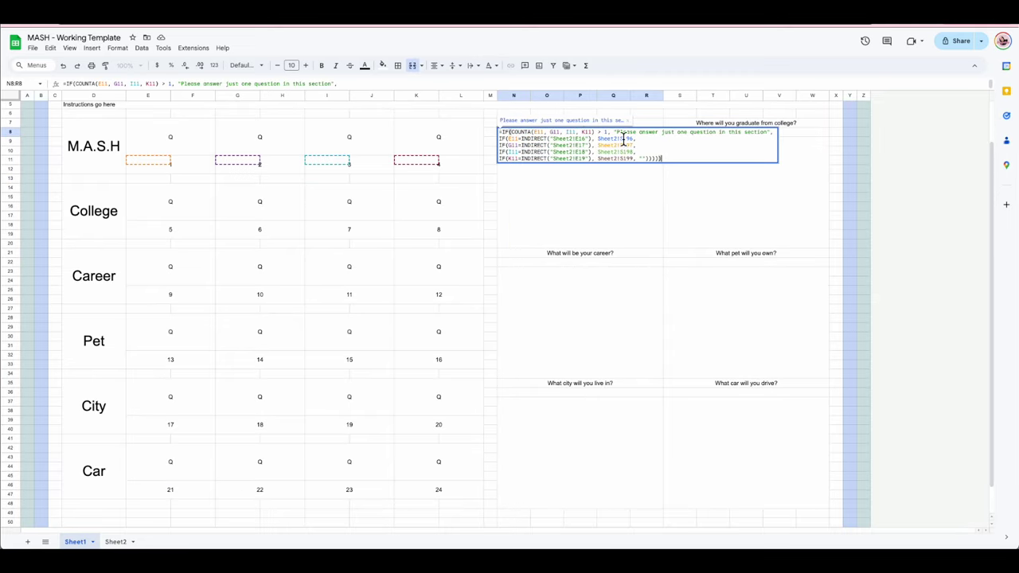
left_click_drag(632, 138, 619, 138)
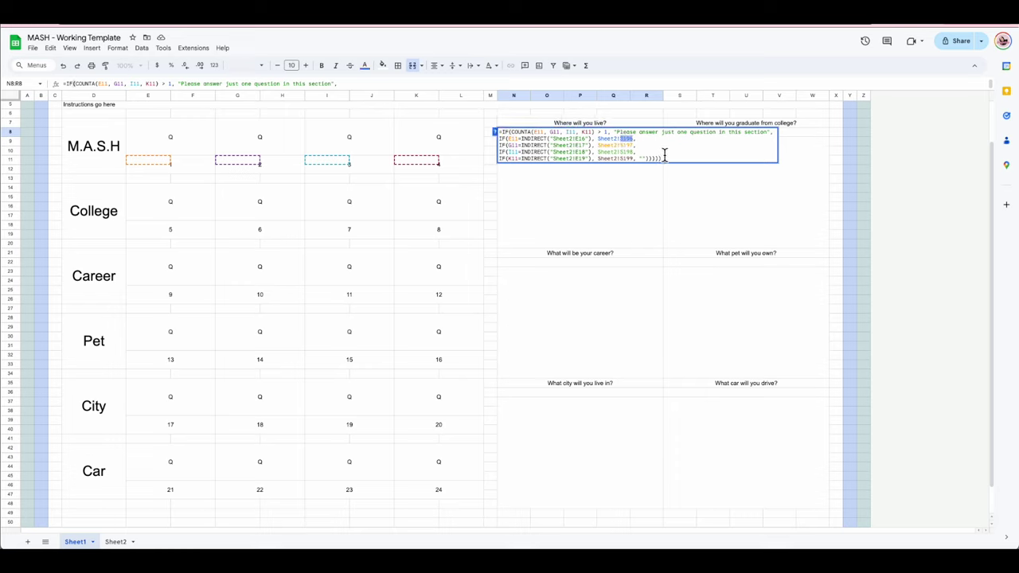
type("G16")
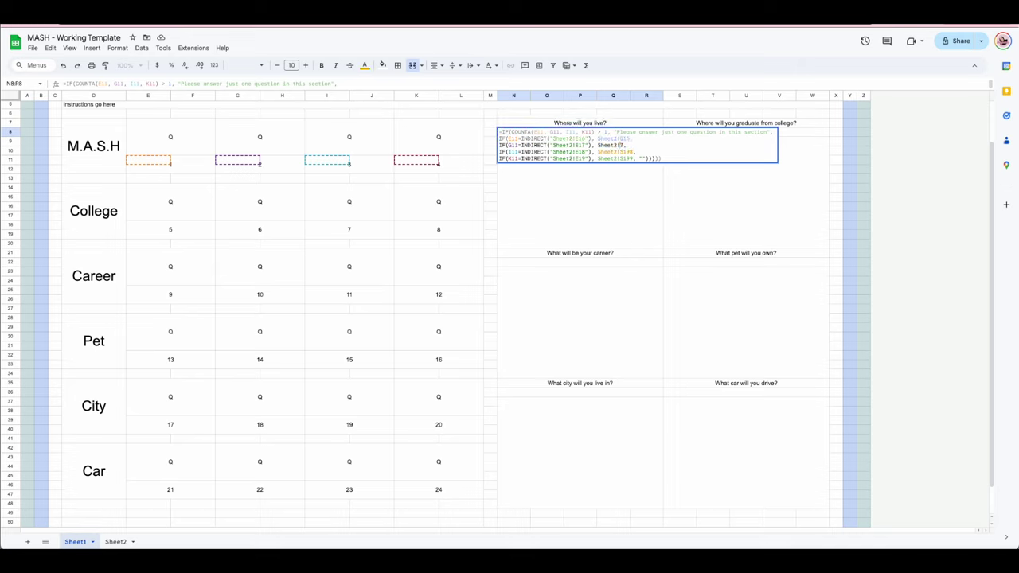
double_click(626, 151)
type("G18")
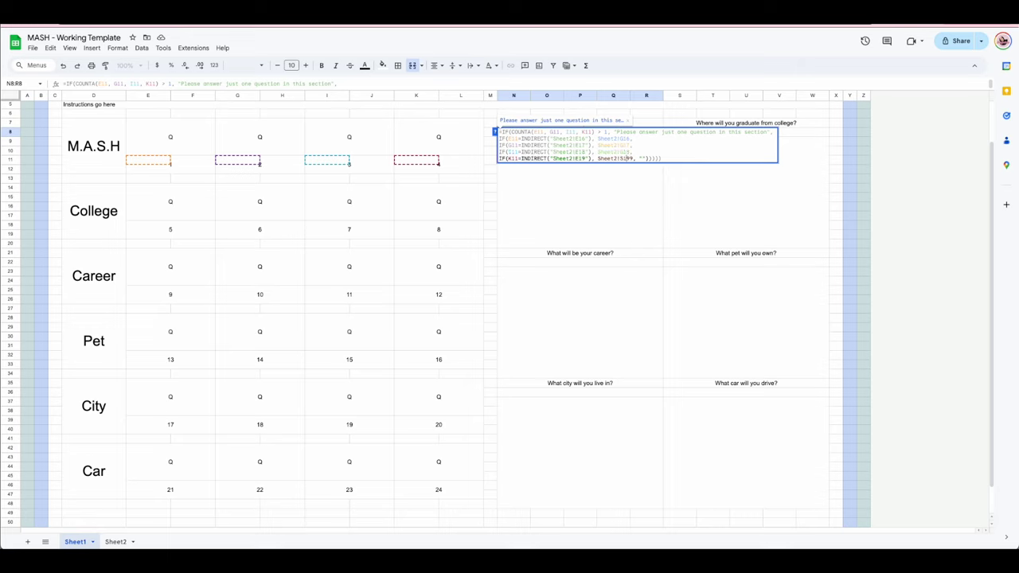
double_click(629, 159)
key("BackSpace")
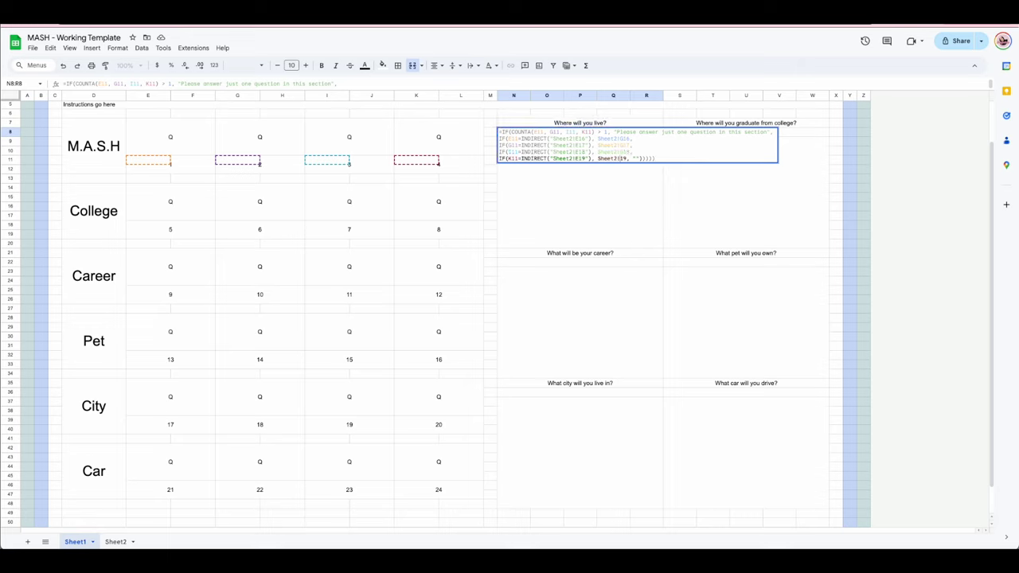
type("G")
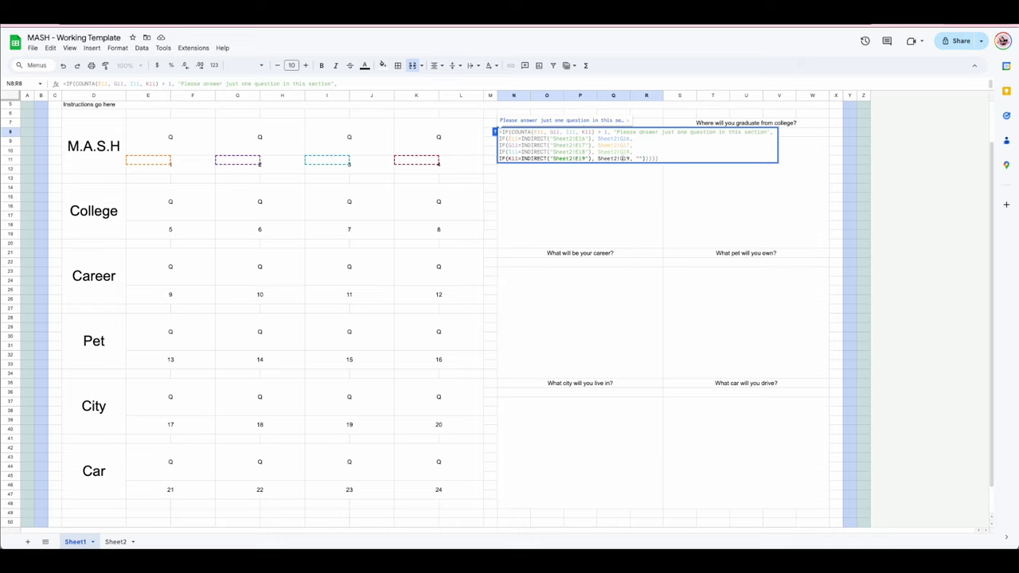
key("Return")
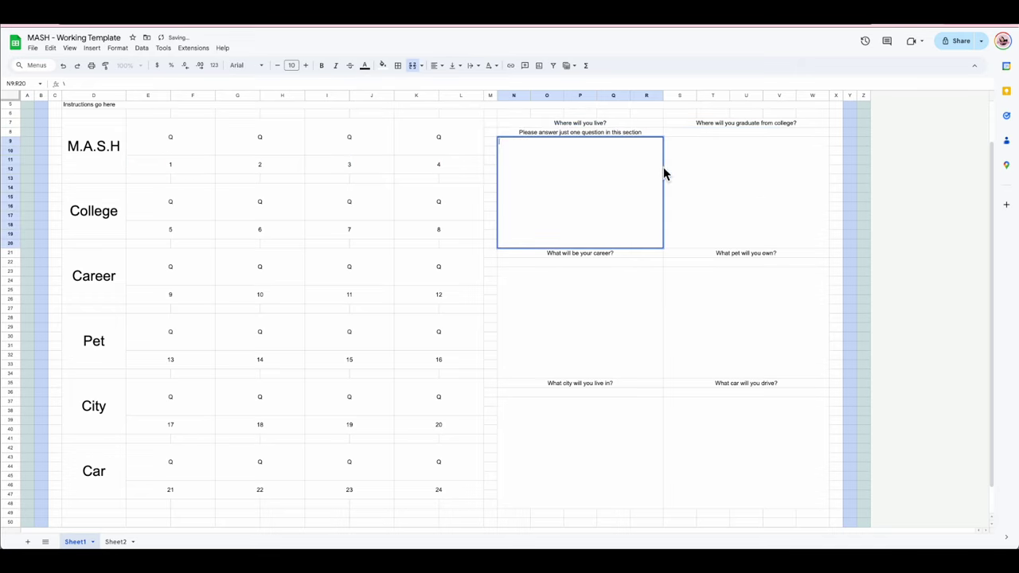
left_click(629, 290)
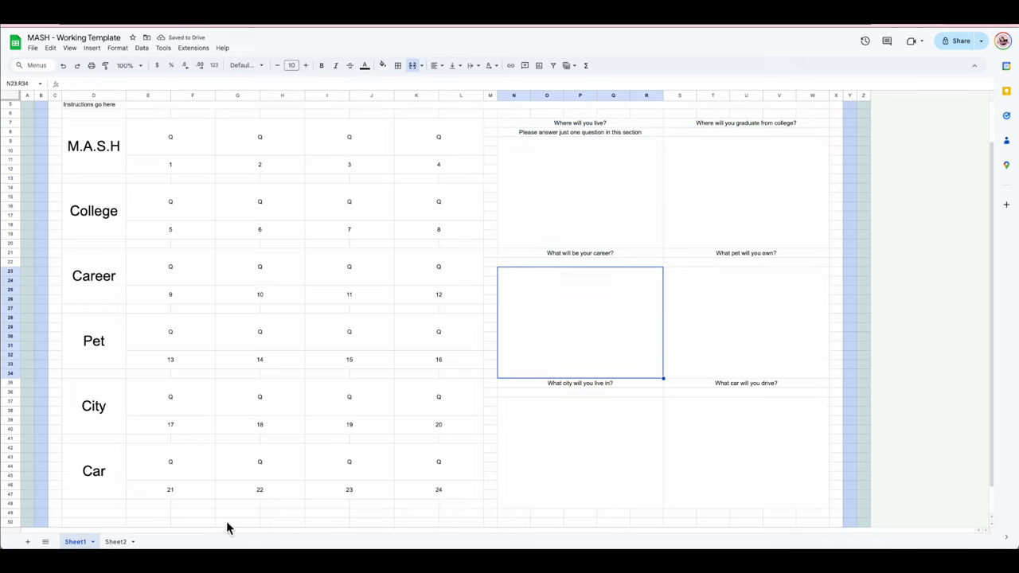
Step: On Sheet2, enter Mansion in G18 and Apartment in G17
left_click(116, 541)
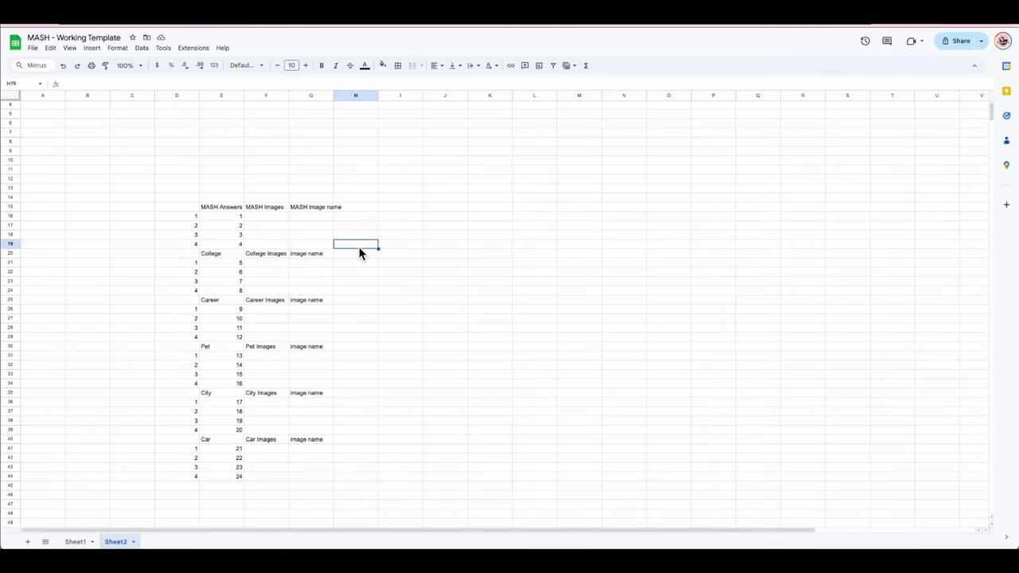
left_click(303, 217)
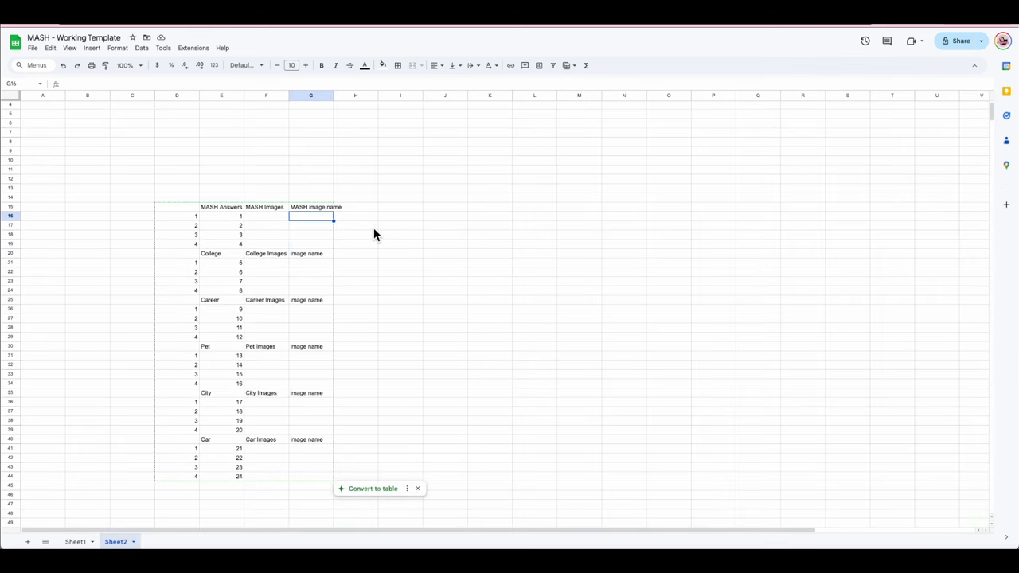
left_click(319, 233)
type("Mansion")
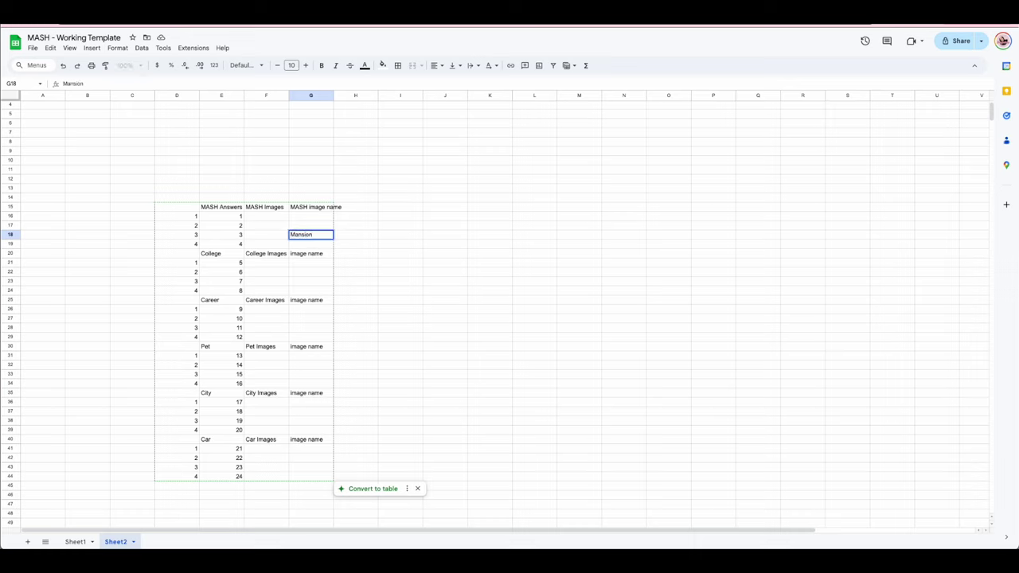
left_click(310, 225)
type("Apa")
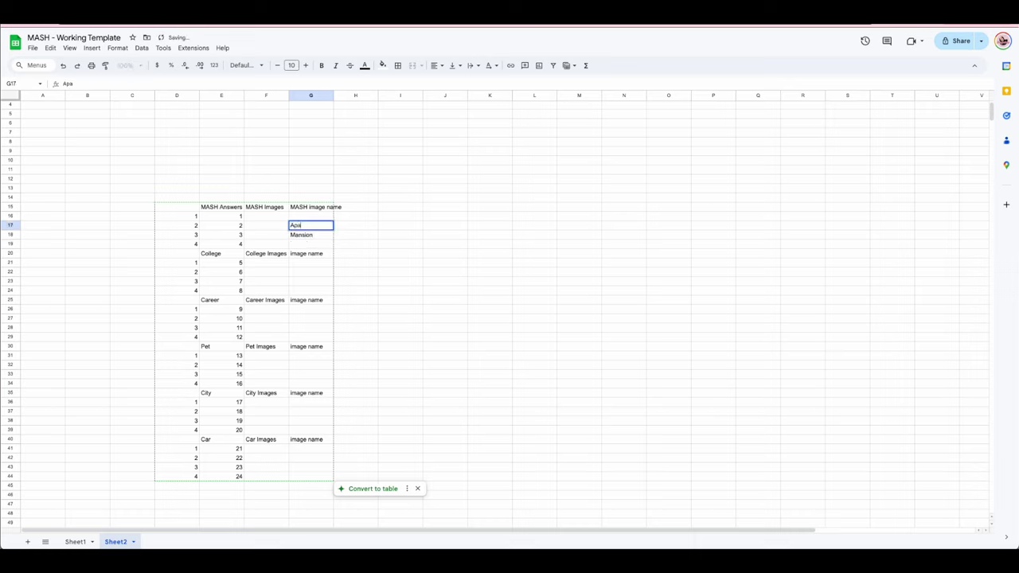
type("rtment")
key("Return")
key("Down")
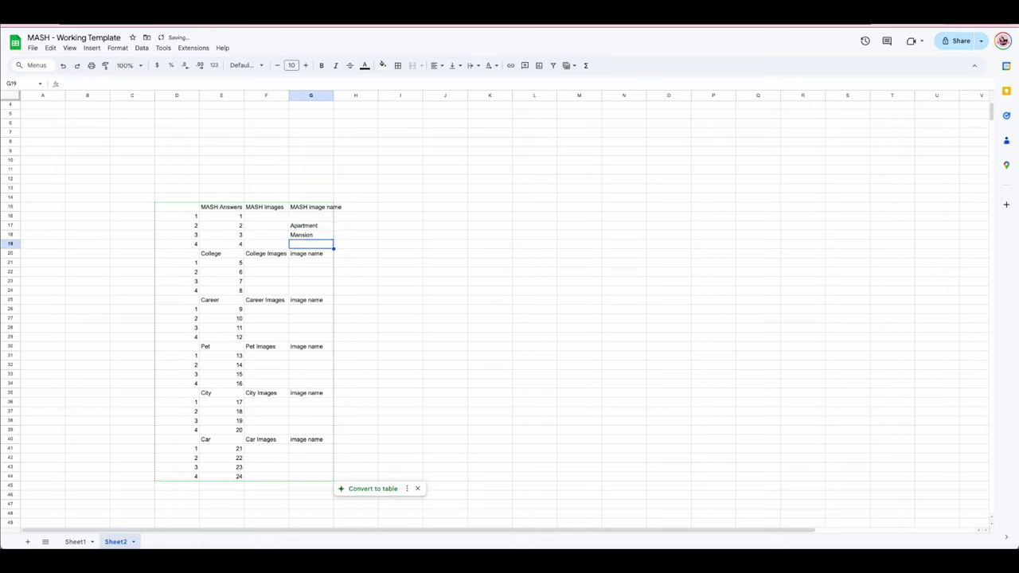
Step: Enter Shack in G16 and House in G19, then return to Sheet1
type("S")
key("Escape")
key("Up")
key("Up")
key("Up")
type("Sha")
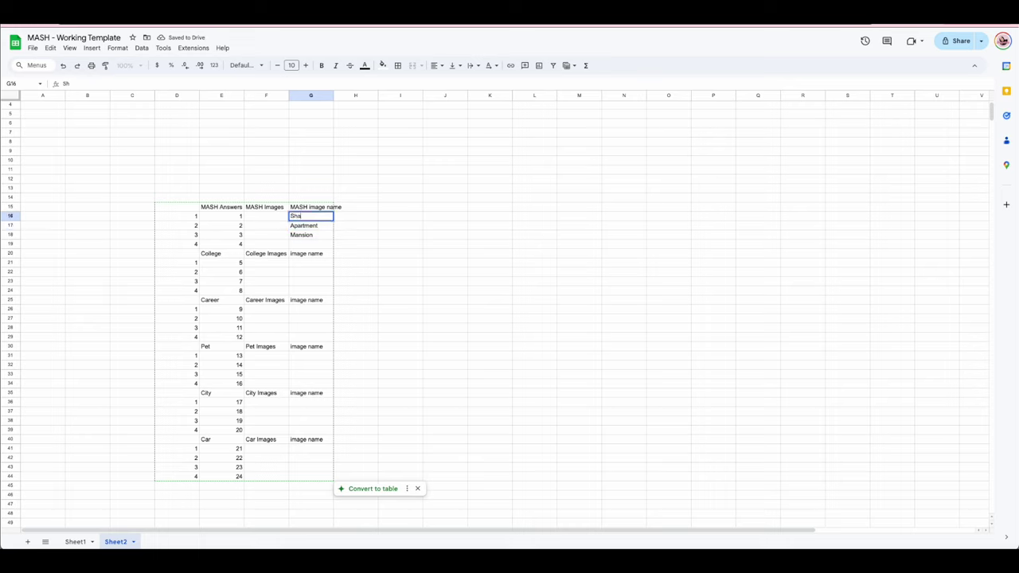
type("ck")
key("Down")
key("Down")
key("Down")
type("House")
left_click(426, 291)
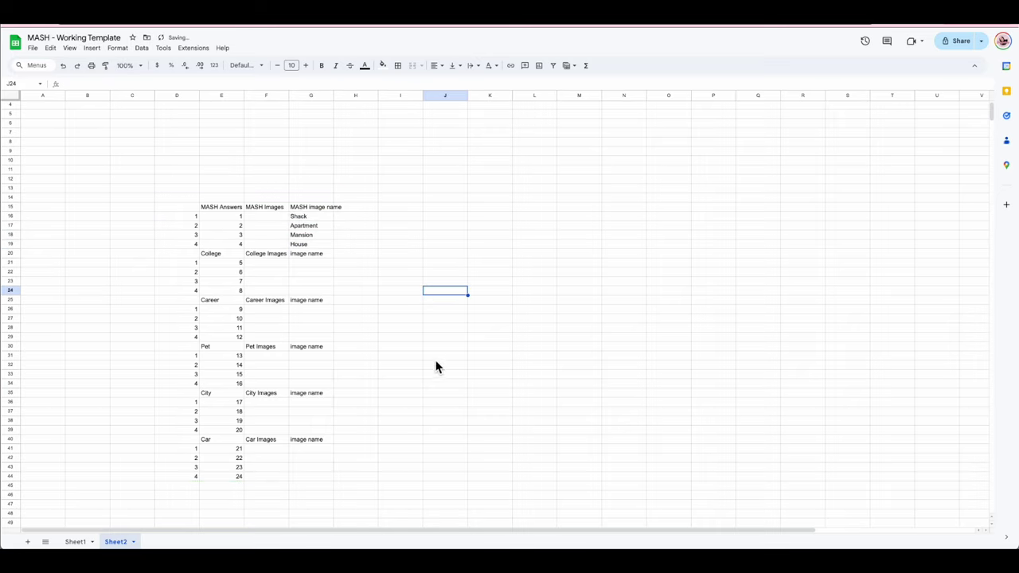
left_click(75, 542)
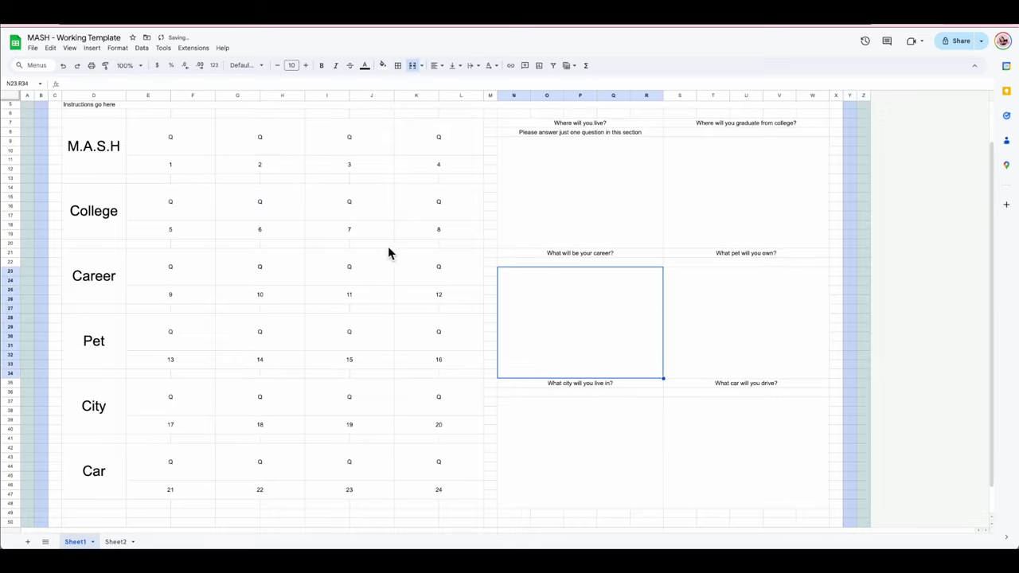
Step: Clear 4, 3 and 2 from the M.A.S.H row so only answer 1 remains
left_click(446, 158)
key("Delete")
left_click(364, 162)
key("Delete")
left_click(233, 161)
key("Delete")
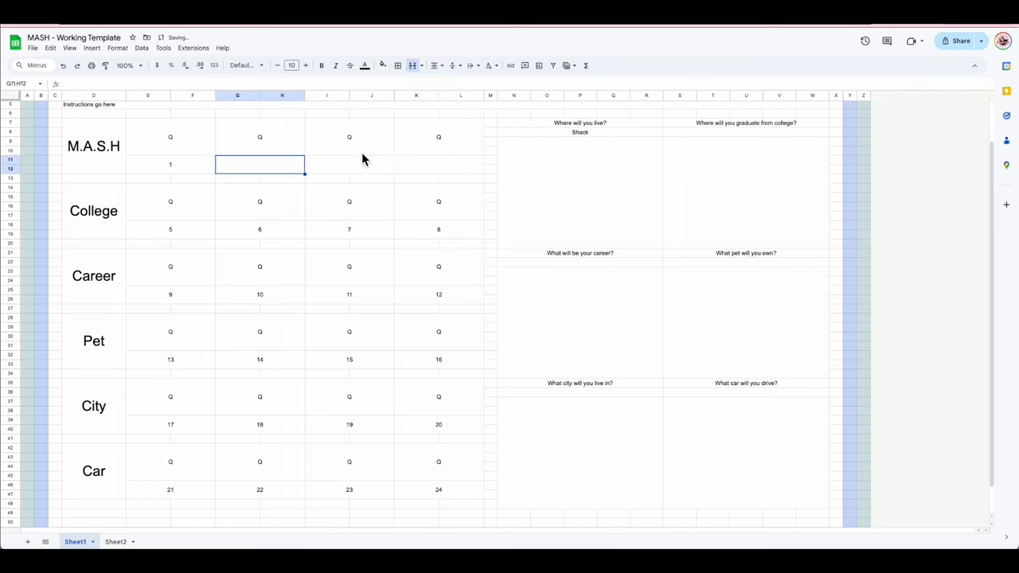
left_click(165, 171)
Step: Clear the 1, enter 2 to show Apartment, then add 3 to trigger the one-answer warning
left_click(282, 164)
left_click(213, 163)
key("Delete")
left_click(262, 166)
type("2")
left_click(272, 242)
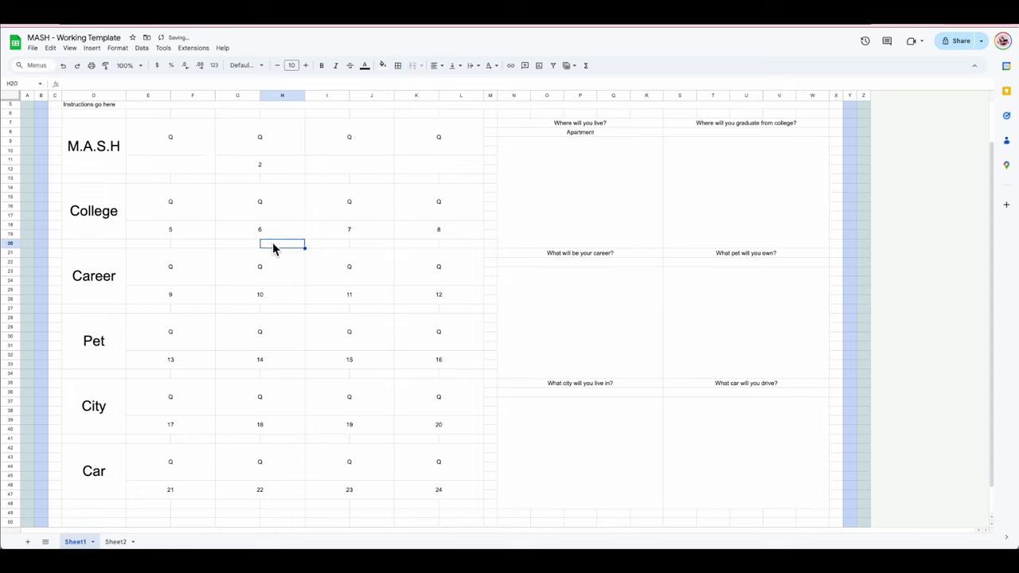
left_click(327, 169)
type("3")
left_click(310, 257)
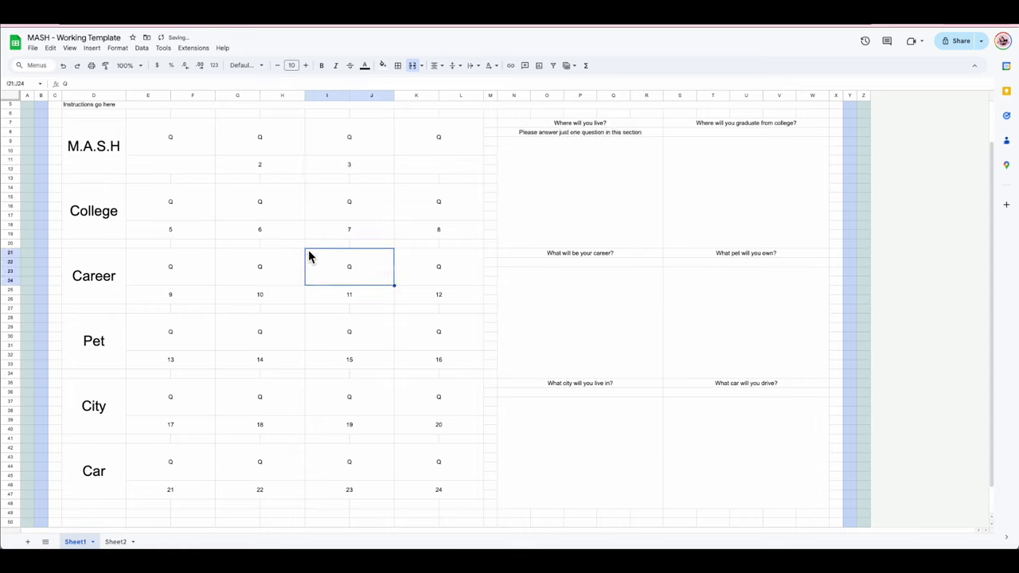
Step: Test lone answers 3 and then 4 in the M.A.S.H row, clearing each afterwards
left_click(283, 168)
key("Delete")
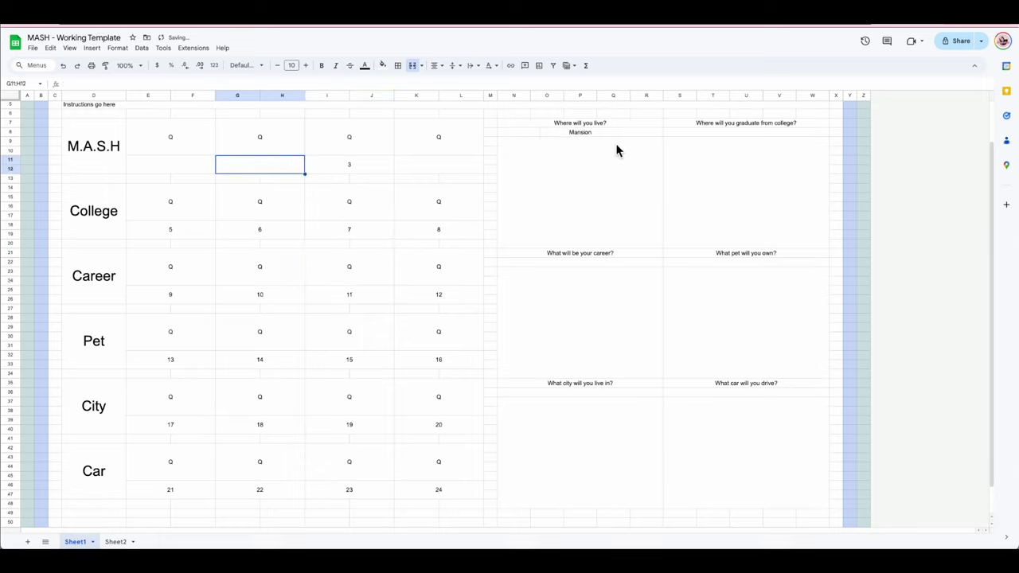
left_click(364, 164)
key("Delete")
left_click(434, 164)
type("4")
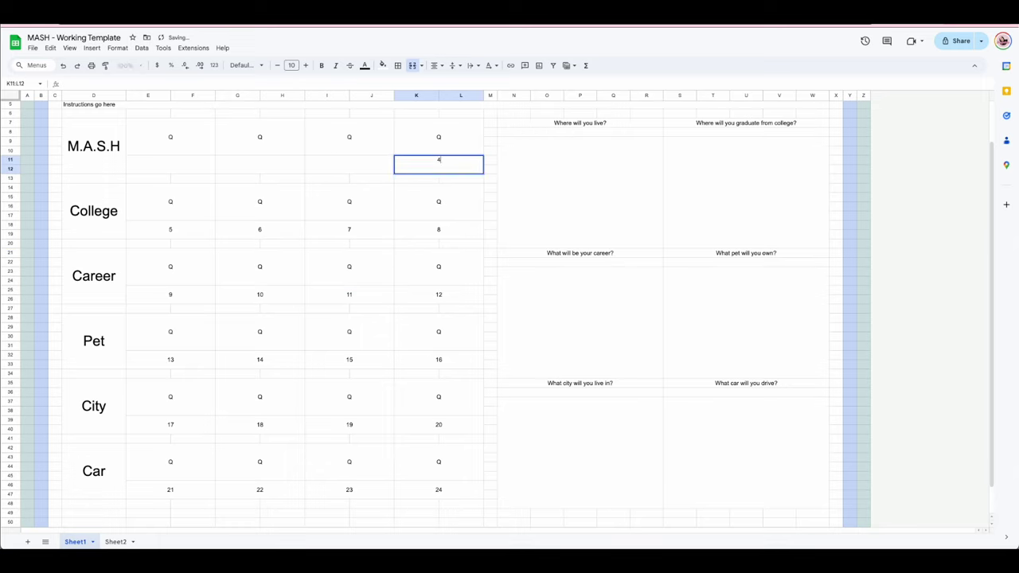
left_click(398, 257)
left_click(462, 168)
key("Delete")
Step: Re-enter 1, 2, 3, 4 across the M.A.S.H row and inspect the N8 answer formula
left_click(159, 167)
type("1")
key("Tab")
type("2")
key("Tab")
type("3")
key("Tab")
type("4")
key("Tab")
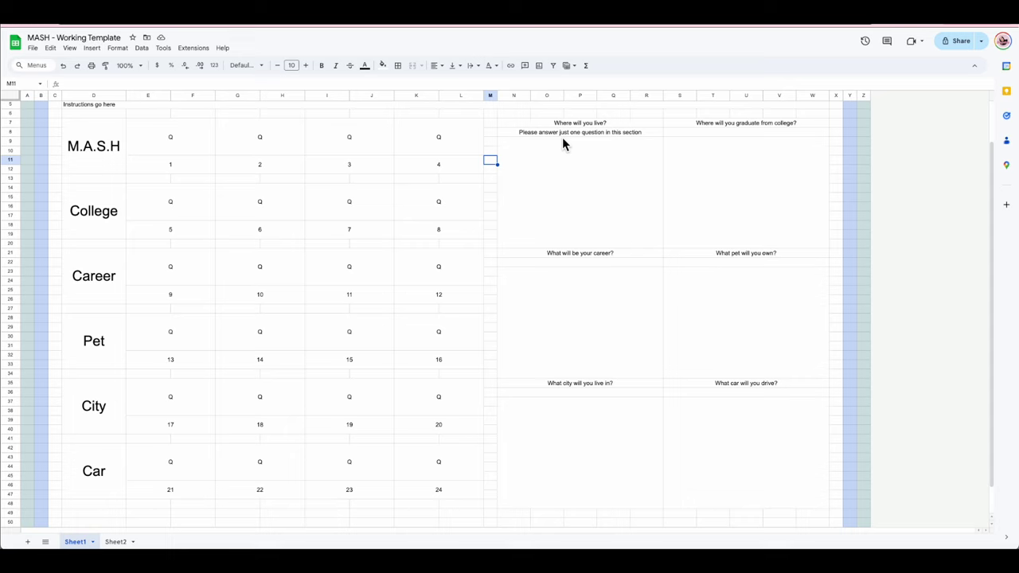
left_click(589, 133)
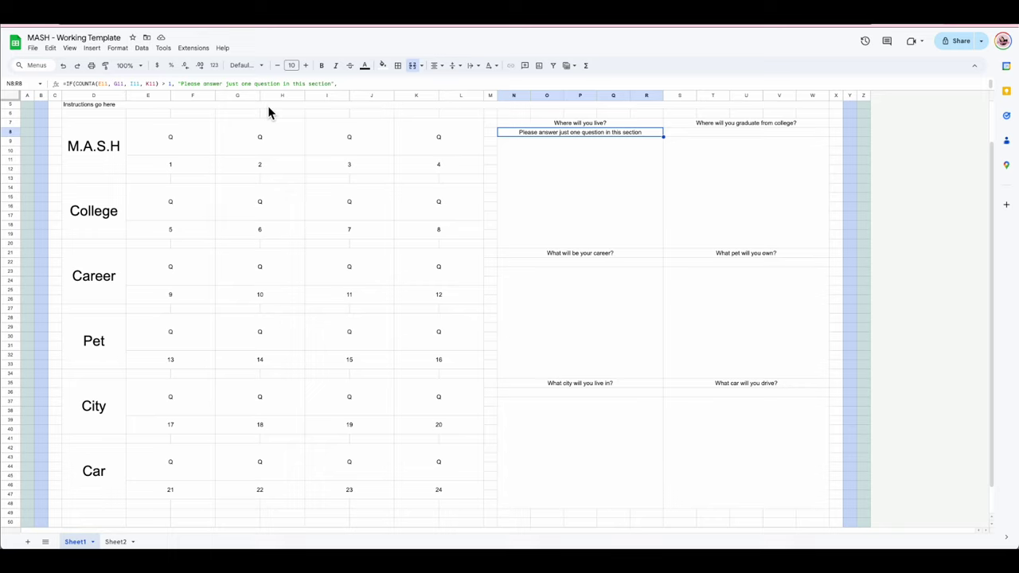
left_click(568, 195)
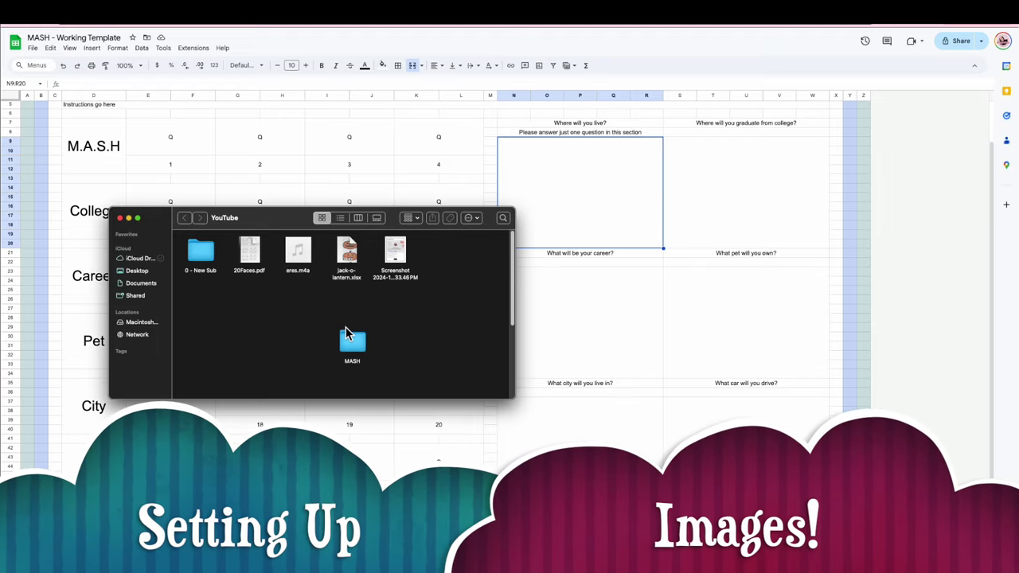
Step: Open the MASH folder, enlarge its window to view all card images, then close it
double_click(353, 341)
left_click_drag(273, 218, 264, 64)
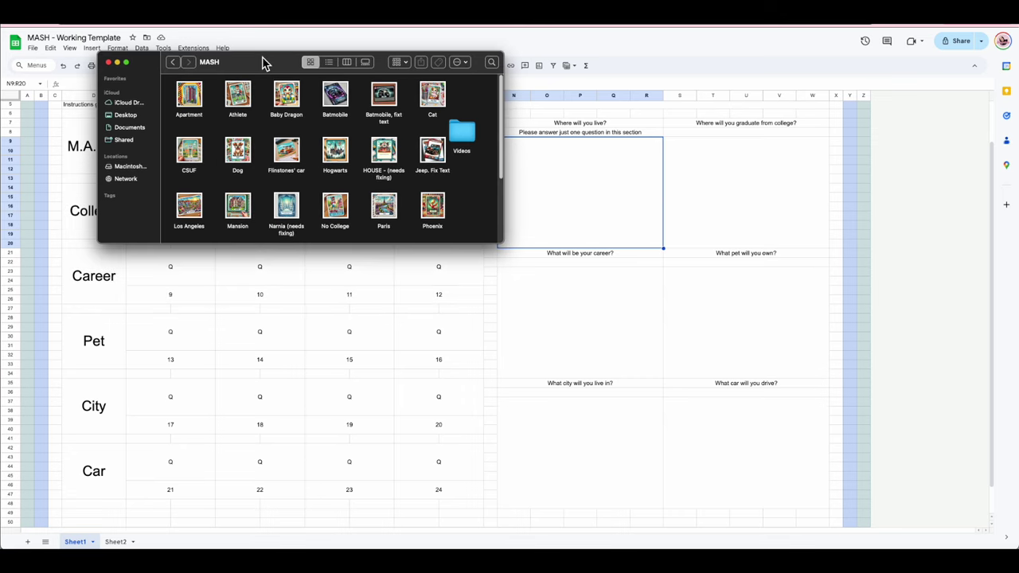
left_click_drag(500, 241, 775, 449)
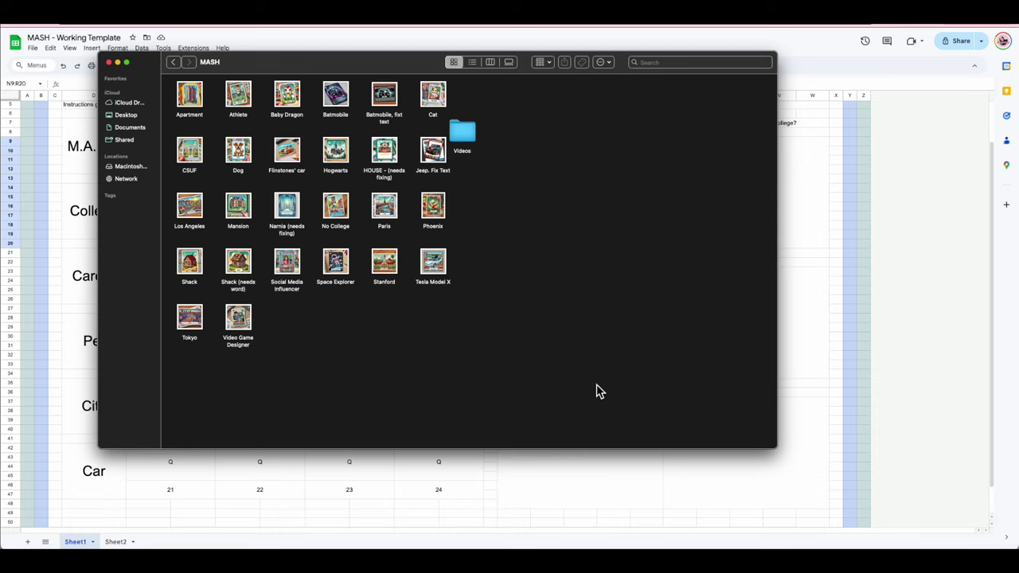
left_click(108, 62)
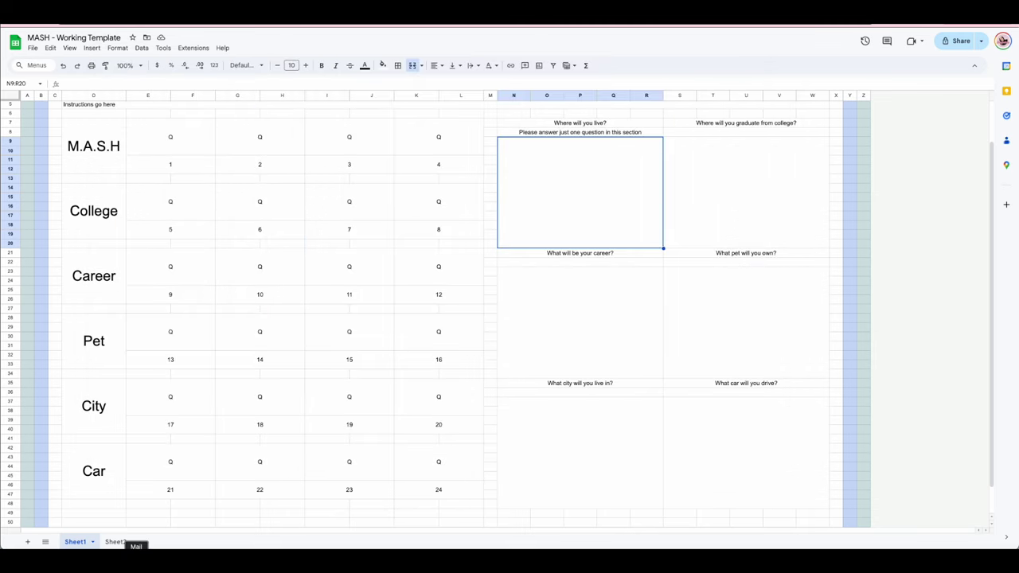
left_click(95, 549)
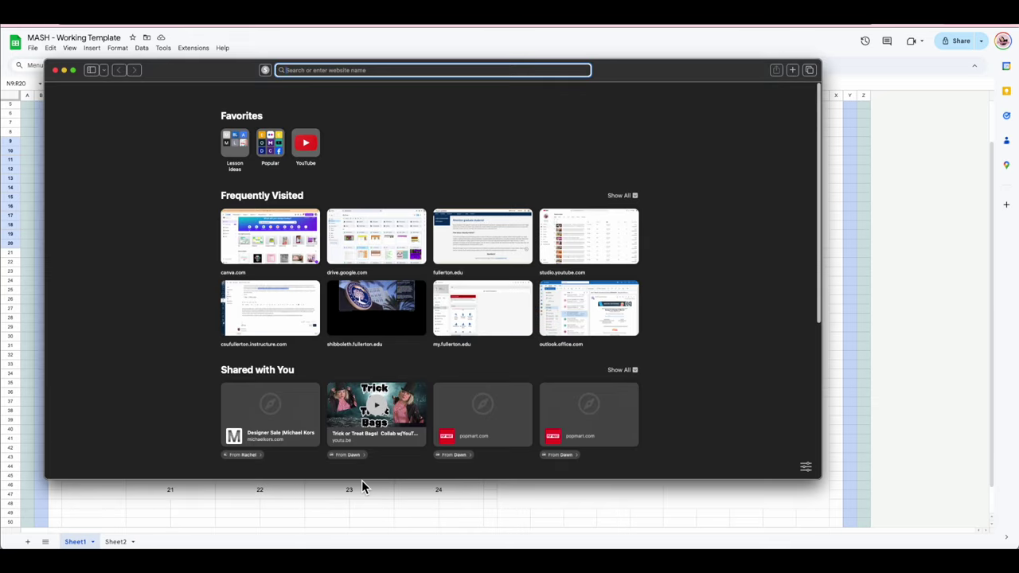
type("canva")
key("Return")
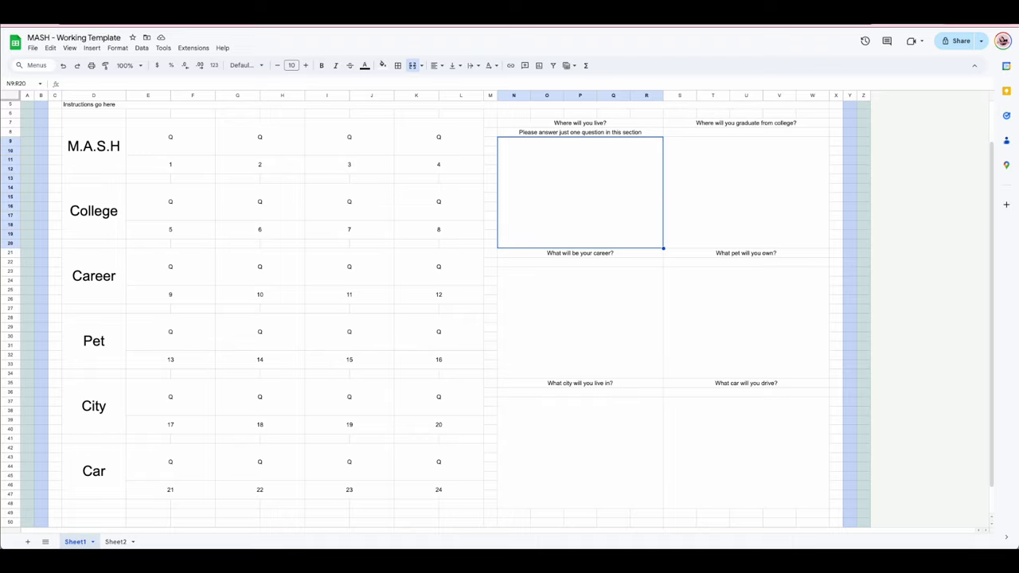
left_click_drag(0, 89, 724, 68)
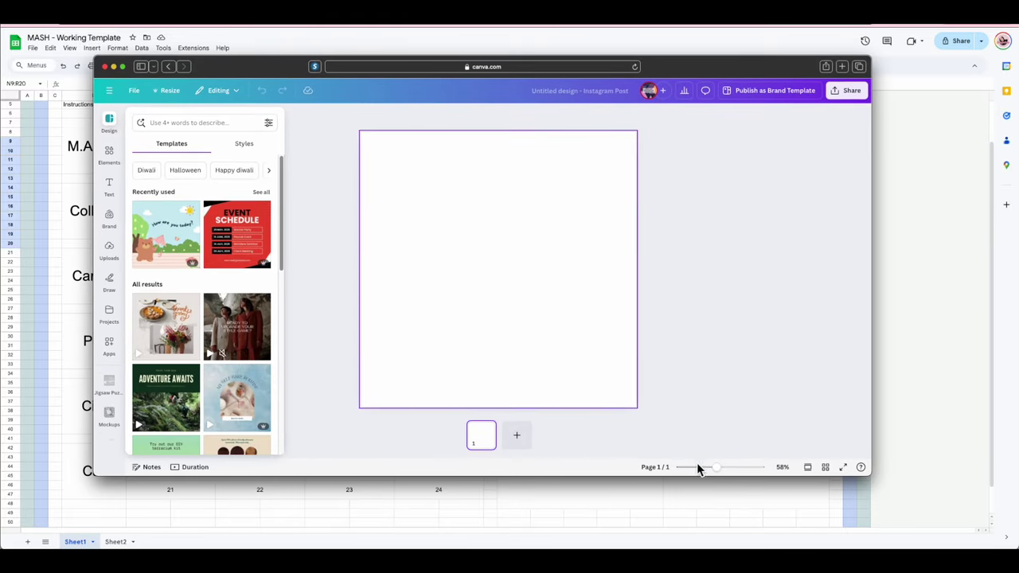
Step: Close the templates list, leaving the blank Instagram post page deselected
left_click(724, 301)
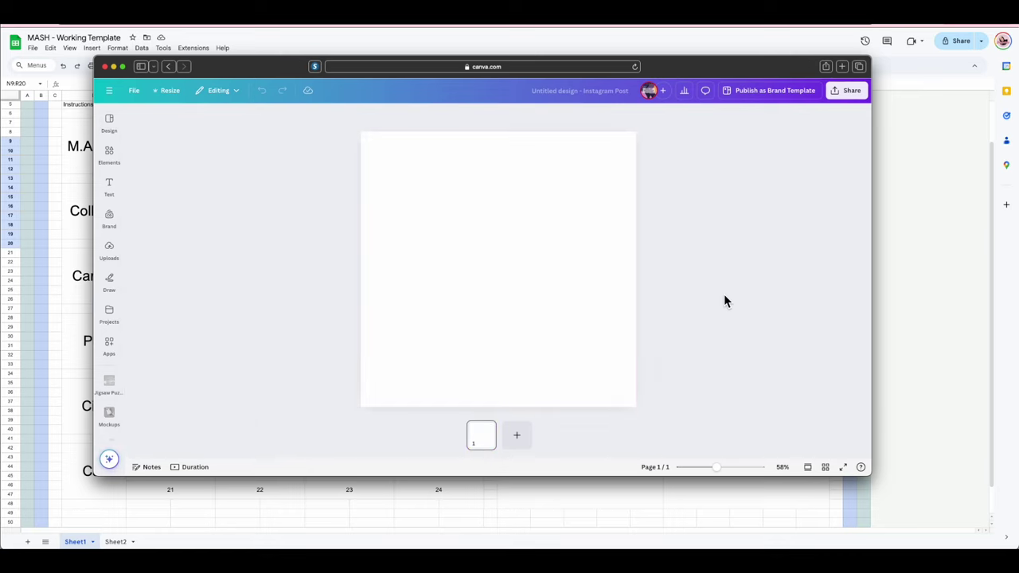
left_click(478, 272)
left_click(727, 216)
Step: Move the Canva window left and open the MASH folder in Finder on the right
left_click_drag(758, 72, 674, 56)
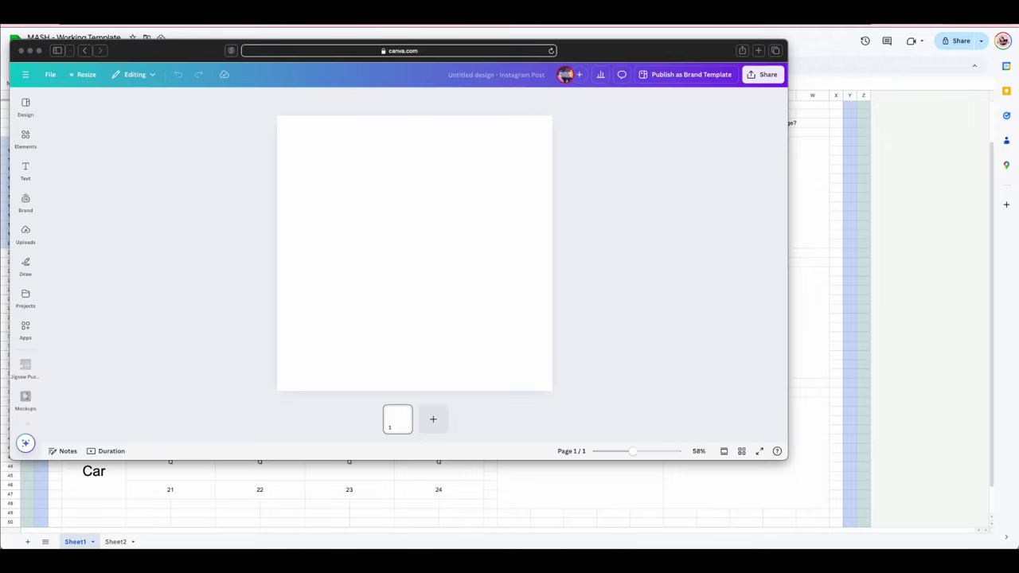
left_click(352, 344)
double_click(352, 344)
left_click_drag(268, 217, 809, 179)
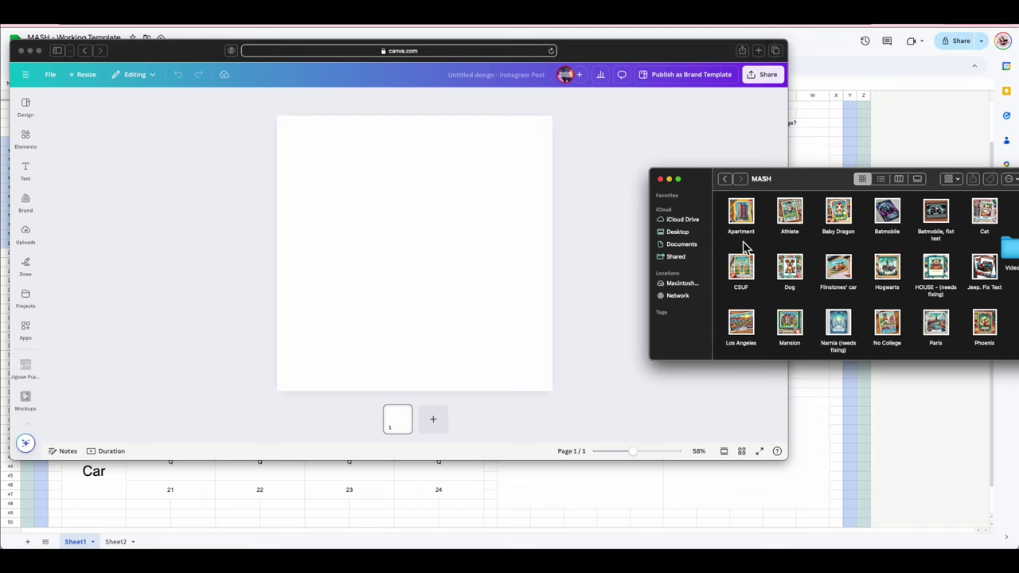
Step: Drag the Apartment card image onto the page and set it as the background
left_click_drag(740, 214, 338, 238)
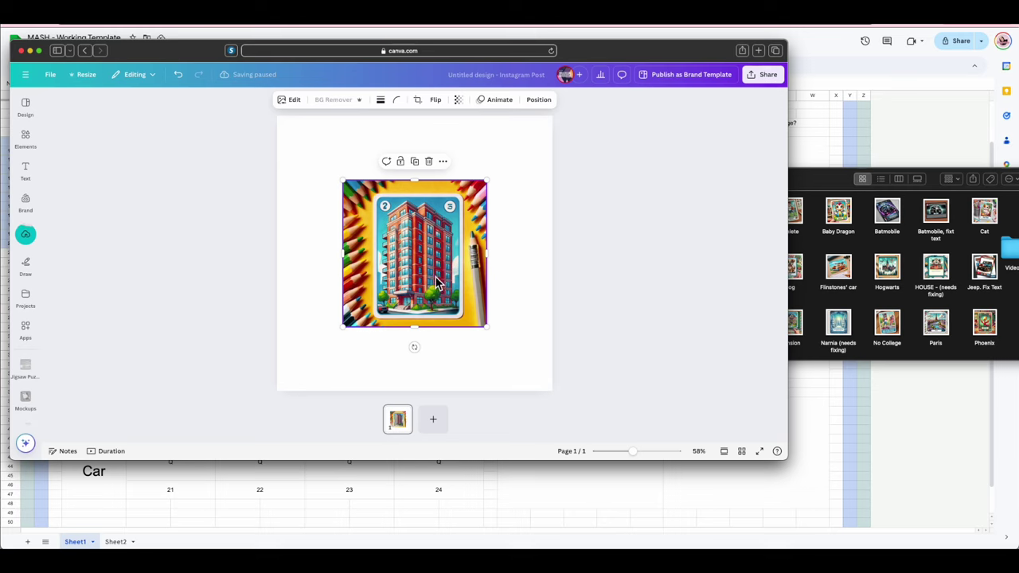
mouse_move(420, 247)
left_mouse_down()
mouse_move(406, 230)
mouse_move(426, 242)
left_mouse_up()
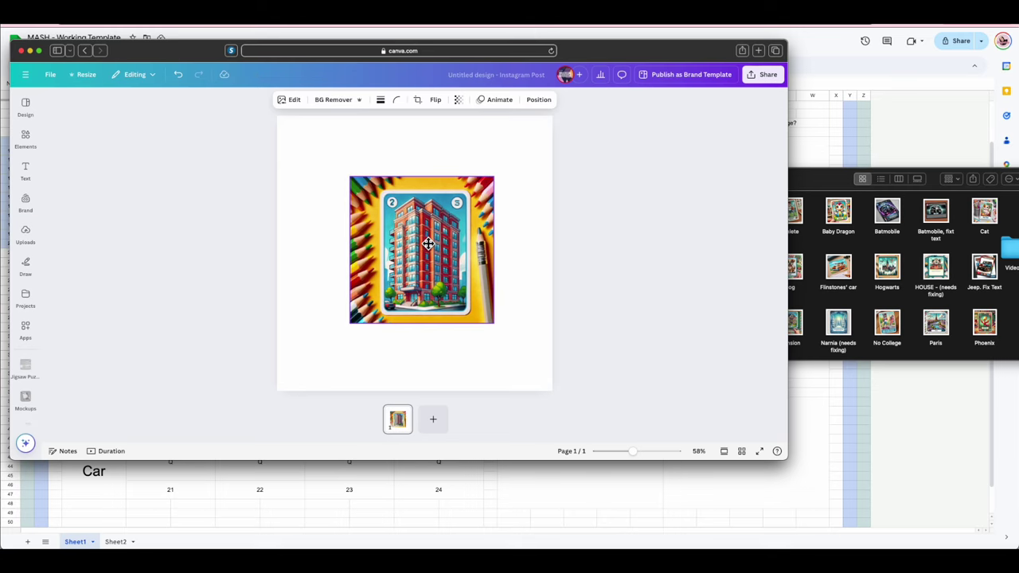
right_click(415, 248)
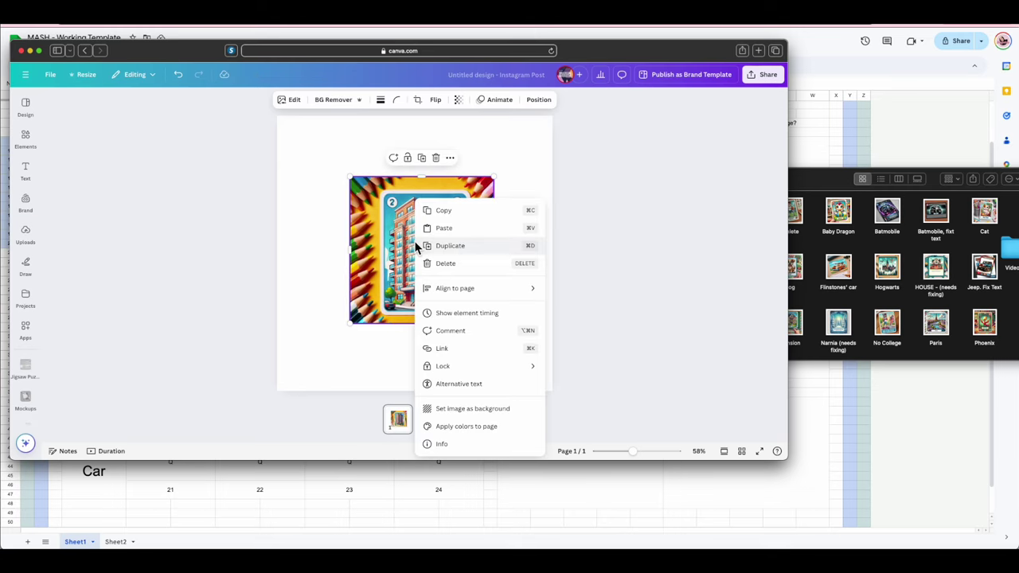
left_click(478, 410)
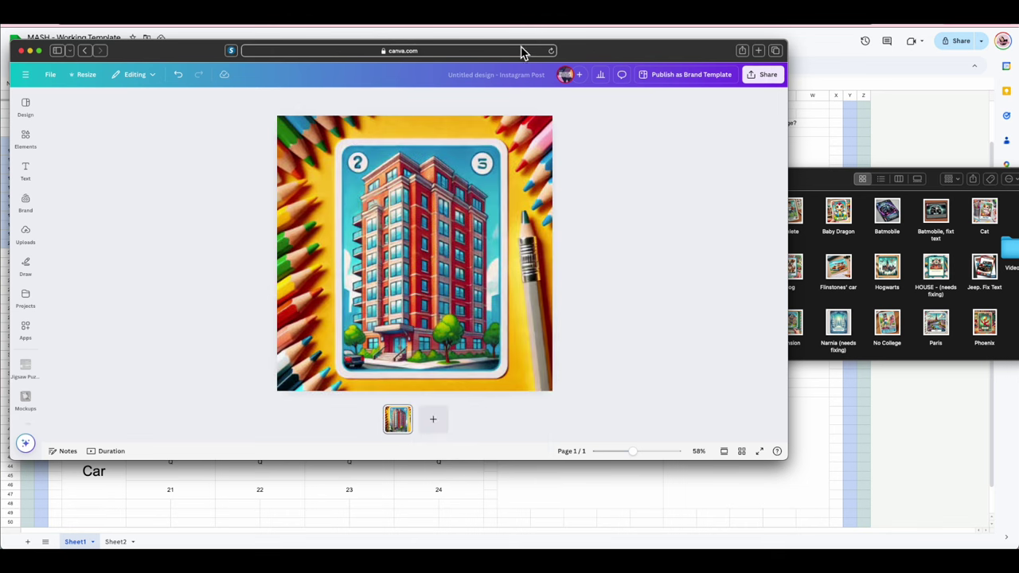
Step: Rename the design to 'MASH Images'
left_click(491, 77)
type("MASH Images")
left_click(640, 344)
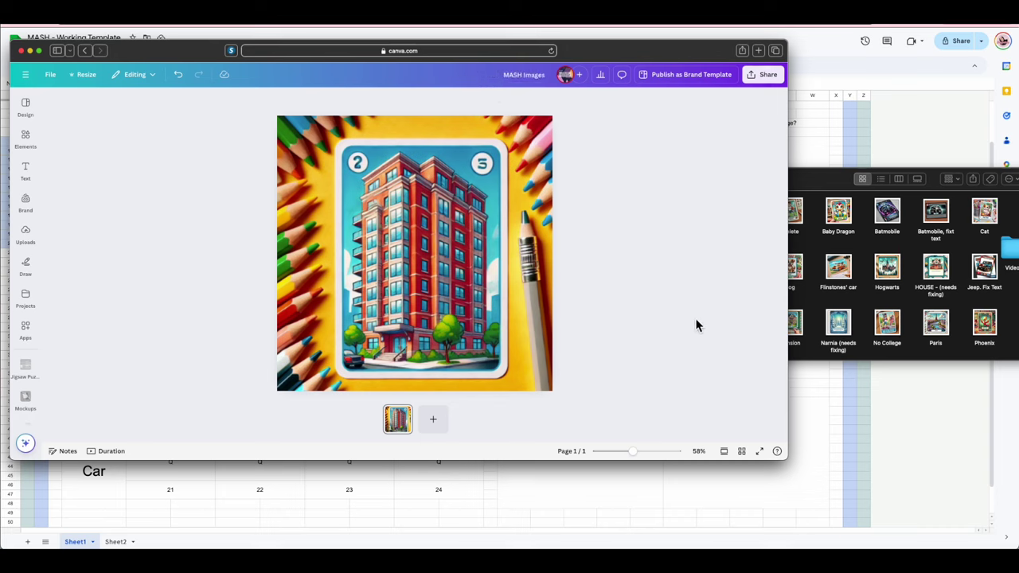
Step: Add page 2 with the Mansion card image set as background, then add page 3
left_click(437, 422)
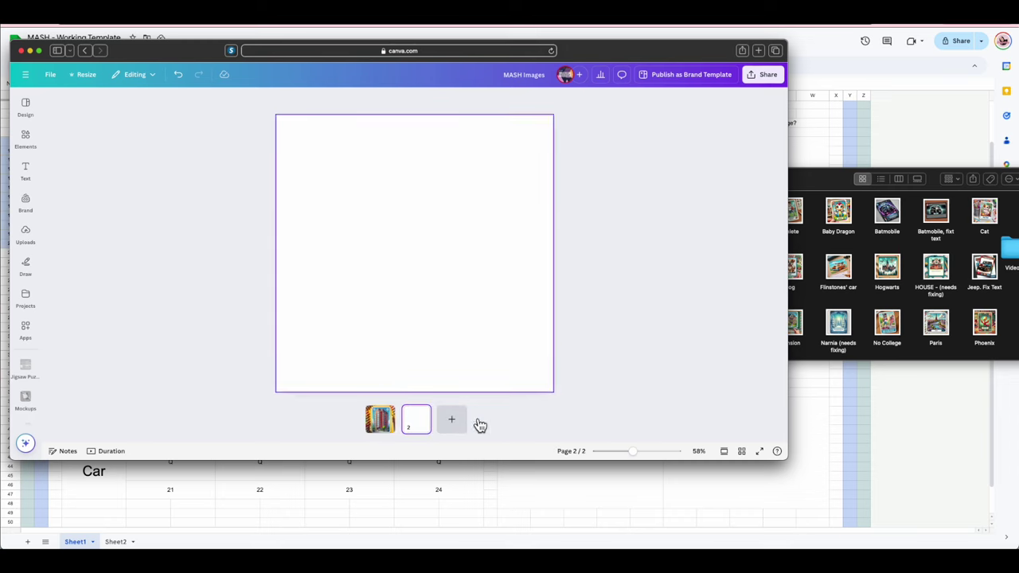
left_click(937, 320)
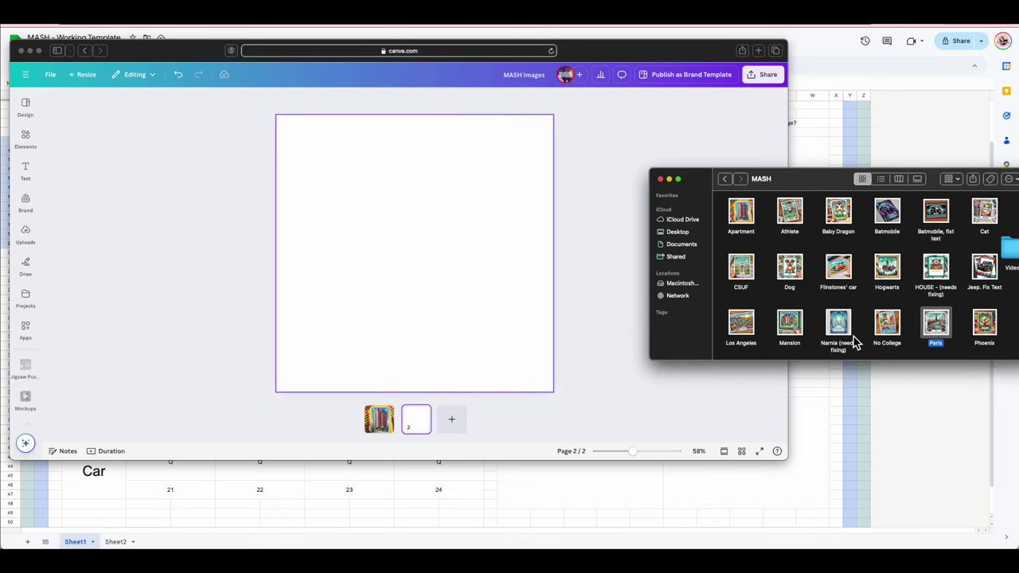
left_click_drag(801, 323, 498, 255)
left_click(495, 253)
right_click(418, 209)
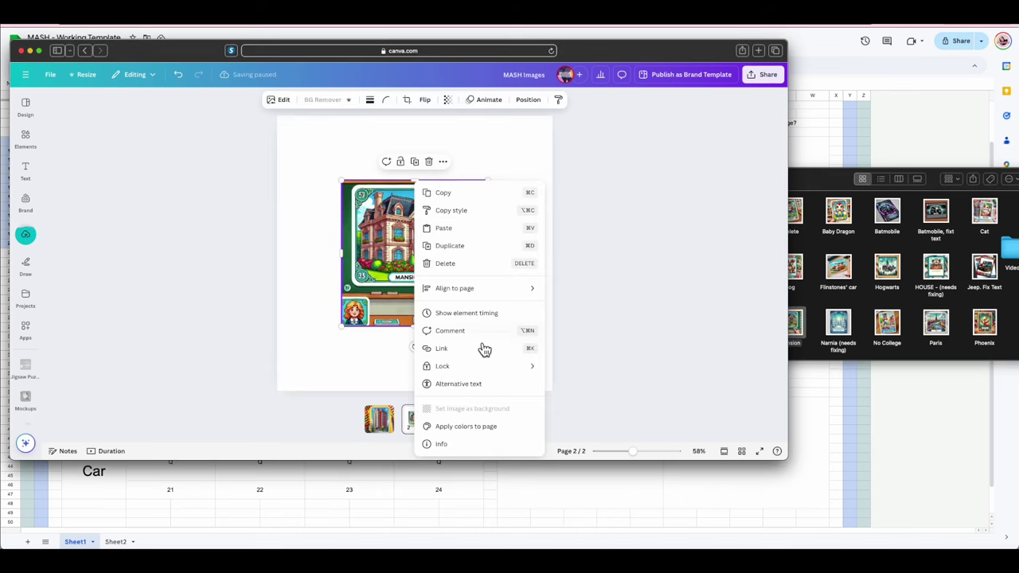
left_click(607, 230)
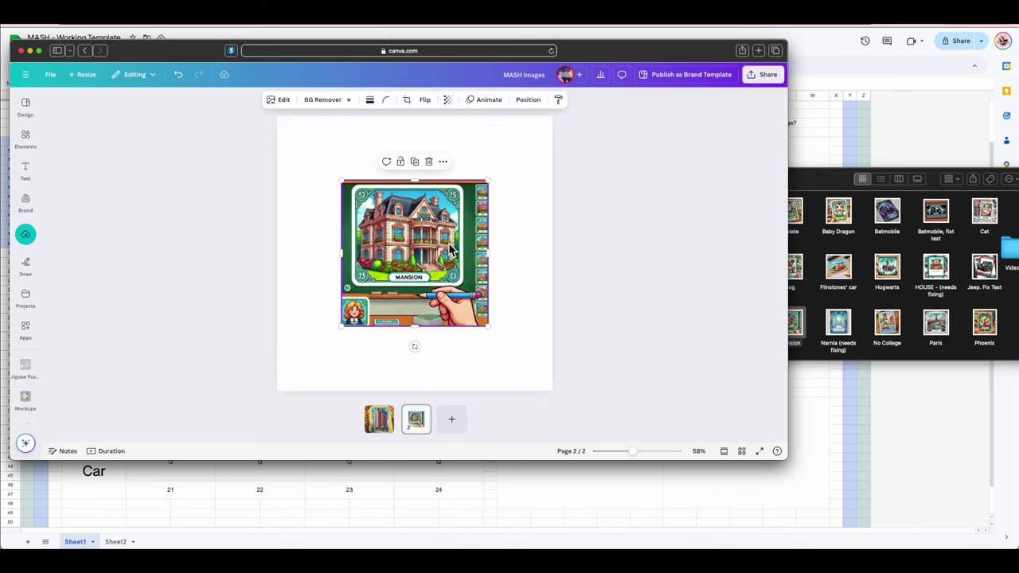
right_click(449, 248)
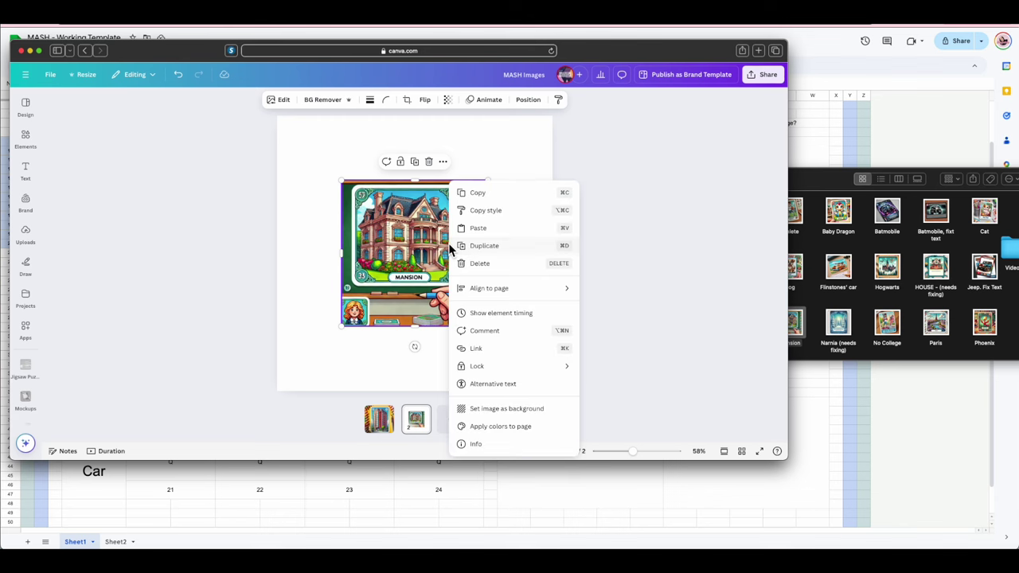
left_click(518, 408)
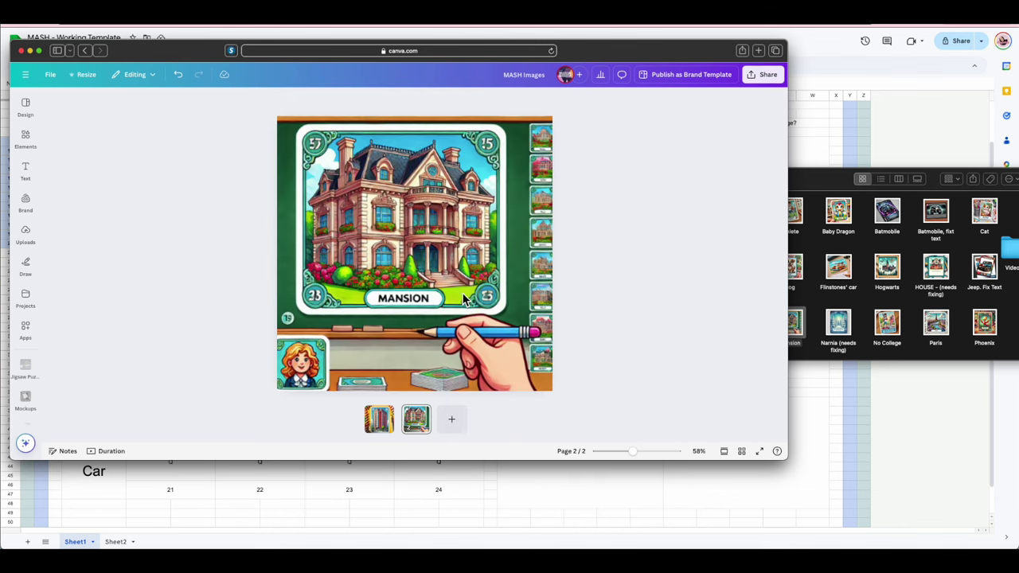
left_click(456, 422)
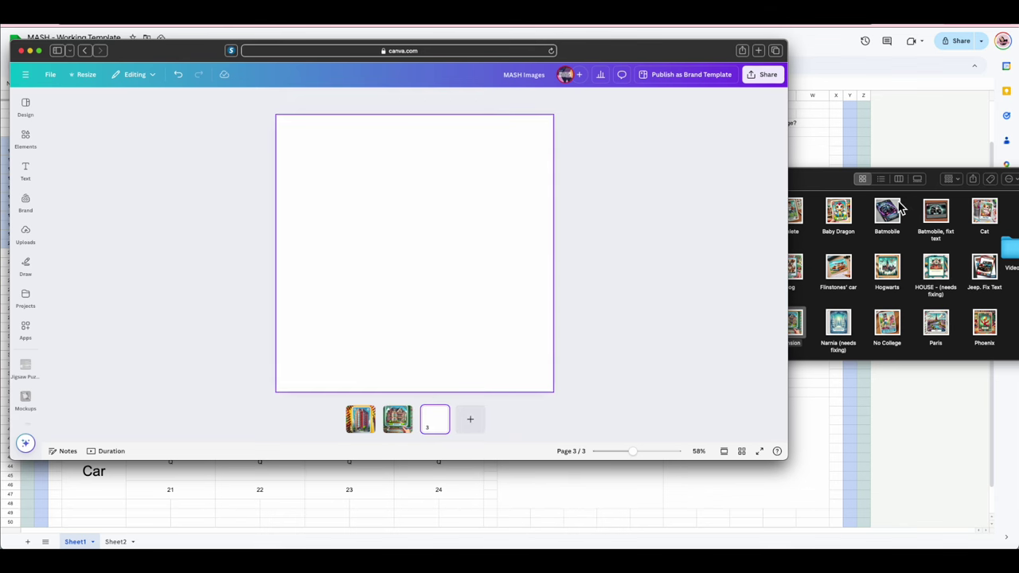
Step: Drag 'HOUSE - (needs fixing)' onto page 3 and set it as the background
left_click(883, 247)
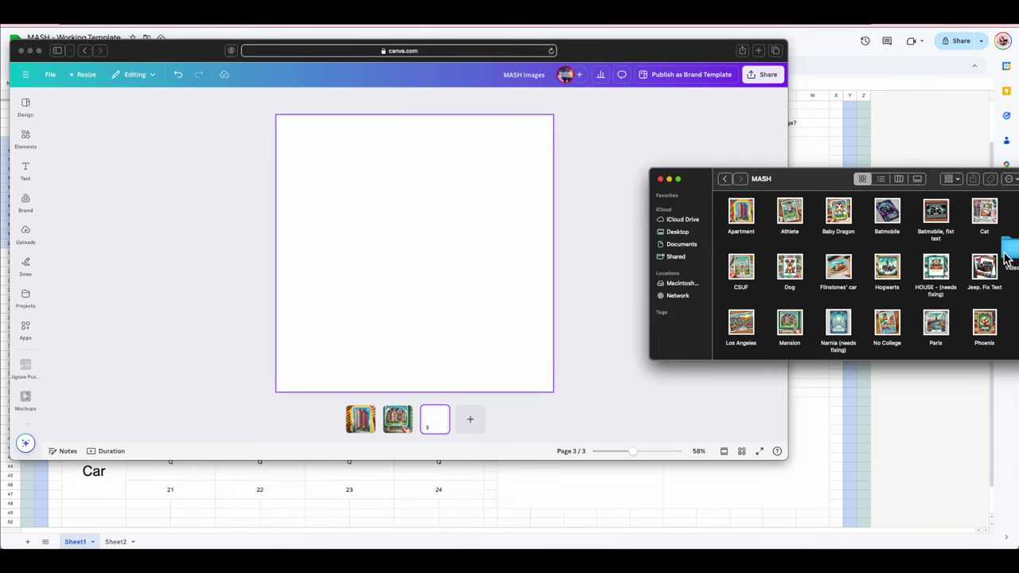
left_click_drag(943, 278, 368, 254)
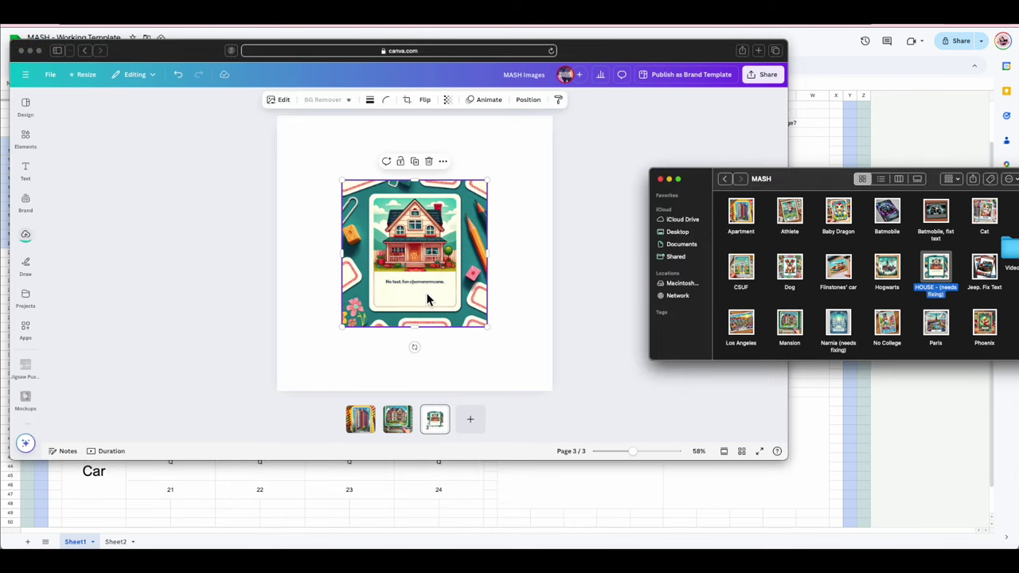
right_click(410, 265)
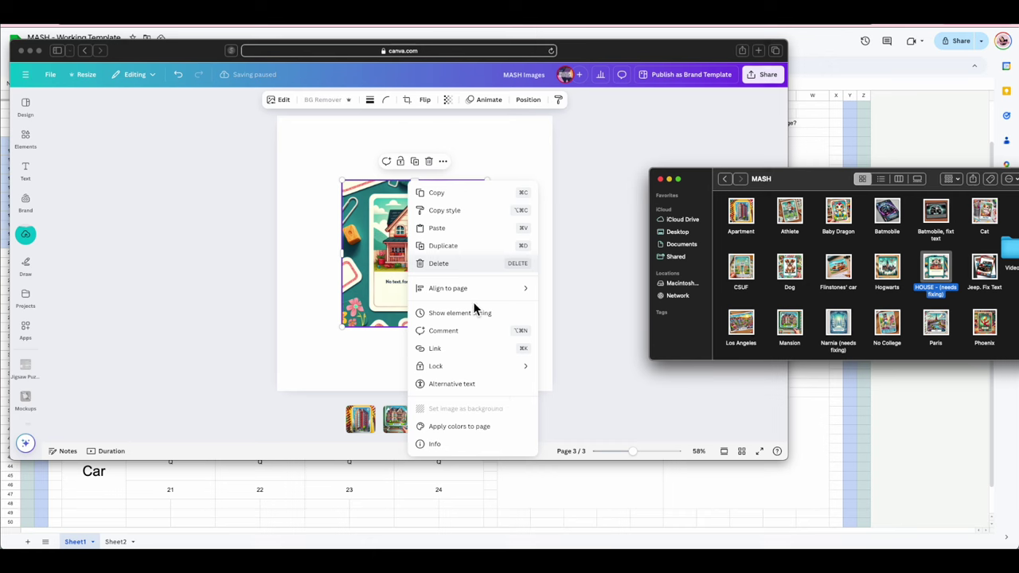
left_click(287, 154)
left_click(257, 160)
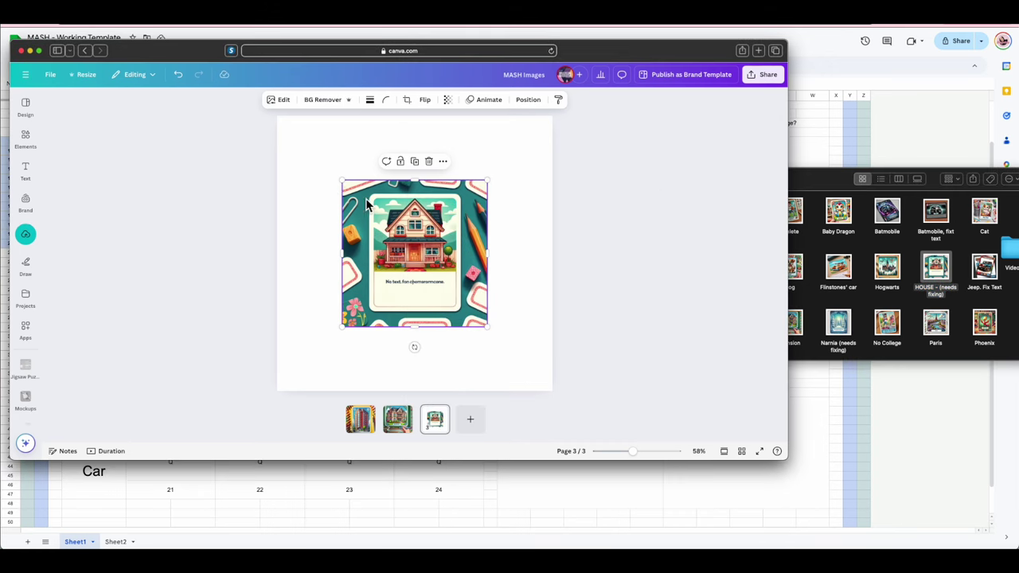
right_click(439, 259)
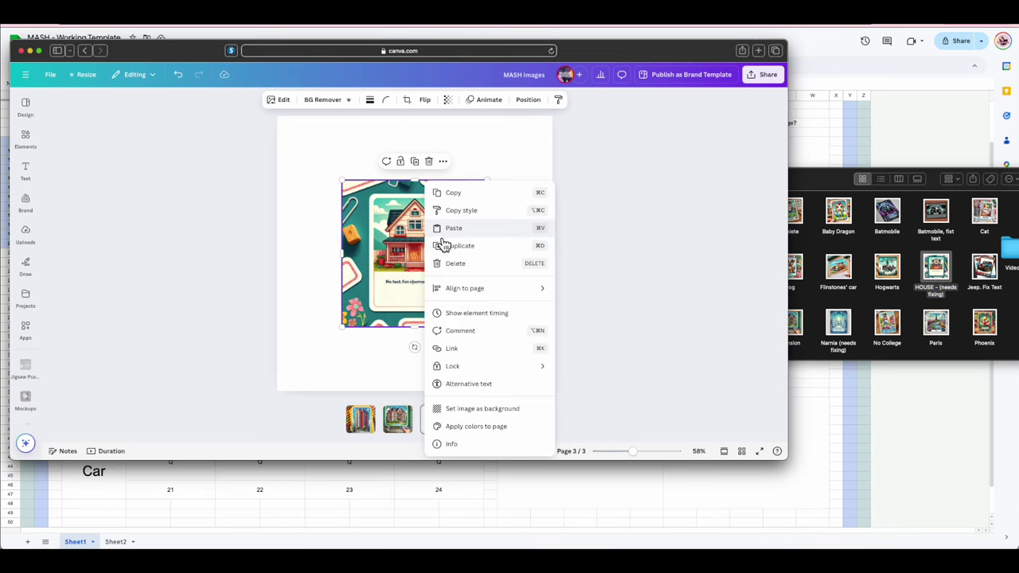
left_click(486, 410)
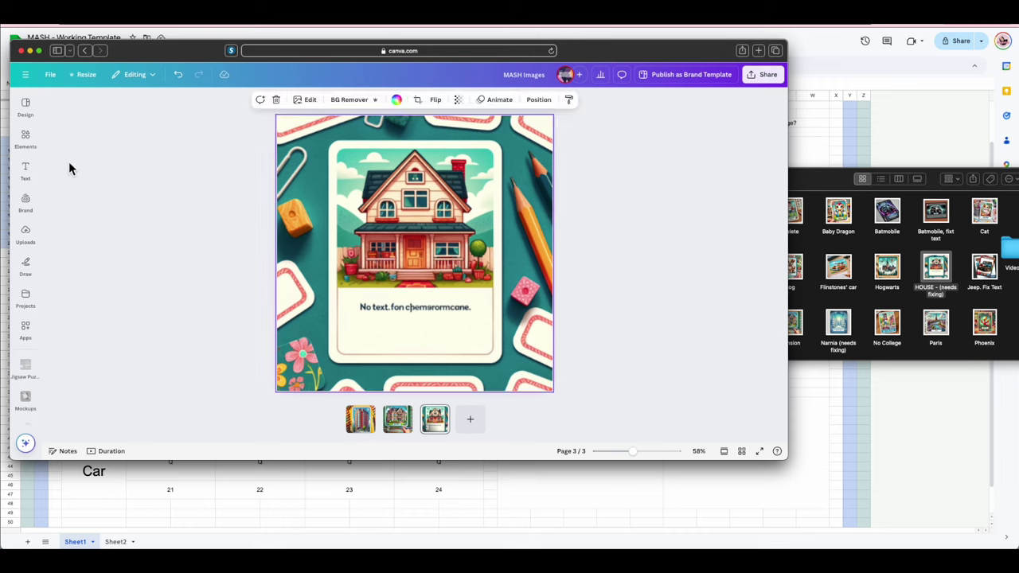
left_click(25, 108)
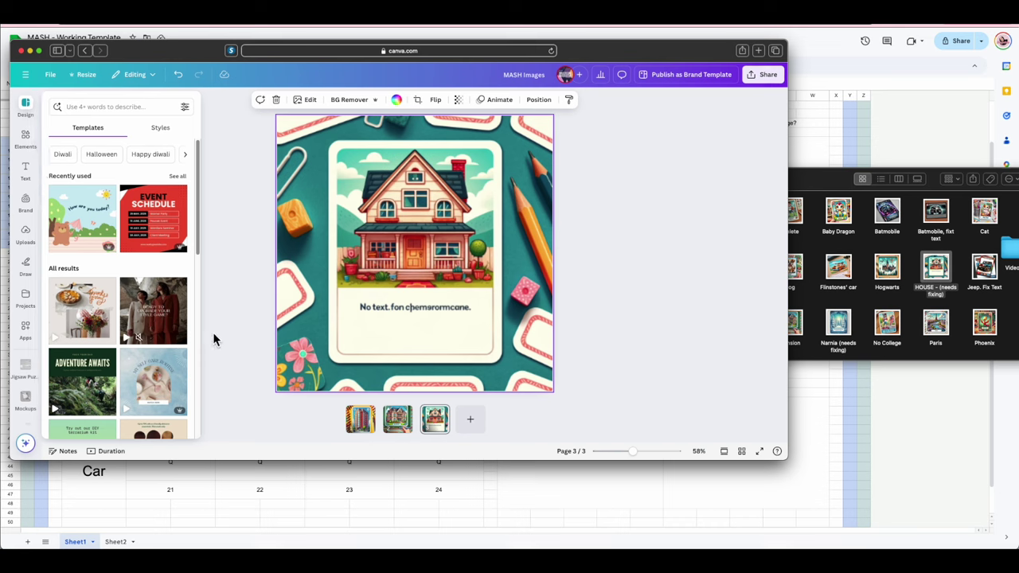
Step: Add a teal square shape and resize it into a thin bar over the card's text area
left_click(25, 138)
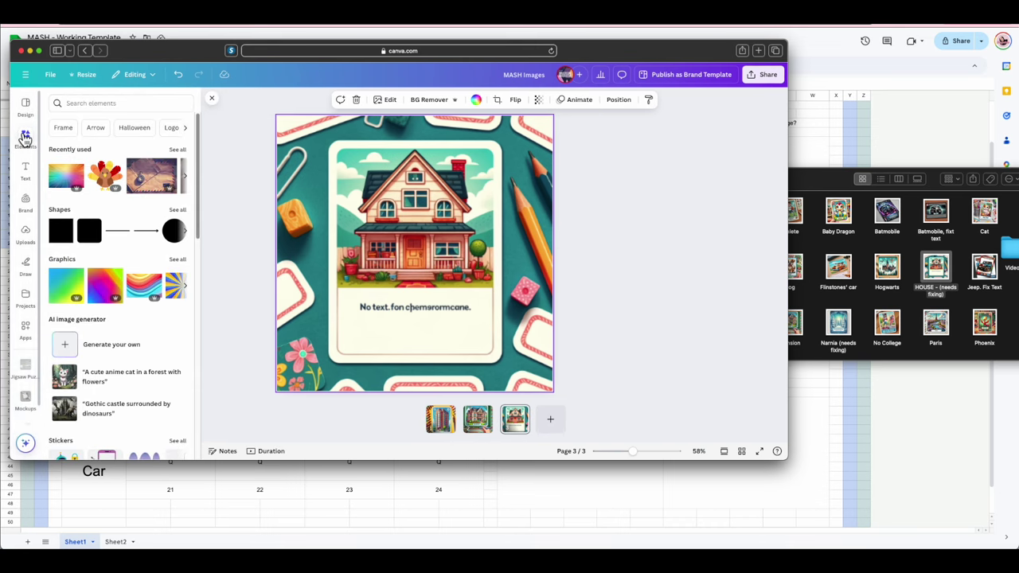
left_click(66, 227)
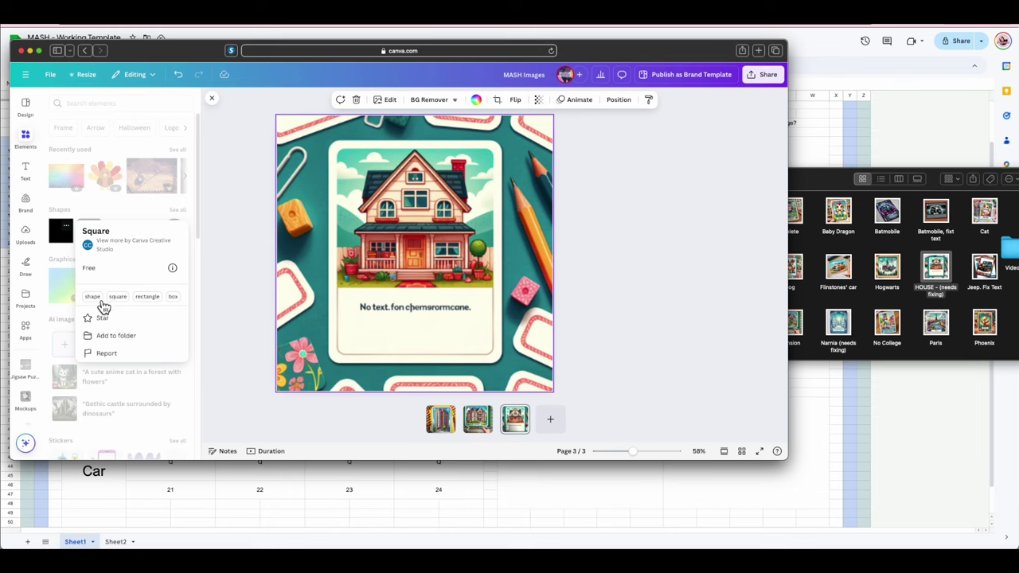
left_click(62, 233)
left_click(66, 230)
left_click(59, 236)
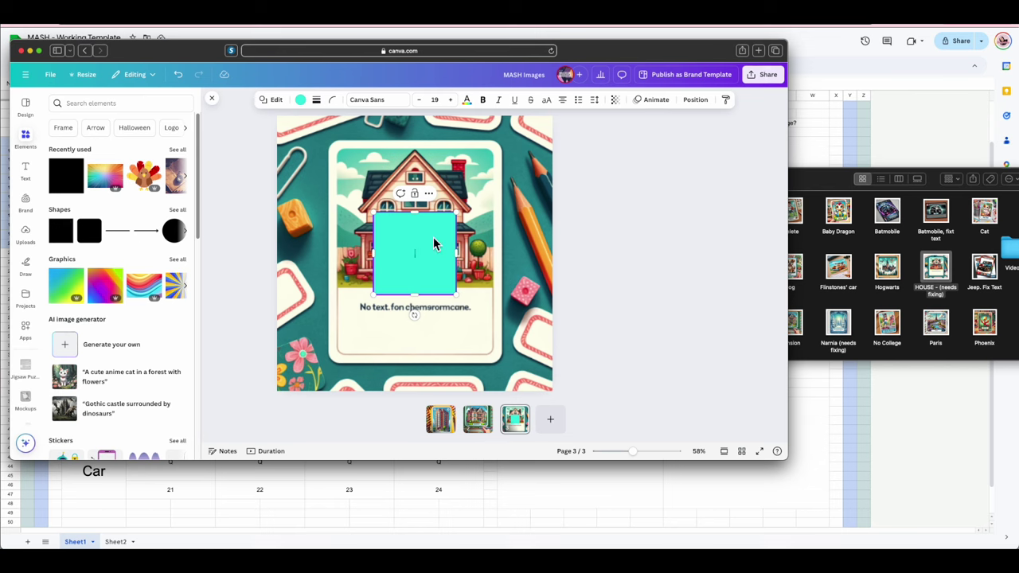
left_click_drag(402, 250, 372, 329)
left_click_drag(435, 338, 475, 338)
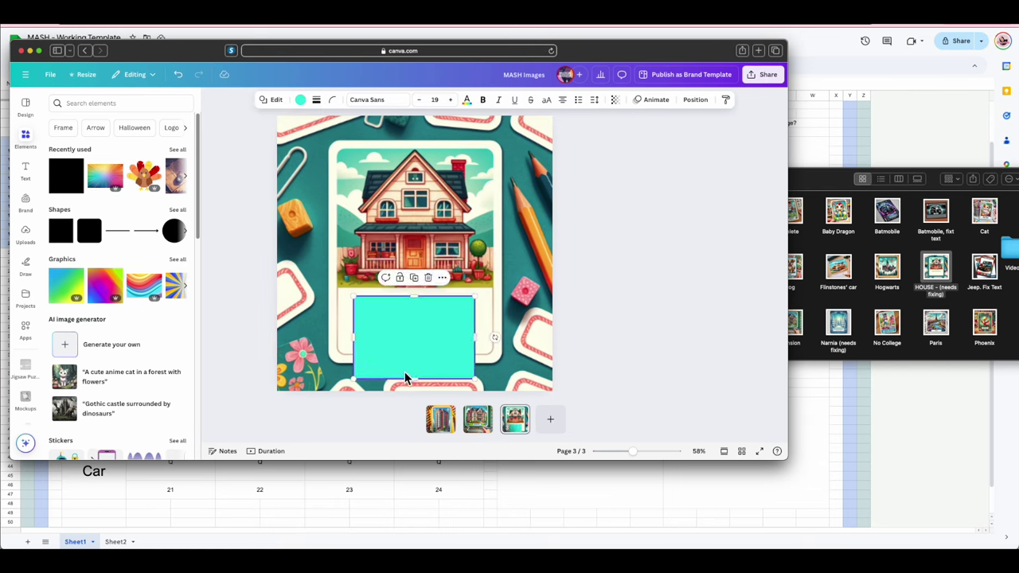
left_click_drag(414, 377, 416, 319)
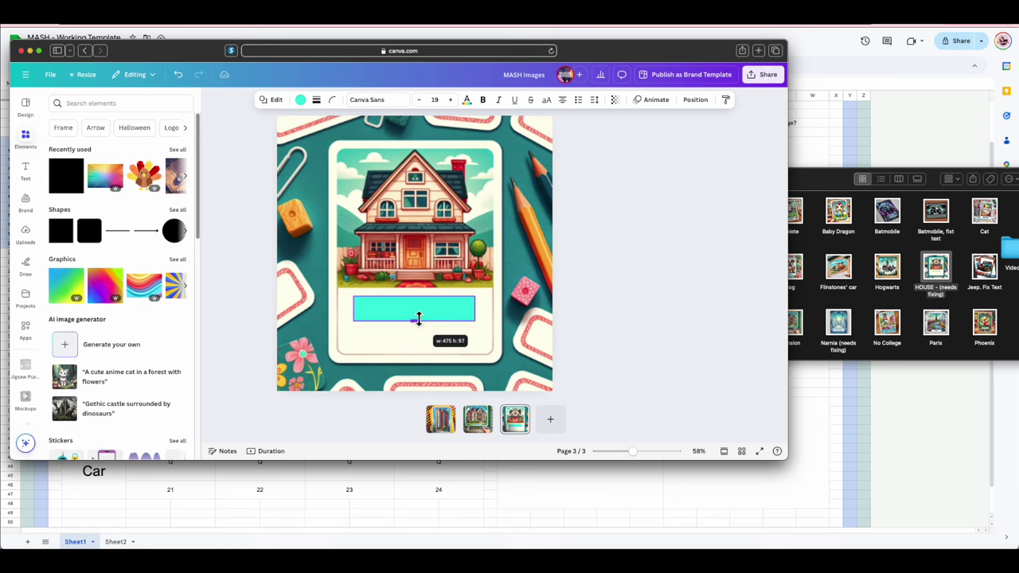
Step: Write HOUSE in the bar in larger, bold text
double_click(434, 309)
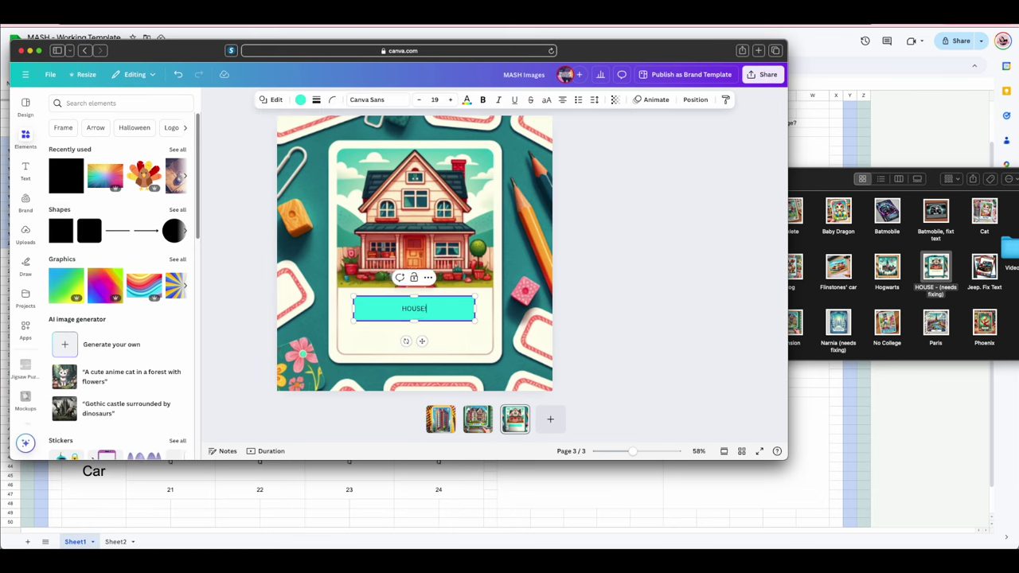
left_click_drag(451, 314, 391, 306)
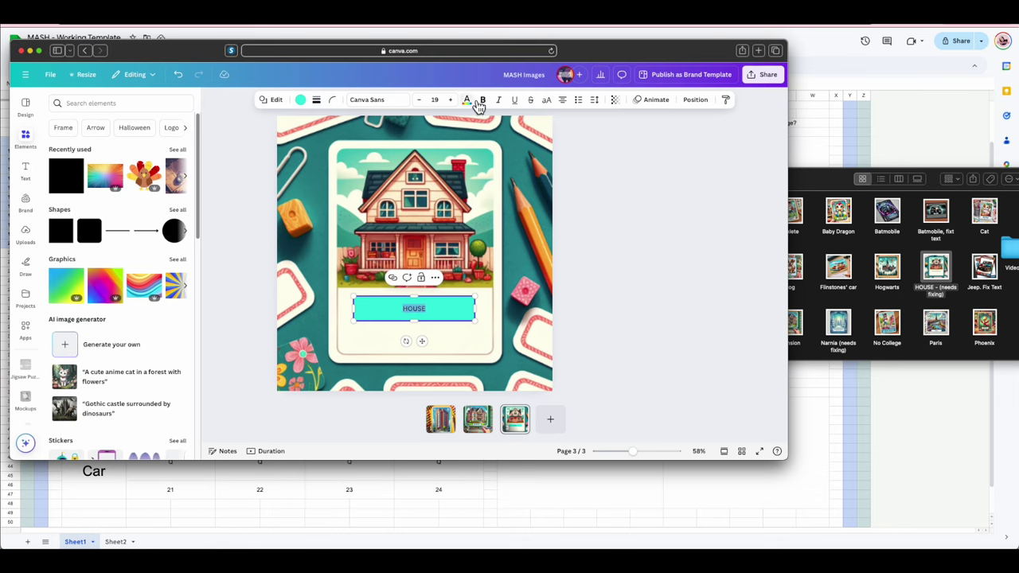
left_click(450, 100)
left_click(451, 100)
left_click(451, 100)
left_click(451, 99)
left_click(451, 99)
left_click(451, 99)
left_click(450, 100)
left_click(451, 99)
left_click(482, 99)
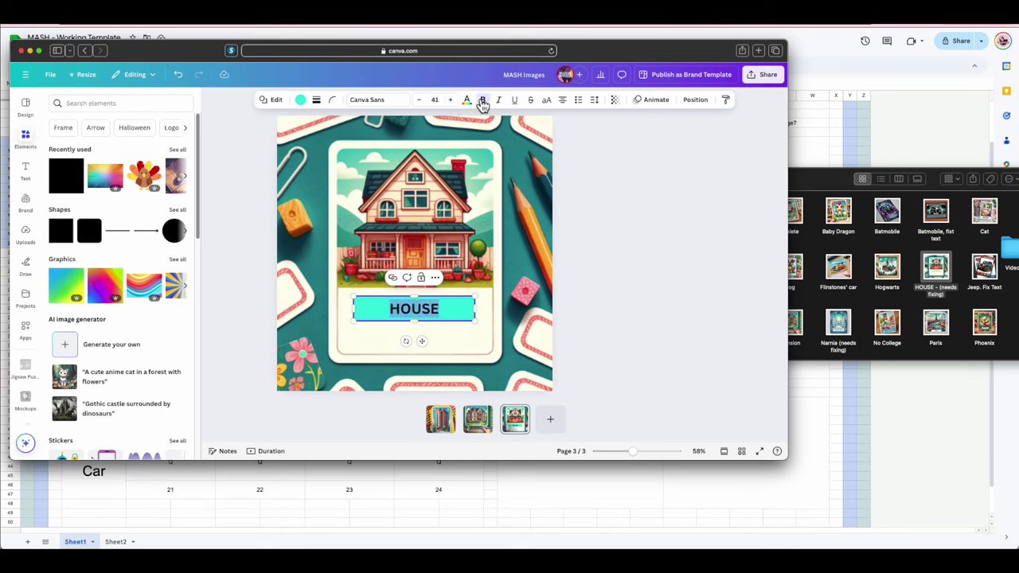
left_click(495, 295)
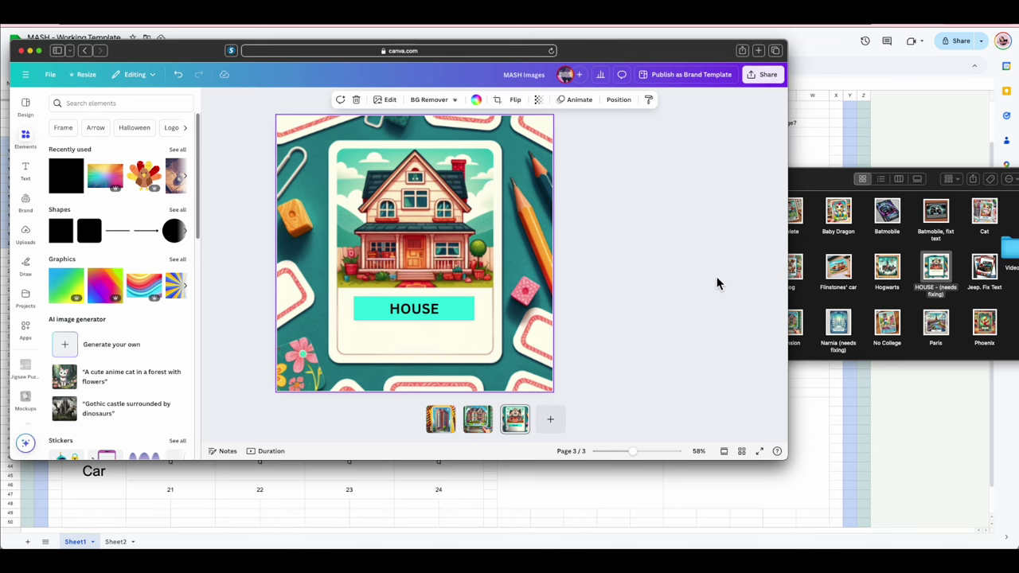
Step: Change the HOUSE box fill to terracotta red from the photo colours
left_click(462, 306)
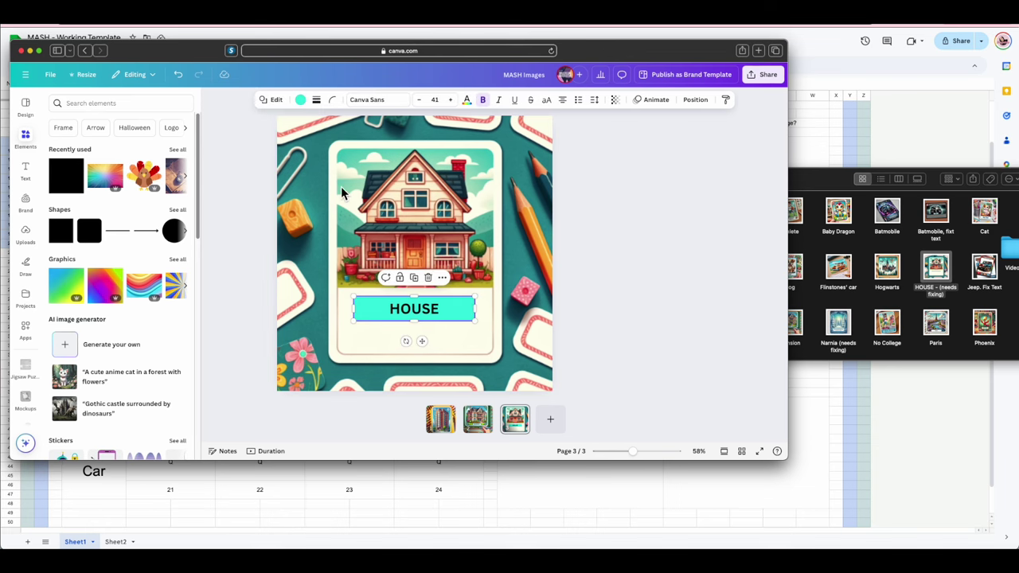
left_click(299, 101)
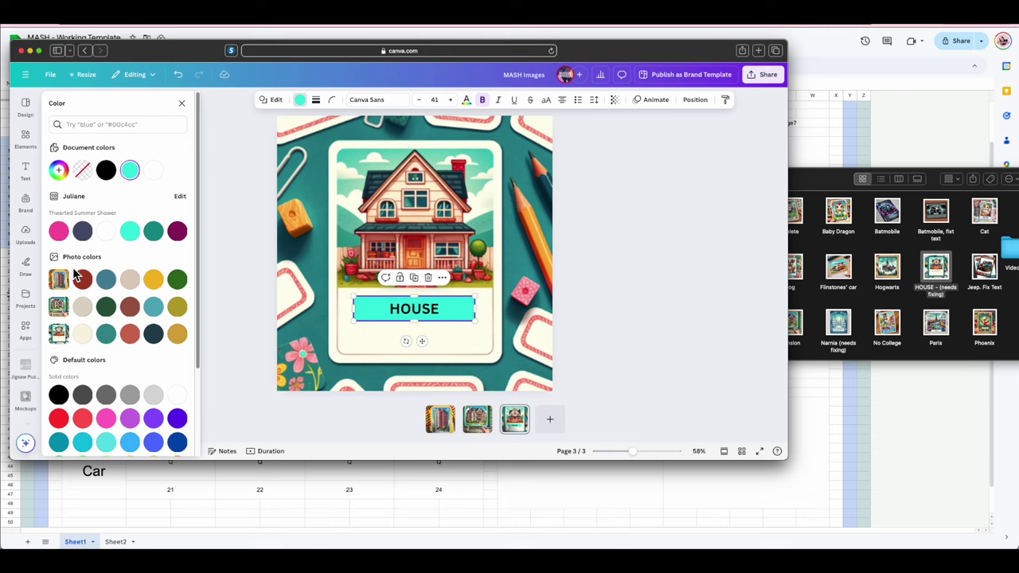
left_click(106, 335)
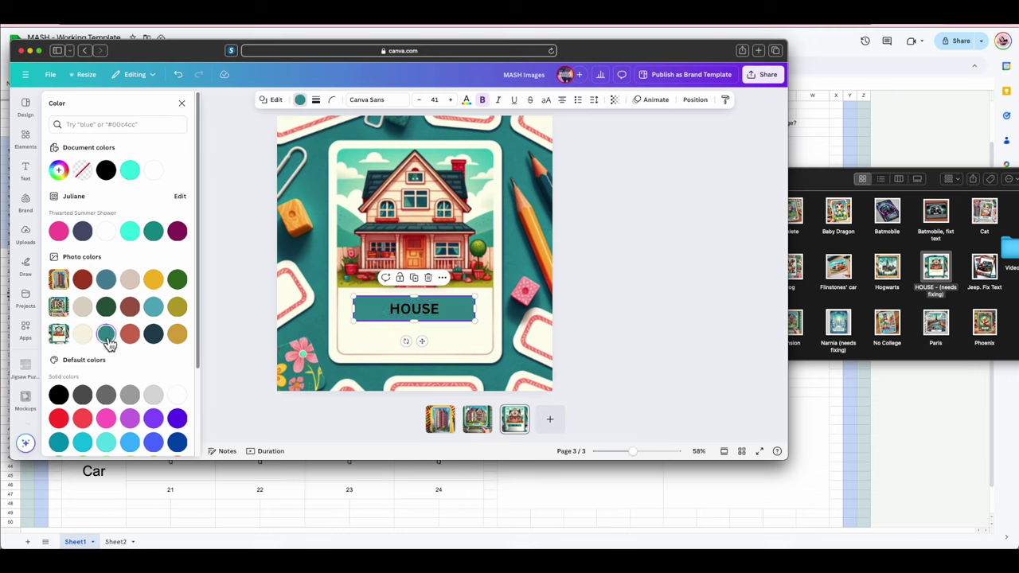
left_click(130, 336)
left_click(654, 299)
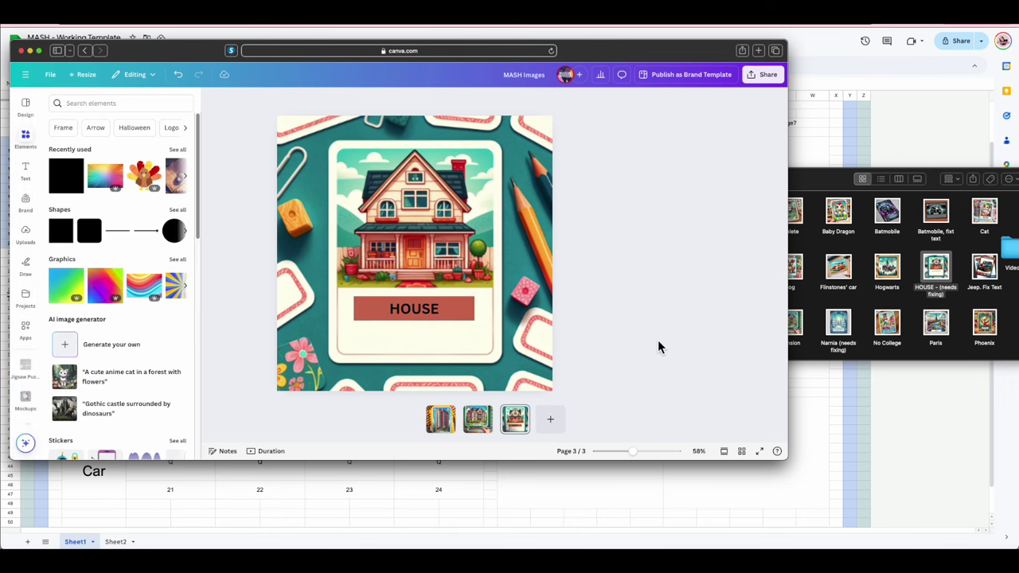
Step: Add page 4 and set the Shack (needs word) card image as its background
left_click(553, 420)
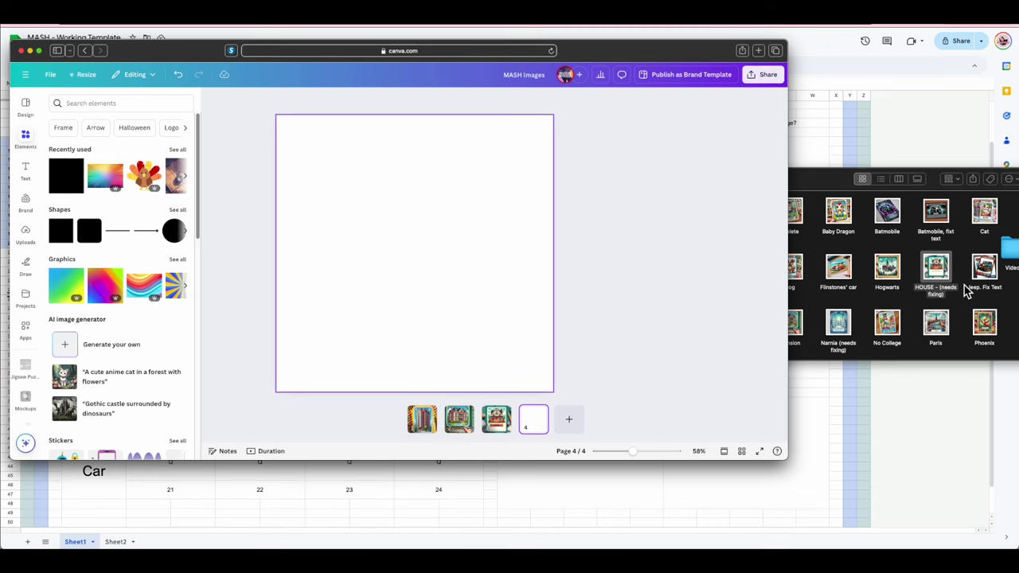
left_click(984, 302)
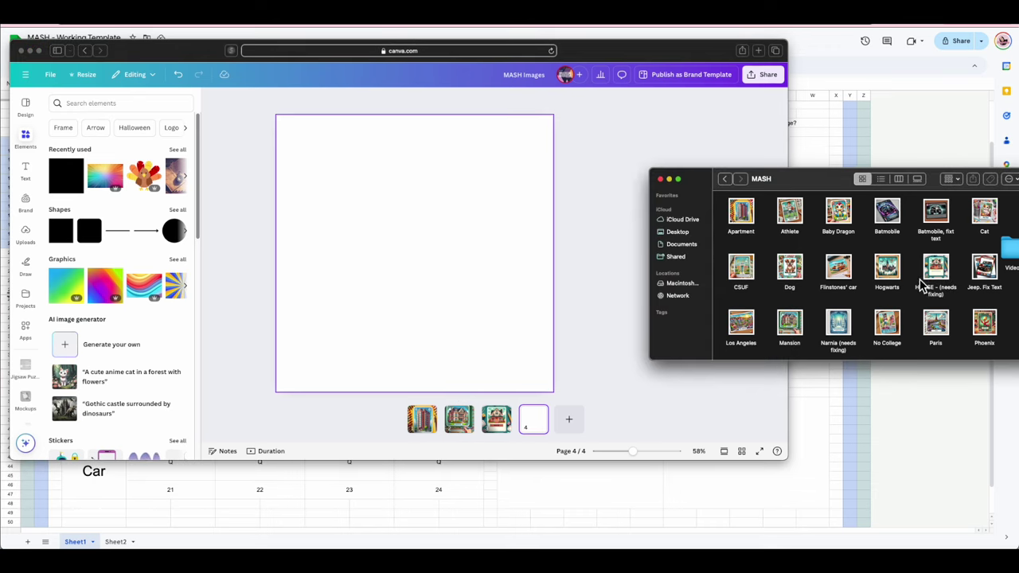
scroll(916, 287, "down", 5)
scroll(895, 288, "down", 1)
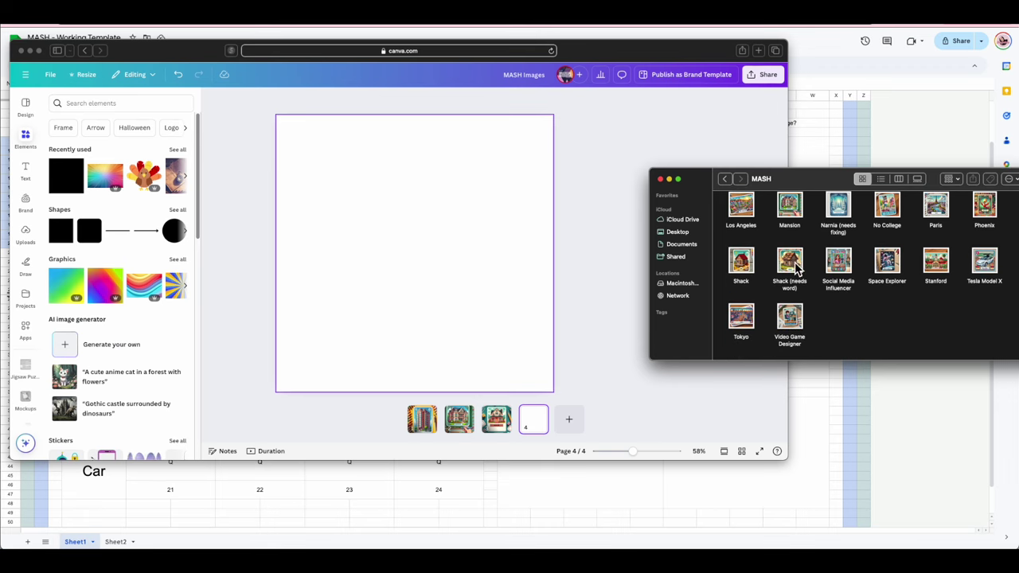
left_click_drag(796, 269, 424, 253)
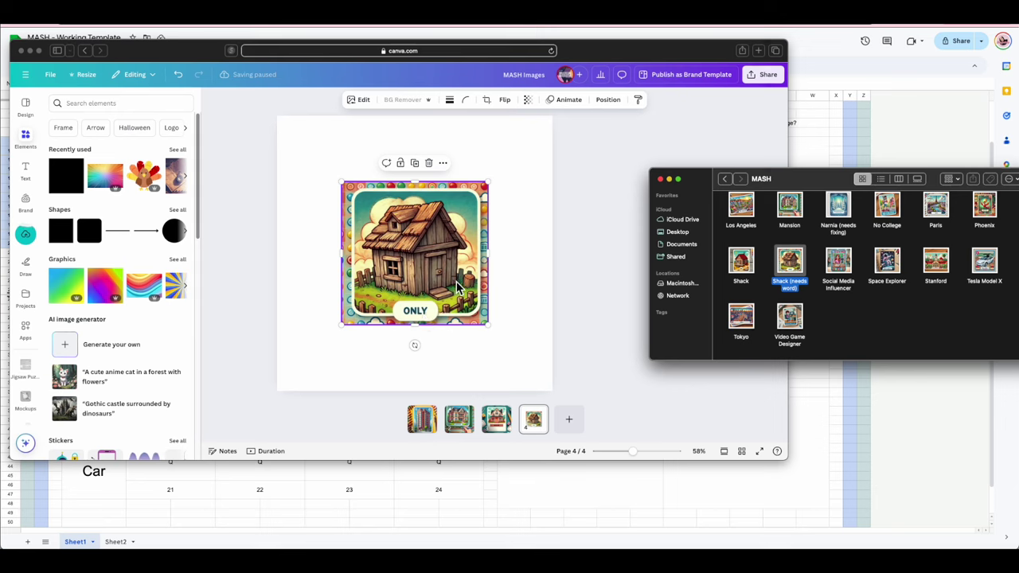
right_click(430, 263)
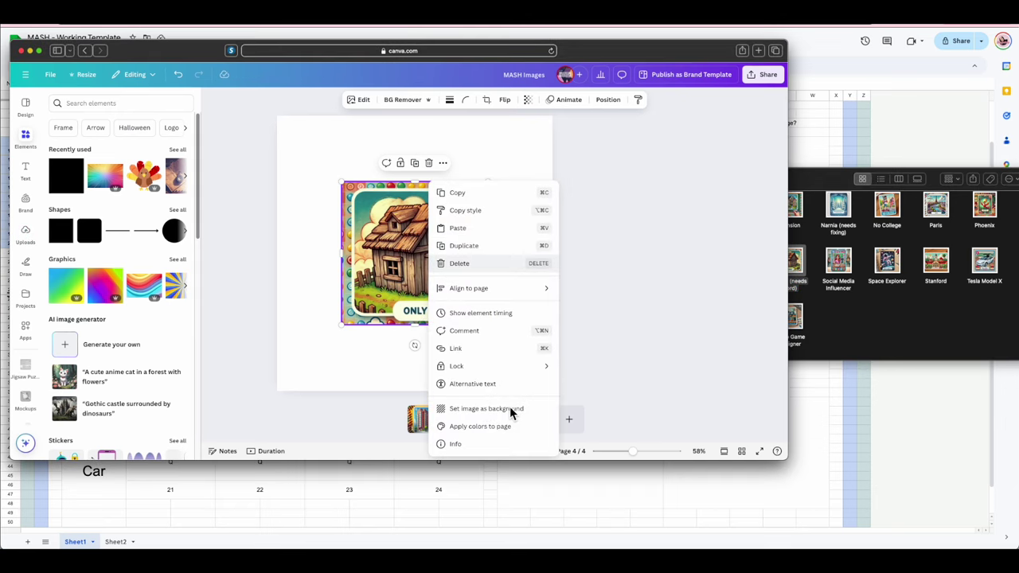
left_click(485, 410)
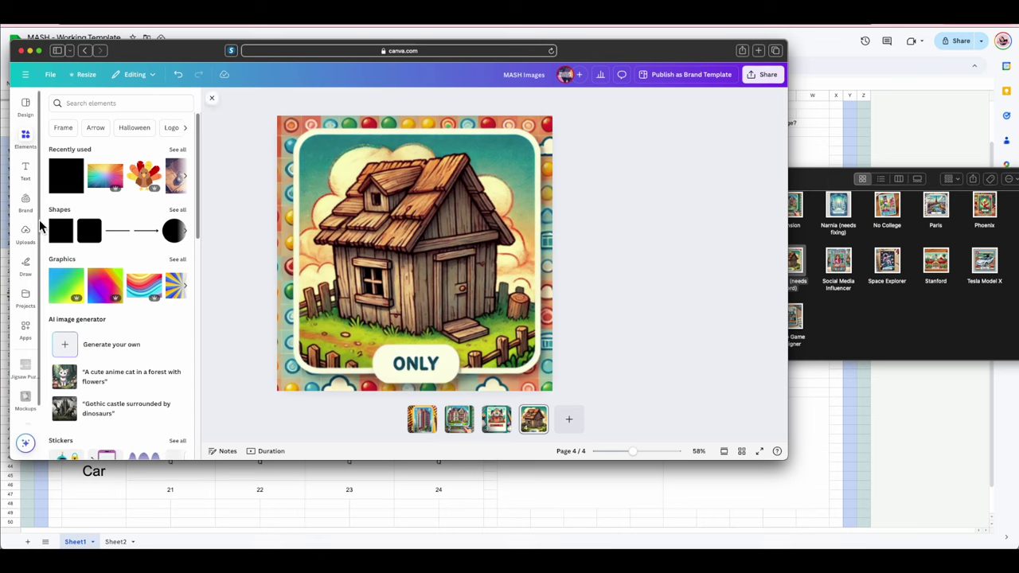
Step: Add a cyan square and size it over the card's ONLY label
left_click(73, 180)
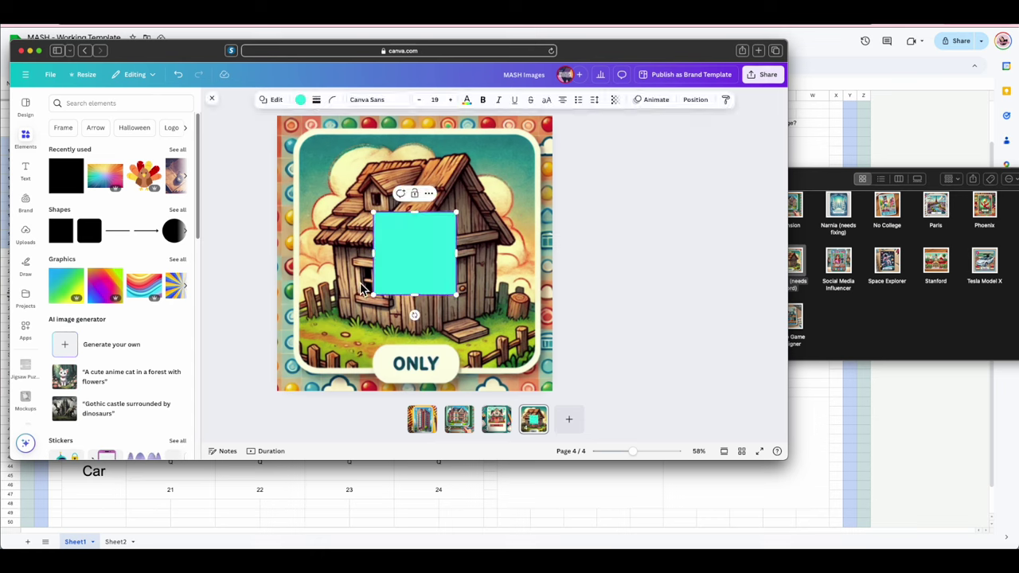
left_click(572, 263)
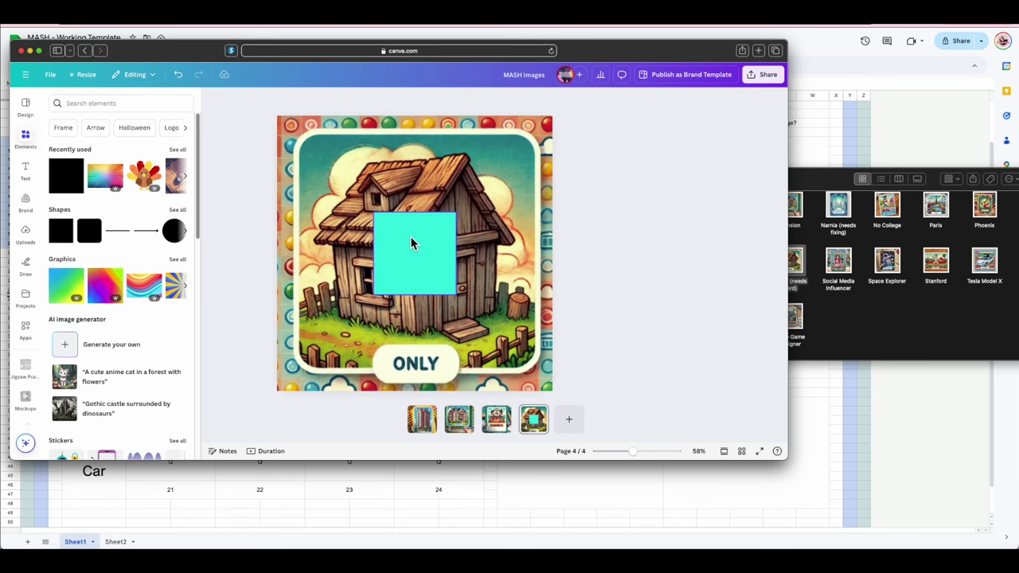
left_click_drag(411, 241, 446, 366)
left_click(420, 367)
left_click(421, 368)
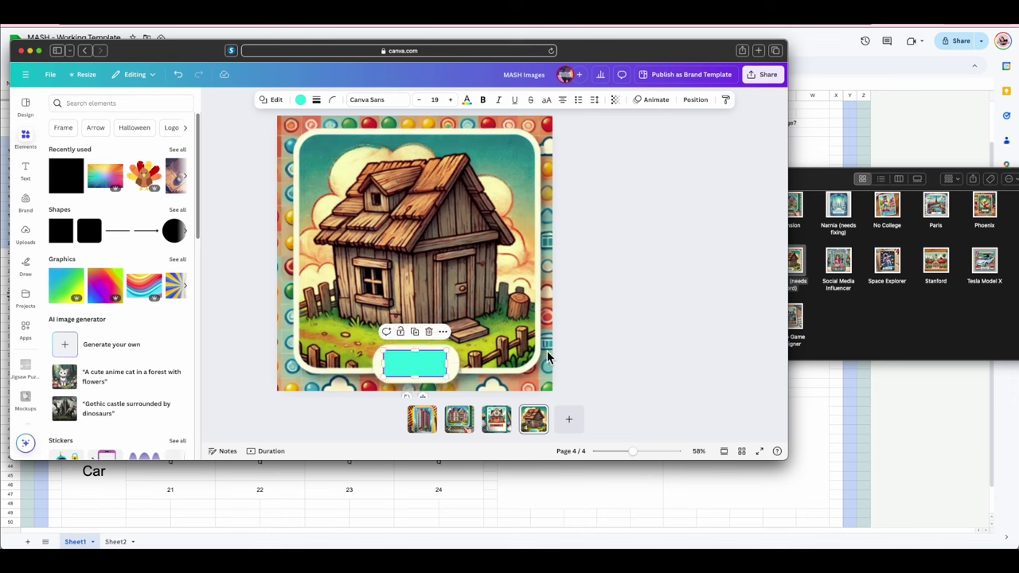
left_click(548, 357)
left_click(444, 364)
left_click_drag(446, 363, 449, 364)
Step: Type SHACK in the box at font size 35, bold
left_click(416, 364)
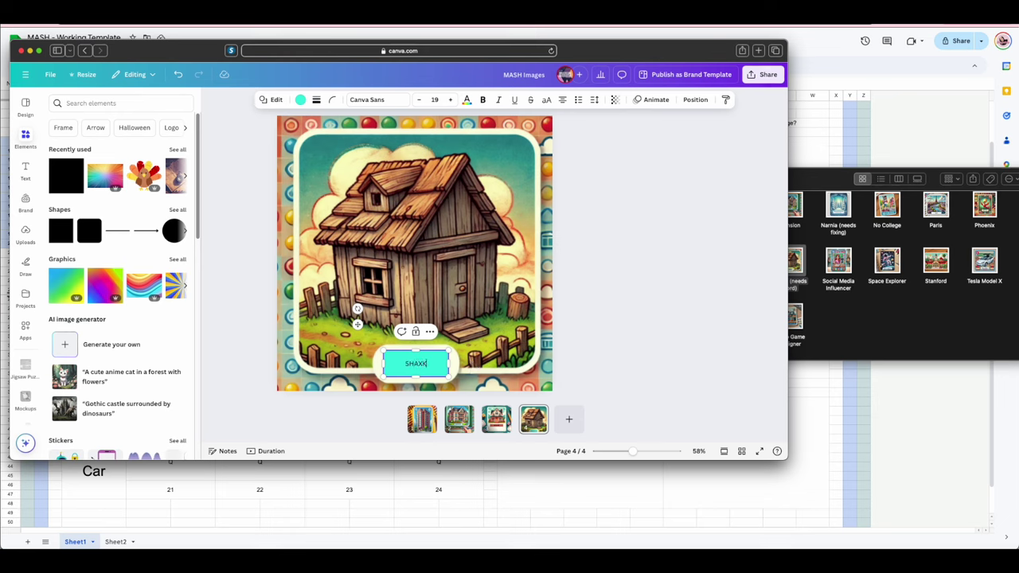
double_click(427, 363)
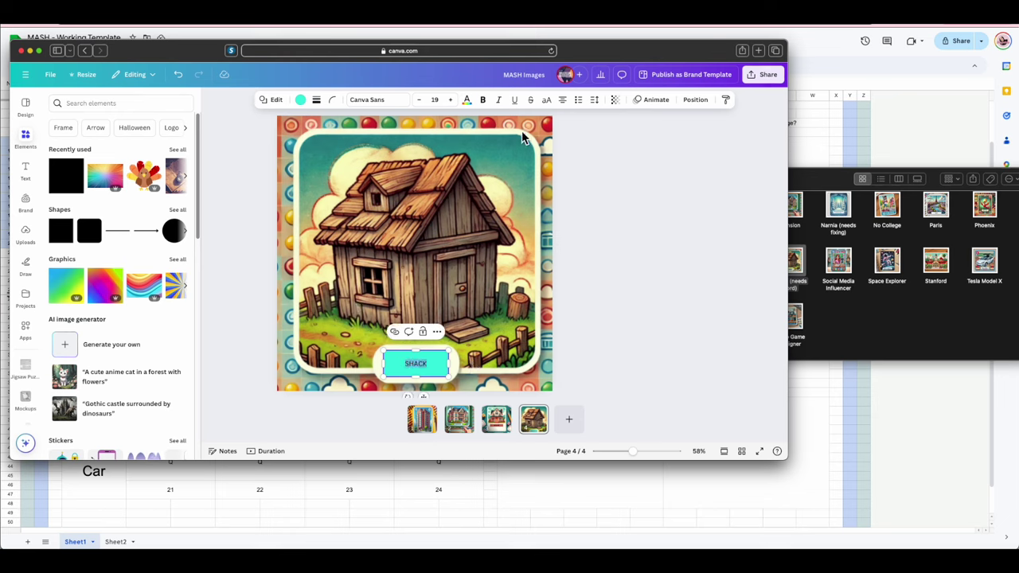
left_click(452, 102)
left_click(451, 102)
left_click(452, 102)
left_click(452, 102)
left_click(452, 102)
left_click(451, 102)
left_click(451, 102)
left_click(451, 102)
left_click(451, 102)
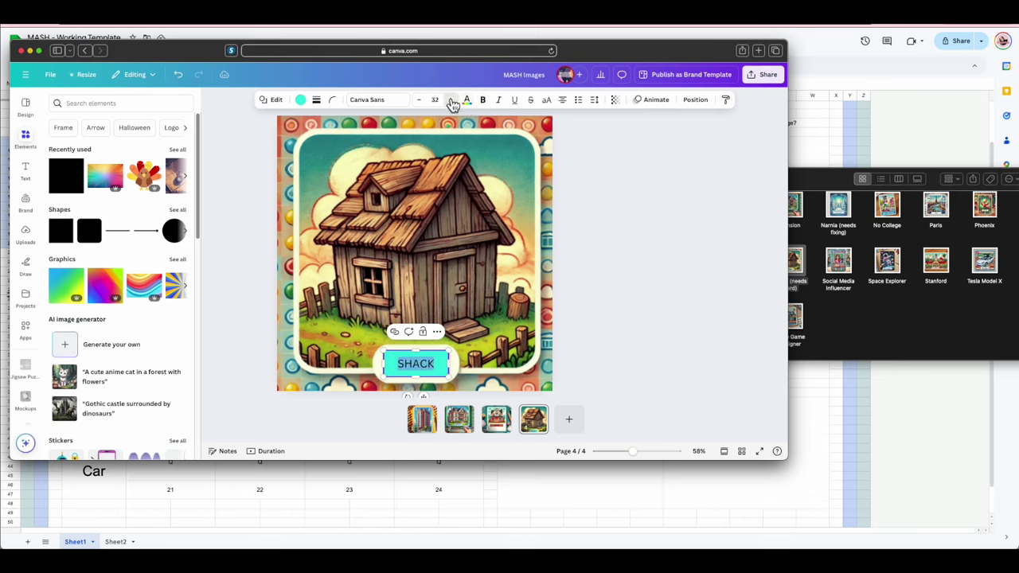
left_click(451, 102)
left_click(483, 99)
left_click(529, 327)
Step: Fill the SHACK box with olive green from the photo colours
left_click(444, 363)
left_click(299, 99)
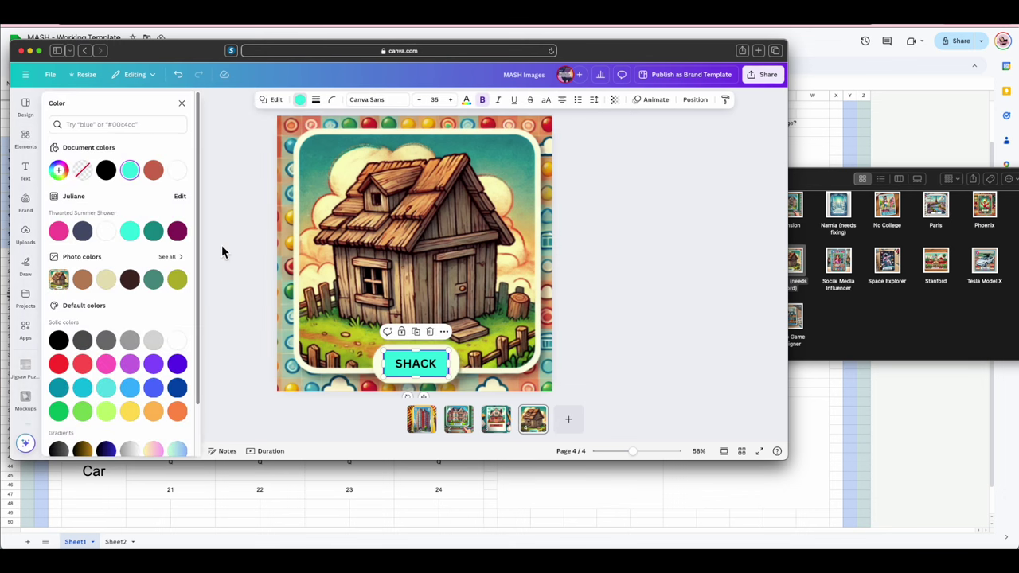
left_click(176, 280)
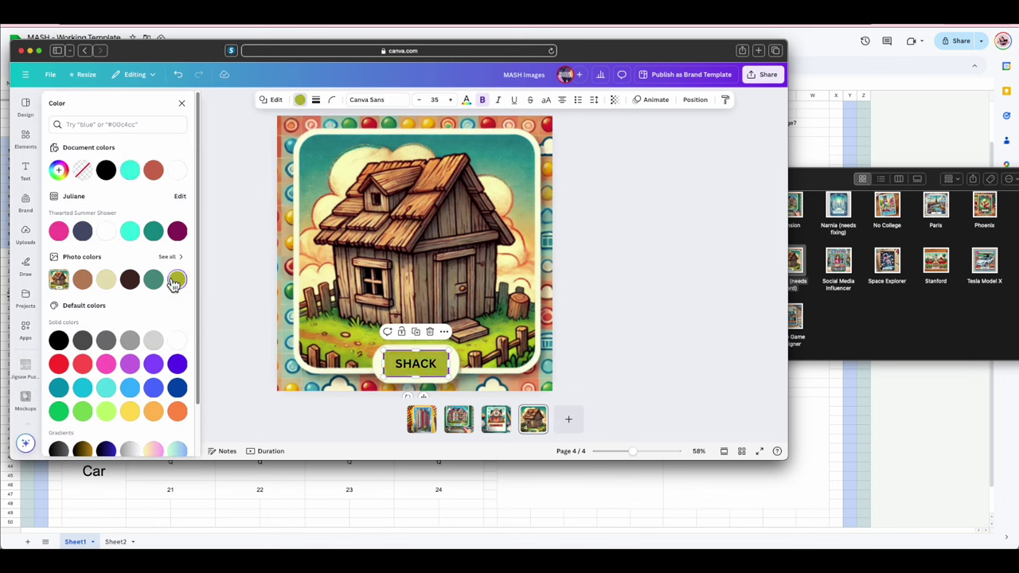
left_click(611, 292)
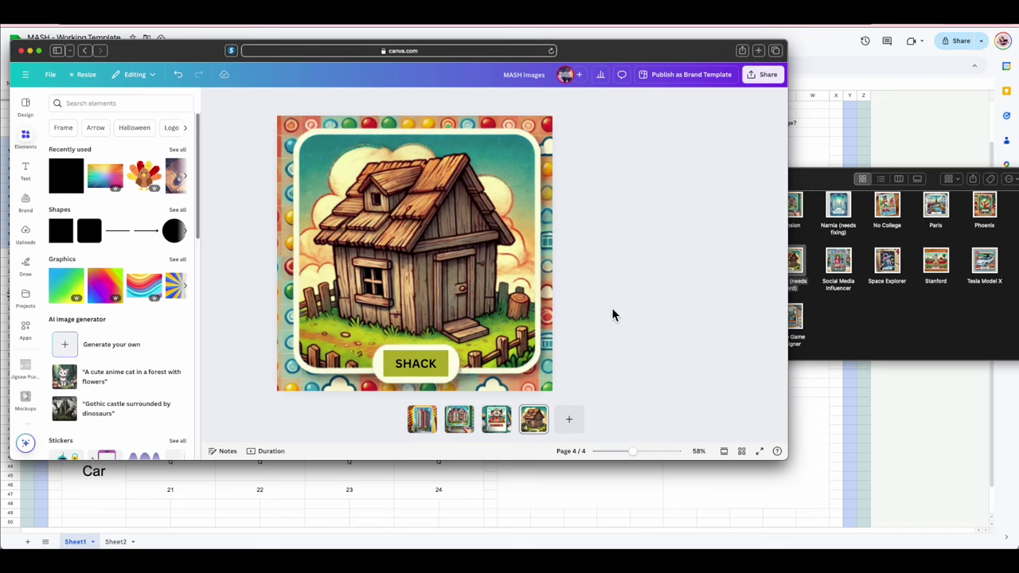
left_click(762, 75)
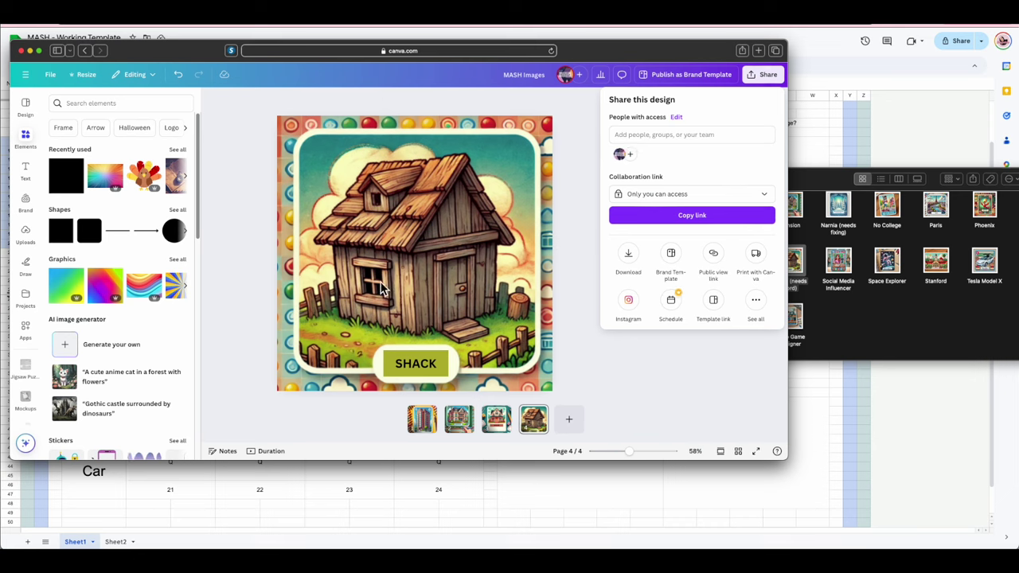
Step: Download all four Canva pages as PNGs and open the MASH Images folder from Downloads
left_click(628, 254)
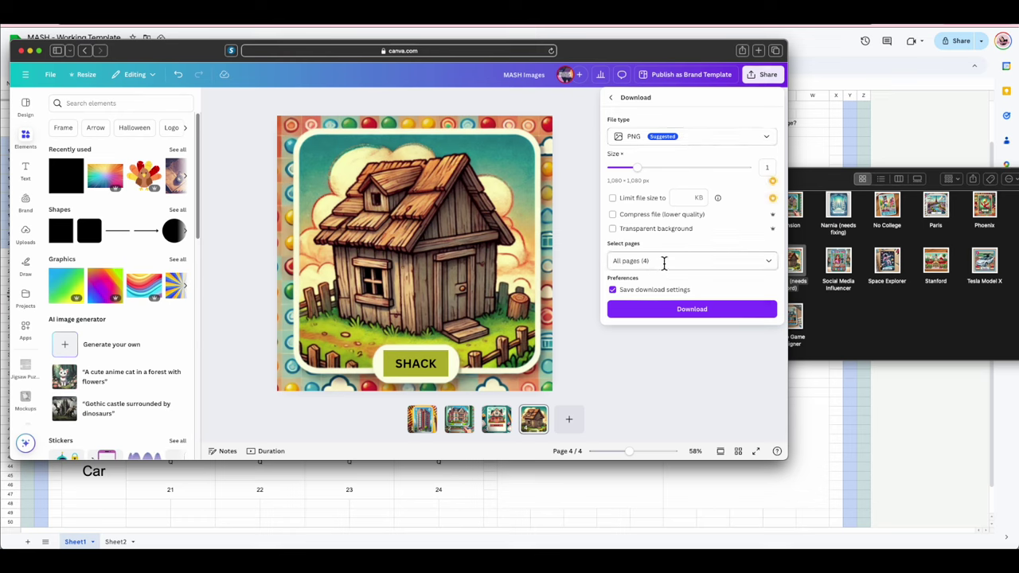
left_click(641, 310)
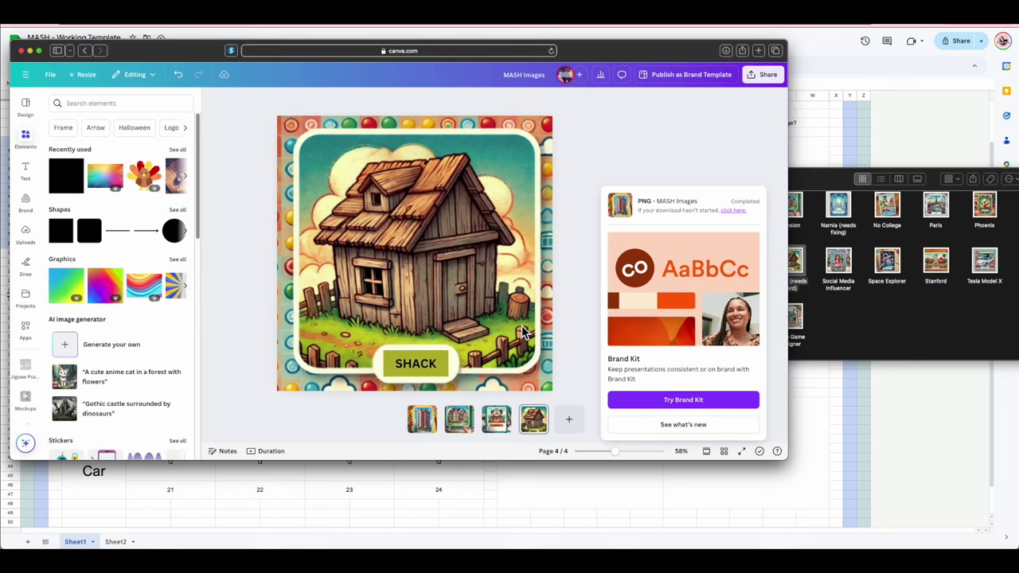
left_click(726, 50)
double_click(671, 102)
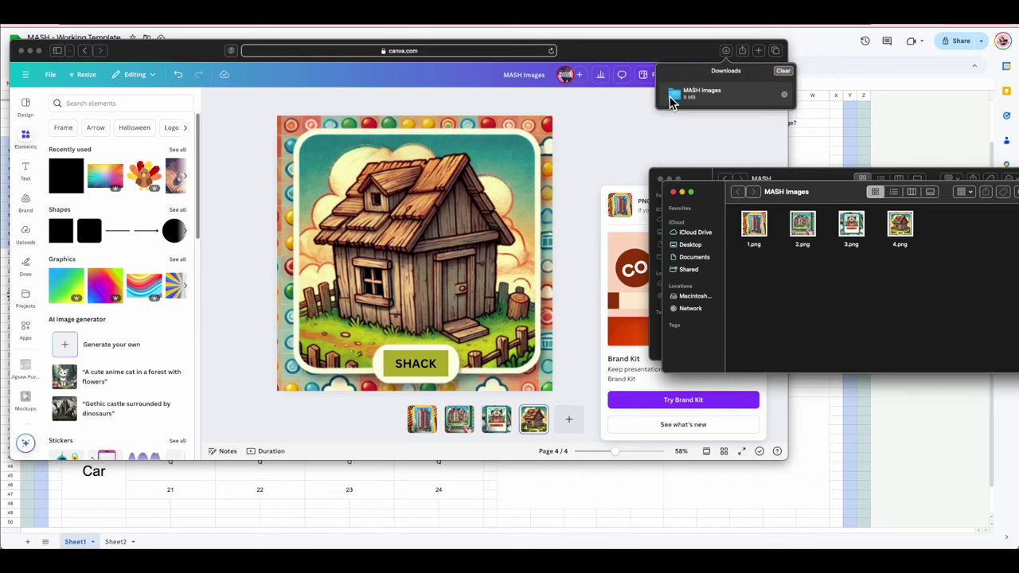
Step: Move the MASH Images folder window aside and minimize Safari to reveal the spreadsheet
left_click_drag(712, 194, 670, 150)
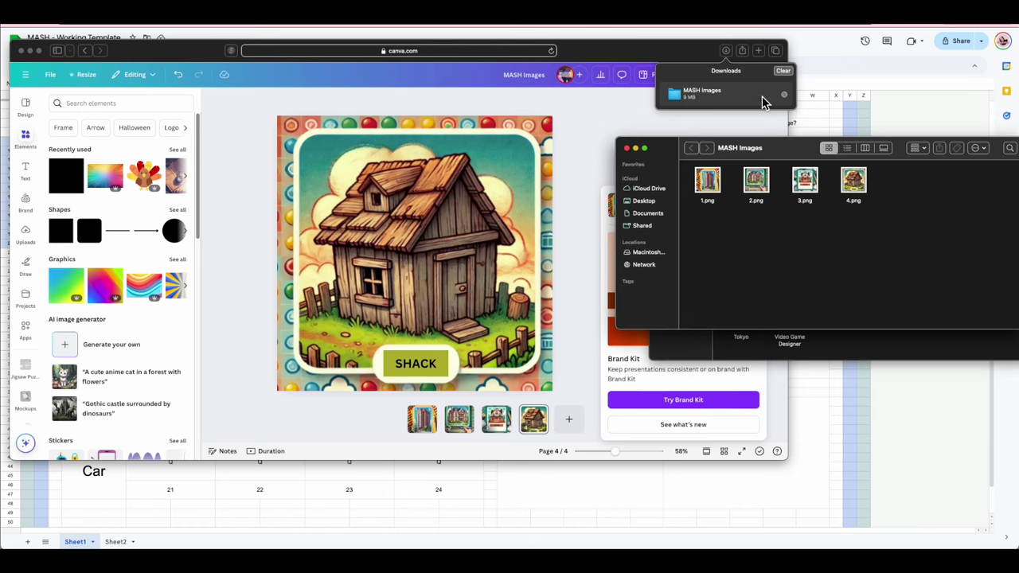
left_click(783, 71)
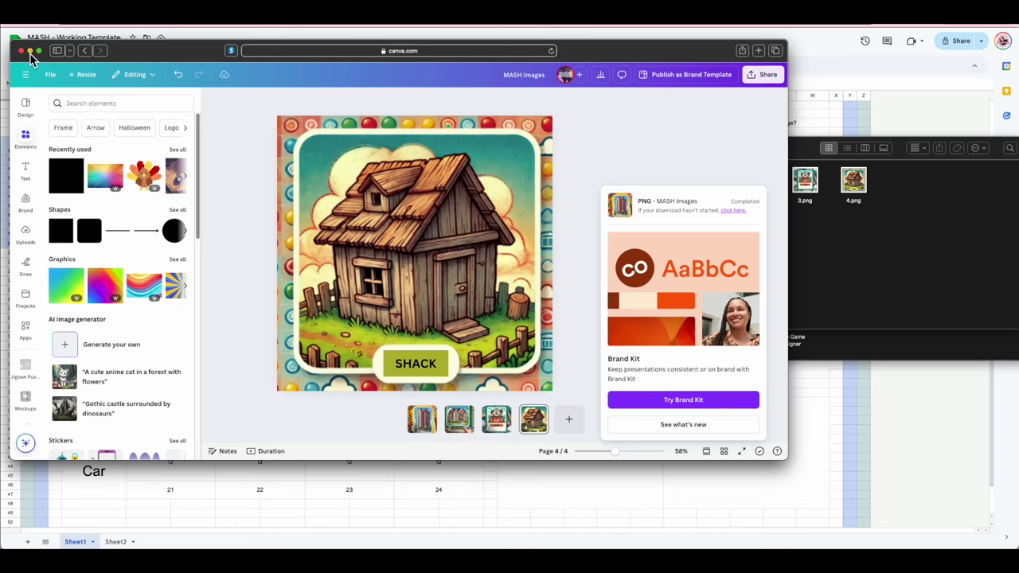
left_click(30, 51)
left_click(824, 350)
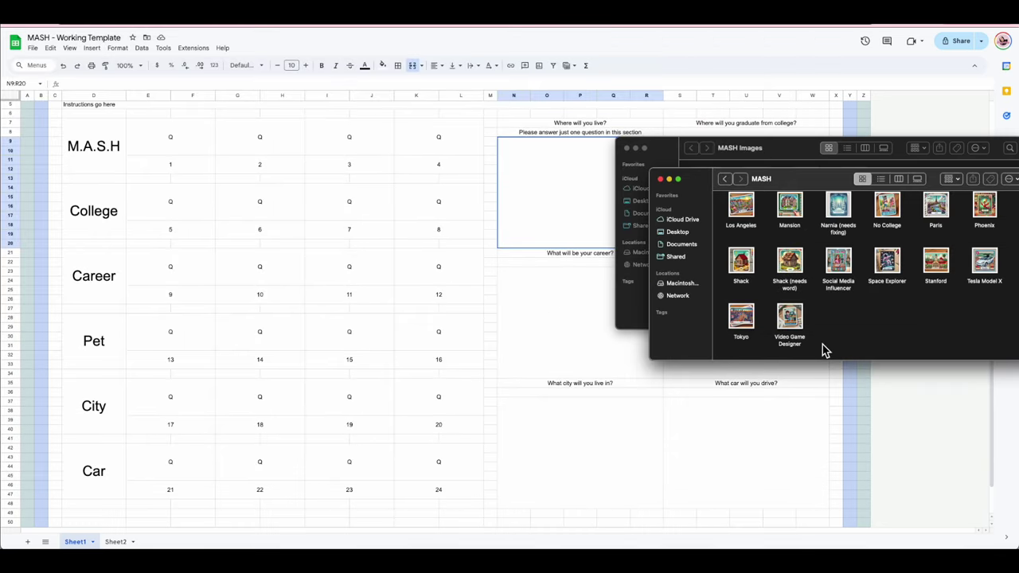
Step: Switch to Sheet2 and arrange the spreadsheet beside the resized MASH Images folder window
left_click(668, 180)
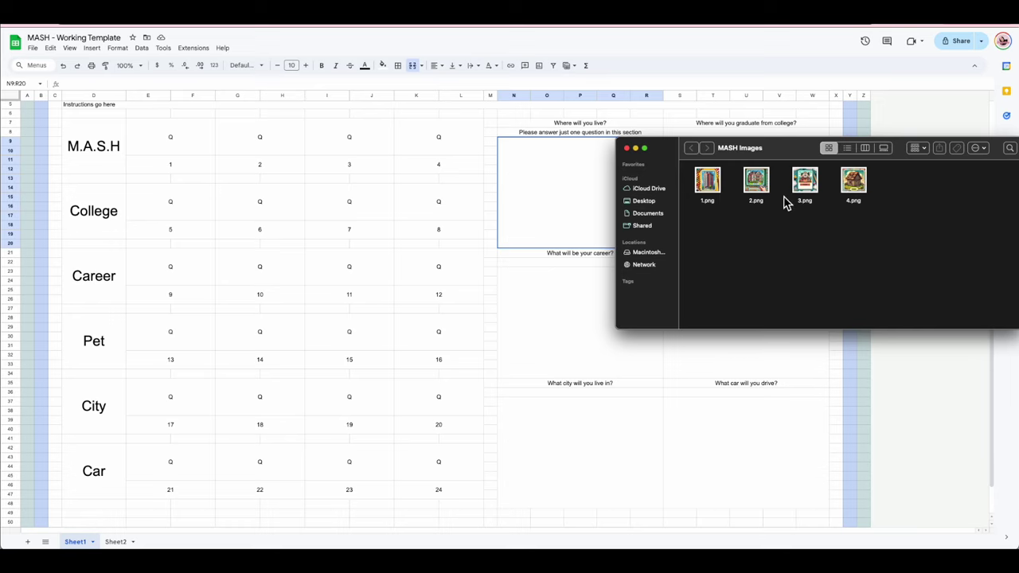
left_click(118, 543)
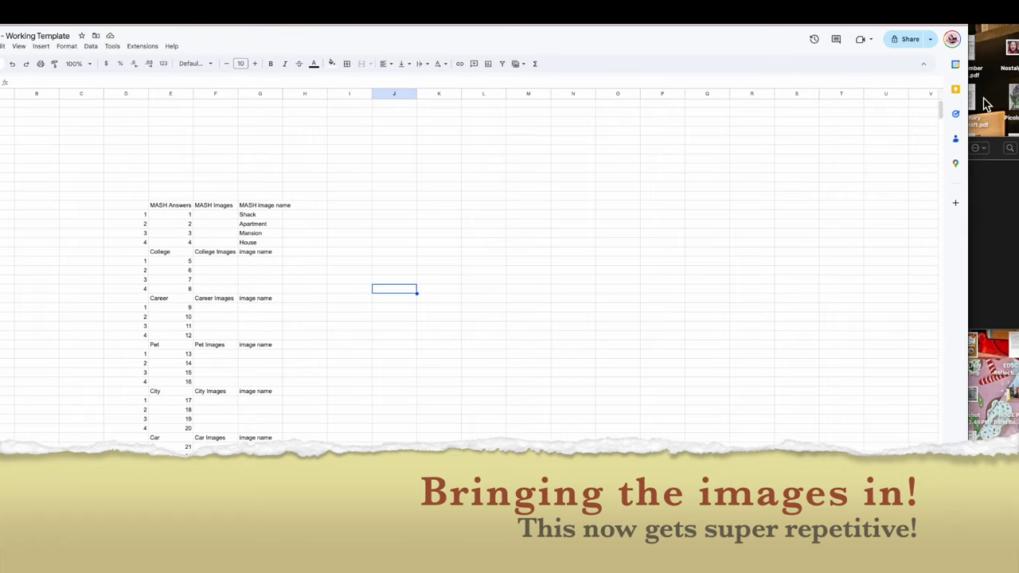
left_click_drag(968, 115, 464, 149)
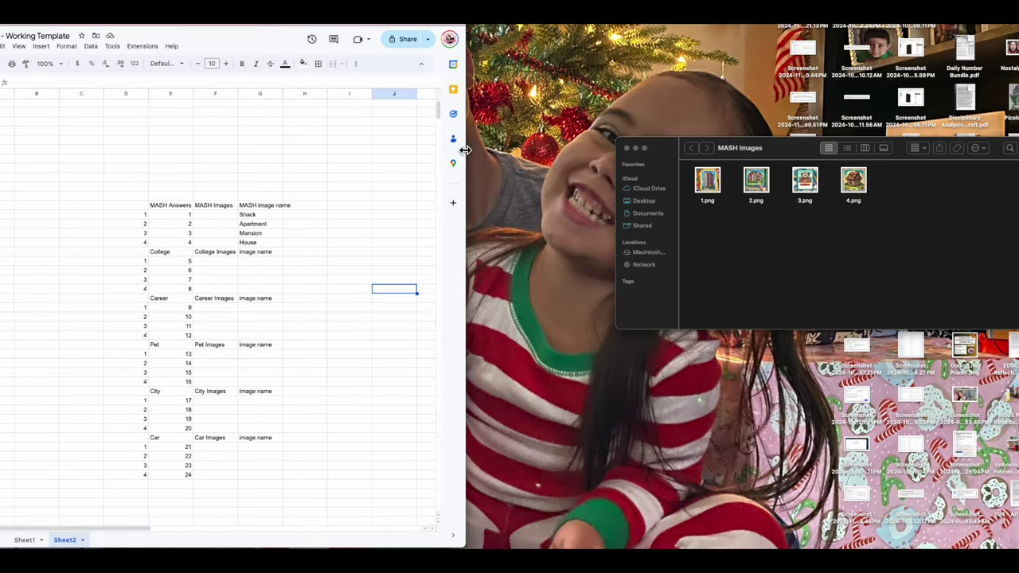
left_click_drag(448, 31, 561, 24)
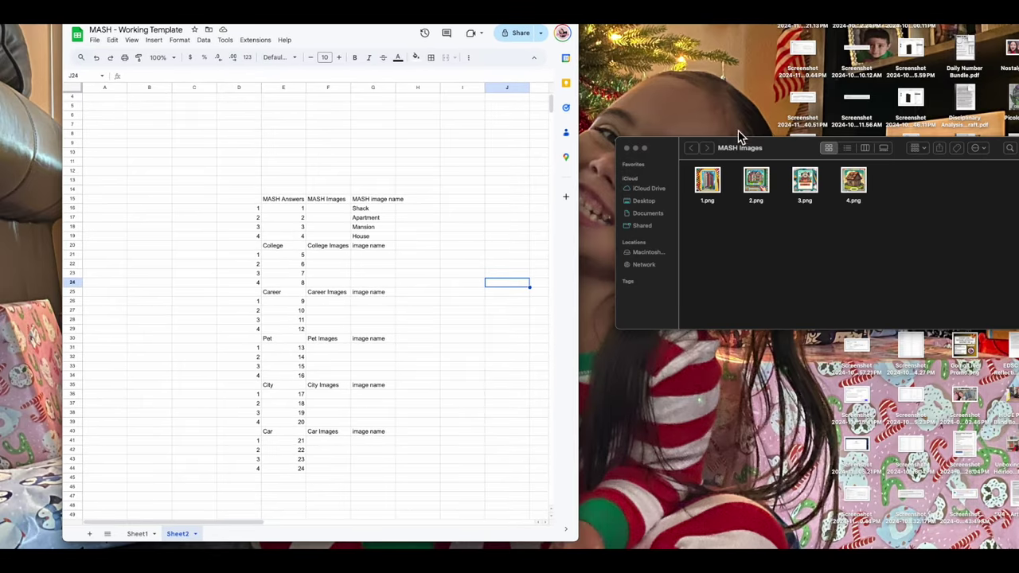
left_click_drag(793, 148, 747, 100)
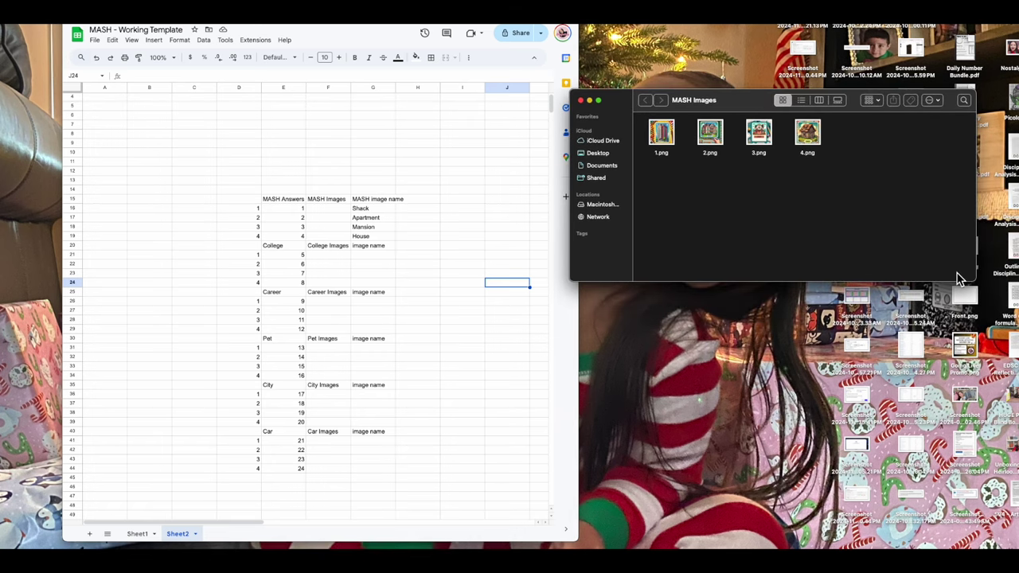
left_click_drag(971, 281, 1015, 535)
left_click_drag(742, 104, 733, 34)
left_click_drag(1016, 462, 1002, 524)
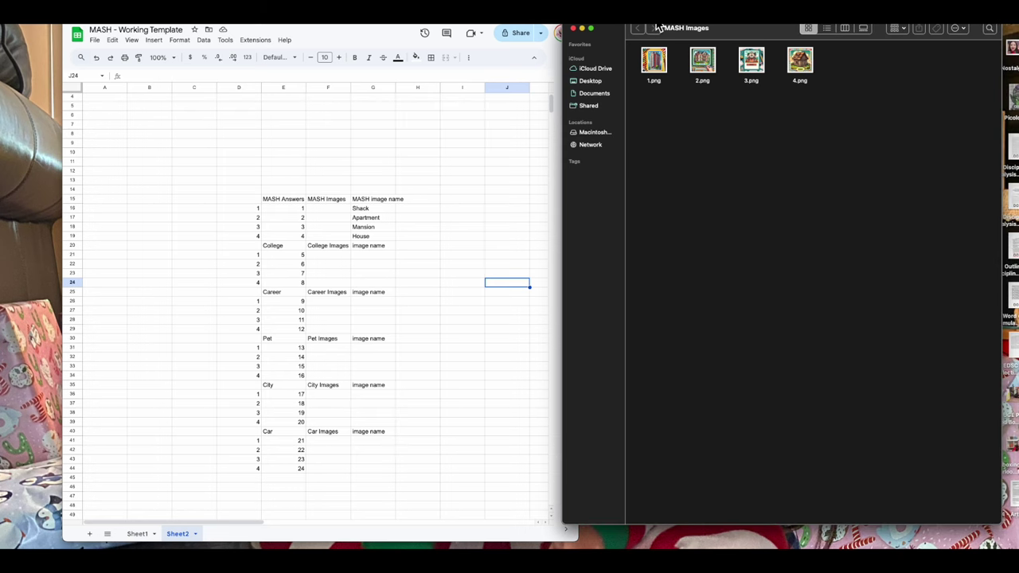
left_click_drag(658, 27, 657, 29)
left_click_drag(358, 30, 341, 37)
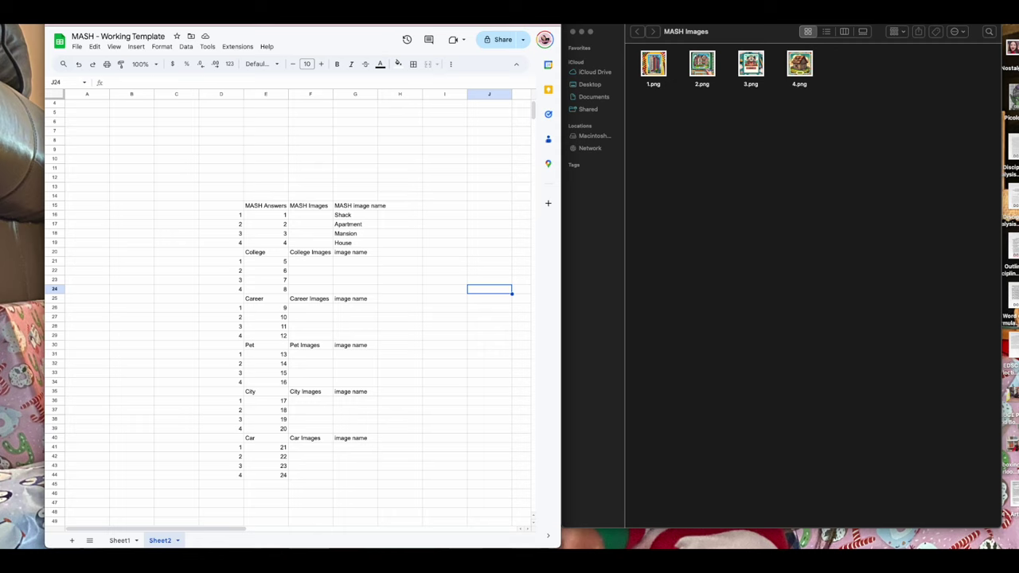
Step: Select cell F17 in the MASH Images column as the target for 1.png
left_click(698, 295)
left_click_drag(319, 215, 317, 241)
left_click(440, 242)
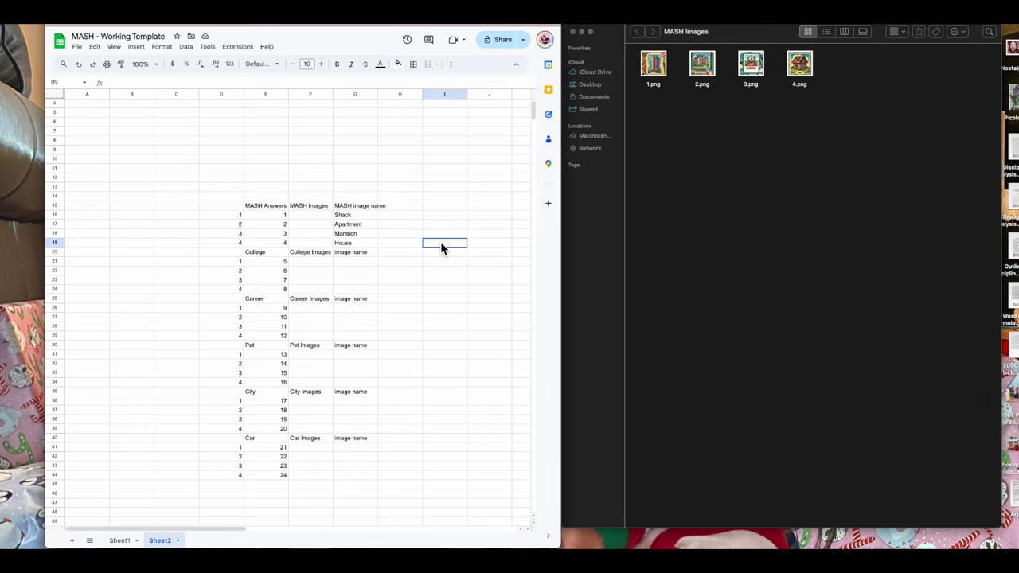
left_click(308, 242)
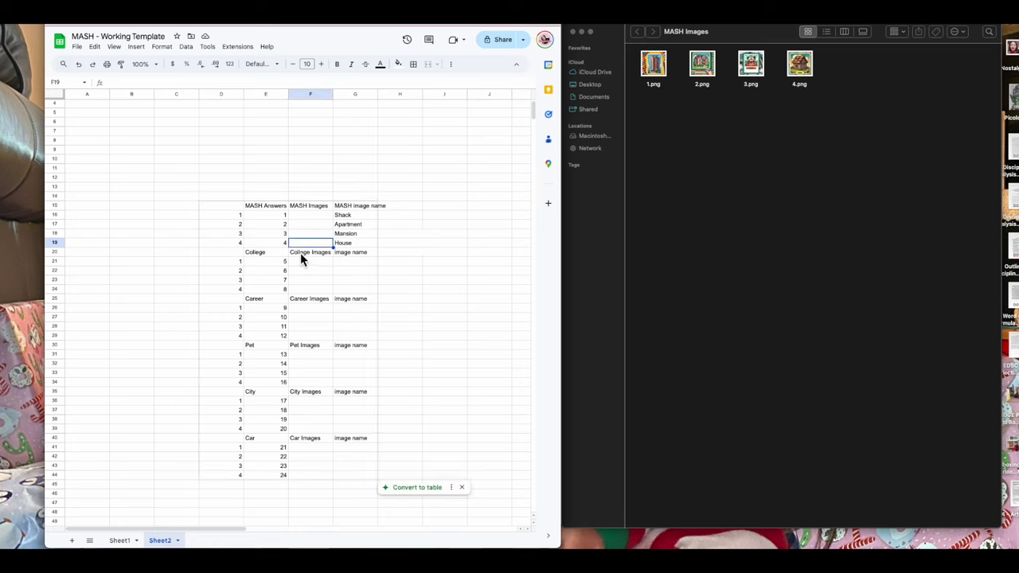
left_click(651, 66)
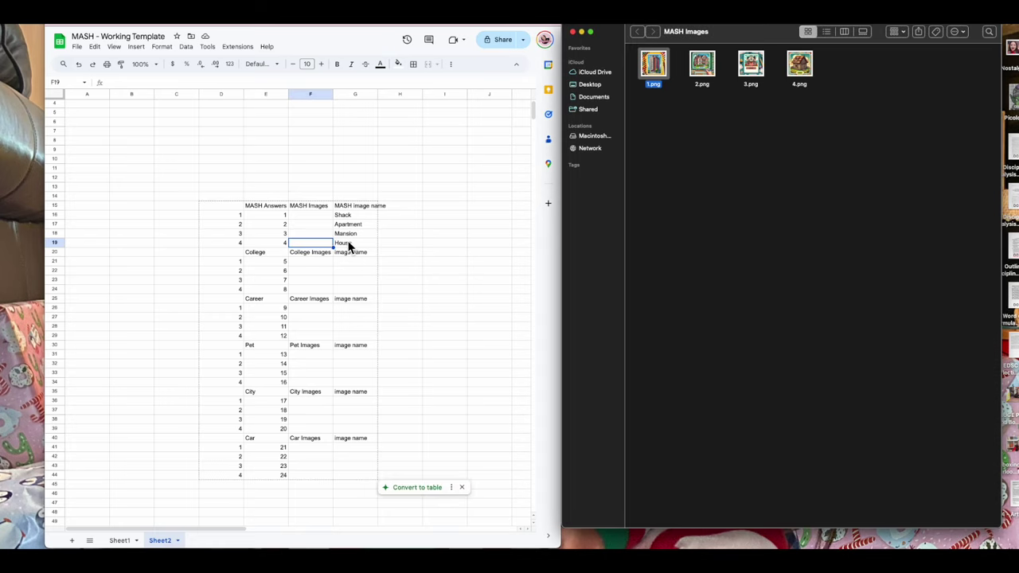
left_click(320, 226)
left_click(327, 227)
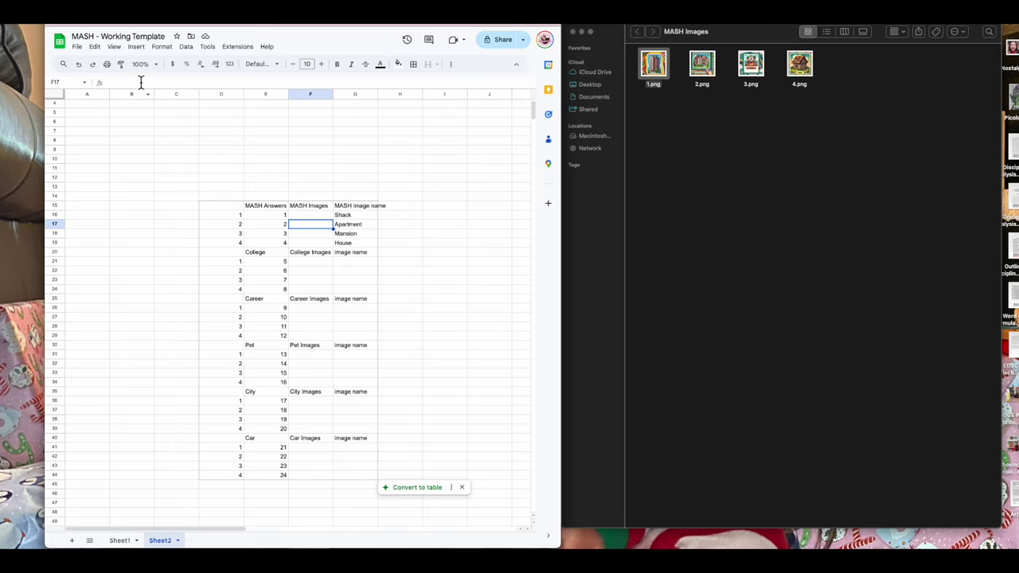
left_click(136, 46)
Step: Insert 1.png into cell F17 and 2.png into F18 as in-cell images
mouse_move(158, 179)
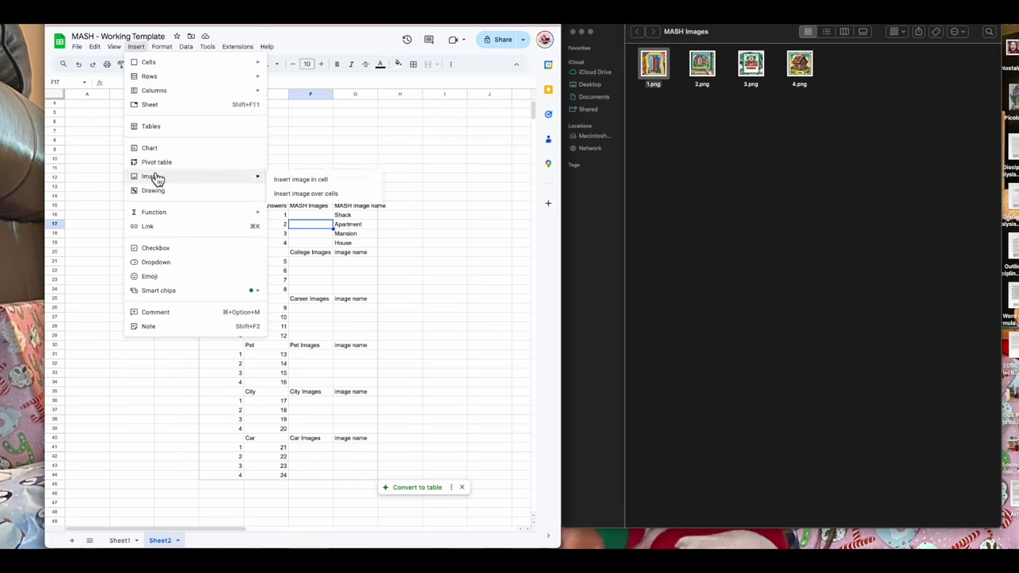
left_click(284, 179)
left_click_drag(658, 67, 322, 259)
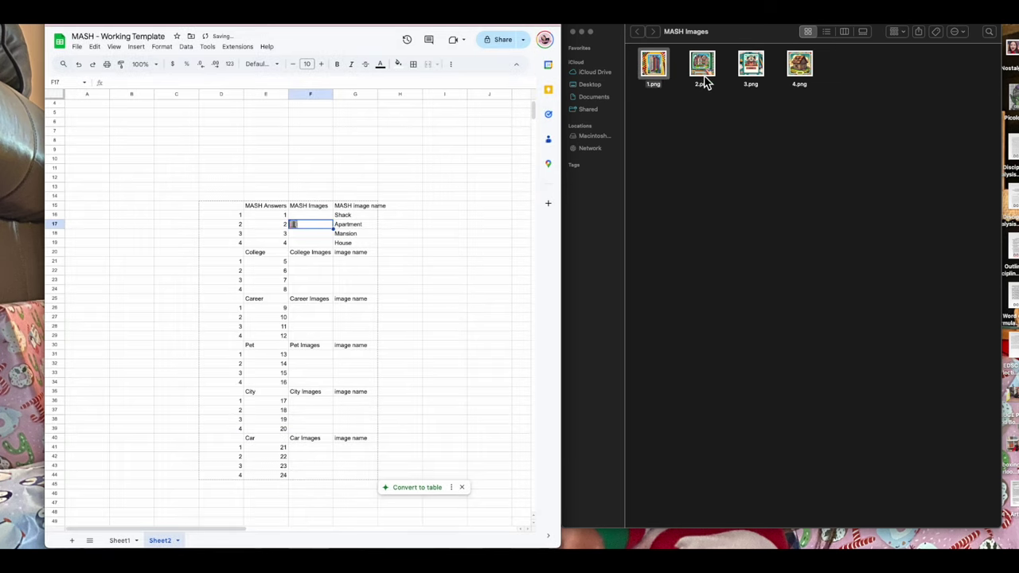
left_click(315, 232)
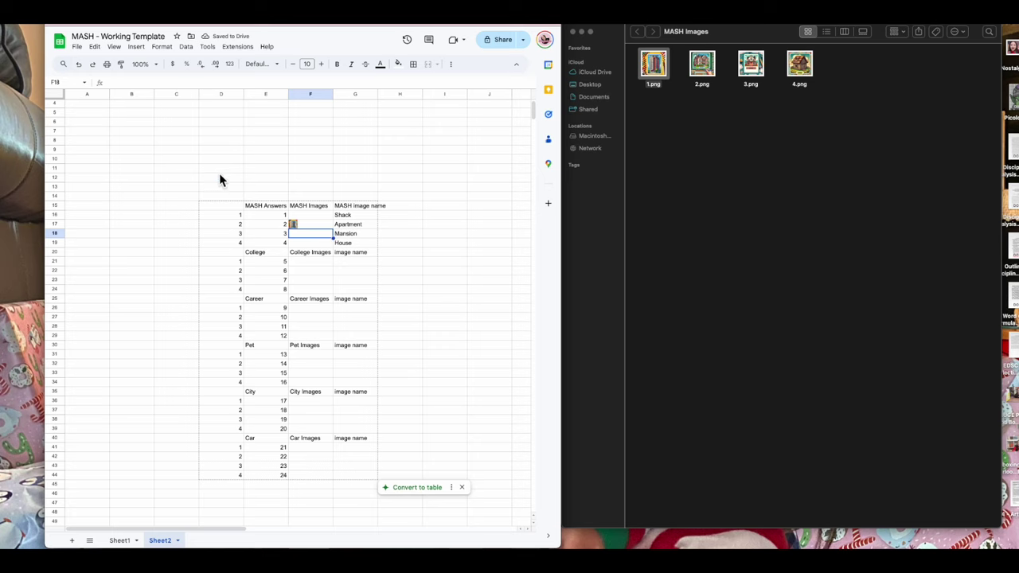
left_click(136, 46)
mouse_move(232, 177)
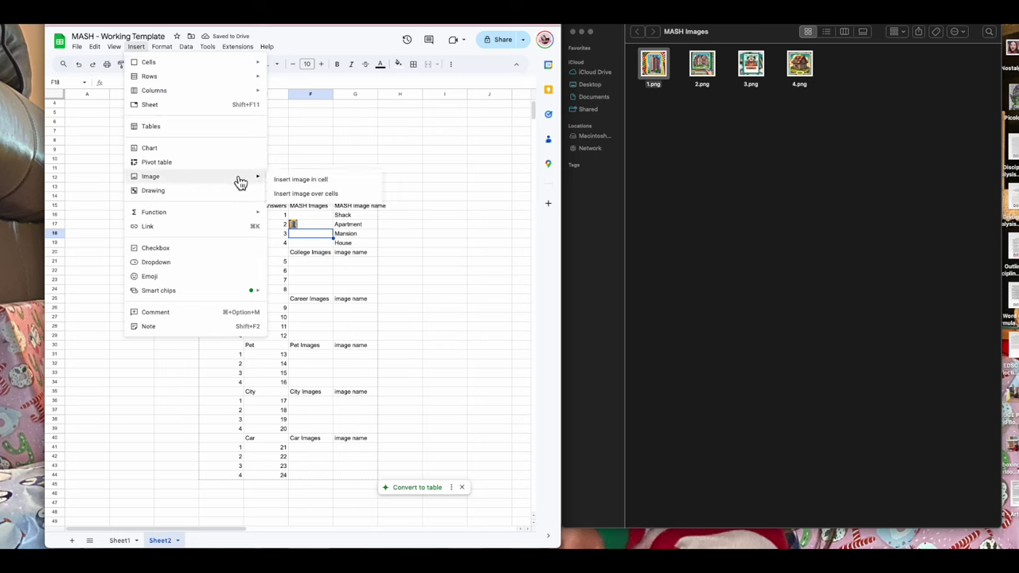
left_click(289, 181)
left_click_drag(702, 64, 389, 228)
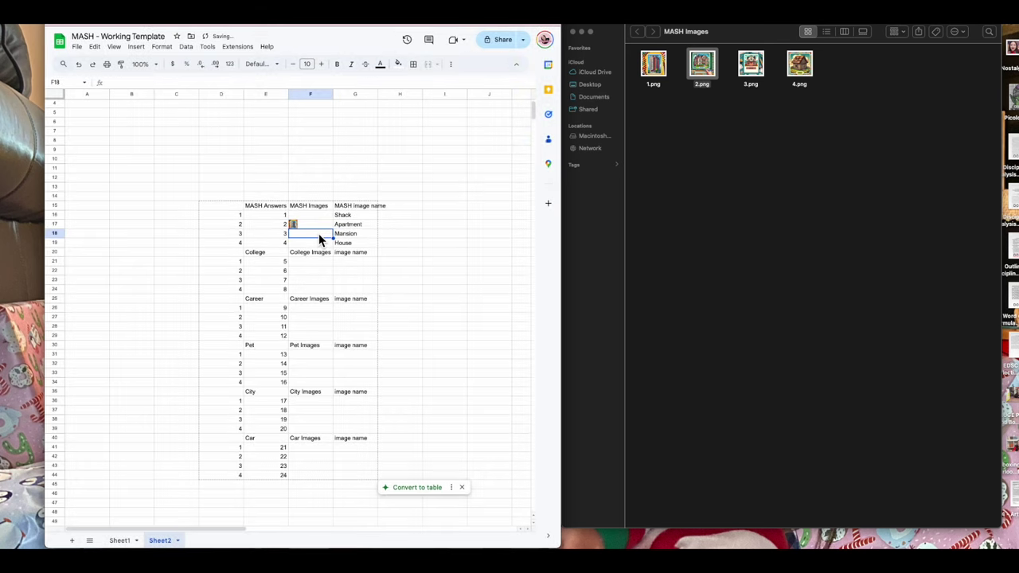
Step: Insert 3.png into F19 and 4.png into F16 in-cell, then close the folder
left_click(310, 243)
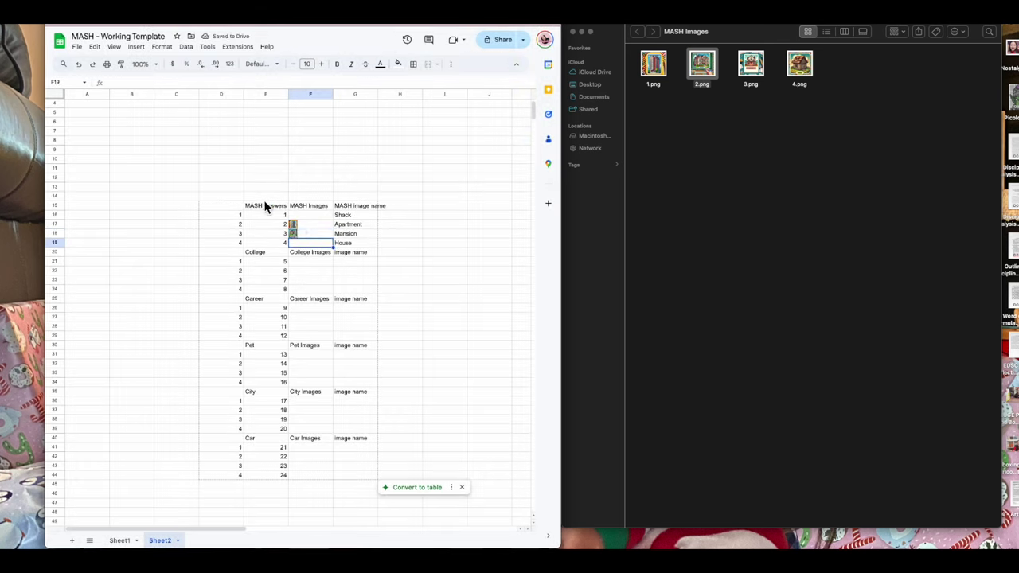
left_click(132, 47)
mouse_move(162, 175)
left_click(346, 180)
left_click_drag(748, 68, 327, 280)
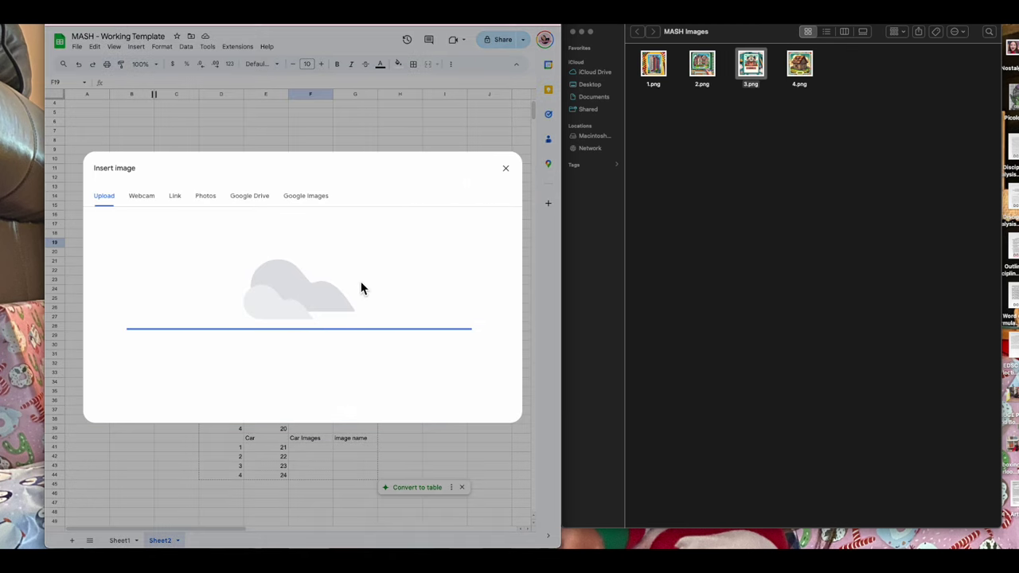
left_click(312, 215)
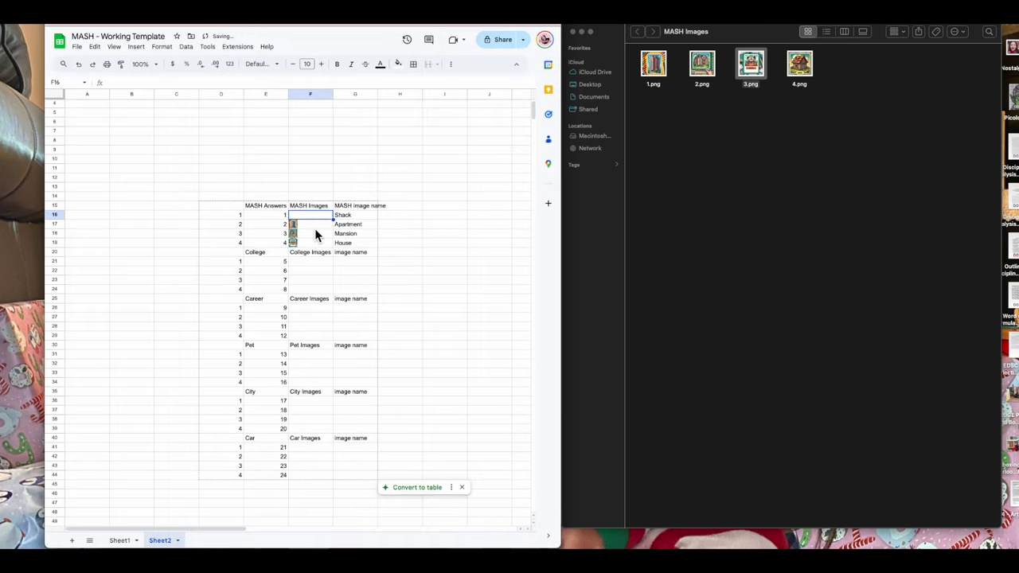
left_click(136, 46)
mouse_move(178, 178)
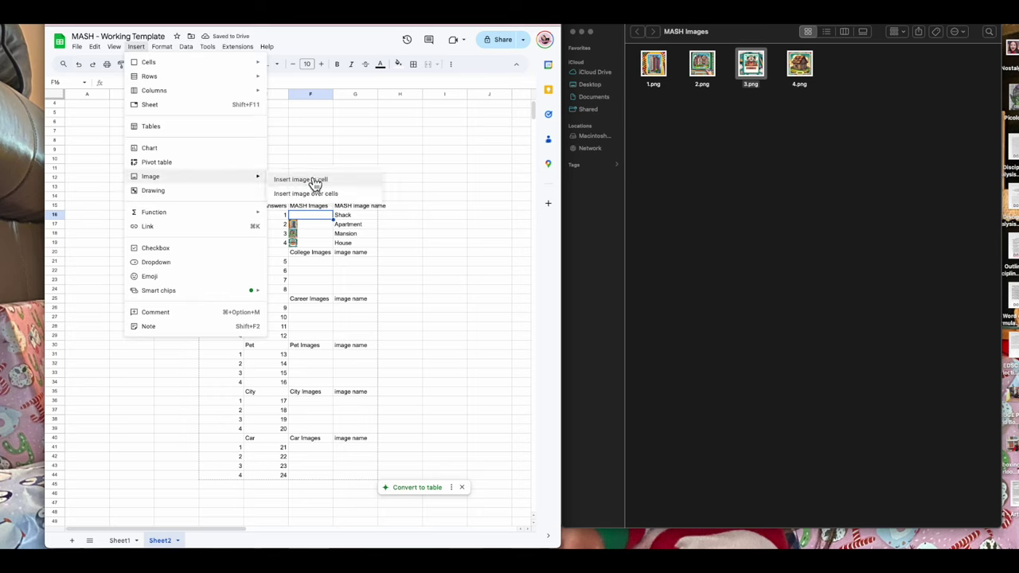
left_click(315, 182)
left_click_drag(799, 65, 284, 259)
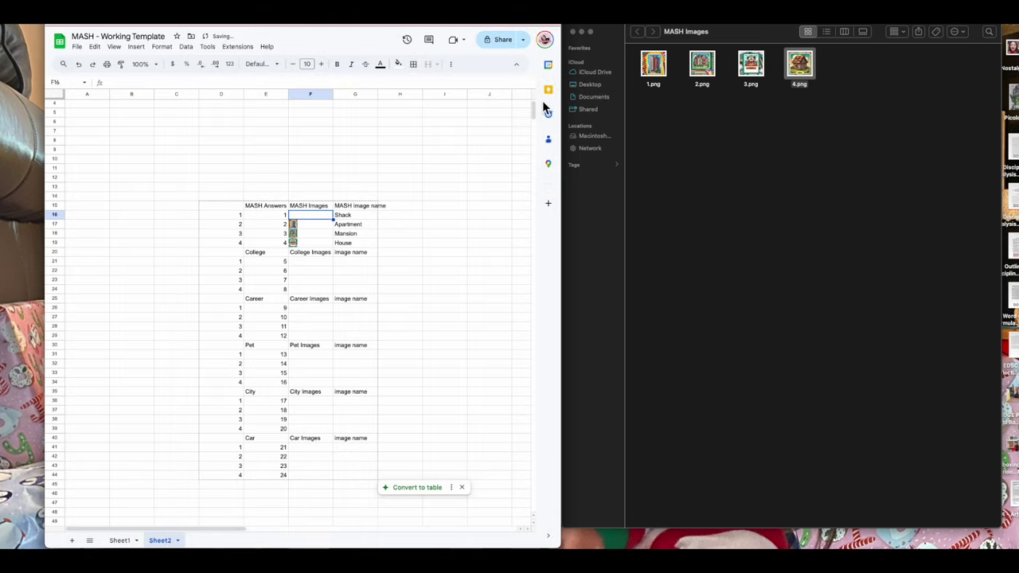
left_click(573, 33)
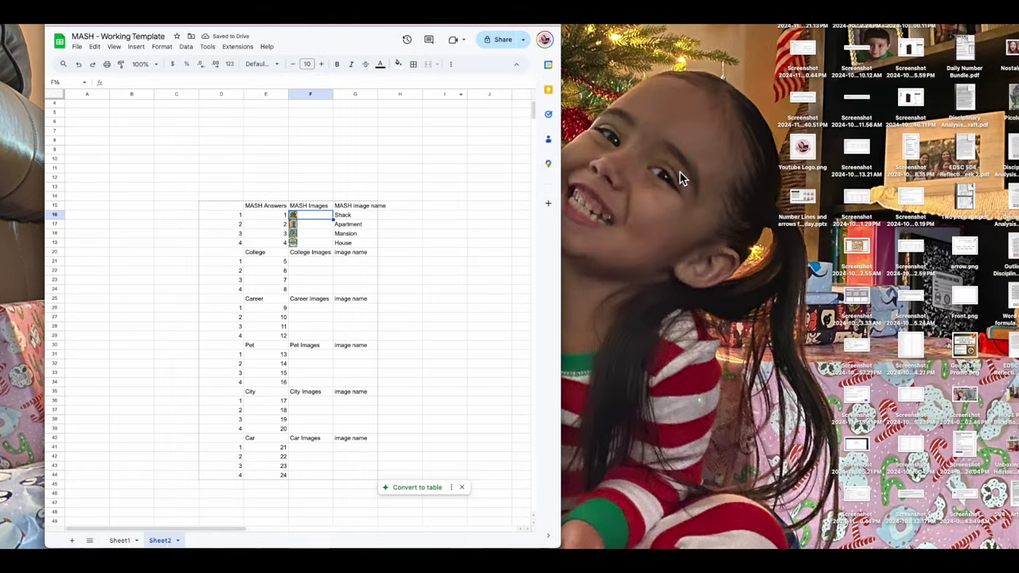
Step: Widen the browser to full screen, select the names G16:G19, and go to Sheet1
left_click_drag(561, 183, 1011, 182)
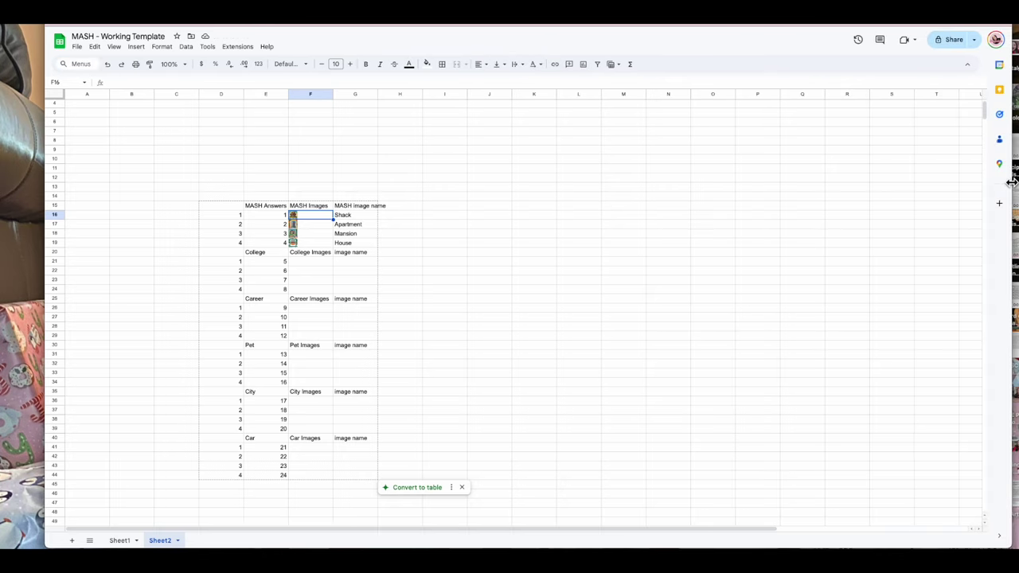
left_click_drag(46, 214, 22, 214)
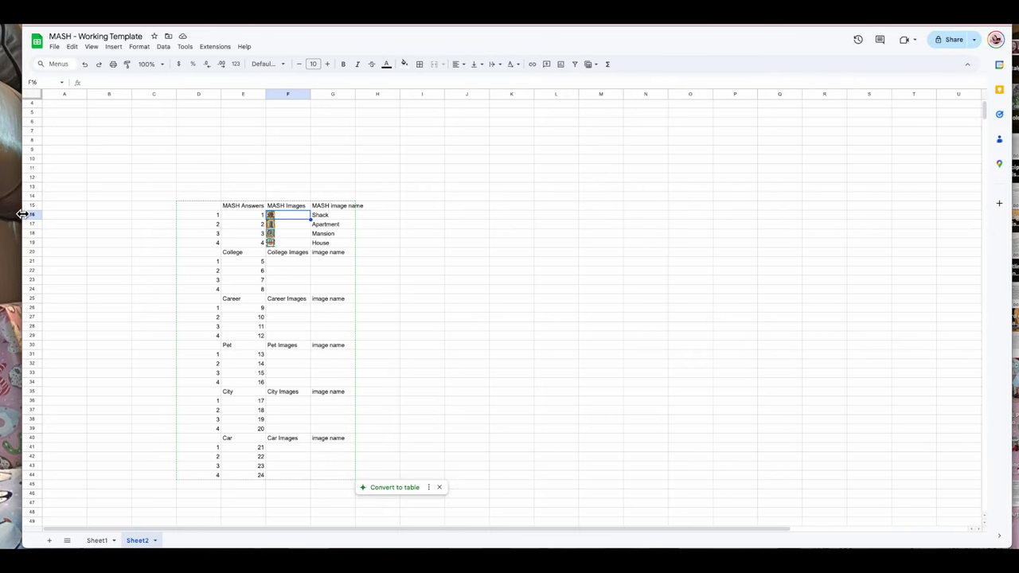
left_click(473, 226)
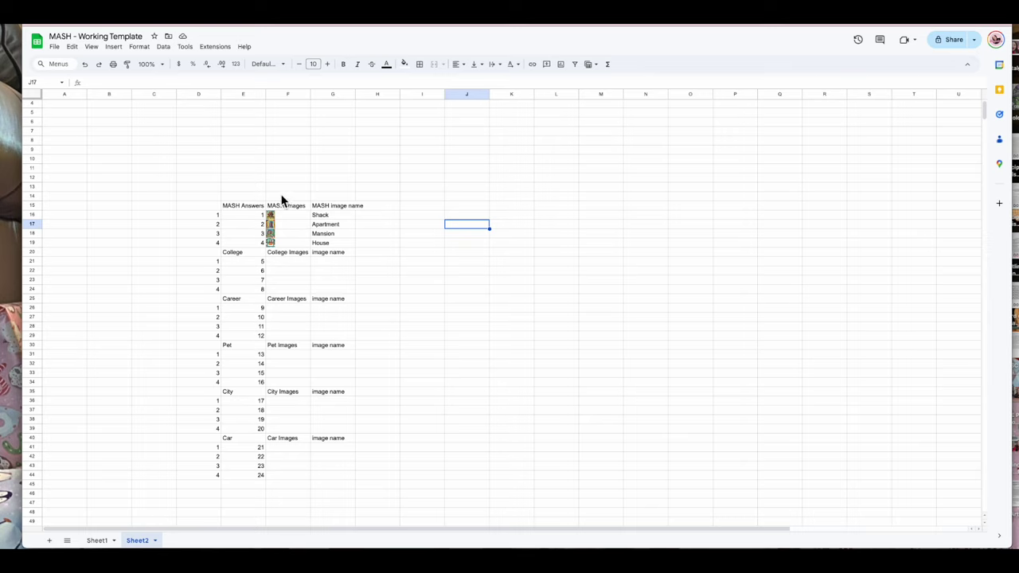
left_click_drag(334, 216, 291, 248)
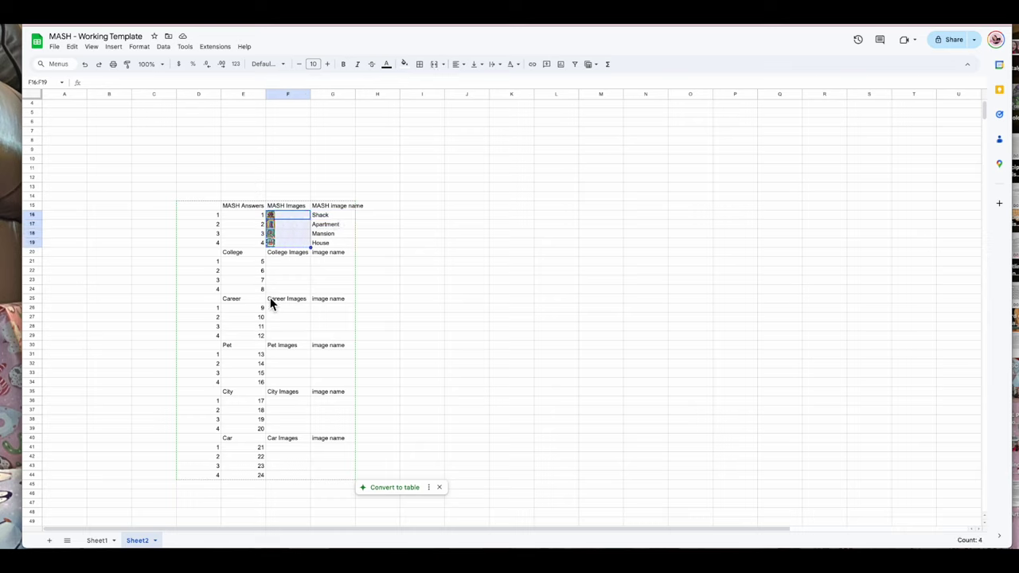
left_click(98, 541)
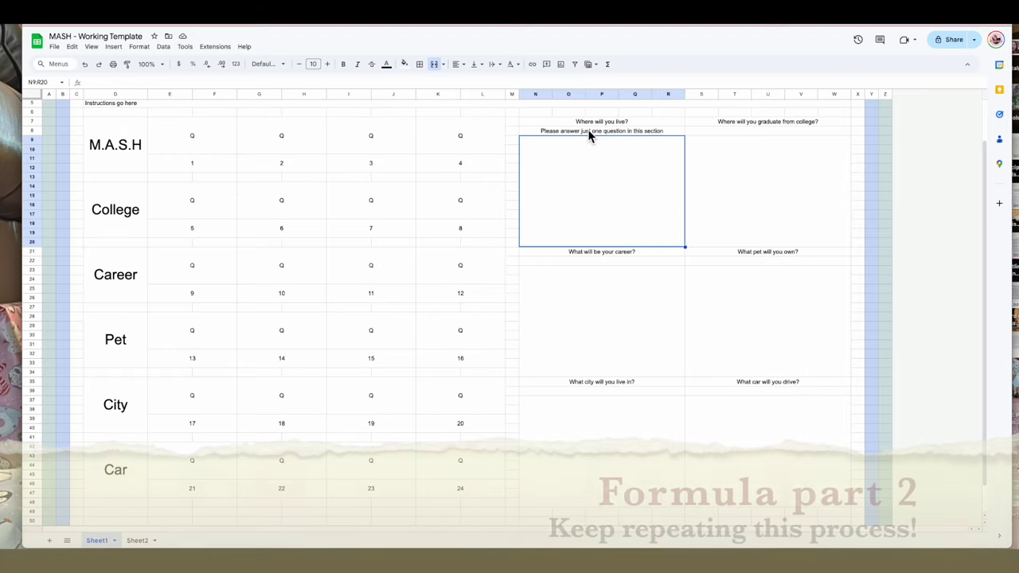
Step: Copy the IF/INDIRECT formula from cell N8
left_click(587, 130)
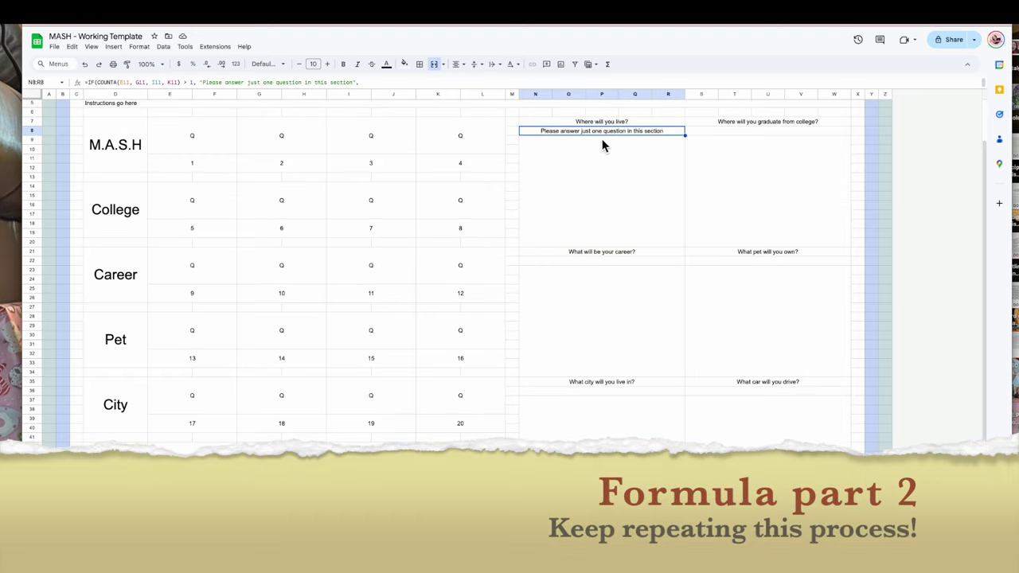
left_click(398, 82)
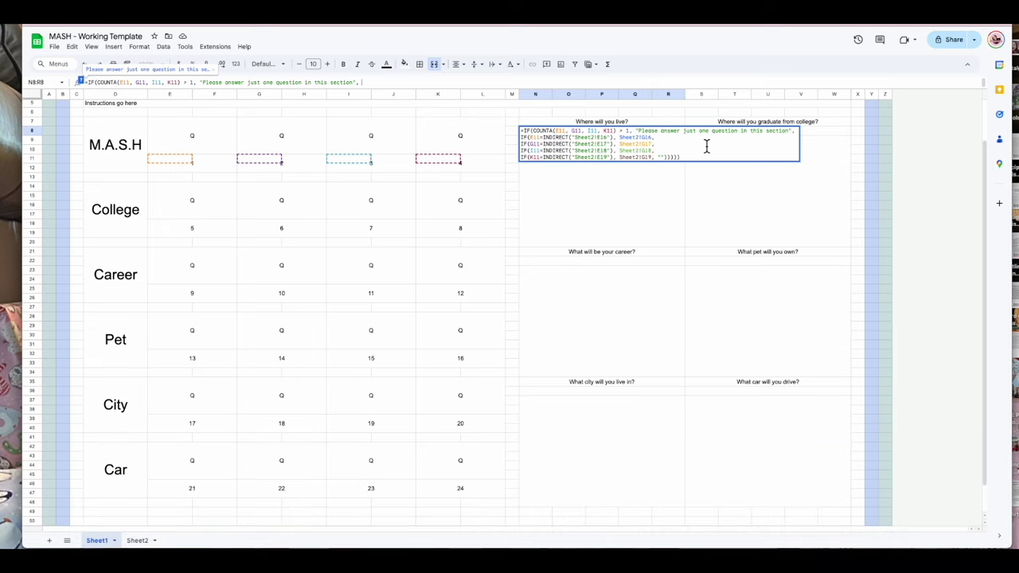
key("ctrl+a")
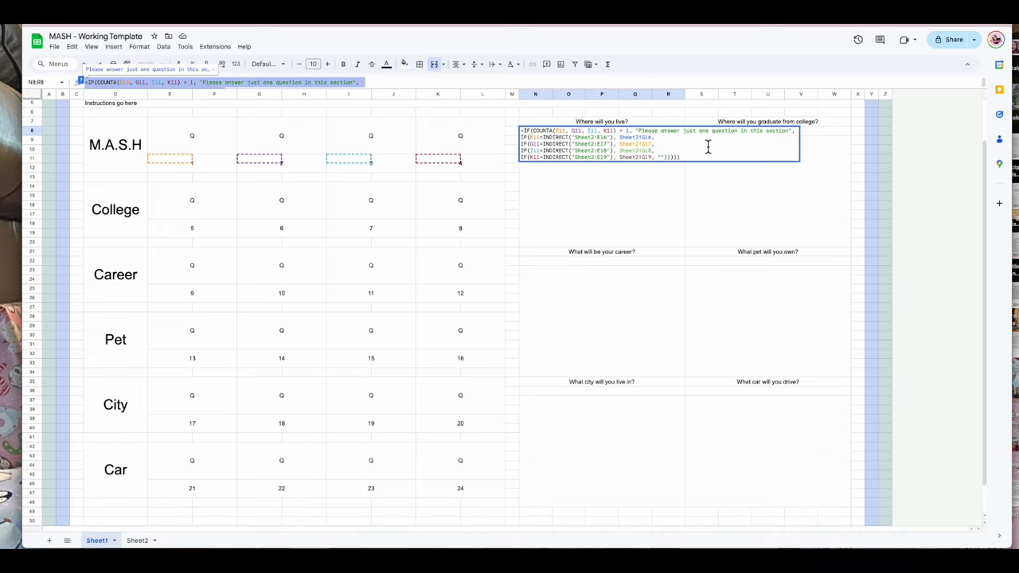
left_click(708, 152)
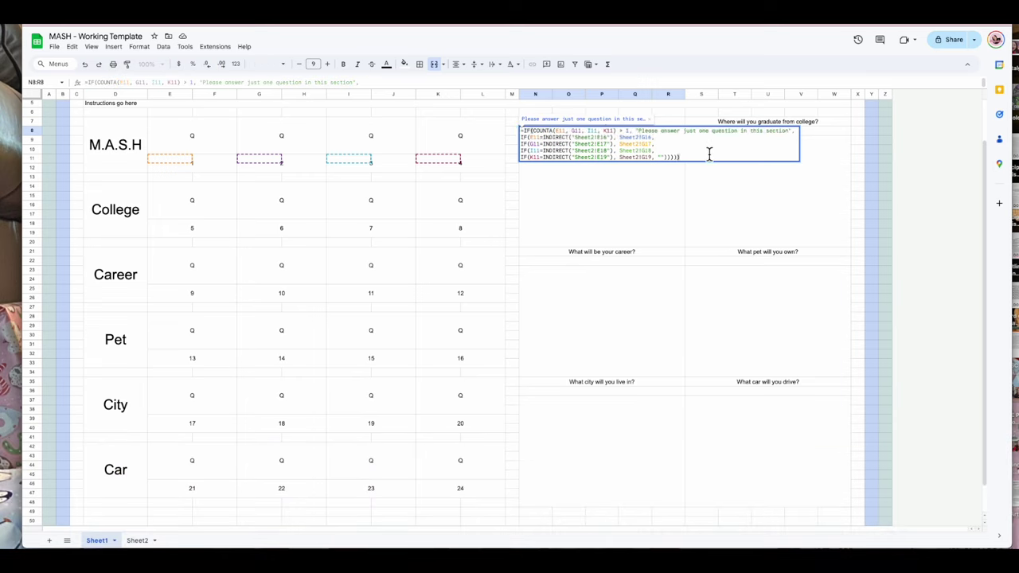
key("ctrl+a")
key("ctrl+c")
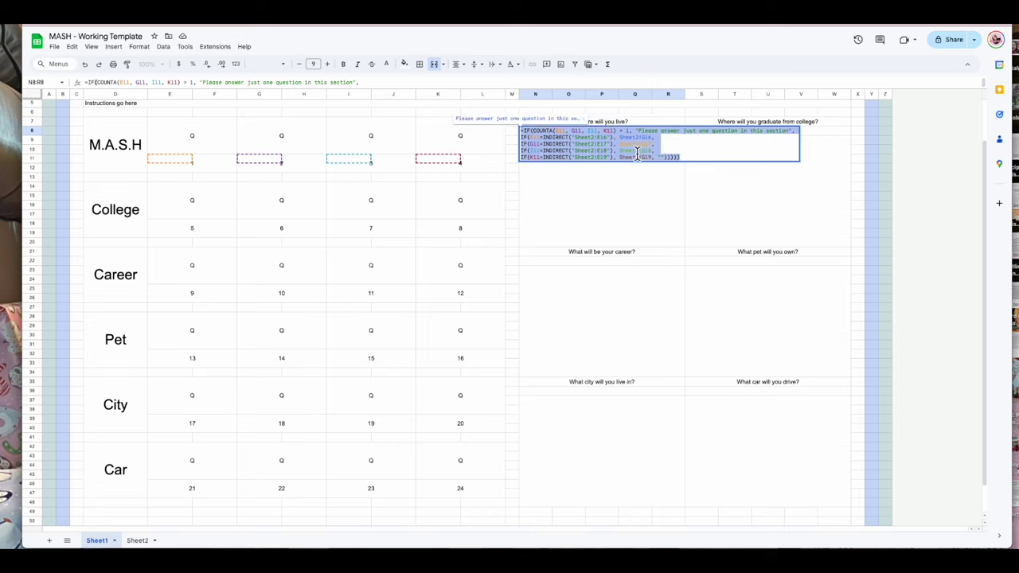
key("Return")
Step: Paste the formula into merged N9:R20, changing Sheet2 references G16–G19 to F16–F19
double_click(602, 184)
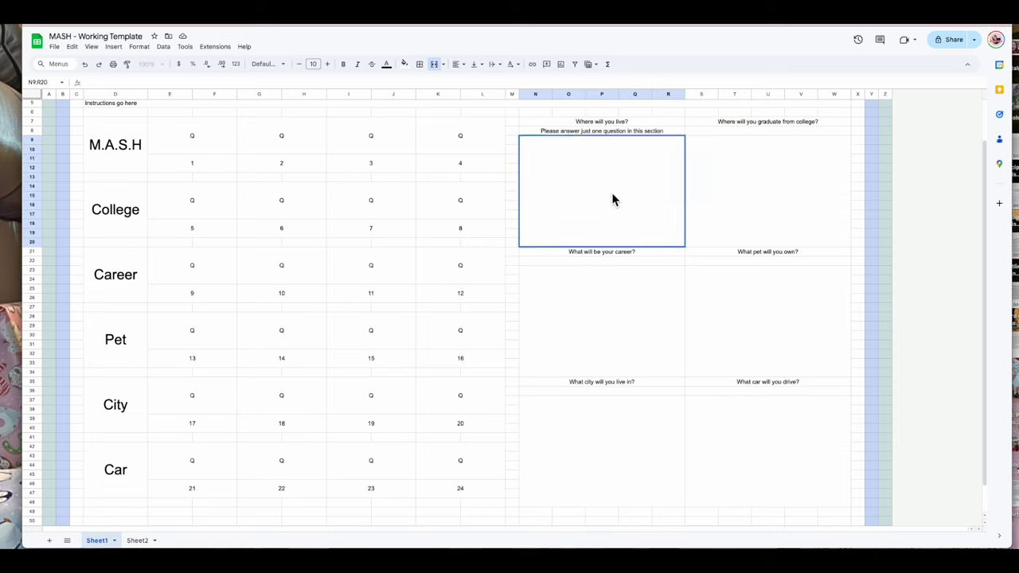
key("ctrl+v")
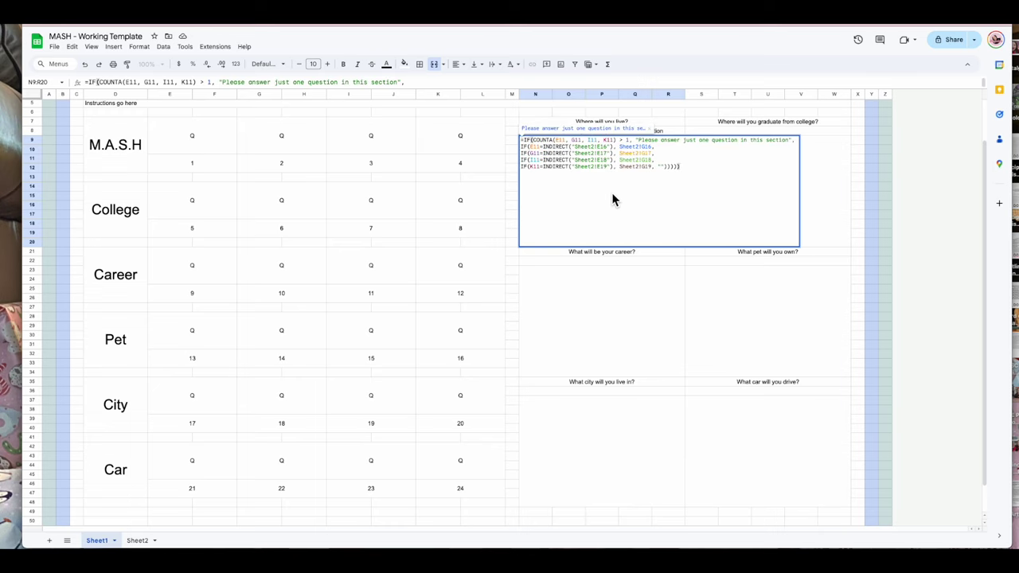
left_click(643, 143)
key("BackSpace")
type("F")
key("Down")
key("BackSpace")
type("F")
key("Down")
key("BackSpace")
type("F")
key("Down")
key("BackSpace")
type("F")
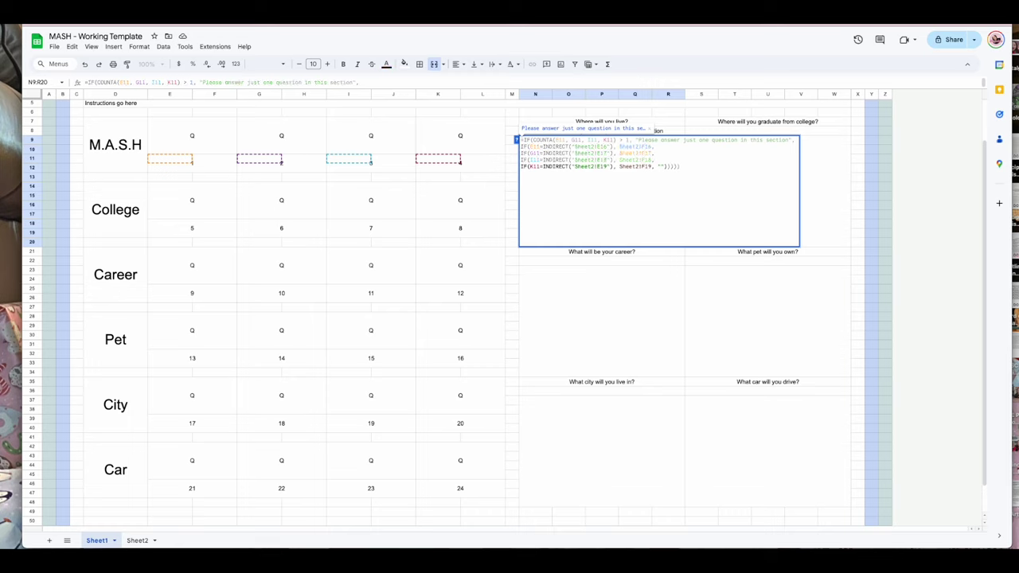
key("Return")
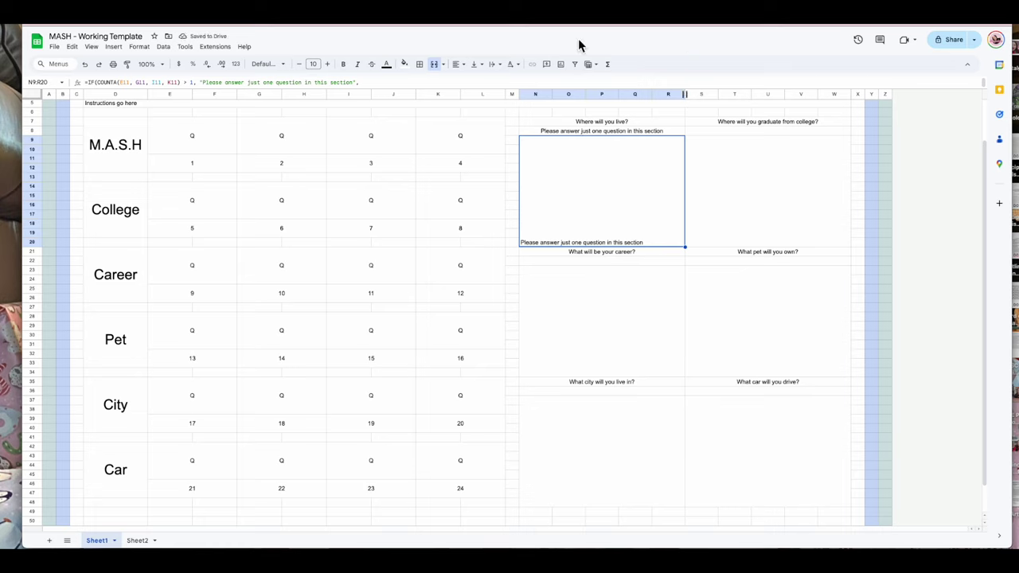
Step: Align the answer box content to middle vertically and center horizontally
left_click(477, 65)
left_click(491, 82)
left_click(463, 66)
left_click(472, 80)
Step: Clear M.A.S.H answers 2 through 4, leaving only answer 1
left_click(671, 301)
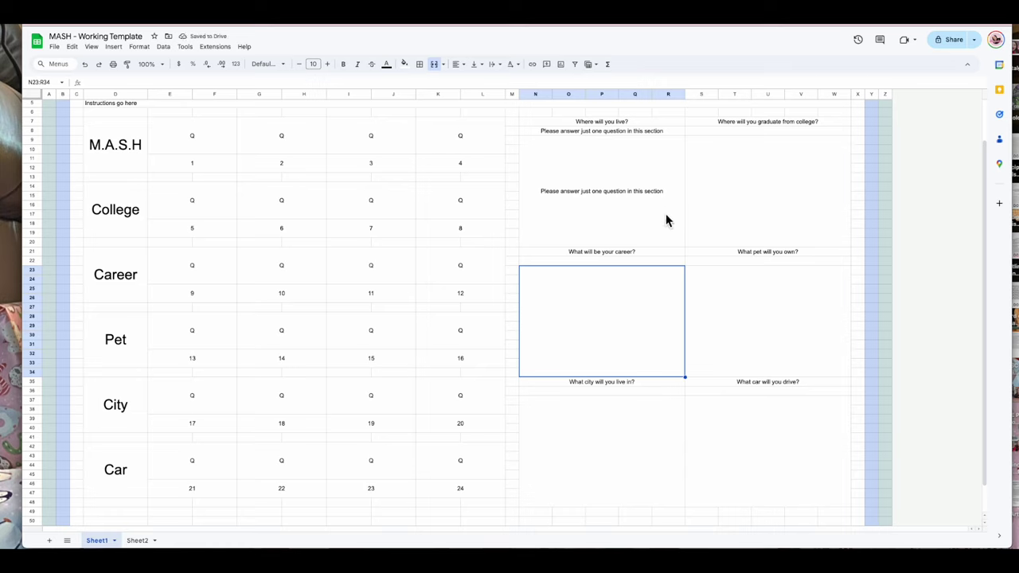
left_click_drag(291, 163, 501, 164)
key("Delete")
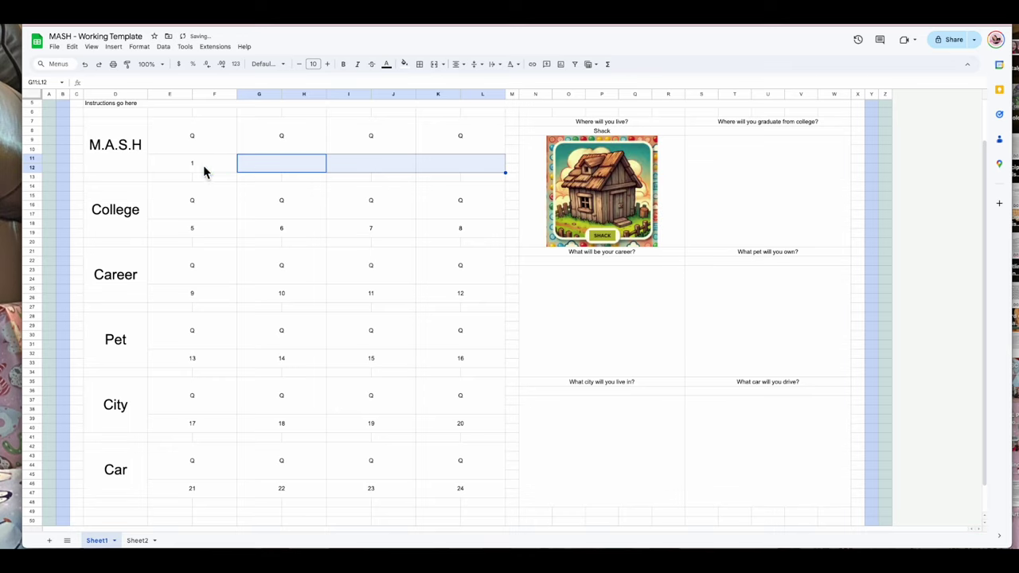
Step: Test 2 then 3 as M.A.S.H answers to check the Apartment and Mansion cards, undoing each
left_click(204, 167)
left_click(279, 159)
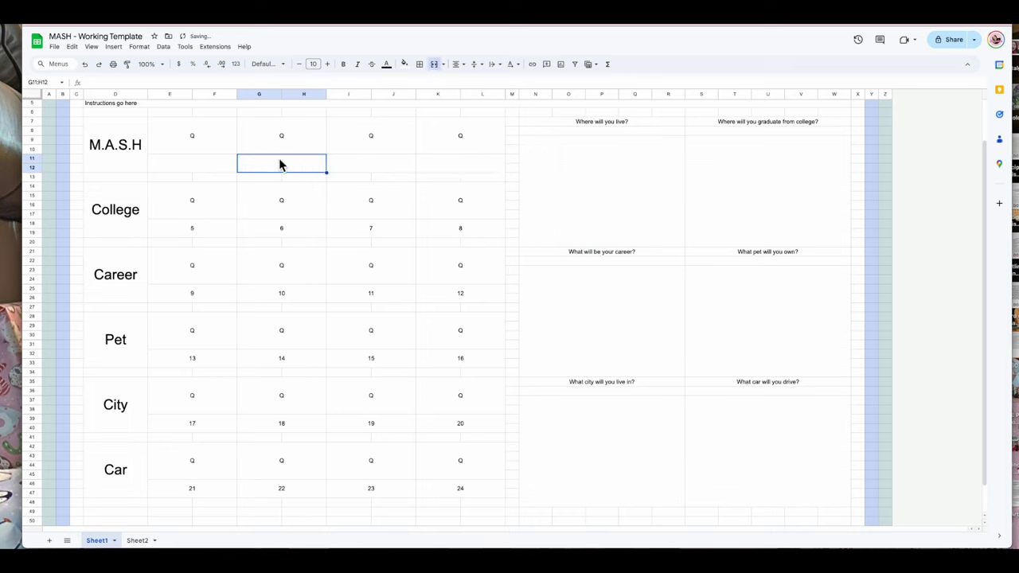
type("2")
left_click(263, 268)
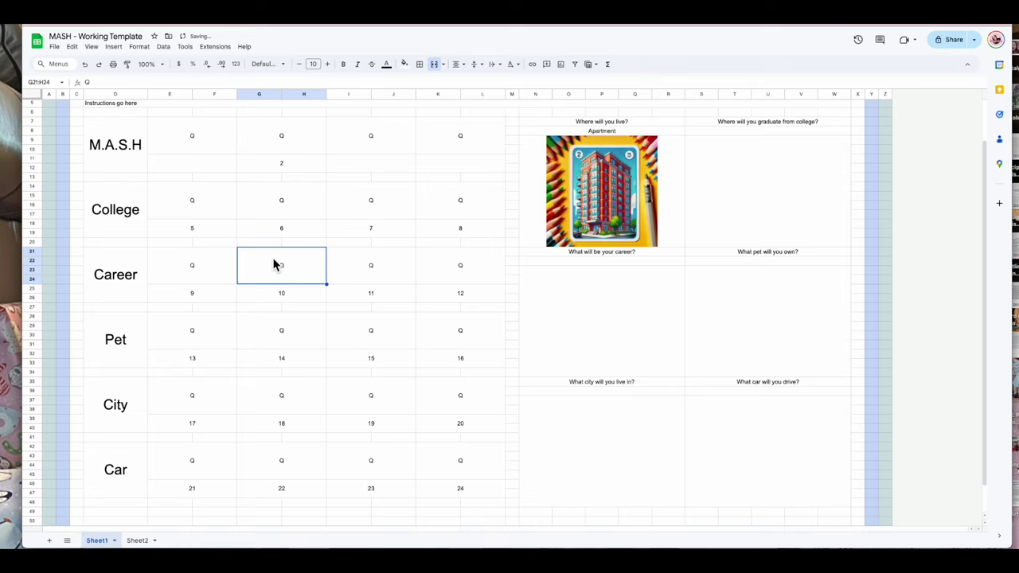
left_click(341, 167)
key("ctrl+z")
left_click(339, 164)
type("3")
left_click(199, 430)
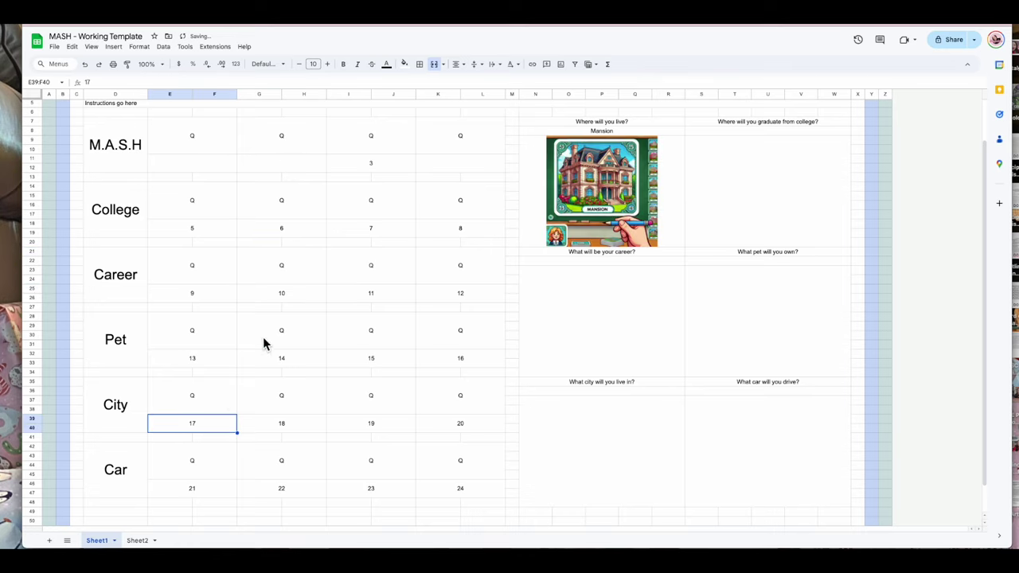
key("ctrl+z")
Step: Test 4 in the fourth answer to show the House card, then clear it
left_click(453, 156)
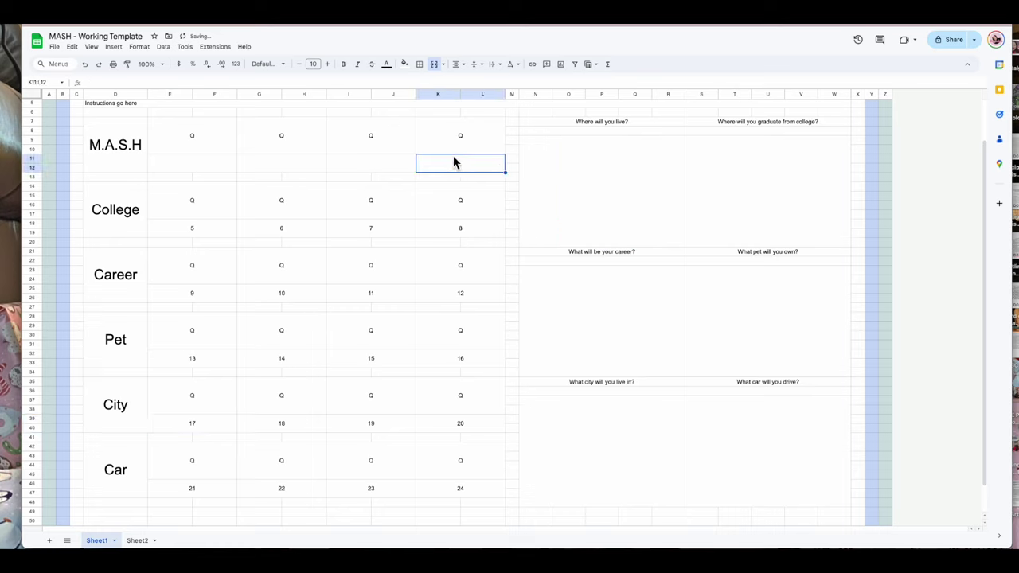
type("4")
left_click(457, 228)
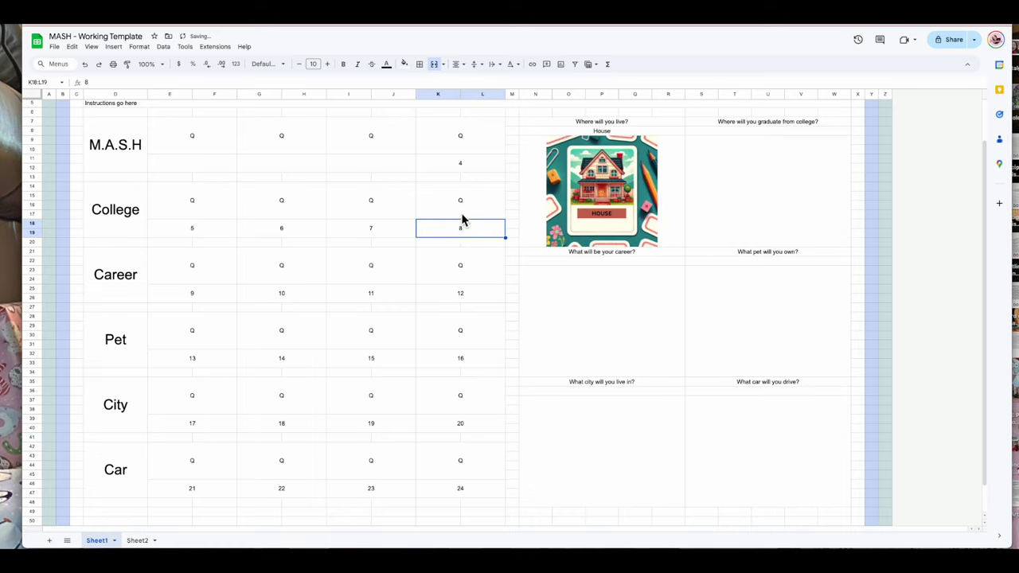
left_click(460, 164)
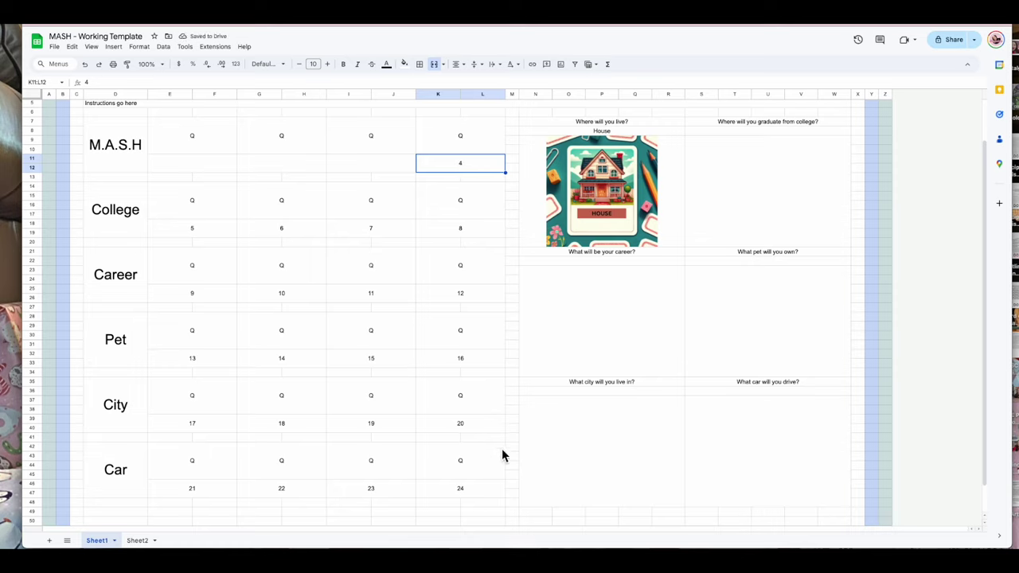
key("Delete")
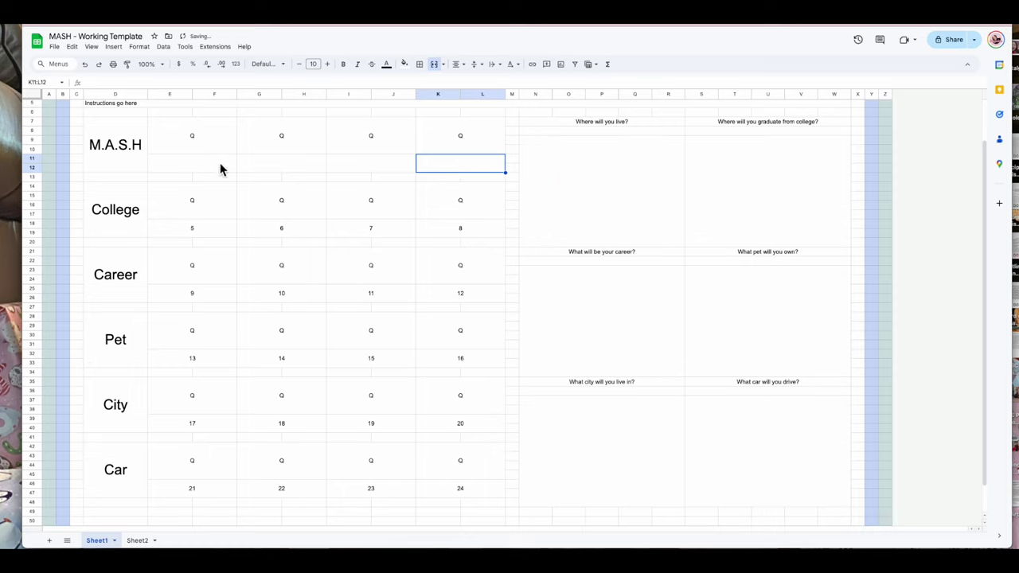
Step: Enter 1, 2 and 4 across the answers, then delete the 2 so answer 1 remains
left_click(223, 164)
type("1")
key("Tab")
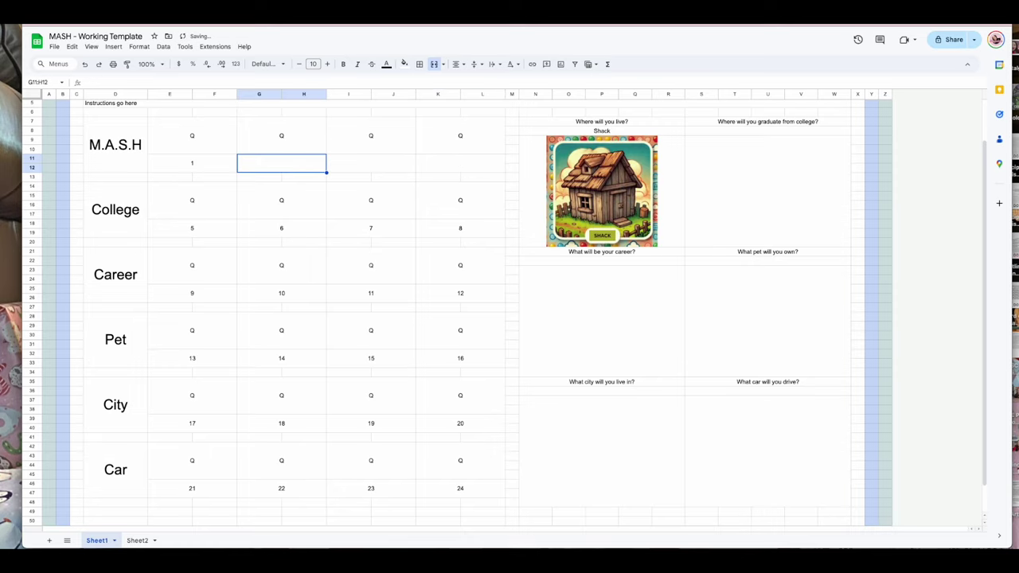
type("2")
key("Tab")
type("4")
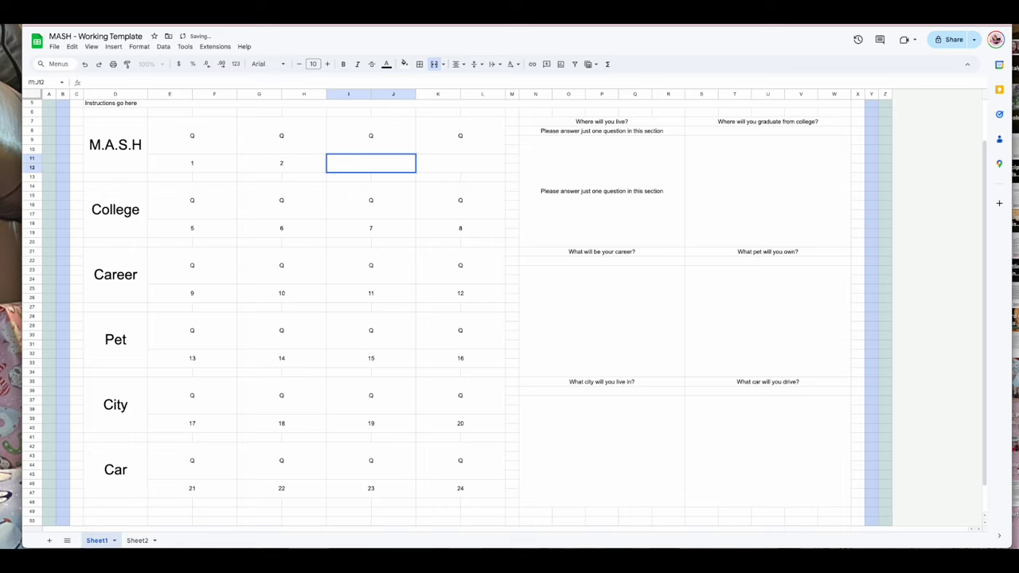
key("Tab")
left_click(281, 163)
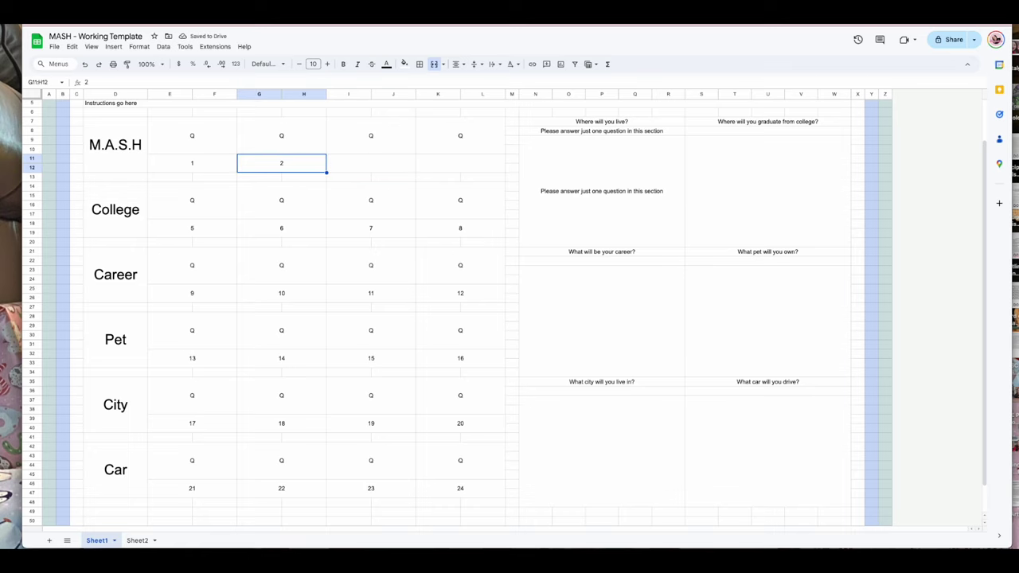
key("Delete")
left_click(522, 251)
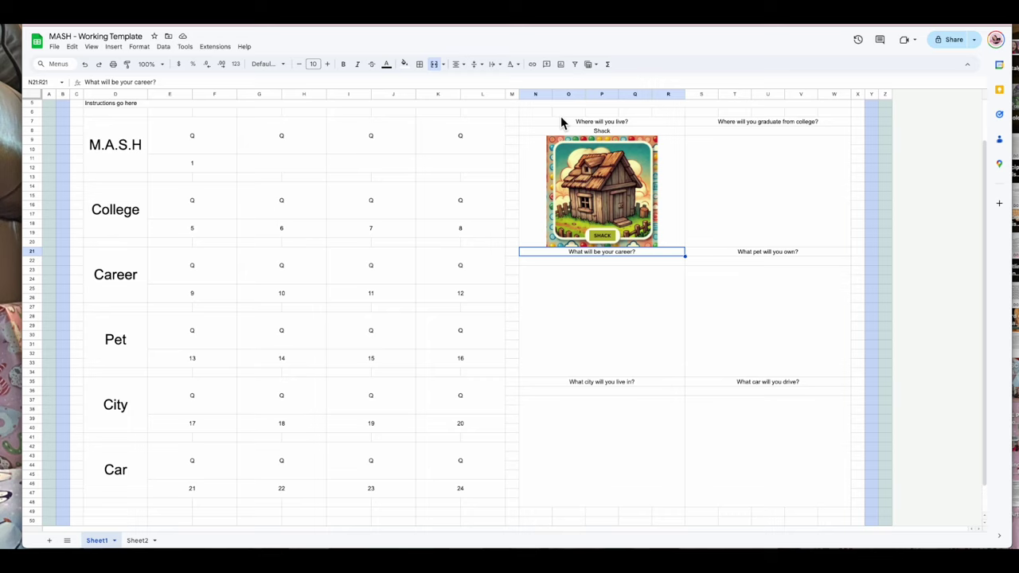
Step: Select columns N–W and inspect the answer boxes and the living box formula
left_click_drag(534, 93, 838, 94)
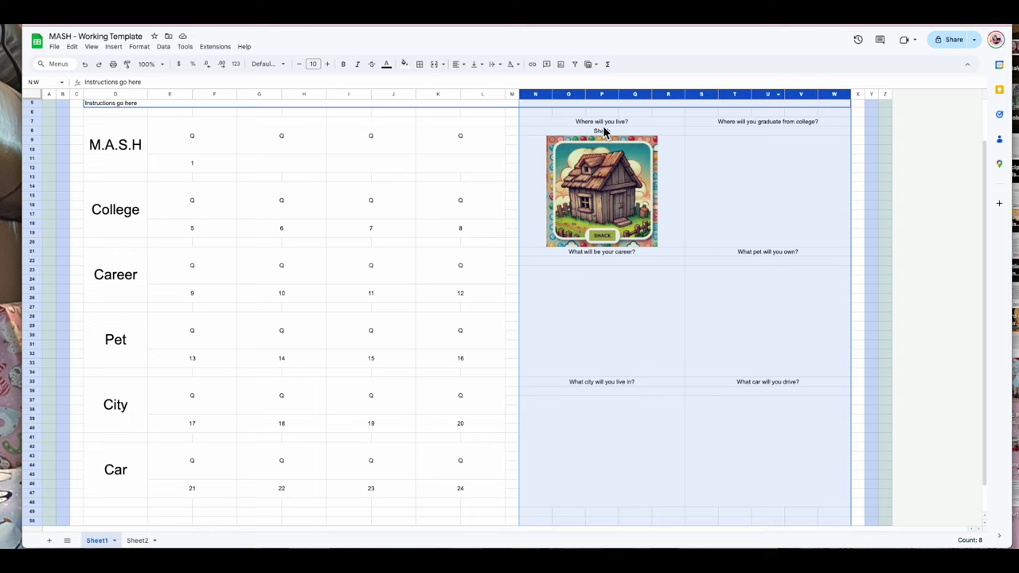
left_click(729, 155)
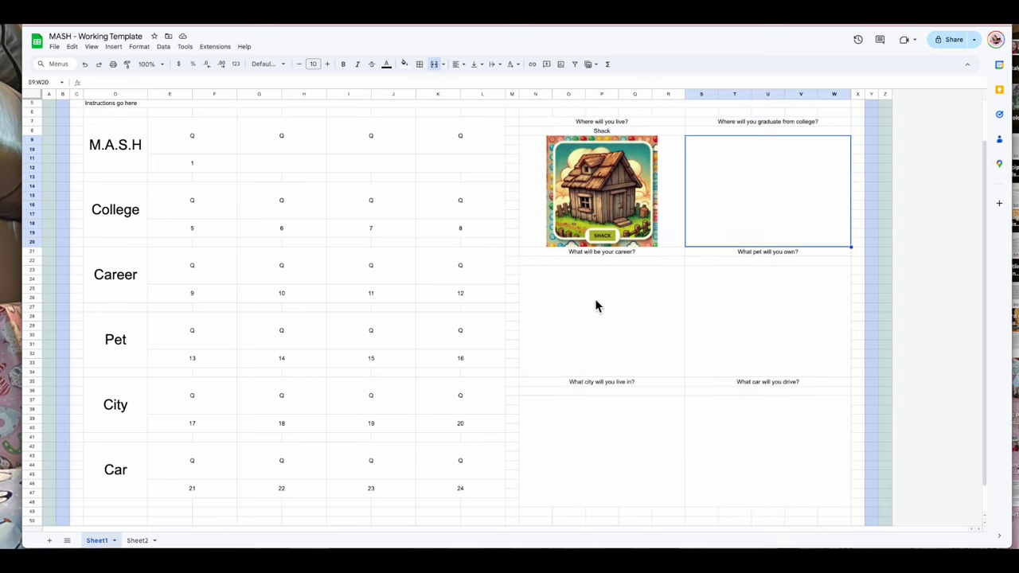
left_click(32, 121)
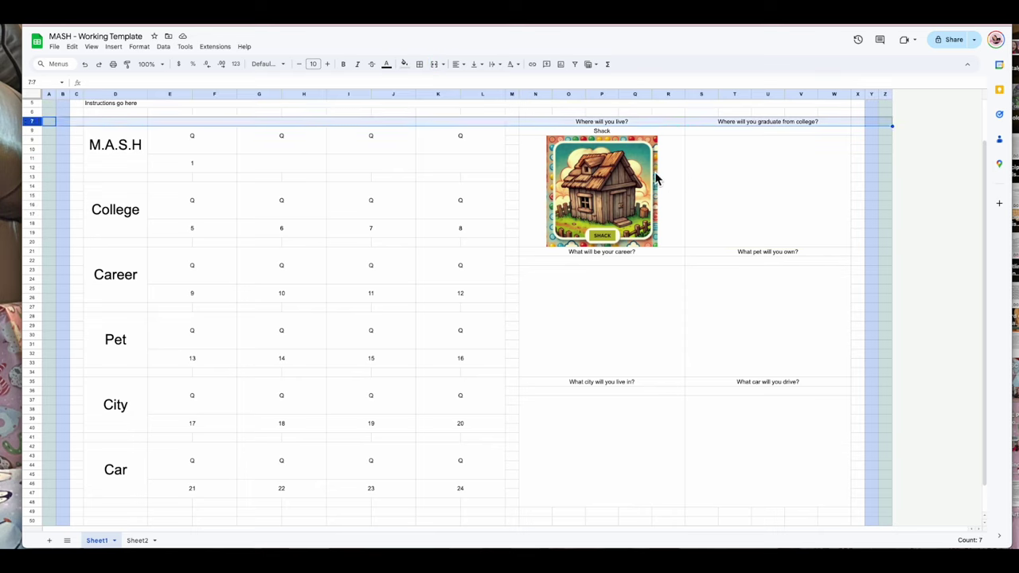
left_click(168, 275)
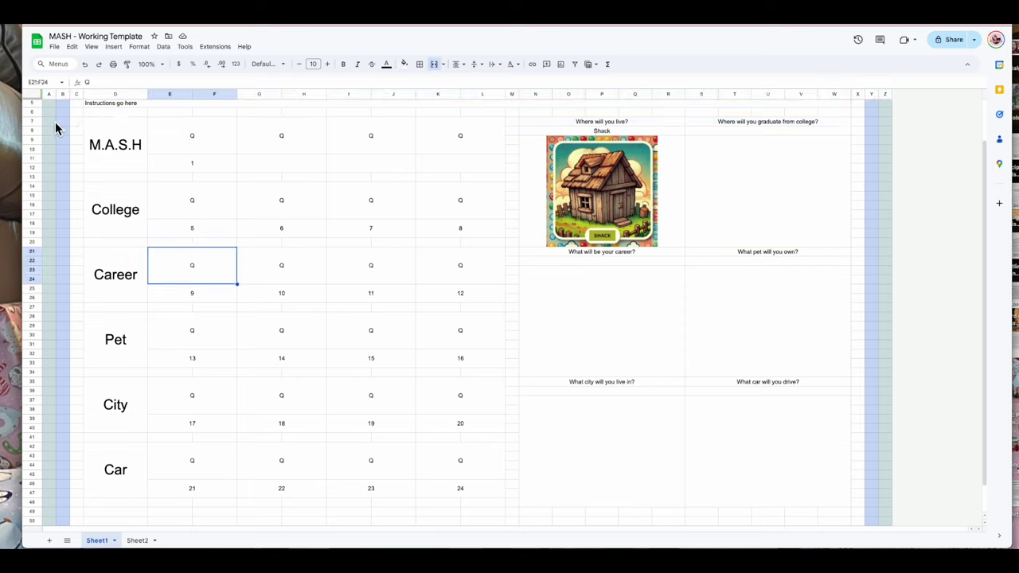
left_click(539, 144)
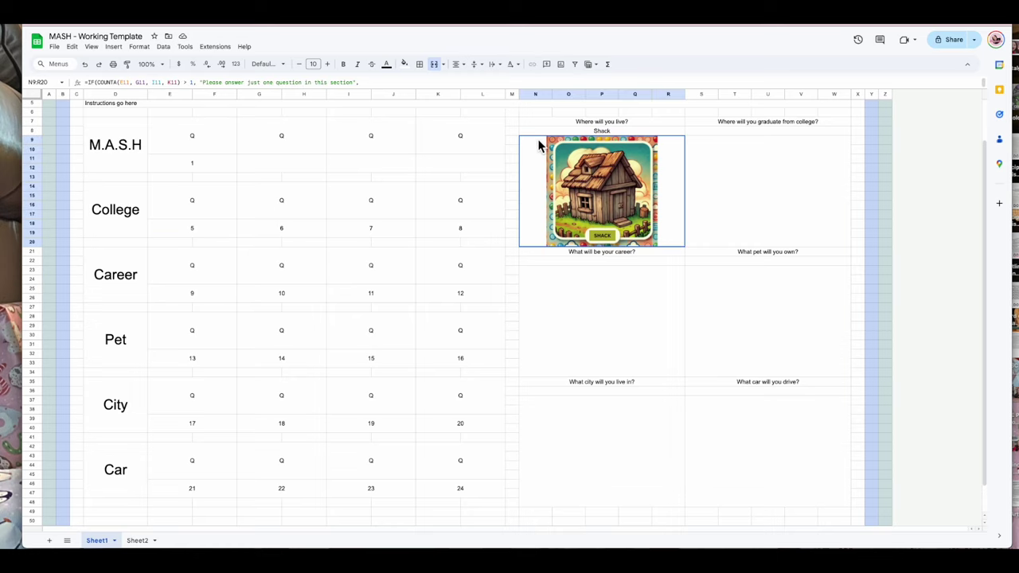
Step: Make rows 7 through 48 taller by dragging a row border
left_click_drag(32, 121, 63, 510)
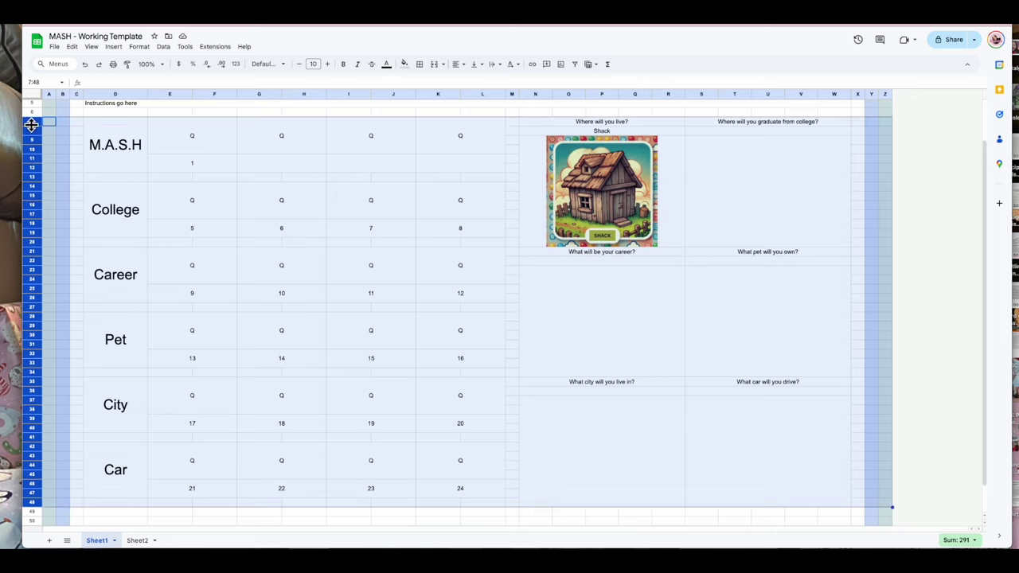
left_click_drag(31, 125, 31, 126)
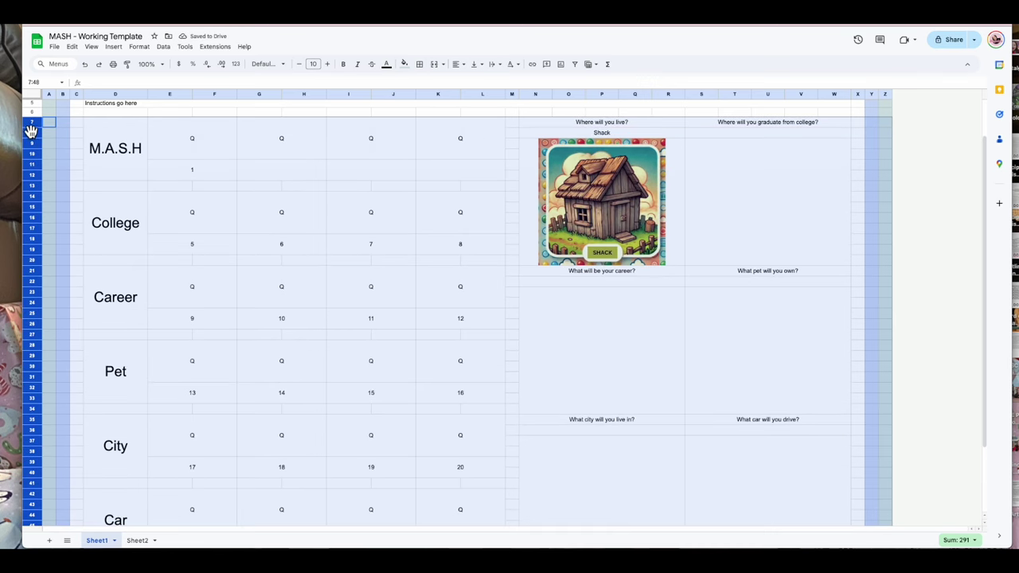
left_click_drag(32, 124, 32, 130)
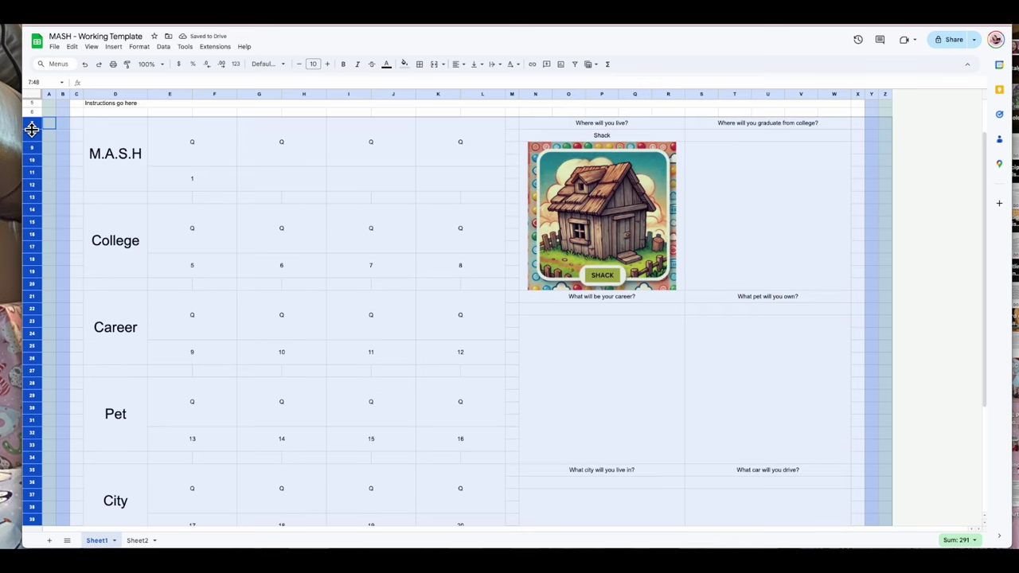
scroll(406, 413, "down", 4)
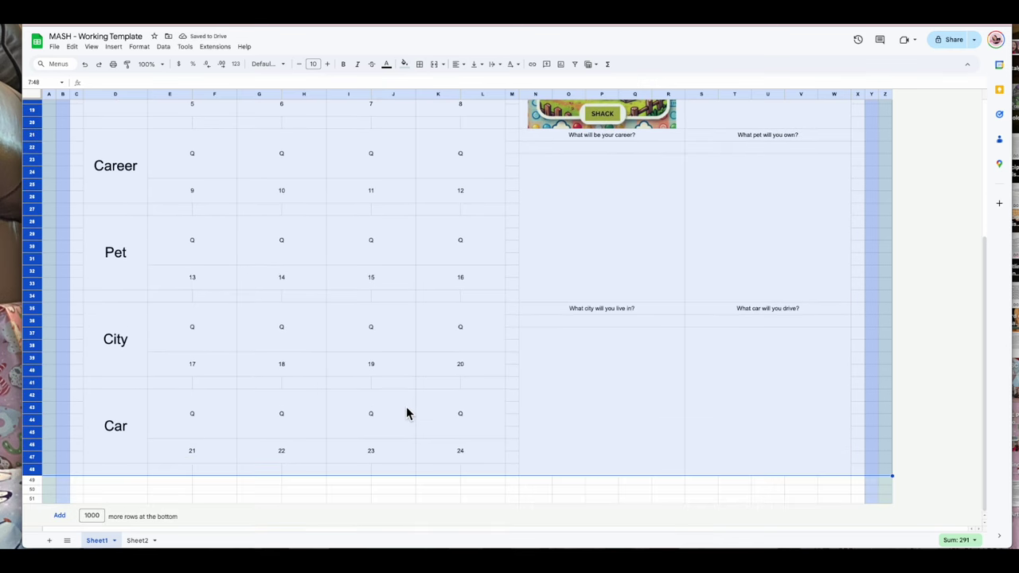
scroll(406, 413, "up", 5)
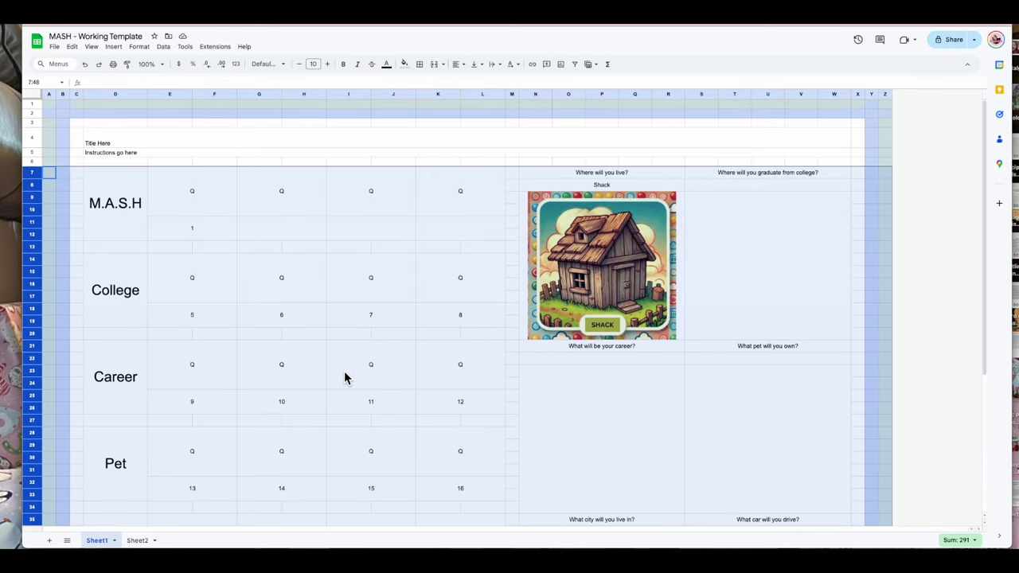
left_click_drag(32, 178, 32, 178)
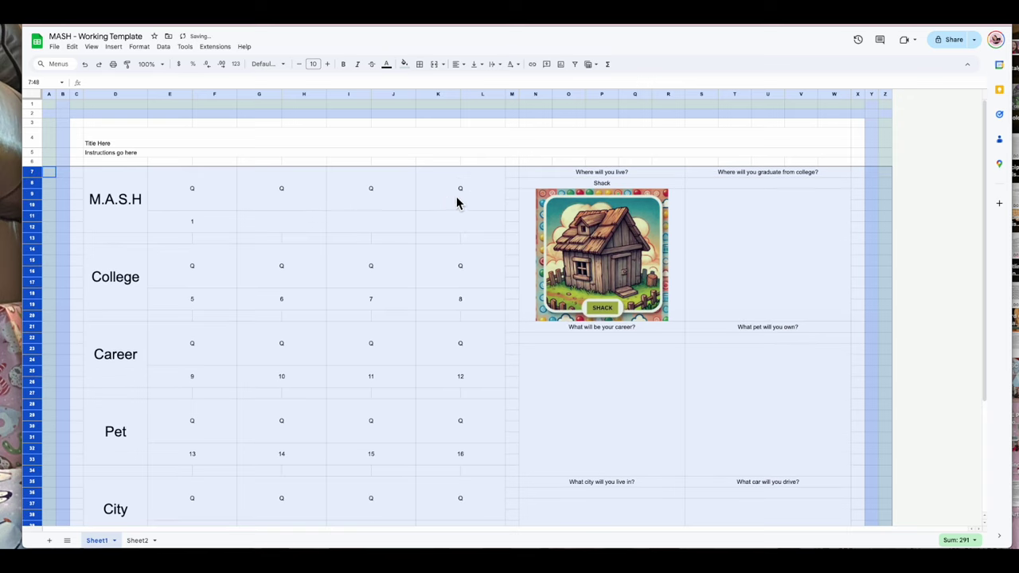
Step: Narrow columns N through W by dragging the N|O border left
left_click(531, 94)
left_click_drag(530, 94, 832, 100)
left_click_drag(551, 94, 543, 89)
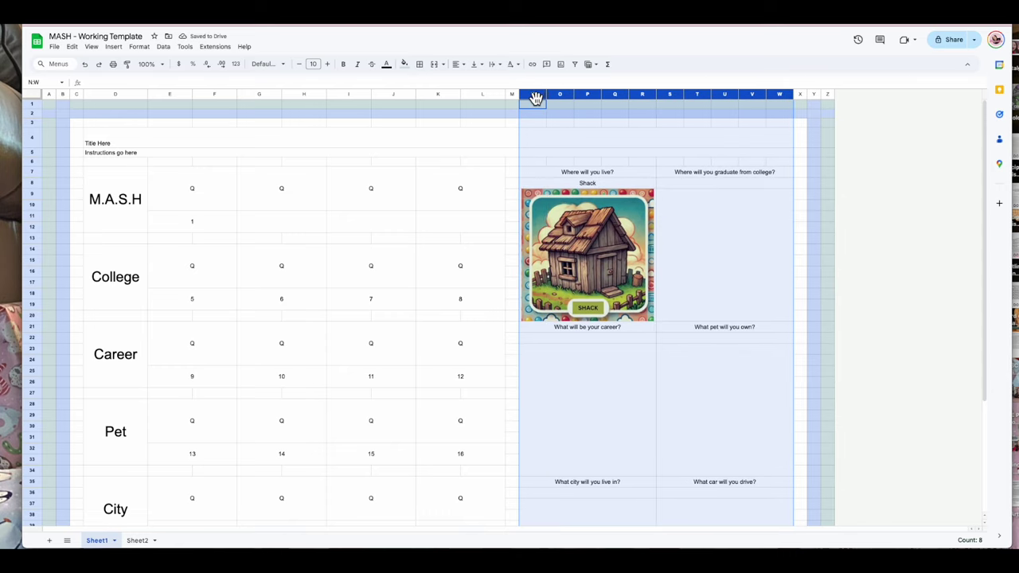
Step: Resize columns N–W to 60 pixels, then to 58 pixels
right_click(534, 98)
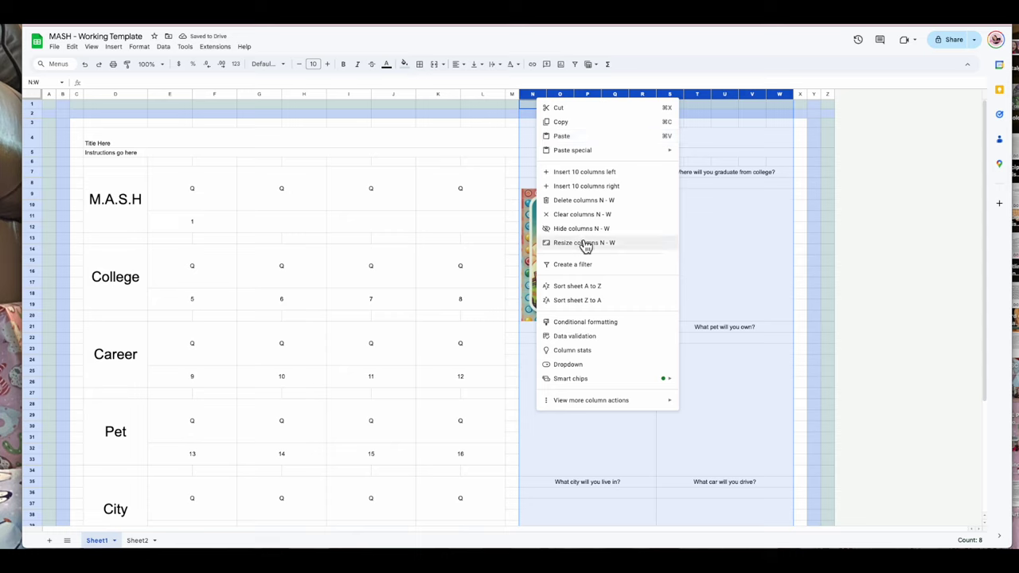
left_click(626, 242)
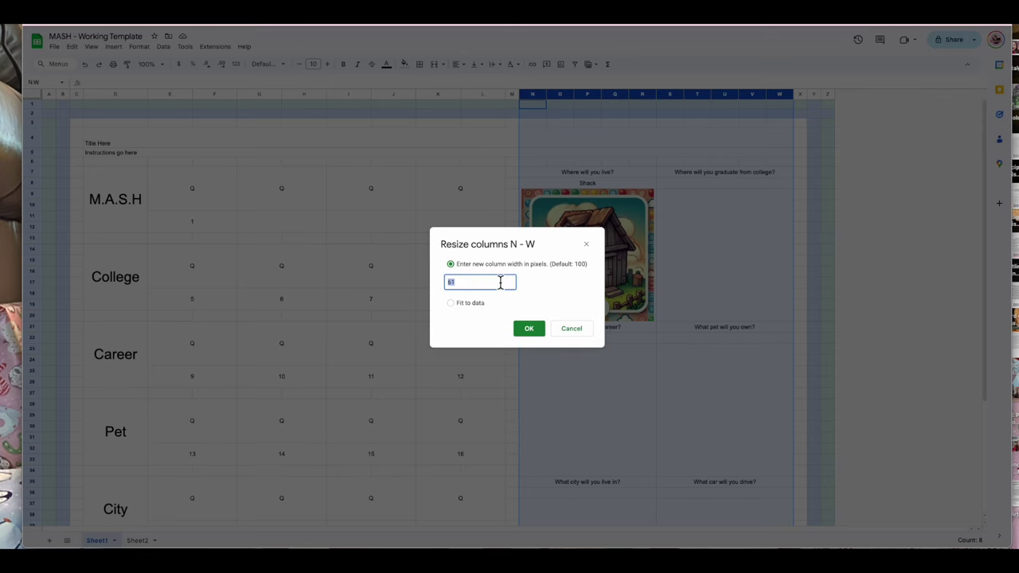
type("60")
left_click(528, 331)
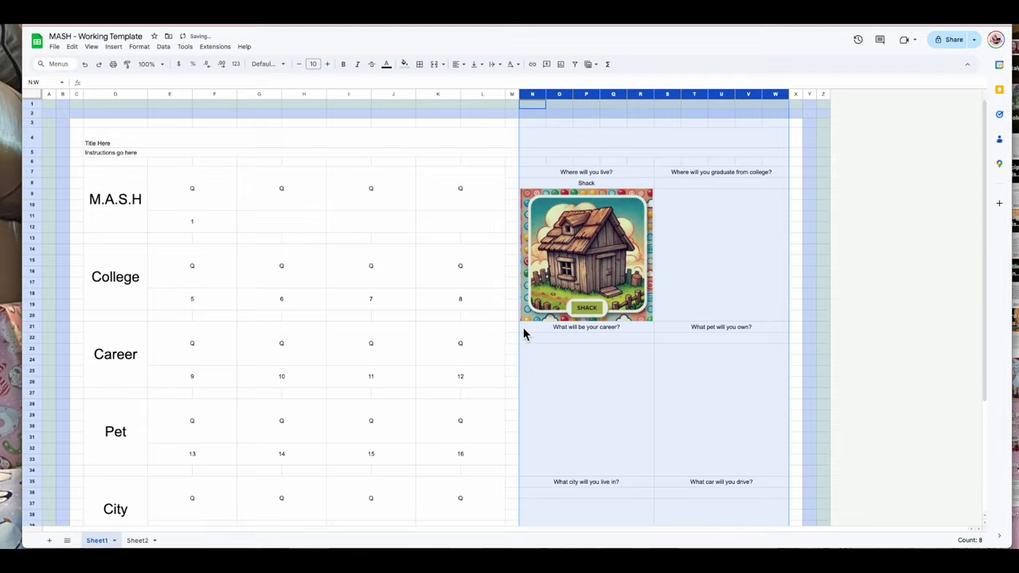
right_click(560, 94)
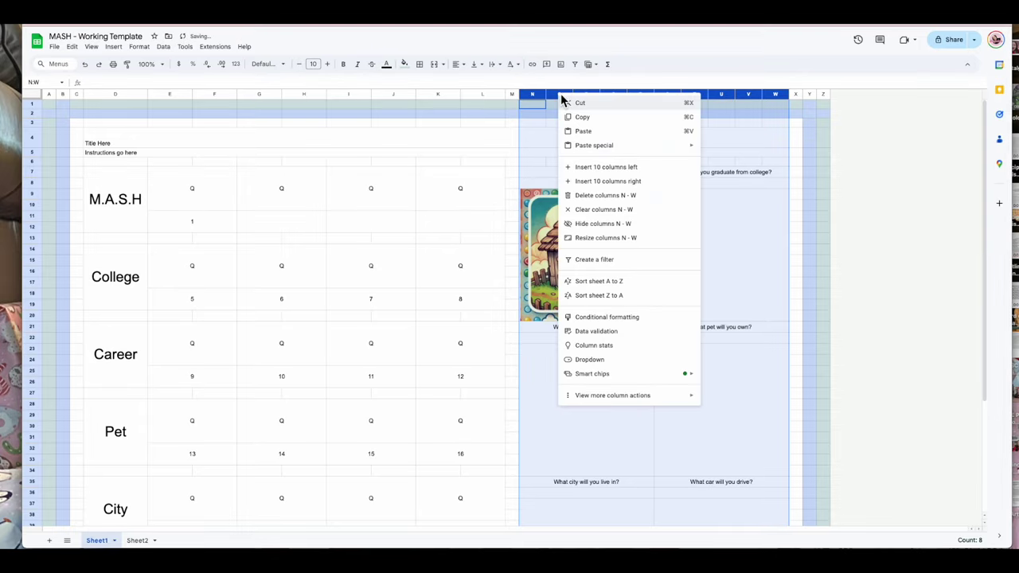
left_click(625, 239)
type("58")
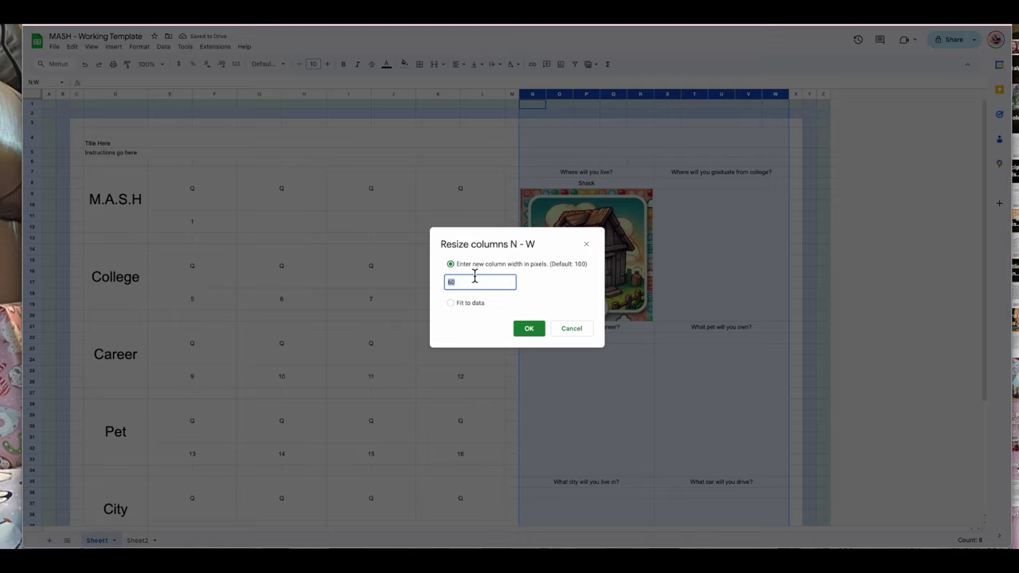
left_click(529, 328)
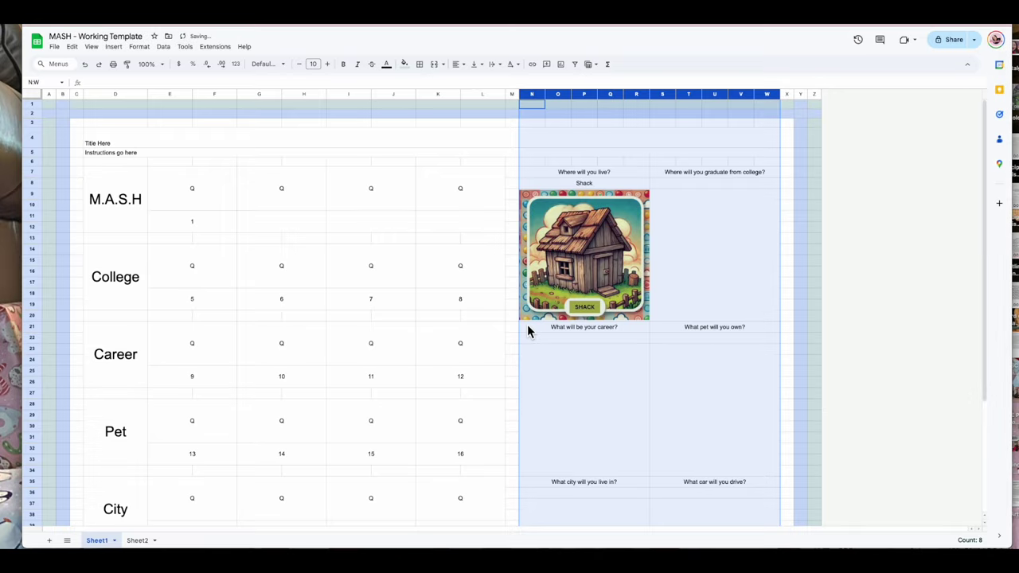
Step: Settle columns N–W at a width of 59 pixels
right_click(531, 93)
left_click(579, 246)
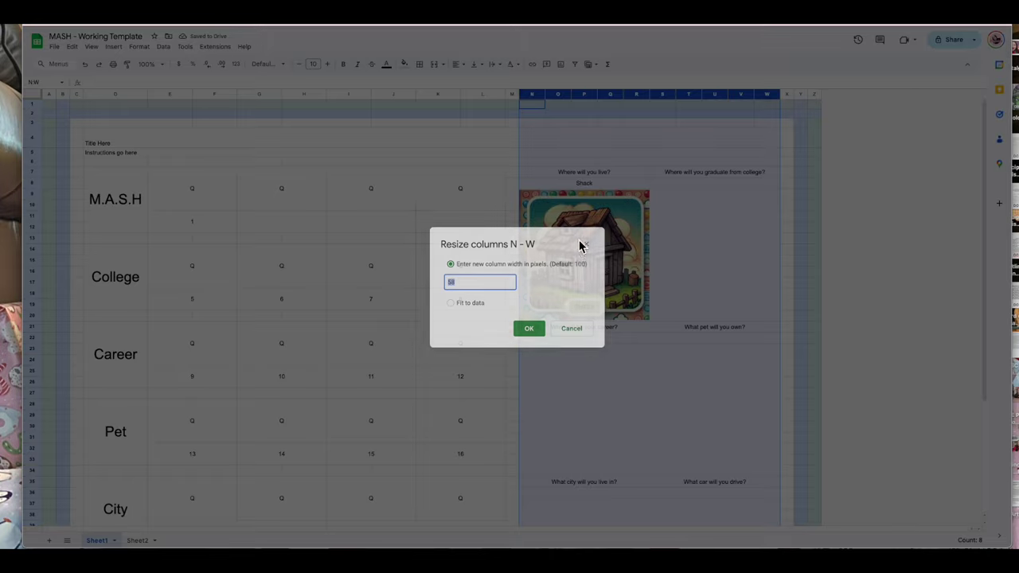
left_click(487, 276)
key("BackSpace")
type("9")
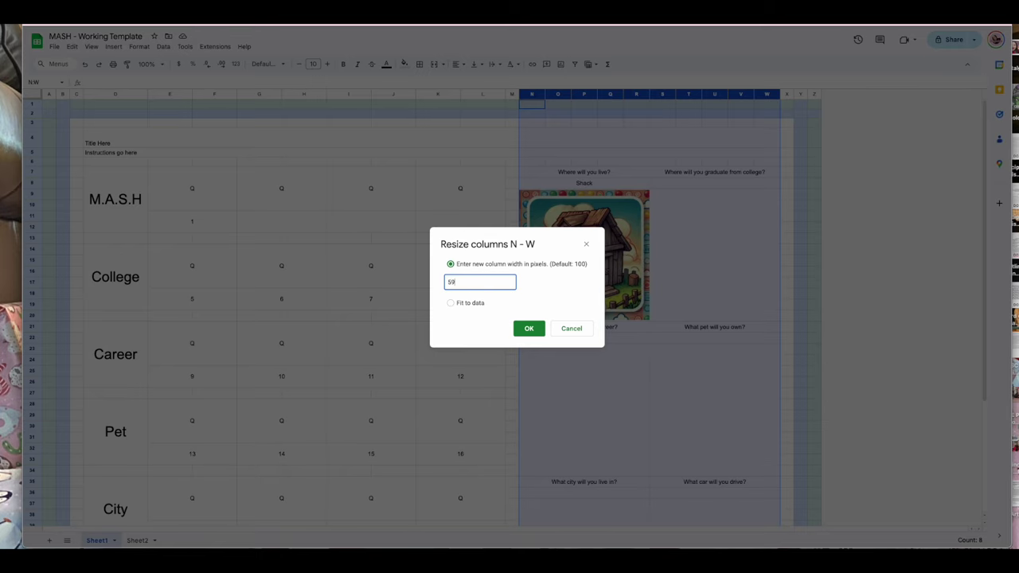
left_click(530, 330)
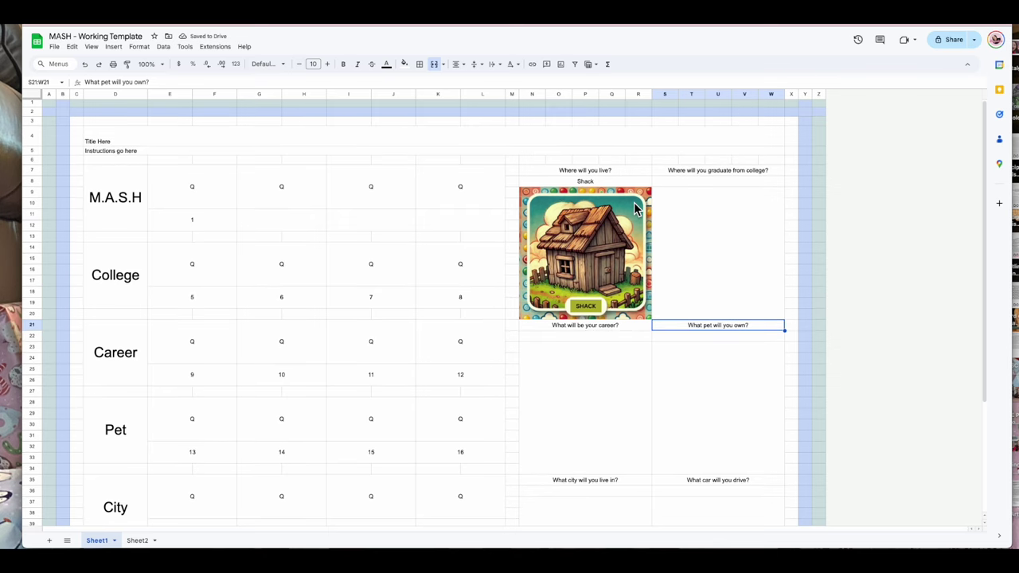
Step: Clear the 1 and enter 2 in the second MASH answer to show the Apartment card
left_click(691, 226)
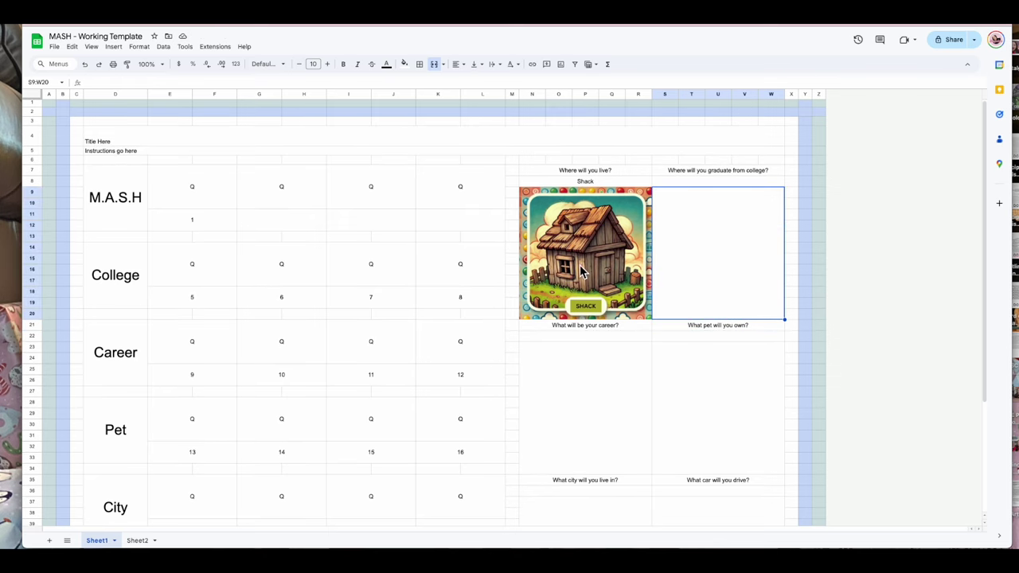
left_click(212, 218)
key("Delete")
left_click(271, 227)
type("2")
left_click(298, 304)
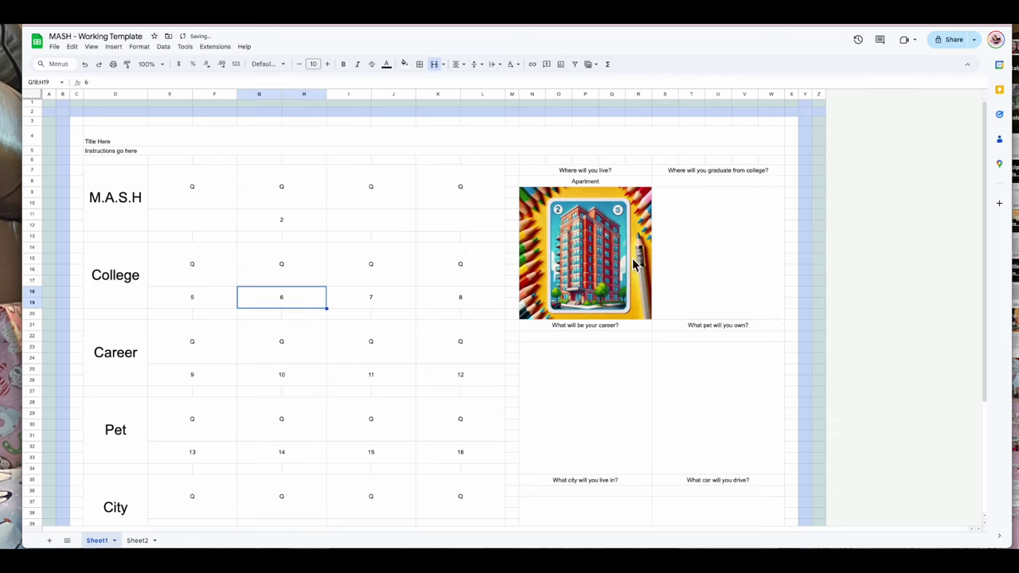
Step: Clear the 2 and enter 1 in the first MASH answer so the Shack card returns
left_click(302, 225)
key("Delete")
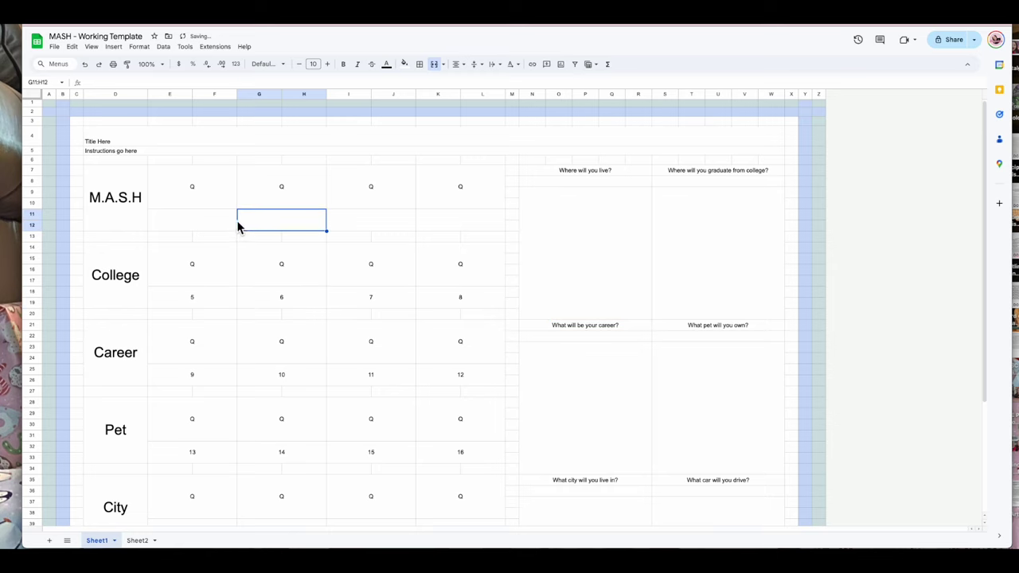
left_click(230, 221)
type("1")
left_click(245, 278)
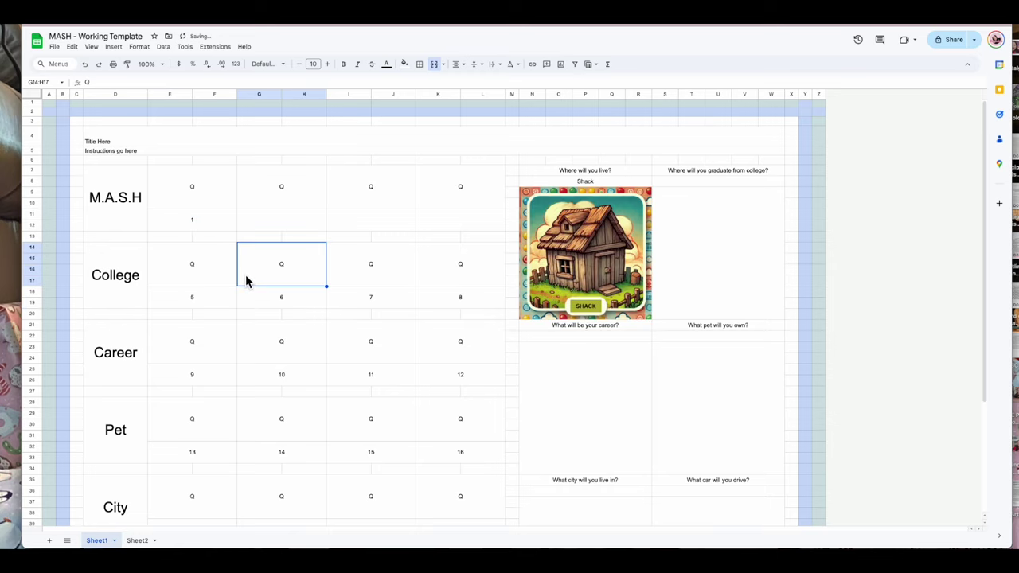
left_click_drag(603, 171, 712, 465)
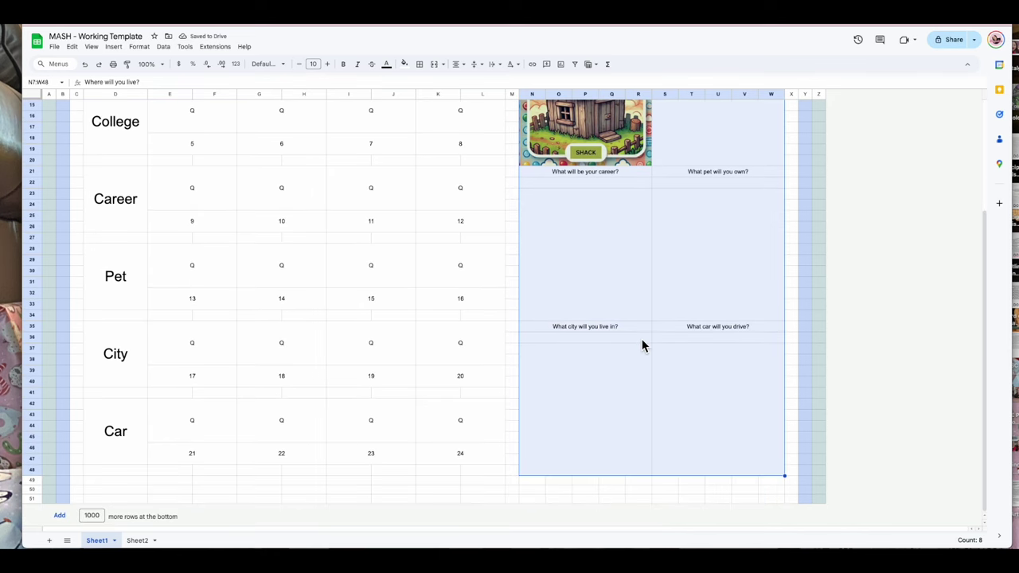
Step: Centre the answer panel text horizontally and vertically and raise it to font size 12
scroll(642, 346, "up", 4)
left_click(457, 63)
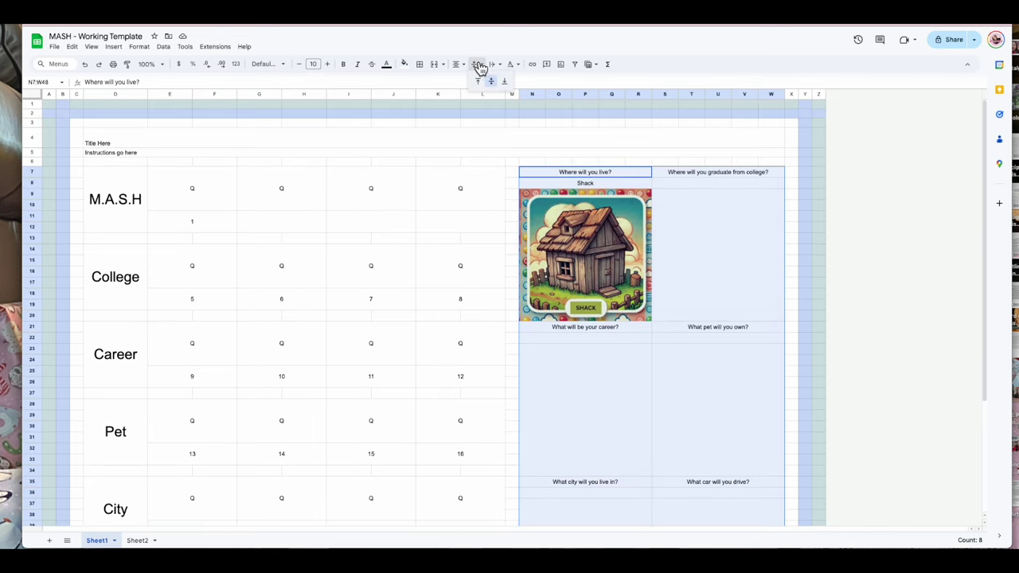
left_click(472, 81)
left_click(457, 64)
left_click(470, 82)
left_click(459, 64)
left_click(472, 82)
left_click(475, 64)
left_click(492, 83)
left_click(327, 63)
left_click(327, 64)
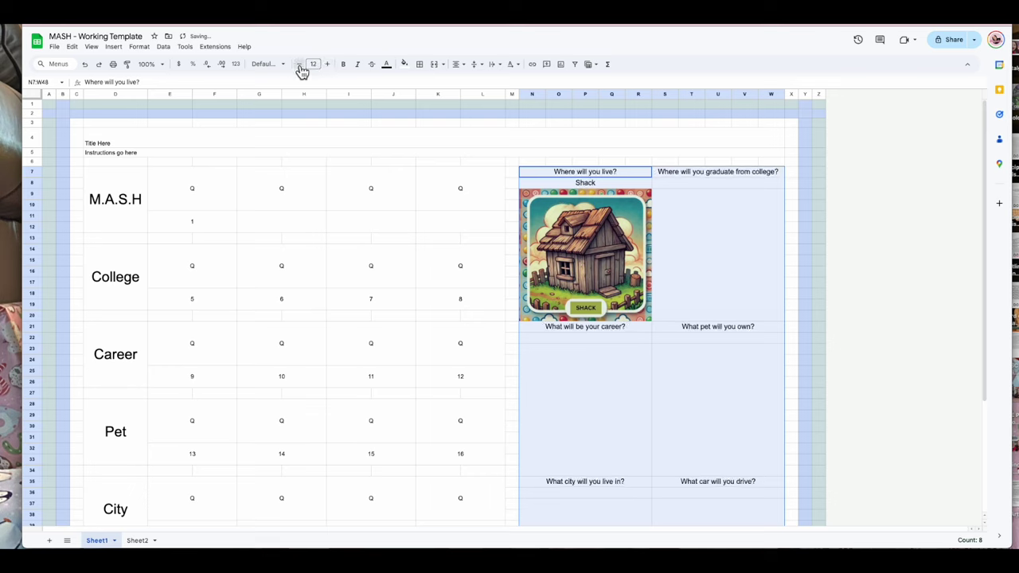
Step: Add inner borders across the whole answer panel
left_click(735, 207)
left_click_drag(603, 177, 698, 180)
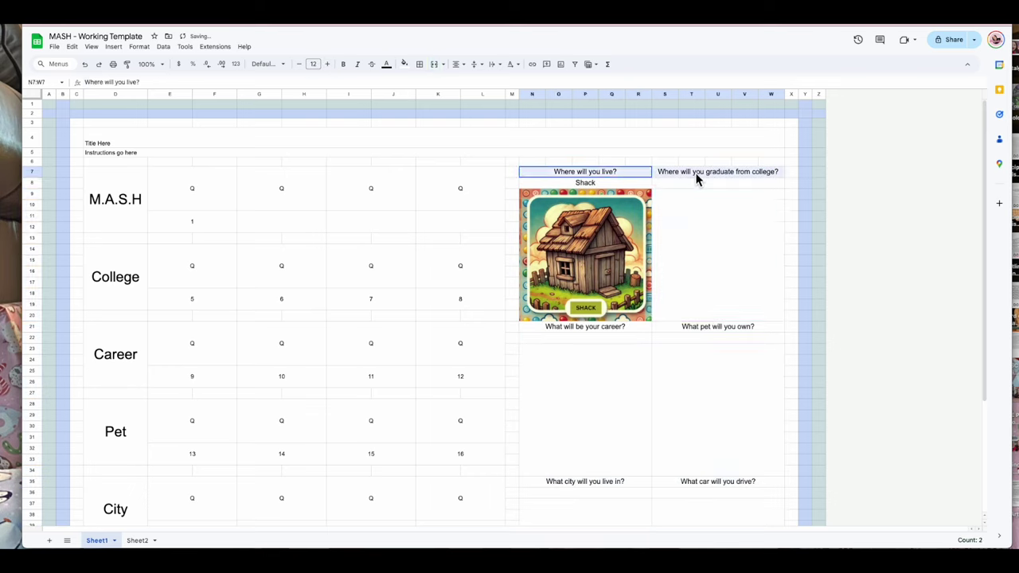
left_click(702, 257)
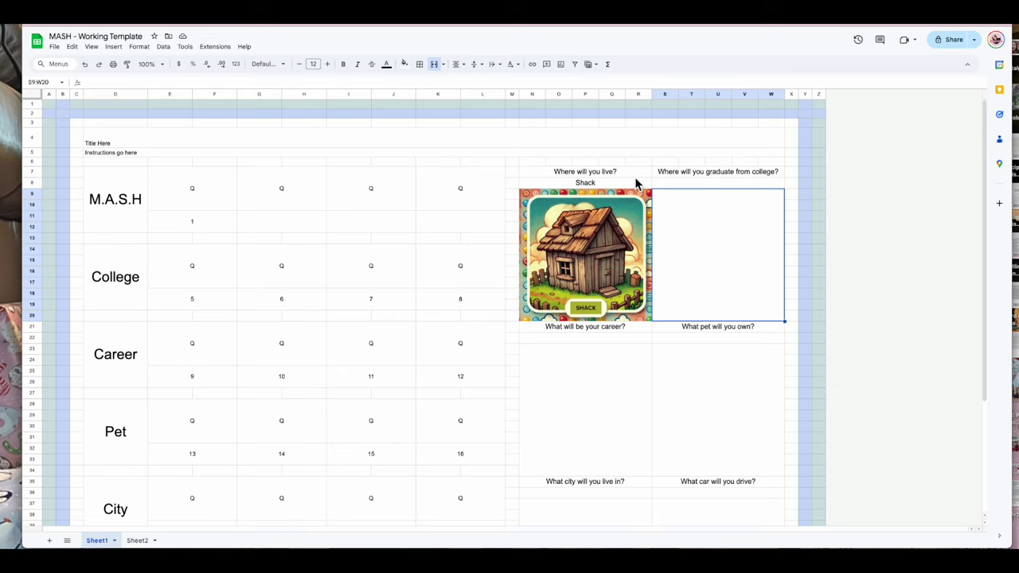
left_click_drag(635, 170, 733, 481)
left_click(419, 64)
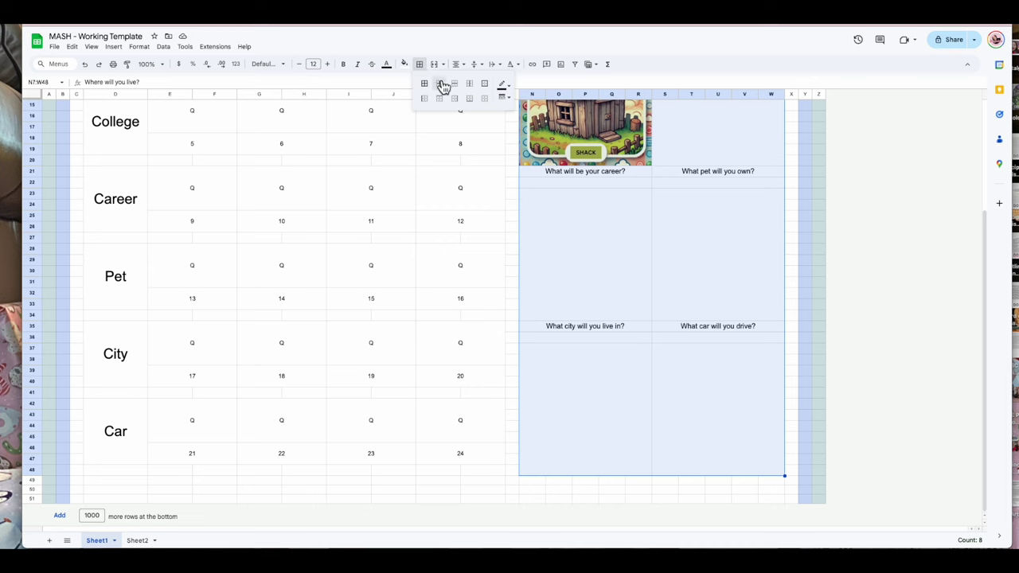
left_click(440, 83)
left_click(706, 267)
Step: Sample a teal colour from the card image with the eyedropper and fill the Shack cell
scroll(705, 274, "up", 4)
left_click_drag(637, 174, 637, 312)
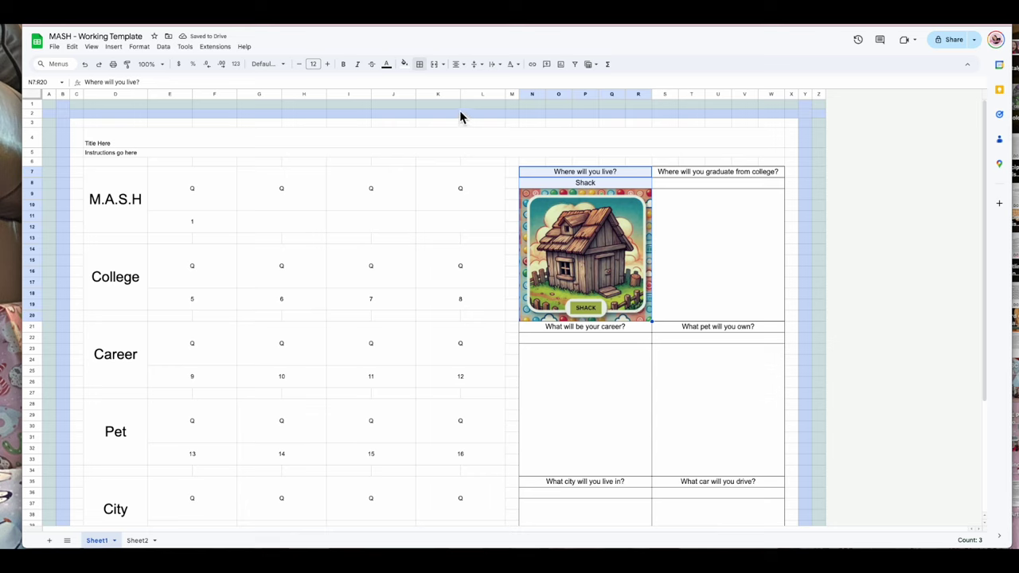
left_click(406, 67)
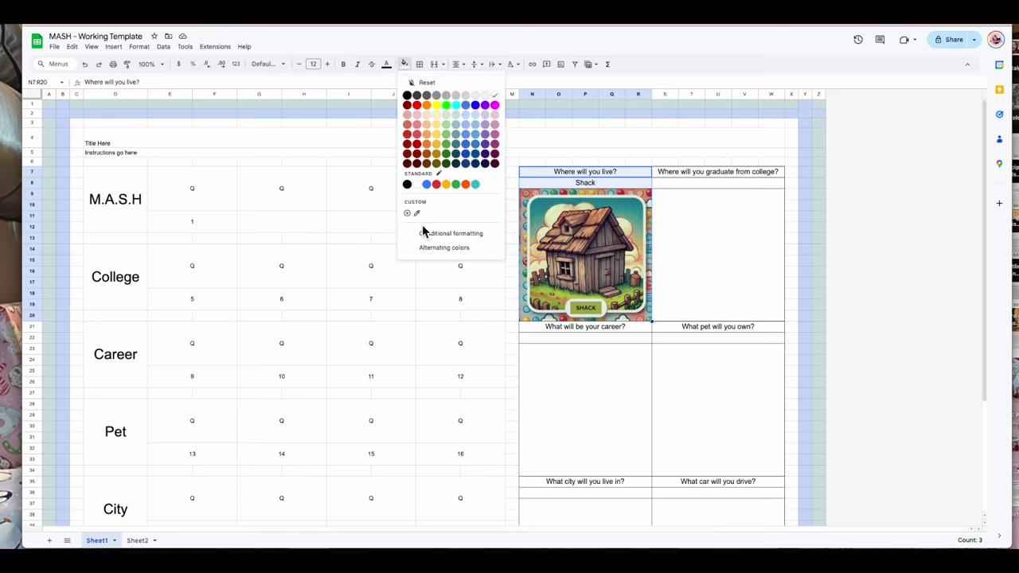
left_click(607, 124)
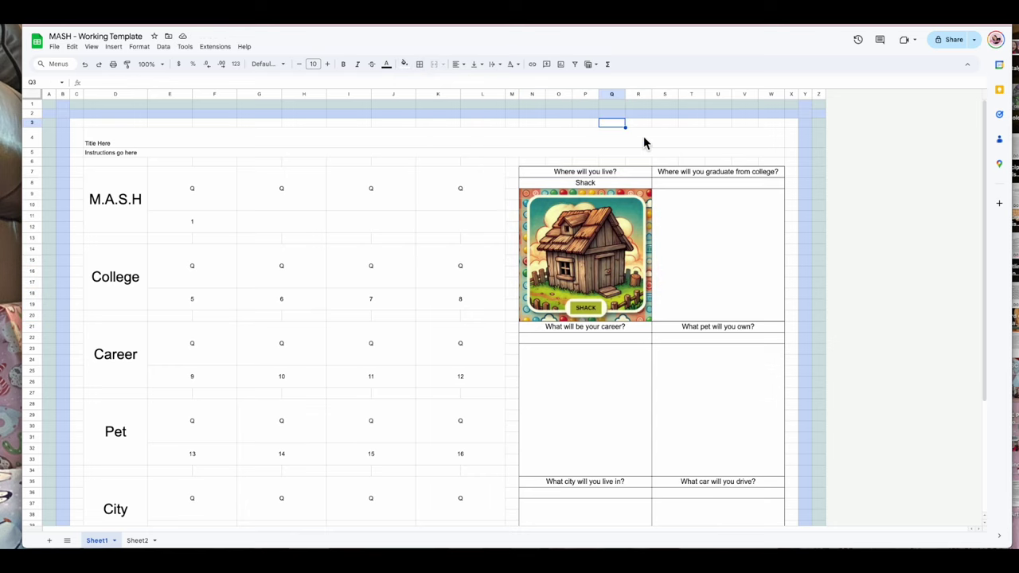
left_click(612, 181)
left_click(406, 66)
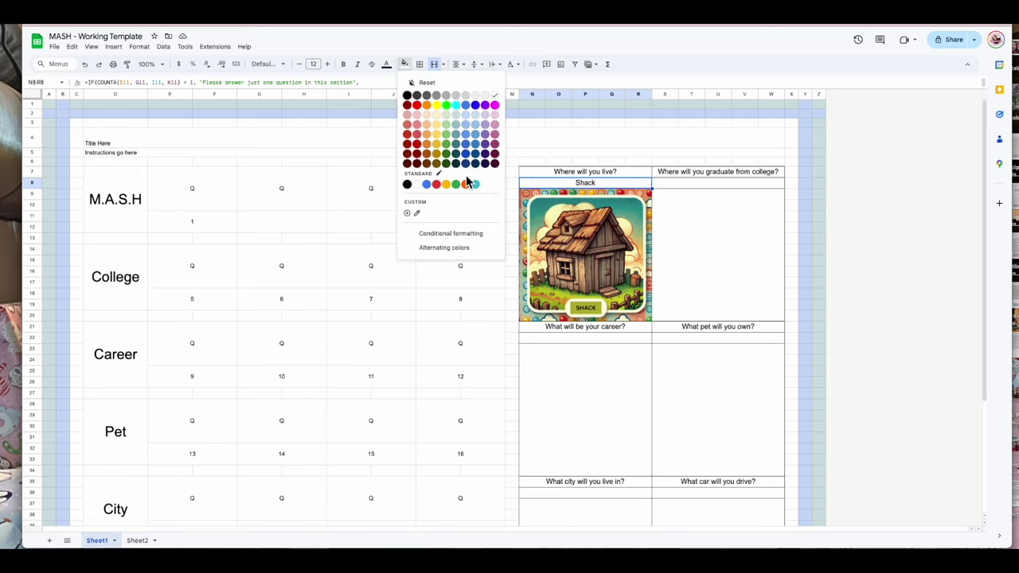
left_click(417, 213)
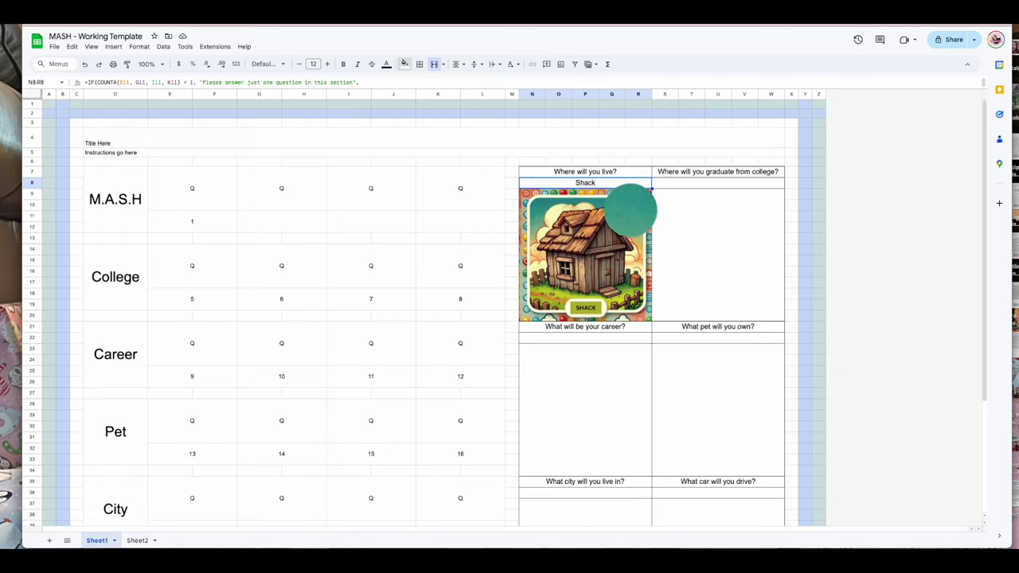
left_click(629, 212)
Step: Fill the Where will you live? header block with the sampled teal
left_click_drag(618, 174, 611, 279)
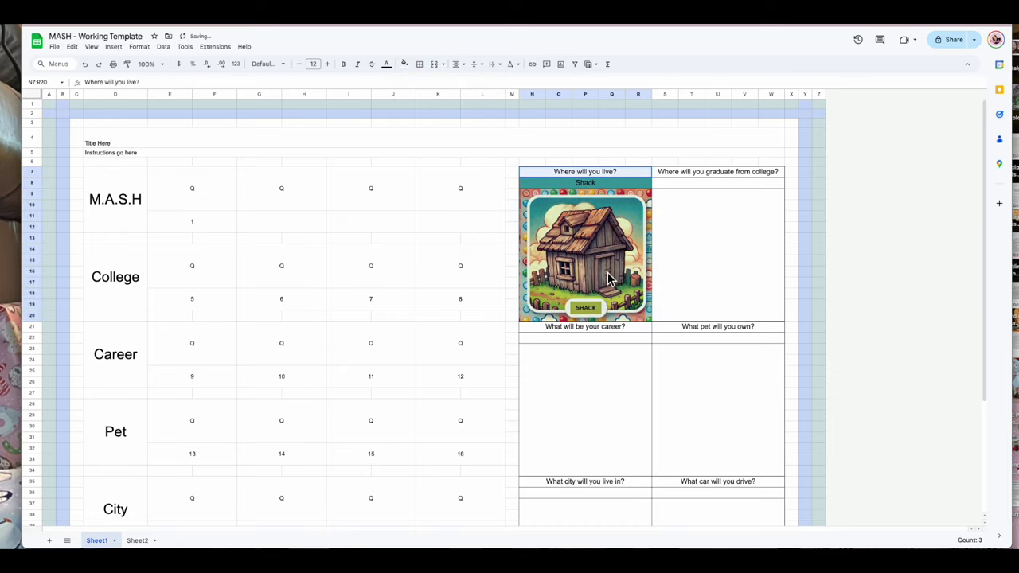
left_click(404, 64)
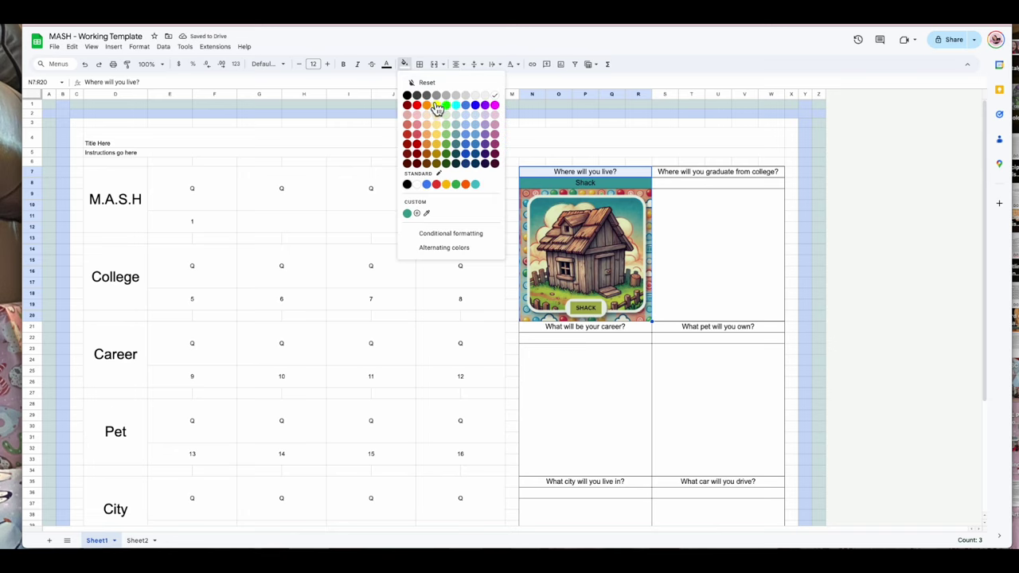
left_click(407, 214)
left_click(591, 215)
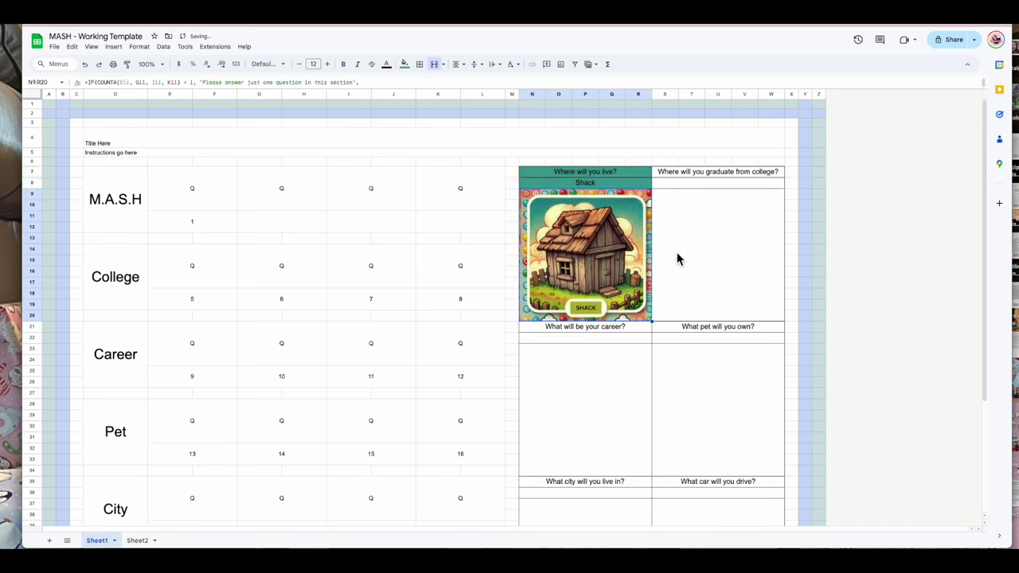
Step: Review the living and college block cells and open the Shack cell's formula
left_click_drag(656, 172, 660, 266)
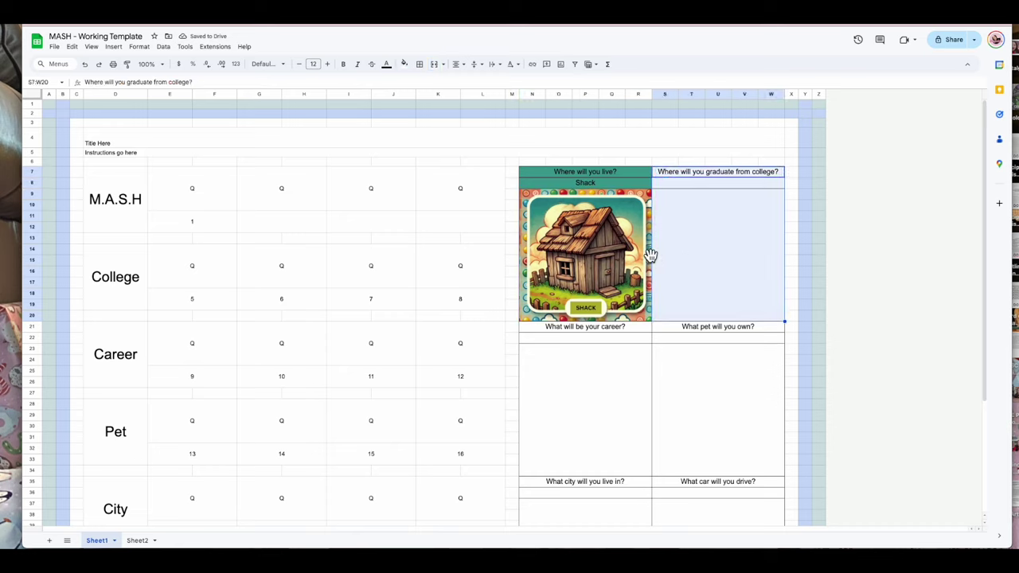
left_click(650, 256)
left_click_drag(607, 171, 610, 188)
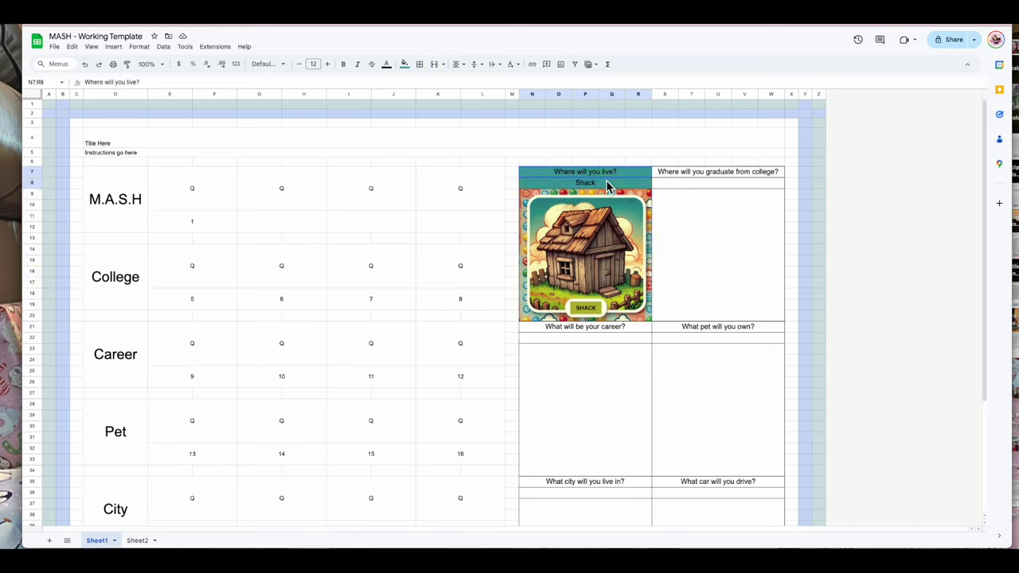
left_click(582, 316)
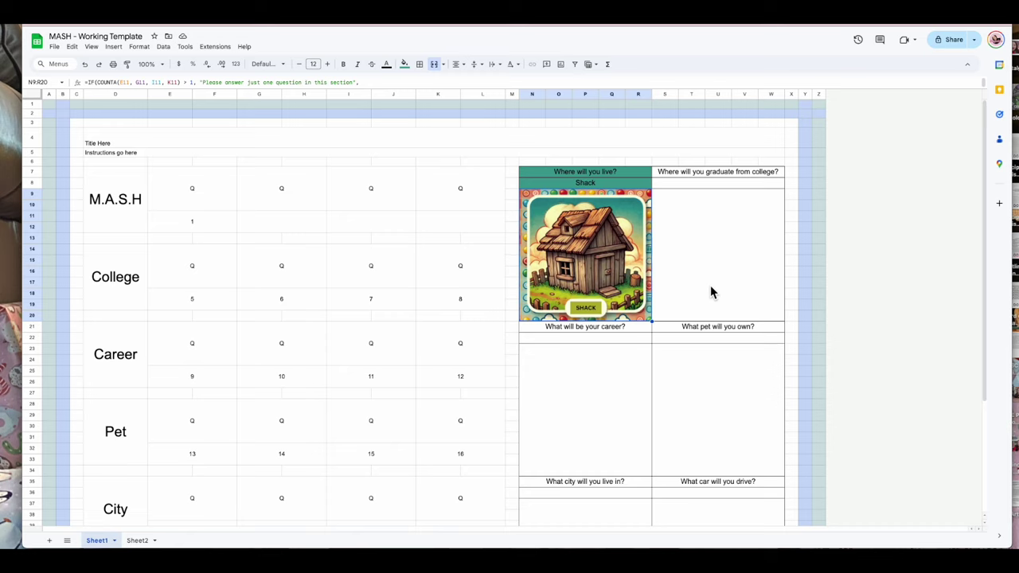
left_click(705, 214)
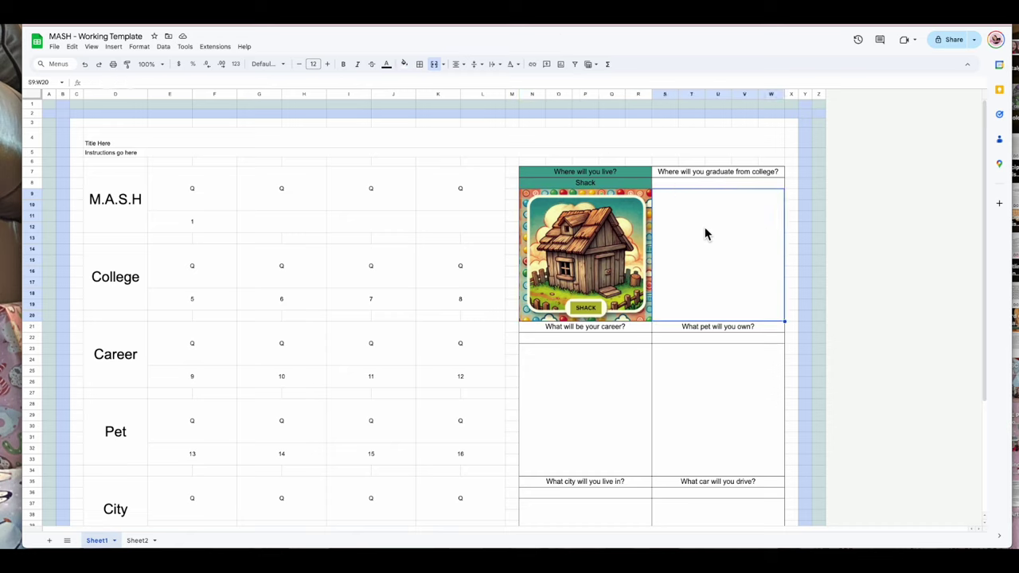
left_click(620, 174)
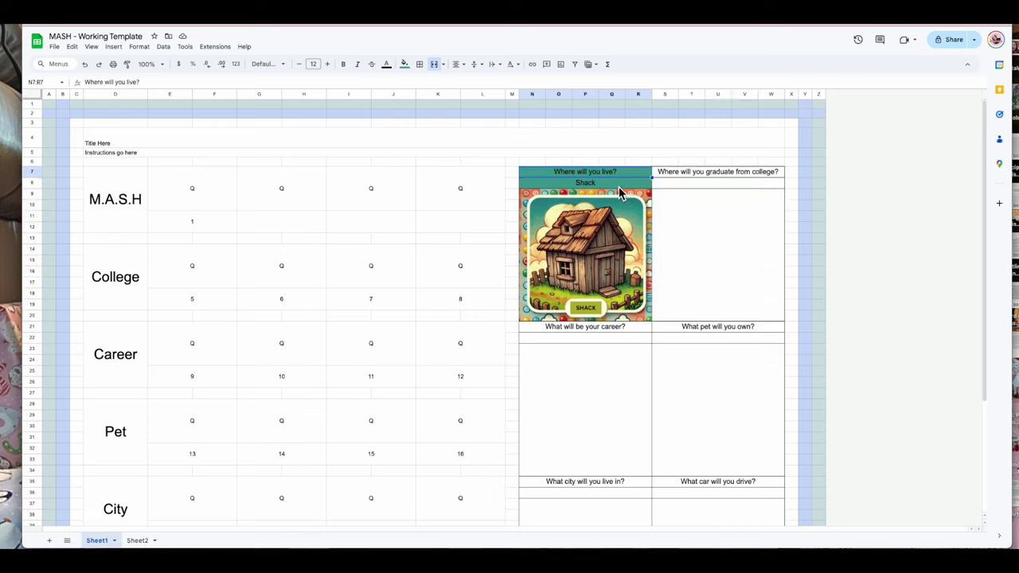
double_click(625, 183)
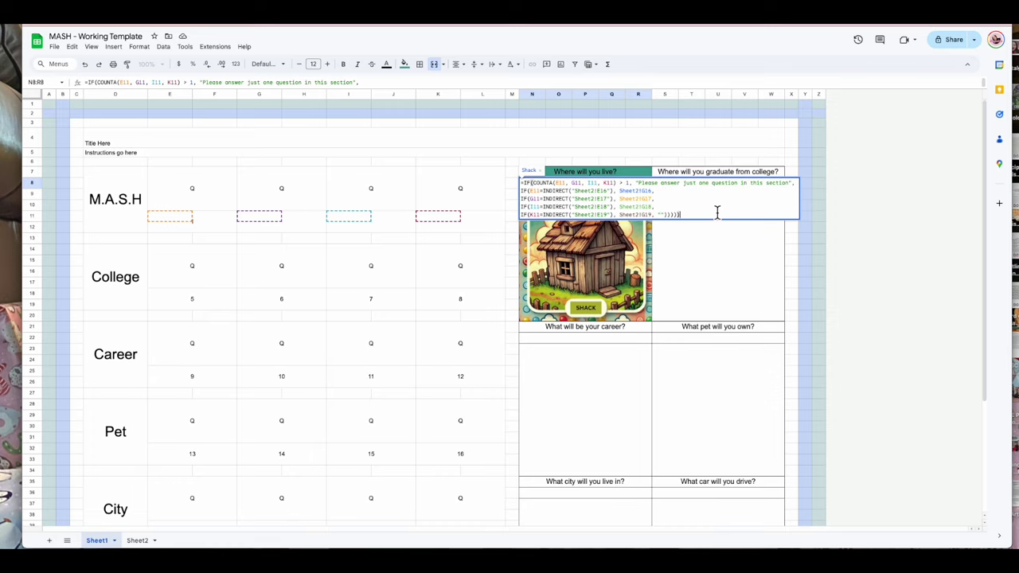
Step: Paste the living-area answer formula into the college answer cell S8
key("ctrl+a")
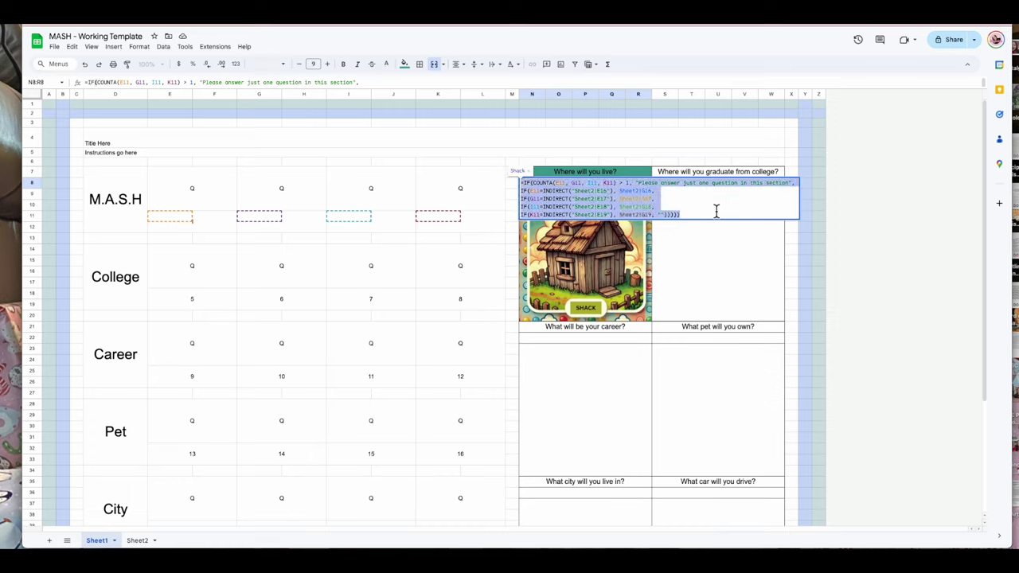
left_click(692, 180)
double_click(692, 179)
type("=IF(COUNTA(E11, G11, I11, K11) > 1, \"Please answer just one question in this section\", IF(E11=INDIRECT(\"Sheet2!E16\"), Sheet2!G16, IF(G11=INDIRECT(\"Sheet2!E17\"), Sheet2!G17, IF(I11=INDIRECT(\"Sheet2!E18\"), Sheet2!G18, IF(K11=INDIRECT(\"Sheet2!E19\"), Sheet2!G19, \"\")))))")
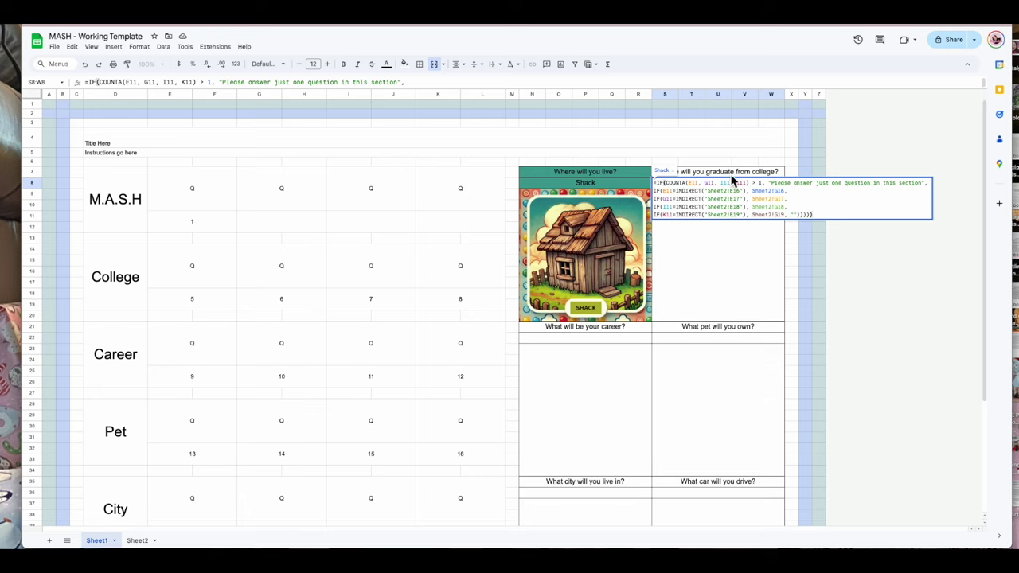
Step: Change the first line's E11, G11, I11 and K11 references to row 18
left_click(771, 203)
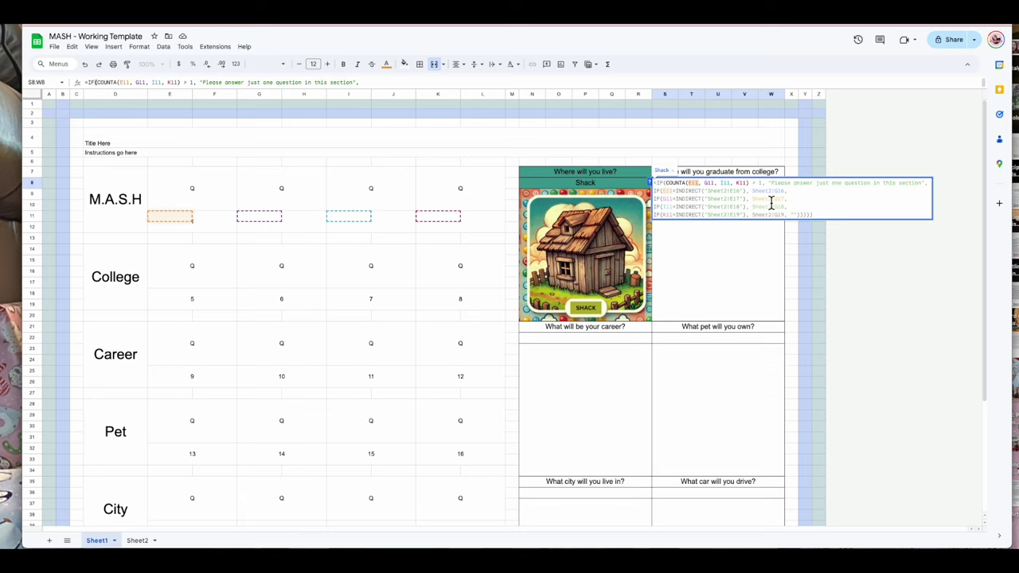
key("BackSpace")
type("8")
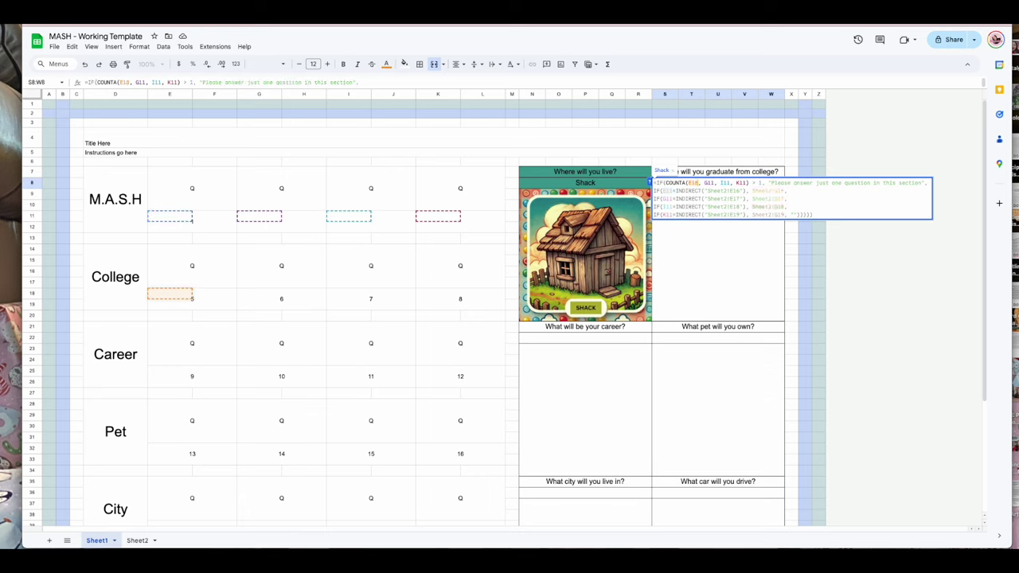
left_click(721, 184)
key("BackSpace")
type("8")
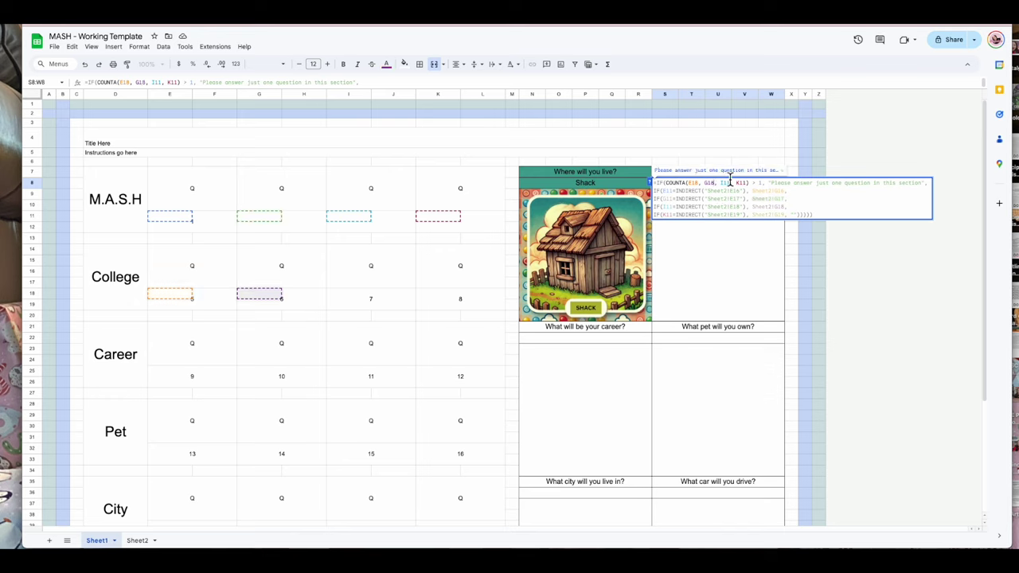
left_click(729, 184)
key("BackSpace")
type("8")
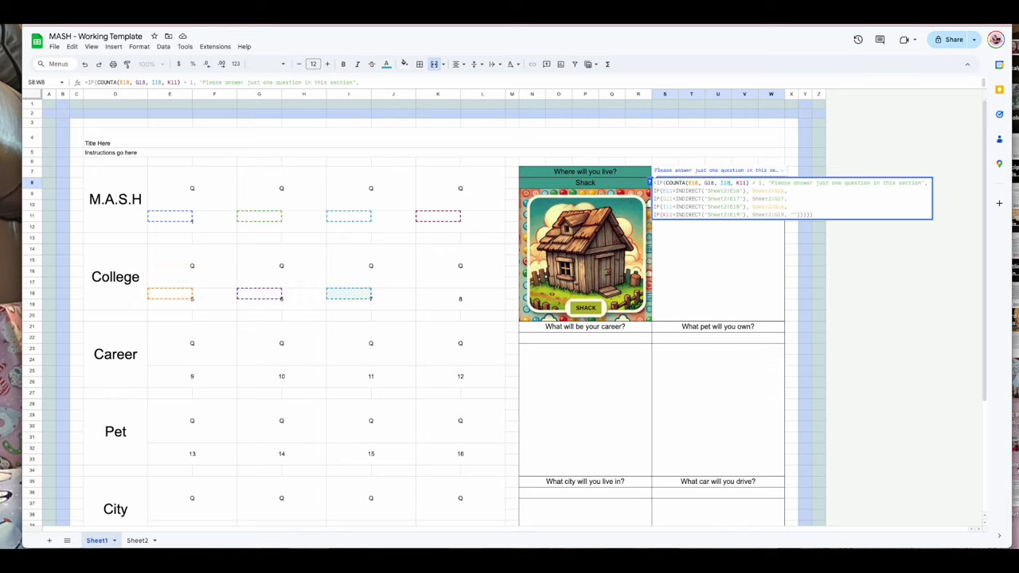
left_click(748, 184)
key("BackSpace")
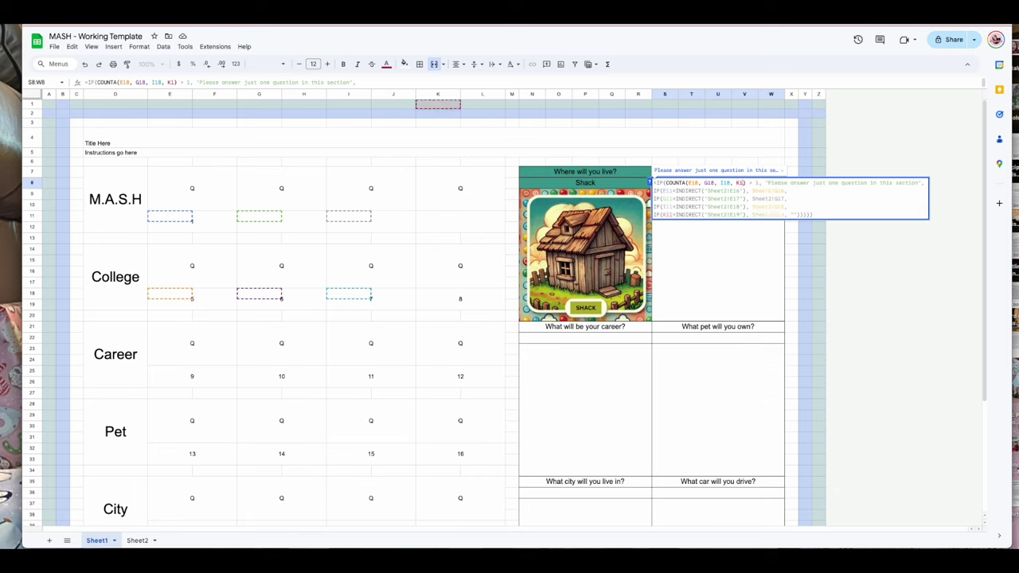
type("8")
Step: Change the E11, G11, I11 and K11 references on lines 2–5 to row 18
left_click(671, 191)
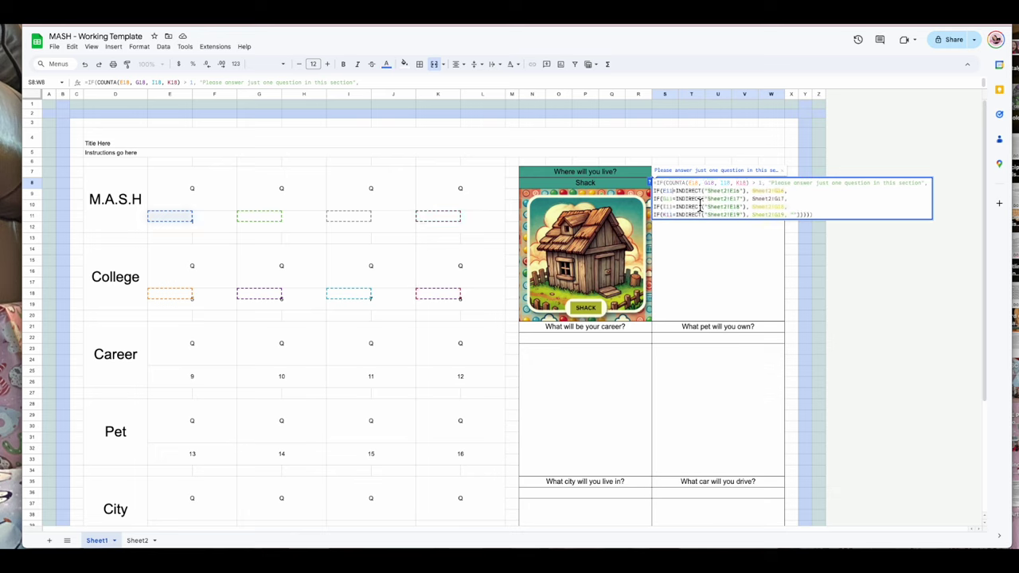
key("BackSpace")
type("8")
left_click(669, 199)
key("BackSpace")
type("8")
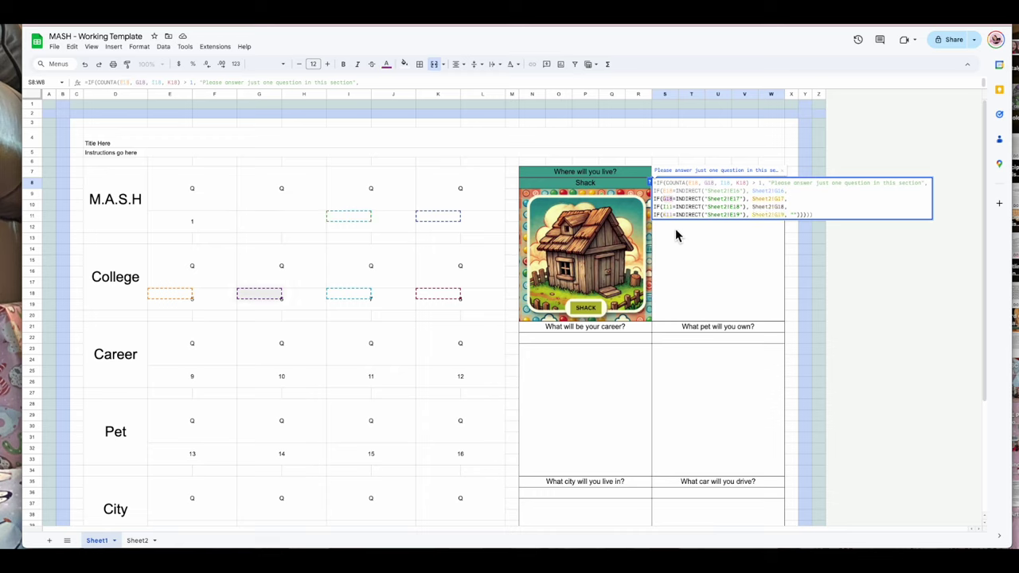
left_click(671, 207)
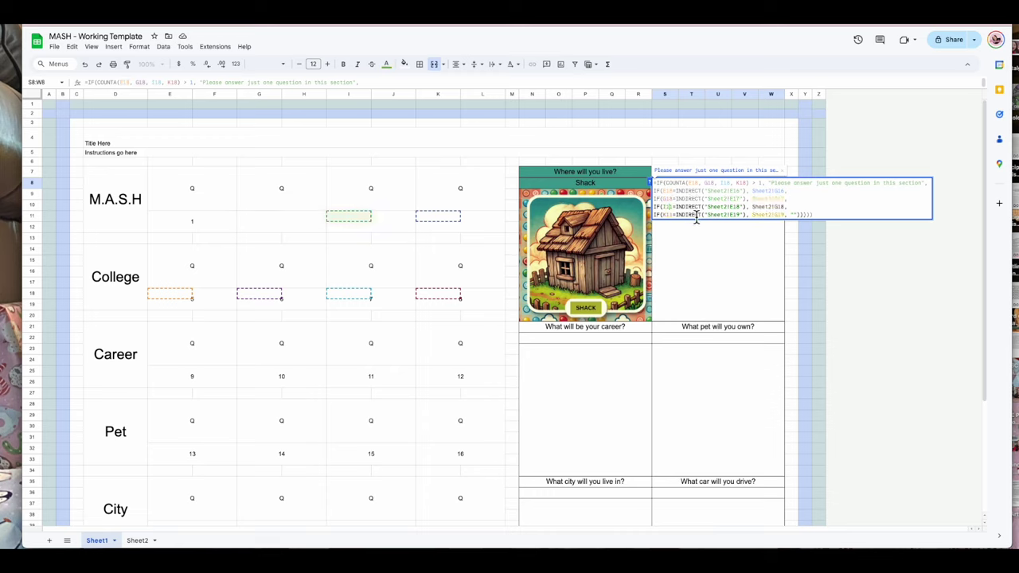
key("BackSpace")
type("8")
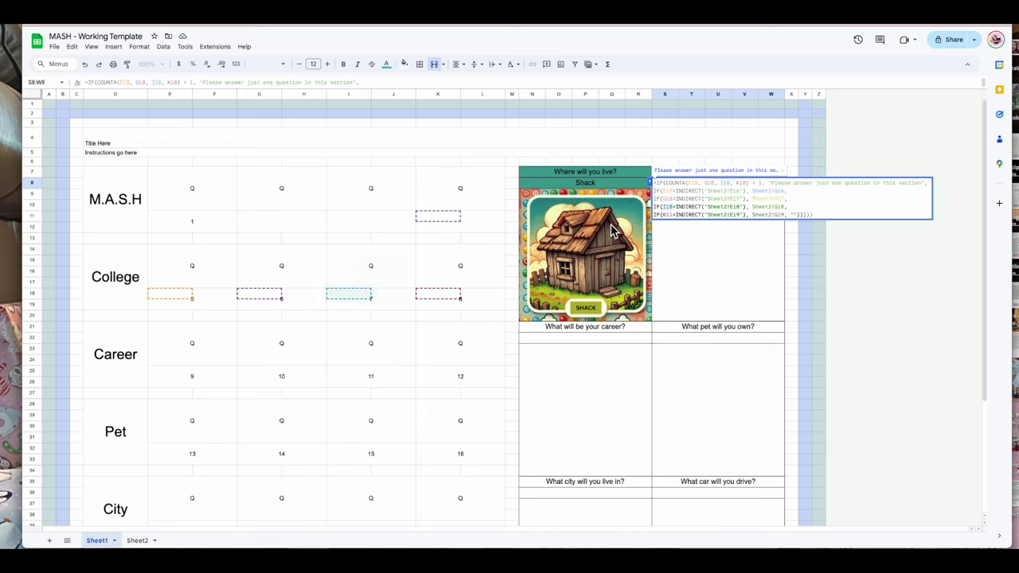
left_click(672, 215)
key("BackSpace")
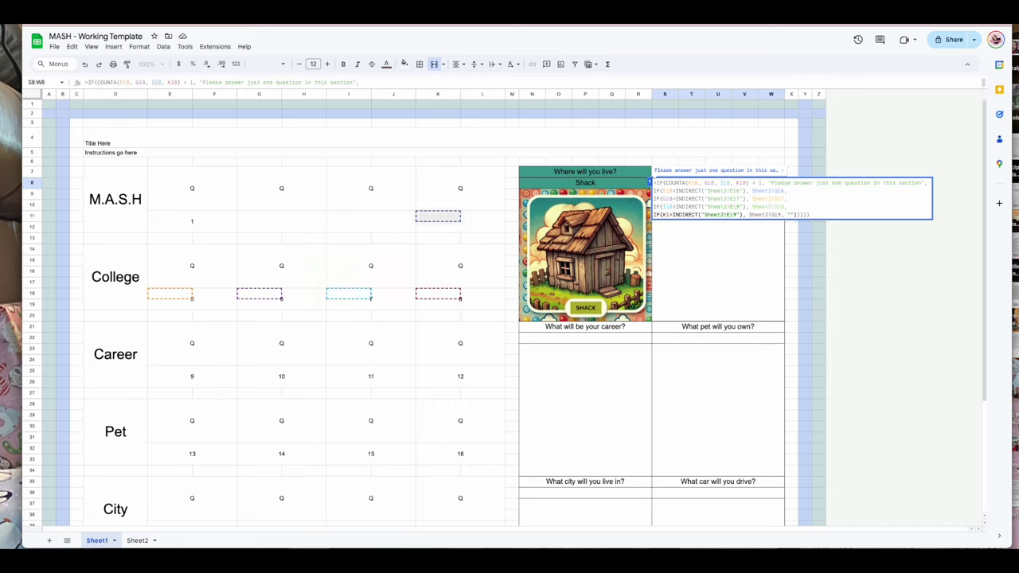
type("8")
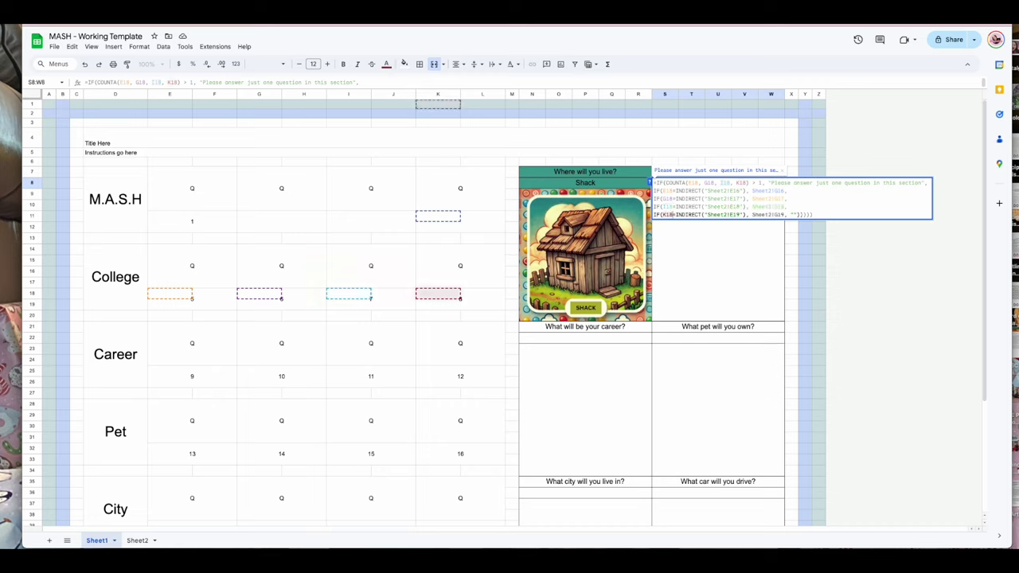
Step: Point the results to Sheet2!G21 through G24 and commit the college formula
left_click(789, 191)
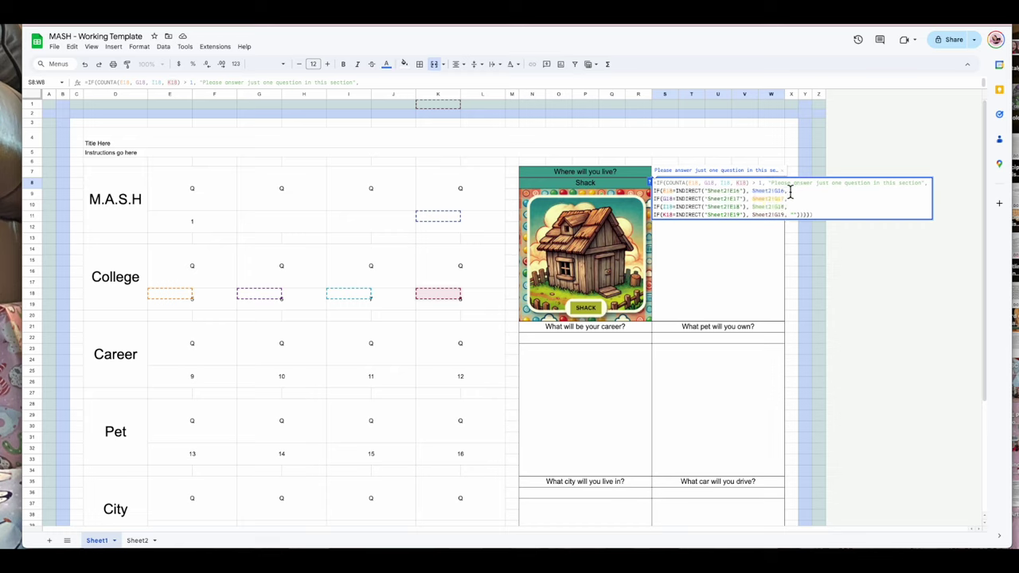
key("BackSpace")
key("BackSpace")
key("BackSpace")
type("2,")
key("Down")
key("BackSpace")
key("BackSpace")
key("BackSpace")
type("3,2,")
key("Down")
key("BackSpace")
key("BackSpace")
key("BackSpace")
type("23,")
key("Down")
type("24")
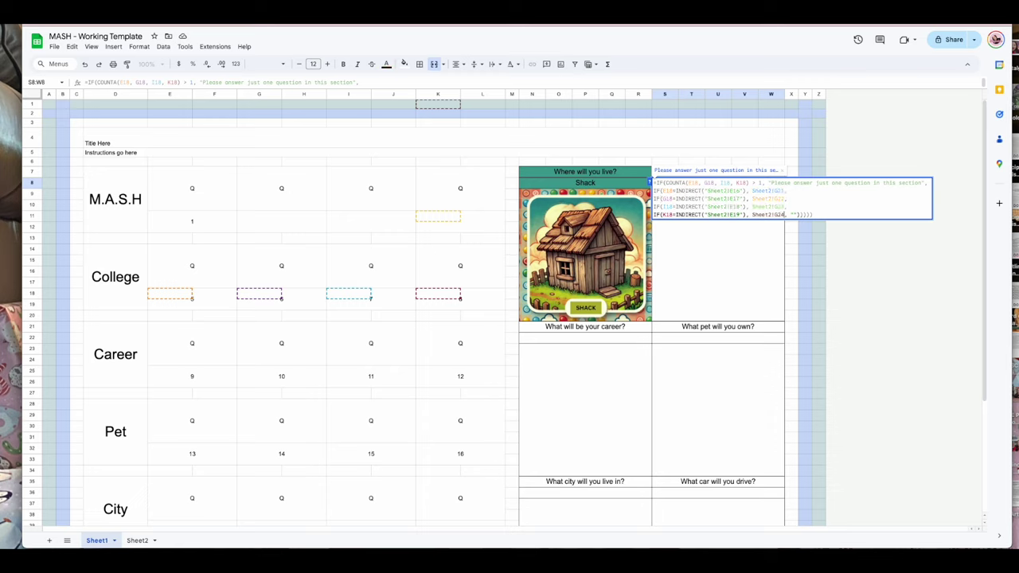
key("Return")
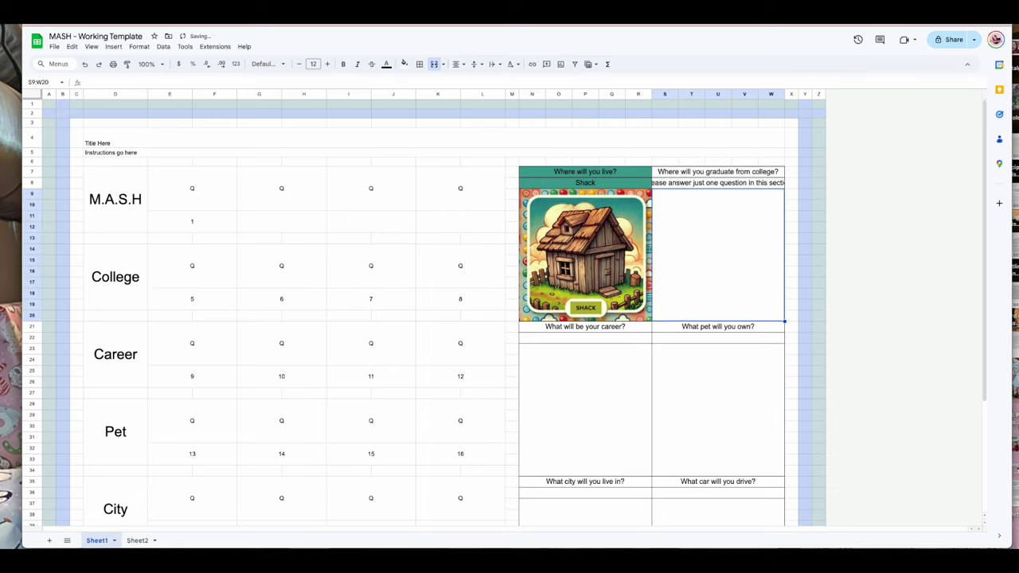
Step: Check both answer formulas and enter 2 as a test M.A.S.H choice
left_click(737, 181)
left_click(618, 182)
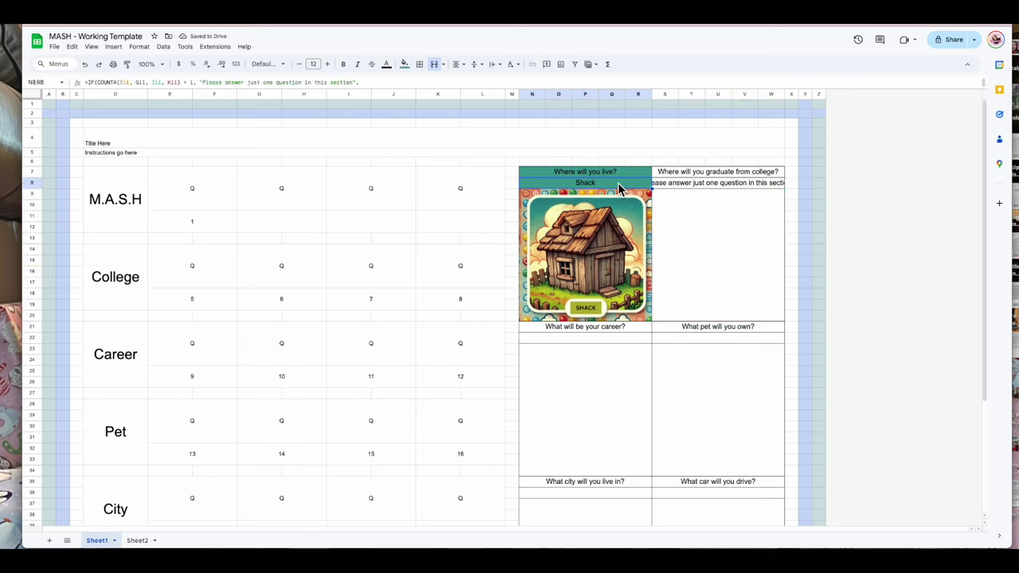
left_click(285, 226)
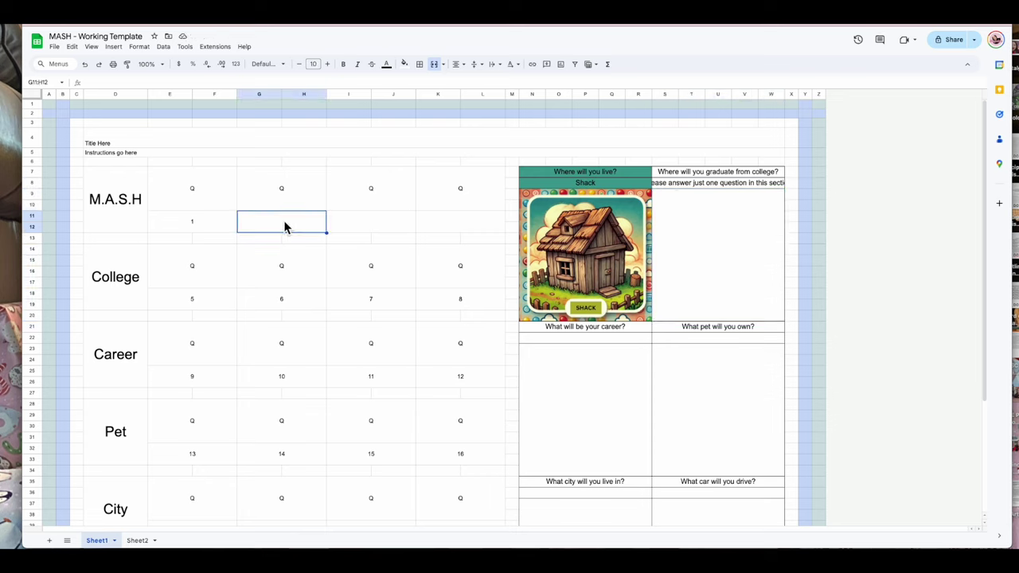
type("2")
left_click(738, 279)
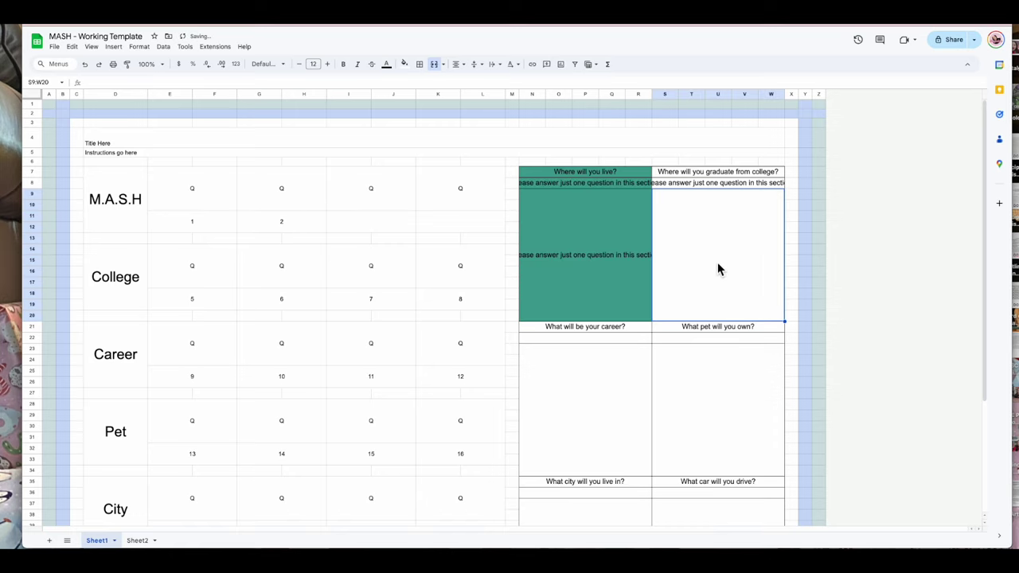
Step: Turn on text wrapping for the living, college, career, pet, city and car image areas
left_click(645, 249)
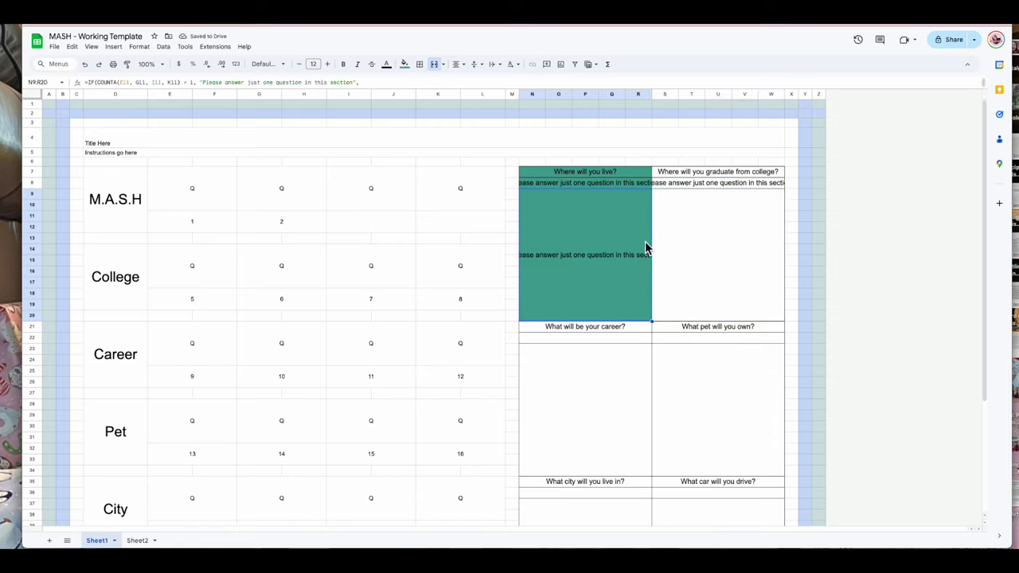
left_click(729, 272, "ctrl")
left_click(623, 391, "ctrl")
left_click(662, 448, "ctrl")
scroll(645, 440, "down", 1)
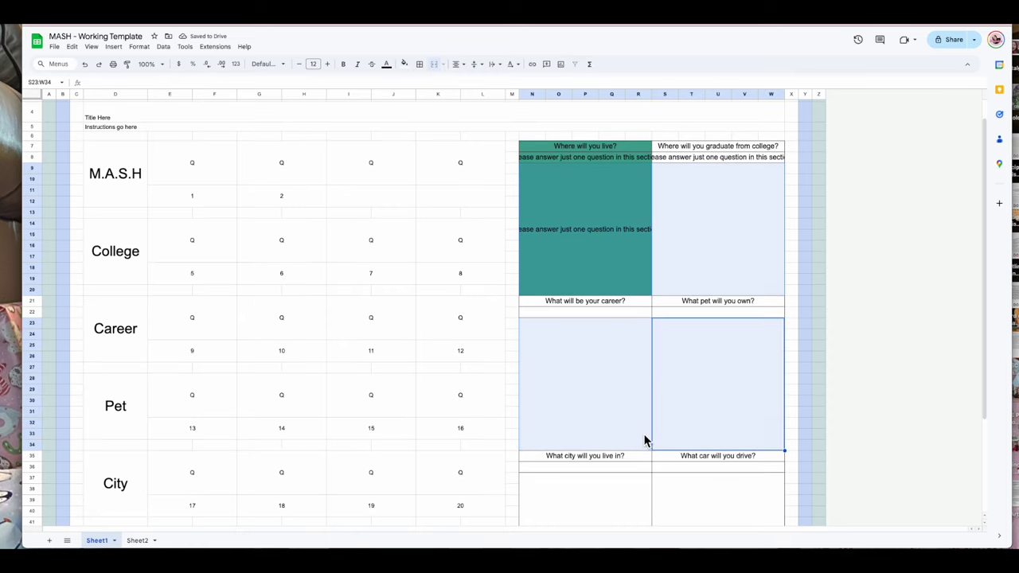
left_click(618, 496, "ctrl")
left_click(716, 481, "ctrl")
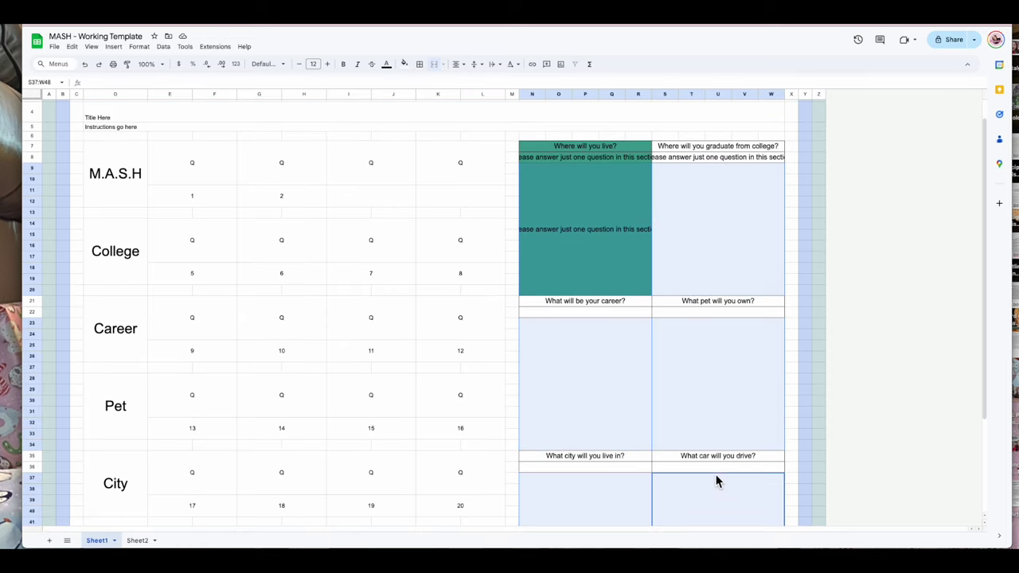
left_click(500, 64)
left_click(507, 82)
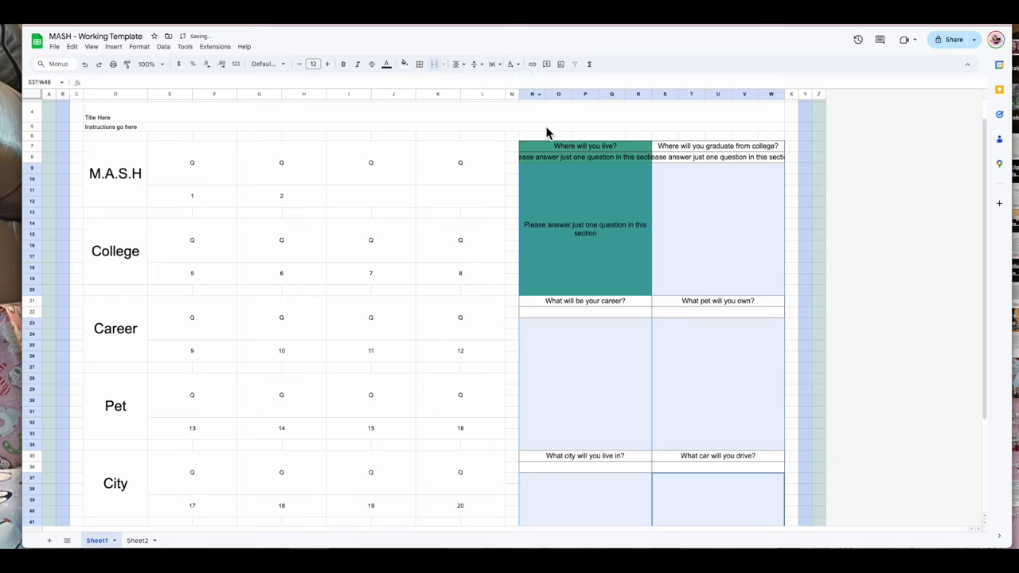
Step: Set the row 8, 22 and 36 answer lines to font size 10
left_click(616, 329)
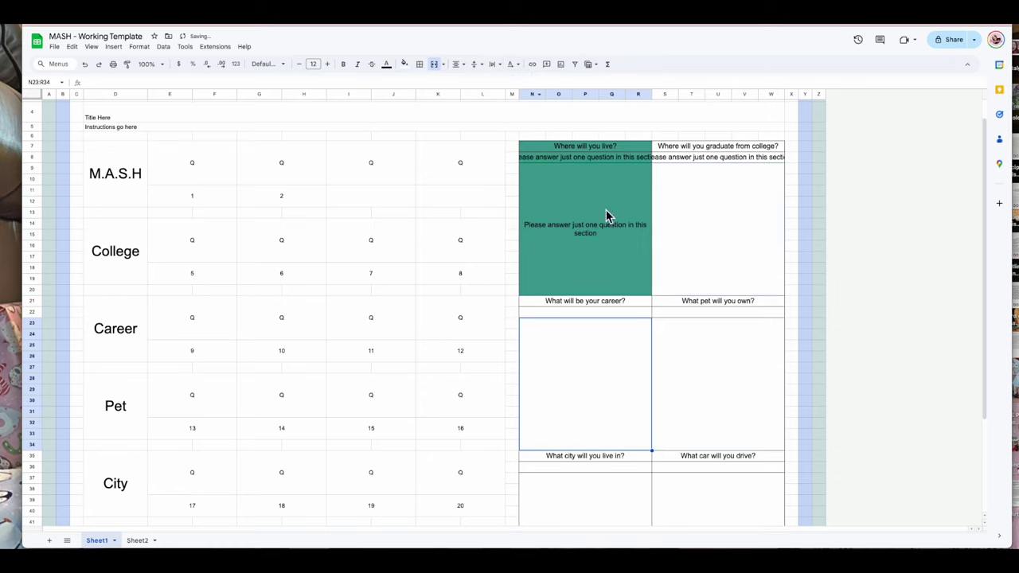
left_click(622, 159)
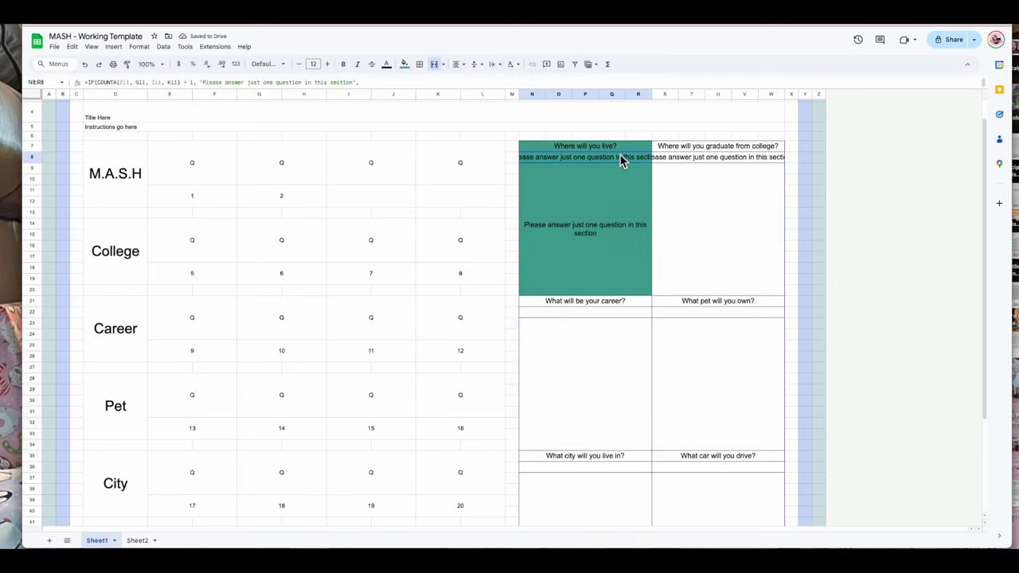
left_click(691, 154, "shift")
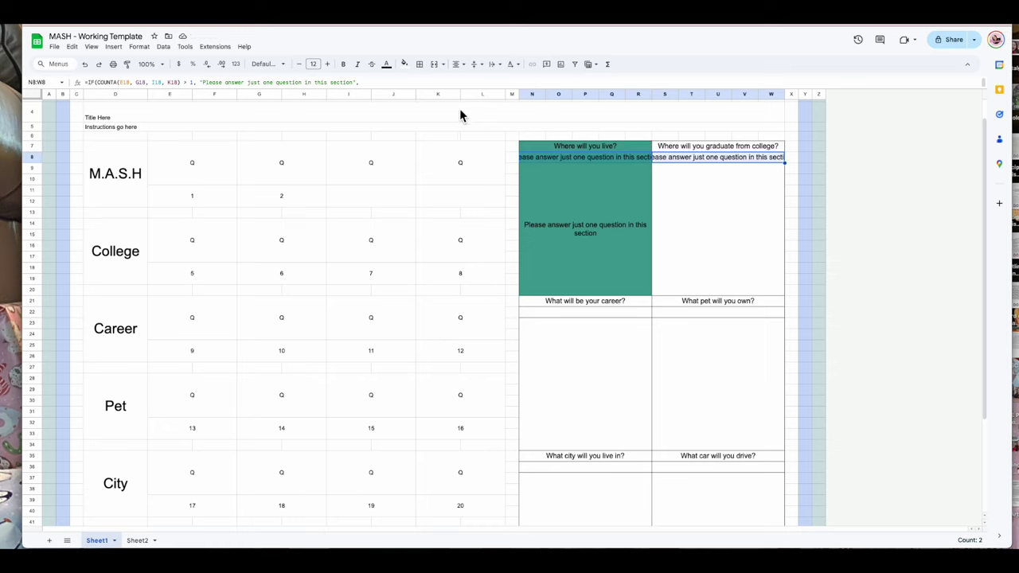
left_click(300, 66)
left_click(300, 67)
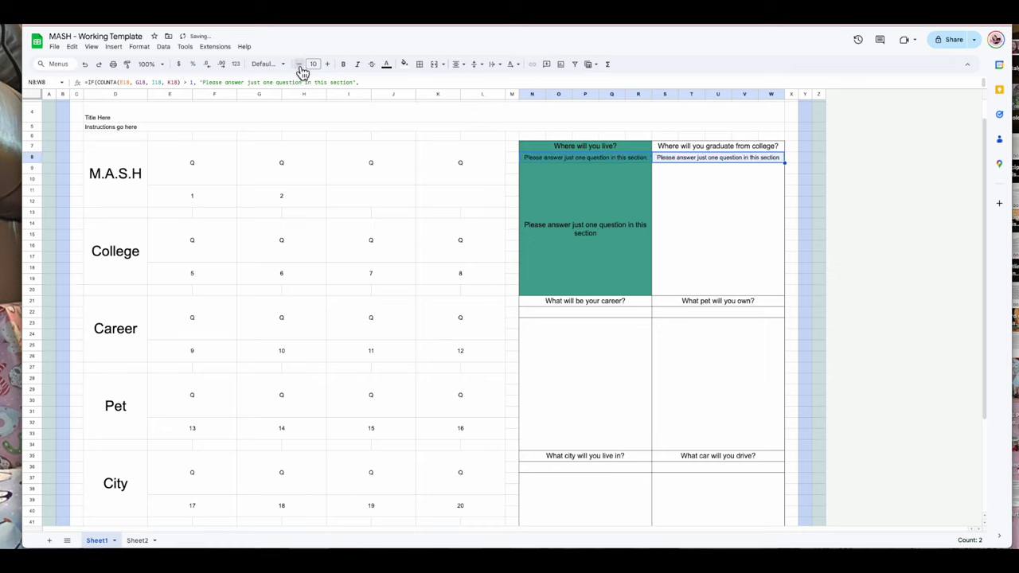
left_click_drag(605, 312, 723, 316)
left_click_drag(593, 469, 721, 470)
type("10")
key("Return")
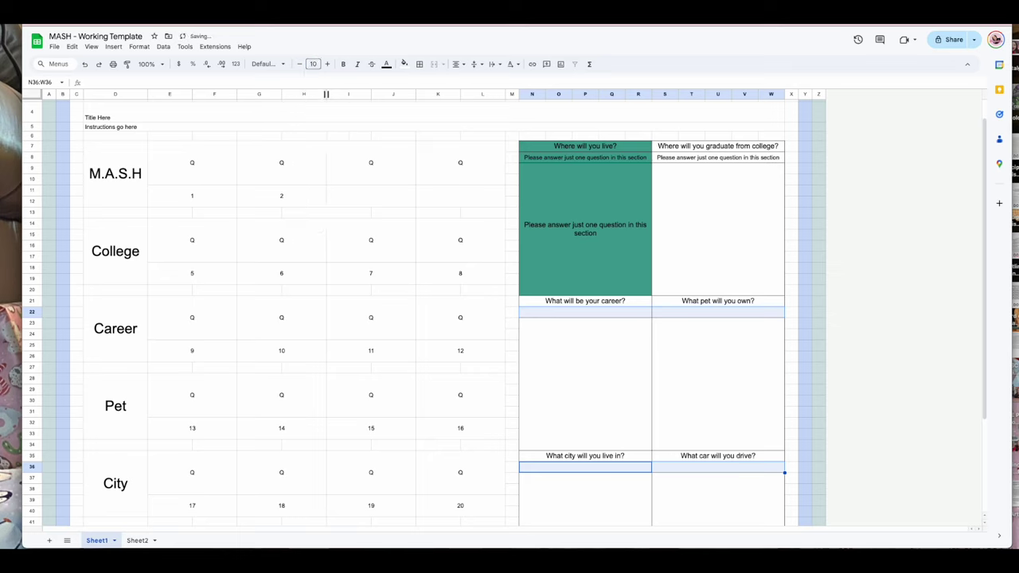
Step: Delete the test value 2 and check the college image area
left_click(645, 388)
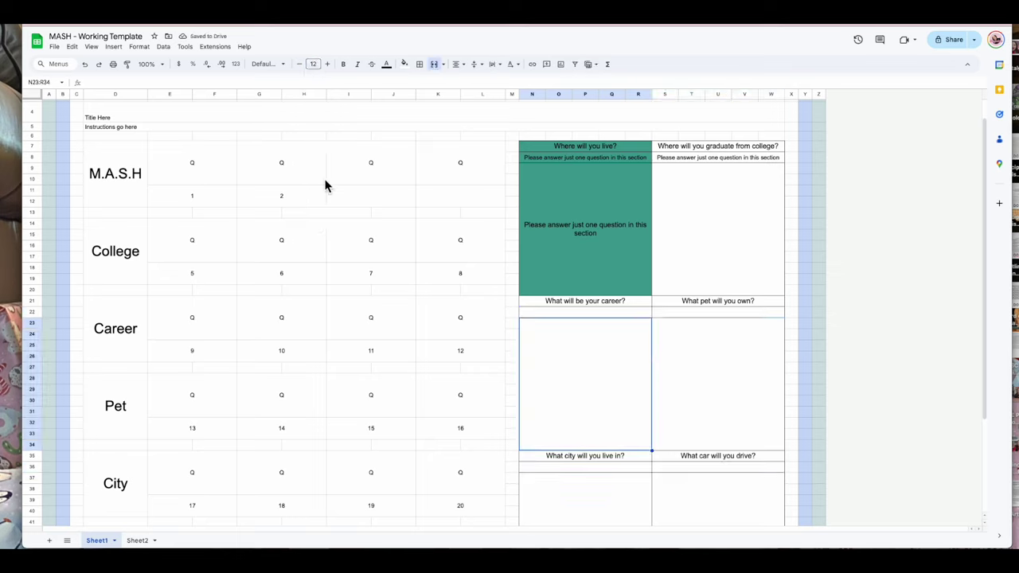
left_click(293, 198)
key("Delete")
left_click(778, 199)
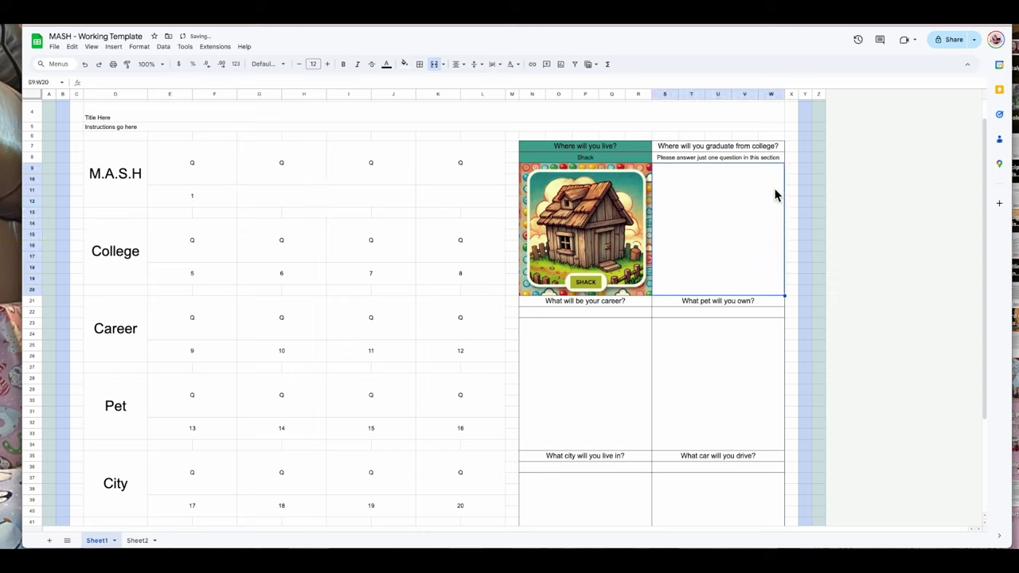
Step: Reopen S8's formula to review its E18–K18 and Sheet2!G21–G24 references
left_click(768, 158)
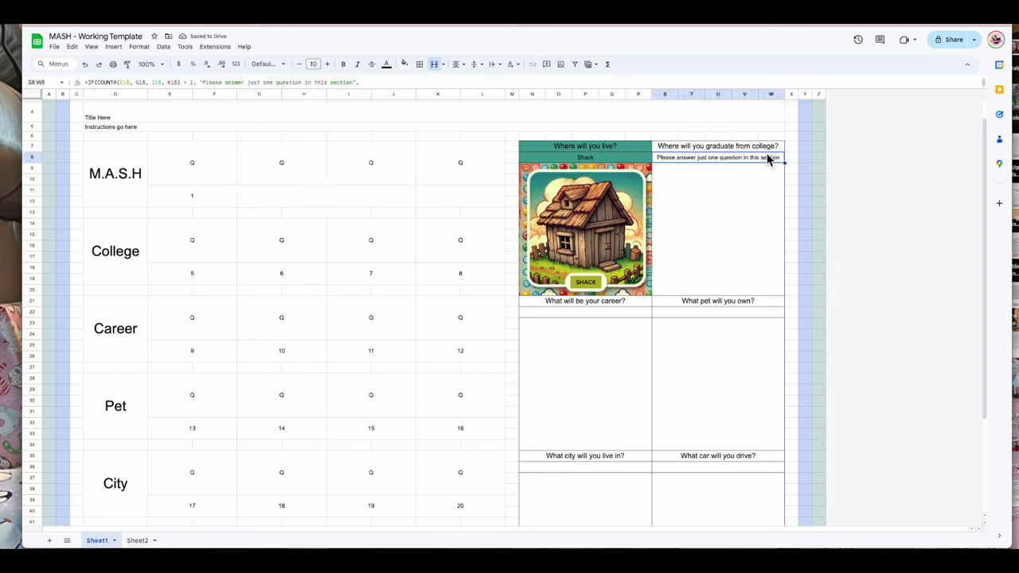
double_click(687, 159)
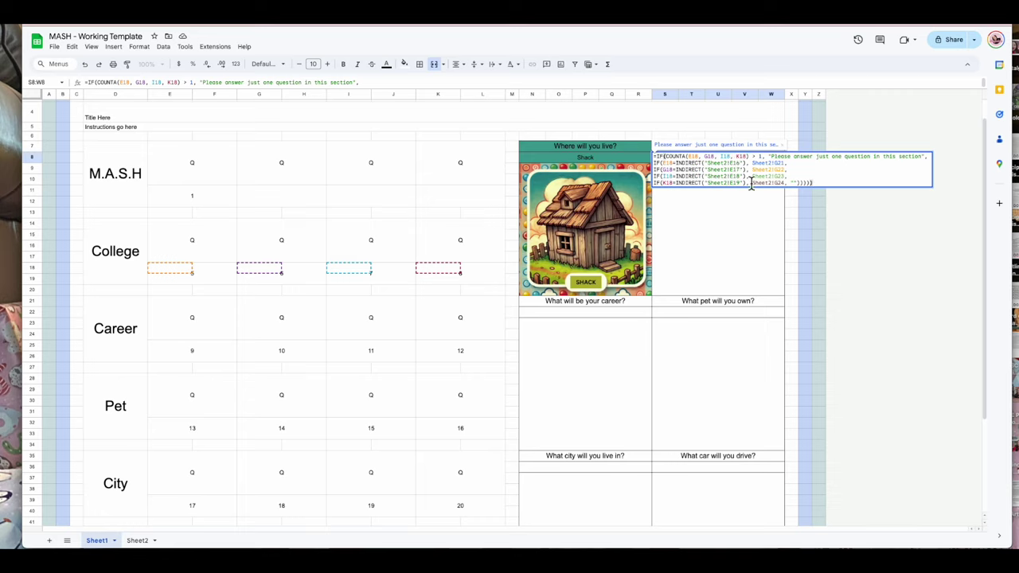
left_click(737, 215)
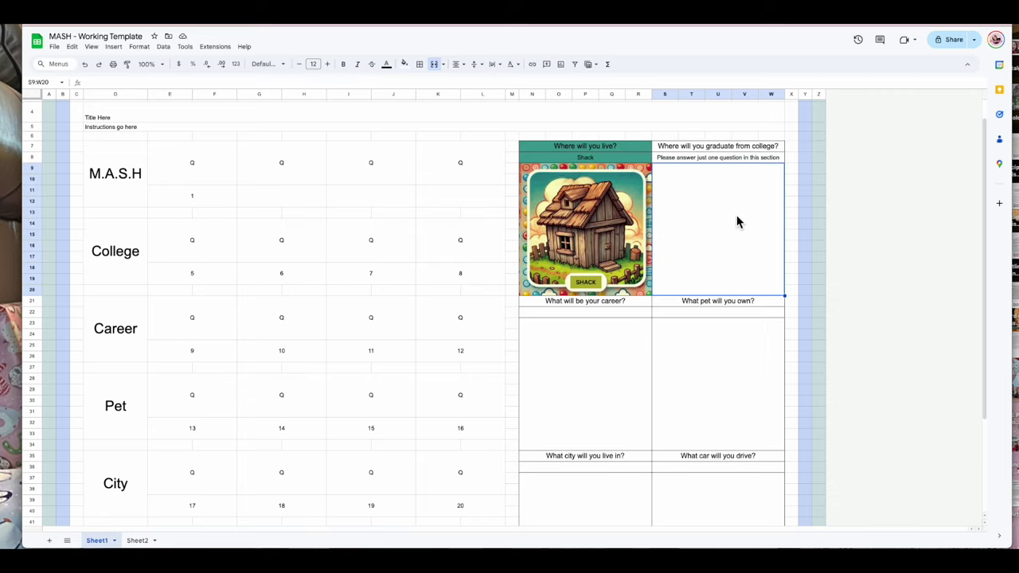
left_click(715, 156)
double_click(715, 157)
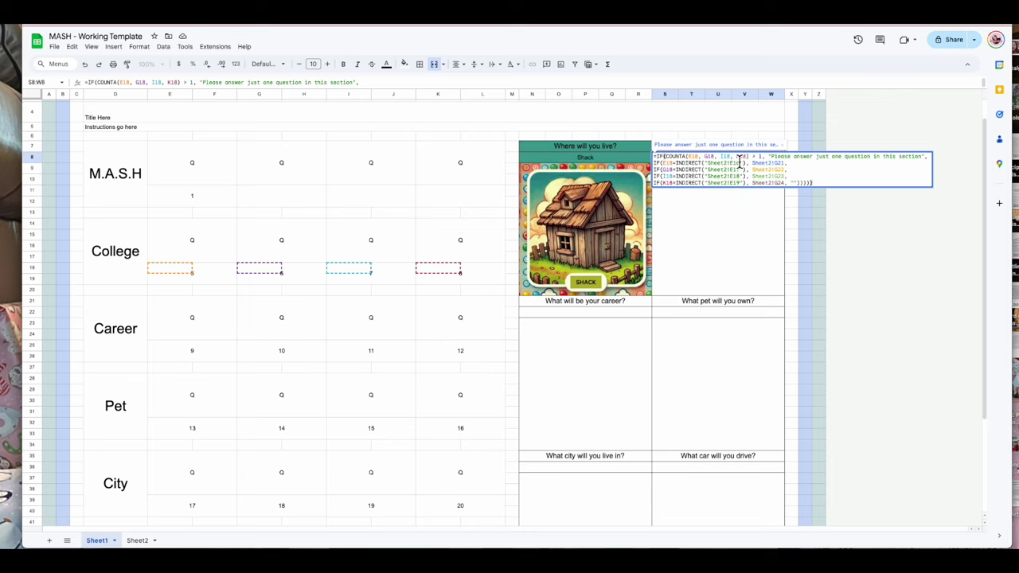
Step: Repoint the S8 college formula's Sheet2 lookups to rows E21–E24, ending at E23 and E24
left_click(732, 162)
left_click(739, 169)
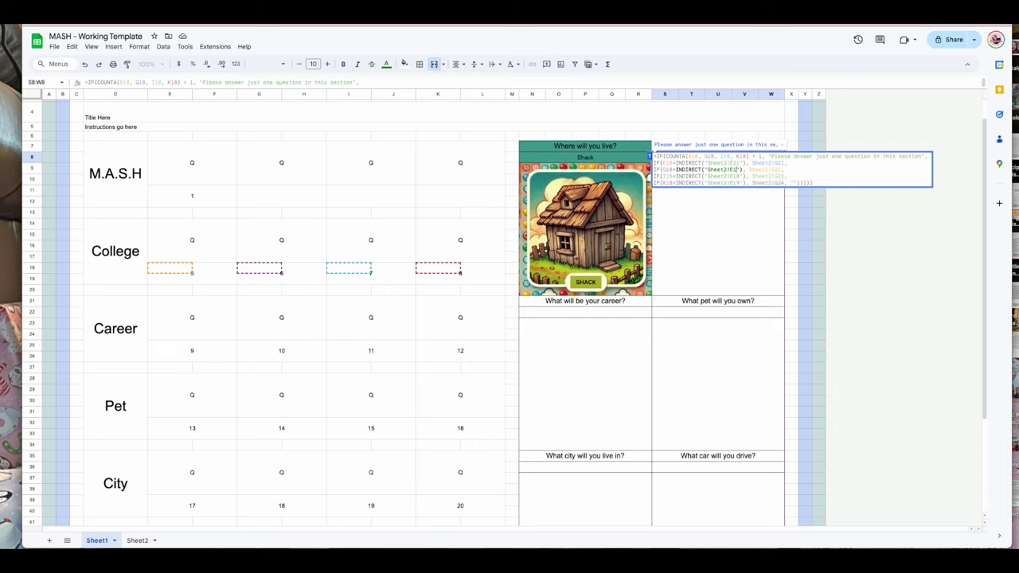
left_click(739, 176)
type("3")
left_click(739, 183)
key("BackSpace")
key("BackSpace")
type("24")
key("Return")
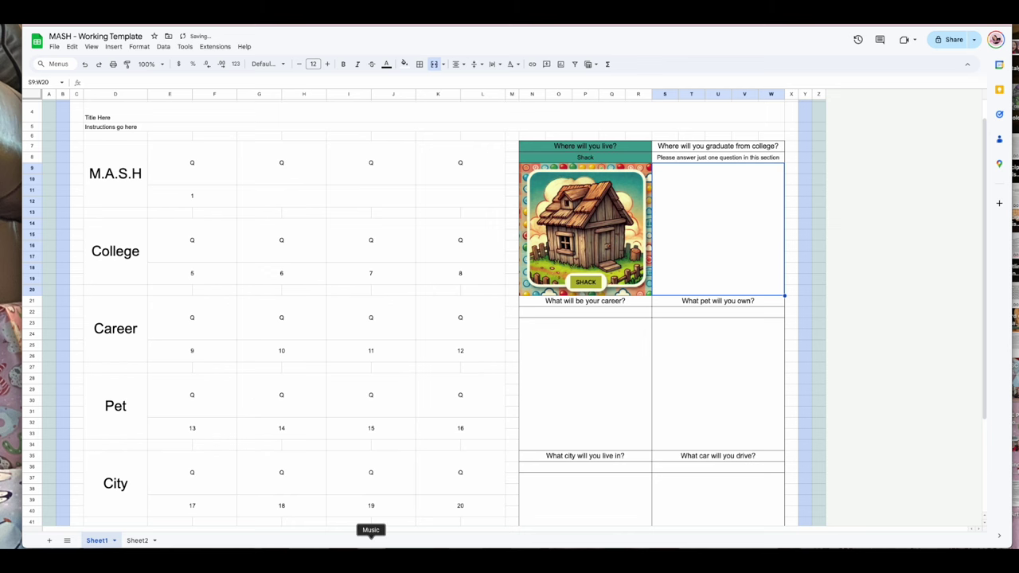
left_click(137, 540)
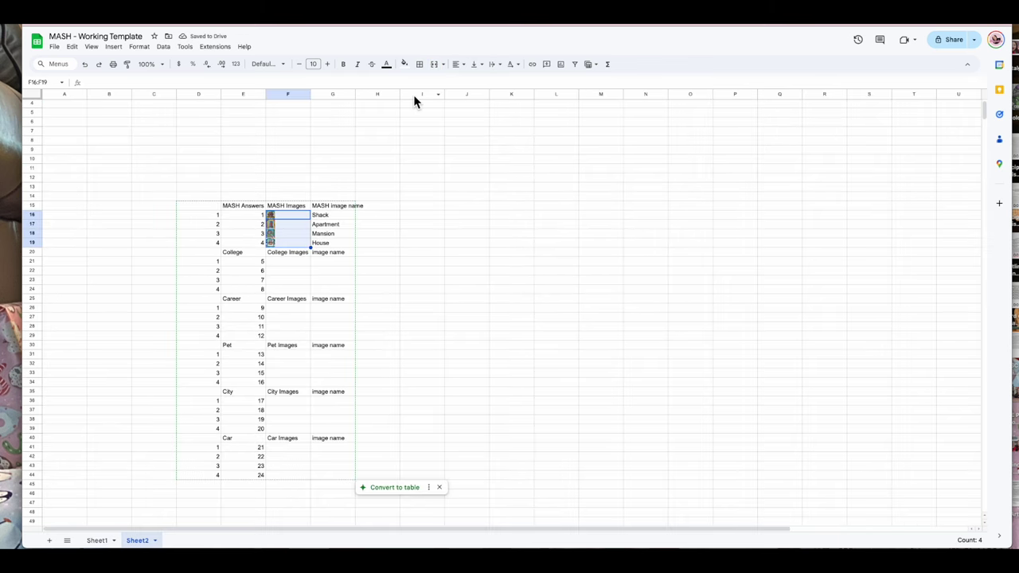
Step: On Sheet2, enter 'Cal State Fullerton' in G21 of the College image names
left_click(291, 261)
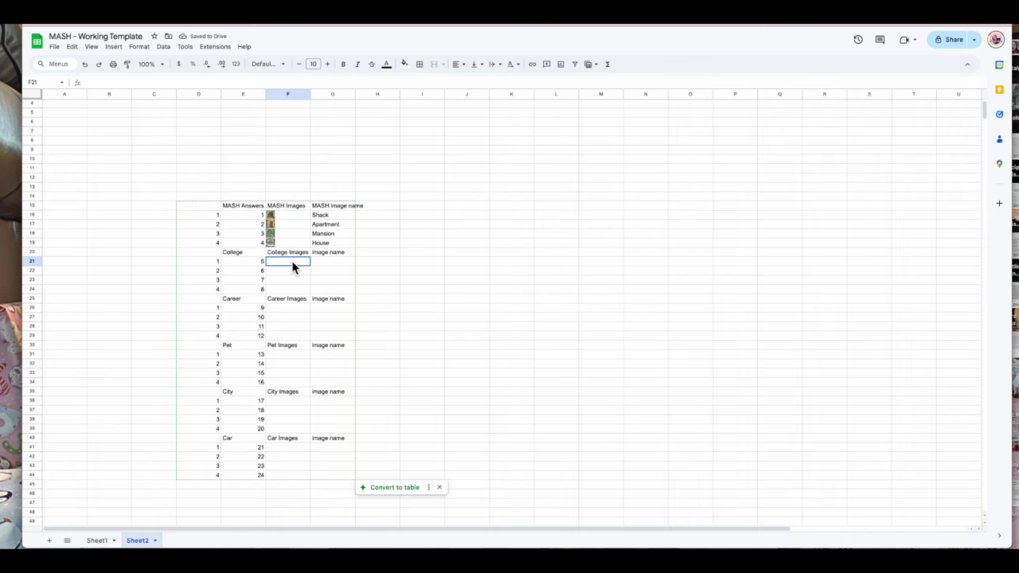
key("Down")
key("Down")
key("Down")
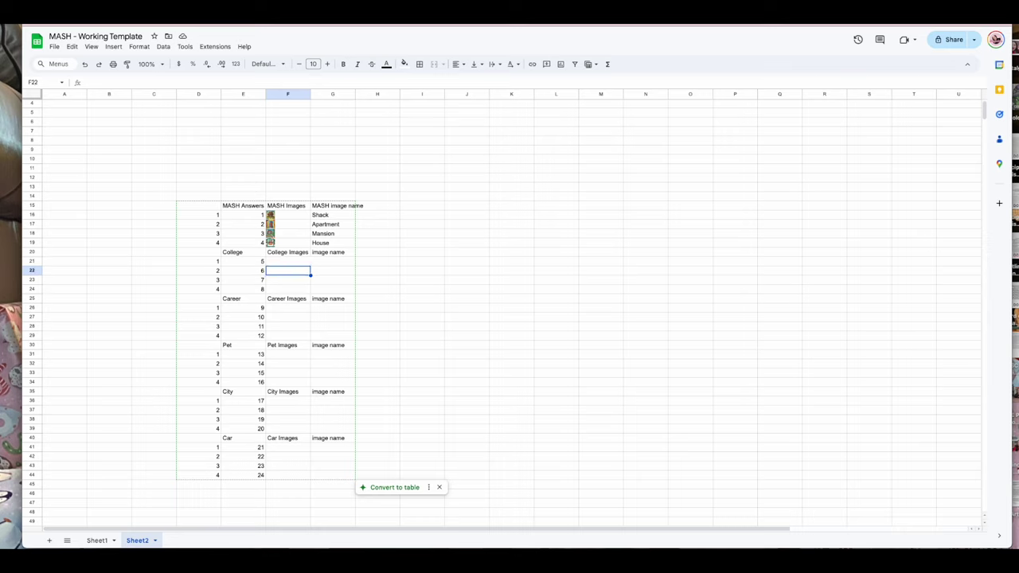
key("Up")
key("Up")
key("Up")
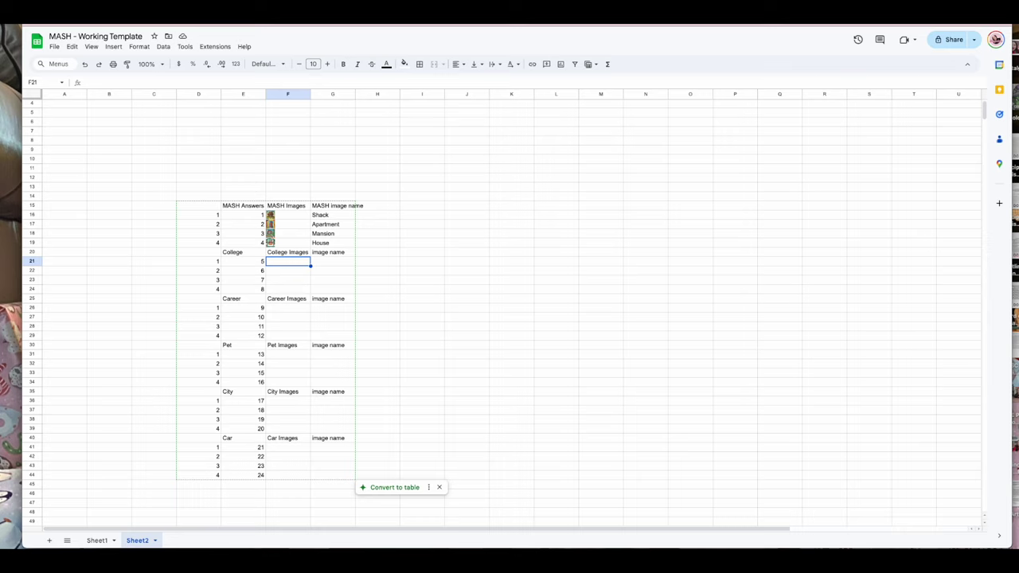
key("Right")
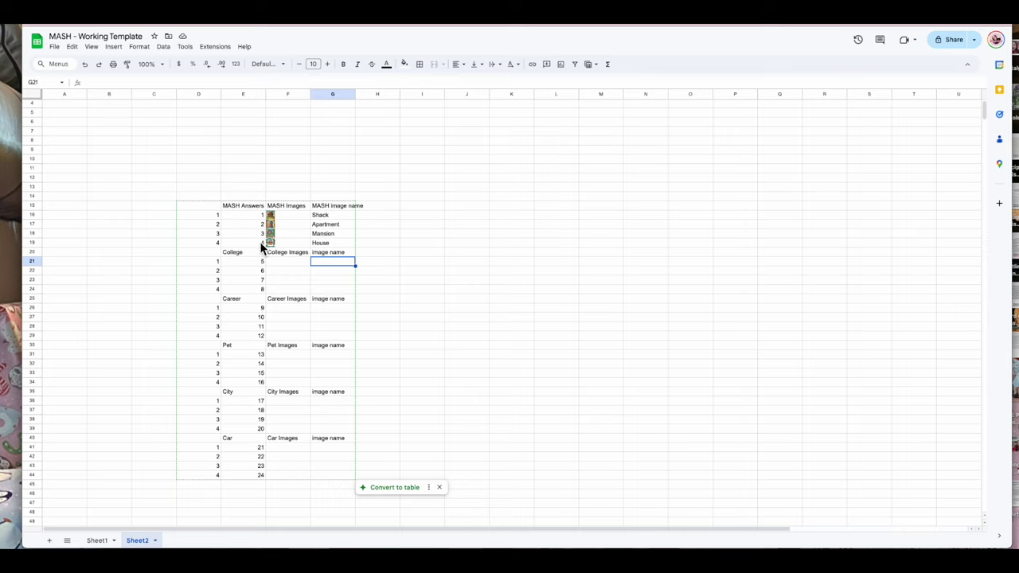
double_click(317, 263)
type("Cal State")
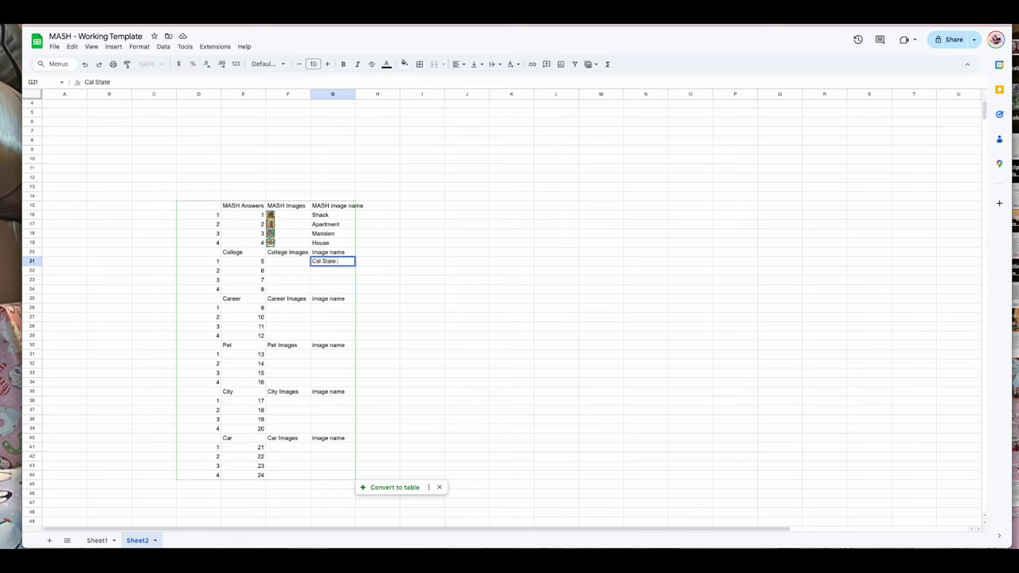
type(" Fullerton")
left_click(473, 186)
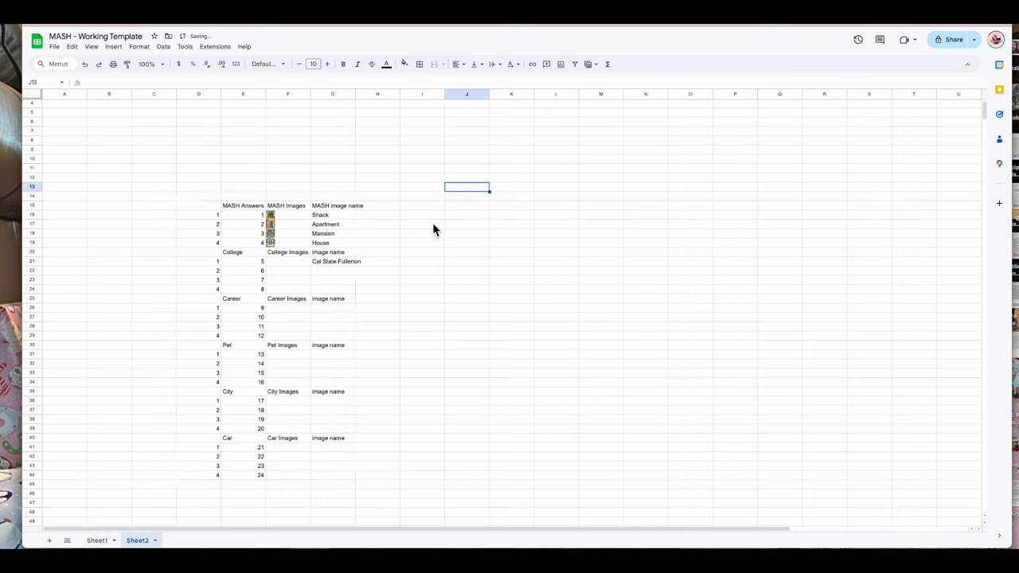
Step: Fill G22:G24 with Stanford, No College and Hogwarts
left_click(345, 272)
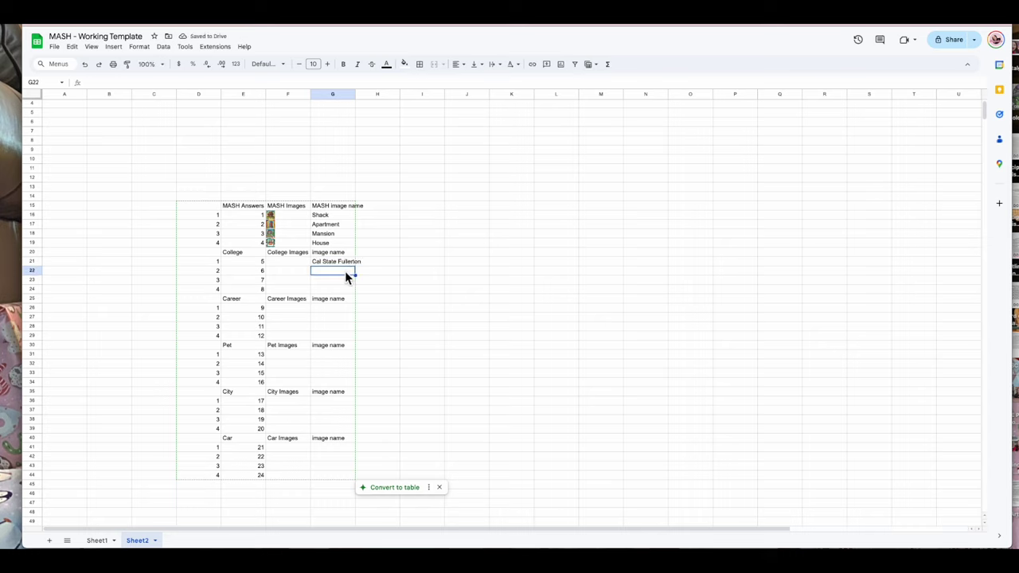
type("Stanford")
left_click(344, 279)
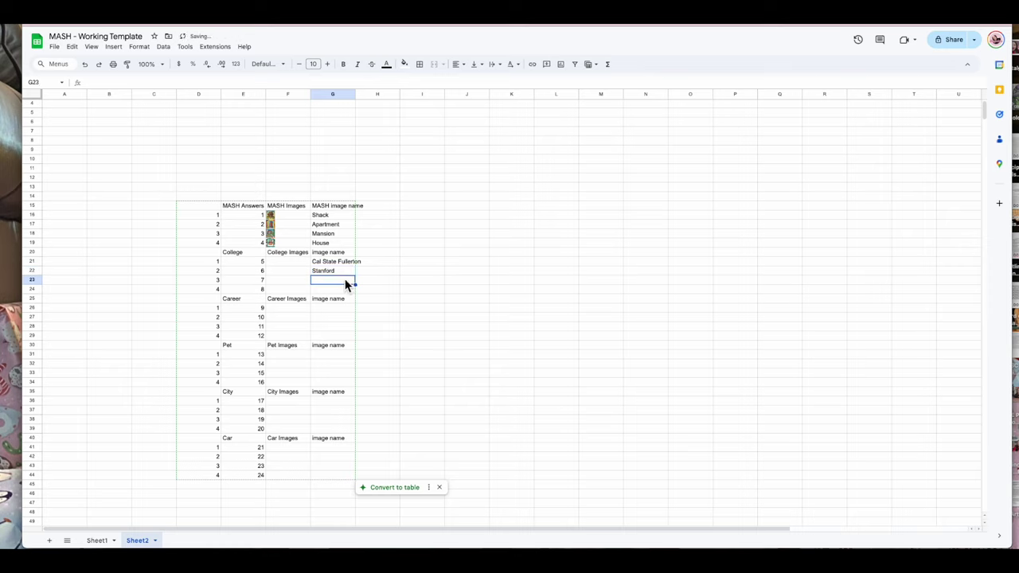
type("No College")
key("Return")
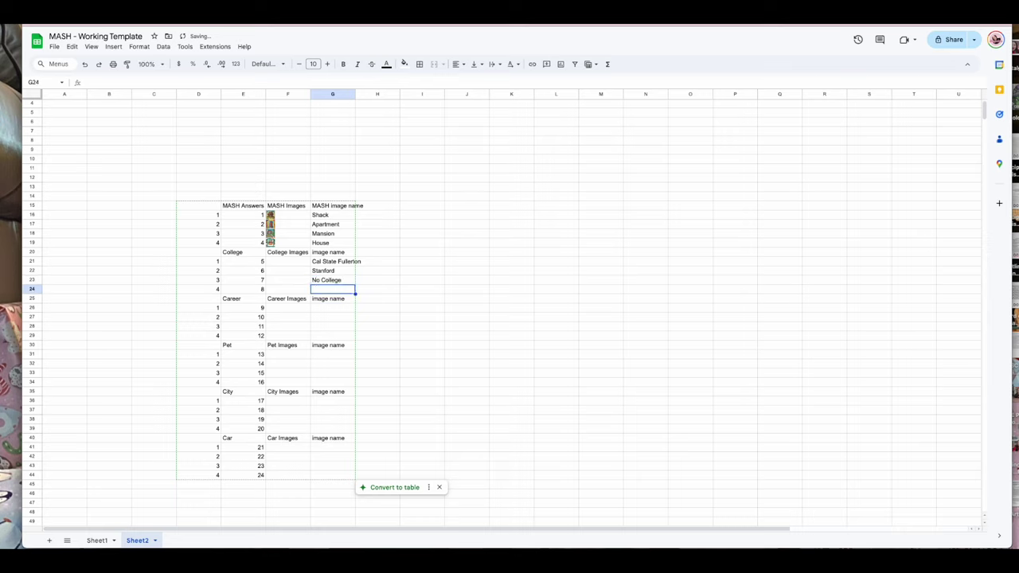
type("H")
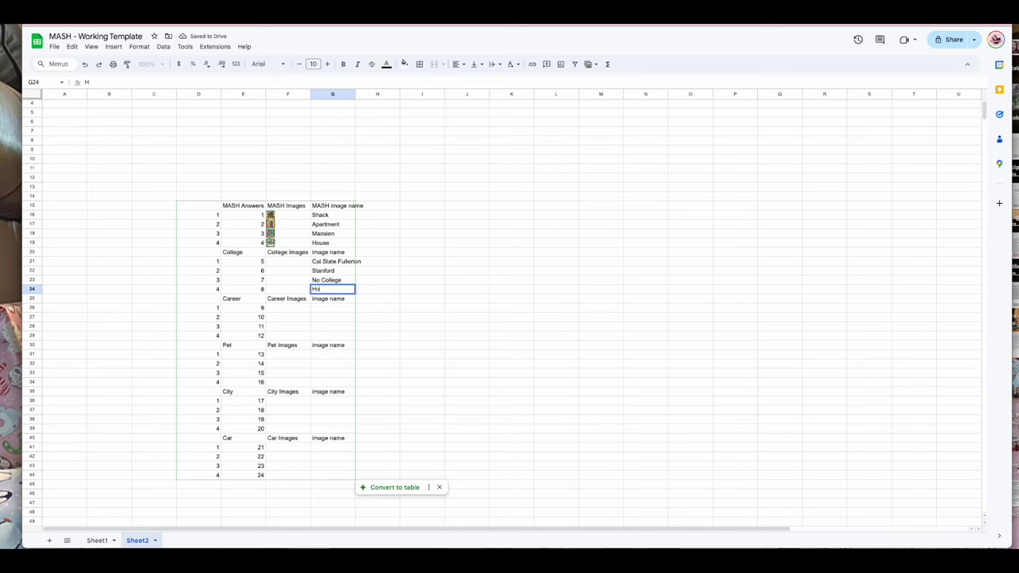
type("ogwarts")
left_click(449, 320)
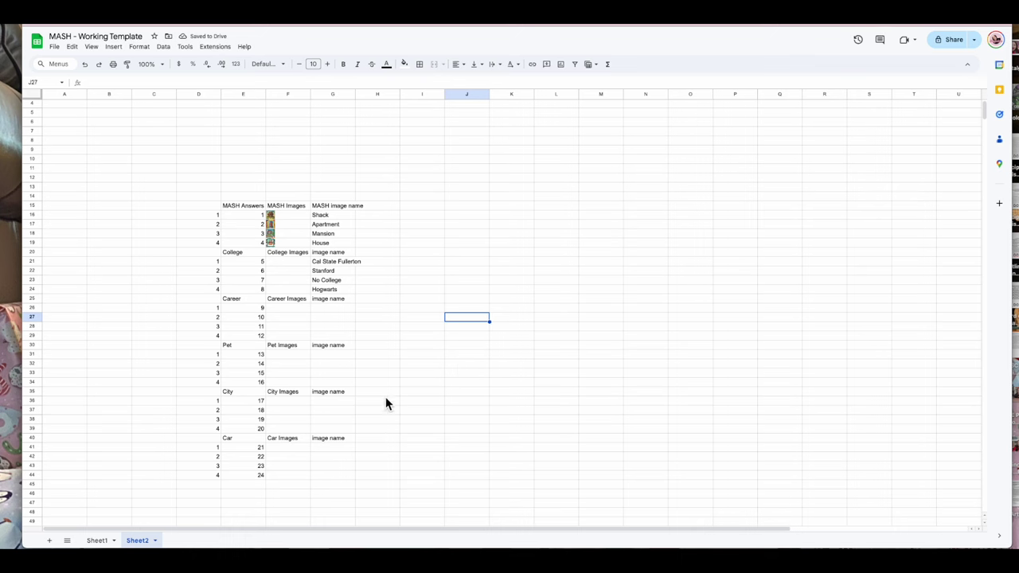
Step: On Sheet1, clear the College options 6, 7 and 8
left_click(97, 541)
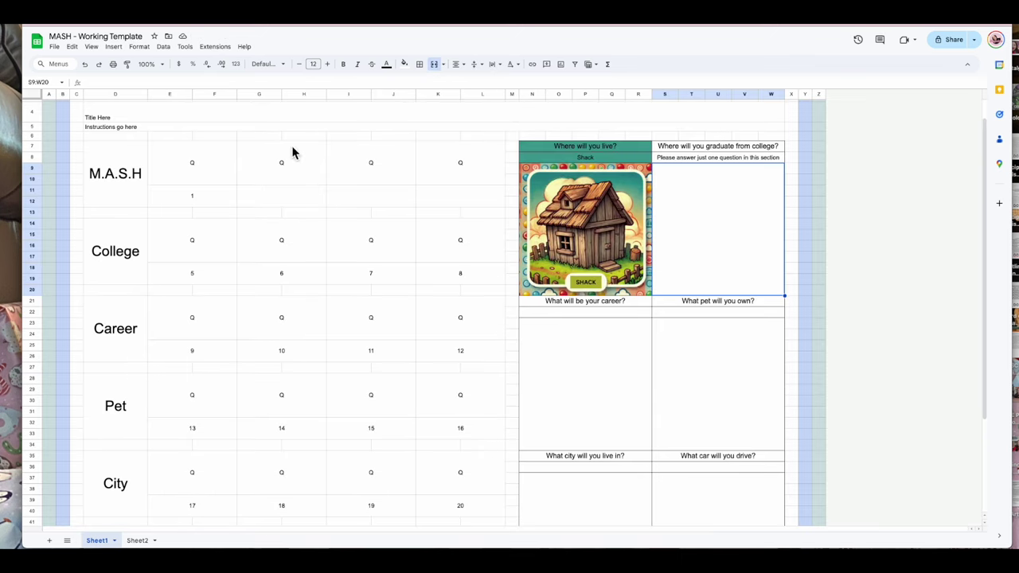
left_click(302, 280)
key("Delete")
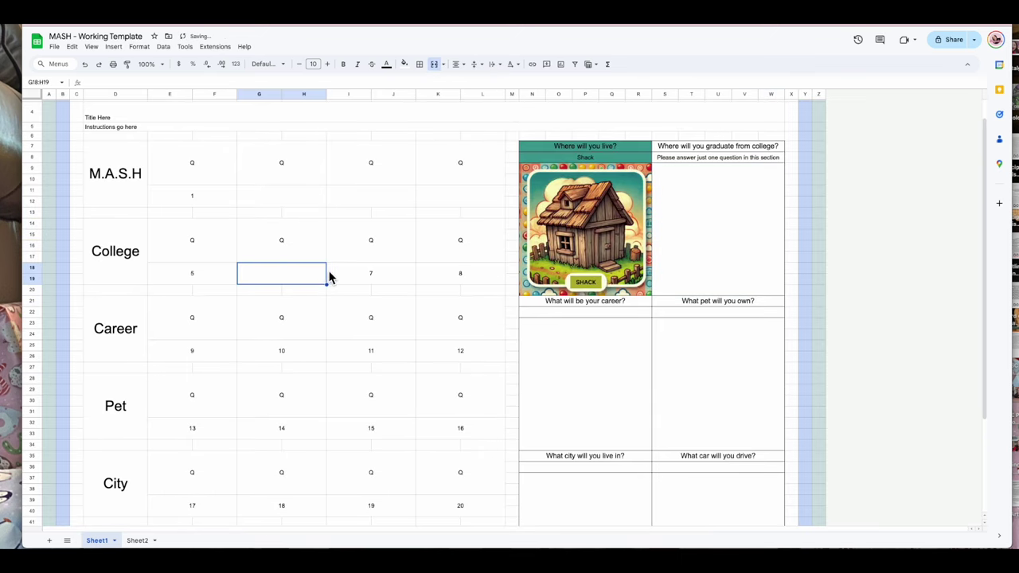
left_click(364, 280)
key("Delete")
left_click(431, 278)
key("Delete")
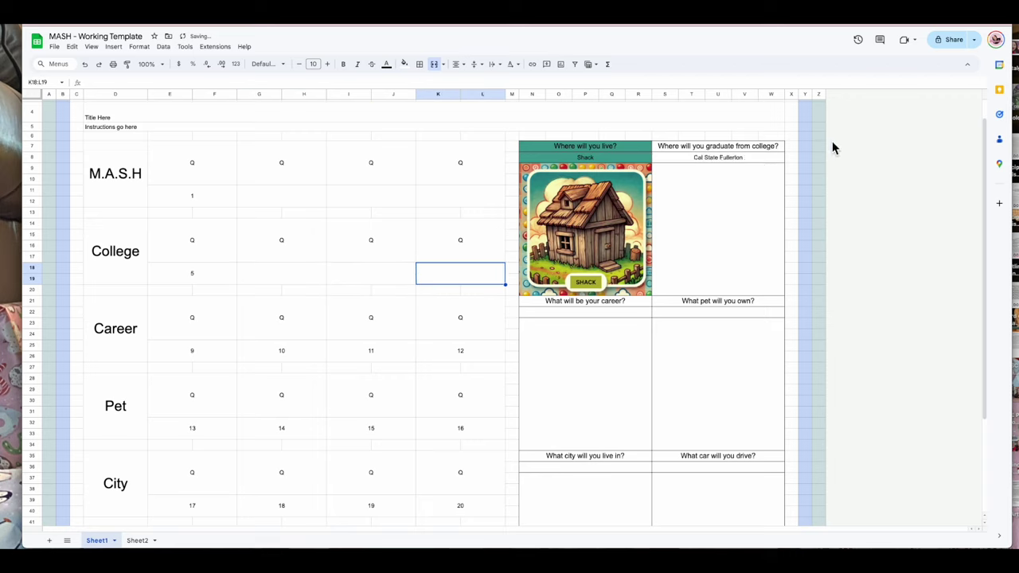
left_click(220, 275)
Step: Re-enter 6, then 7, in the College row, checking the college answer each time
left_click(295, 278)
type("6")
left_click(339, 301)
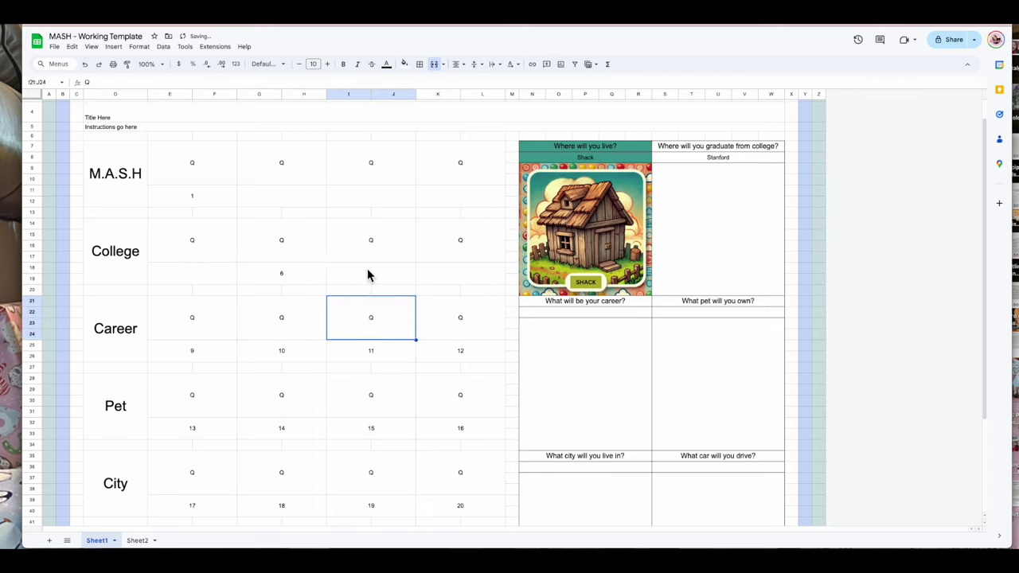
left_click(375, 278)
left_click(295, 276)
key("Delete")
left_click(358, 272)
type("7")
left_click(404, 288)
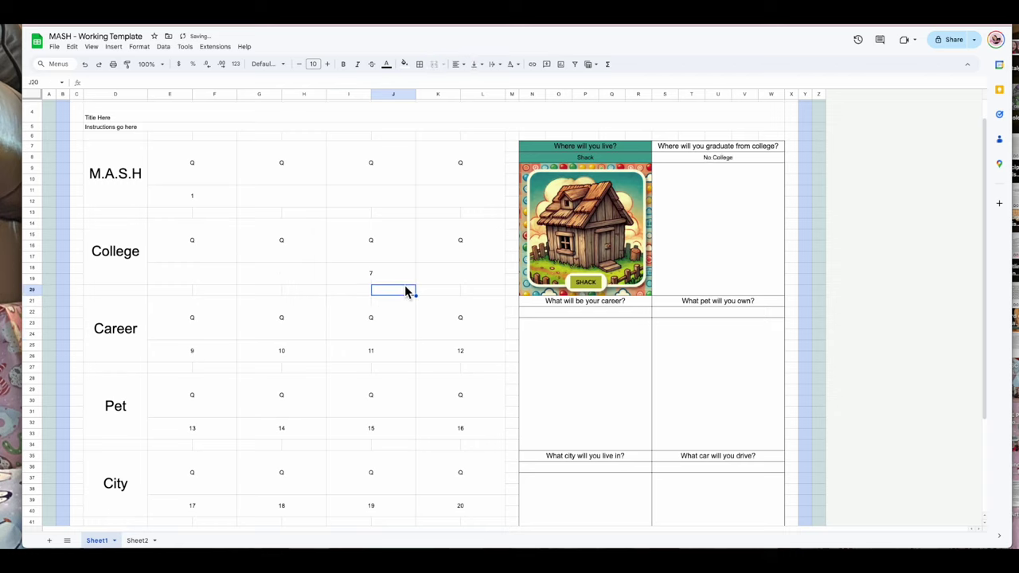
Step: Leave 8 as the only College number so the college answer shows Hogwarts
left_click(483, 273)
left_click(408, 279)
left_click(441, 276)
type("8")
left_click(492, 321)
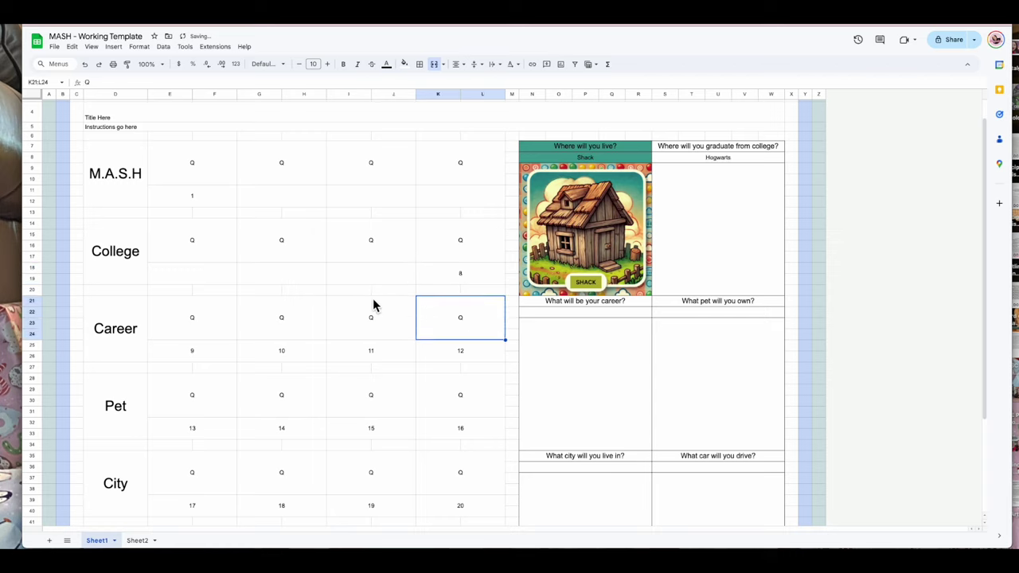
left_click(232, 276)
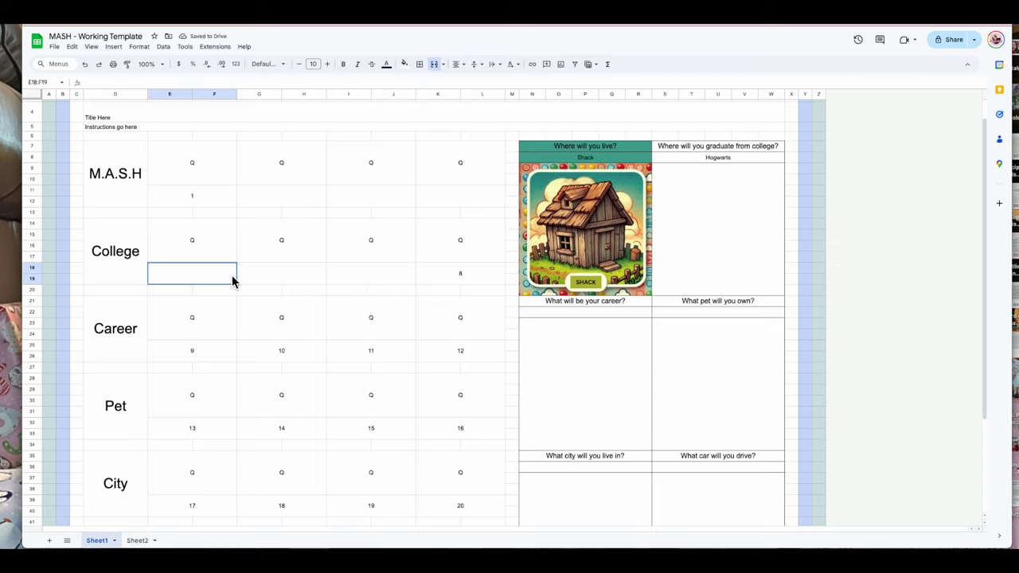
left_click(862, 150)
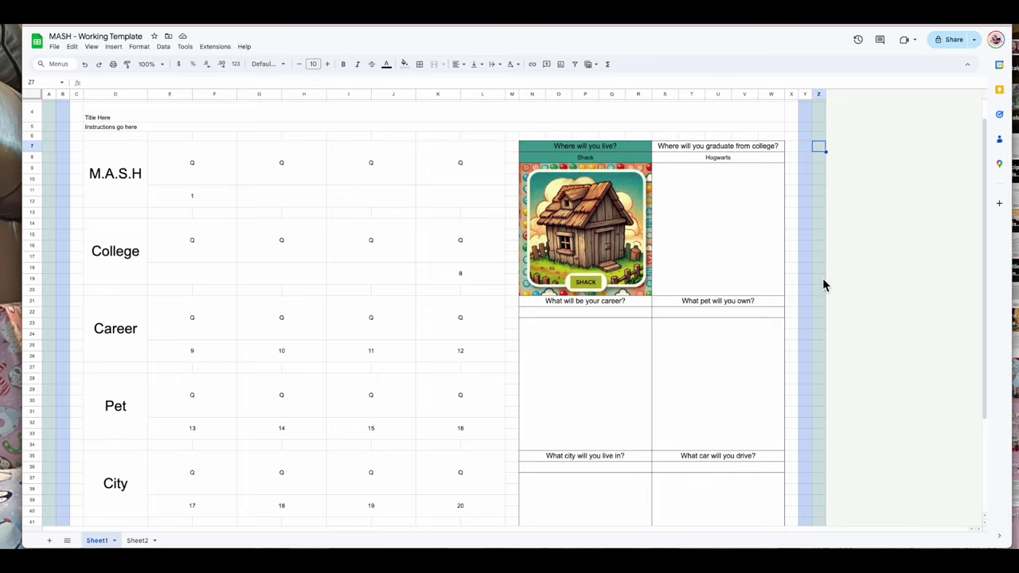
left_click(975, 537)
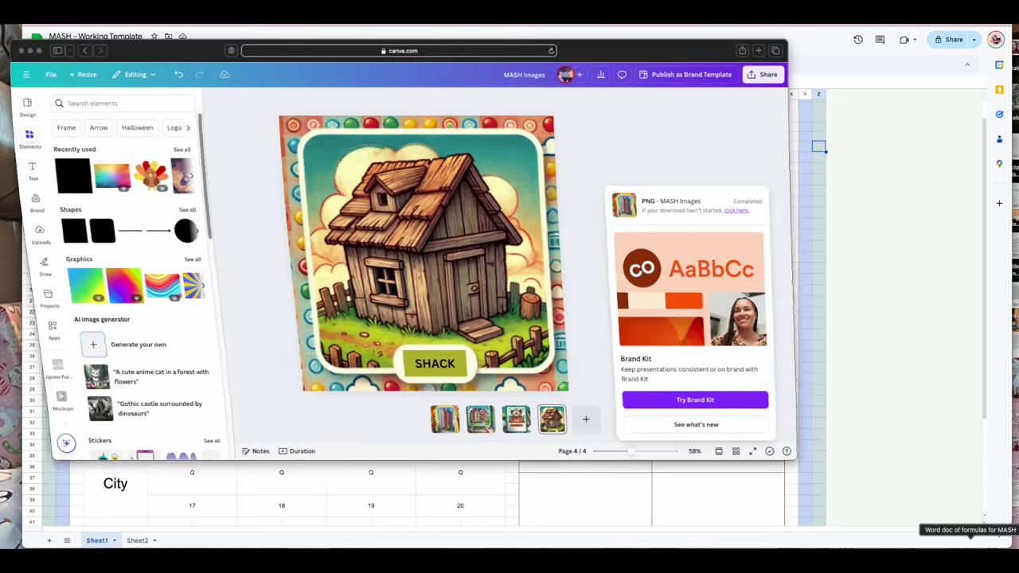
Step: Add a blank page and set the Hogwarts card image as its full-page background
left_click(720, 166)
left_click(573, 419)
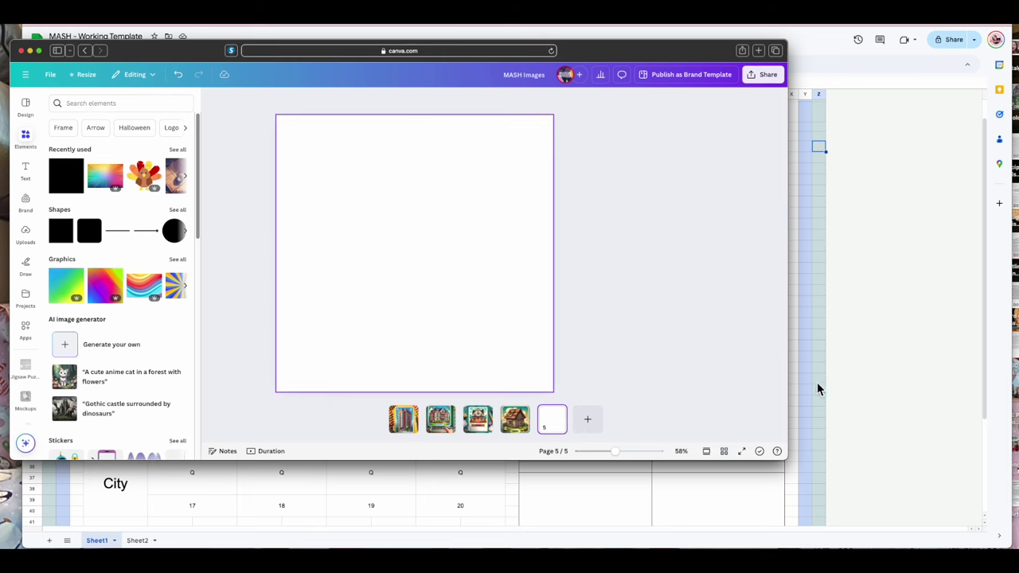
left_click(987, 548)
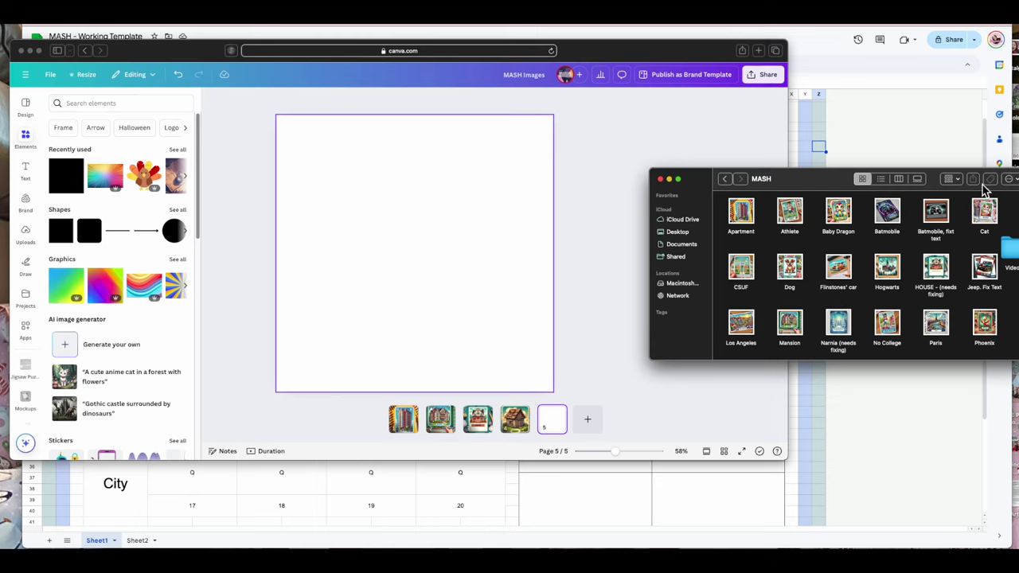
left_click_drag(887, 267, 432, 223)
left_click(432, 223)
right_click(429, 187)
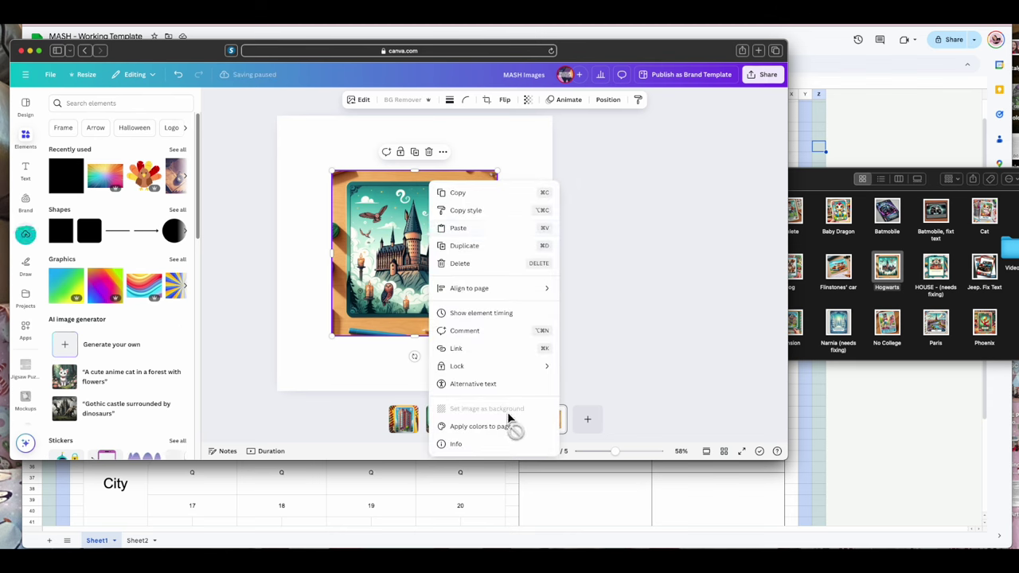
key("Escape")
left_click(502, 183)
left_click(491, 217)
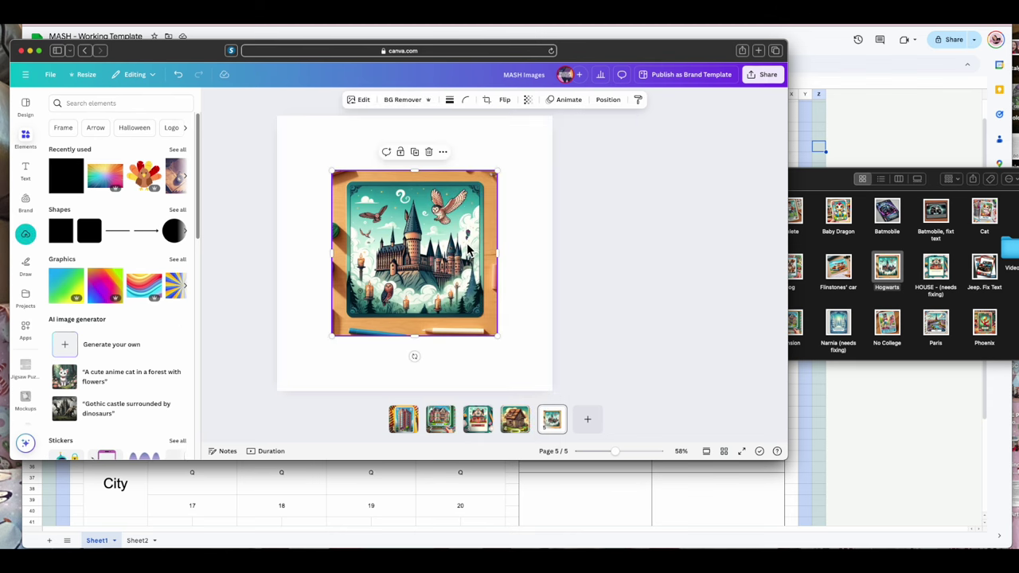
right_click(468, 250)
left_click(549, 407)
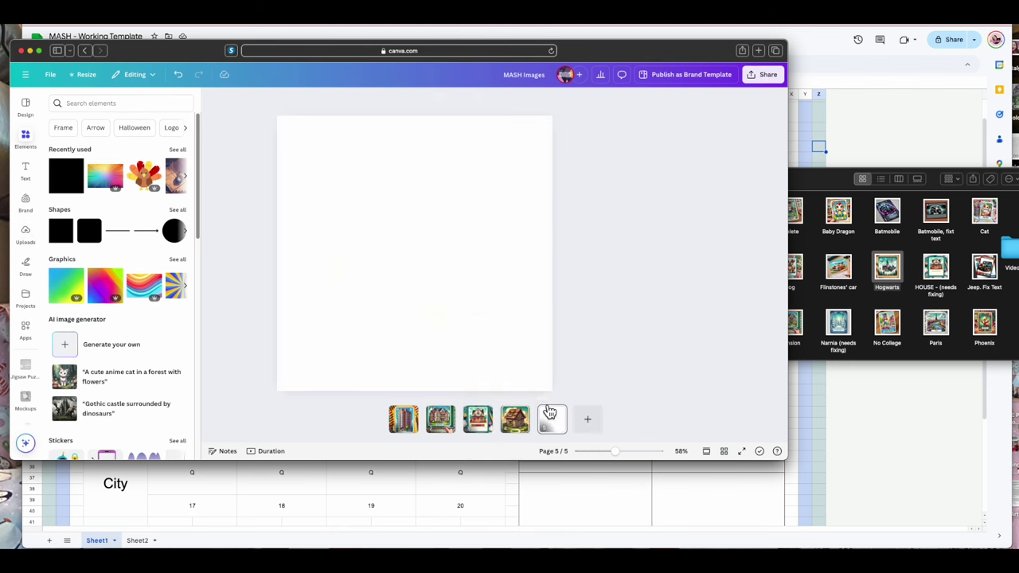
Step: Add page 6 with the CSUF card image set as its background
left_click(588, 420)
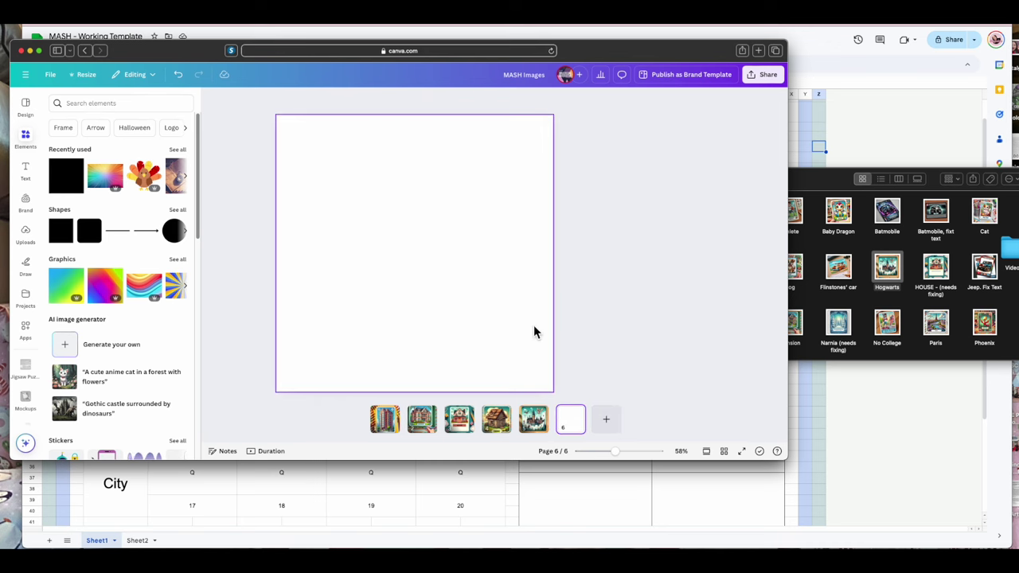
left_click(933, 250)
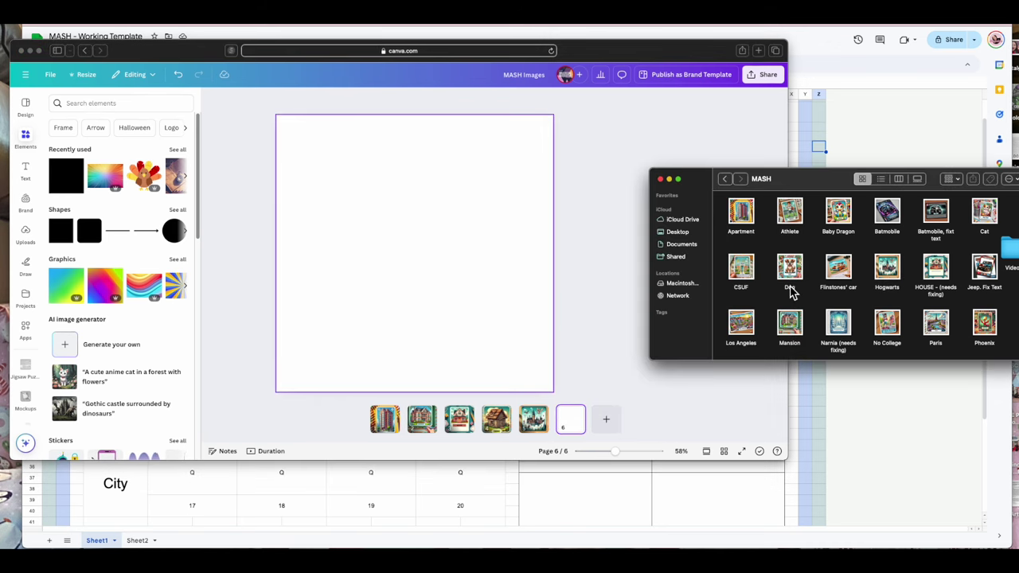
left_click_drag(748, 269, 525, 270)
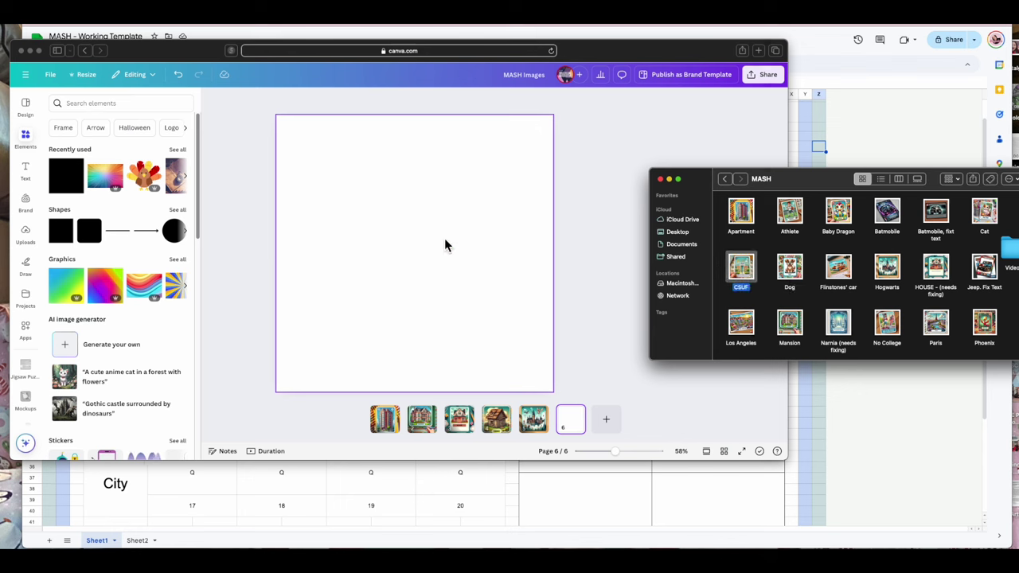
left_click_drag(444, 246, 486, 154)
left_click(543, 169)
right_click(409, 230)
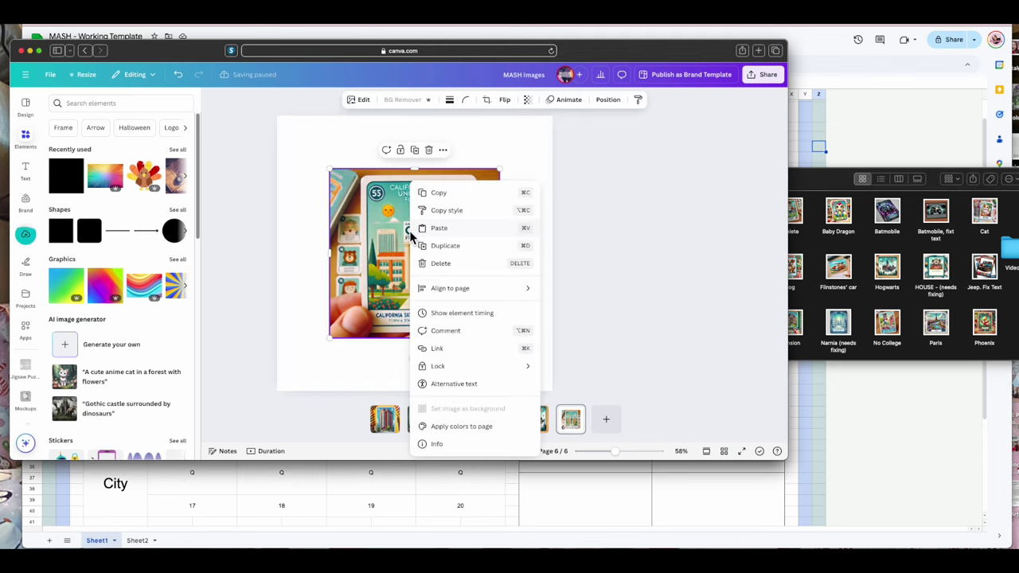
left_click(329, 145)
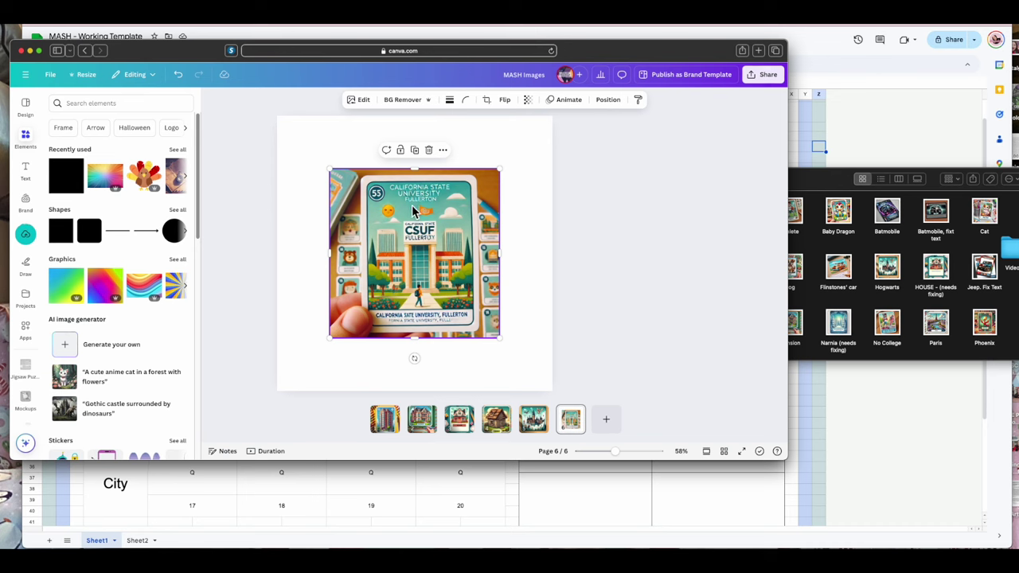
right_click(422, 237)
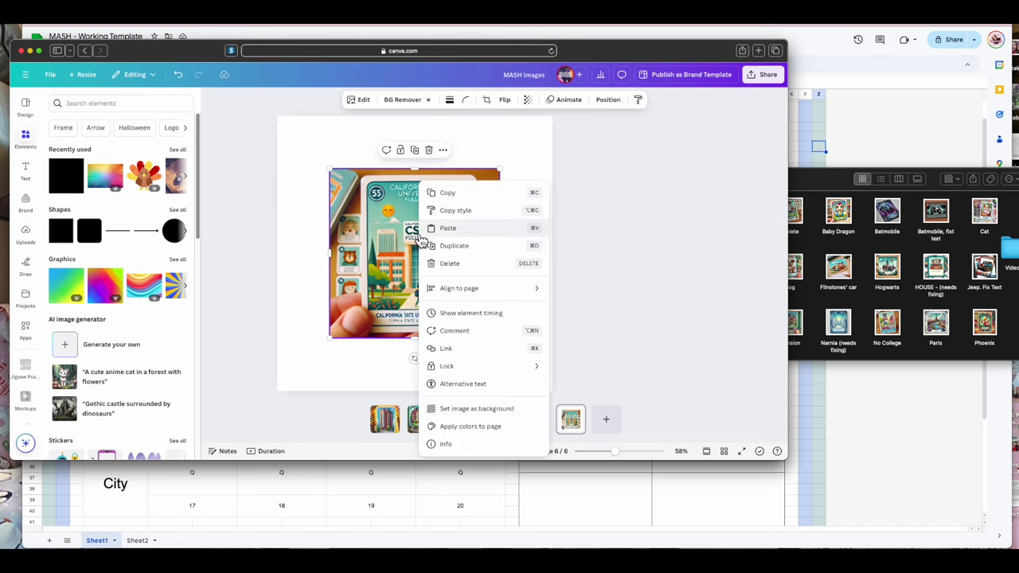
left_click(468, 410)
Step: Add page 7 with the Stanford card image set as its background
left_click(605, 419)
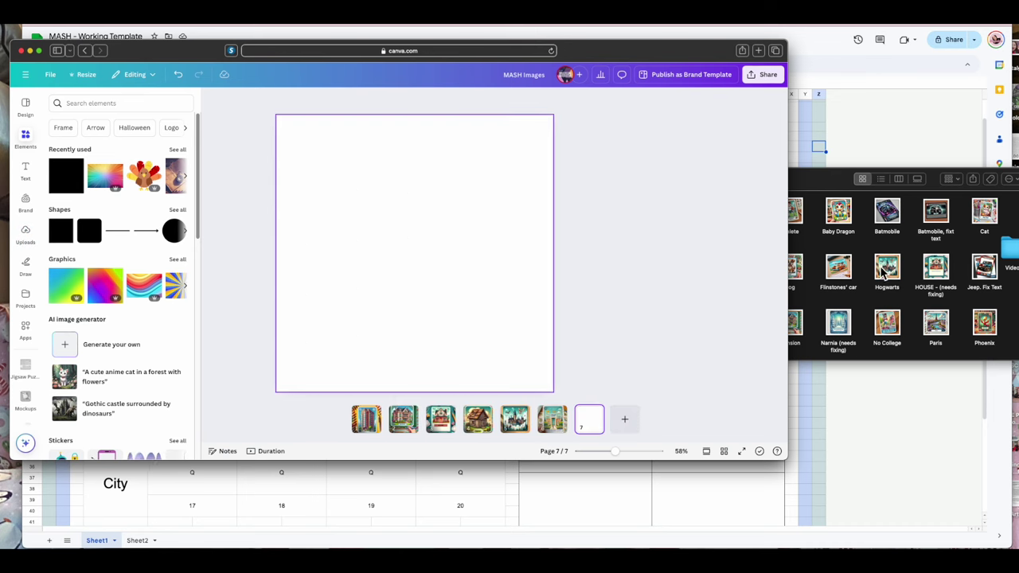
left_click(882, 274)
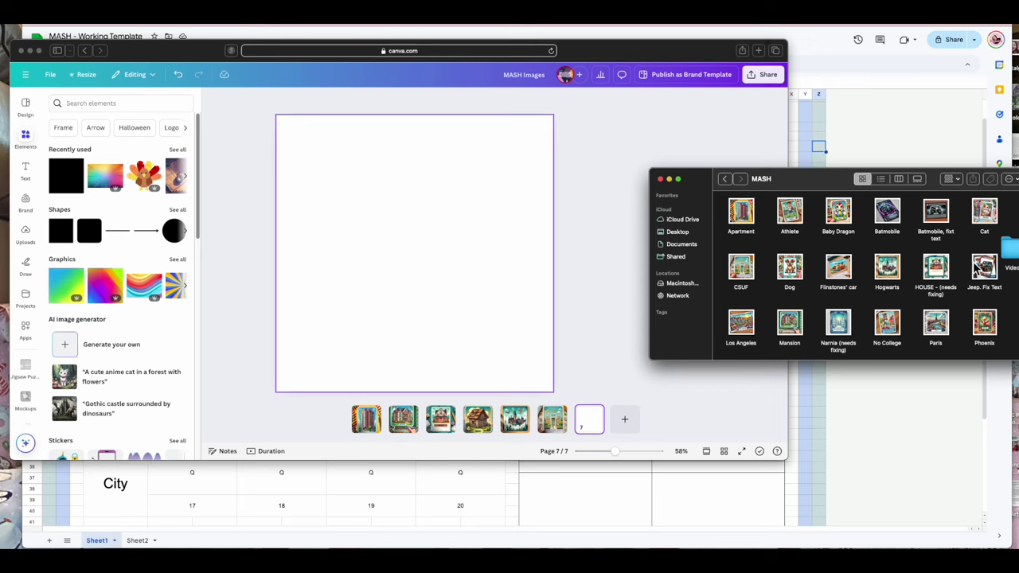
scroll(979, 280, "down", 2)
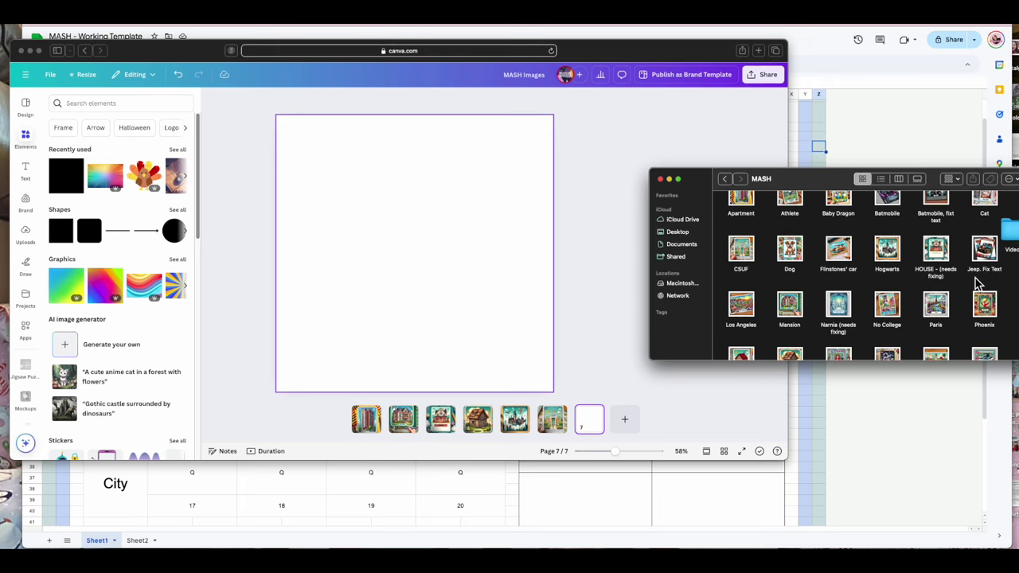
scroll(979, 284, "down", 3)
left_click_drag(936, 303, 414, 312)
left_click(495, 271)
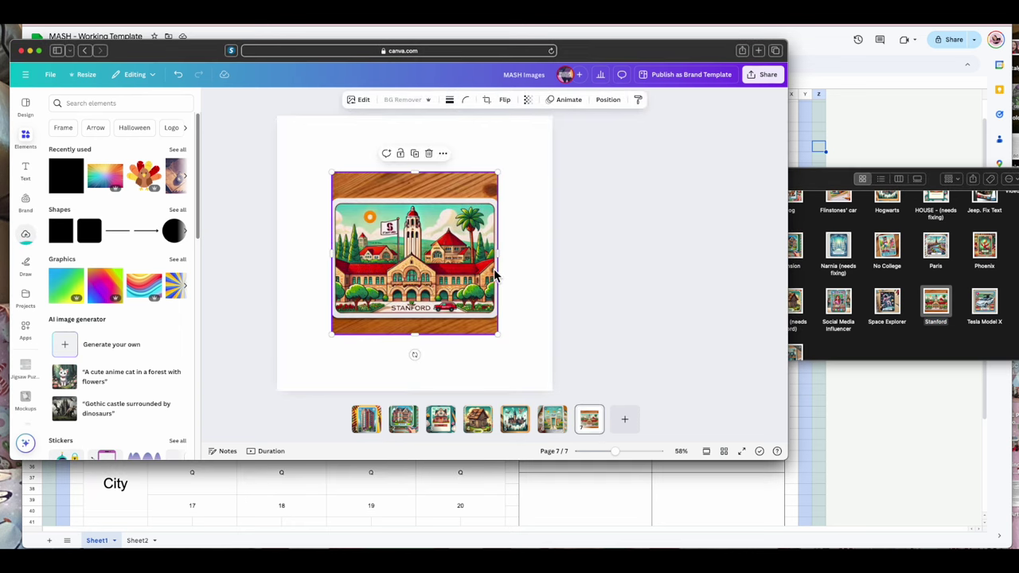
right_click(394, 263)
key("Escape")
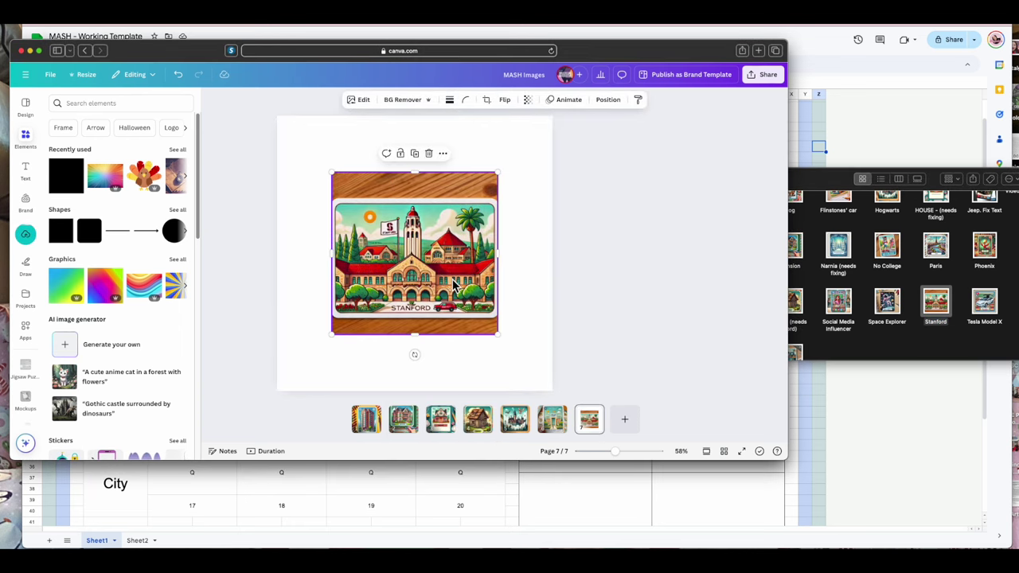
right_click(453, 285)
left_click(517, 408)
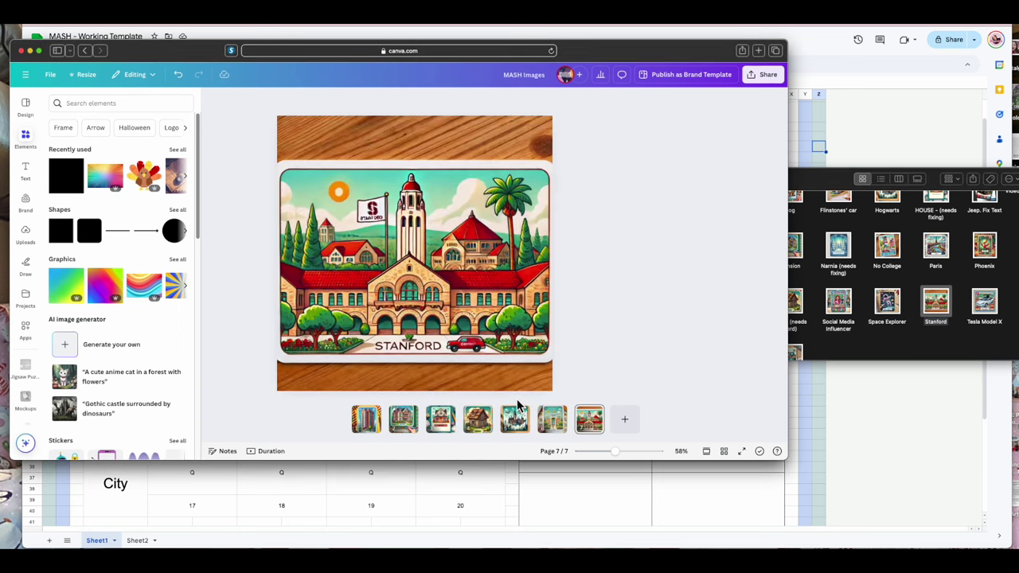
Step: Add page 8 with the No College card image set as its background
left_click(625, 419)
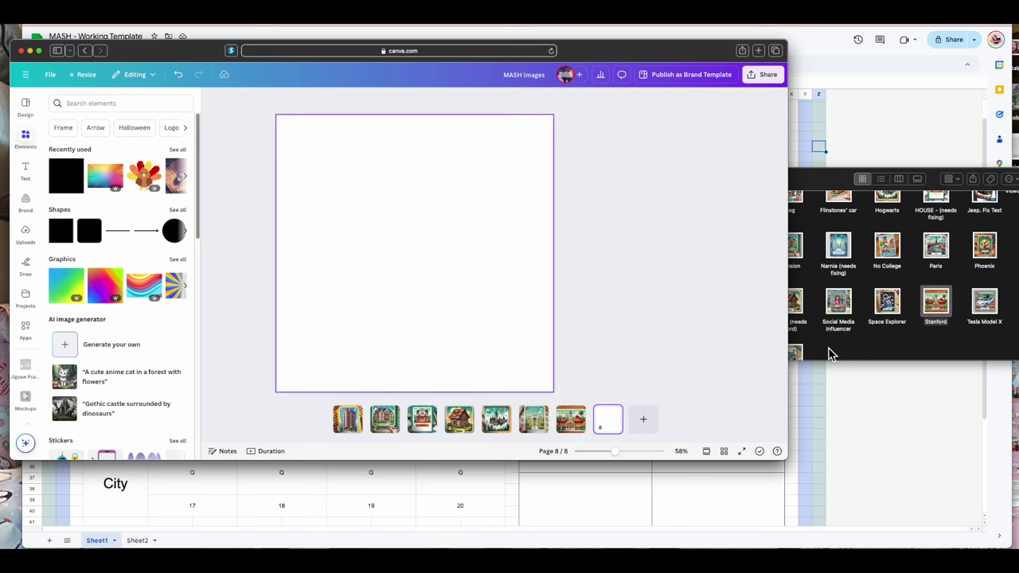
left_click(835, 350)
scroll(831, 335, "down", 2)
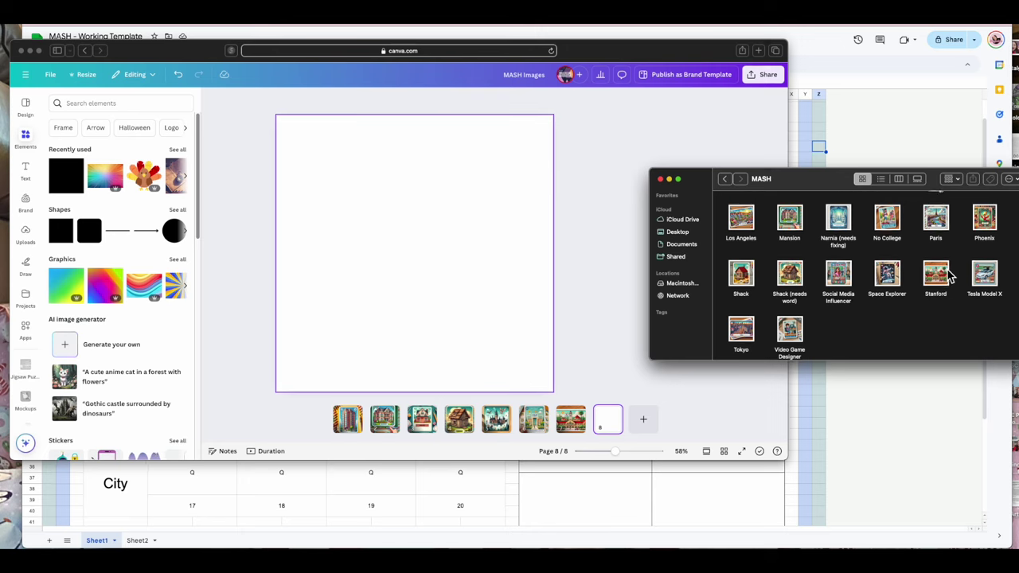
scroll(856, 247, "up", 1)
left_click_drag(887, 223, 422, 259)
right_click(430, 253)
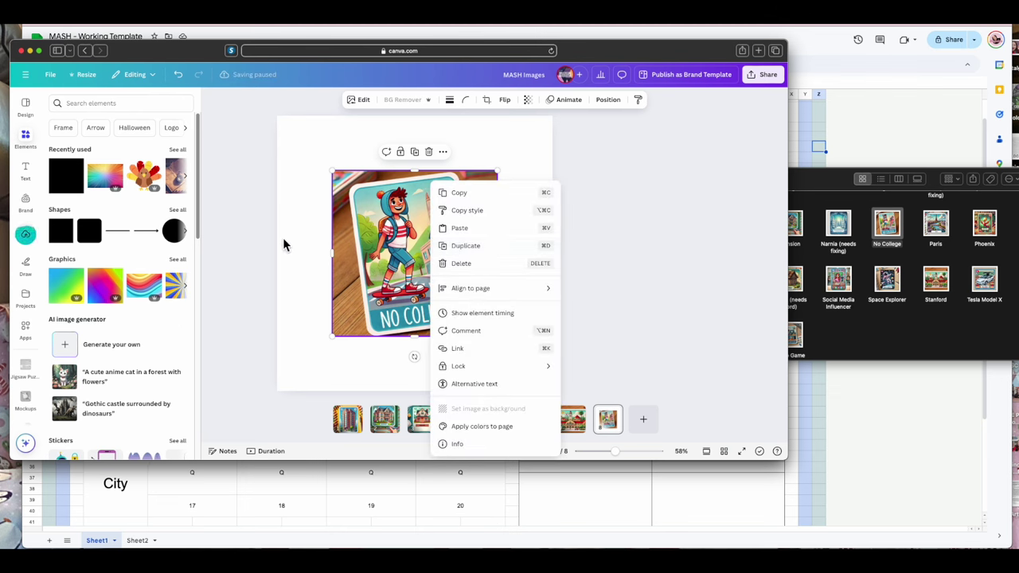
left_click(316, 225)
left_click(402, 253)
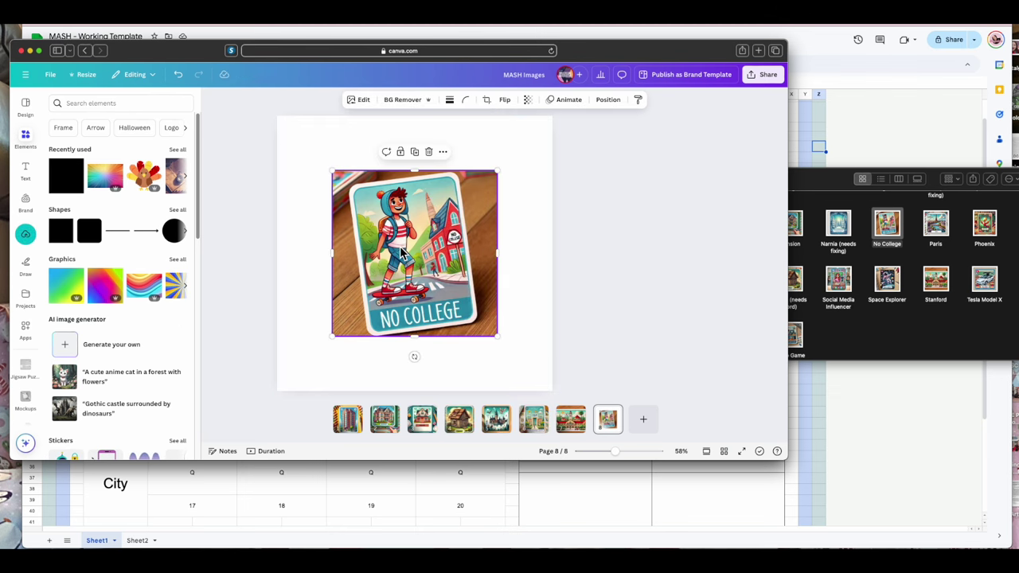
right_click(415, 246)
left_click(482, 409)
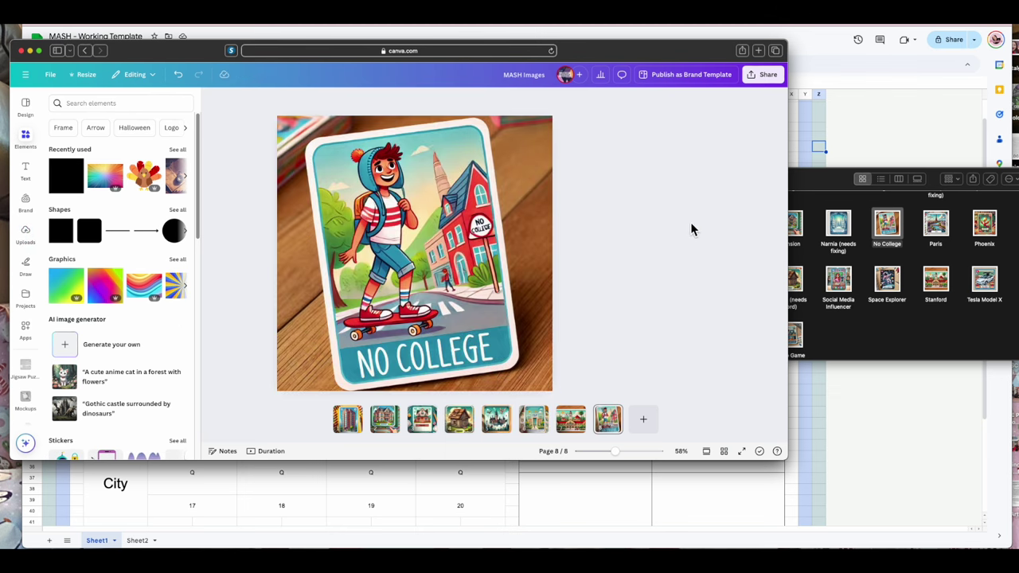
Step: Download only pages 5, 6, 7 and 8 of MASH Images as PNGs and check the downloads list
left_click(756, 80)
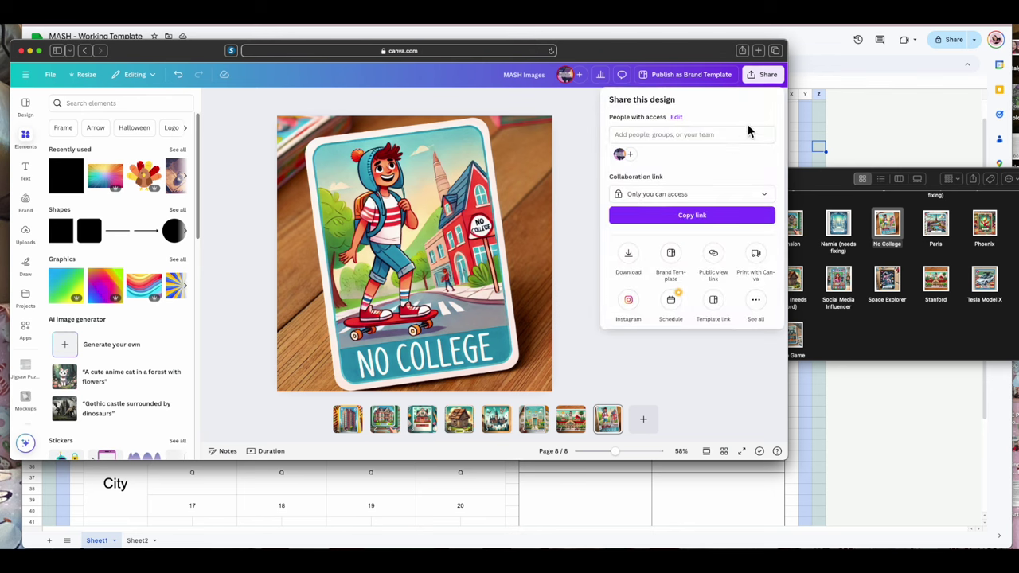
left_click(630, 262)
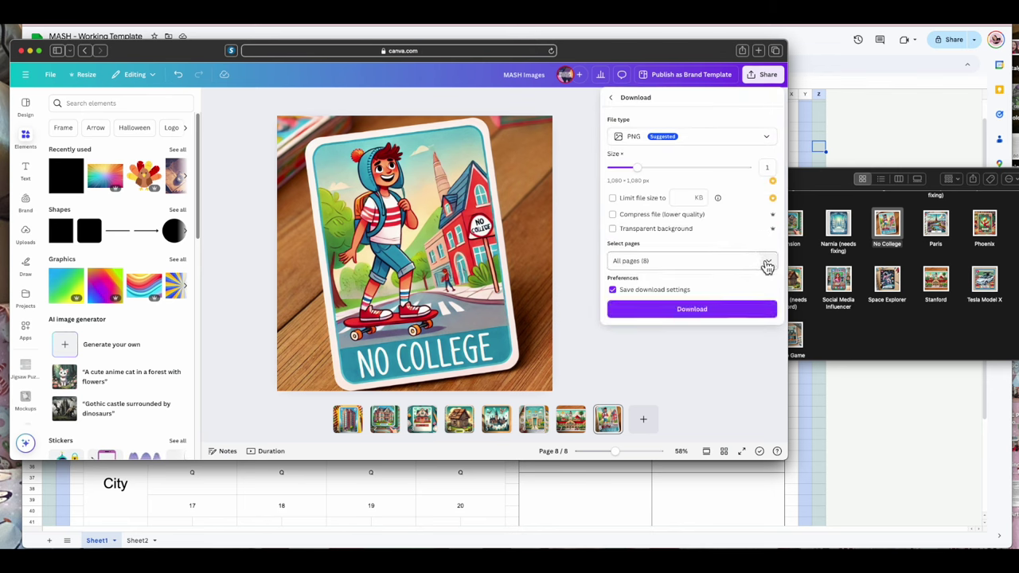
left_click(767, 262)
left_click(762, 288)
scroll(755, 319, "down", 3)
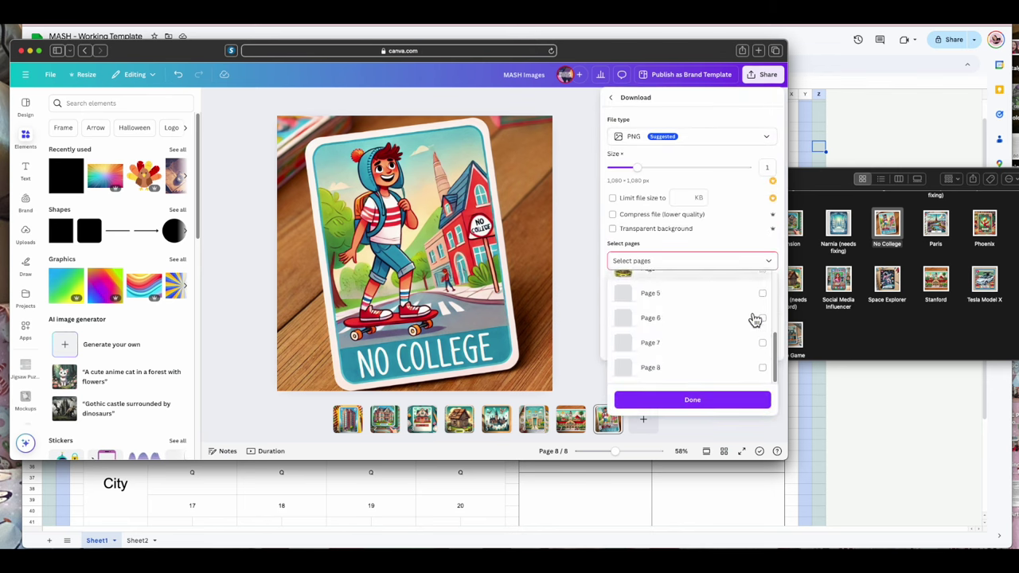
left_click(762, 314)
left_click(763, 337)
left_click(763, 363)
scroll(730, 346, "down", 1)
left_click(763, 365)
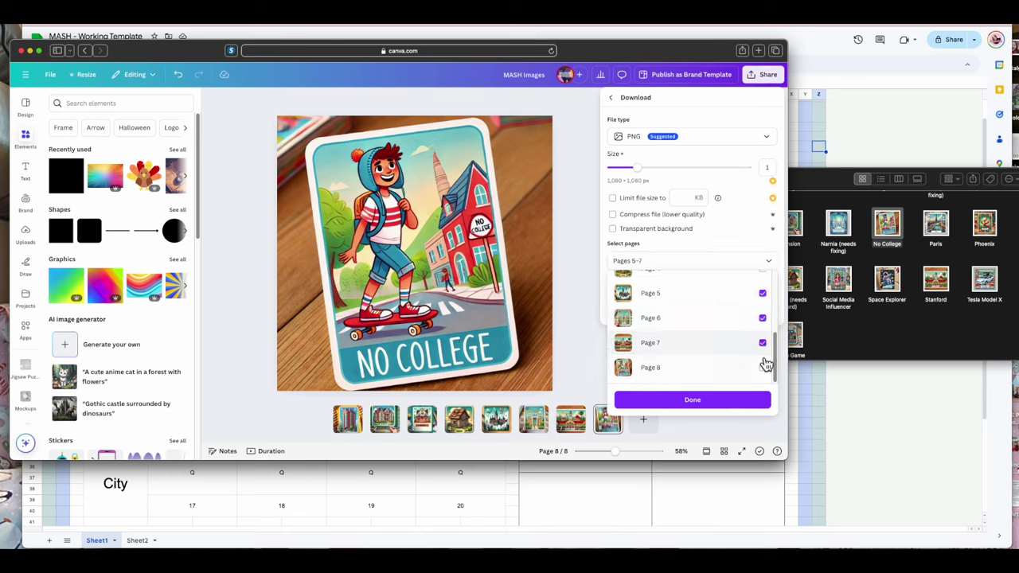
left_click(710, 402)
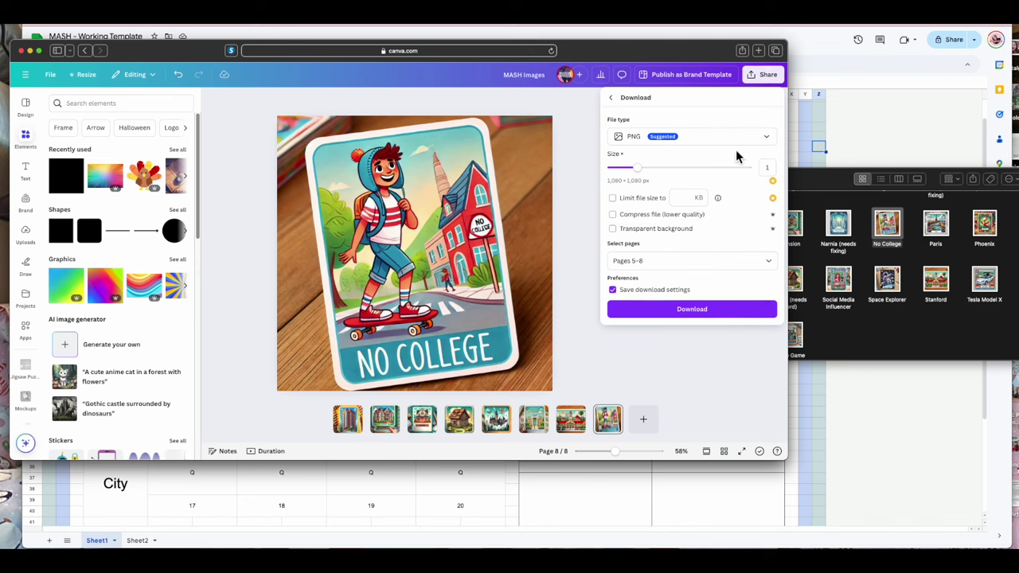
left_click(705, 311)
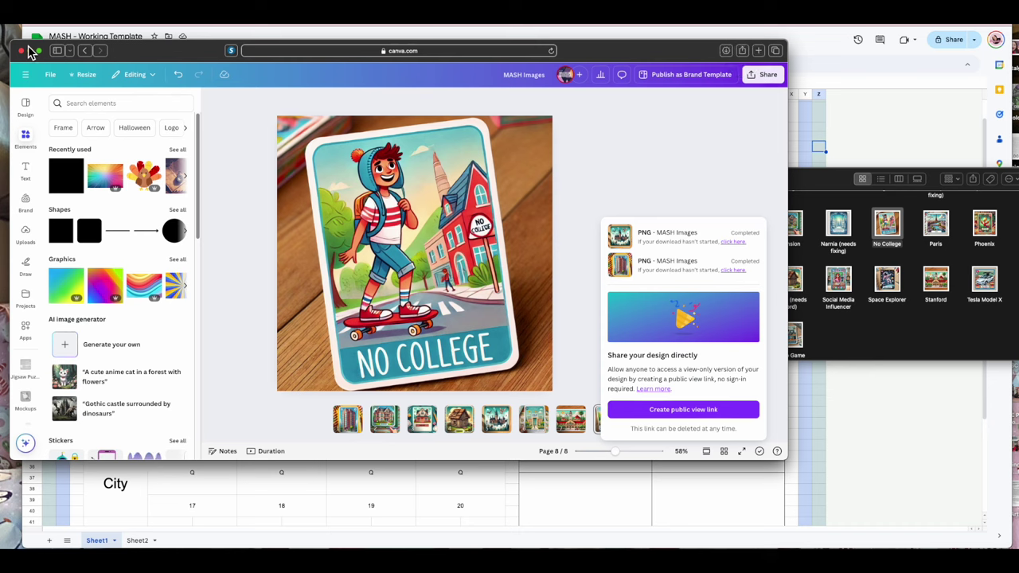
left_click(727, 51)
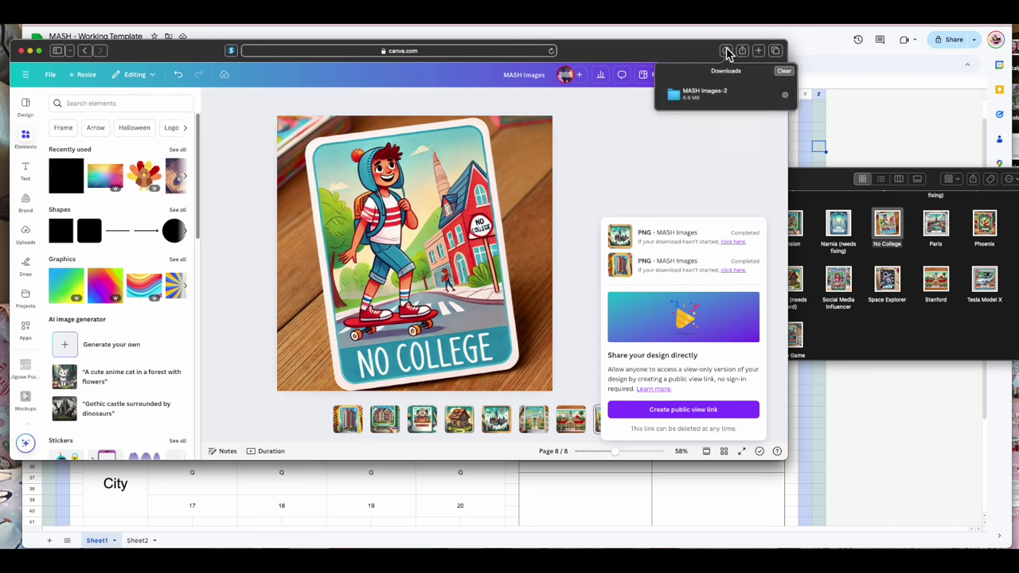
Step: Open the downloaded MASH Images-2 folder and minimize Canva and the older folder window
double_click(687, 90)
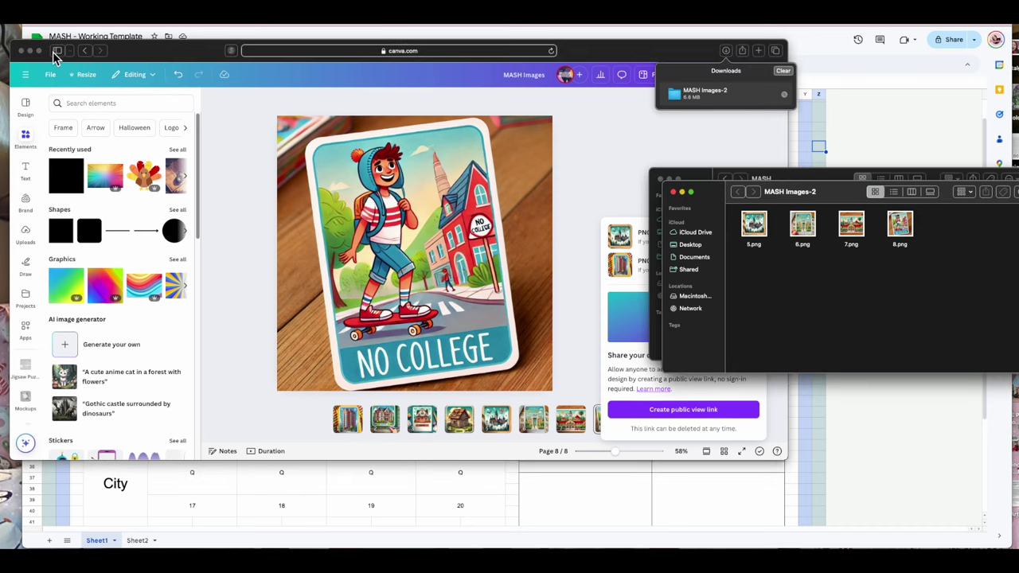
left_click(30, 51)
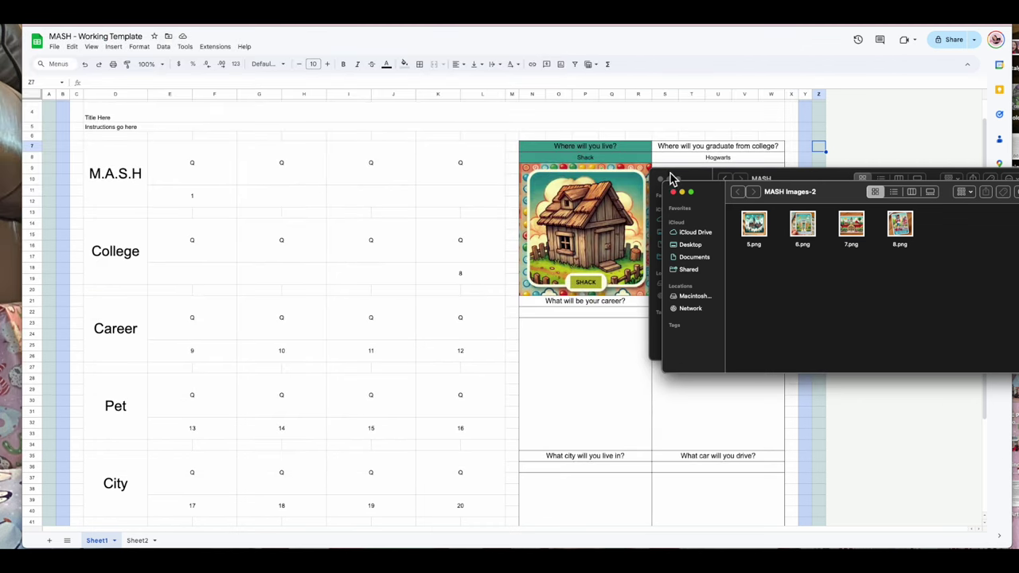
left_click_drag(719, 198, 737, 158)
left_click(671, 179)
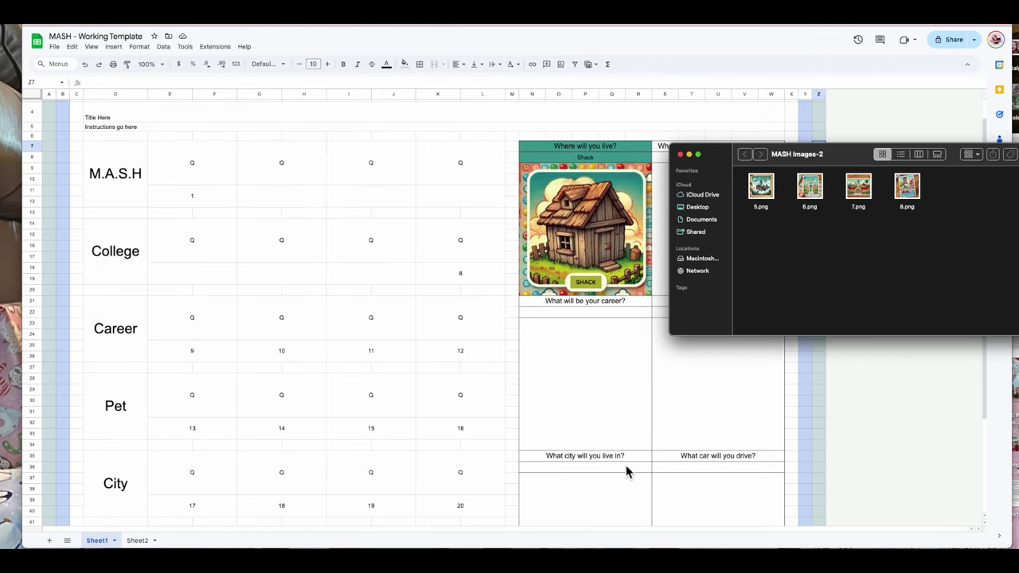
Step: Show Sheet2 in a narrowed Sheets window with the MASH Images-2 folder beside it
left_click(131, 543)
left_click(136, 542)
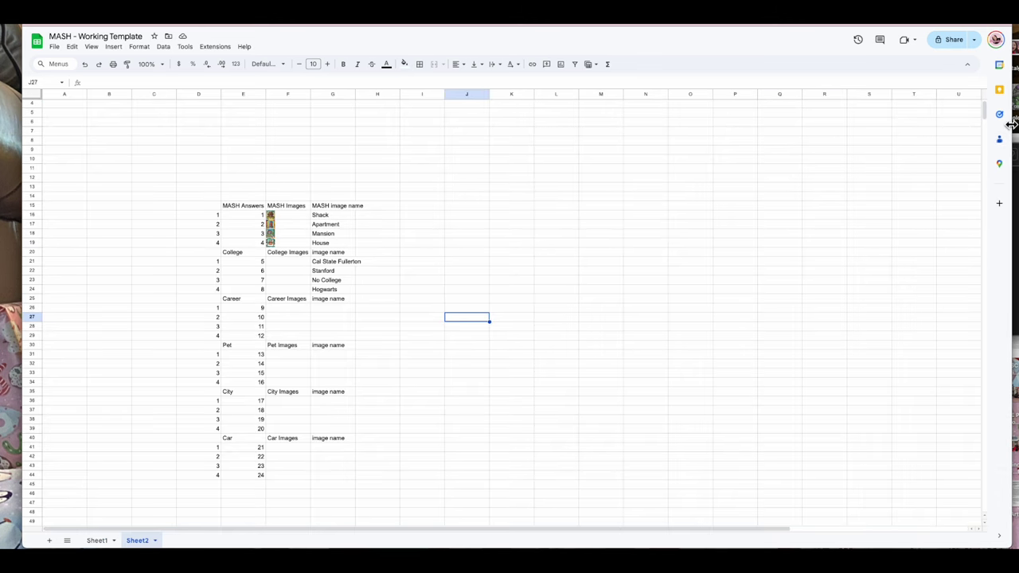
left_click_drag(1012, 125, 665, 164)
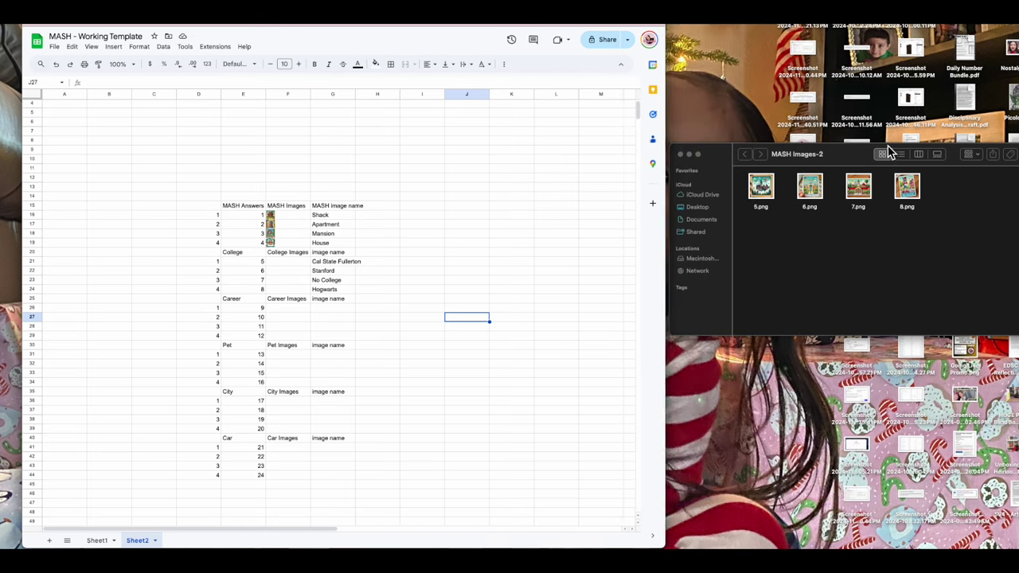
left_click_drag(849, 155, 847, 54)
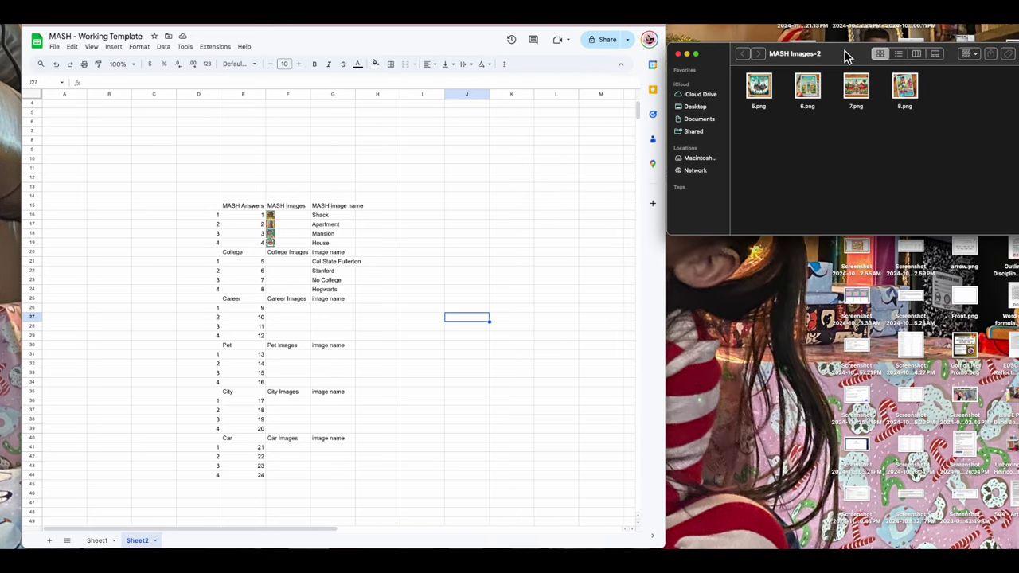
left_click(287, 272)
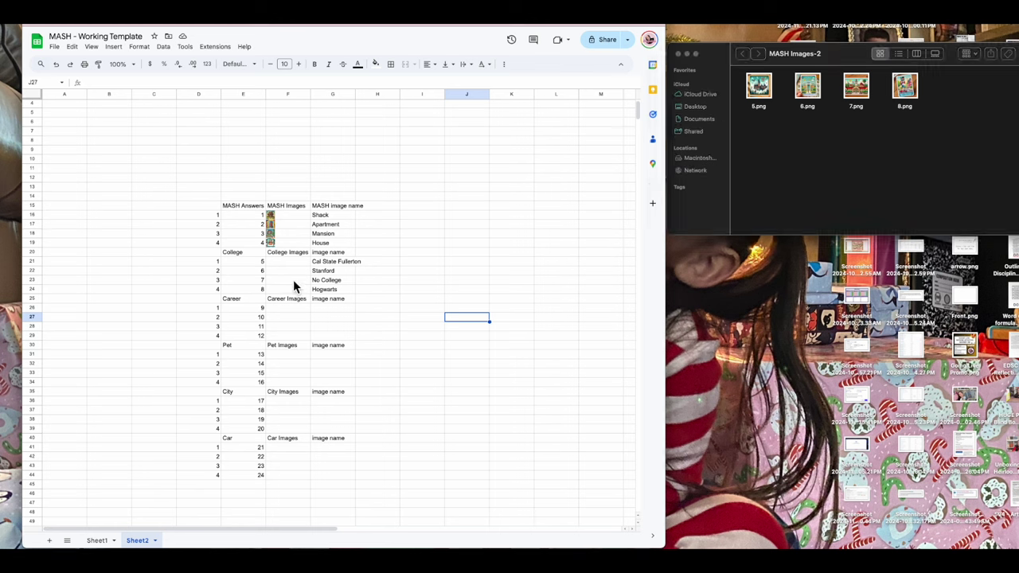
left_click(294, 291)
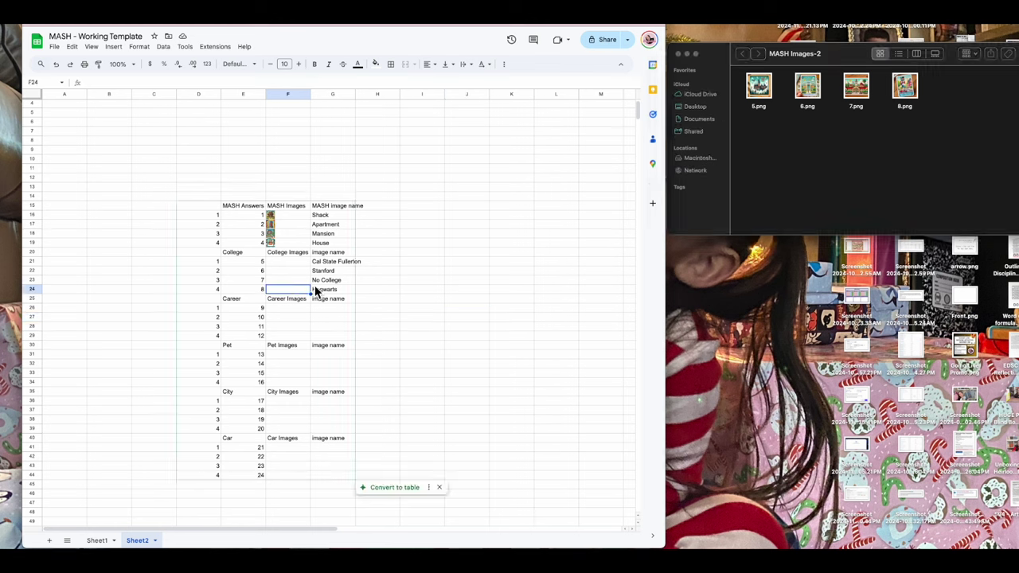
Step: Insert 5.png into the image cell beside Hogwarts
left_click(114, 47)
mouse_move(132, 176)
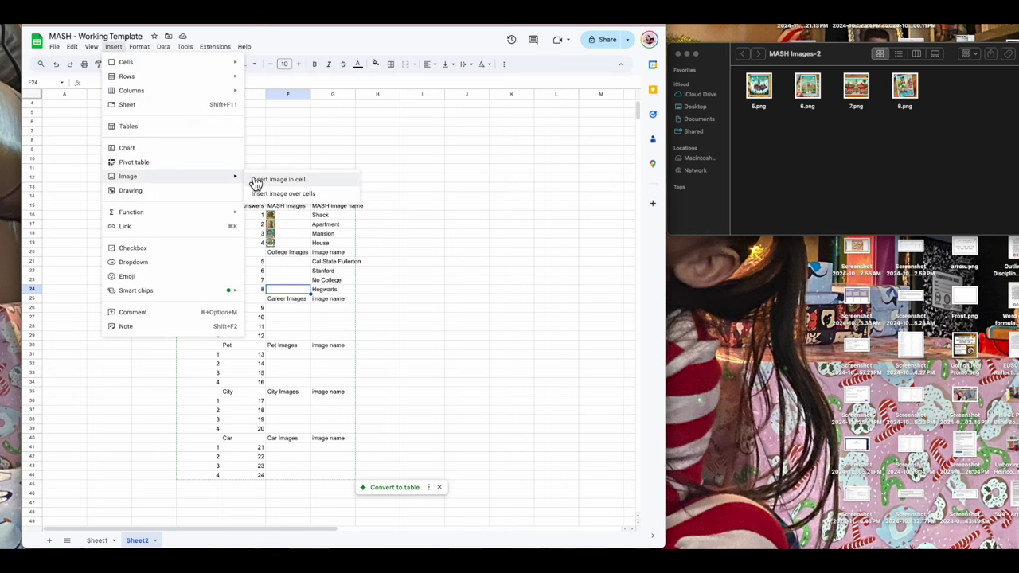
left_click(256, 180)
left_click_drag(759, 87, 328, 275)
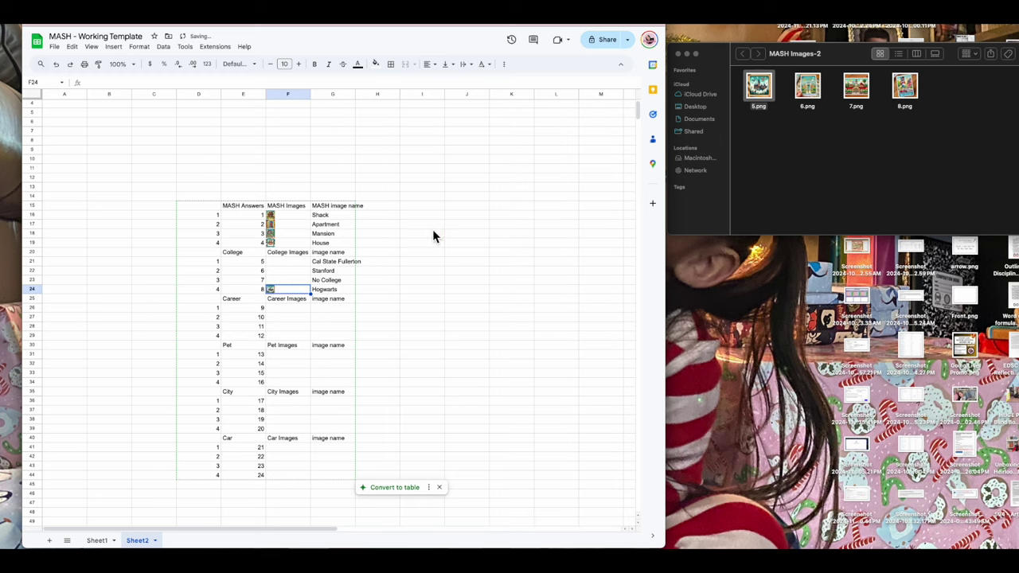
Step: Insert 6.png into F21 beside Cal State Fullerton
left_click(283, 262)
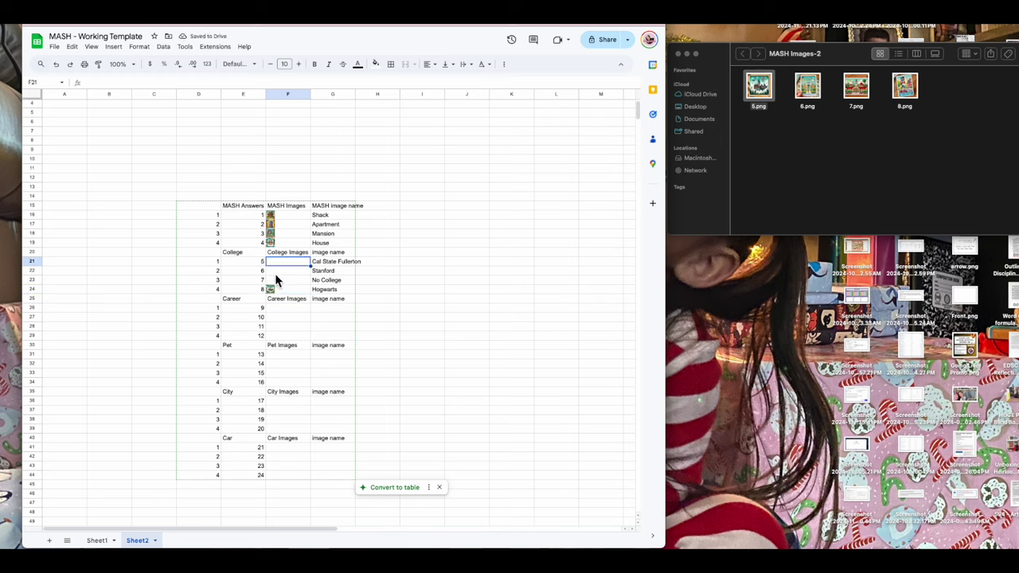
left_click(114, 46)
mouse_move(143, 176)
left_click(248, 180)
left_click_drag(808, 86, 332, 300)
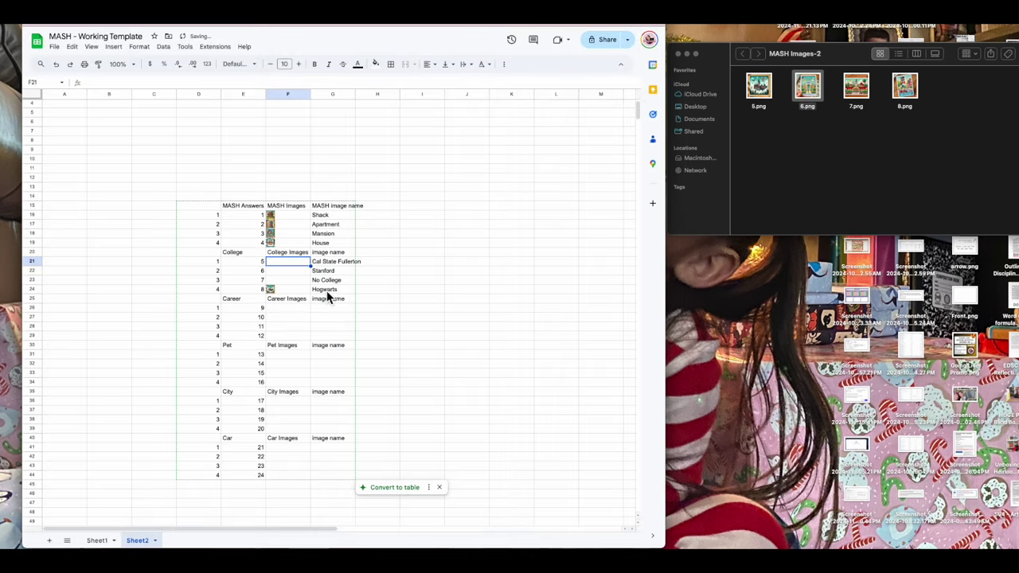
Step: Insert 7.png into F22 beside Stanford
left_click(291, 274)
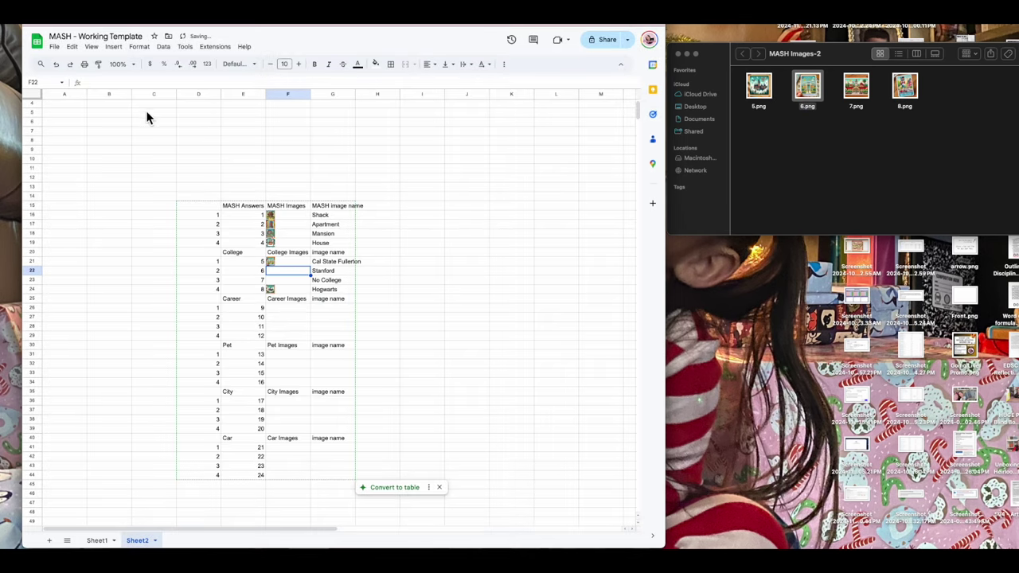
left_click(114, 46)
mouse_move(227, 176)
left_click(271, 179)
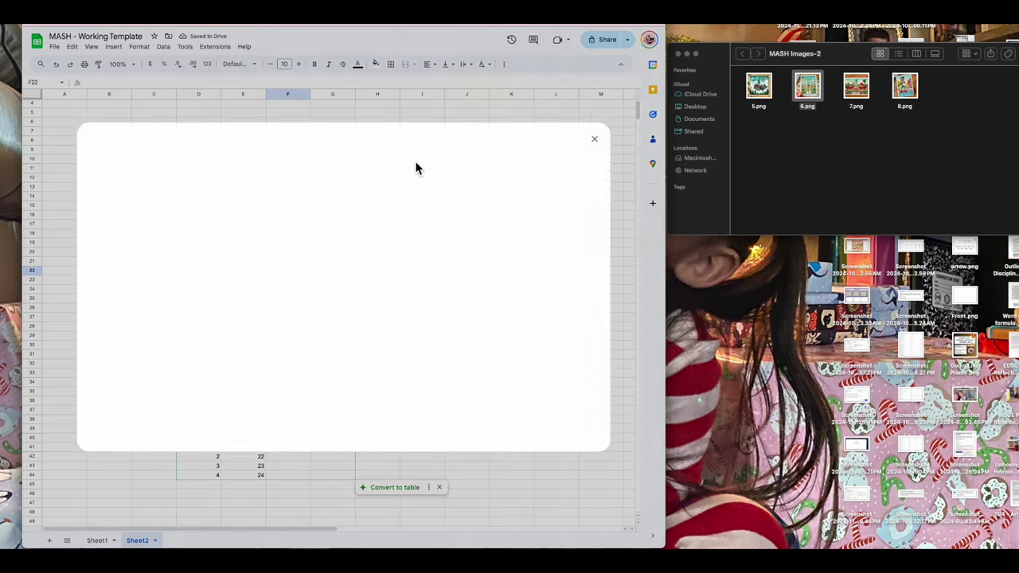
left_click_drag(849, 90, 227, 303)
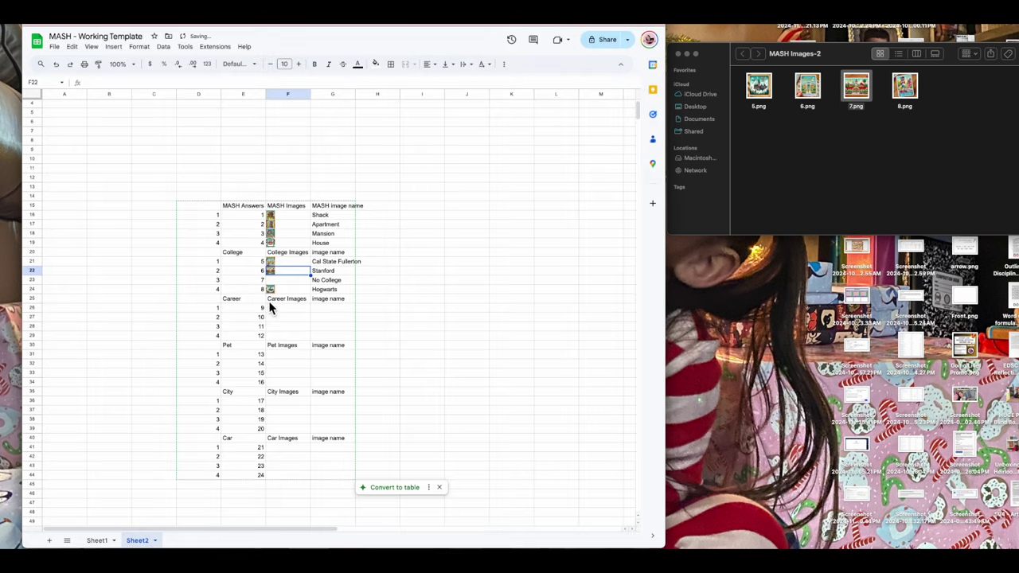
Step: Insert 8.png into F23 beside No College, then return to Sheet1
left_click(269, 280)
left_click(113, 46)
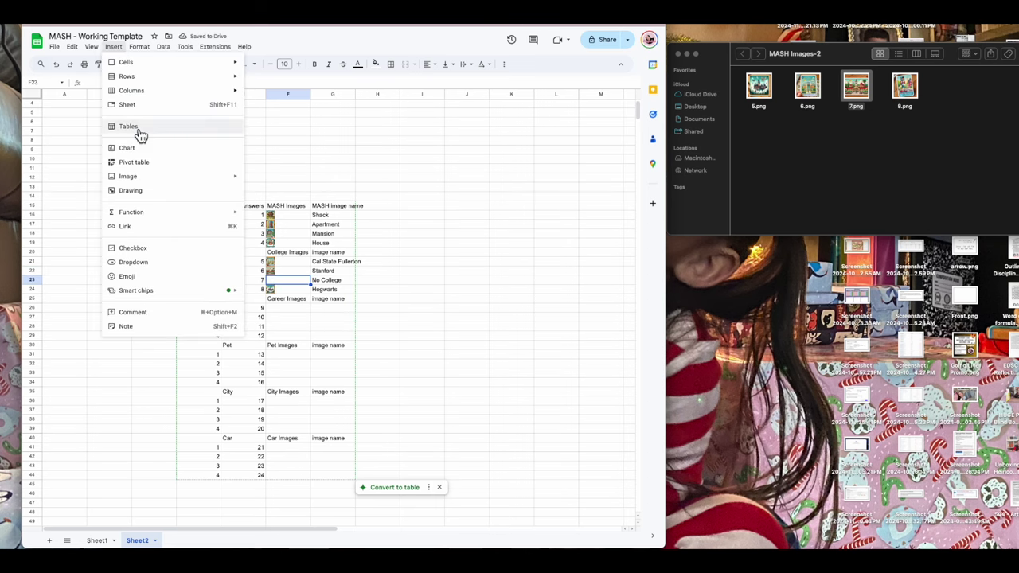
mouse_move(135, 176)
left_click(263, 182)
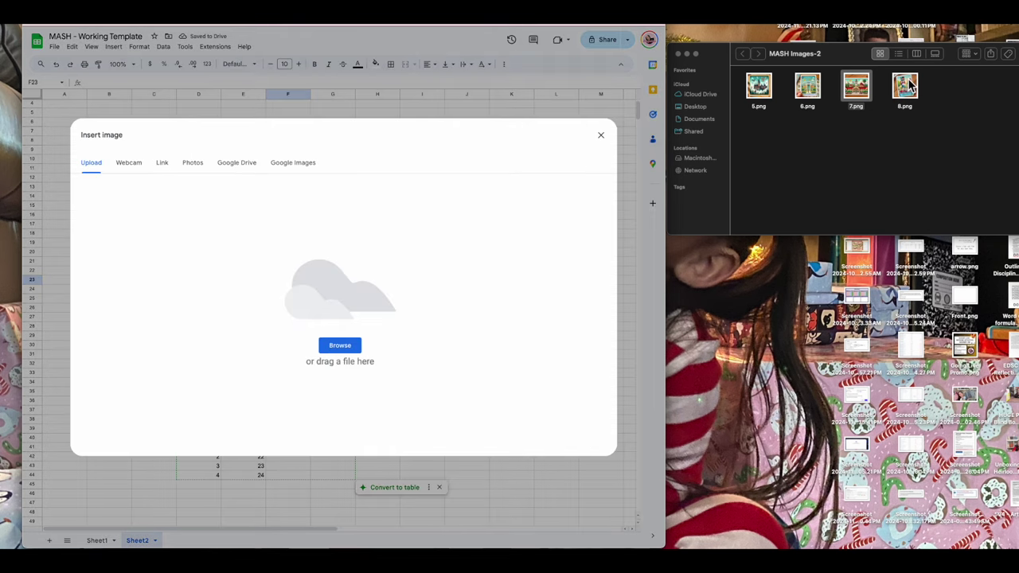
left_click_drag(904, 87, 444, 277)
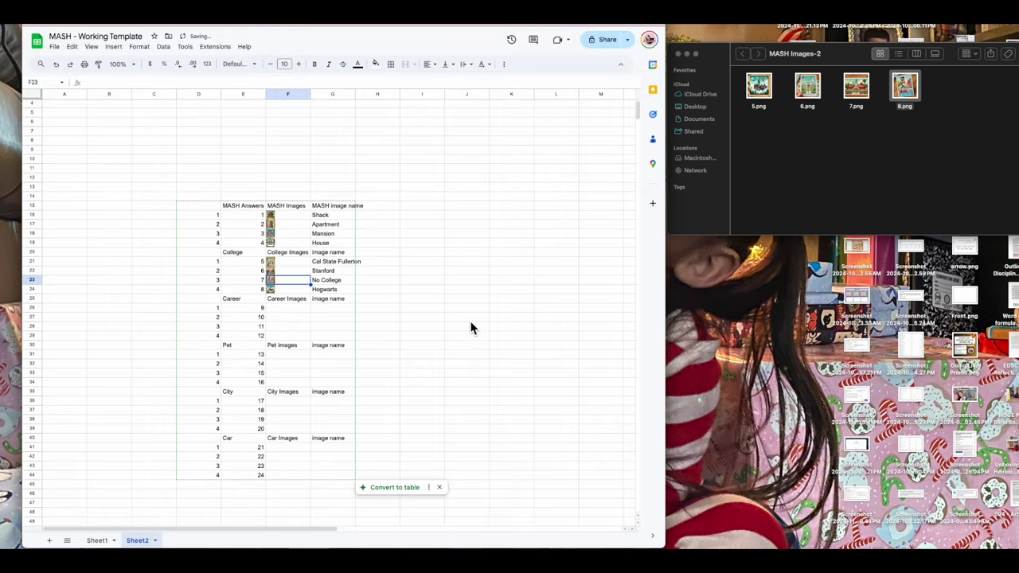
left_click(470, 319)
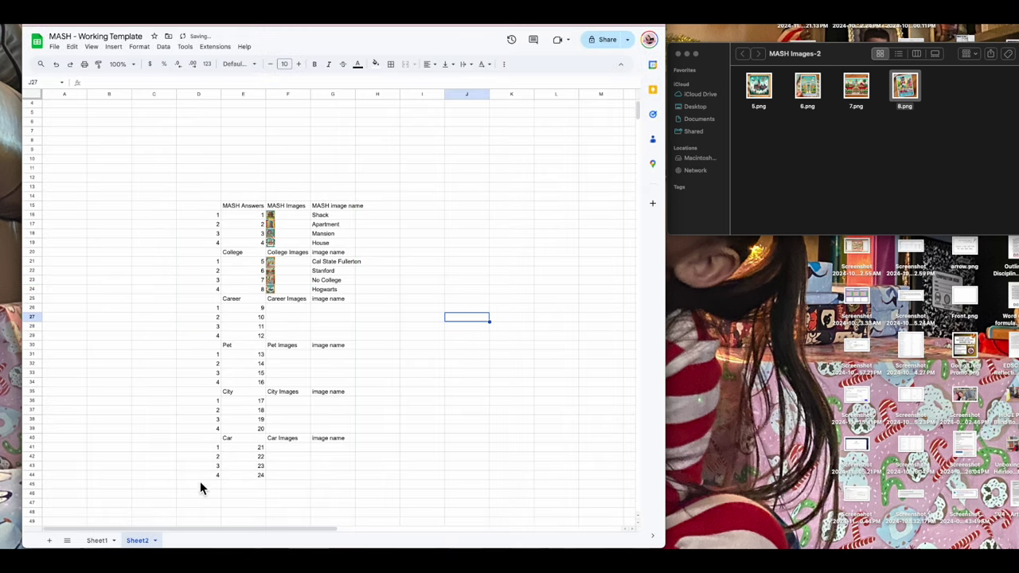
left_click(101, 539)
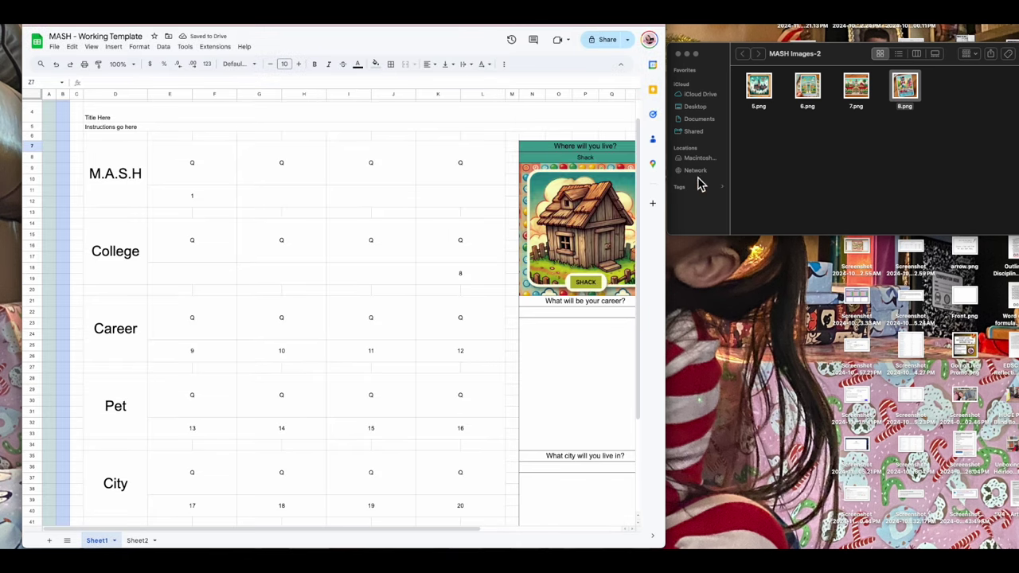
Step: Copy S8's formula into the merged box S9:W20 so it displays the Hogwarts card image
left_click(678, 53)
left_click_drag(665, 161, 1010, 167)
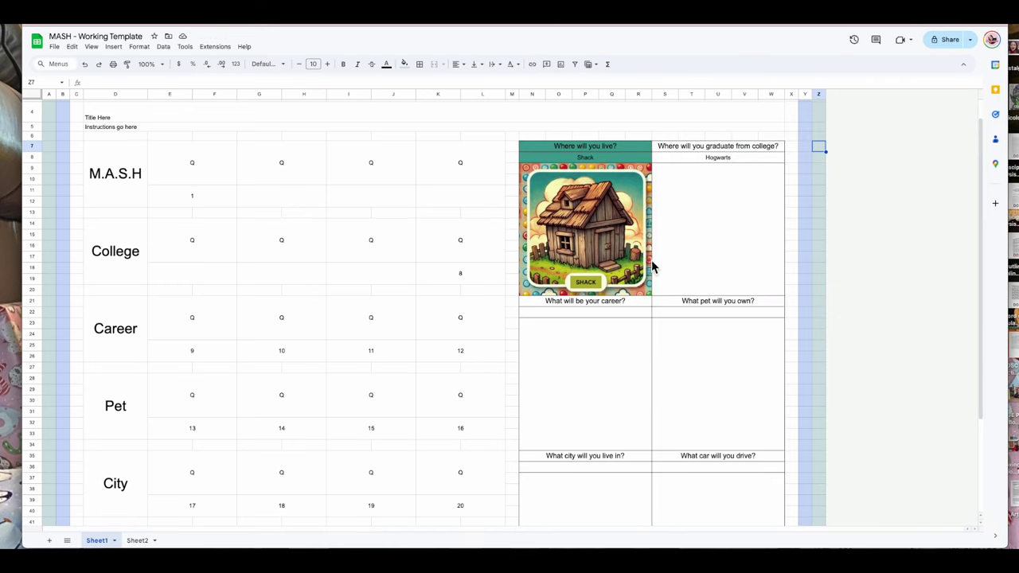
left_click(715, 249)
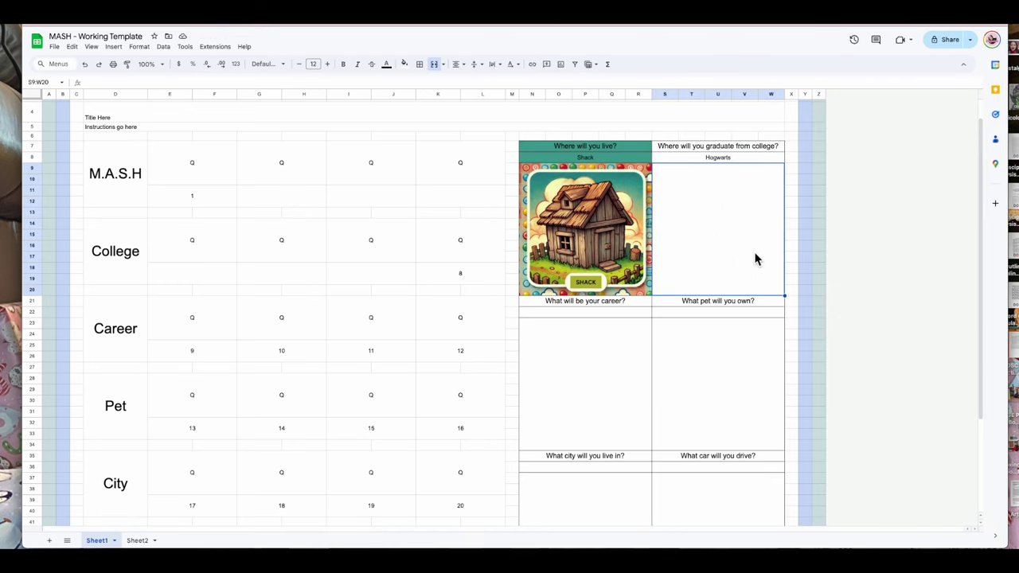
left_click(738, 153)
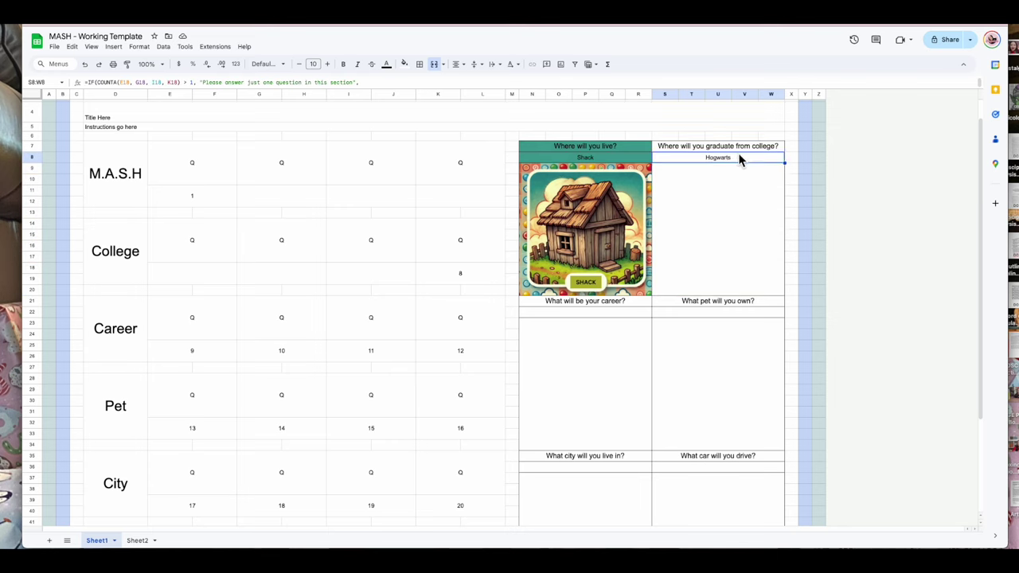
double_click(738, 153)
key("ctrl+a")
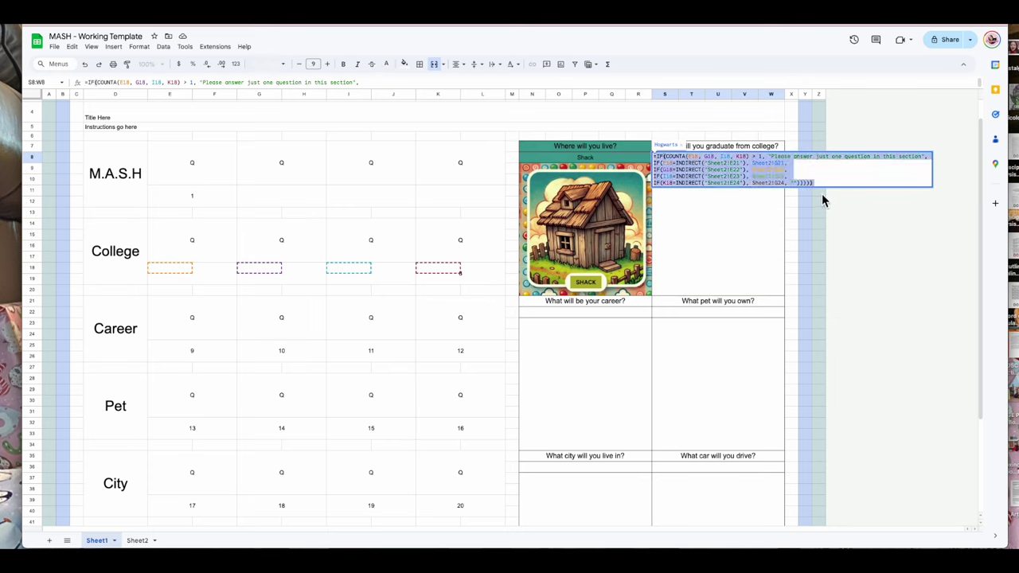
key("ctrl+c")
key("Return")
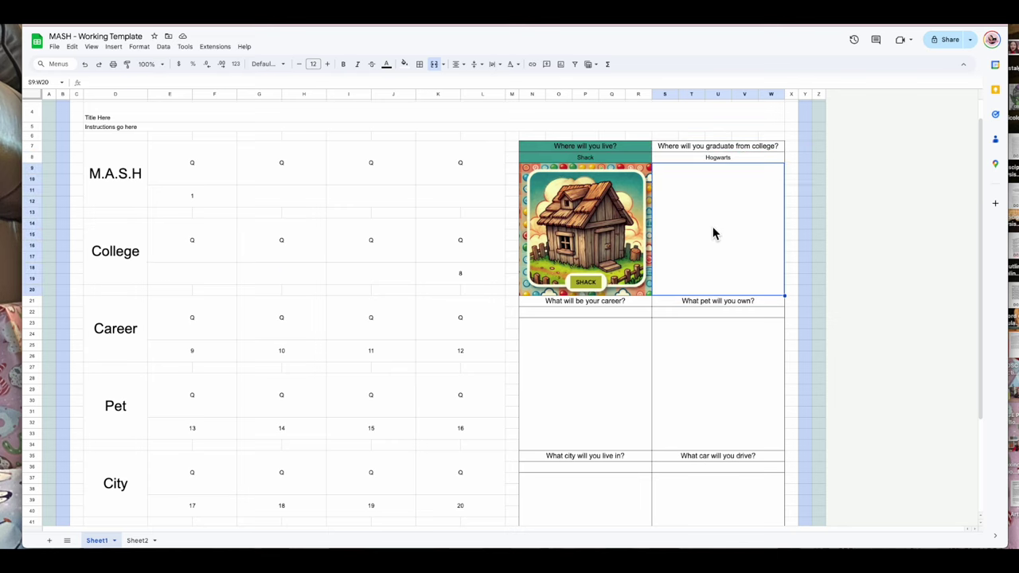
key("Return")
key("ctrl+v")
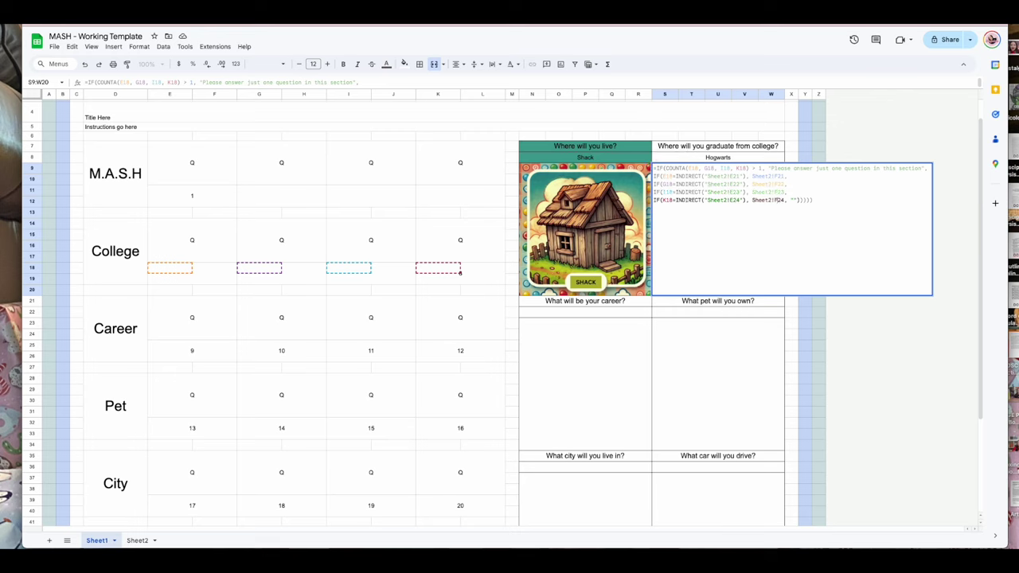
key("Return")
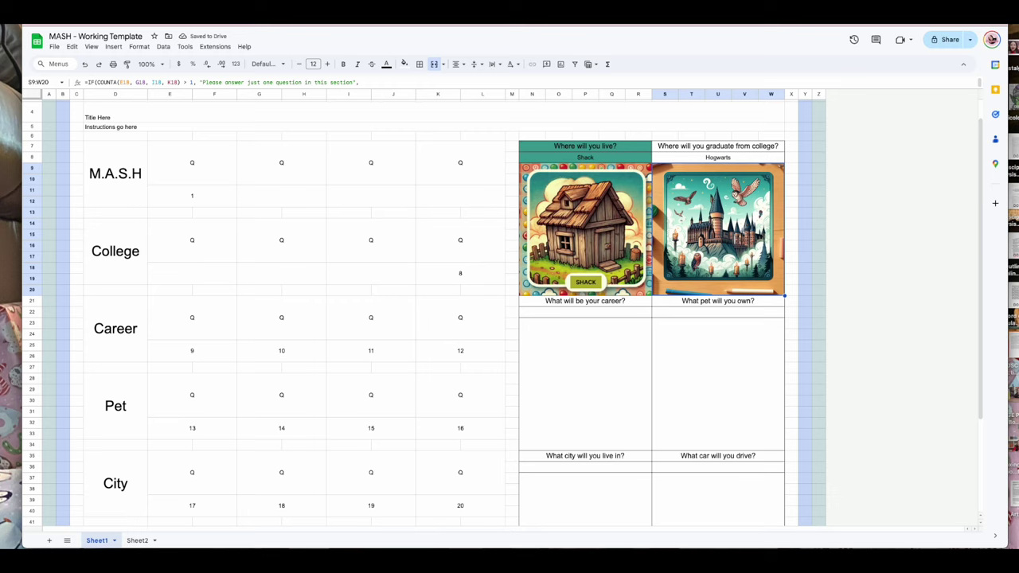
Step: Sample the Hogwarts card's orange and fill the college answer panel S7:W20 with it
left_click(684, 157)
left_click(404, 63)
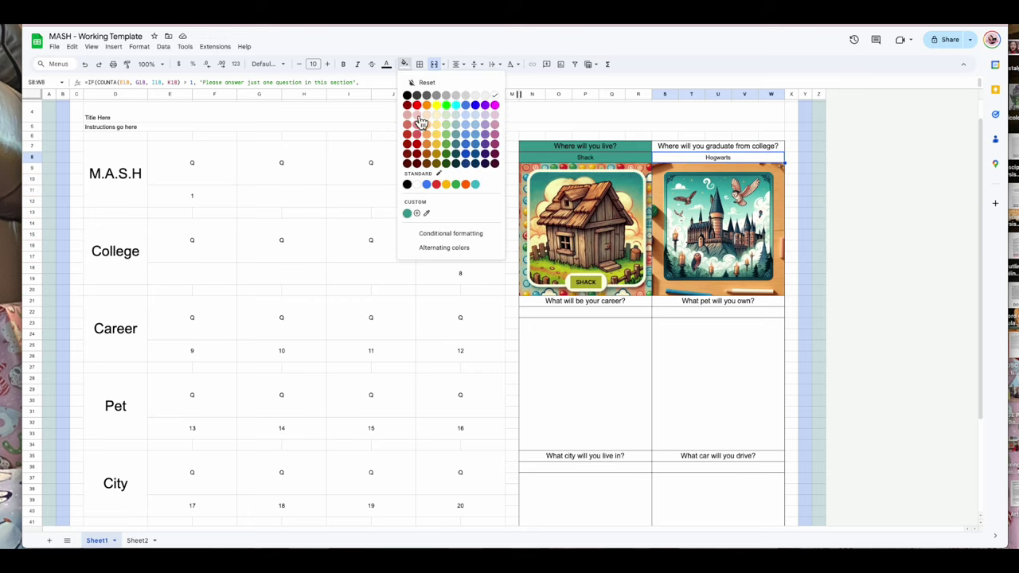
left_click(427, 215)
left_click(660, 169)
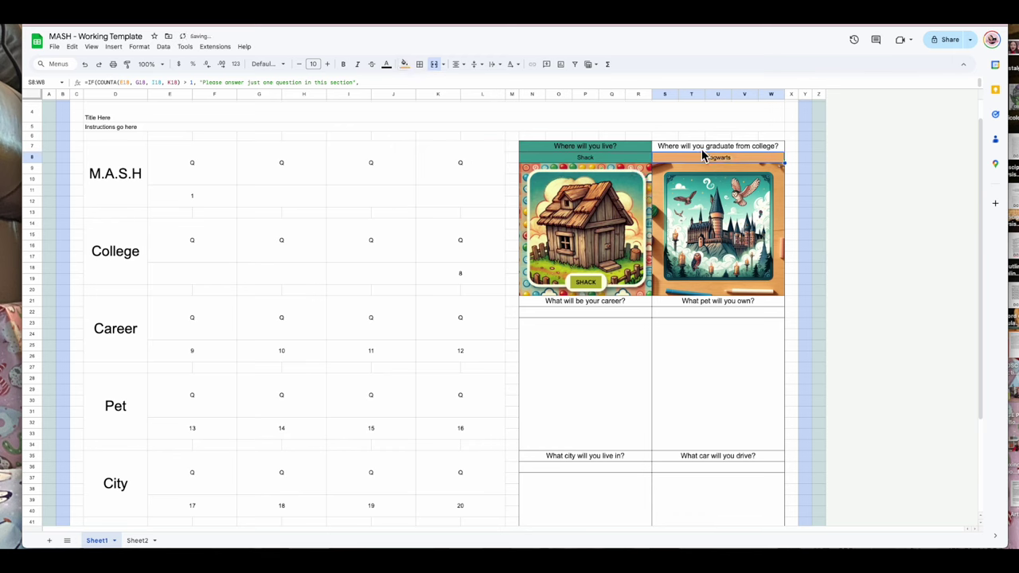
left_click_drag(701, 151, 704, 193)
left_click(405, 64)
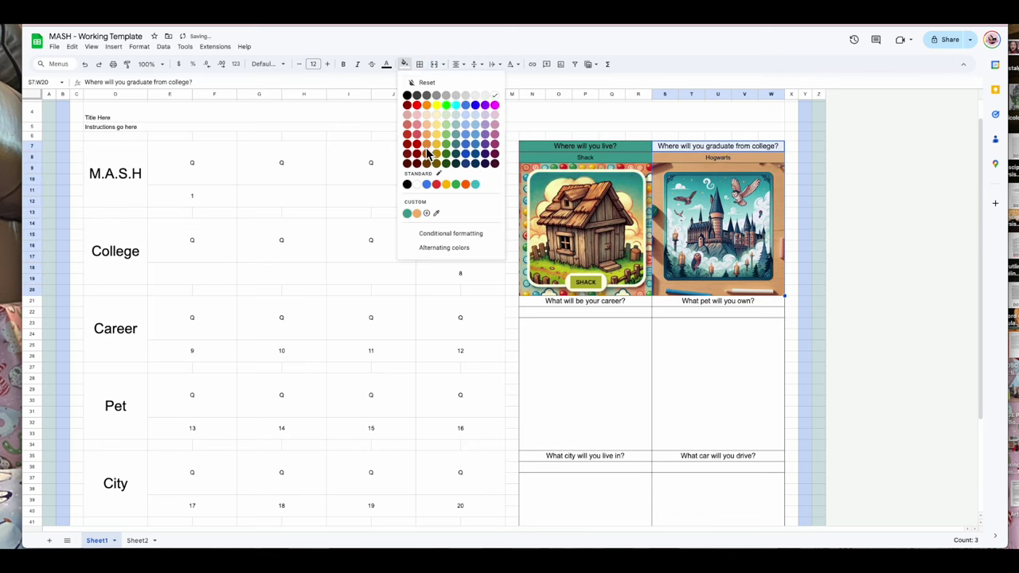
left_click(417, 213)
Step: Clear the 8 from the College row's choice cell K18
left_click(712, 352)
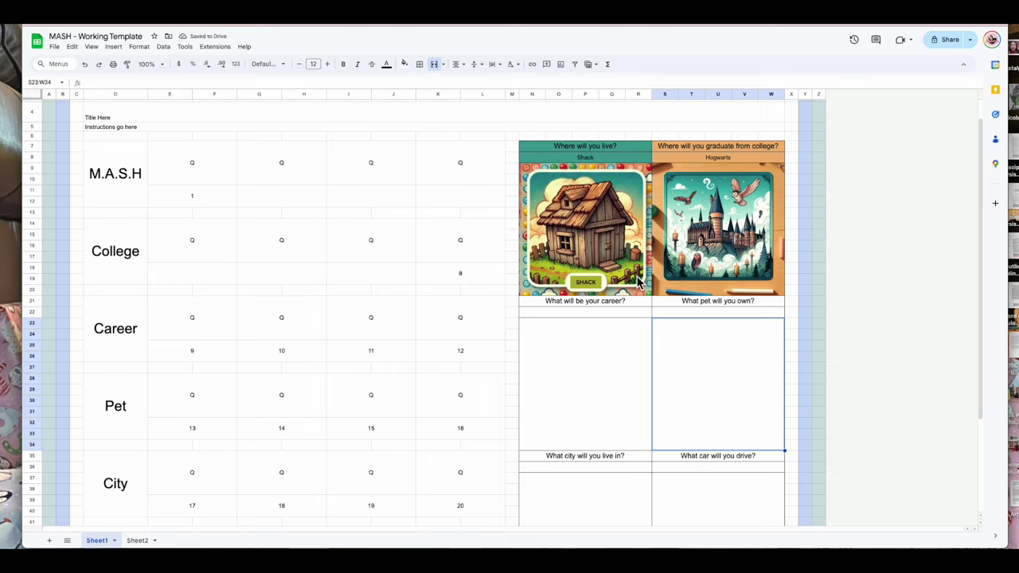
left_click(476, 276)
key("Delete")
left_click(409, 269)
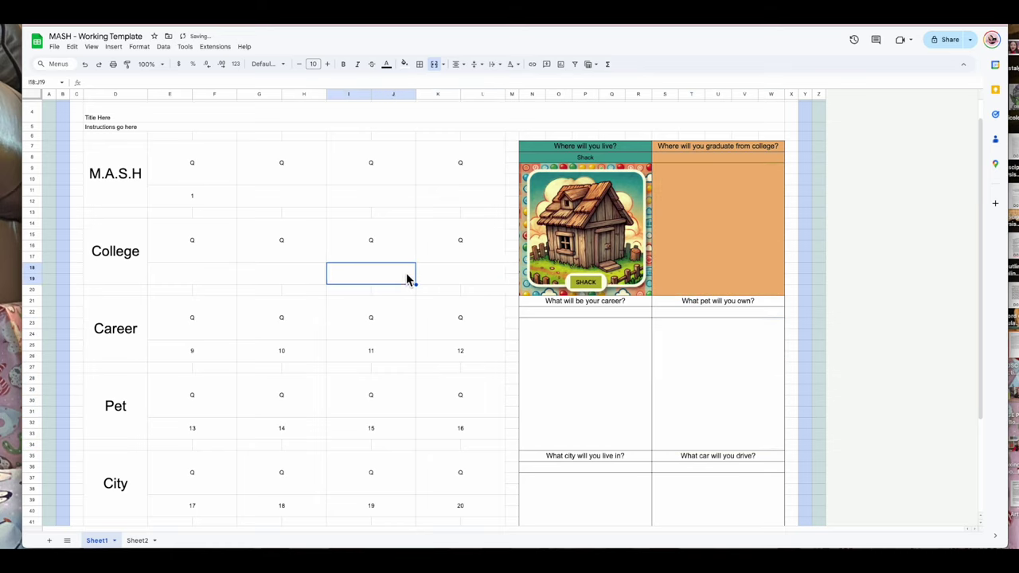
Step: Enter 7 as the College choice and make the header questions N7:W8 bold
type("7")
left_click(402, 314)
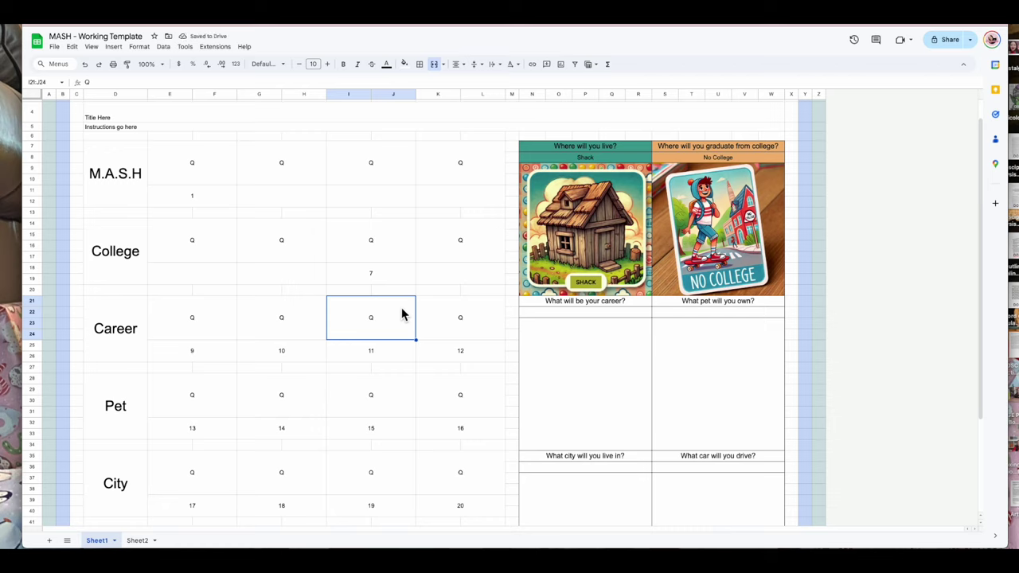
left_click(616, 196)
left_click_drag(625, 156, 693, 156)
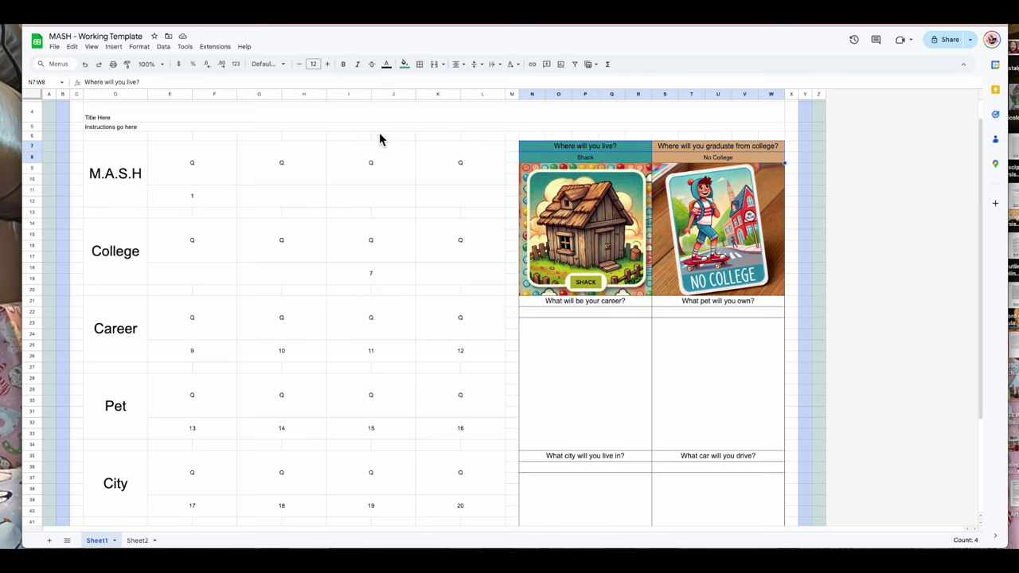
left_click(350, 67)
Step: Review the formulas behind the No College card and the Shack answer cell
left_click(736, 355)
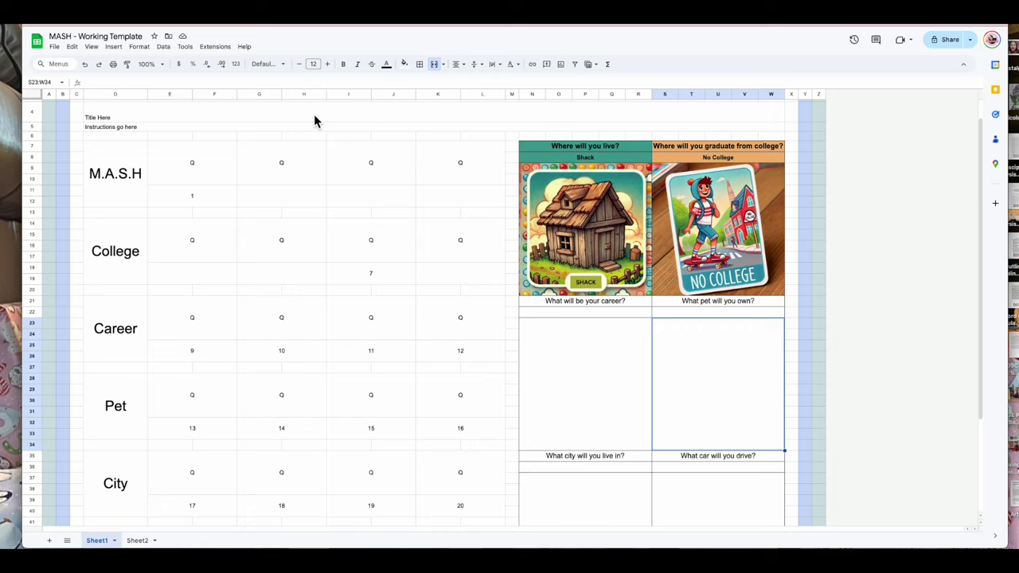
left_click(85, 64)
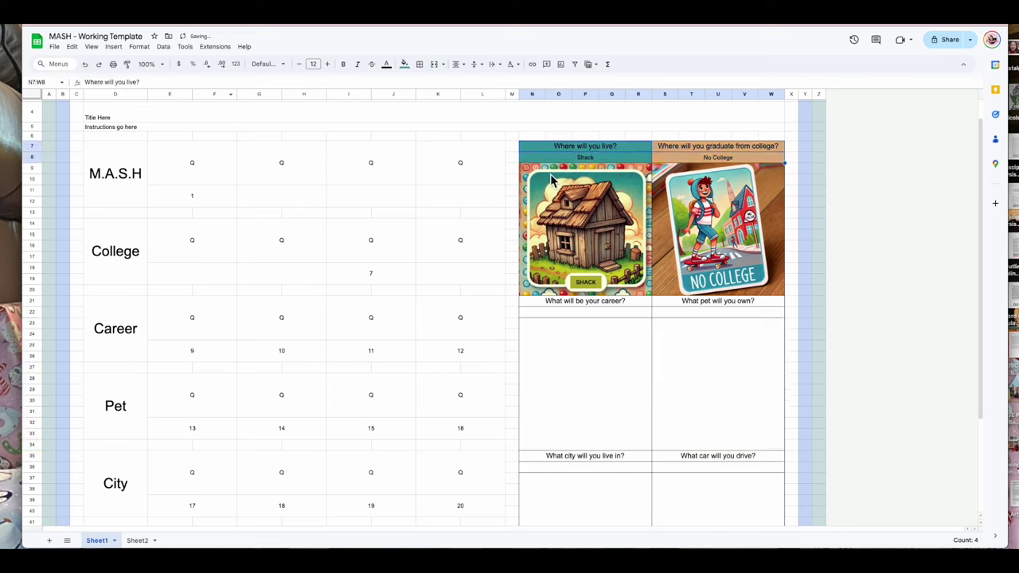
left_click(657, 202)
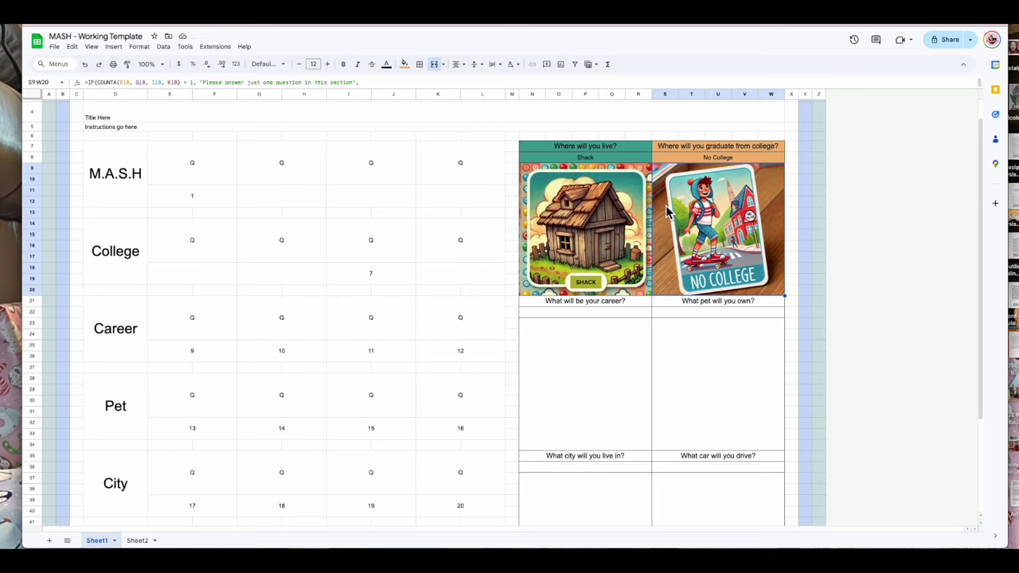
left_click(603, 159)
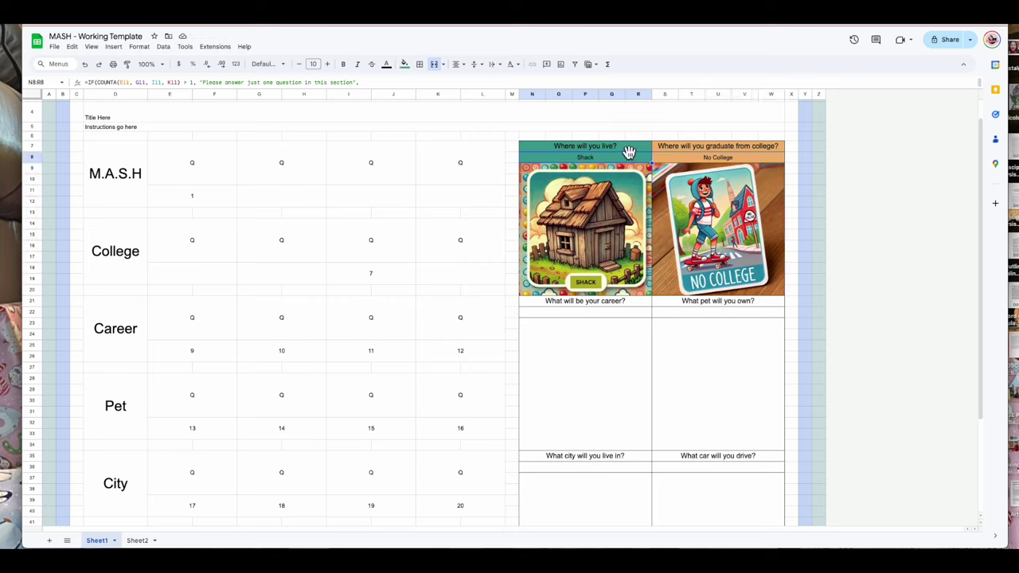
Step: Copy the No College formula from S8 and paste it into the career answer cell N22
double_click(613, 162)
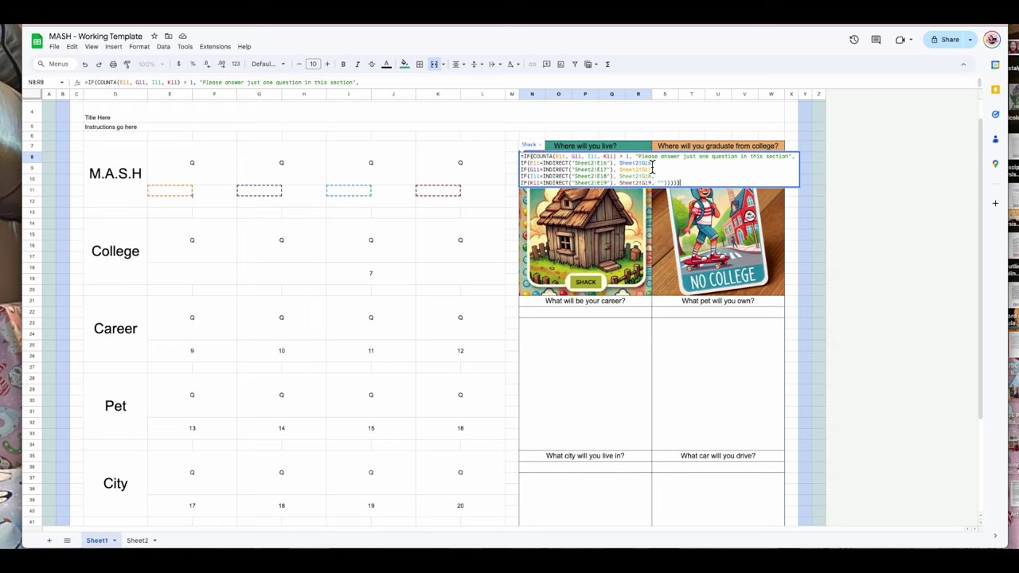
key("Return")
double_click(730, 159)
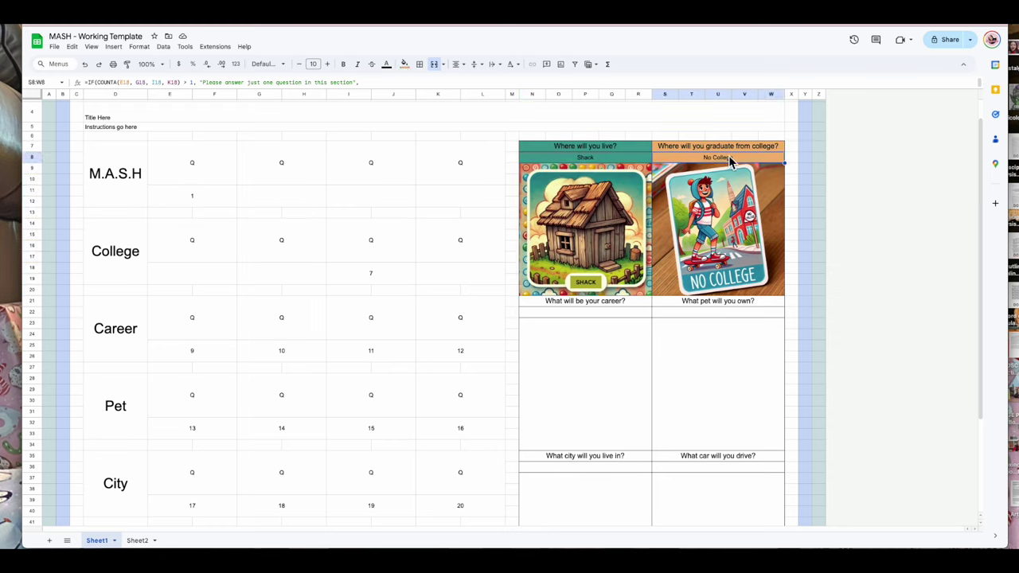
left_click_drag(828, 183, 638, 148)
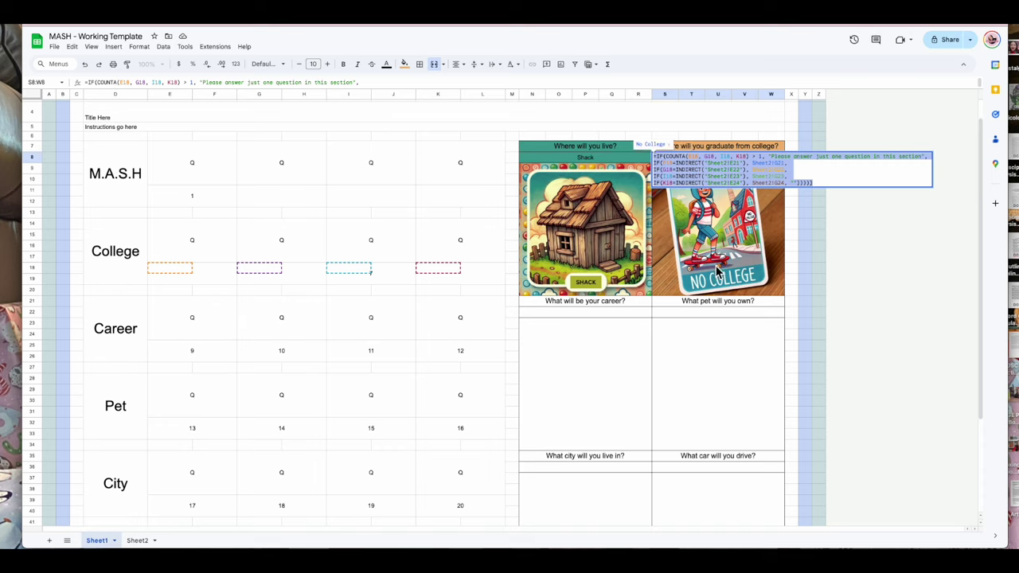
left_click(711, 358)
left_click(598, 317)
double_click(598, 313)
key("ctrl+v")
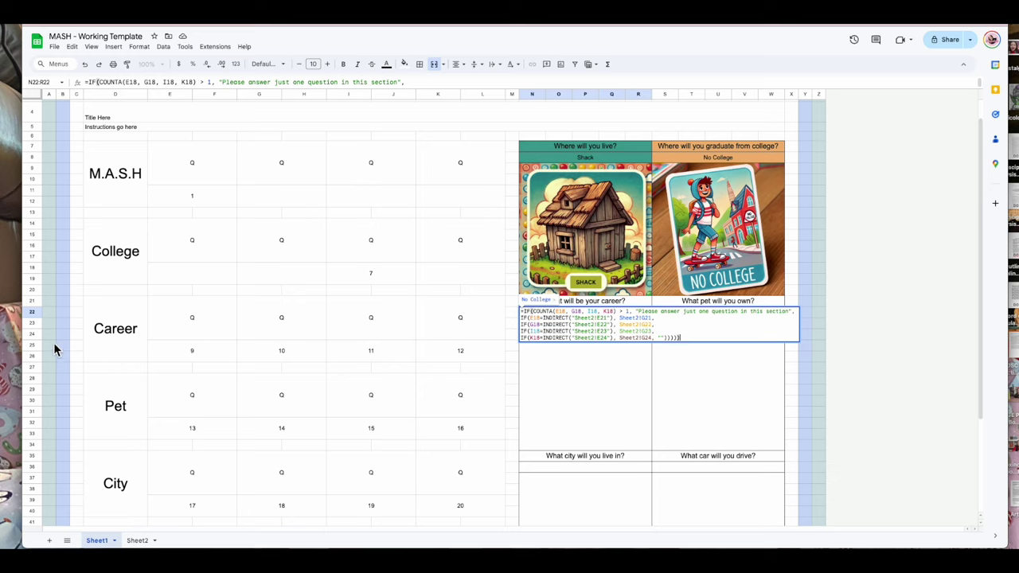
left_click(563, 311)
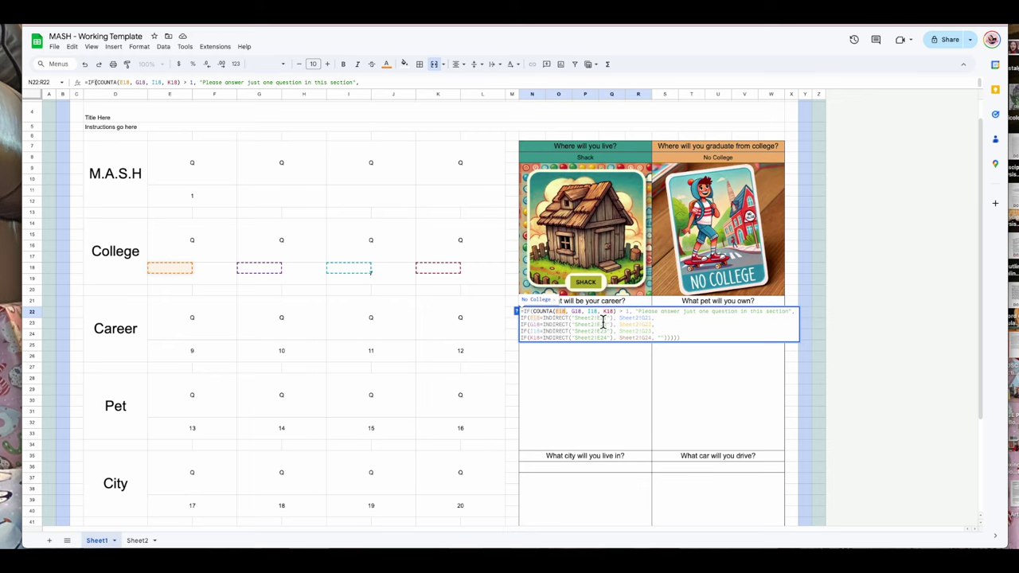
Step: Change the career formula's E18, G18, I18 and K18 references to E25, G25, I25 and K25
left_click(169, 346)
double_click(574, 312)
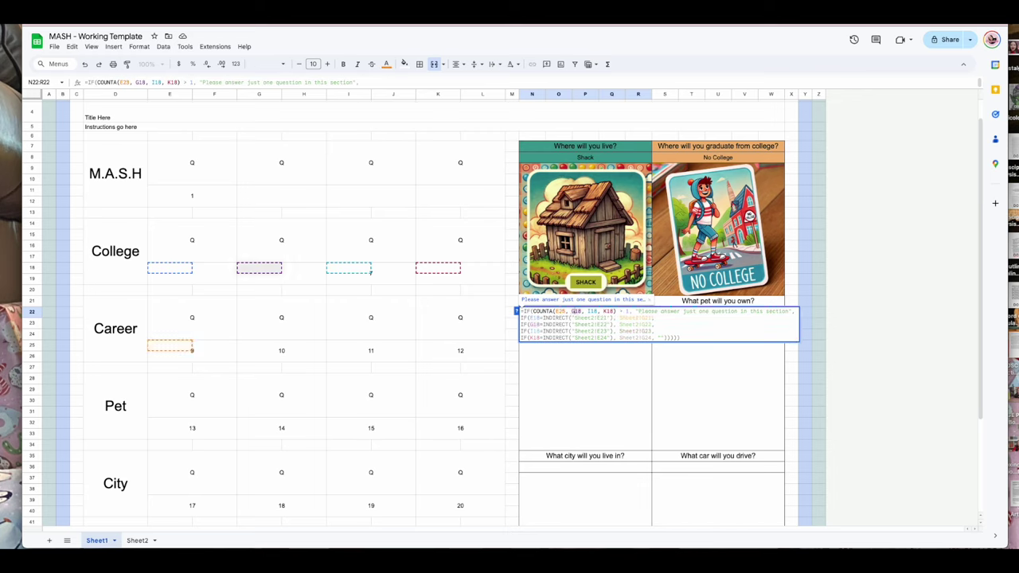
left_click(259, 346)
double_click(593, 311)
left_click(349, 346)
double_click(608, 312)
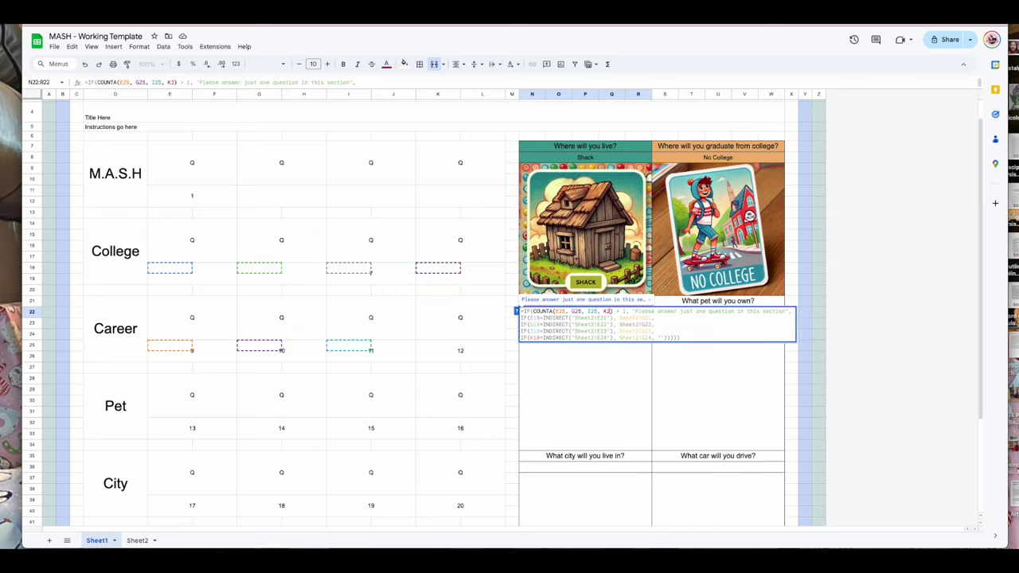
left_click(438, 346)
double_click(601, 318)
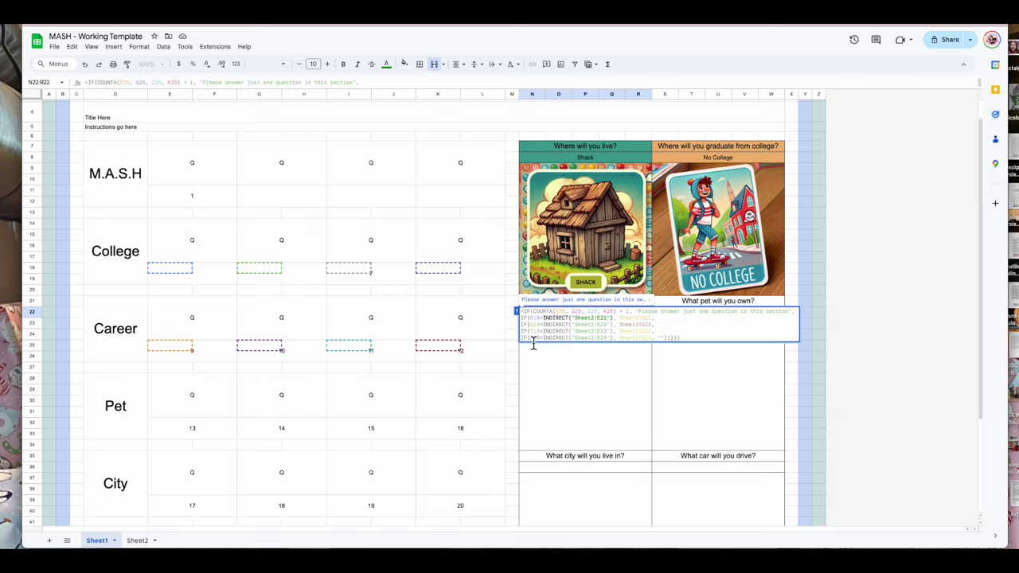
double_click(535, 319)
type("E25")
double_click(535, 324)
type("G25")
double_click(535, 331)
type("I25")
double_click(537, 338)
type("K25")
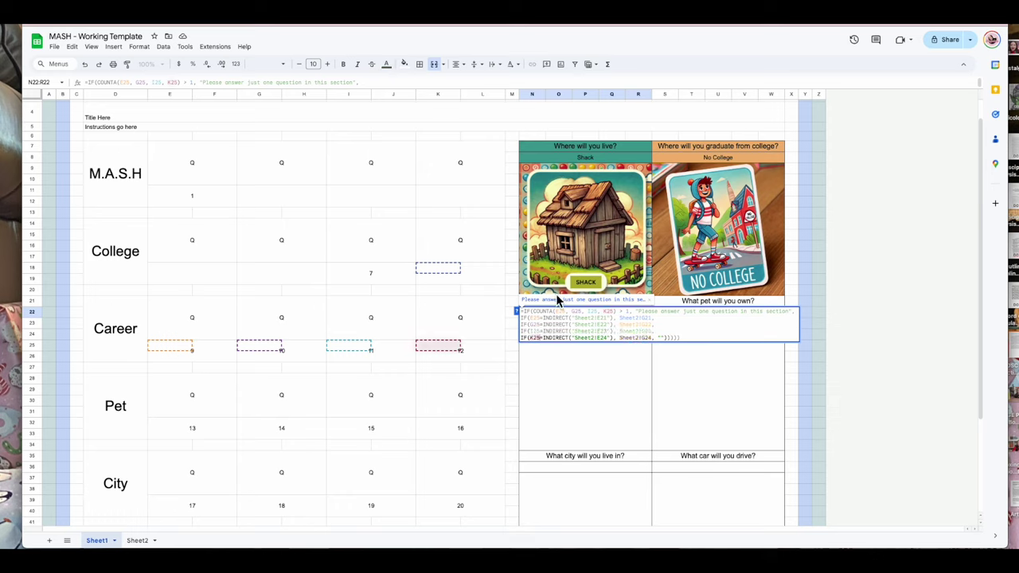
Step: Point the formula's Sheet2 lookups at rows 26–29, confirm it, and copy the whole formula
left_click(602, 333)
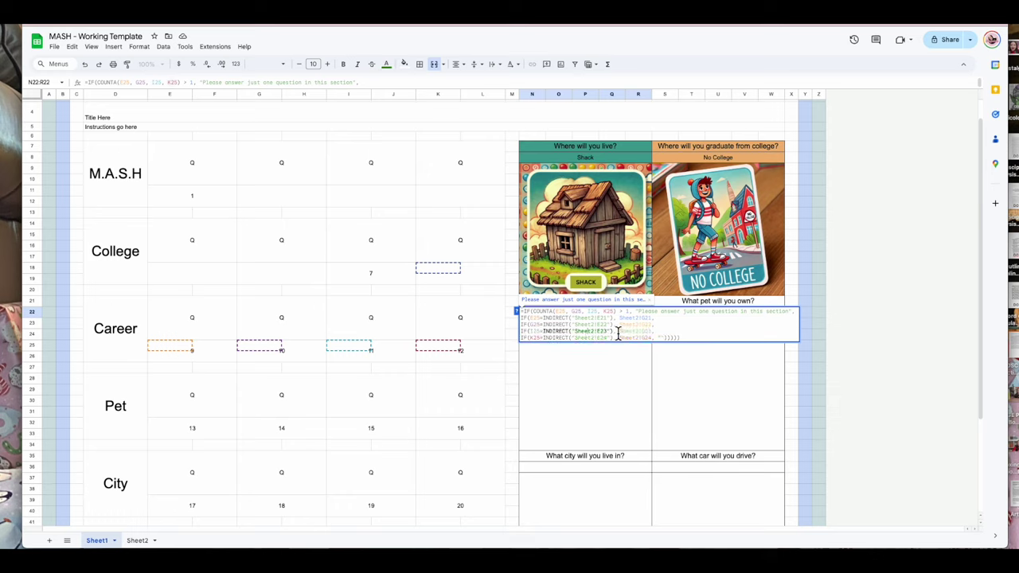
left_click(607, 339)
left_click(609, 317)
key("Down")
key("Down")
key("Down")
key("Down")
key("Down")
key("Down")
key("Down")
key("BackSpace")
type("9")
key("Return")
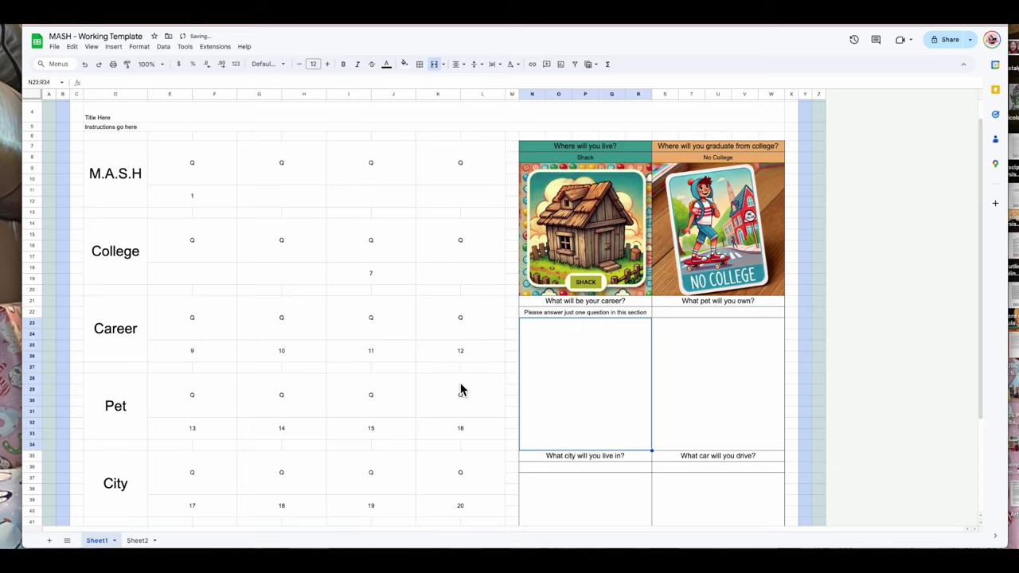
double_click(622, 312)
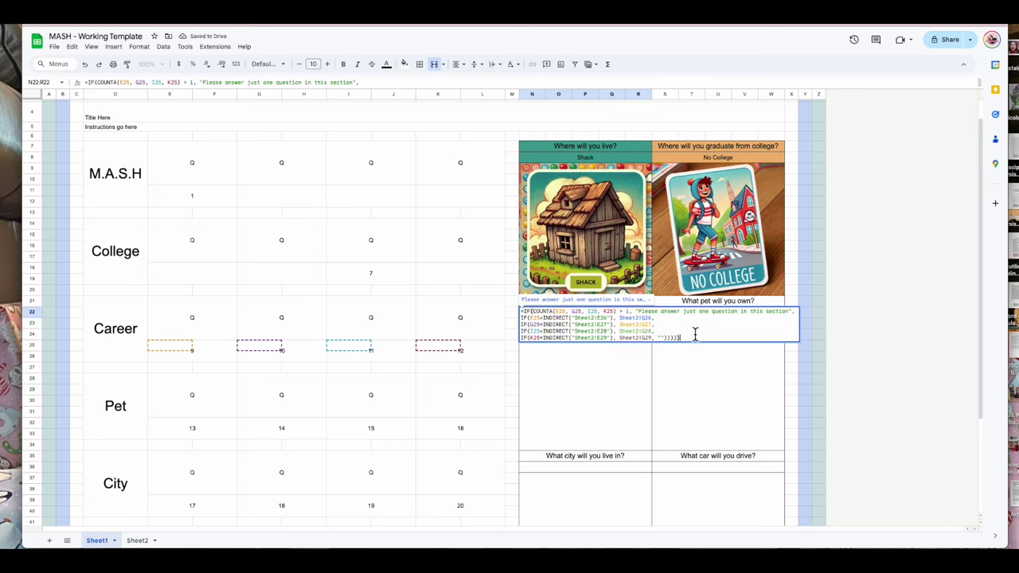
key("ctrl+a")
key("ctrl+c")
left_click(630, 384)
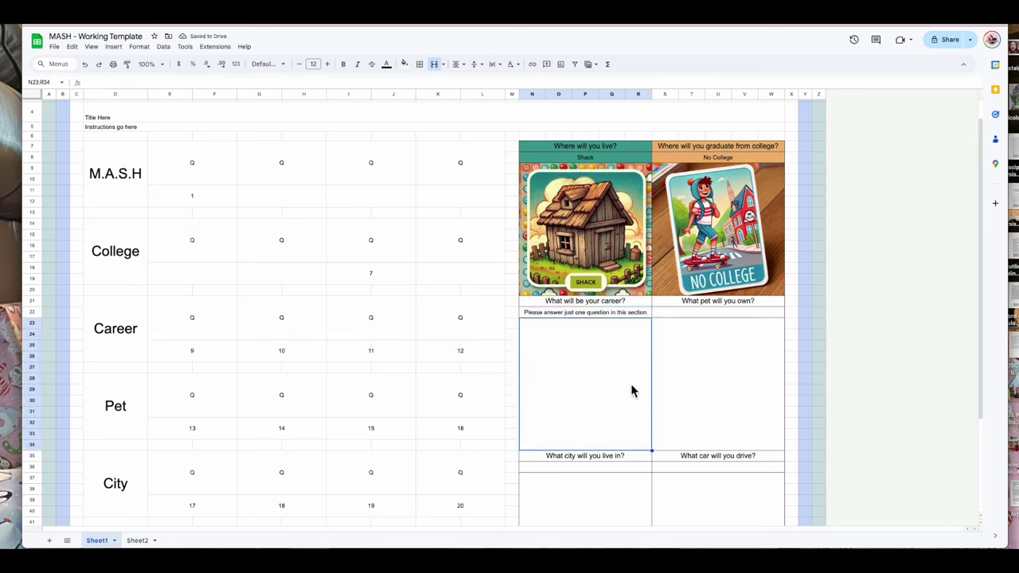
Step: Paste the career formula into picture box N23:R34, adjusted to pull Sheet2's F26–F29 images
double_click(607, 363)
key("ctrl+v")
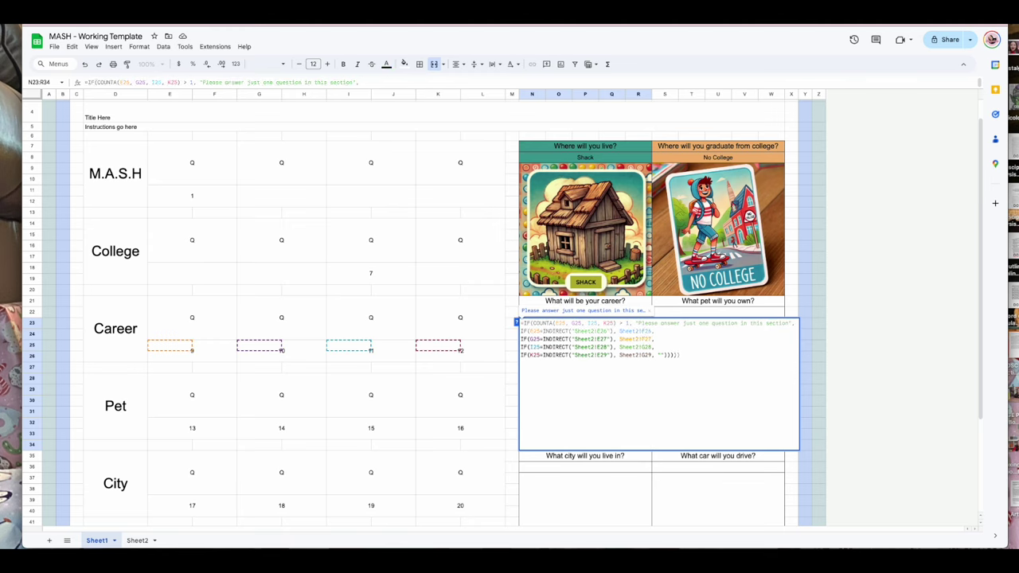
key("BackSpace")
type("8")
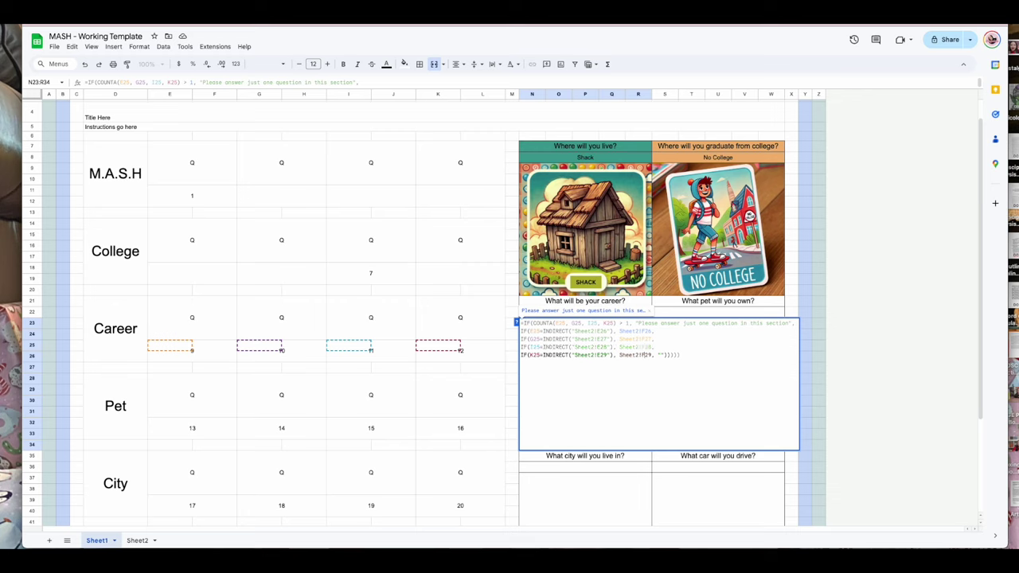
key("Return")
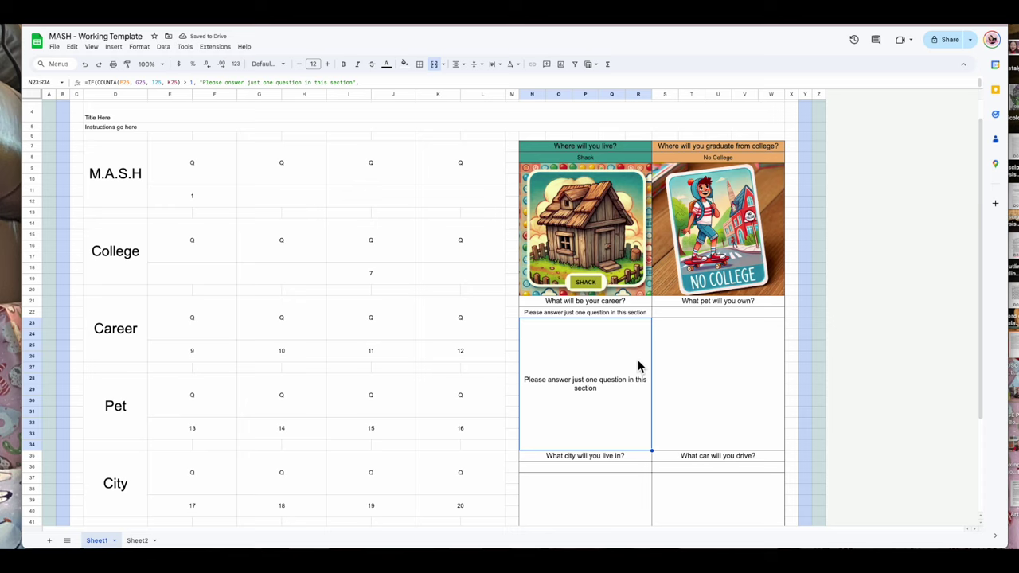
left_click(596, 317)
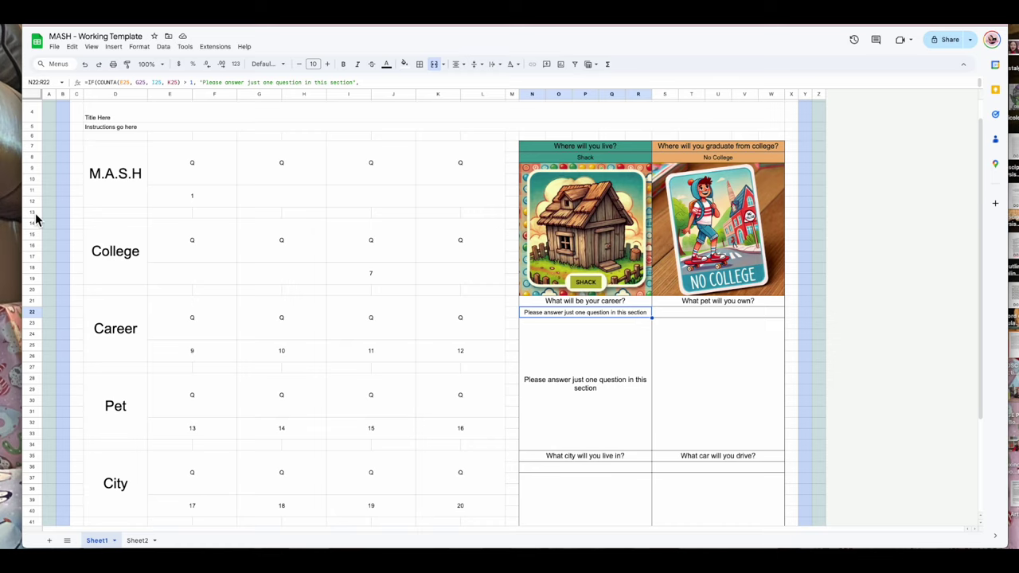
left_click(143, 541)
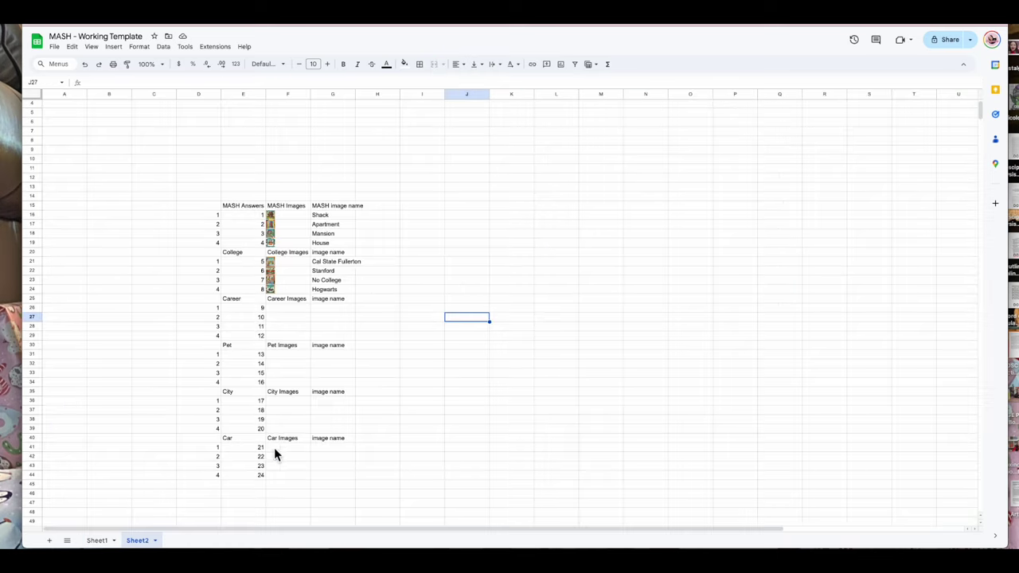
Step: Enter Video Game Designer, Athlete, Space Explorer and YouTube Influencer in Sheet2 cells G26:G29
left_click(351, 308)
type("Video")
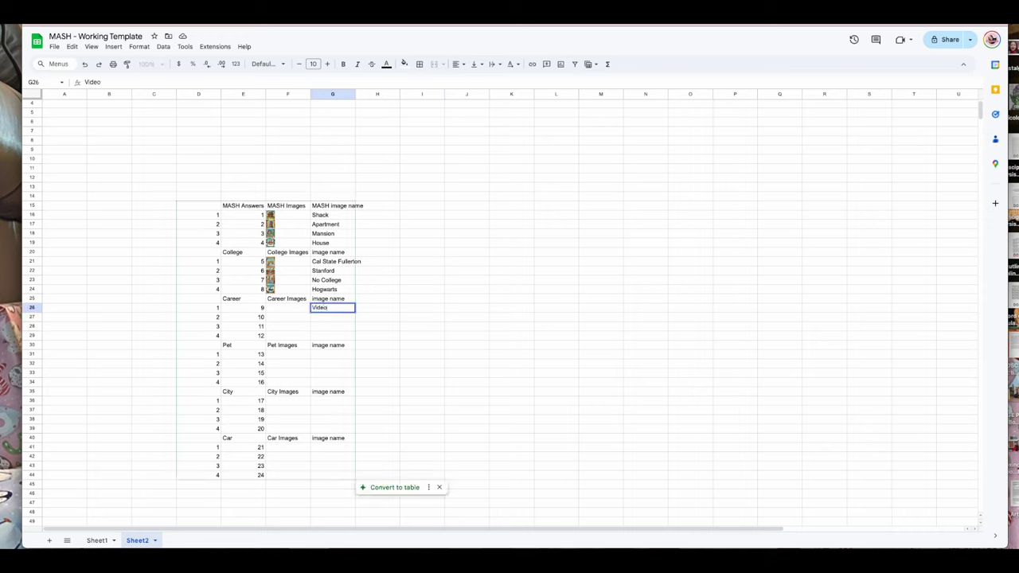
type(" Game Designer")
key("Return")
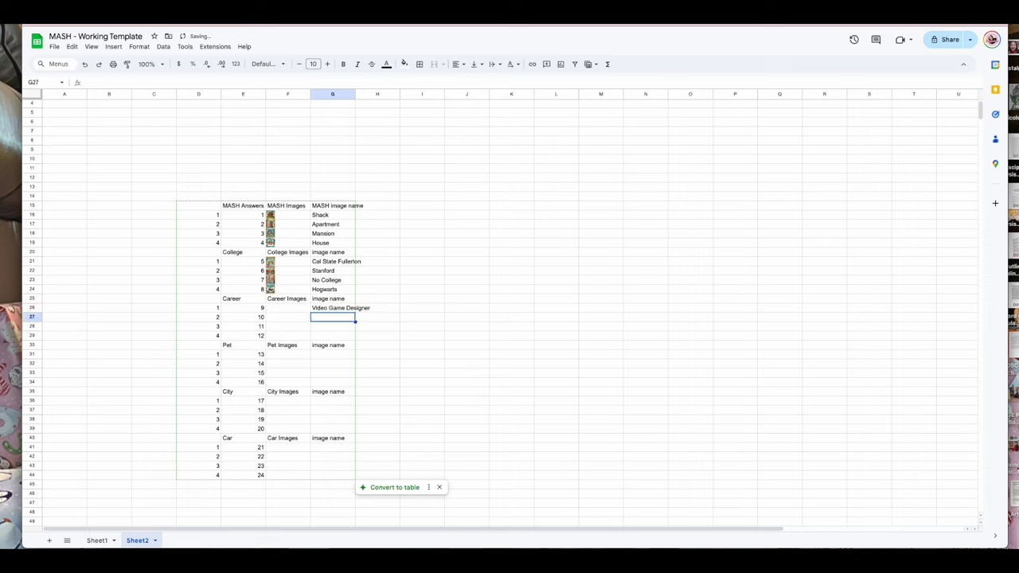
type("Athle")
key("BackSpace")
type("let")
key("Return")
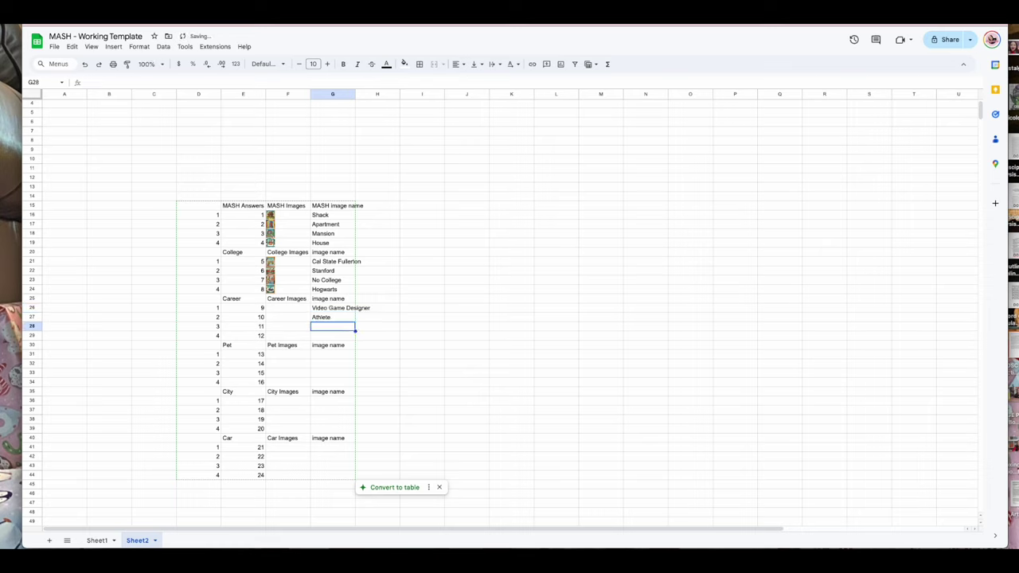
type("Space Explorer")
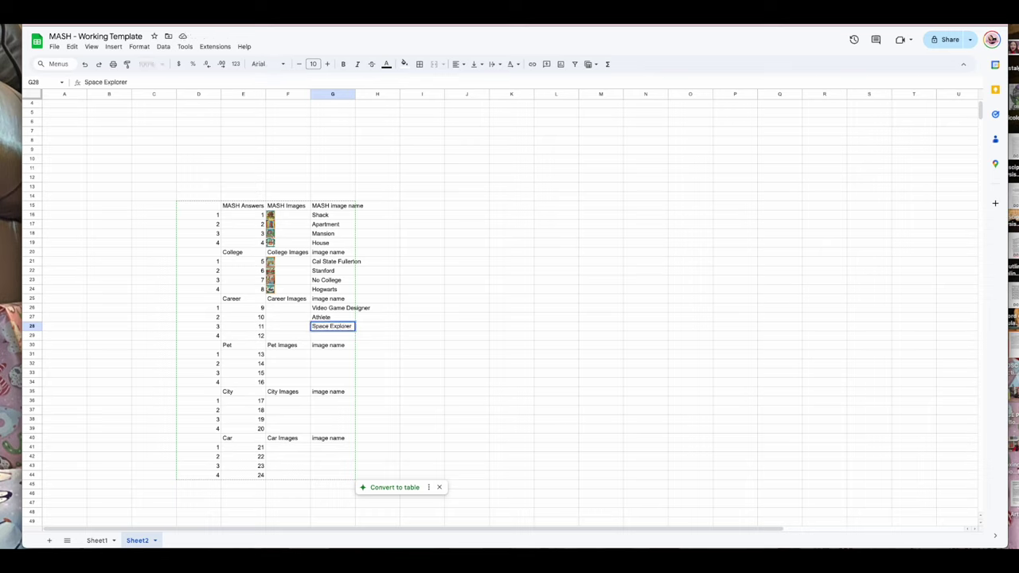
key("Return")
type("YouTube Influencer")
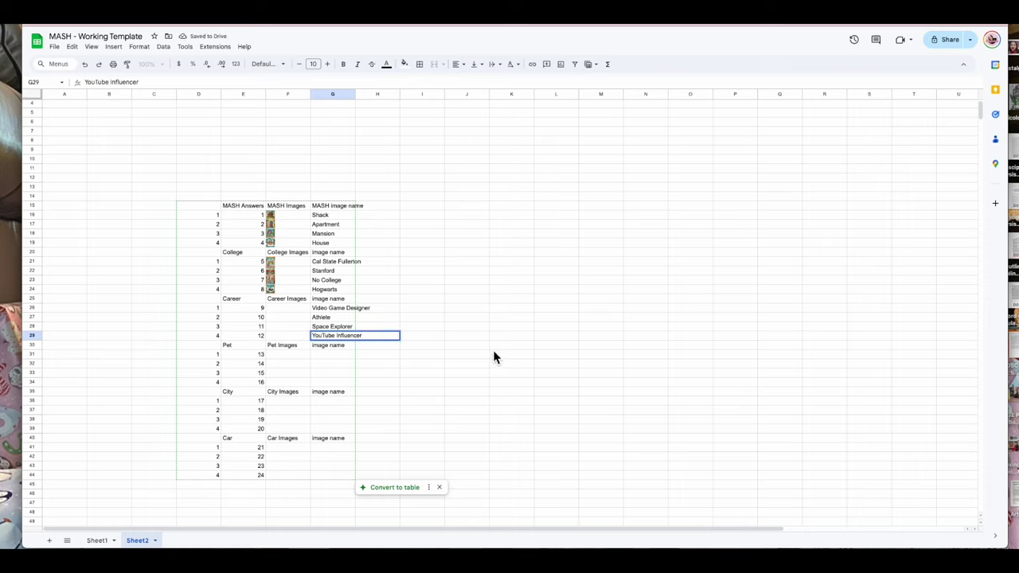
left_click(493, 358)
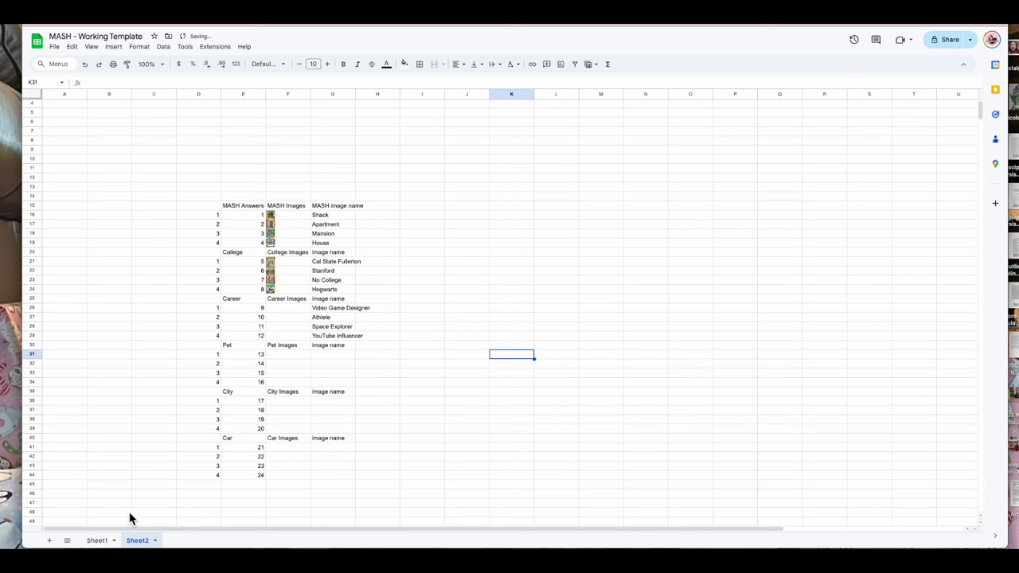
left_click(108, 539)
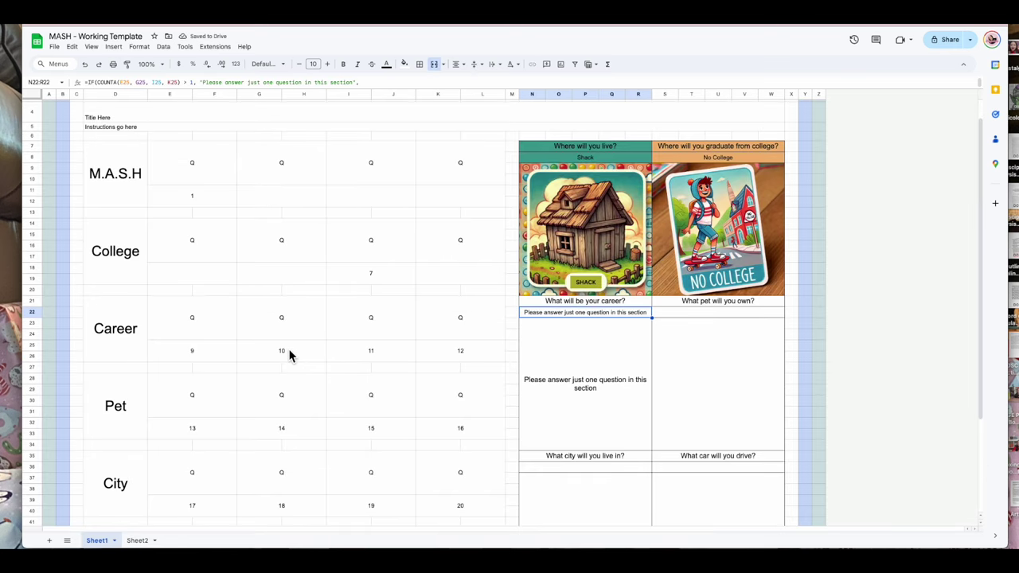
Step: Clear 9, 11 and 12 from the Career row so only 10 remains, showing Athlete
left_click(200, 354)
key("Delete")
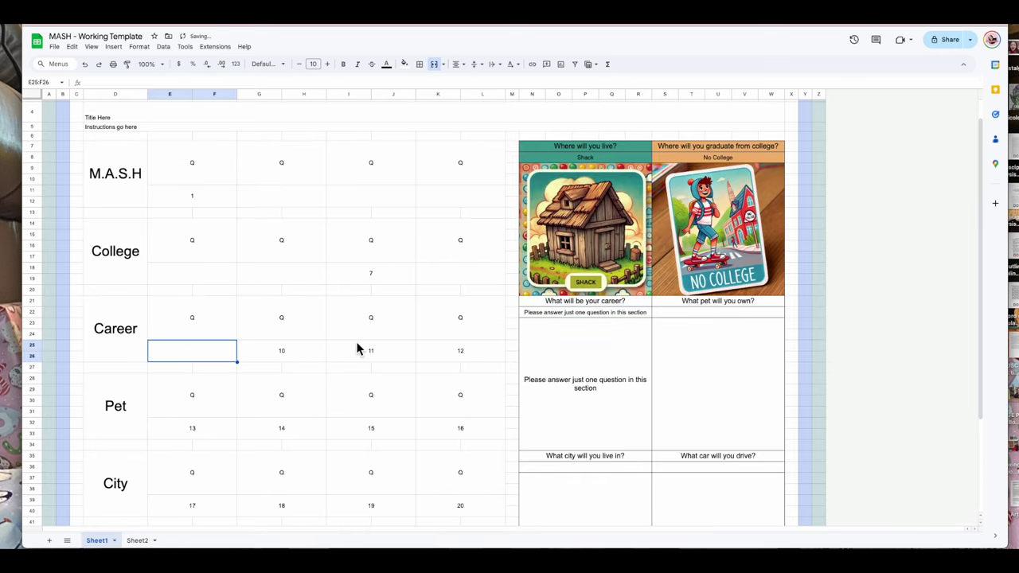
left_click(357, 349)
key("Delete")
left_click(470, 349)
key("Delete")
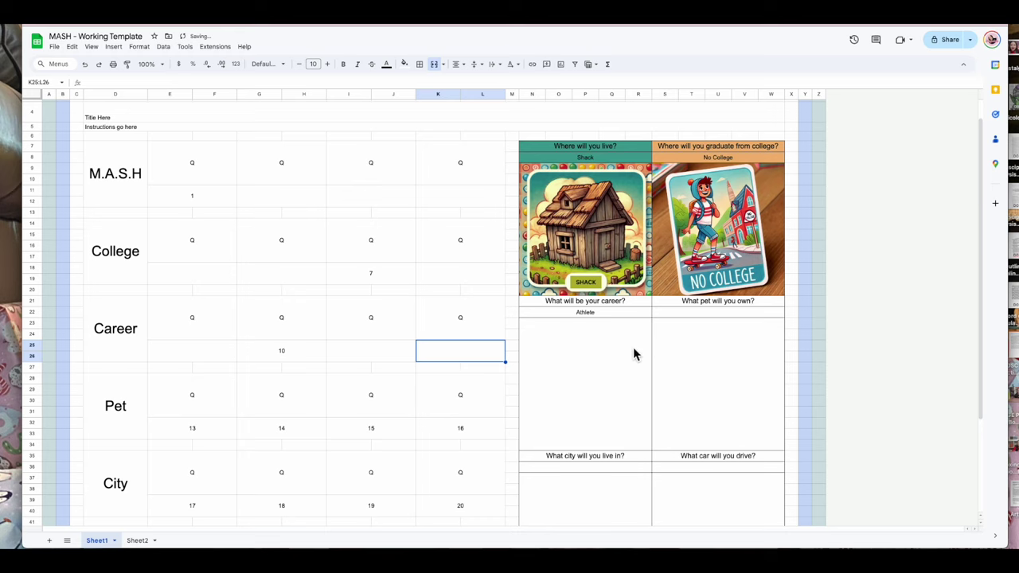
left_click(598, 312)
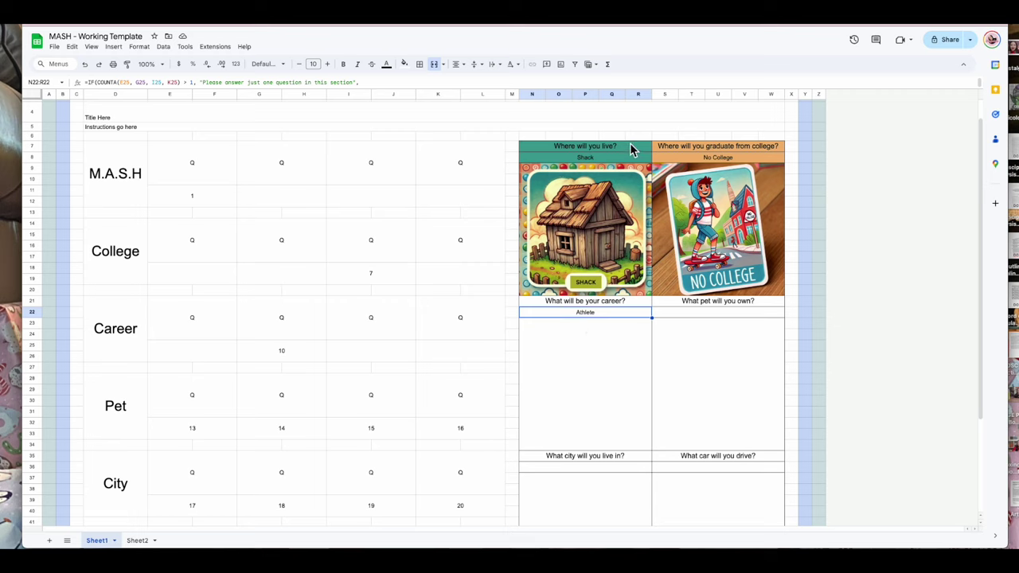
Step: Copy the career answer formula from N22 and paste it into the pet answer cell S22
left_click(698, 332)
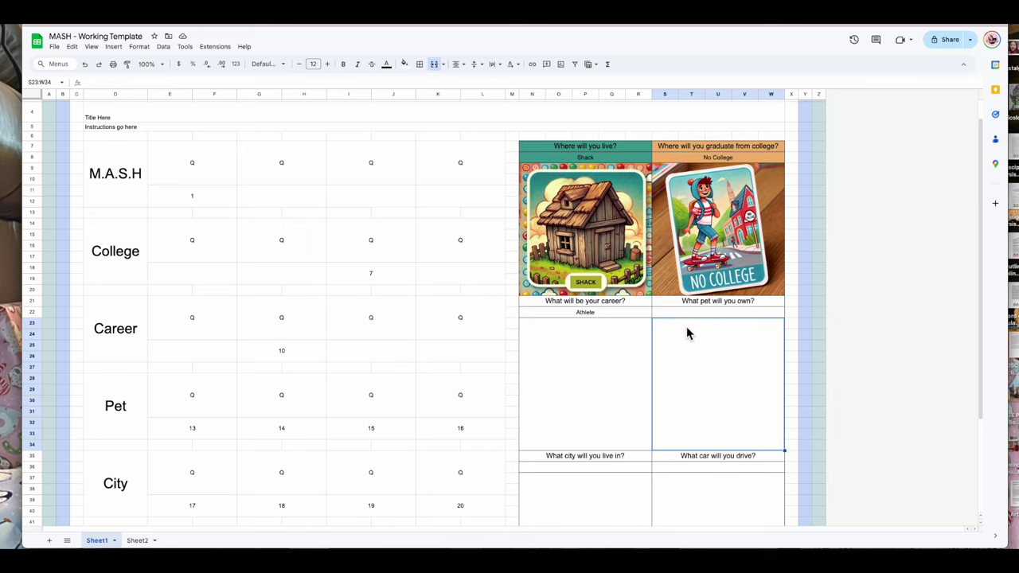
left_click(590, 351)
double_click(588, 352)
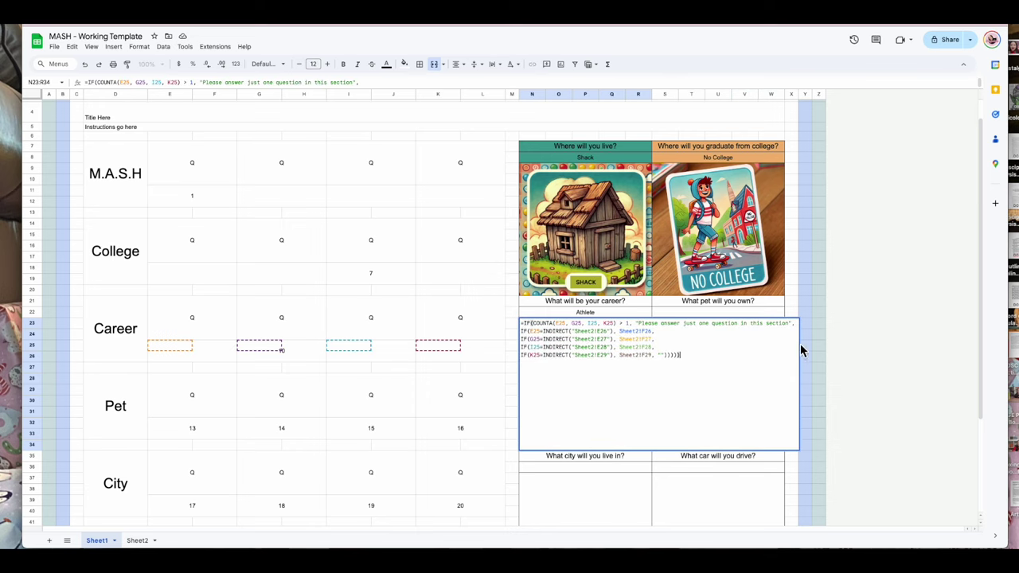
left_click(819, 323)
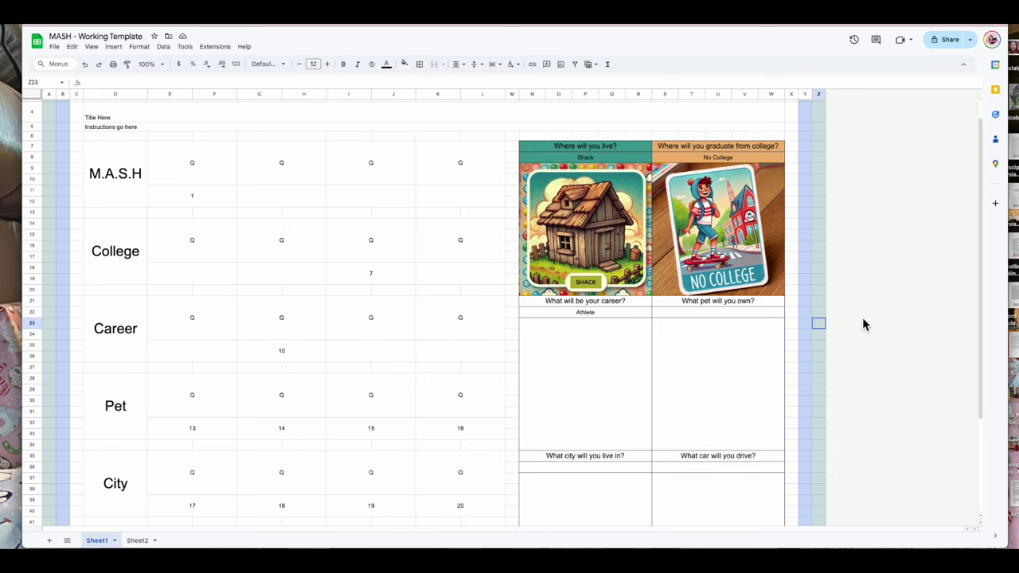
double_click(621, 313)
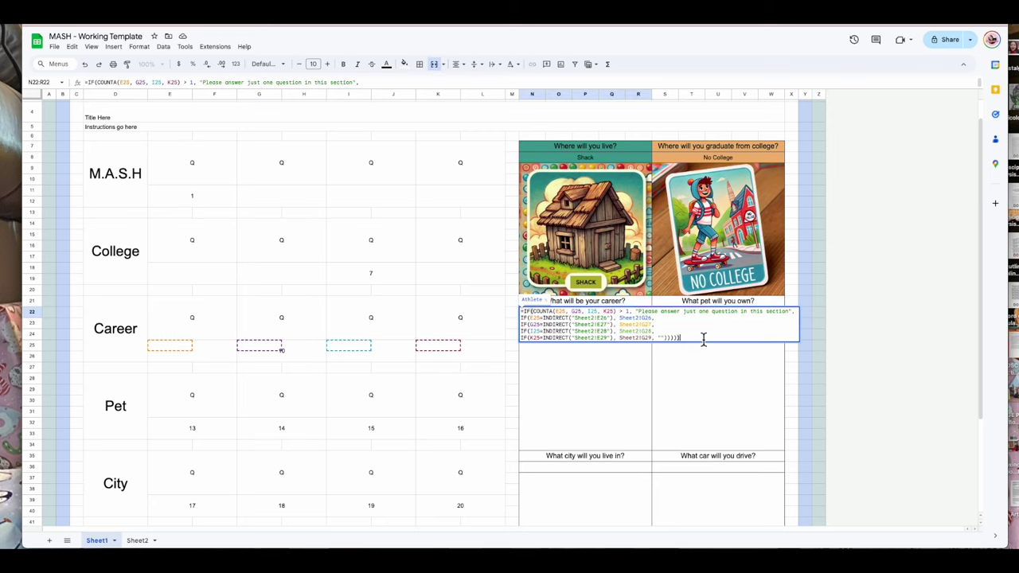
key("Escape")
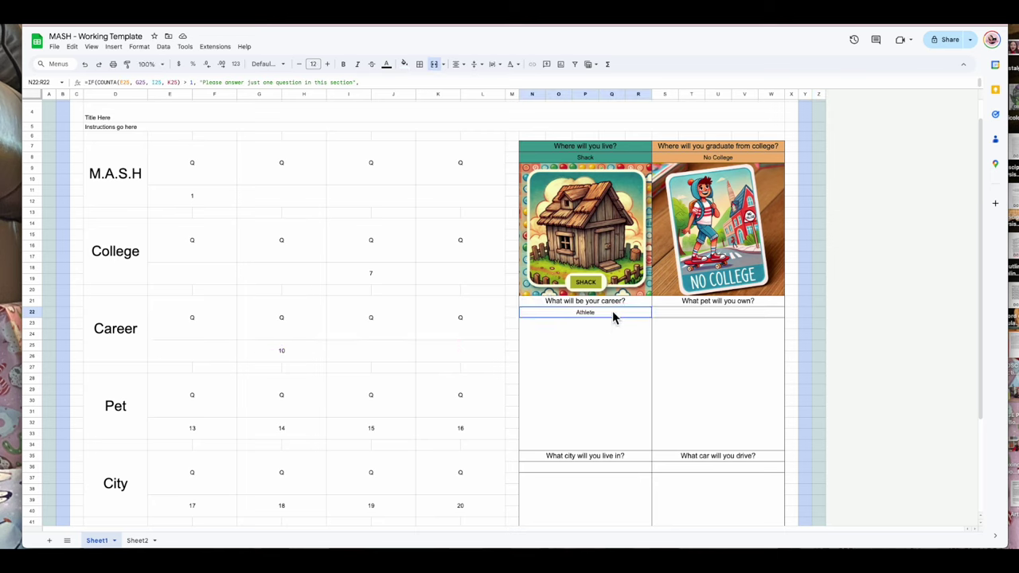
double_click(613, 315)
left_click_drag(673, 336, 514, 310)
key("ctrl+c")
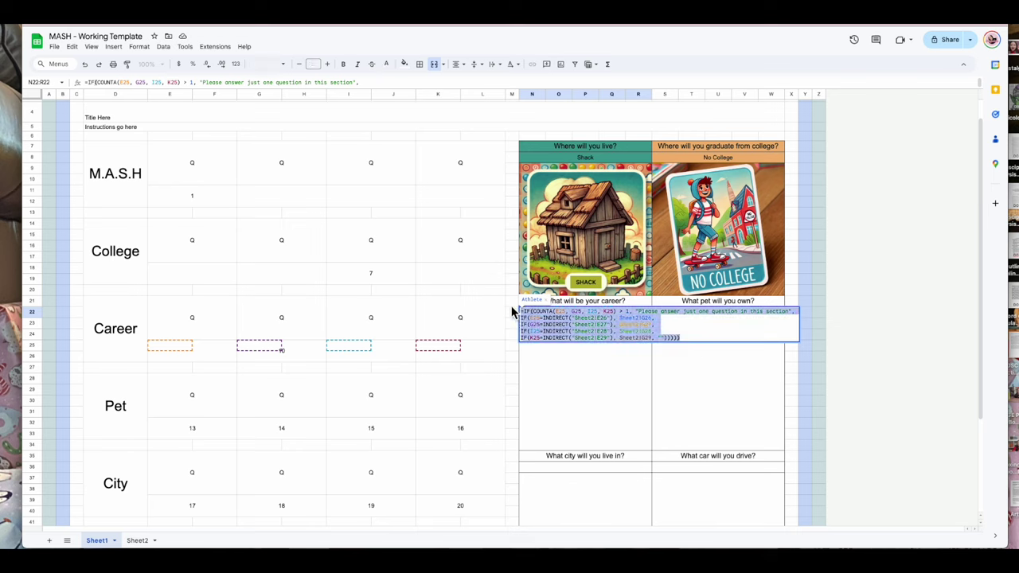
left_click(712, 399)
left_click(676, 309)
key("ctrl+v")
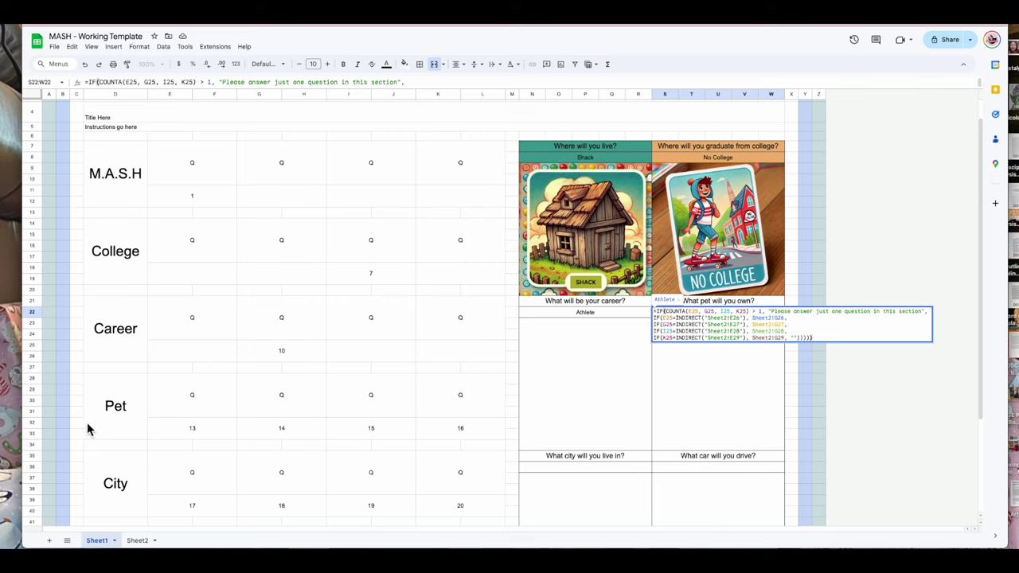
Step: Repoint S22's pet formula cell references to the Pet row: E32, G32, I32 and K32
left_click(697, 310)
double_click(699, 311)
left_click(169, 423)
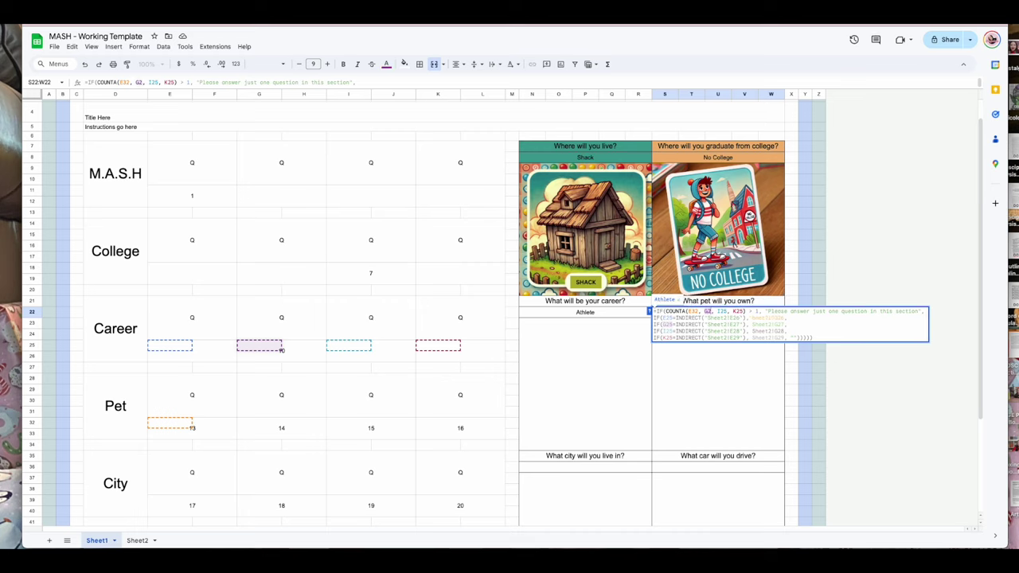
left_click(281, 423)
double_click(723, 310)
left_click(349, 423)
double_click(741, 310)
left_click(438, 423)
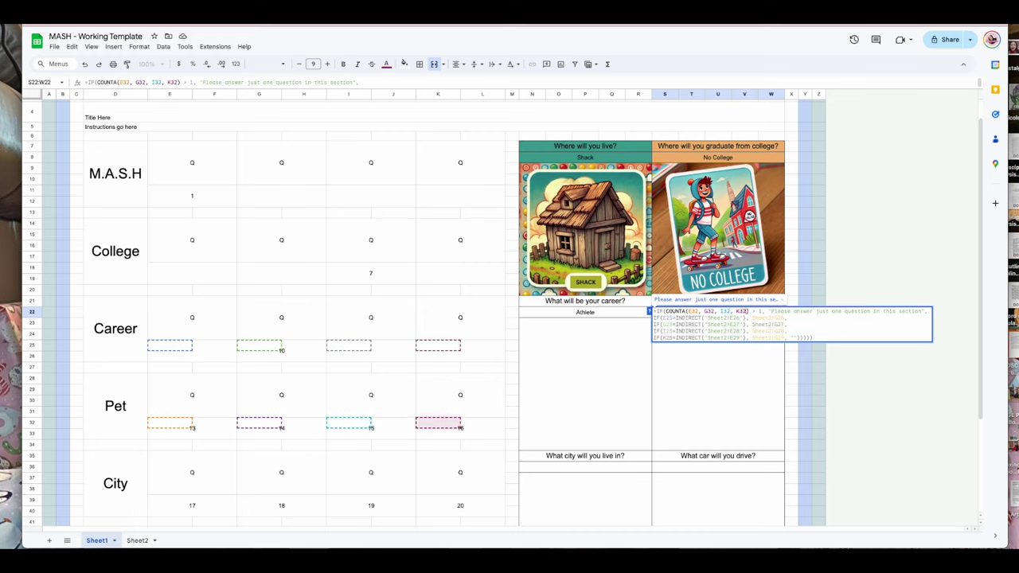
double_click(669, 317)
left_click(170, 423)
double_click(669, 324)
type("G32")
double_click(669, 330)
type("I32")
double_click(671, 338)
type("K32")
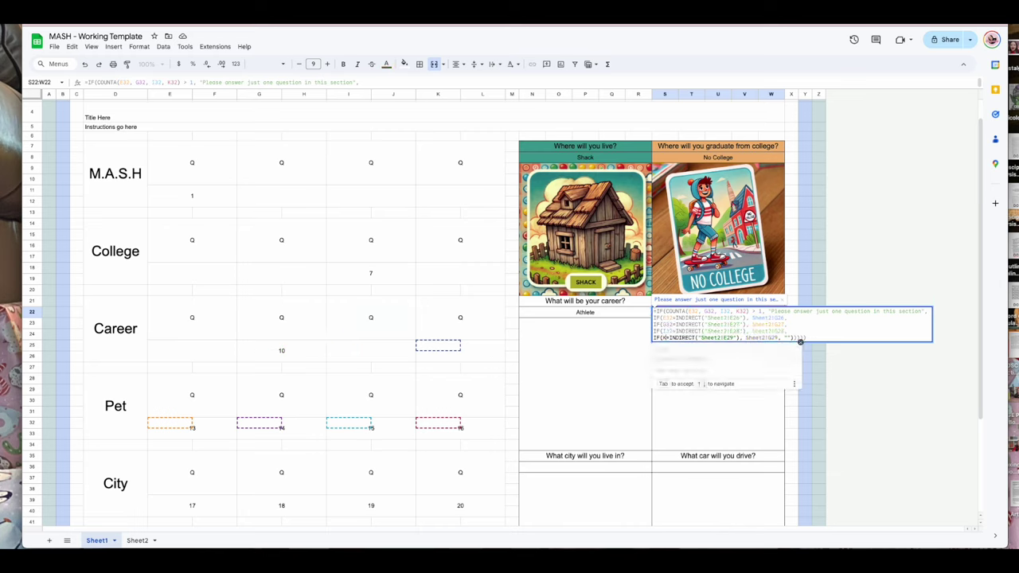
Step: Change the formula's Sheet2 lookup references to rows 31, 32, 33 and 34
left_click(739, 319)
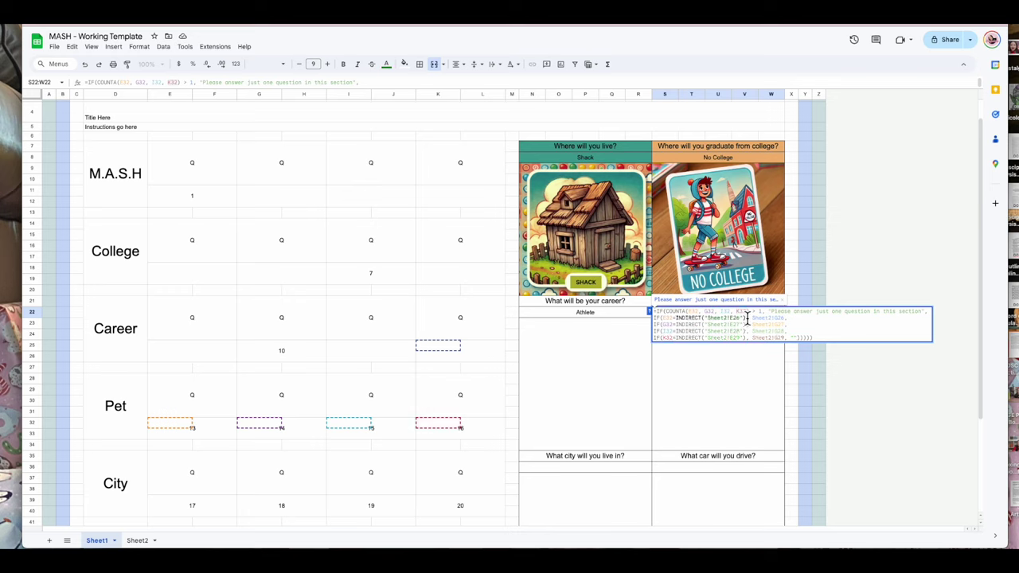
key("BackSpace")
key("BackSpace")
type("31")
left_click(741, 325)
type("32")
left_click(739, 331)
key("BackSpace")
key("BackSpace")
type("33")
left_click(736, 338)
key("BackSpace")
key("BackSpace")
type("34")
Step: Change the Sheet2 result references to rows 31–34 and confirm the pet formula
left_click(814, 321)
key("BackSpace")
key("BackSpace")
type("3")
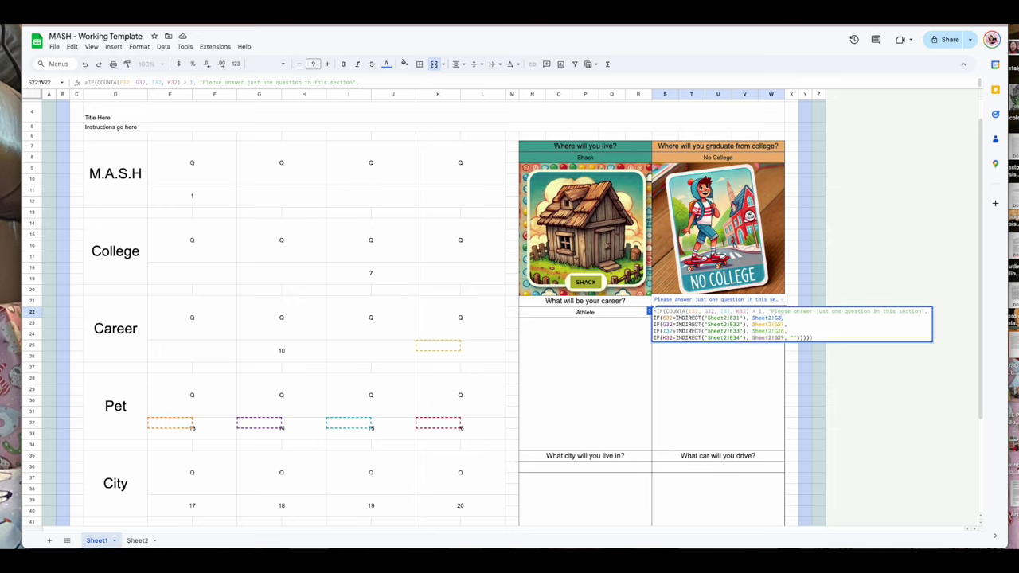
type("1")
left_click(787, 324)
key("BackSpace")
key("BackSpace")
type("32")
left_click(786, 332)
key("BackSpace")
key("BackSpace")
type("33")
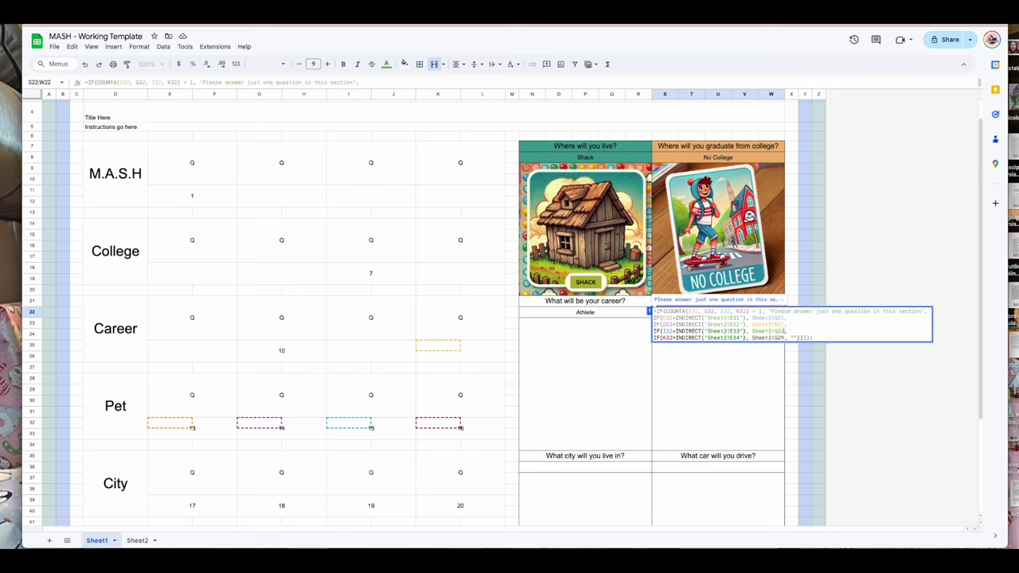
left_click(785, 337)
key("BackSpace")
key("BackSpace")
type("34")
left_click(712, 411)
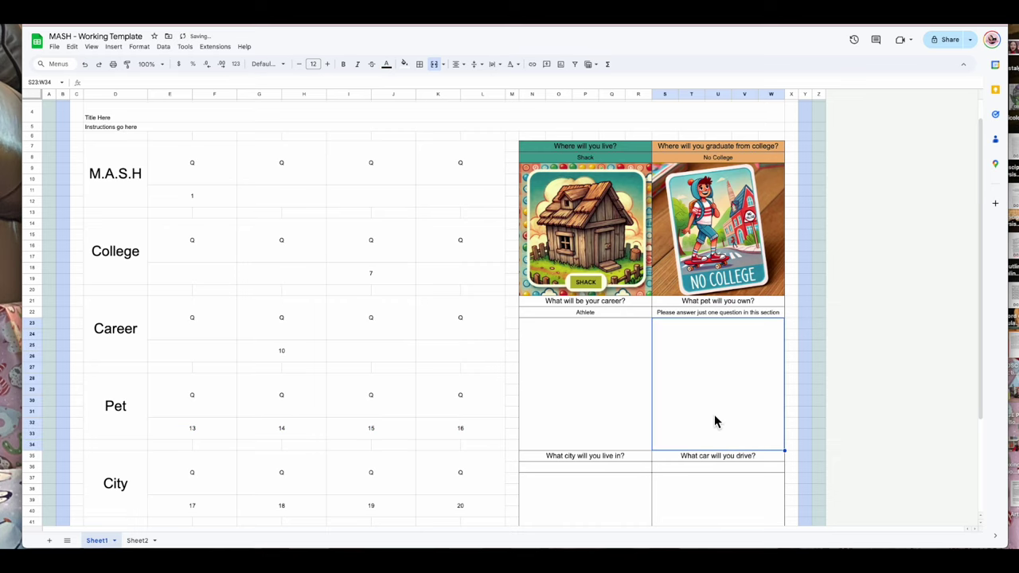
Step: Clear the extra numbers 15, 14 and 16 from the Pet row
left_click(387, 430)
key("Delete")
left_click(290, 427)
key("Delete")
left_click(455, 433)
key("Delete")
Step: Cut the pet formula text from S22 and paste it into the merged pet image area
left_click(711, 311)
double_click(711, 311)
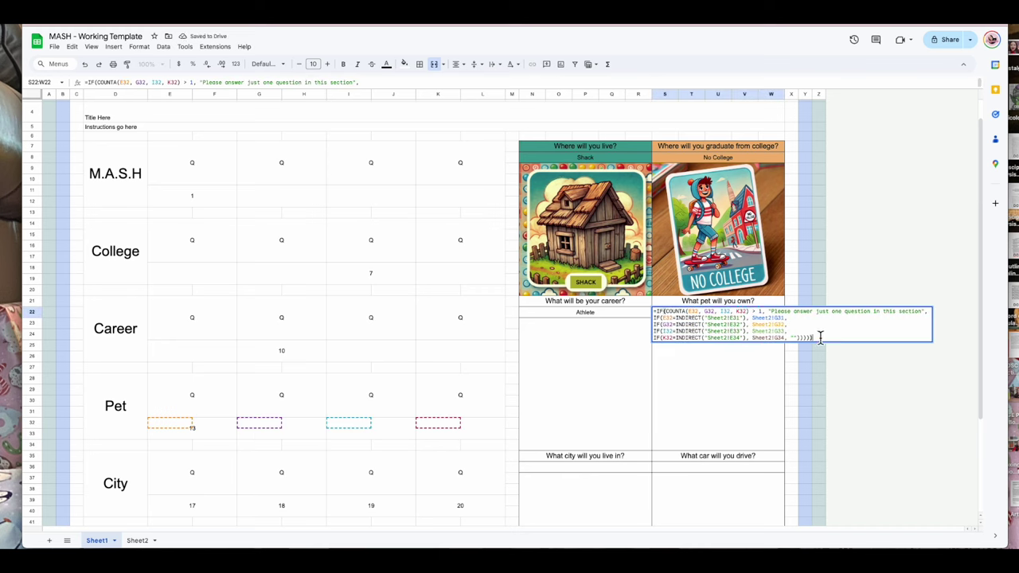
left_click_drag(826, 336, 645, 303)
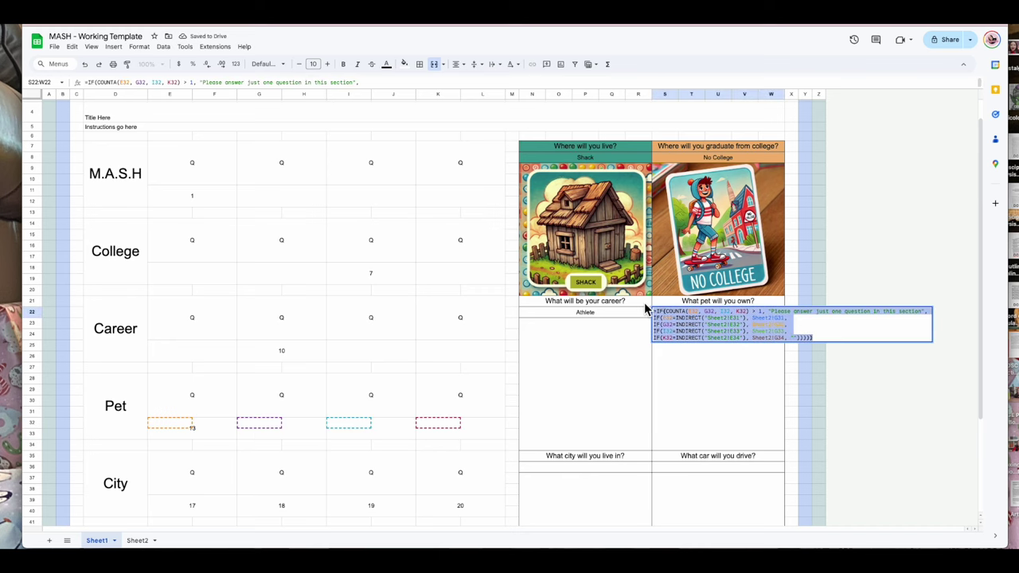
key("ctrl+x")
left_click(698, 391)
double_click(697, 391)
key("ctrl+v")
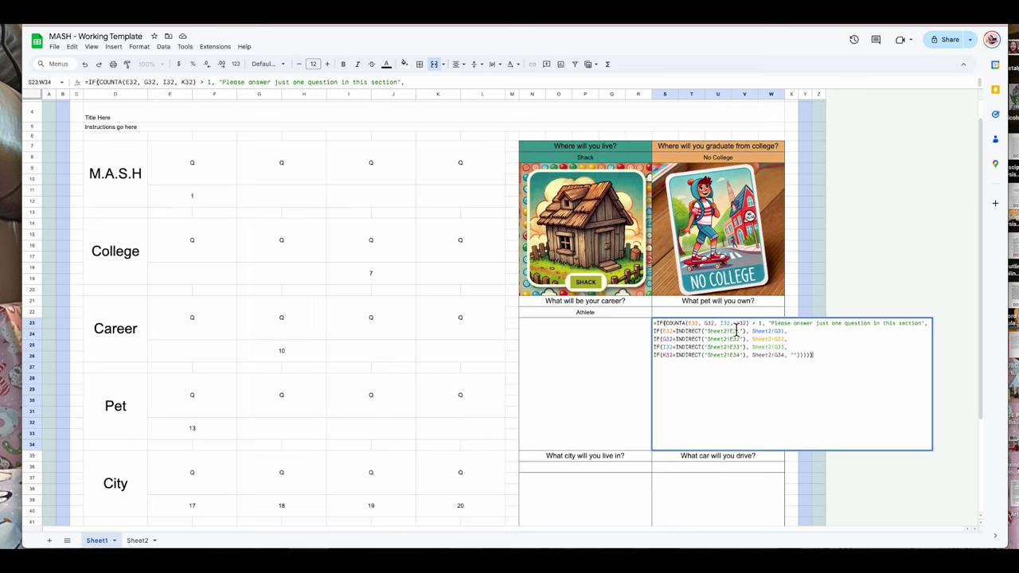
Step: Switch the image formula's Sheet2 lookup column from G to F on every line and confirm
left_click(776, 335)
type("F")
left_click(773, 339)
key("BackSpace")
type("F")
left_click(773, 347)
key("BackSpace")
type("F")
left_click(773, 355)
key("BackSpace")
type("F")
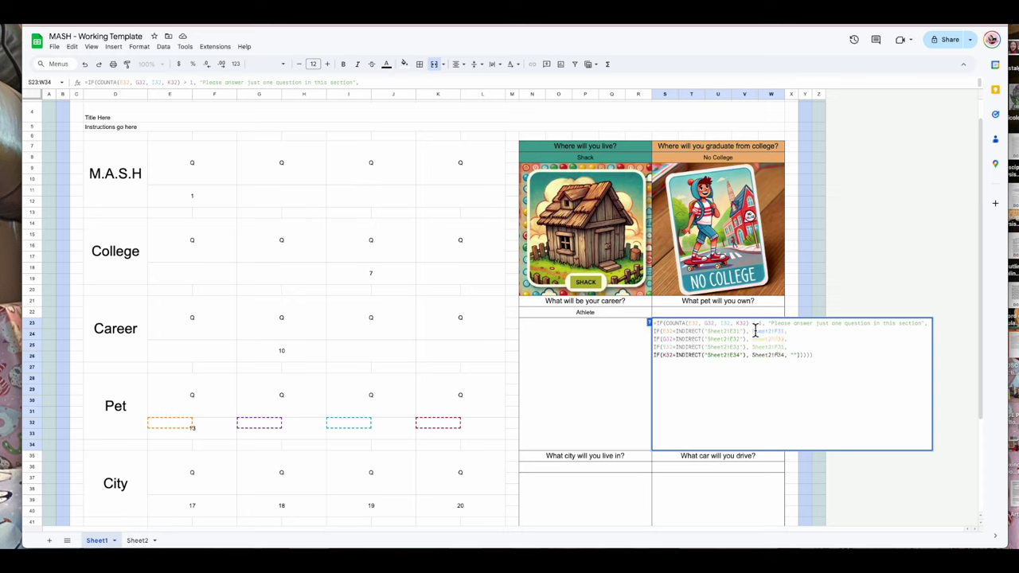
key("Return")
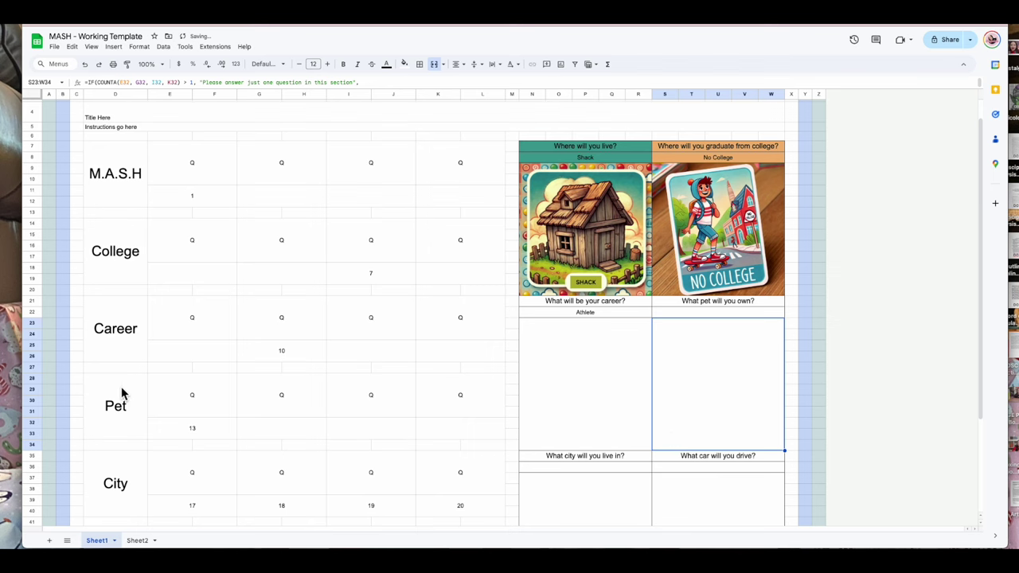
left_click(137, 540)
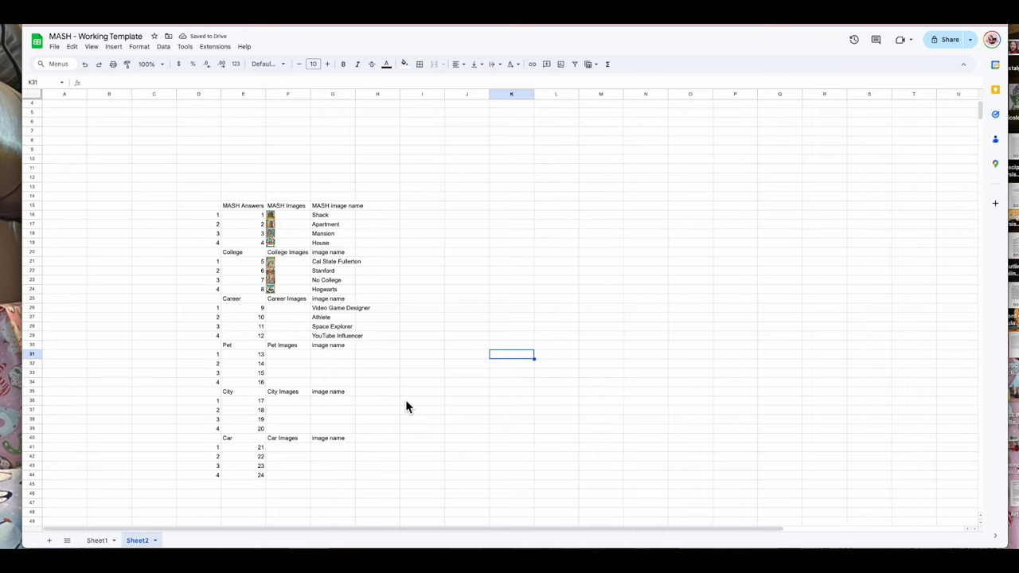
Step: Enter Phoenix, Dog, Dragon and Cat into Sheet2's G31:G34, then go back to Sheet1
left_click(330, 355)
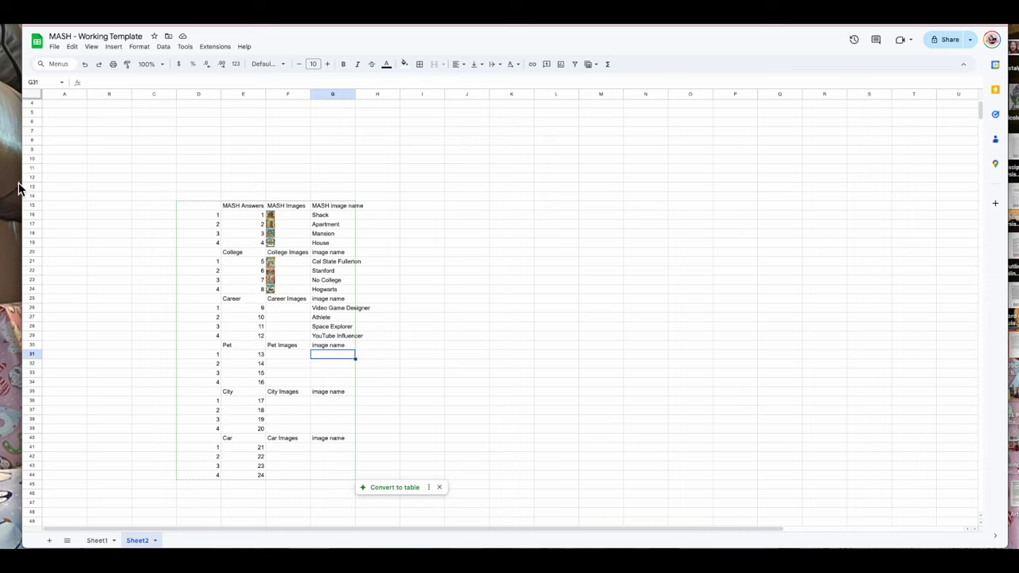
key("Down")
type("Dog")
left_click(333, 382)
type("Cat")
left_click(333, 354)
type("Phoenix")
key("Return")
key("Down")
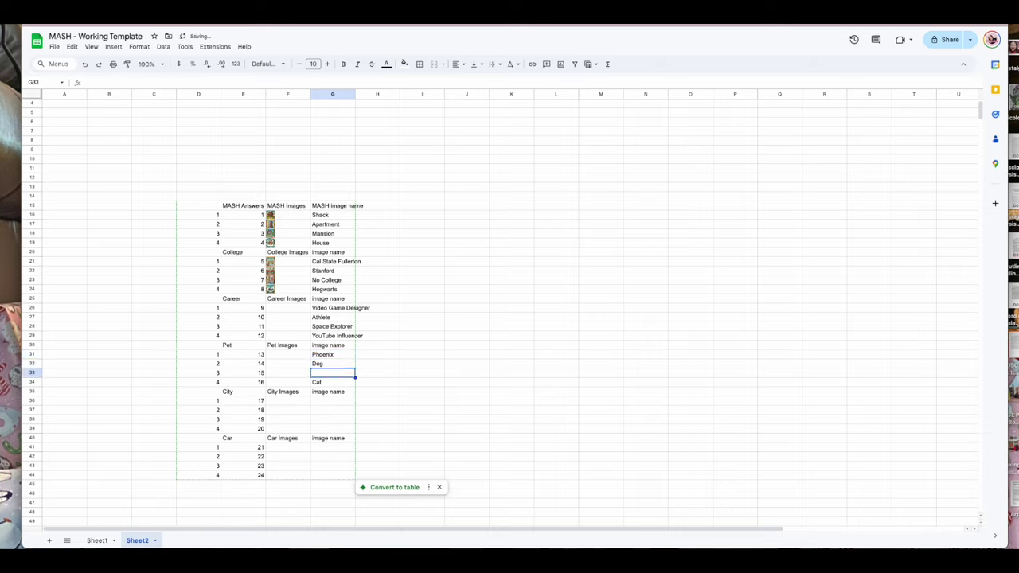
type("Dragon")
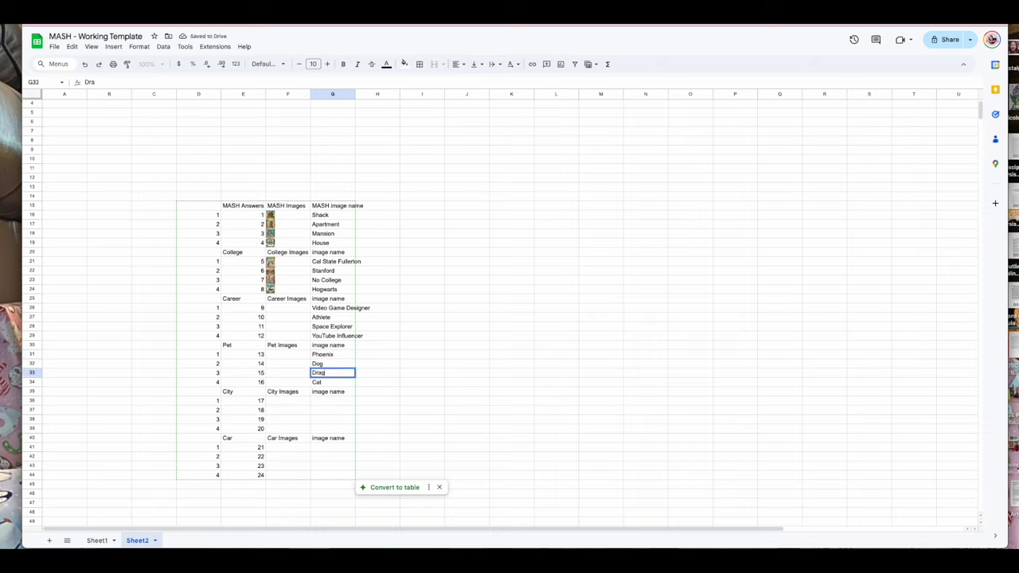
left_click(482, 309)
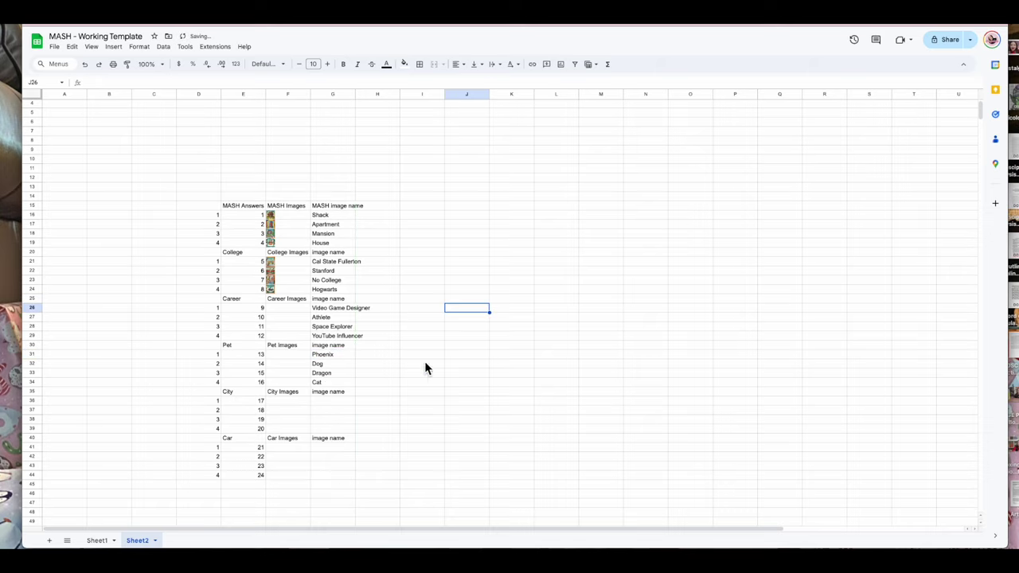
left_click(95, 541)
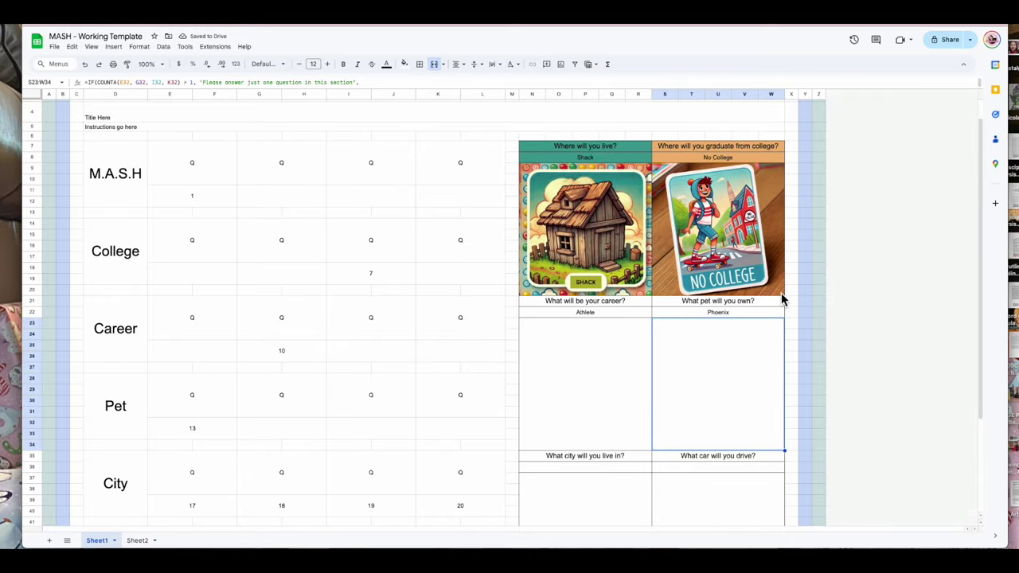
Step: Copy the pet answer formula into the city answer cell N36
double_click(737, 309)
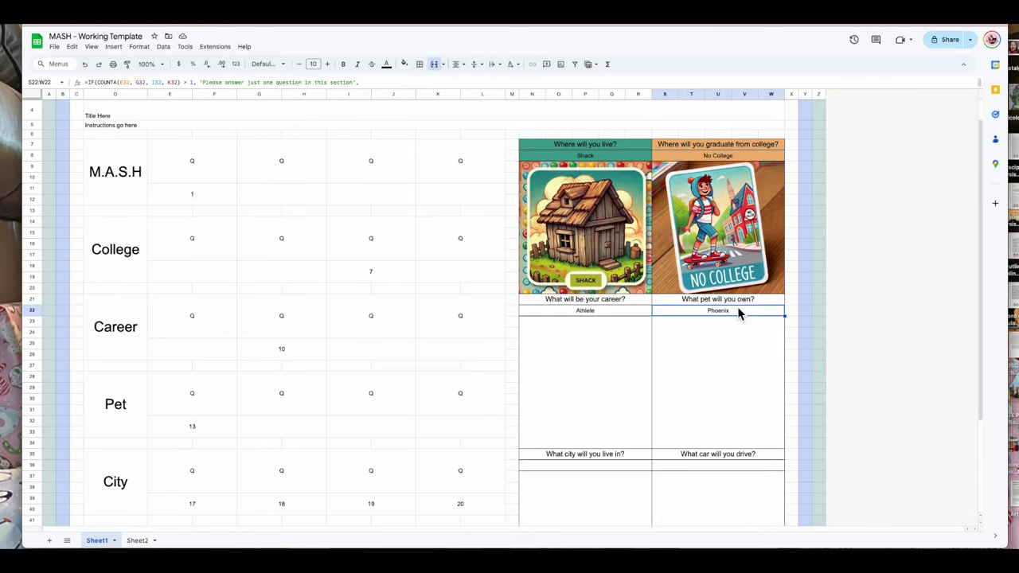
left_click_drag(828, 336, 604, 293)
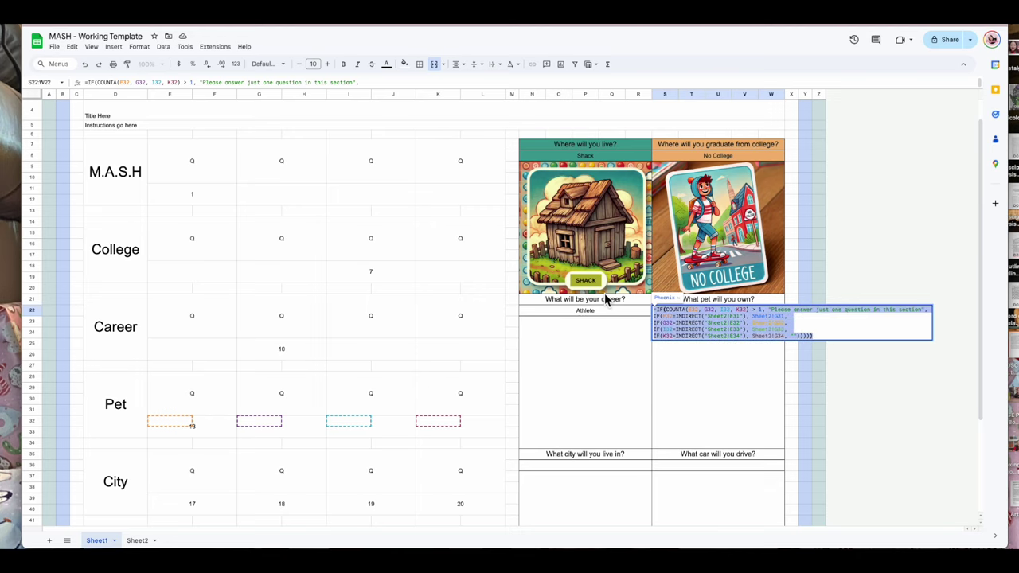
left_click(675, 423)
scroll(607, 420, "down", 2)
double_click(579, 417)
key("ctrl+v")
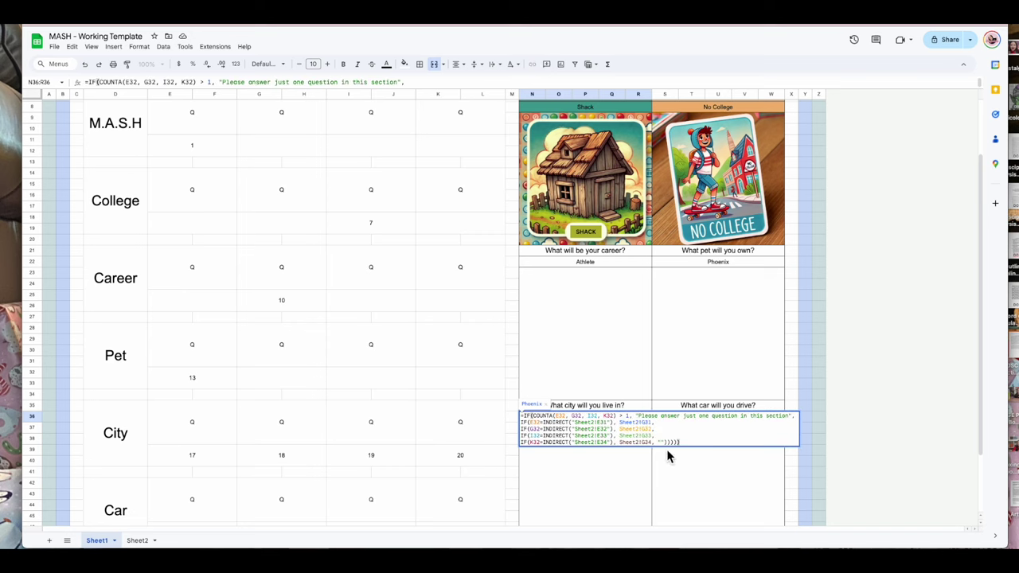
Step: Change the first line's E32, G32, I32 and K32 references to row 39
left_click(660, 424)
key("BackSpace")
type("9")
key("Right")
key("Right")
key("Right")
key("BackSpace")
type("9")
key("Right")
key("Right")
key("Right")
key("BackSpace")
type("9")
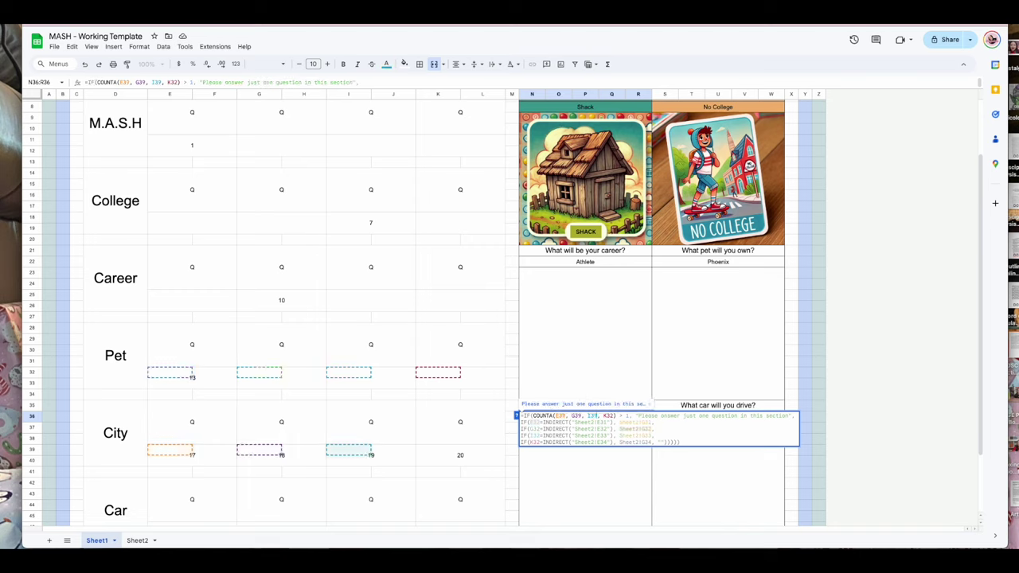
key("Right")
key("Right")
key("Right")
key("BackSpace")
type("9")
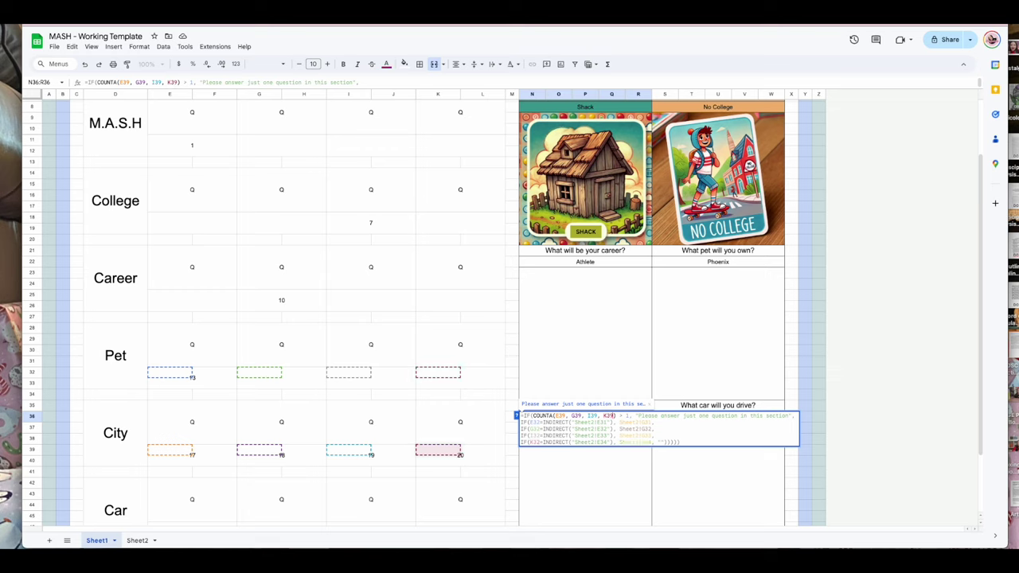
Step: Change the remaining lines' E, G, I and K check references to row 39
left_click(540, 422)
key("BackSpace")
type("9")
key("Down")
key("BackSpace")
type("9")
key("Down")
key("BackSpace")
type("9")
key("Down")
key("BackSpace")
type("9")
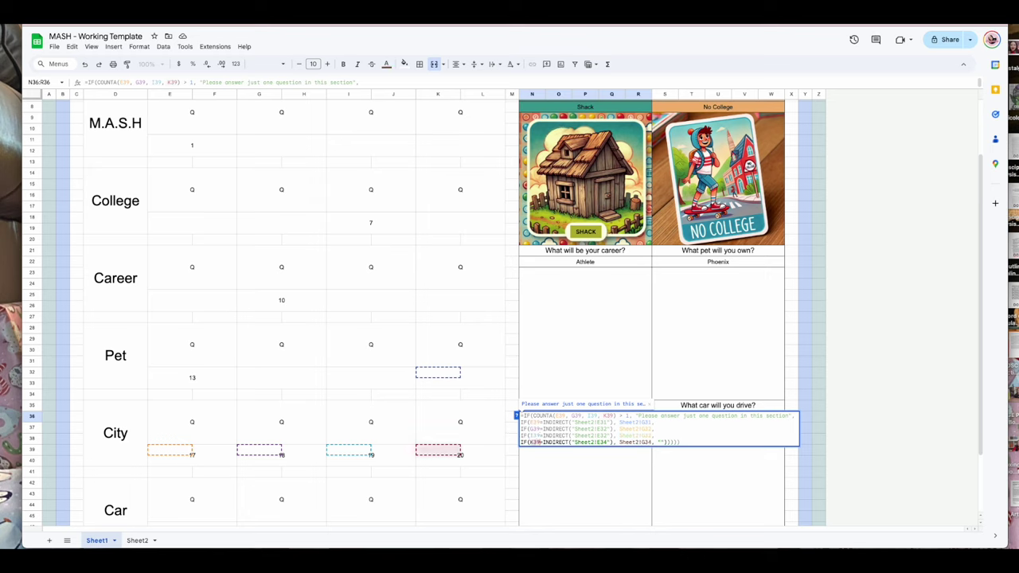
left_click(597, 425)
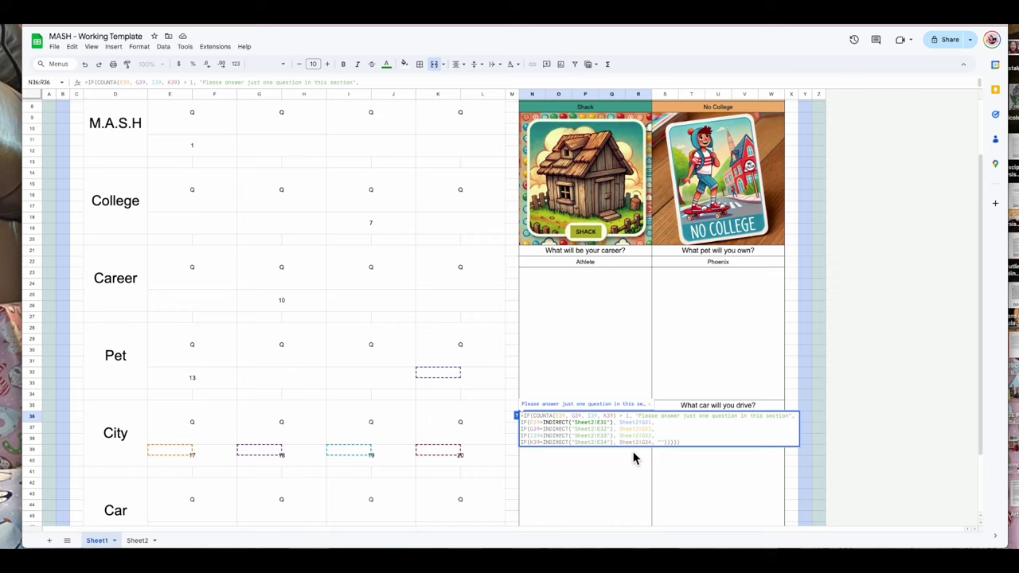
Step: Point the lookup and result references at Sheet2 rows 37–39 and confirm the formula
left_click(610, 429)
key("BackSpace")
type("7")
left_click(607, 435)
key("BackSpace")
type("8")
left_click(607, 442)
key("BackSpace")
type("9")
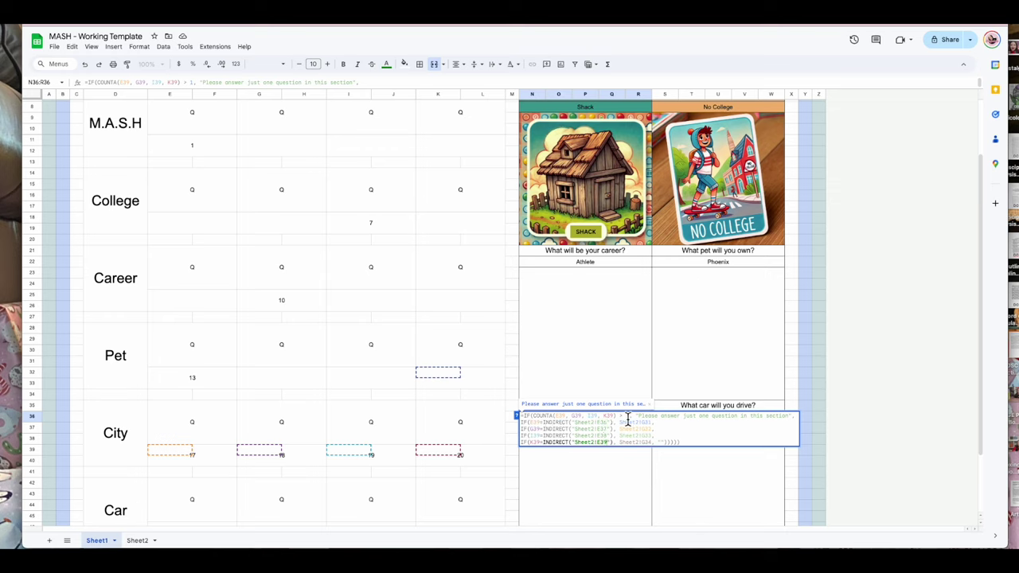
left_click(653, 428)
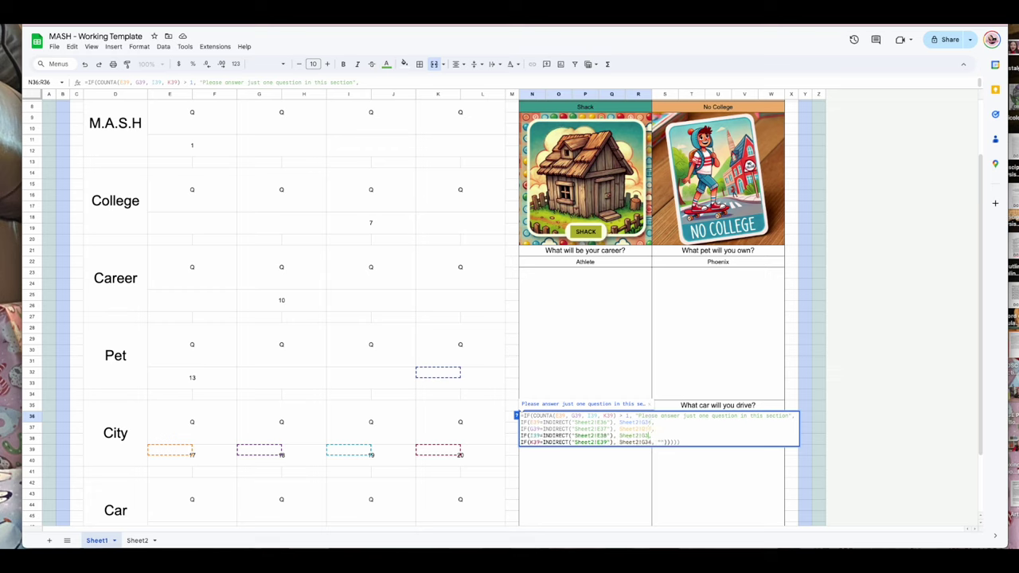
key("BackSpace")
type("9")
key("Return")
Step: Copy N36's city formula into the merged city image cell
left_click(627, 418)
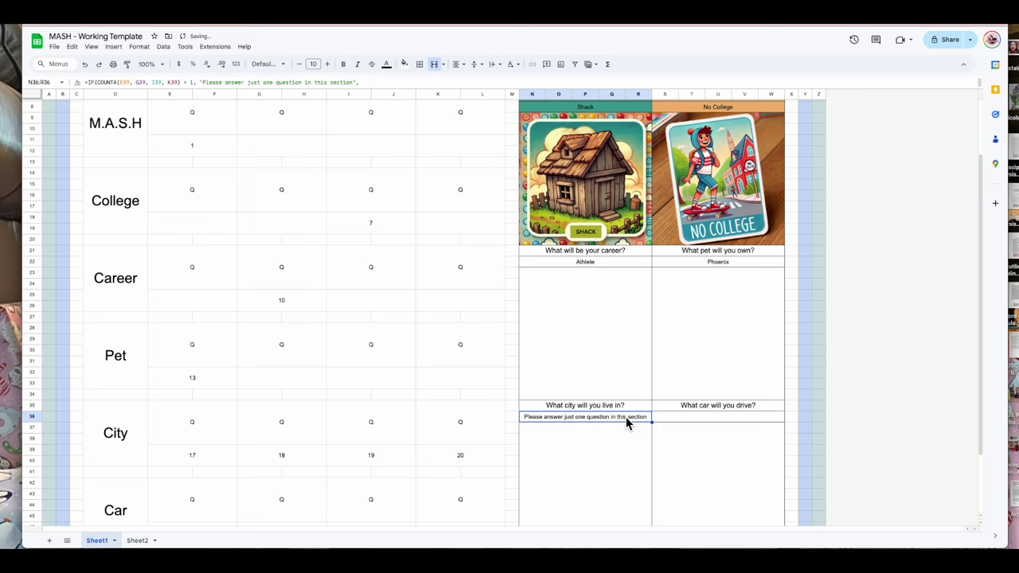
double_click(626, 418)
key("ctrl+a")
key("ctrl+c")
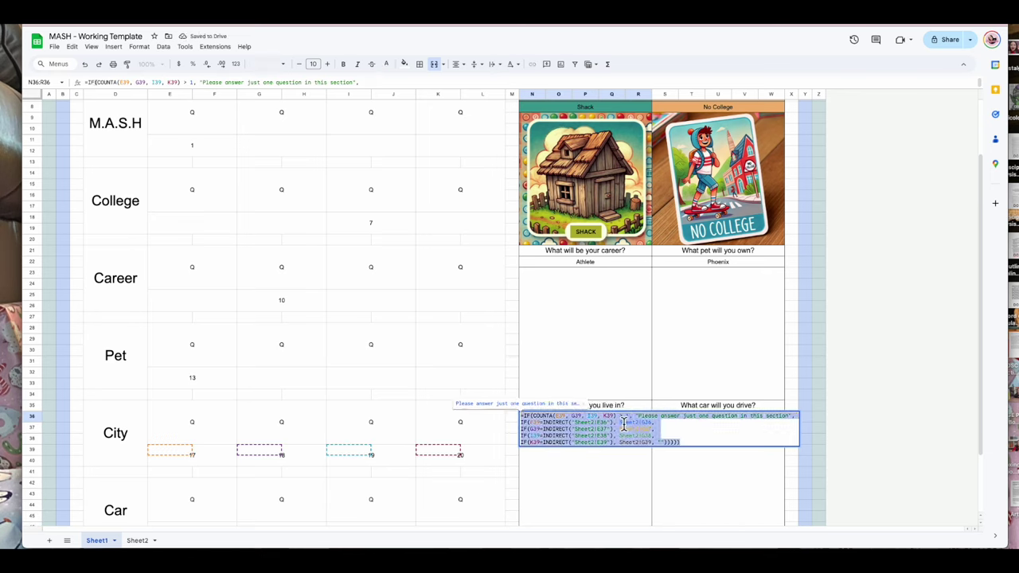
left_click(607, 491)
double_click(607, 491)
key("ctrl+v")
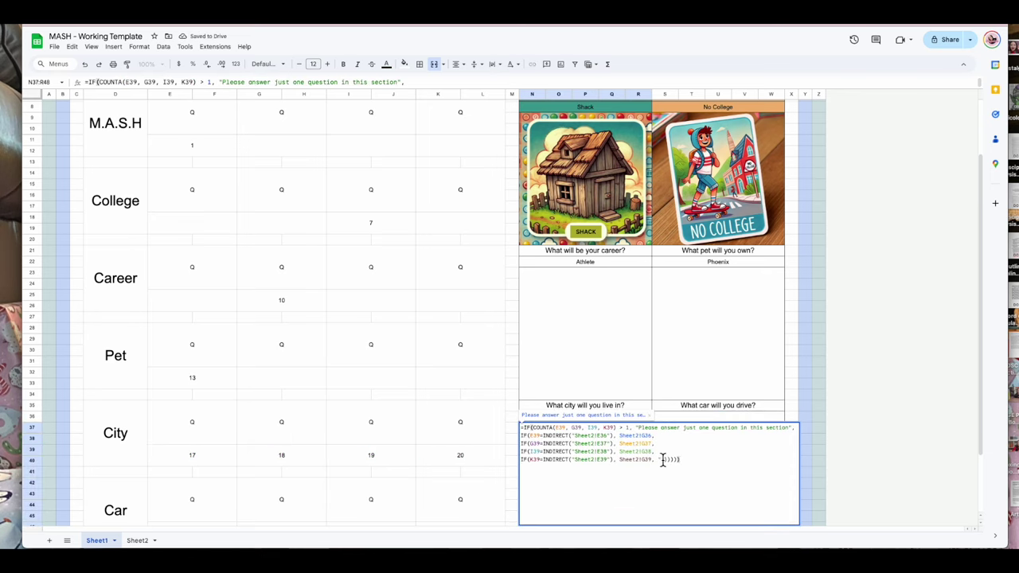
Step: Switch the image formula's four result references from column G to column F
key("BackSpace")
type("F")
key("Down")
key("BackSpace")
type("F")
key("Down")
key("BackSpace")
type("F")
key("Down")
key("BackSpace")
type("F")
key("Return")
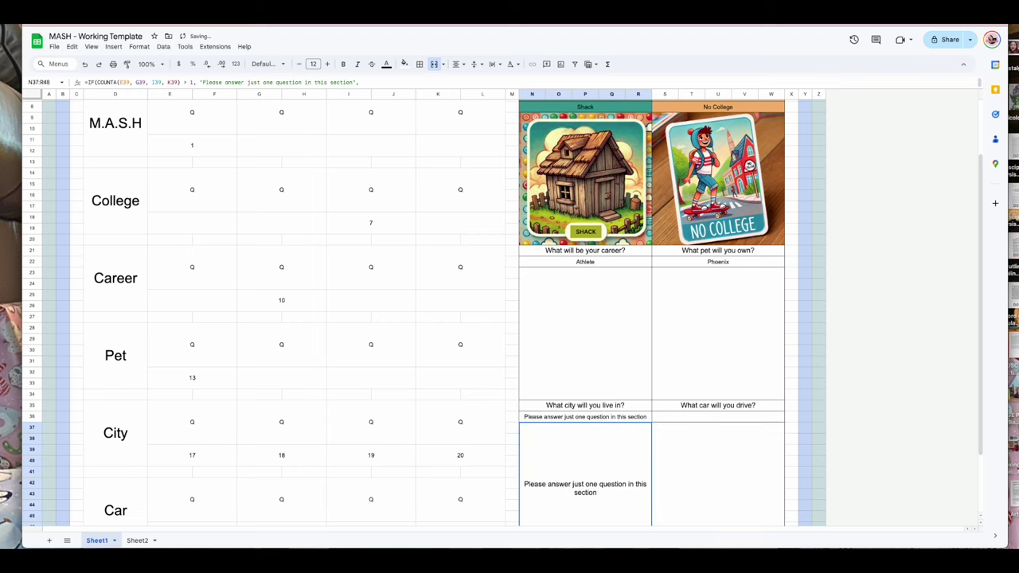
Step: Clear the extra 18 pick from the City row and select the 20
scroll(721, 412, "down", 2)
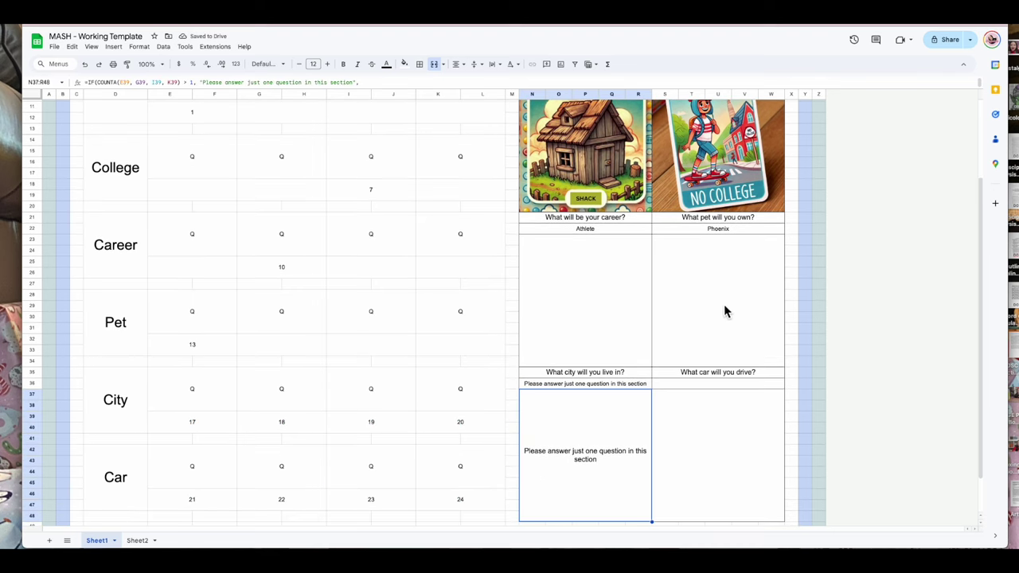
left_click(255, 424)
key("Delete")
left_click(439, 422)
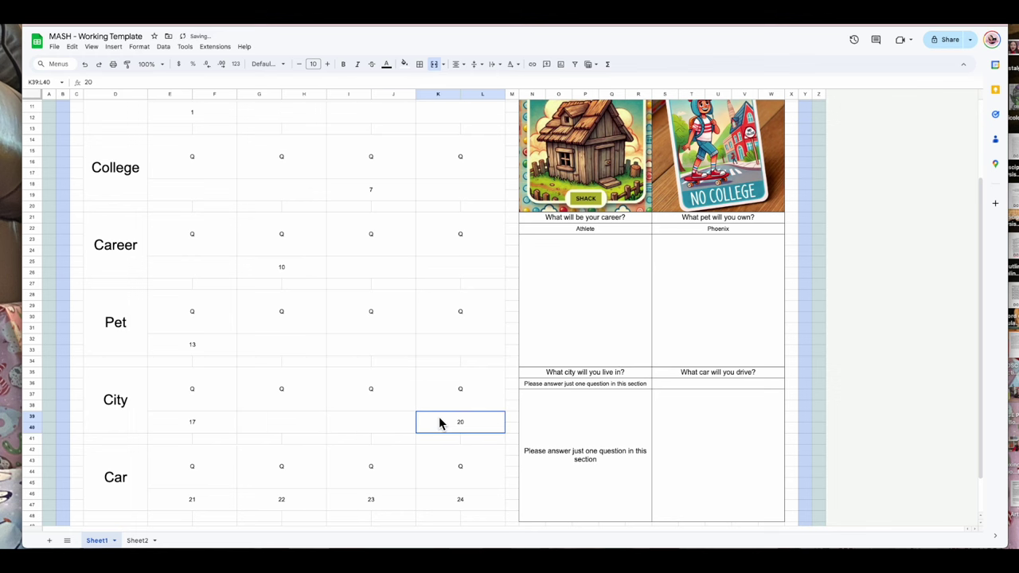
Step: Clear the 20 pick and enter Paris, France as Sheet2's first city
key("Delete")
left_click(137, 541)
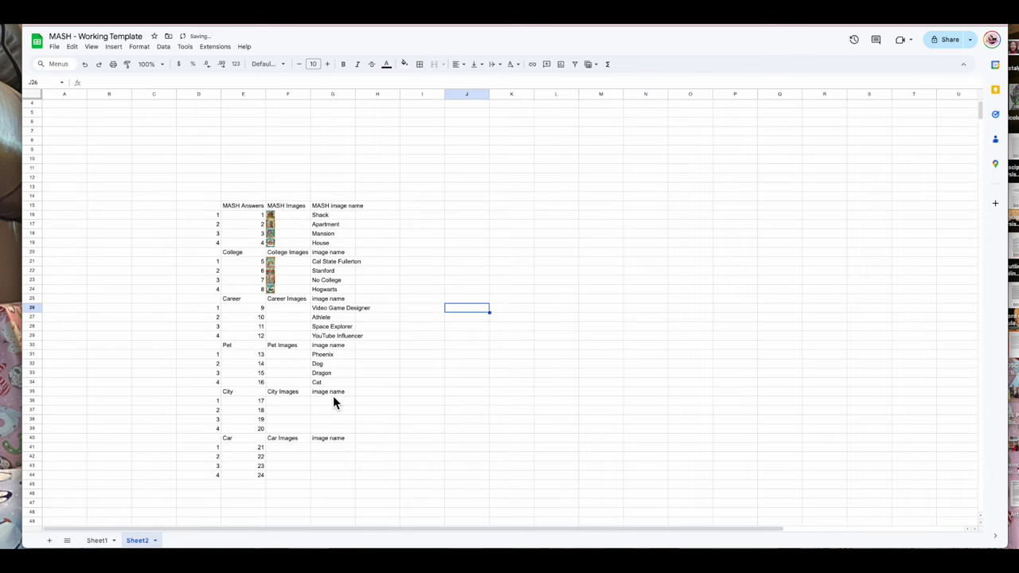
left_click(333, 401)
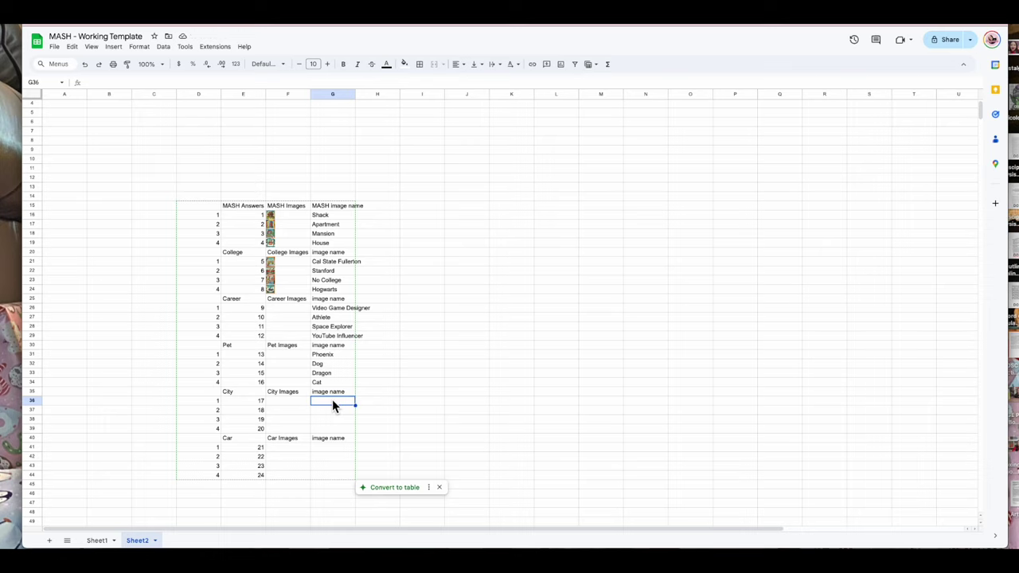
type("Paris, France")
key("Return")
Step: Enter Tokyo, Japan and Los Angeles, CA as the second and third cities
type("Tokyo, Japan")
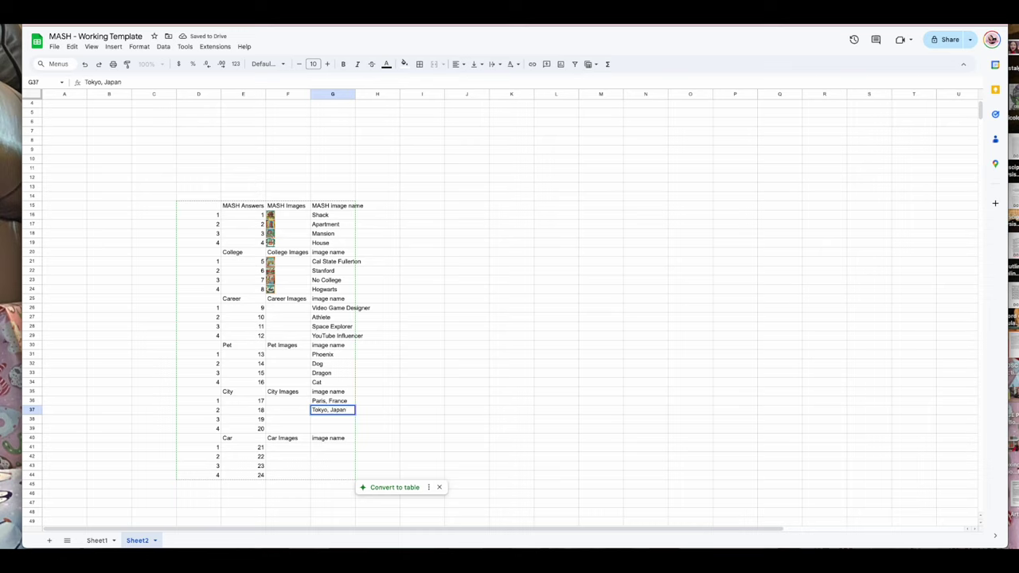
key("Return")
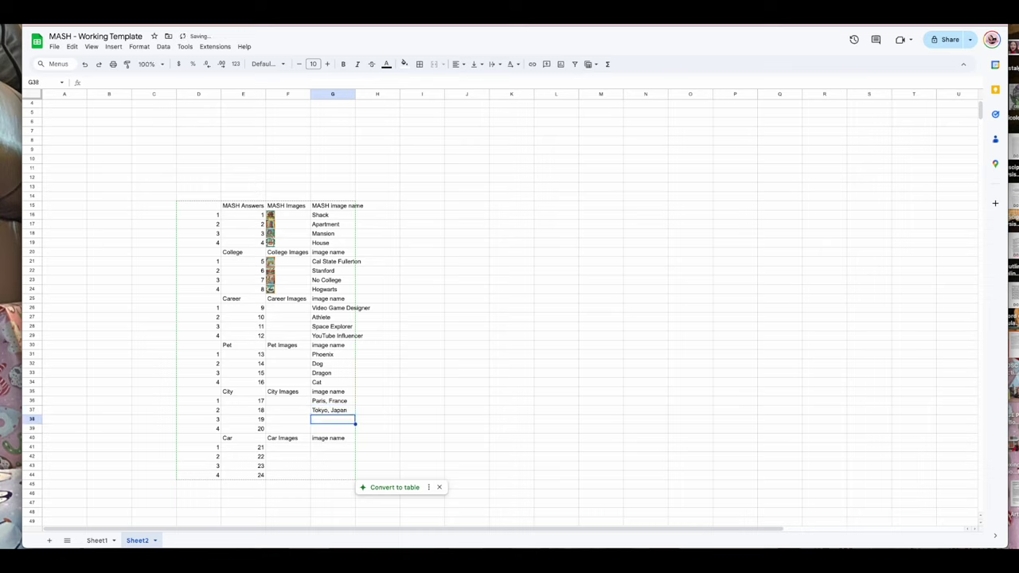
type("Los Angeles")
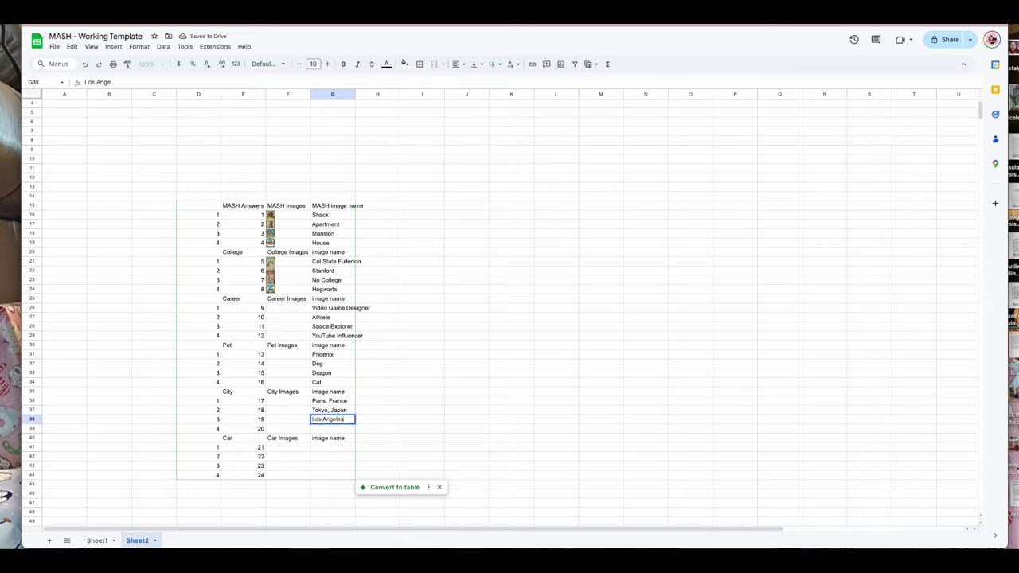
type(", C")
key("BackSpace")
type("California")
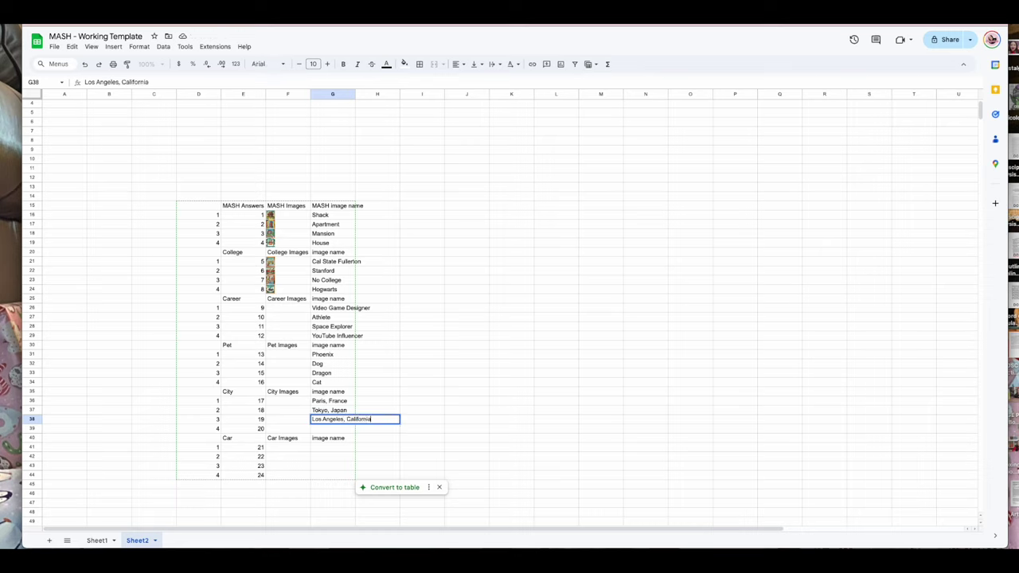
key("Return")
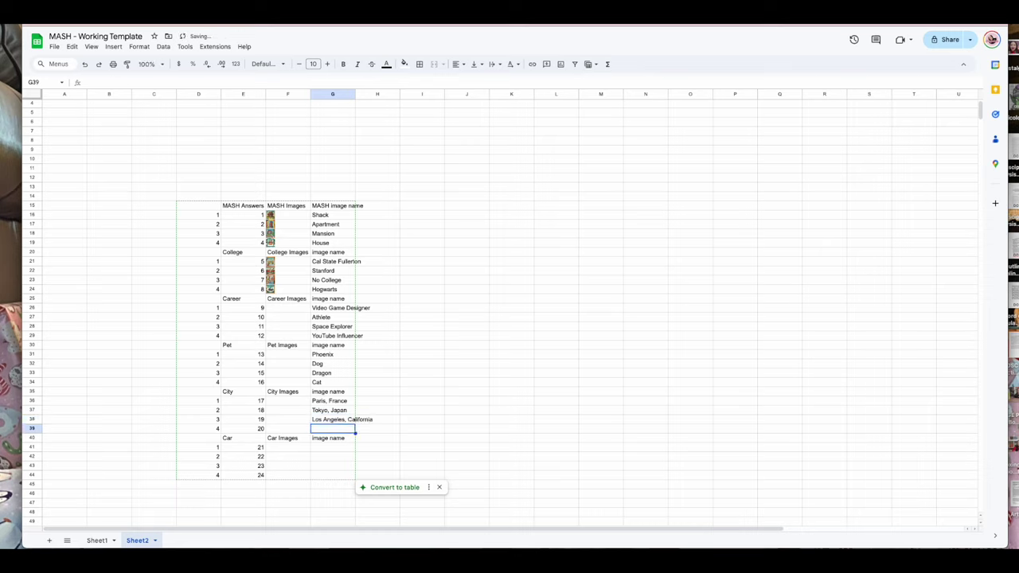
left_click(333, 419)
key("BackSpace")
type("Los Ange")
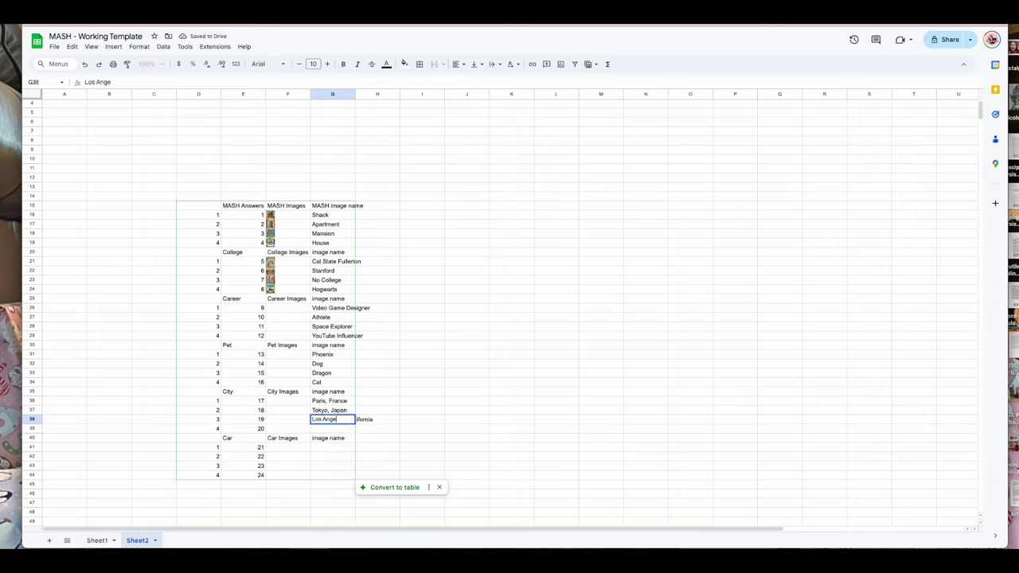
type("les, CA")
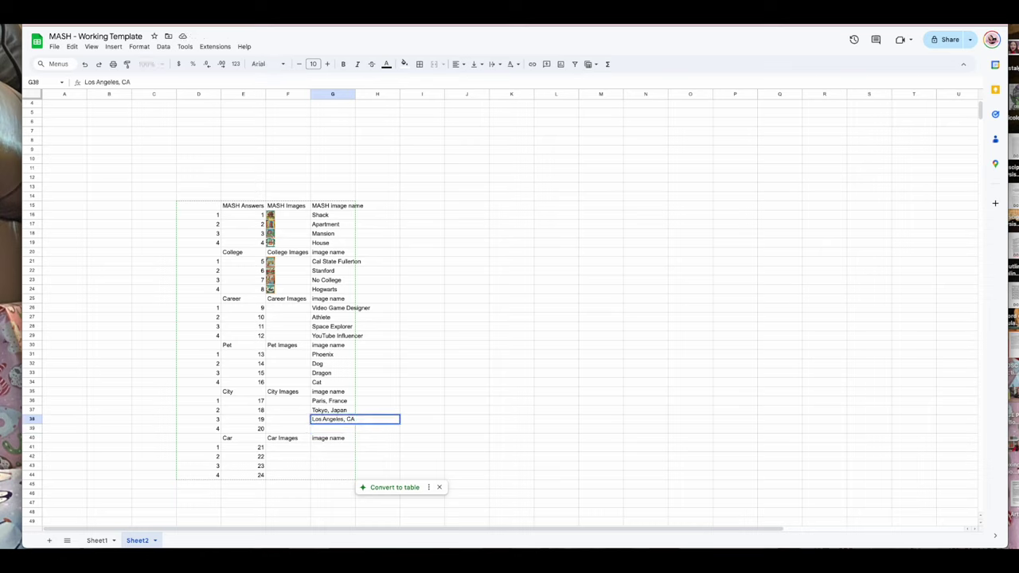
key("Return")
Step: Add Narnia as the fourth city and return to Sheet1
type("Narnia")
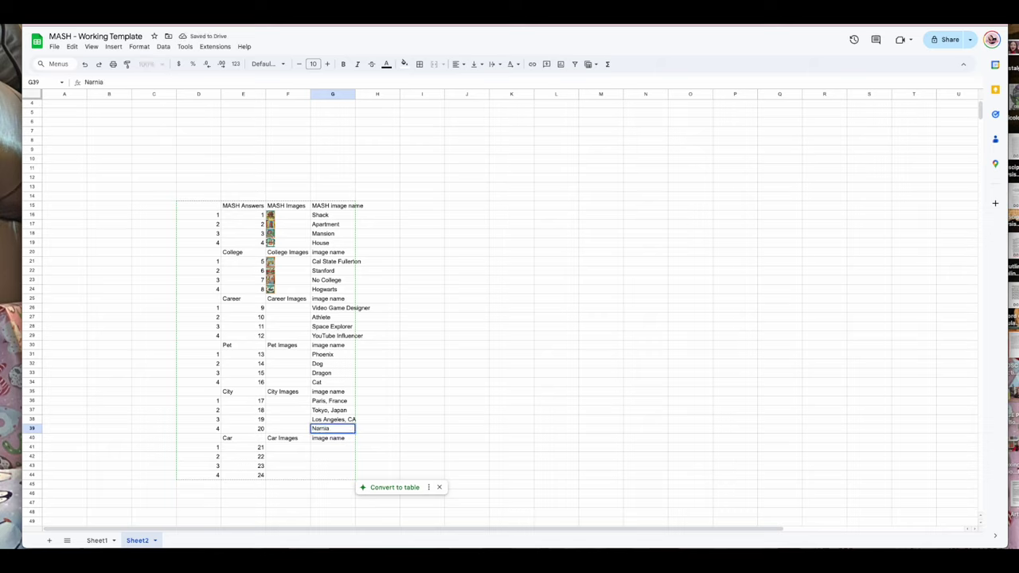
left_click(410, 419)
left_click(95, 541)
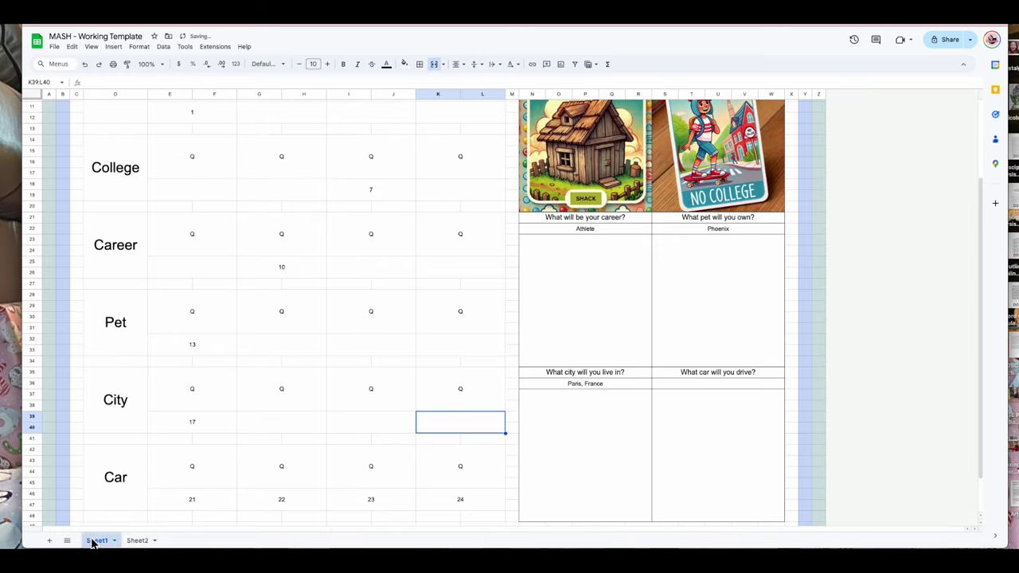
Step: Copy the city answer formula into the car answer cell S36
left_click(645, 430)
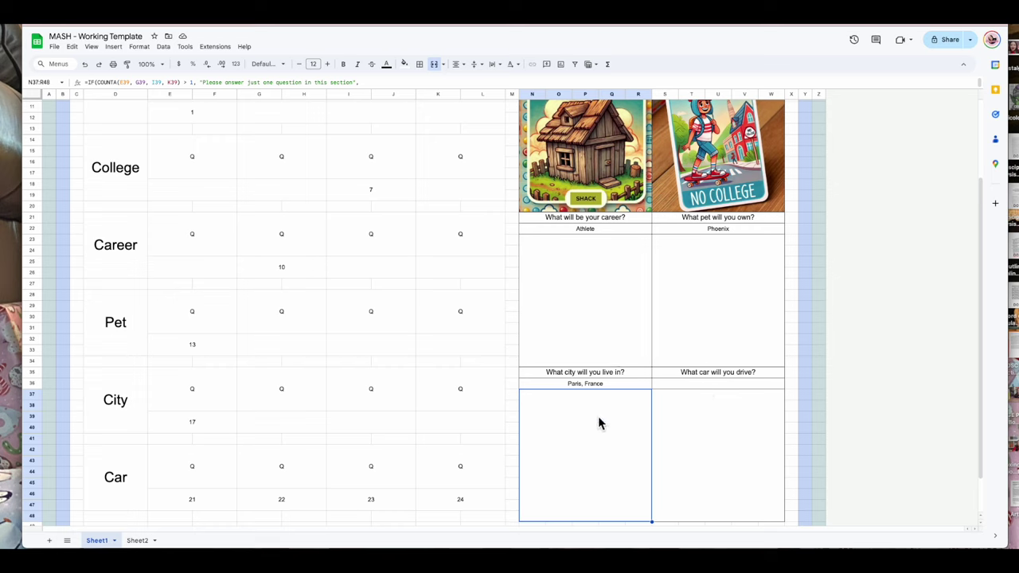
double_click(619, 386)
left_click_drag(693, 409, 486, 381)
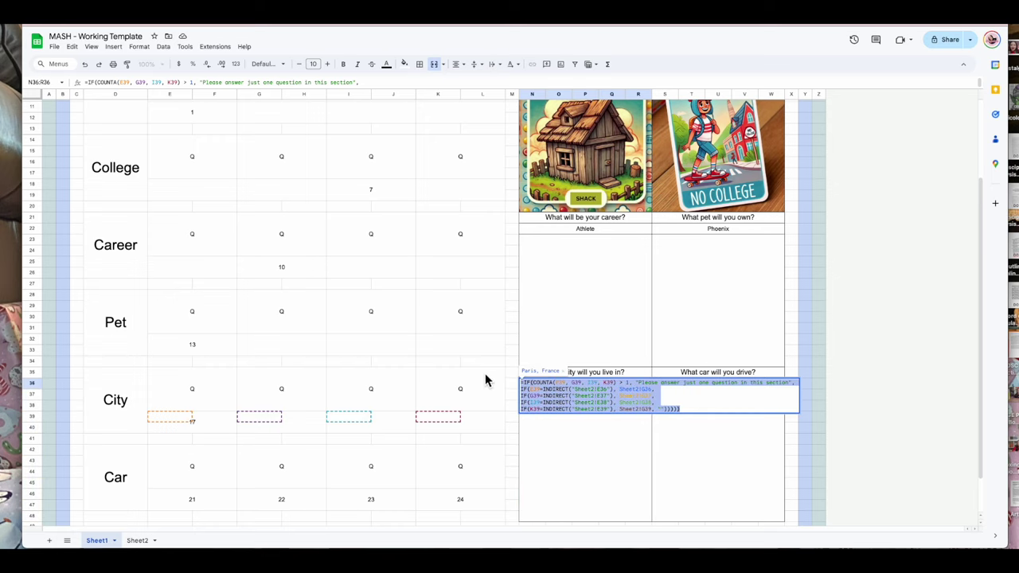
key("ctrl+c")
left_click(690, 453)
left_click(678, 390)
double_click(678, 389)
key("ctrl+v")
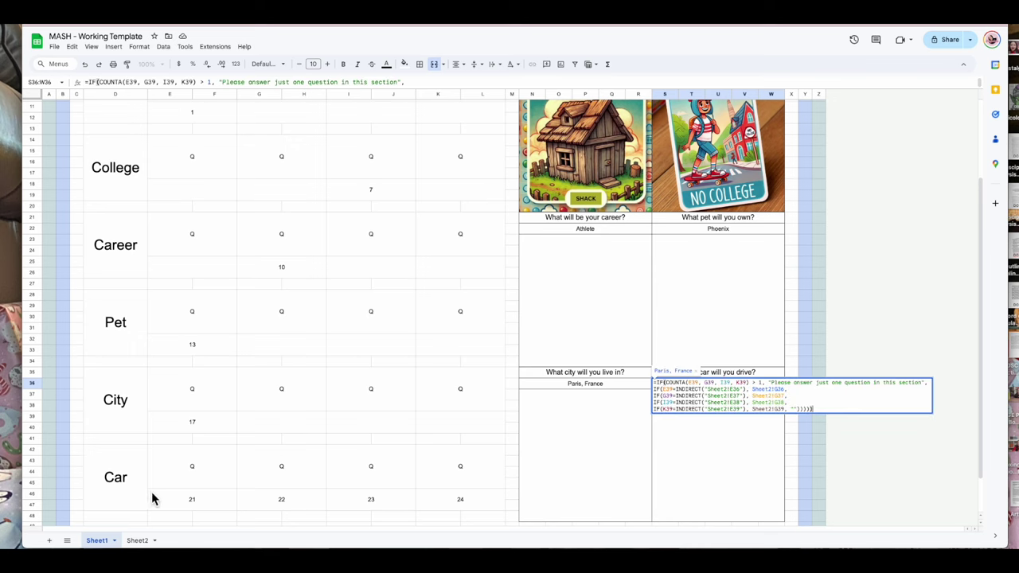
Step: Change the E, G, I and K check references on every line to row 46
left_click(736, 386)
type("E46")
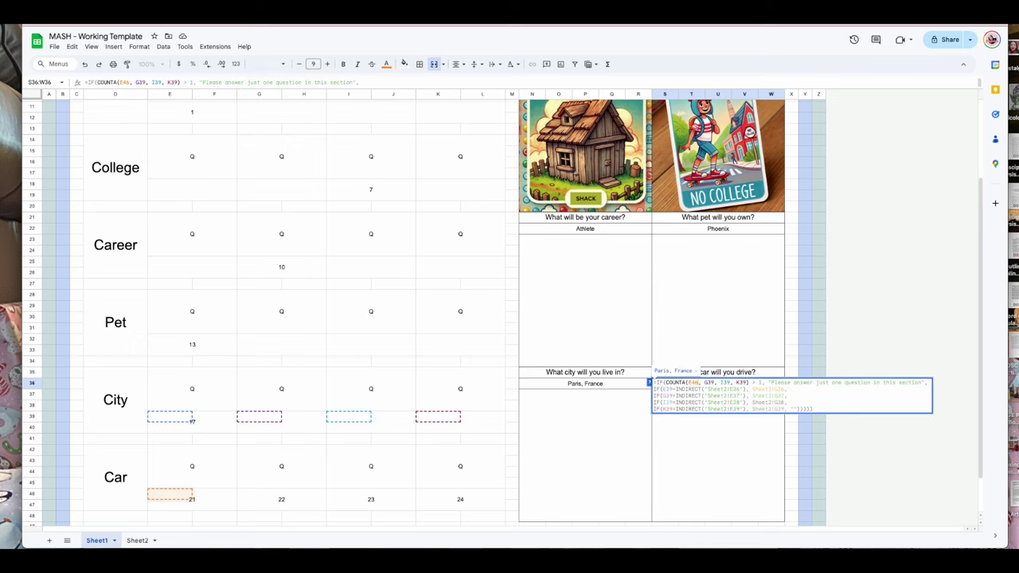
double_click(706, 383)
type("G46")
double_click(722, 383)
type("I46")
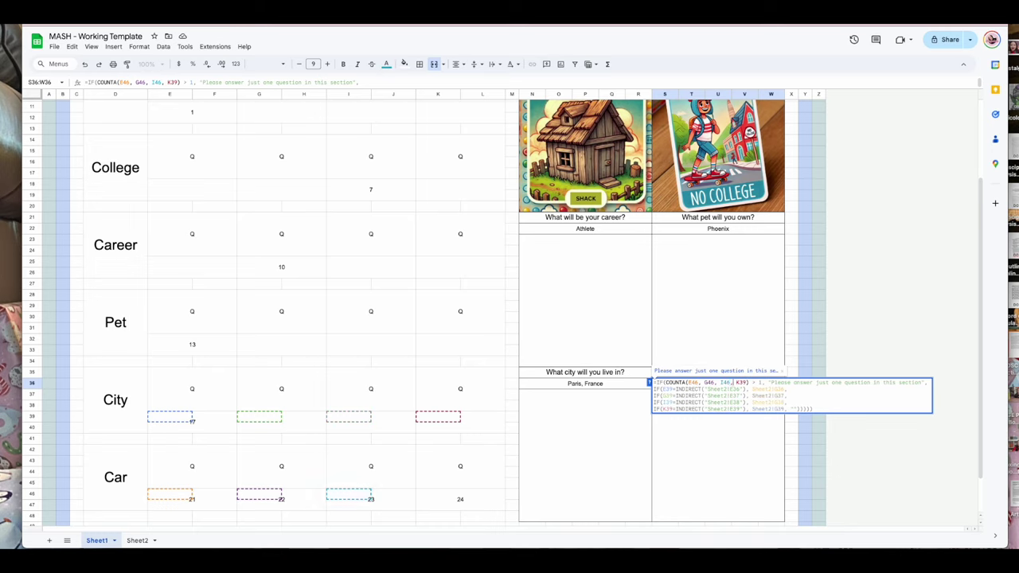
double_click(740, 383)
type("K46")
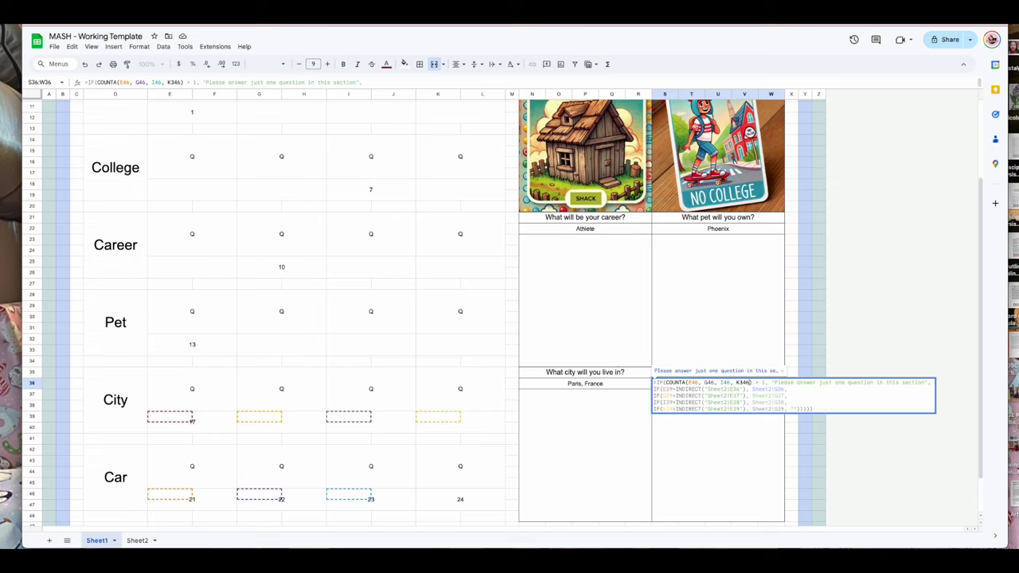
double_click(672, 389)
type("E46")
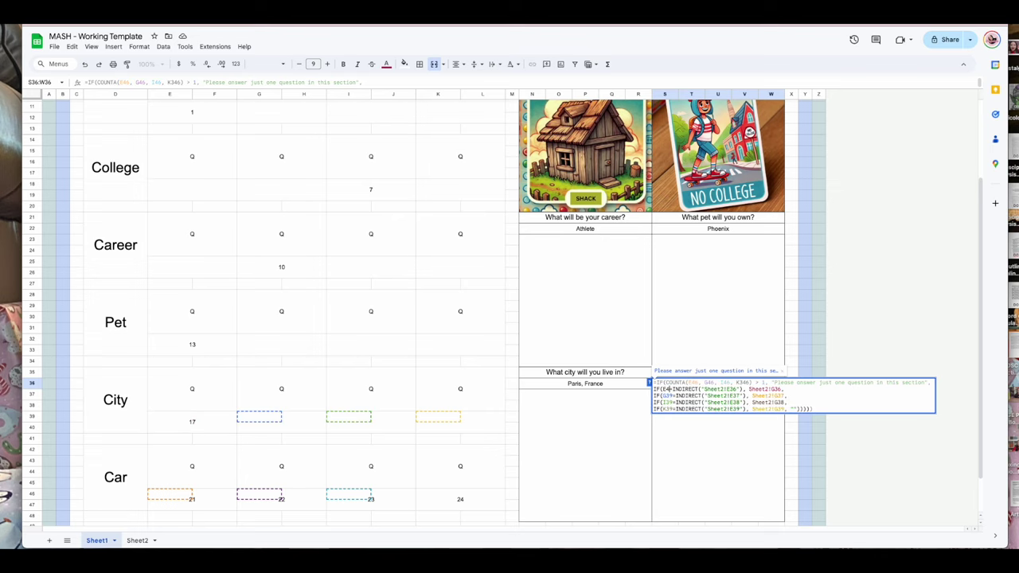
double_click(663, 396)
type("G46")
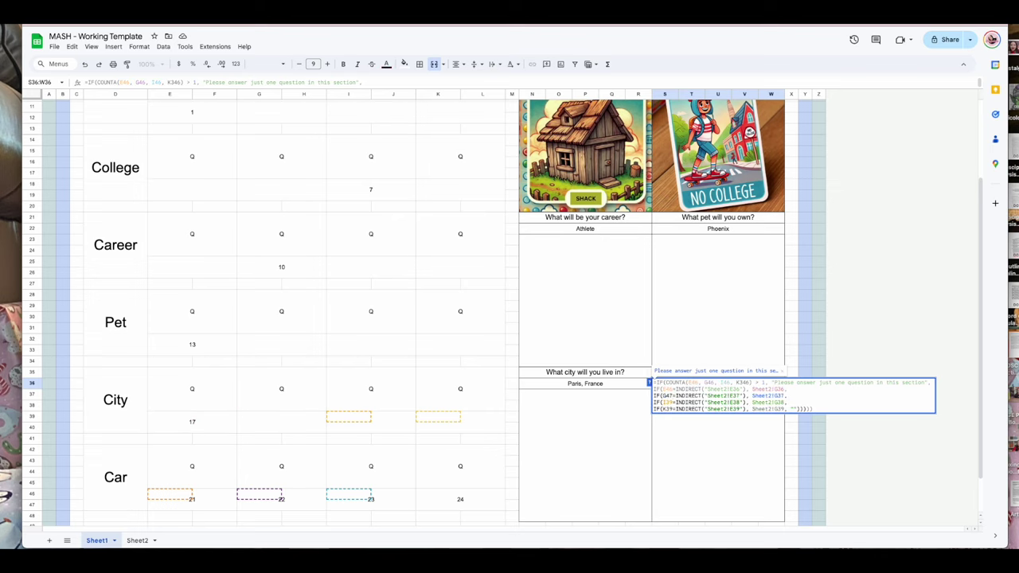
double_click(659, 402)
type("I46")
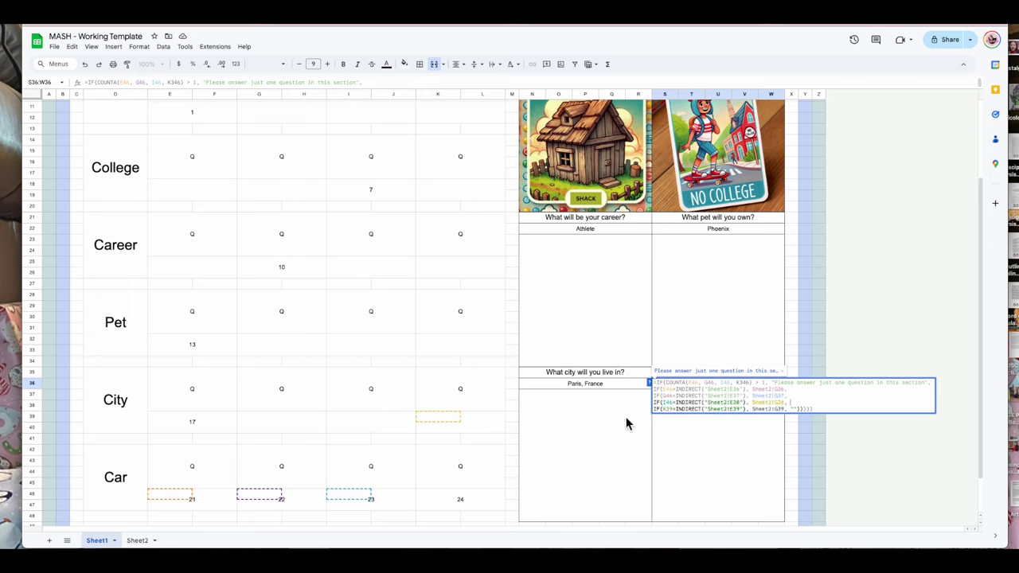
double_click(664, 409)
type("K46")
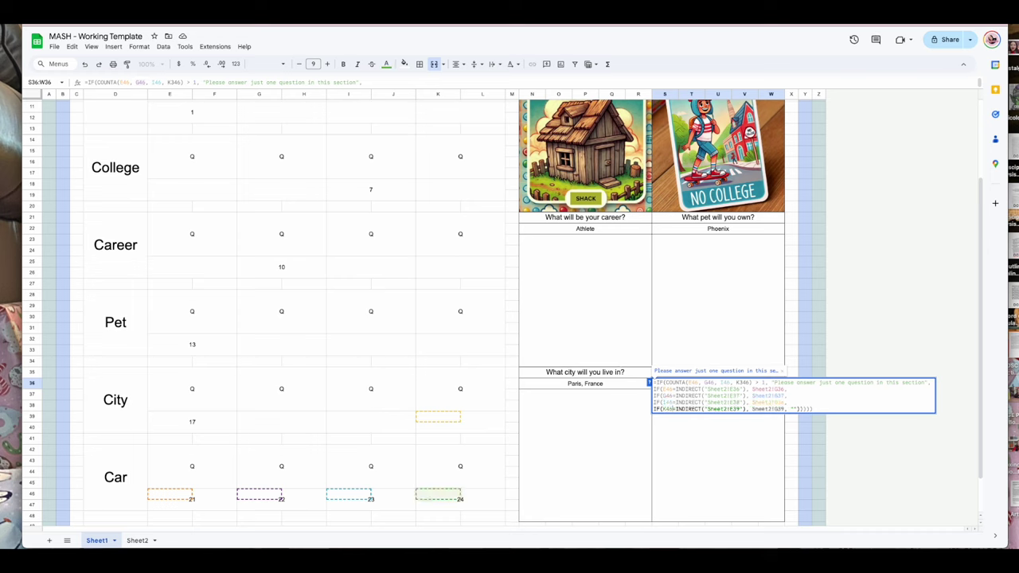
Step: Point the Sheet2!E lookup references at rows 41–44
left_click(737, 388)
type("4")
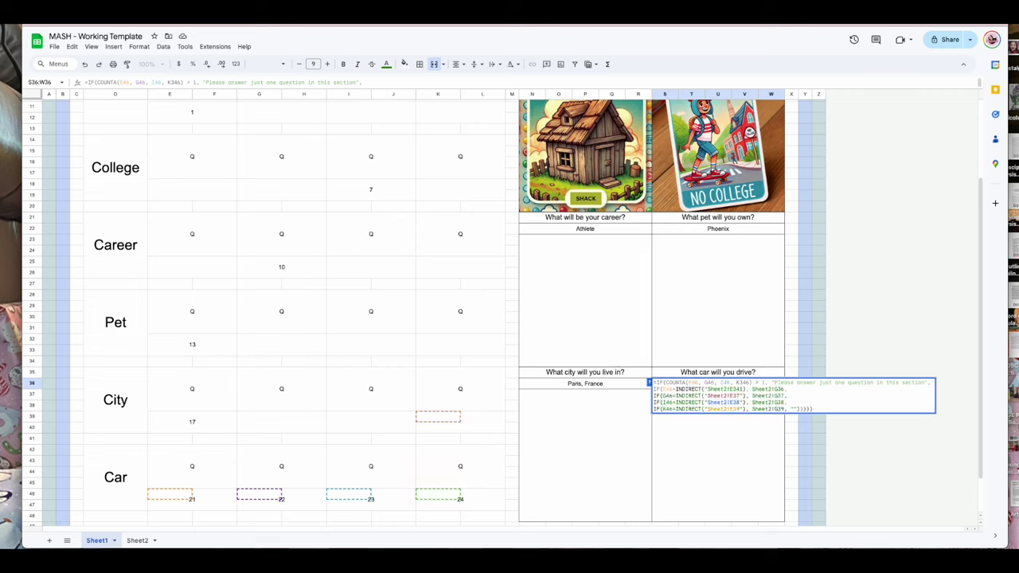
key("BackSpace")
left_click(738, 395)
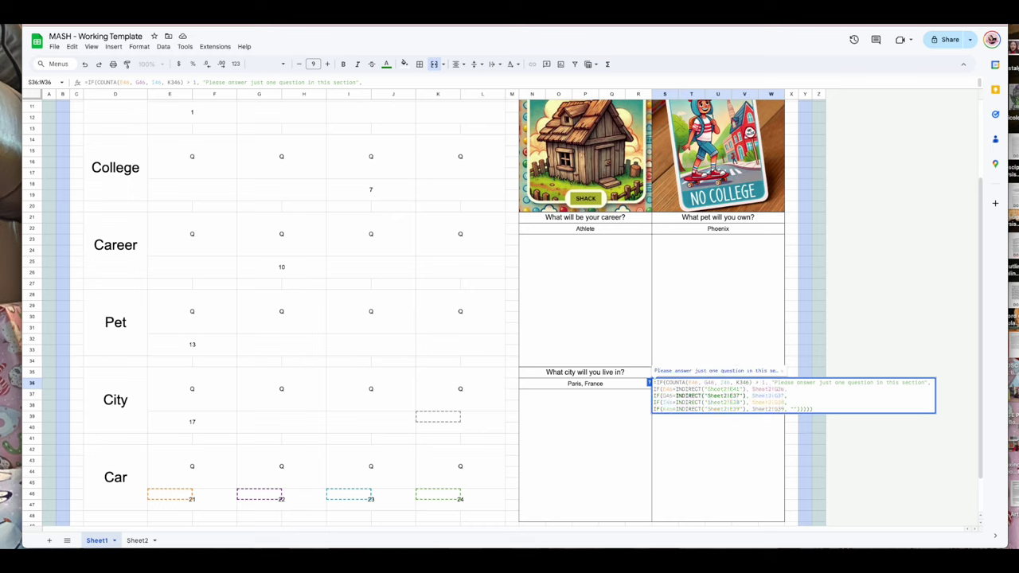
left_click(738, 402)
key("BackSpace")
key("BackSpace")
type("43")
left_click(739, 395)
key("BackSpace")
type("2")
left_click(737, 408)
key("BackSpace")
key("BackSpace")
type("44")
Step: Point the Sheet2!G result references at rows 41–44 and commit the car formula
left_click(783, 390)
key("BackSpace")
key("BackSpace")
type("44")
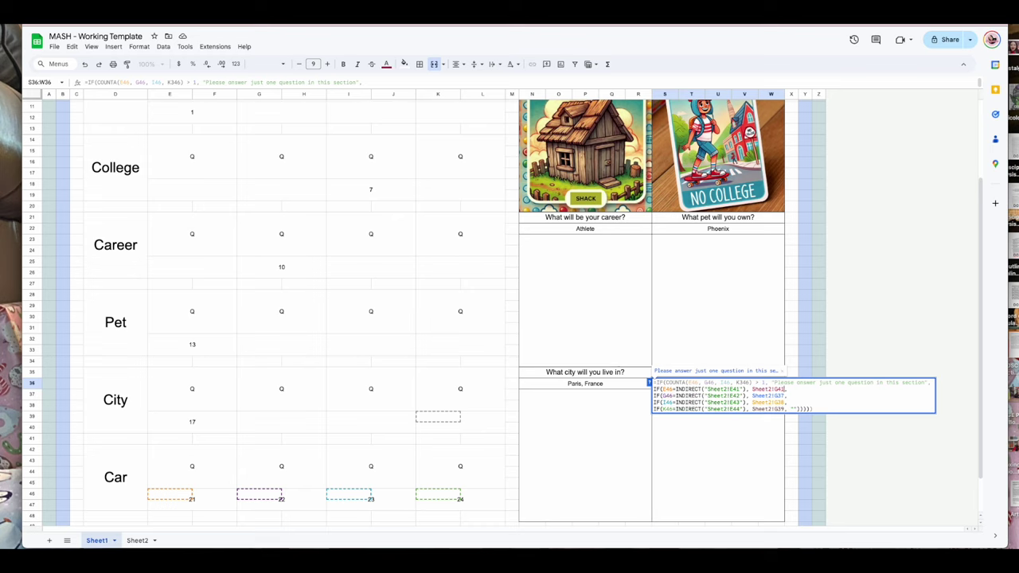
left_click(784, 396)
key("BackSpace")
key("BackSpace")
type("42")
left_click(783, 402)
key("BackSpace")
key("BackSpace")
type("43")
left_click(783, 408)
key("BackSpace")
key("BackSpace")
type("44")
key("Return")
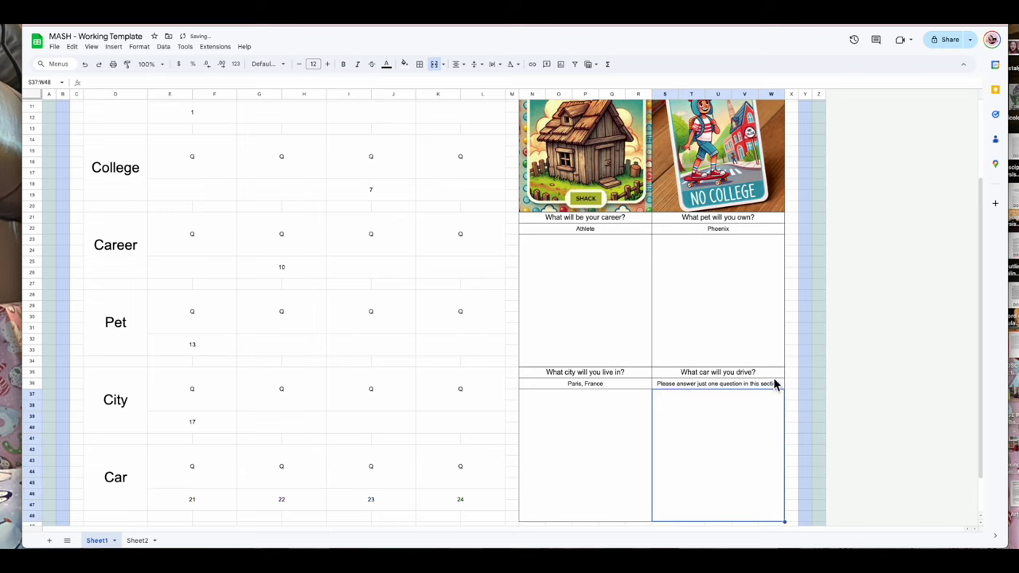
Step: Clear the test numbers 21, 22 and 23 from the Car row (E46:J47)
left_click(459, 502)
left_click_drag(191, 502, 346, 504)
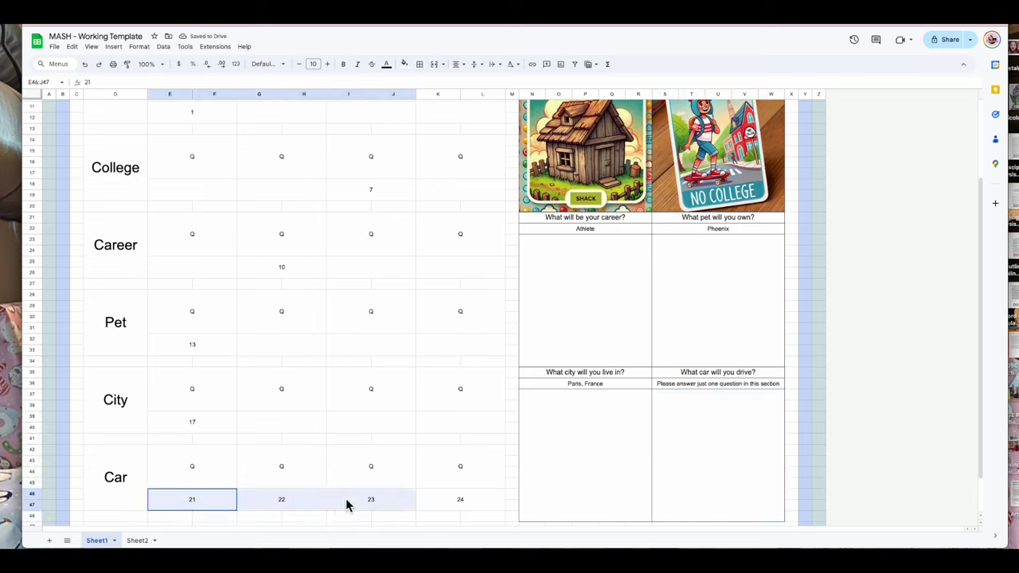
key("Delete")
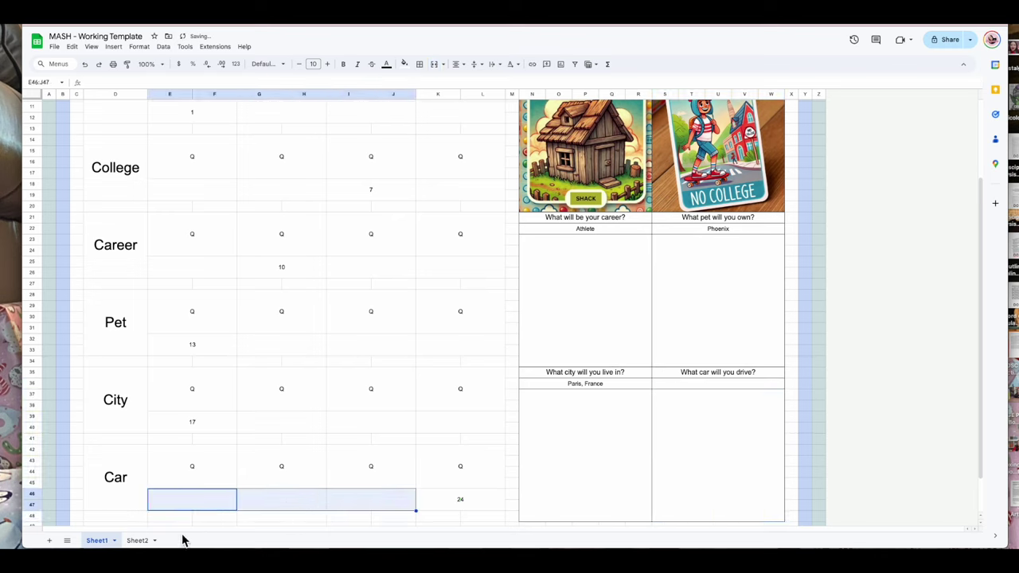
Step: On Sheet2, enter Tesla Model X, Jeep Wrangler, Batmobile and Flinstones' Car in G41:G44
left_click(137, 541)
left_click(334, 449)
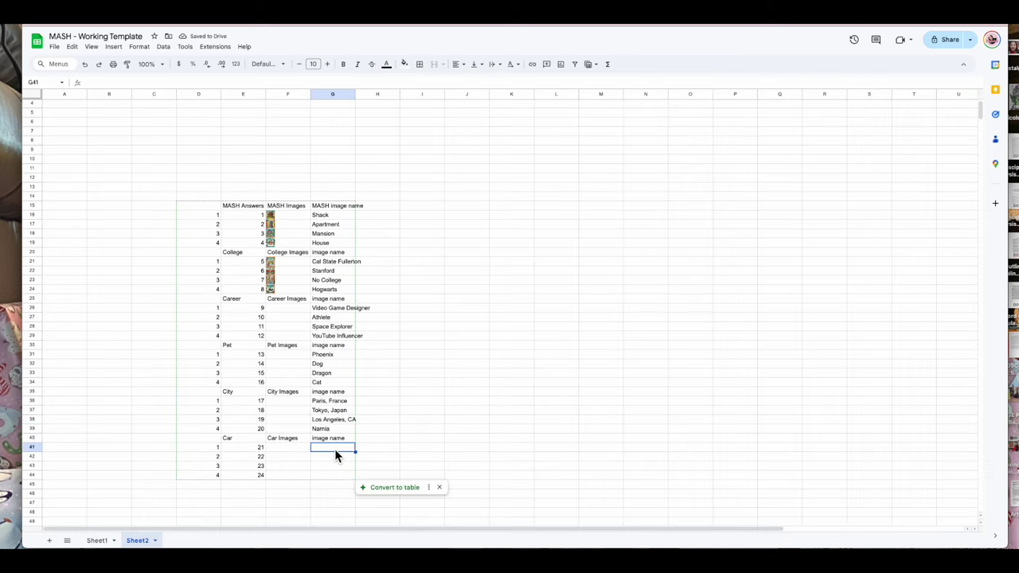
type("Tesla Model X")
key("Return")
type("Jeep")
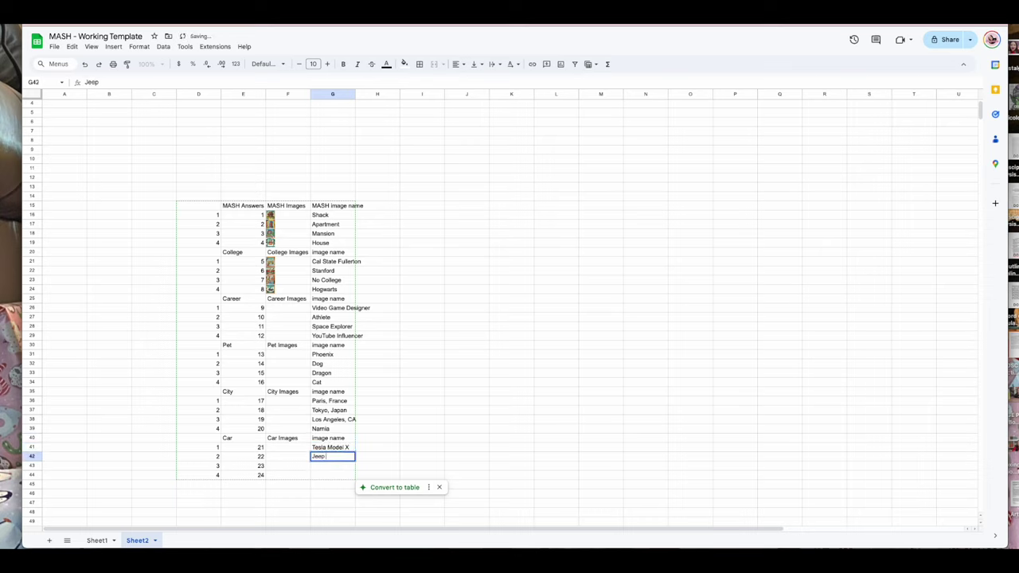
type(" Wrangler")
key("Return")
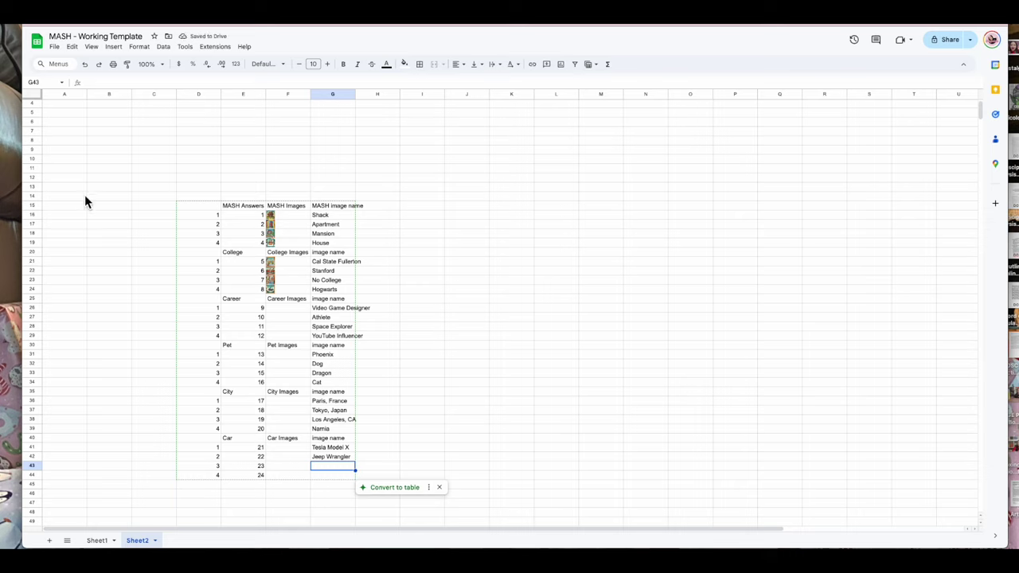
type("Batmobile")
key("Return")
type("Flinstone")
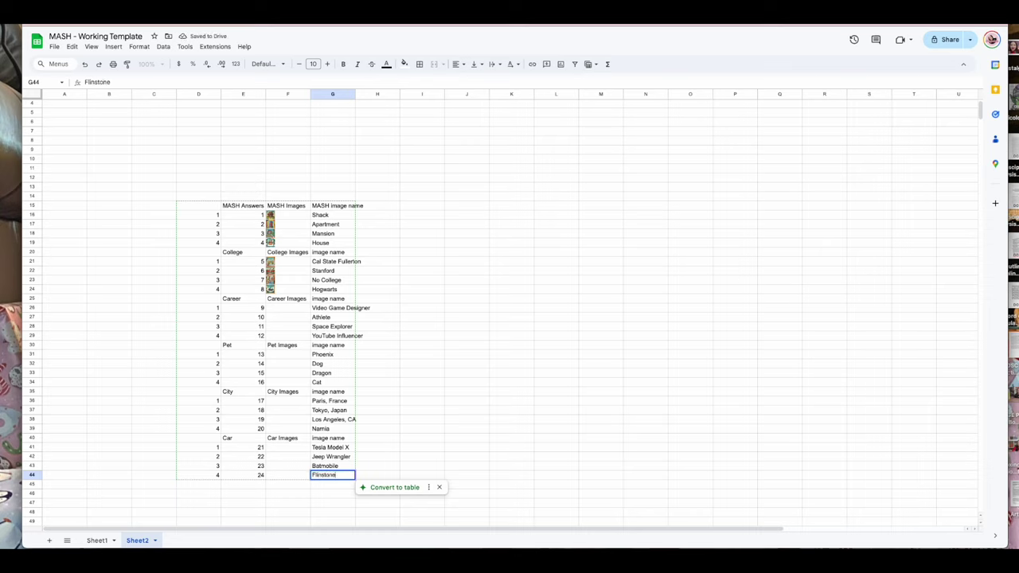
type("s' Car")
left_click(459, 326)
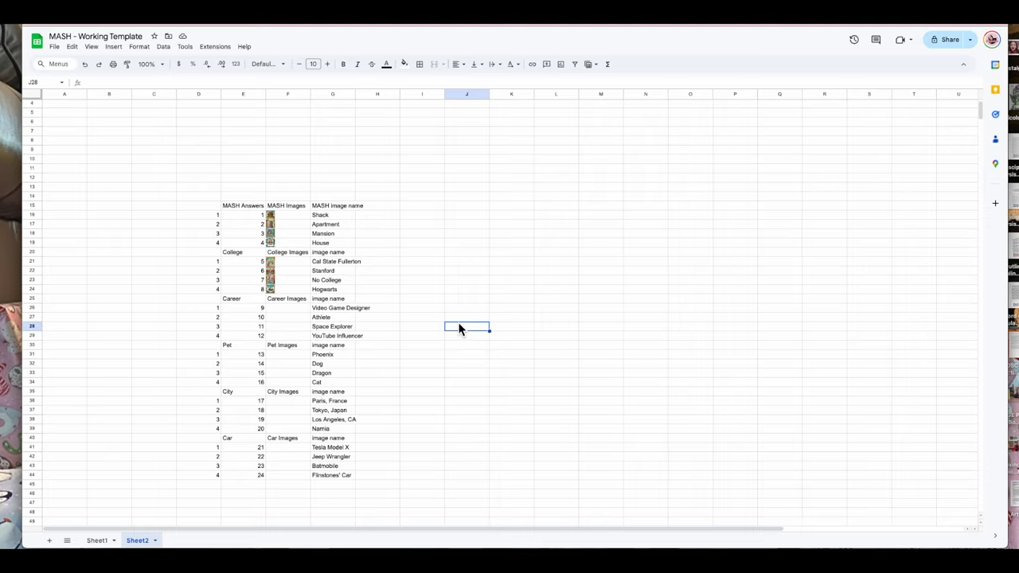
Step: In Canva, clear Safari's finished downloads, close the sharing notice, and hide Canva
left_click(985, 542)
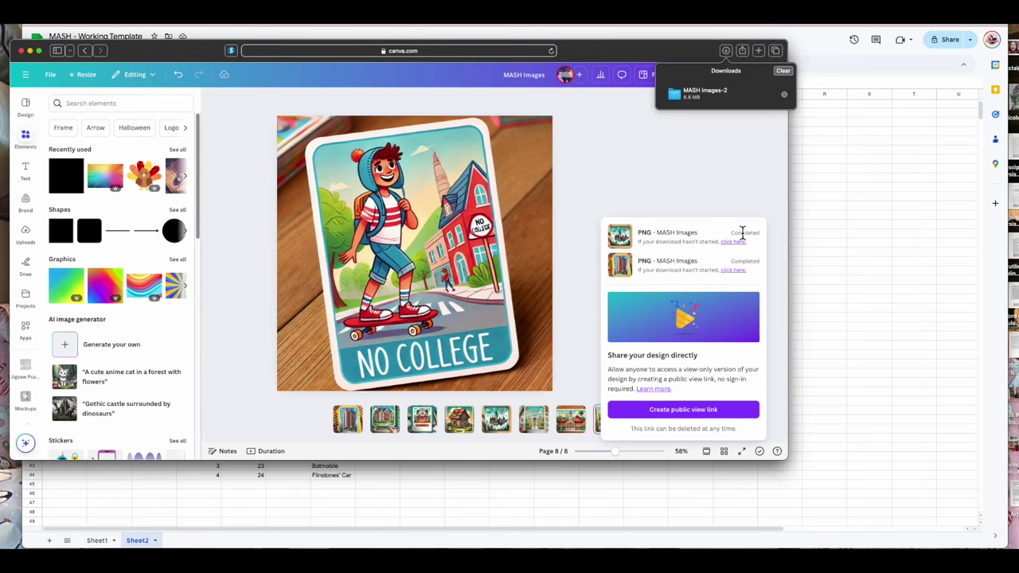
left_click(785, 72)
left_click(733, 201)
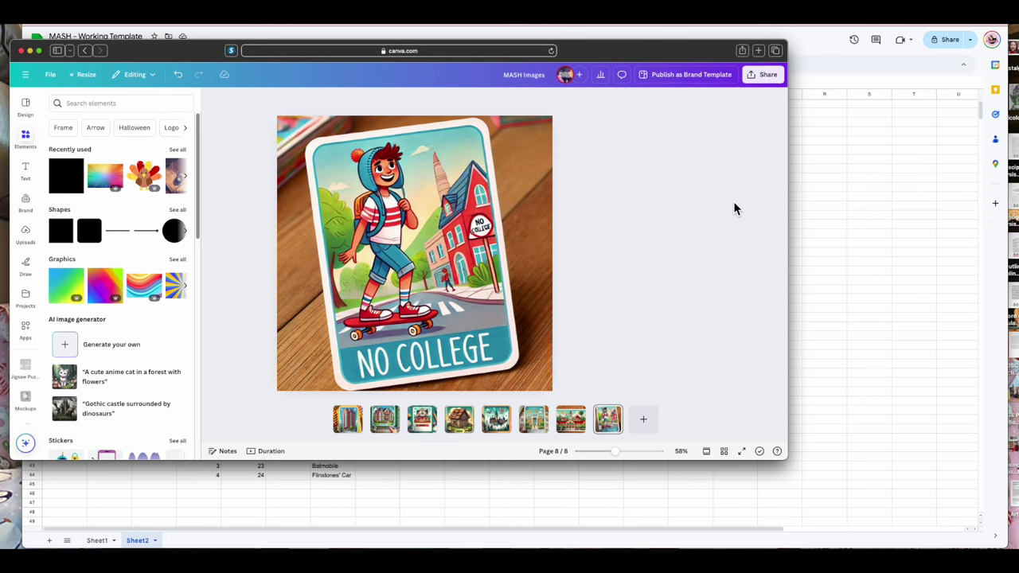
key("super+m")
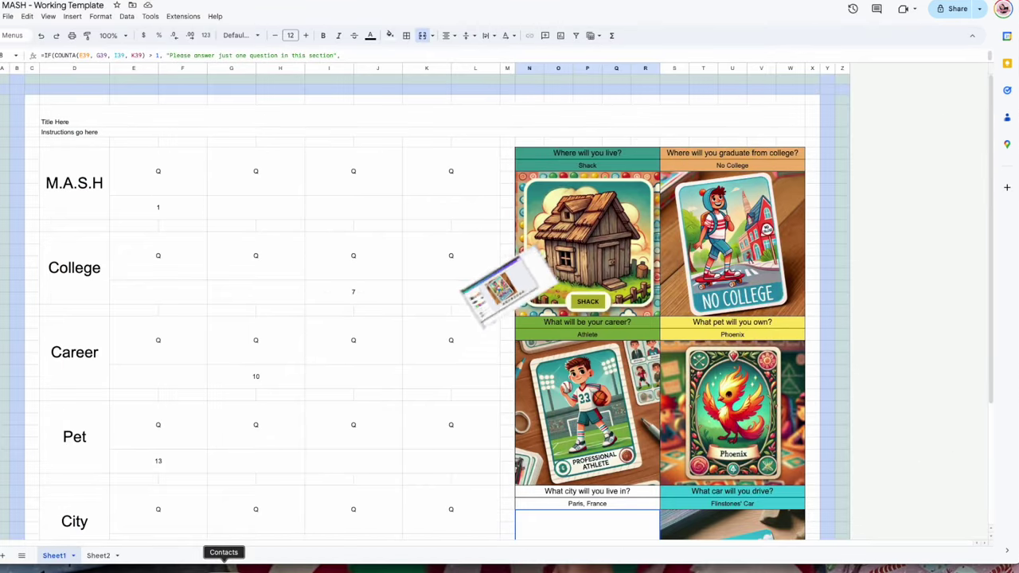
Step: Inspect the car image and car name formulas on Sheet1, then go to Sheet2's lookup table
scroll(641, 237, "down", 3)
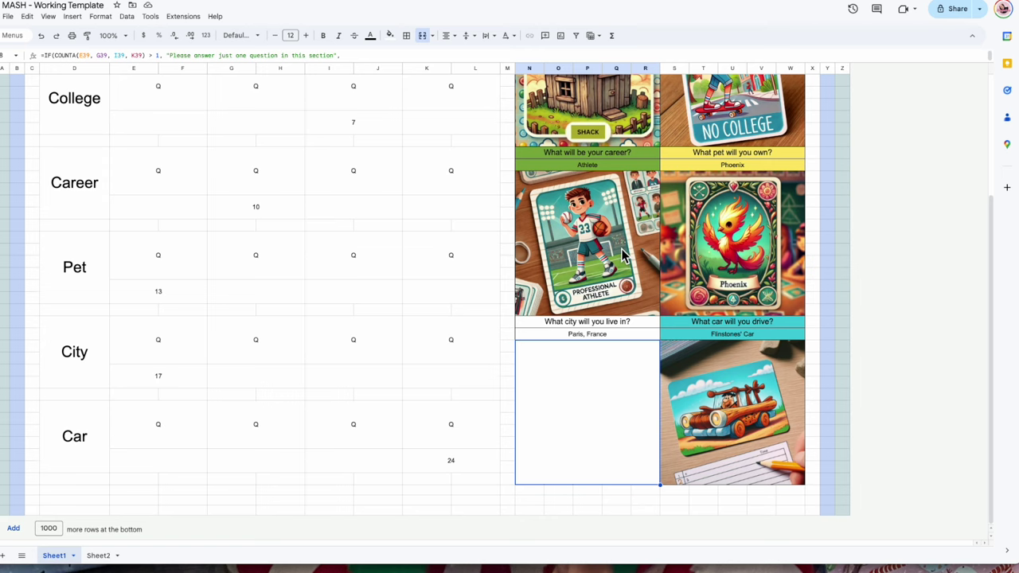
left_click(740, 418)
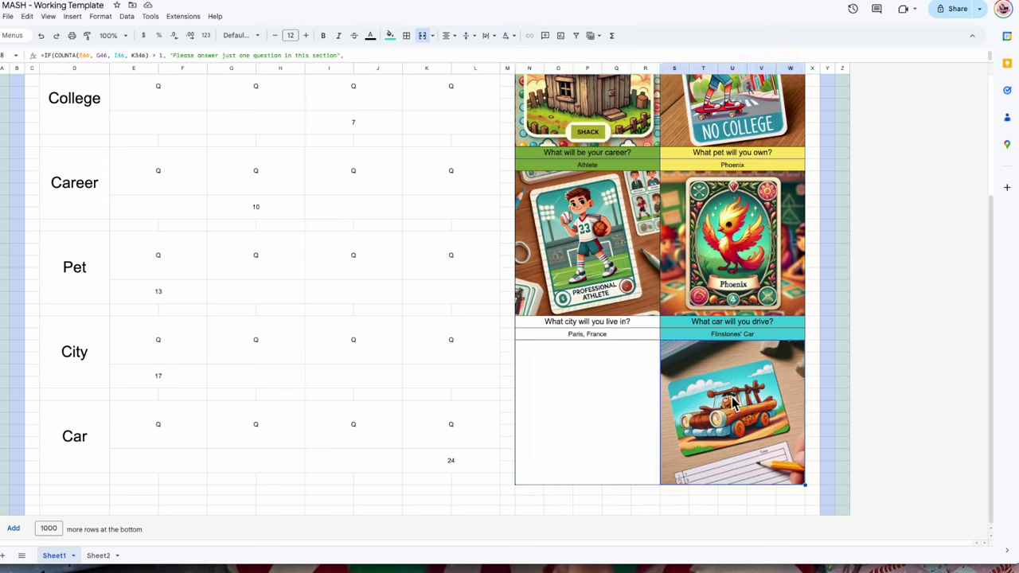
double_click(726, 414)
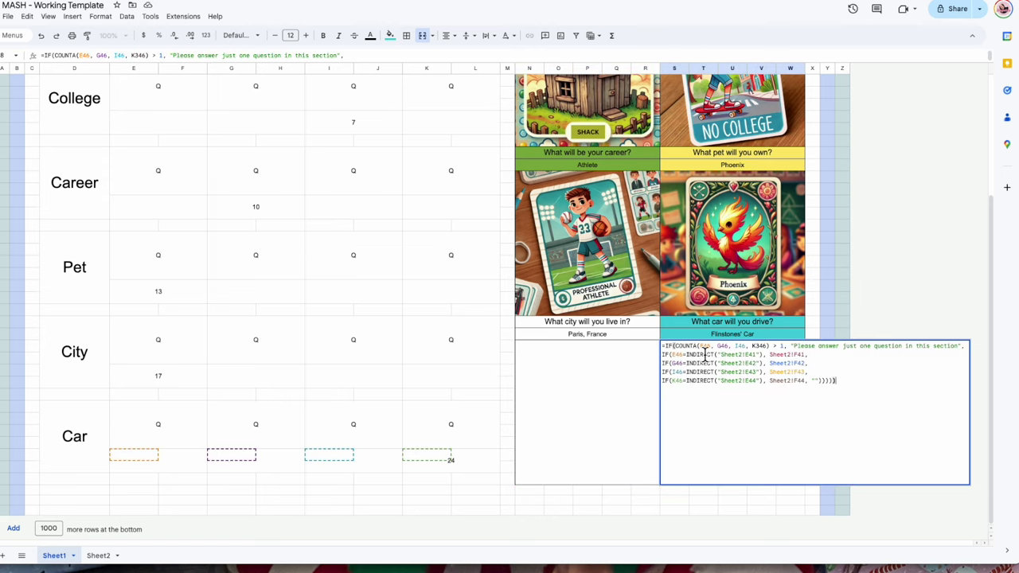
left_click(769, 335)
double_click(739, 333)
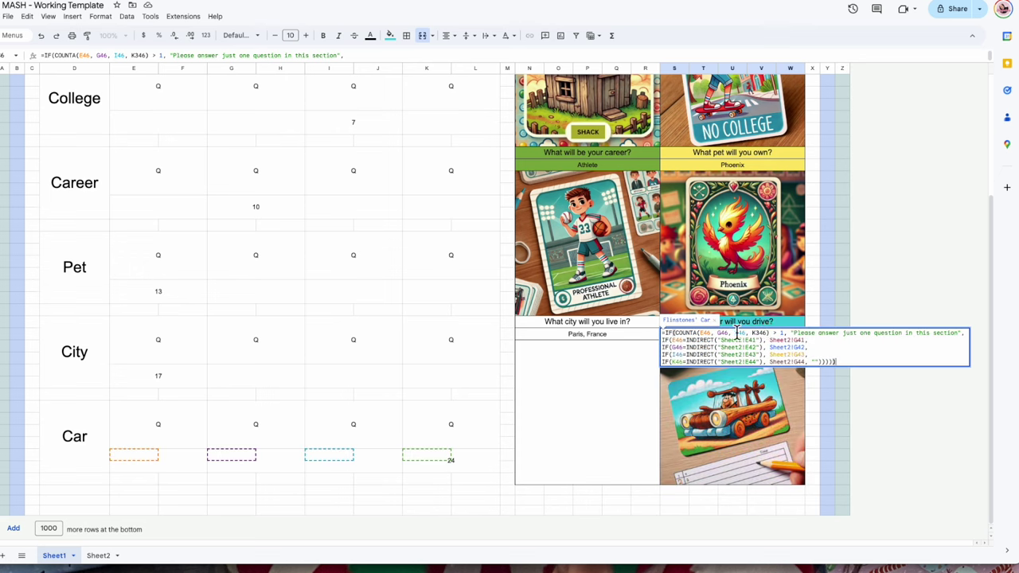
left_click(734, 417)
double_click(735, 417)
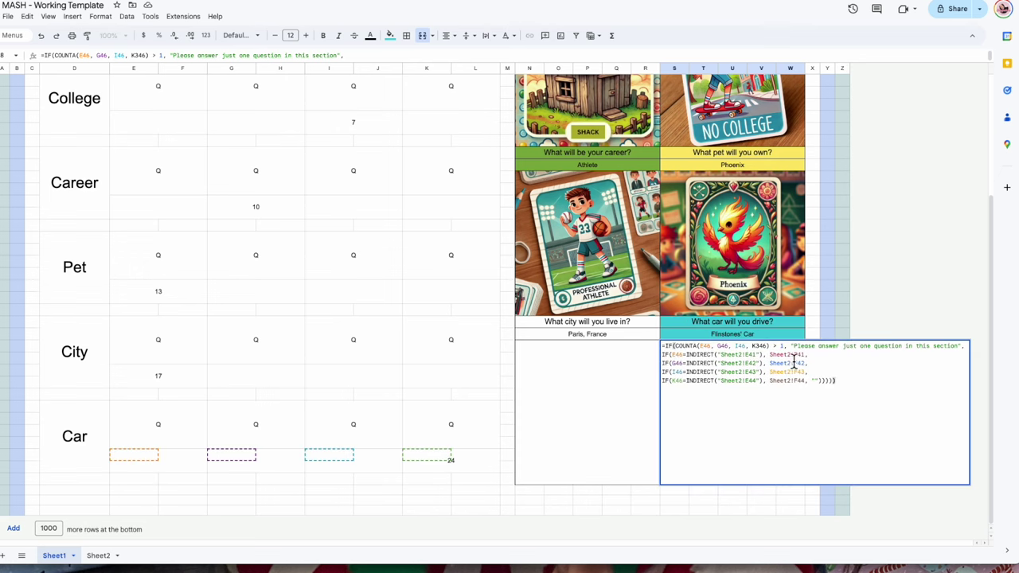
left_click(909, 269)
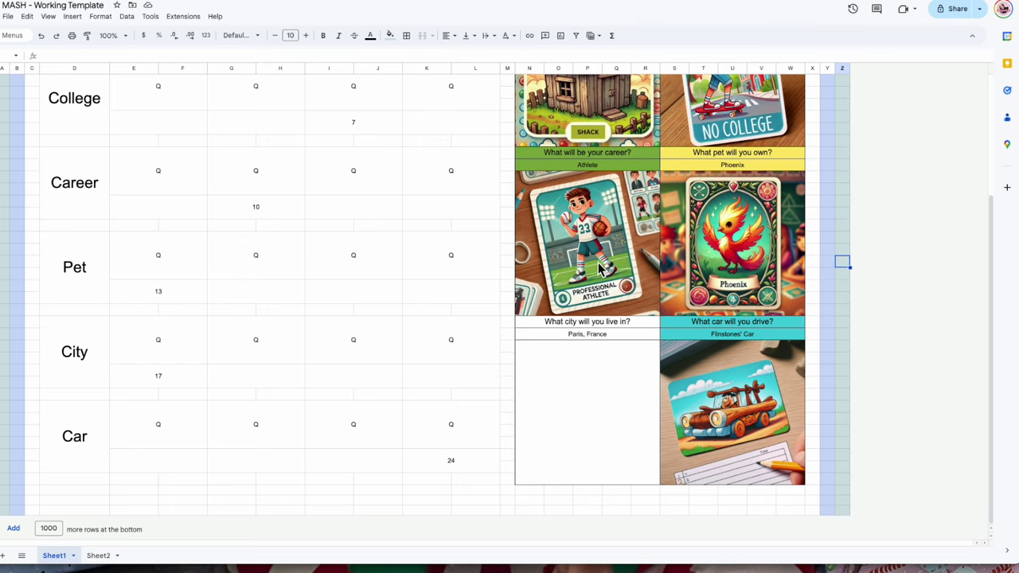
left_click(98, 555)
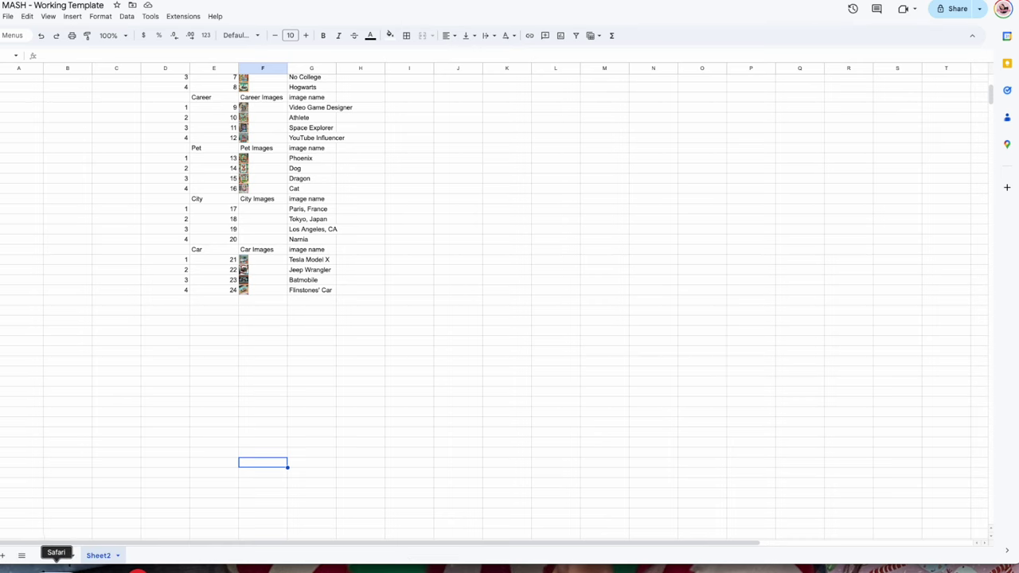
key("alt+Tab")
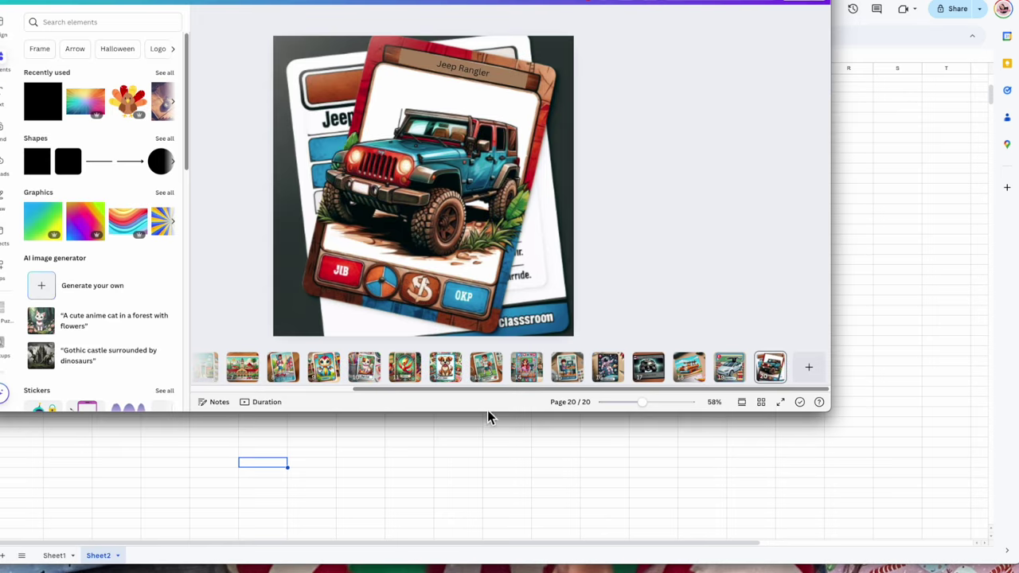
Step: Add page 21 to the design and drop the Narnia image from the MASH folder onto it
left_click(811, 367)
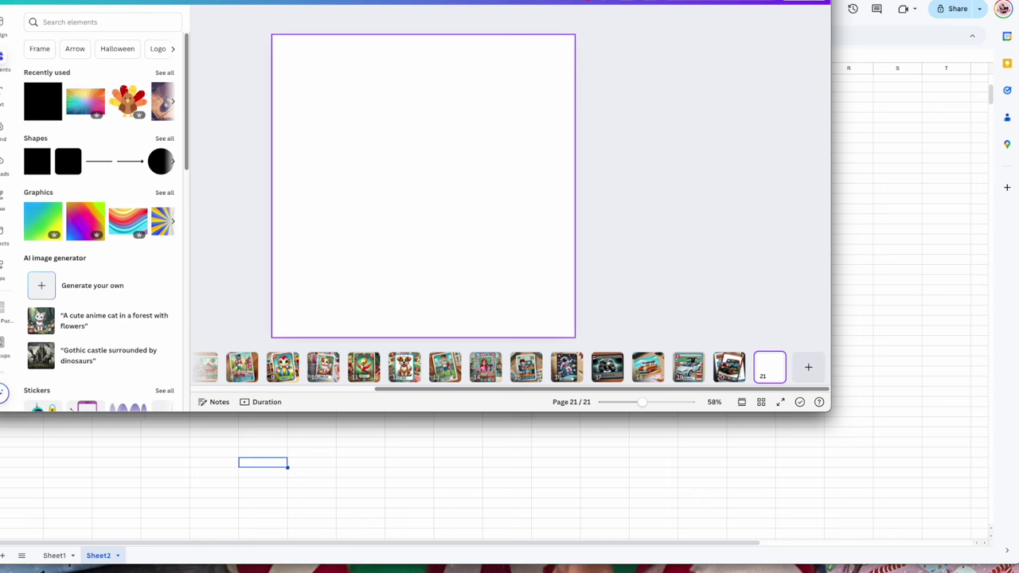
key("alt+Tab")
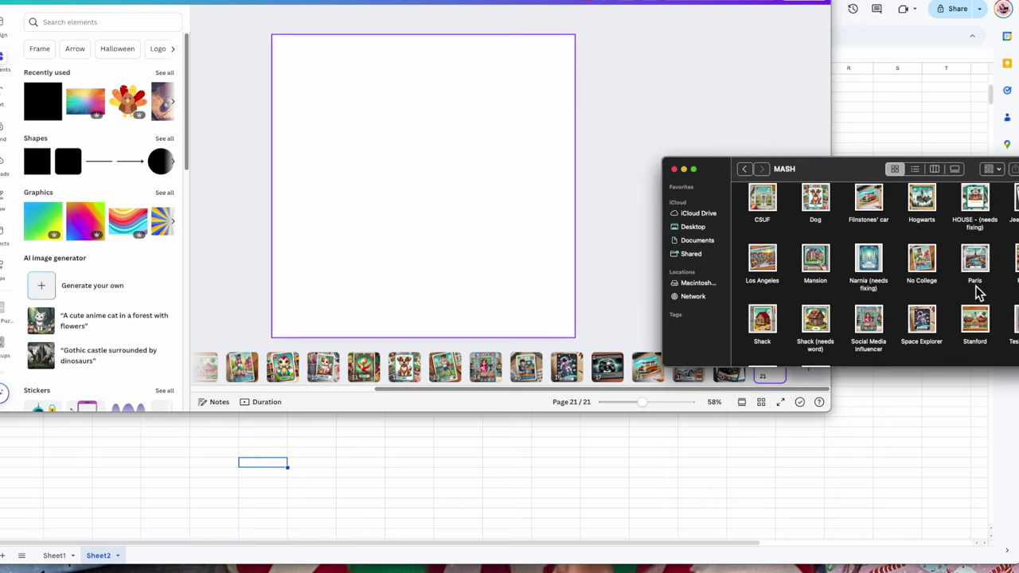
scroll(964, 291, "up", 2)
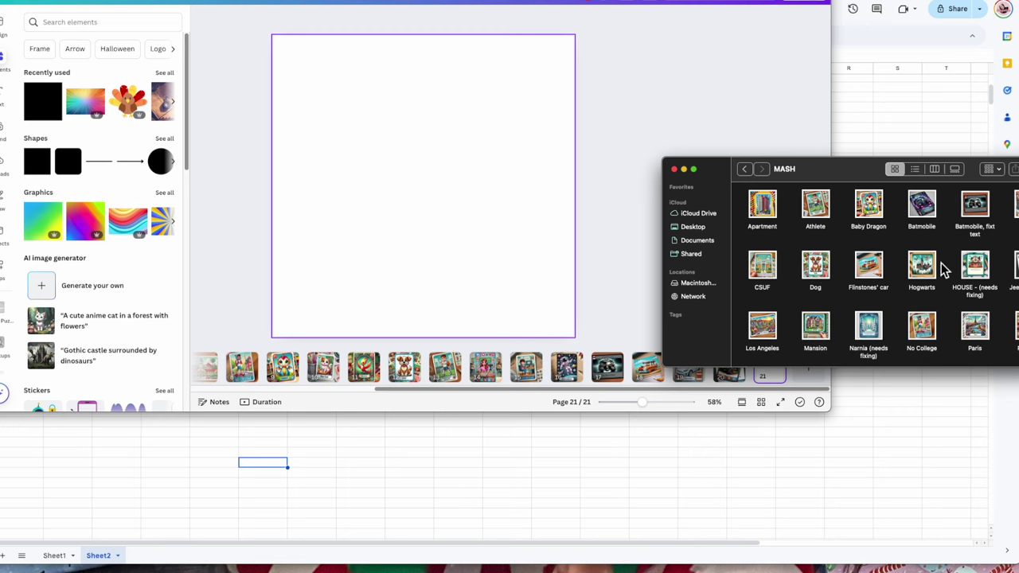
scroll(962, 267, "down", 1)
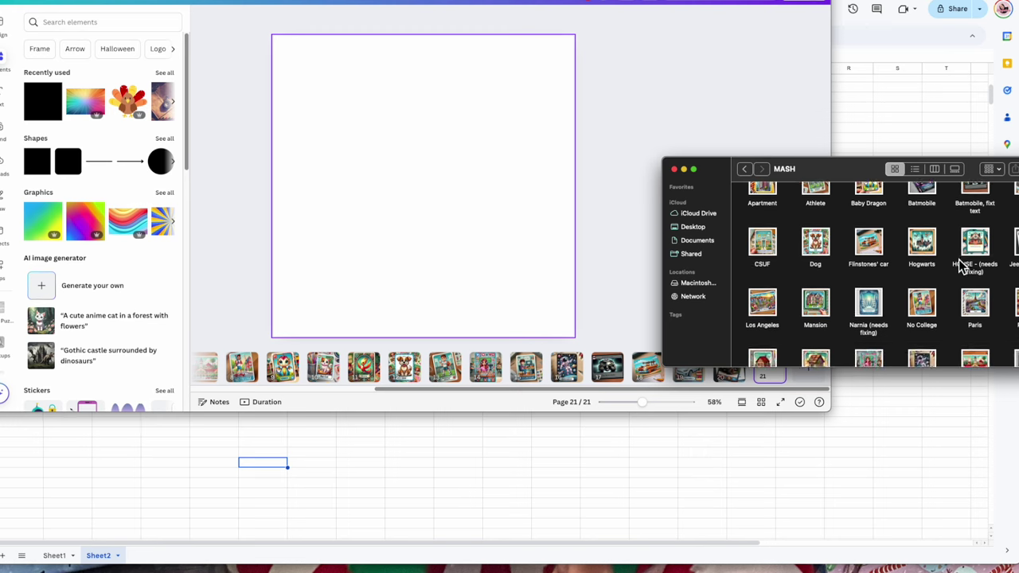
left_click(867, 317)
left_click_drag(378, 241, 380, 243)
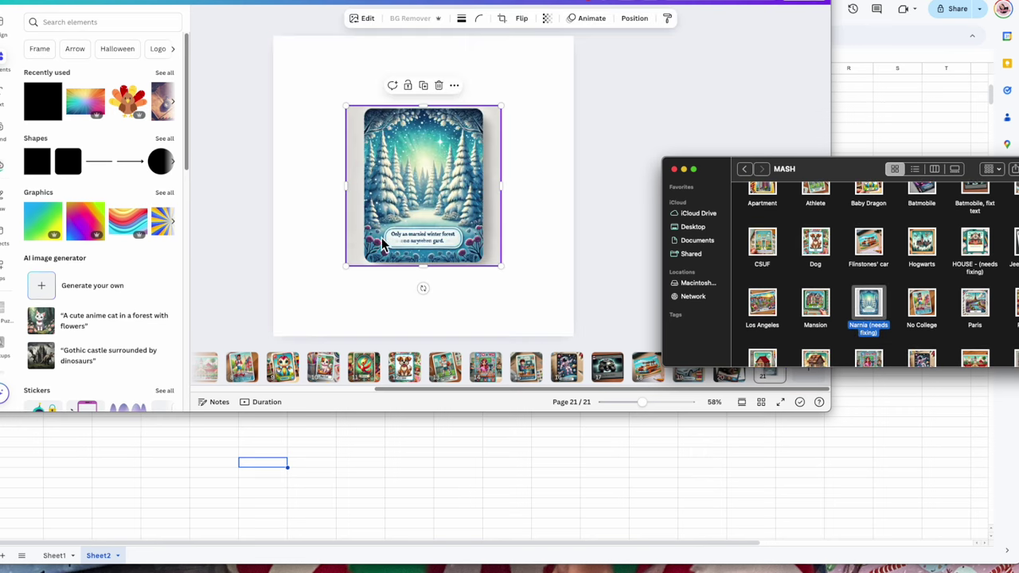
Step: Make the Narnia image the page background
right_click(443, 189)
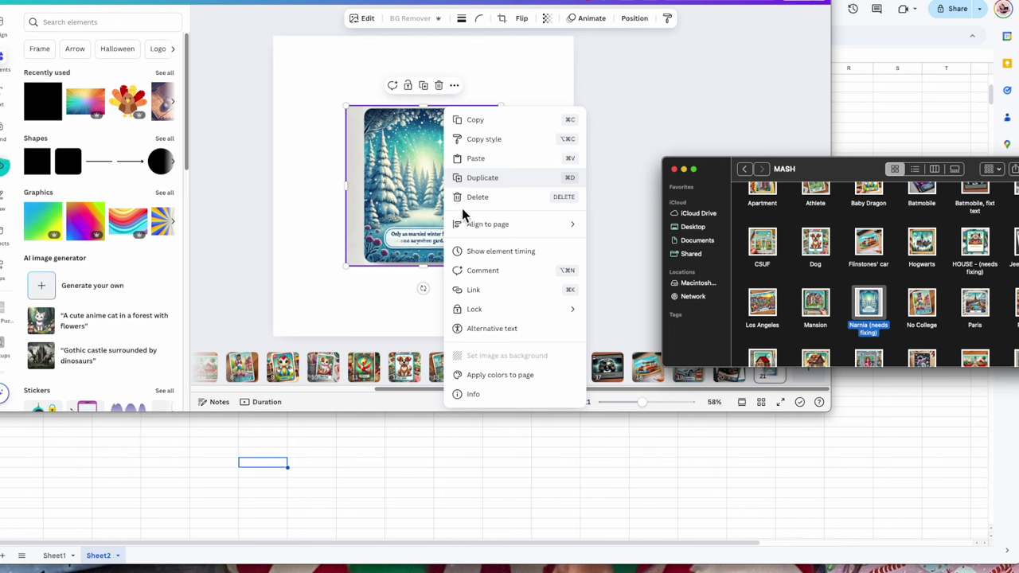
left_click(370, 195)
left_click(414, 218)
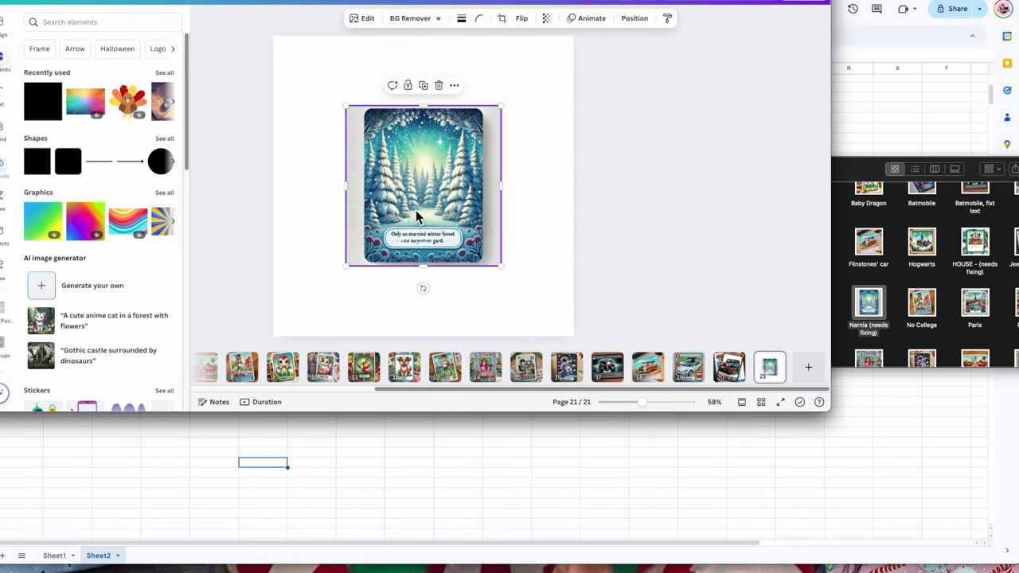
right_click(416, 217)
left_click(492, 358)
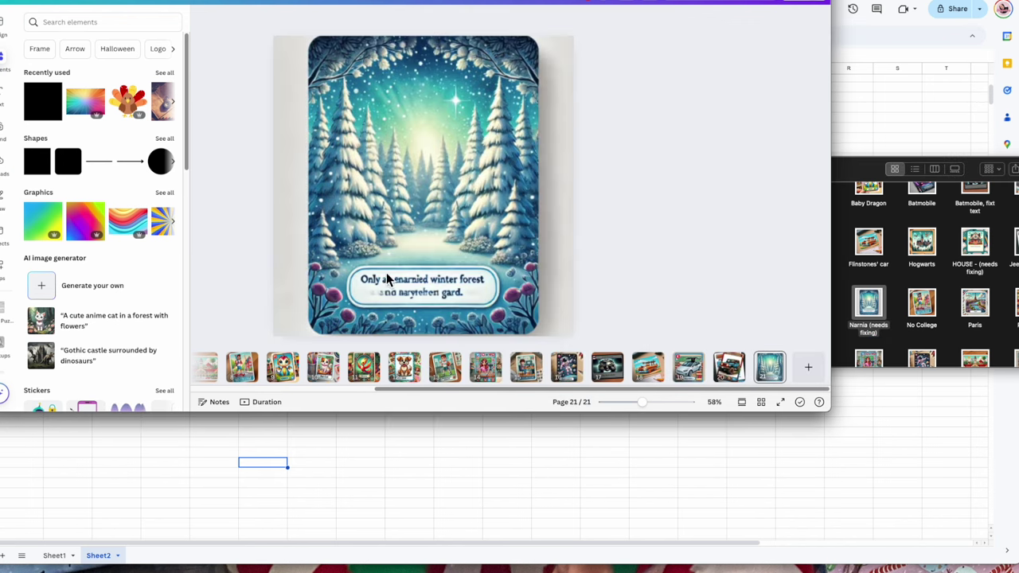
Step: Cover the card's garbled caption with a white square resized to fit
left_click(40, 164)
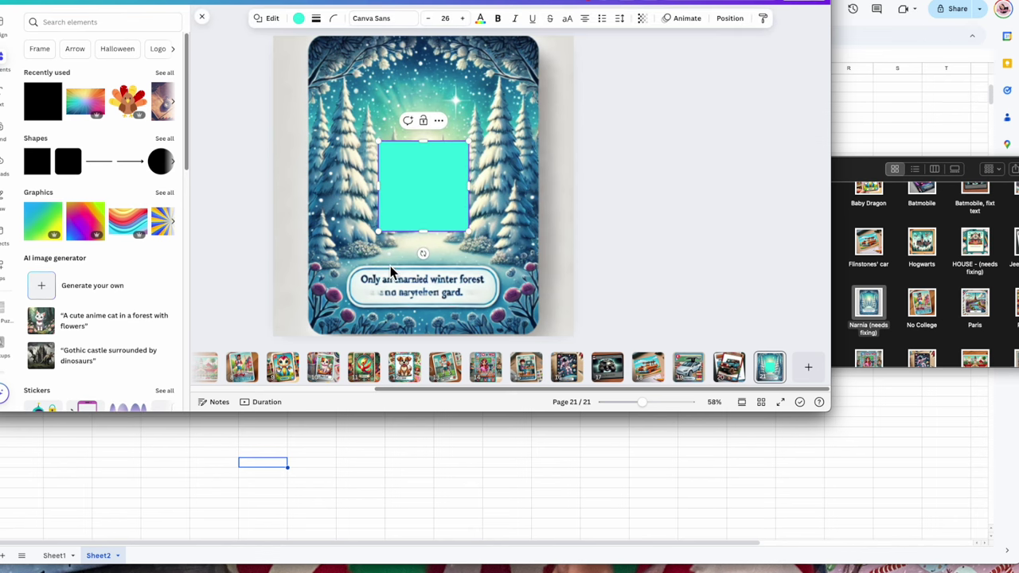
left_click_drag(425, 178, 491, 305)
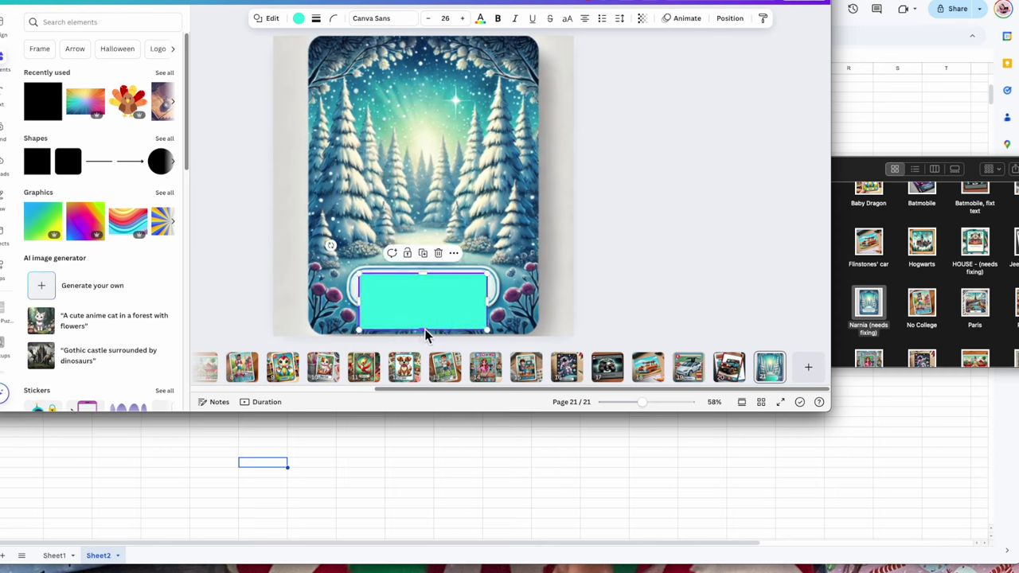
left_click_drag(423, 333, 423, 305)
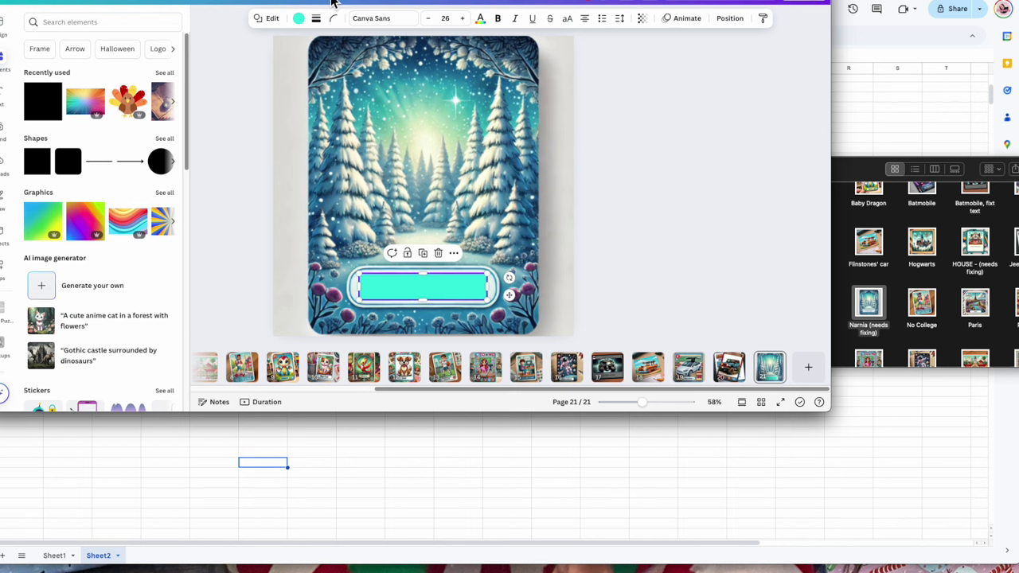
left_click(298, 18)
left_click(112, 120)
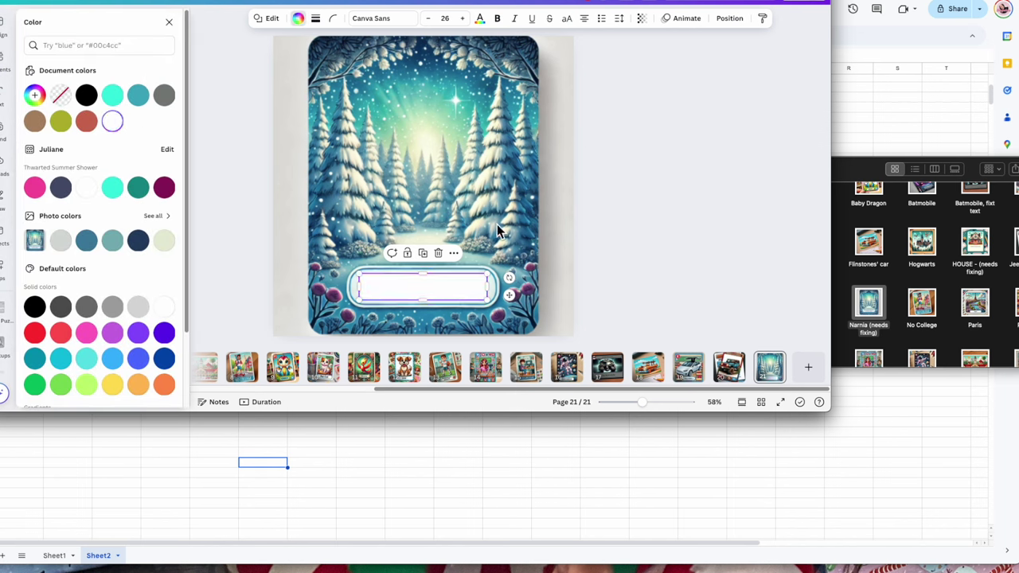
left_click(623, 269)
Step: Type 'Narnia' in the white box and raise its font size to 42
left_click(417, 293)
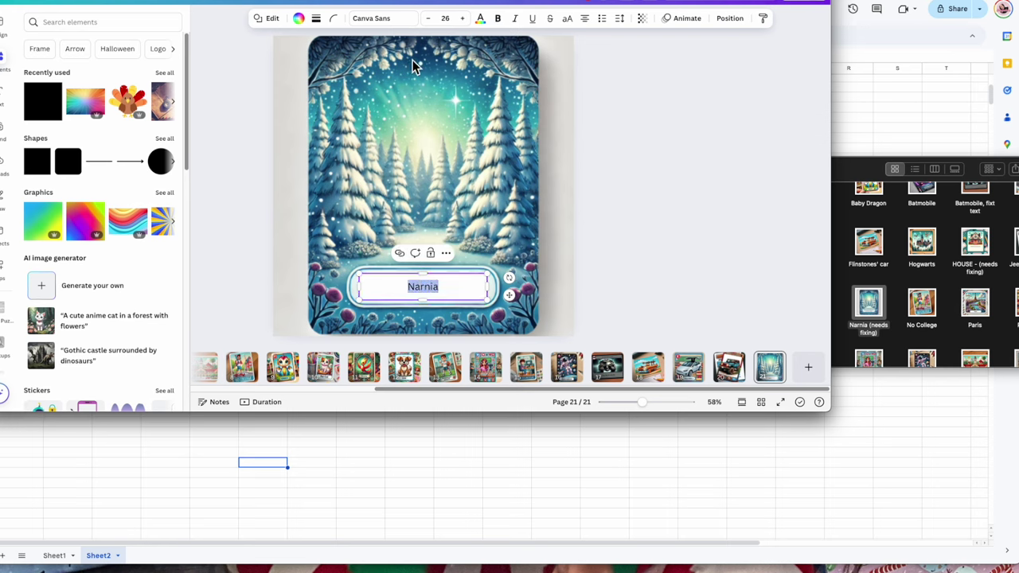
left_click(464, 19)
left_click(464, 19)
left_click(463, 19)
left_click(463, 19)
left_click(463, 19)
left_click(463, 19)
left_click(464, 19)
left_click(464, 19)
left_click(463, 19)
left_click(464, 19)
left_click(464, 19)
left_click(464, 19)
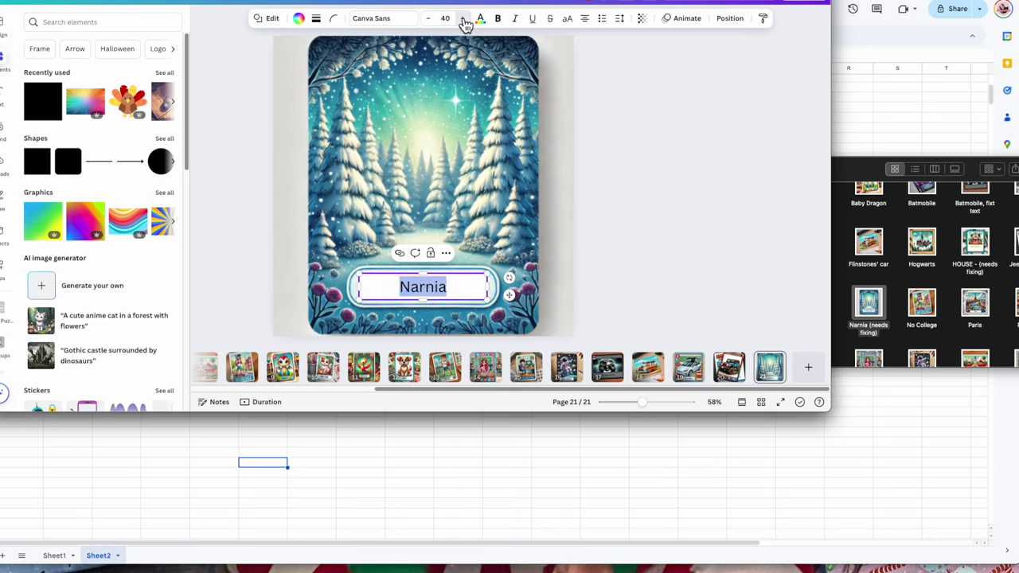
Step: Fill the Narnia label box light green and add a blank page 22 after it
left_click(701, 243)
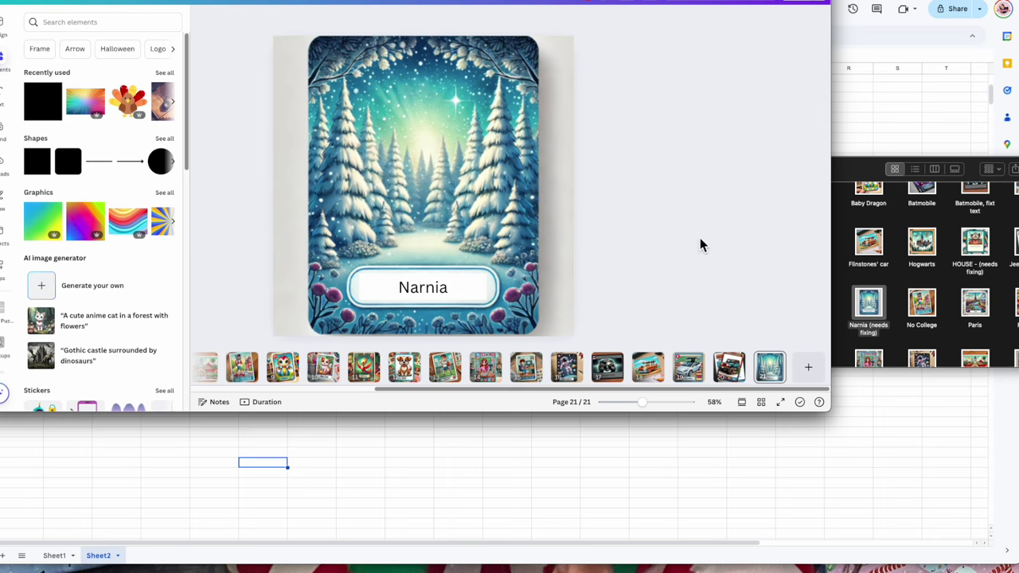
left_click(393, 288)
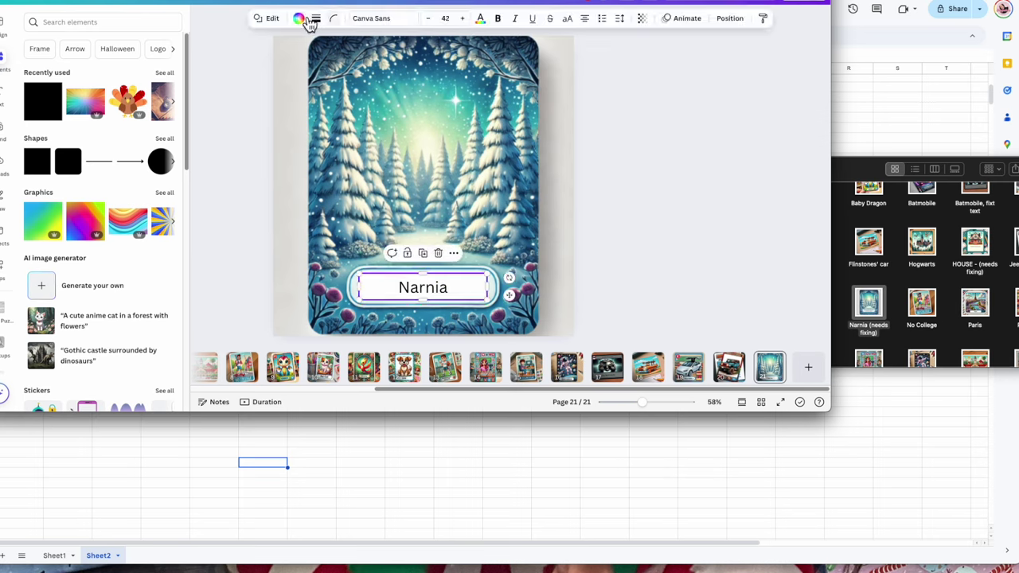
left_click(564, 264)
left_click(459, 293)
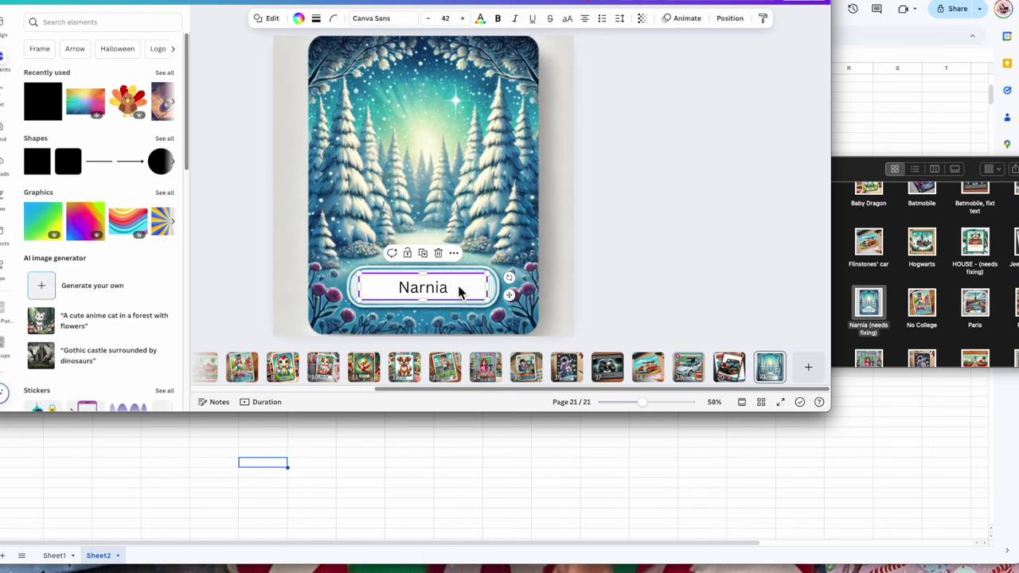
left_click(298, 20)
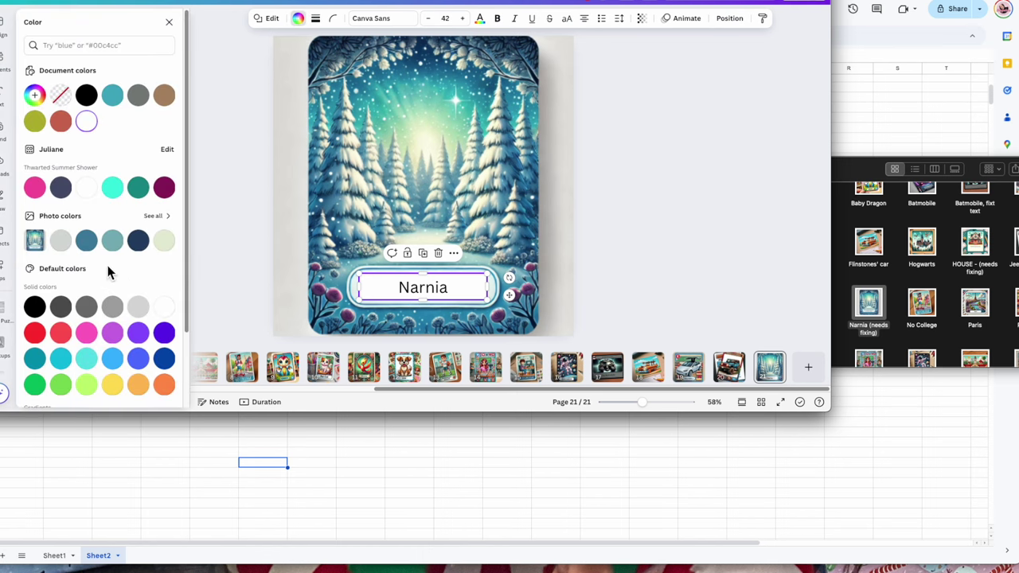
left_click(164, 240)
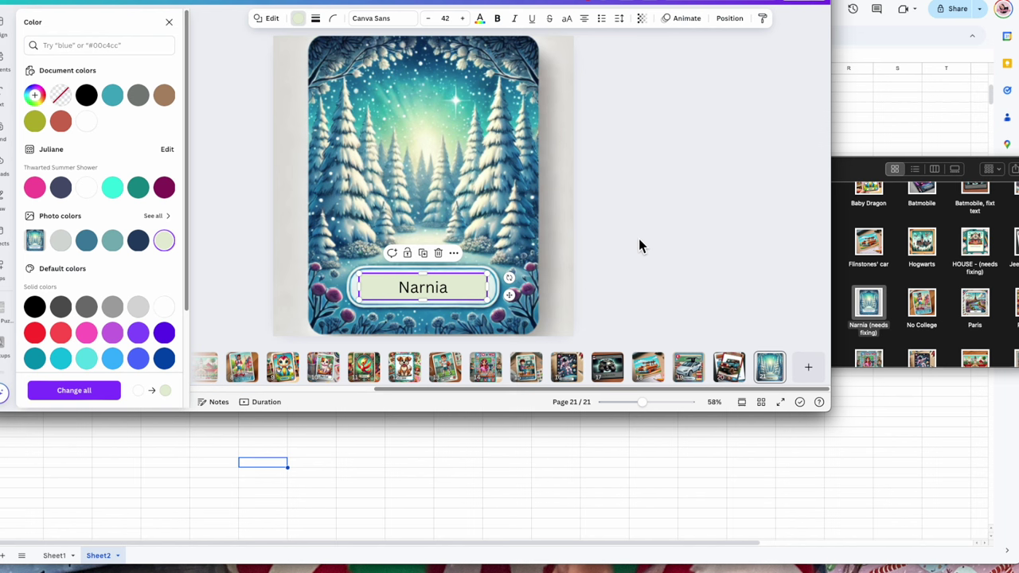
left_click(639, 239)
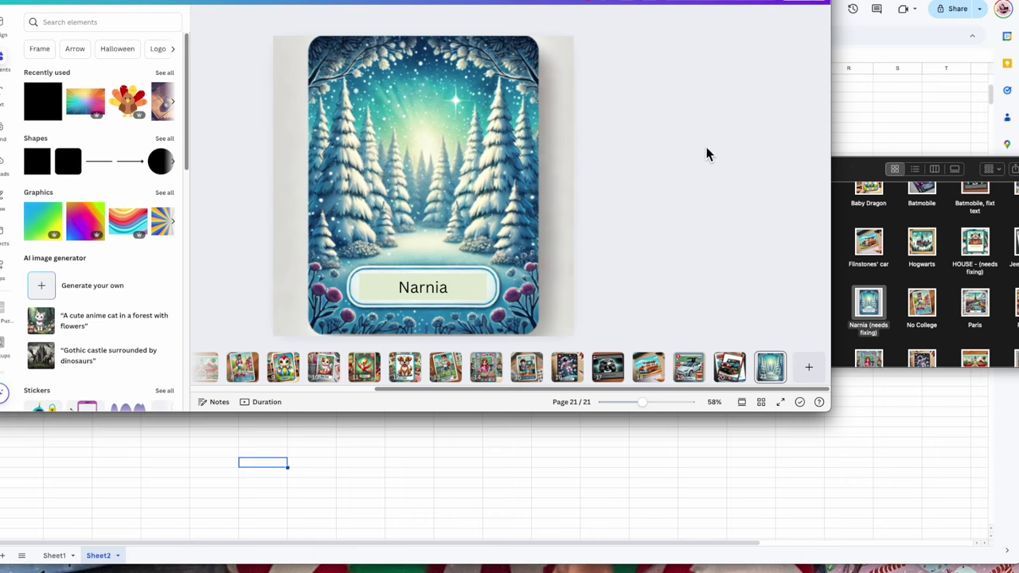
left_click(808, 367)
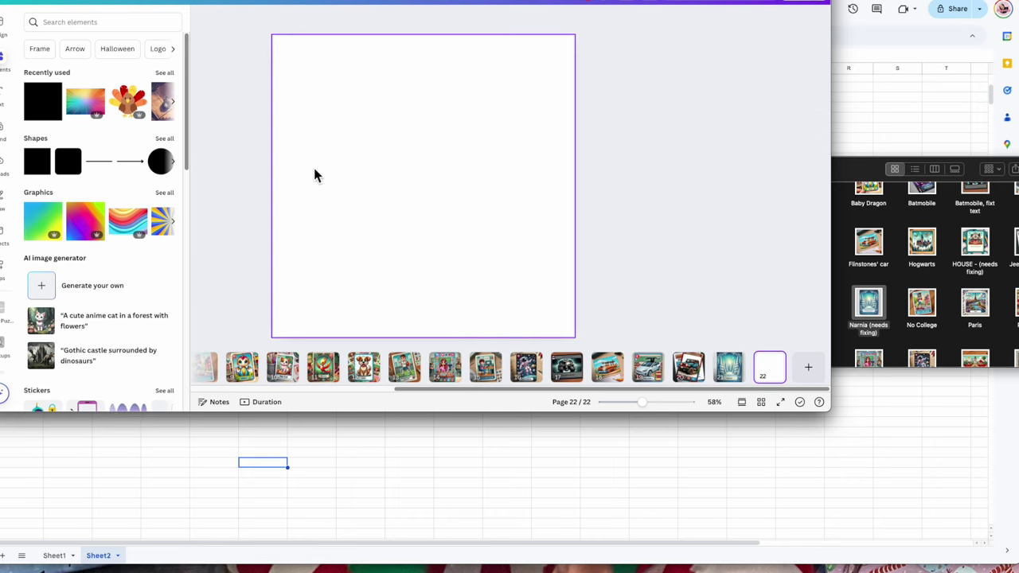
Step: Place the Paris card image on page 22 and the Los Angeles image on a new page 23
left_click(963, 285)
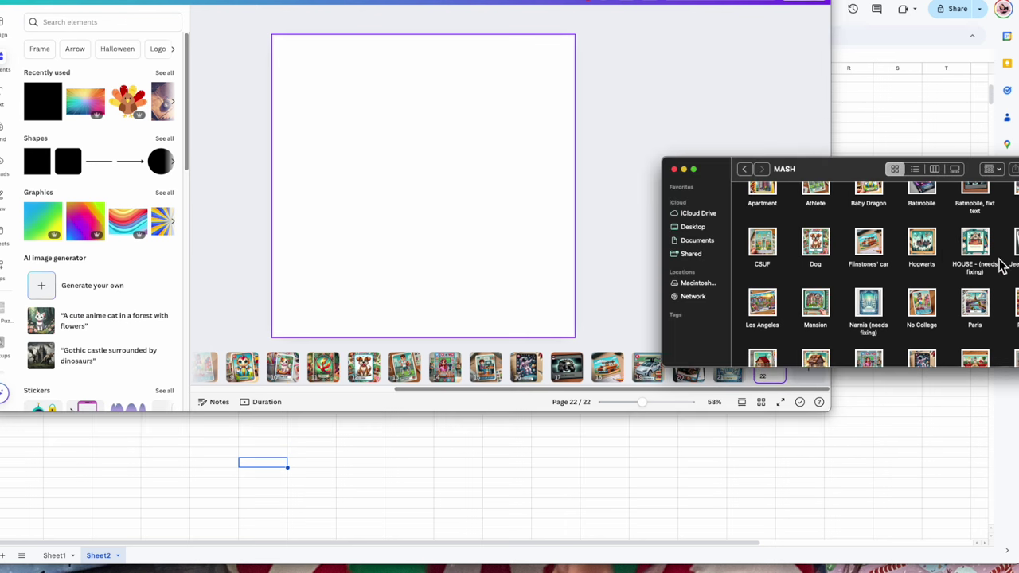
left_click_drag(978, 301, 496, 205)
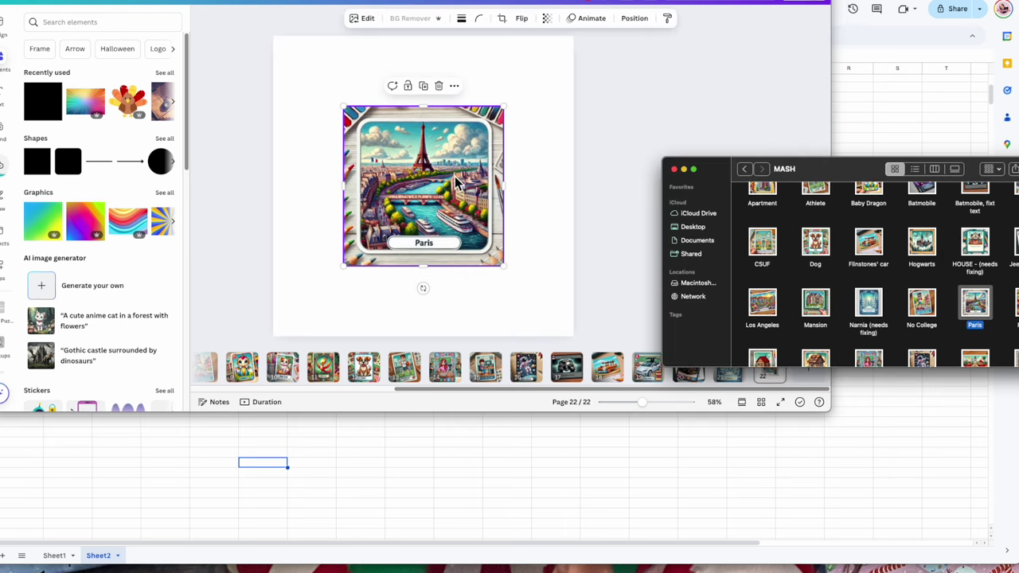
right_click(488, 230)
left_click(285, 166)
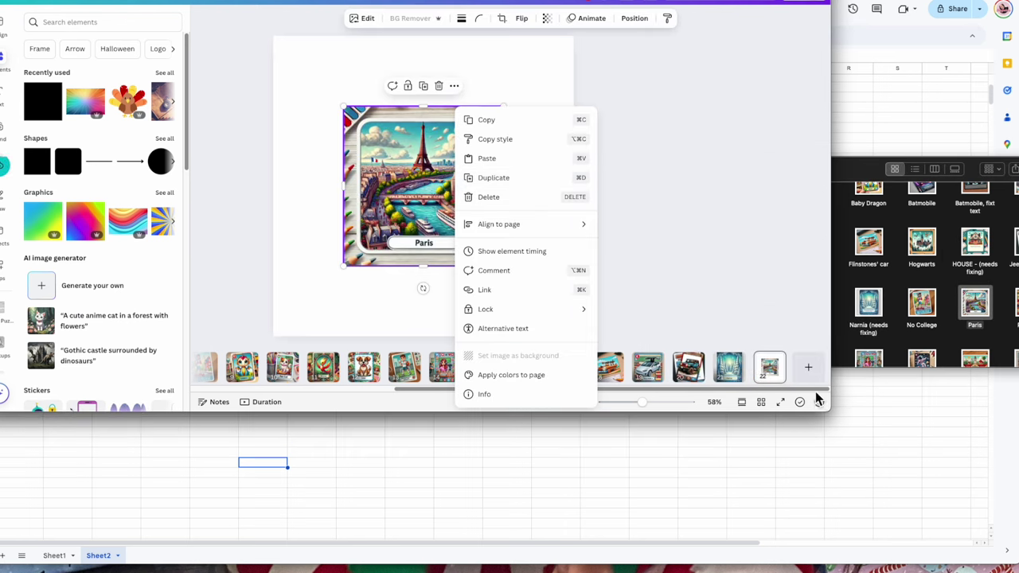
left_click(809, 367)
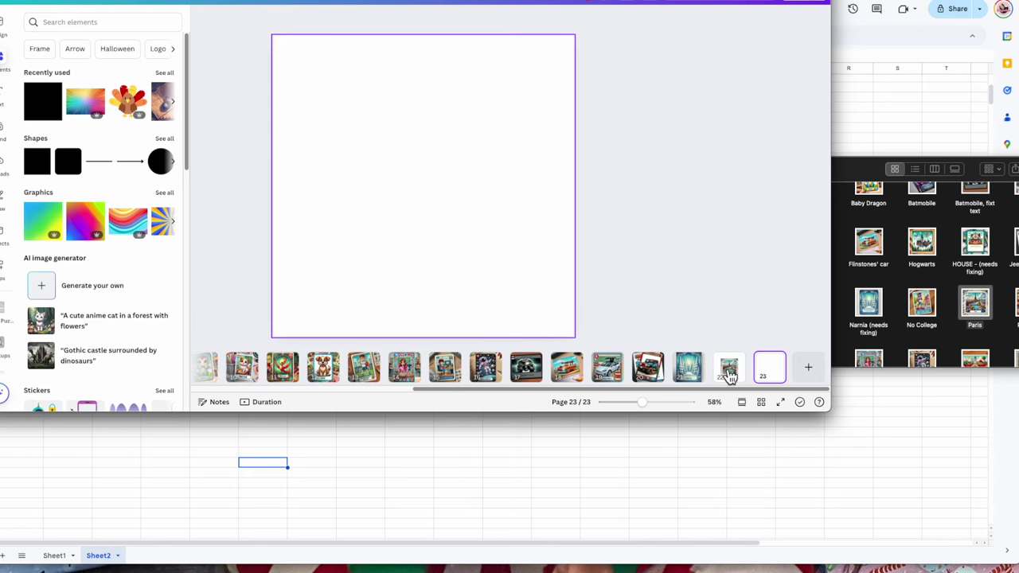
left_click(915, 281)
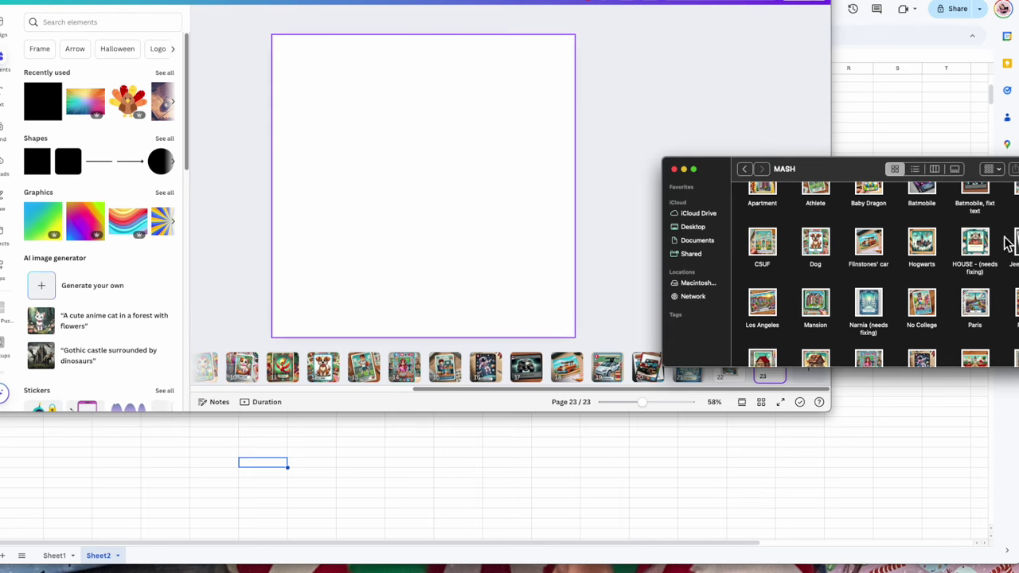
scroll(906, 301, "down", 2)
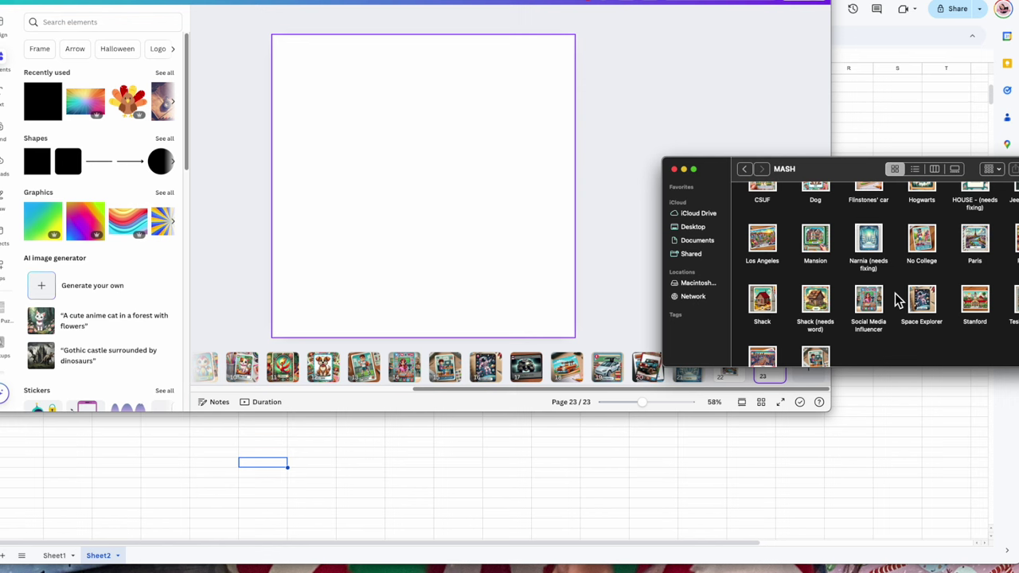
left_click_drag(771, 242, 390, 217)
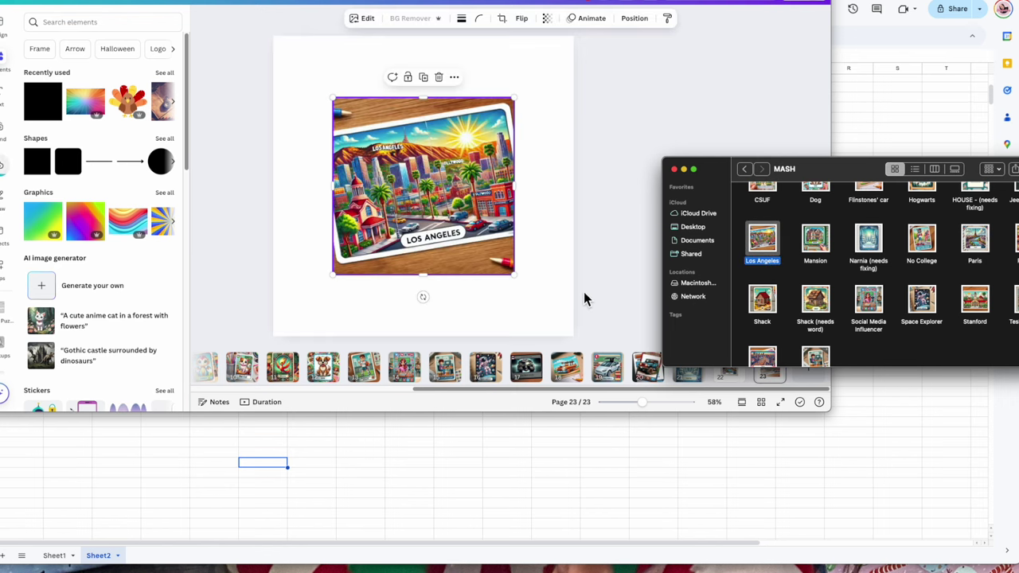
left_click(822, 384)
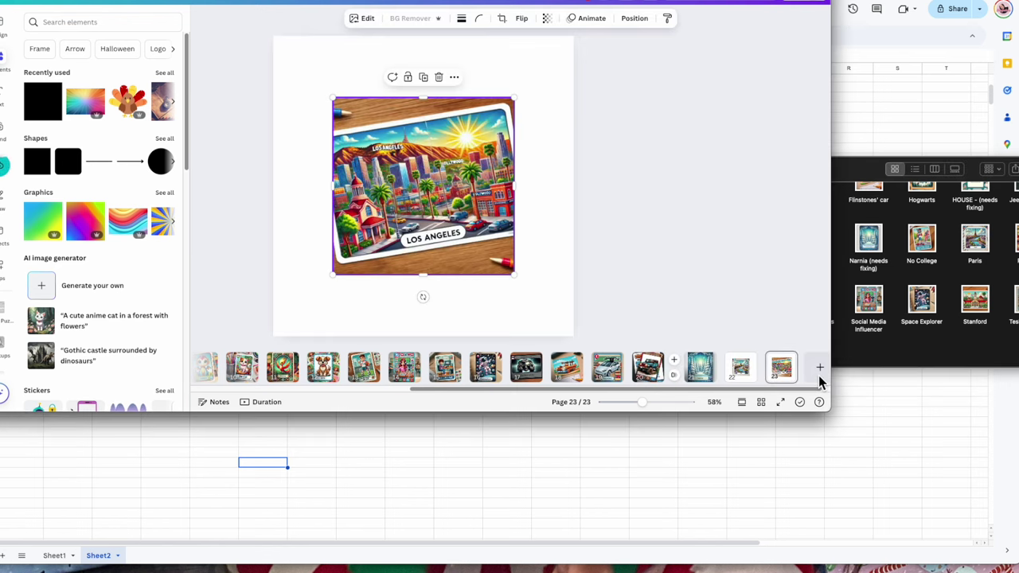
Step: Add page 24 with the Tokyo card image, then close the MASH image folder
left_click(819, 377)
left_click(964, 342)
scroll(955, 328, "down", 2)
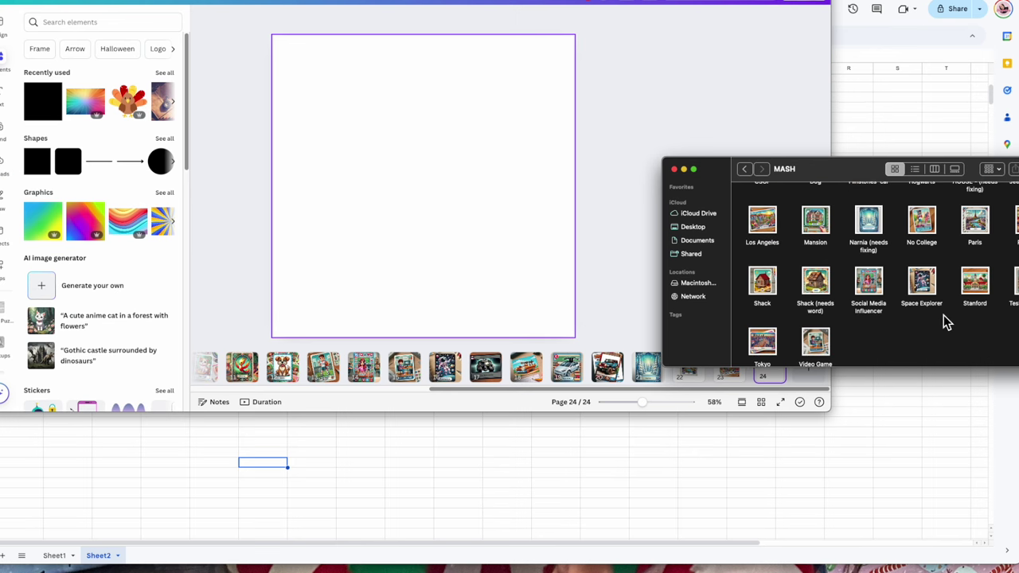
left_click_drag(762, 344, 506, 235)
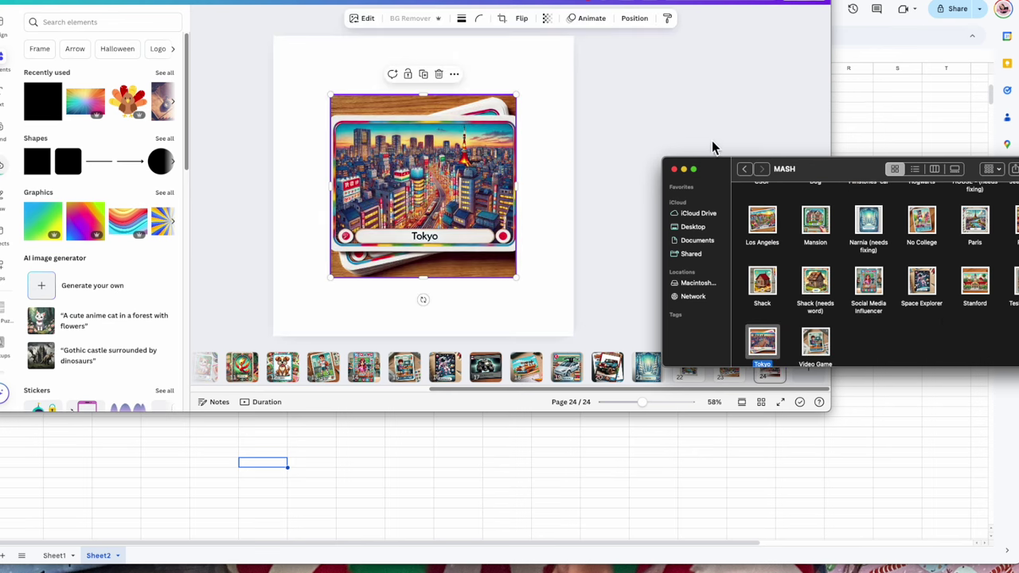
left_click(675, 171)
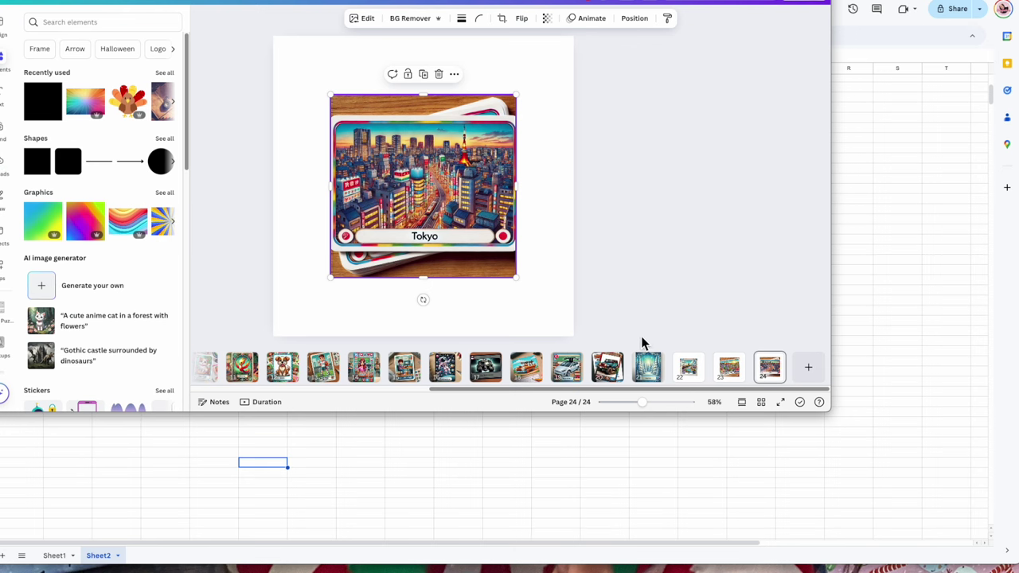
Step: Make the Paris, Los Angeles and Tokyo images each fill their pages
left_click(690, 371)
left_click(425, 229)
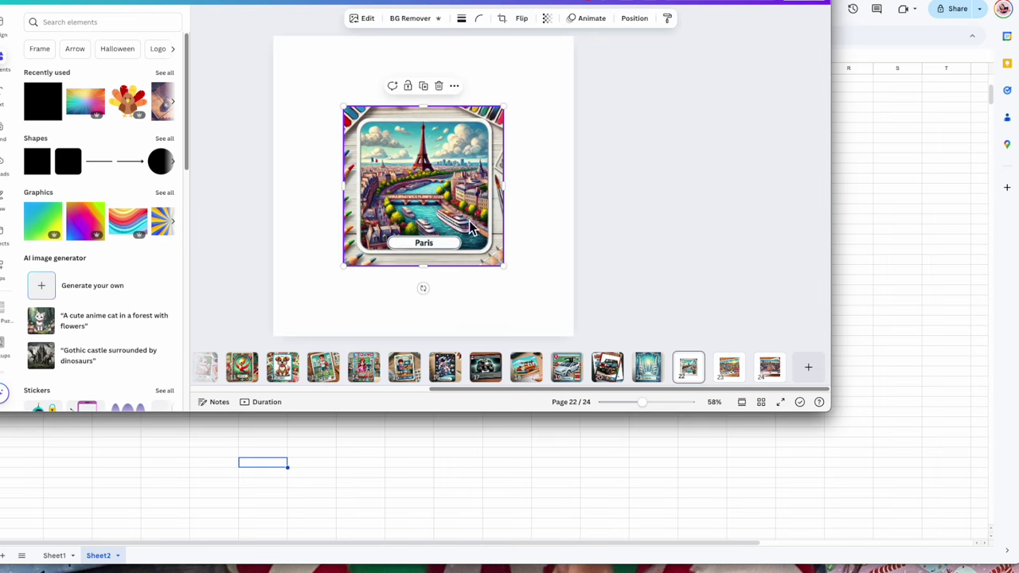
right_click(425, 229)
left_click(483, 358)
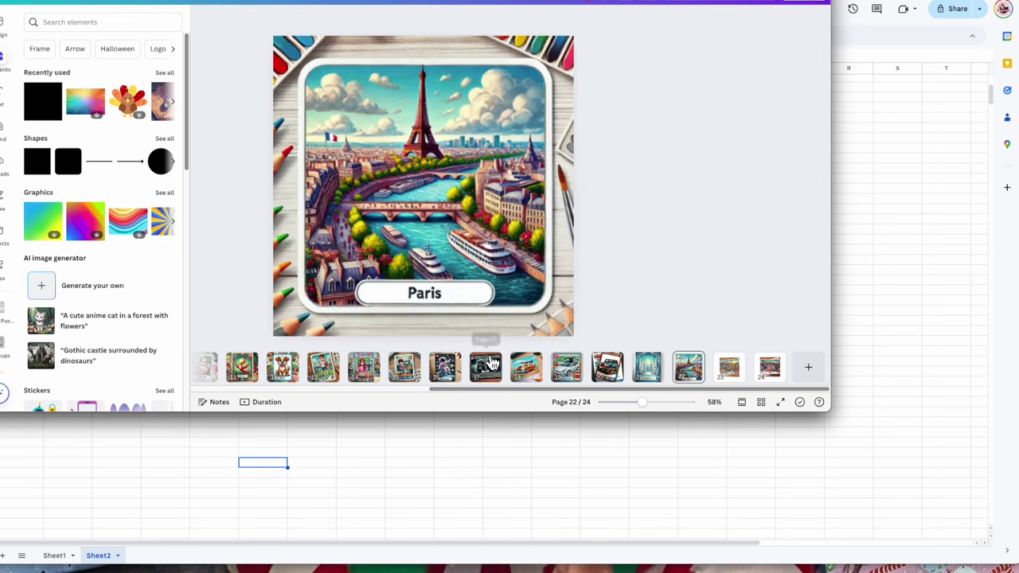
left_click(730, 368)
right_click(510, 220)
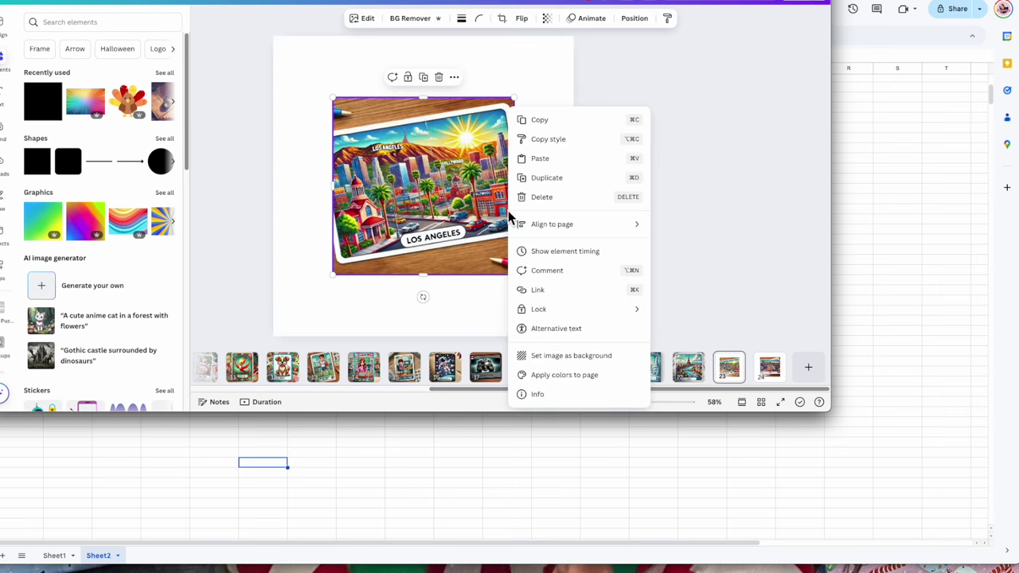
left_click(571, 356)
left_click(770, 362)
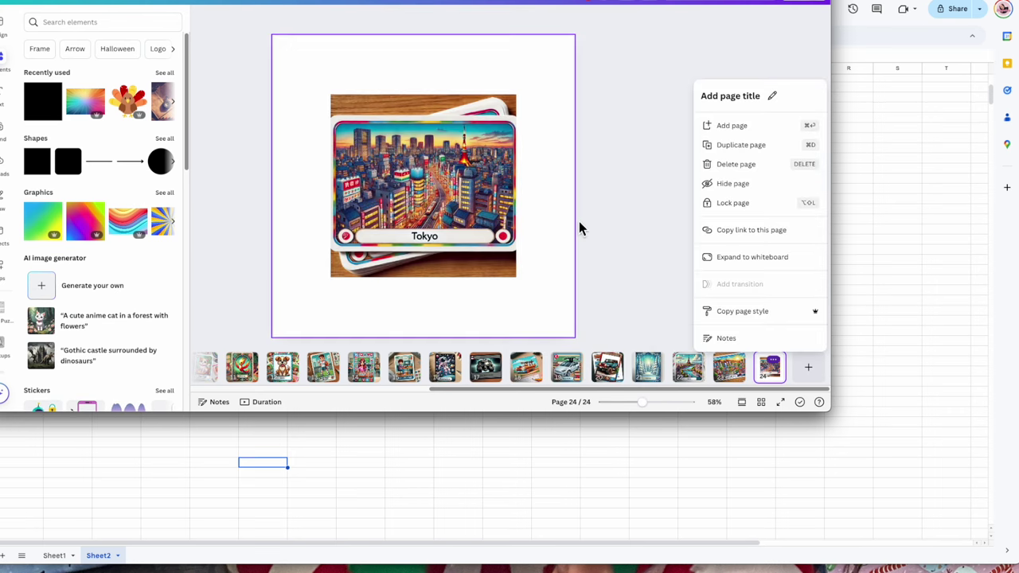
left_click(436, 213)
double_click(435, 214)
right_click(434, 211)
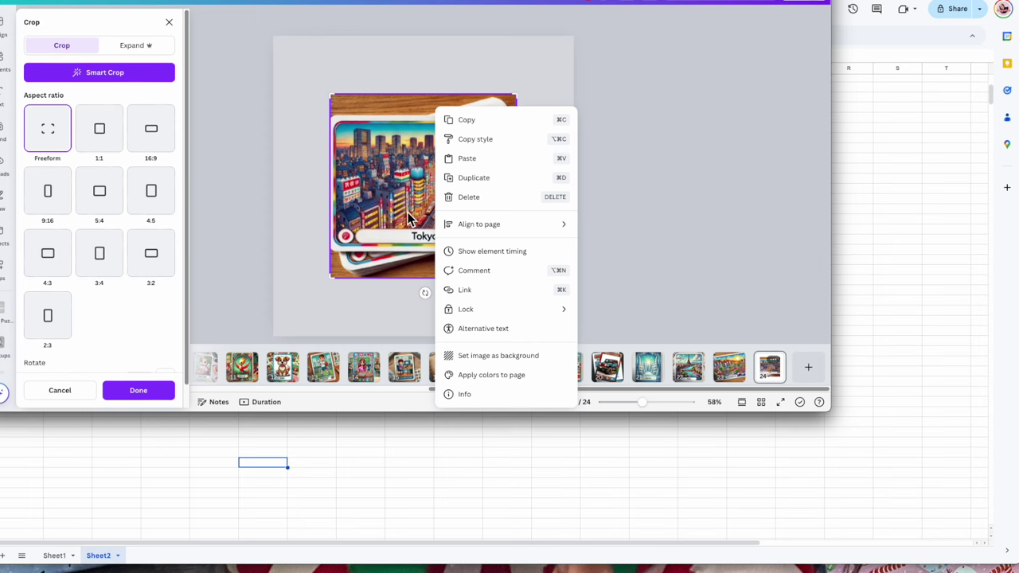
left_click(507, 358)
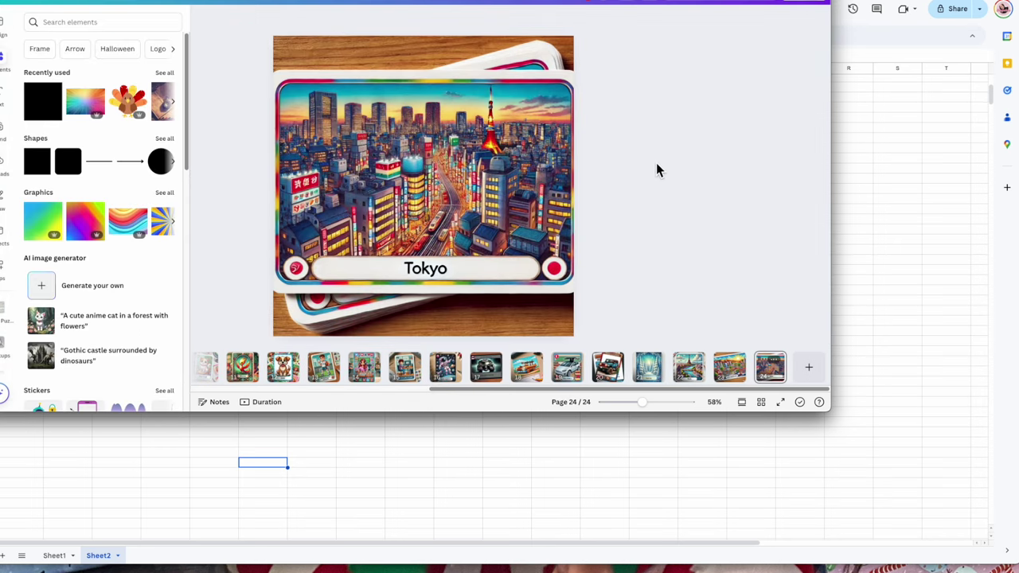
Step: Review the Los Angeles, Paris and Narnia cards, ending on Los Angeles page 23
left_click(735, 374)
left_click(699, 372)
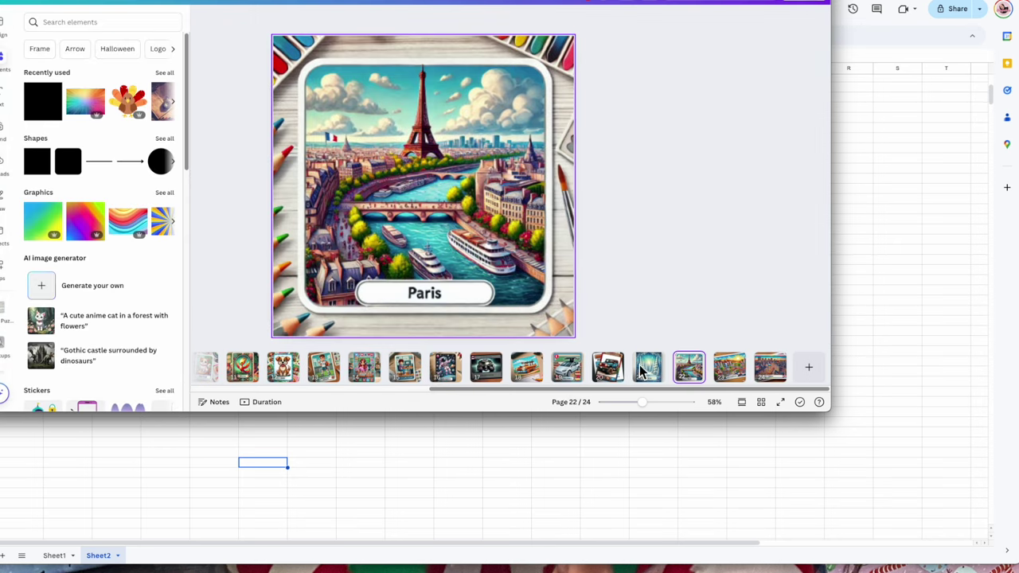
left_click(650, 369)
left_click(729, 369)
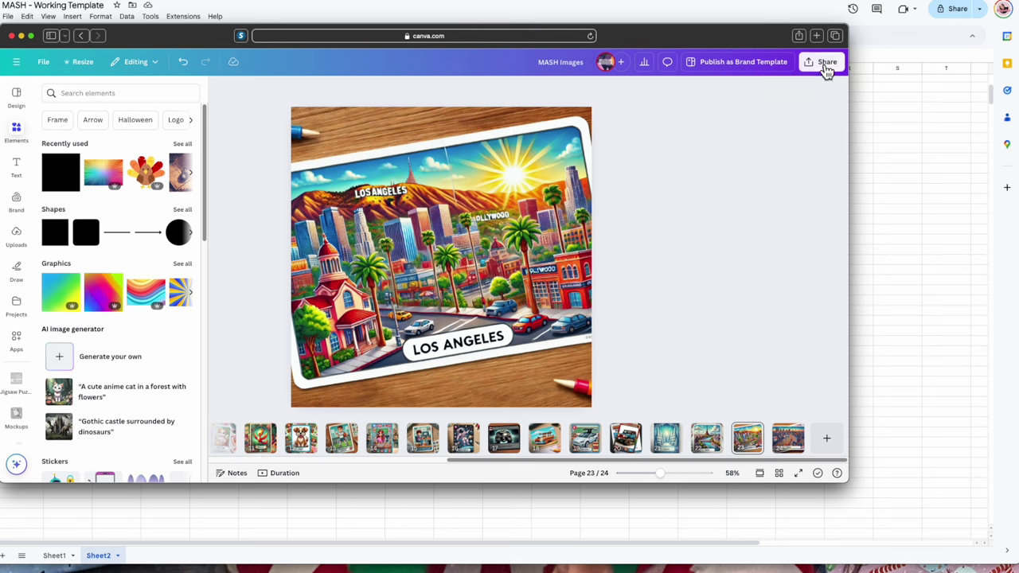
Step: Download only pages 21–24 of the design as PNG images
left_click(823, 61)
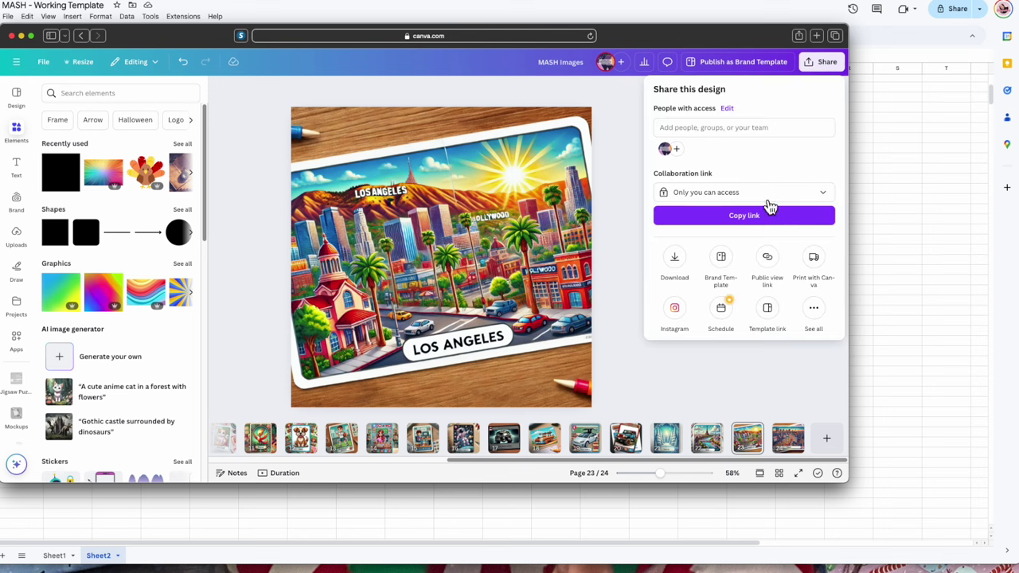
left_click(675, 262)
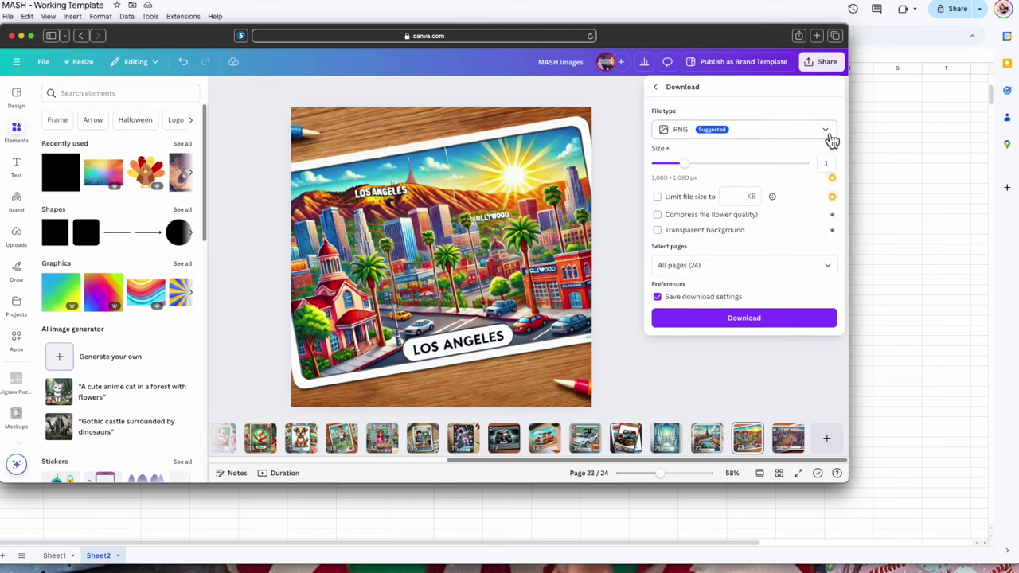
left_click(834, 272)
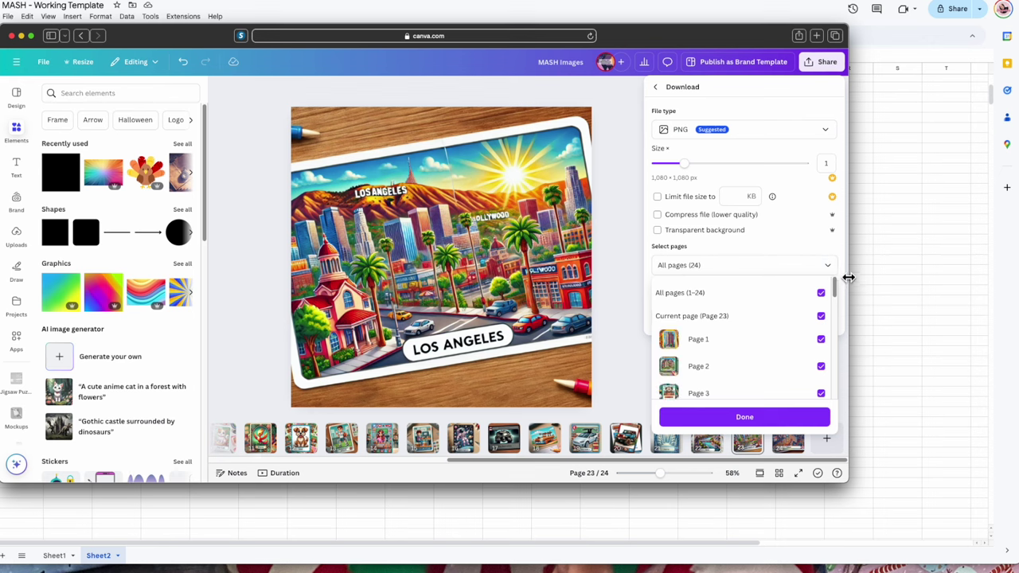
left_click(824, 292)
scroll(821, 301, "down", 10)
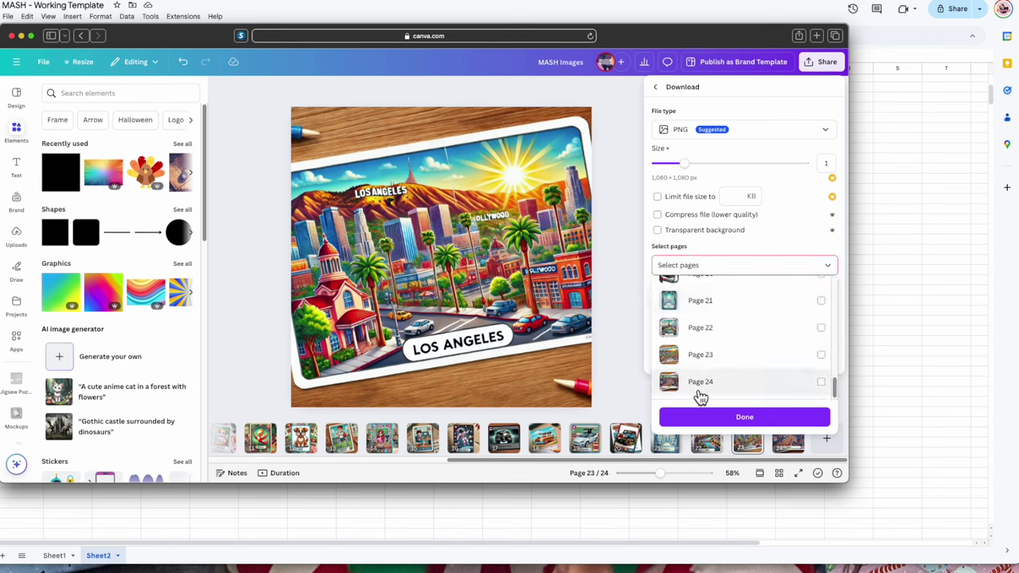
left_click(821, 381)
left_click(821, 354)
left_click(821, 327)
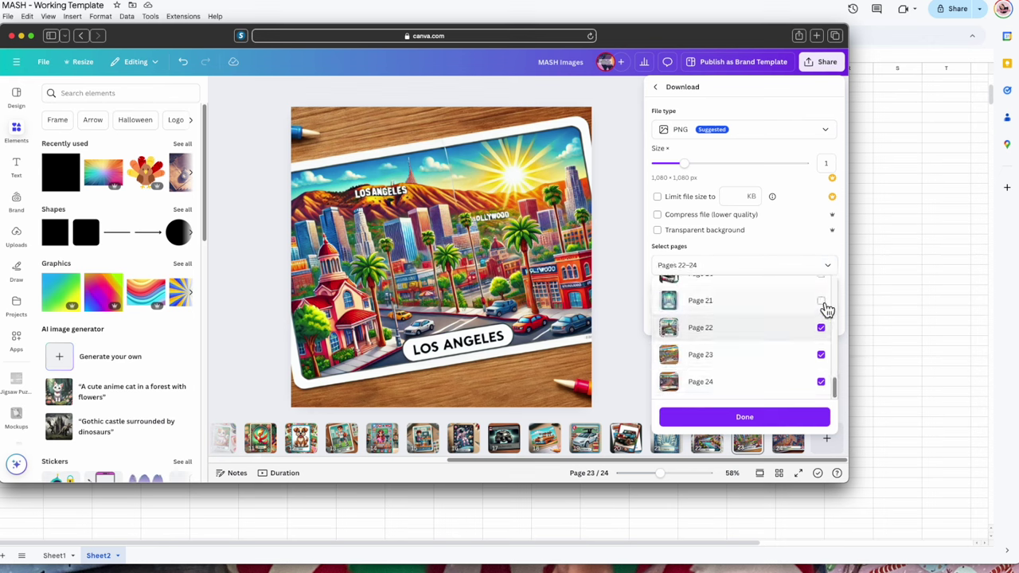
left_click(821, 300)
left_click(754, 418)
left_click(730, 319)
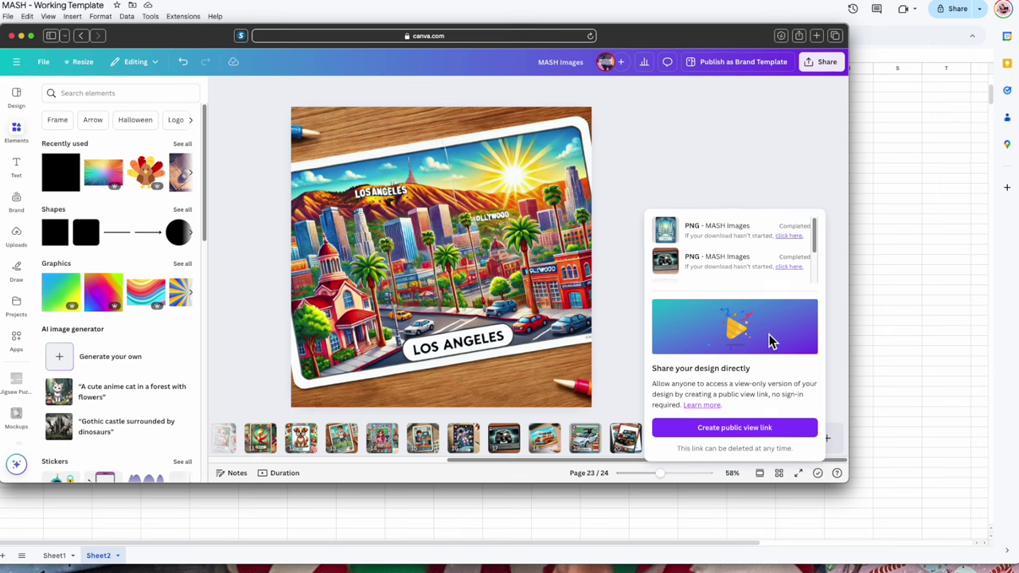
Step: Open the downloaded MASH Images-6 folder and move it beside the spreadsheet
left_click(781, 36)
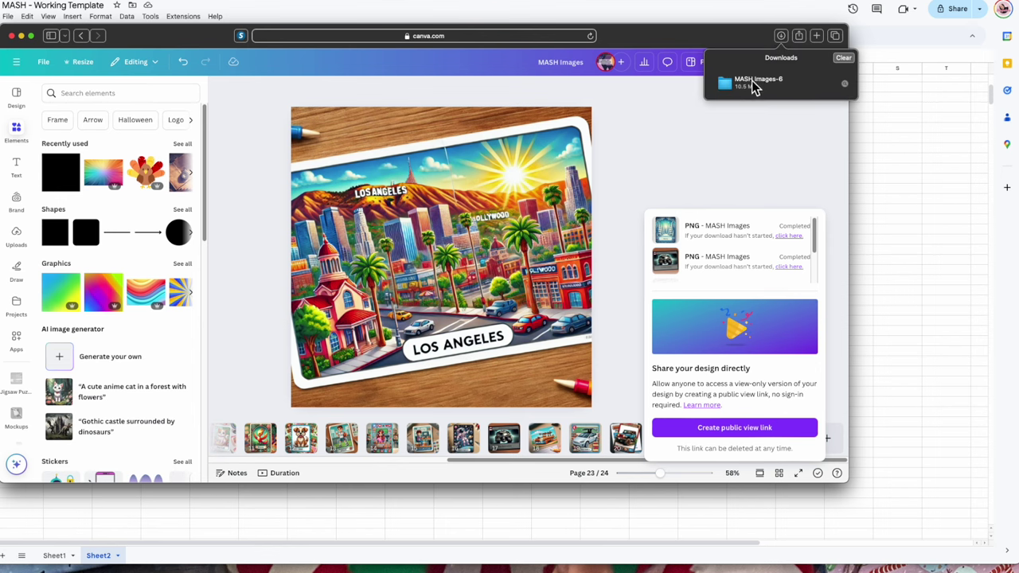
double_click(759, 79)
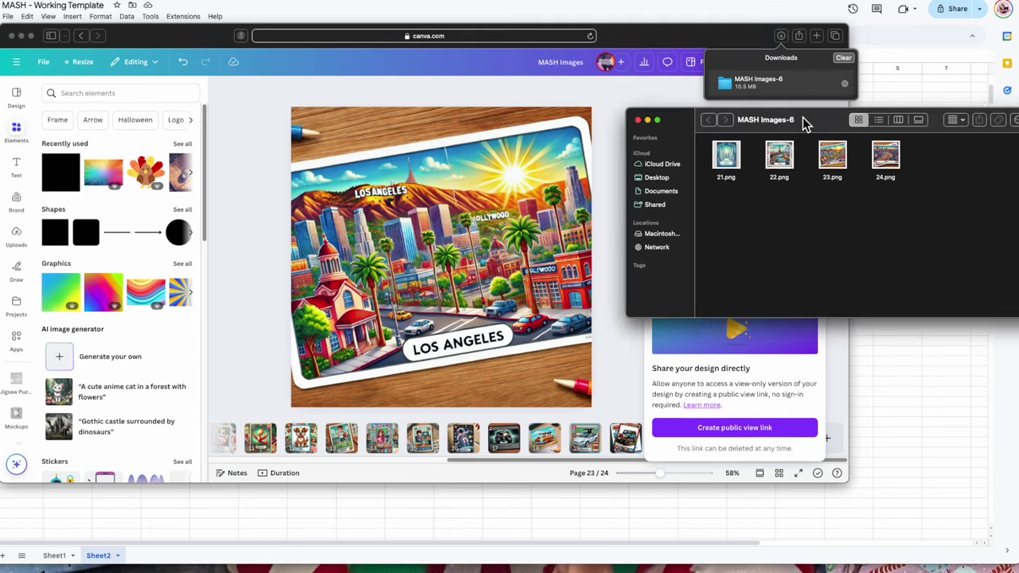
left_click(12, 36)
left_click_drag(683, 106, 830, 109)
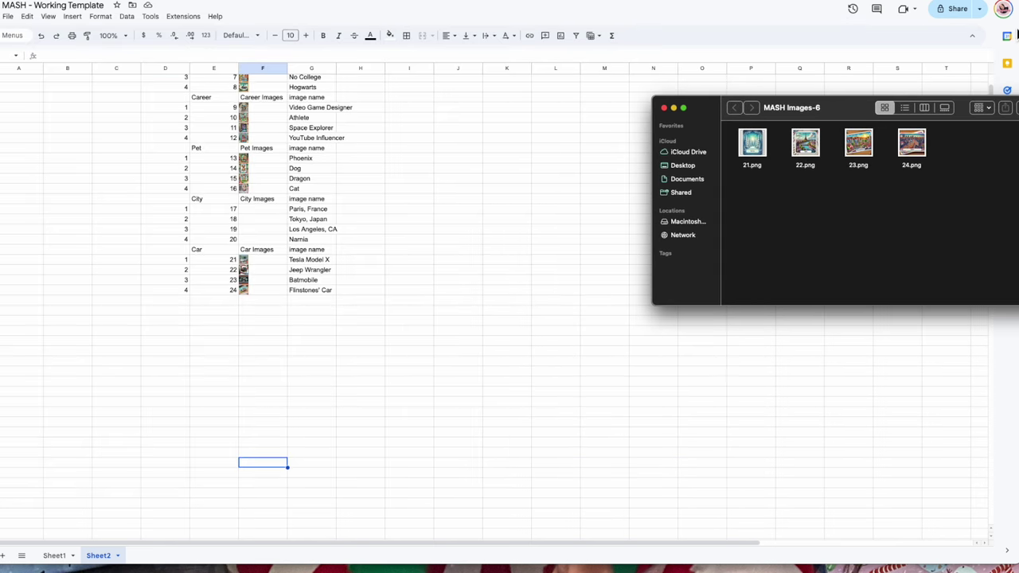
Step: Insert 21.png into Narnia cell F20 and 22.png into Paris cell F17 as in-cell images
left_click_drag(1018, 40, 651, 41)
left_click(279, 210)
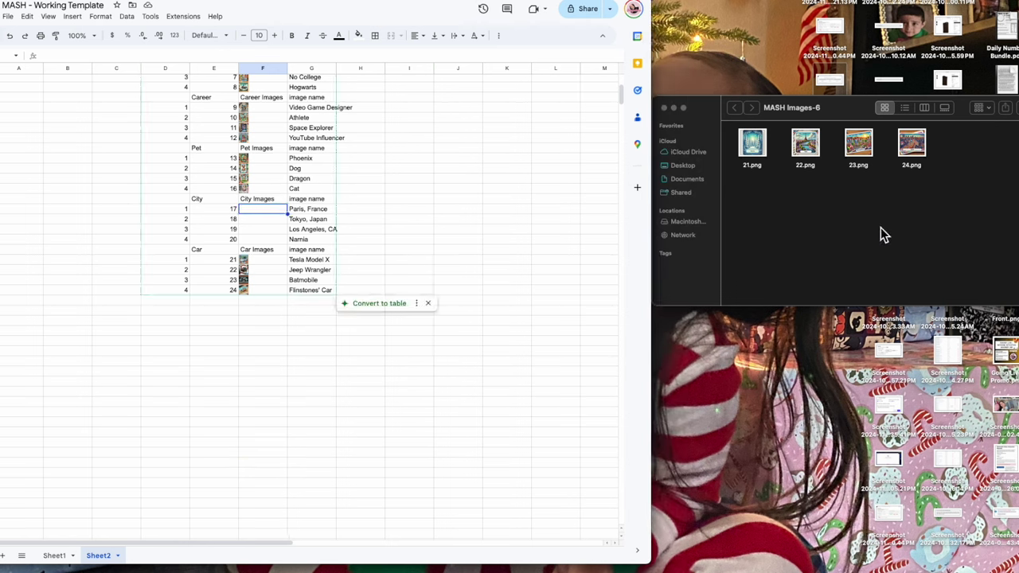
left_click(258, 230)
left_click(271, 238)
left_click(71, 16)
mouse_move(112, 159)
left_click(243, 164)
left_click_drag(753, 143, 324, 261)
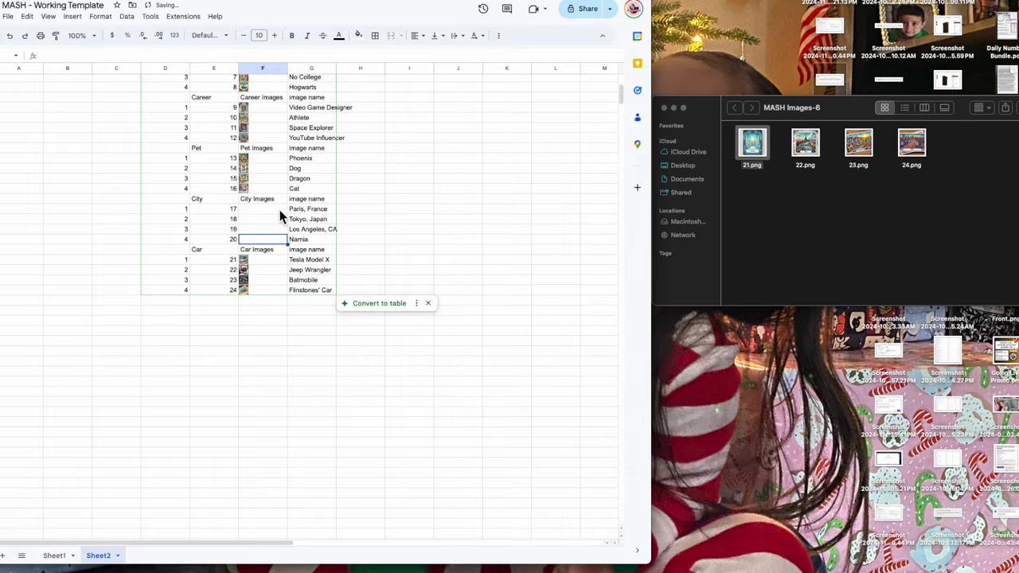
left_click(265, 209)
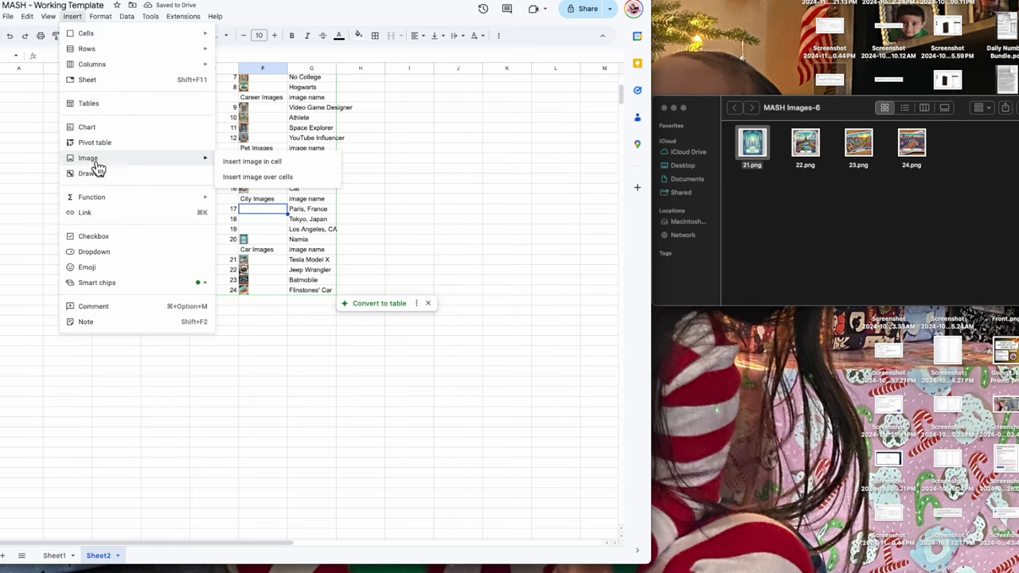
left_click(267, 162)
left_click_drag(805, 145, 366, 231)
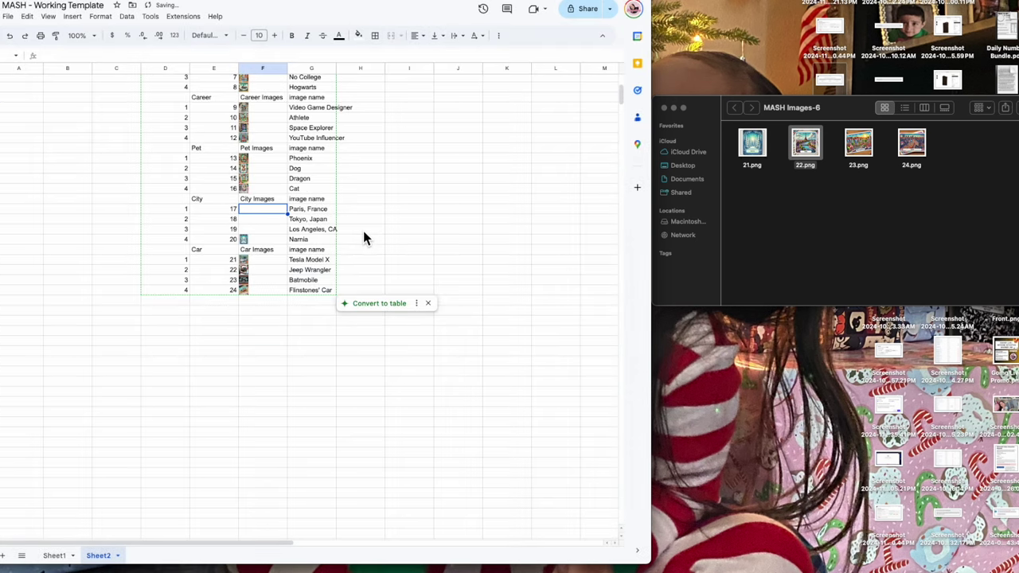
Step: Insert 23.png into Los Angeles cell F19 and 24.png into Tokyo cell F18, then return to Sheet1
left_click(270, 231)
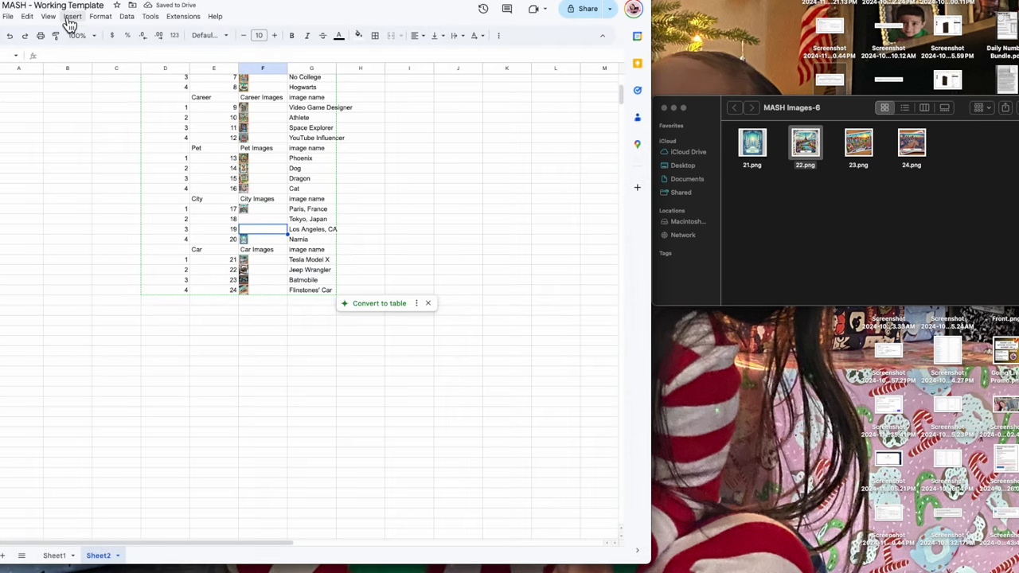
left_click(72, 16)
mouse_move(112, 158)
left_click(227, 167)
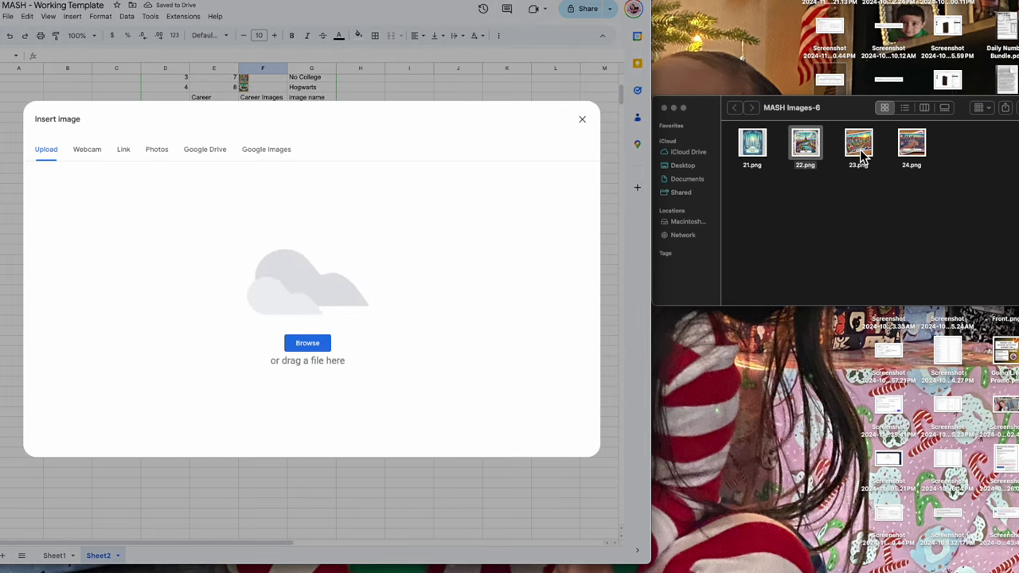
left_click_drag(858, 145, 405, 280)
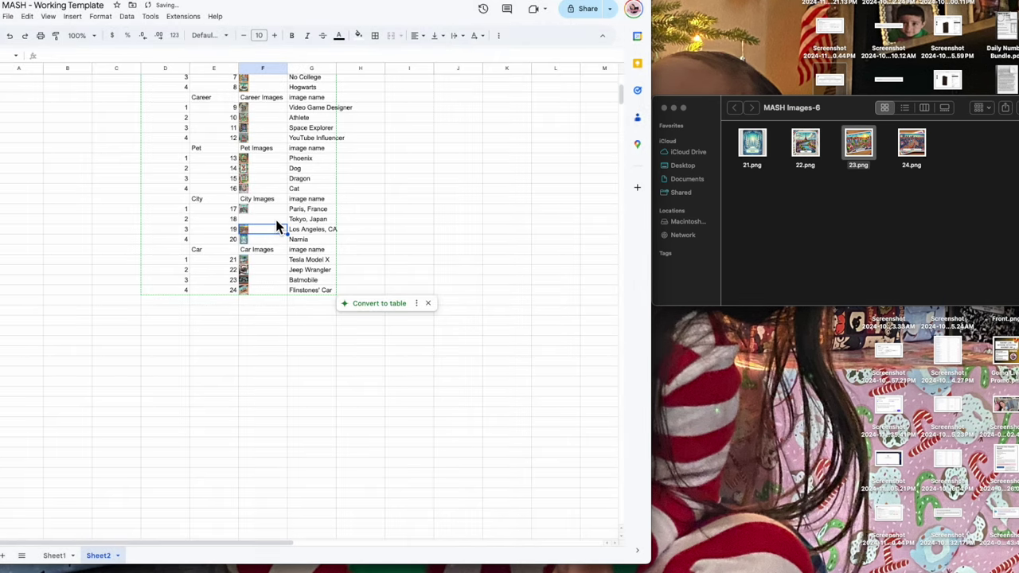
left_click(276, 220)
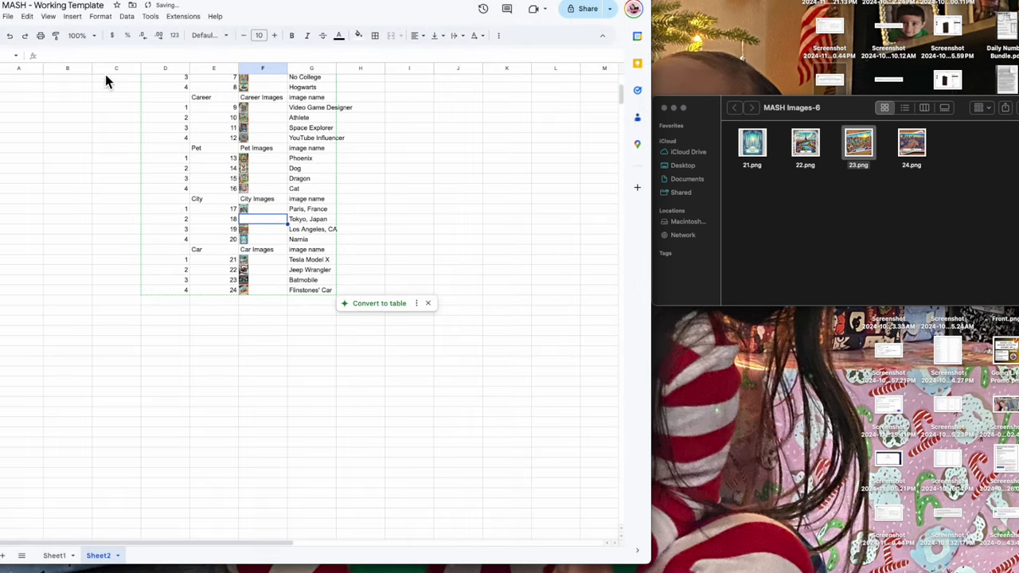
left_click(72, 17)
mouse_move(167, 162)
left_click(252, 160)
left_click_drag(911, 145, 398, 279)
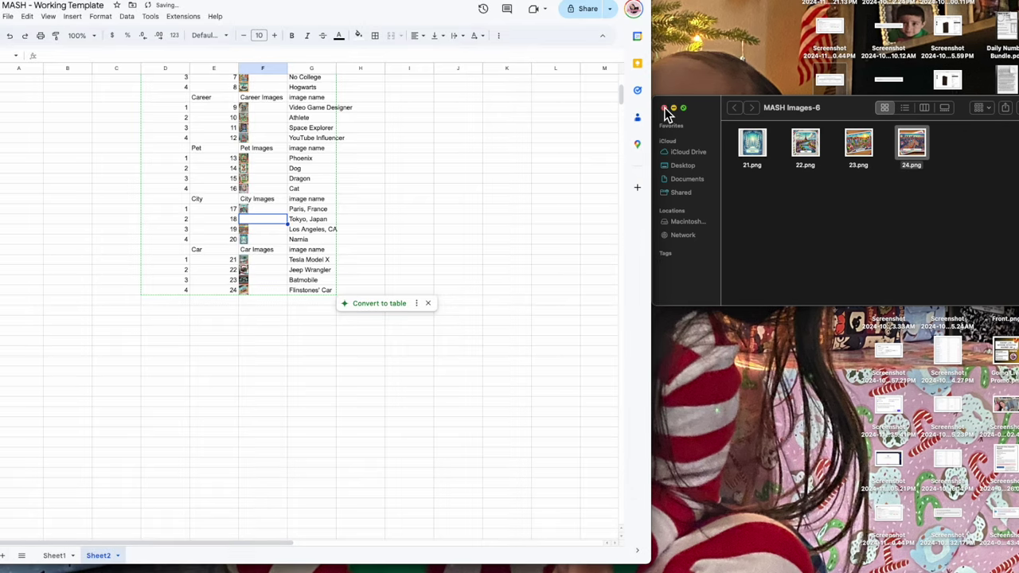
left_click(665, 108)
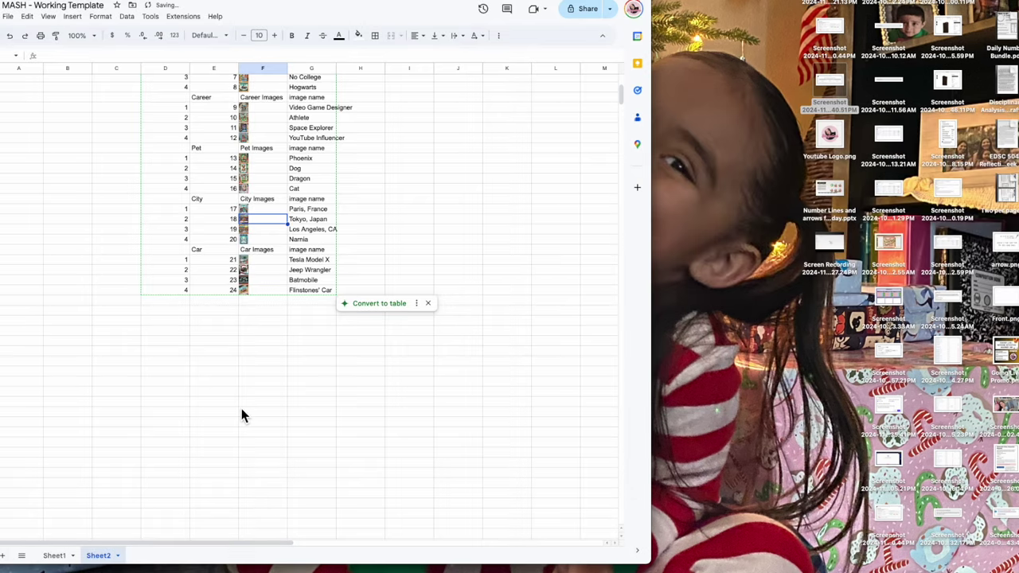
left_click(54, 555)
left_click_drag(651, 506, 959, 486)
Step: Fill the Paris, France answer and the city question header cells with the custom magenta
scroll(680, 235, "up", 1)
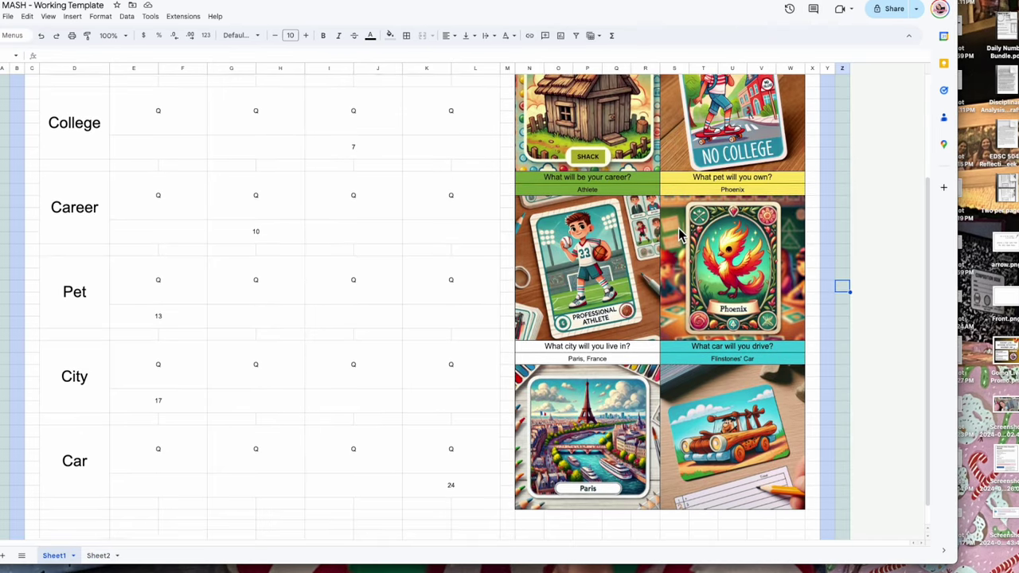
scroll(681, 235, "up", 3)
scroll(613, 398, "down", 4)
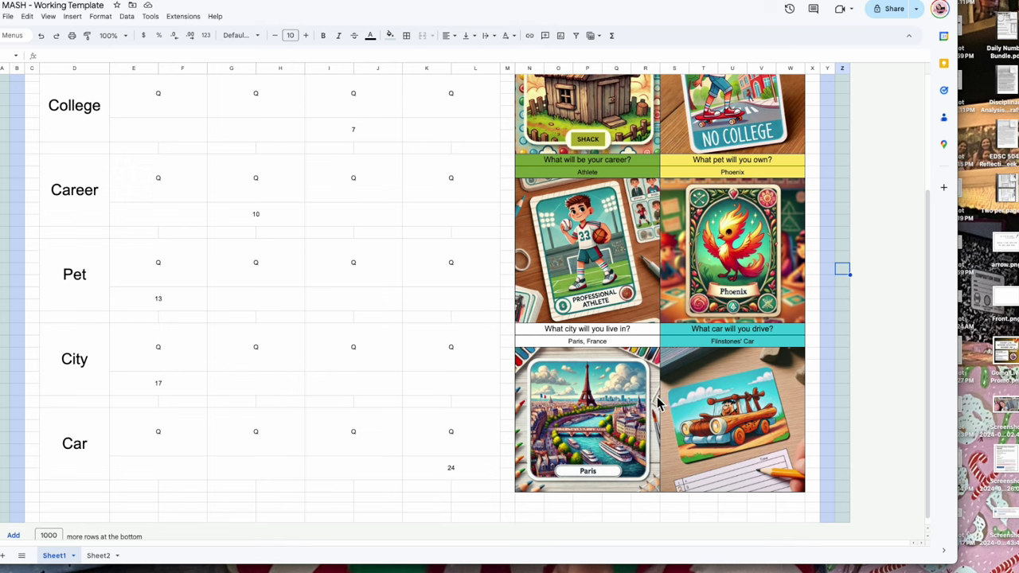
left_click(639, 343)
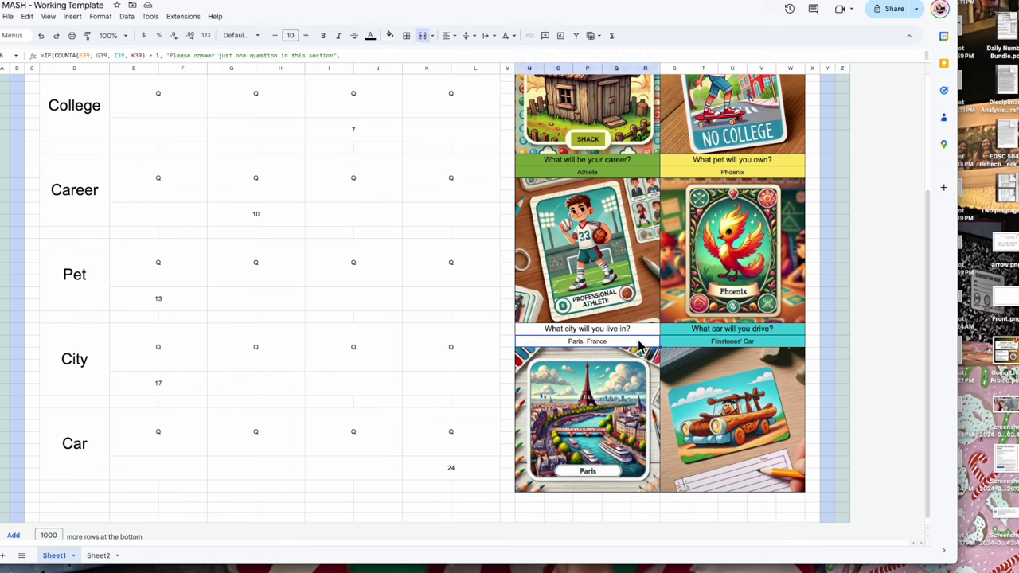
left_click(390, 36)
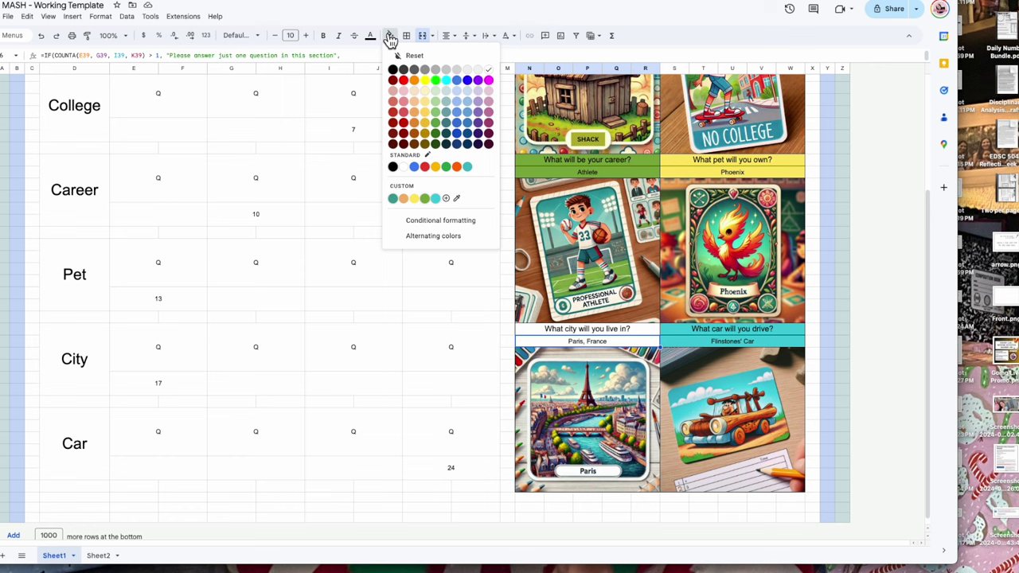
left_click(458, 199)
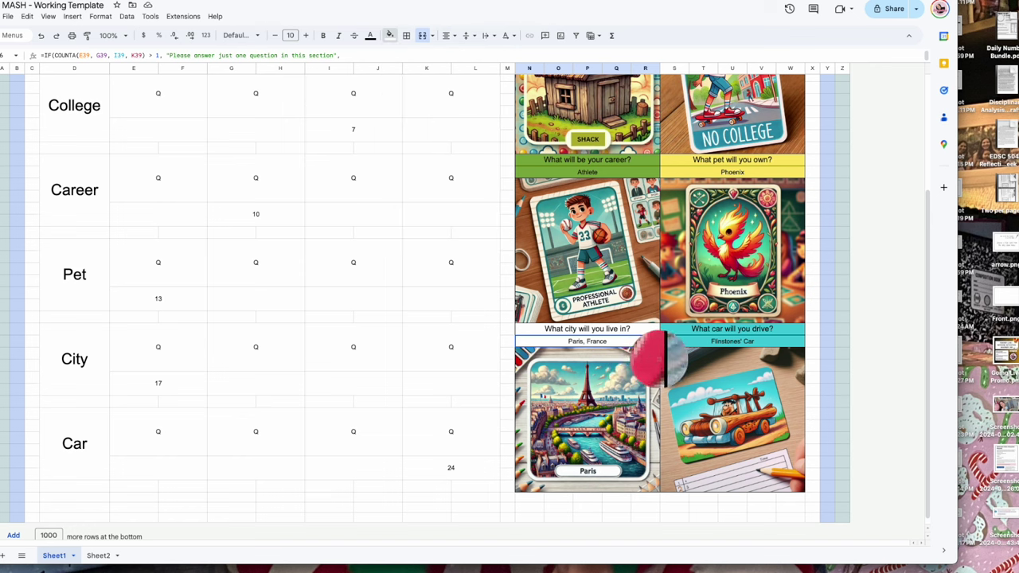
left_click_drag(641, 329, 629, 402)
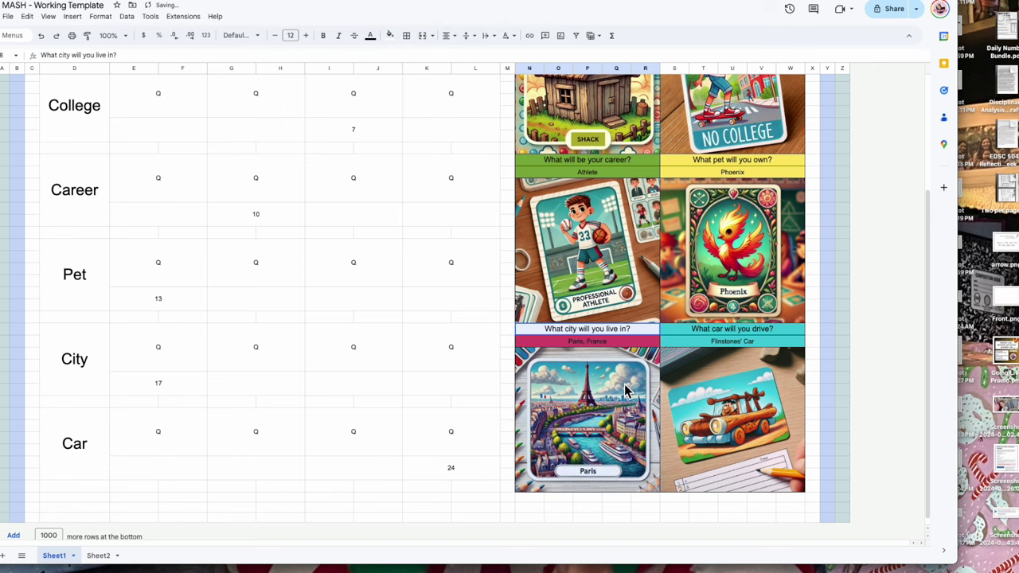
left_click(389, 35)
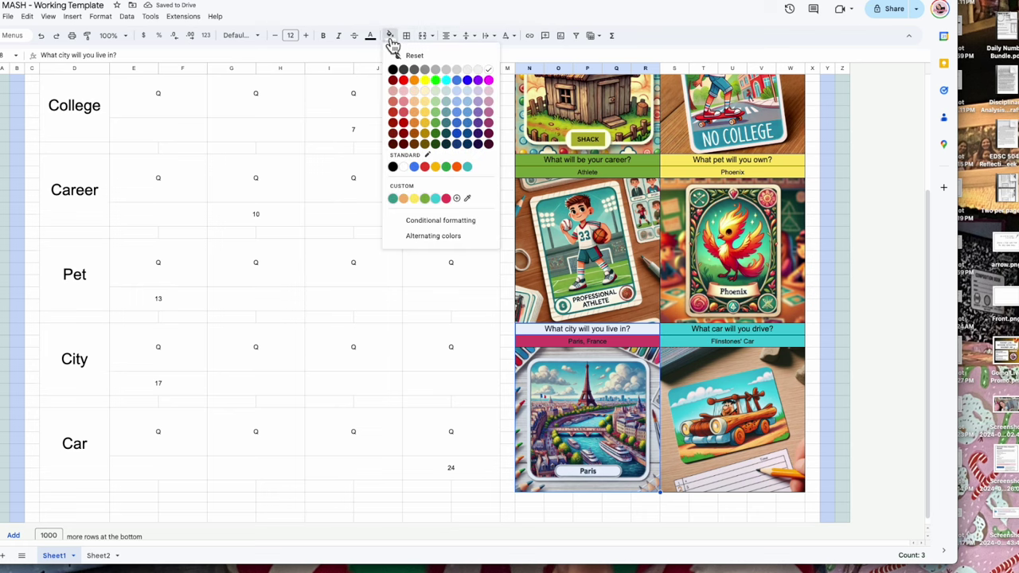
left_click(448, 199)
left_click(748, 270)
scroll(748, 278, "up", 2)
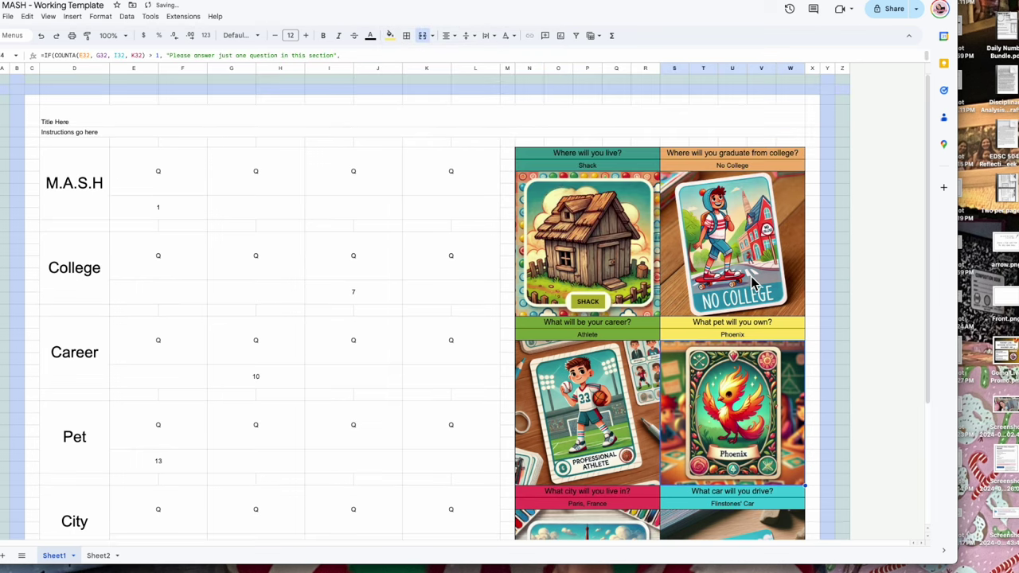
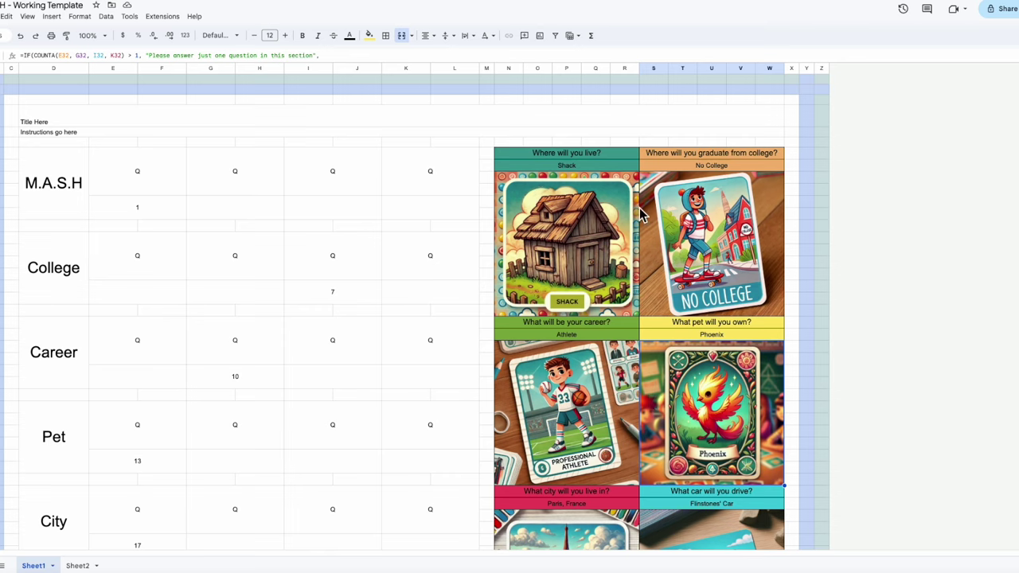
Step: Centre the merged title cell vertically and horizontally and set its font size to 22
left_click(378, 119)
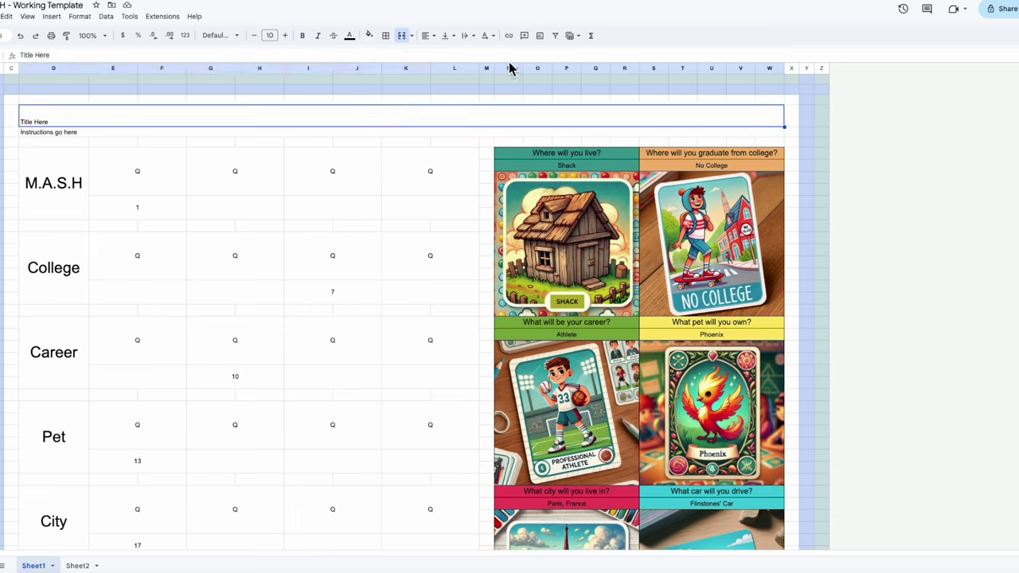
left_click(451, 39)
left_click(461, 55)
left_click(436, 36)
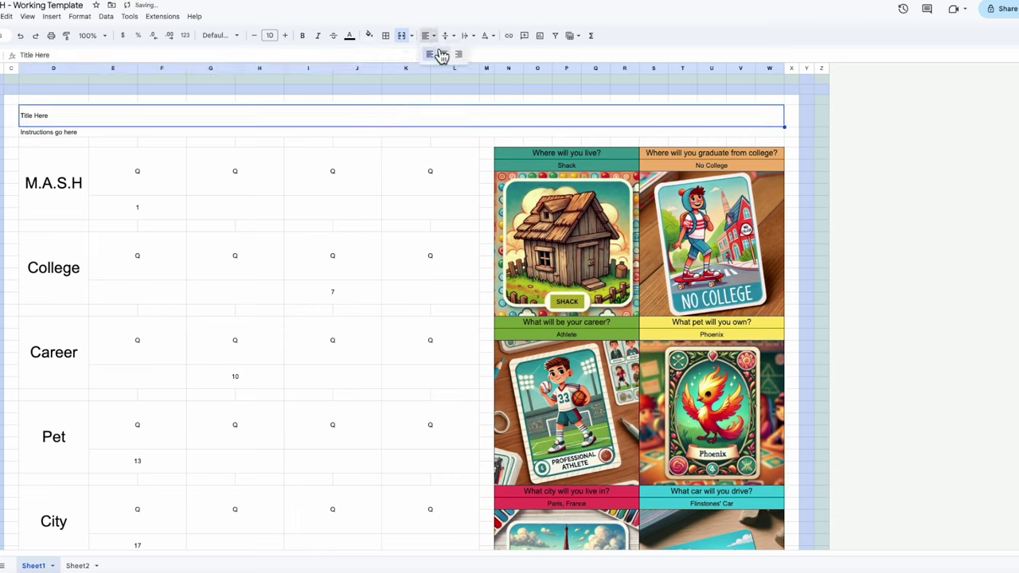
left_click(444, 55)
left_click(285, 36)
left_click(285, 35)
left_click(285, 36)
left_click(285, 36)
left_click(285, 36)
left_click(285, 36)
left_click(285, 36)
left_click(285, 36)
left_click(285, 36)
left_click(285, 36)
Step: Replace 'Title Here' with the heading 'Math M.A.S.H.'
double_click(437, 114)
left_click_drag(437, 114, 372, 113)
type("Math ")
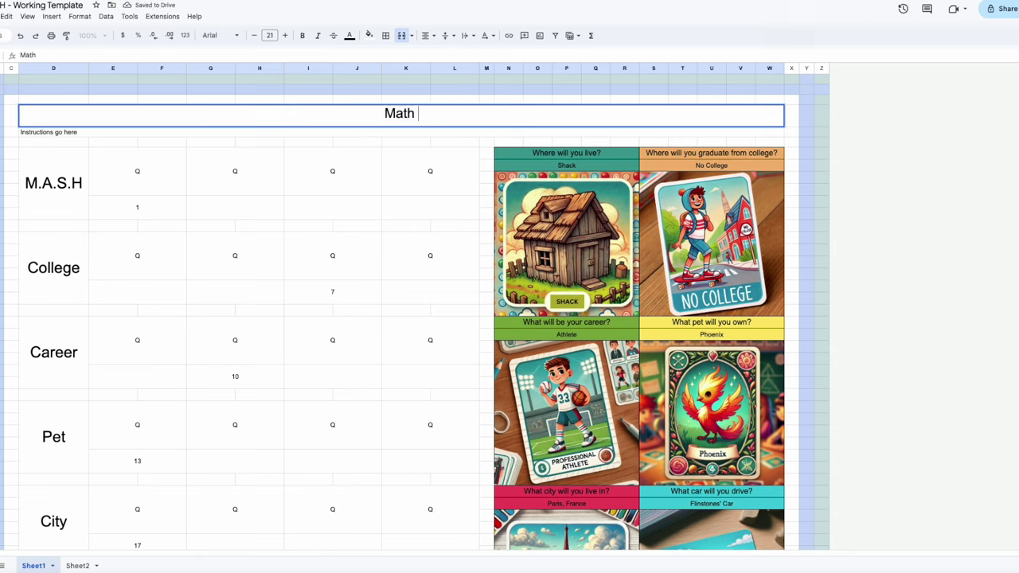
type("M.A.A")
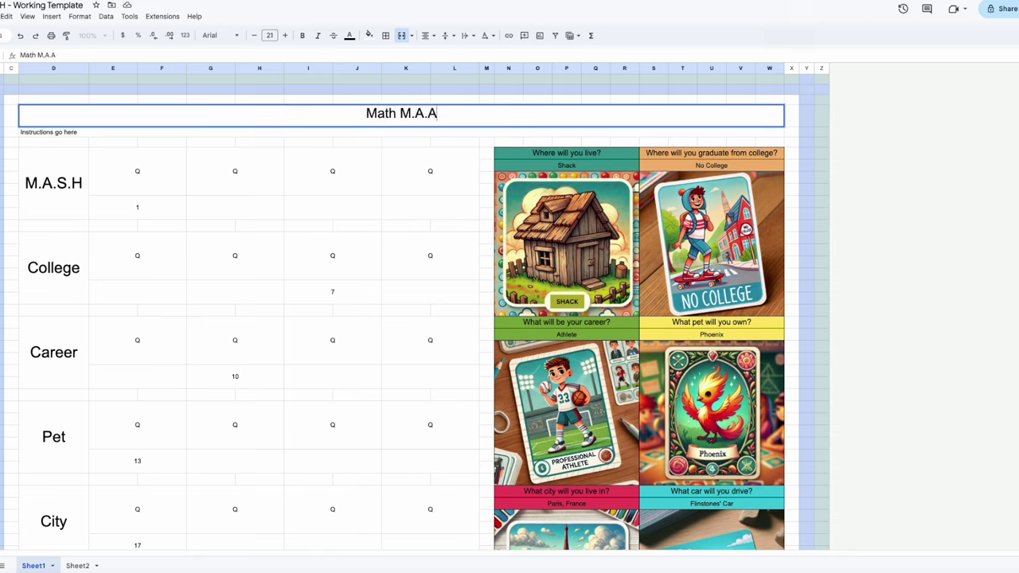
key("BackSpace")
type("S.H.")
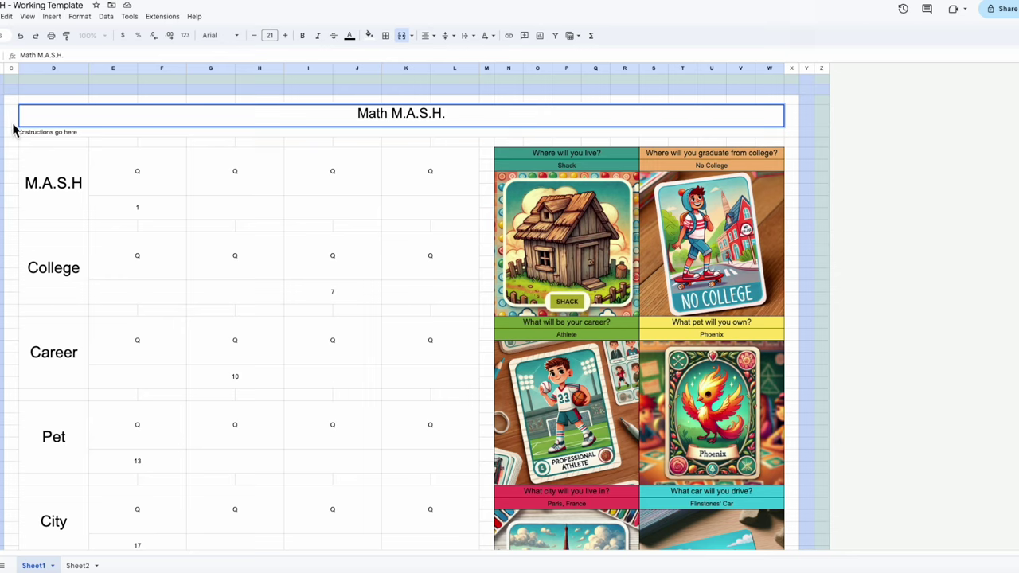
Step: Replace 'Instructions go here' with the MASH (Mansion, Apartment, Shack, House) fortune-telling game description
double_click(79, 131)
left_click_drag(86, 131, 0, 139)
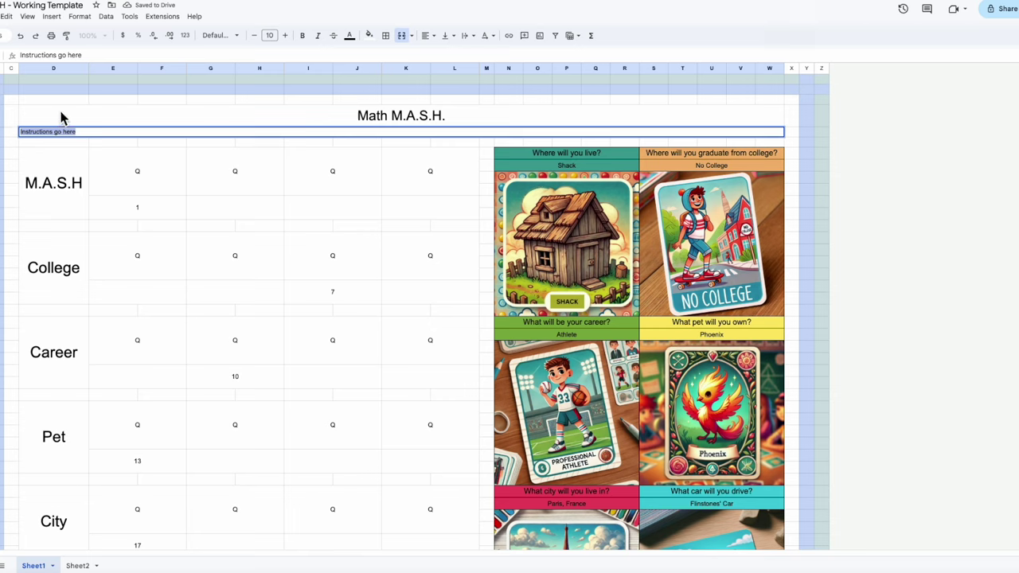
type("MASH (Mansion , Apa")
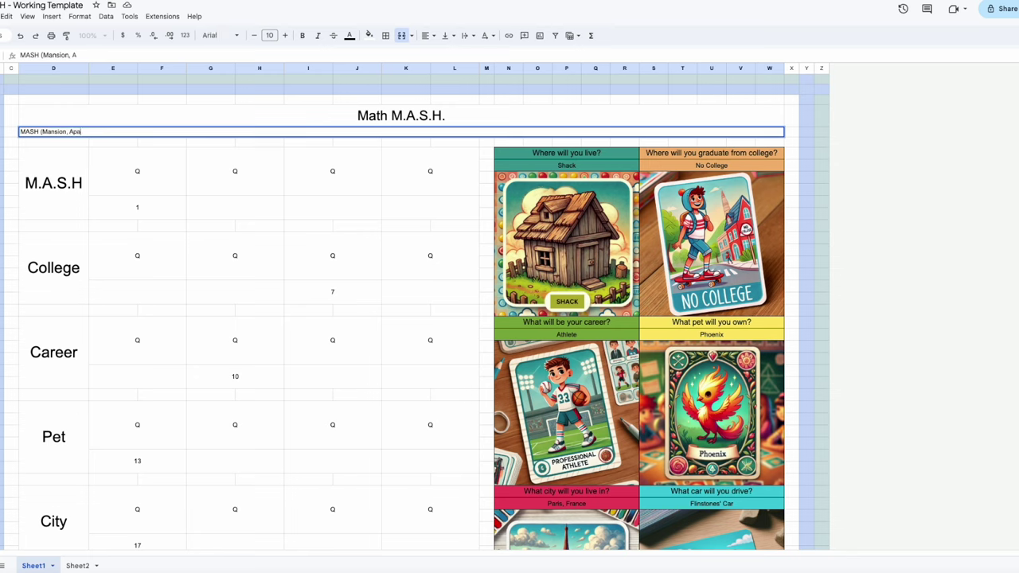
type("rtment, Shack, House) is ")
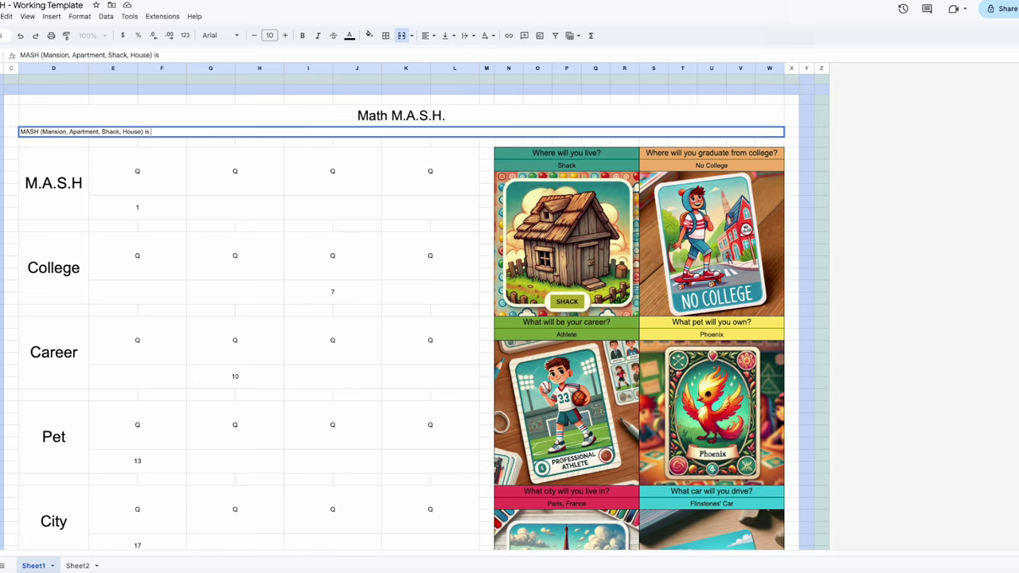
type("a fun, fortune-telling game where you ge")
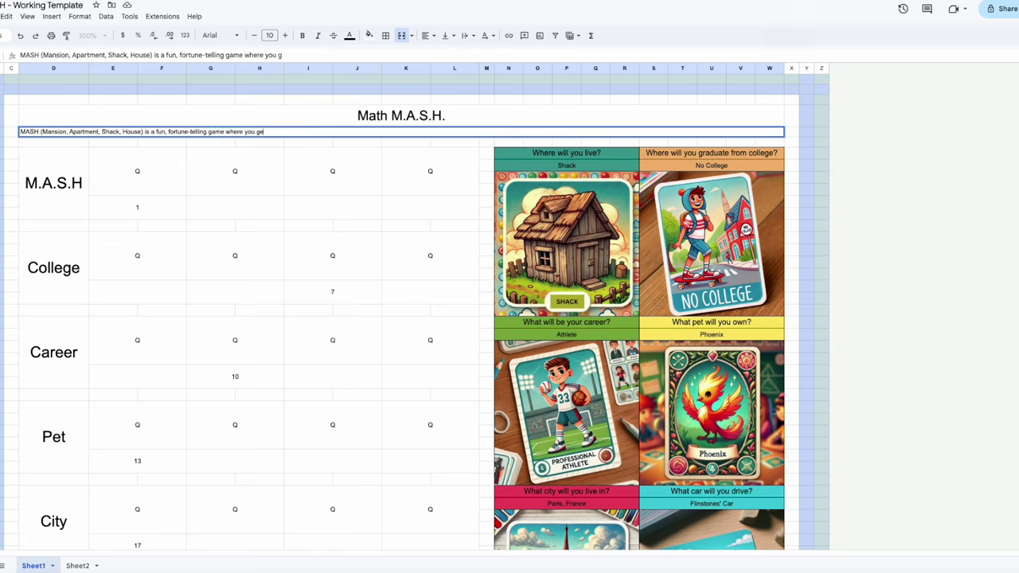
type("t to imagine you r future! ")
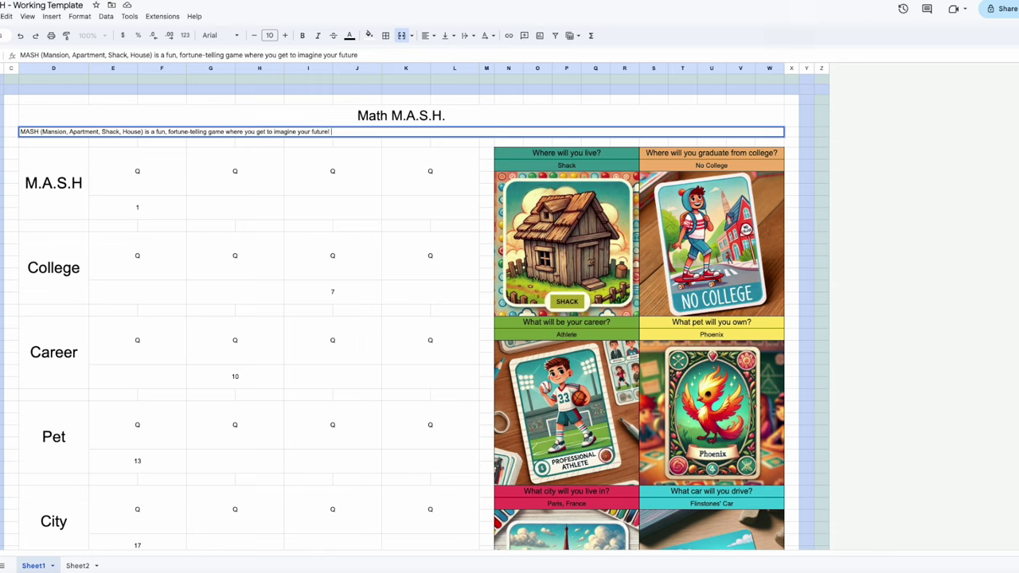
type("You'll answer math questions in")
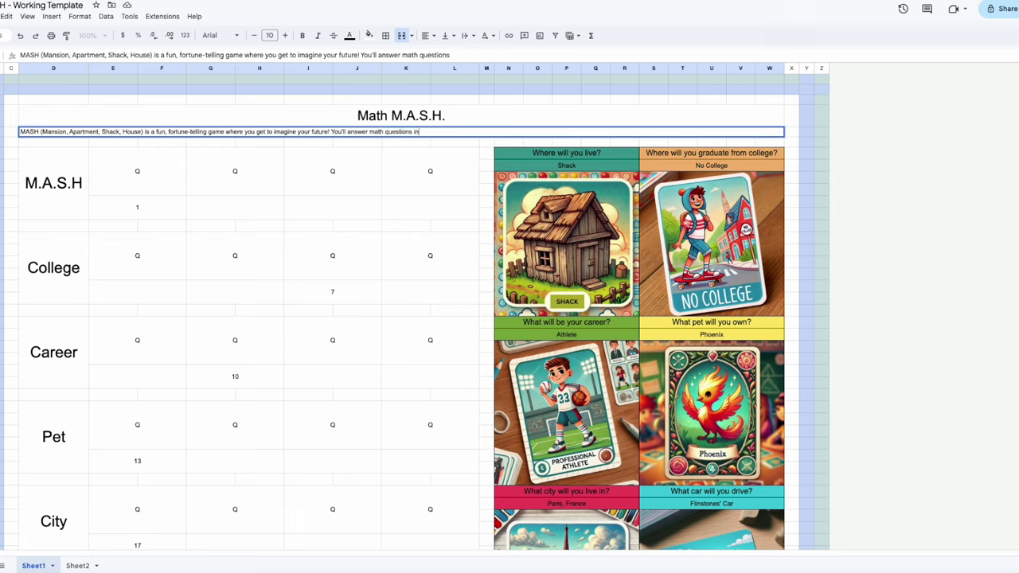
type(" each category, like where")
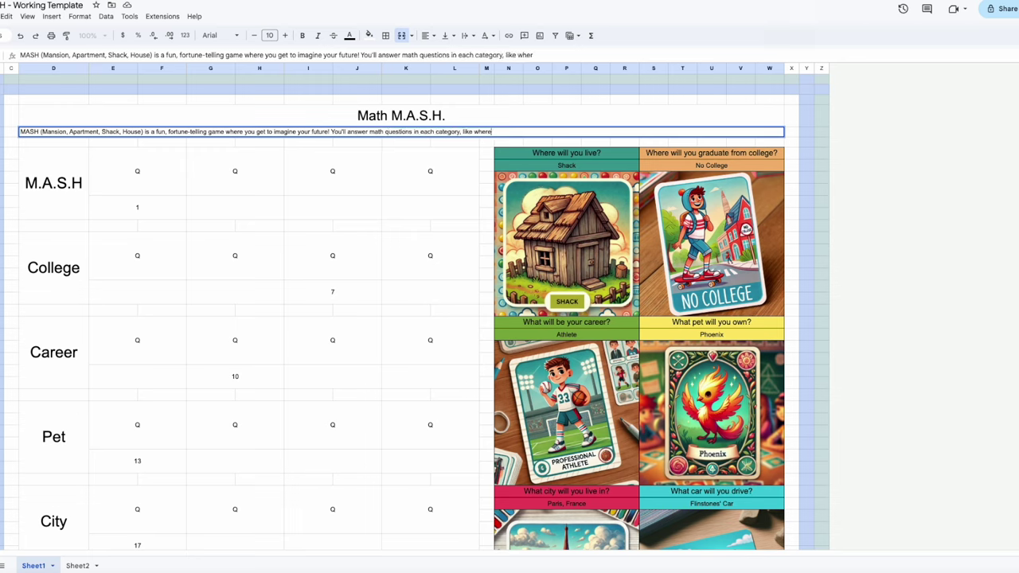
type(" you'll live, your future job, or what kind of pet you'll have! Ba")
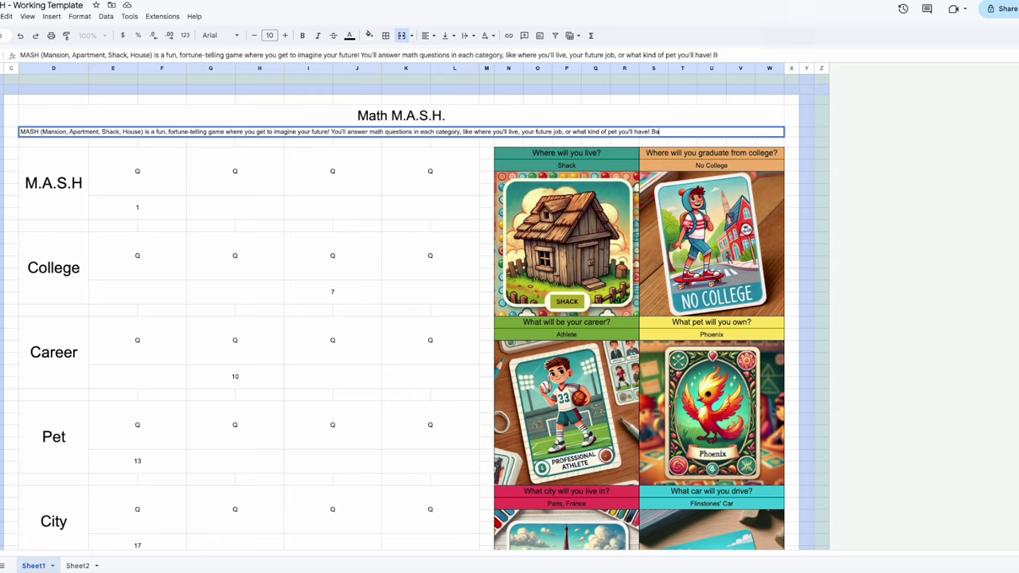
type("sed on your answers, a unique \"future\"")
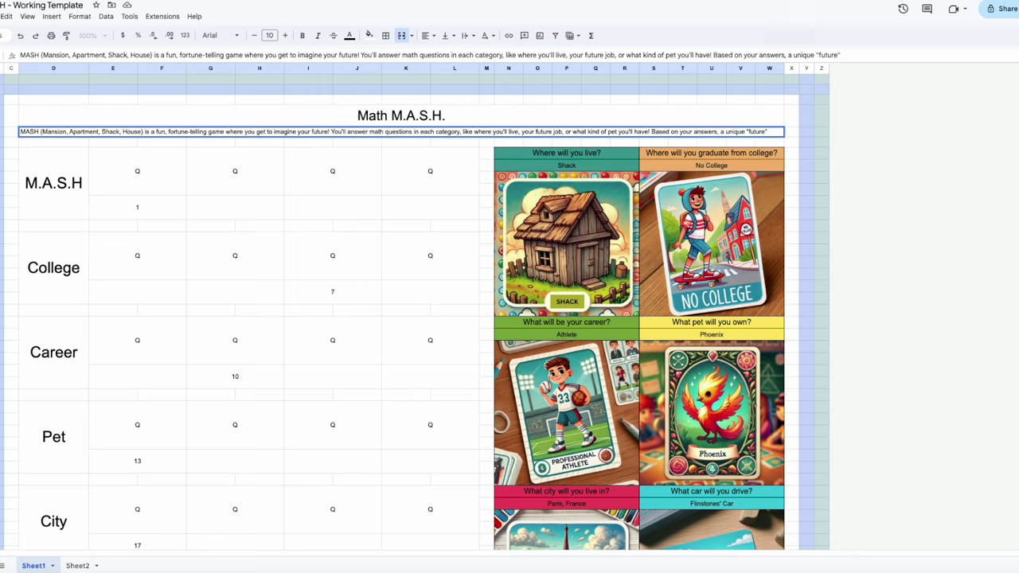
type(" will be revealed. Just")
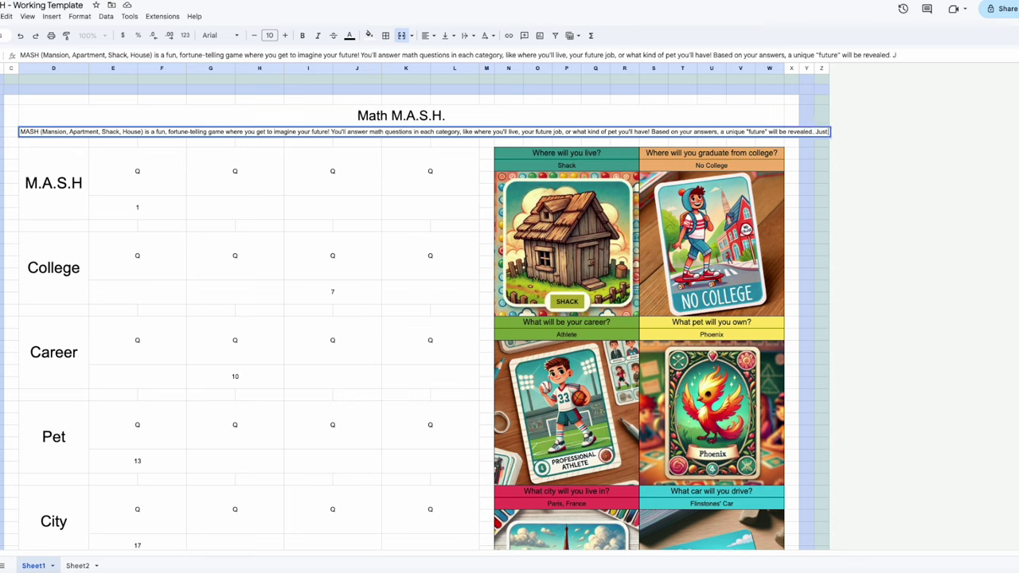
type(" remember, choose")
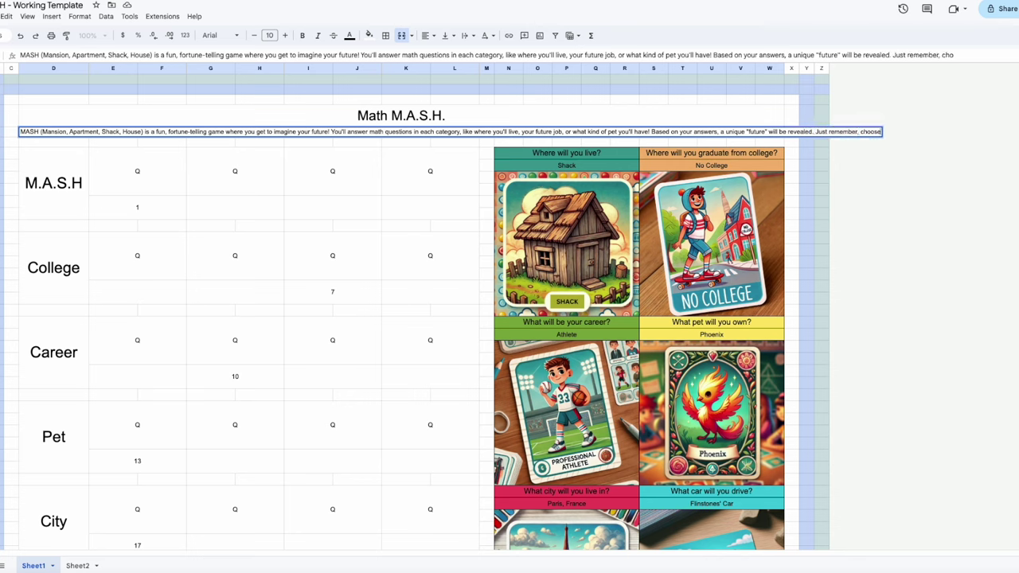
type(" one answer per qu")
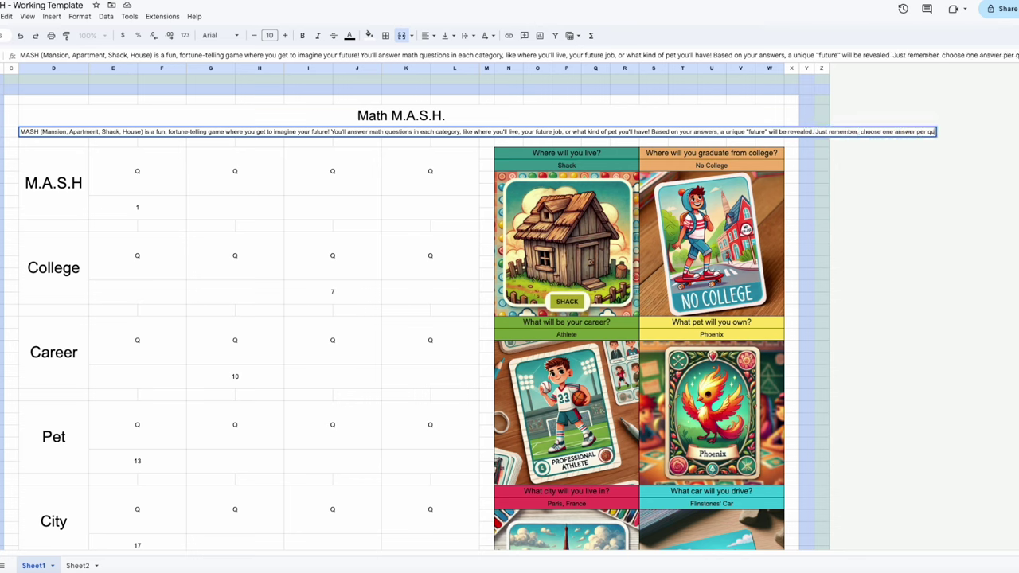
type("estion to see your result!")
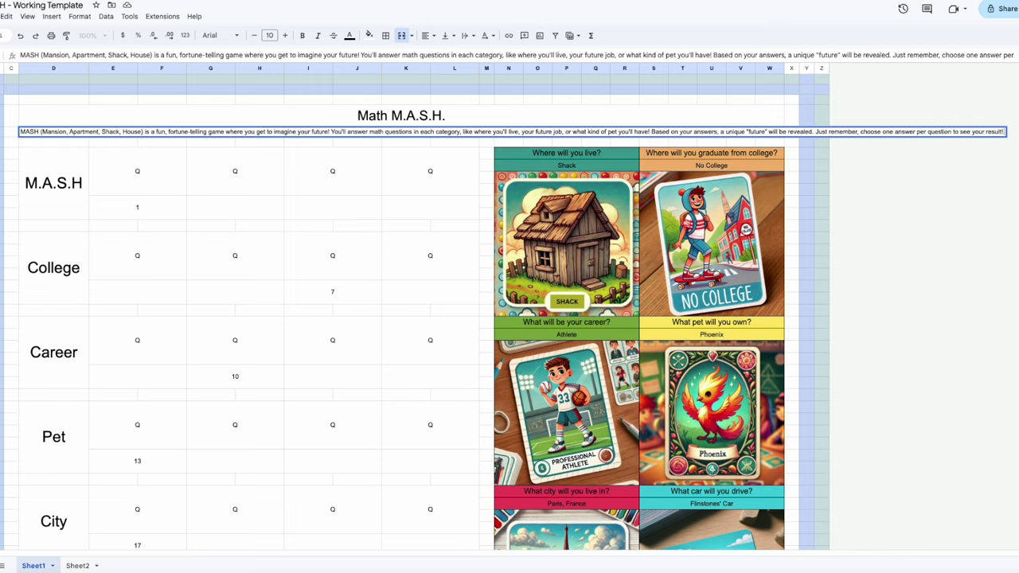
left_click(176, 239)
left_click(521, 116)
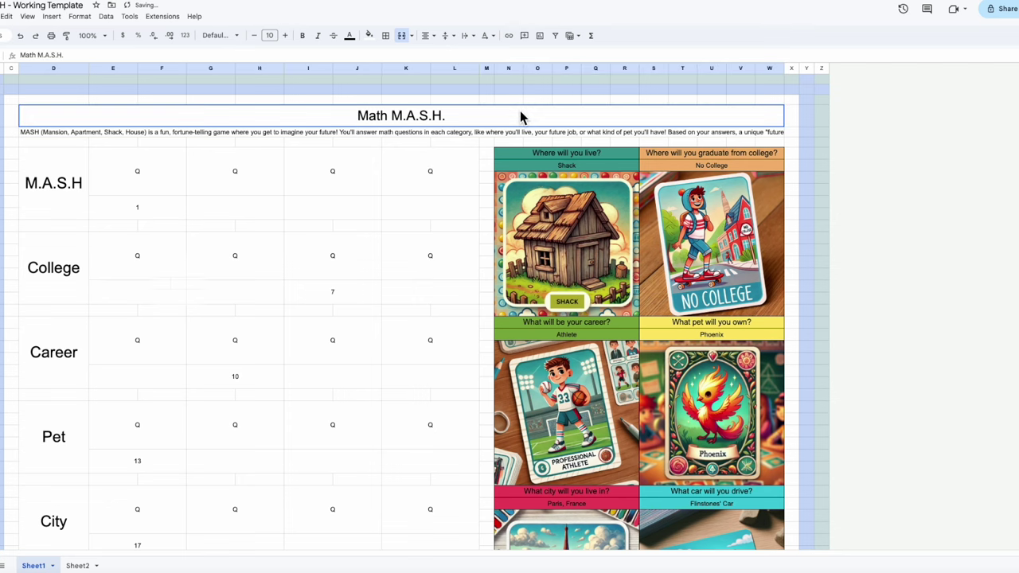
left_click(517, 132)
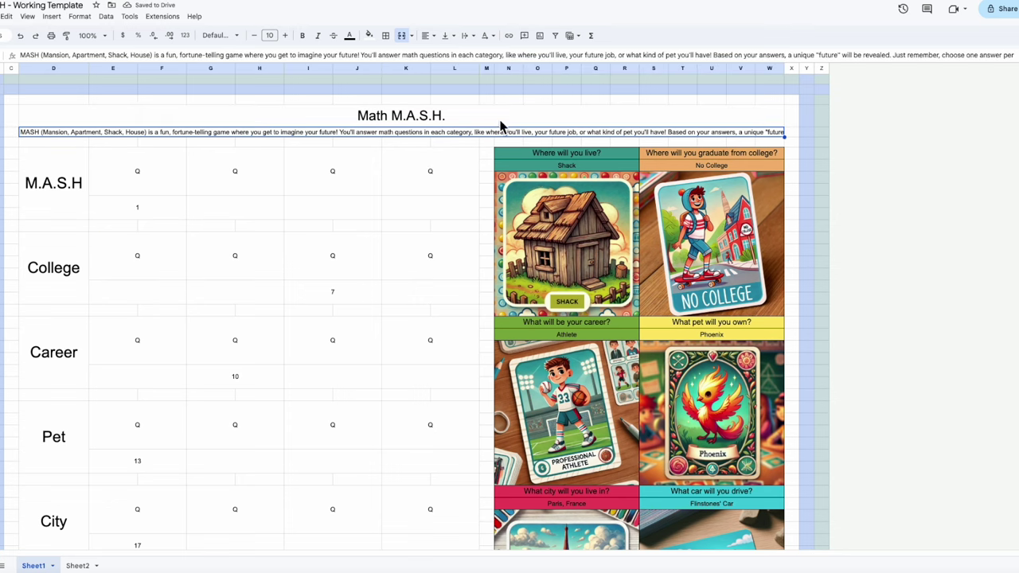
Step: Wrap the description text in its cell and make that row slightly taller
left_click(466, 35)
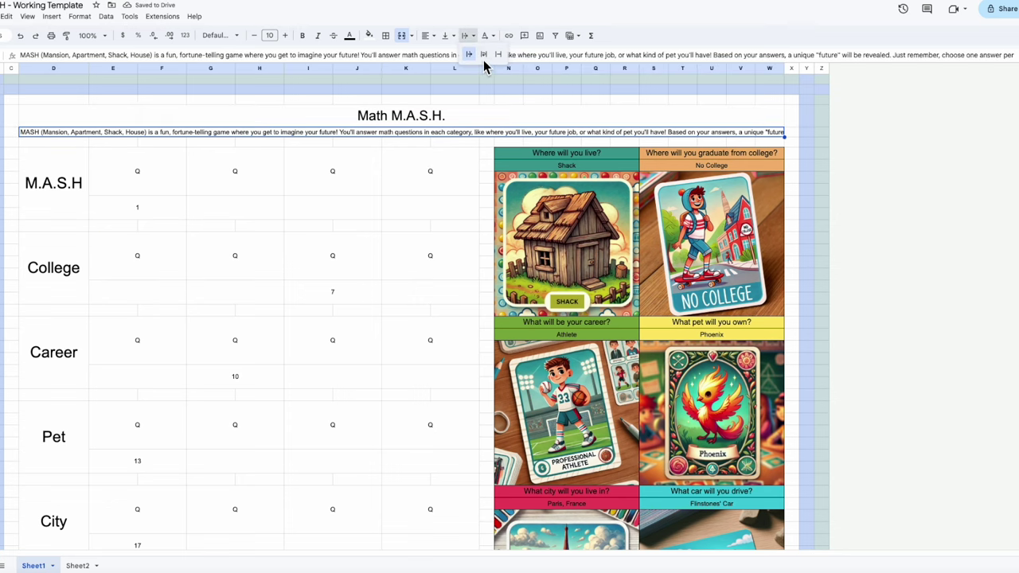
left_click(483, 56)
left_click(379, 187)
left_click(322, 139)
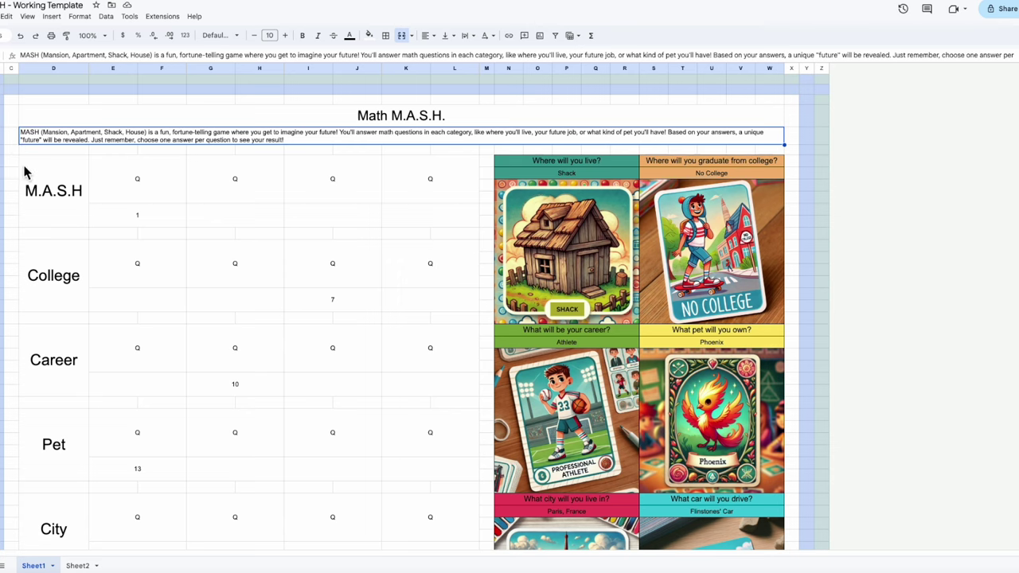
left_click_drag(4, 145, 4, 150)
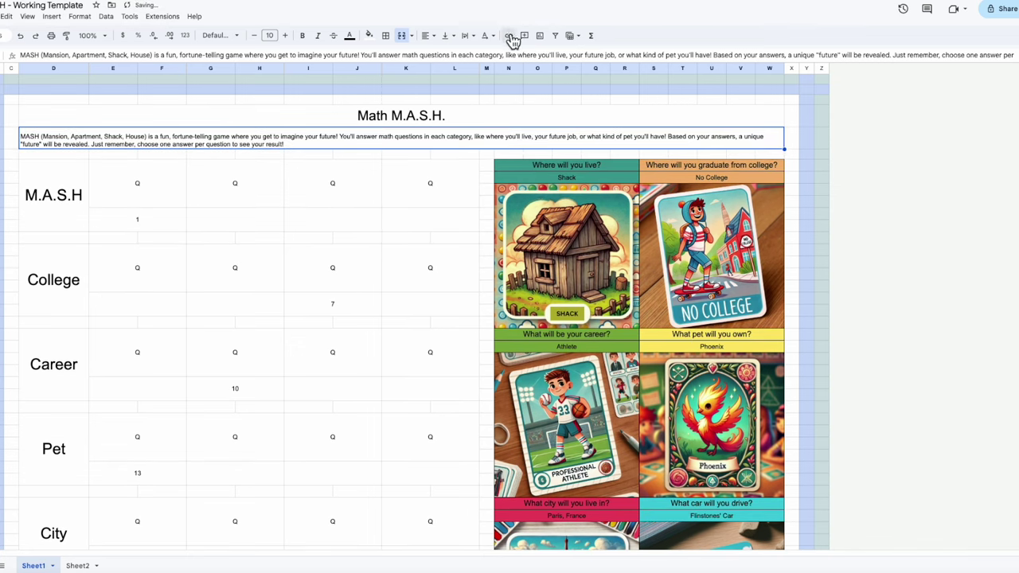
Step: Vertically centre the description and raise its font size to 14
left_click(451, 36)
left_click(462, 53)
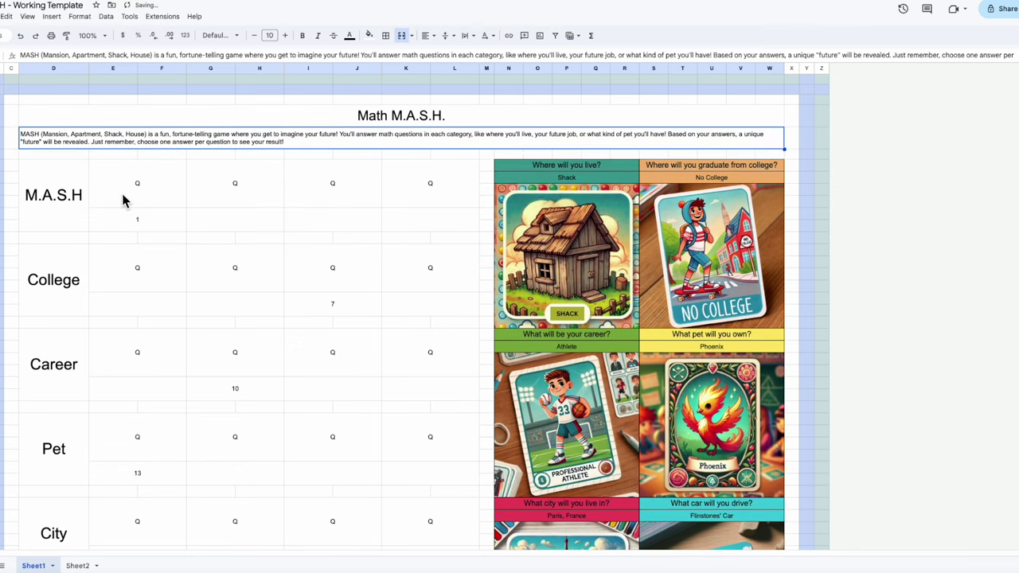
left_click(77, 158)
left_click(66, 143)
left_click(284, 36)
left_click(284, 36)
left_click(284, 36)
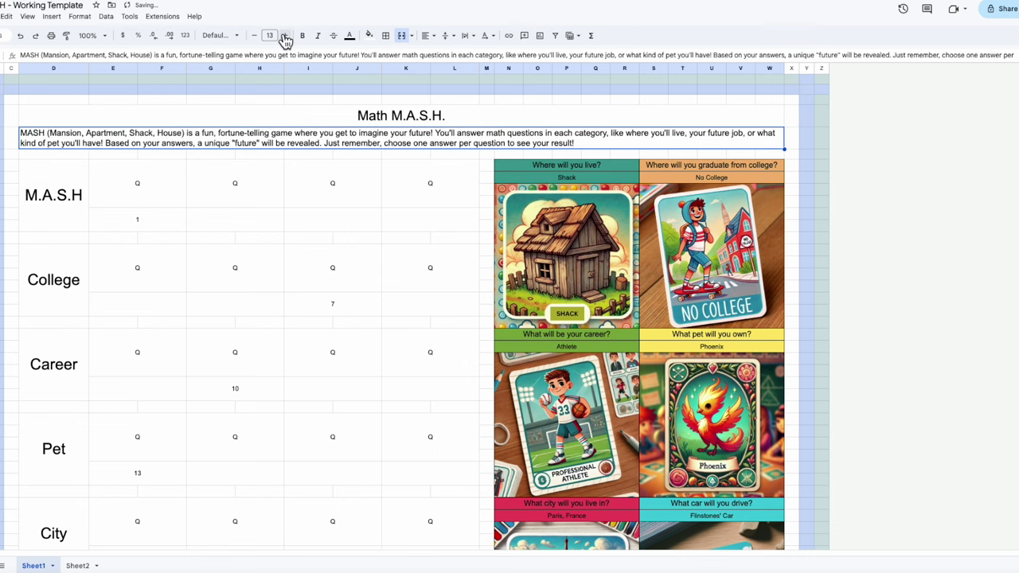
left_click(284, 36)
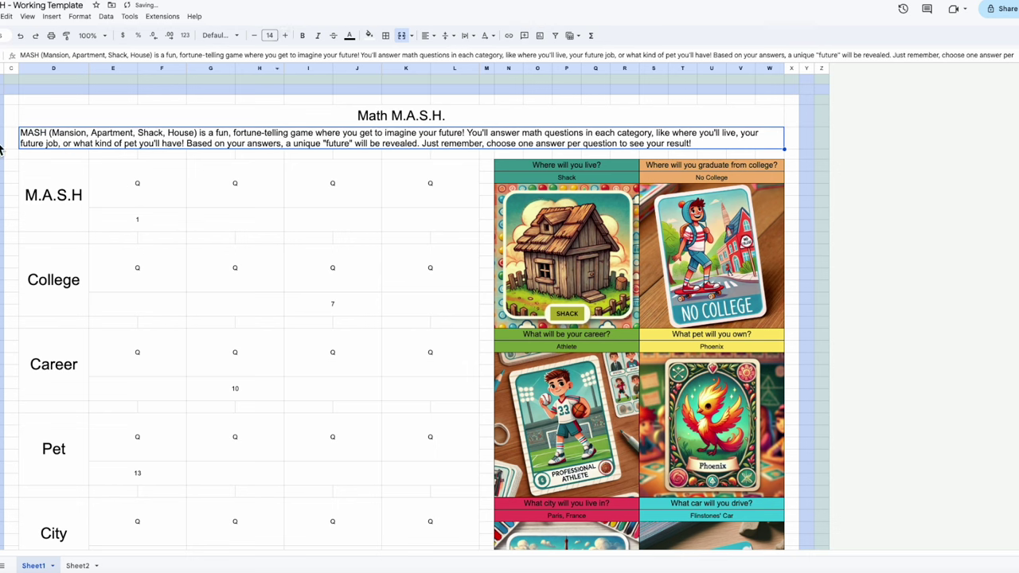
Step: Enlarge the Math M.A.S.H. title font by three more sizes
left_click(380, 116)
left_click(283, 36)
left_click(284, 37)
left_click(283, 36)
left_click(368, 276)
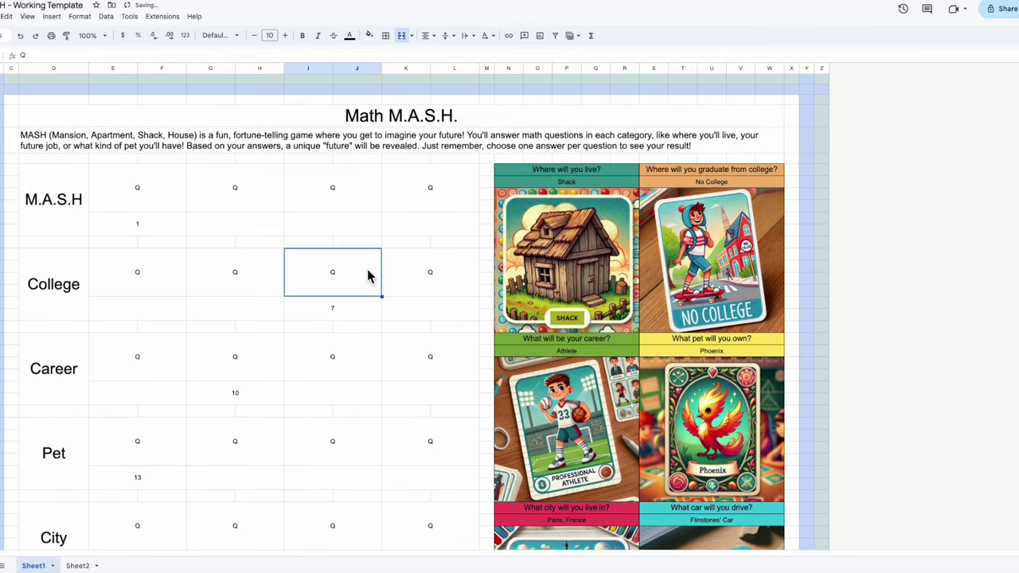
Step: Change the Math M.A.S.H. title font to Architects Daughter
left_click(476, 121)
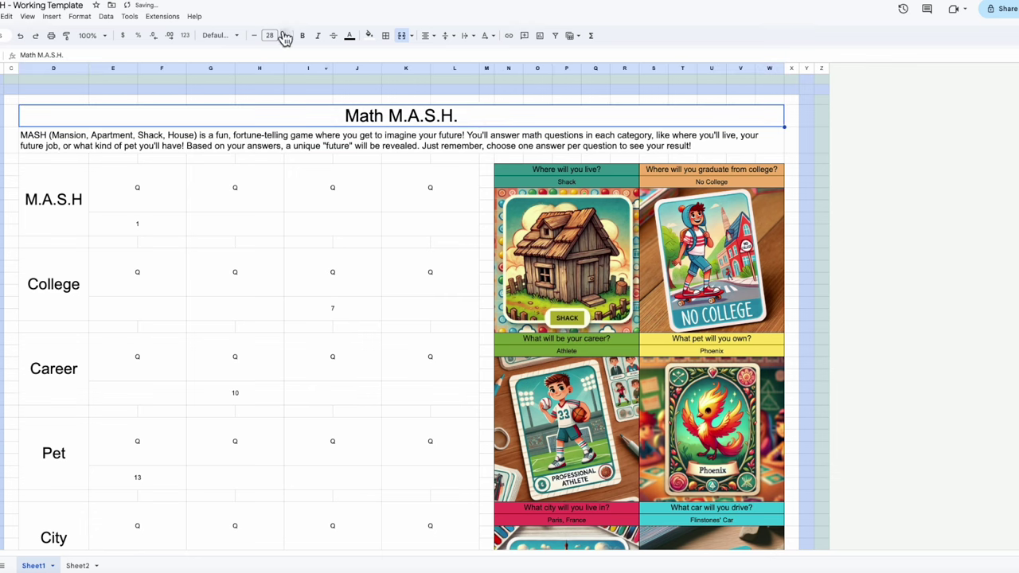
left_click(241, 37)
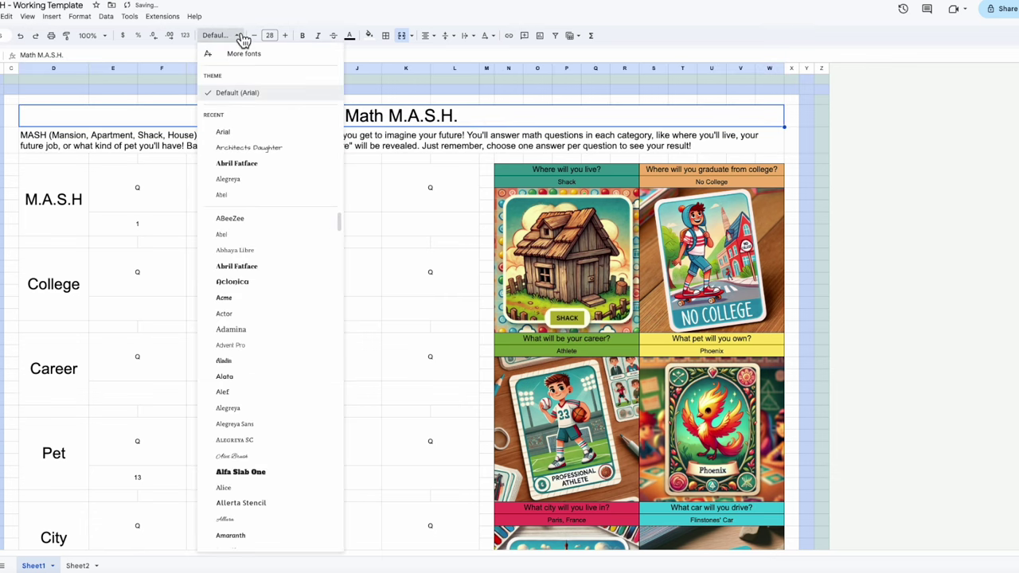
left_click(260, 151)
left_click(351, 203)
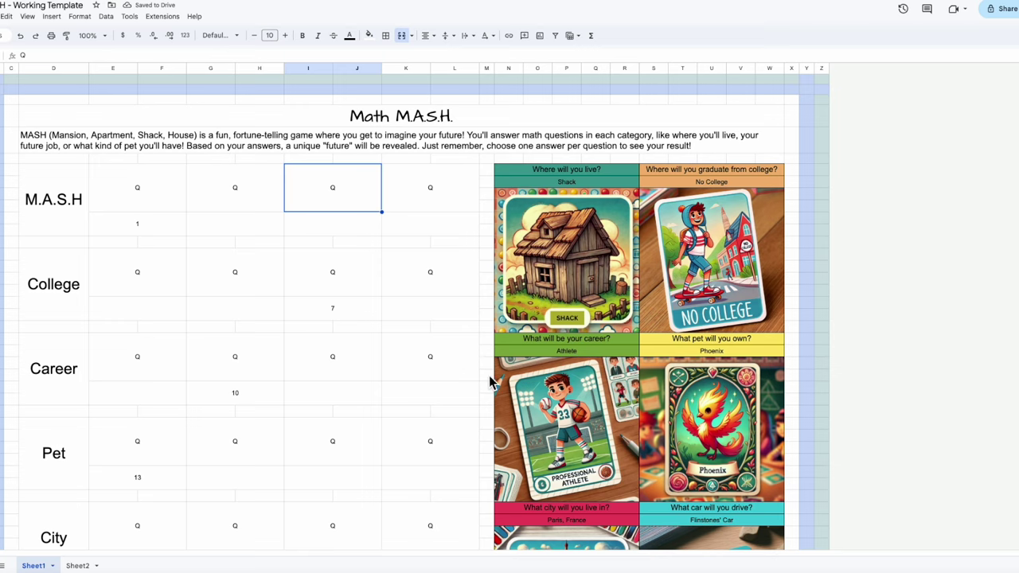
left_click(356, 118)
Step: Apply the Architects Daughter font to the column D category labels
left_click_drag(71, 209, 71, 478)
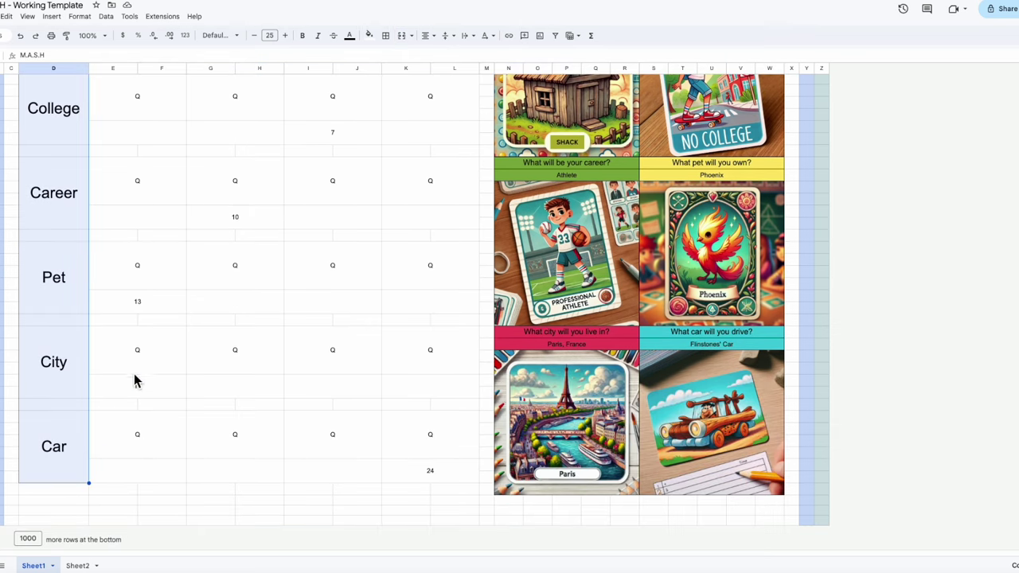
left_click(237, 37)
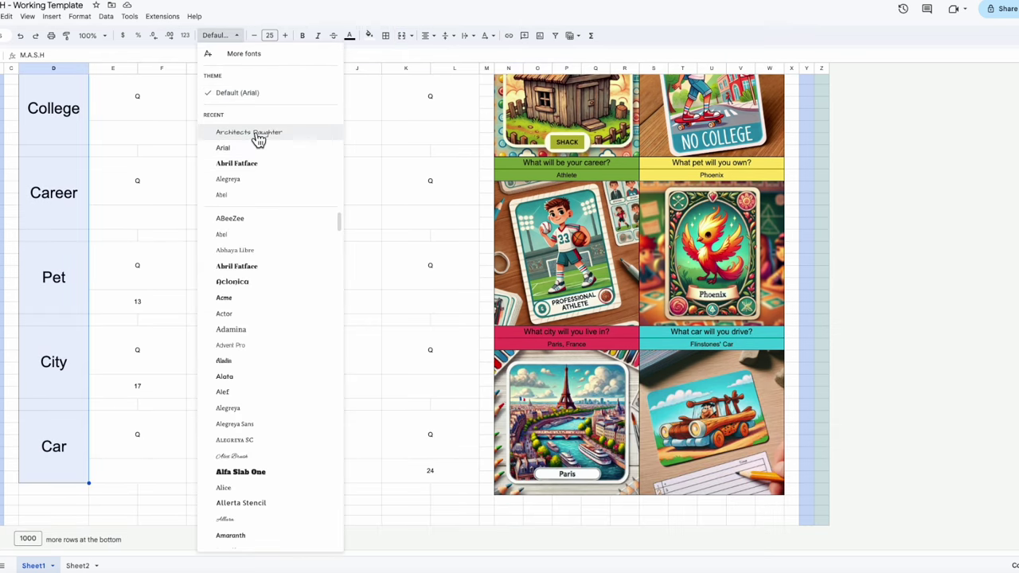
left_click(256, 135)
left_click(210, 203)
Step: Select the M.A.S.H and College Q cell rows, ending with the whole M.A.S.H block D:L
scroll(211, 237, "up", 5)
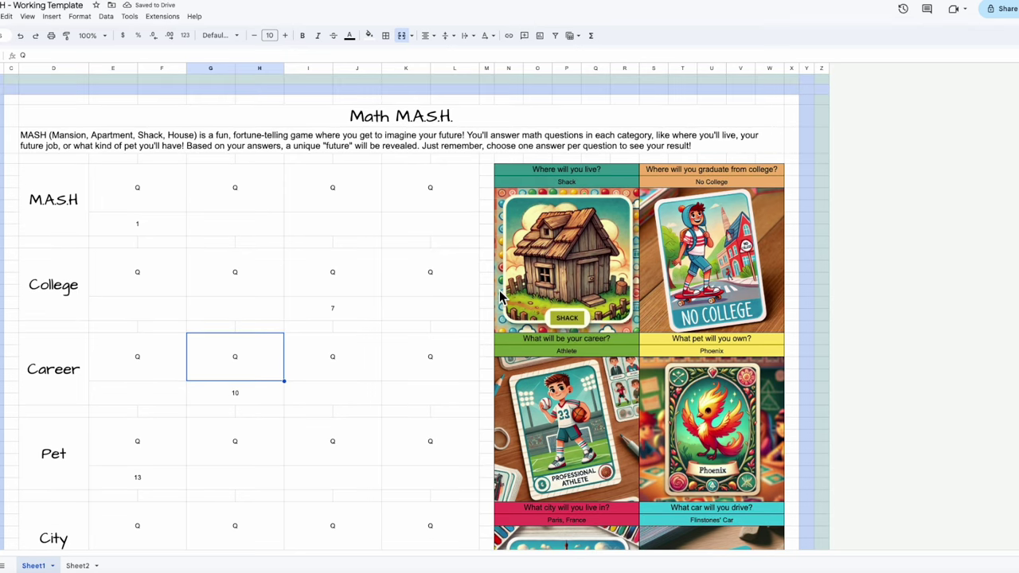
left_click_drag(134, 195, 394, 212)
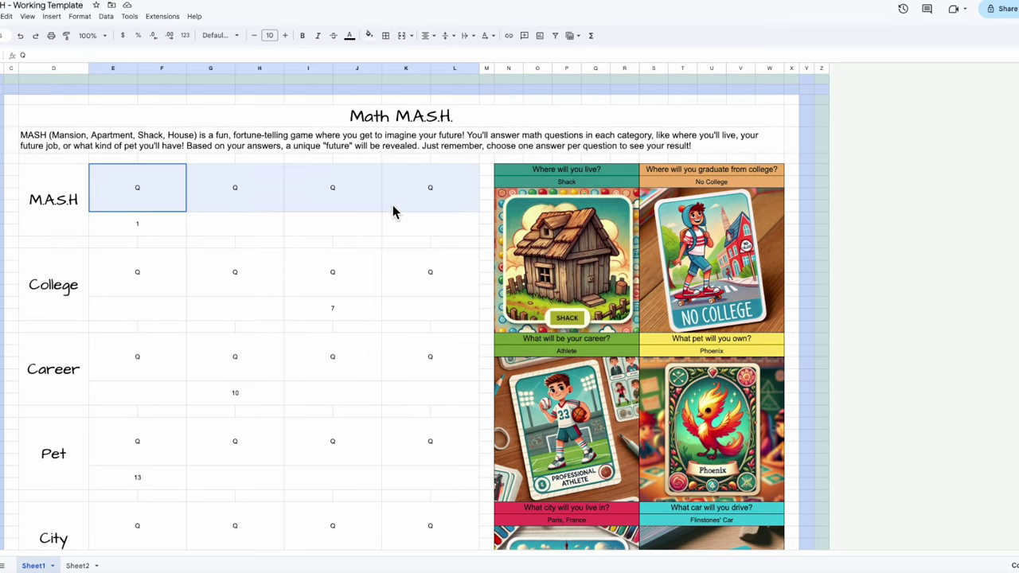
left_click(108, 296)
left_click_drag(108, 296, 412, 300)
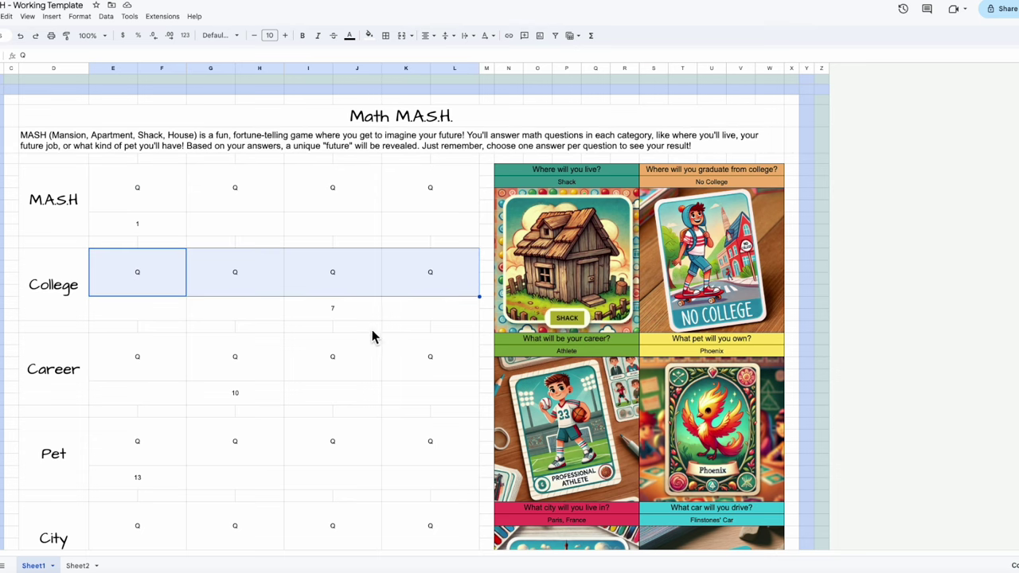
scroll(401, 238, "down", 3)
scroll(403, 246, "up", 3)
left_click_drag(78, 206, 436, 223)
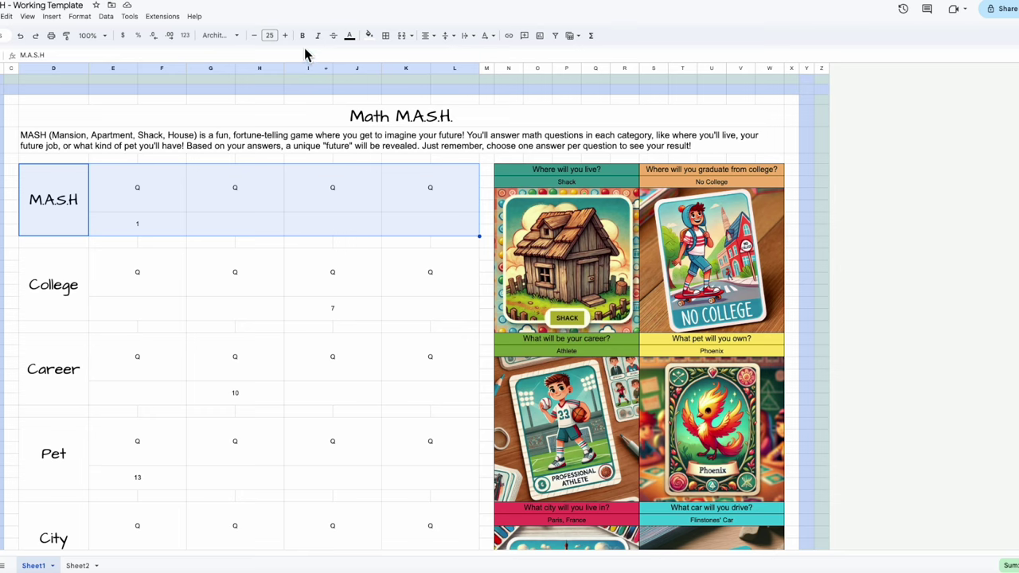
Step: Put a thick outer border around the M.A.S.H block
left_click(385, 36)
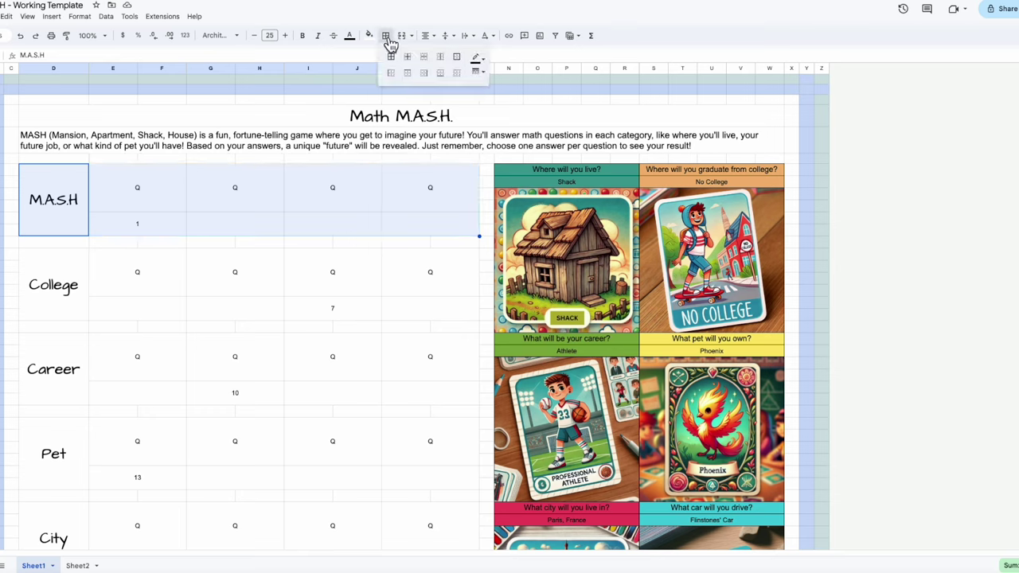
left_click(456, 56)
left_click(479, 72)
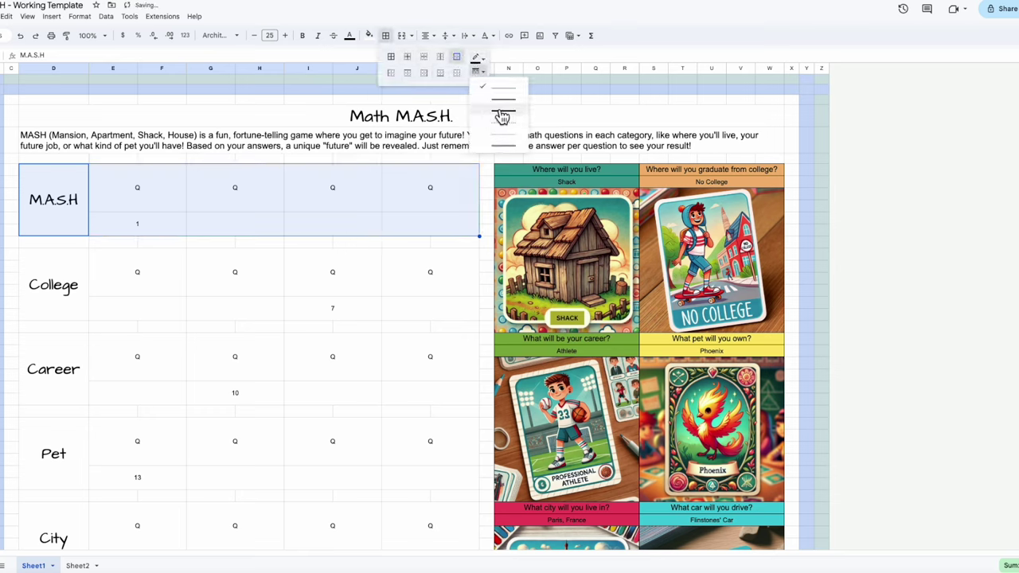
left_click(503, 110)
left_click(256, 317)
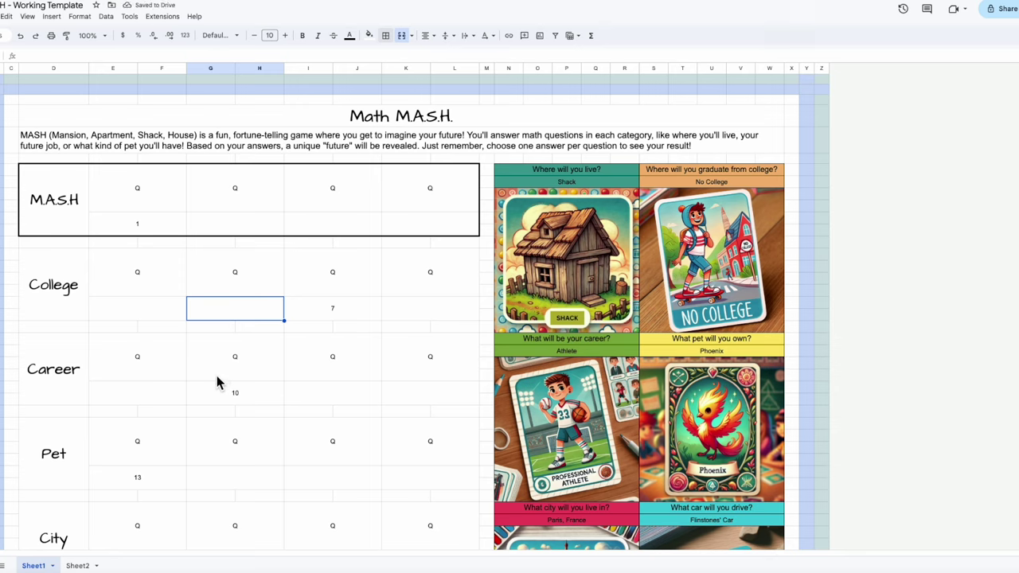
Step: Add thin inner grid lines to the M.A.S.H block while keeping its thick outline
left_click_drag(55, 199, 462, 220)
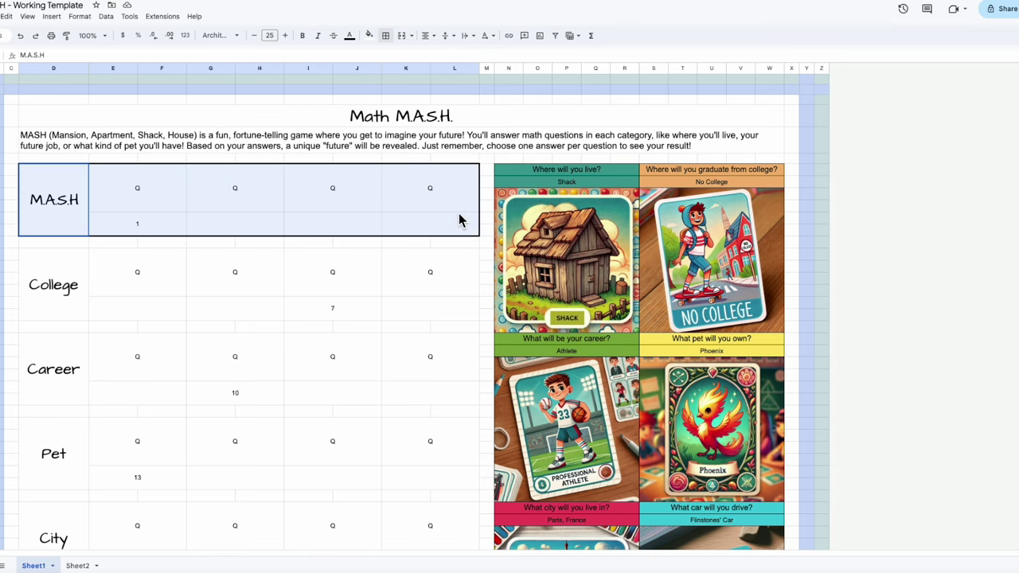
left_click(386, 35)
left_click(477, 72)
left_click(503, 96)
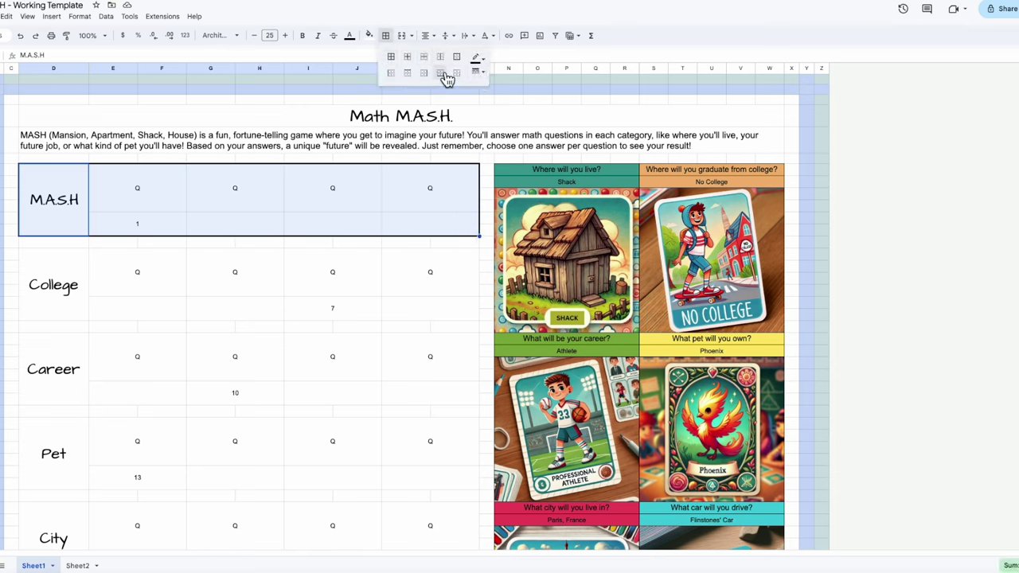
left_click(391, 59)
left_click(317, 286)
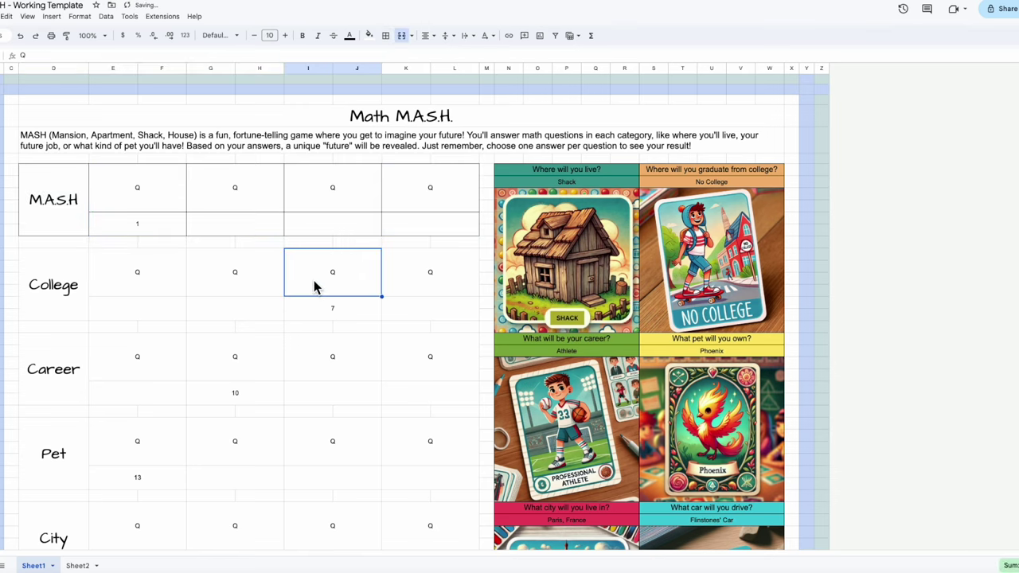
left_click_drag(55, 203, 451, 199)
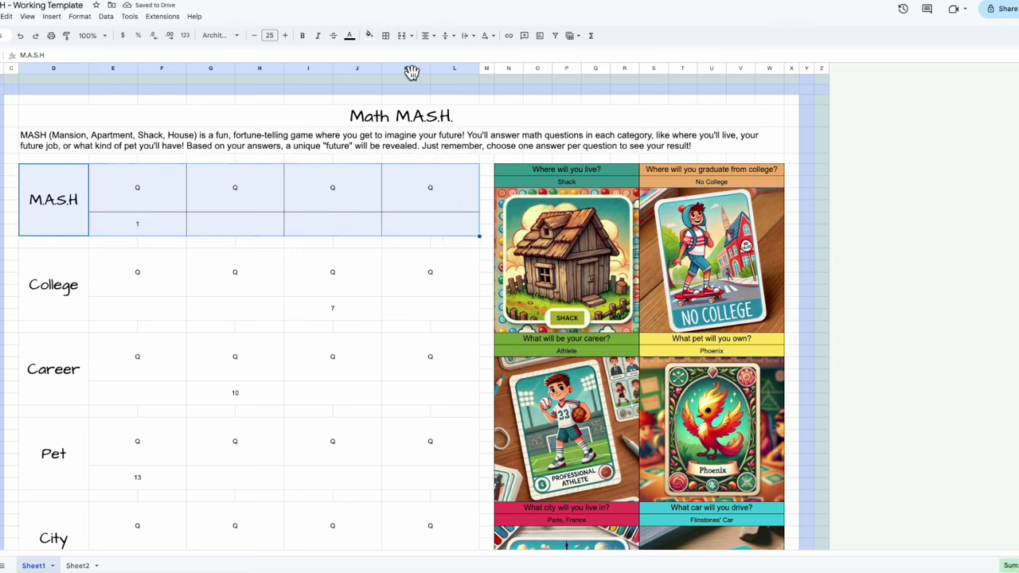
left_click(385, 35)
left_click(477, 71)
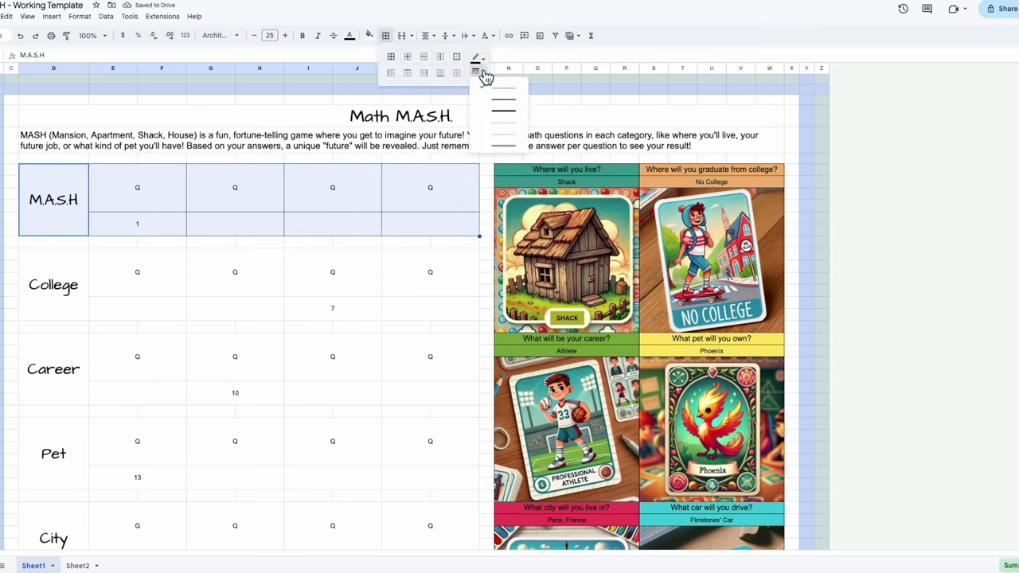
left_click(494, 95)
left_click(456, 57)
left_click(448, 262)
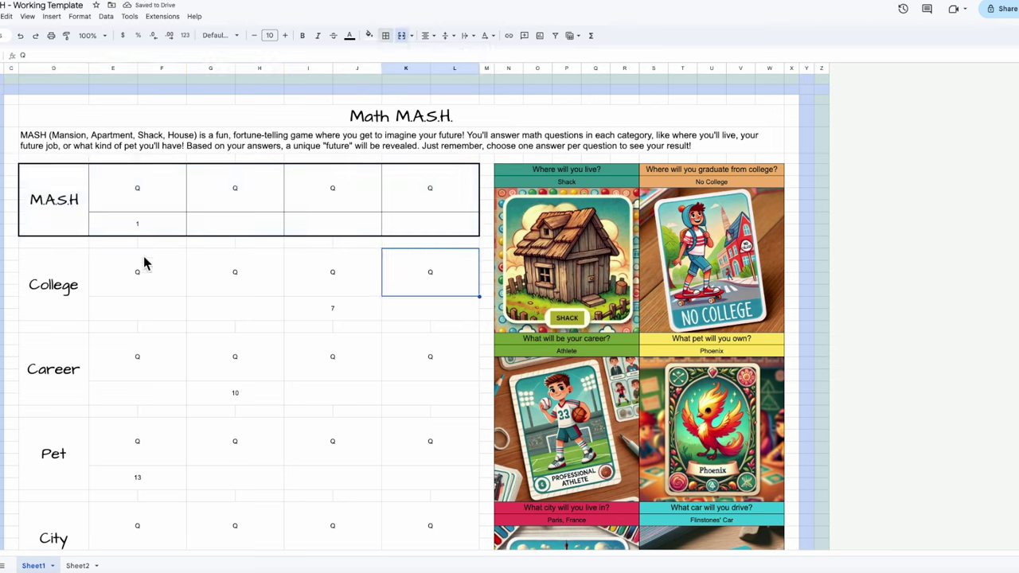
Step: Apply all-borders grids to the College, Career and Pet blocks D:L
left_click_drag(69, 286, 398, 289)
left_click(386, 36)
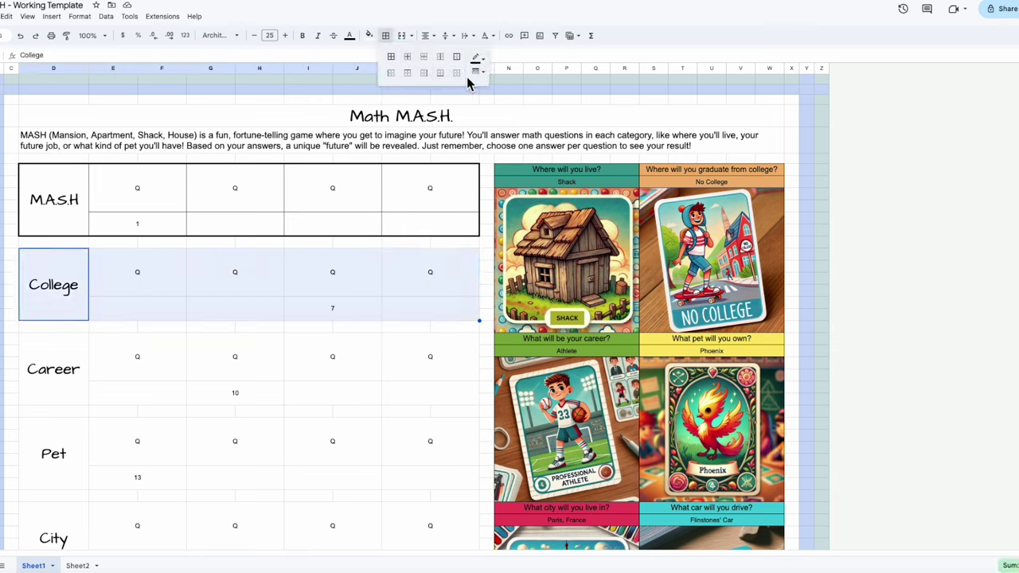
left_click(391, 57)
left_click_drag(63, 397, 382, 393)
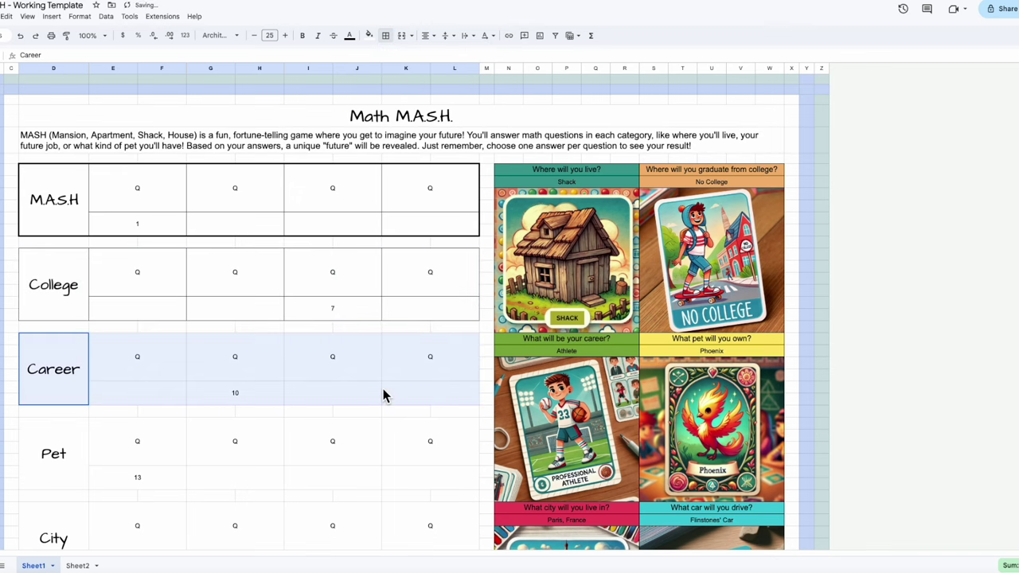
left_click(385, 37)
left_click(391, 57)
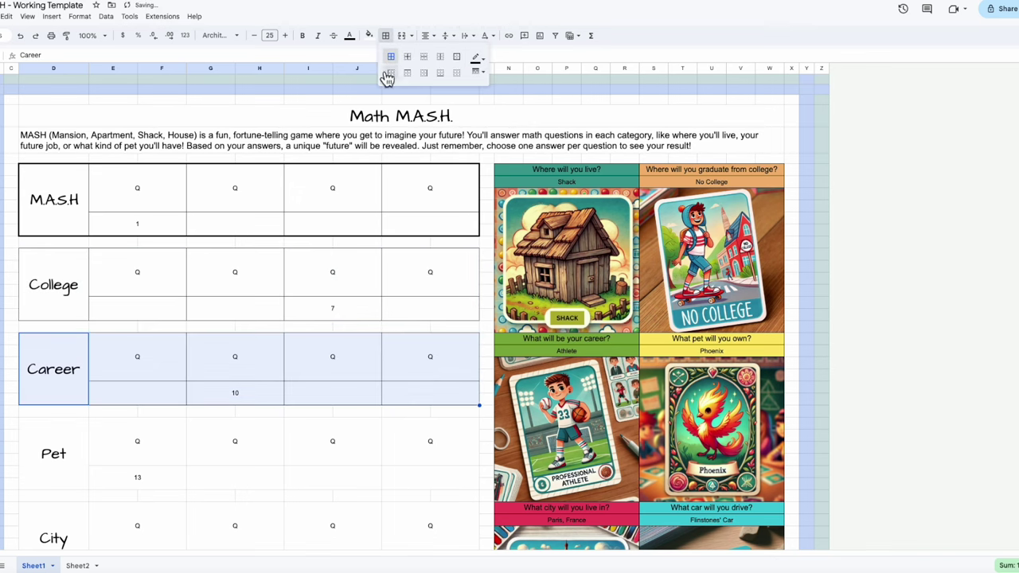
scroll(312, 365, "down", 1)
left_click_drag(49, 426, 396, 437)
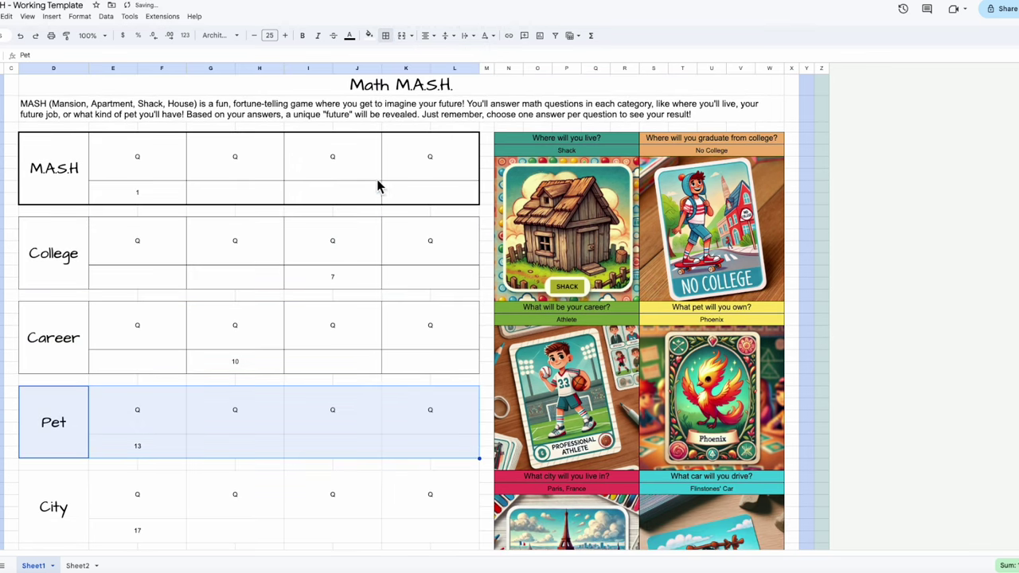
left_click(385, 37)
left_click(391, 58)
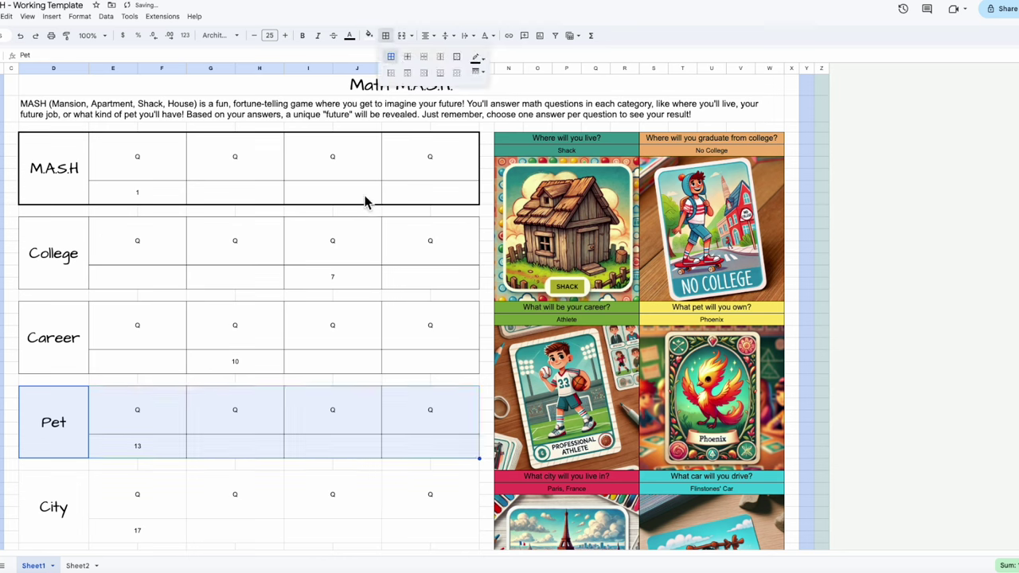
Step: Apply an all-borders grid to the City block, then select the Car block D:L
left_click(50, 505)
left_click(735, 520)
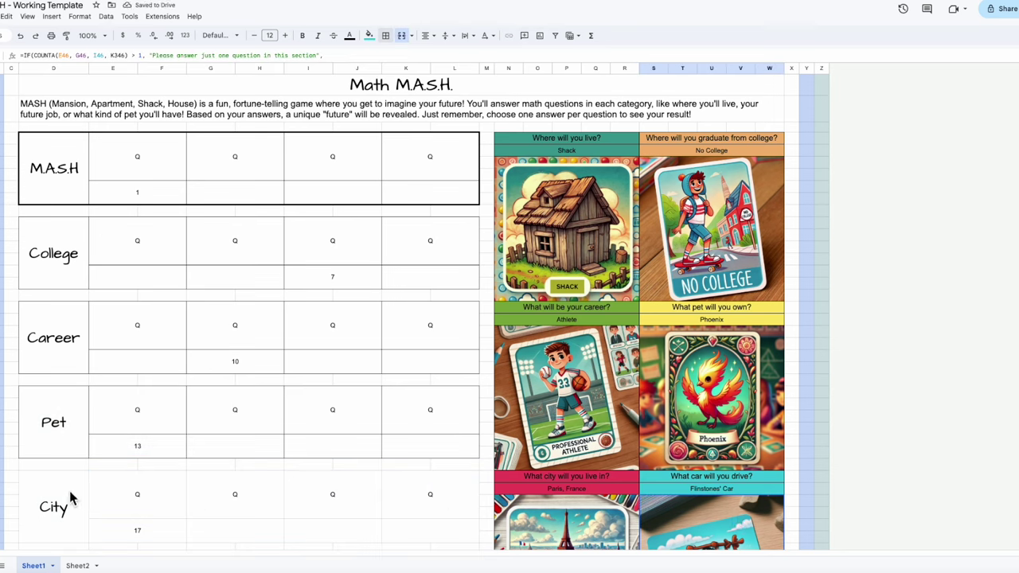
left_click_drag(74, 496, 415, 497)
left_click(386, 37)
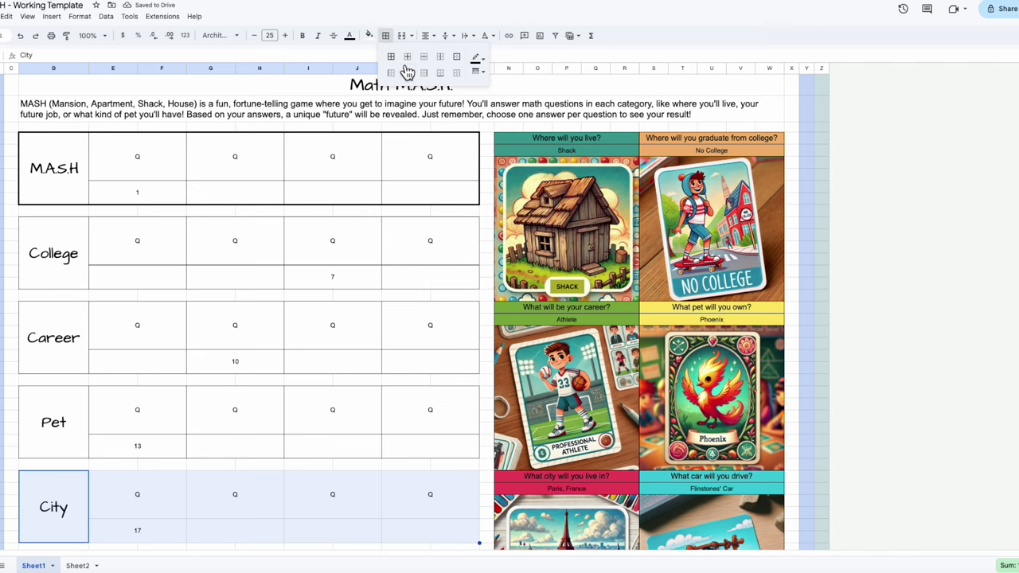
left_click(391, 58)
scroll(376, 308, "down", 3)
left_click_drag(50, 493, 385, 492)
left_click(386, 37)
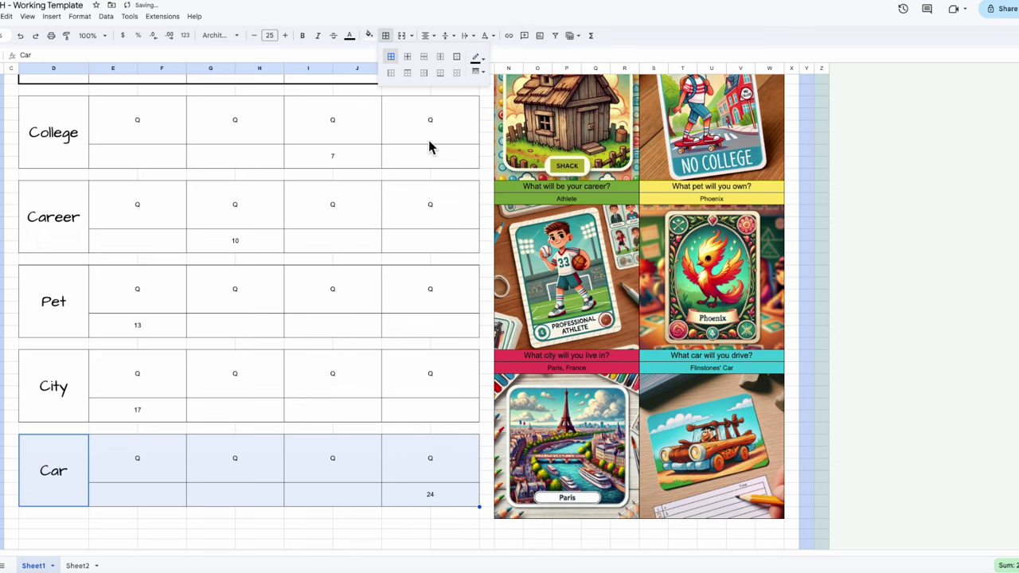
Step: Finish the Car block grid and give the College and Career blocks thick outer borders
left_click(405, 359)
left_click_drag(76, 156, 398, 155)
left_click(386, 36)
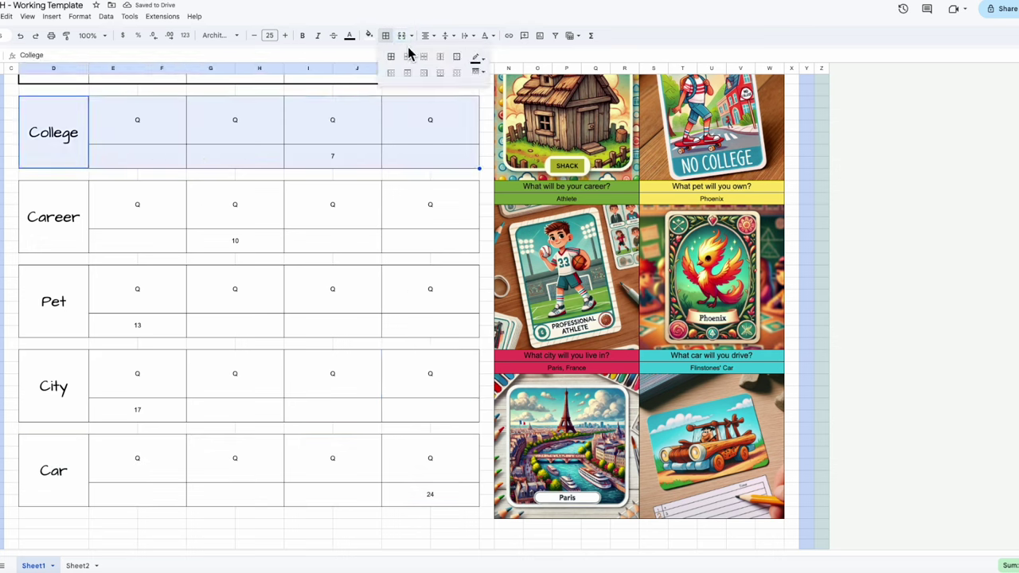
left_click(481, 73)
left_click(496, 99)
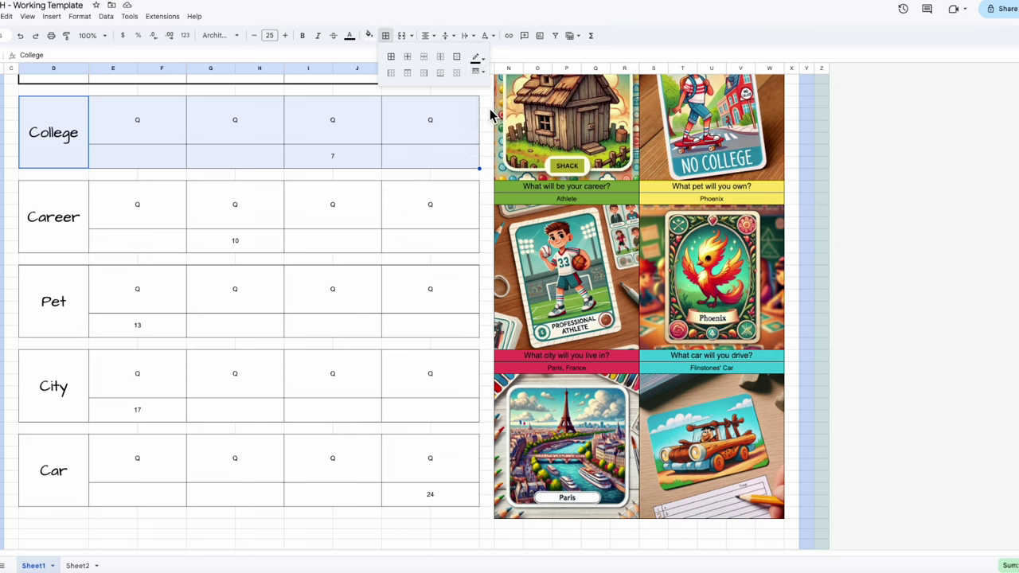
left_click(459, 63)
left_click_drag(74, 226, 396, 223)
left_click(385, 36)
left_click(460, 64)
Step: Give the Pet and City blocks thick outer borders
left_click_drag(76, 314, 389, 312)
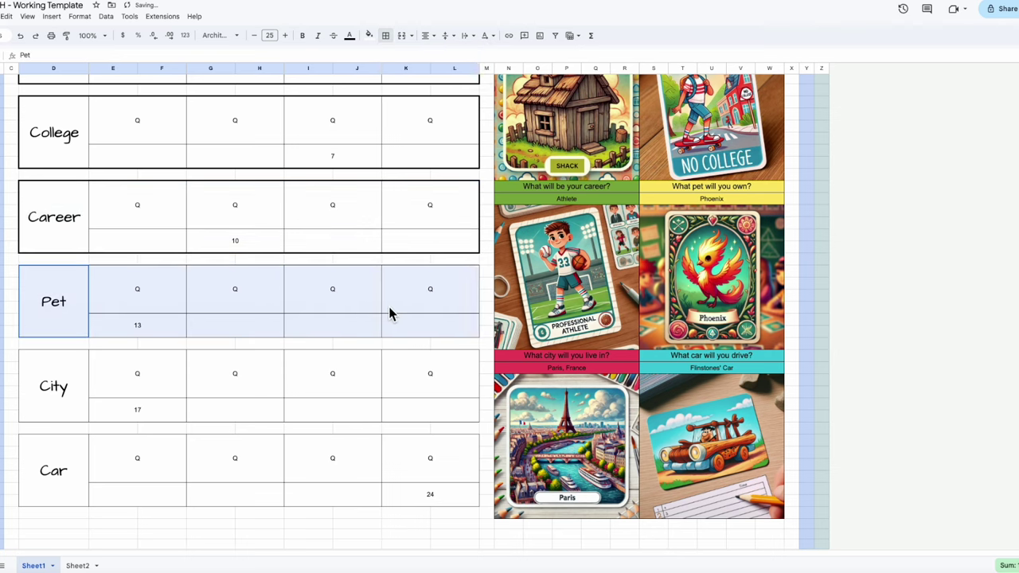
left_click(385, 36)
left_click(459, 64)
left_click_drag(76, 374, 389, 390)
left_click(386, 36)
left_click(460, 63)
Step: Give the Car block a thick outer border, then select the M.A.S.H label cell
left_click(58, 472)
left_click_drag(57, 472, 390, 480)
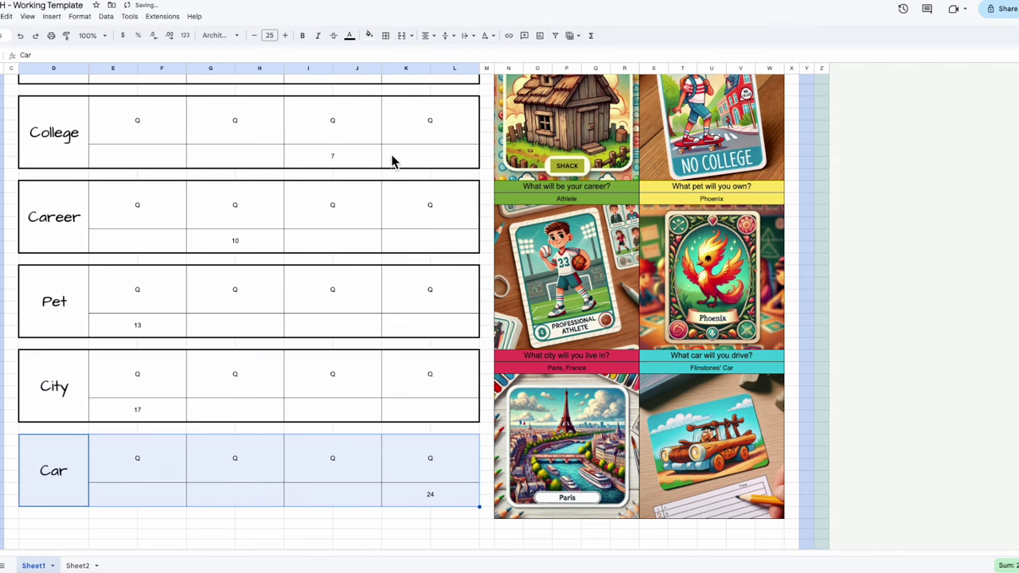
left_click(386, 37)
left_click(458, 63)
left_click(375, 239)
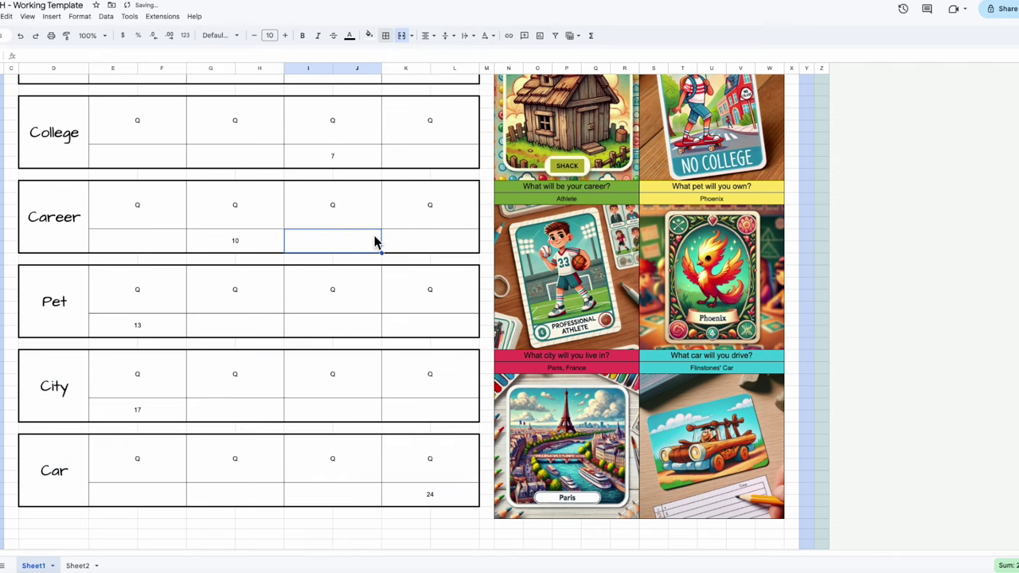
scroll(386, 270, "up", 3)
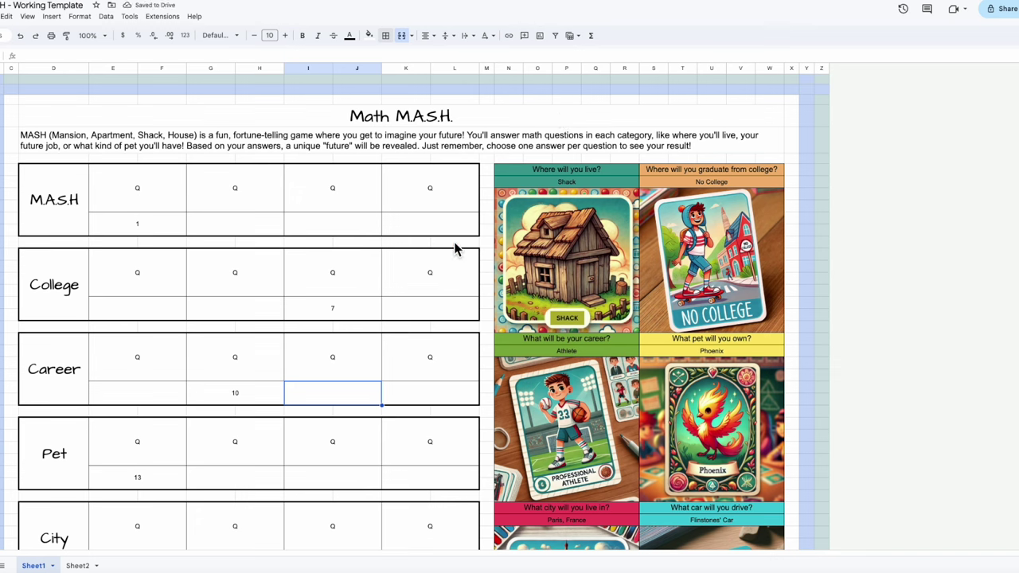
left_click(73, 203)
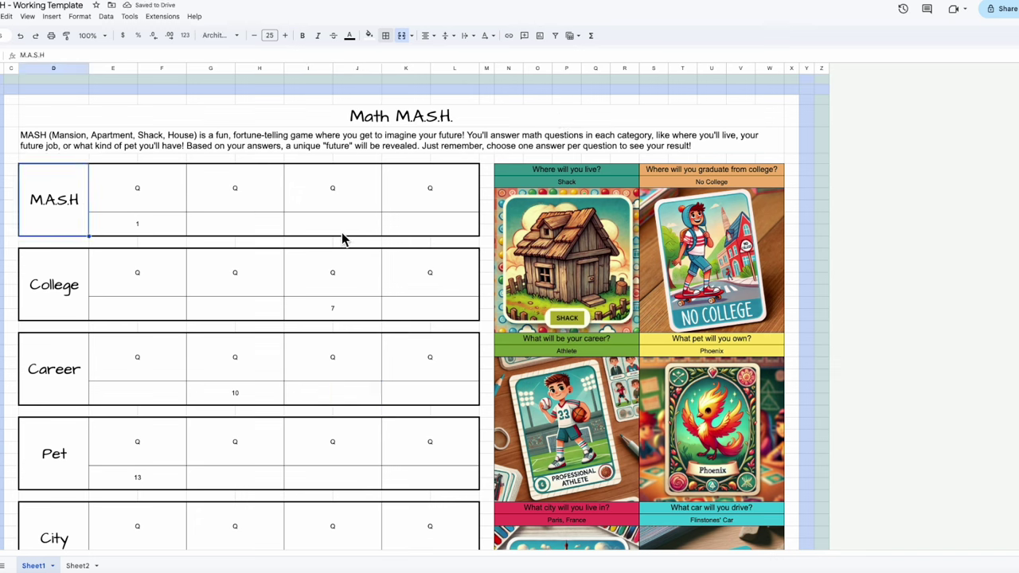
Step: Fill the M.A.S.H label cell with teal
right_click(557, 193)
left_click(375, 199)
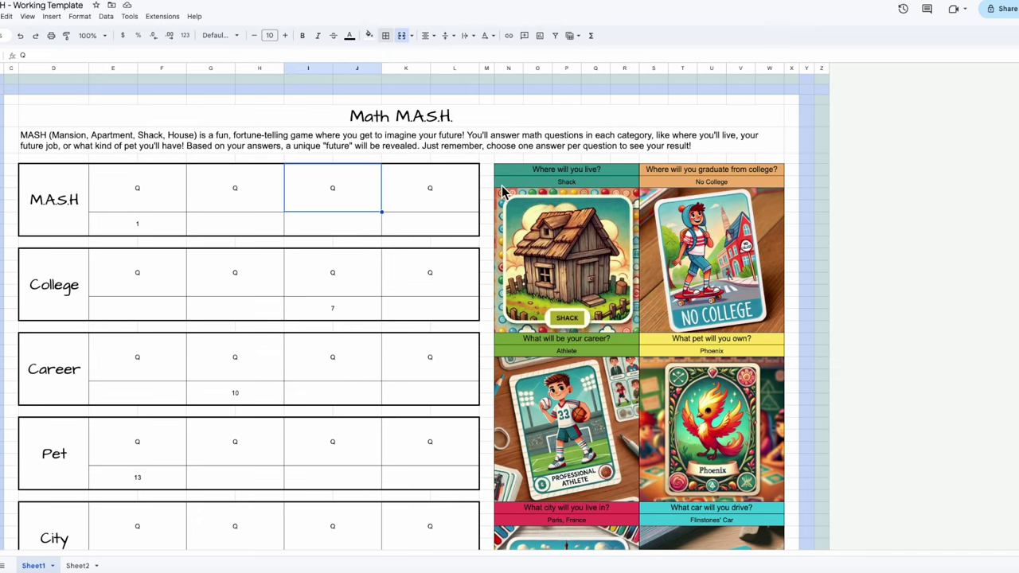
left_click(40, 197)
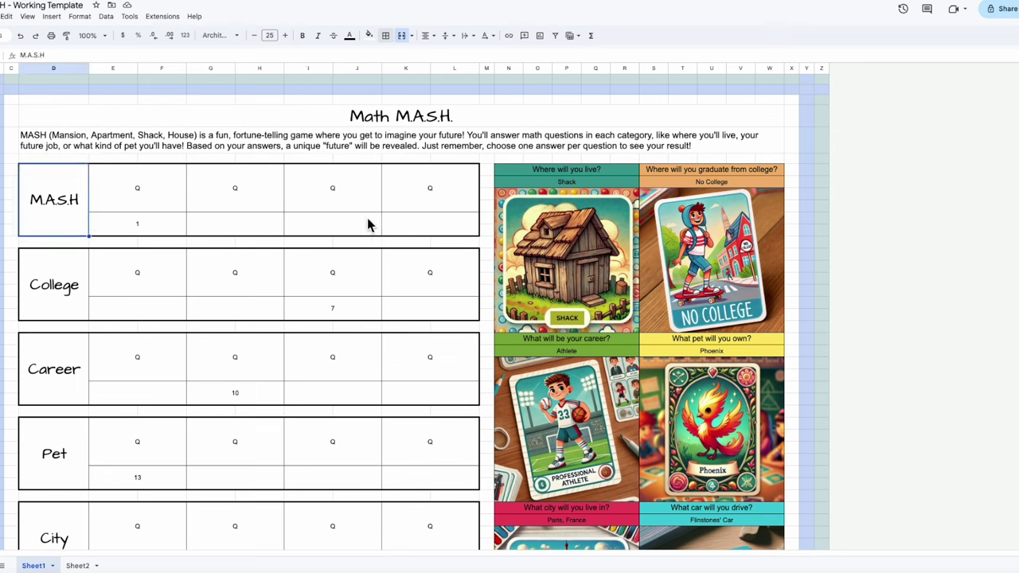
left_click(541, 183)
left_click(369, 35)
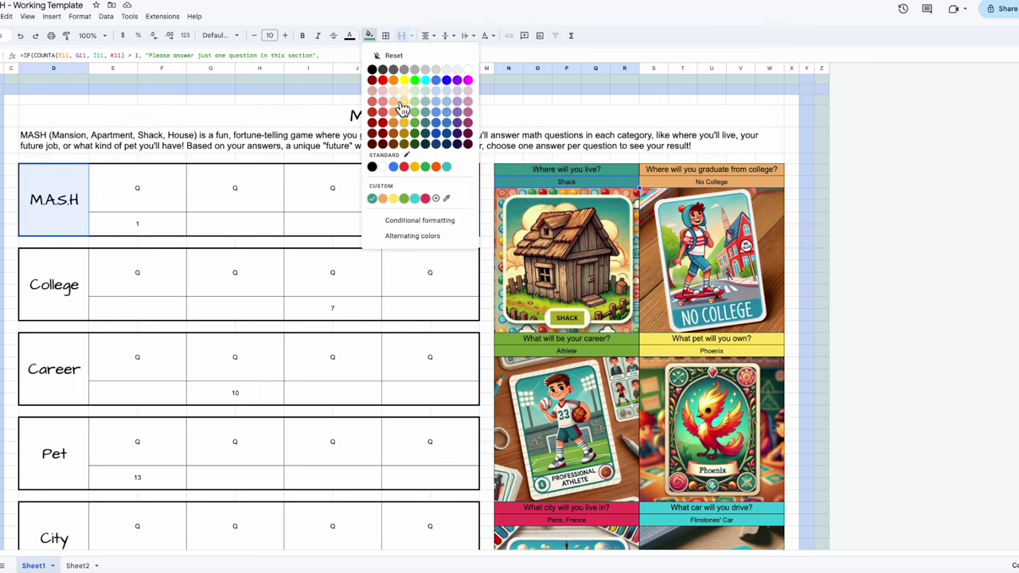
left_click(372, 199)
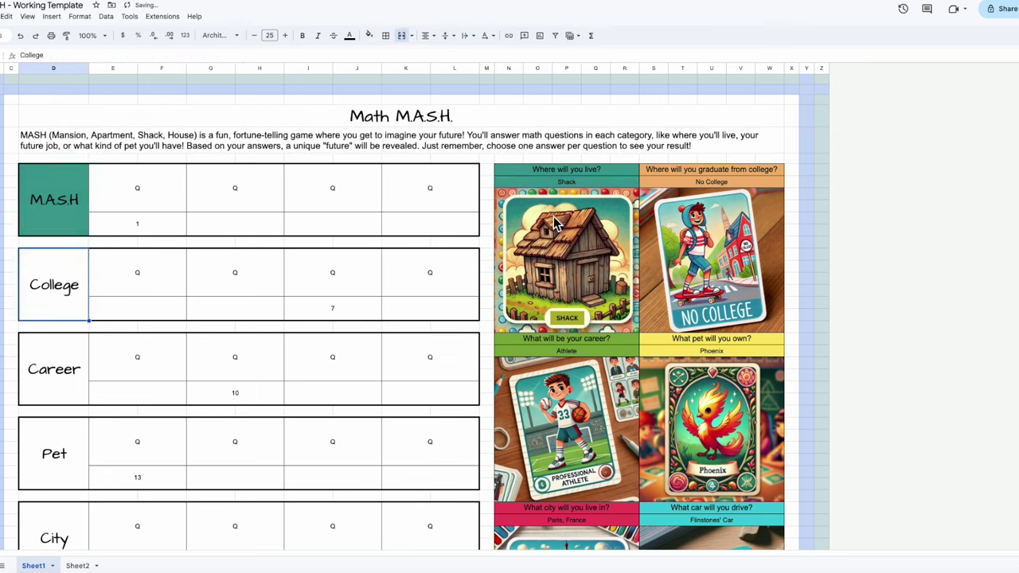
Step: Fill the College label cell tan and the Career label cell green to match their headers
left_click(664, 179)
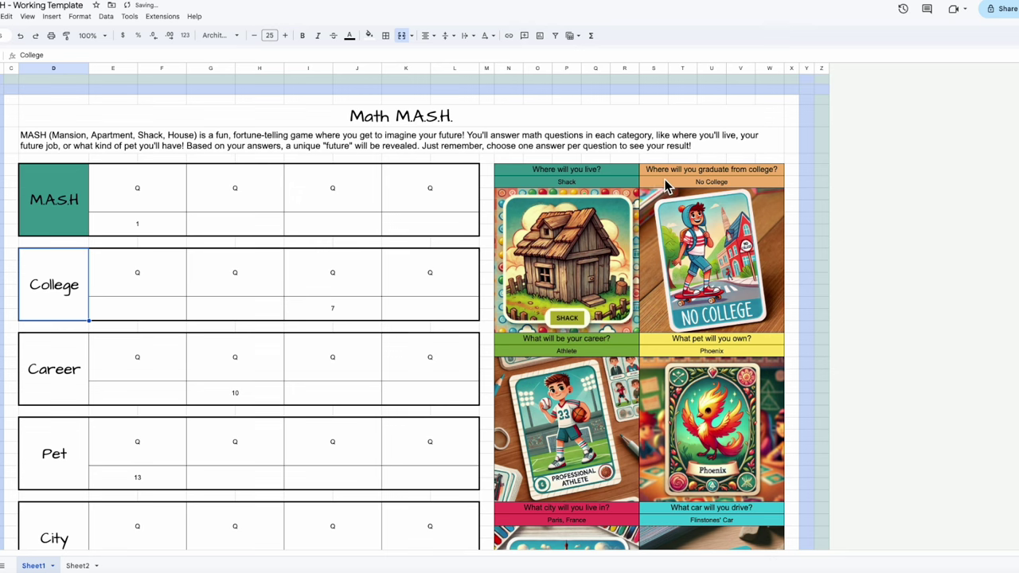
left_click(369, 35)
left_click(380, 199)
left_click(83, 365)
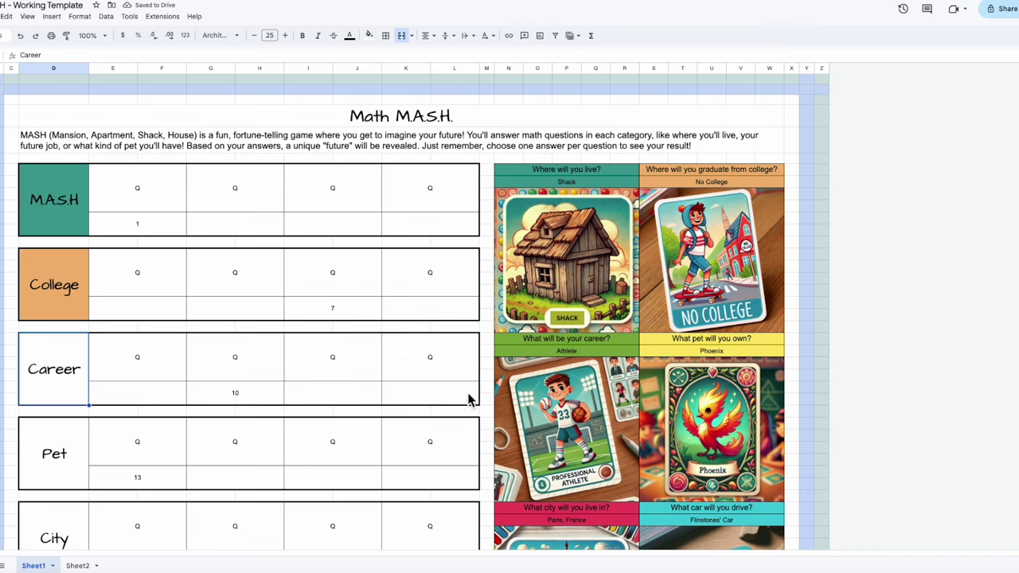
left_click(597, 351)
left_click(370, 35)
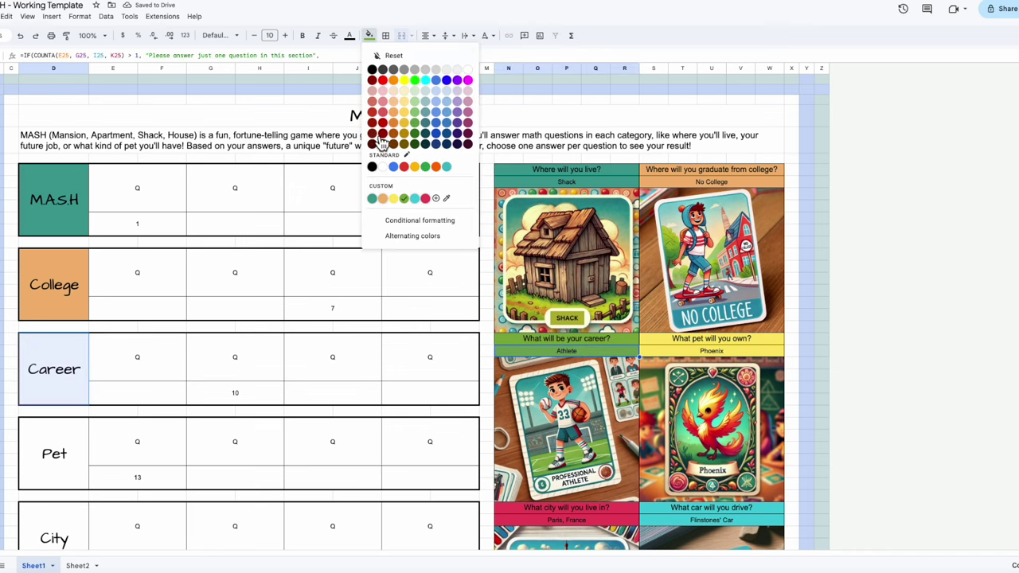
left_click(399, 202)
Step: Fill the Pet label cell yellow and the City label cell red to match their headers
left_click(70, 464)
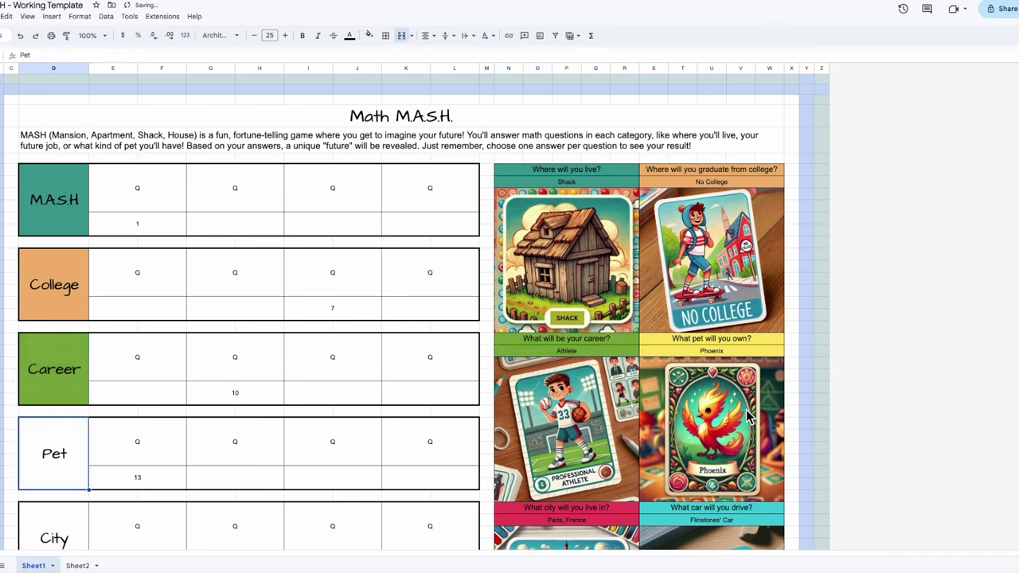
left_click(709, 355)
left_click(369, 35)
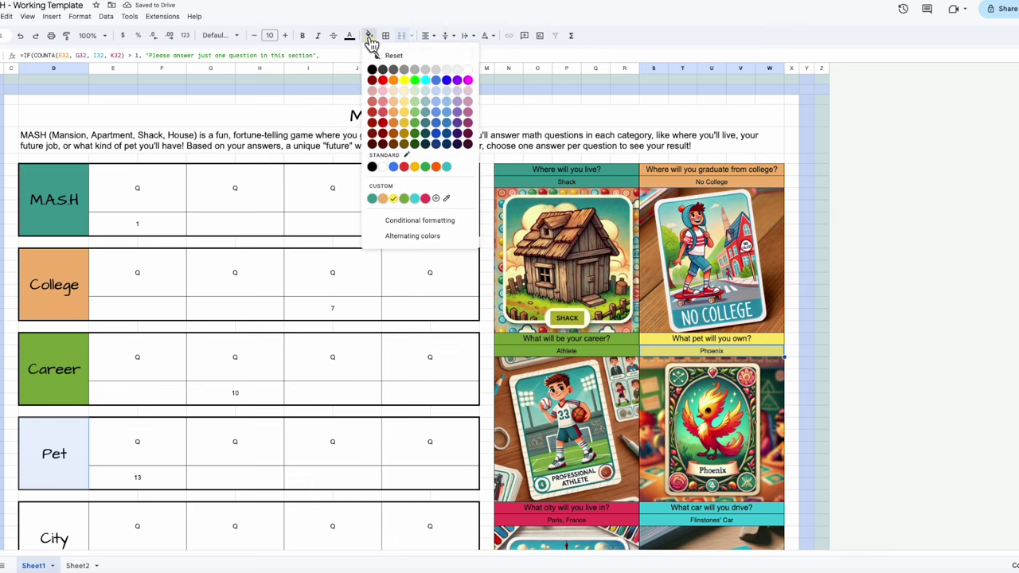
left_click(398, 200)
scroll(433, 266, "down", 2)
left_click(59, 457)
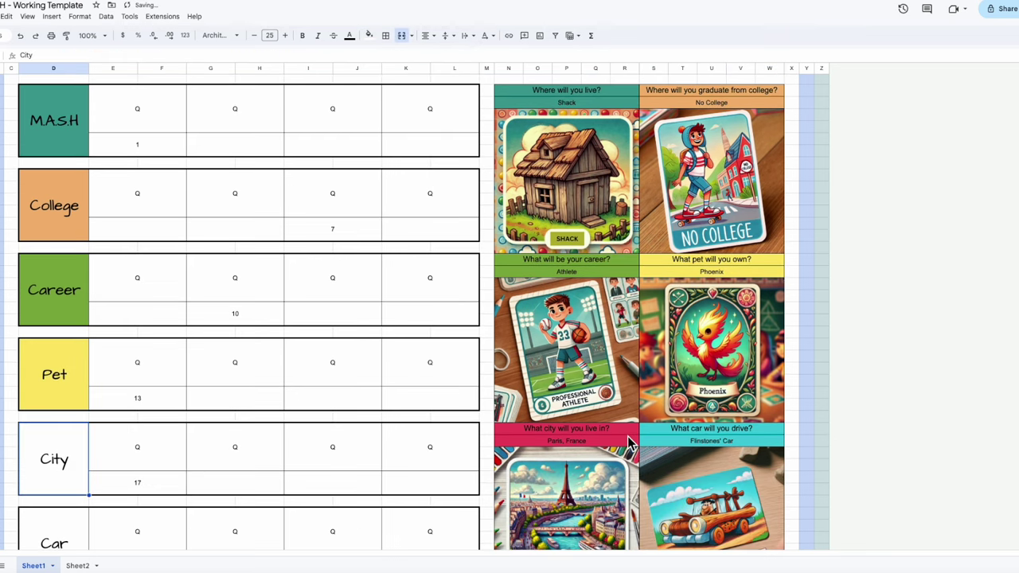
left_click(369, 35)
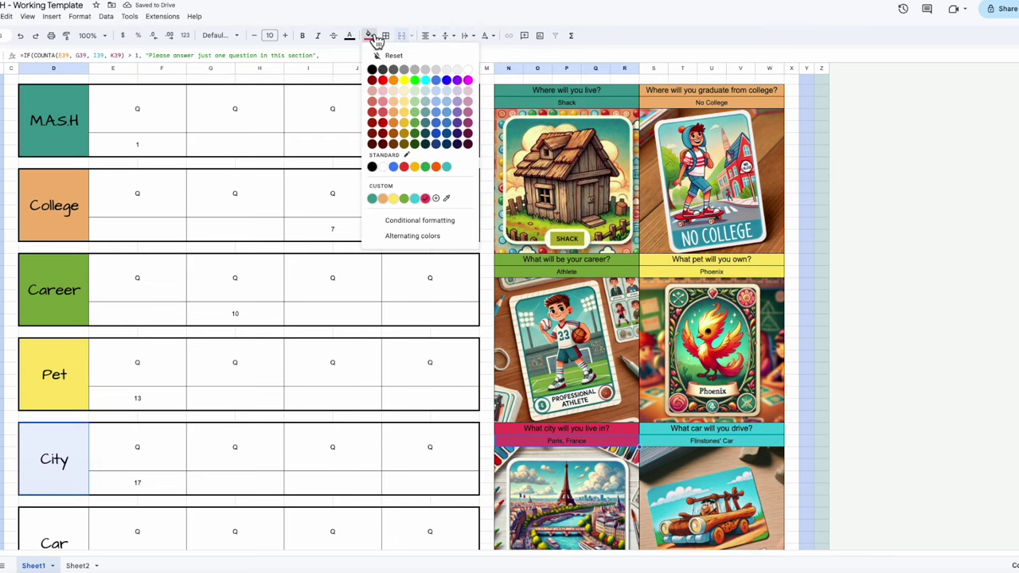
left_click(426, 199)
Step: Fill the Car label cell cyan to match its result-card header
left_click(64, 526)
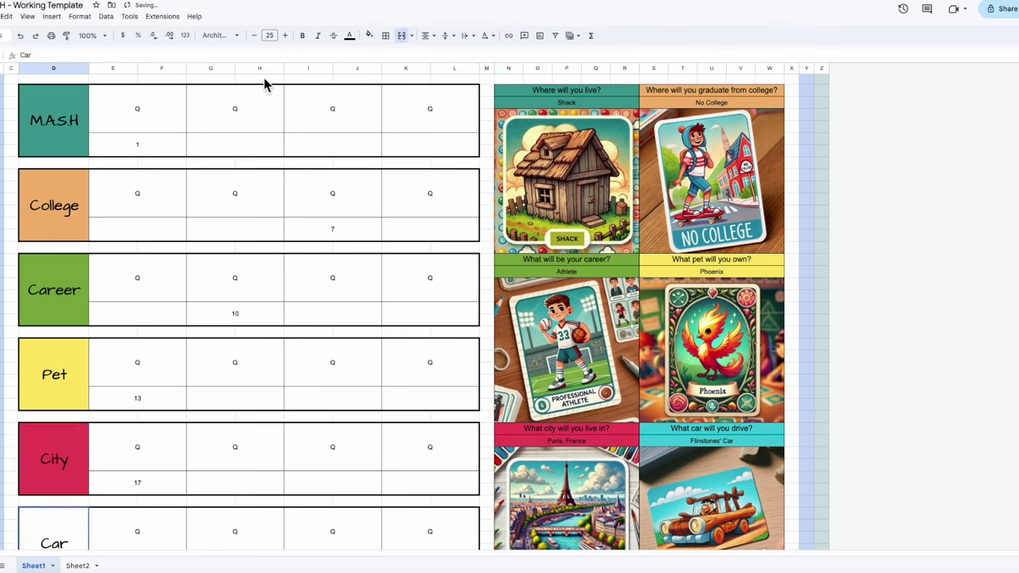
left_click(710, 443)
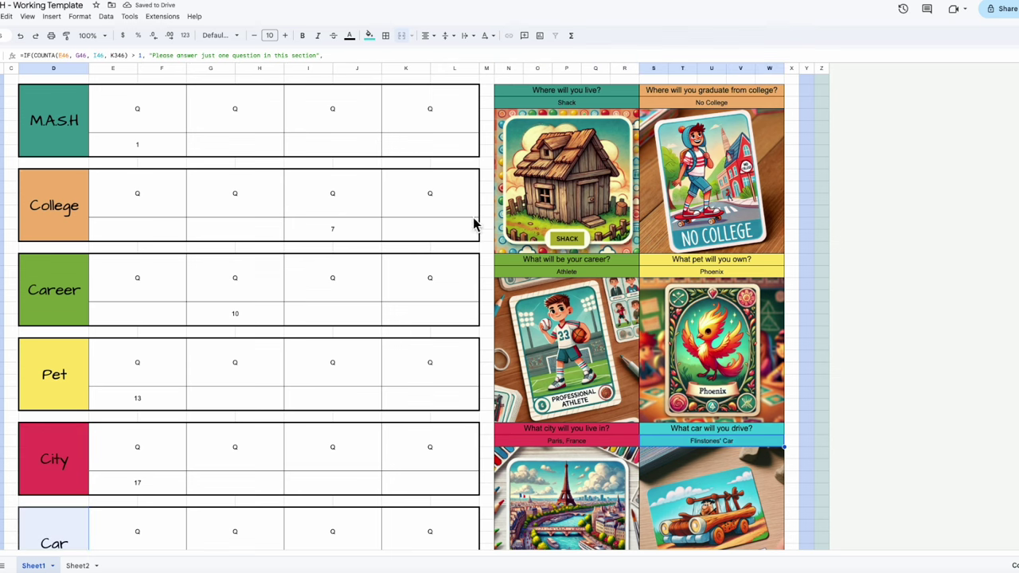
left_click(370, 35)
left_click(414, 199)
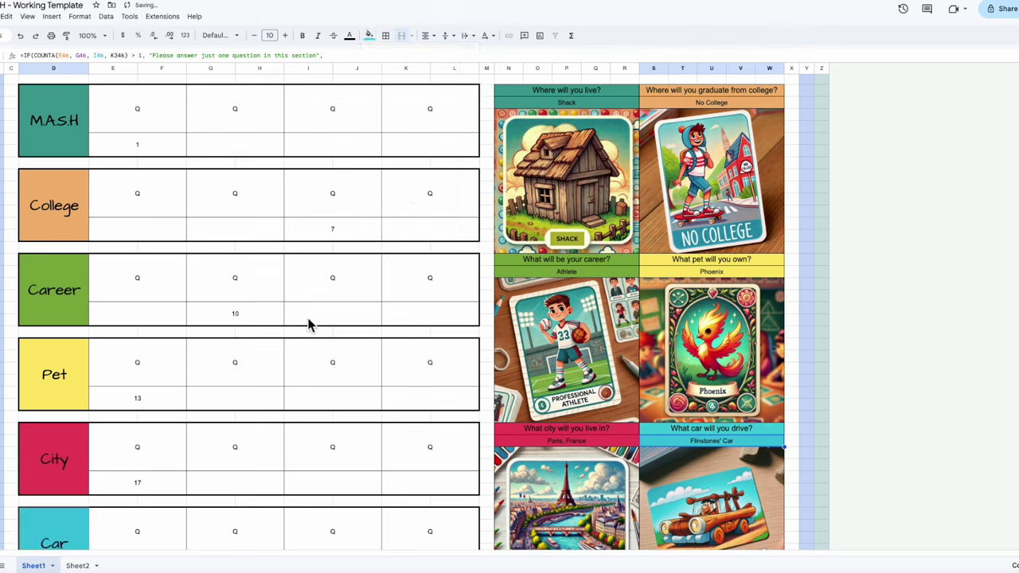
left_click(309, 324)
scroll(308, 324, "down", 3)
scroll(309, 324, "up", 5)
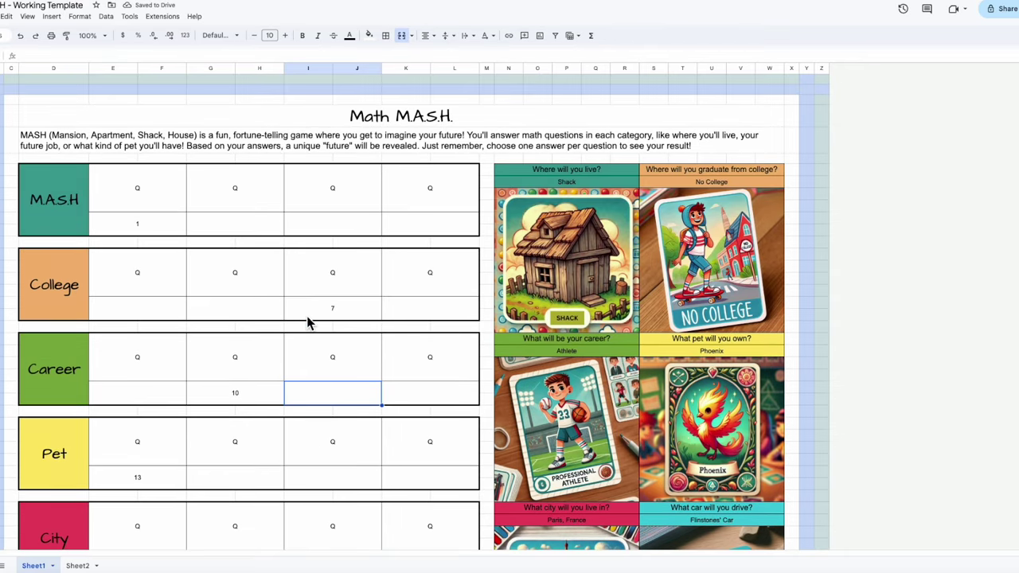
Step: Freeze the top row of the MASH game sheet
scroll(912, 205, "down", 3)
scroll(911, 201, "up", 3)
left_click(27, 16)
mouse_move(44, 49)
left_click(204, 51)
left_click(792, 267)
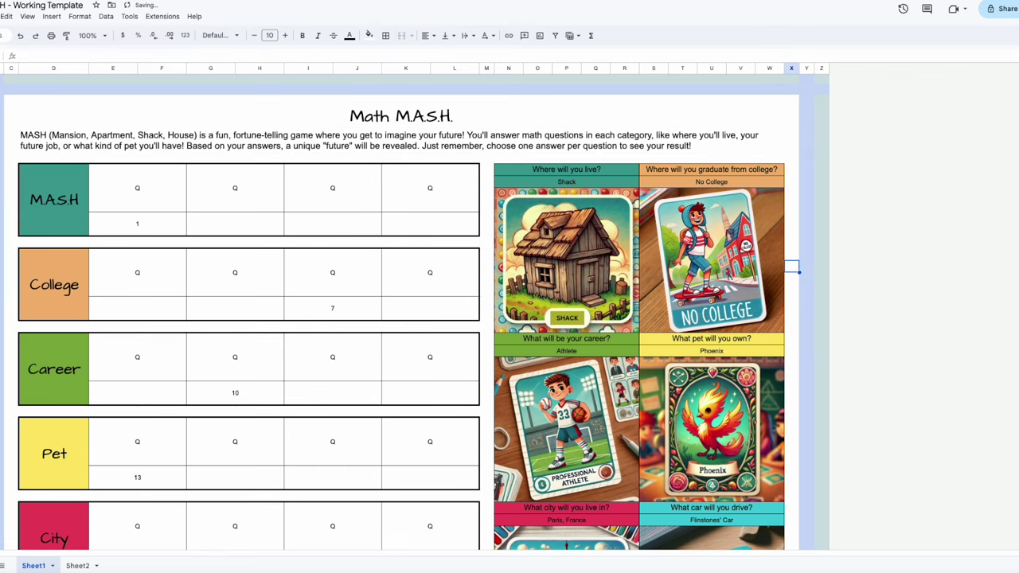
Step: Select the whole top row together with column Z
scroll(821, 309, "down", 3)
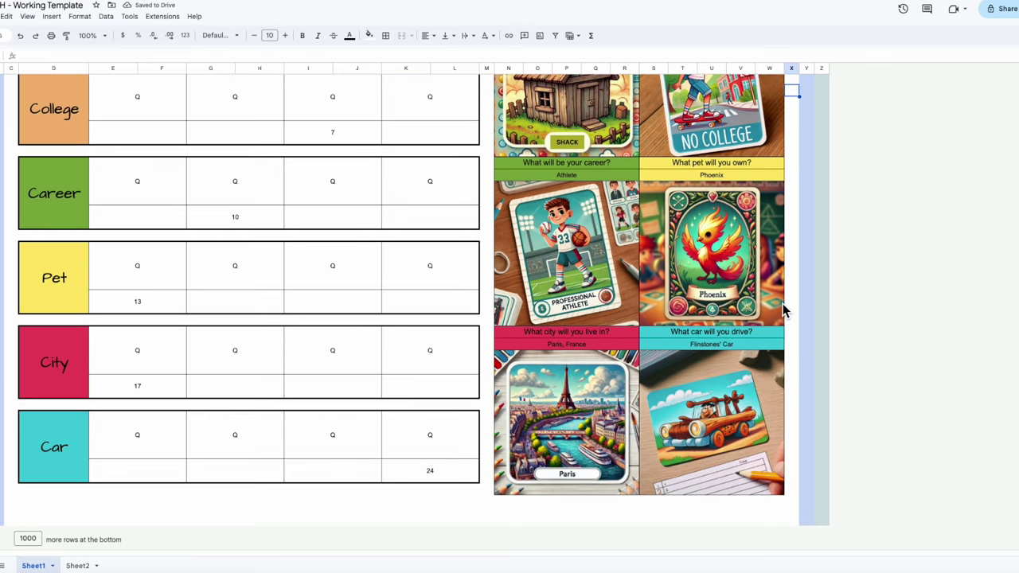
scroll(784, 311, "up", 3)
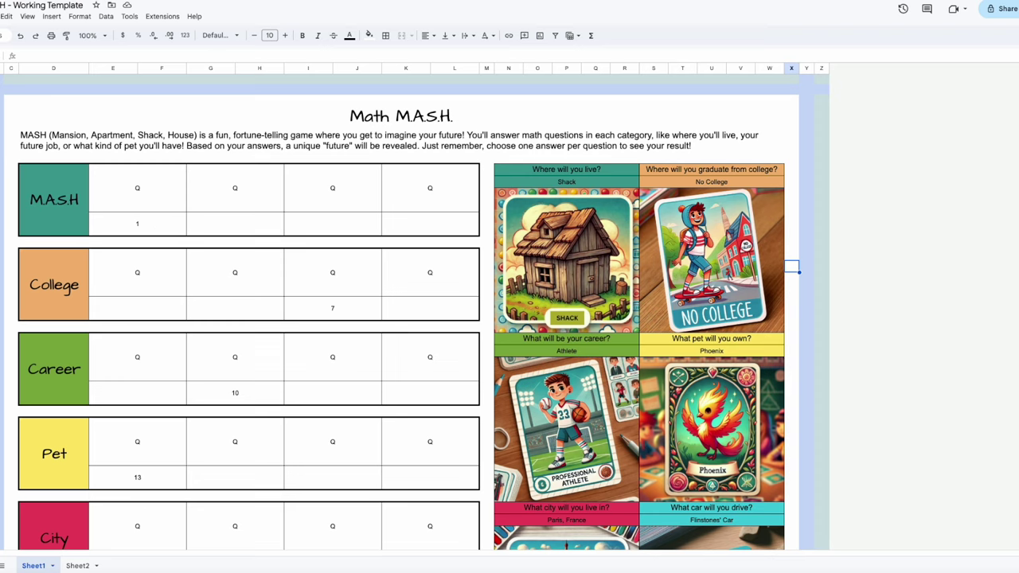
left_click(1, 83)
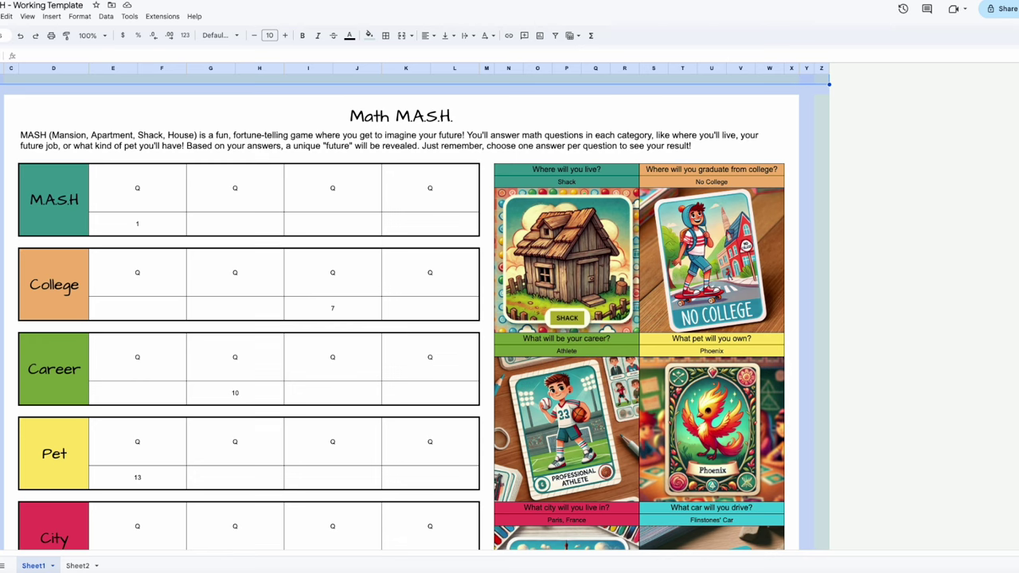
left_click(822, 67)
scroll(831, 123, "down", 3)
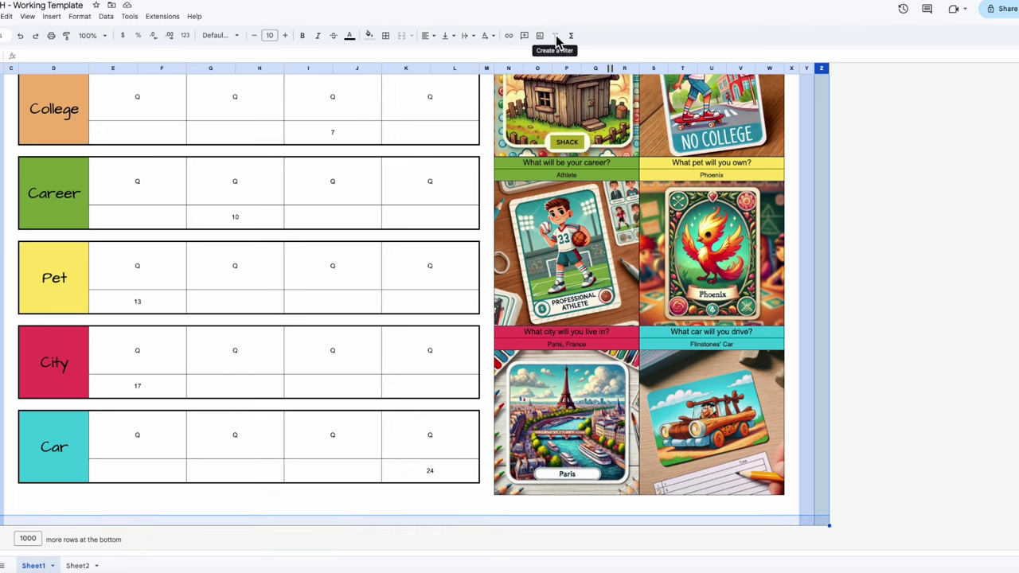
Step: Fill column Z green as the outer border strip
left_click(369, 35)
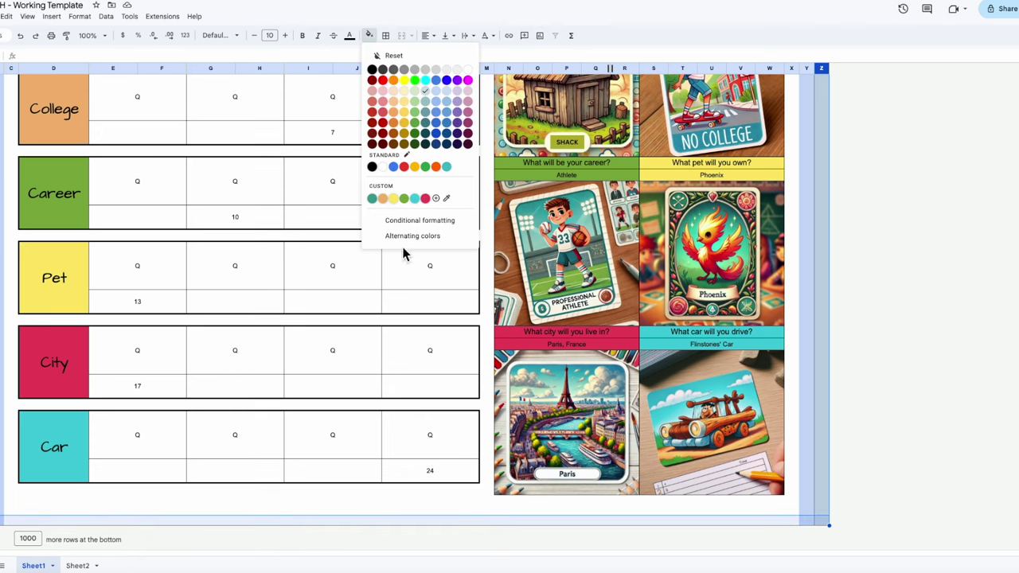
left_click(405, 199)
scroll(903, 271, "up", 1)
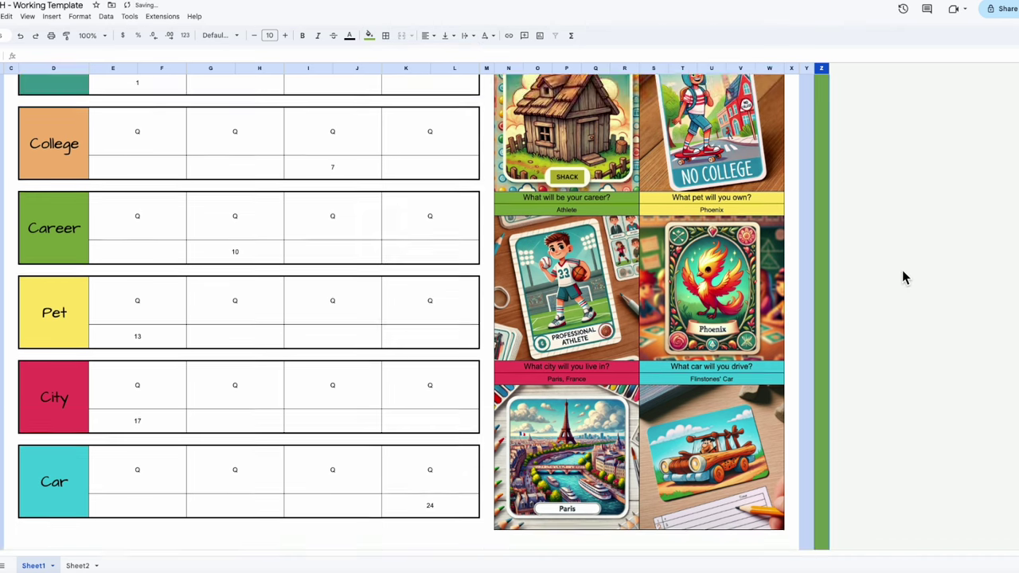
scroll(902, 270, "up", 3)
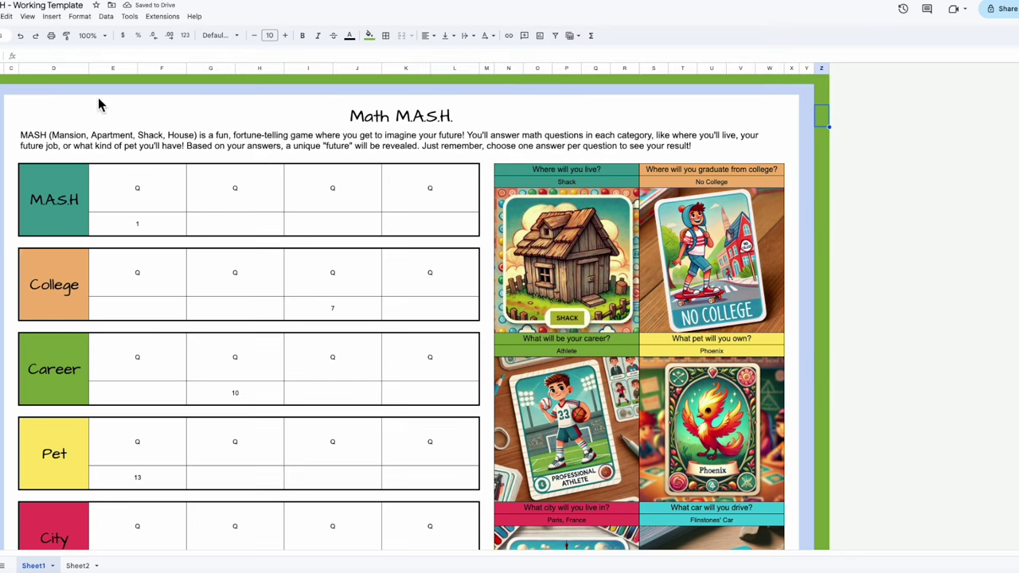
Step: Fill row 2 and column Y yellow as the inner strip
left_click(3, 89)
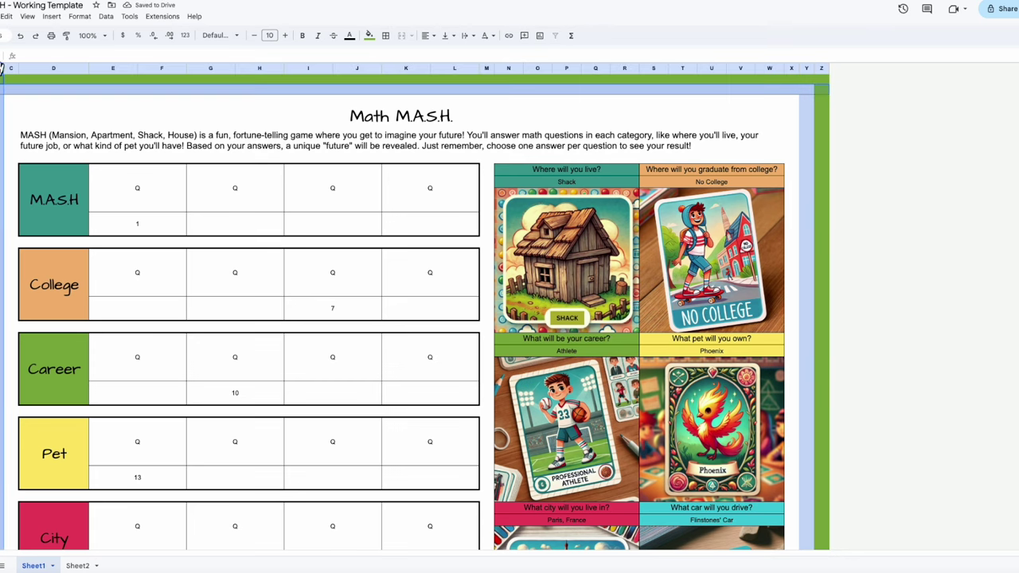
left_click(807, 69)
scroll(863, 130, "down", 4)
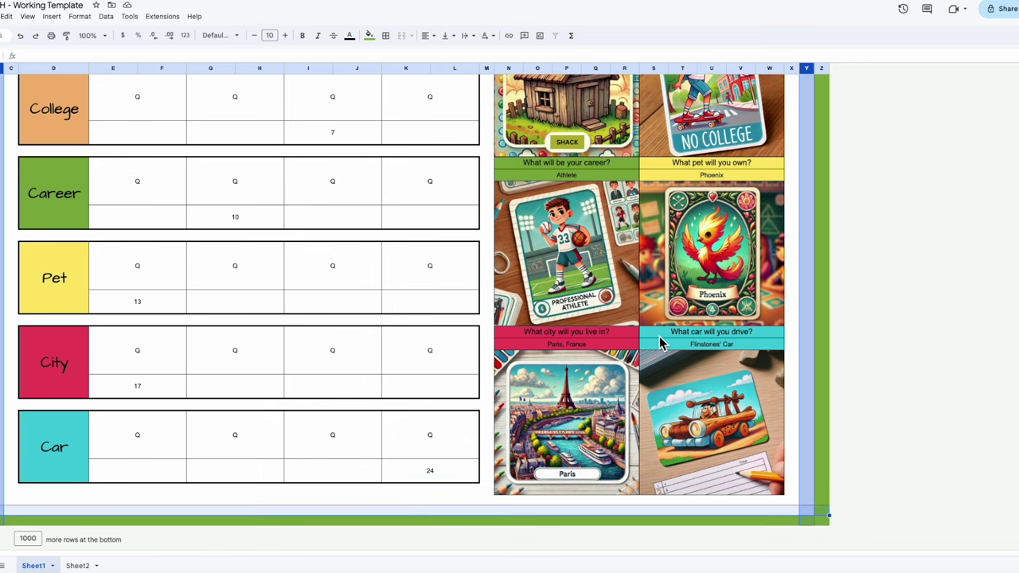
scroll(672, 185, "up", 4)
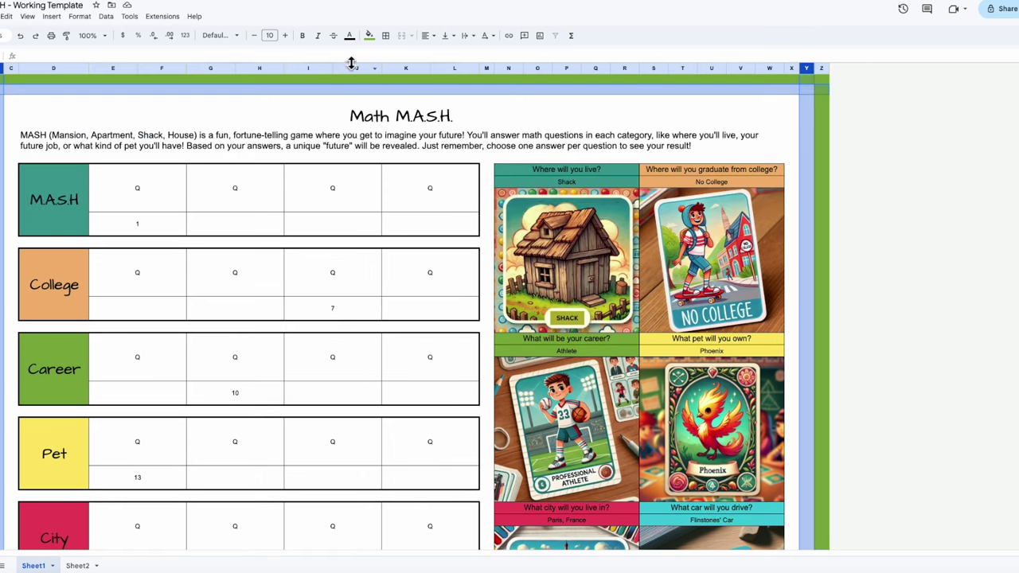
left_click(369, 35)
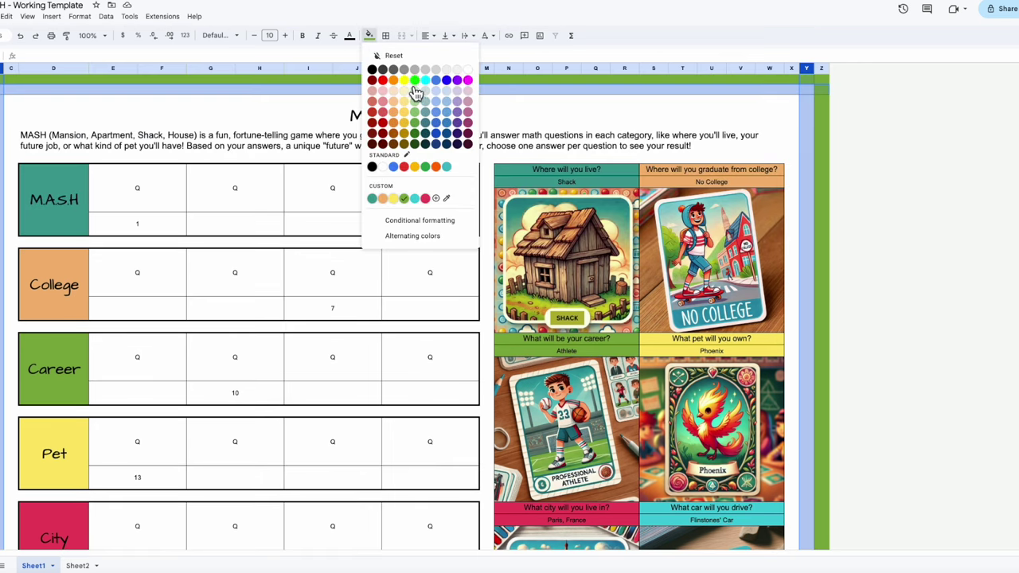
left_click(395, 198)
left_click(889, 186)
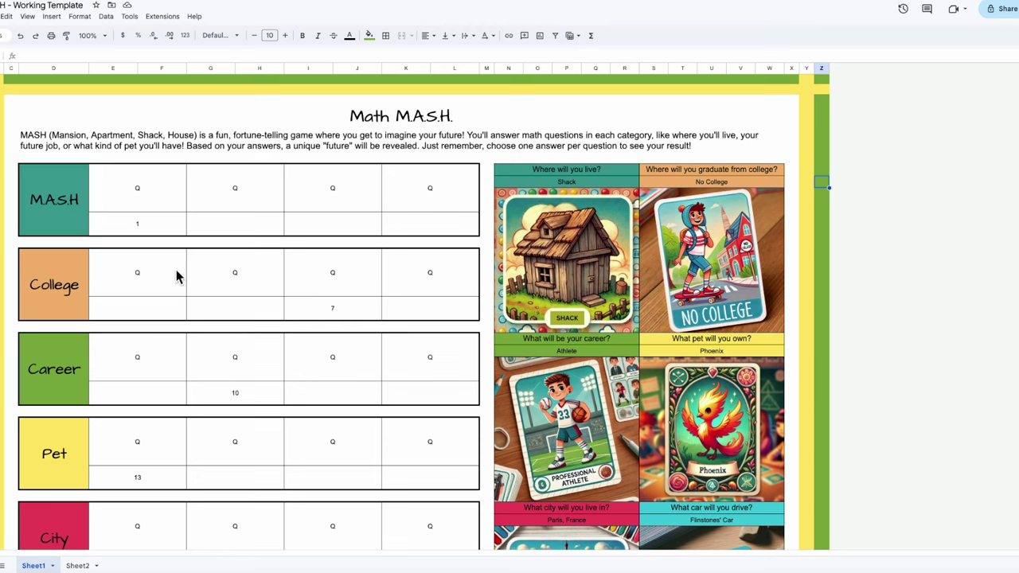
Step: Add periods after M, A, S and H in the description cell to read 'M.A.S.H.'
left_click(54, 137)
double_click(54, 137)
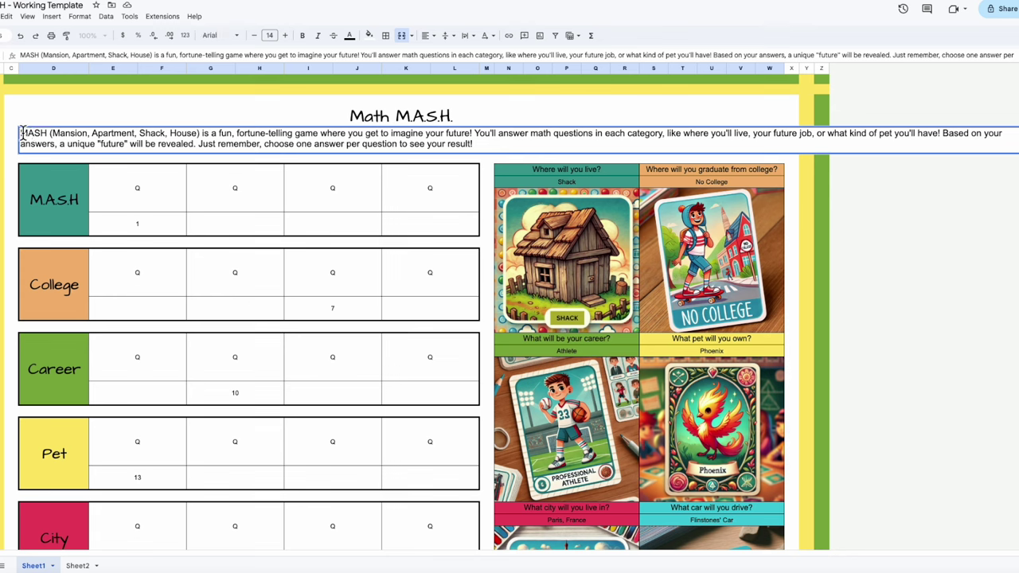
left_click(26, 134)
type(".")
key("Right")
type(".")
key("Right")
type(".")
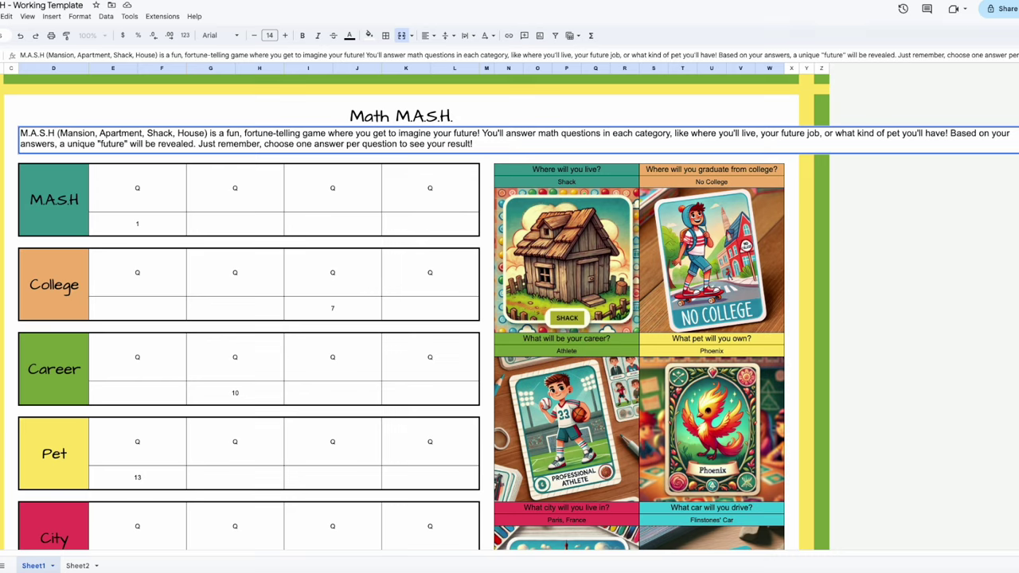
key("Right")
type(".")
left_click(104, 207)
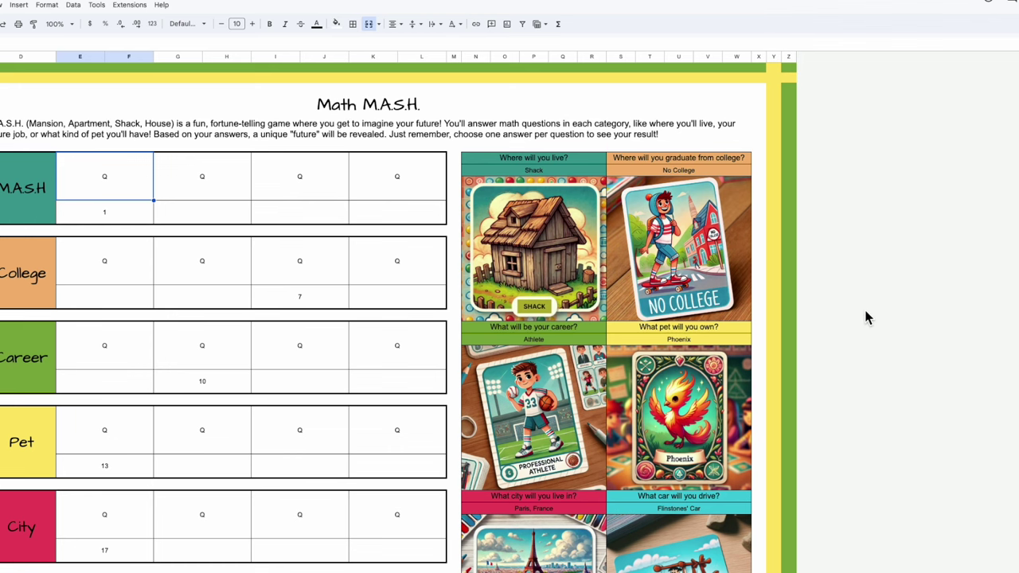
Step: Select the M.A.S.H. answer cell holding 1
scroll(864, 308, "down", 2)
scroll(865, 313, "up", 2)
scroll(865, 309, "down", 2)
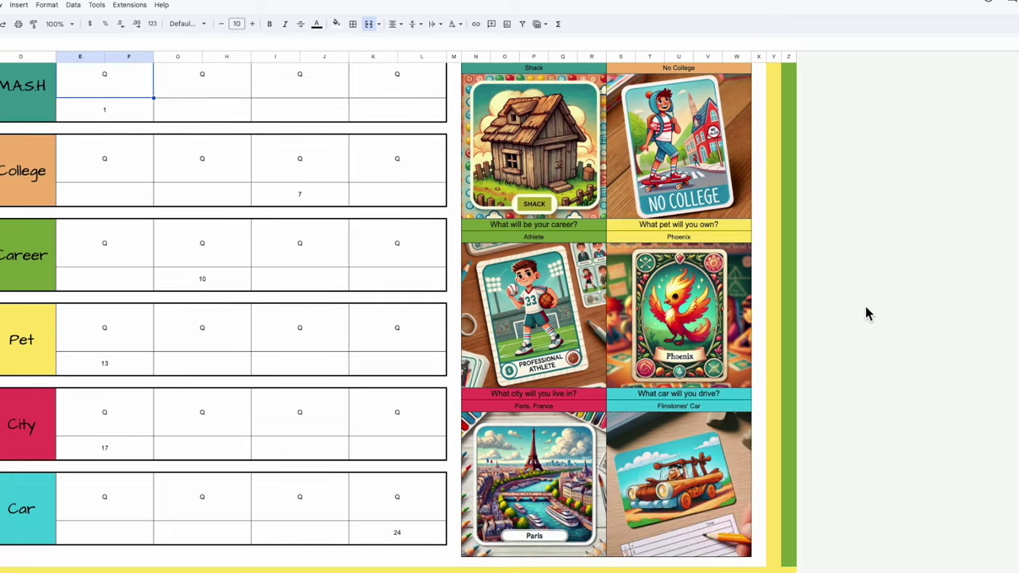
scroll(864, 311, "up", 2)
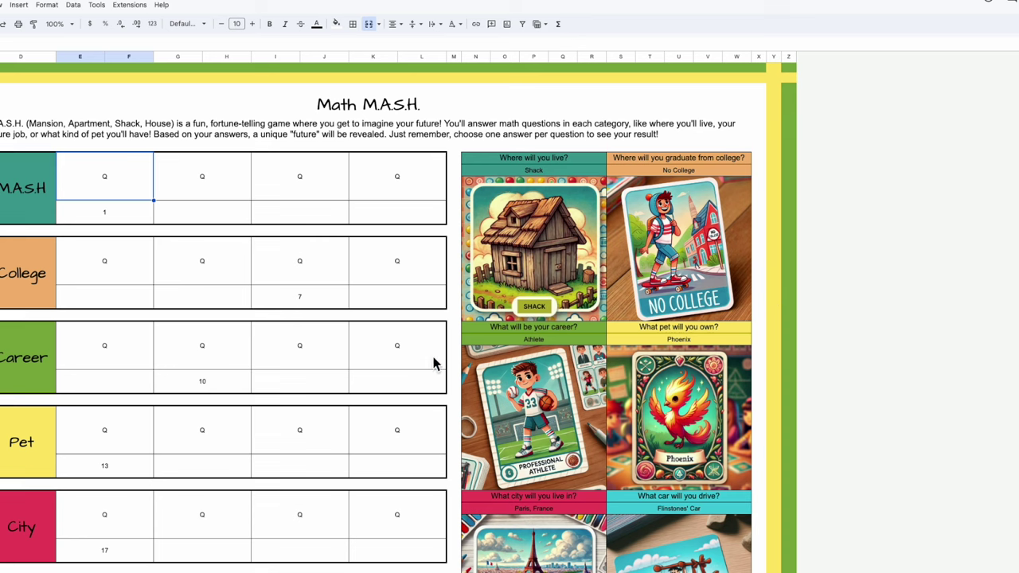
left_click(132, 226)
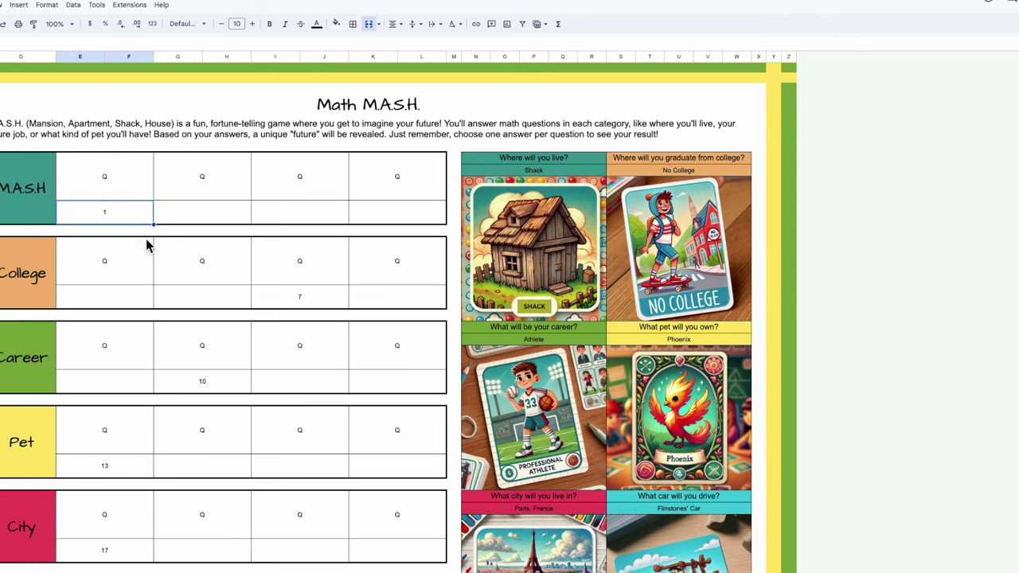
Step: Clear the old answers, including Career 10, Pet 13, City 17 and Car 24
key("Delete")
left_click(300, 299)
key("Delete")
left_click(223, 388)
key("Delete")
left_click(103, 470)
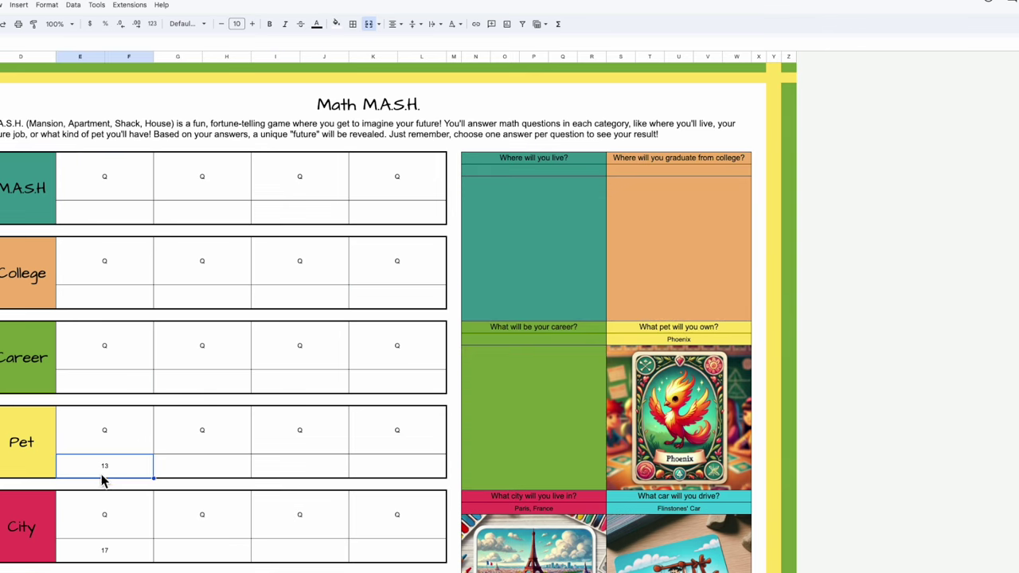
key("Delete")
left_click(107, 549)
key("Delete")
scroll(250, 473, "down", 3)
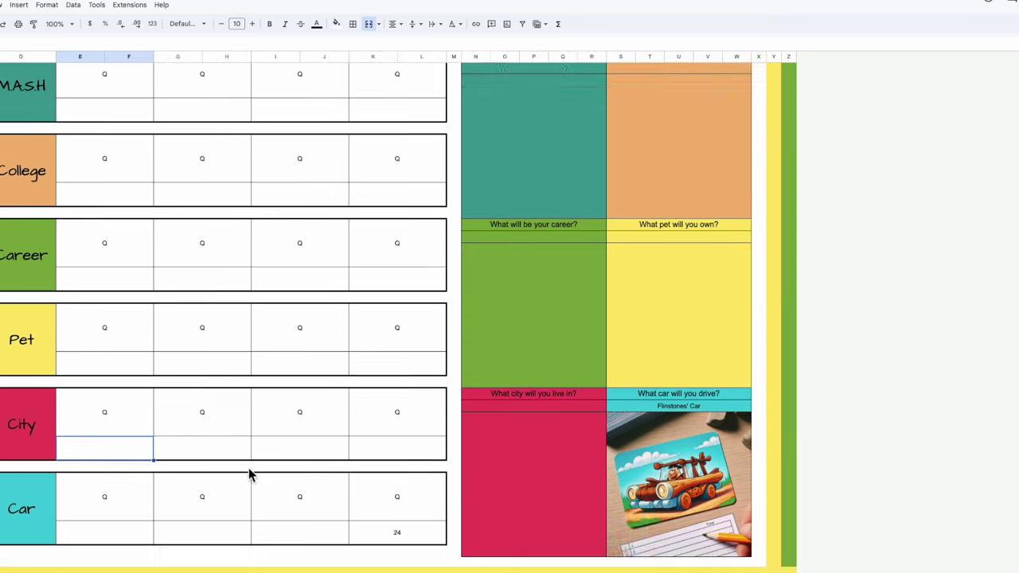
left_click(400, 531)
key("Delete")
scroll(388, 443, "up", 3)
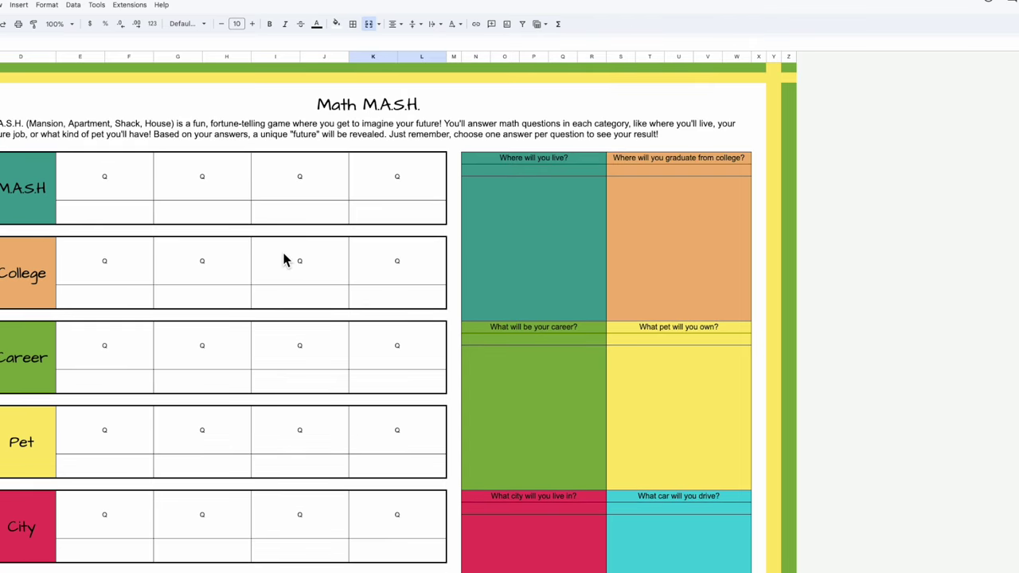
Step: Enter answers 2 for M.A.S.H., 5 for College, 9 for Career and 14 for Pet
left_click(99, 216)
left_click(222, 218)
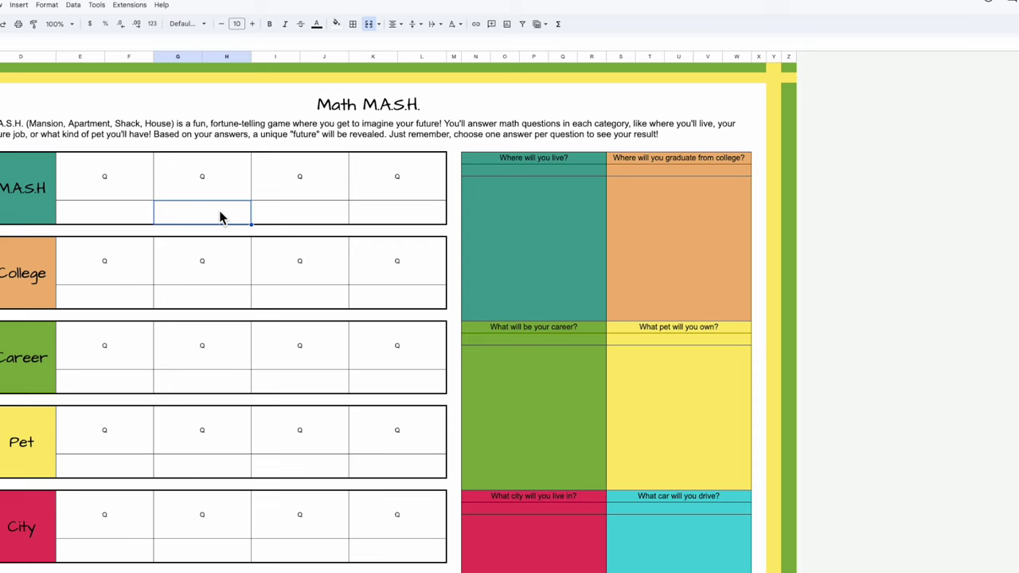
type("2")
left_click(318, 296)
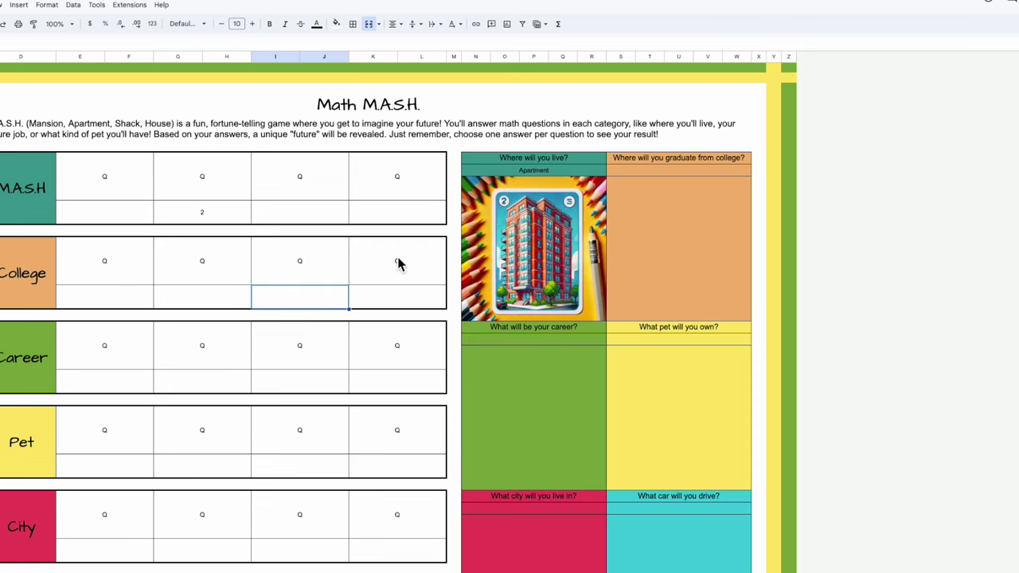
left_click(112, 299)
type("5")
left_click(128, 387)
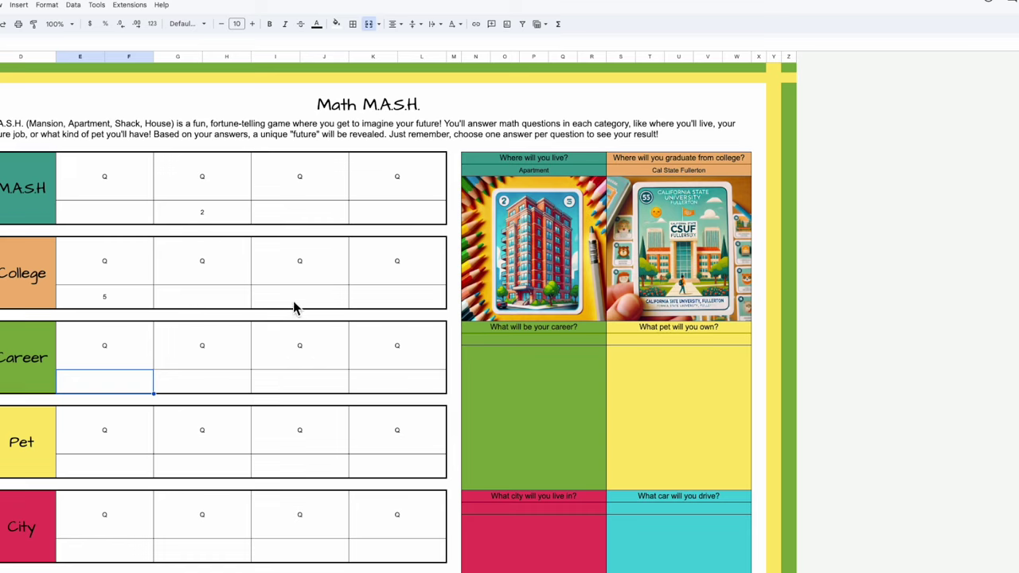
type("9")
left_click(199, 474)
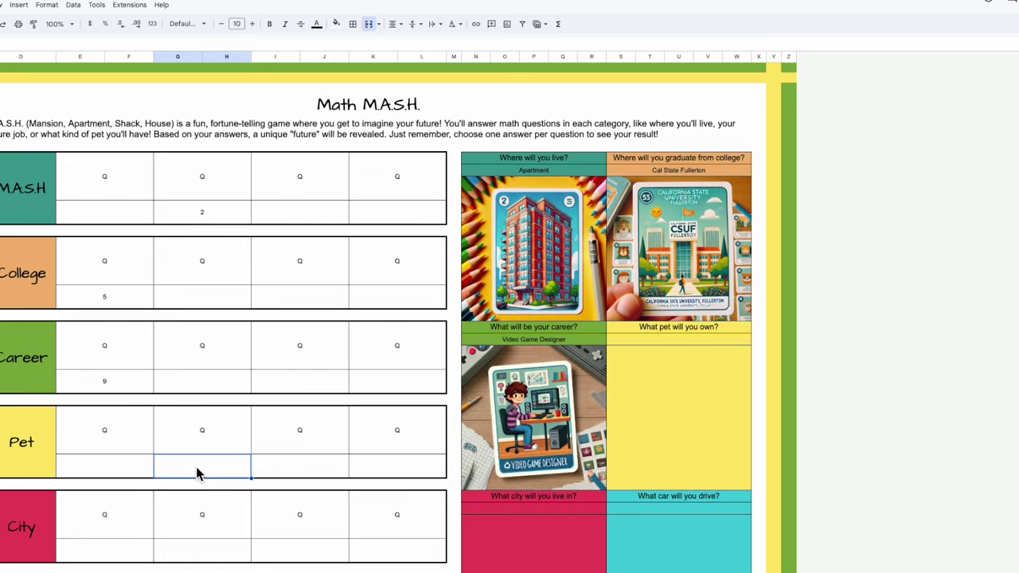
type("14")
left_click(376, 388)
Step: Enter 19 as the City answer and 22 as the Car answer, testing 21 then undoing
scroll(366, 395, "down", 3)
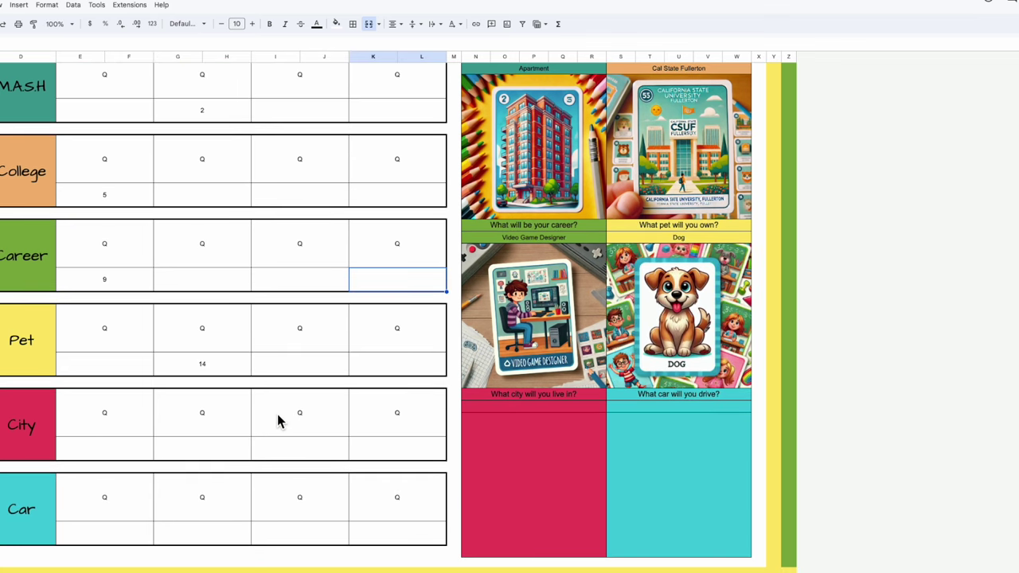
left_click(215, 454)
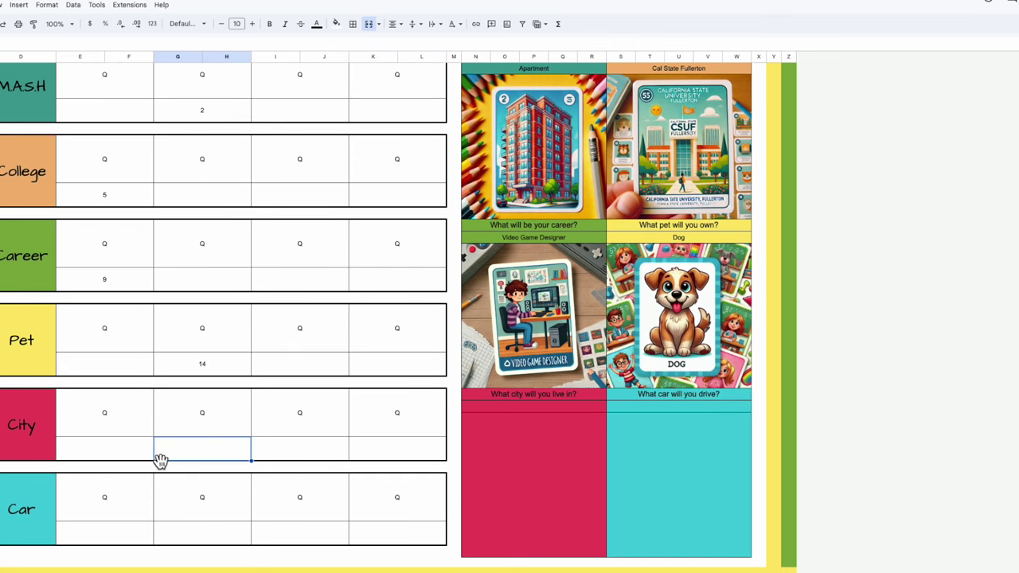
left_click(292, 454)
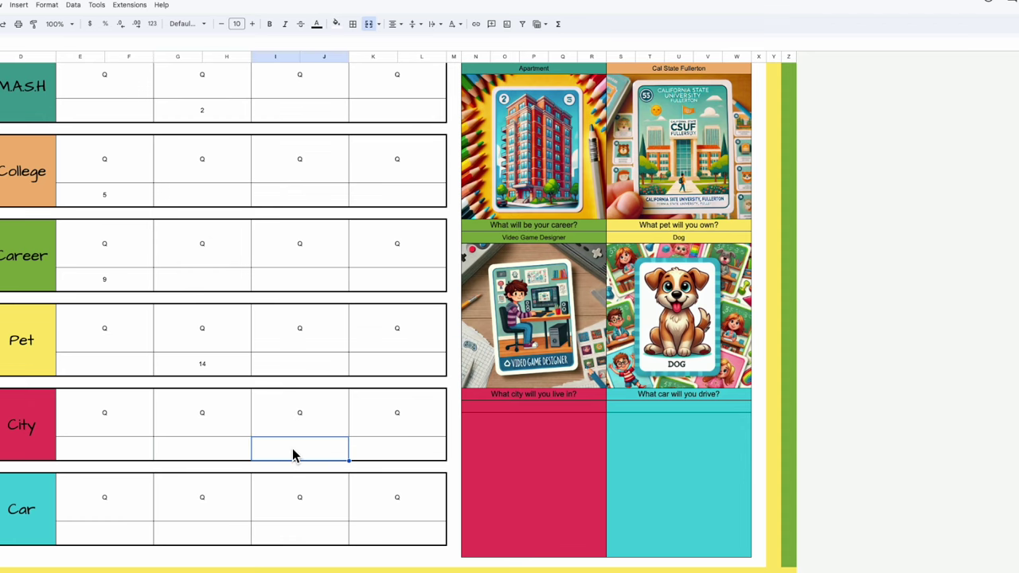
type("19")
left_click(408, 425)
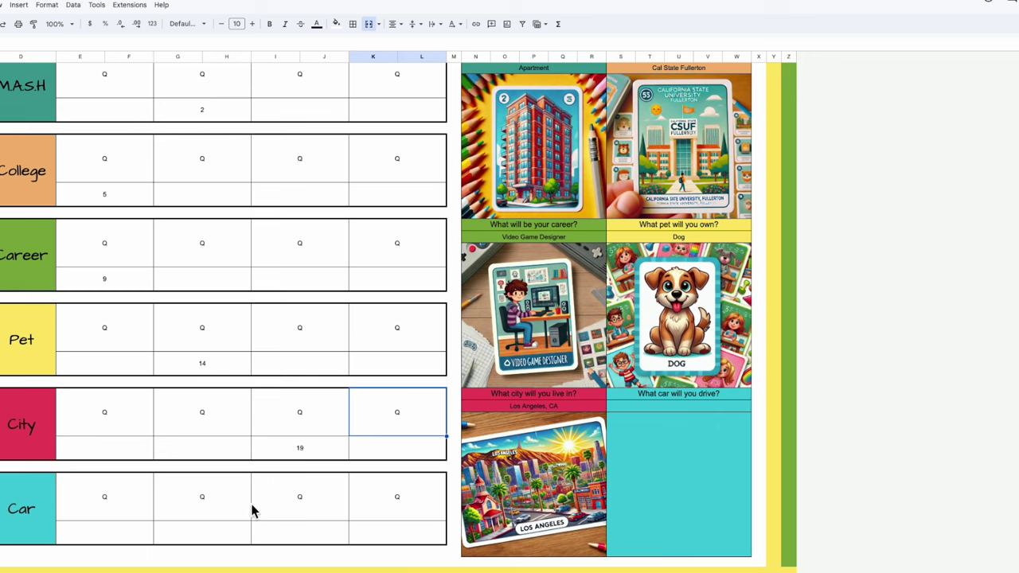
left_click(221, 535)
type("22")
key("Return")
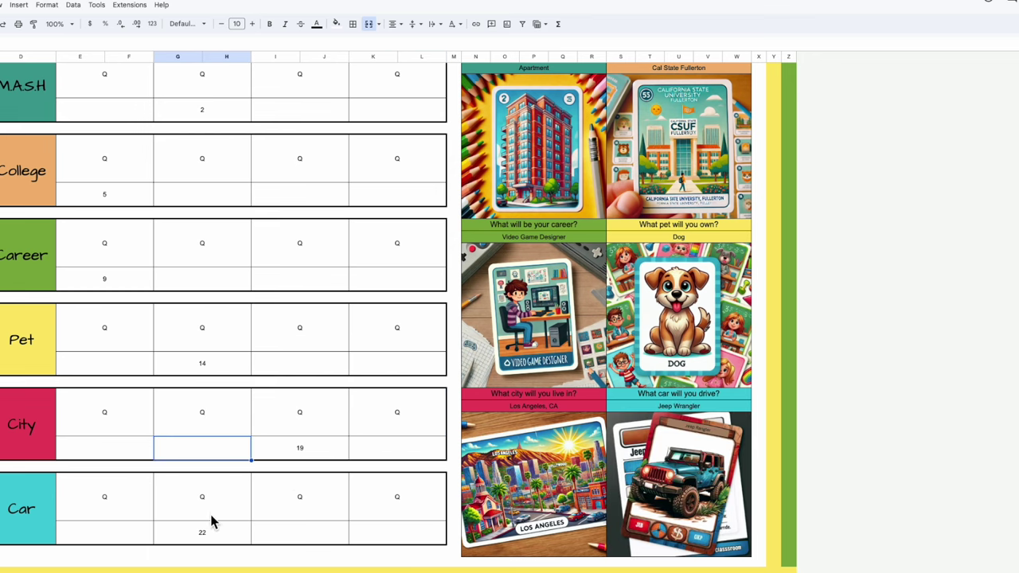
type("21")
key("Return")
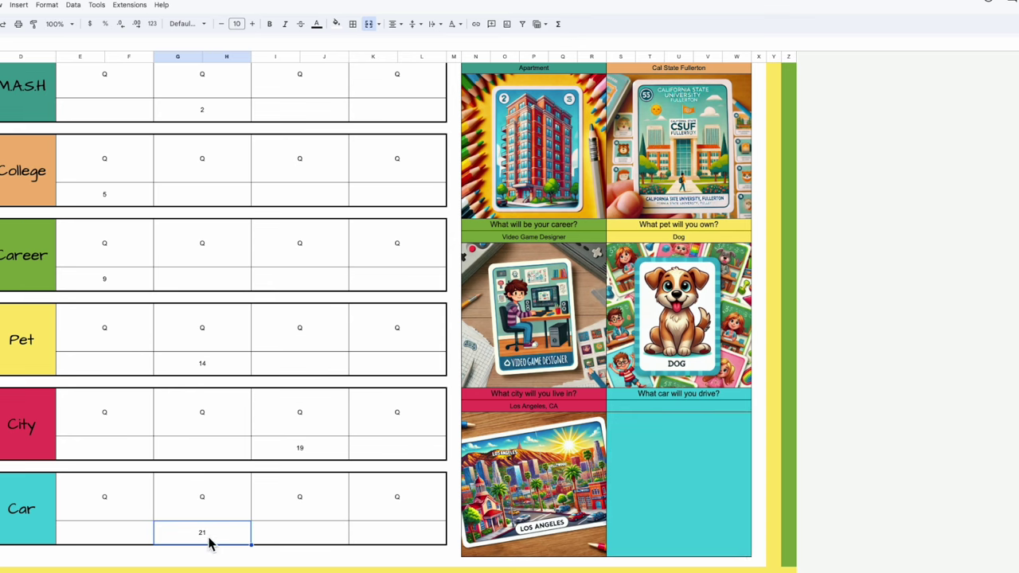
key("ctrl+z")
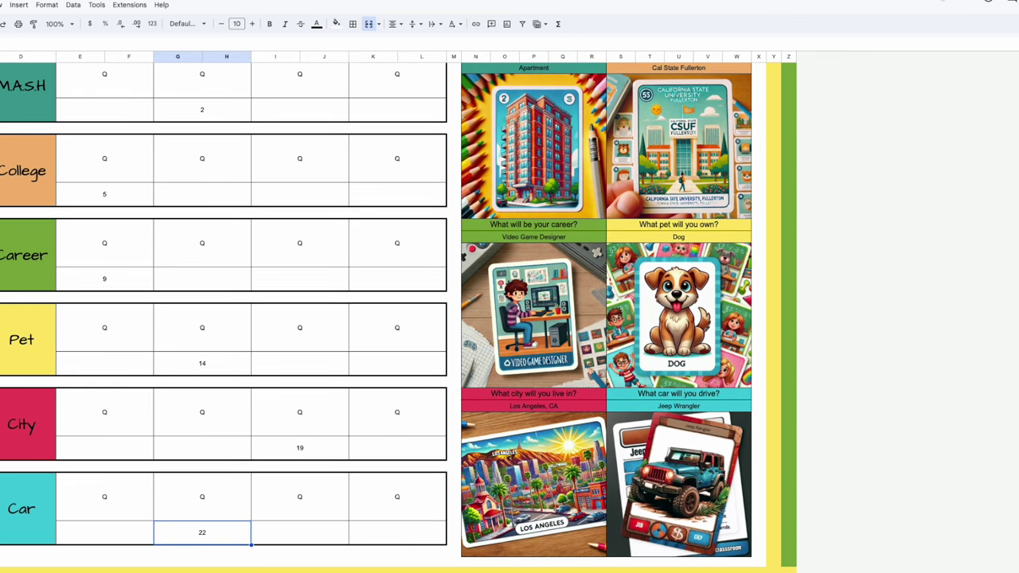
scroll(830, 318, "up", 3)
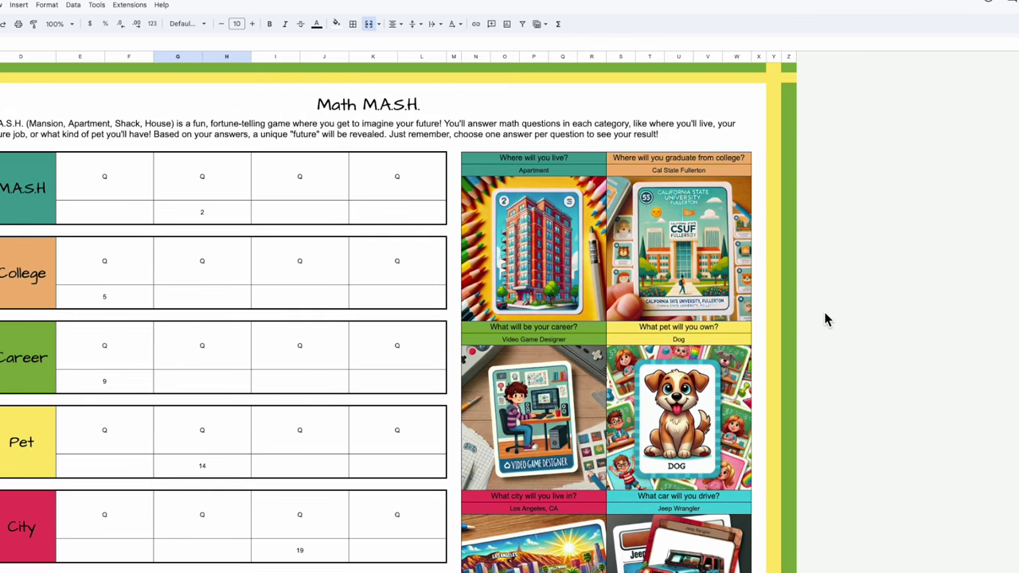
left_click(585, 161)
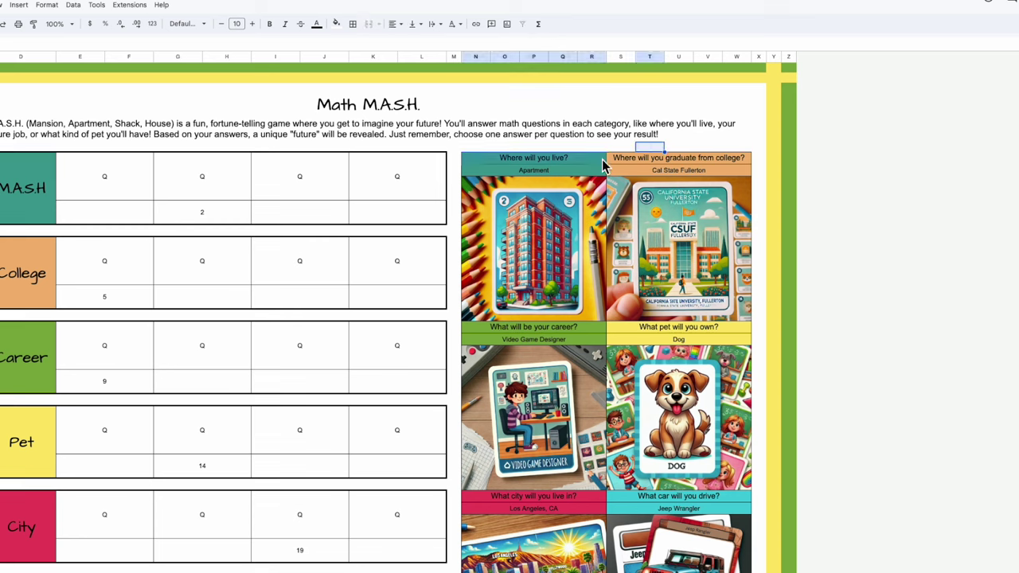
Step: Make the six question headers bold and one font size larger
left_click(673, 171)
left_click(590, 159)
left_click(646, 160)
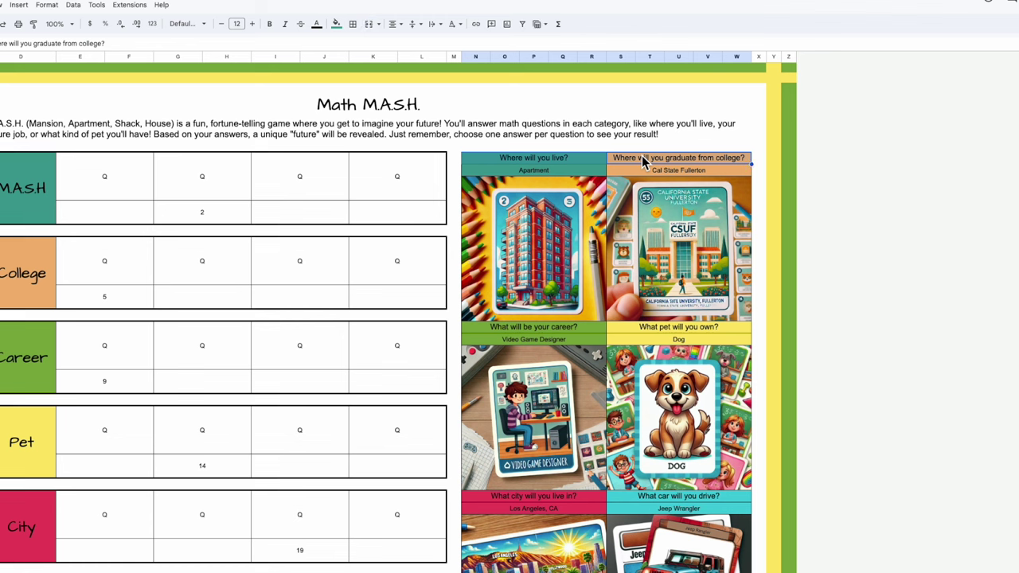
left_click(570, 336)
left_click(647, 336)
left_click(533, 503)
left_click(652, 502)
scroll(651, 502, "down", 3)
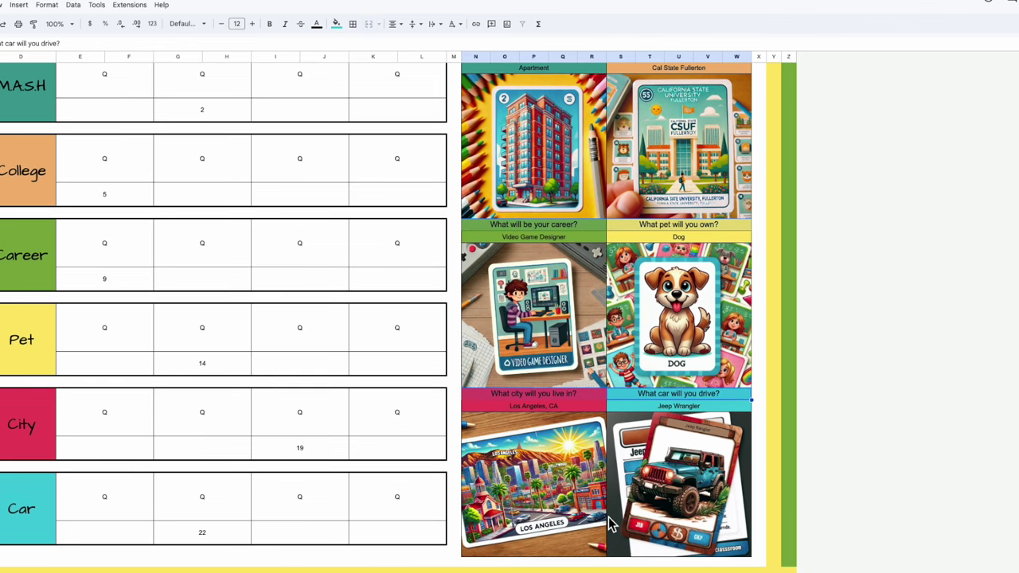
scroll(396, 165, "up", 3)
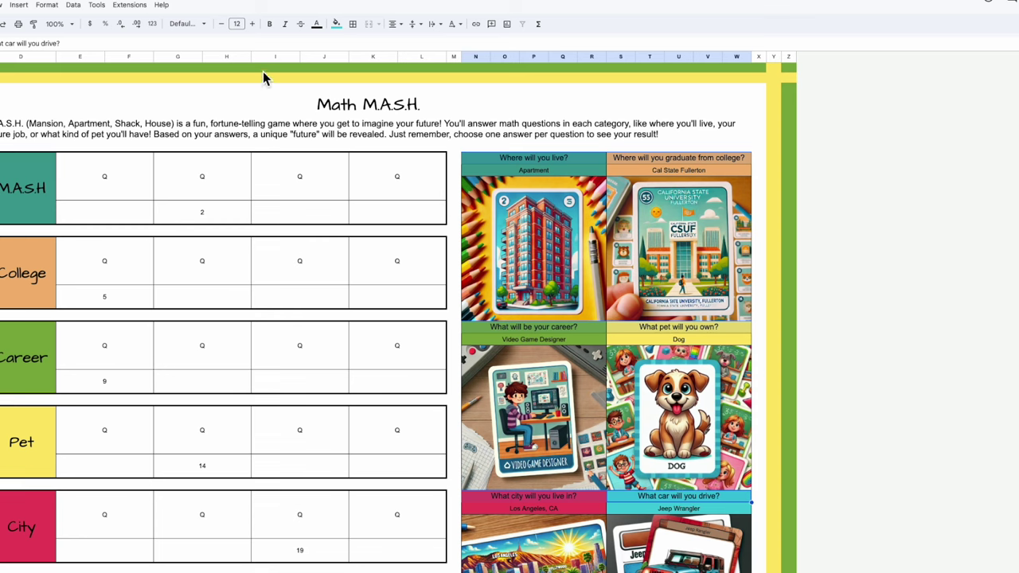
left_click(272, 25)
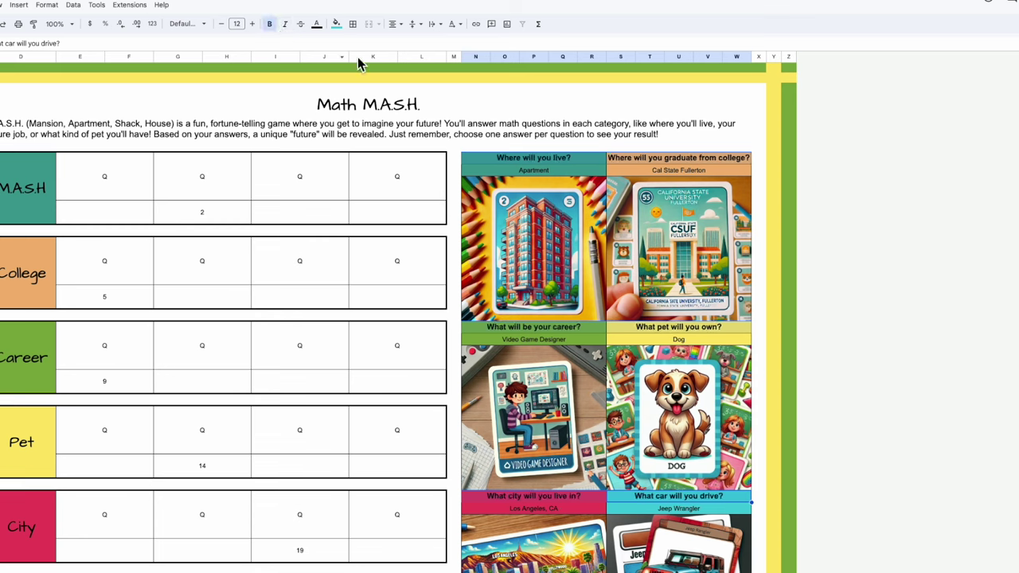
left_click(251, 24)
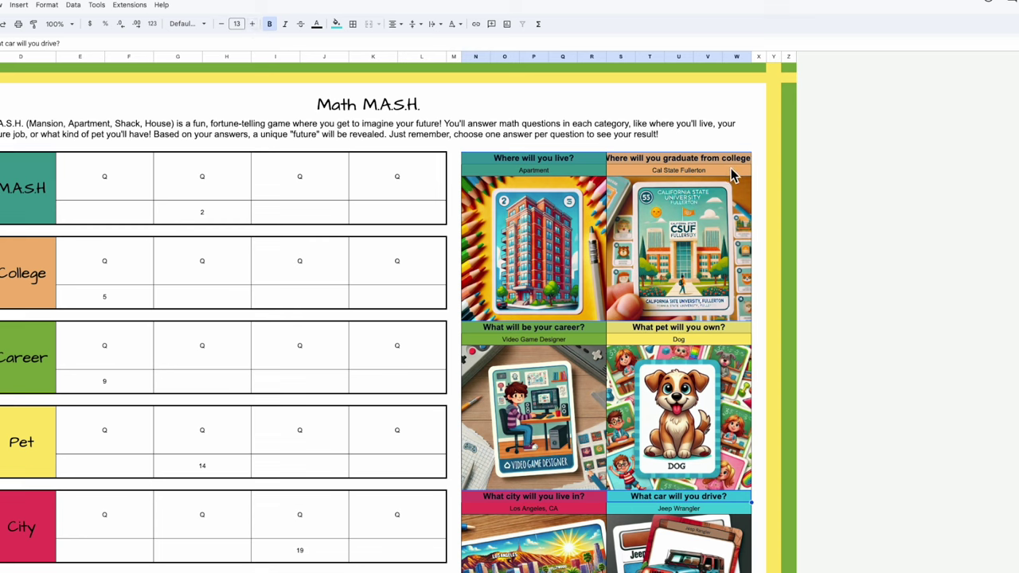
Step: Reword the college question header to 'Where will you graduate from?'
double_click(738, 159)
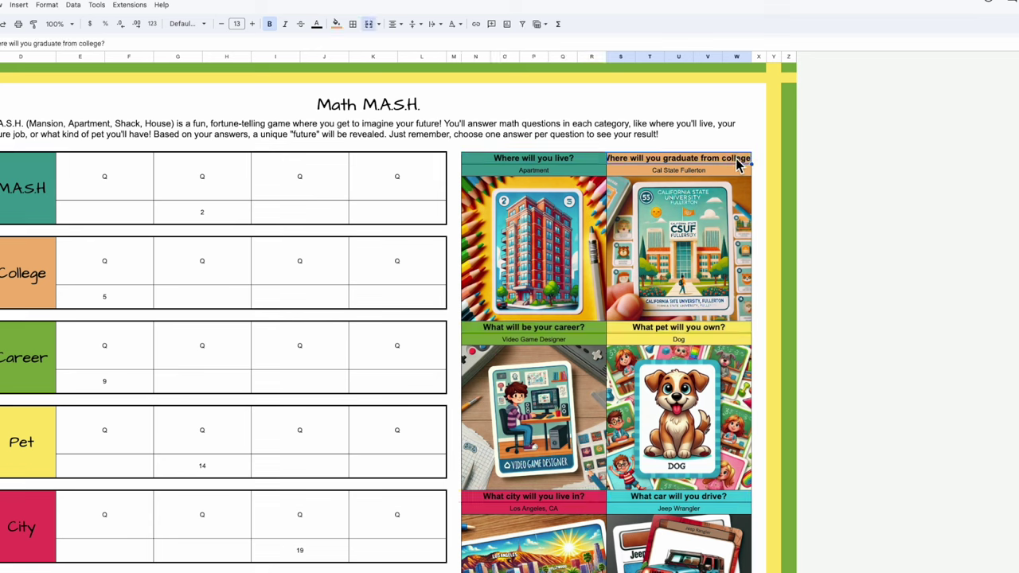
left_click(773, 170)
double_click(733, 158)
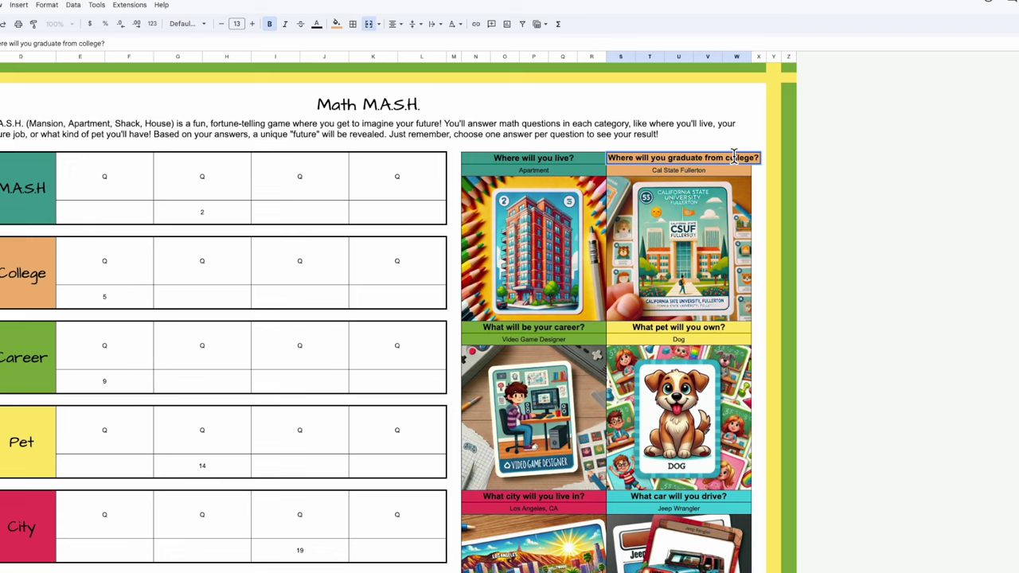
triple_click(732, 158)
key("Escape")
double_click(721, 157)
left_click_drag(720, 158, 738, 158)
type("Whe")
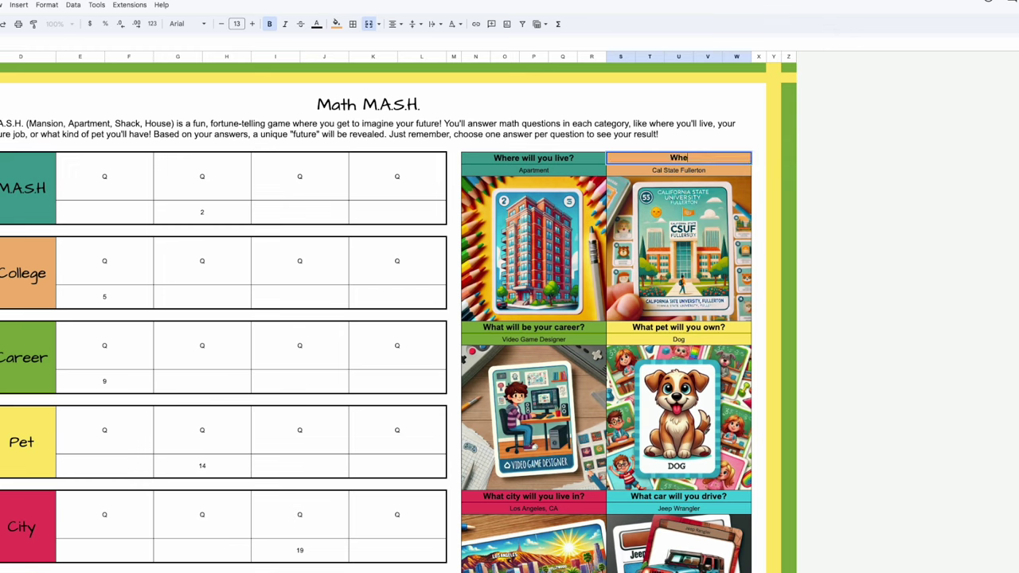
type("re will you graduate from?")
left_click(984, 144)
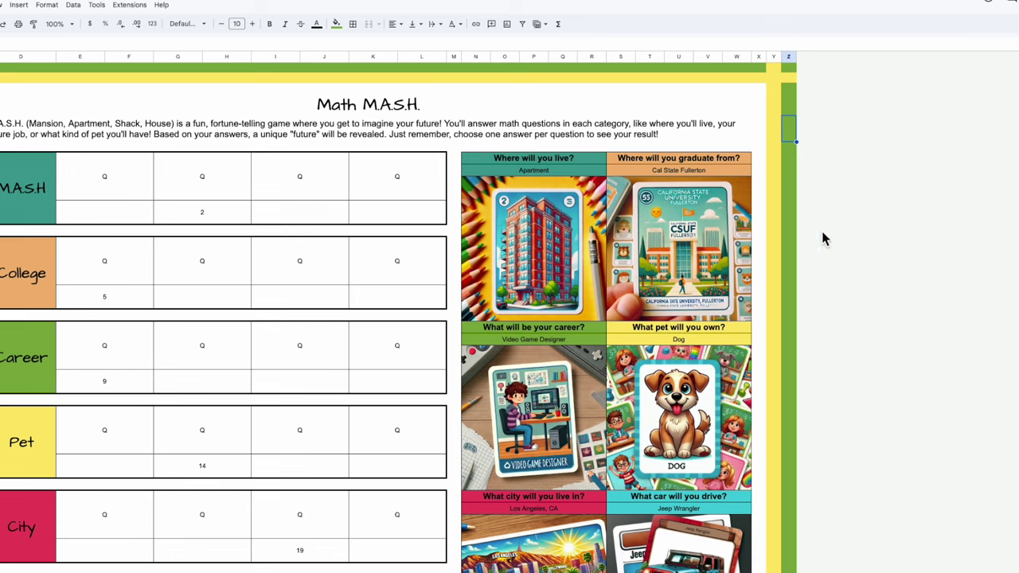
Step: Enlarge the Apartment, Cal State Fullerton, Dog, Los Angeles, CA and Jeep Wrangler labels from 10 to 12 point
left_click(553, 174)
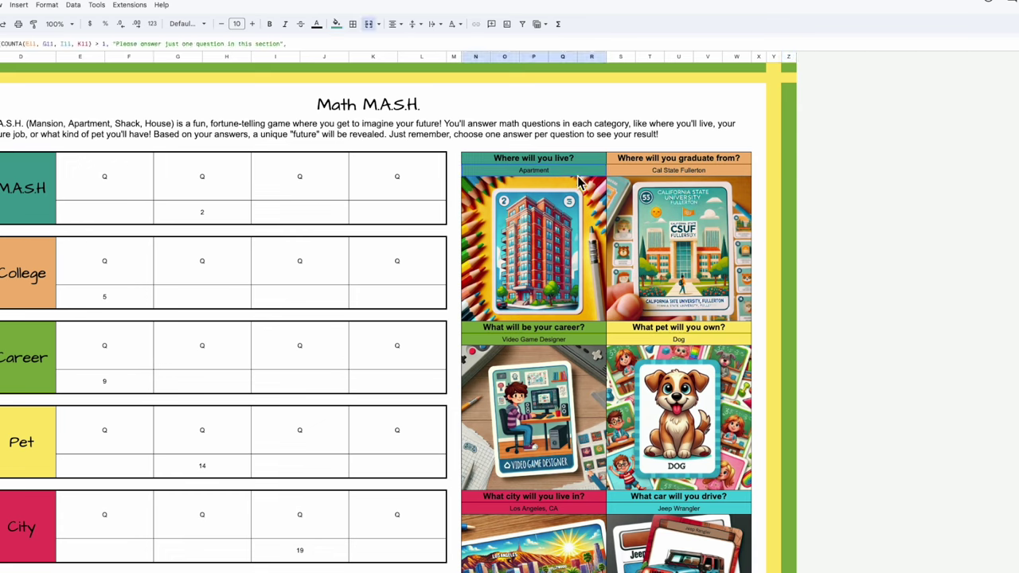
left_click(725, 172)
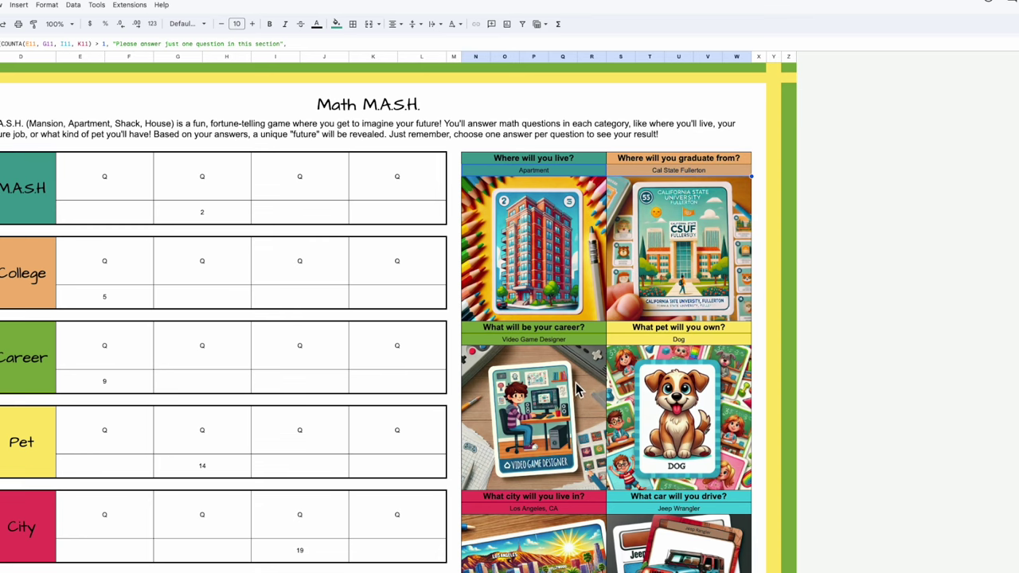
left_click(637, 343)
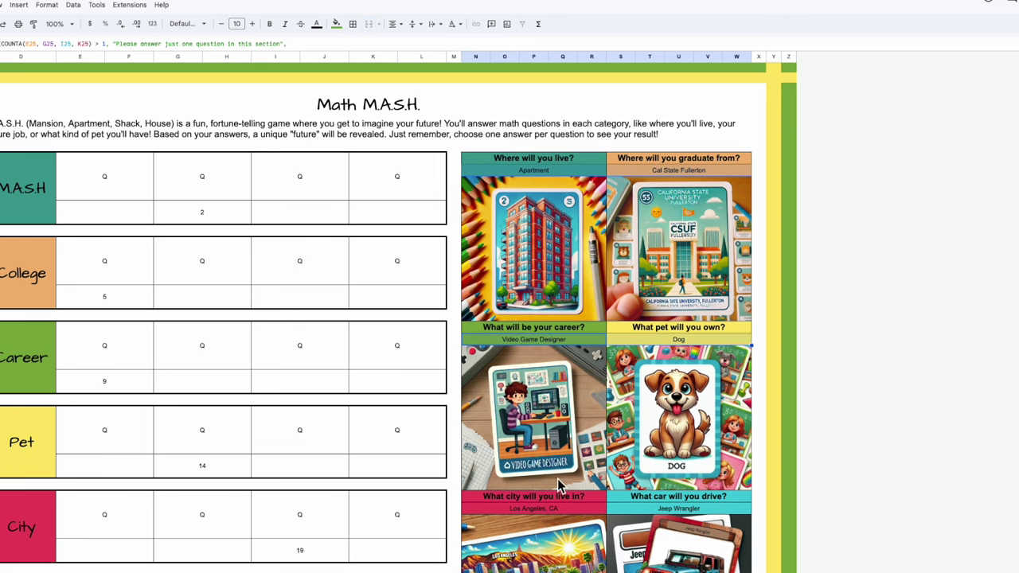
left_click(550, 514)
left_click(661, 506)
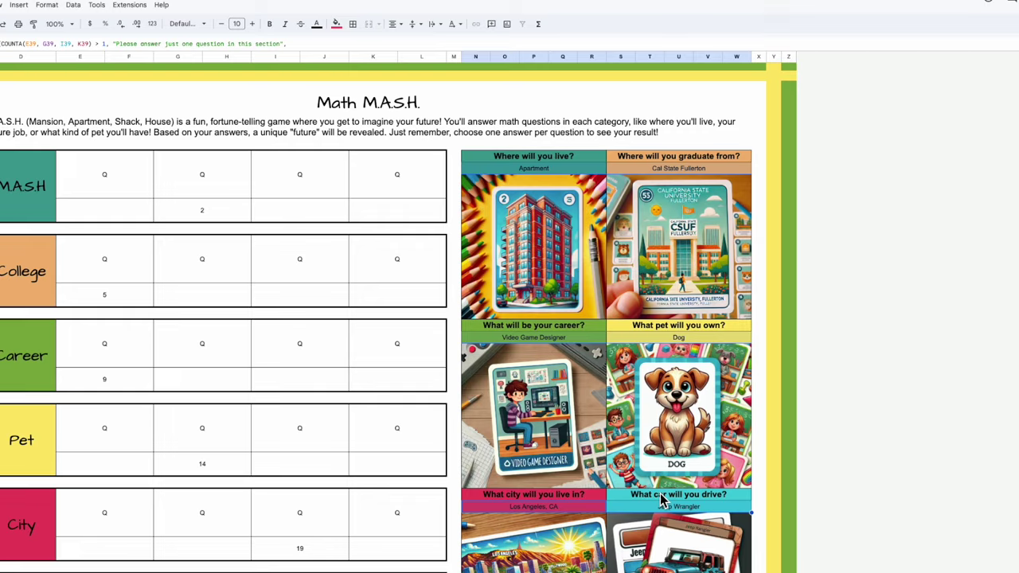
scroll(662, 500, "down", 3)
scroll(613, 433, "up", 3)
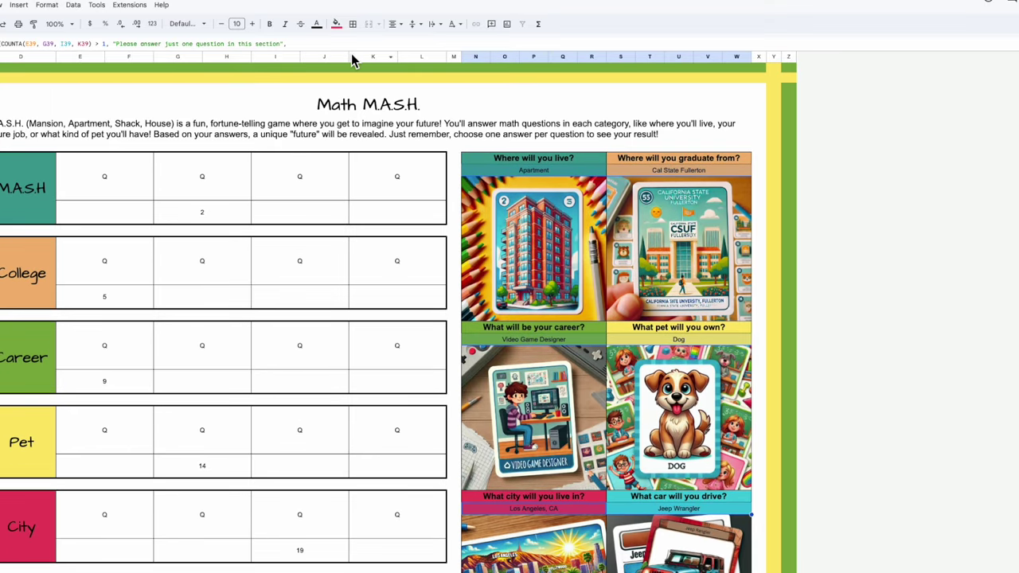
left_click(253, 24)
left_click(255, 25)
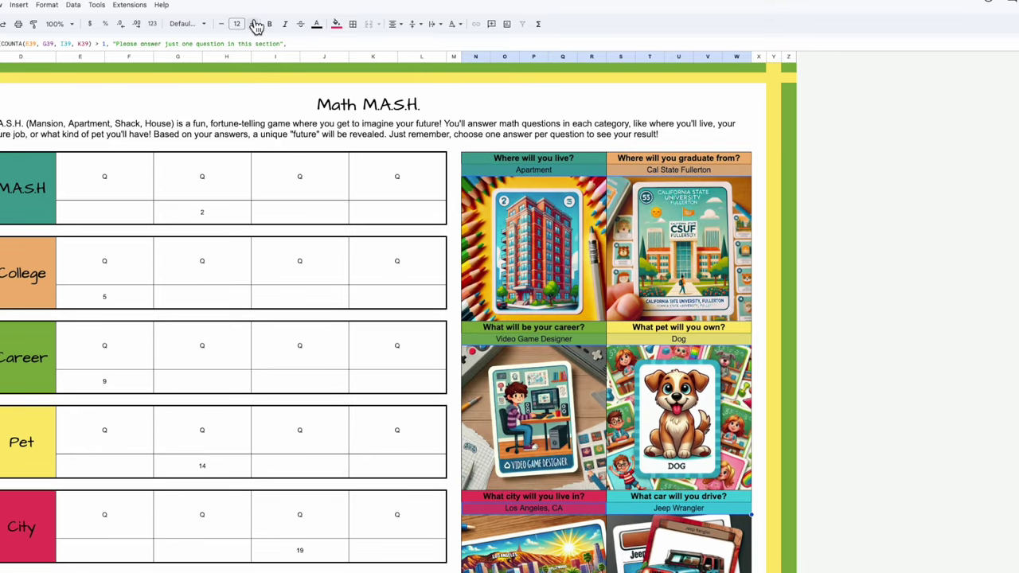
left_click(857, 341)
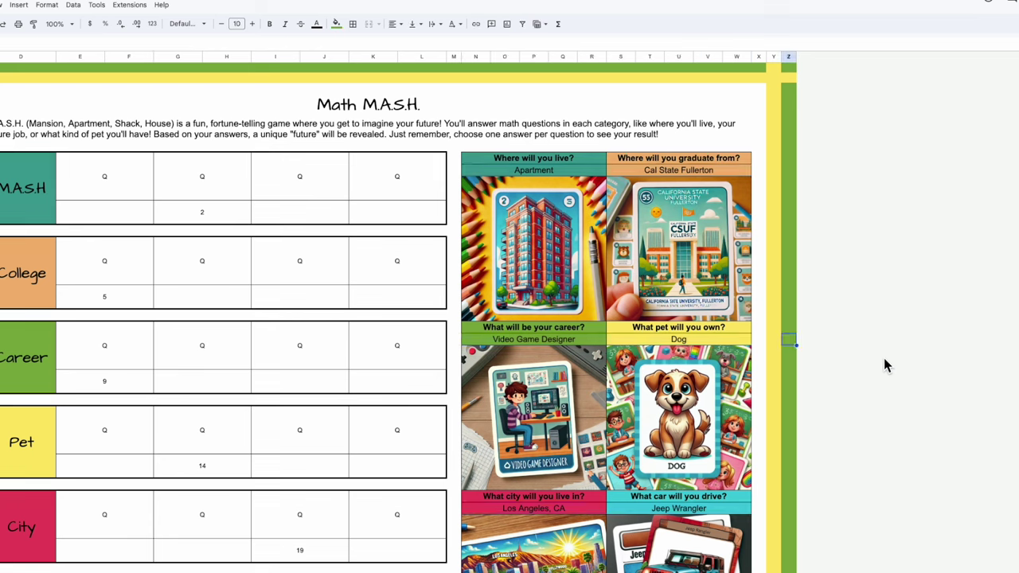
left_click(932, 258)
Step: Review the M.A.S.H. and College question cells
left_click(151, 196)
left_click(248, 196)
left_click(271, 191)
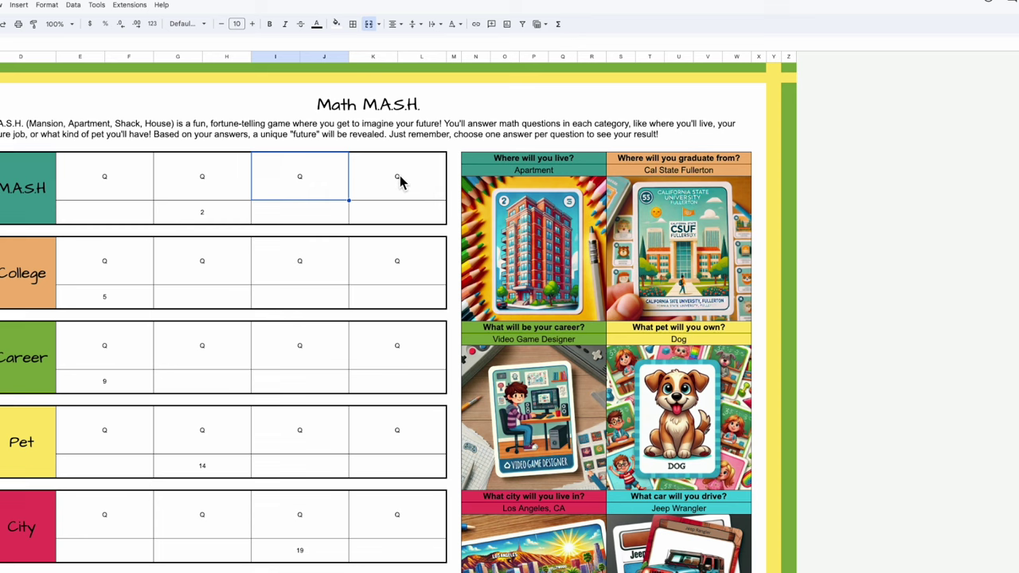
left_click(401, 182)
left_click(104, 264)
left_click(200, 267)
left_click(313, 265)
left_click(381, 266)
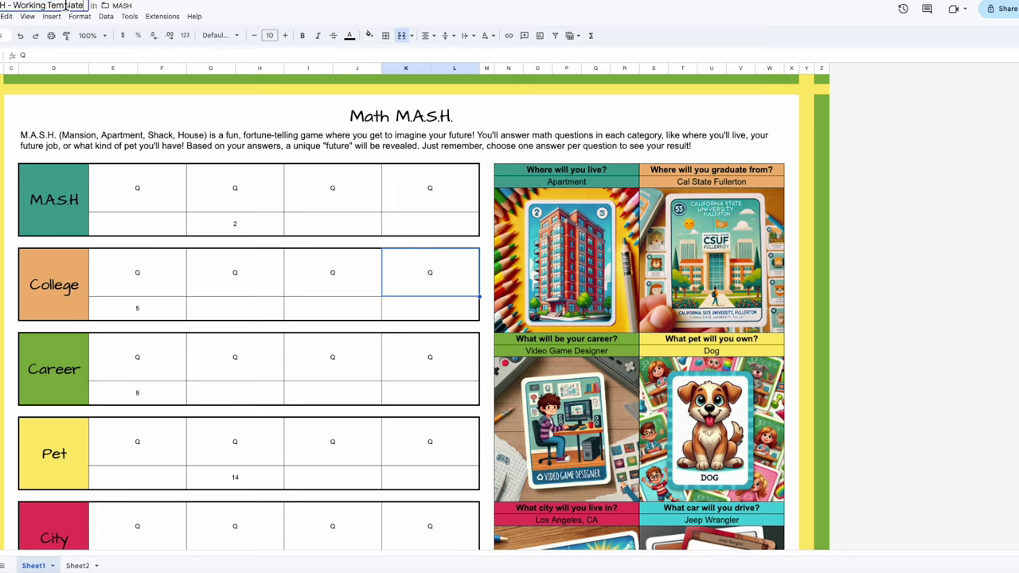
Step: Replace 'Working' with 'Teacher' in the spreadsheet title to make it TeacherTemplate
left_click_drag(66, 6, 14, 6)
type("Teac")
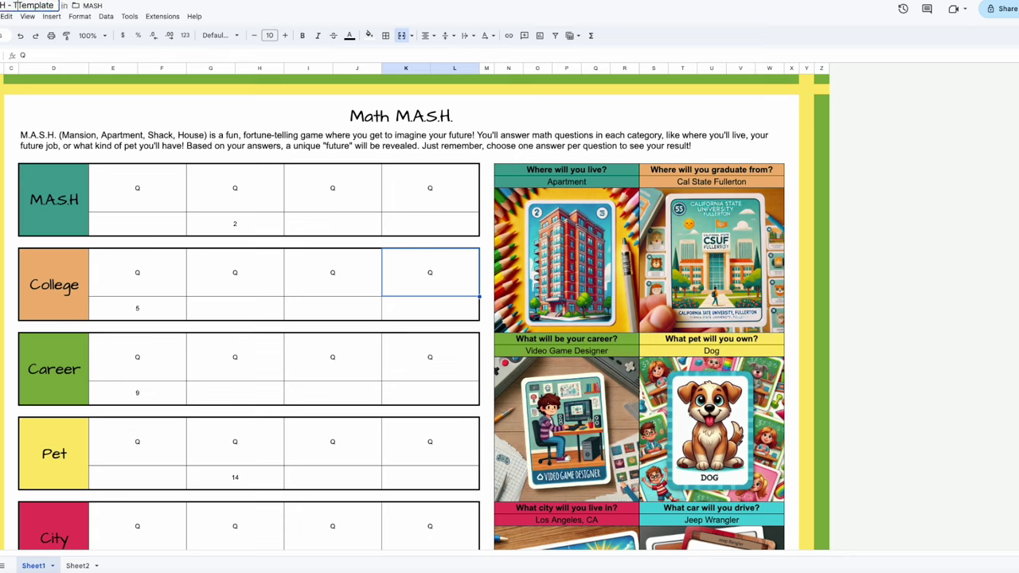
type("her")
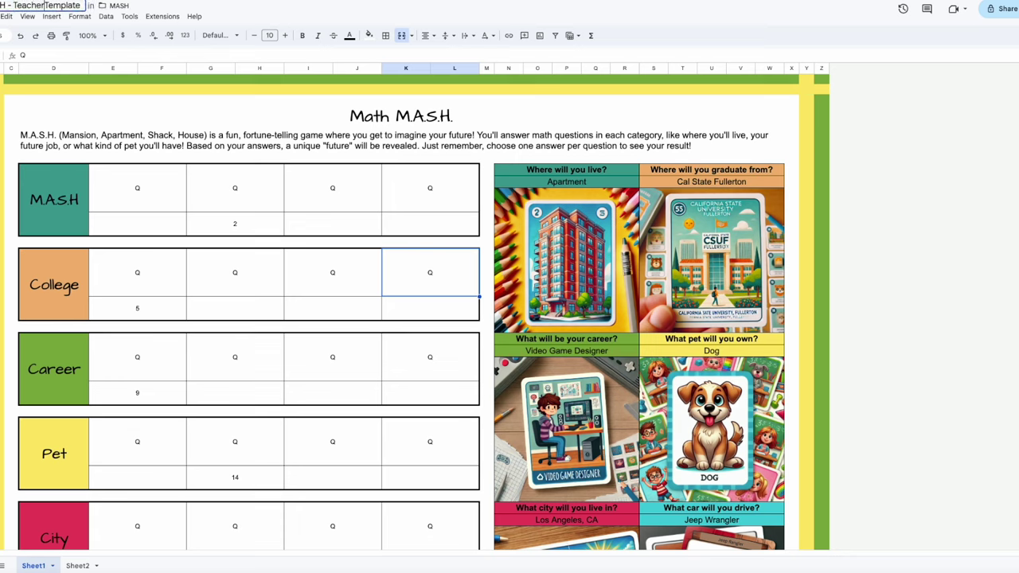
left_click(892, 267)
Step: Switch to the Sheet2 lookup list and dismiss the convert-to-table suggestion
scroll(869, 312, "down", 5)
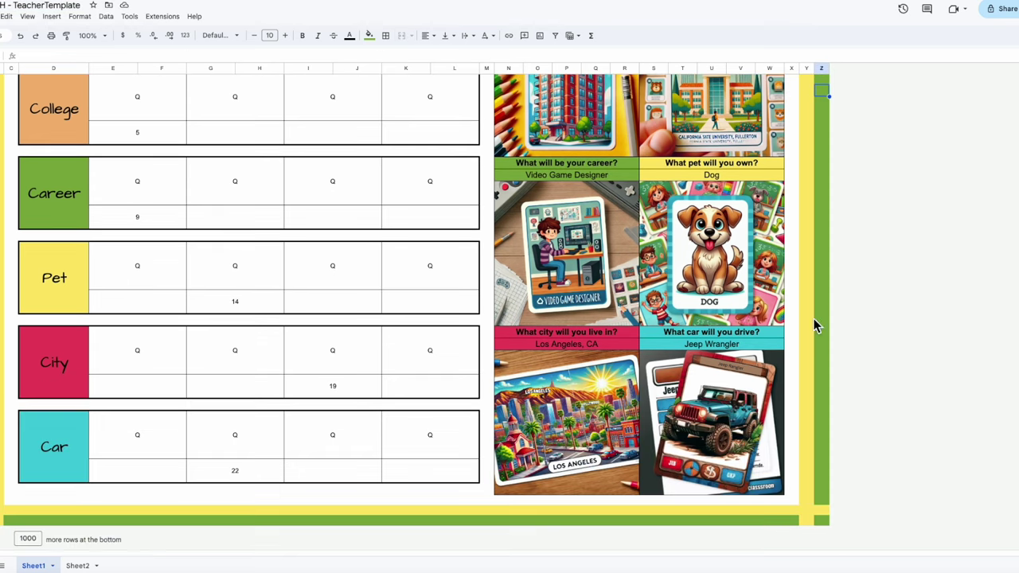
left_click(77, 565)
left_click(386, 356)
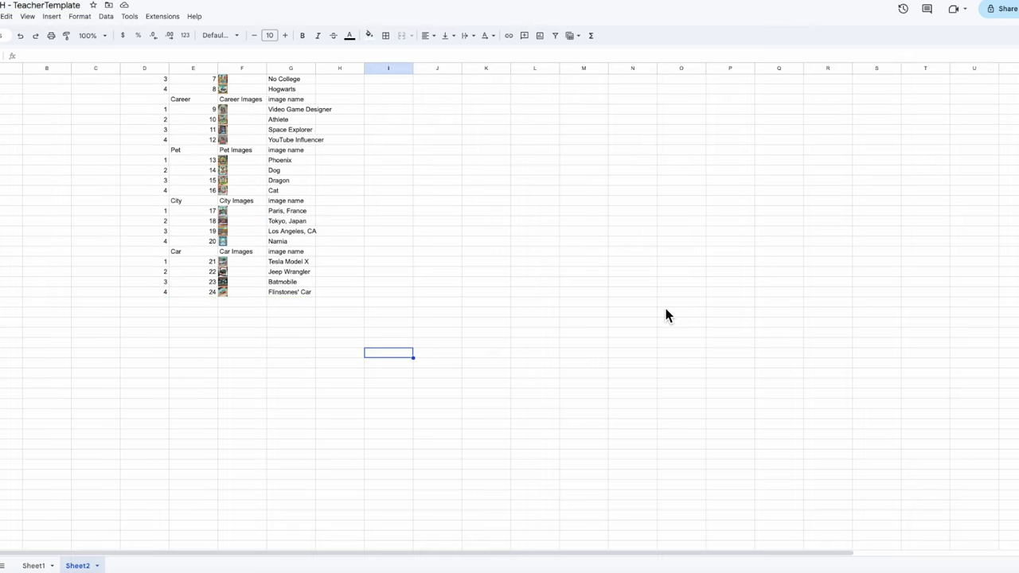
Step: Return to Sheet1 and start a copy of the spreadsheet, removing the 'Copy of' prefix
scroll(666, 313, "up", 5)
left_click(35, 565)
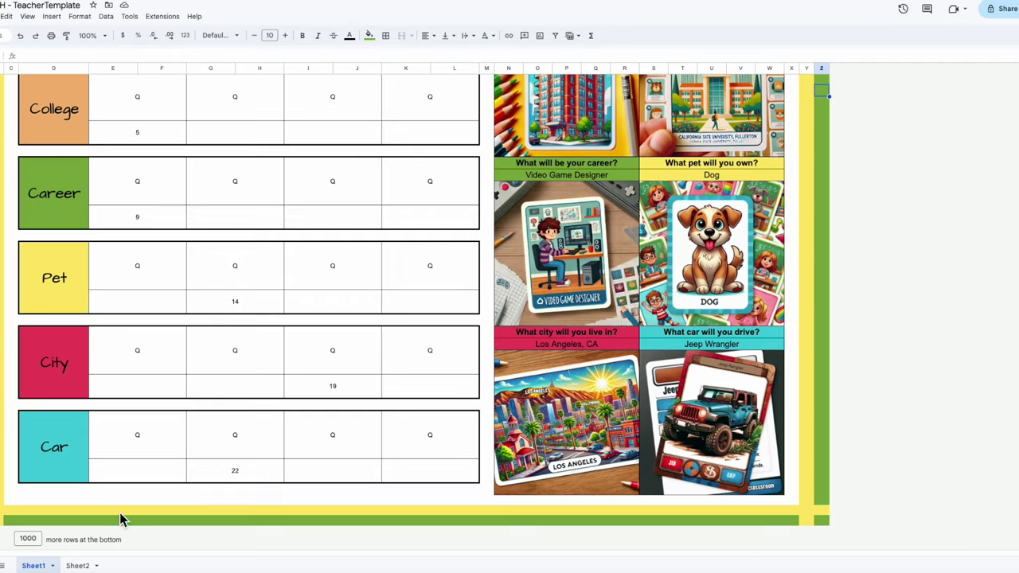
scroll(580, 416, "up", 3)
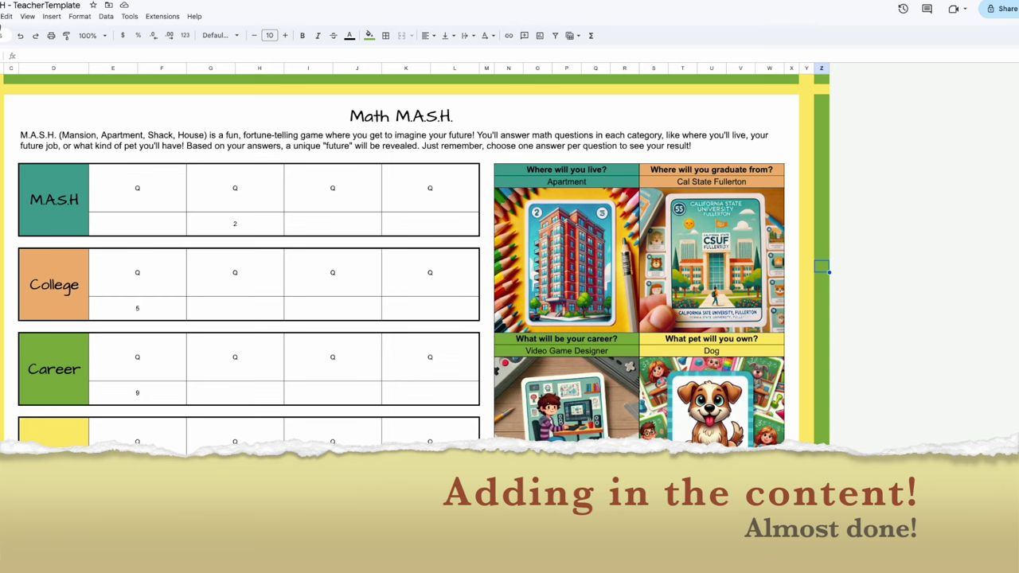
left_click(1, 17)
left_click(17, 80)
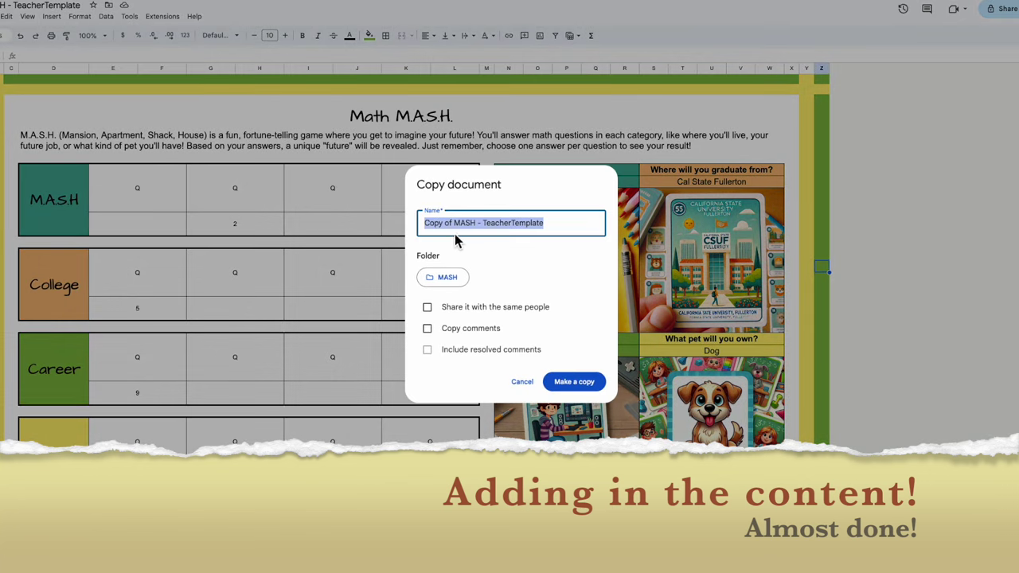
left_click(453, 224)
left_click_drag(453, 223, 305, 230)
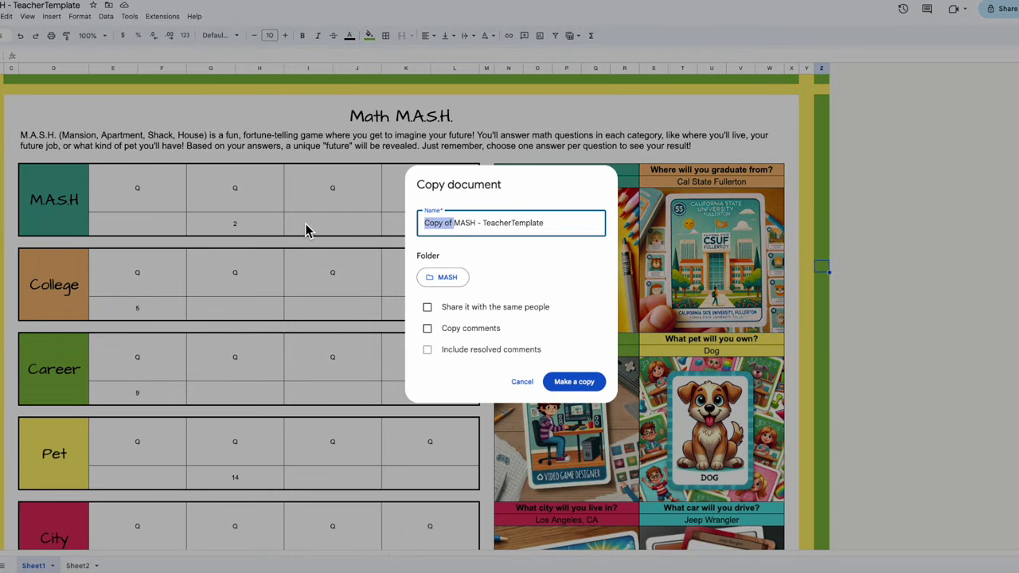
key("BackSpace")
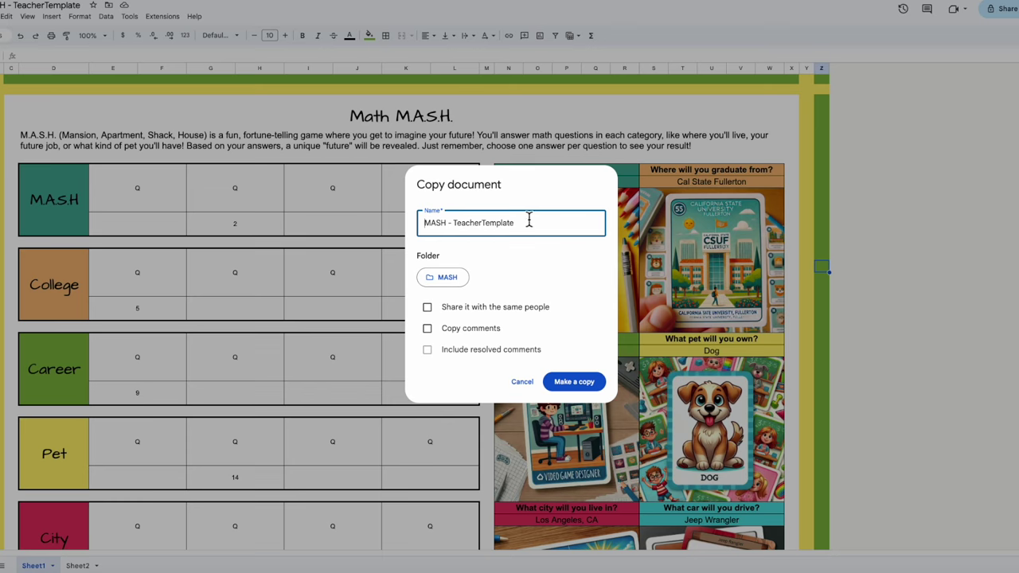
Step: Name the copy 'MASH - Multiplying and Dividing Integers Review - ANSWER KEY' and create it
left_click_drag(529, 221, 457, 224)
type("Integer Multiplication and Division")
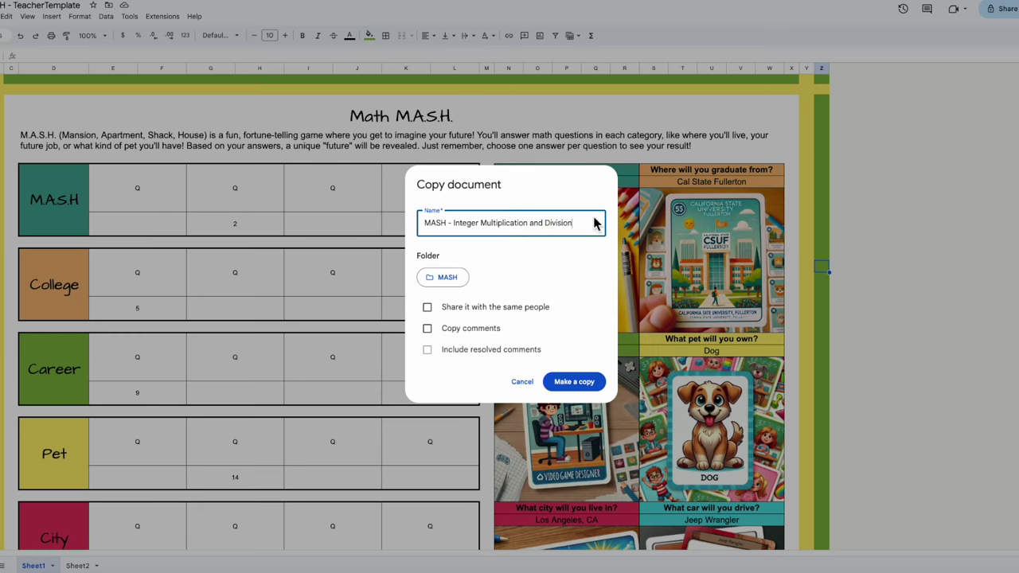
left_click_drag(588, 221, 449, 224)
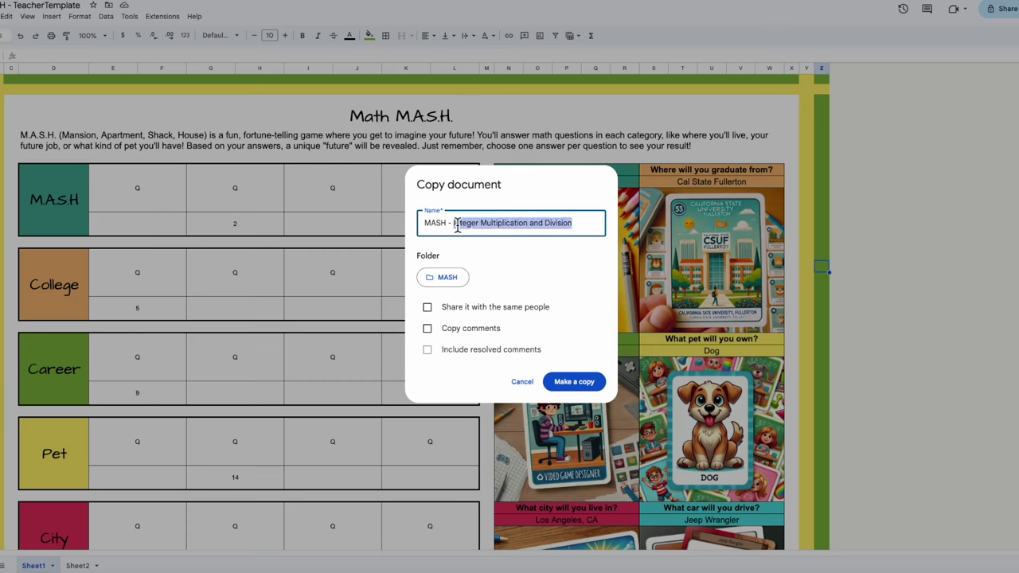
type("Multiplyin")
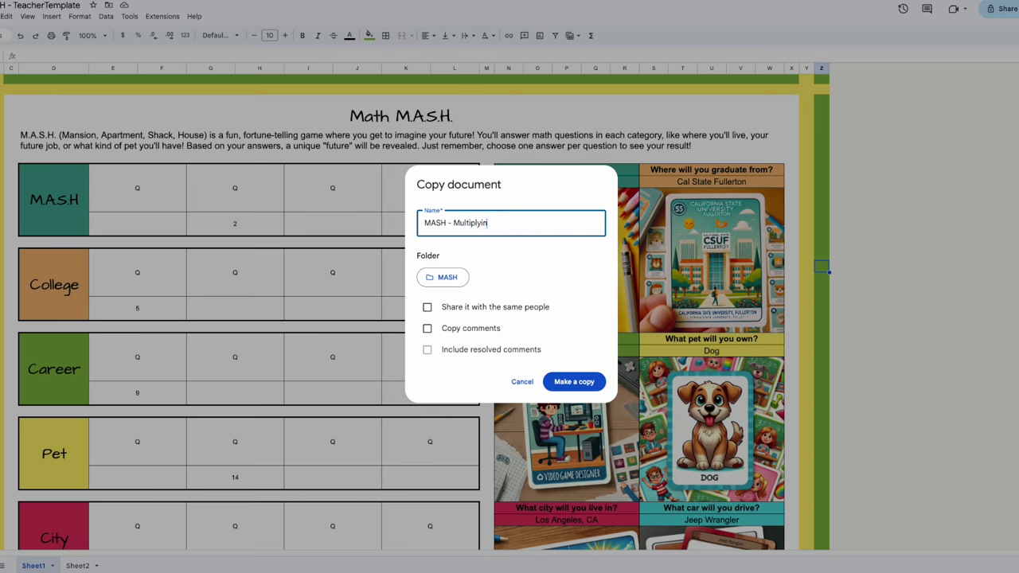
type("g and Dividing Integers Review - ANSWER KEY")
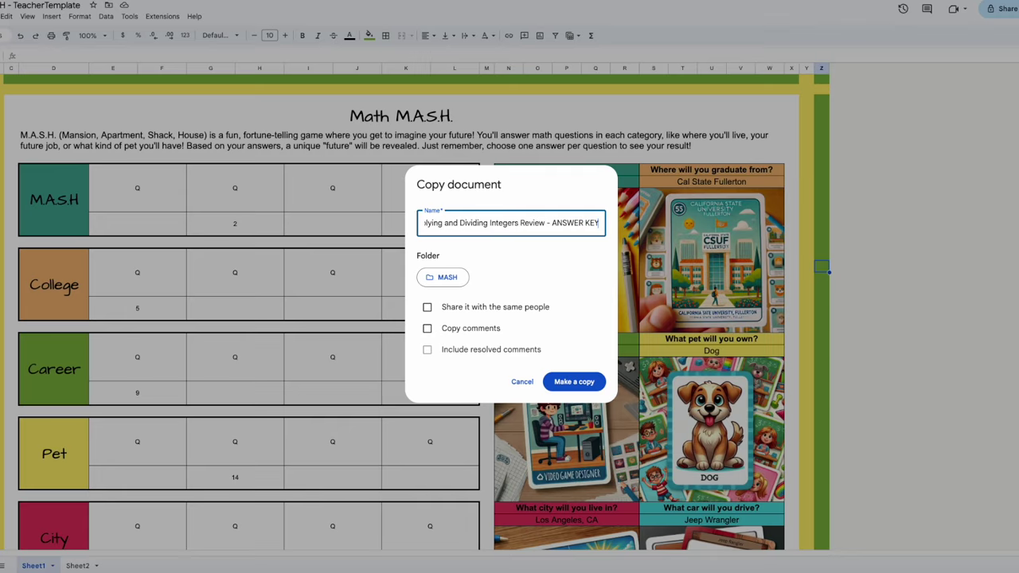
left_click(571, 385)
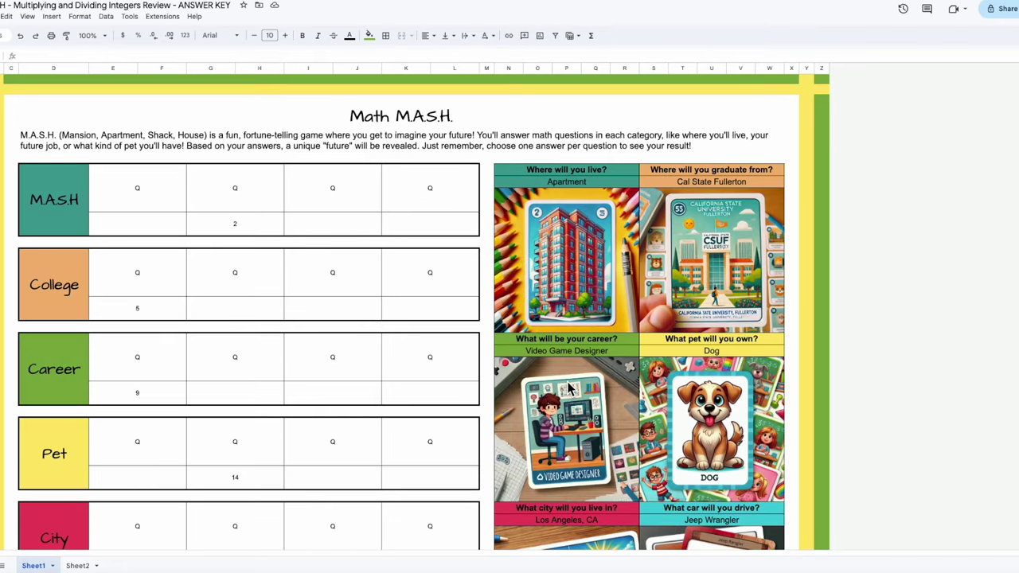
Step: Clear the M.A.S.H., College, Career and Pet answers (2, 5, 9, 14)
left_click(244, 230)
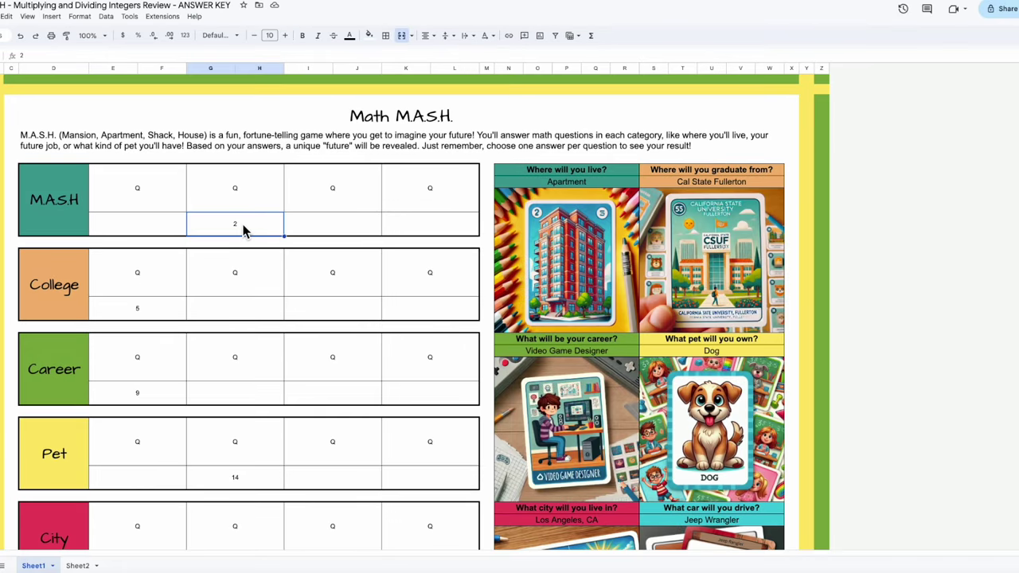
key("Delete")
left_click(139, 315)
key("Delete")
left_click(142, 402)
key("Delete")
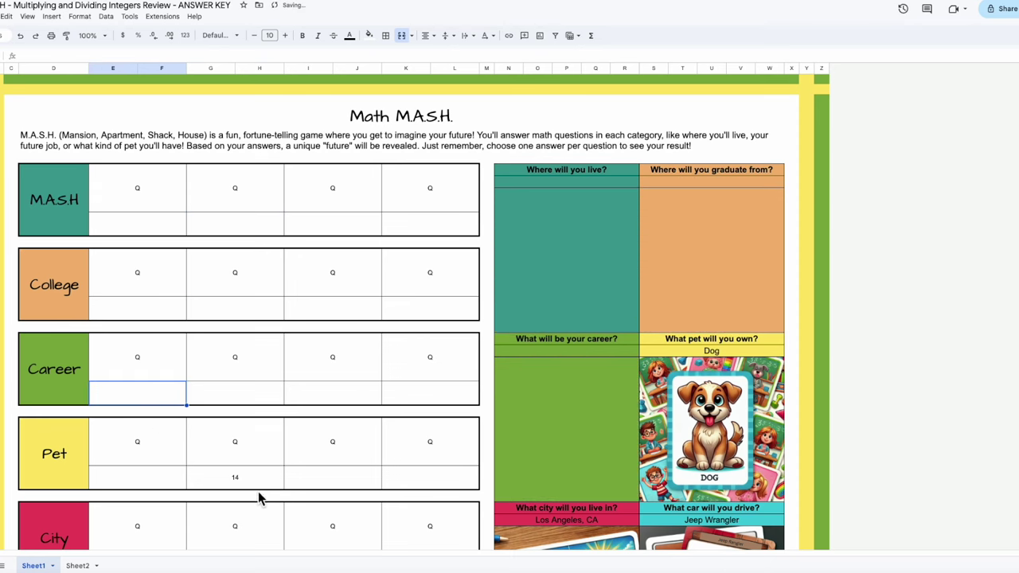
left_click(263, 475)
key("Delete")
Step: Clear the Car answer 22 and the City answer 19
scroll(207, 539, "down", 4)
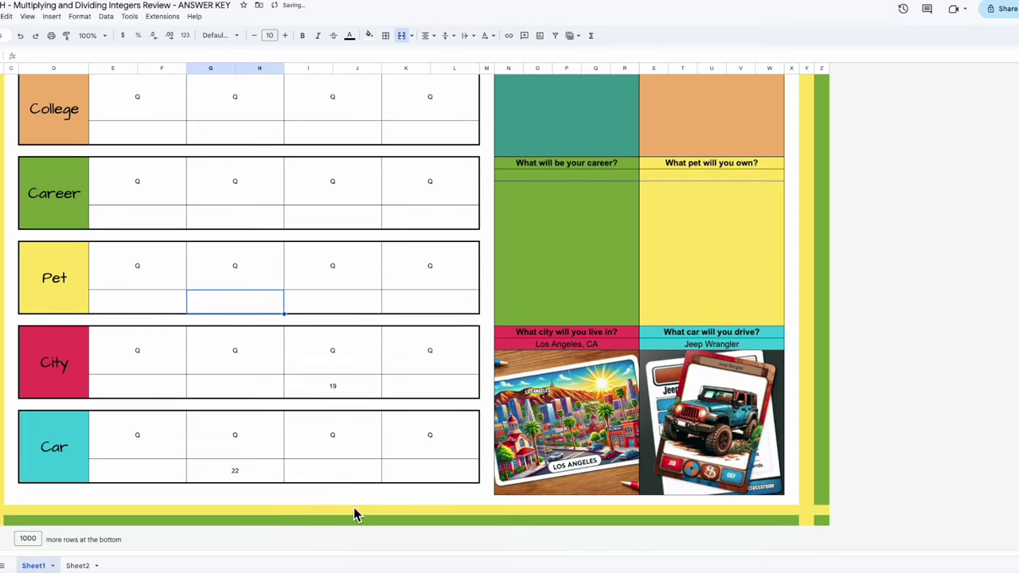
left_click(264, 476)
key("Delete")
left_click(337, 394)
key("Delete")
scroll(448, 420, "up", 4)
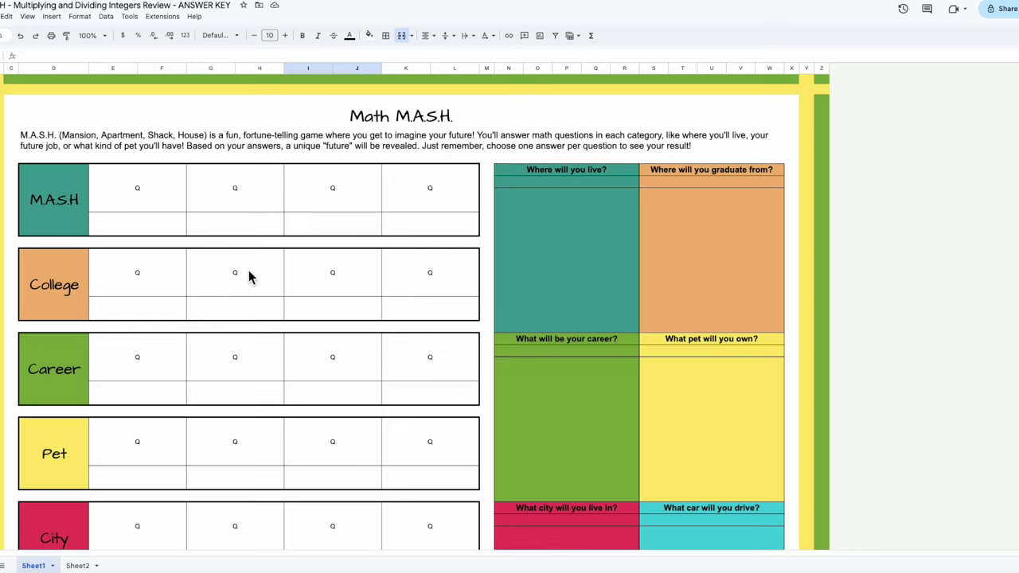
Step: Scroll through the emptied result cards and select a Pet question cell
scroll(335, 347, "down", 3)
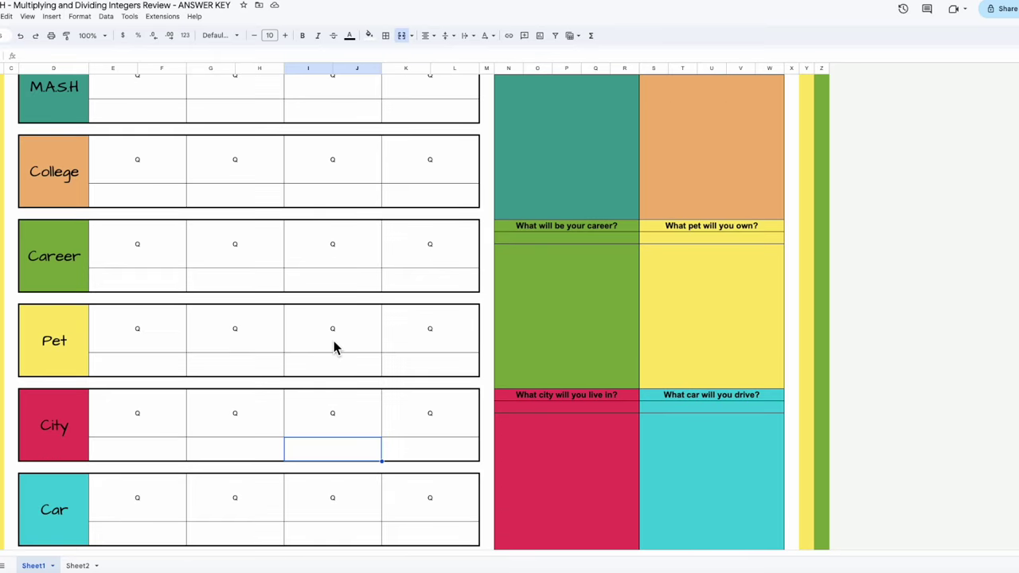
scroll(333, 348, "up", 3)
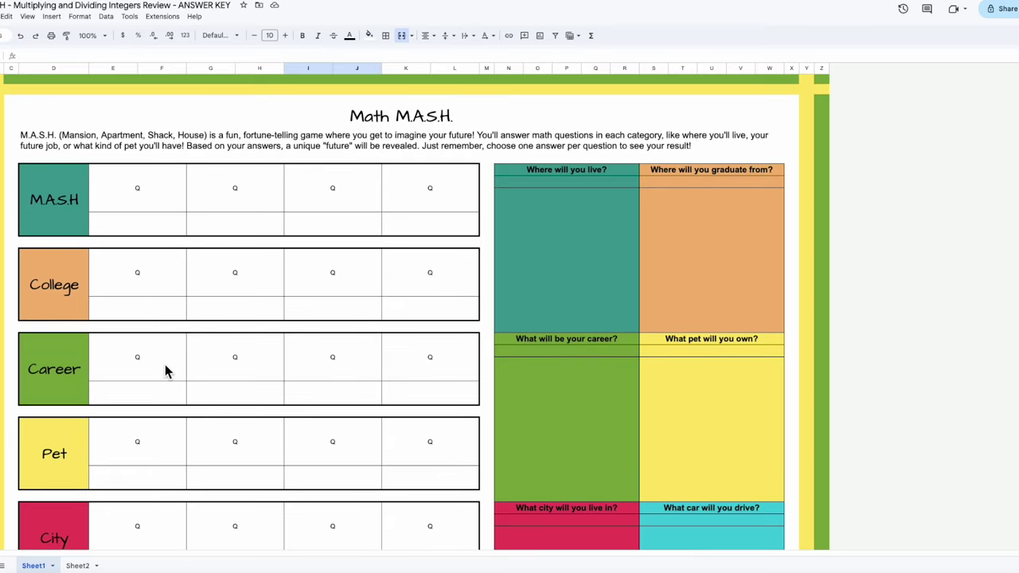
scroll(166, 369, "down", 5)
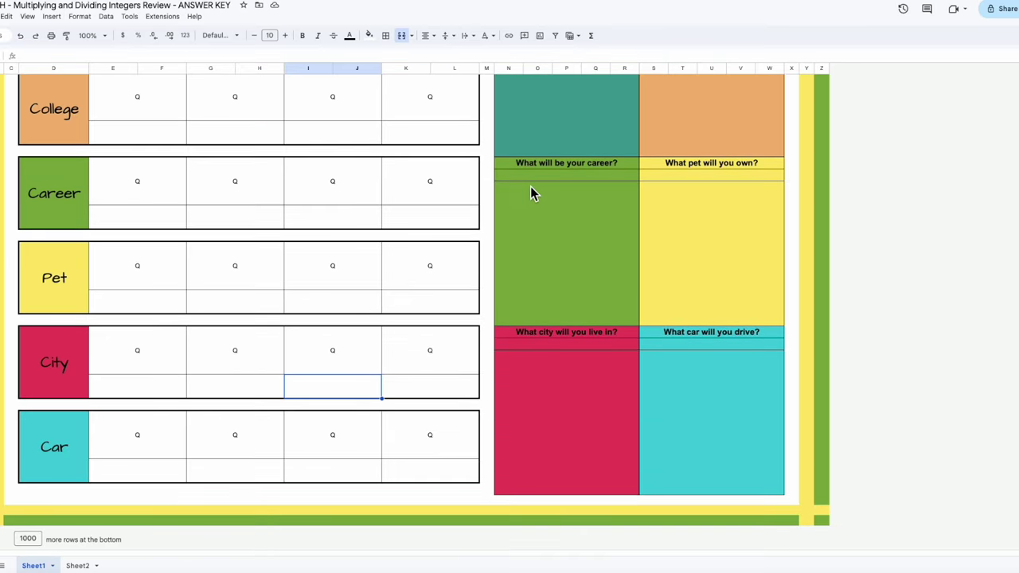
left_click(315, 289)
scroll(315, 290, "up", 4)
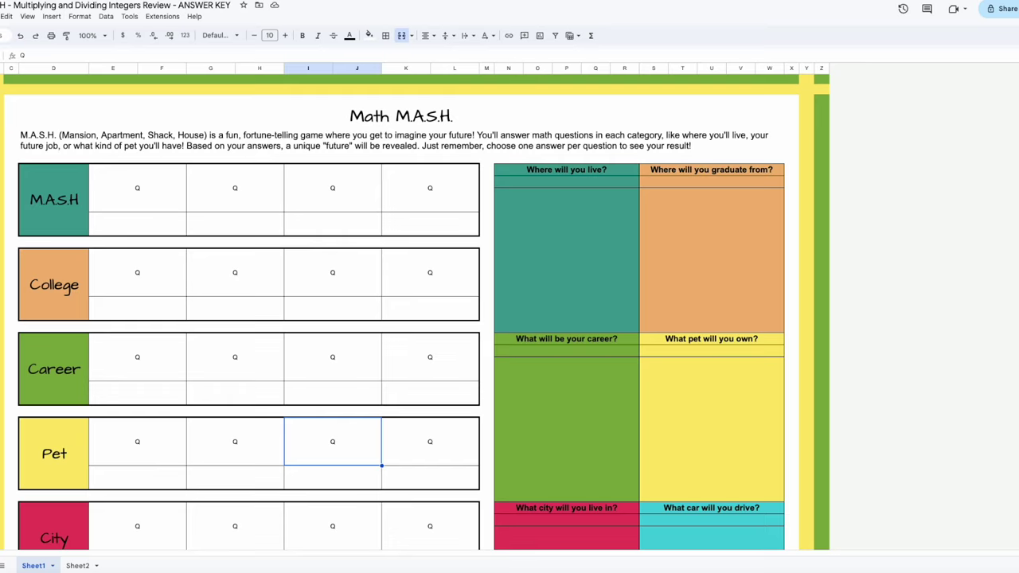
scroll(314, 423, "down", 3)
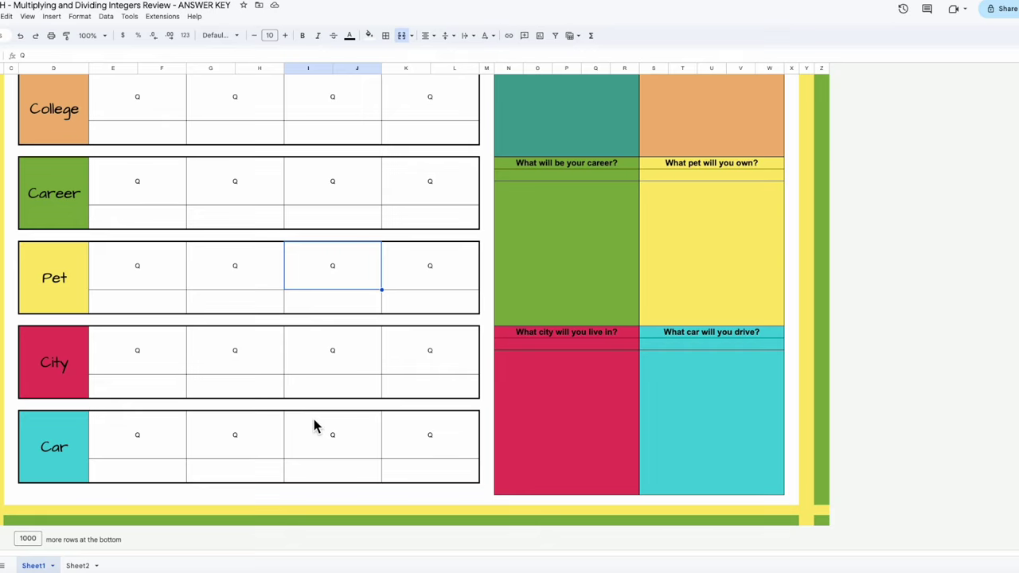
scroll(355, 376, "up", 1)
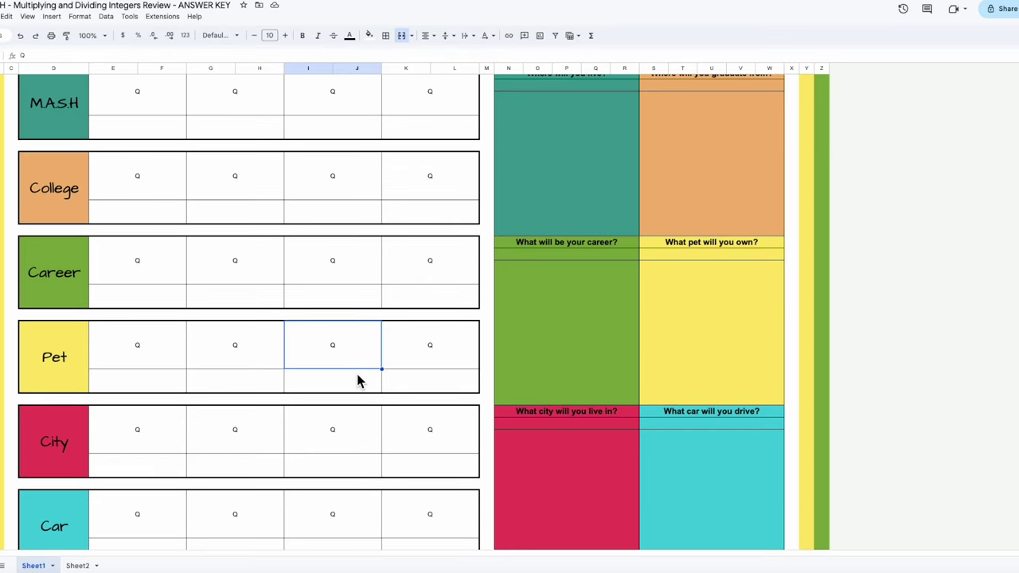
scroll(357, 380, "up", 1)
left_click(158, 203)
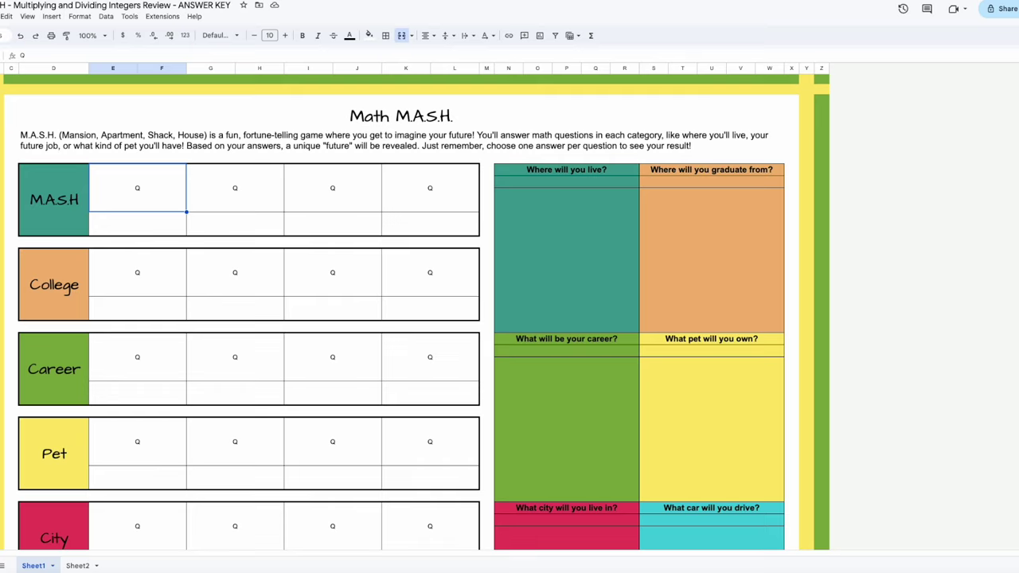
Step: Rewrite the first M.A.S.H. question from 5×(-3) to 5(-3)
double_click(155, 195)
key("BackSpace")
key("ctrl+v")
left_click(210, 232)
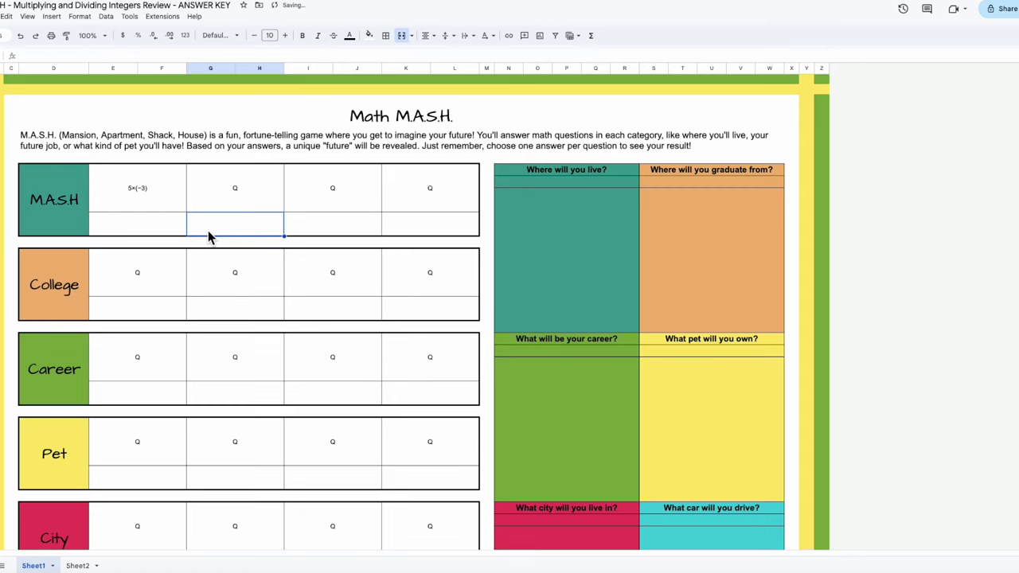
double_click(175, 193)
key("ctrl+a")
key("BackSpace")
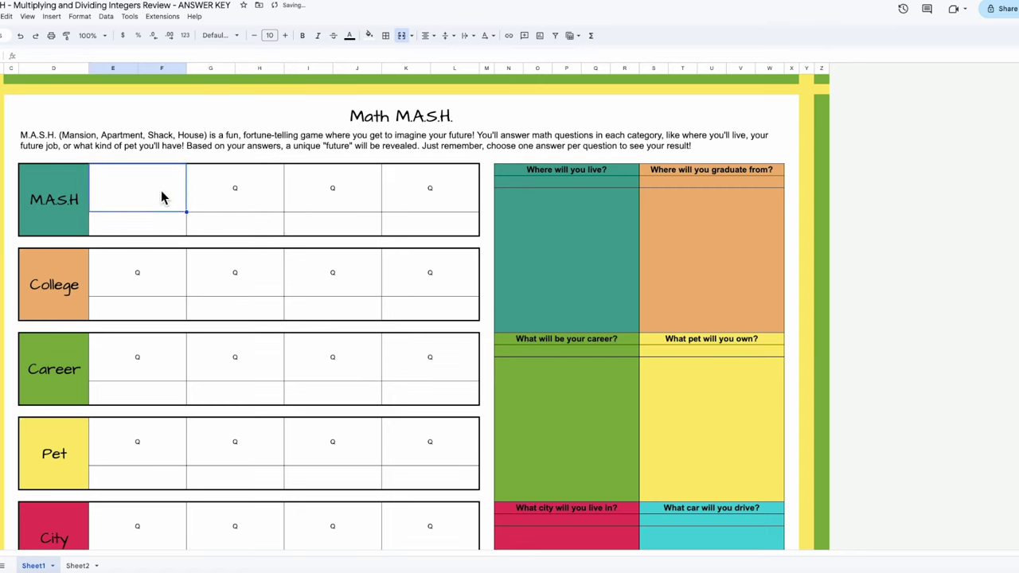
type("5")
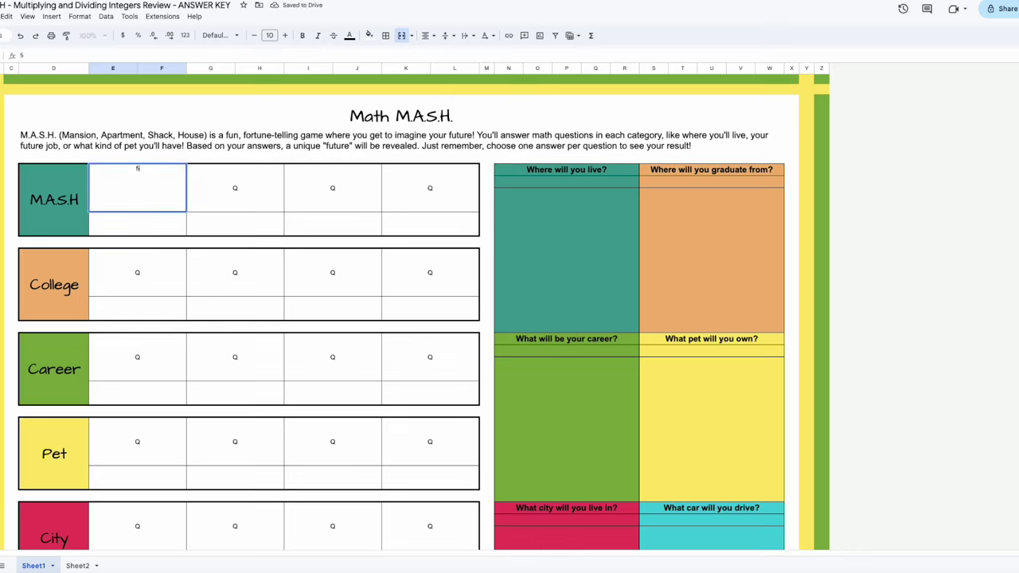
type("(-3)")
left_click(205, 209)
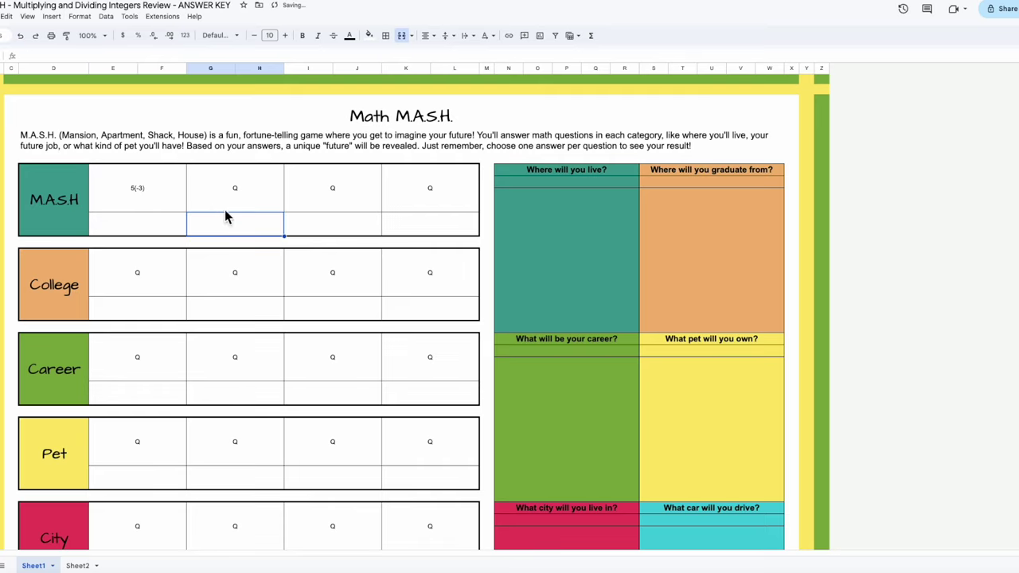
left_click(136, 194)
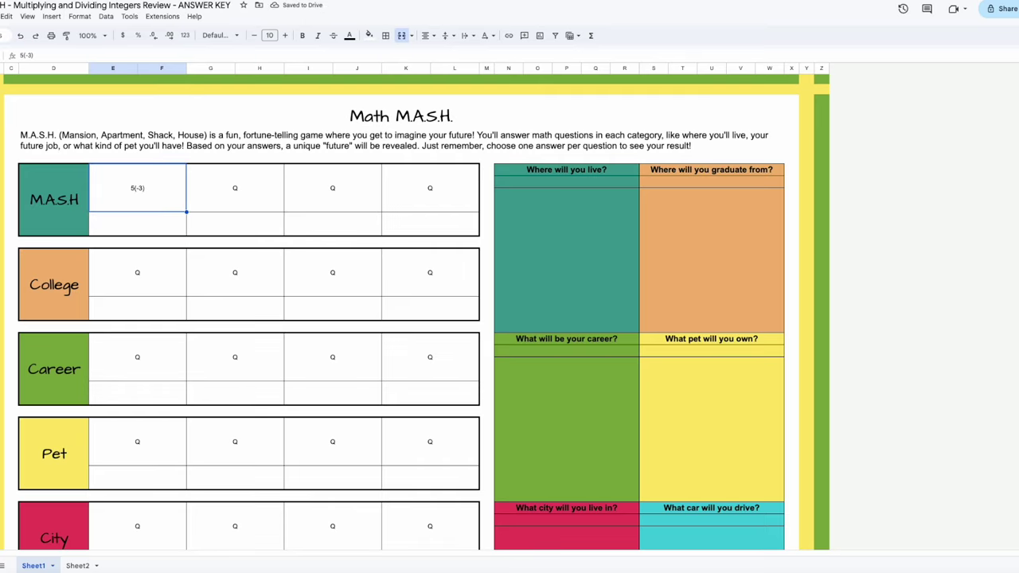
Step: Copy the • symbol from Symbol Salad in a new tab and return to the spreadsheet
key("ctrl+t")
type("sym")
key("Return")
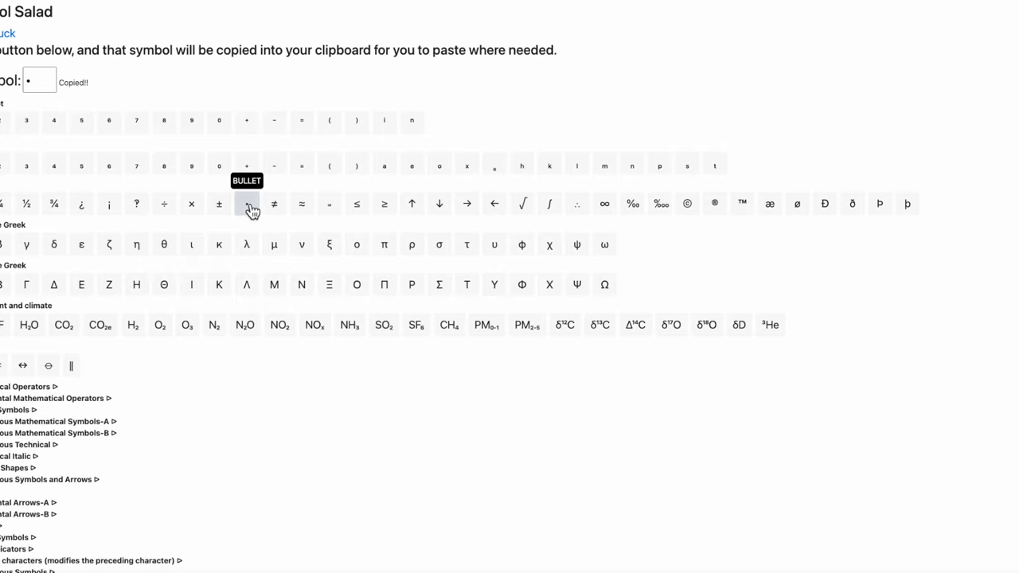
left_click(249, 207)
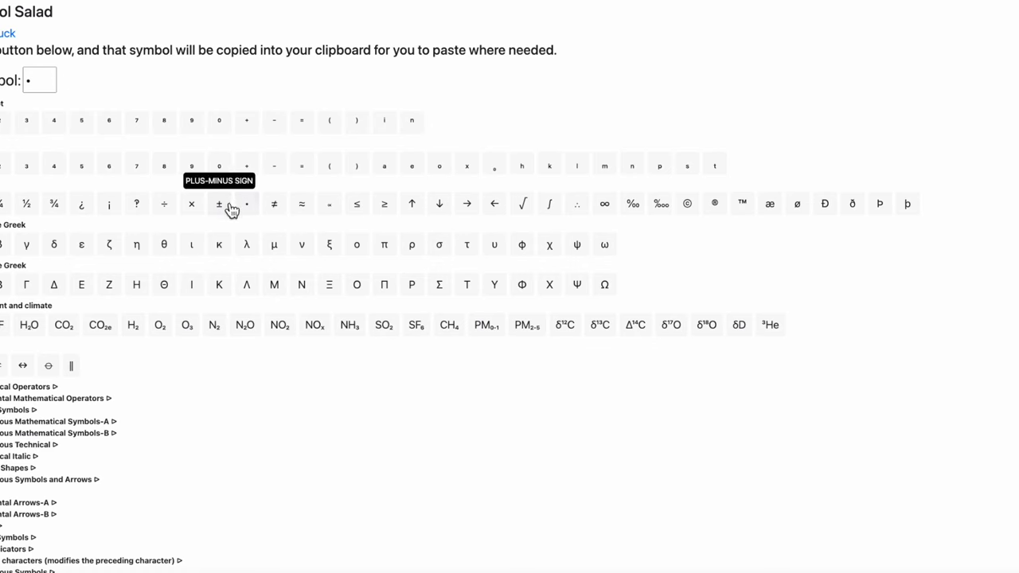
left_click(271, 2)
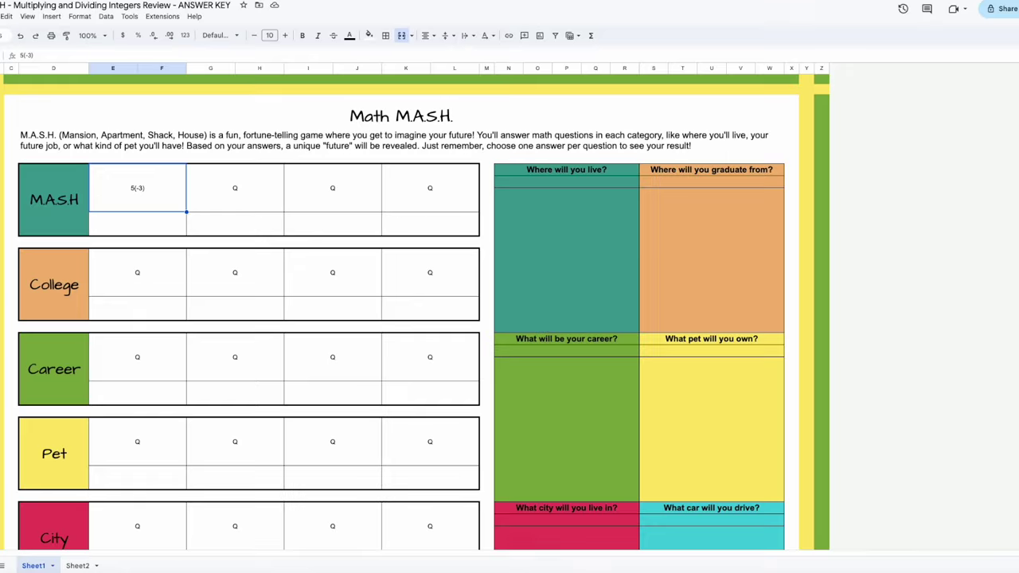
Step: Enter -7 • 6, -4 • -8 and 9 • -2 in the second to fourth M.A.S.H. question cells
left_click(269, 191)
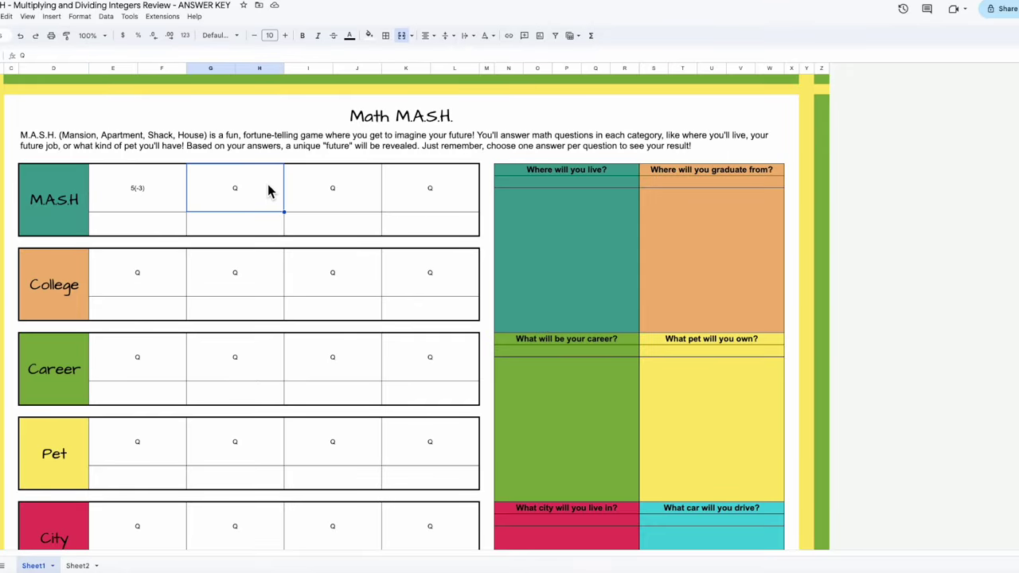
type("-7")
type("•")
type("6")
left_click(333, 177)
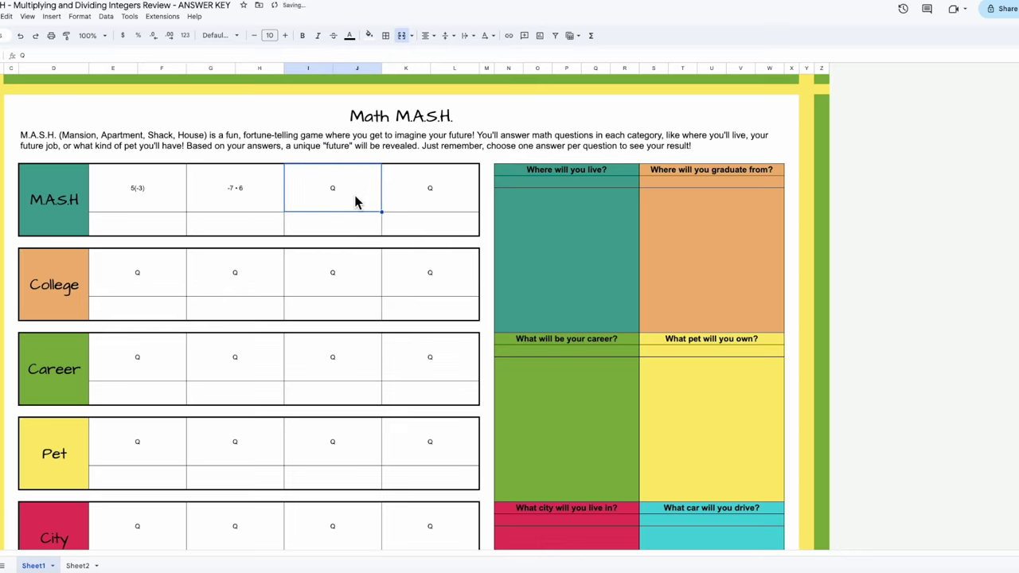
type("-4")
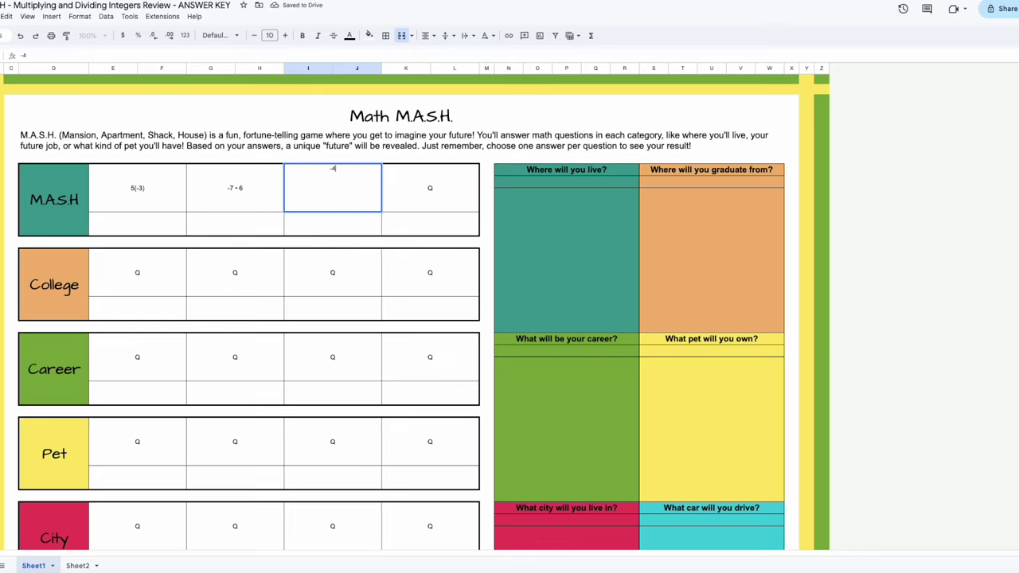
type("•")
type("-8")
left_click(473, 194)
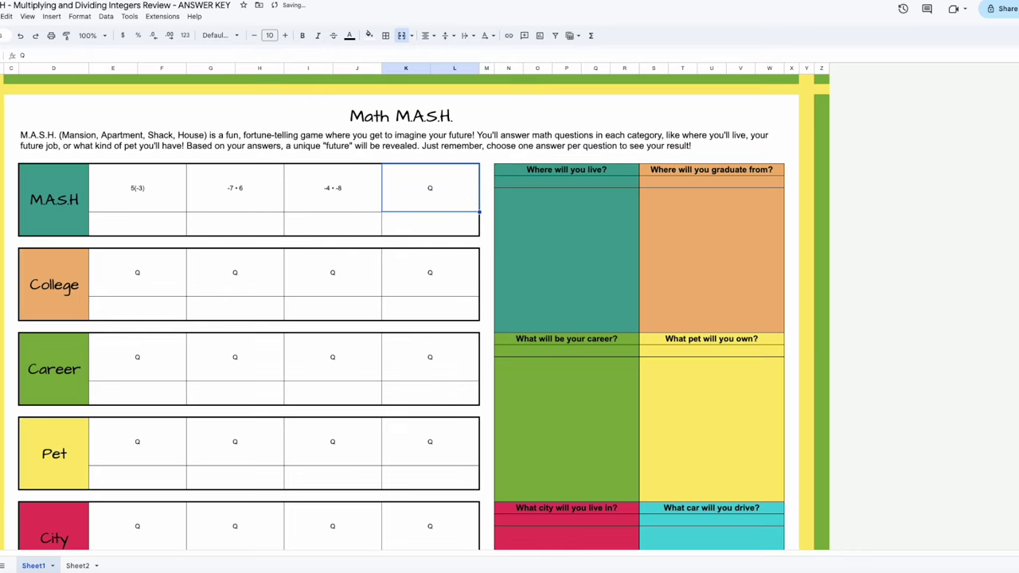
type("9 • -2")
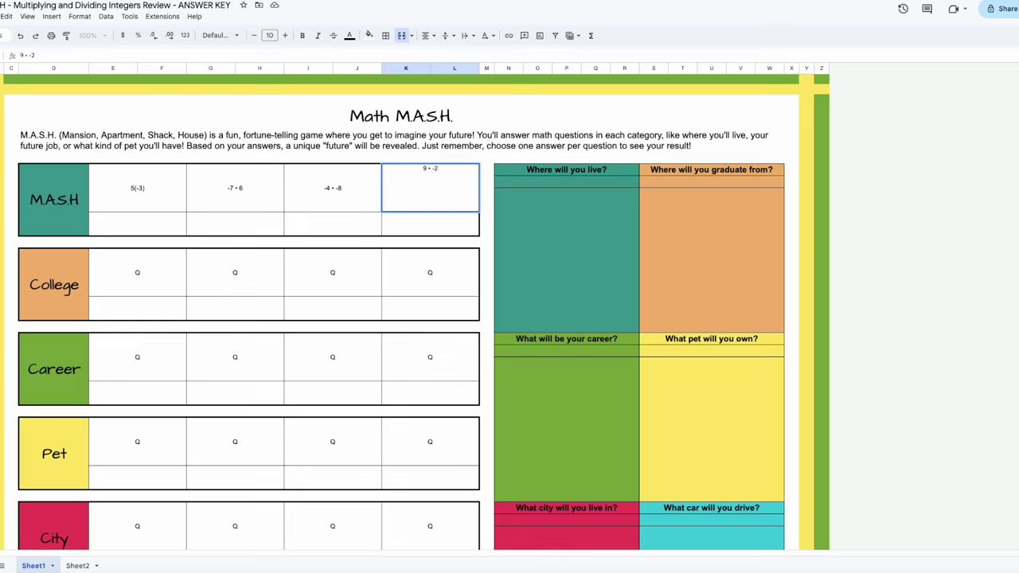
left_click(412, 275)
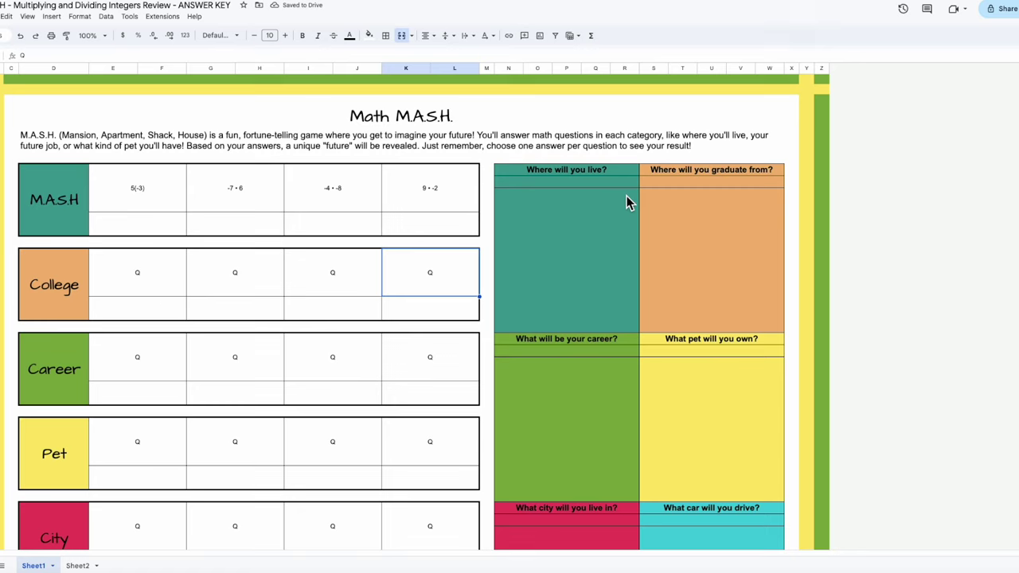
Step: Raise the M.A.S.H. question text to 24 pt and paint that format onto College's questions
left_click_drag(147, 199, 401, 198)
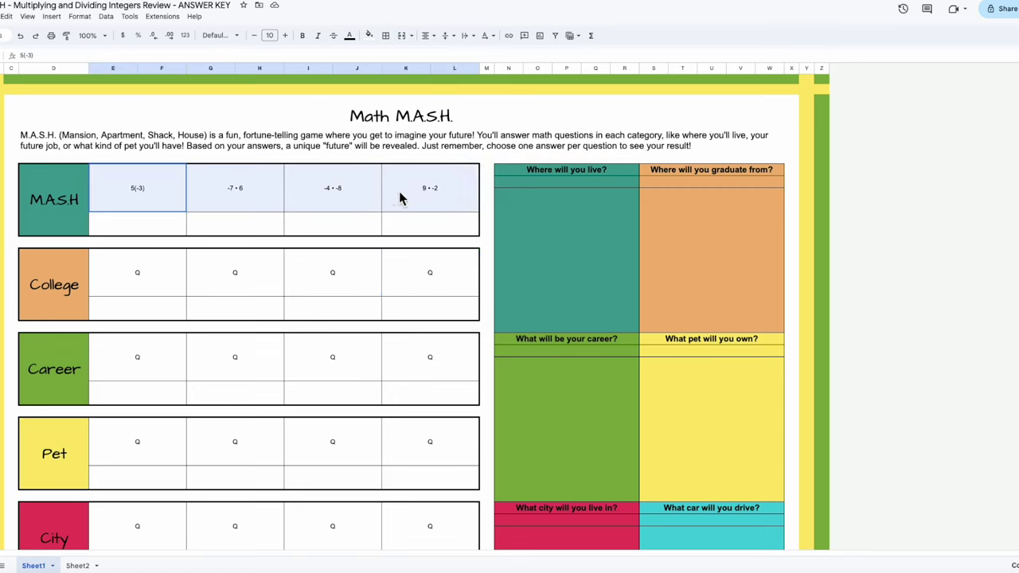
left_click(285, 36)
left_click(286, 36)
left_click(286, 36)
left_click(287, 35)
left_click(287, 35)
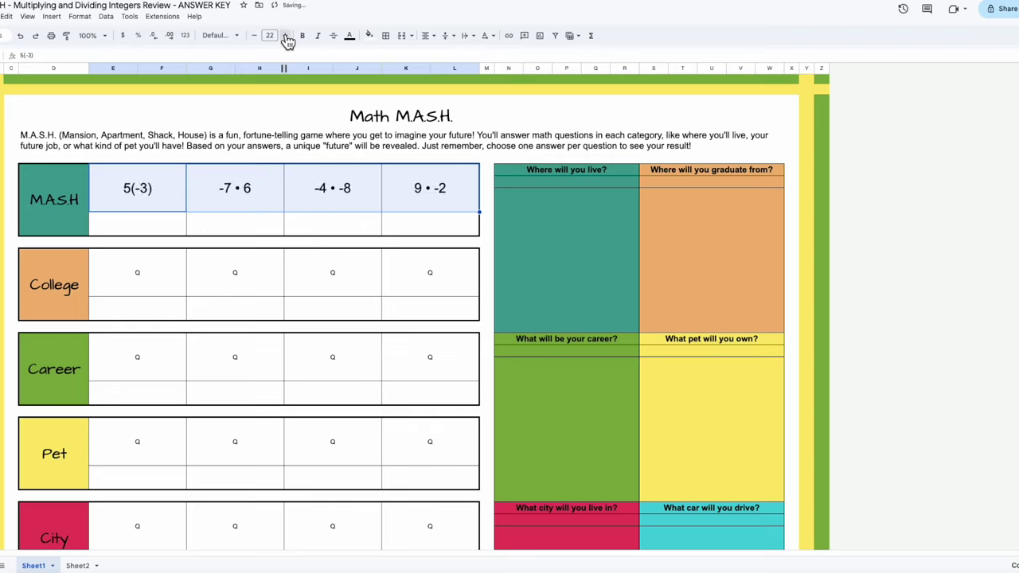
left_click(357, 282)
left_click_drag(173, 191, 434, 196)
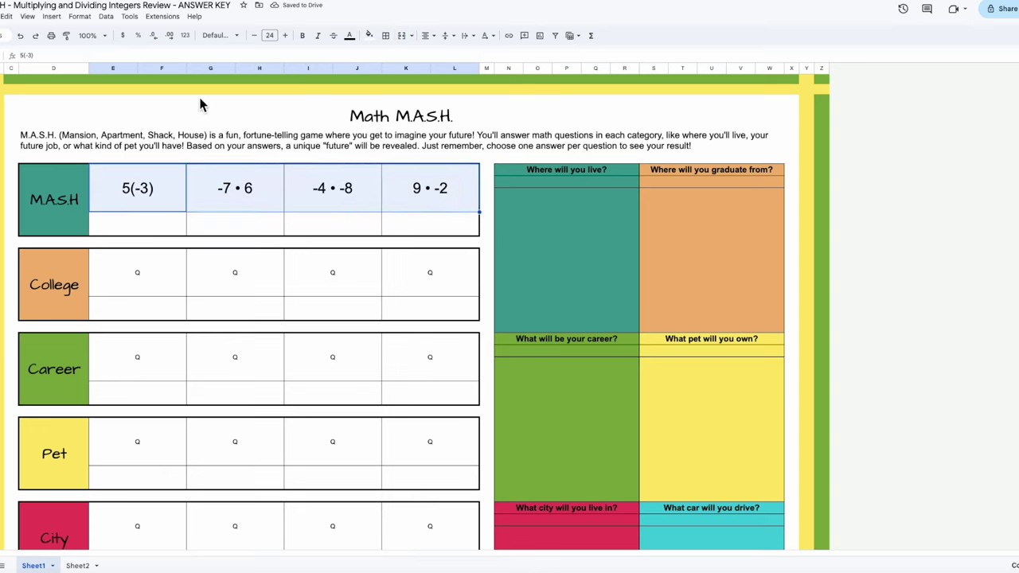
left_click(67, 36)
left_click(136, 271)
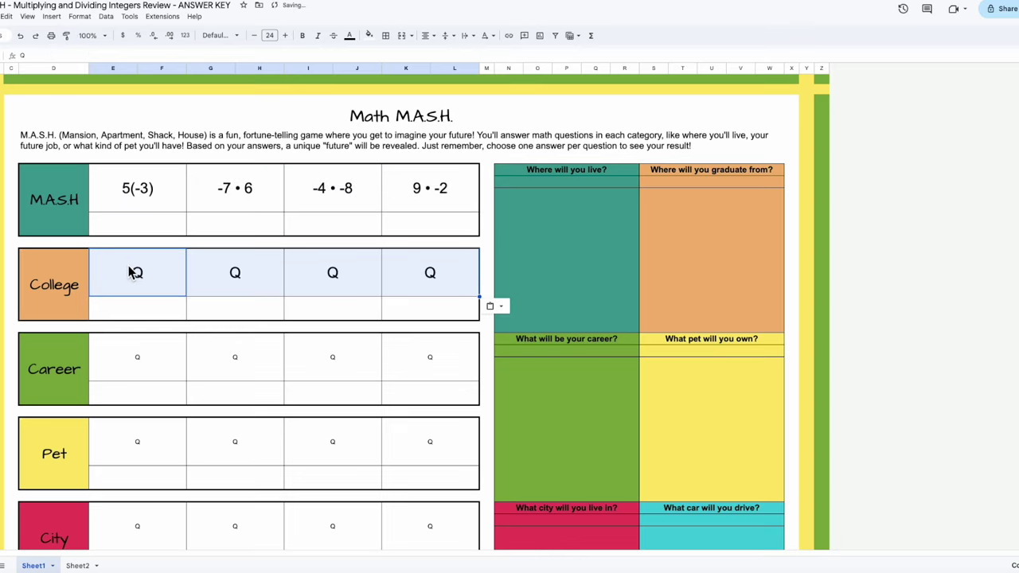
left_click(407, 358)
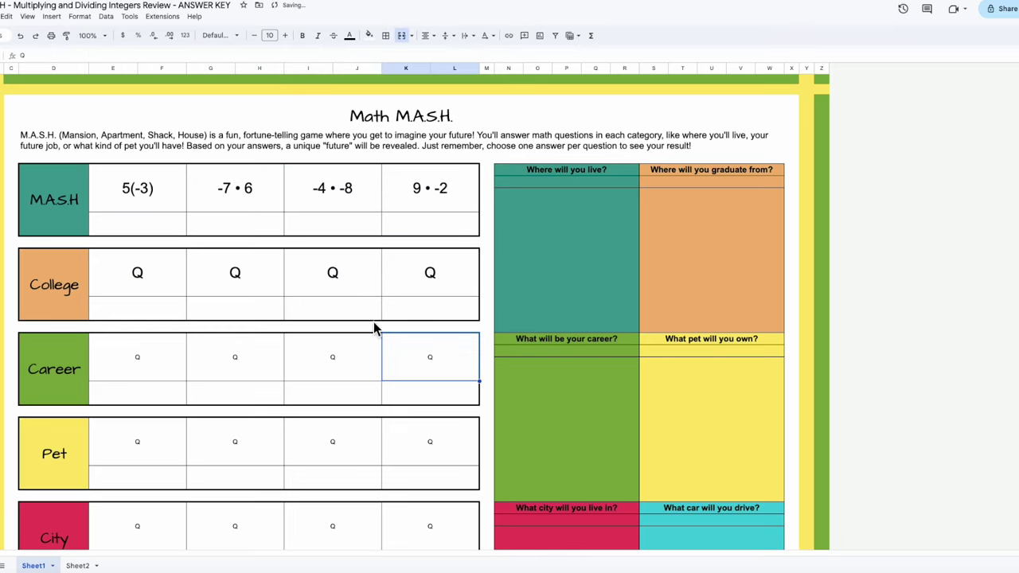
Step: Try Arial, Alegreya and Alice, then set the M.A.S.H. questions to Abel
left_click_drag(163, 203, 455, 199)
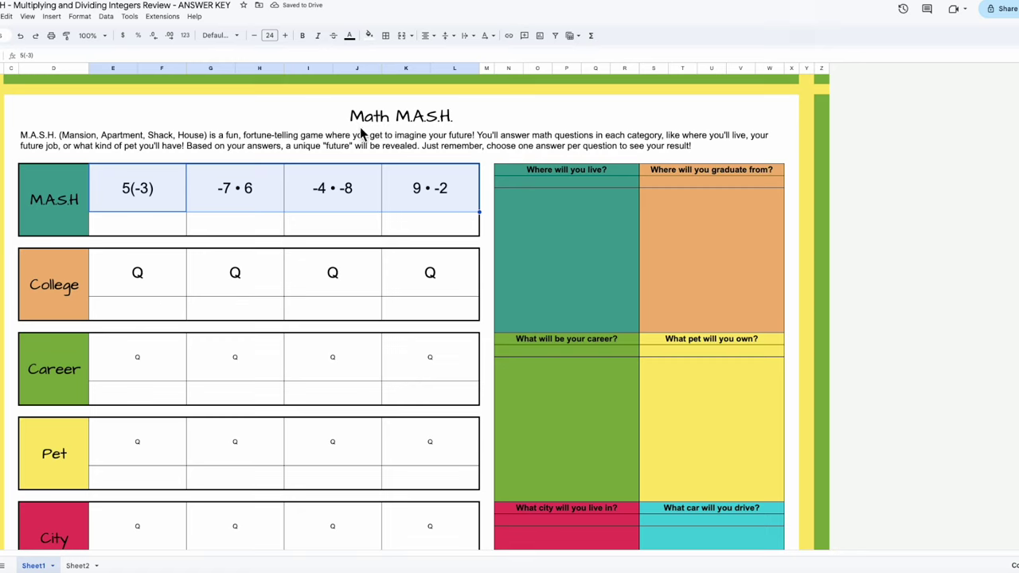
left_click(235, 38)
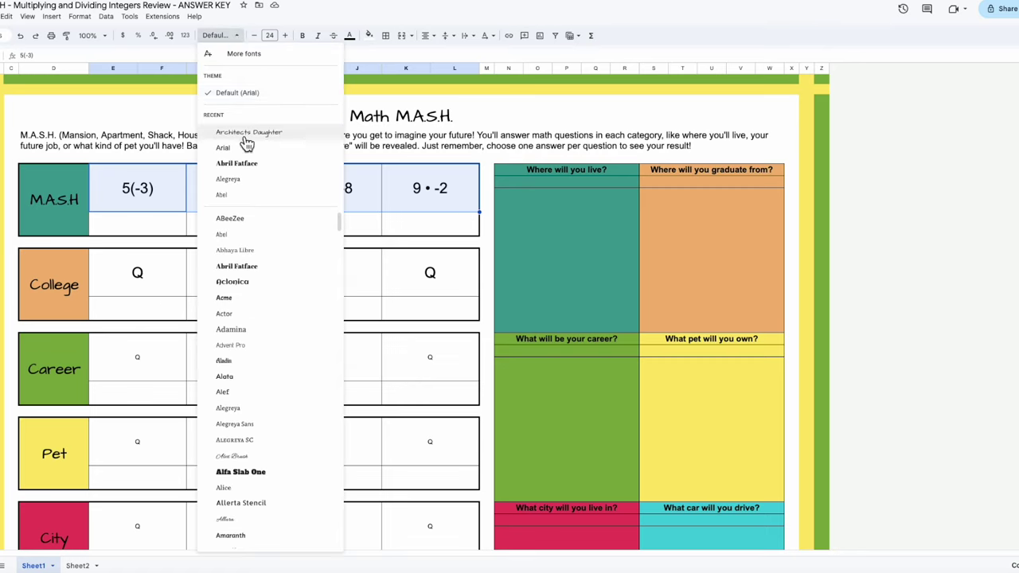
left_click(245, 149)
left_click(238, 37)
left_click(255, 179)
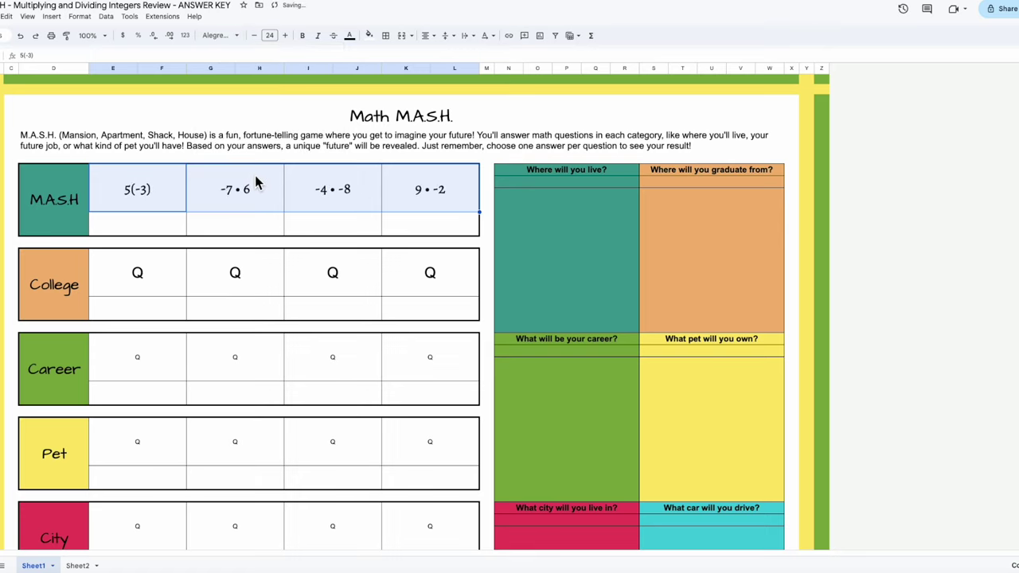
left_click(239, 38)
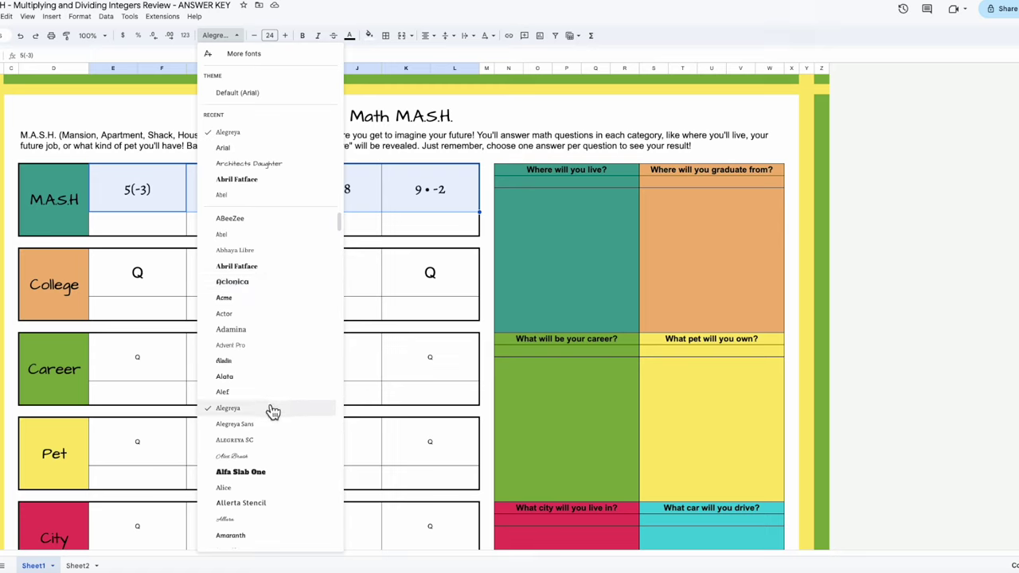
left_click(263, 488)
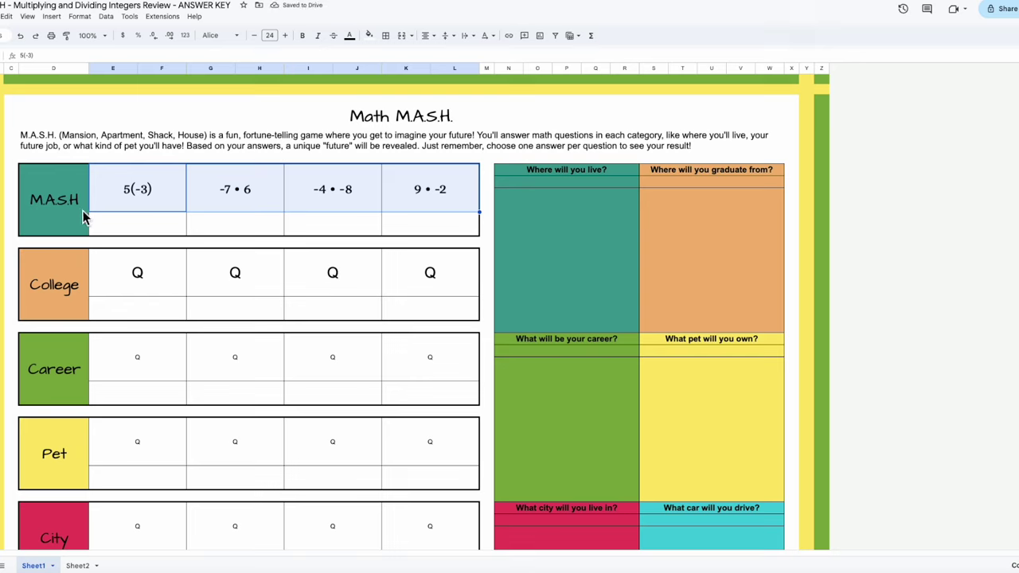
left_click(236, 38)
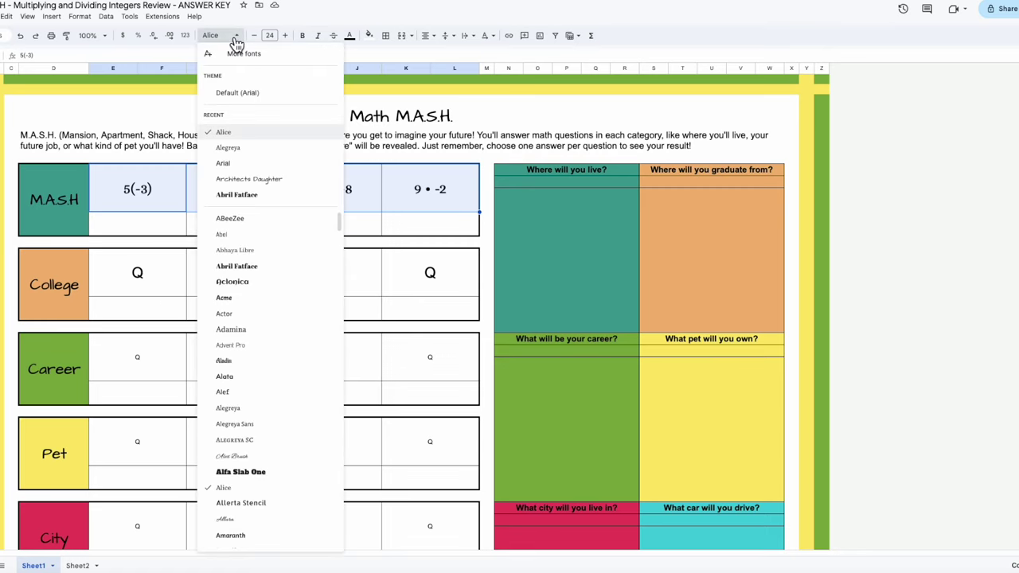
left_click(280, 236)
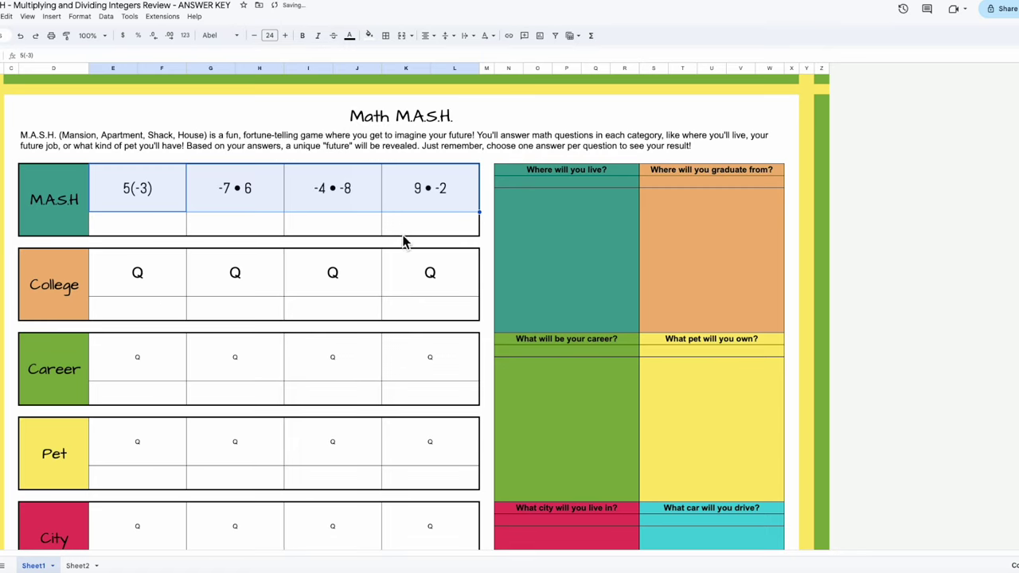
left_click(279, 292)
Step: Paint the 24 pt Abel question format onto College, Career, Pet, City and Car questions
left_click_drag(152, 209, 452, 208)
left_click(66, 35)
left_click(162, 270)
left_click(66, 35)
left_click(171, 374)
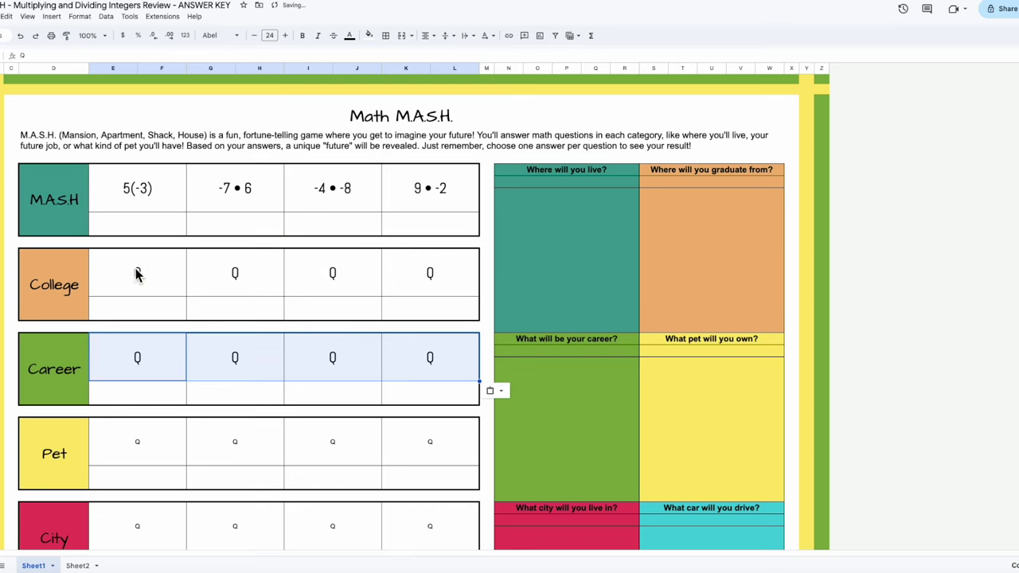
left_click(66, 35)
left_click(155, 450)
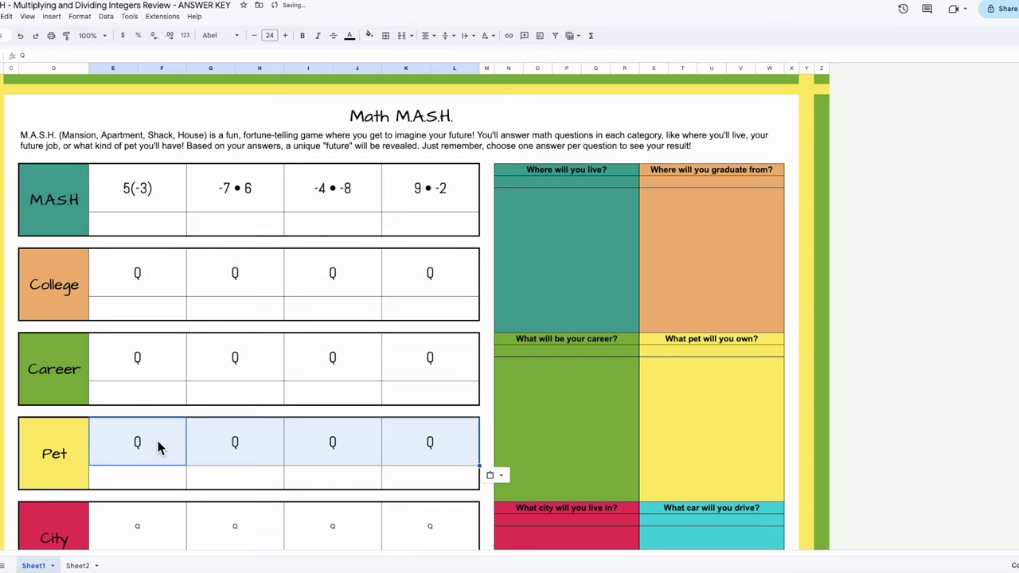
scroll(157, 449, "down", 1)
left_click(66, 35)
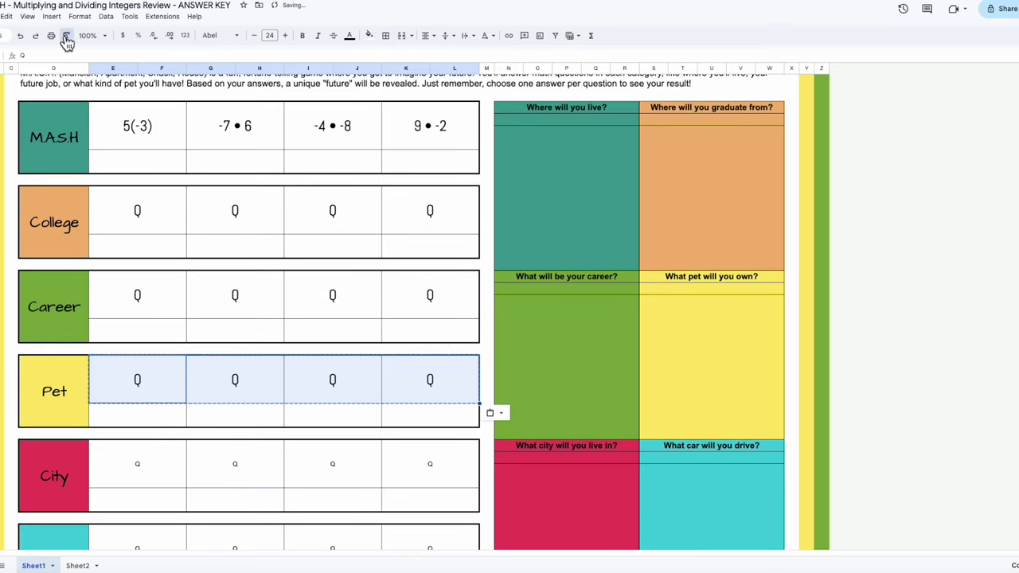
left_click(160, 470)
left_click(67, 37)
scroll(149, 474, "down", 1)
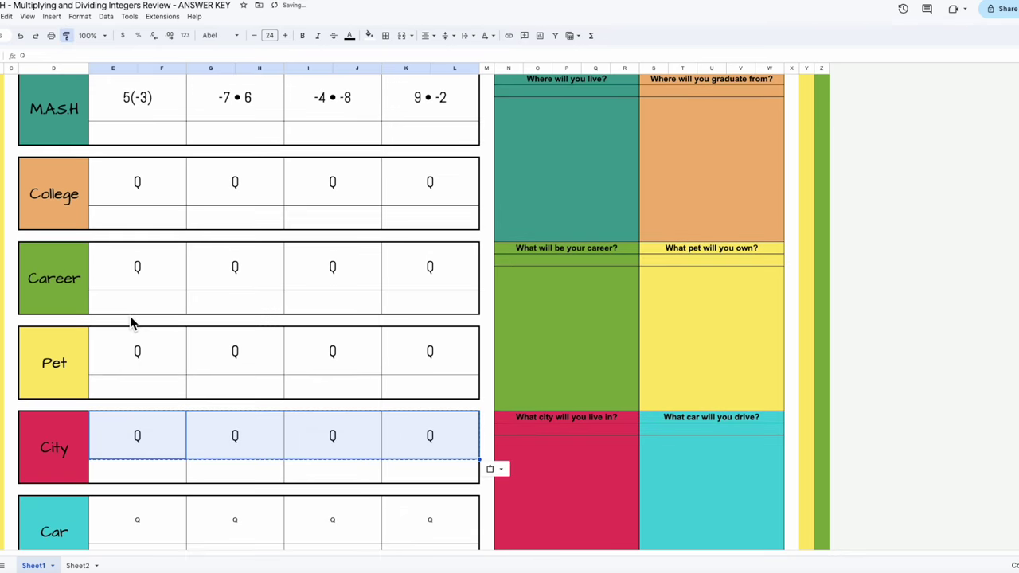
left_click(148, 472)
scroll(173, 392, "up", 2)
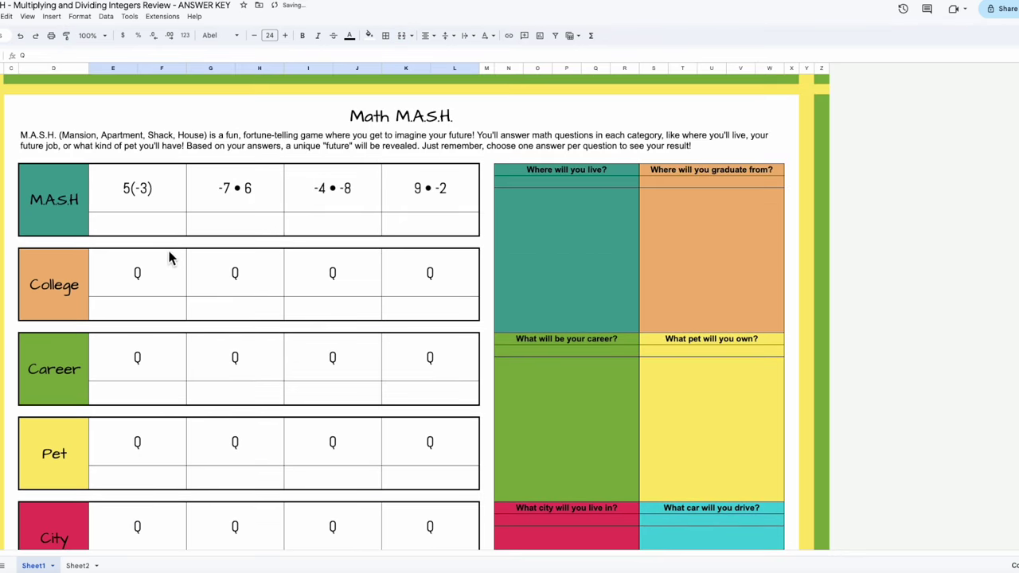
left_click(157, 231)
Step: Enter the M.A.S.H. answers -15, -42, 32 and -18 under their questions
type("-15")
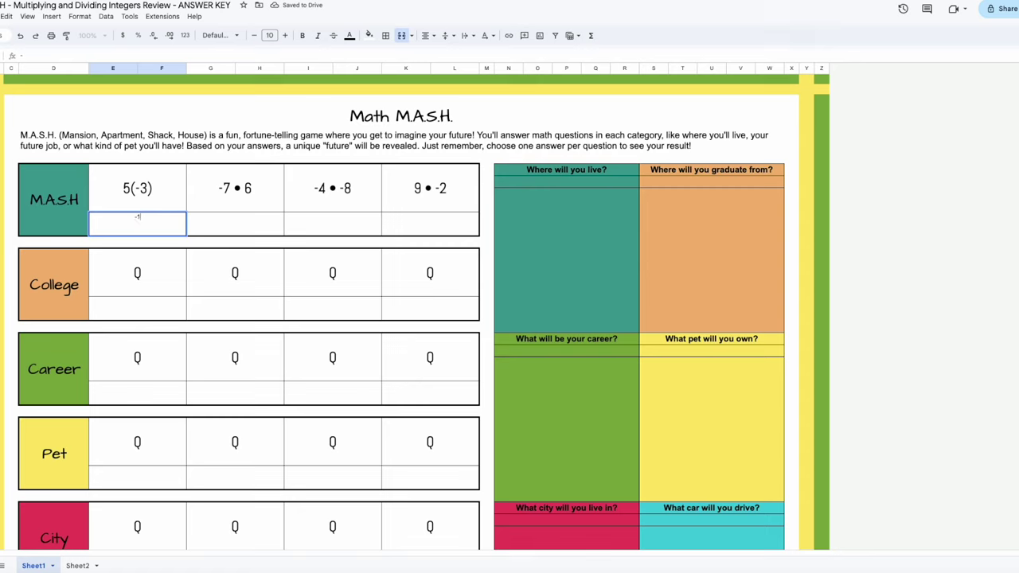
left_click(210, 223)
type("-42")
left_click(332, 231)
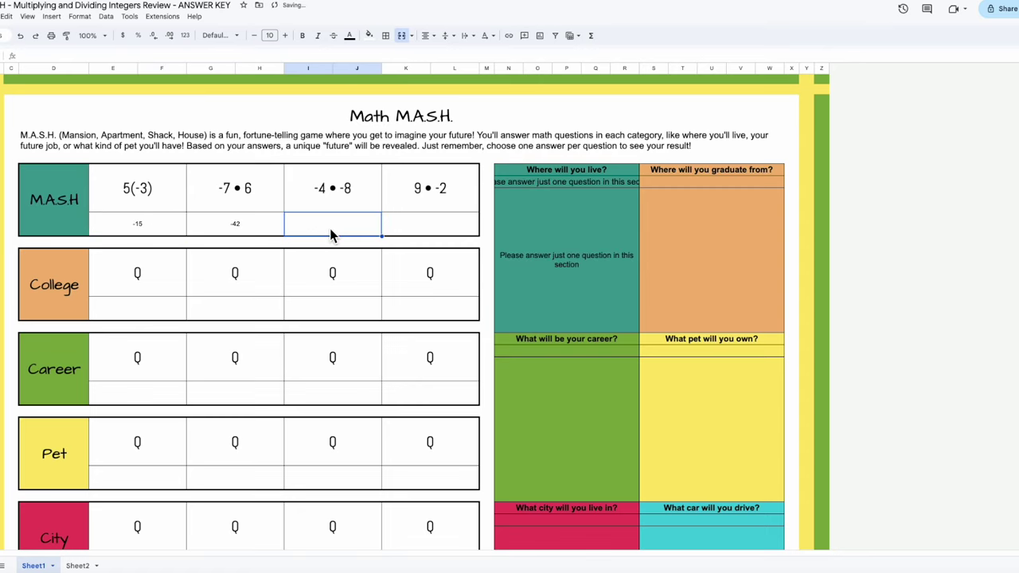
type("32")
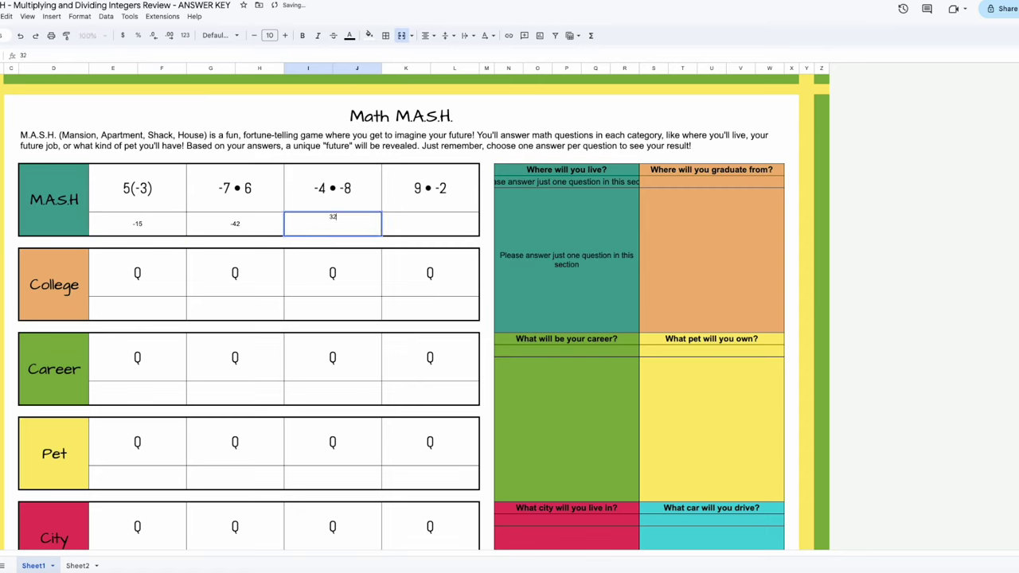
left_click(423, 229)
type("-14")
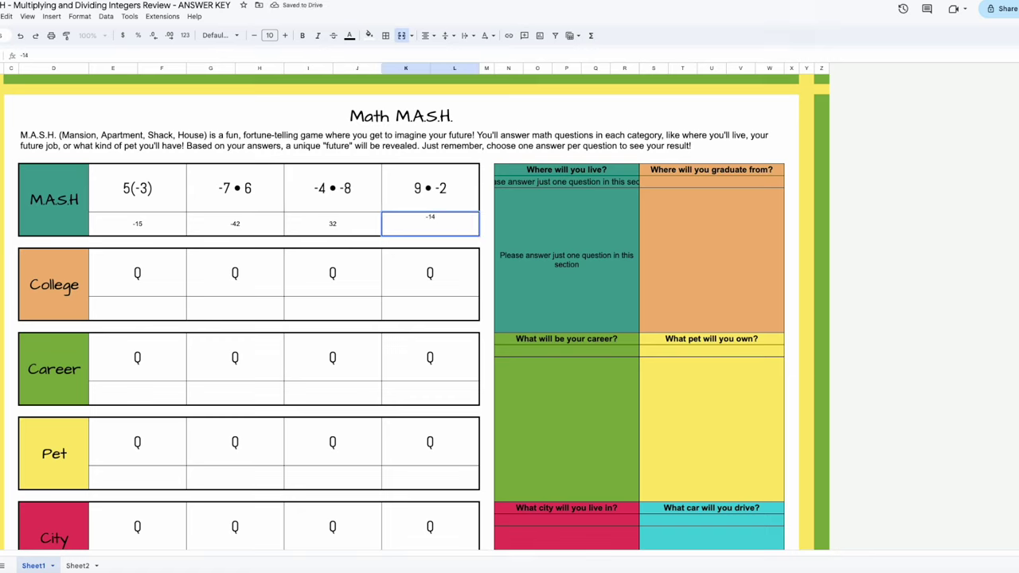
key("BackSpace")
type("8")
left_click(414, 287)
Step: Enlarge the four M.A.S.H. answers by five font-size steps
left_click_drag(163, 233, 428, 227)
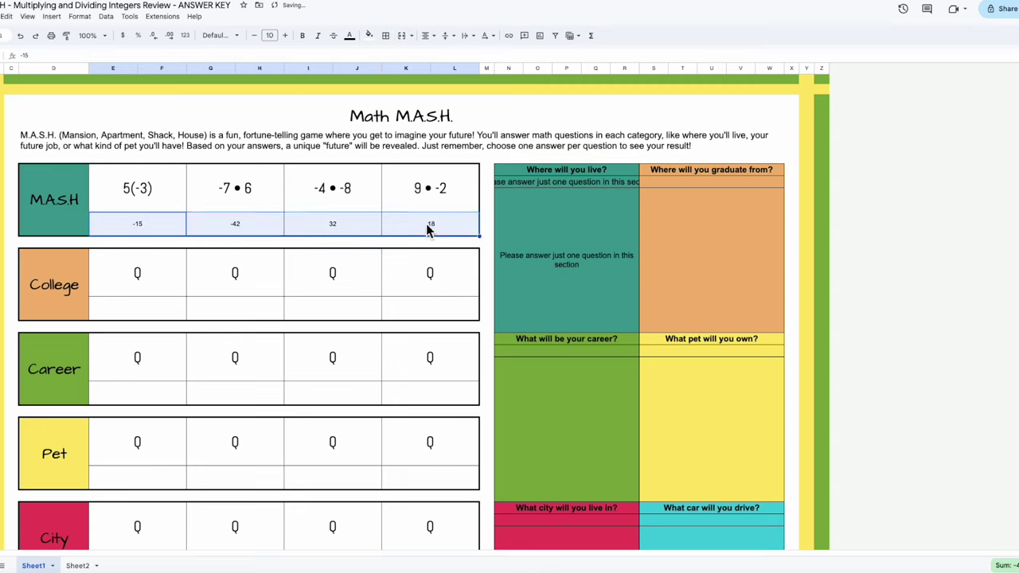
left_click(288, 39)
left_click(287, 39)
left_click(287, 40)
left_click(287, 39)
left_click(287, 40)
left_click(288, 39)
left_click(287, 39)
left_click(287, 40)
left_click(287, 40)
left_click(287, 40)
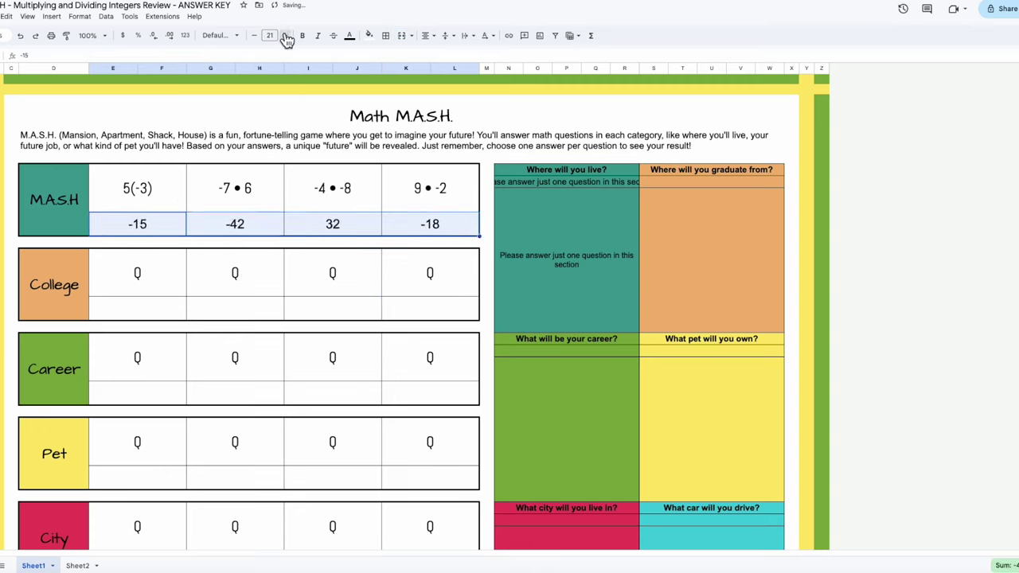
left_click(350, 274)
Step: Paint the M.A.S.H. answer-row format onto the College, Career, Pet, City and Car answer rows
left_click_drag(118, 229, 430, 228)
left_click(67, 37)
left_click(151, 306)
left_click(66, 38)
left_click(148, 393)
left_click(66, 36)
left_click(165, 485)
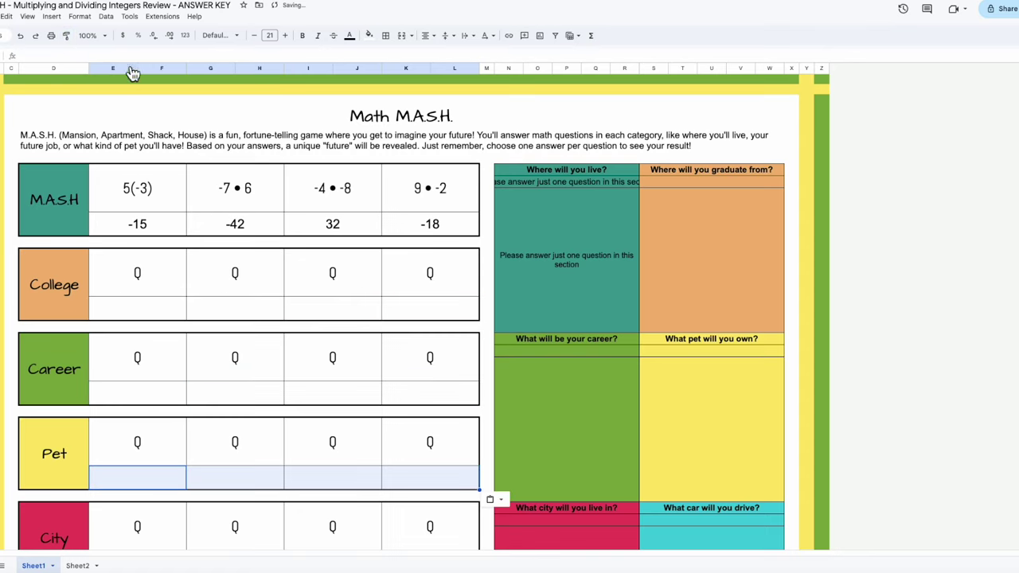
left_click(66, 37)
scroll(136, 342, "down", 2)
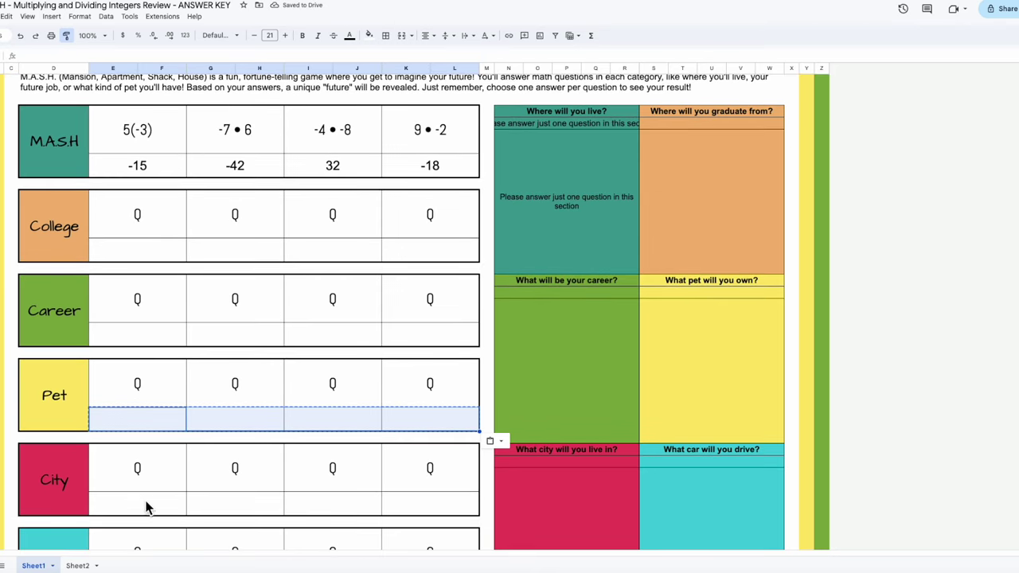
left_click(146, 505)
left_click(66, 37)
scroll(119, 154, "down", 4)
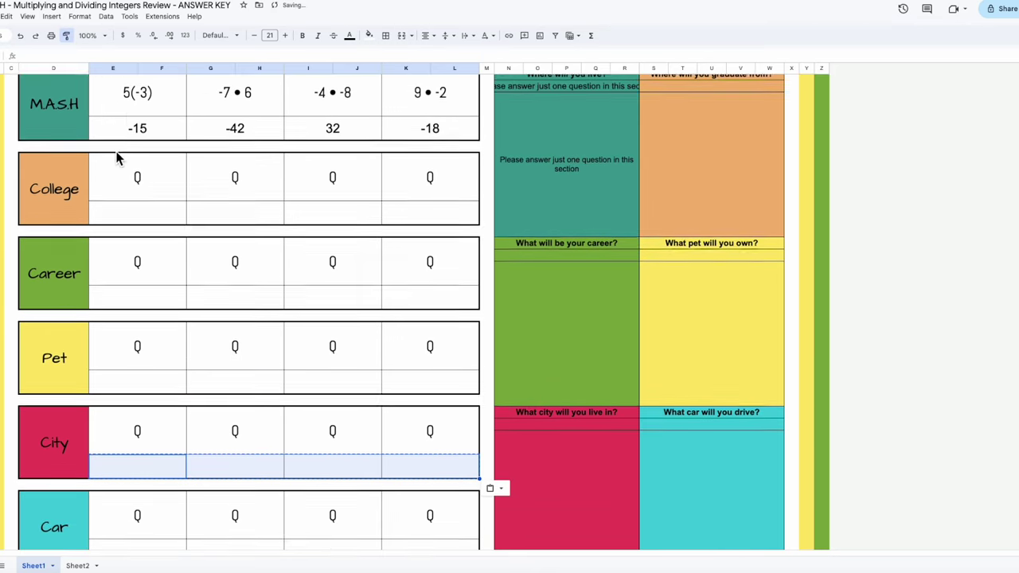
left_click(128, 469)
scroll(244, 348, "up", 6)
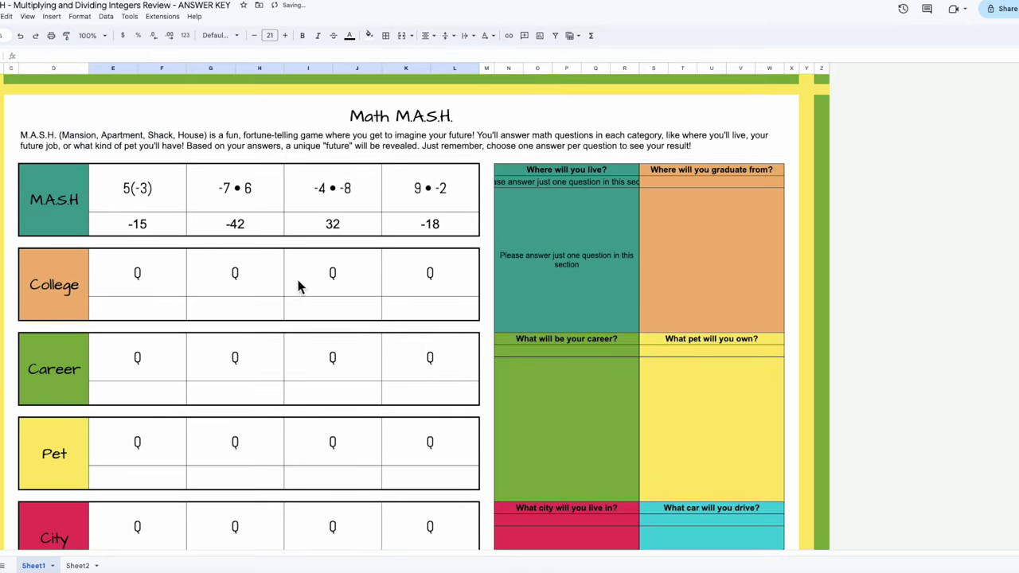
left_click(272, 222)
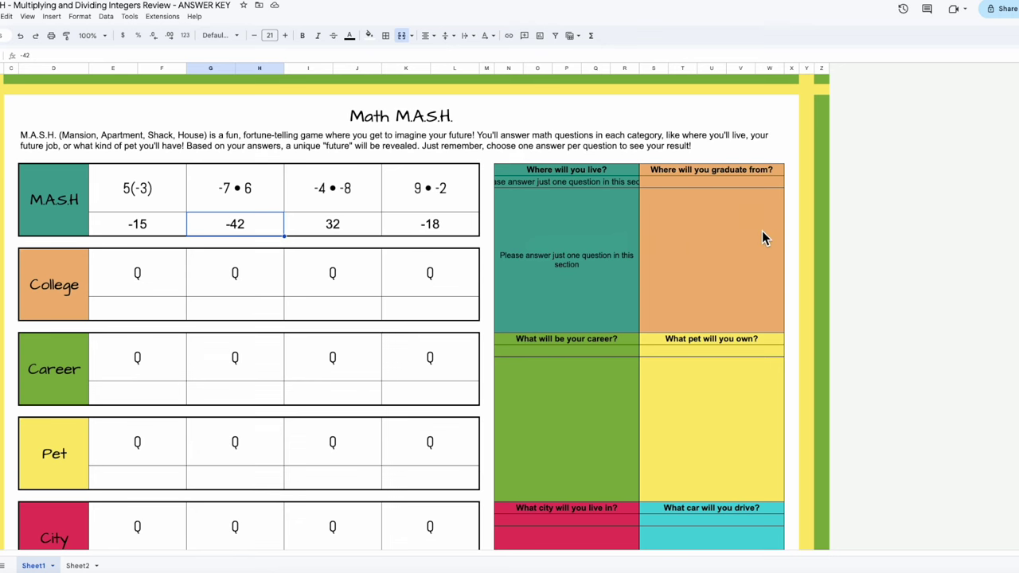
Step: On Sheet2, replace MASH Answers 1–4 with -15, -42, 32 and -18, then return to Sheet1
left_click(78, 565)
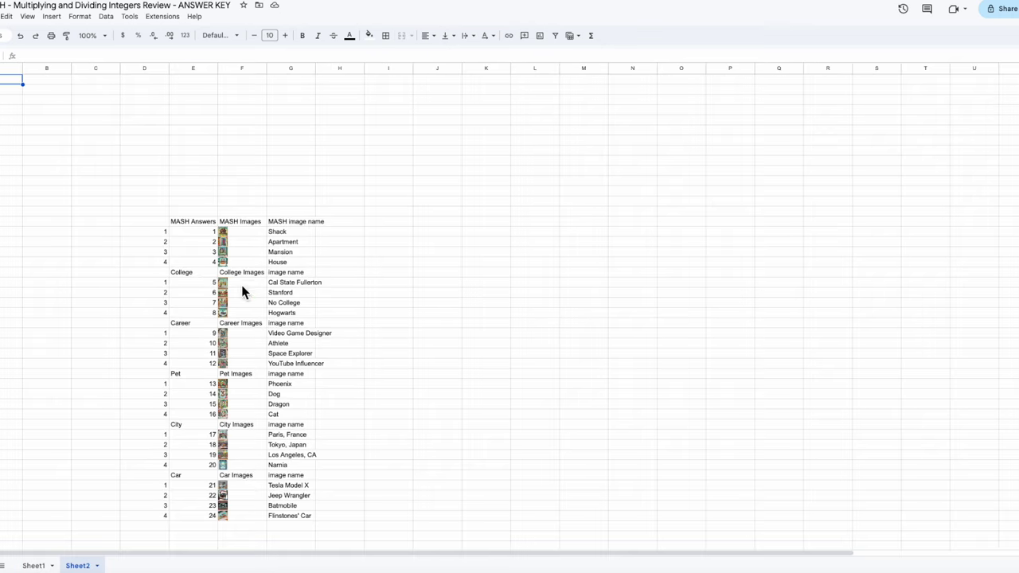
left_click(207, 233)
key("BackSpace")
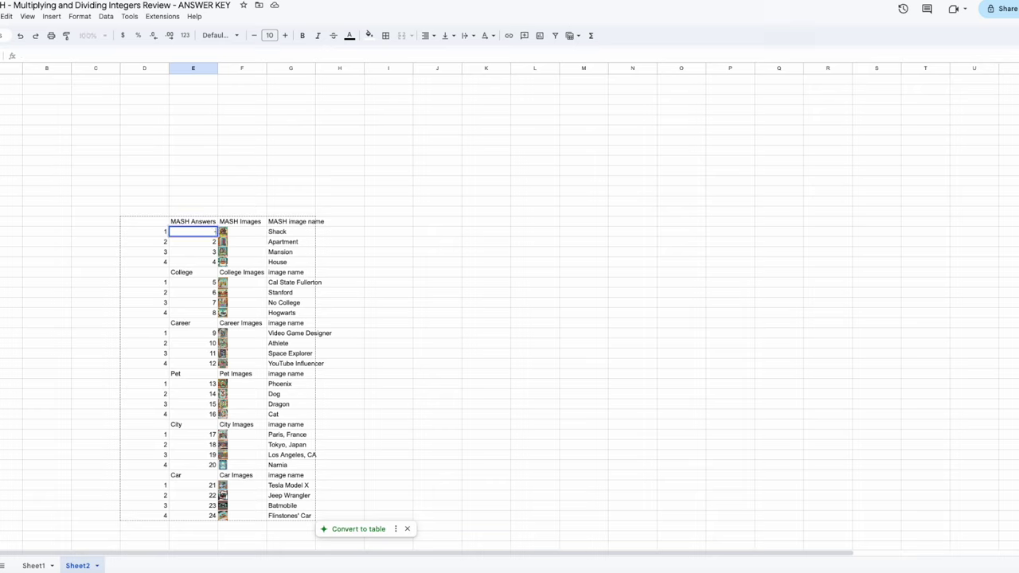
type("-15")
key("Return")
type("-42")
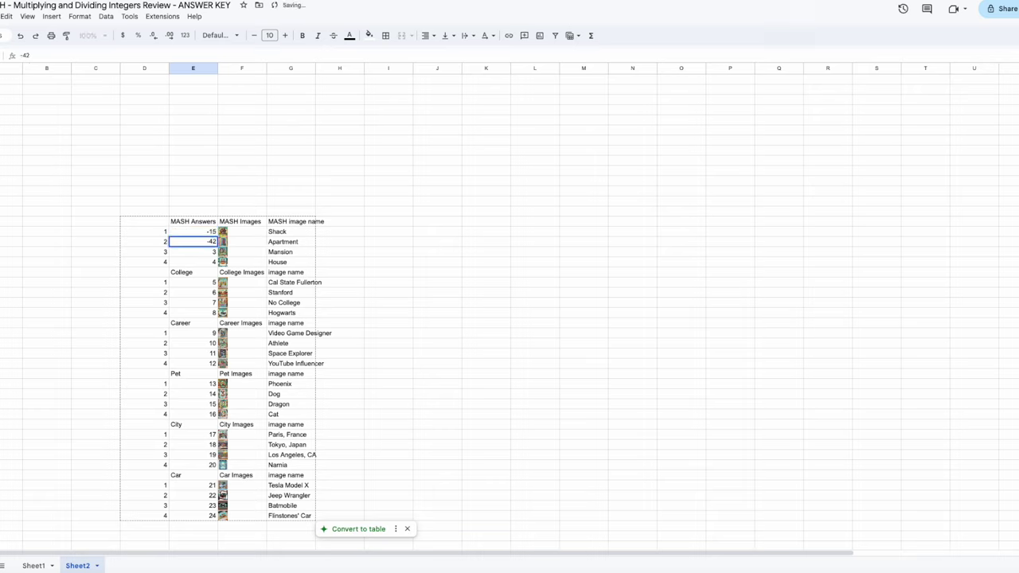
key("Return")
type("32")
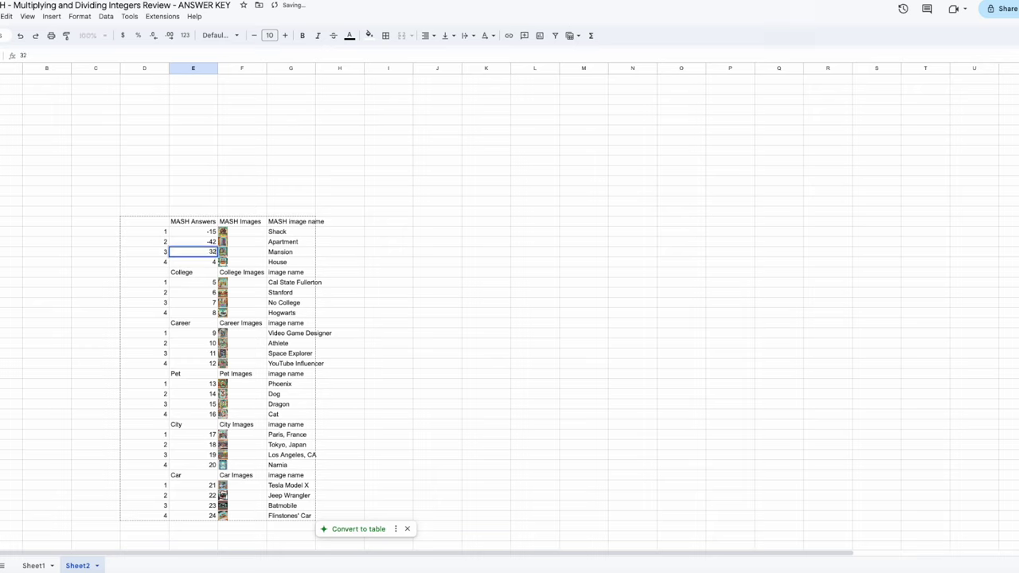
key("Return")
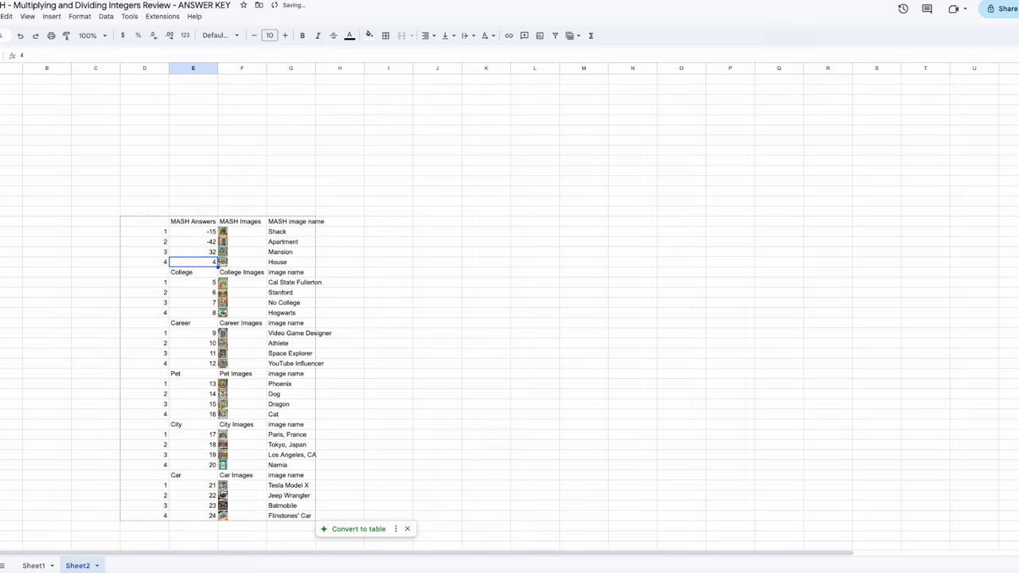
type("-18")
left_click(485, 292)
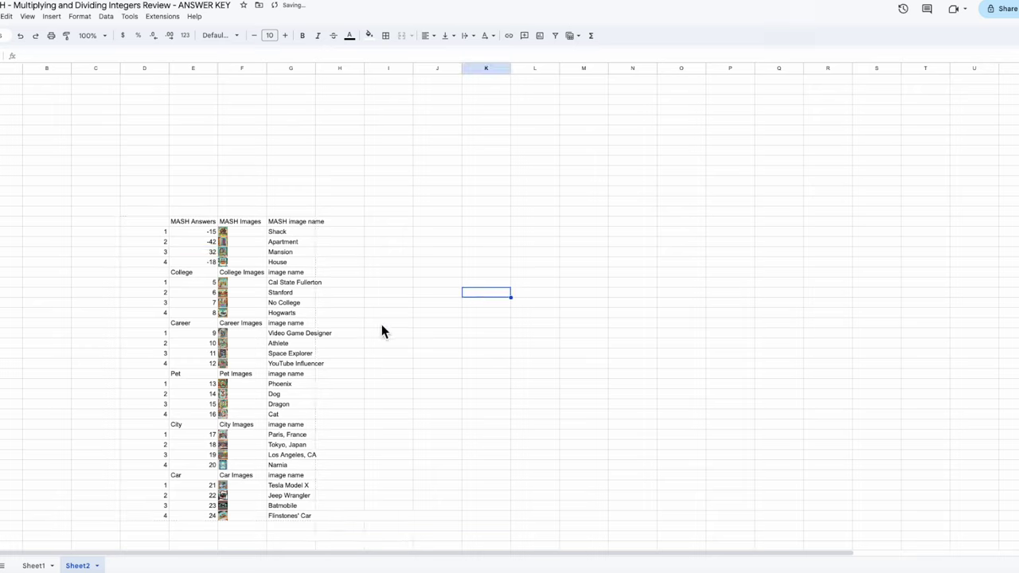
left_click(40, 565)
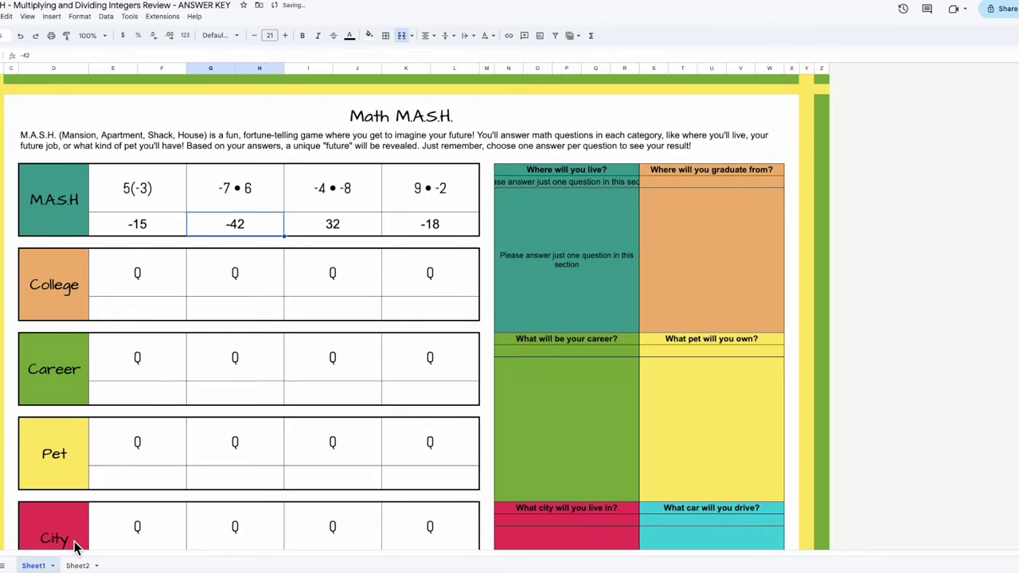
left_click(334, 398)
left_click_drag(217, 227, 422, 226)
key("Delete")
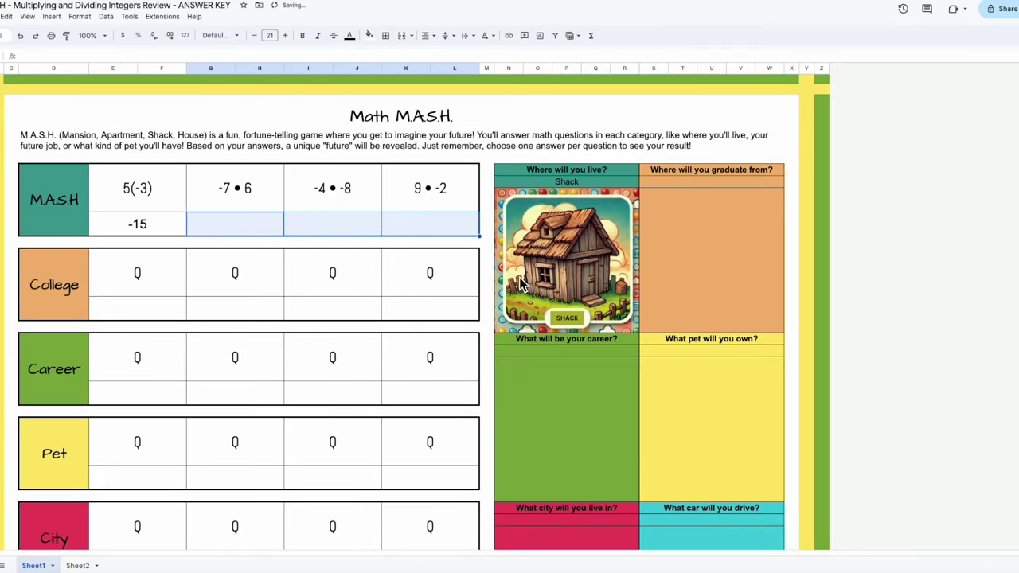
left_click(20, 35)
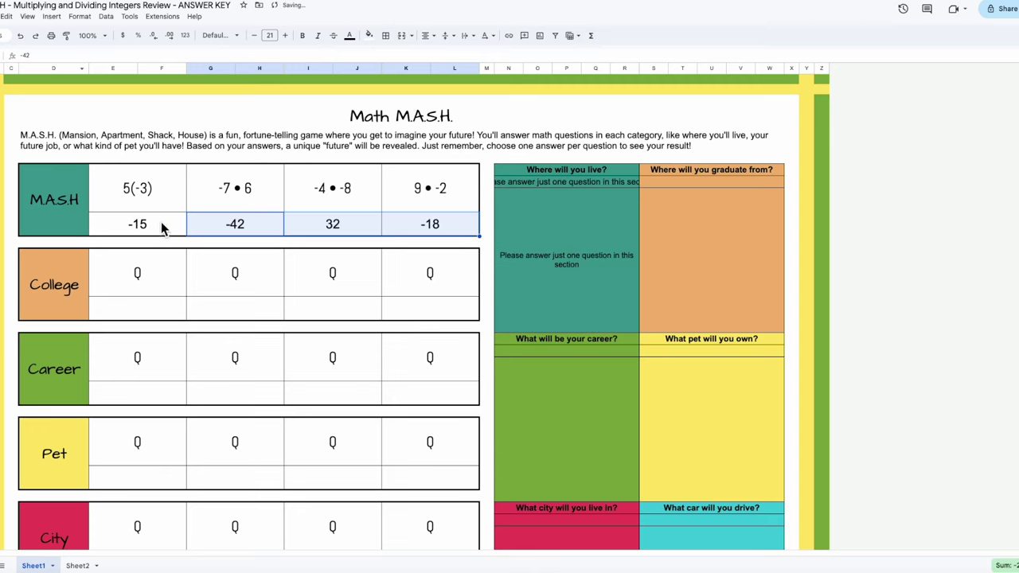
left_click(161, 223)
key("Delete")
left_click(342, 228)
key("Delete")
left_click(457, 223)
key("Delete")
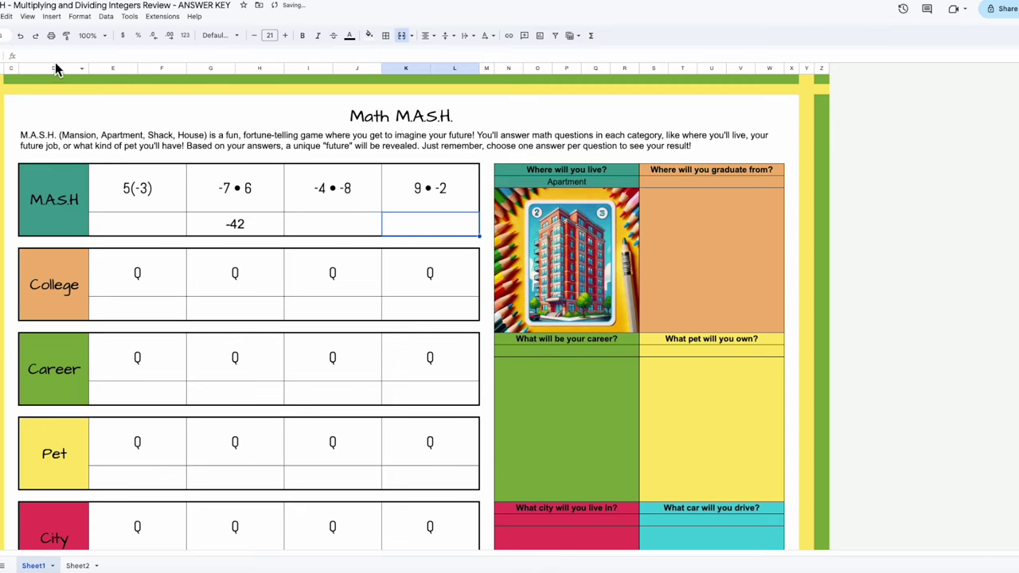
left_click(20, 35)
left_click(20, 35)
left_click(19, 35)
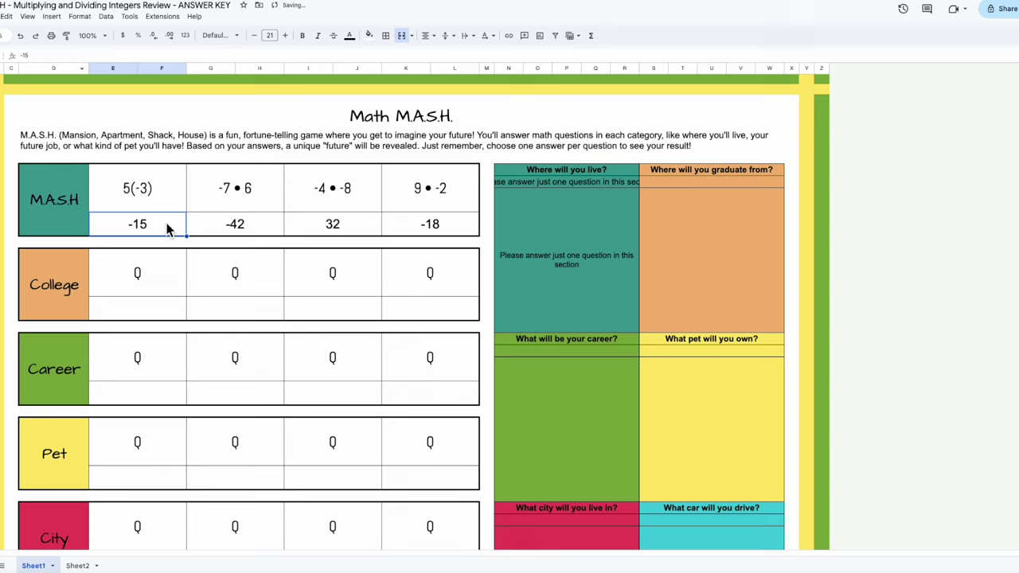
left_click_drag(166, 228, 215, 223)
key("Delete")
left_click(428, 224)
key("Delete")
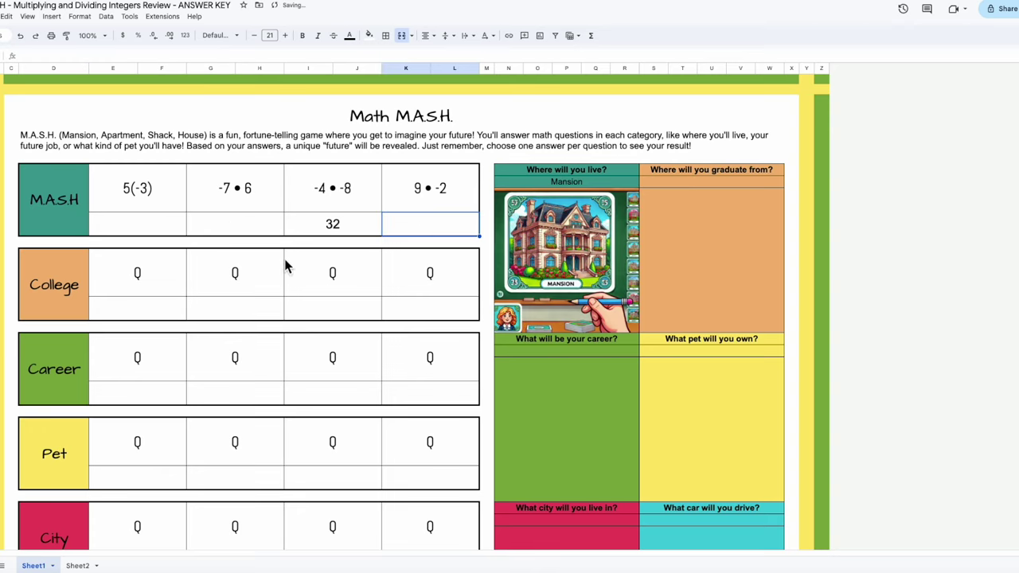
left_click(23, 37)
left_click(22, 37)
left_click(243, 243)
left_click_drag(154, 225, 365, 220)
key("Delete")
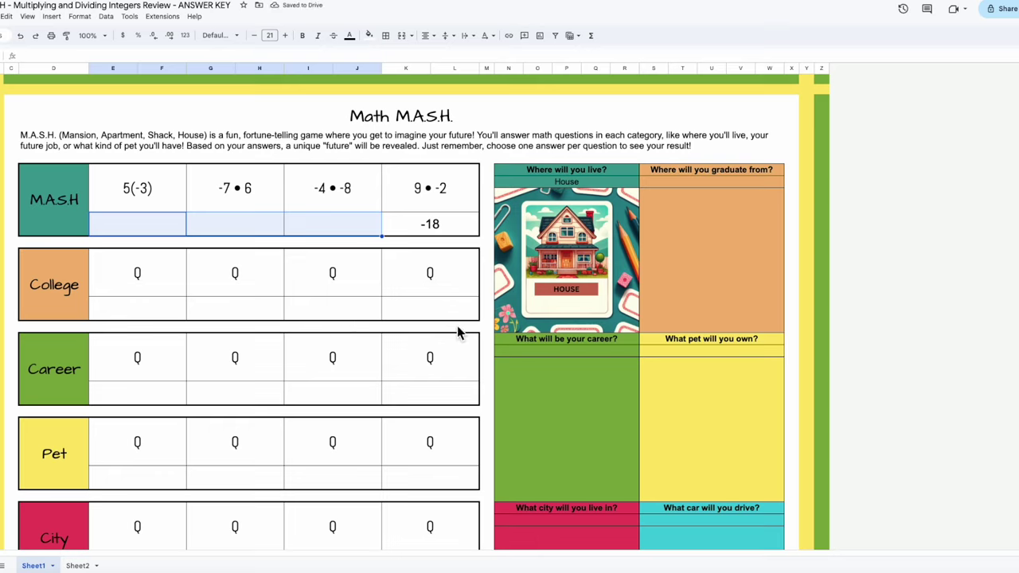
left_click(19, 36)
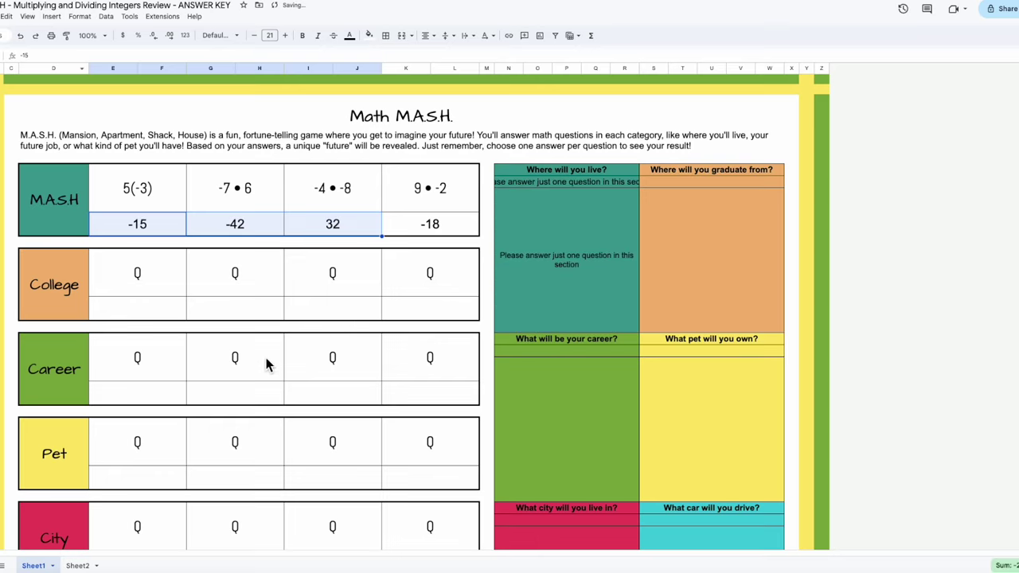
left_click(217, 318)
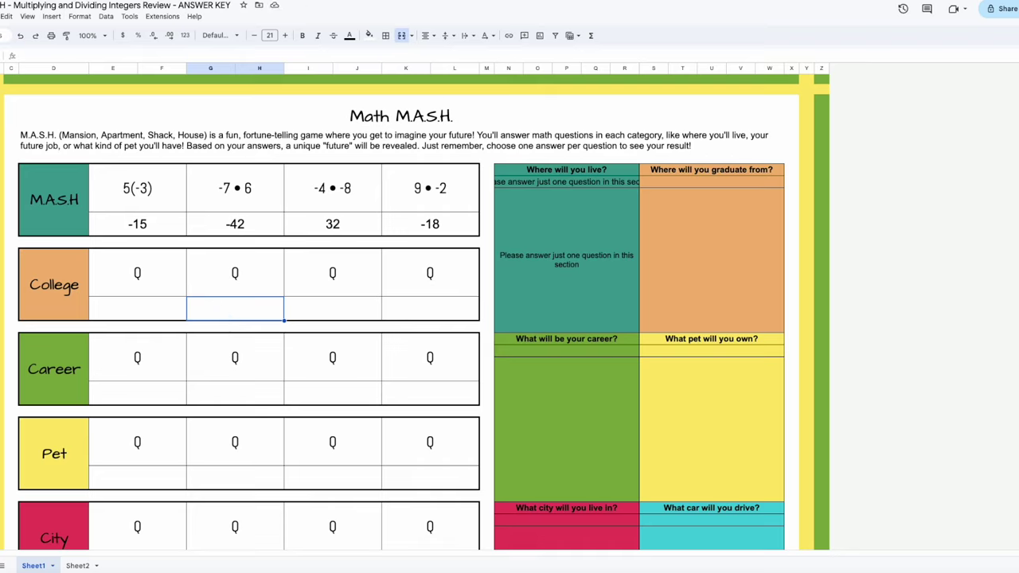
left_click(24, 17)
Step: Hide the formula bar, check the -7 • 6 question, and select the first College question cell
mouse_move(47, 33)
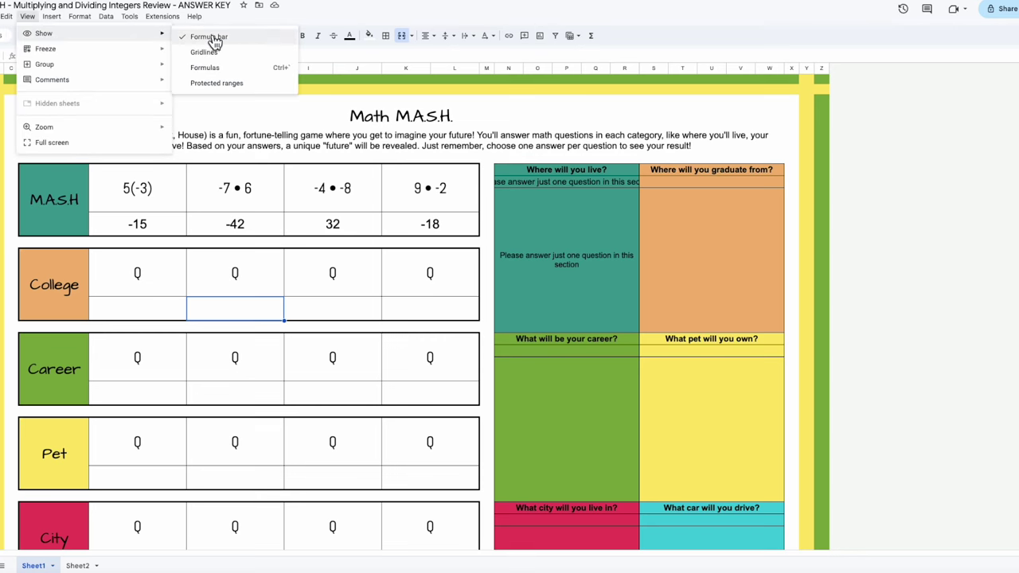
left_click(263, 40)
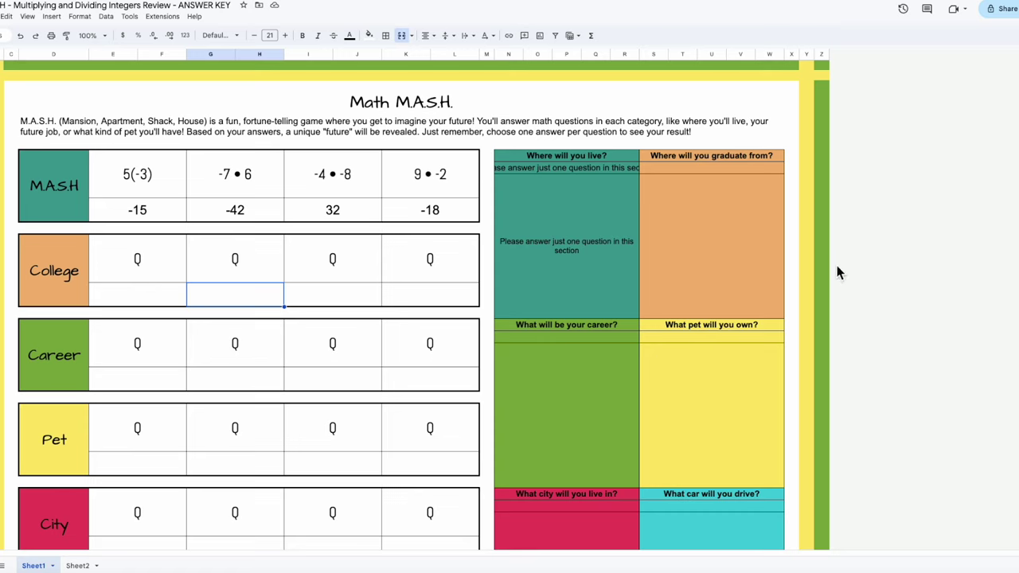
left_click(237, 185)
double_click(237, 186)
double_click(237, 160)
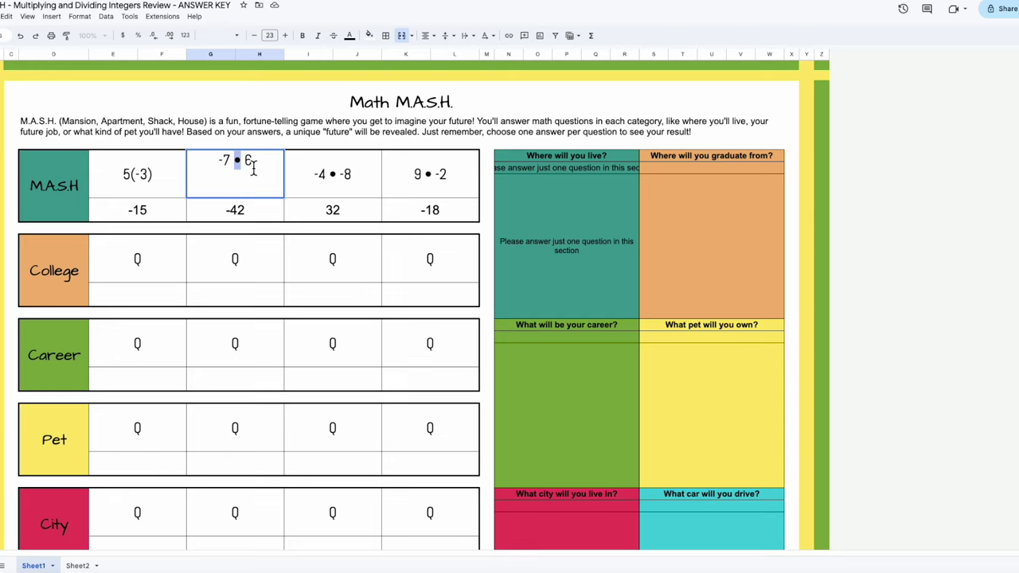
left_click(281, 266)
left_click(118, 273)
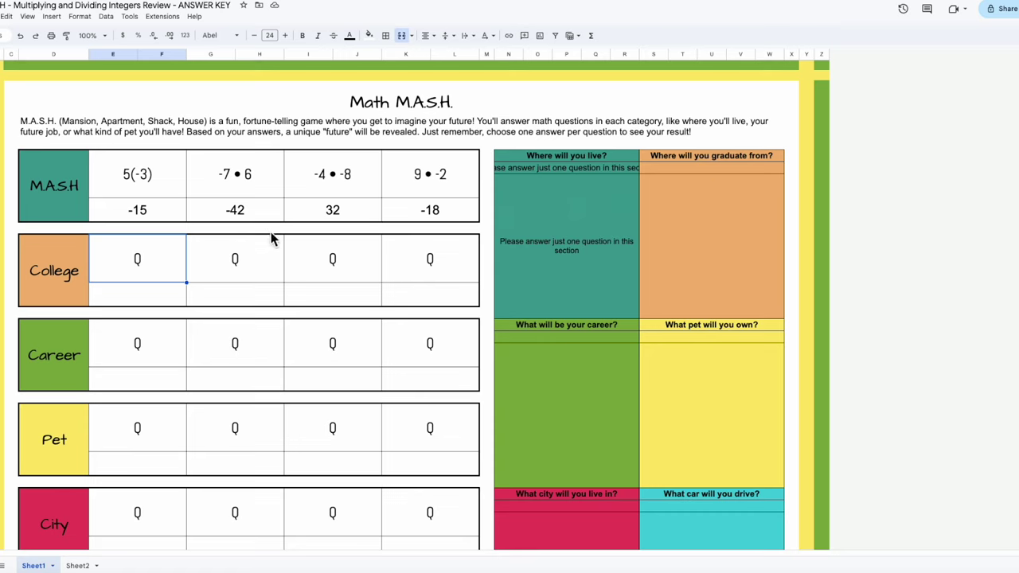
Step: Type (15)(-14) and (-17)(20) into College's first two question cells
type("(15")
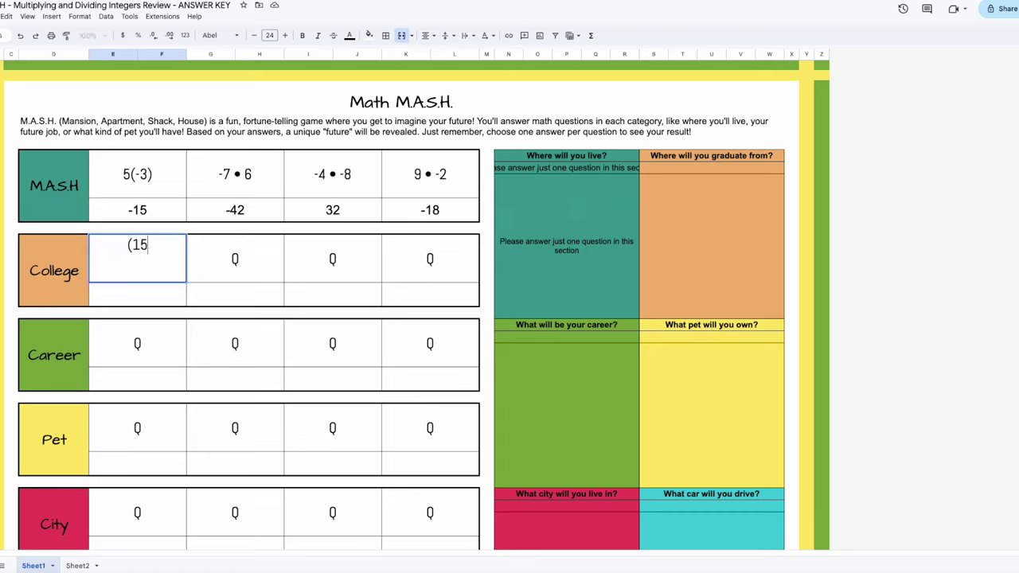
type(")(-14)")
left_click(257, 266)
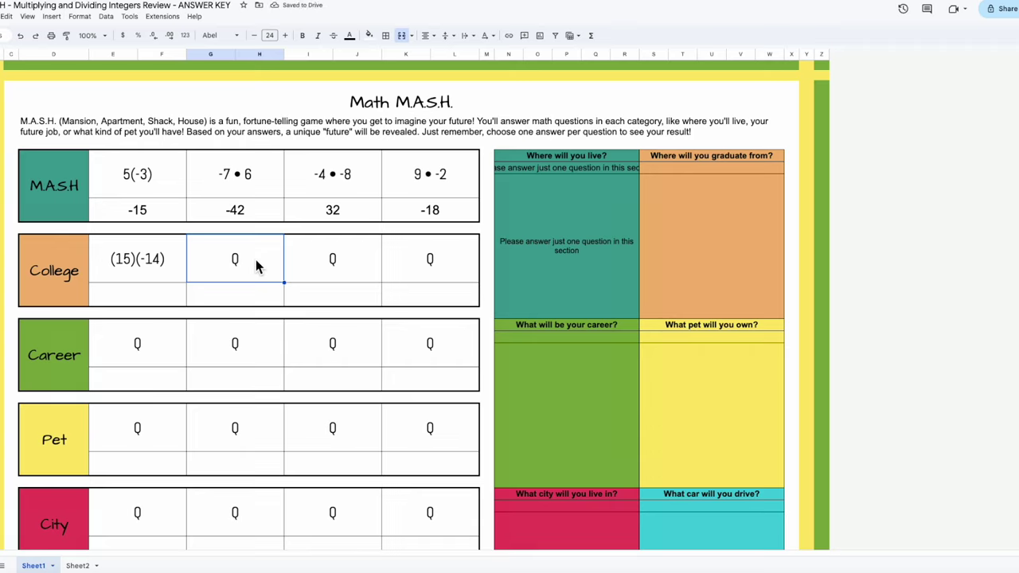
type("(")
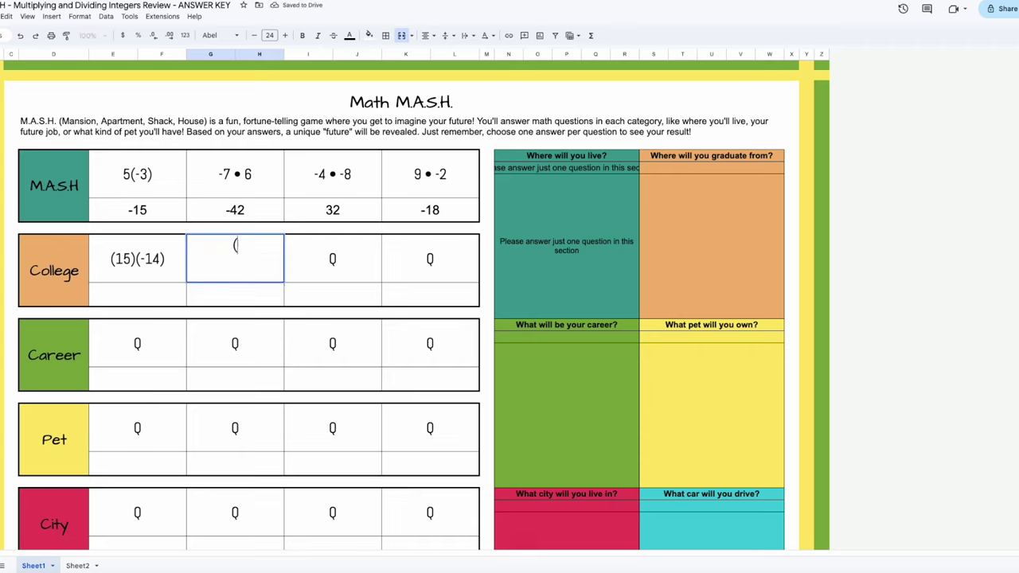
type("-17)(20)")
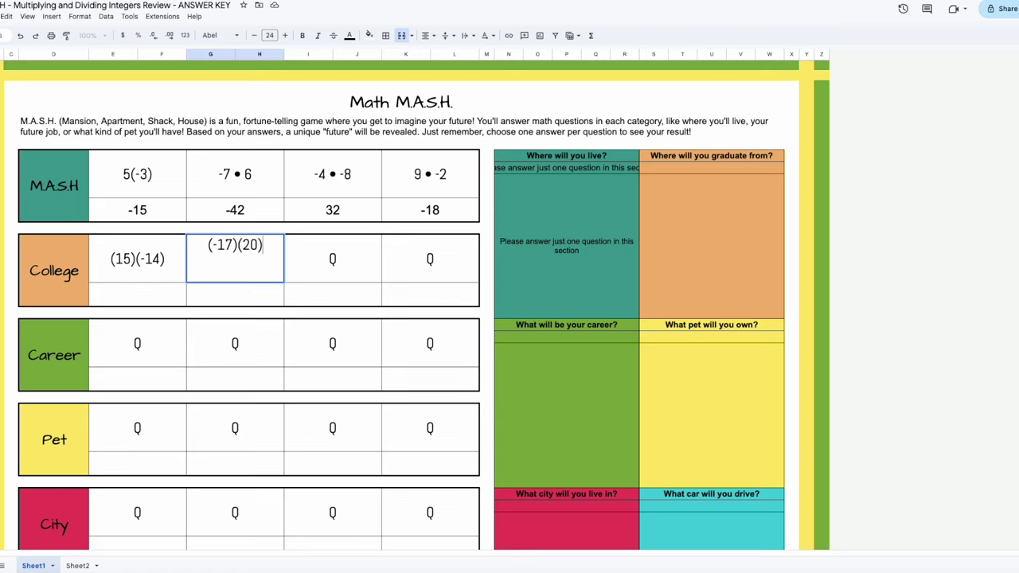
left_click(351, 261)
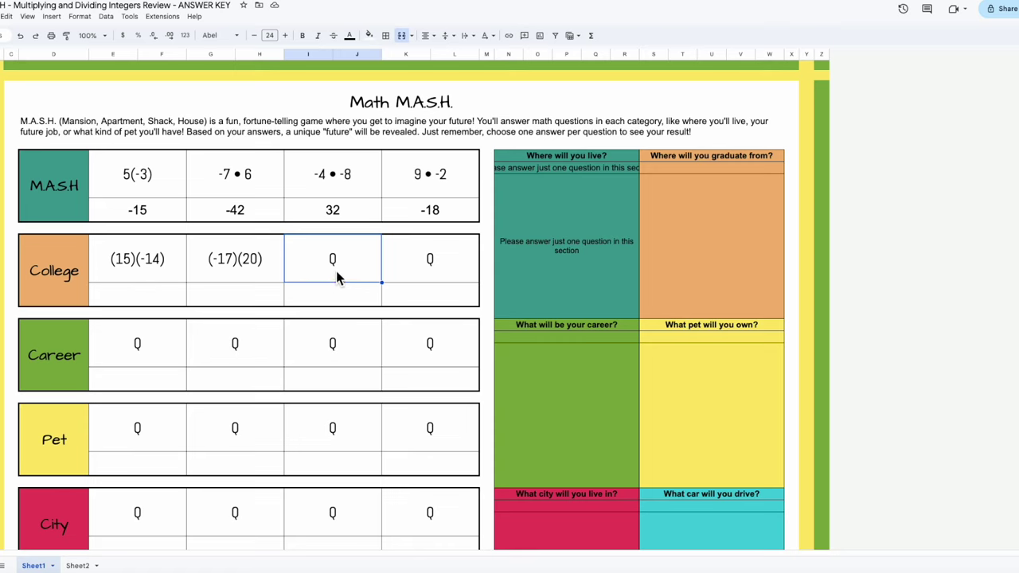
Step: Enter the College answers -210 and -340 under their questions
left_click(169, 294)
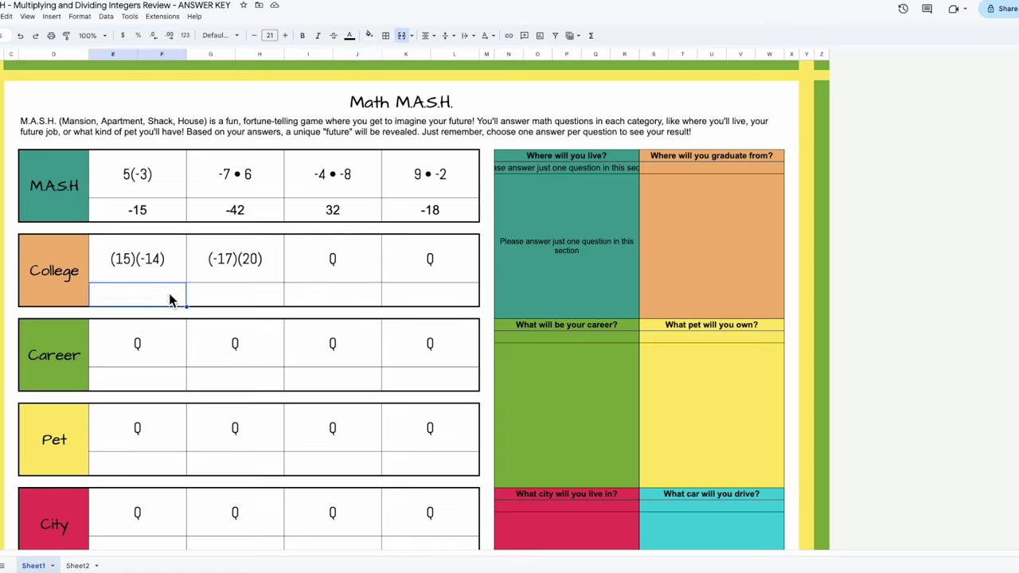
type("-210")
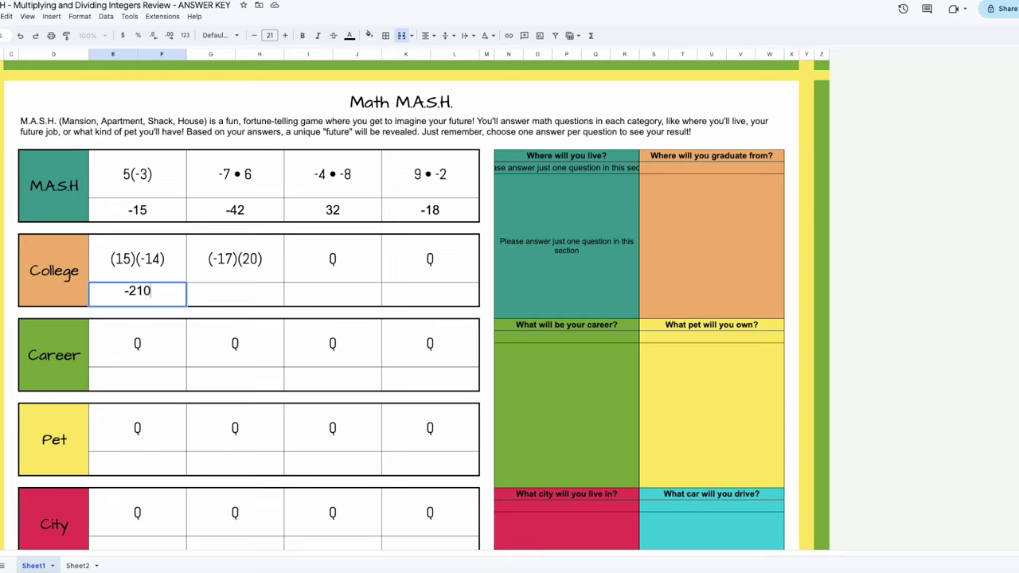
left_click(225, 295)
type("-340")
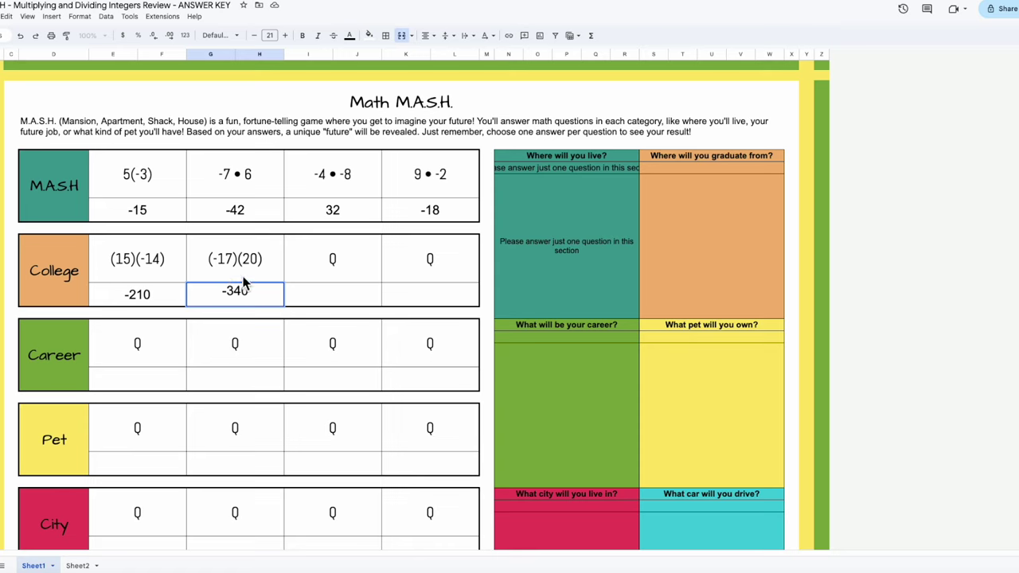
left_click(325, 301)
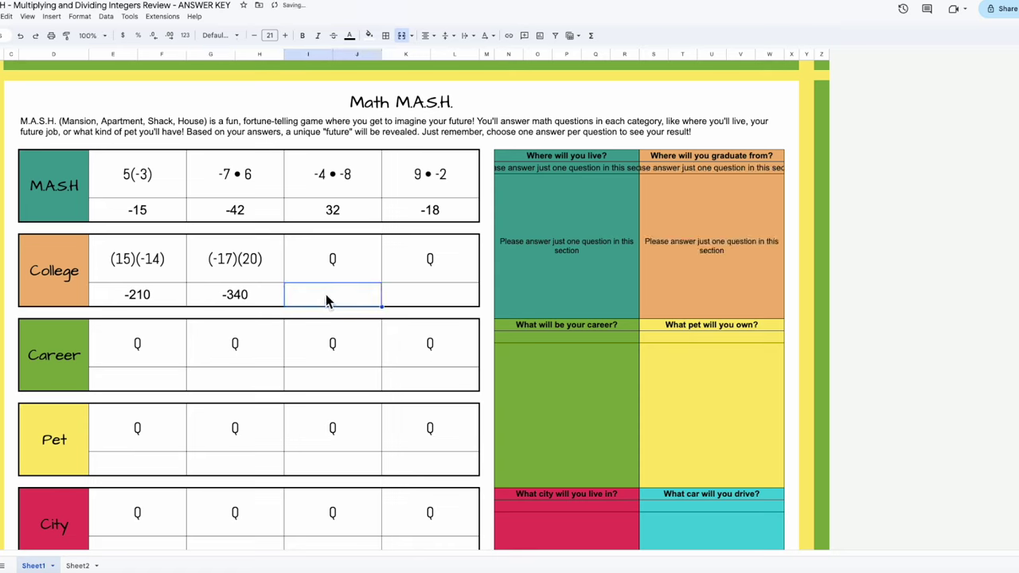
Step: Replace the remaining College Q placeholders with -18•13 and -16 • -19
left_click(340, 273)
double_click(342, 271)
key("BackSpace")
type("-18•")
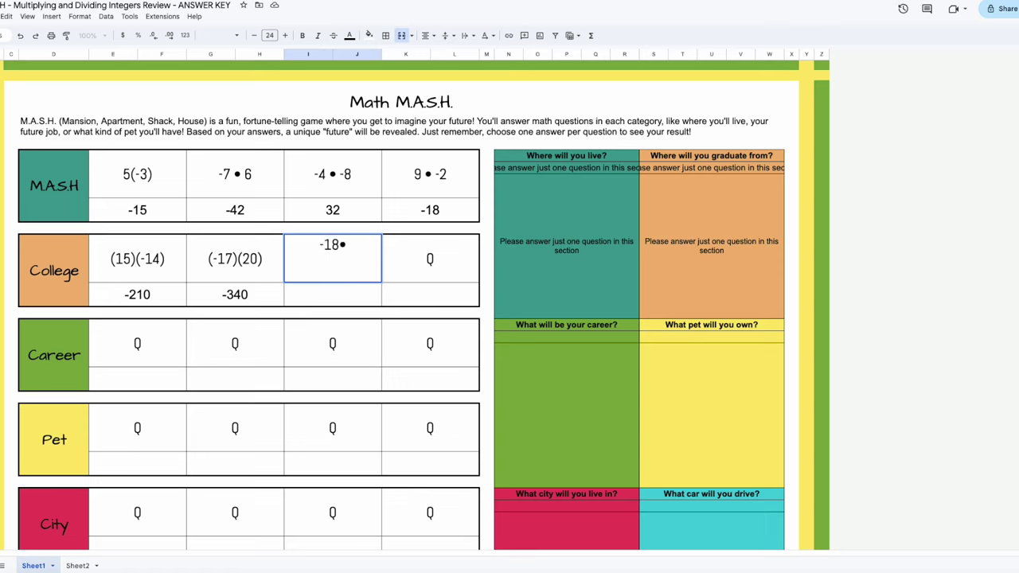
type("13")
left_click(330, 245)
left_click(415, 261)
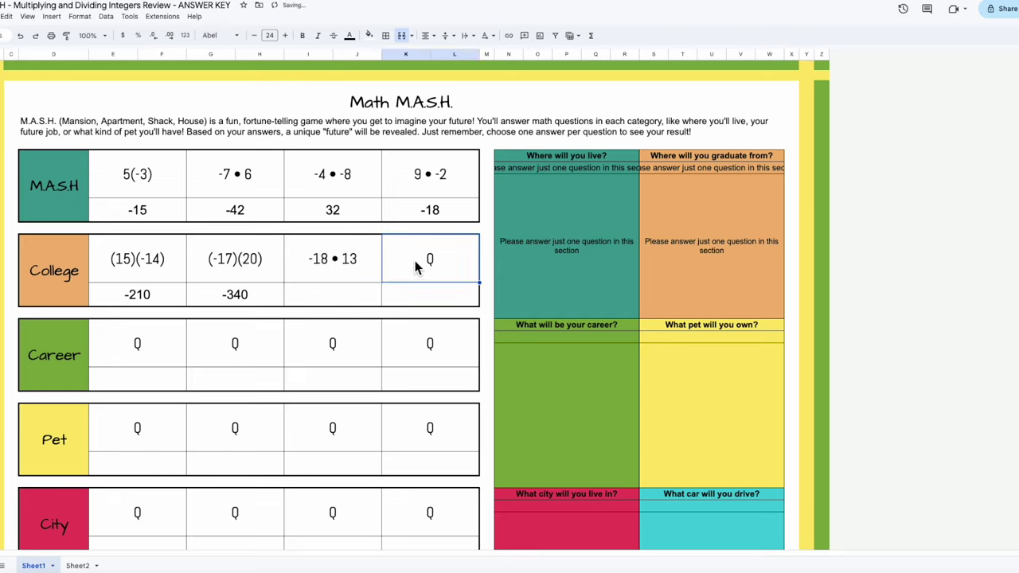
type("-16 • -19")
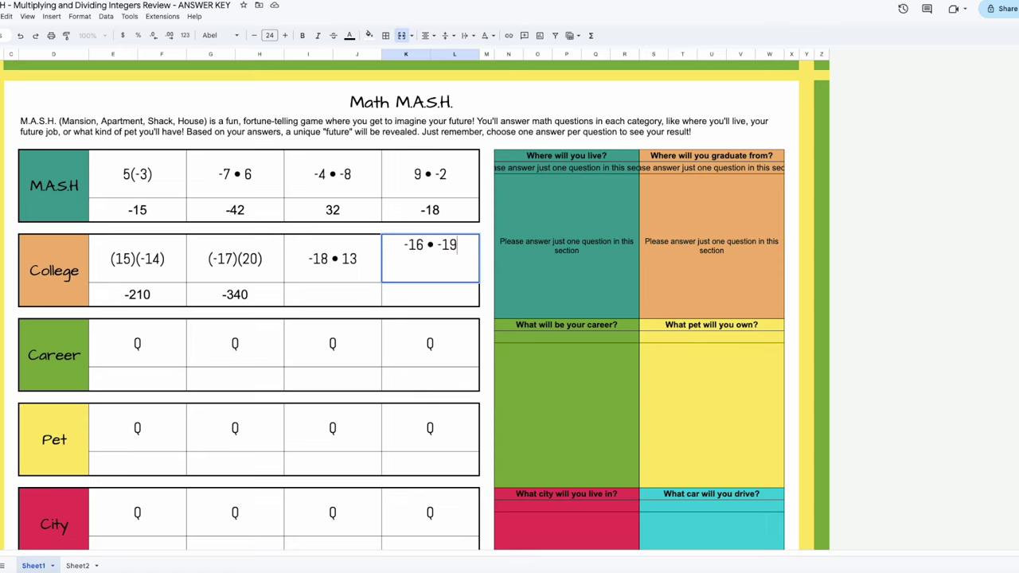
left_click(399, 326)
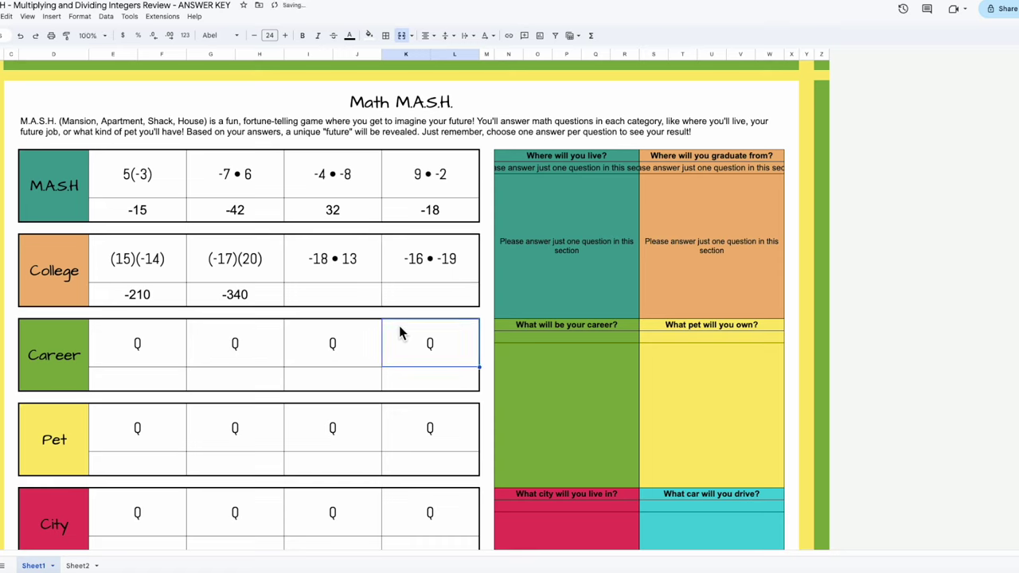
Step: Delete the stray leading minus so the third College question reads 18 • 13
double_click(303, 255)
left_click(315, 248)
key("BackSpace")
left_click(536, 278)
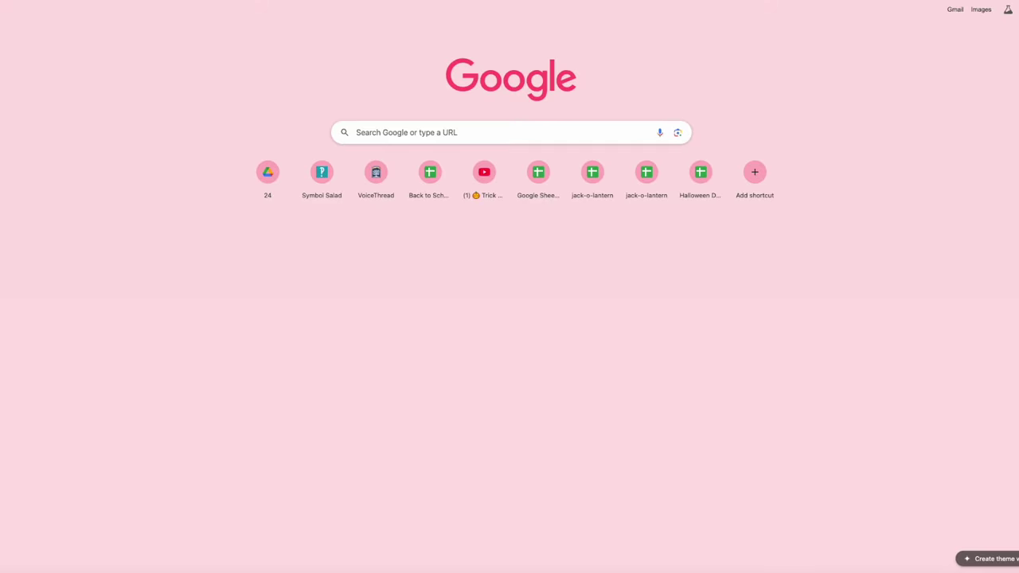
Step: Calculate 18 × 13 with Google's calculator and enter 234 under that College question
type("calculator")
key("Return")
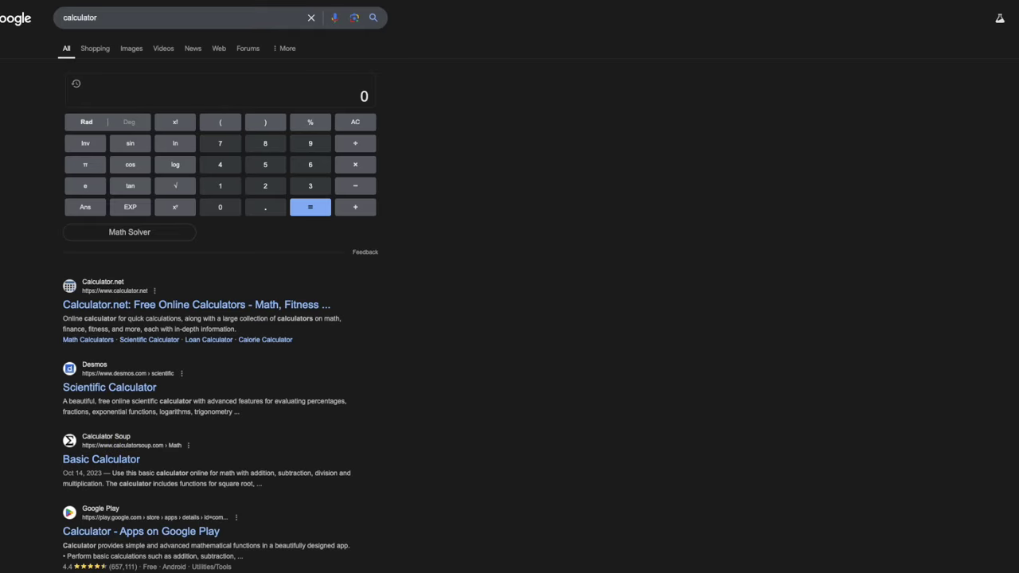
left_click(225, 191)
left_click(265, 146)
left_click(352, 166)
left_click(235, 188)
left_click(312, 188)
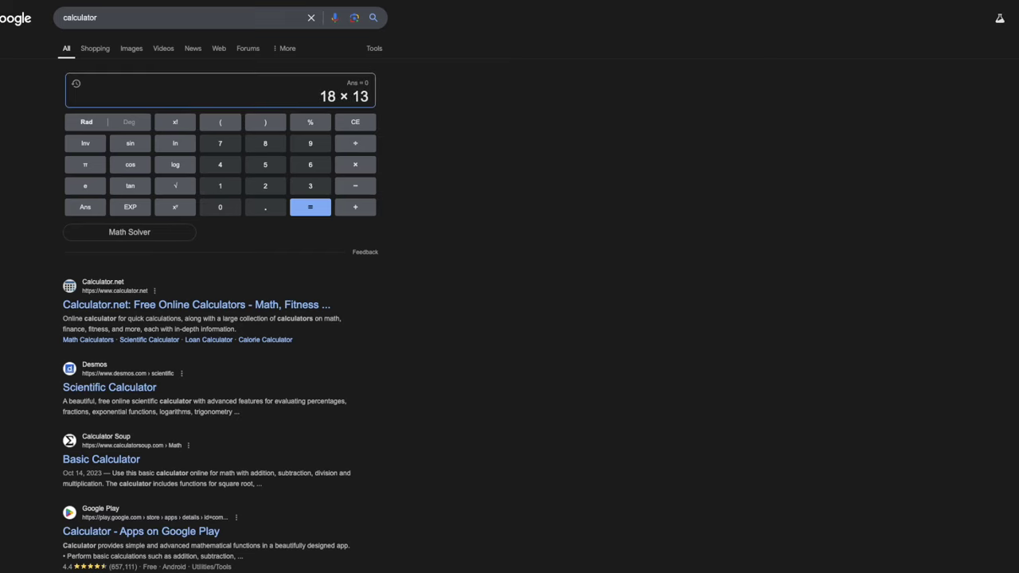
left_click(314, 211)
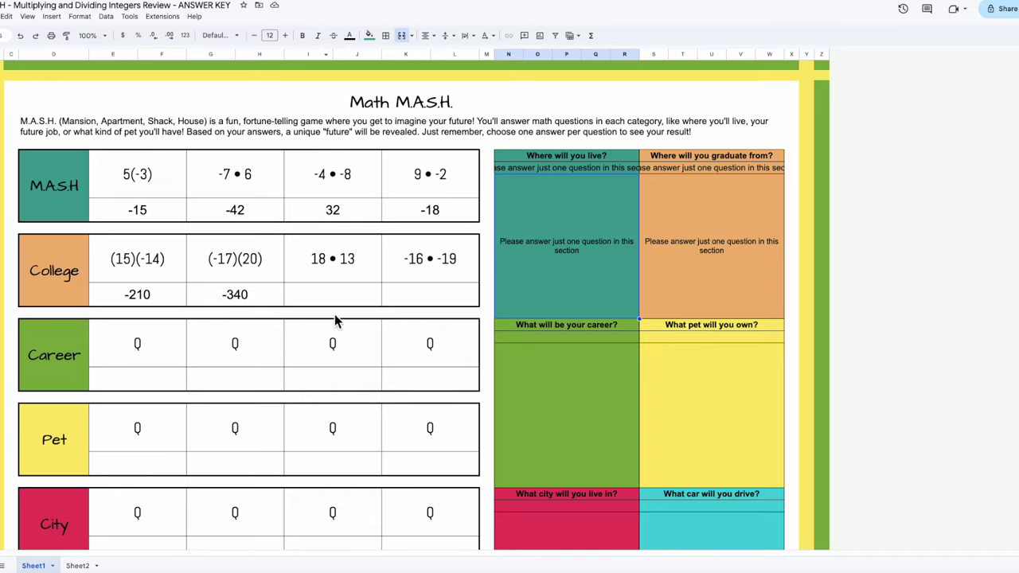
left_click(309, 279)
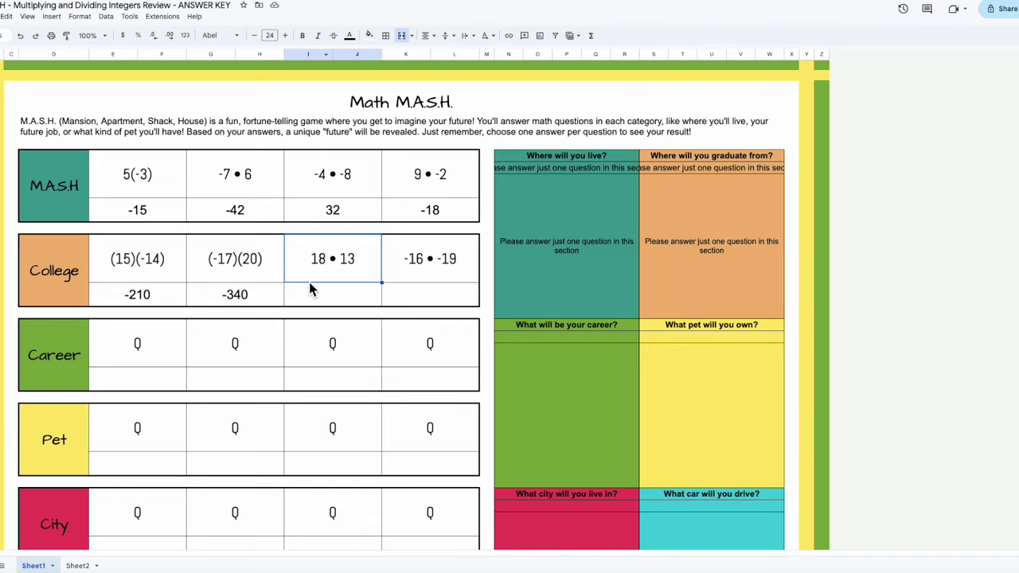
left_click(311, 291)
type("234")
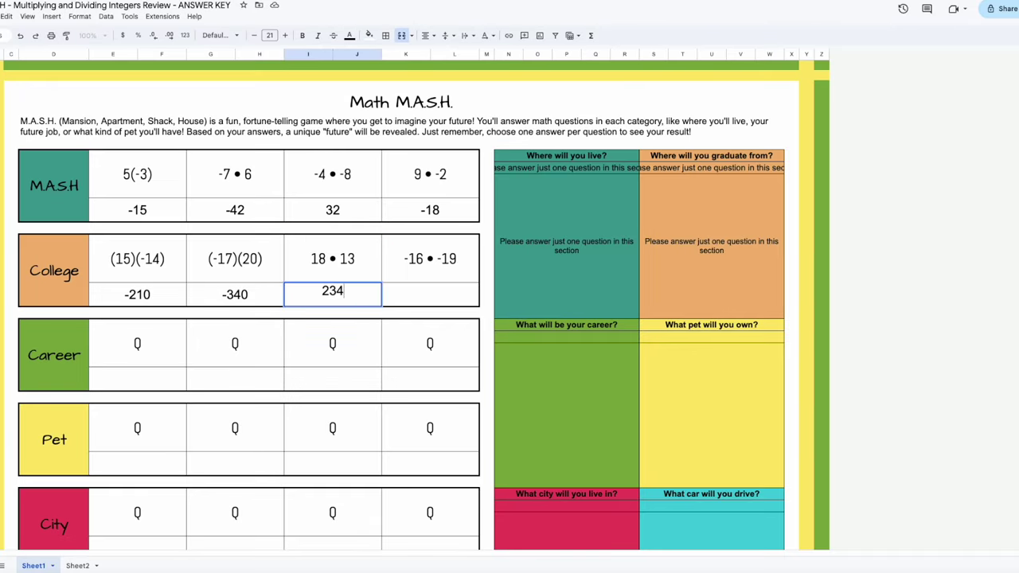
left_click(430, 297)
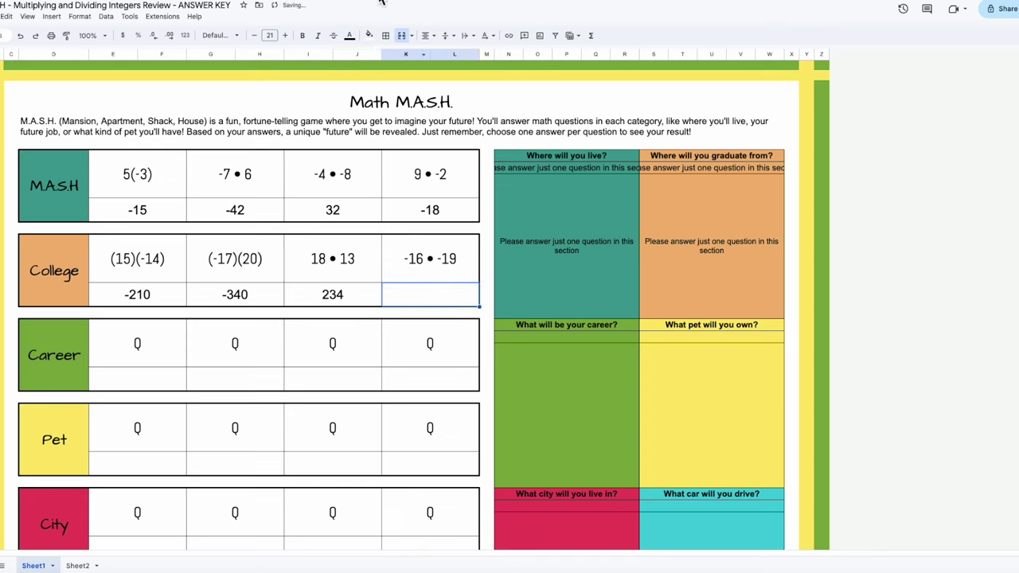
Step: Calculate 16 × 19, enter 304 as the last College answer, and open Sheet2
key("alt+Tab")
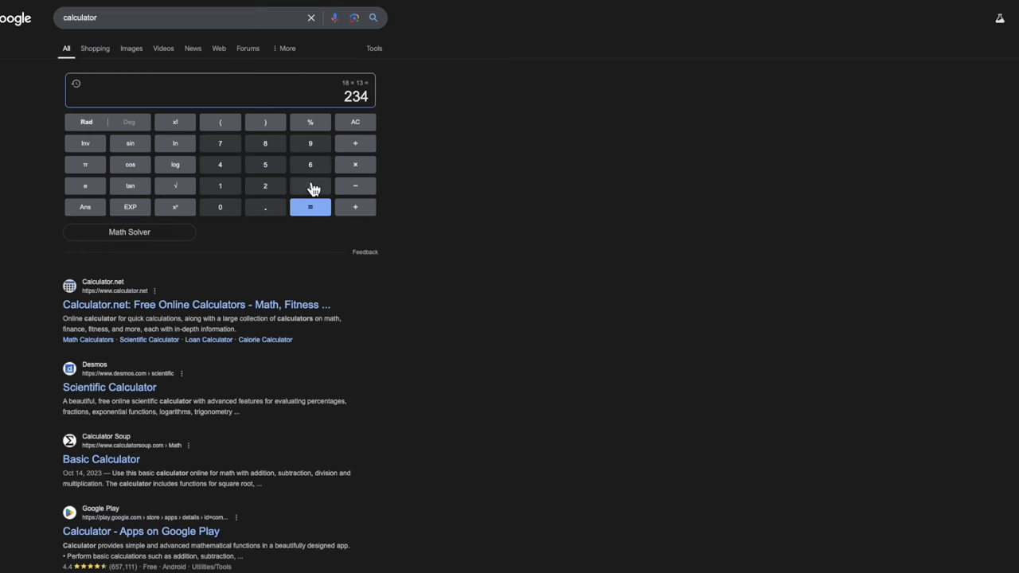
left_click(356, 124)
left_click(220, 186)
left_click(310, 164)
left_click(355, 171)
left_click(234, 189)
left_click(316, 148)
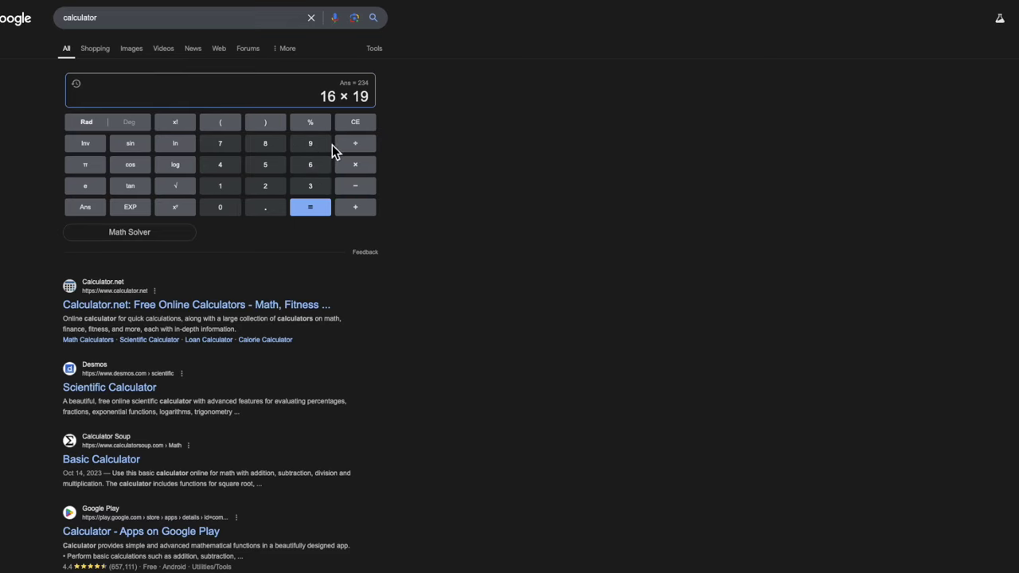
left_click(326, 208)
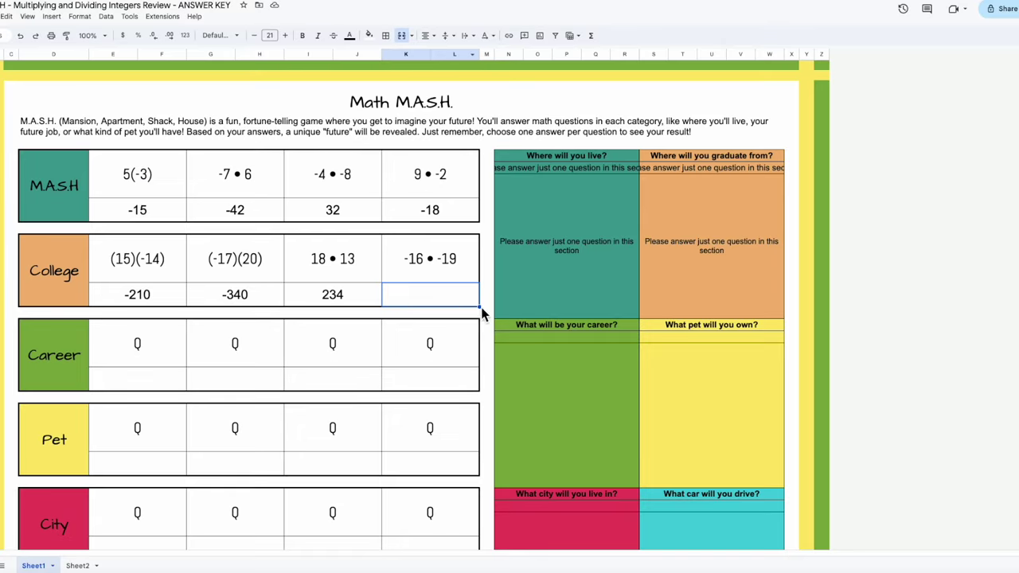
type("304")
left_click(511, 340)
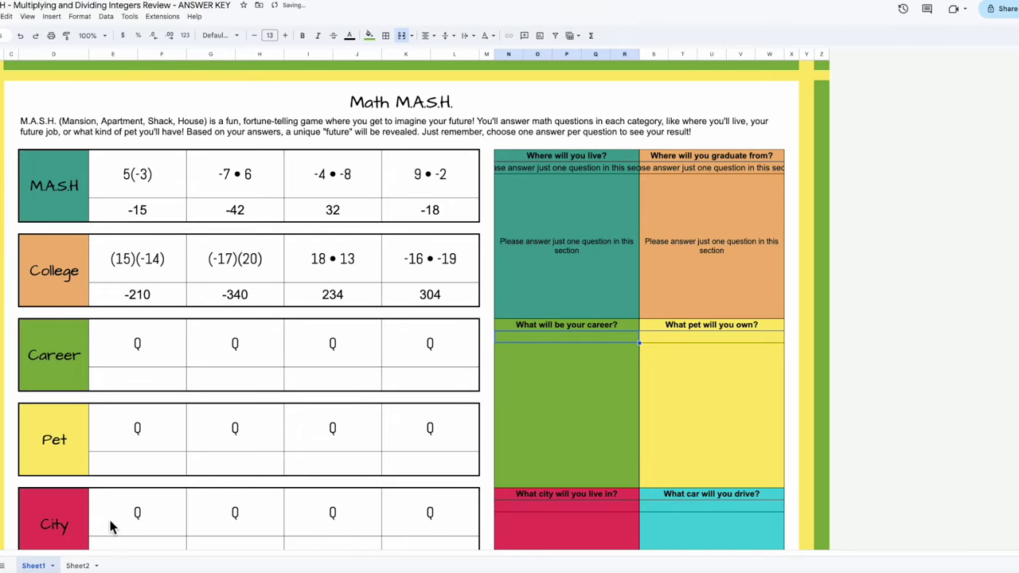
left_click(86, 566)
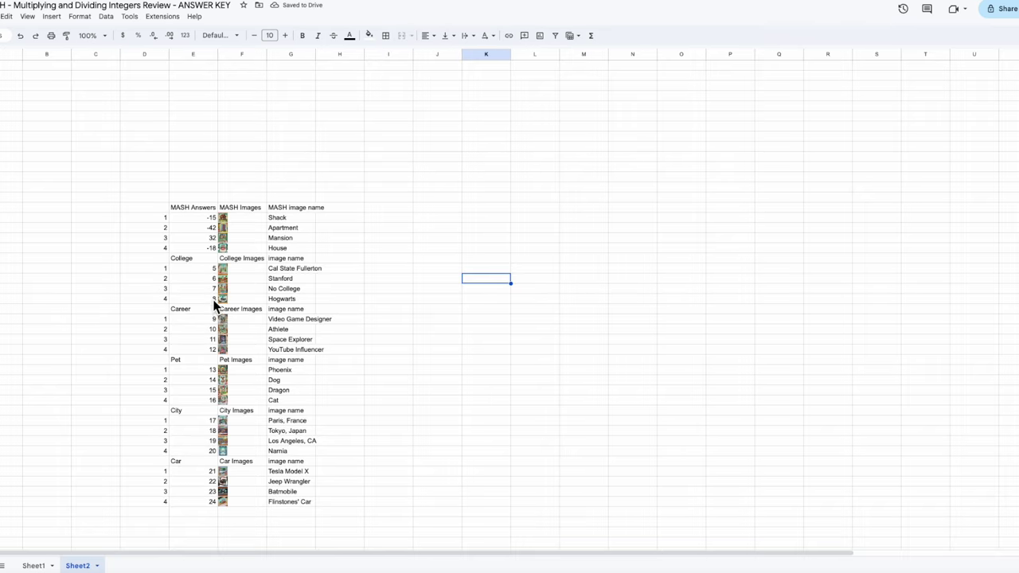
Step: Set the first two Sheet2 College lookup values to -210 and -340
left_click(200, 267)
type("-21")
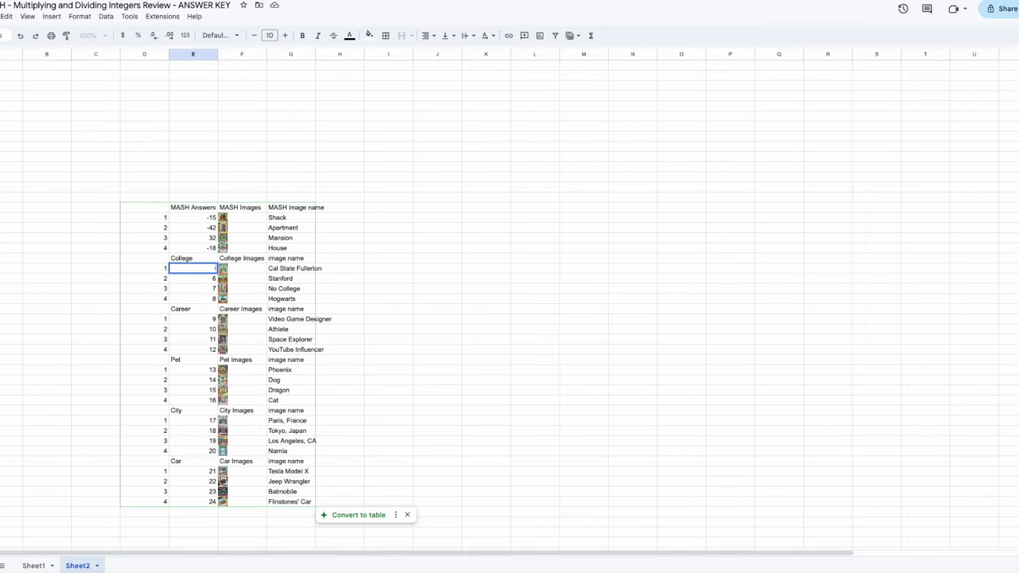
type("0")
key("Return")
type("-340")
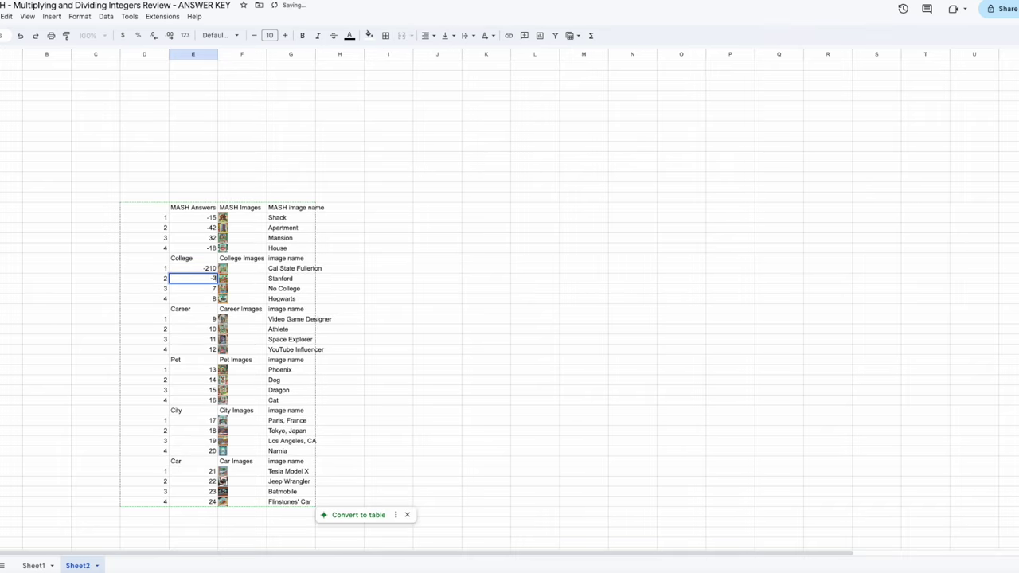
left_click(416, 370)
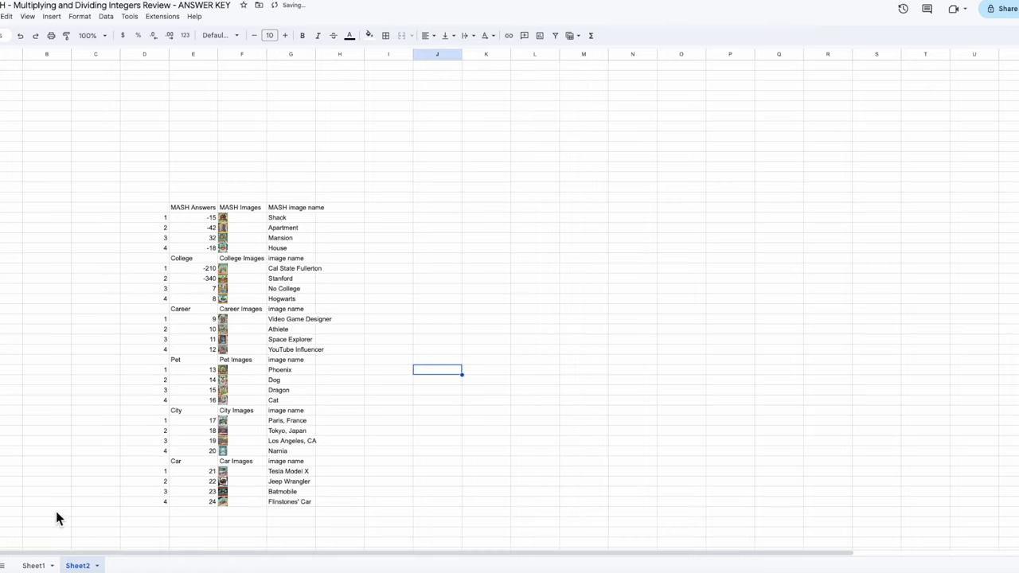
Step: Set the third and fourth Sheet2 College lookup values to 234 and 304
left_click(33, 565)
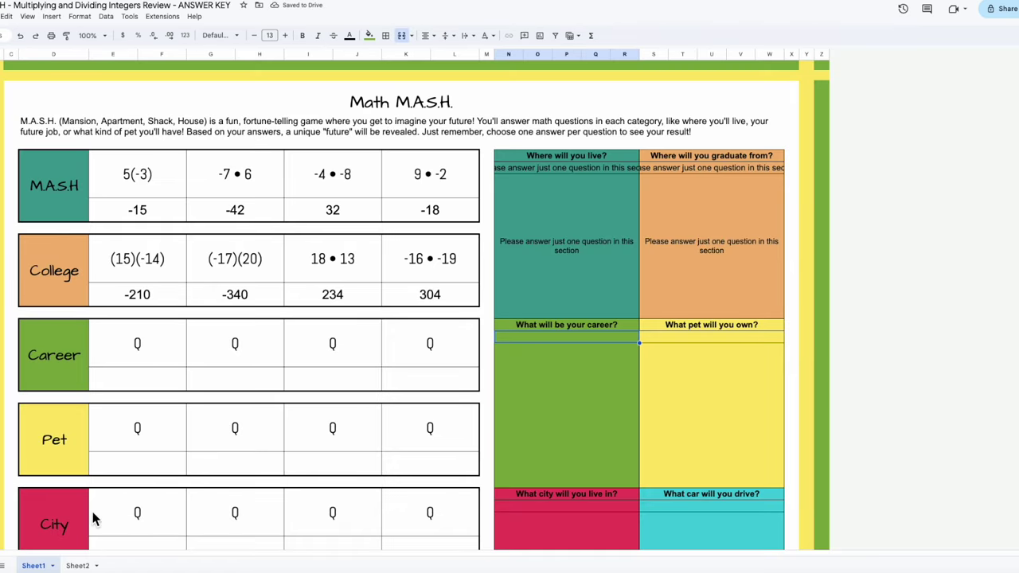
left_click(77, 565)
left_click(208, 290)
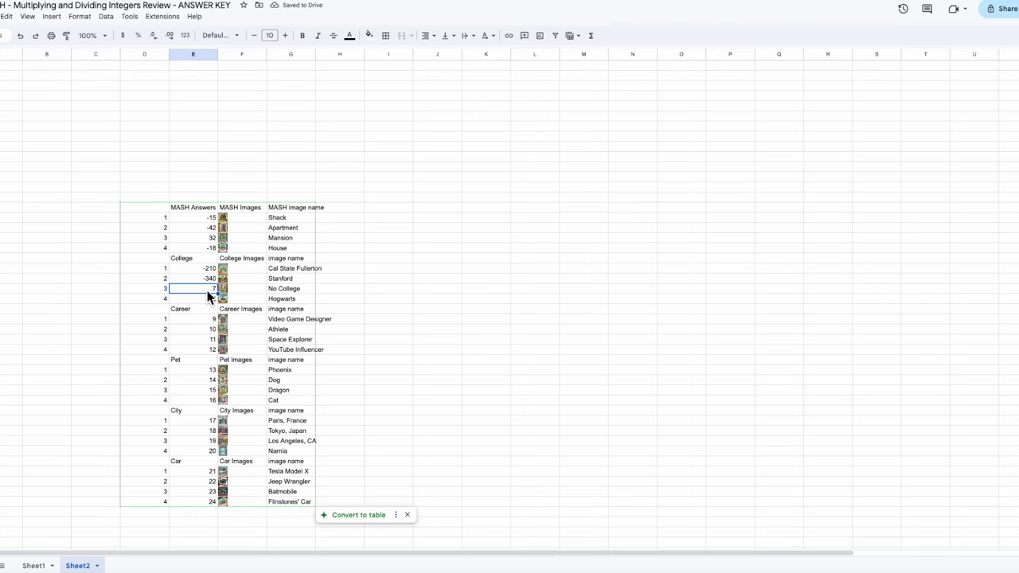
type("234")
key("Return")
type("304")
left_click(467, 305)
Step: On Sheet1, clear the College answers -340, 234 and 304, leaving only -210
left_click(34, 566)
left_click_drag(250, 300, 460, 295)
key("Delete")
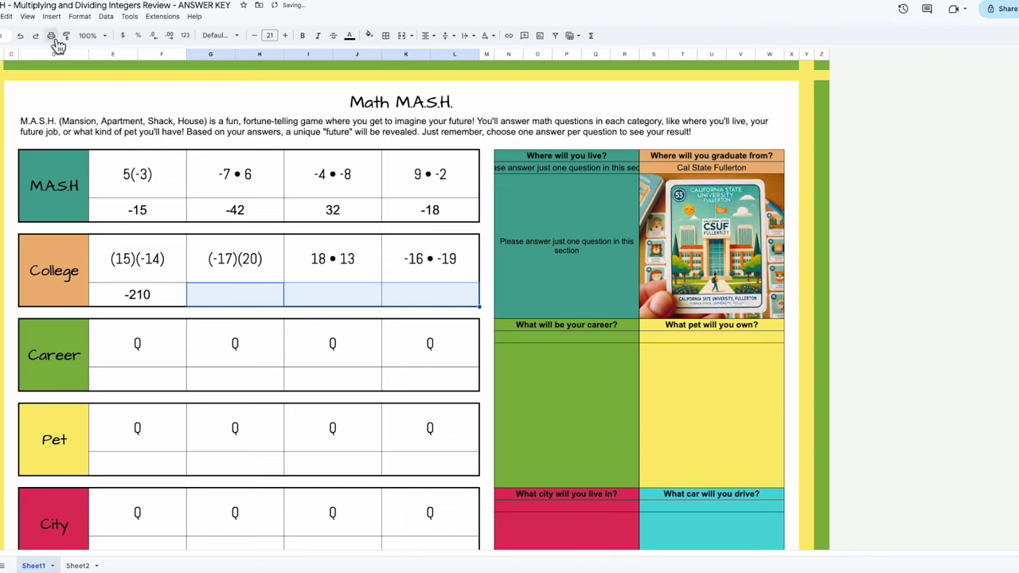
left_click(20, 36)
left_click(250, 344)
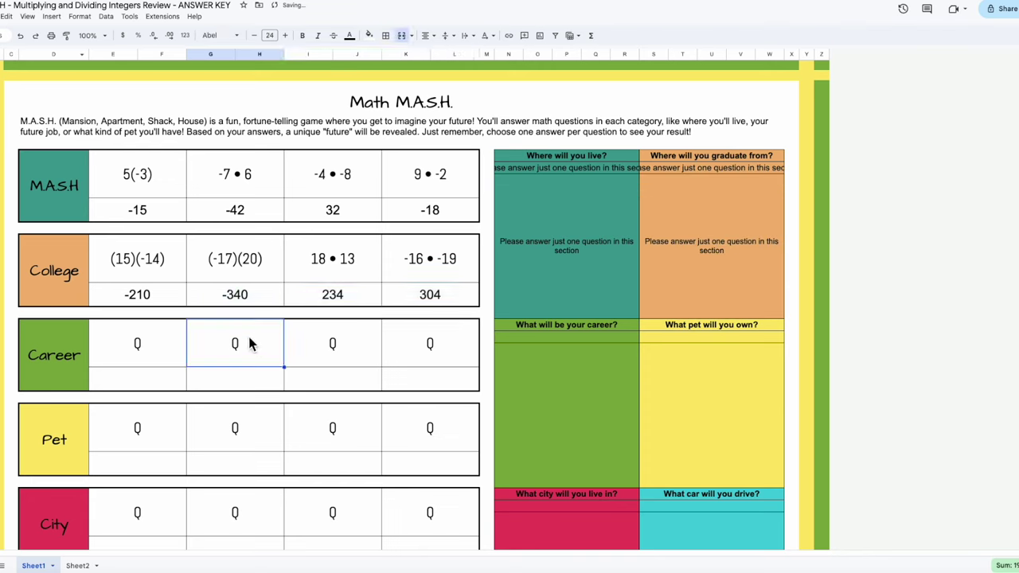
left_click_drag(141, 293, 375, 293)
key("Delete")
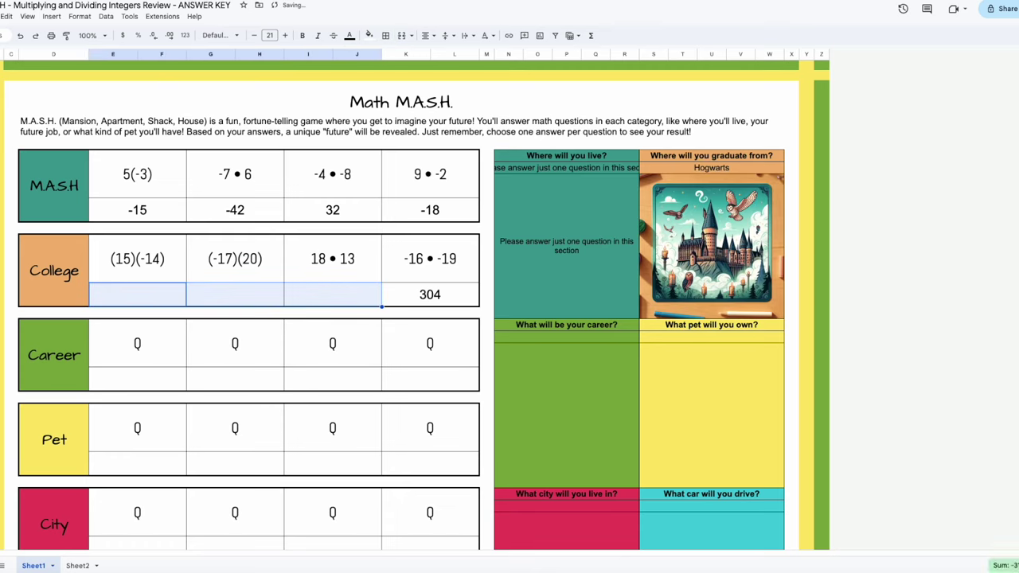
left_click(19, 36)
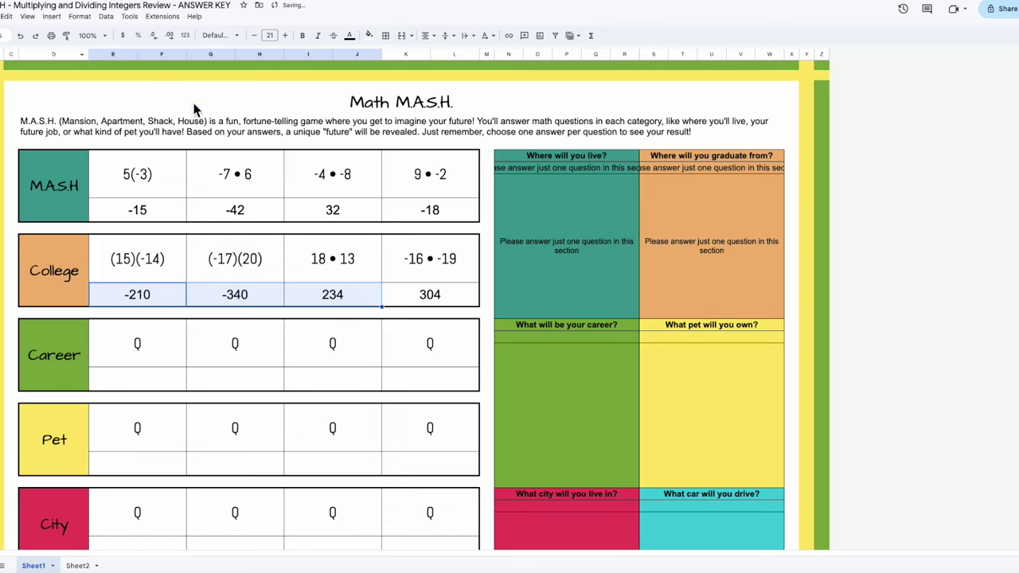
left_click(370, 297)
left_click_drag(370, 296, 392, 290)
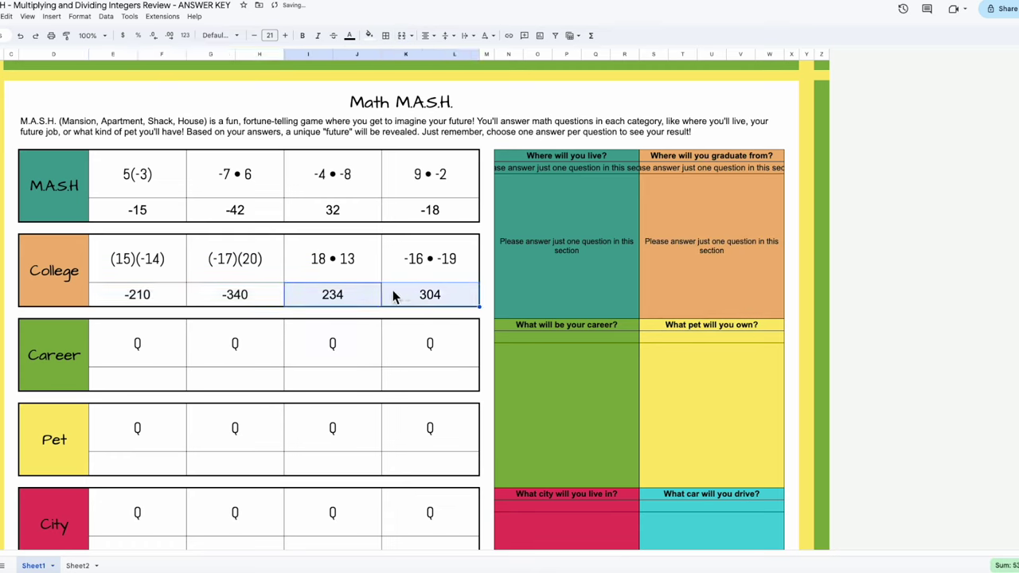
key("Delete")
left_click(137, 294)
key("Delete")
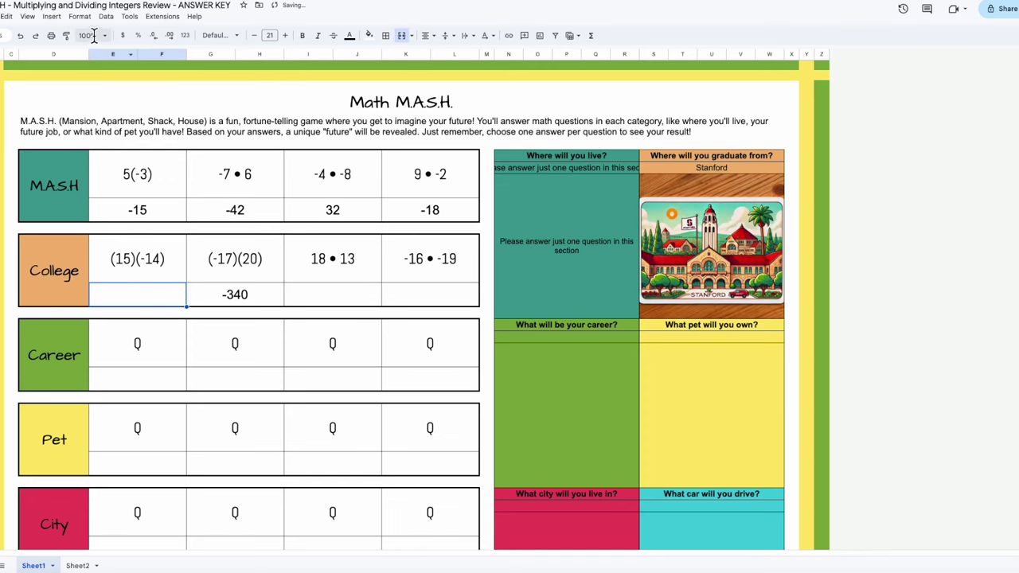
left_click(404, 348)
left_click(20, 36)
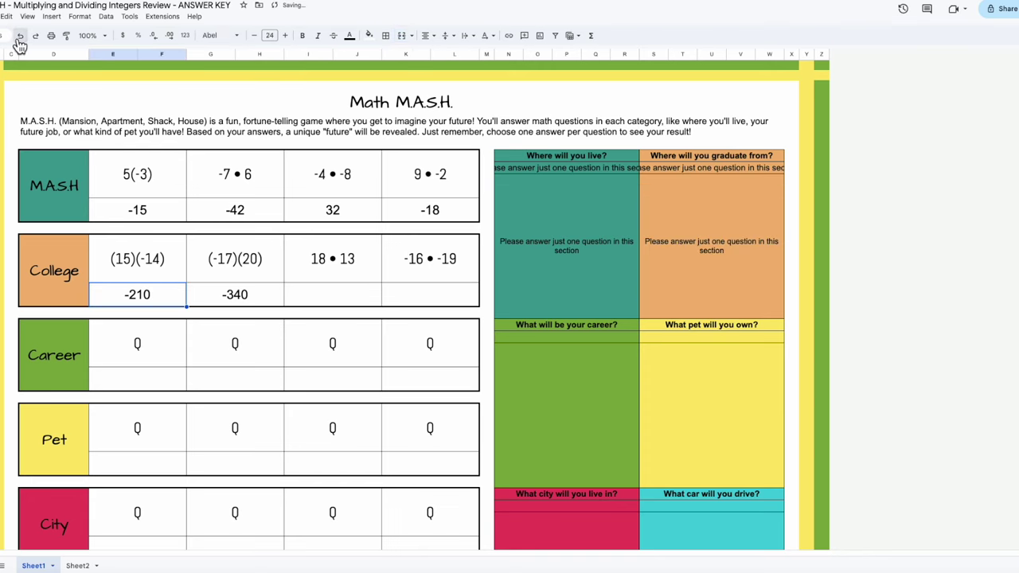
left_click(20, 36)
left_click_drag(266, 291, 137, 296)
key("Delete")
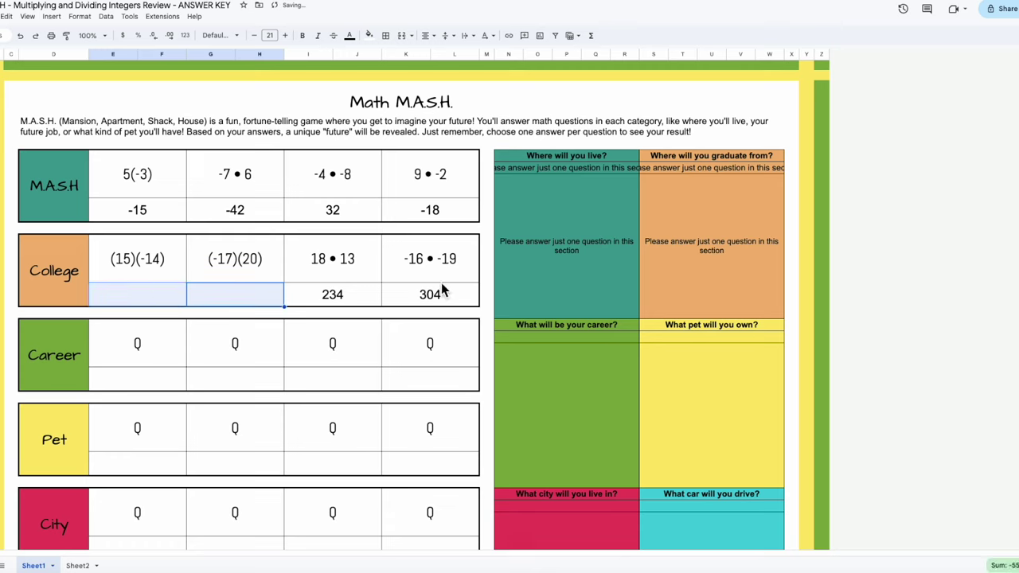
left_click(441, 288)
key("Delete")
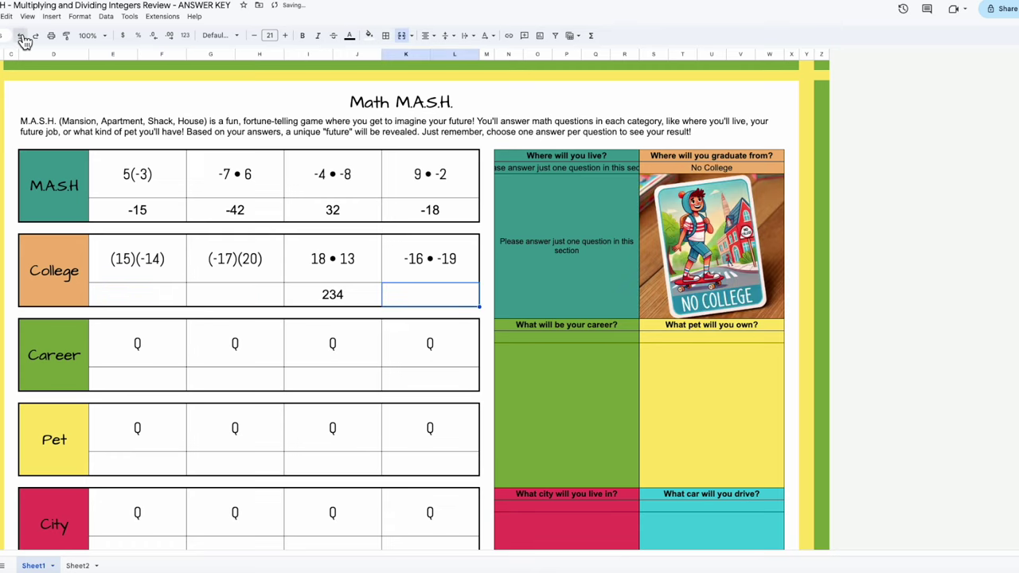
left_click(20, 36)
left_click(19, 35)
left_click(304, 357)
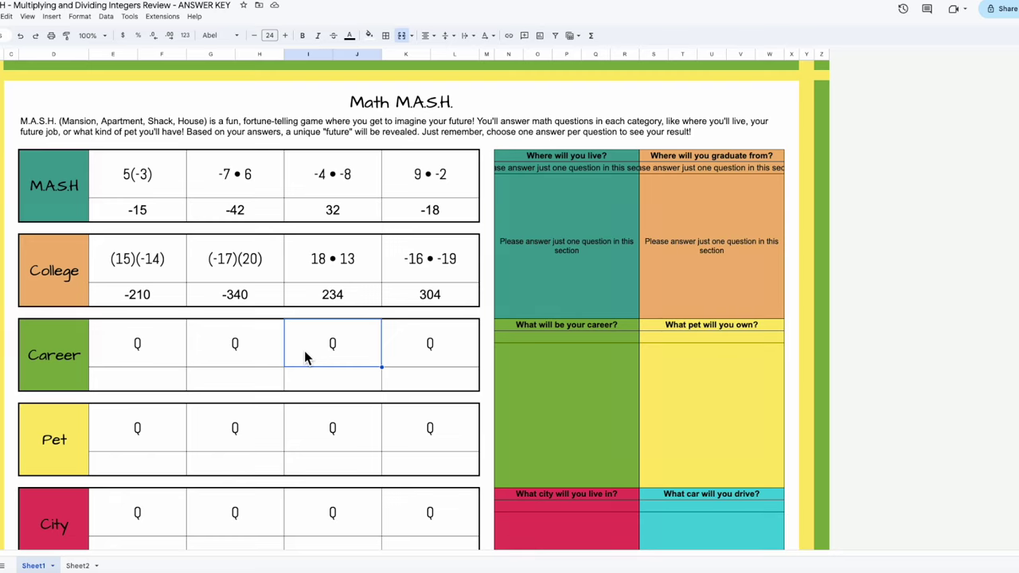
left_click(77, 566)
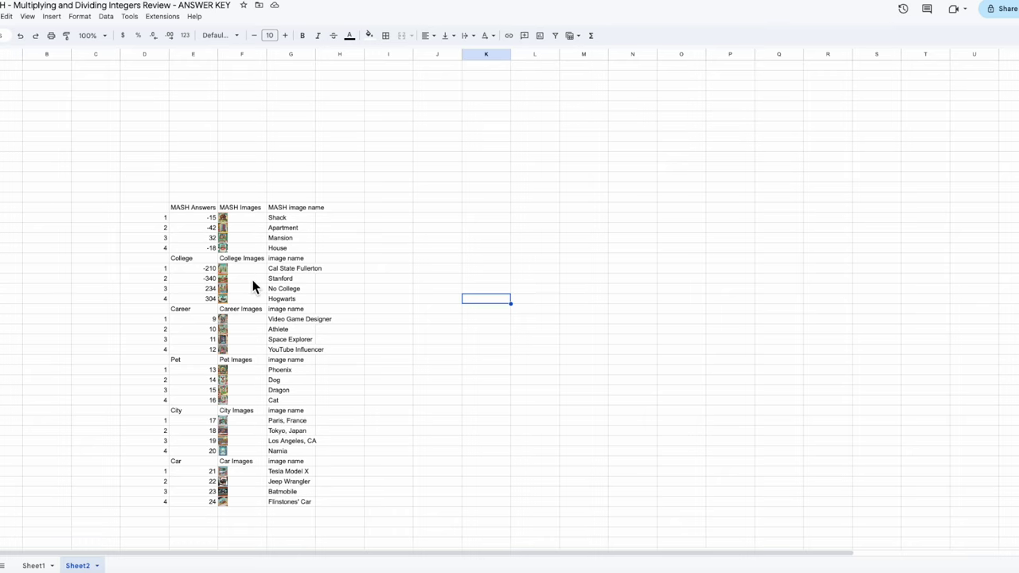
left_click(34, 565)
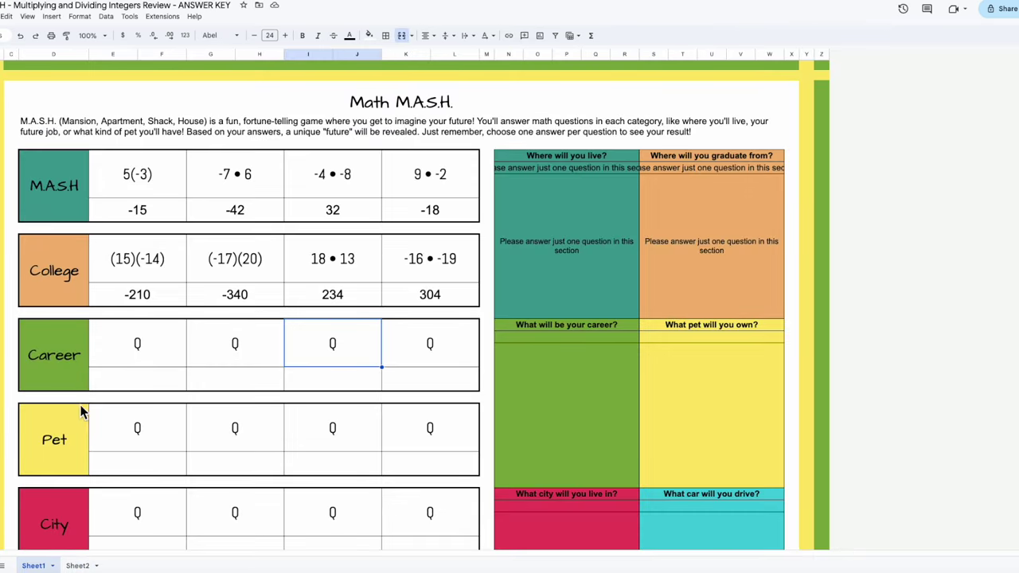
scroll(83, 412, "down", 4)
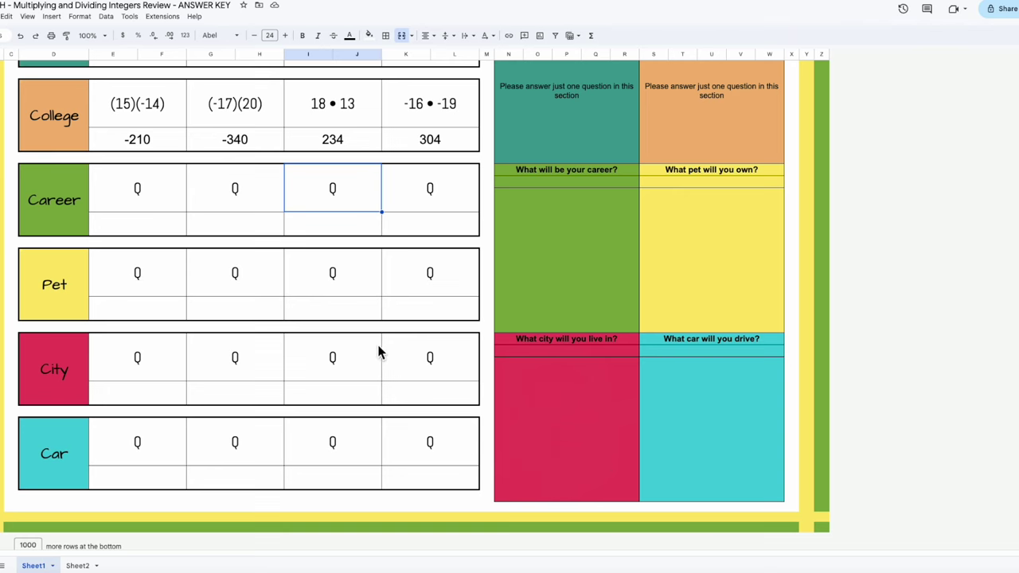
scroll(379, 344, "up", 4)
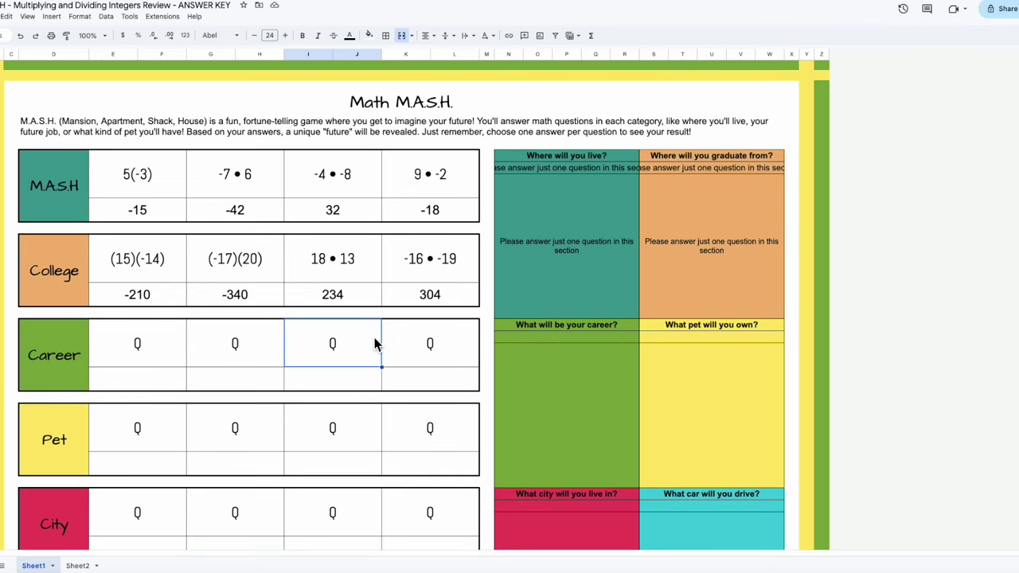
left_click(78, 564)
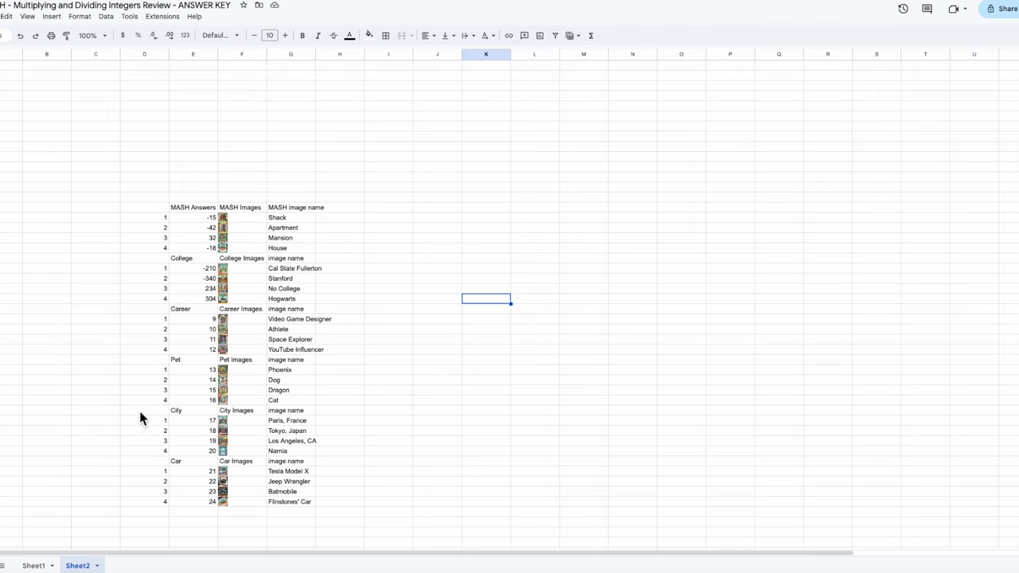
left_click(34, 565)
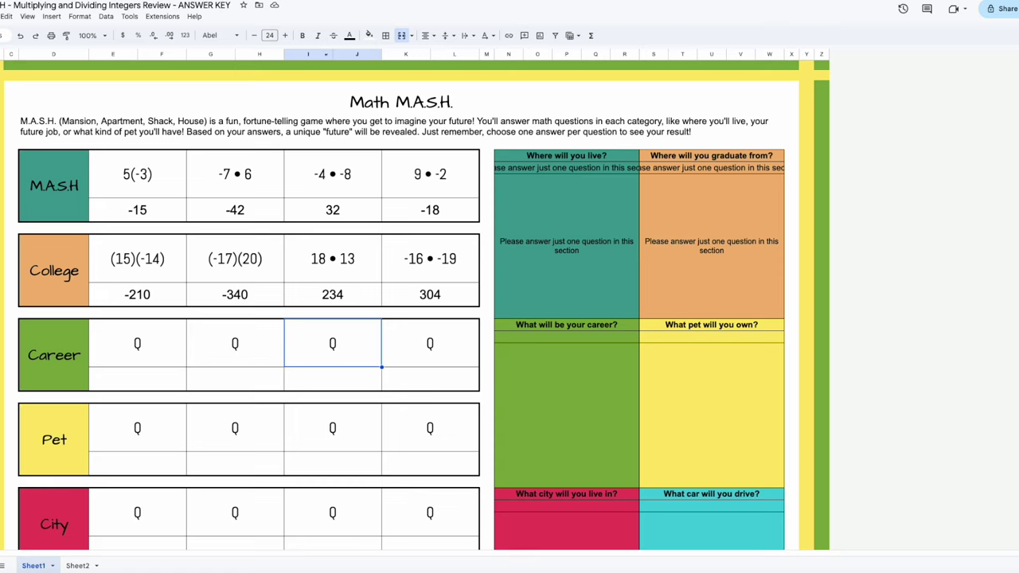
left_click(176, 359)
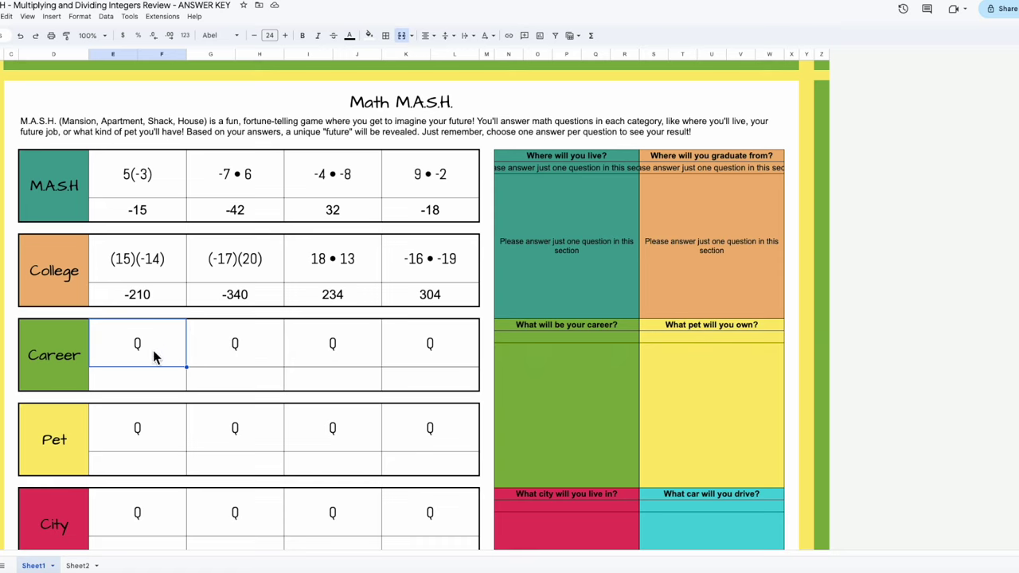
Step: Enter the first two Career problems, -2 • 3 • -4 and 5 • -2 • 6
type("-2")
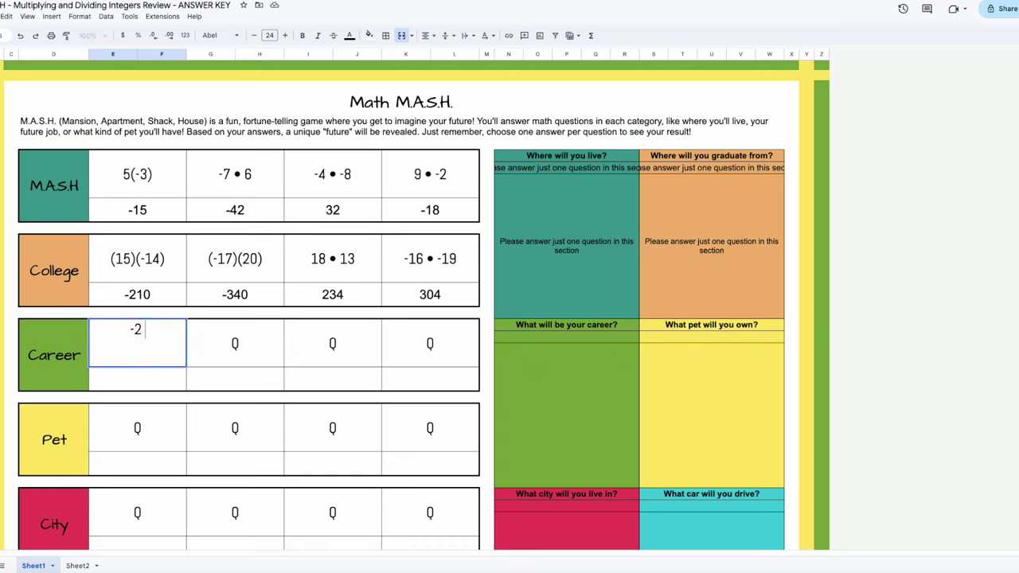
type(" • 3 • -4")
left_click(236, 347)
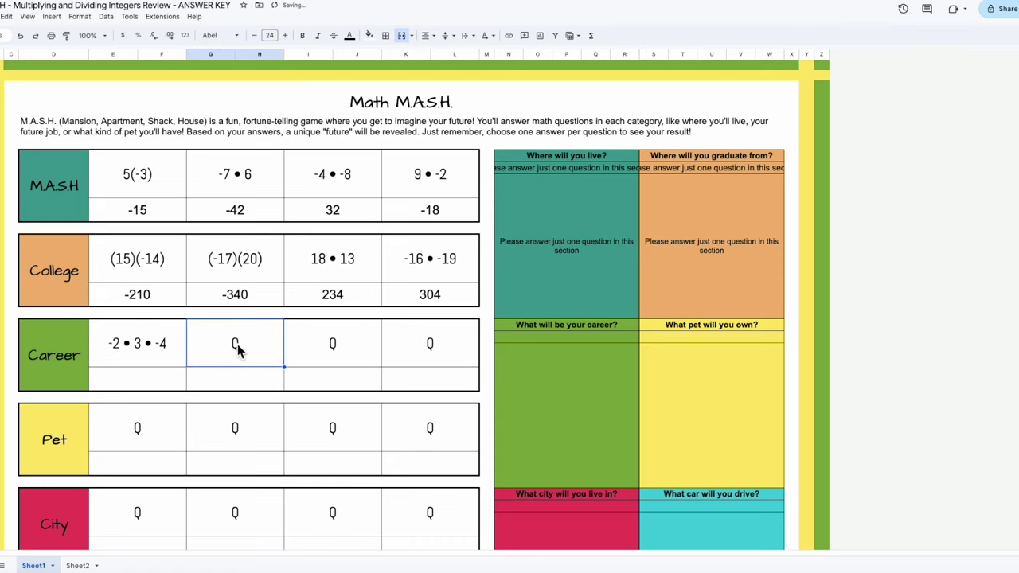
type("5 • -")
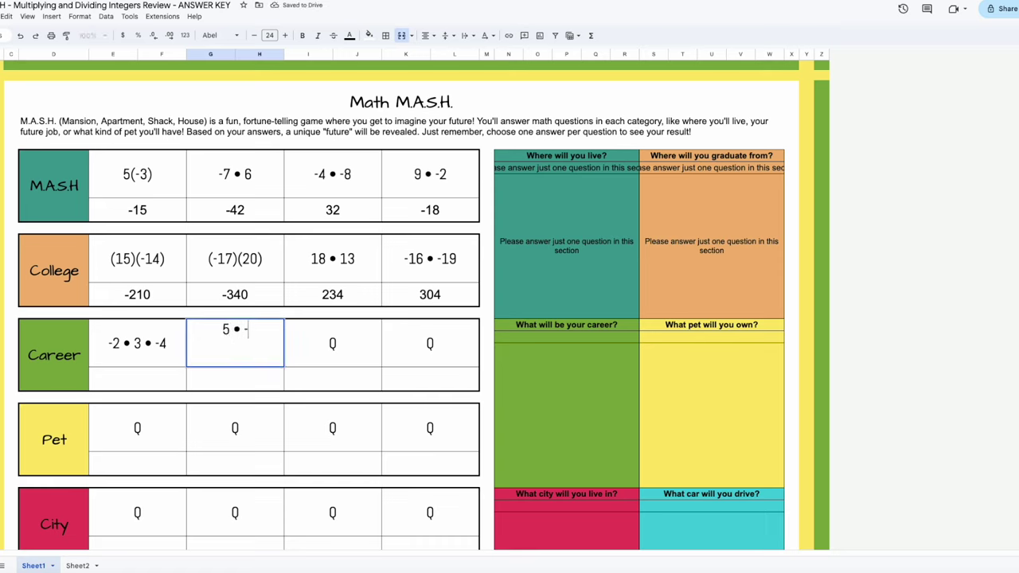
type("2 • 6")
left_click(367, 355)
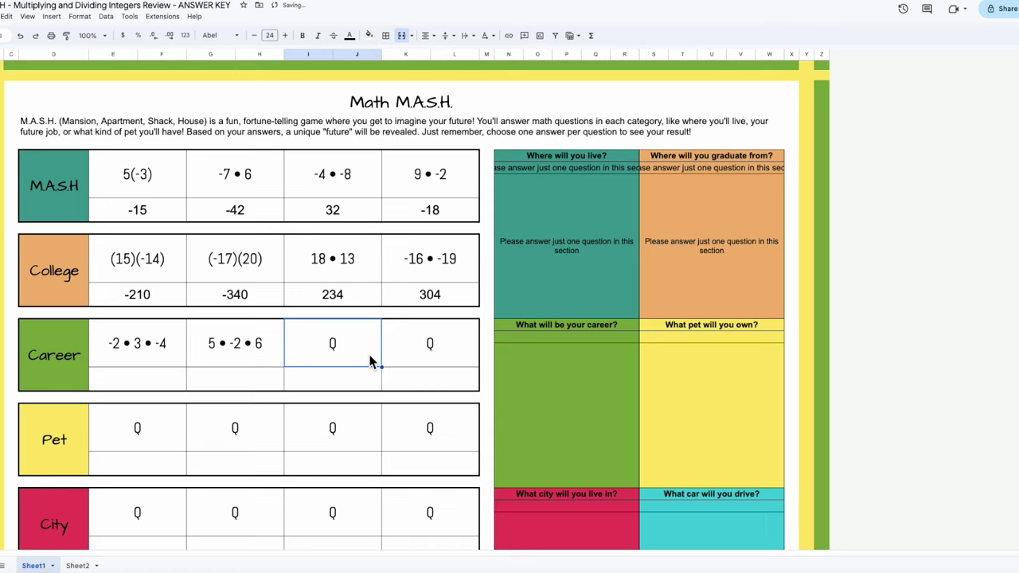
Step: Enter the last two Career problems, (-3)(-5)(2) and (7)(4)(-3)
type("(-3)")
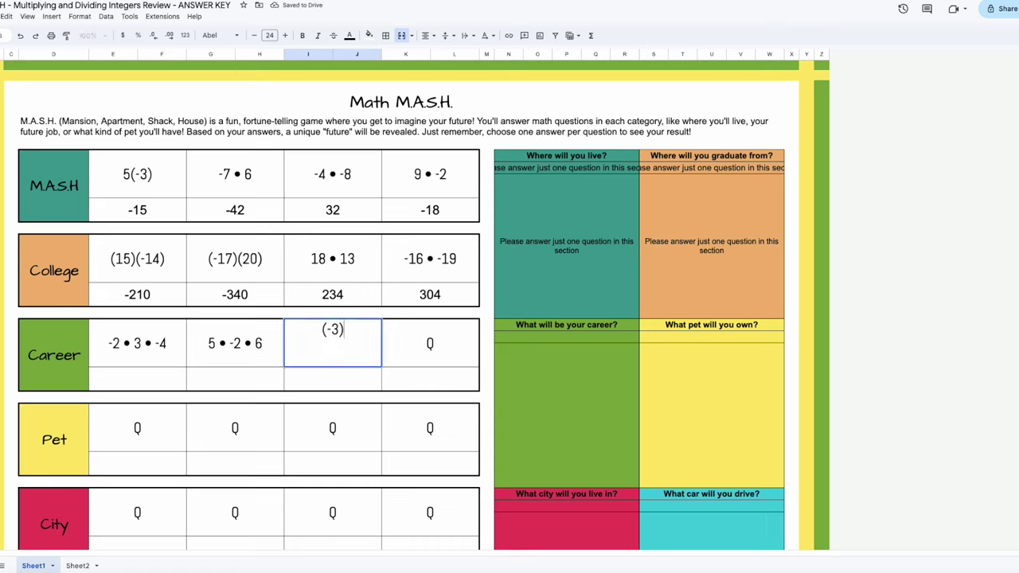
type("(-5)(2)")
left_click(436, 360)
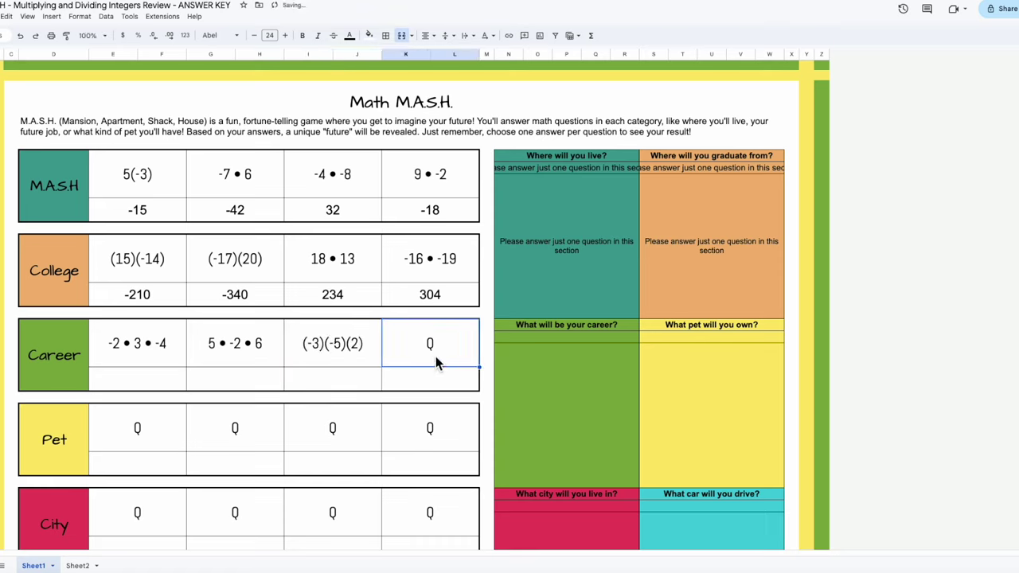
type("(")
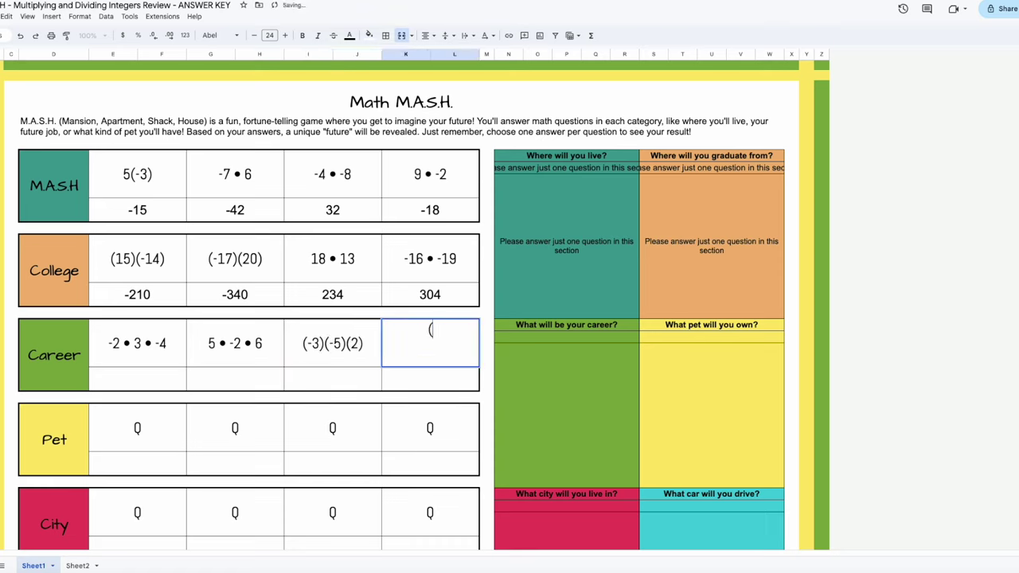
type("7)(4)(-3)")
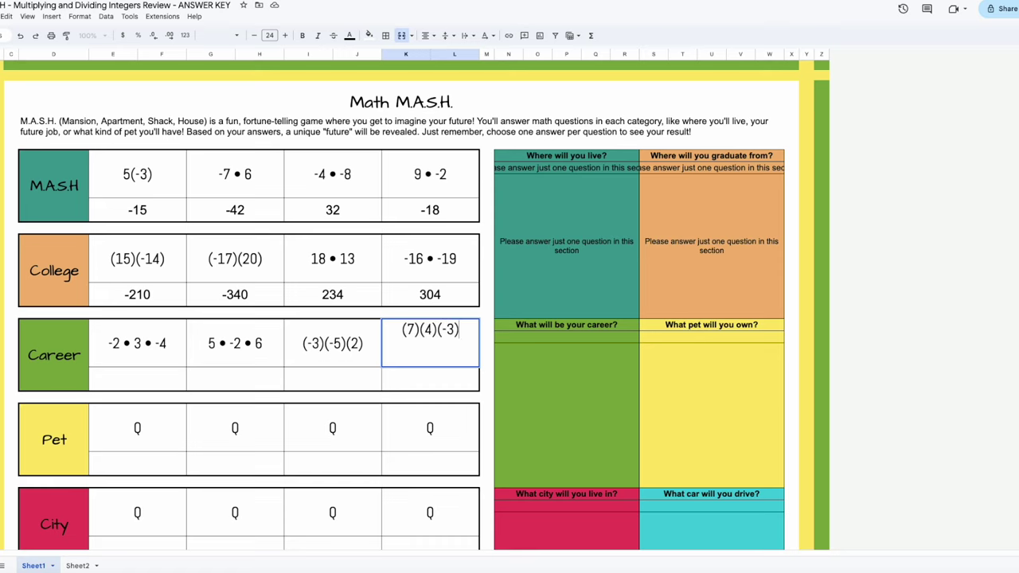
left_click(443, 425)
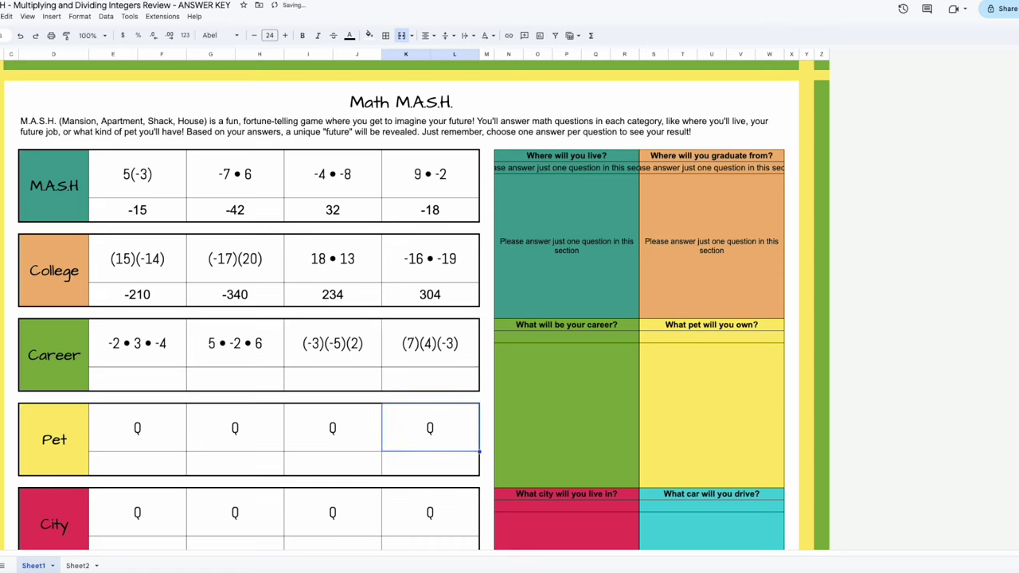
Step: Enter the first Pet problem -8•-1•5 and adjust the spacing around its bullets
left_click(149, 429)
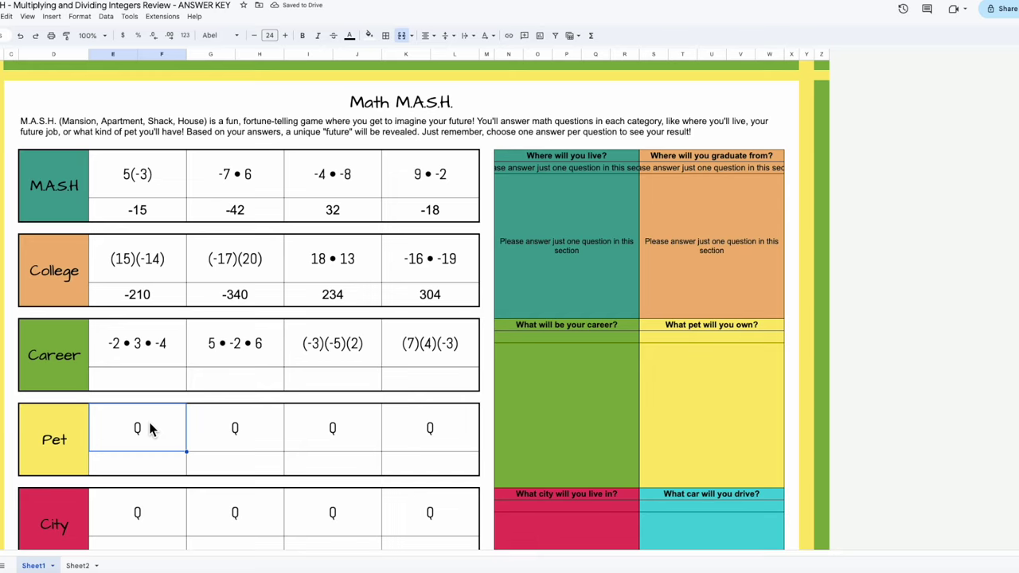
type("-8")
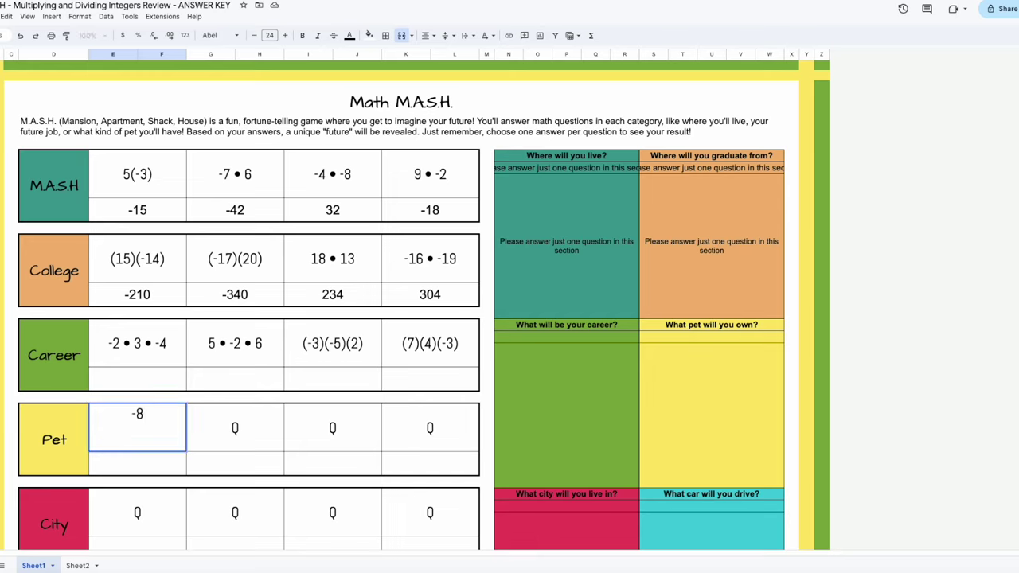
type("•-1•5")
left_click(122, 414)
key("Right")
left_click(149, 414)
key("Right")
left_click(254, 430)
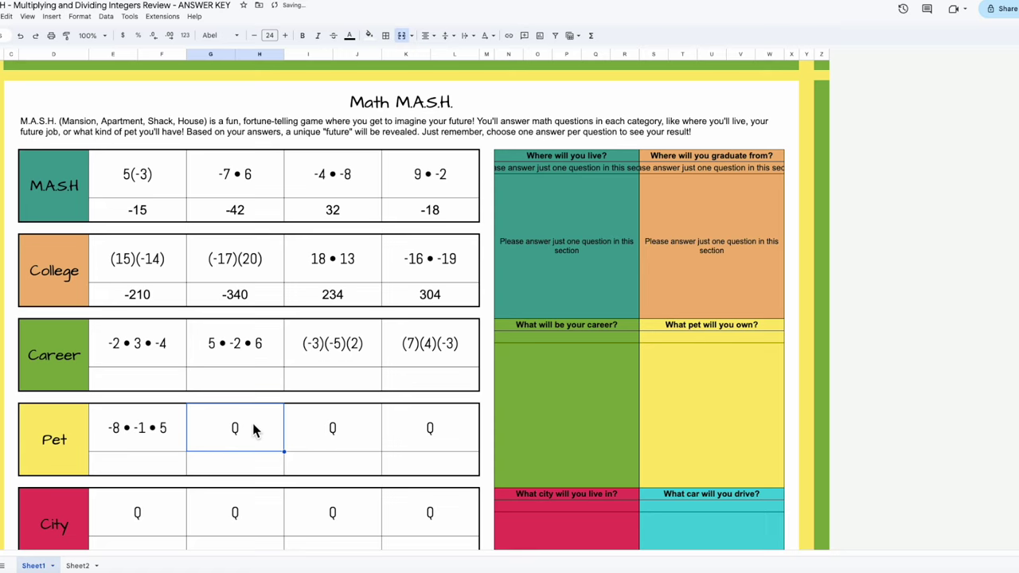
Step: Enter the Pet problems 6 • 3 • -2, -9 • 2 • -3 and 4 • (-6 • 3)
type("6 • 3")
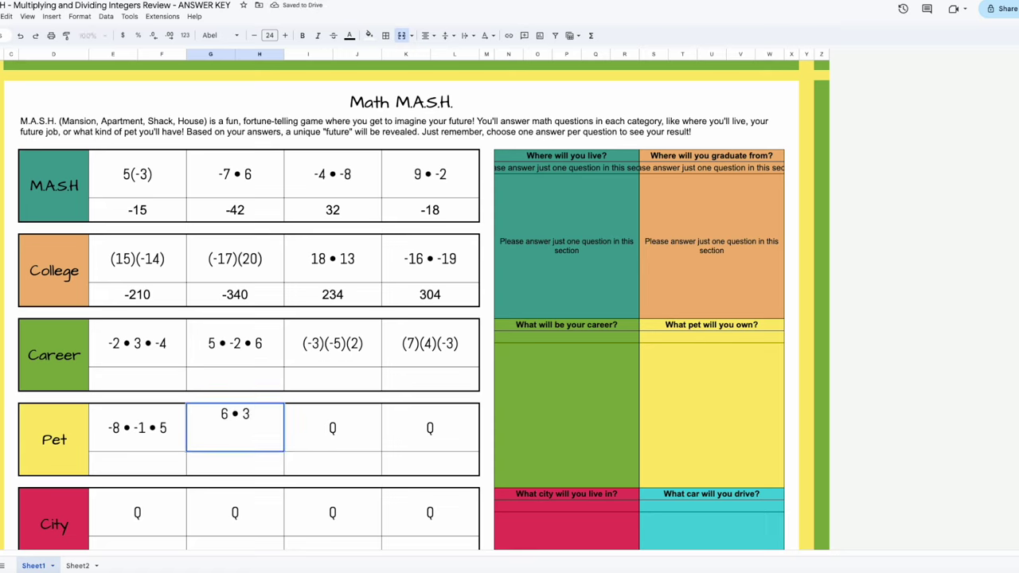
type(" • -2")
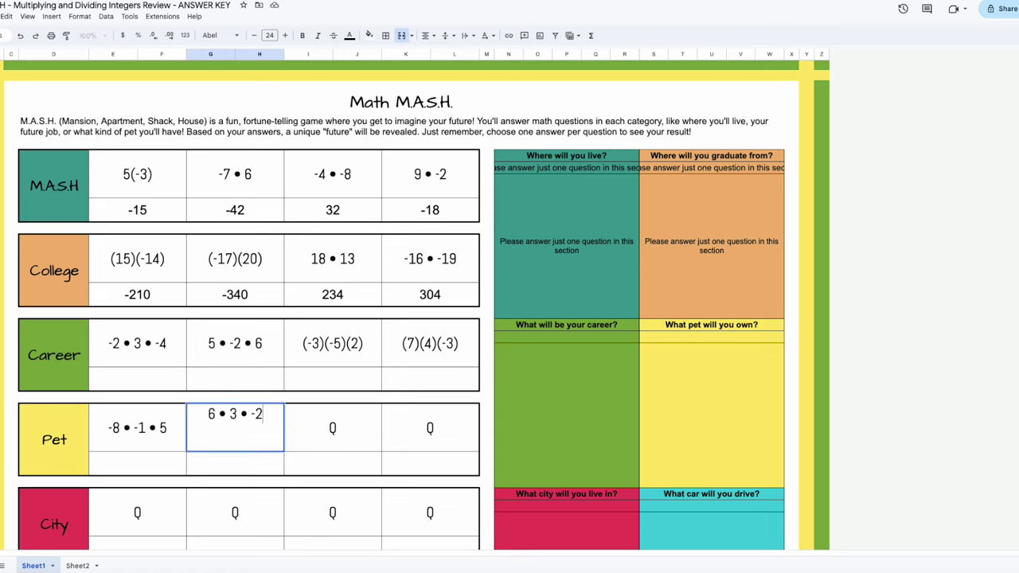
left_click(348, 426)
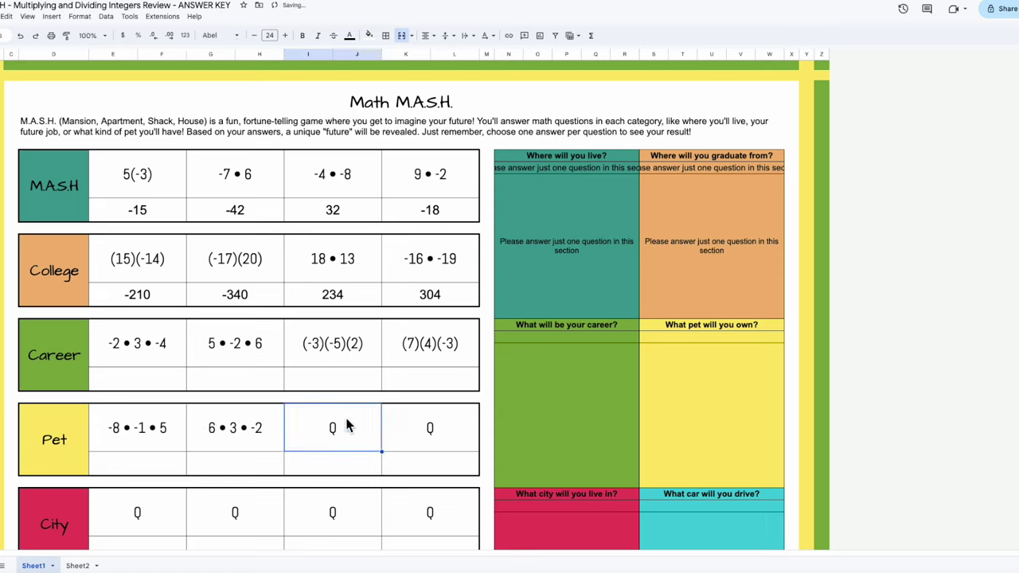
type("-9 • 2")
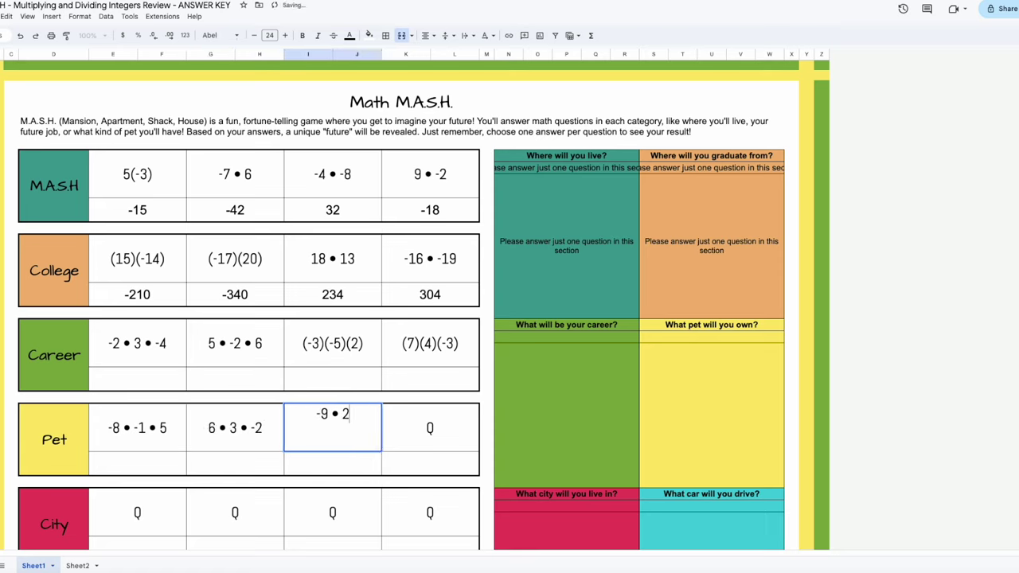
type(" • -3")
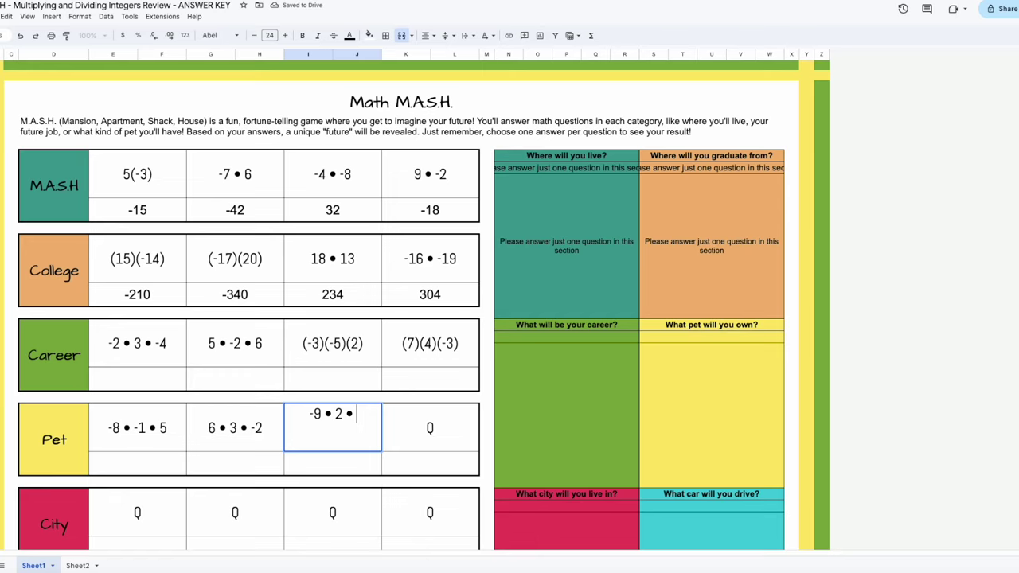
left_click(420, 434)
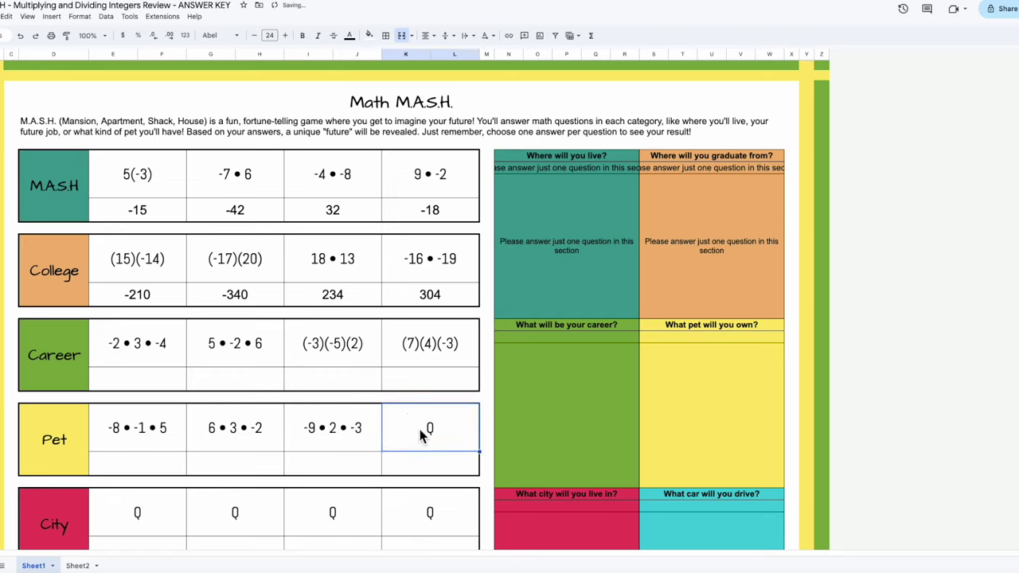
type("4 • (")
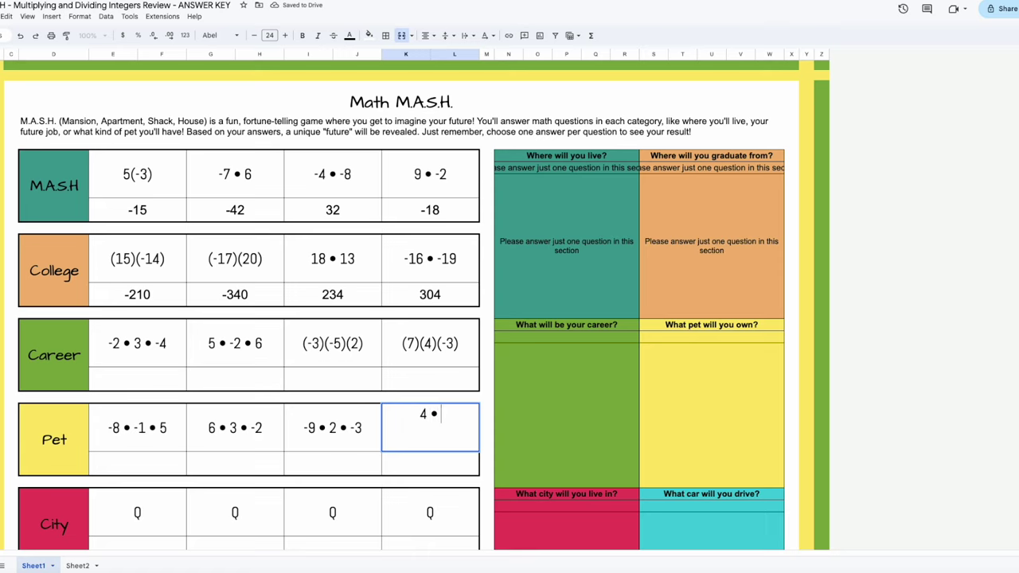
type("-6 • 3)")
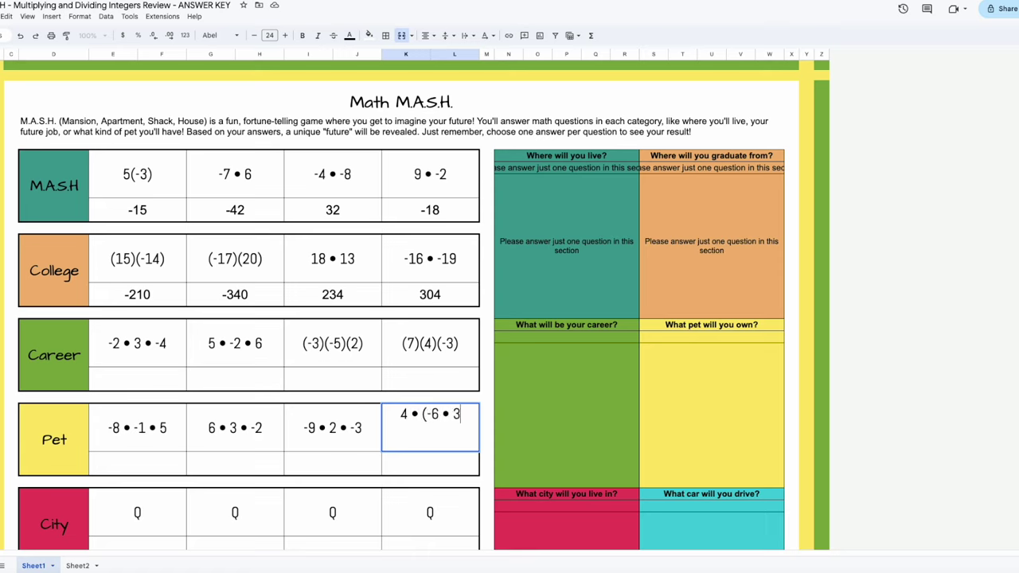
left_click(438, 469)
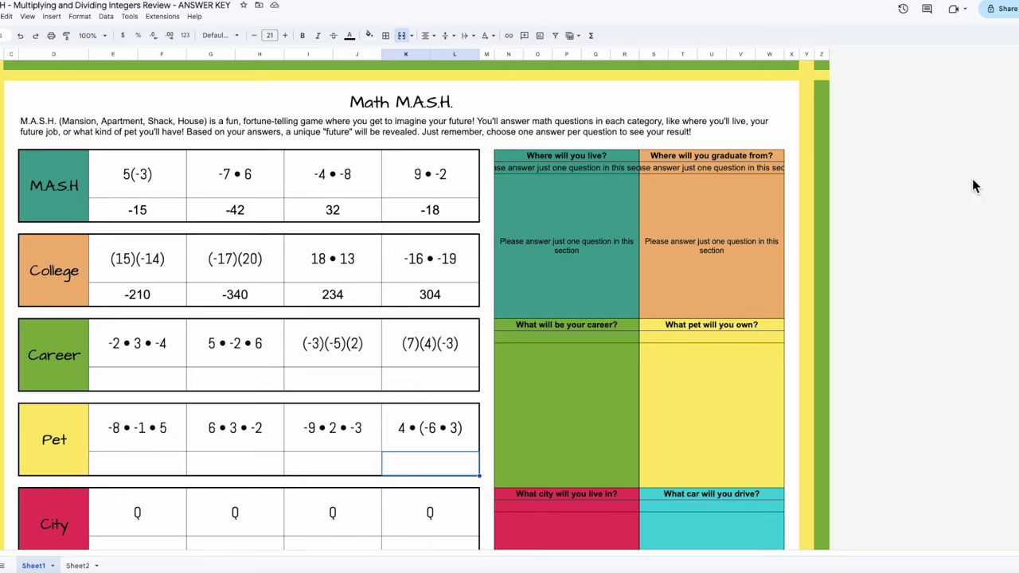
Step: Enter the Career answers 24, -60, 30 and 84 under their problems
left_click(147, 384)
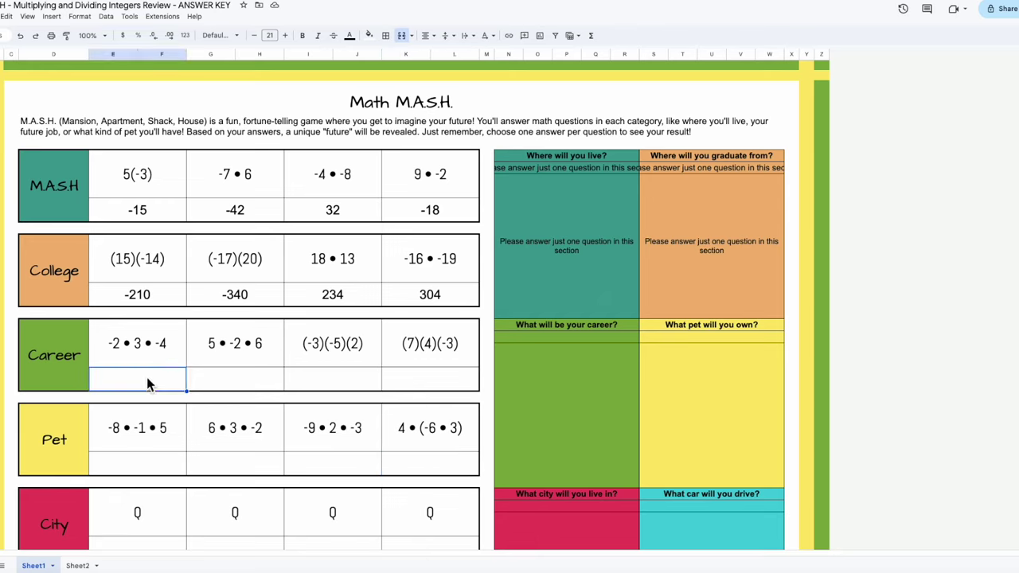
type("24")
left_click(273, 386)
type("-6")
key("BackSpace")
type("60")
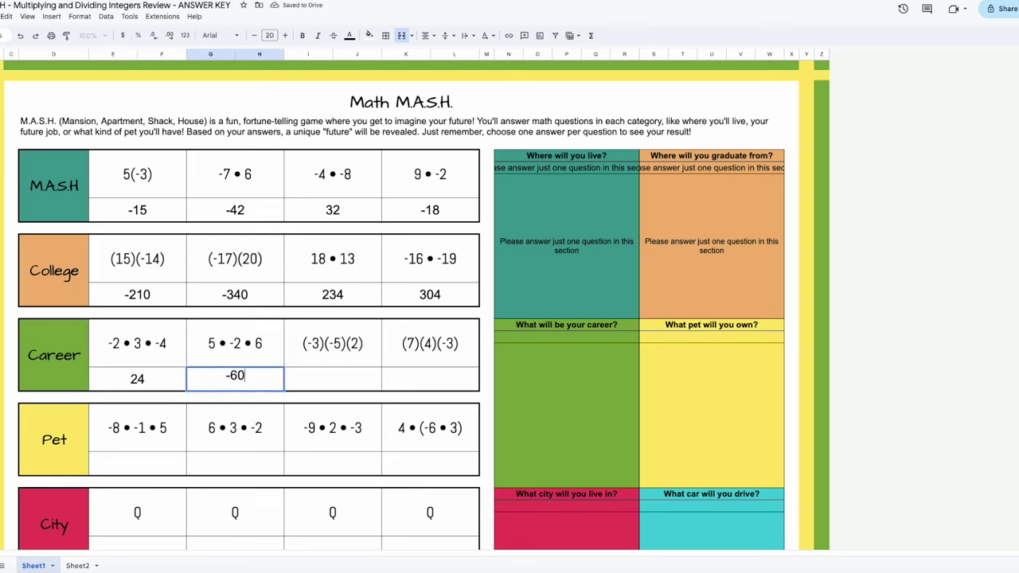
left_click(339, 385)
type("30")
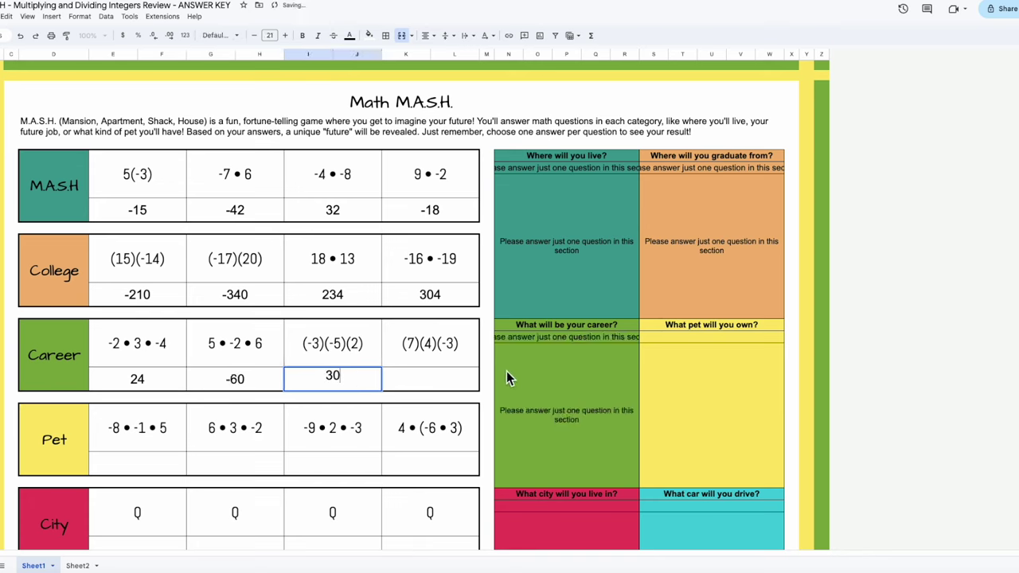
left_click(408, 389)
type("84")
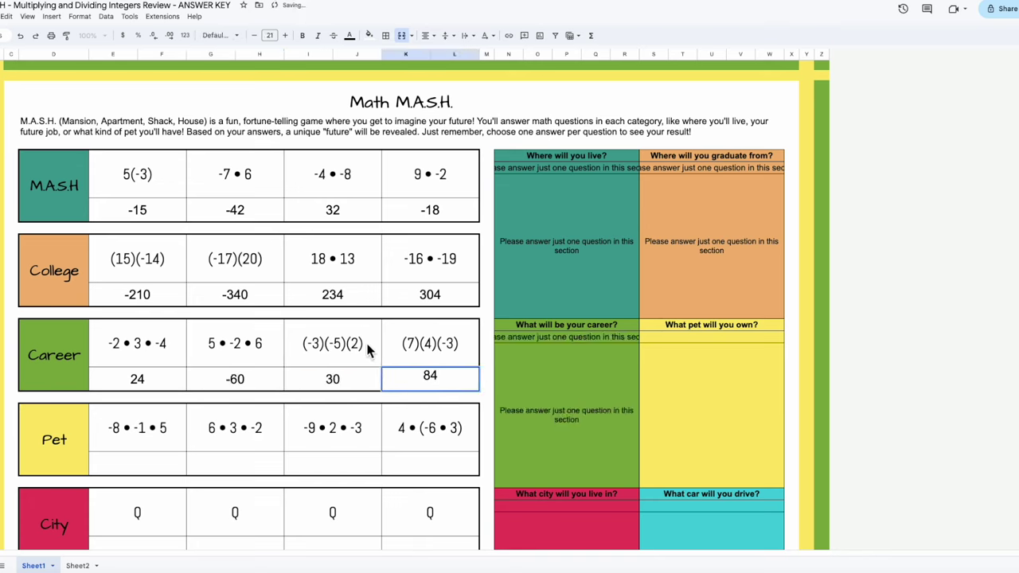
Step: Enter the Pet answers 40, -36, 54 and 72 under their problems
left_click(130, 468)
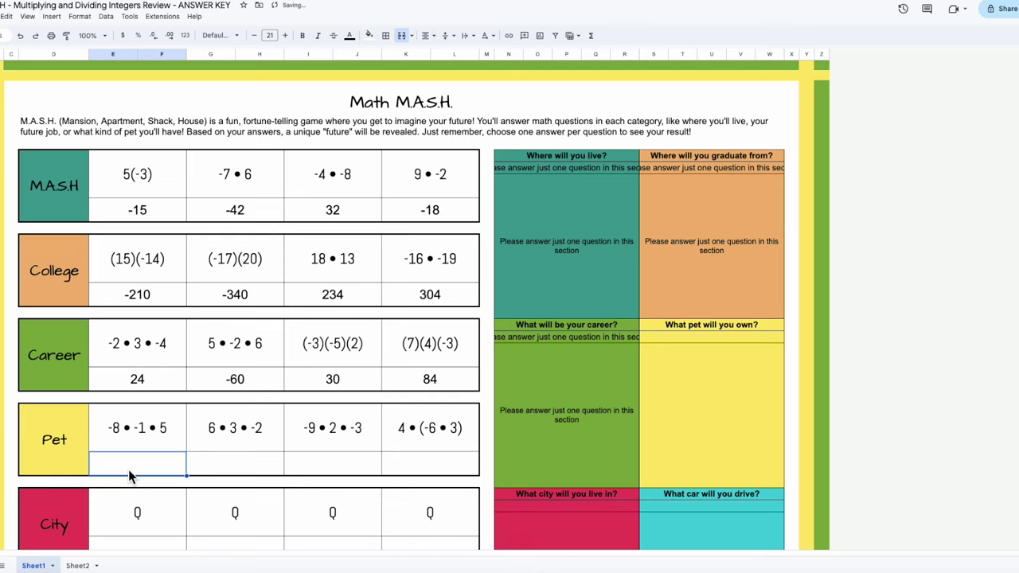
type("40")
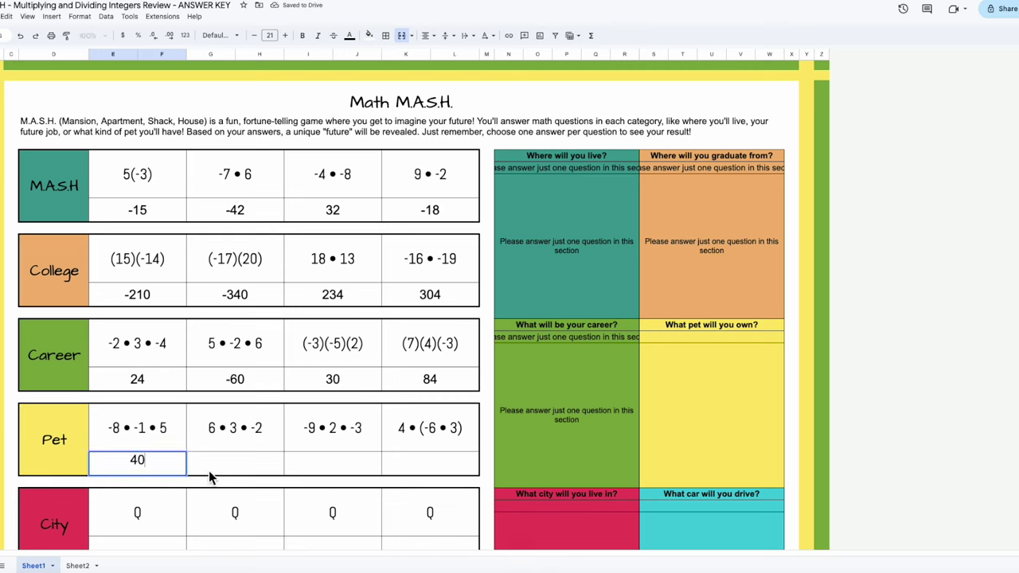
left_click(224, 471)
type("-36")
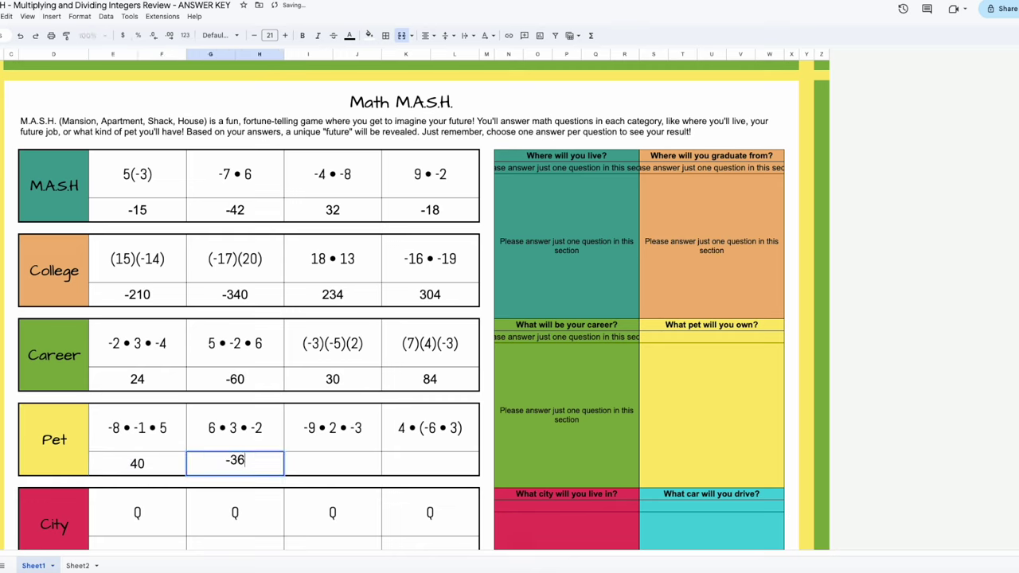
left_click(326, 463)
type("54")
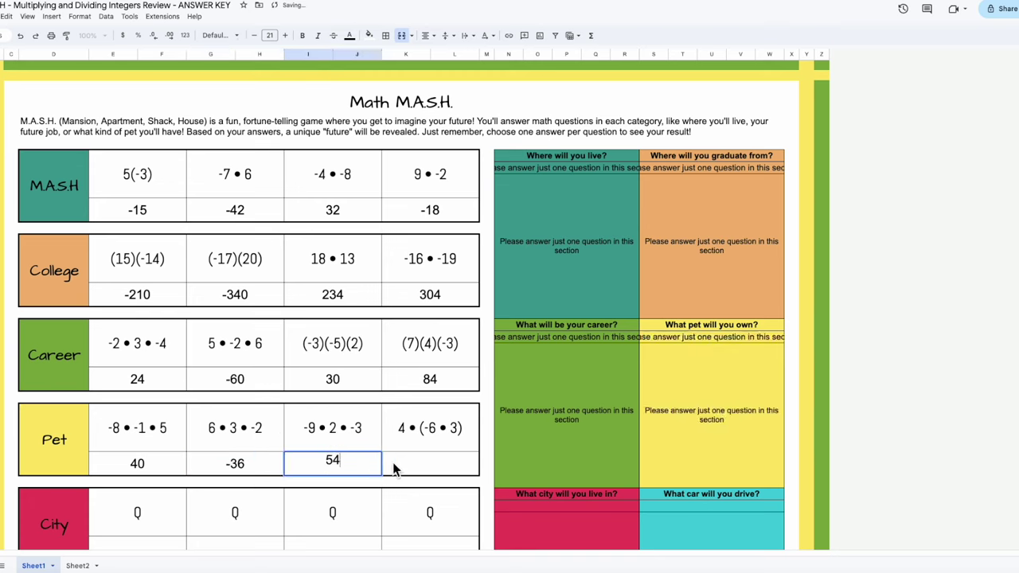
type("72")
left_click(414, 380)
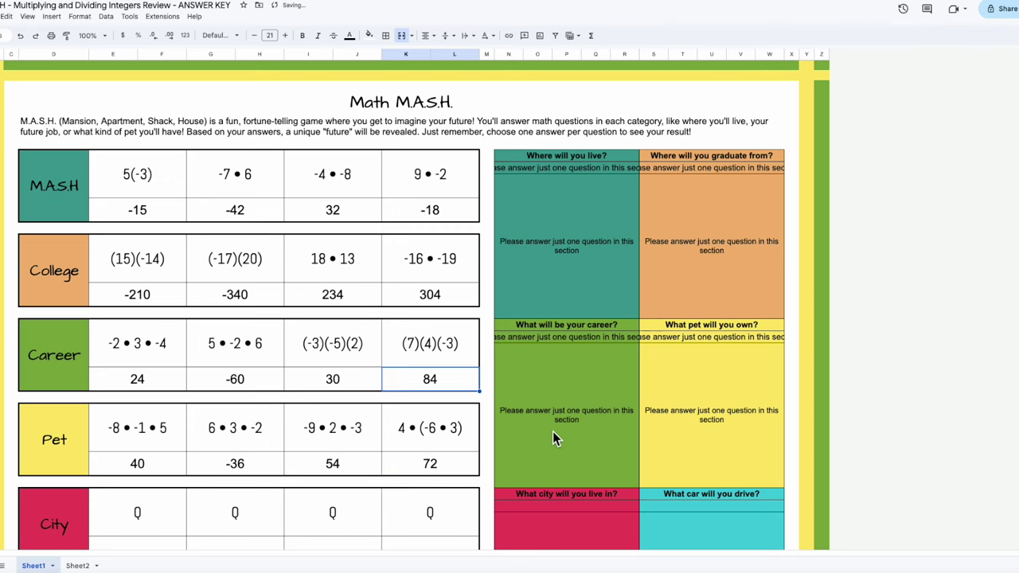
scroll(392, 352, "down", 1)
scroll(267, 408, "down", 2)
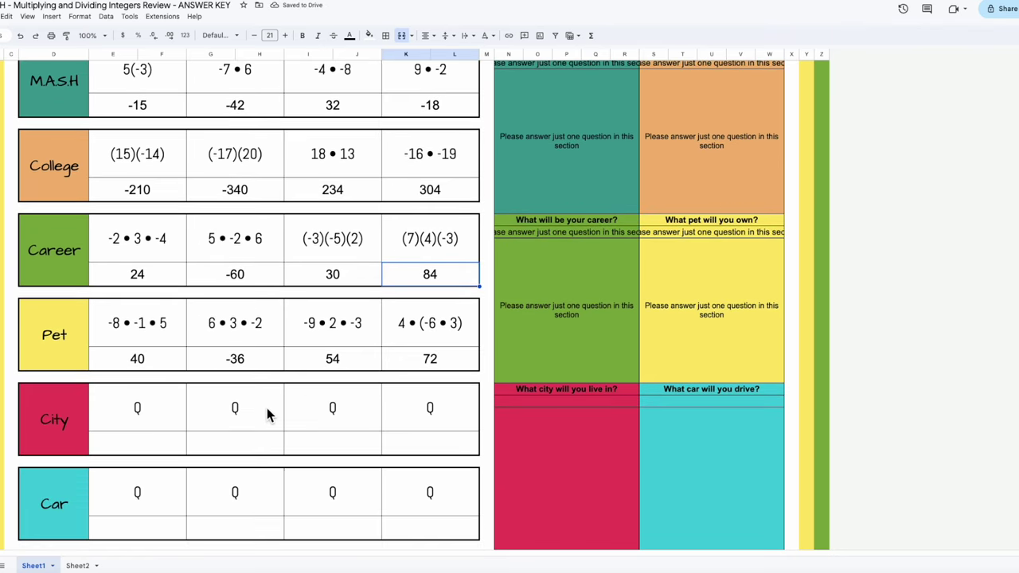
left_click(78, 565)
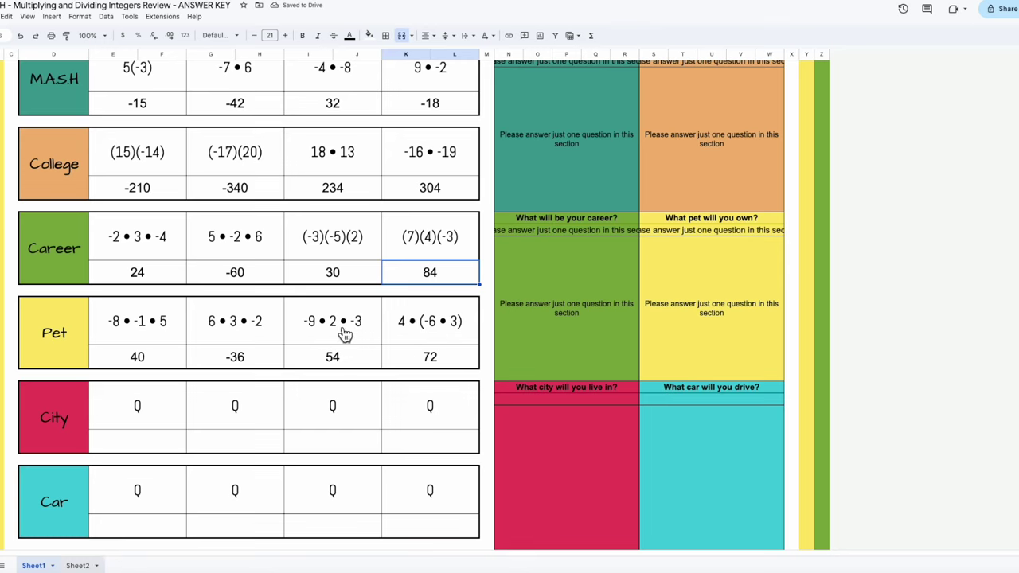
Step: Overwrite the Sheet2 Career lookup values with 24, -60, 30 and 84
left_click(211, 321)
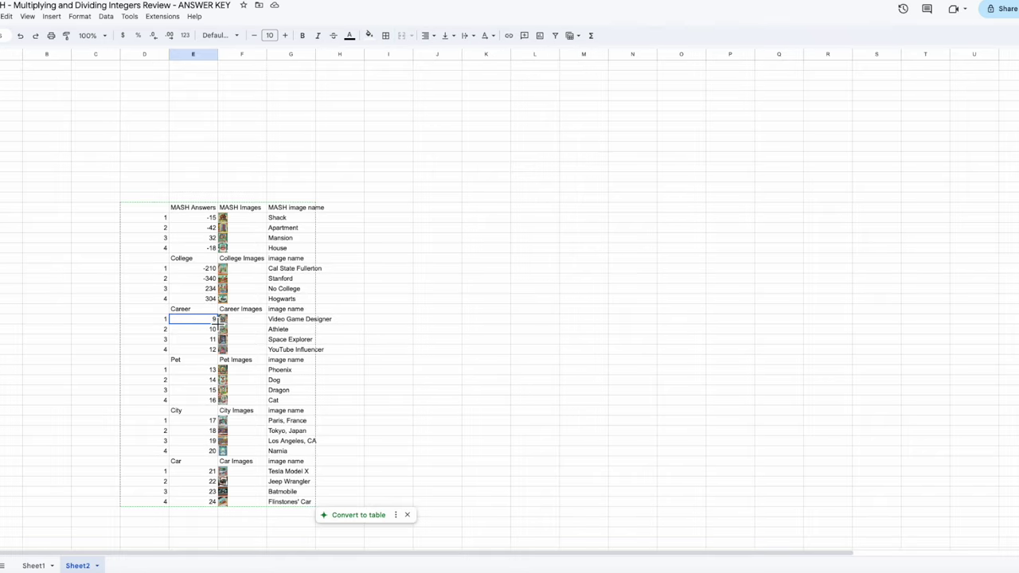
type("24")
key("Return")
type("-60")
key("Return")
type("30")
key("Return")
type("84")
Step: Overwrite the Sheet2 Pet lookup values with 40, -36, 54 and -72
left_click(205, 369)
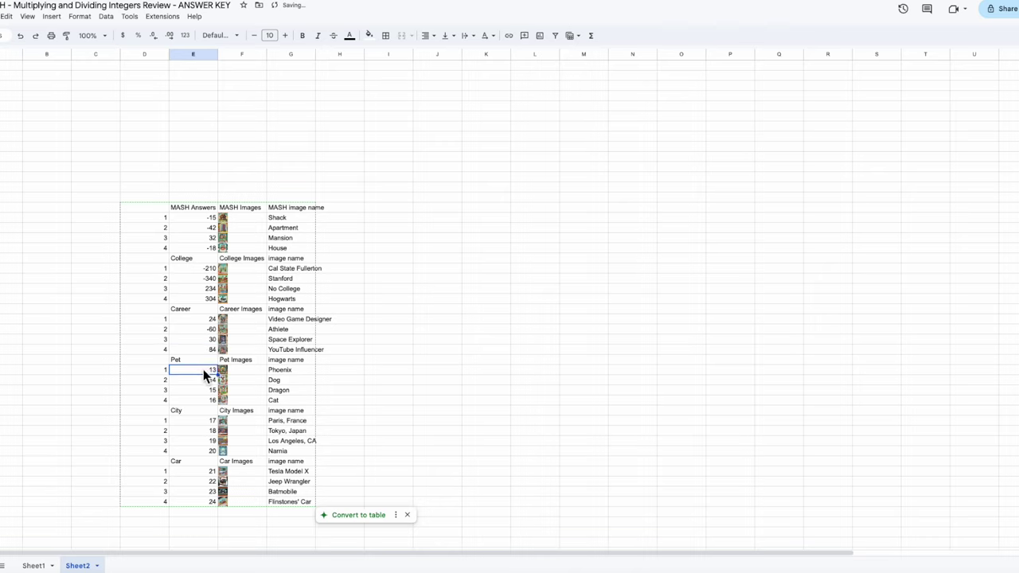
type("40")
key("Return")
type("-36")
key("Return")
type("54")
key("Return")
type("-72")
key("Return")
left_click(389, 347)
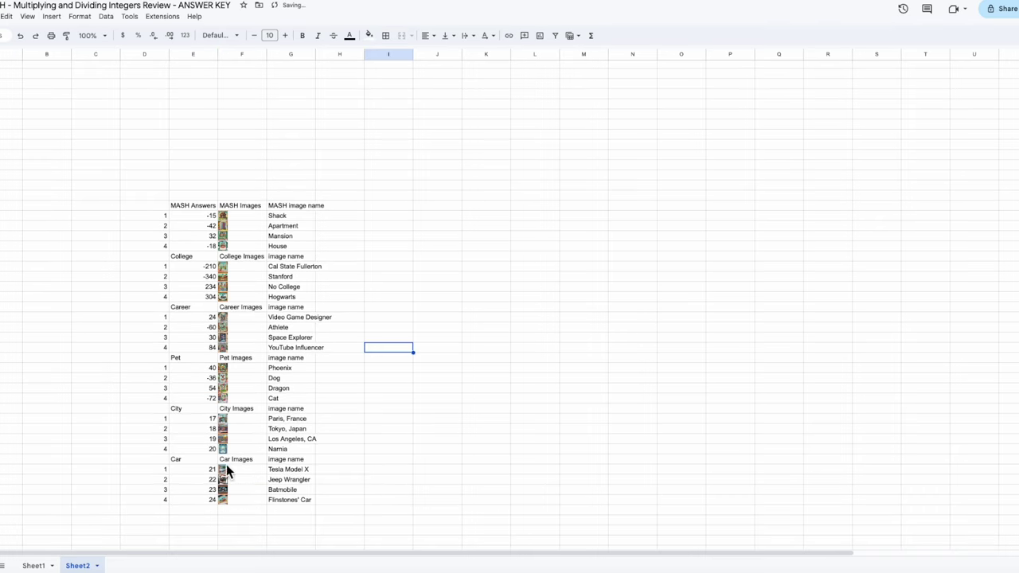
Step: On Sheet1, clear the last three Career and Pet answers to test the reveal images, then undo
left_click(53, 562)
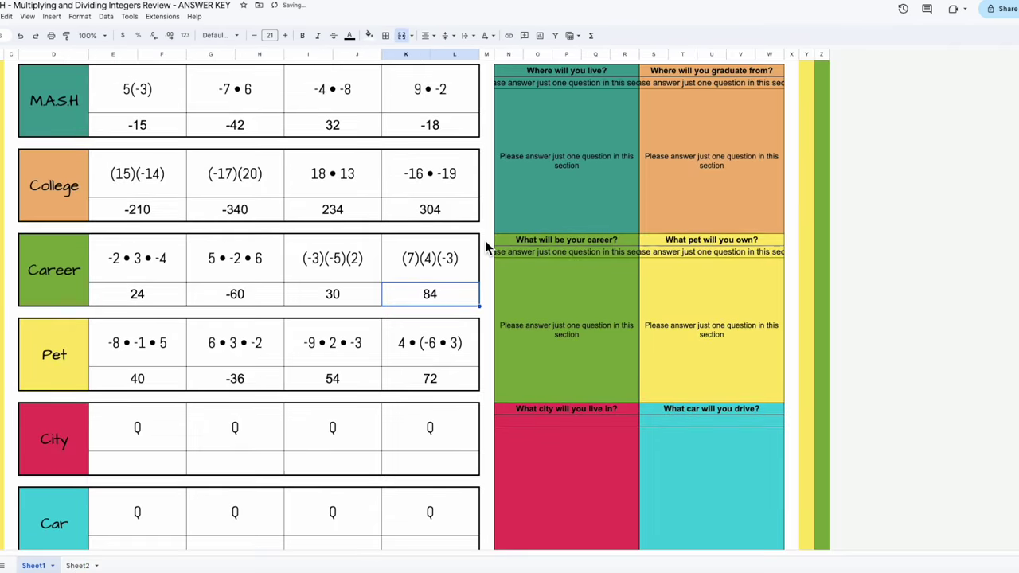
left_click_drag(268, 300, 400, 298)
key("Delete")
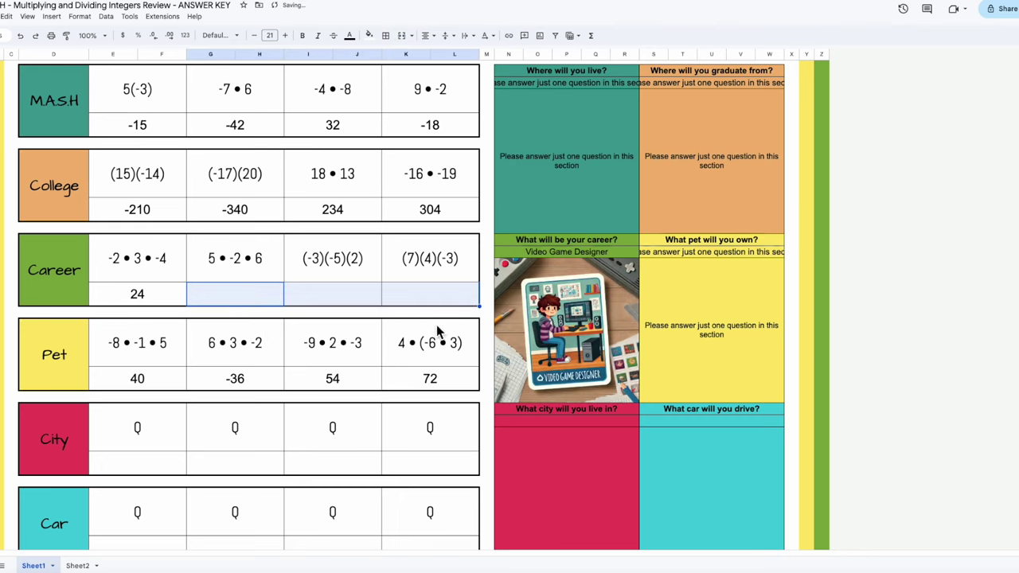
left_click_drag(289, 383, 414, 382)
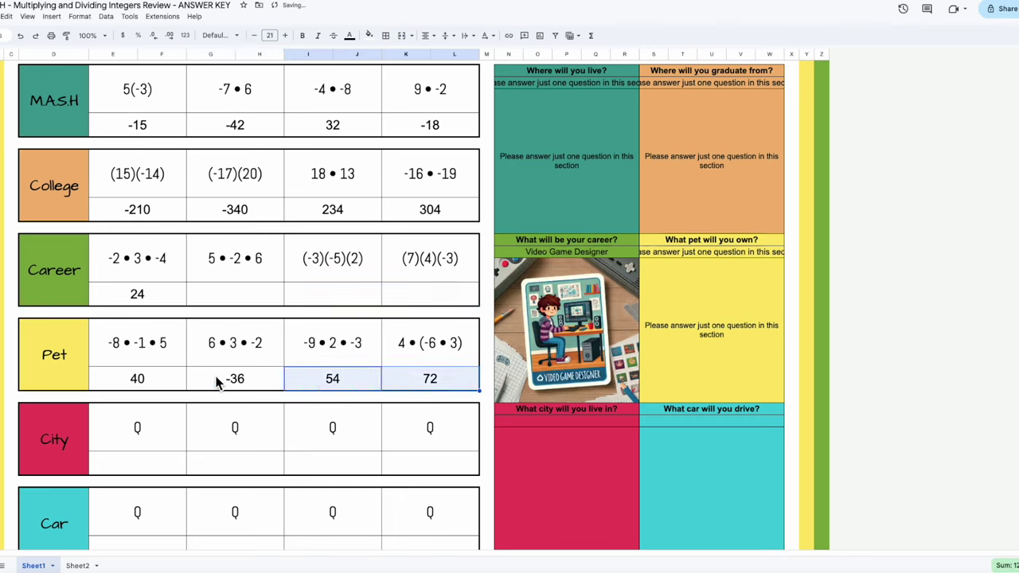
left_click_drag(217, 382, 426, 381)
key("Delete")
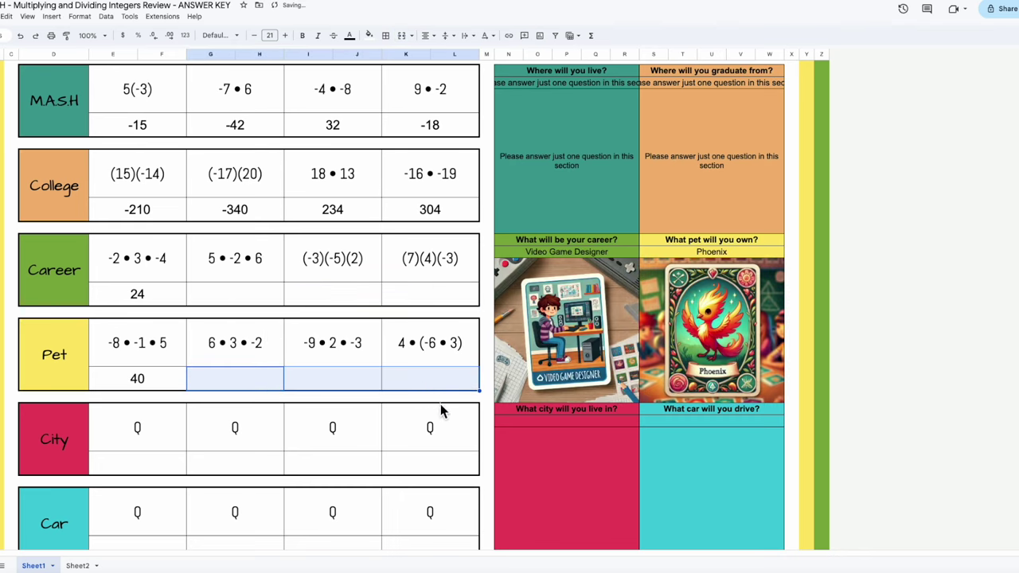
left_click(20, 35)
left_click(20, 35)
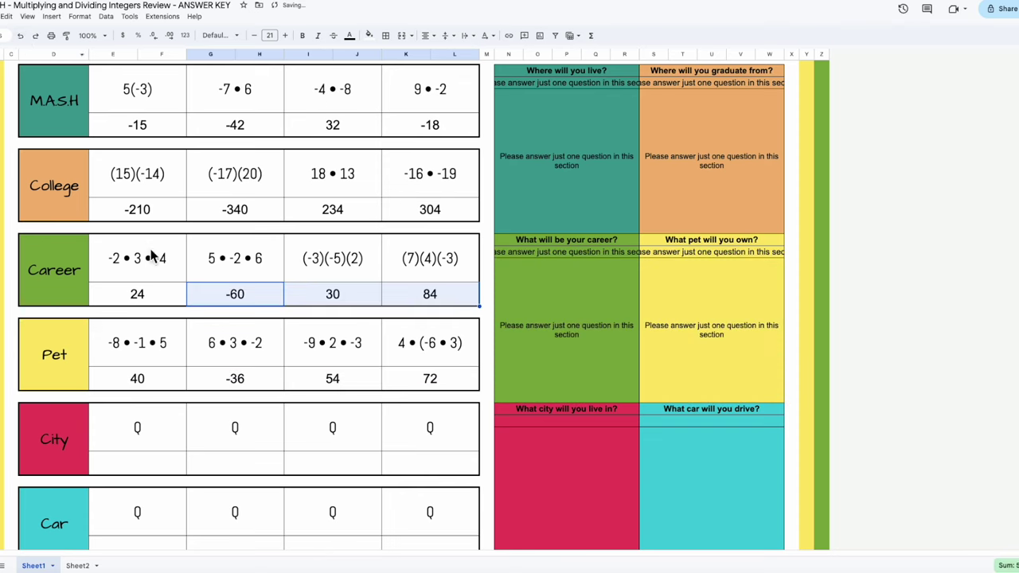
Step: Clear Career and Pet answers one cell at a time, including 24, 54 and 72
left_click(163, 294)
key("Delete")
left_click(156, 379)
key("Delete")
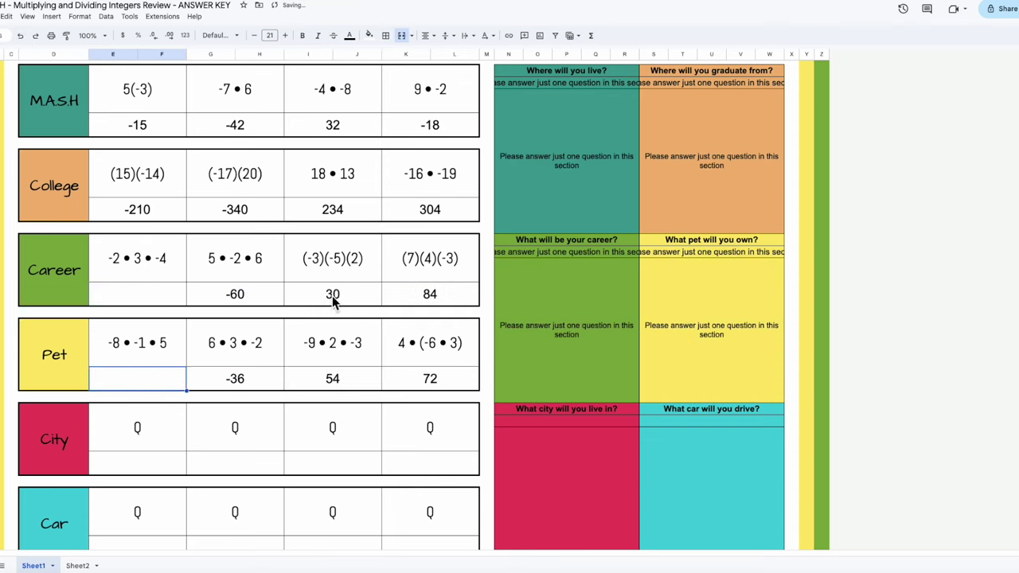
left_click(332, 295)
key("Delete")
left_click(427, 298)
key("Delete")
left_click(359, 378)
key("Delete")
left_click(436, 376)
key("Delete")
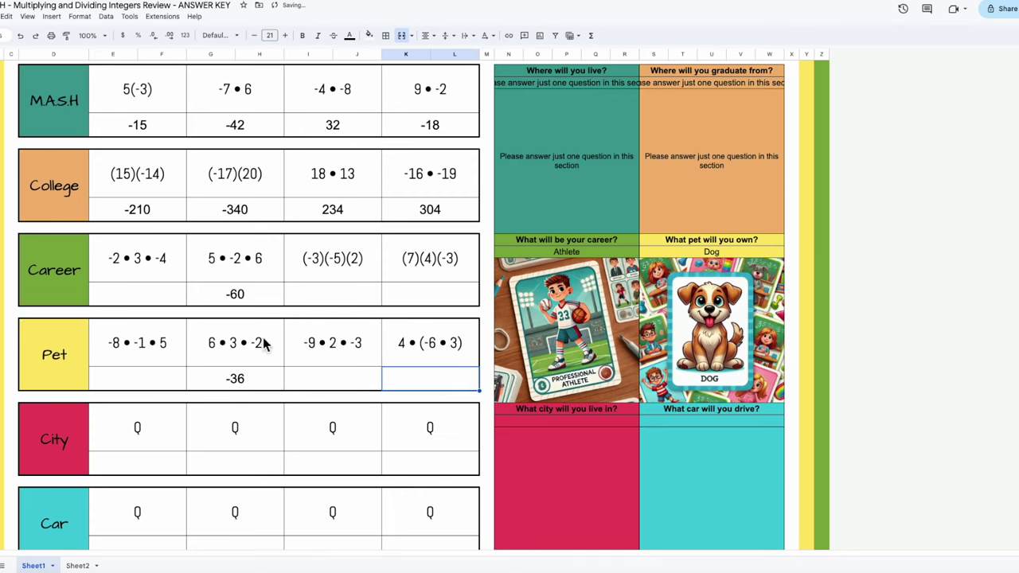
Step: Undo the individual clearings to restore all Career and Pet answers
left_click(21, 37)
left_click(22, 37)
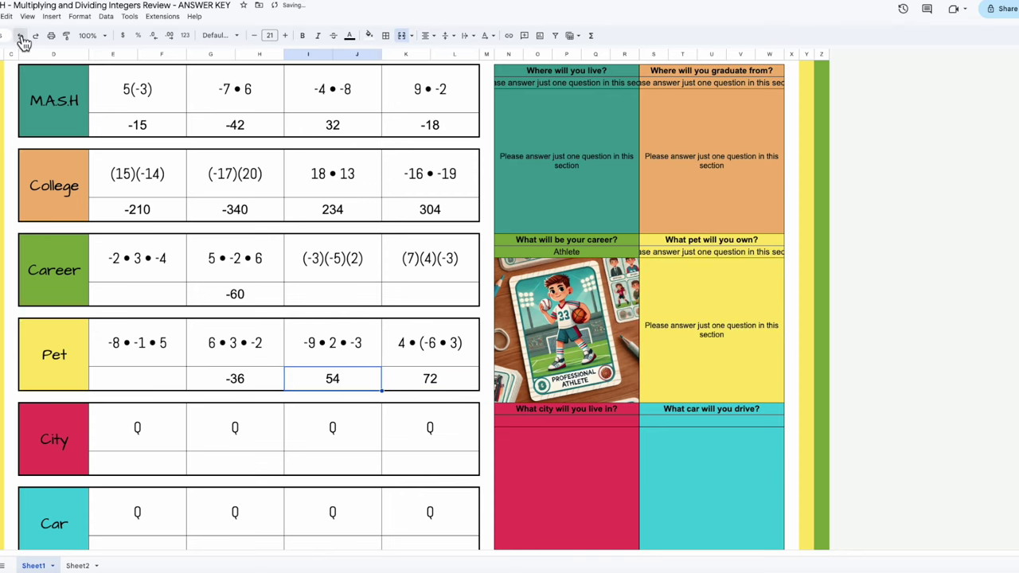
left_click(22, 37)
left_click(22, 37)
left_click(22, 37)
left_click(22, 36)
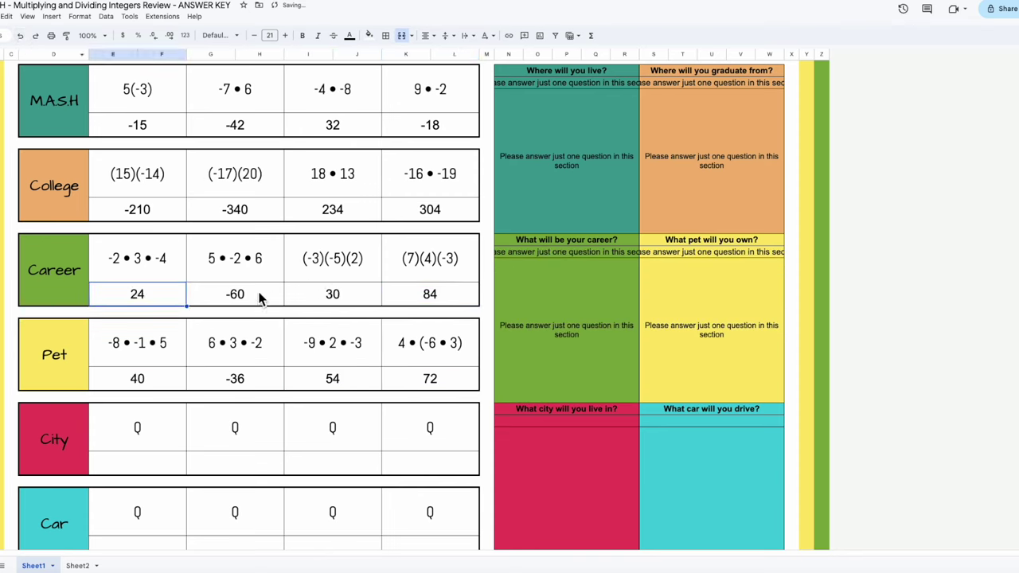
Step: Test clearing the first two and last Career and Pet answers (84, 72), then undo
left_click_drag(152, 297, 230, 296)
key("Delete")
left_click_drag(137, 378, 234, 378)
key("Delete")
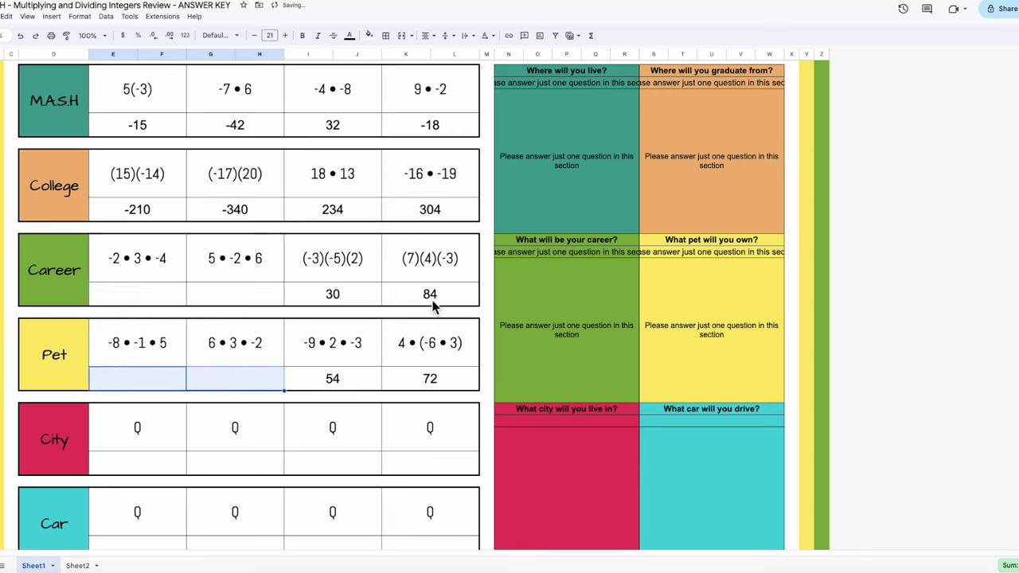
left_click(435, 300)
key("Delete")
left_click(436, 378)
key("Delete")
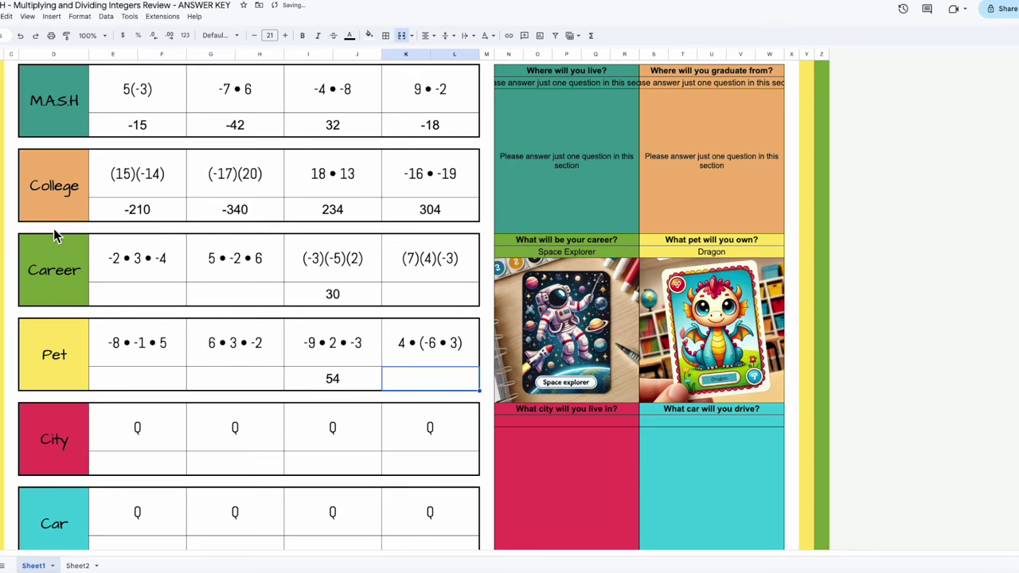
left_click(21, 38)
left_click(21, 37)
left_click(21, 37)
left_click(22, 38)
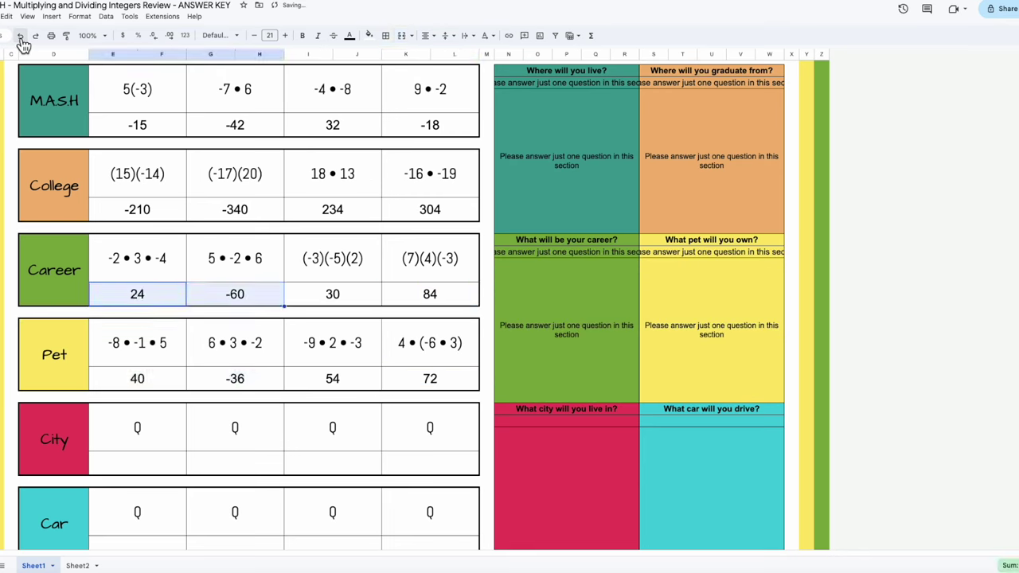
Step: Clear Career answers 24, -60, 30 and Pet answers 40, -36, 54
left_click_drag(137, 294, 333, 294)
key("Delete")
left_click_drag(137, 378, 286, 375)
key("Delete")
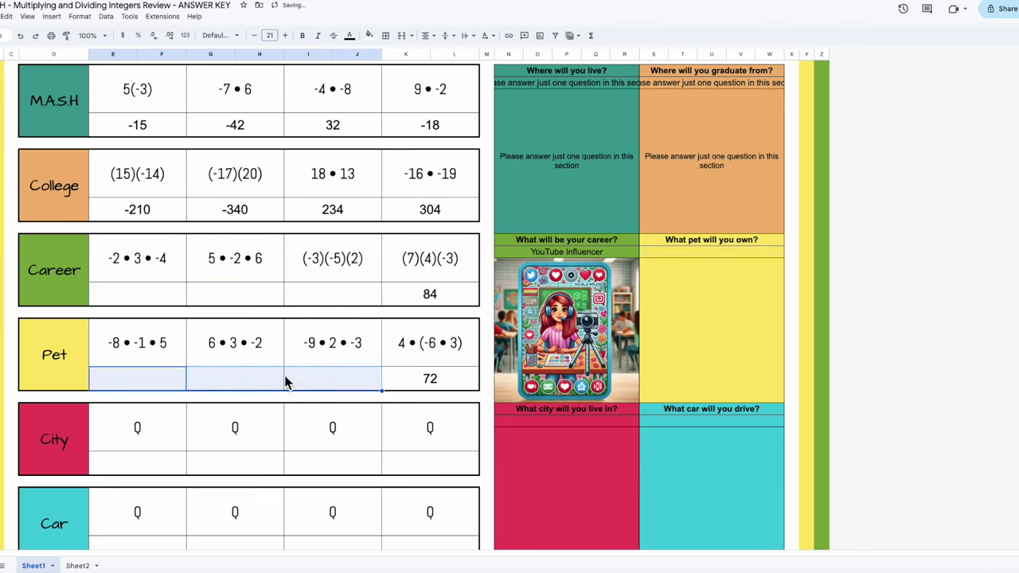
Step: Change the last Pet answer from 72 to -72
left_click(438, 385)
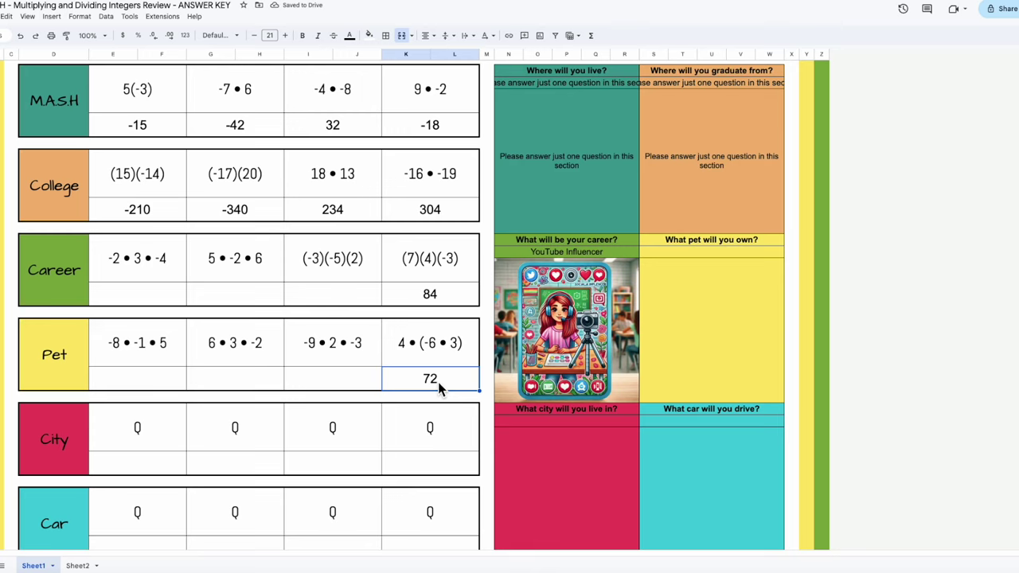
double_click(421, 379)
left_click(421, 379)
type("-")
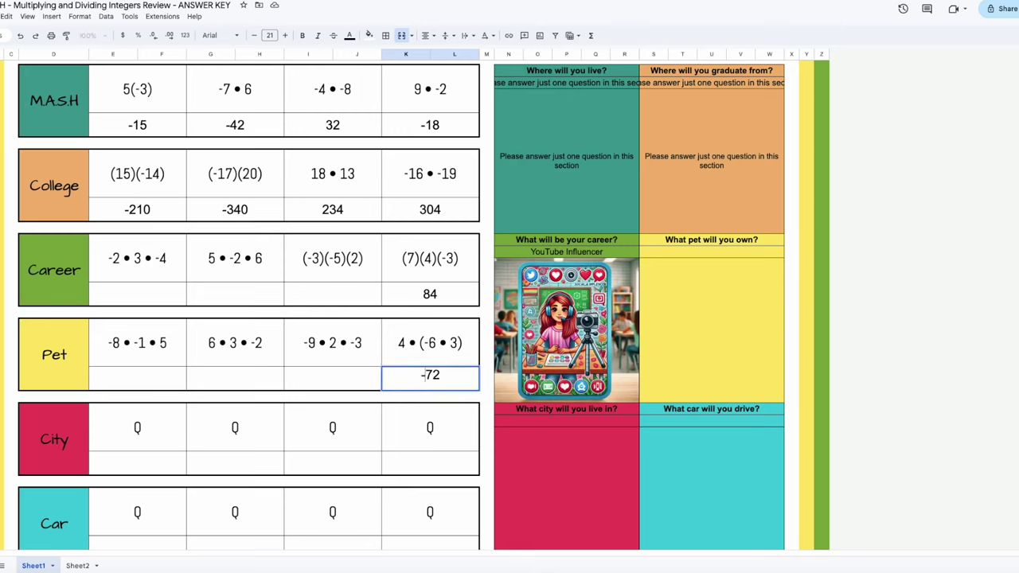
left_click(432, 430)
left_click(402, 455)
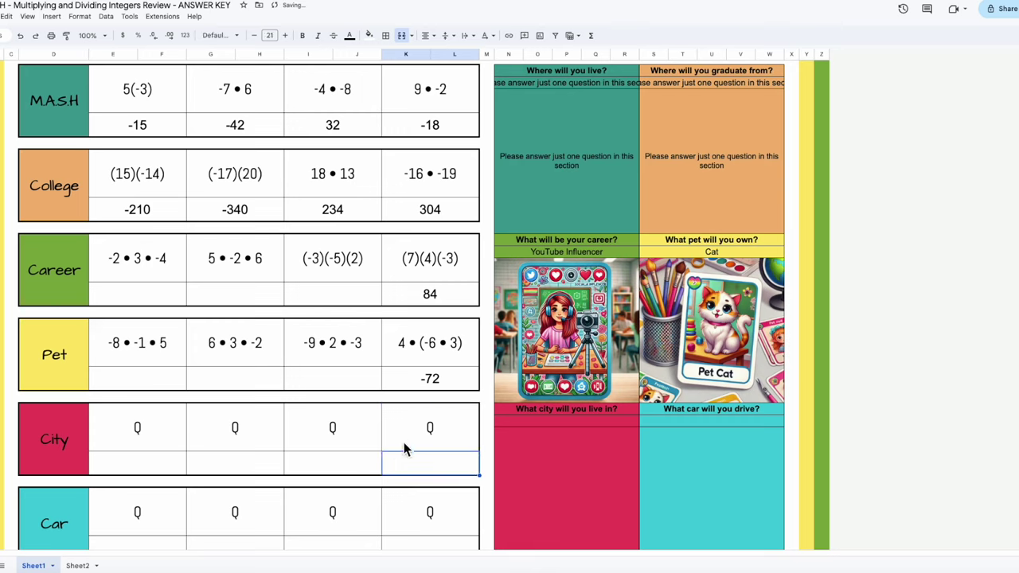
Step: Undo to restore the cleared answers, then re-enter the last Pet answer as -72
left_click(19, 35)
left_click(19, 36)
left_click(19, 36)
double_click(417, 379)
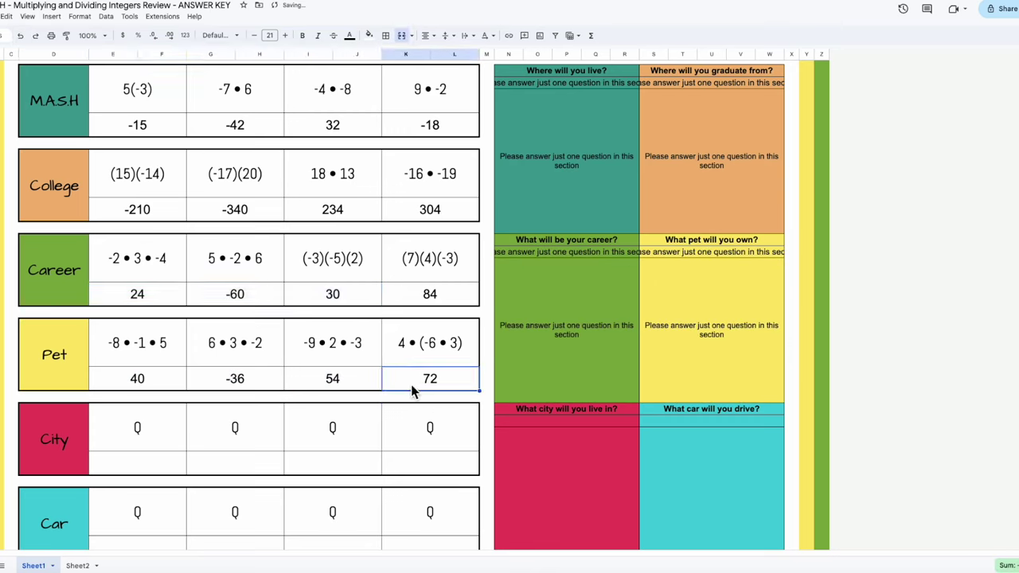
left_click(417, 379)
type("-")
left_click(419, 433)
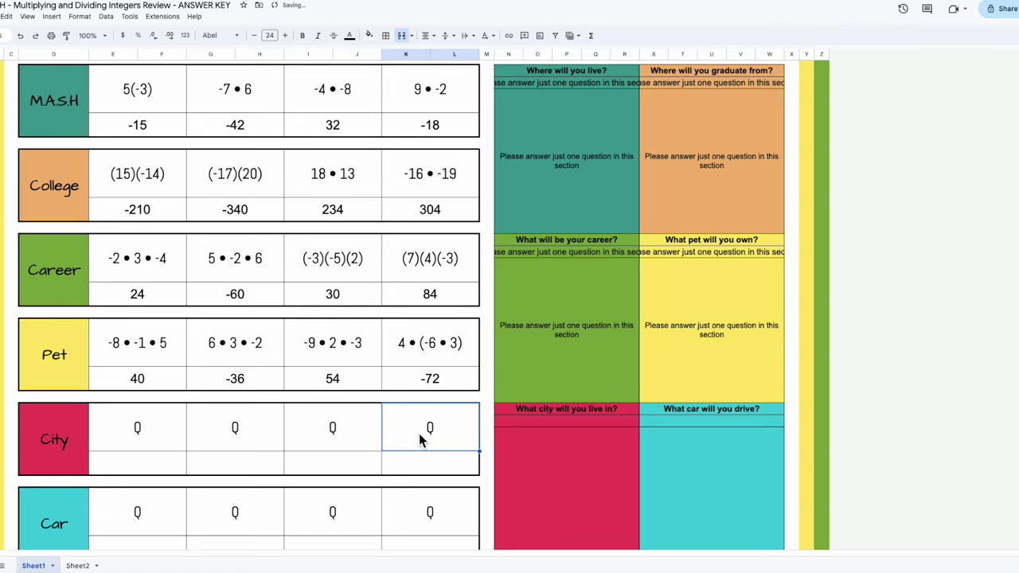
scroll(472, 393, "down", 1)
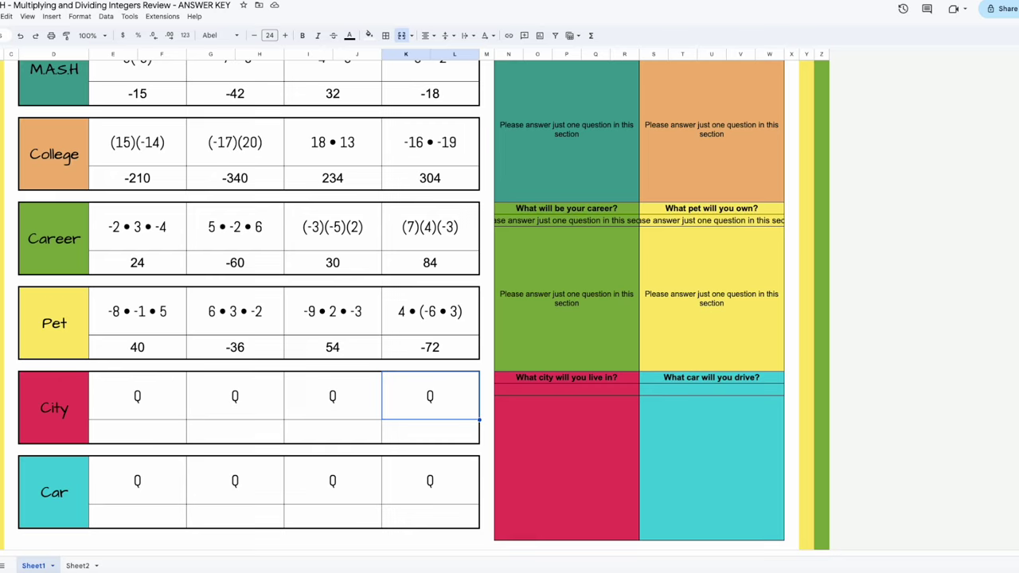
key("ctrl+Tab")
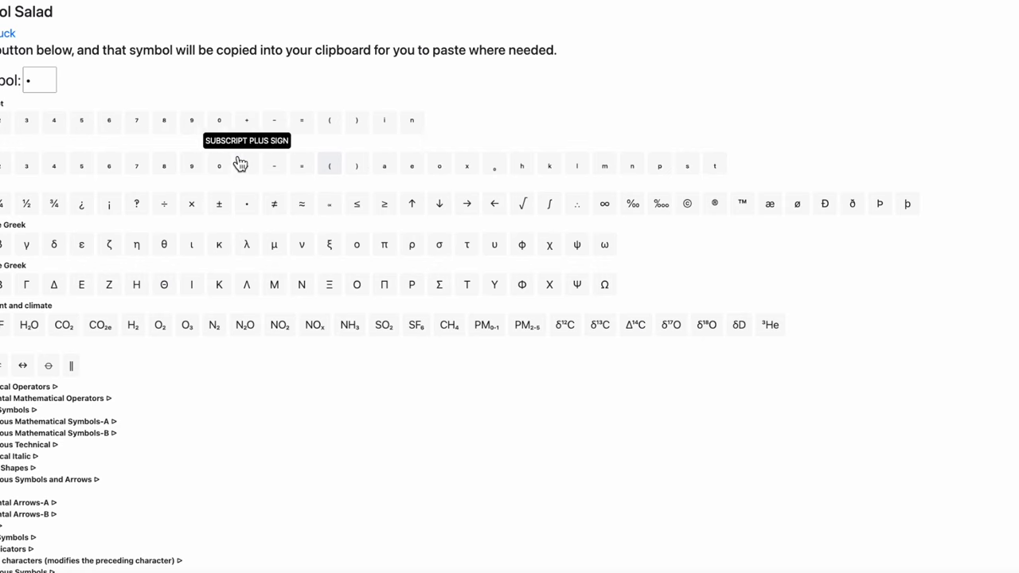
Step: Copy the ÷ division sign from Symbol Salad and return to the answer key
left_click(166, 209)
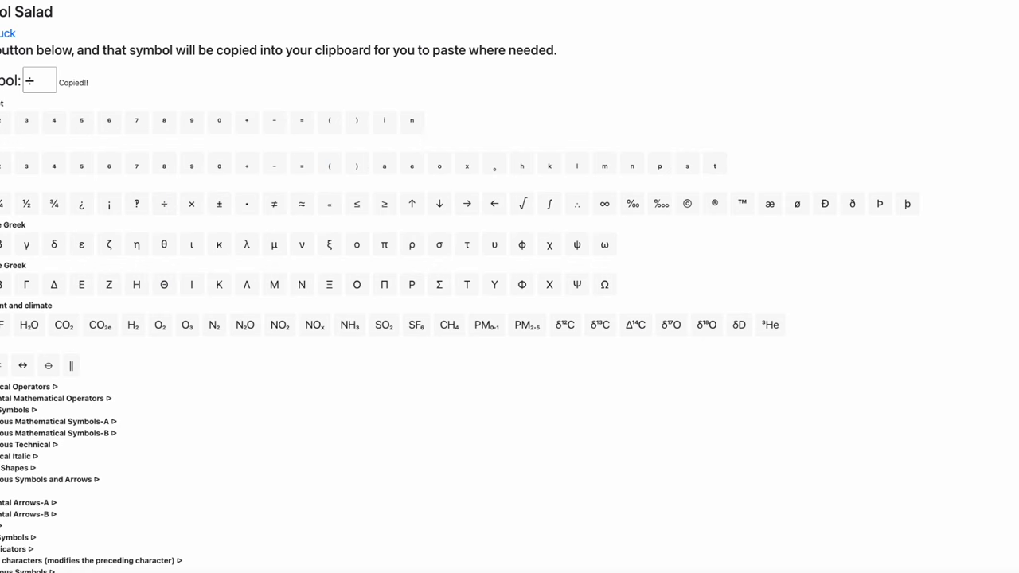
key("ctrl+Tab")
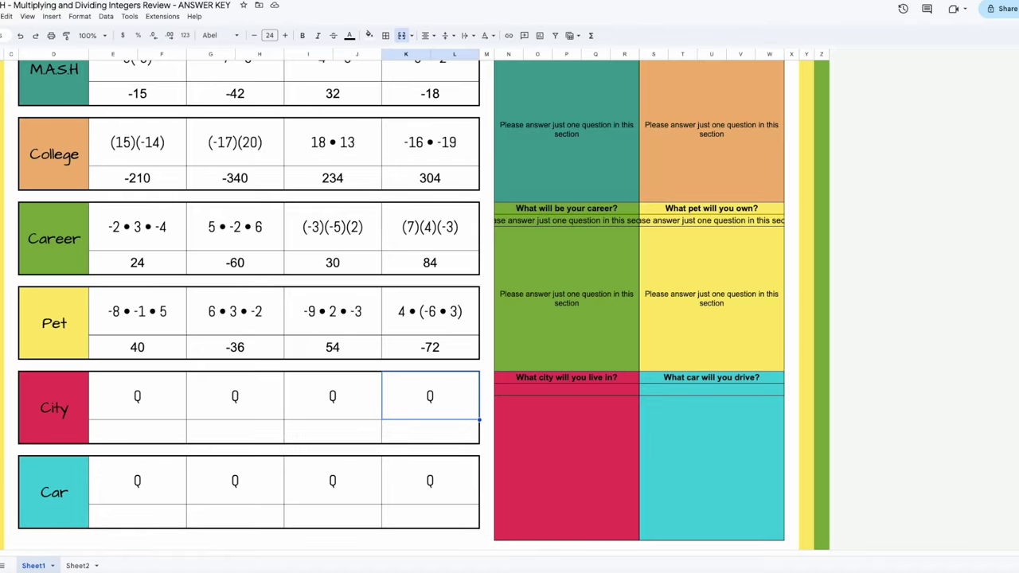
Step: Enter City problems 12 ÷ 4 and 10 ÷ 5 with answers 3 and 2
left_click(168, 398)
type("12")
key("ctrl+v")
type("4")
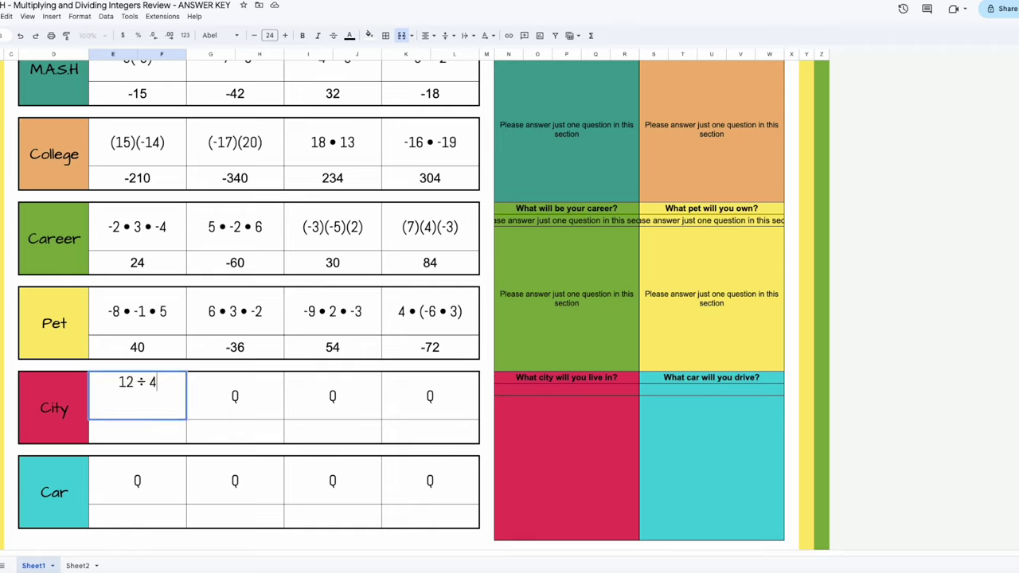
left_click(167, 431)
type("3")
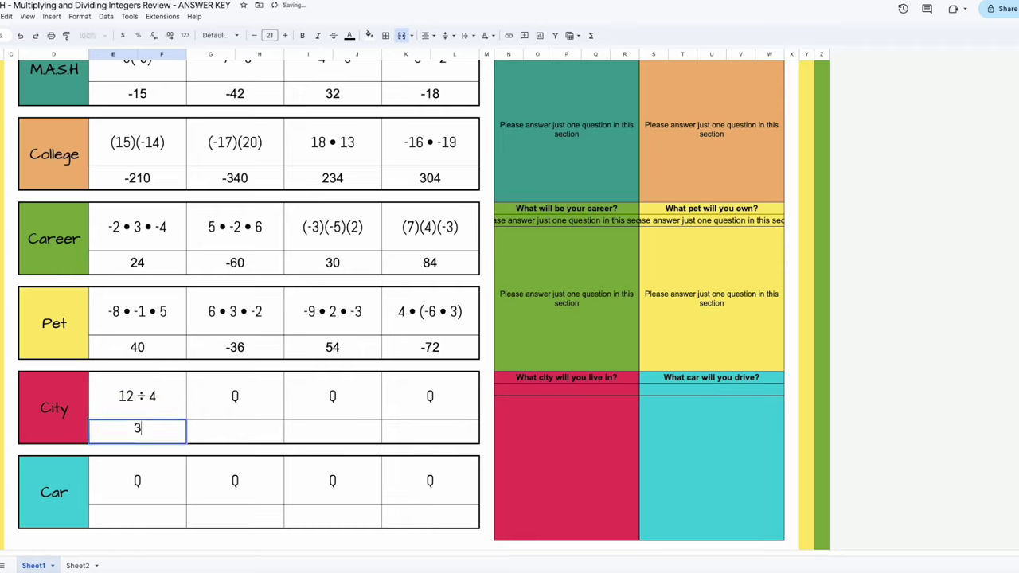
left_click(216, 401)
type("10")
key("ctrl+v")
type("5")
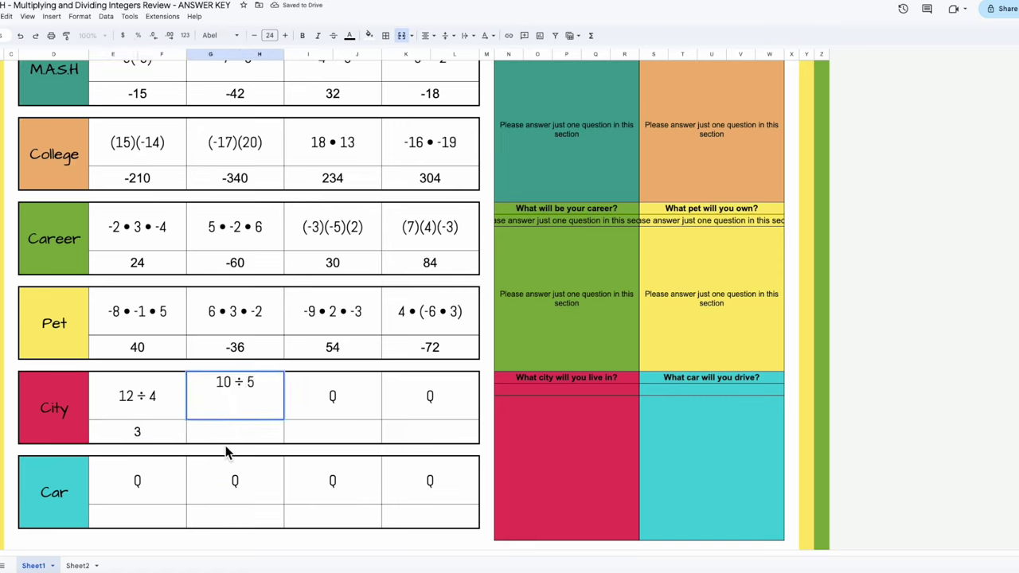
left_click(228, 432)
type("2")
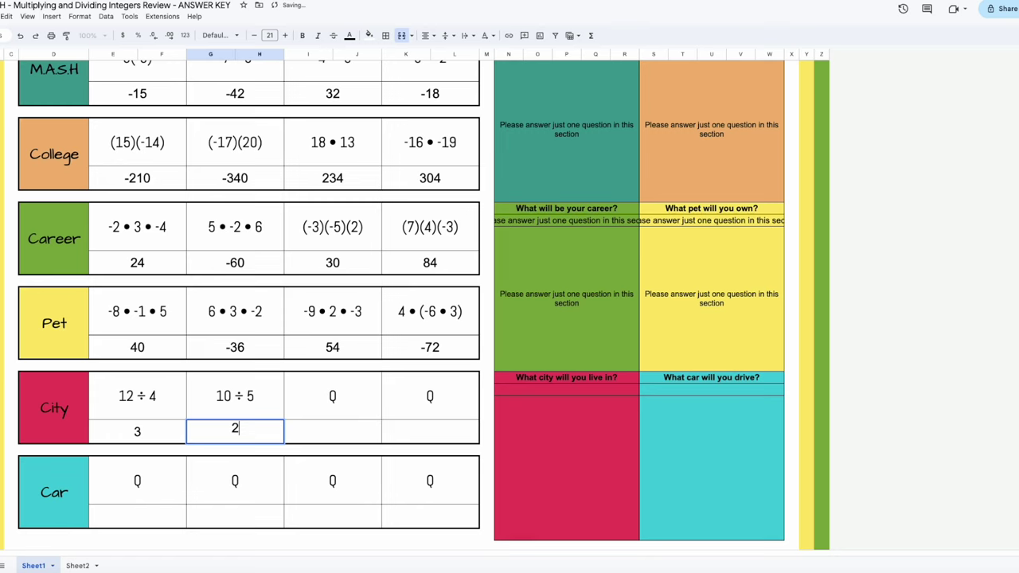
Step: Enter City problems -9 / 3 and 8 / -2 with answers -3 and -4
left_click(317, 415)
type("-9 / 3")
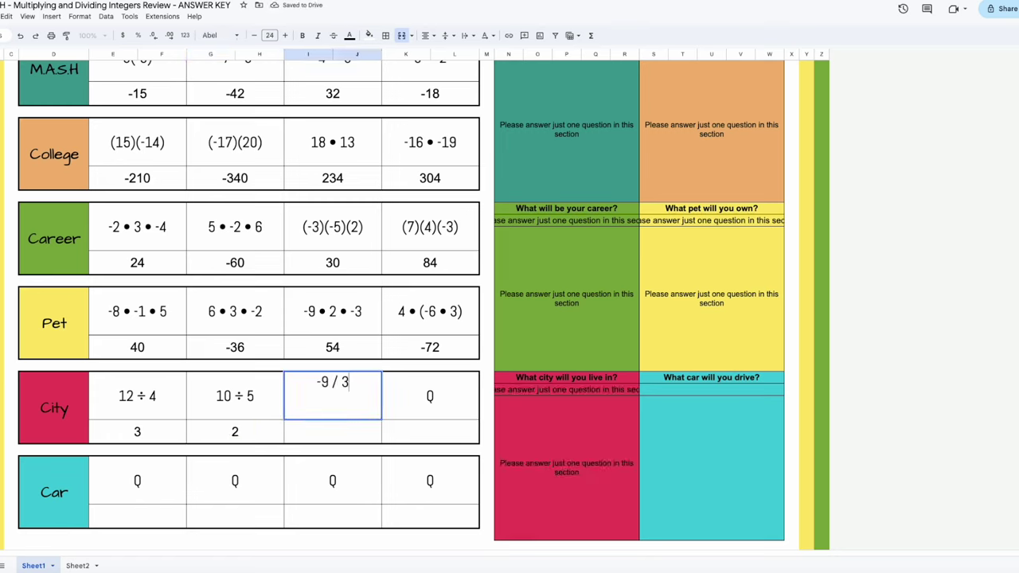
left_click(329, 442)
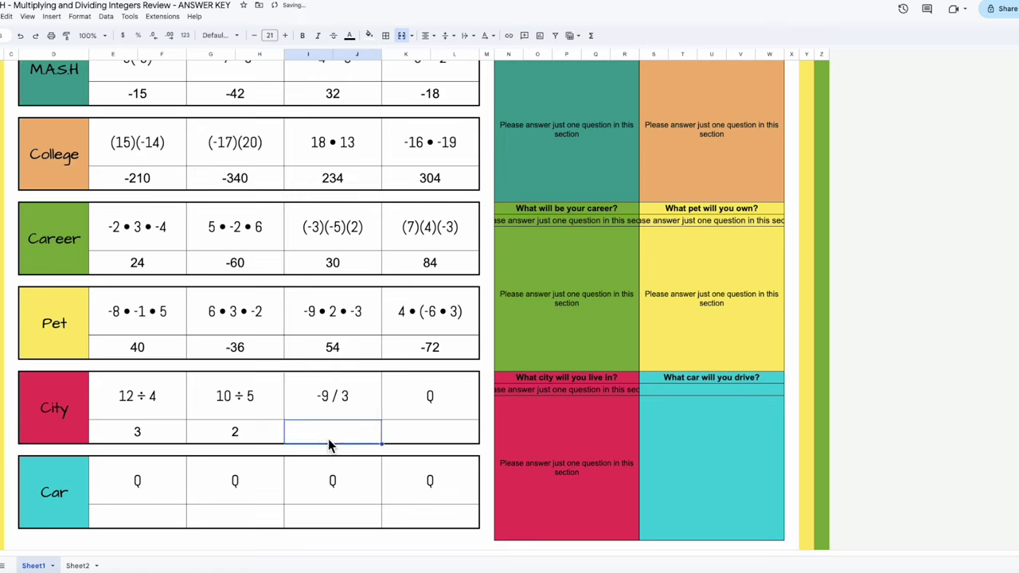
type("-3")
left_click(411, 409)
type("8 / 2")
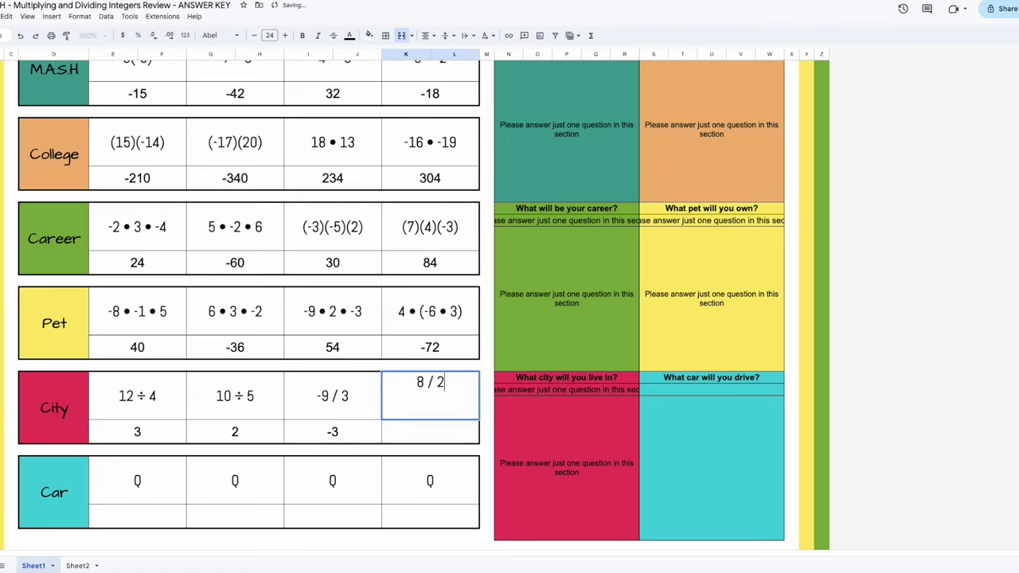
key("Left")
type("-")
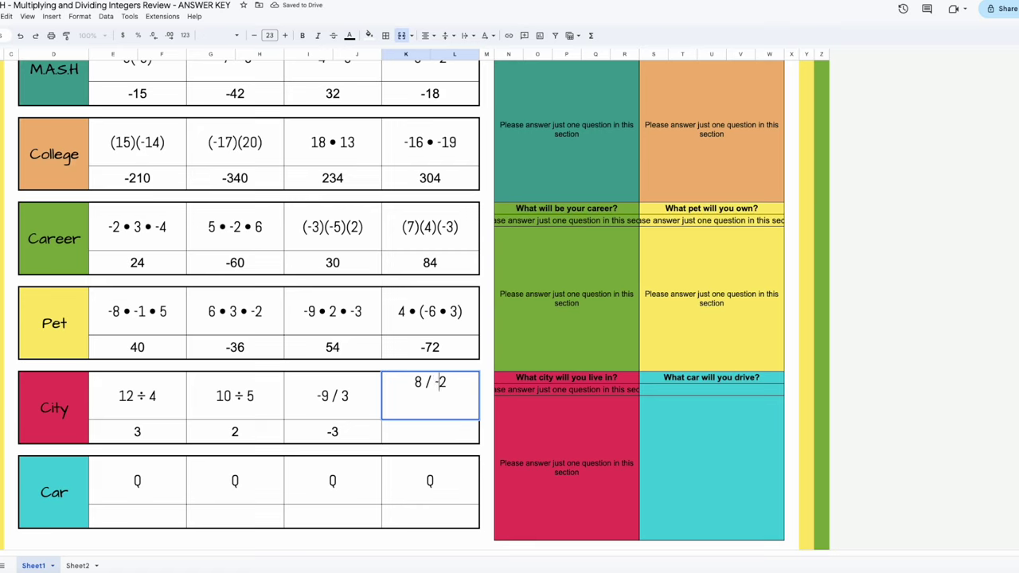
left_click(427, 436)
type("-4")
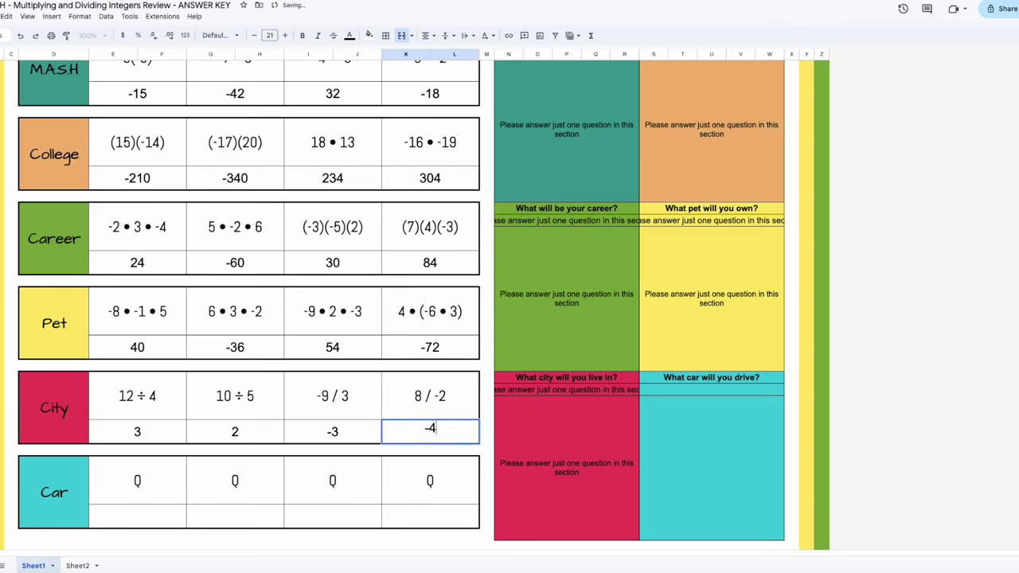
left_click(289, 473)
left_click(159, 487)
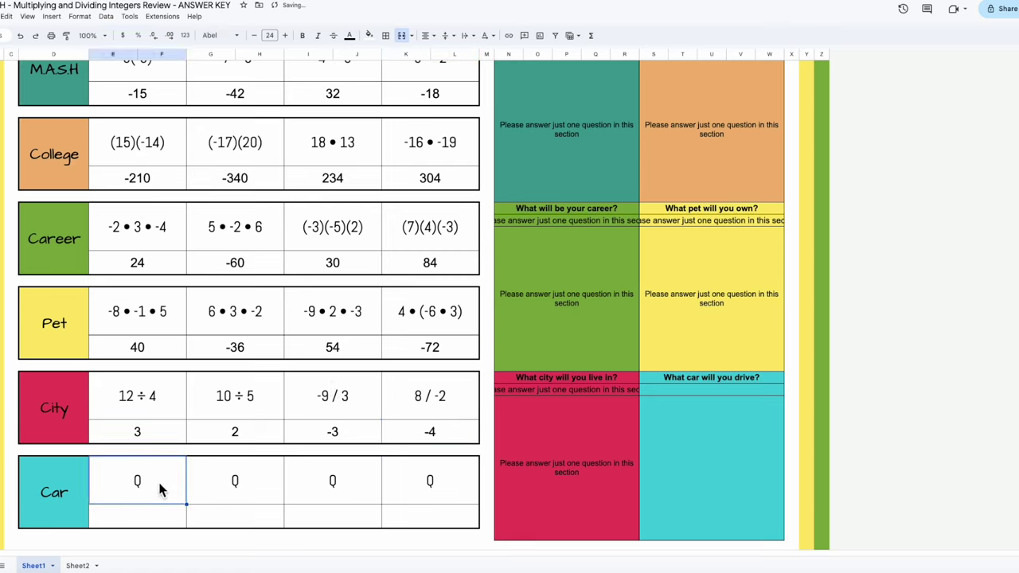
Step: Enter Car problems 48 / 6 and 75 ÷ (-15) with answers 8 and -5
type("48")
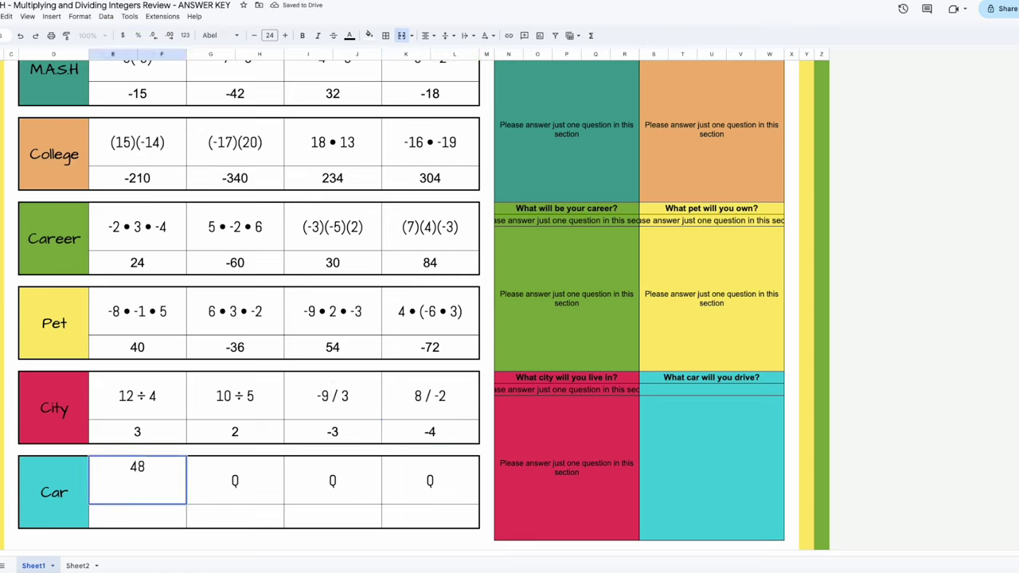
type(" / 6")
left_click(142, 517)
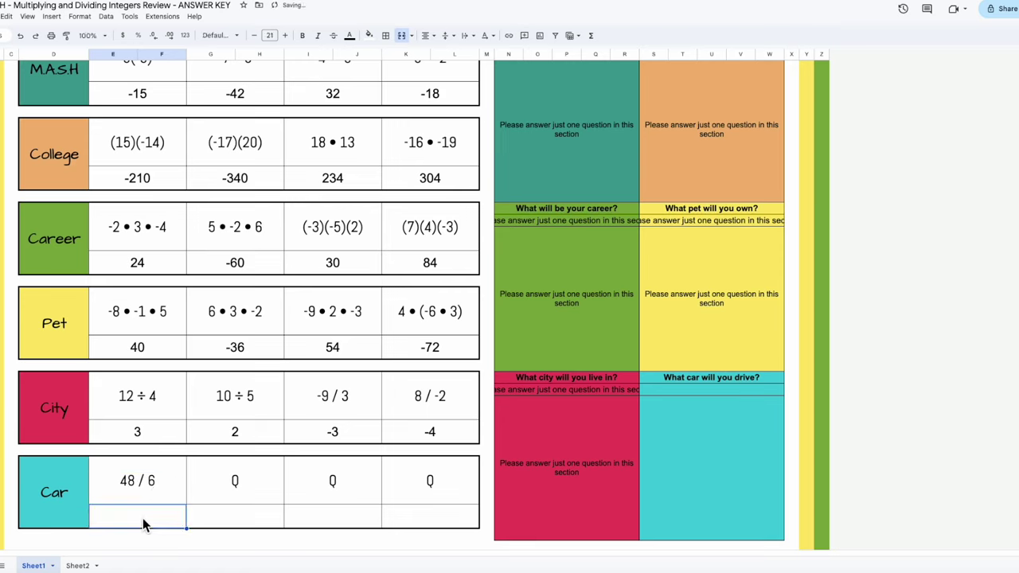
type("8")
left_click(239, 481)
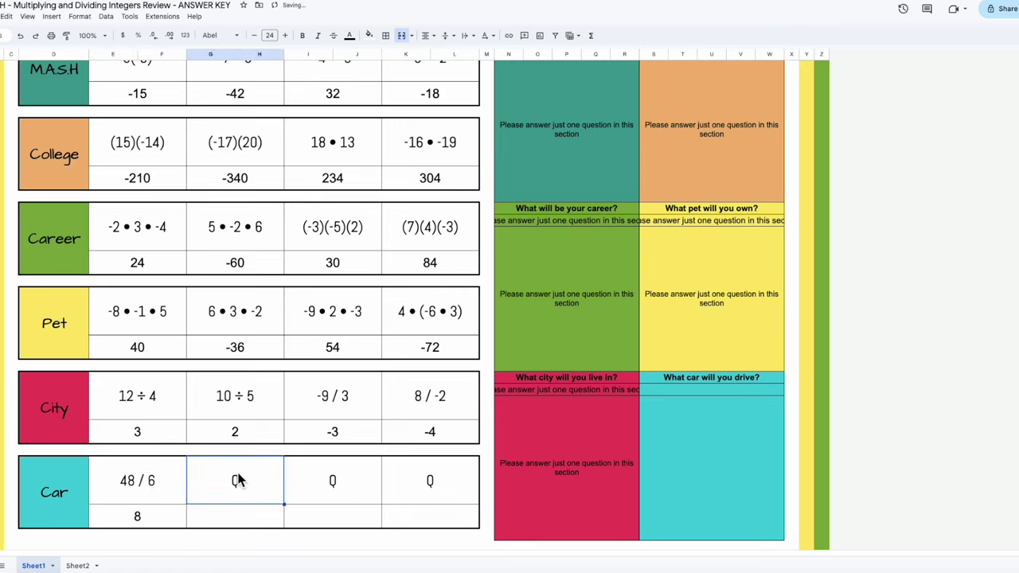
type("75 ÷ -15")
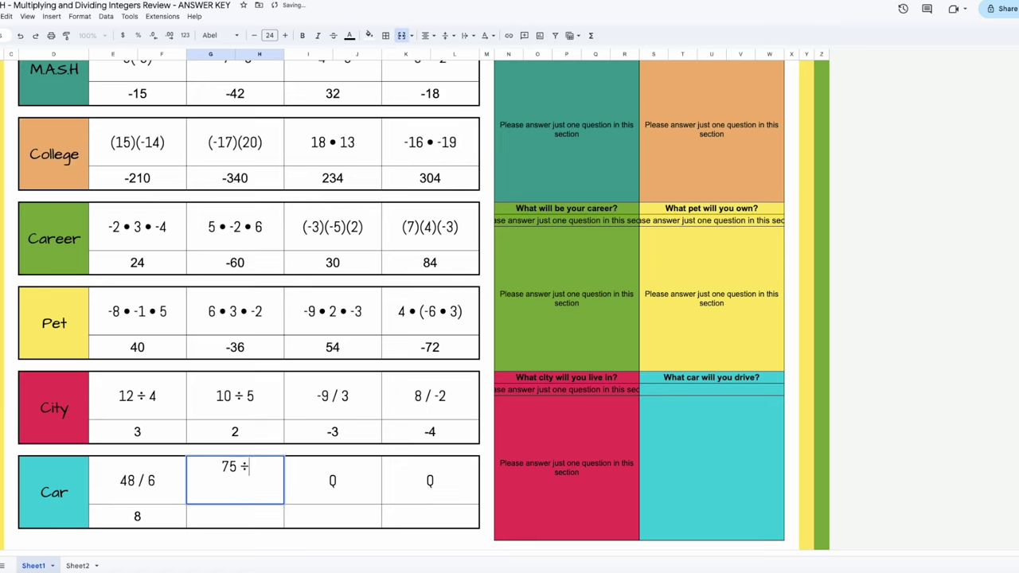
left_click(243, 469)
type("(")
key("Right")
key("Right")
key("Right")
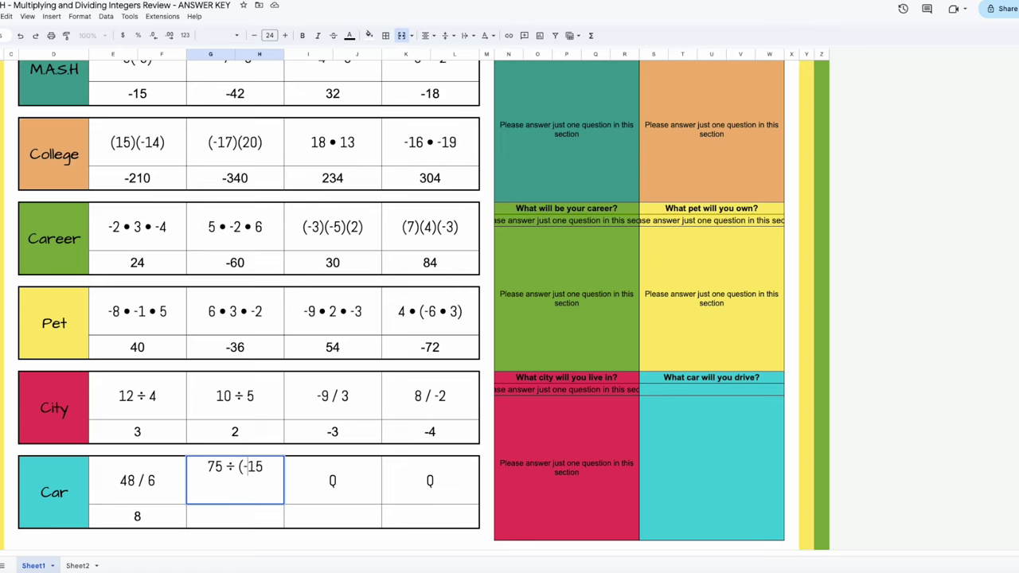
type(")")
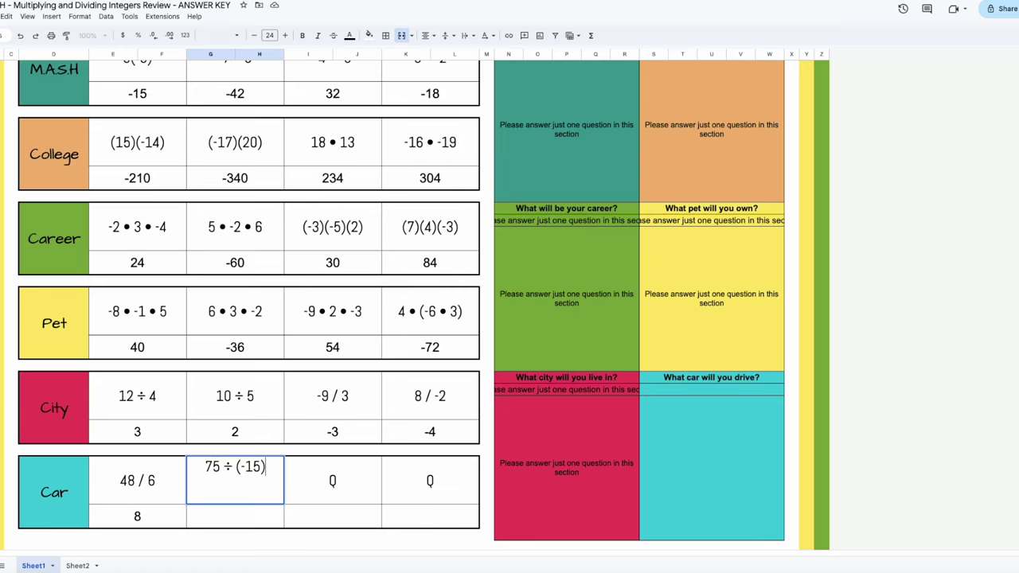
left_click(310, 500)
left_click(276, 516)
type("-5")
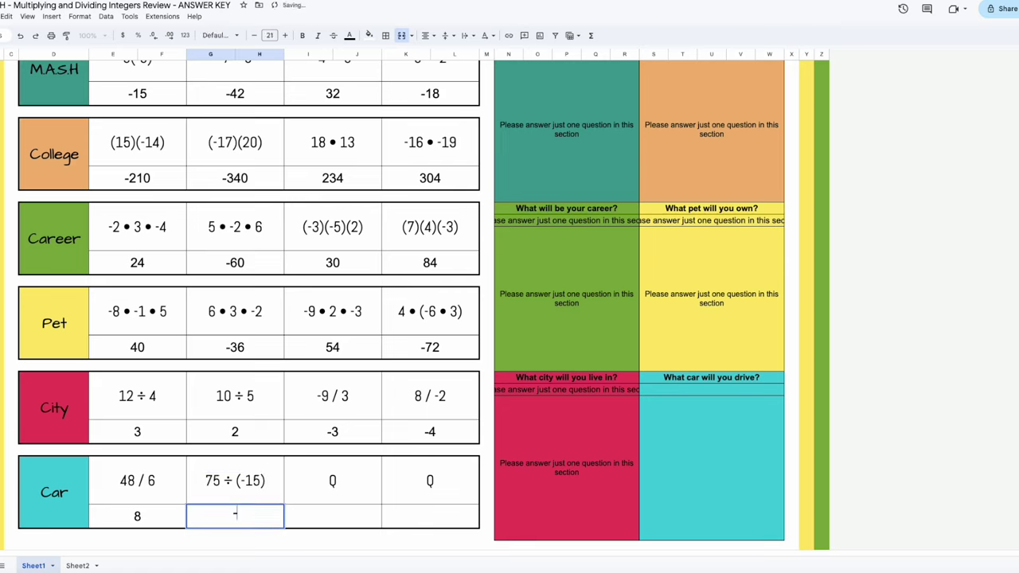
Step: Add the third Car problem -144 / -12 with answer 12
left_click(329, 481)
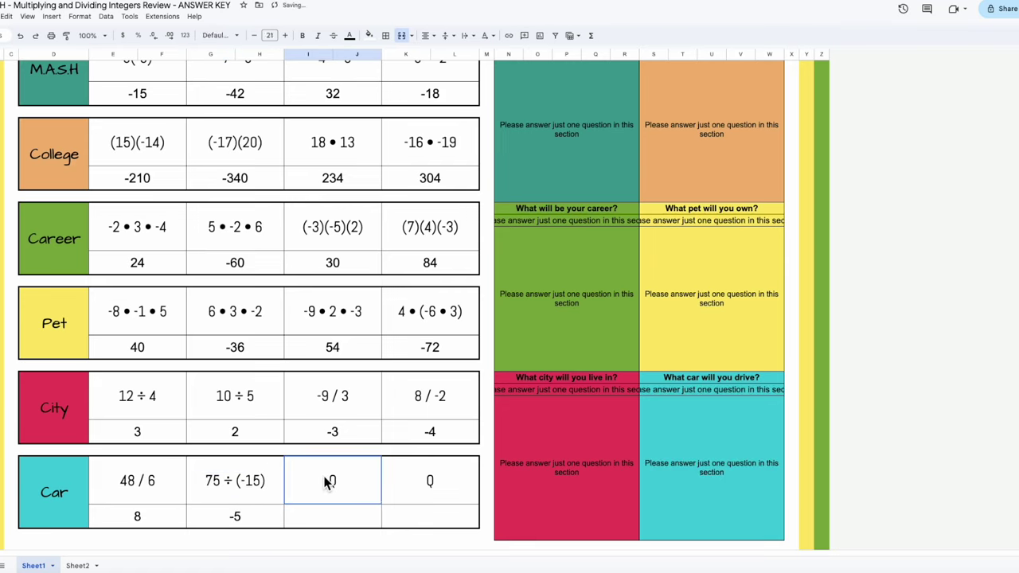
type("-")
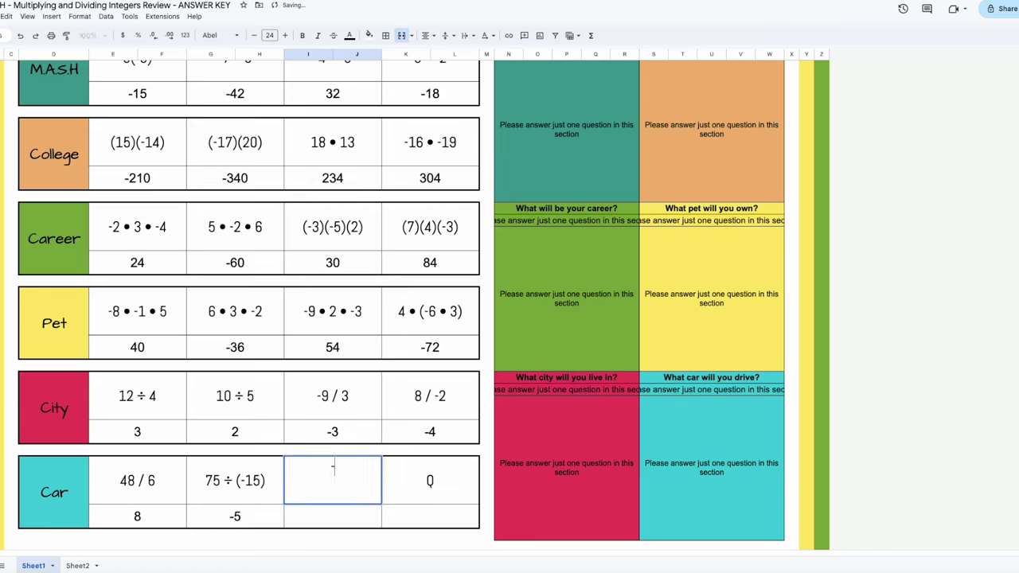
type("144 / -12")
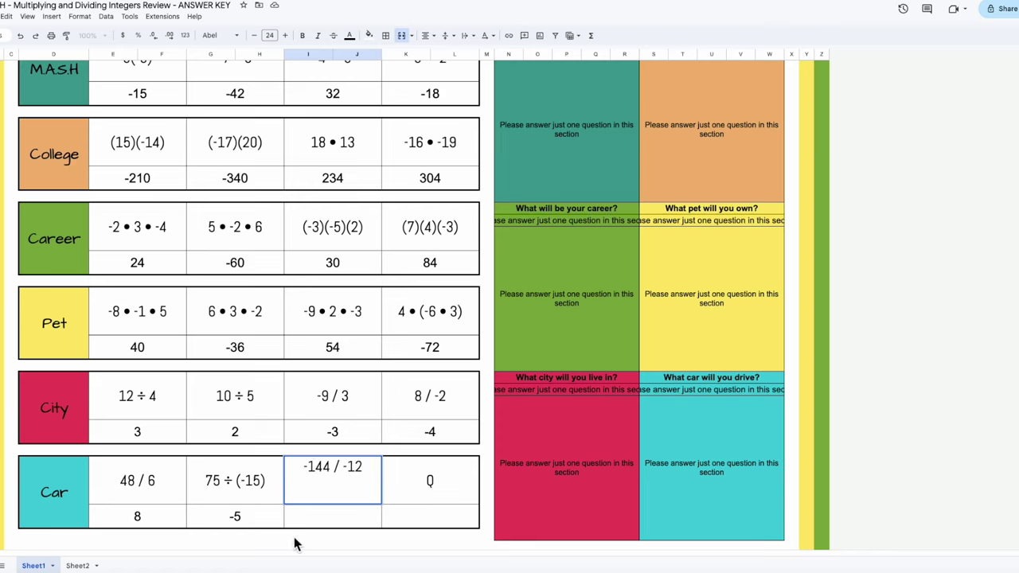
left_click(336, 520)
type("12")
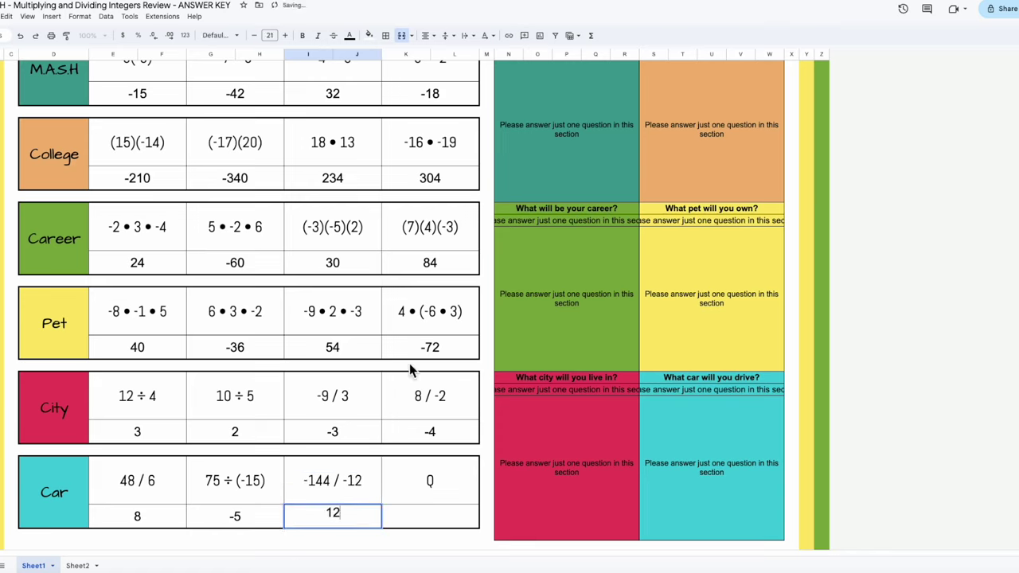
Step: Add the last Car problem (-100) ÷ 25 with answer -4
left_click(430, 482)
type("1")
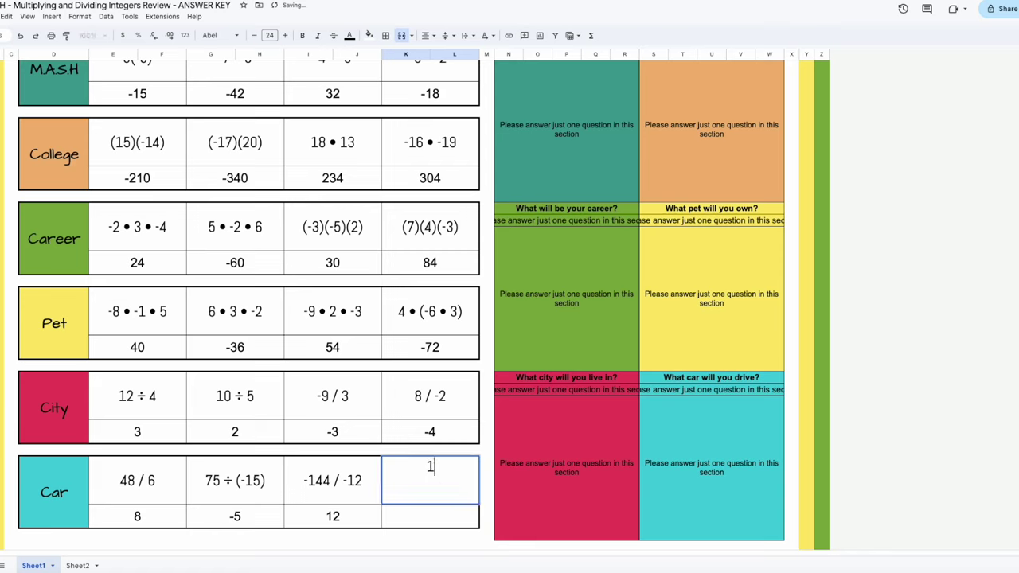
type("00 ÷ -25")
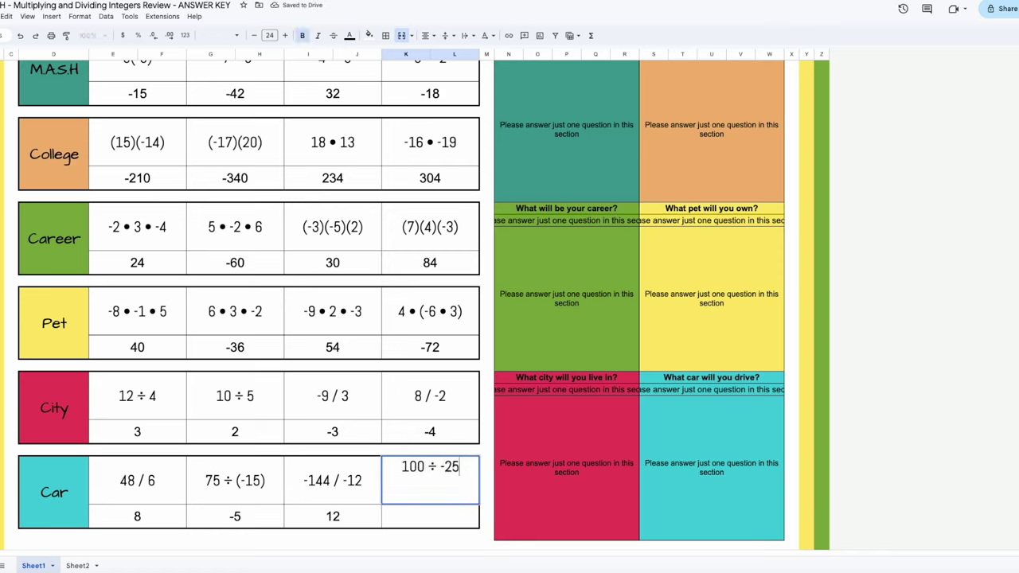
key("Home")
type("(-")
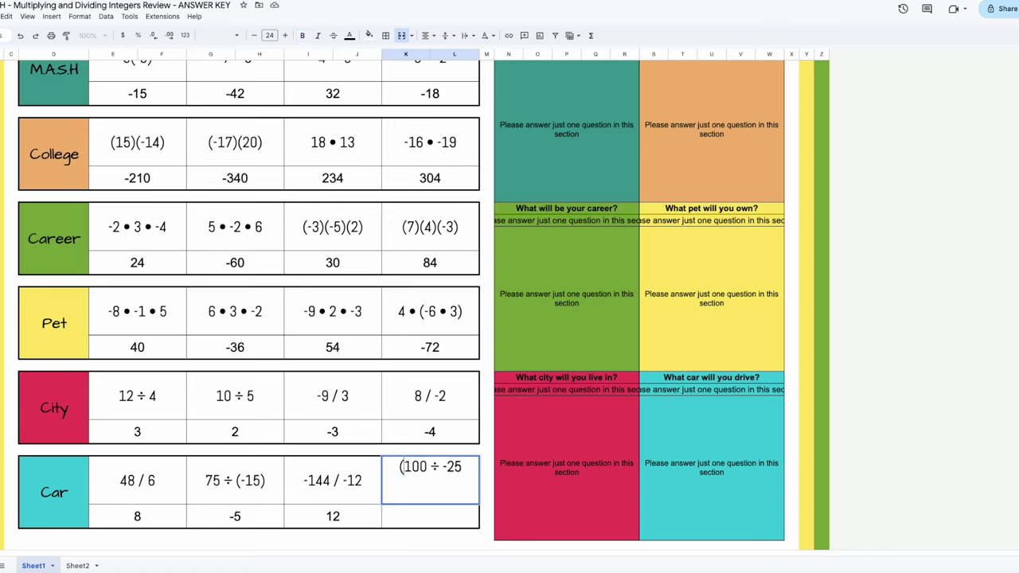
key("Right")
key("Right")
key("Right")
type(")")
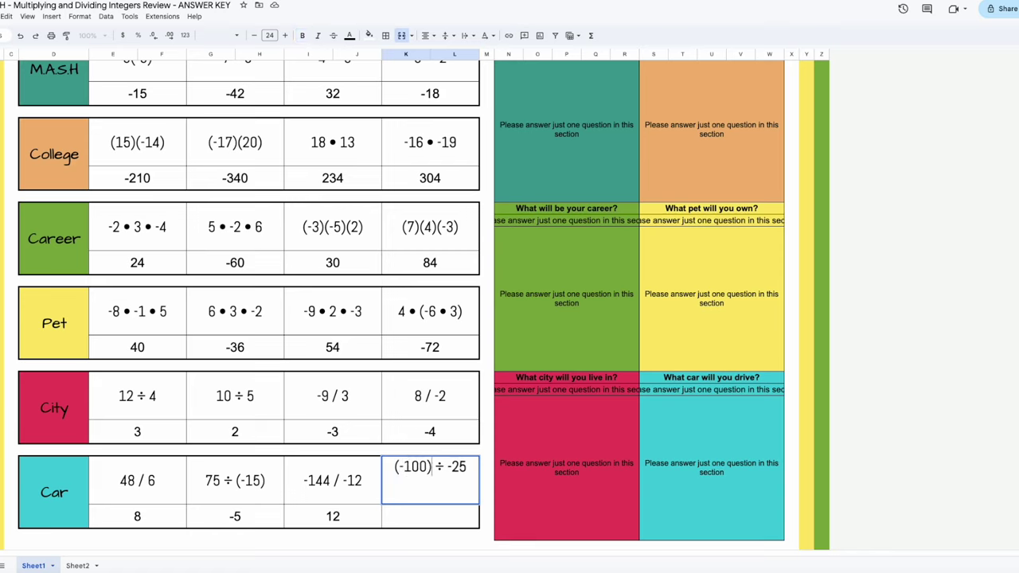
key("Left")
key("BackSpace")
left_click(451, 518)
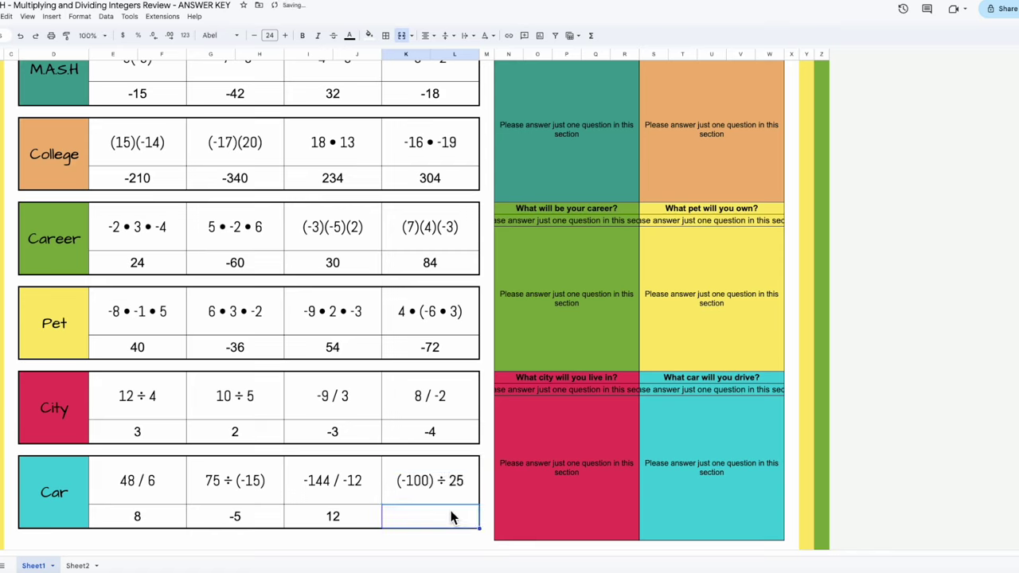
type("-4")
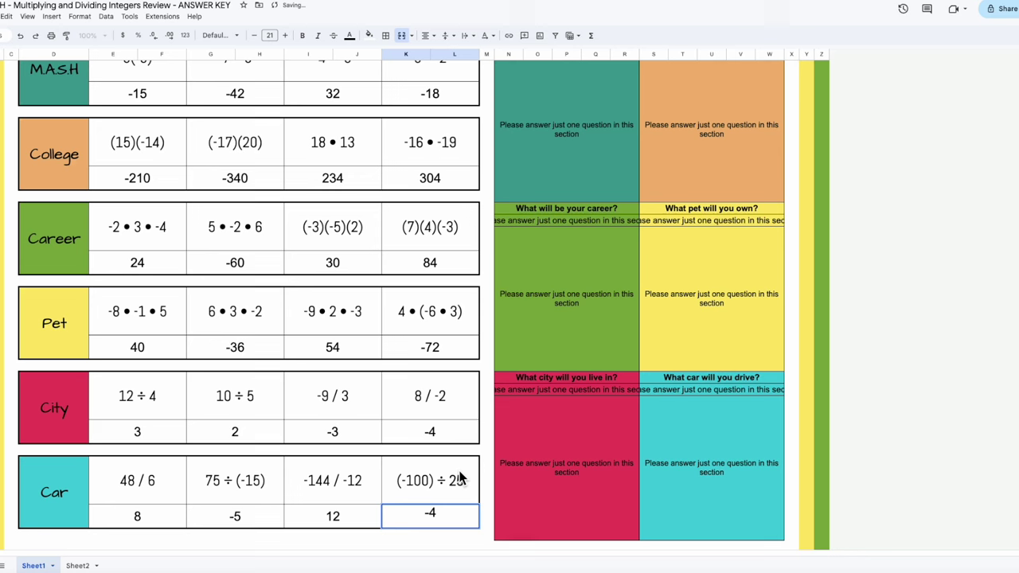
left_click(487, 484)
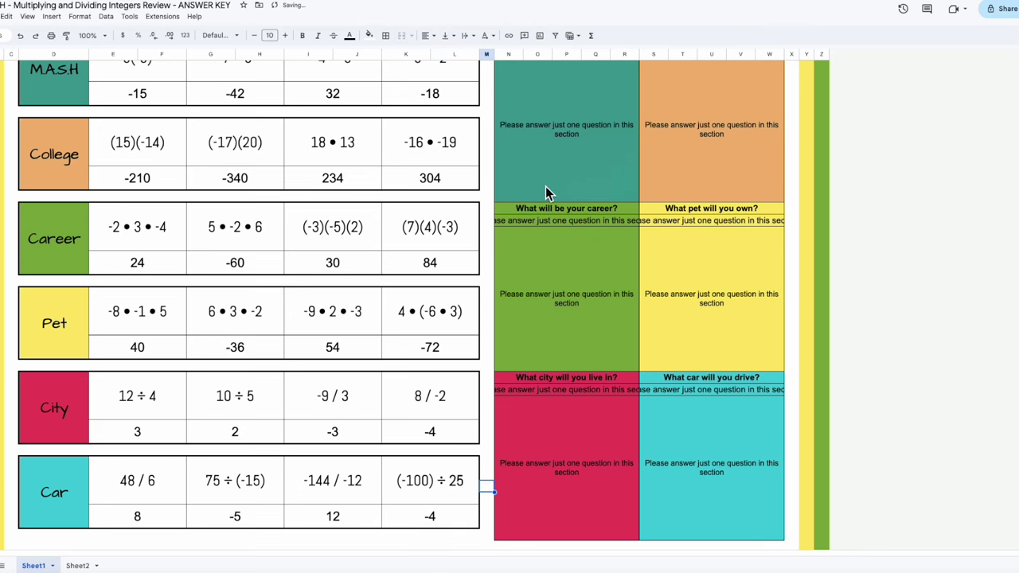
scroll(281, 370, "down", 2)
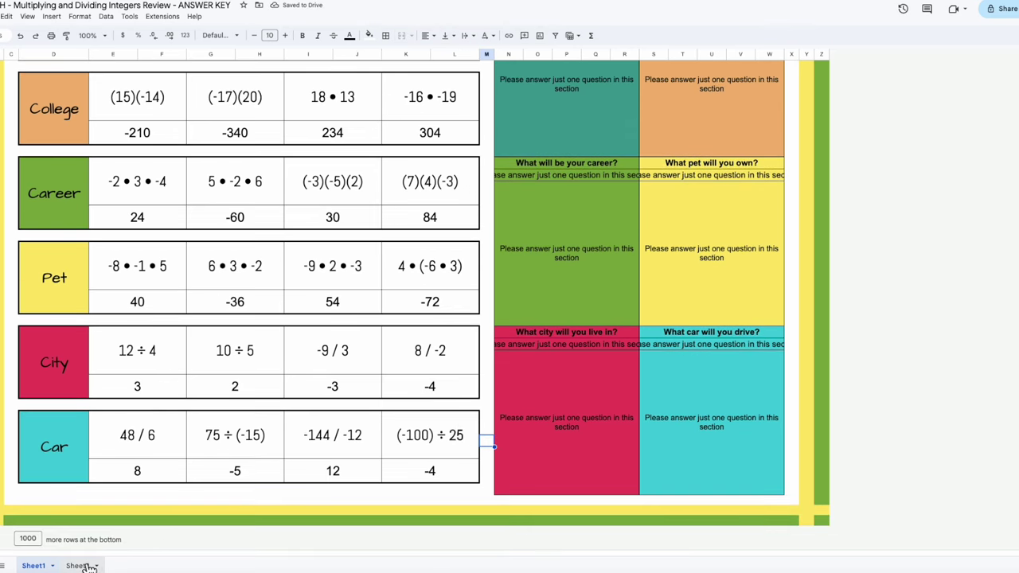
Step: On Sheet2, enter the City lookup values 3, 2 and 1
key("ctrl+shift+Page_Down")
left_click(204, 416)
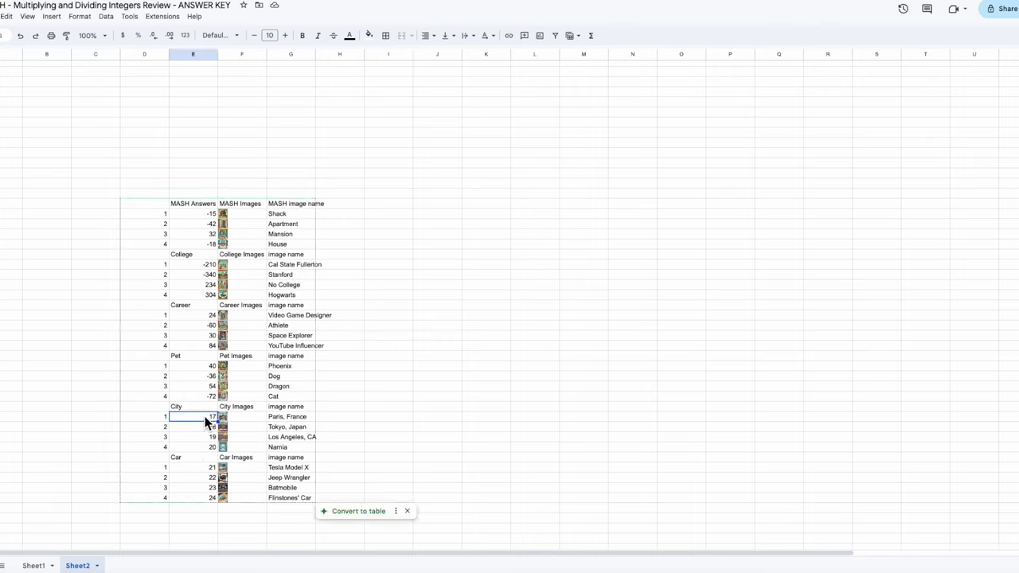
type("3")
key("Return")
type("2")
key("Return")
type("1")
key("Return")
left_click(375, 376)
Step: Clear the first three City answers on the Sheet1 MASH board
left_click(33, 566)
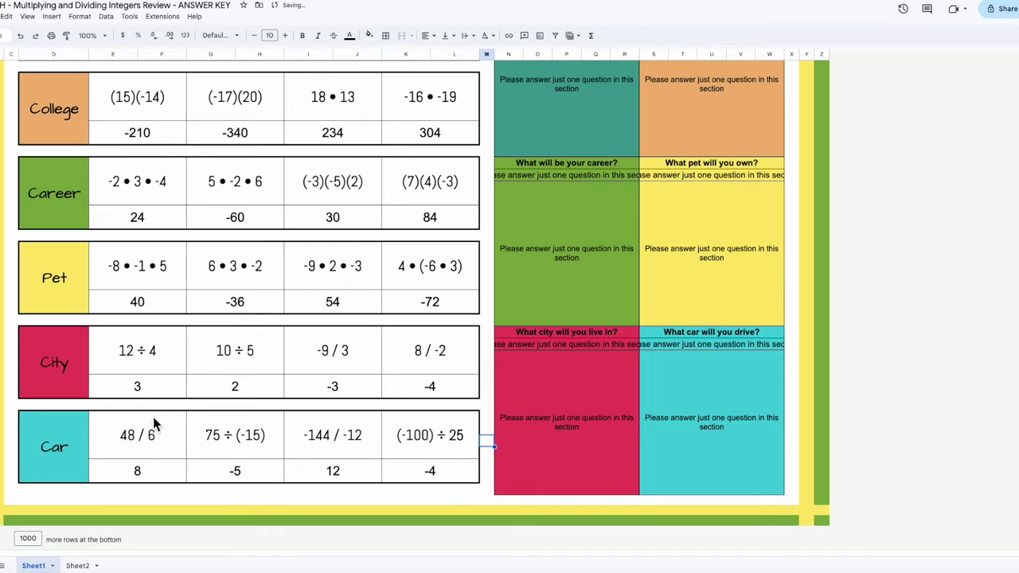
left_click_drag(159, 389, 330, 386)
key("Up")
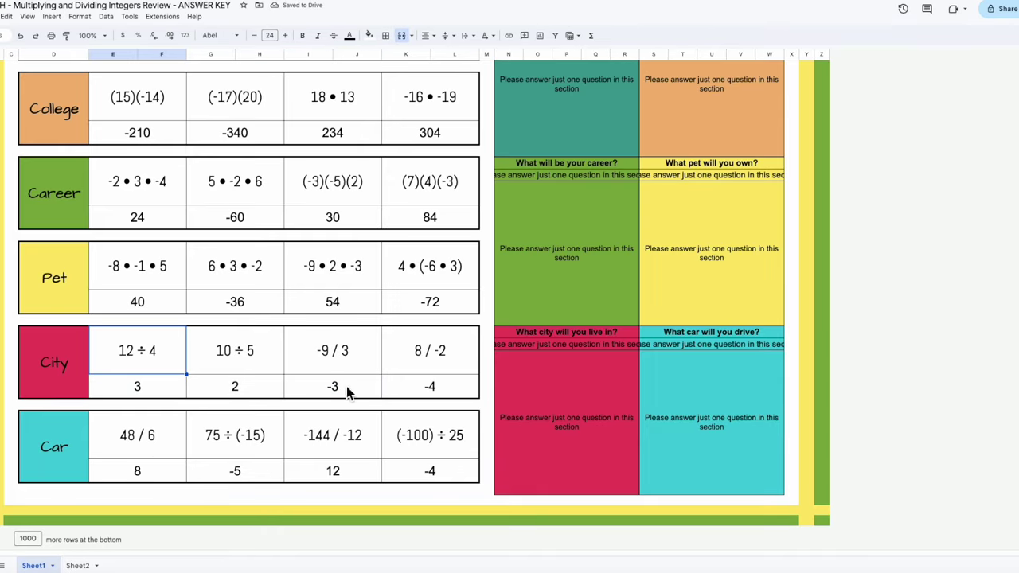
left_click_drag(155, 390, 352, 386)
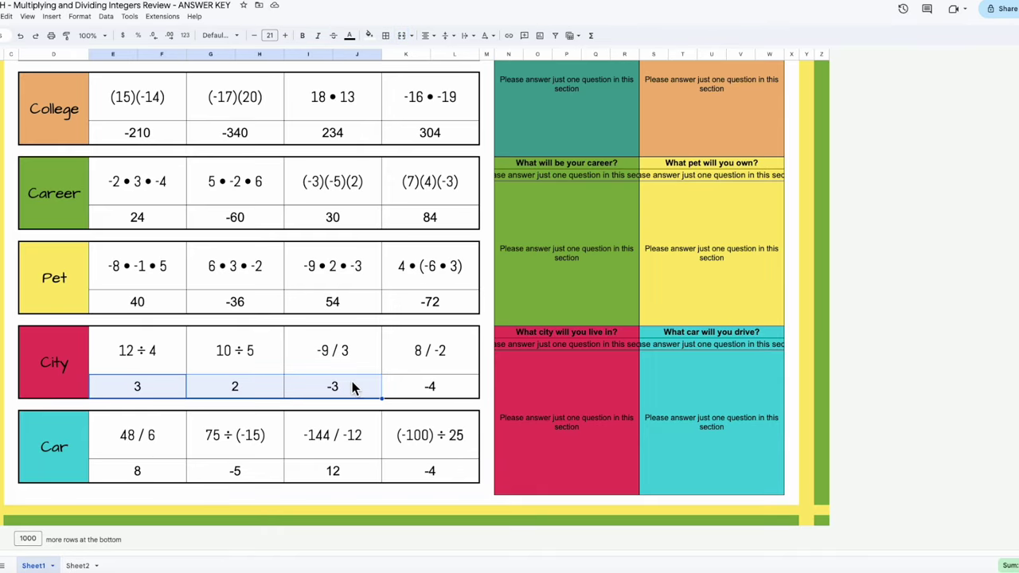
key("Delete")
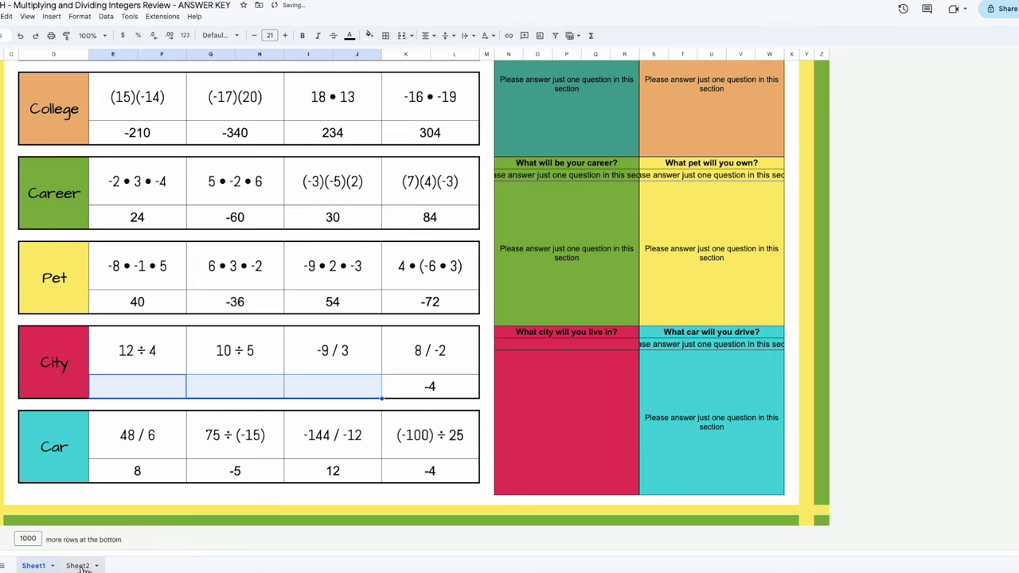
Step: Check that the fourth City lookup value on Sheet2 is -4
left_click(79, 566)
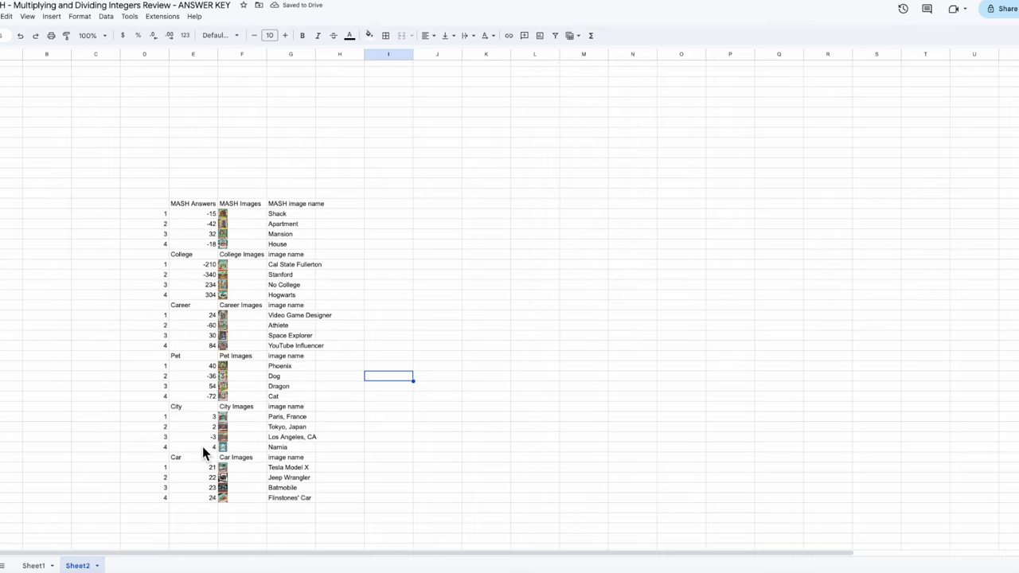
left_click(202, 447)
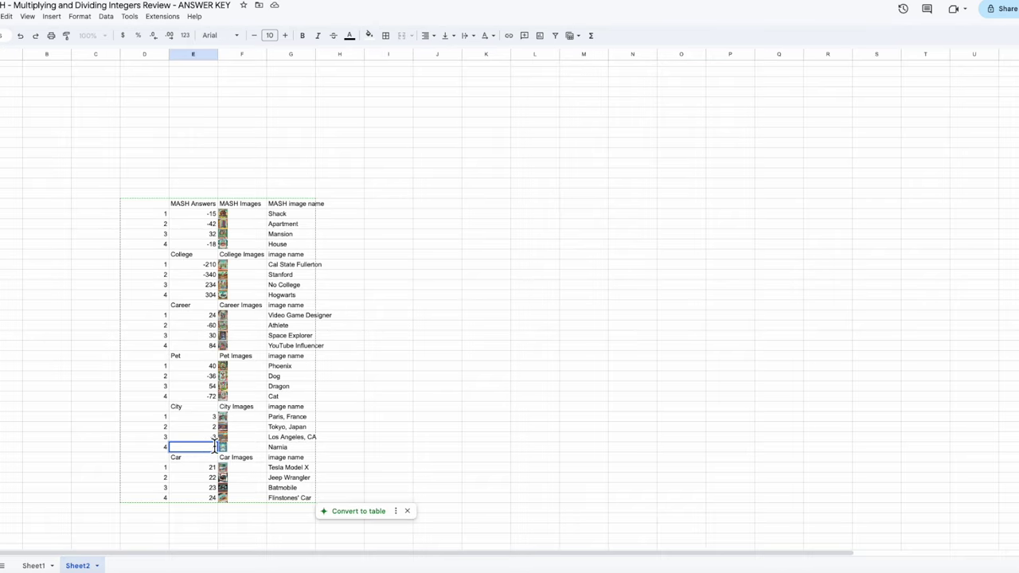
left_click(468, 448)
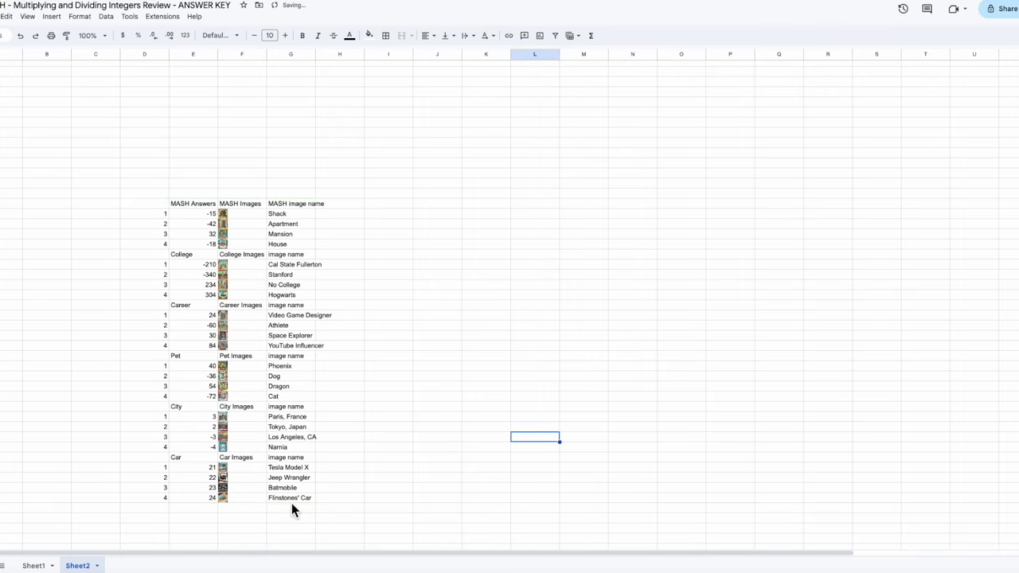
left_click(26, 565)
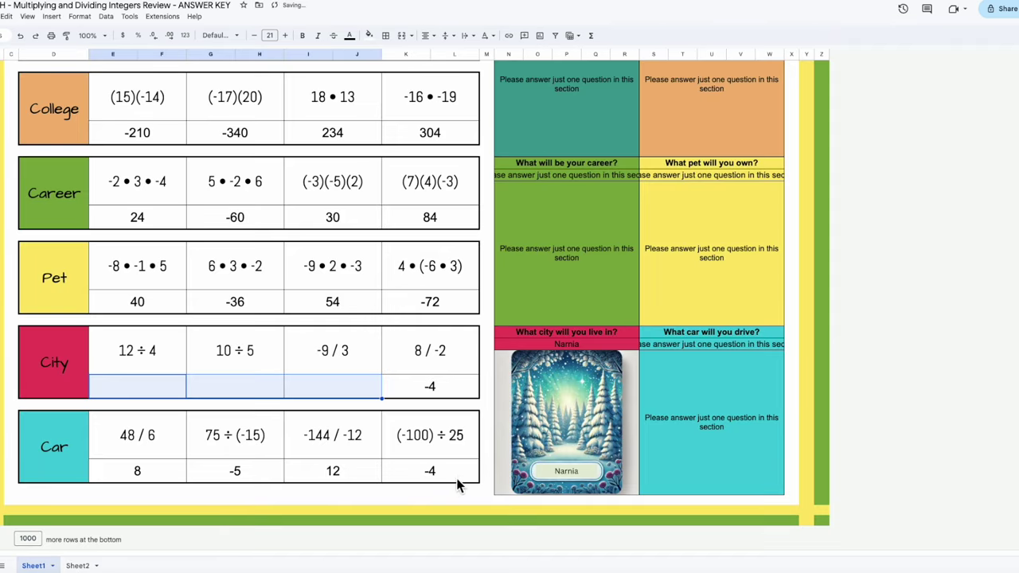
Step: Fill in the City answers 3, 2 and -3 on the MASH board
left_click(411, 389)
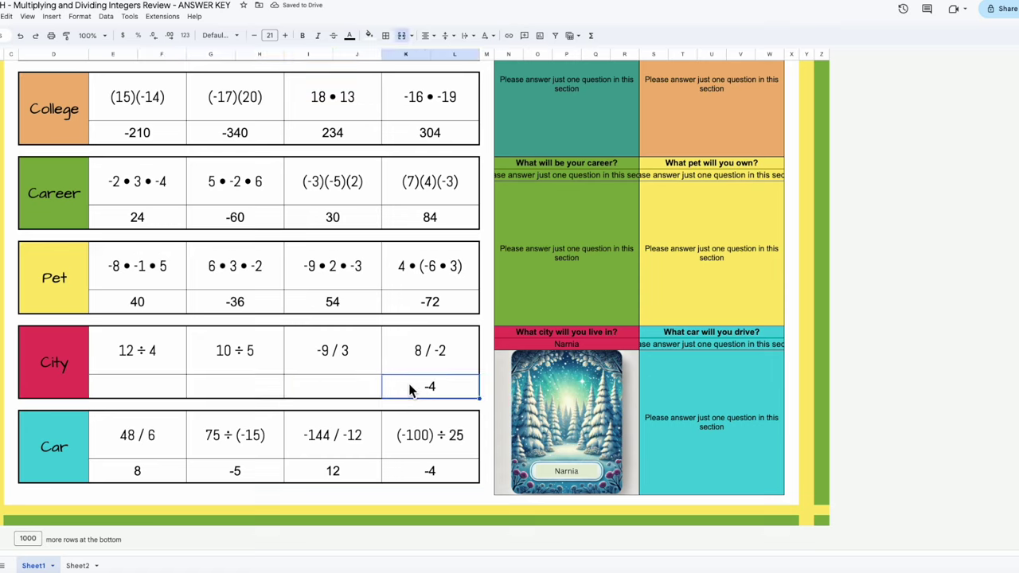
left_click(161, 387)
type("3")
key("Tab")
type("4")
type("2")
key("Tab")
type("-3")
left_click(452, 424)
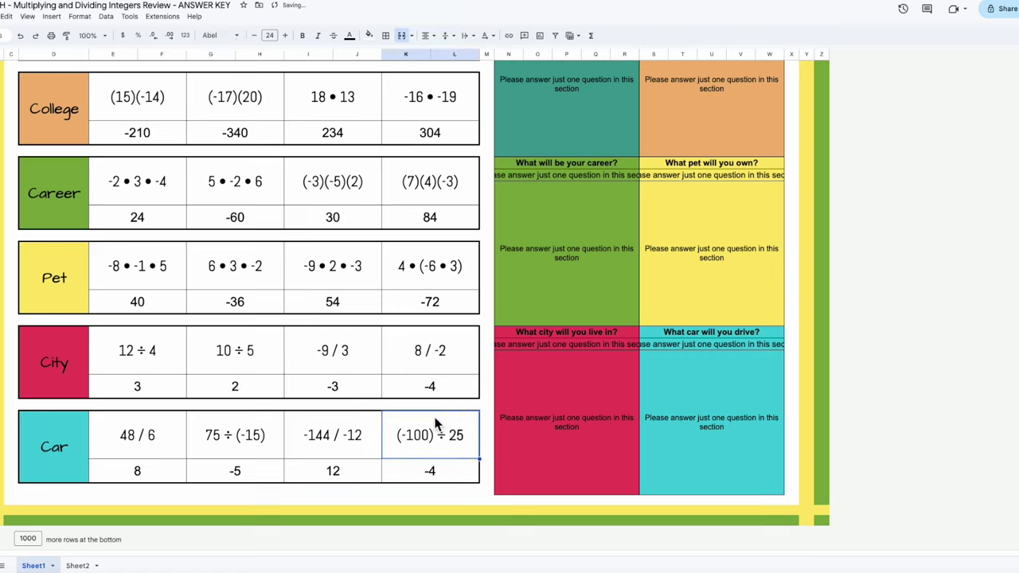
Step: Test the City reveal cards by clearing the first three, then the last three answers, undoing each
left_click_drag(341, 392, 127, 394)
key("Delete")
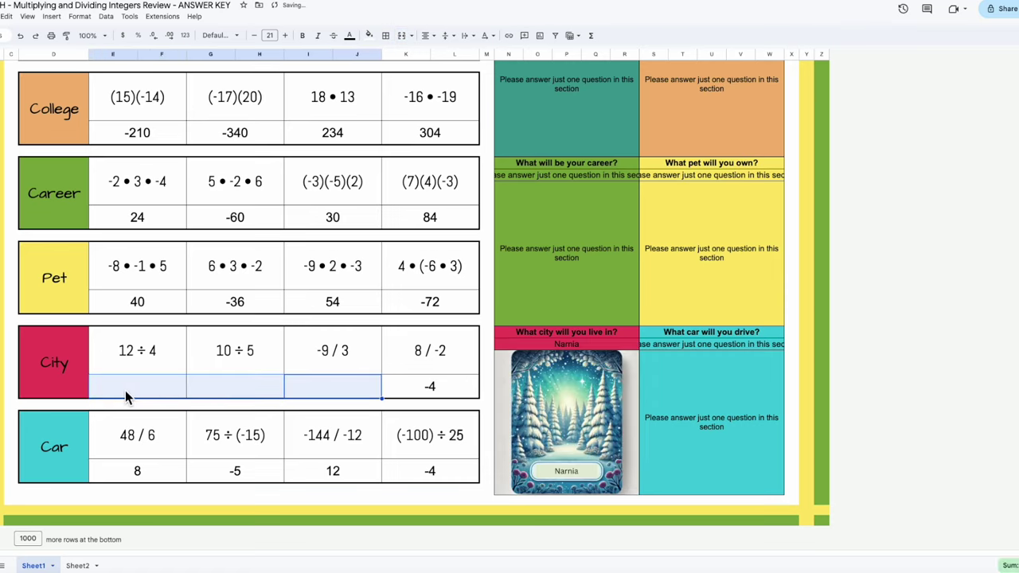
left_click(20, 35)
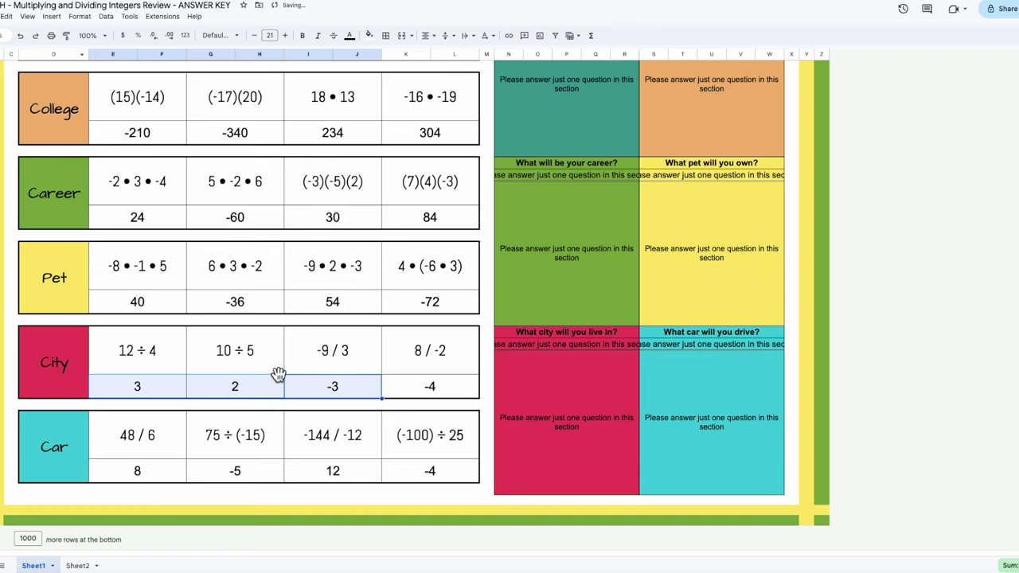
left_click(263, 390)
left_click_drag(262, 390, 430, 388)
key("Delete")
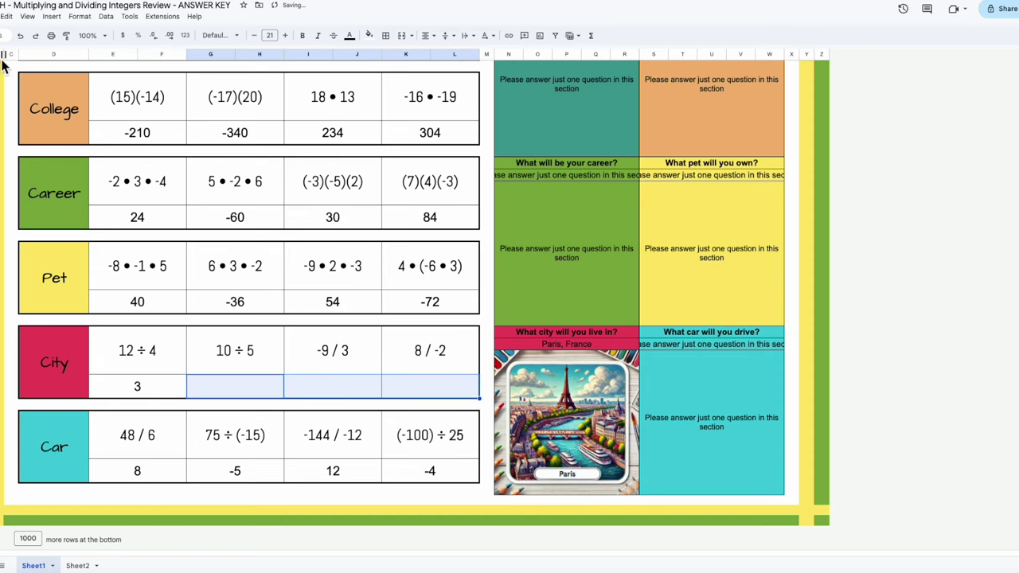
left_click(24, 36)
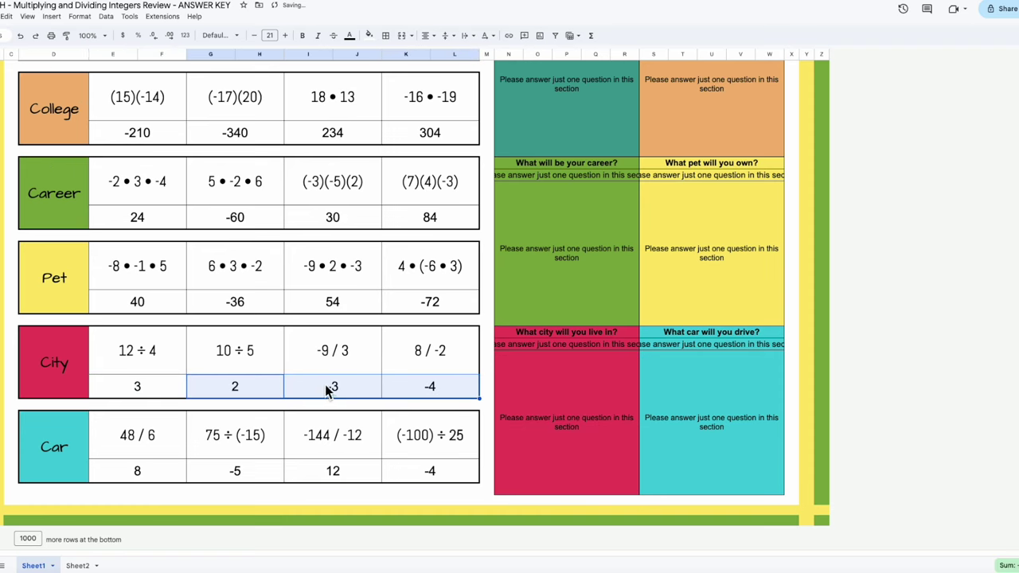
Step: Clear the City answers 3, -4 and 2 to leave only -3, then undo the clears
left_click(159, 387)
key("Delete")
left_click(430, 389)
key("Delete")
left_click(275, 388)
key("Delete")
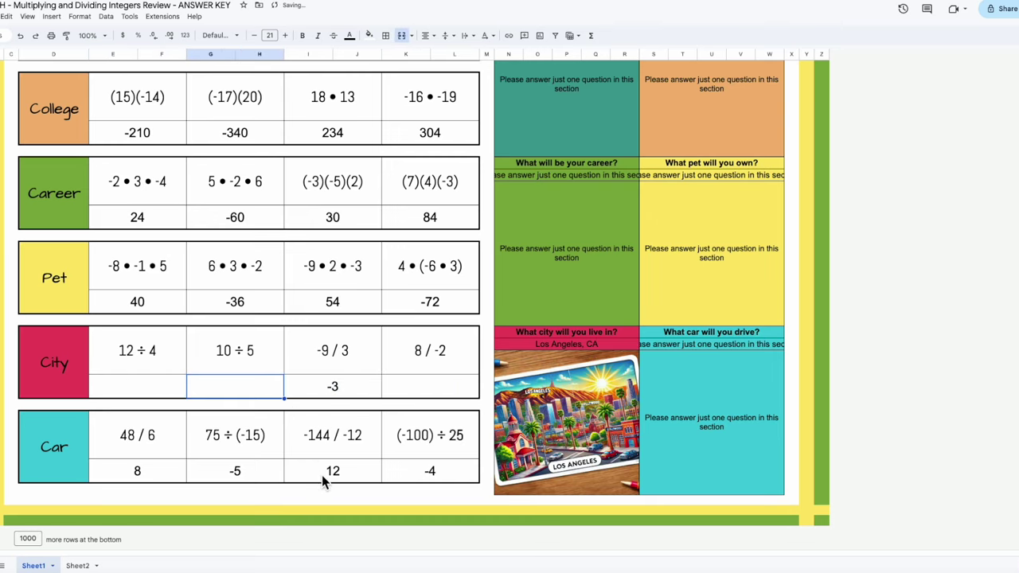
left_click(20, 35)
left_click(20, 35)
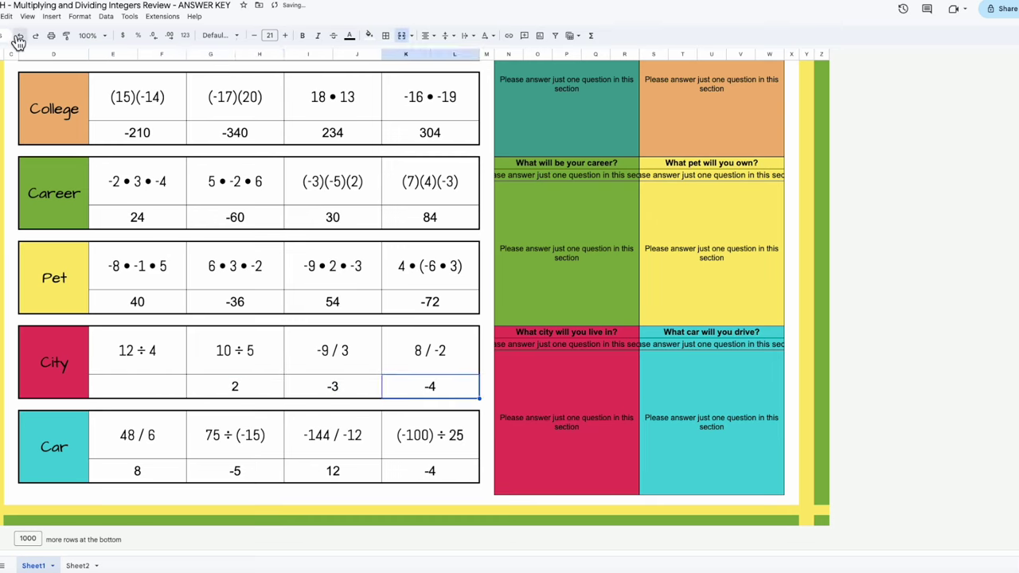
left_click(20, 35)
Step: Leave only the City answer 2 to reveal Tokyo, then undo to restore all four answers
left_click(227, 388)
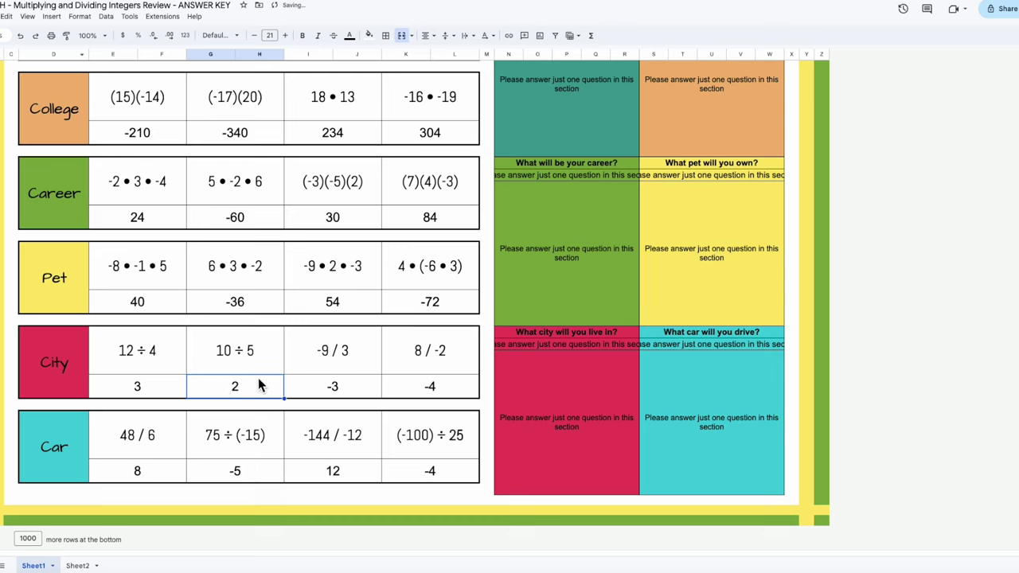
left_click(364, 382)
key("Delete")
left_click(423, 389)
key("Delete")
left_click(166, 390)
key("Delete")
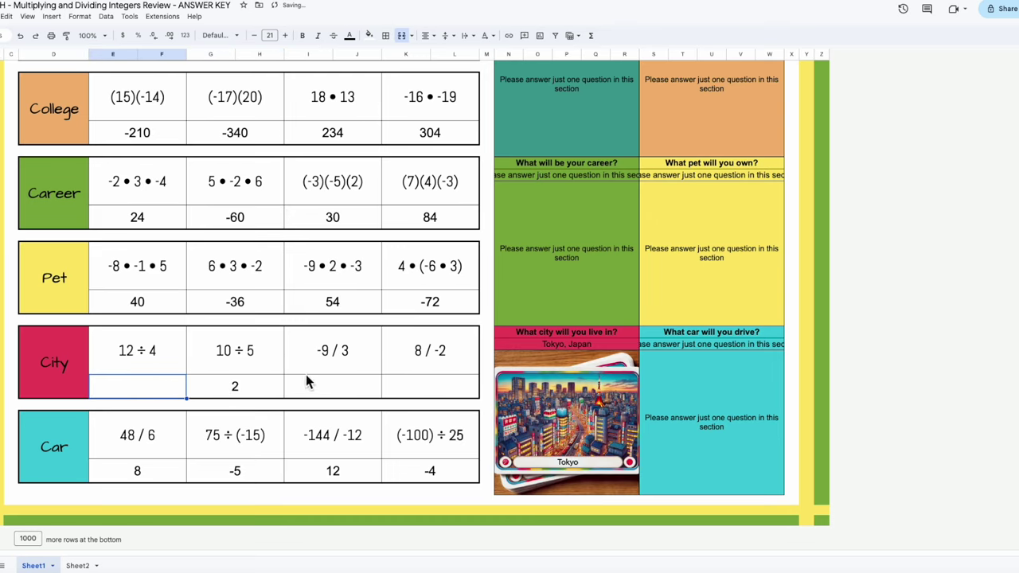
left_click(20, 35)
left_click(20, 35)
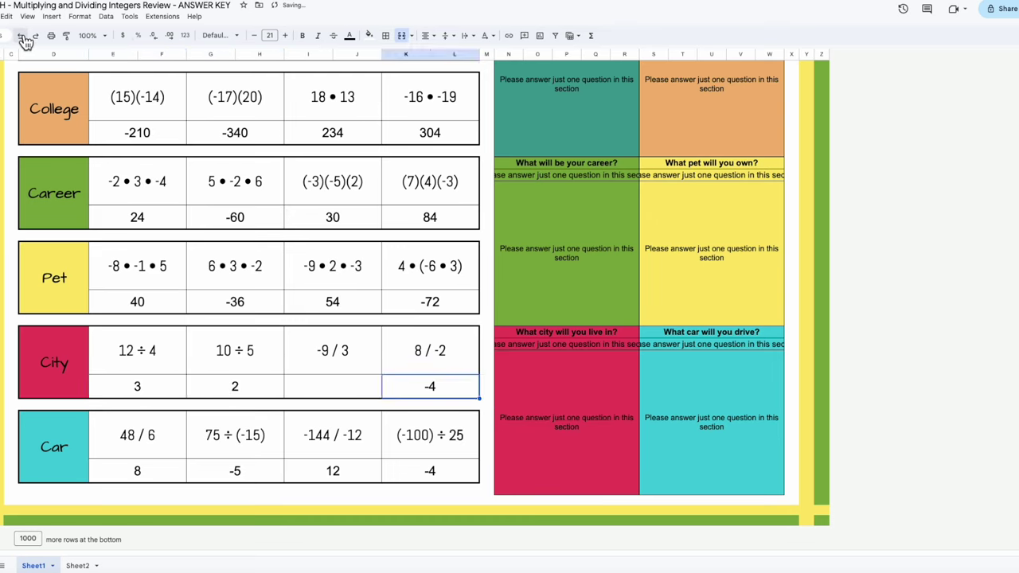
left_click(21, 36)
left_click(342, 478)
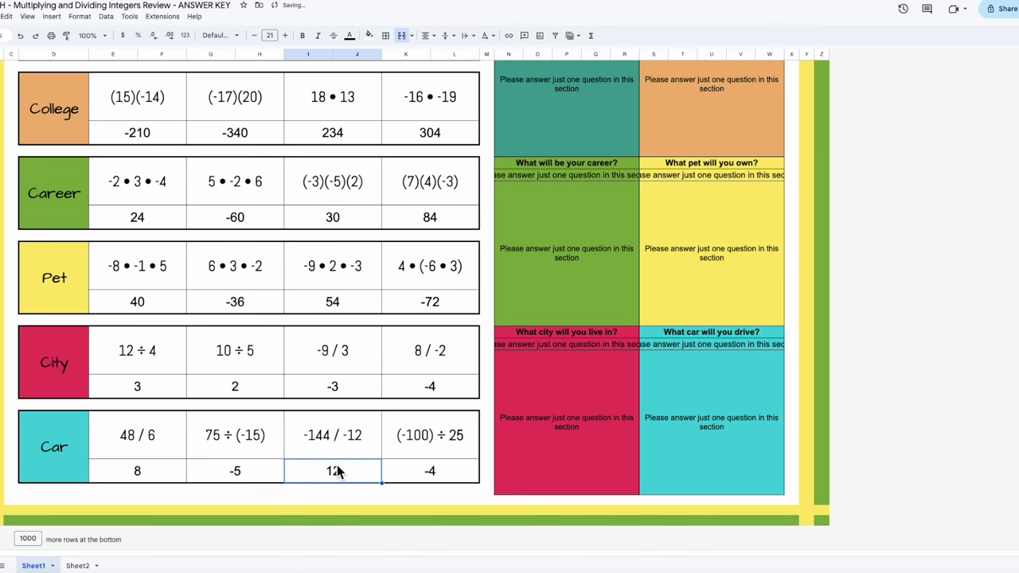
left_click(87, 558)
Step: Enter the Sheet2 Car lookup values 8, -5, -12 and -4
left_click(178, 470)
type("8")
key("Return")
type("-5")
key("Return")
type("-12")
key("Return")
type("-4")
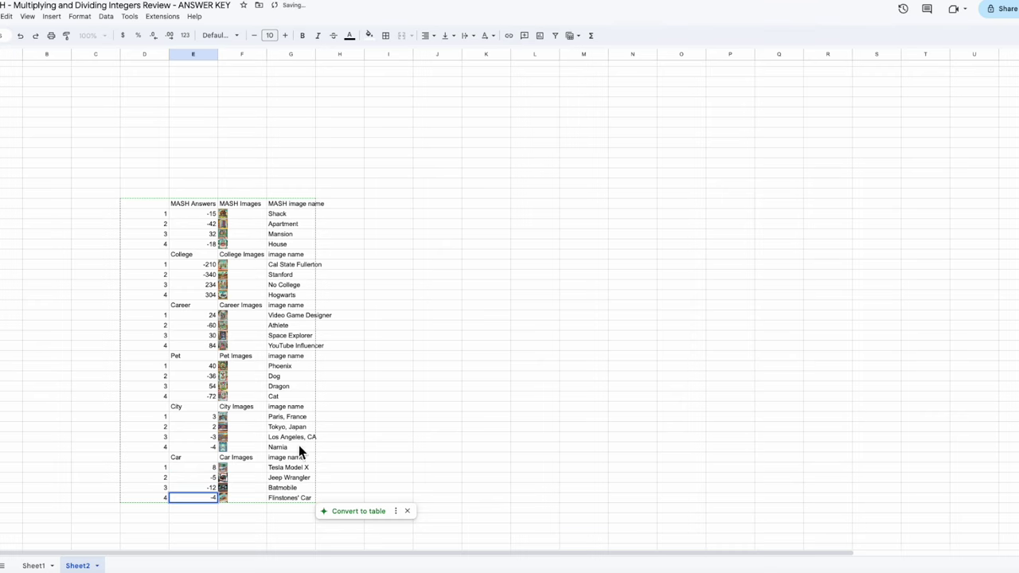
left_click(340, 426)
Step: Test the Flintstones and Tesla Model X car cards by clearing three Car answers and undoing
left_click(36, 566)
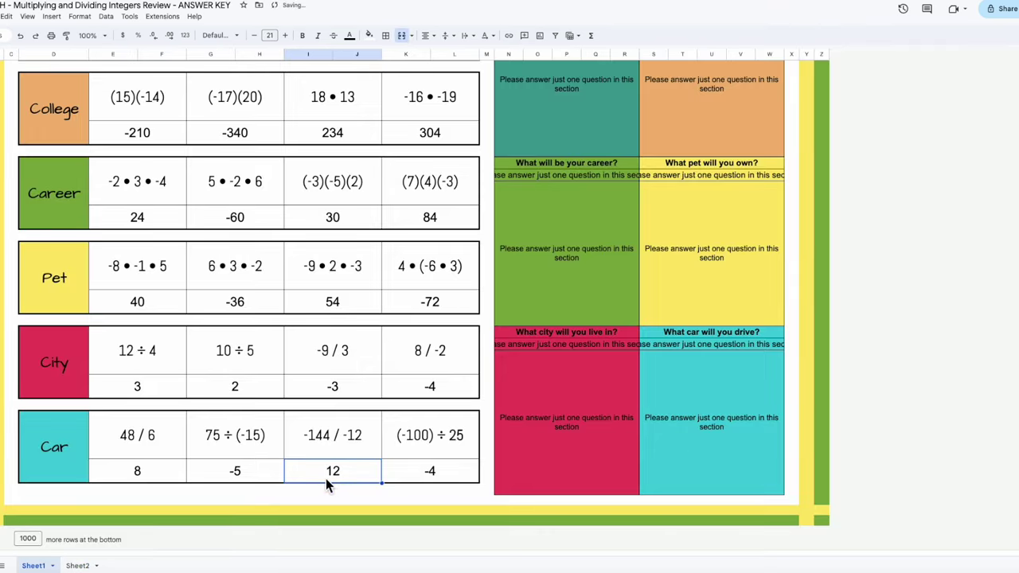
left_click_drag(183, 476, 290, 470)
key("Delete")
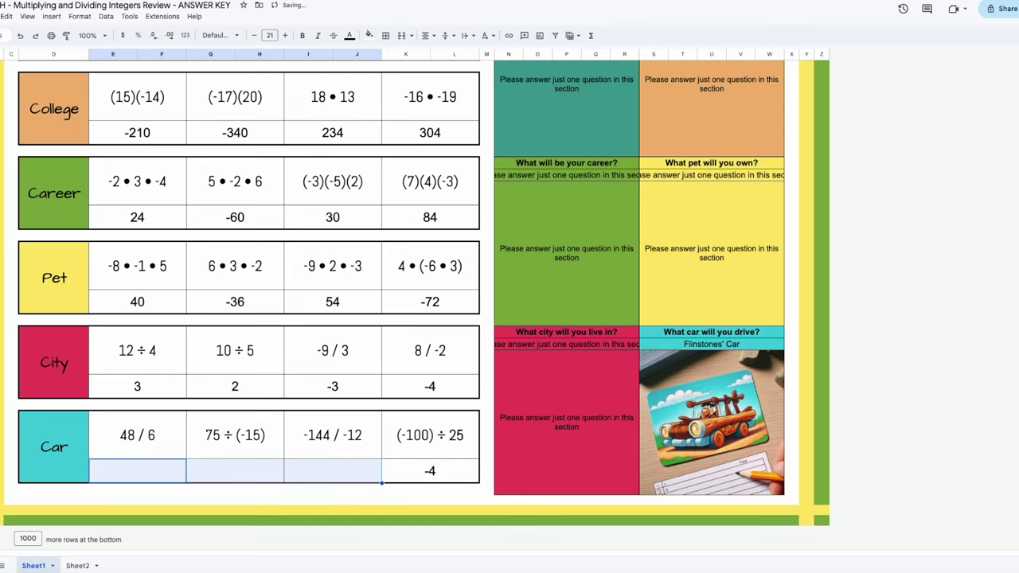
left_click(20, 35)
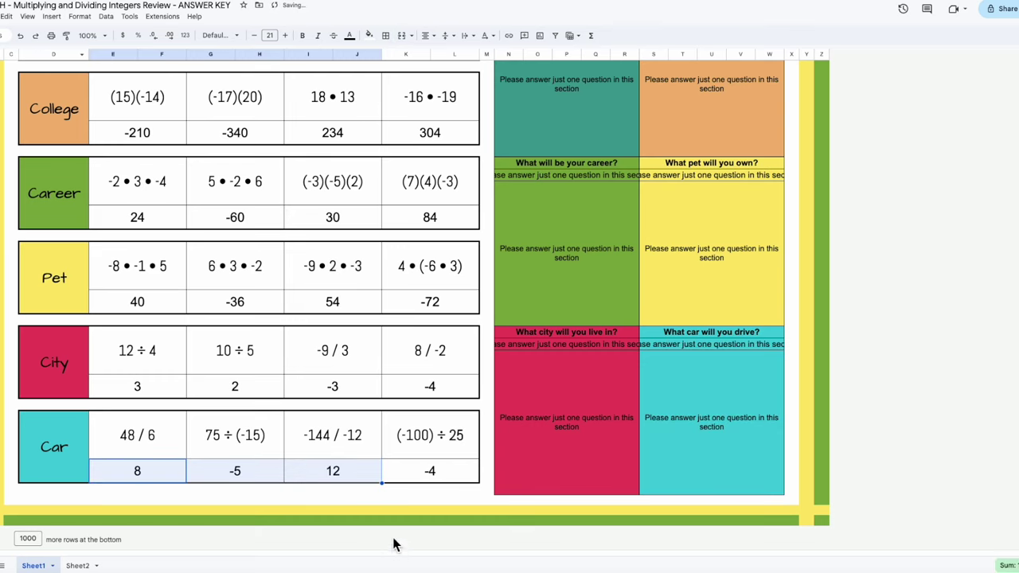
left_click(292, 488)
left_click_drag(238, 471, 411, 471)
key("Delete")
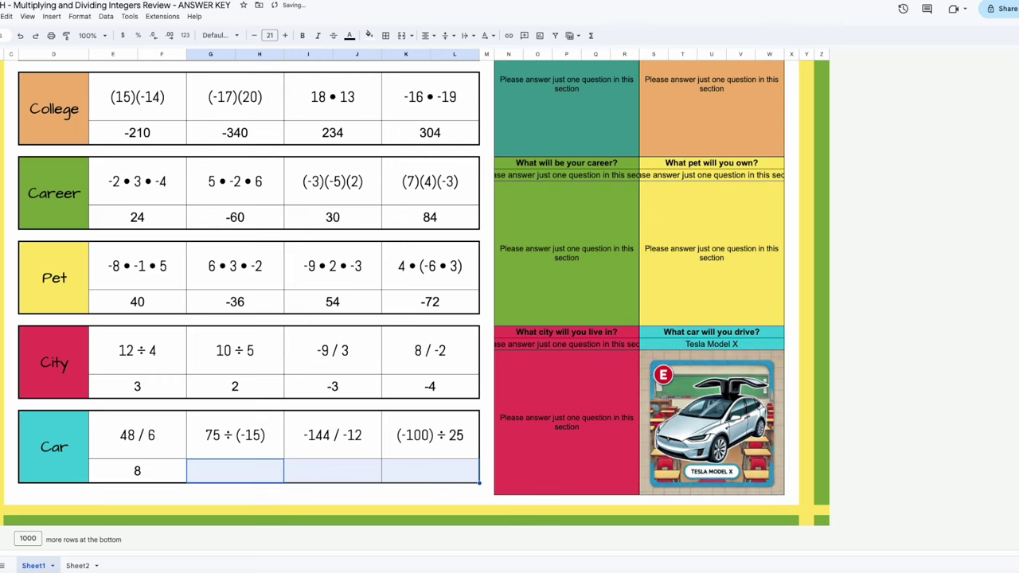
left_click(20, 35)
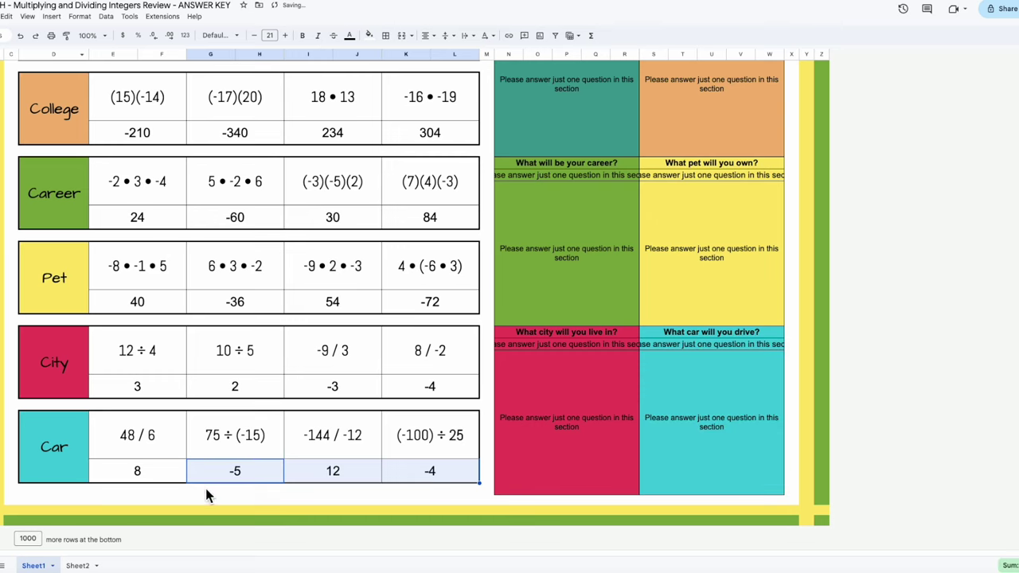
Step: Test the Jeep Wrangler card by clearing Car answers 8, 12 and -4, then undo
left_click(142, 470)
key("Delete")
left_click_drag(373, 475, 409, 473)
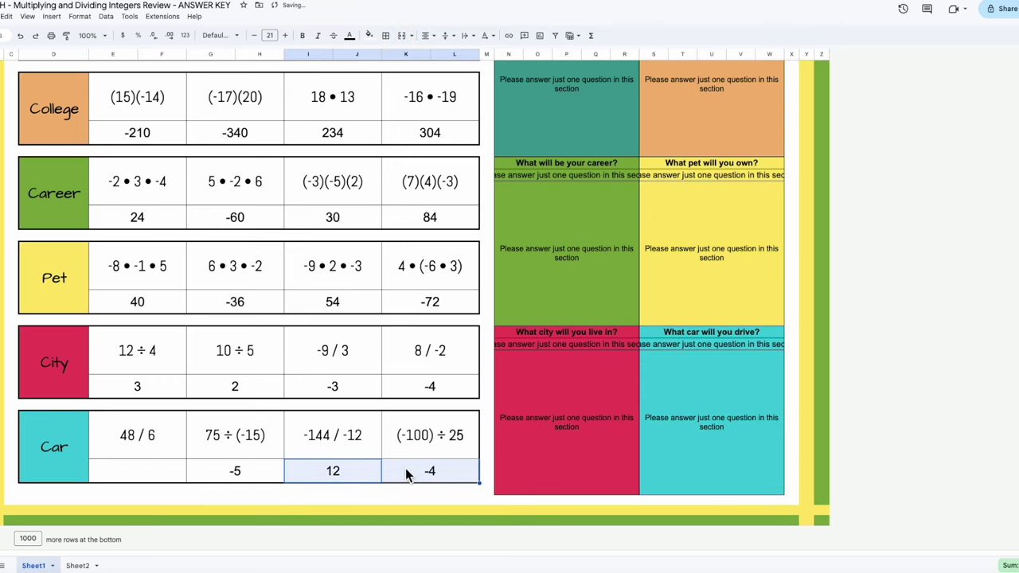
key("Delete")
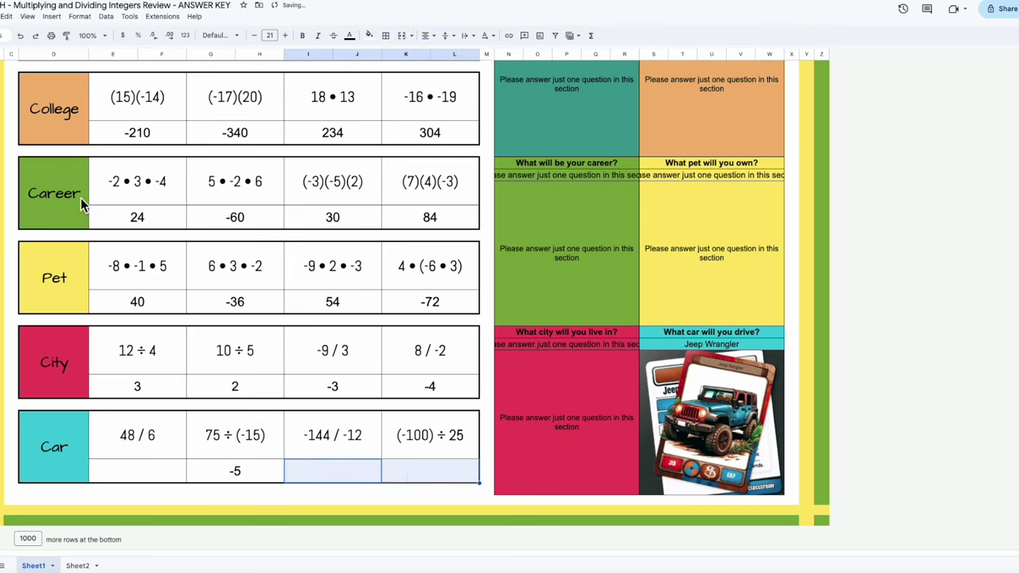
left_click(19, 35)
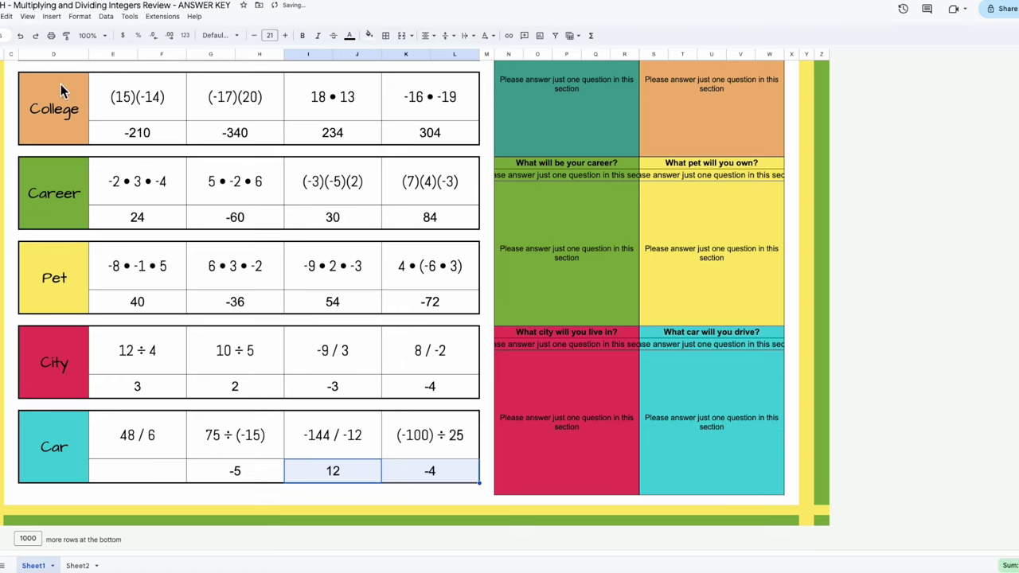
left_click(20, 35)
Step: Clear the Car answers 8, -5 and -4 to test the Batmobile card
left_click(264, 463)
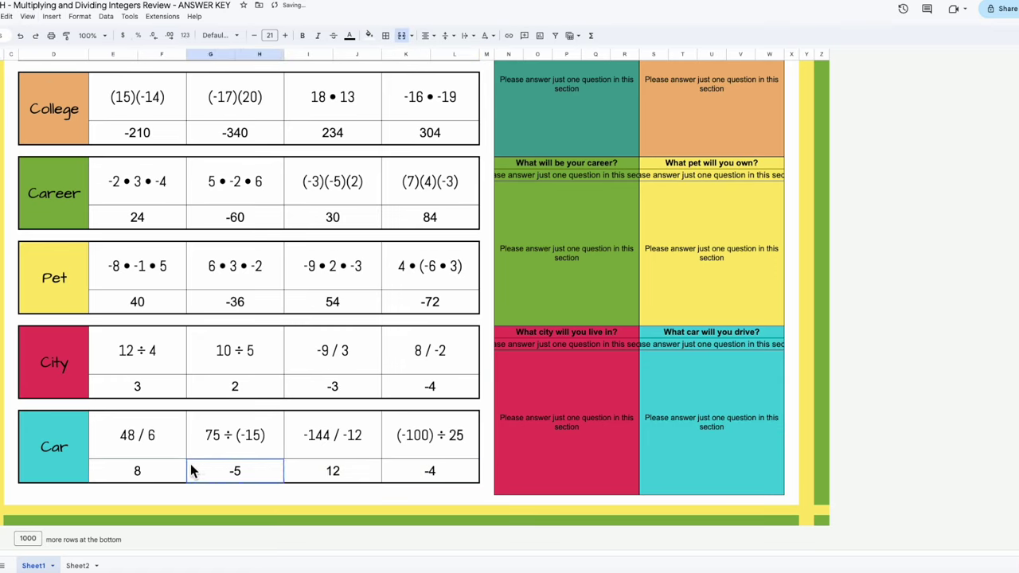
left_click_drag(191, 464, 183, 465)
key("Delete")
left_click(390, 476)
key("Delete")
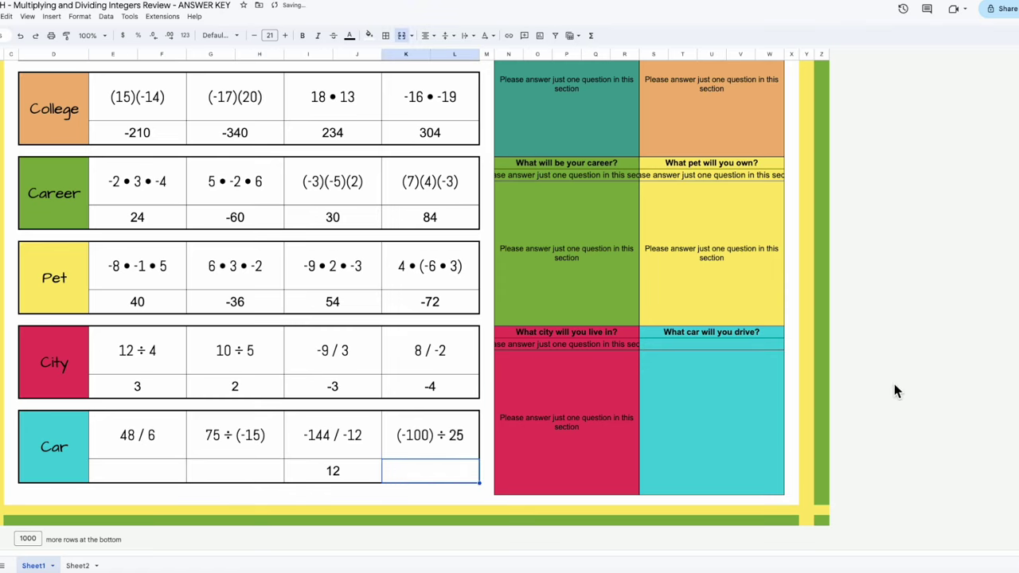
left_click(287, 488)
Step: Change the Car answer 12 to -12
left_click(334, 478)
double_click(320, 469)
type("-")
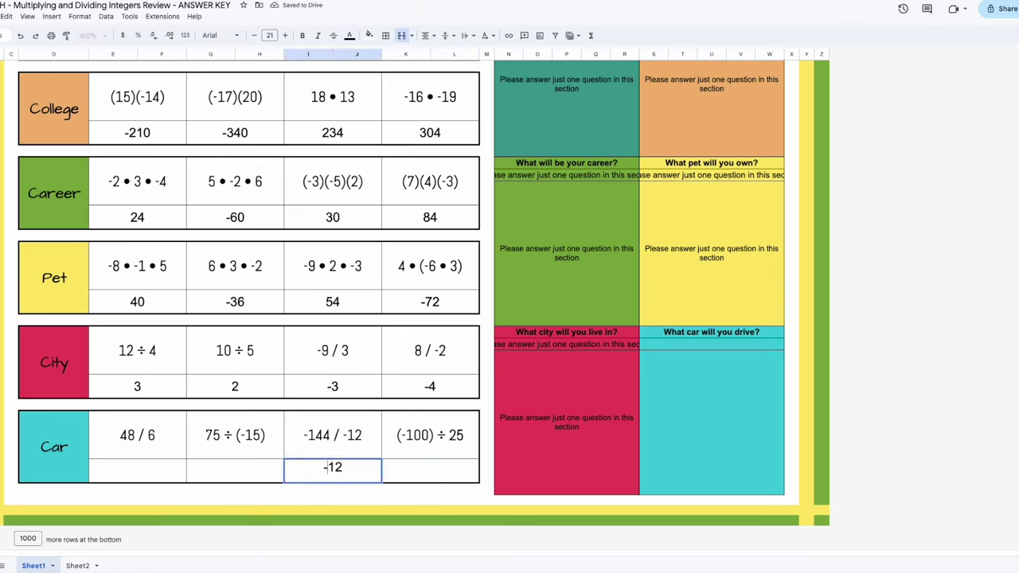
left_click(431, 514)
Step: Re-enter the Car answers 8, -5 and -4
left_click(133, 470)
type("8")
key("Tab")
type("-54")
key("BackSpace")
key("Tab")
key("Tab")
key("Tab")
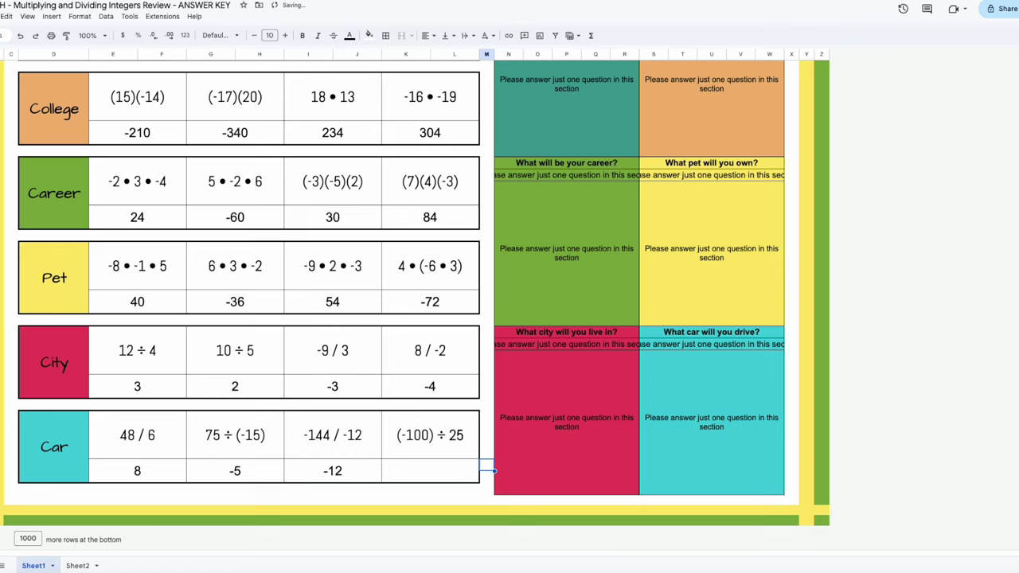
key("Left")
type("-4")
left_click(821, 259)
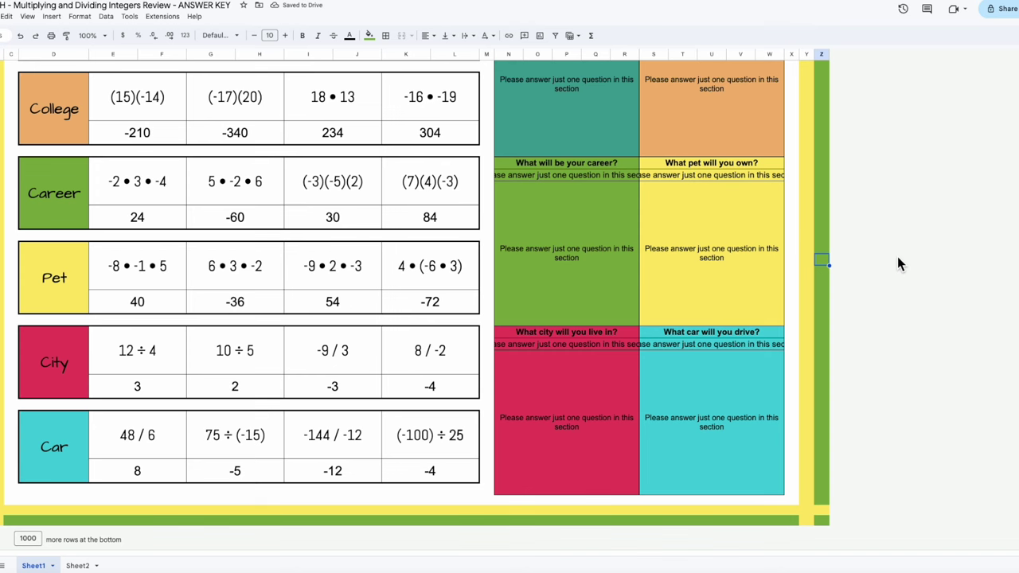
Step: Set text wrapping to Clip on the warning rows under all six result-panel headings
scroll(799, 107, "up", 4)
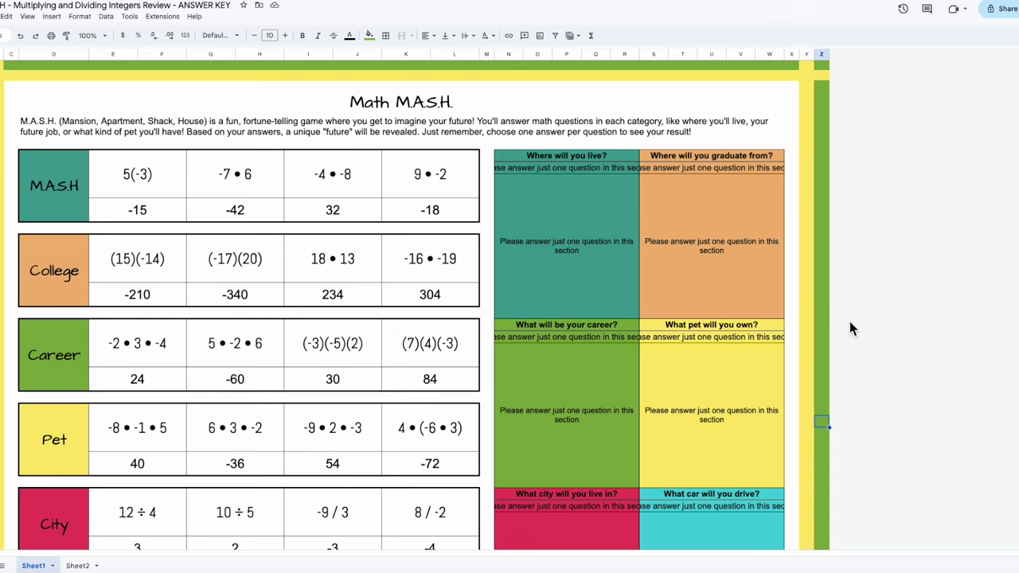
left_click(580, 172)
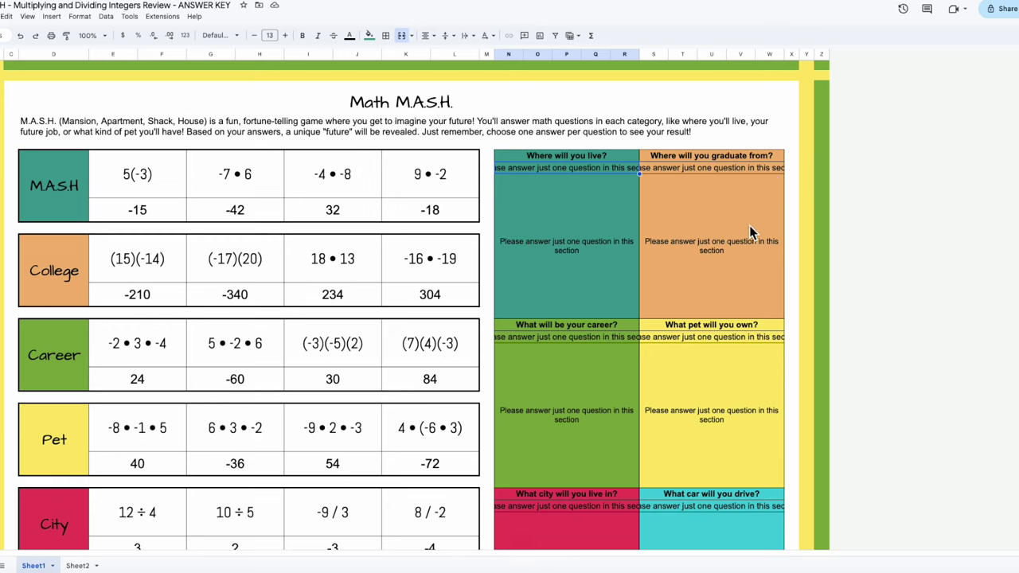
left_click(686, 170, "shift")
left_click(566, 338)
left_click(698, 335, "shift")
left_click(603, 507)
left_click(693, 503, "shift")
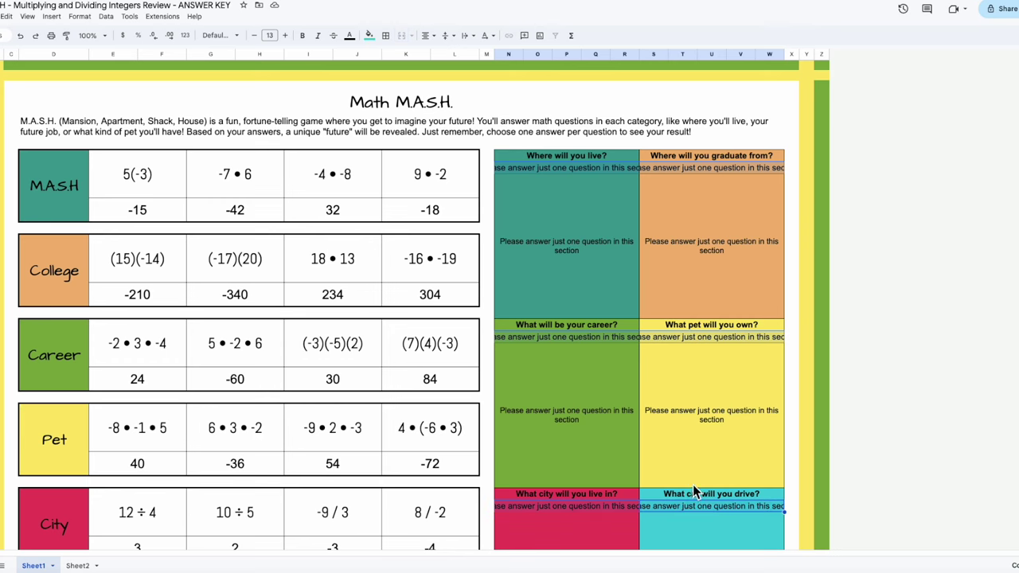
scroll(693, 491, "down", 3)
scroll(696, 414, "up", 3)
left_click(468, 35)
left_click(482, 53)
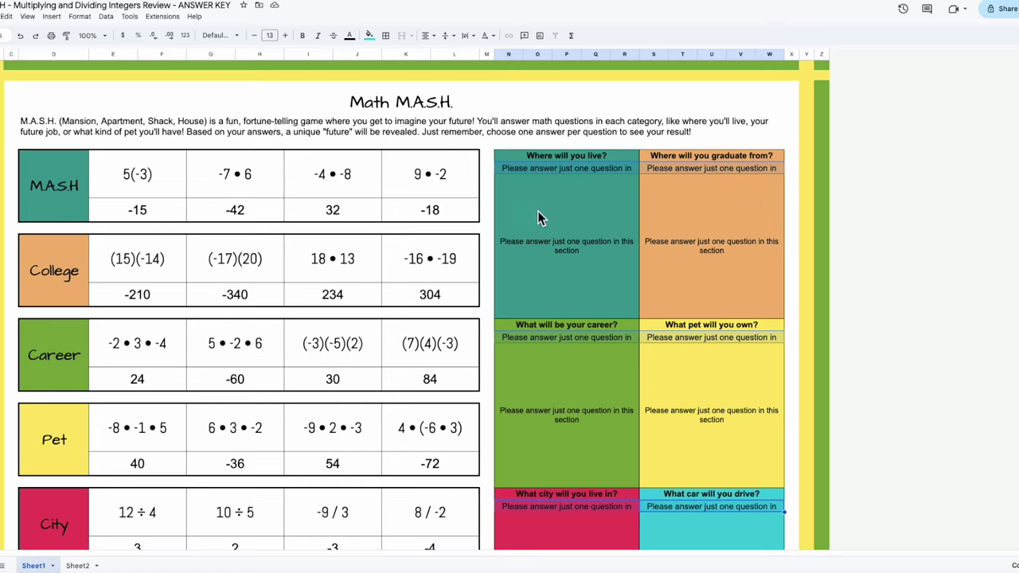
left_click(794, 229)
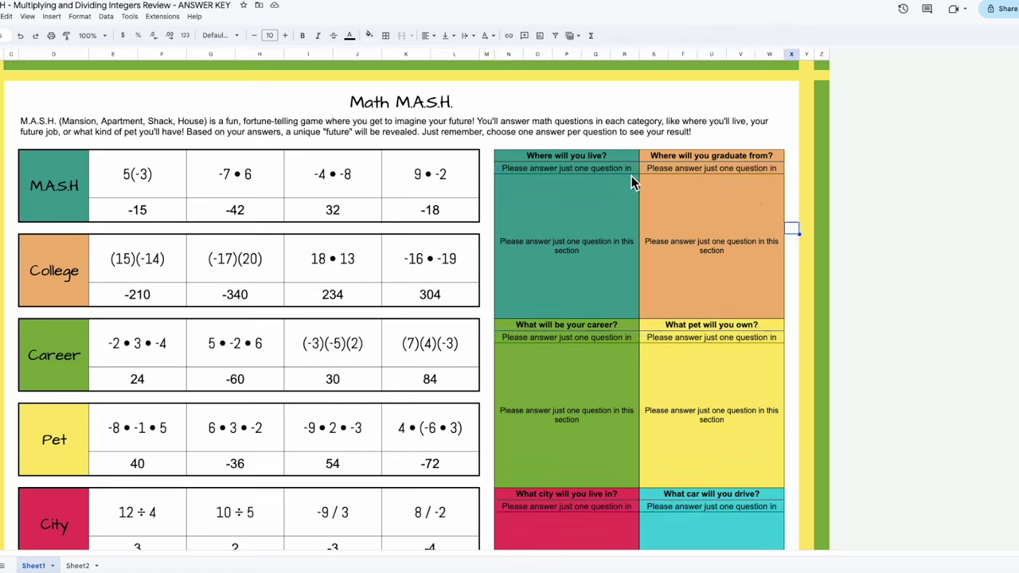
Step: Remove " in this section" from the Where will you live? and College warning formulas
double_click(573, 171)
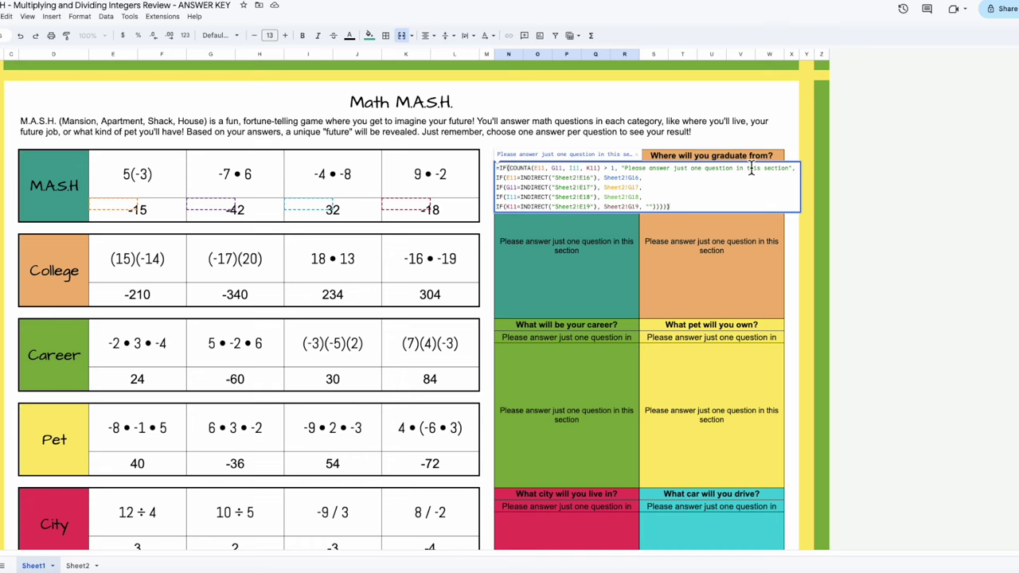
left_click_drag(737, 169, 793, 170)
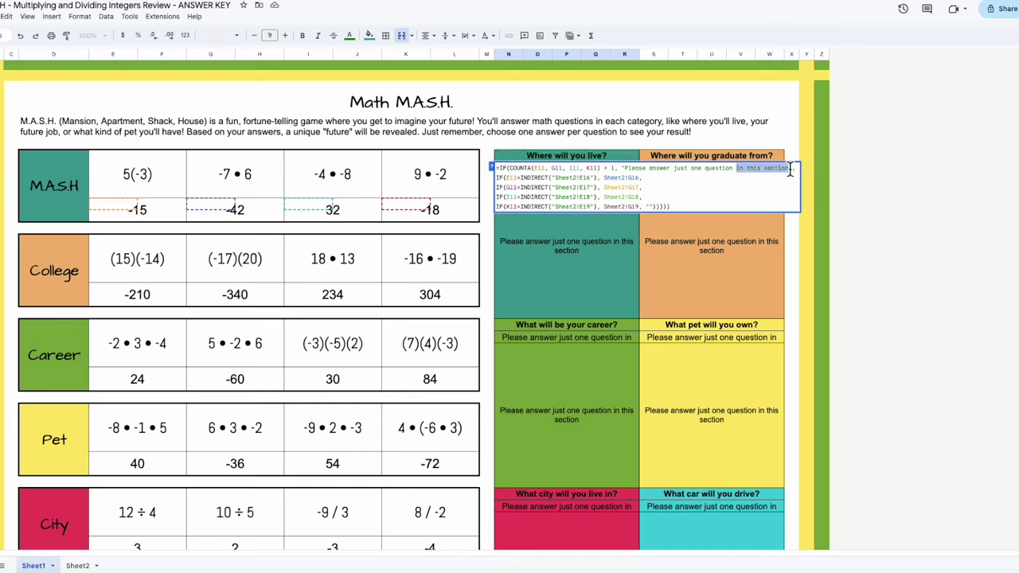
key("BackSpace")
key("BackSpace")
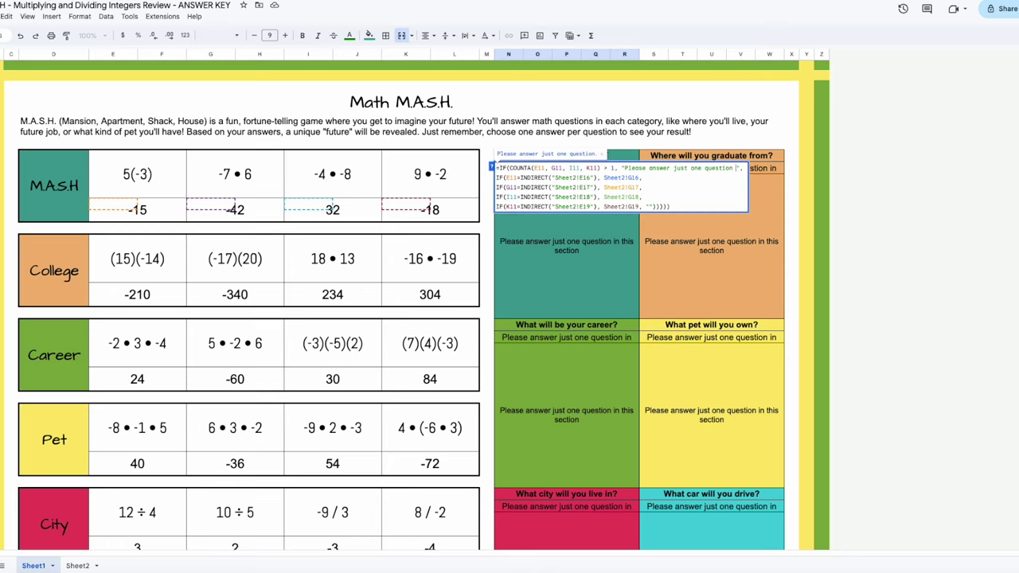
key("Return")
double_click(761, 167)
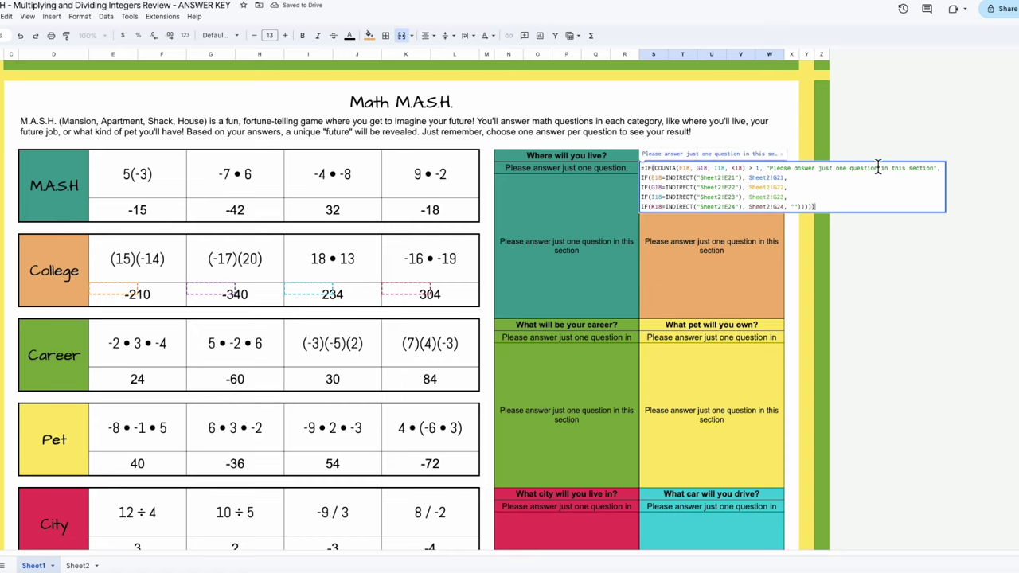
left_click_drag(879, 167, 938, 168)
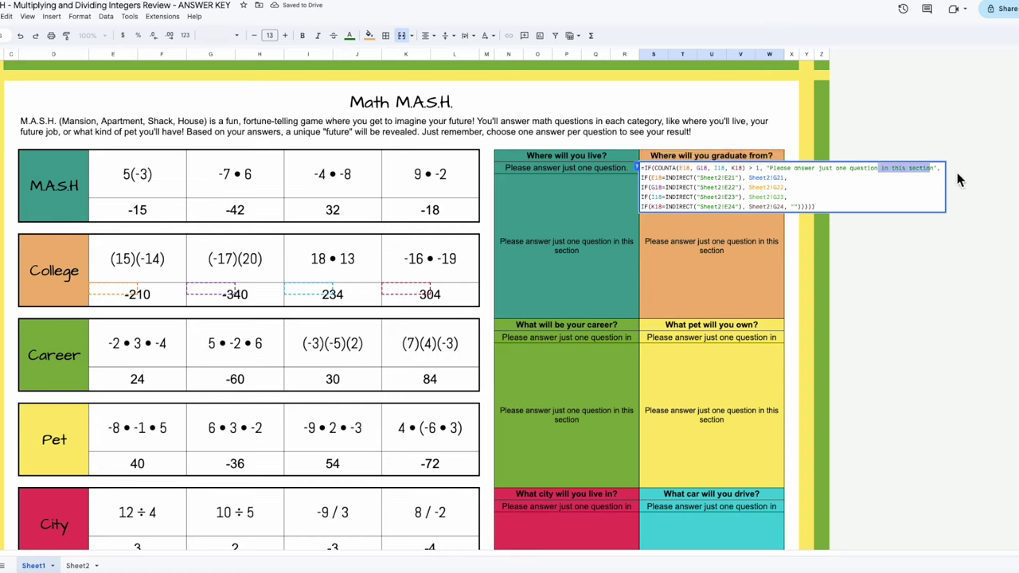
key("BackSpace")
type(".")
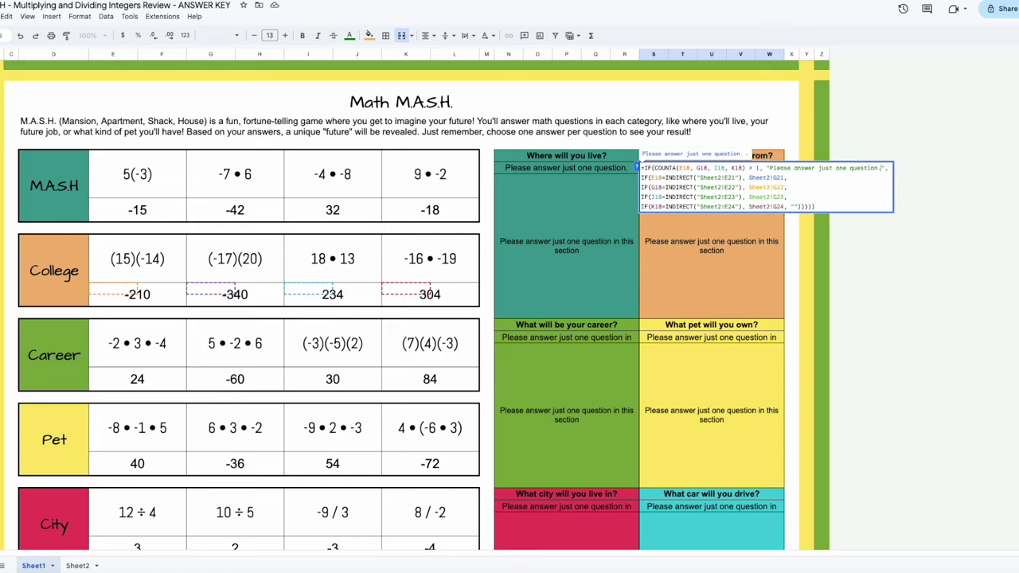
key("Return")
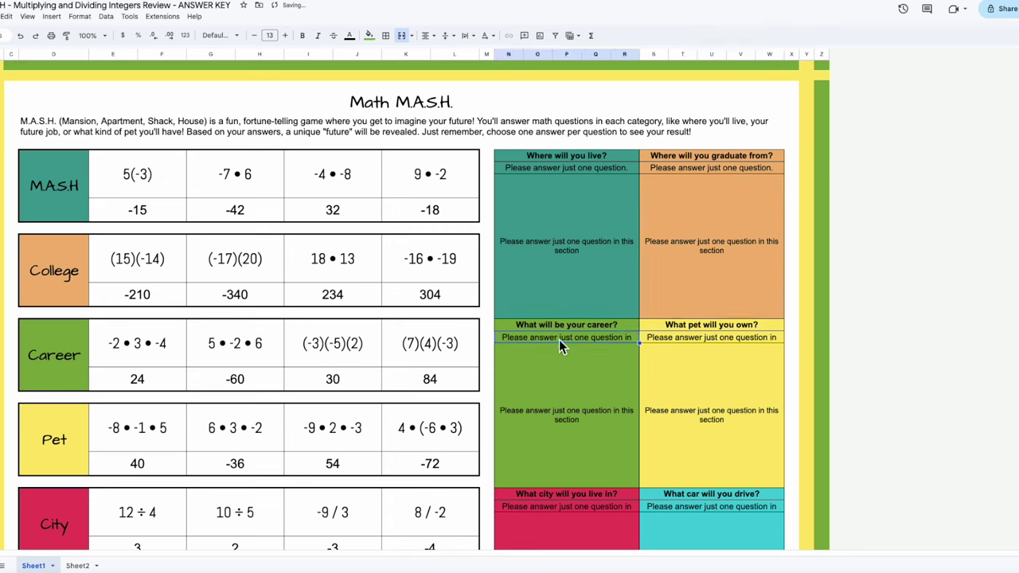
Step: Shorten the Career and Pet warnings to "Please answer just one question."
double_click(559, 339)
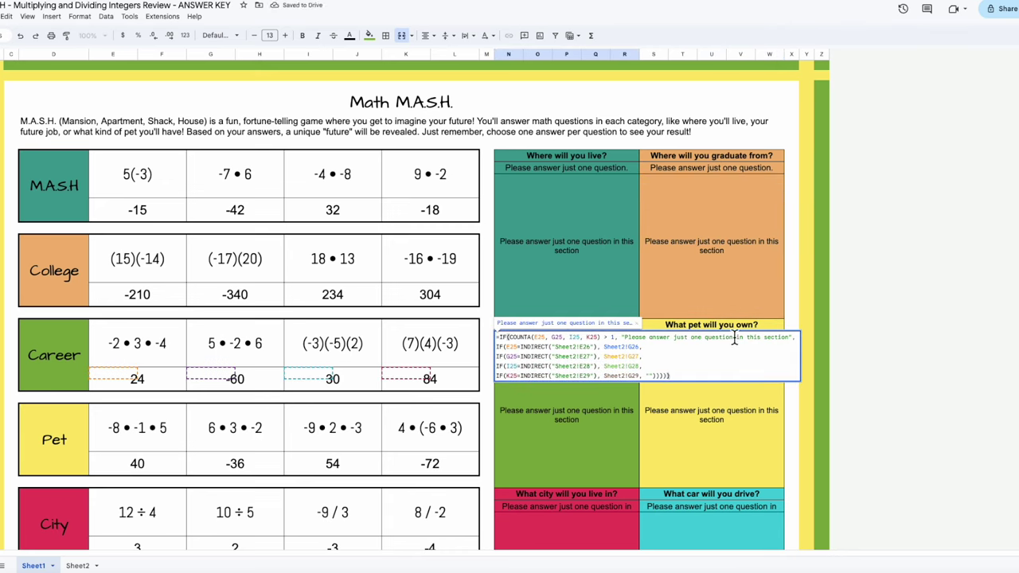
left_click_drag(788, 337, 734, 339)
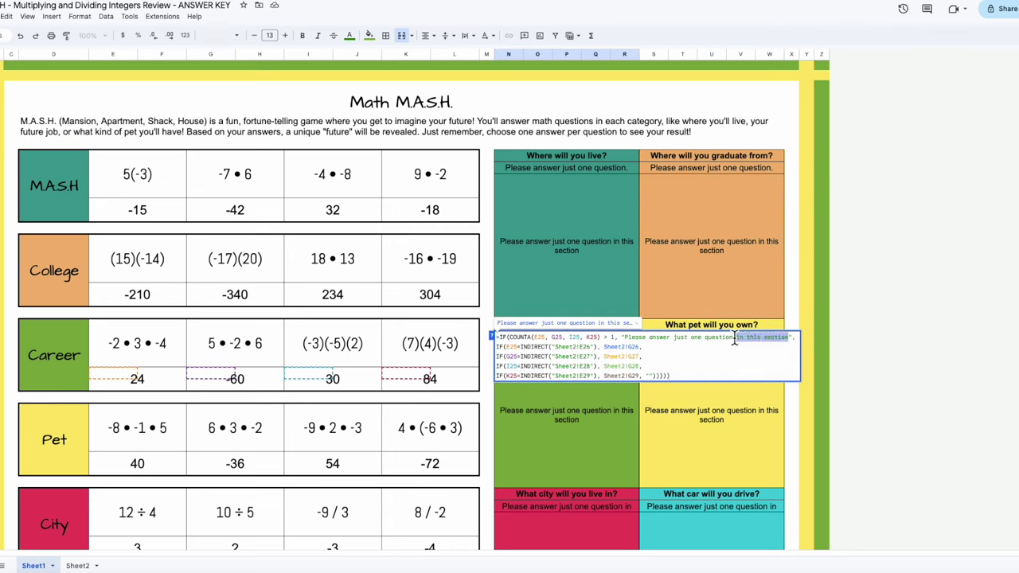
key("BackSpace")
type(".")
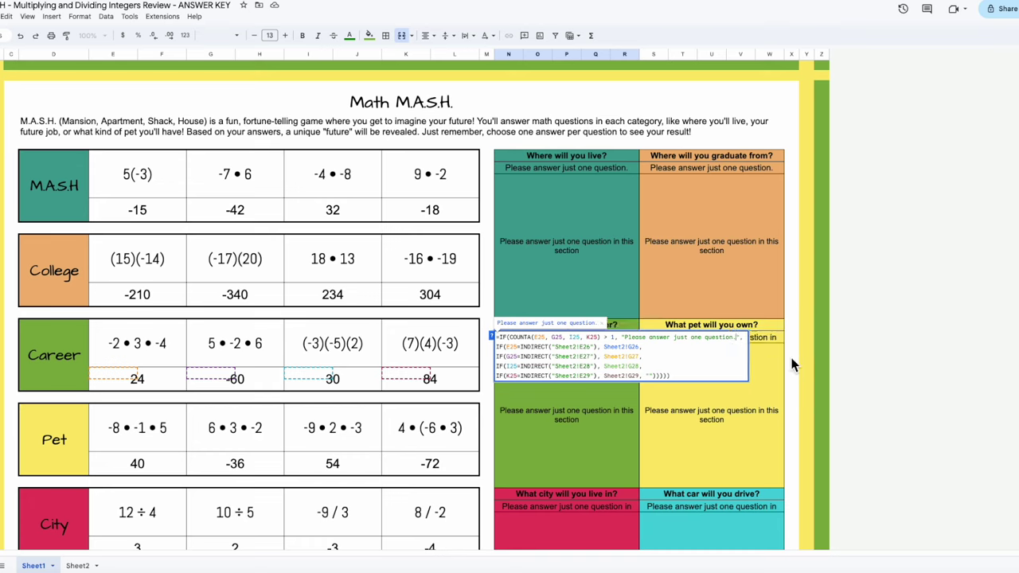
key("Return")
double_click(770, 338)
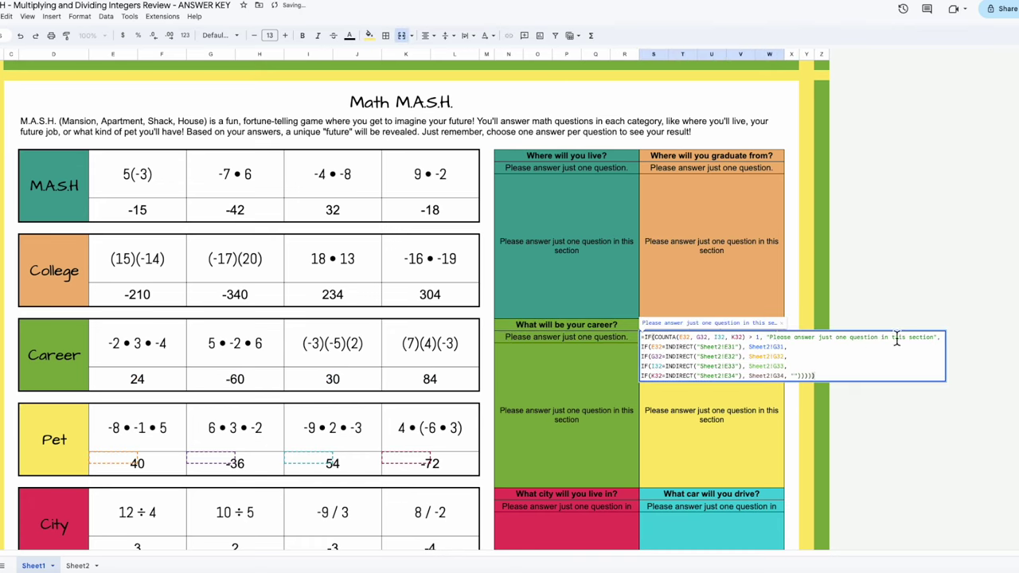
left_click_drag(932, 338, 879, 337)
key("BackSpace")
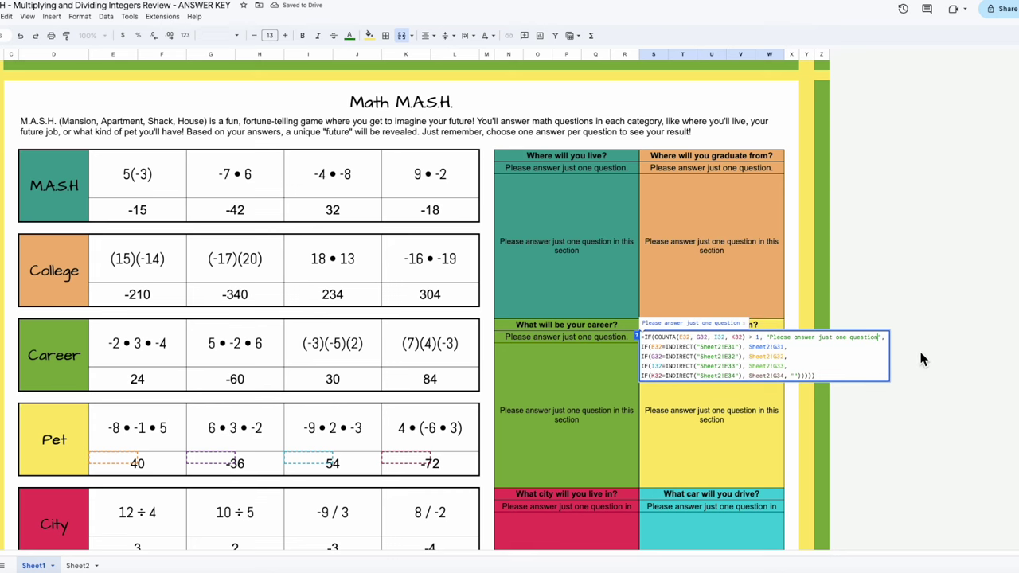
type(".")
key("Return")
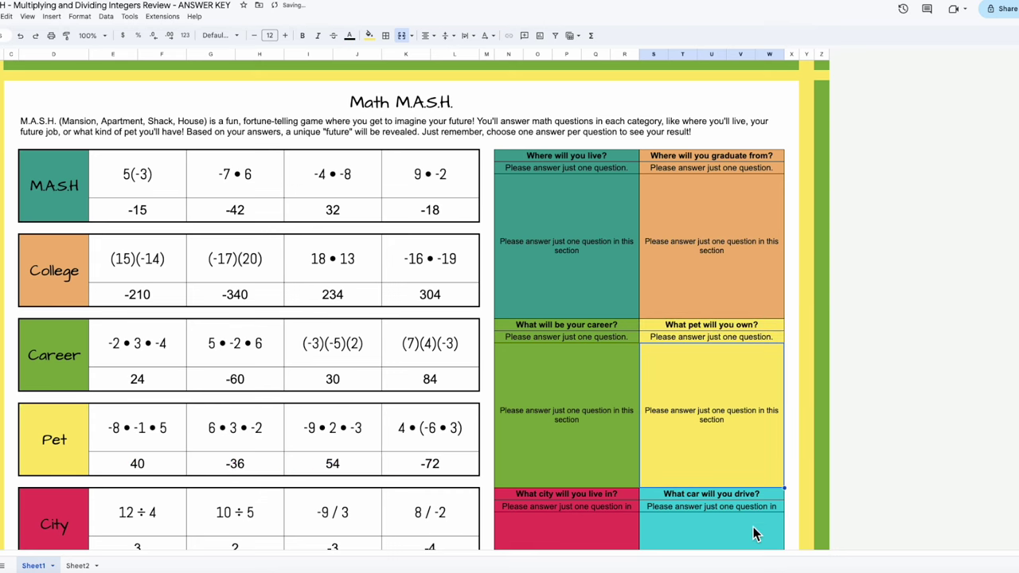
Step: Shorten the City and Car warnings to "Please answer just one question."
scroll(686, 248, "down", 1)
double_click(596, 483)
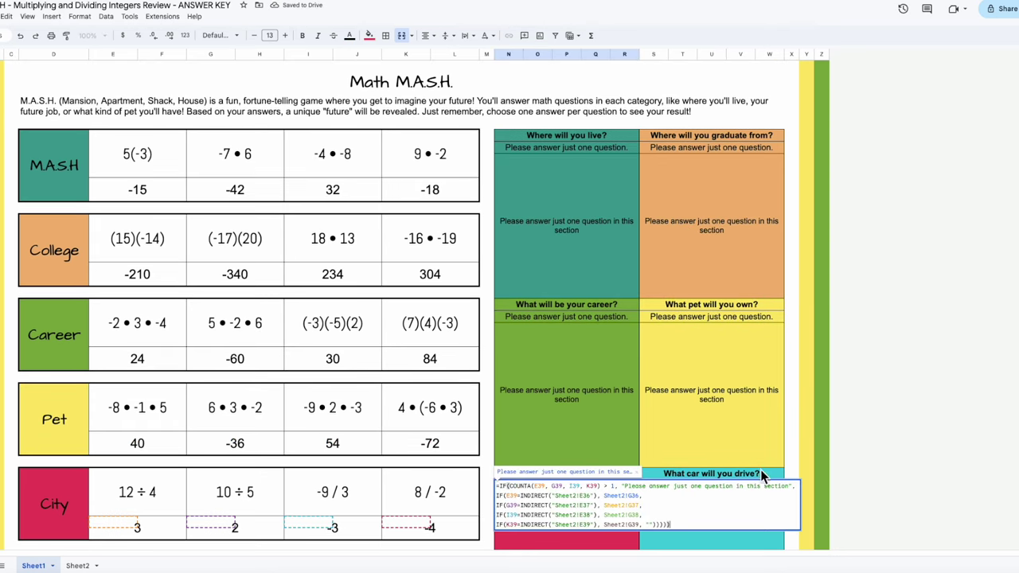
left_click_drag(789, 486, 735, 487)
key("BackSpace")
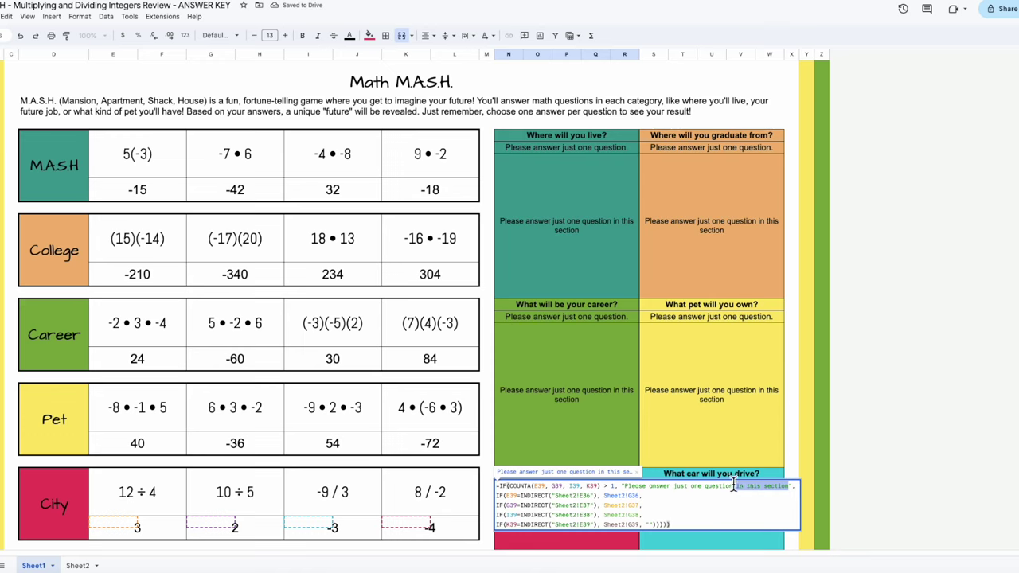
type(".")
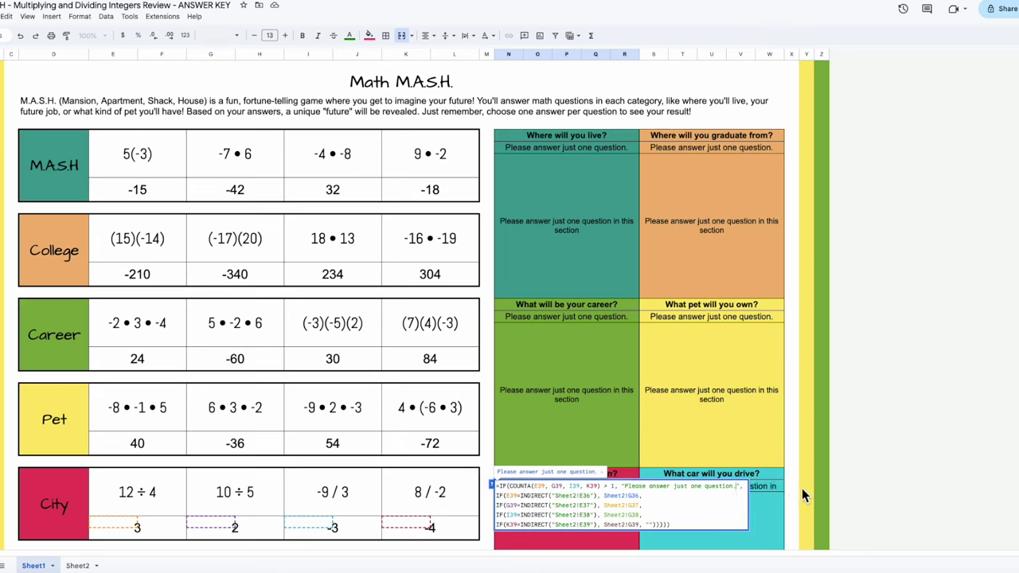
key("Return")
double_click(764, 487)
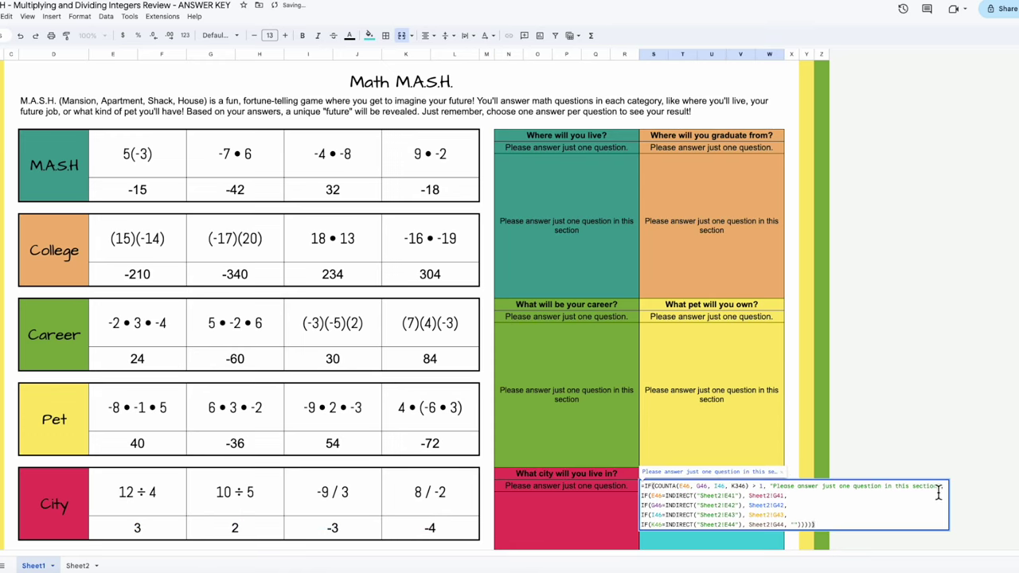
left_click_drag(937, 487, 882, 486)
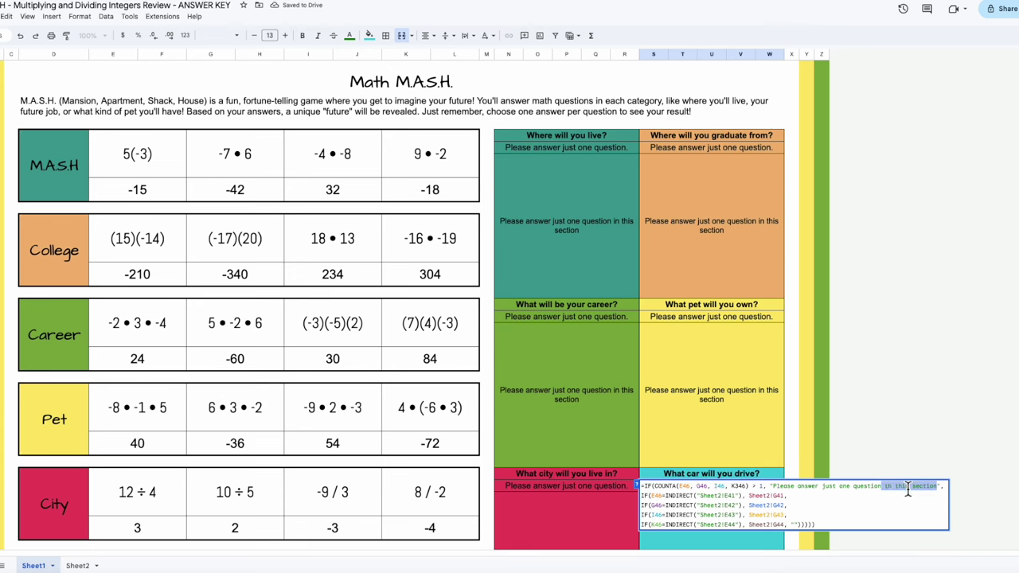
key("BackSpace")
type(".")
left_click(944, 414)
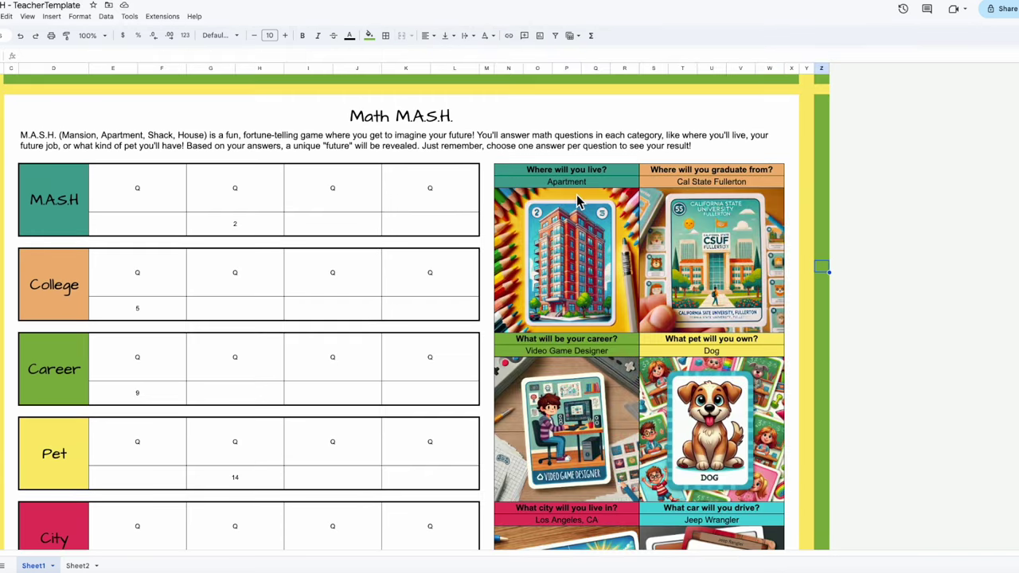
Step: Remove ' in this section' from the Apartment and college result warnings, ending them with a period
left_click(580, 185)
double_click(577, 181)
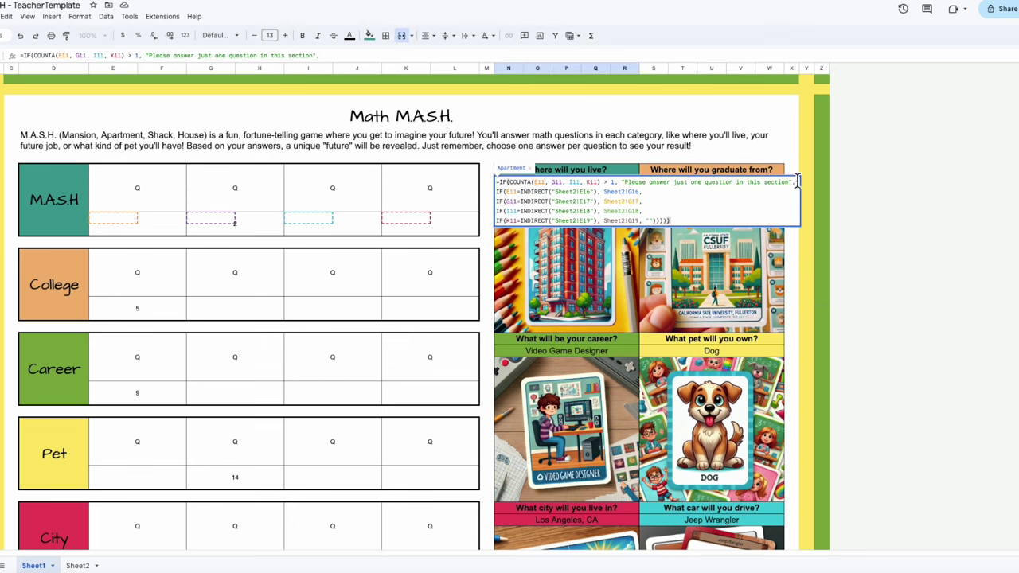
left_click_drag(789, 183, 735, 183)
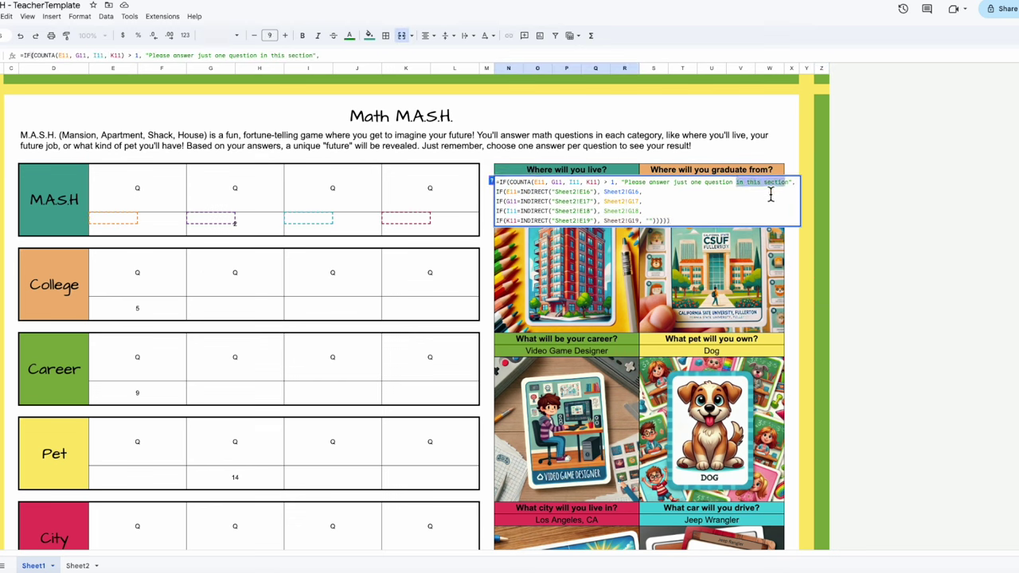
type(".n")
key("BackSpace")
key("BackSpace")
key("BackSpace")
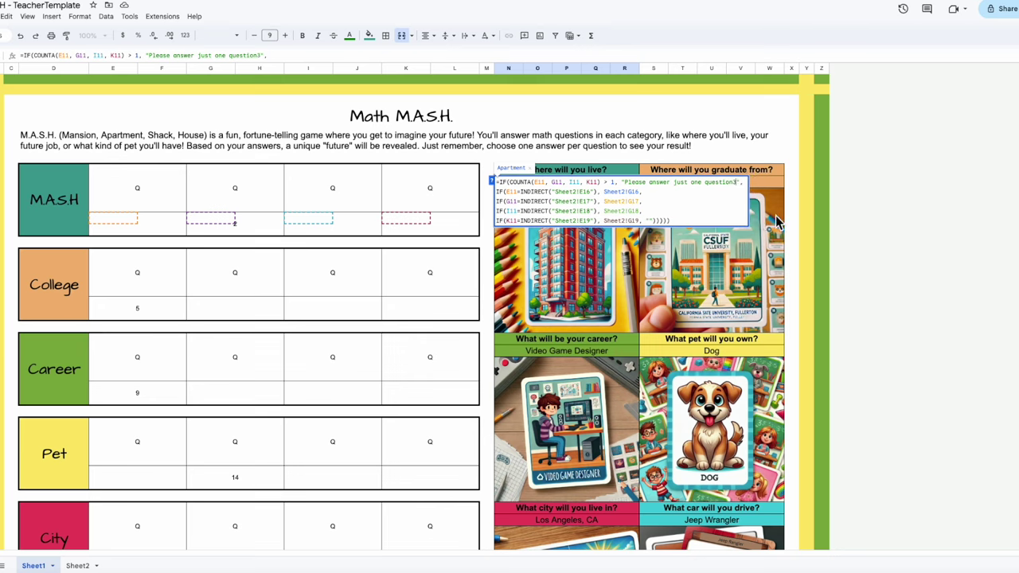
key("BackSpace")
left_click(763, 183)
double_click(763, 183)
left_click_drag(935, 182, 880, 183)
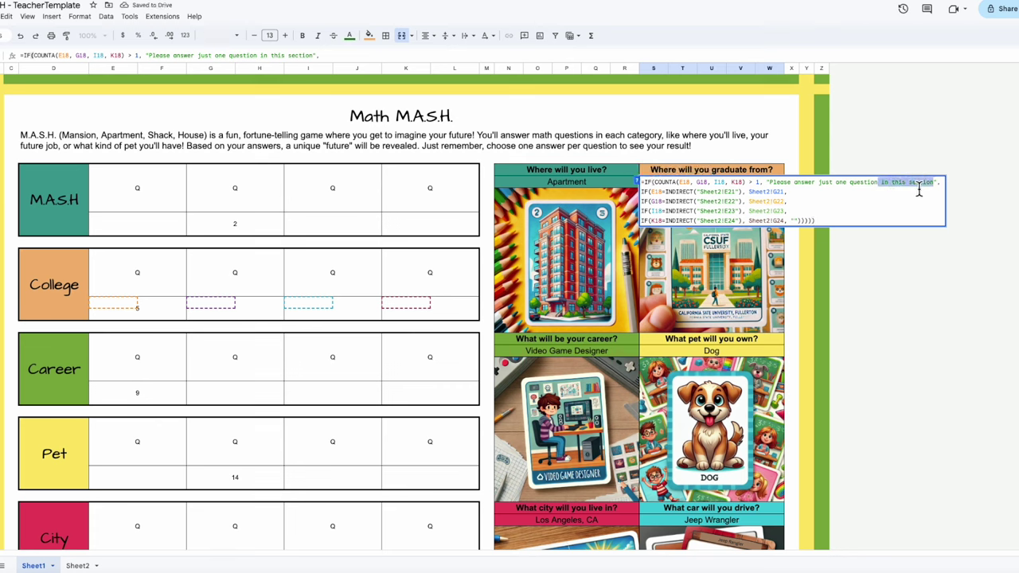
left_click(962, 231)
Step: Shorten the Video Game Designer and Dog result warnings to 'Please answer just one question.'
left_click(594, 356)
left_click(673, 356)
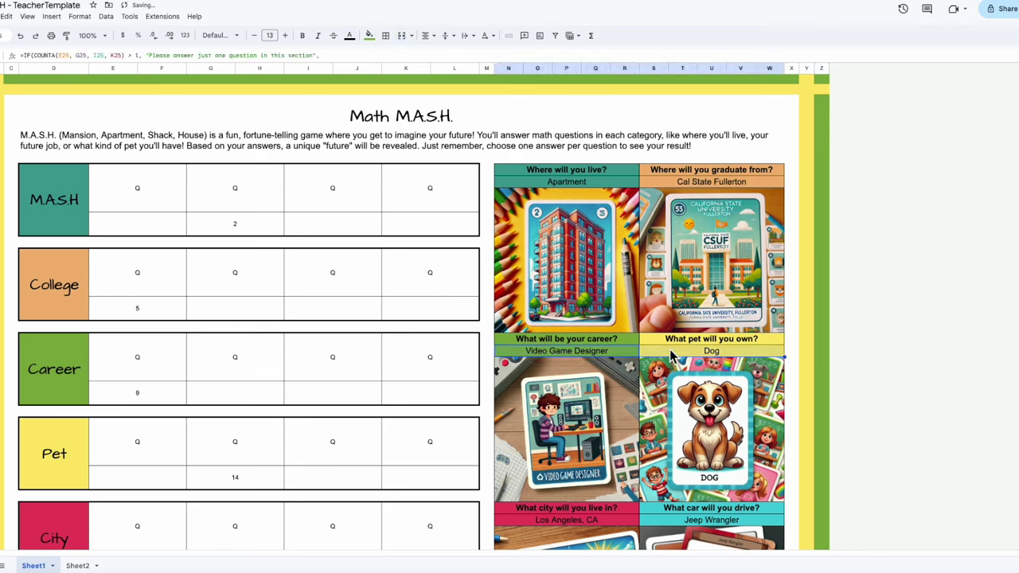
left_click(612, 353)
double_click(613, 357)
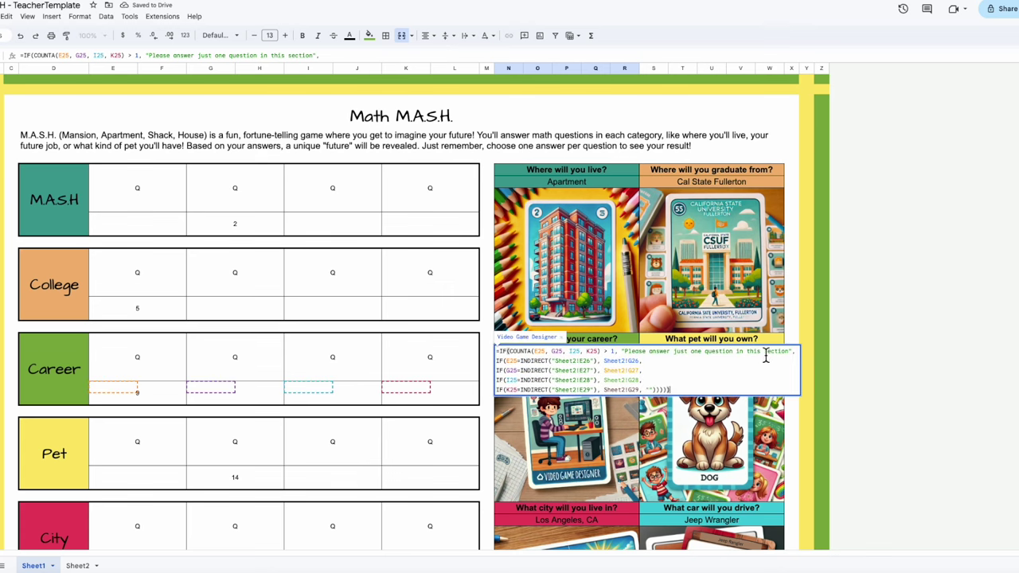
left_click_drag(789, 352, 766, 354)
left_click_drag(736, 356, 734, 354)
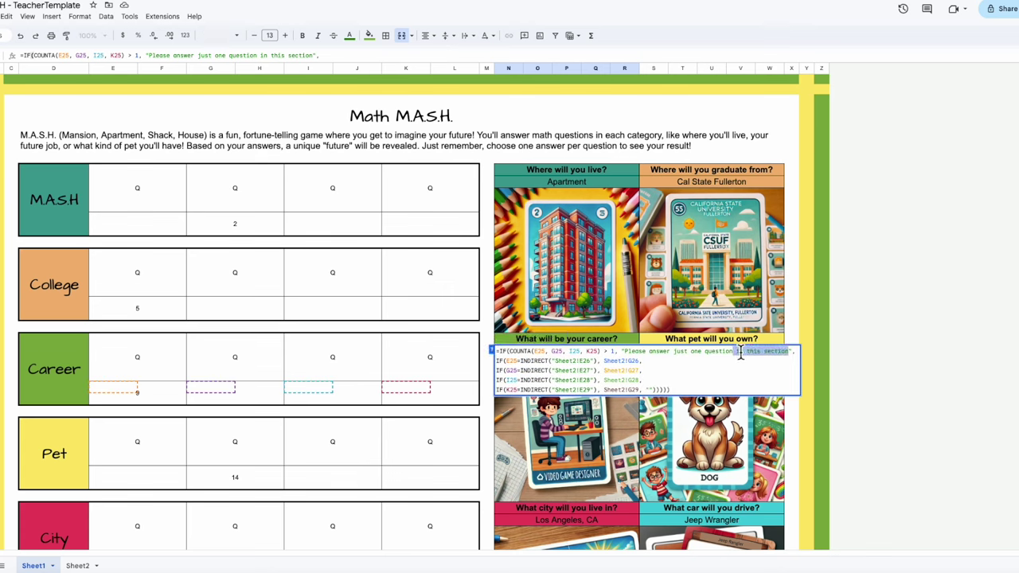
left_click(812, 352)
double_click(773, 352)
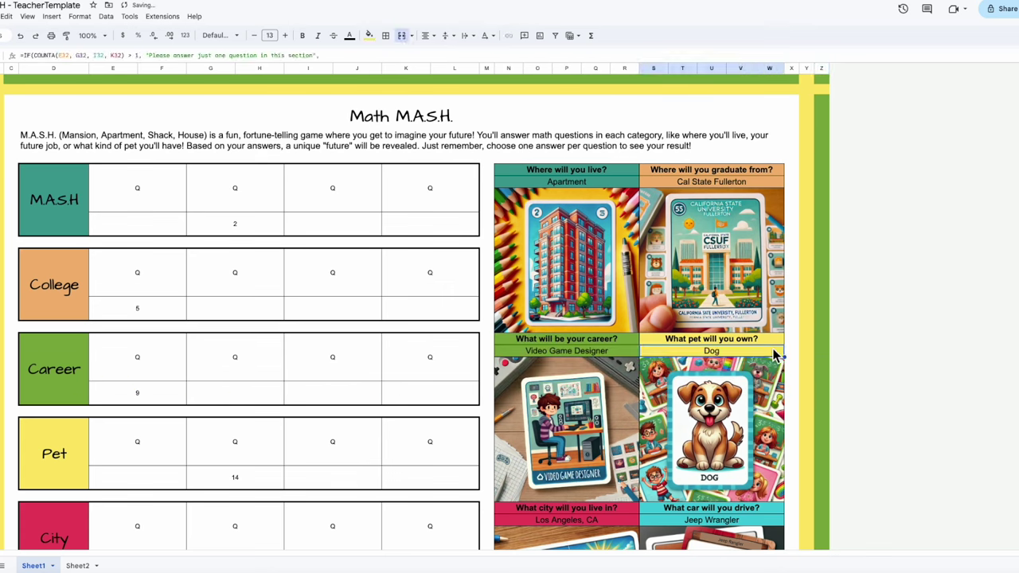
left_click_drag(935, 351, 878, 351)
type(".")
left_click(821, 315)
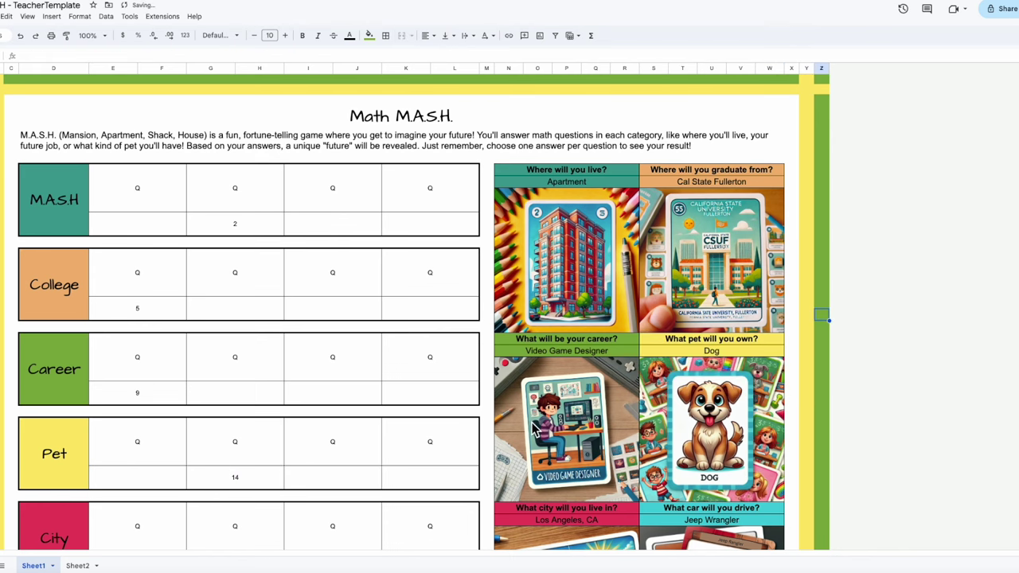
Step: Shorten the Los Angeles and Jeep Wrangler result warnings to 'Please answer just one question.'
scroll(538, 430, "down", 1)
double_click(590, 512)
left_click_drag(790, 498, 727, 498)
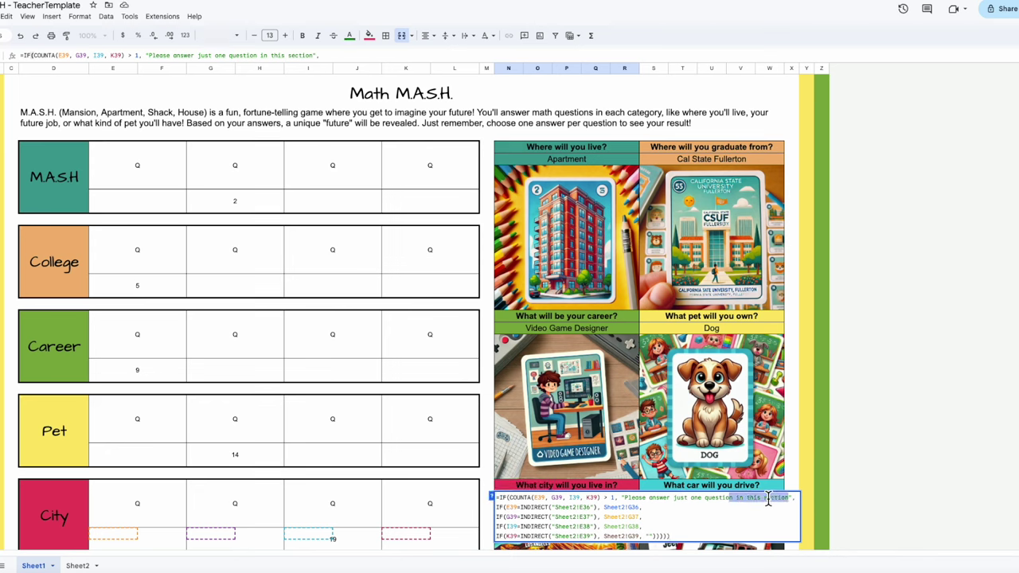
left_click(790, 487)
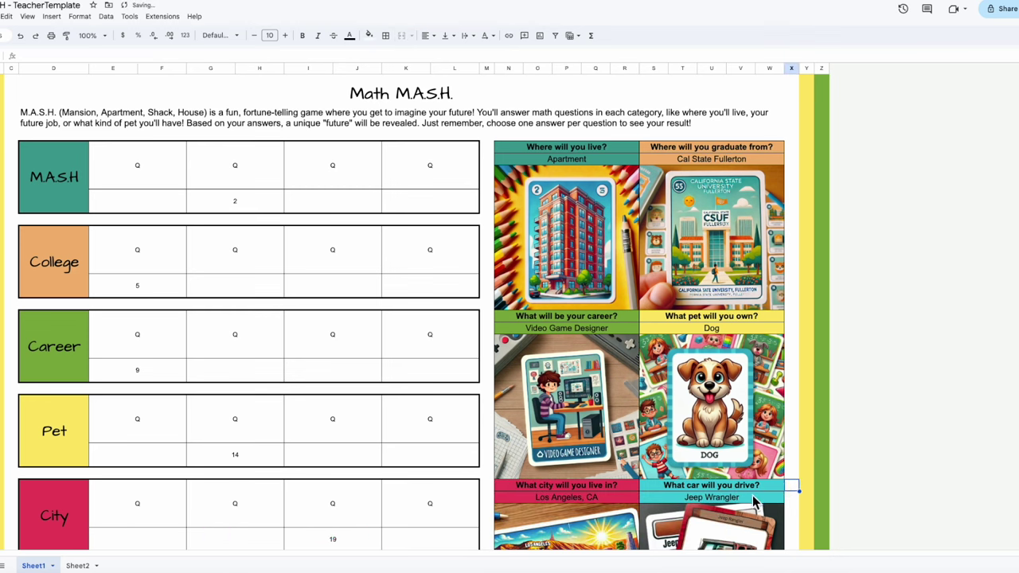
double_click(754, 500)
left_click_drag(941, 498, 883, 499)
type(".\",")
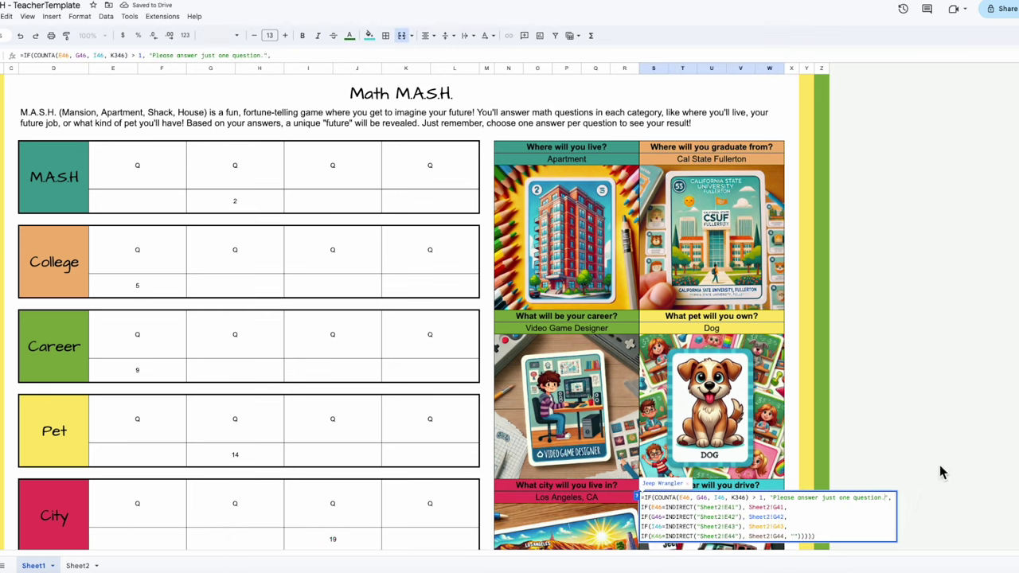
left_click(928, 409)
scroll(782, 347, "down", 2)
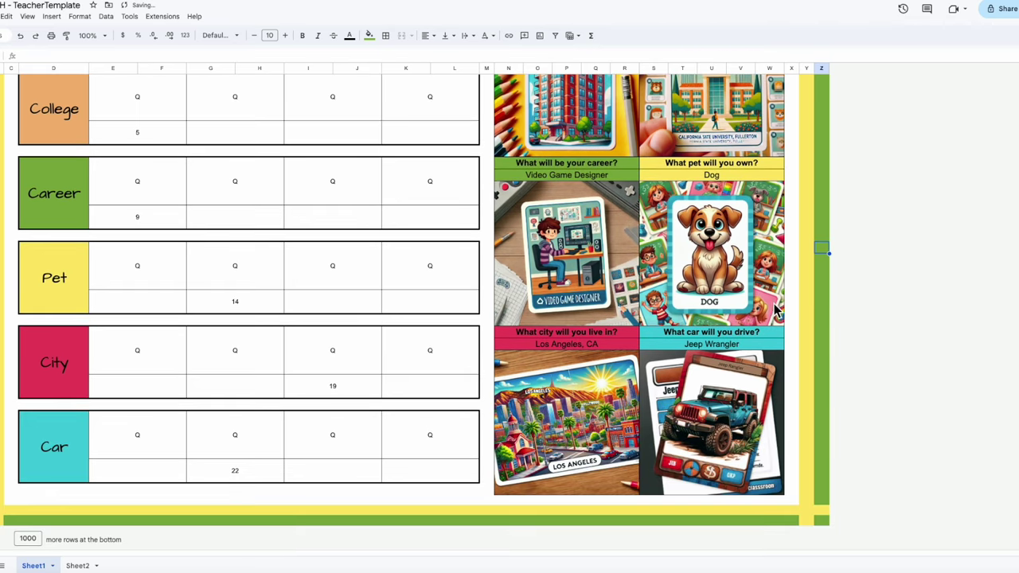
scroll(589, 205, "up", 2)
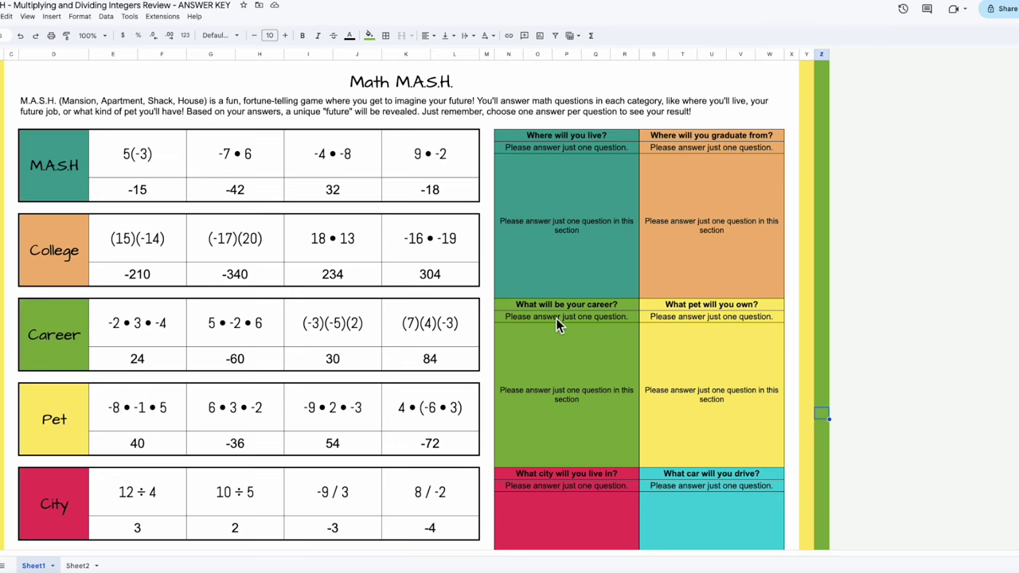
scroll(478, 362, "down", 3)
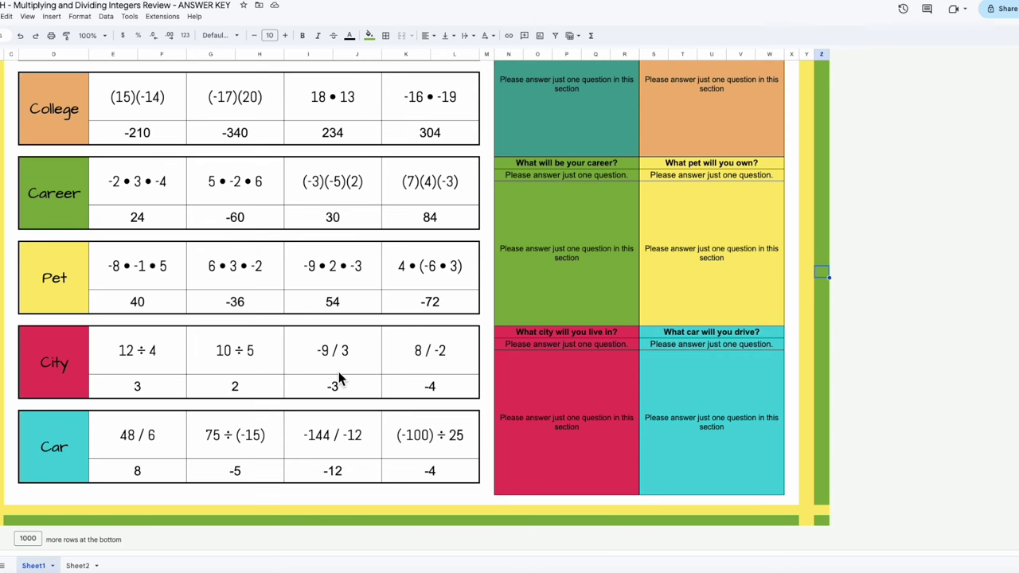
scroll(341, 375, "up", 3)
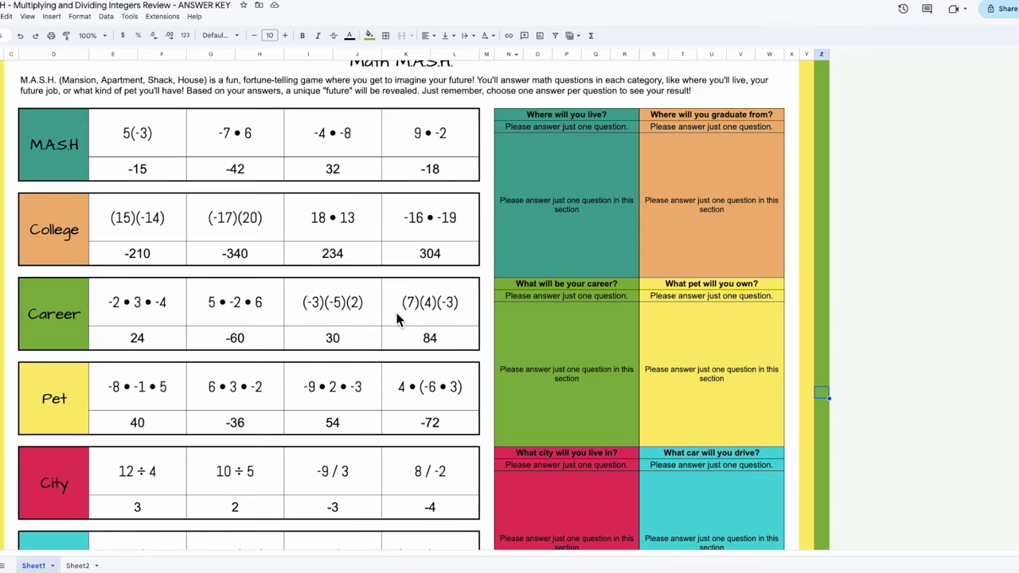
scroll(366, 334, "up", 1)
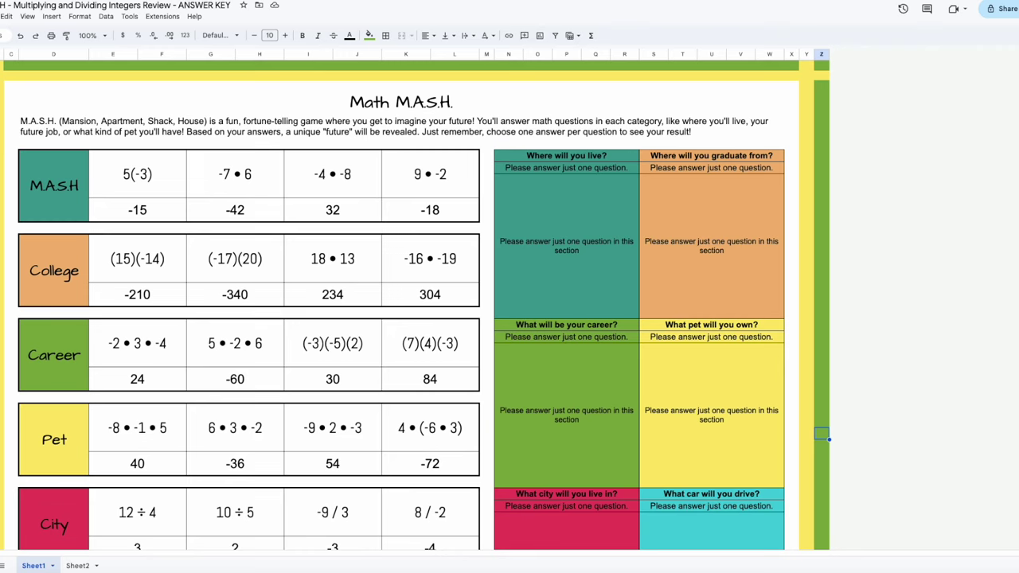
Step: On Sheet2, clear the MASH and College heading labels across columns E–G
left_click(78, 566)
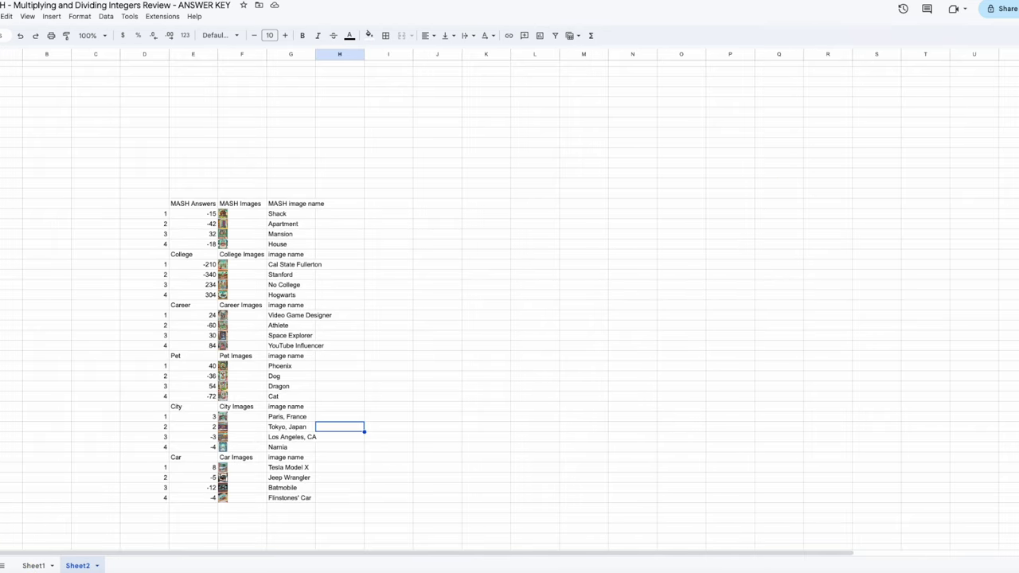
key("ctrl+Tab")
key("ctrl+shift+Tab")
key("ctrl+shift+Page_Up")
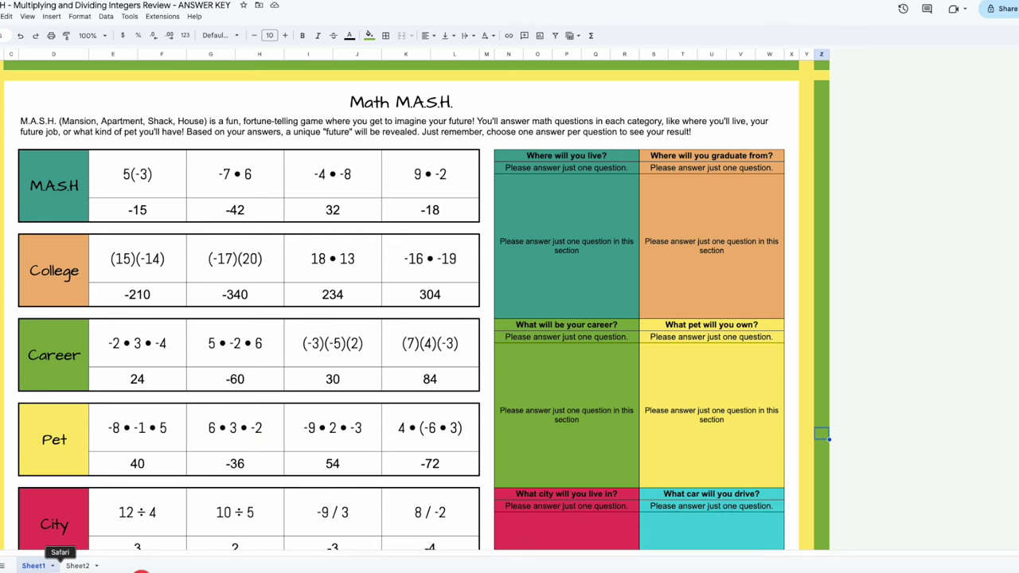
left_click(75, 566)
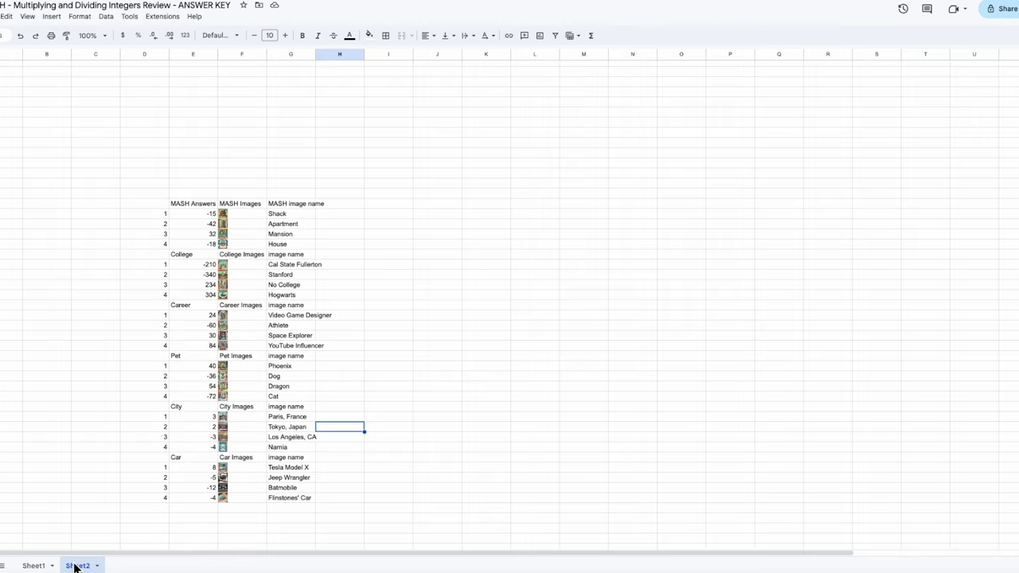
left_click(494, 225)
left_click_drag(209, 206, 277, 207)
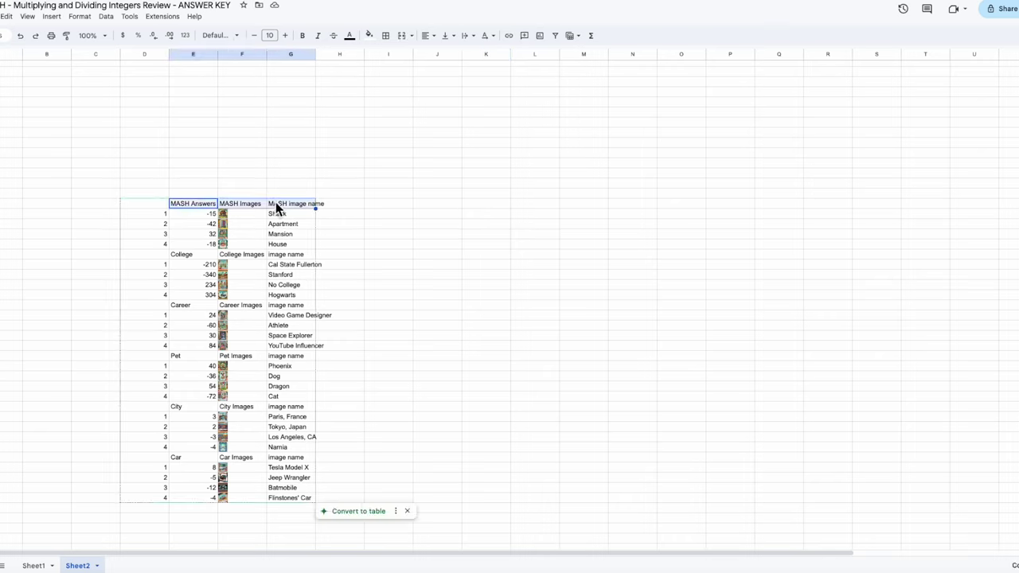
key("Delete")
left_click_drag(198, 256, 297, 251)
key("Delete")
Step: Clear the Career, Pet, City and Car heading labels across columns E–G
left_click(208, 305)
left_click(308, 309, "shift")
key("Delete")
left_click_drag(190, 359, 301, 362)
left_click(331, 358)
left_click_drag(193, 358, 269, 358)
key("Delete")
left_click_drag(190, 407, 306, 407)
key("Delete")
left_click_drag(196, 456, 286, 456)
key("Delete")
Step: Delete the 1–4 numbering in columns C and D beside all data rows
left_click(32, 565)
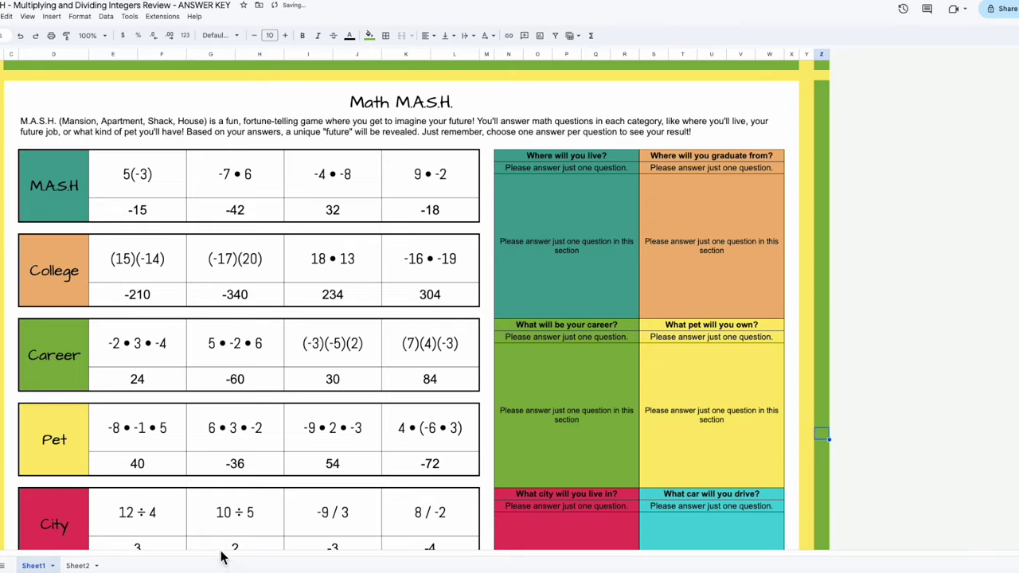
left_click(84, 566)
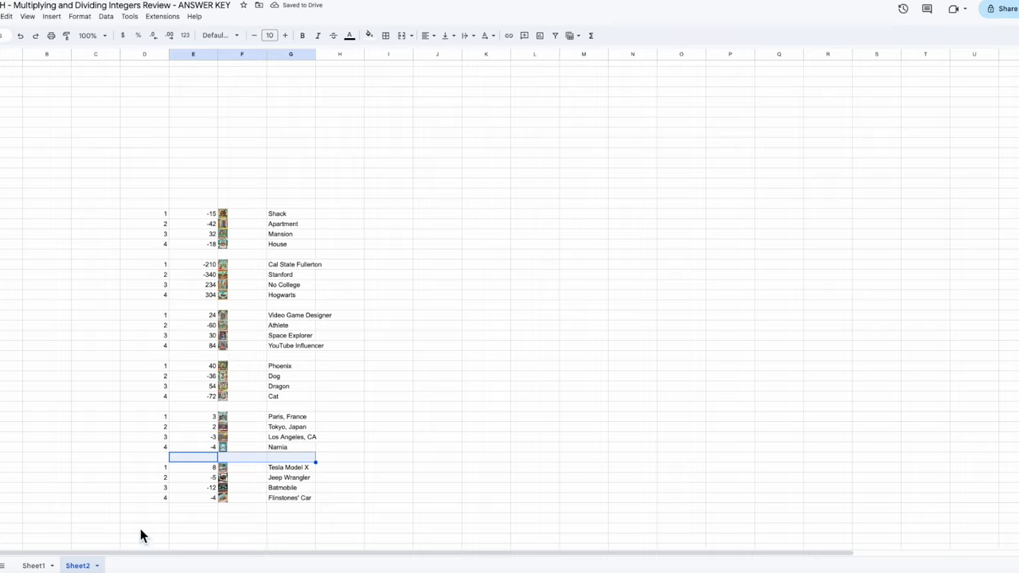
left_click_drag(154, 175, 86, 88)
left_click(228, 453)
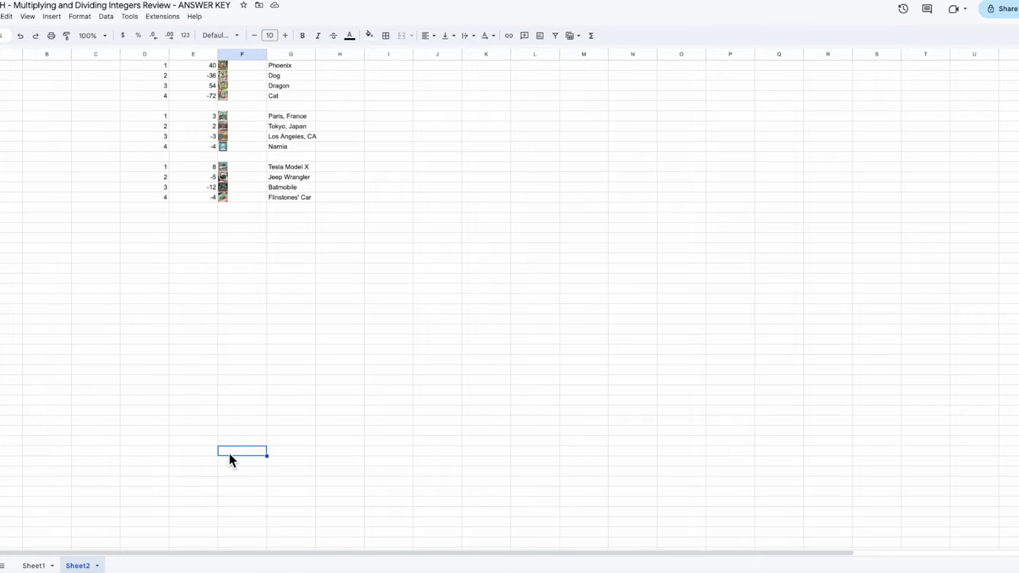
scroll(191, 364, "up", 4)
left_click_drag(143, 188, 103, 572)
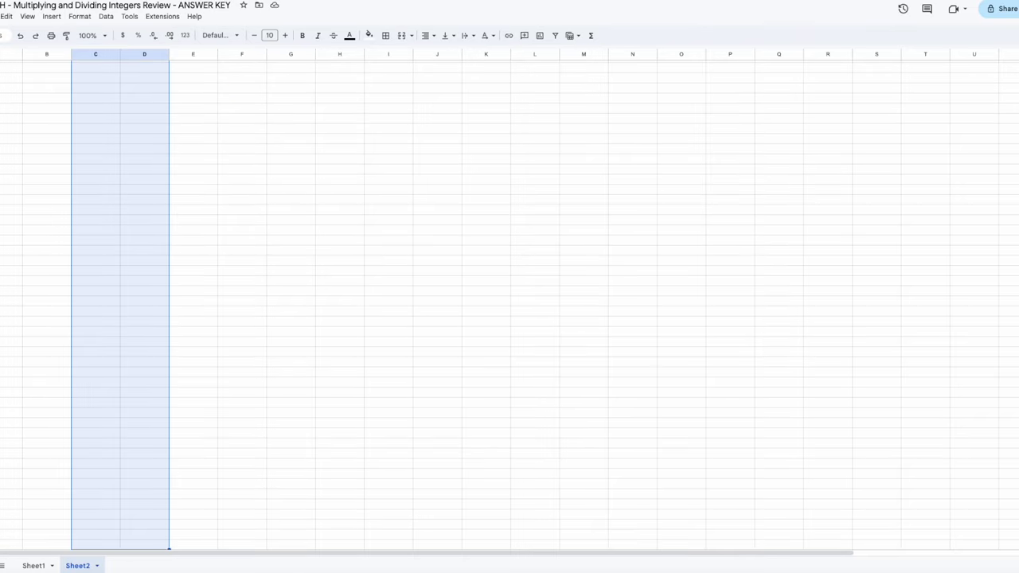
scroll(280, 368, "up", 5)
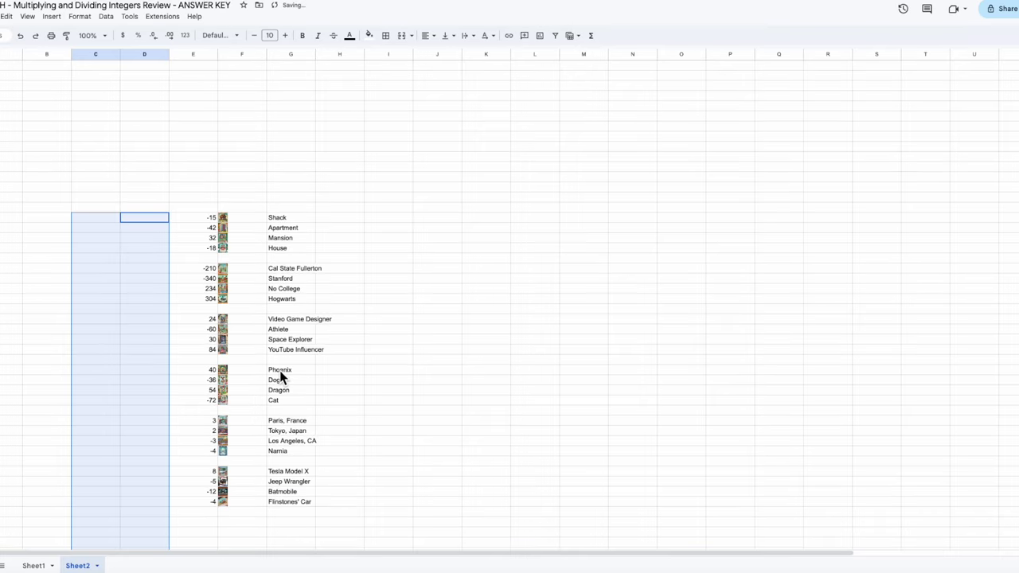
Step: Select the column E answers (-15 to -4) and the image names from Shack to Flinstones' Car
left_click(649, 220)
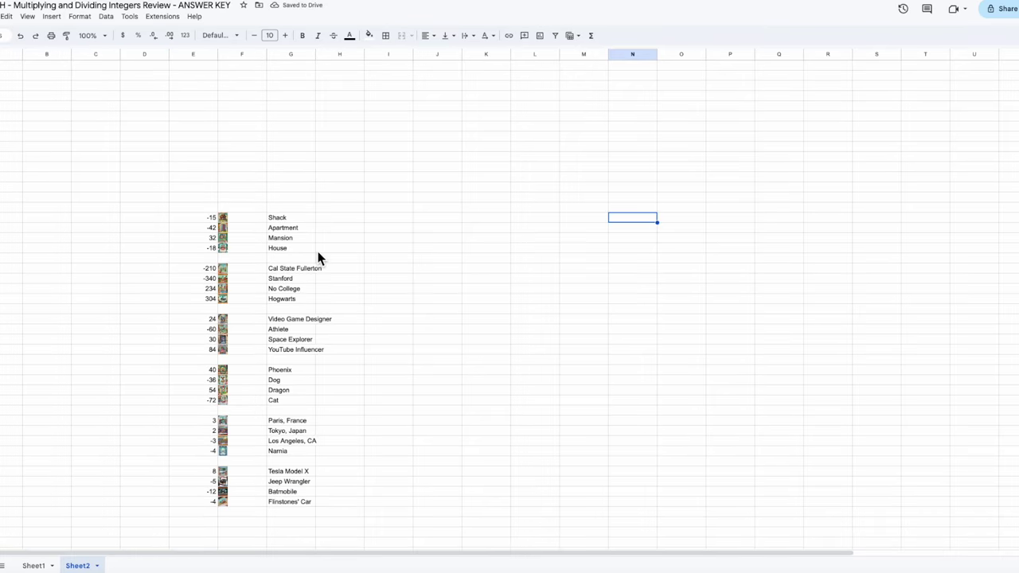
left_click_drag(211, 217, 196, 500)
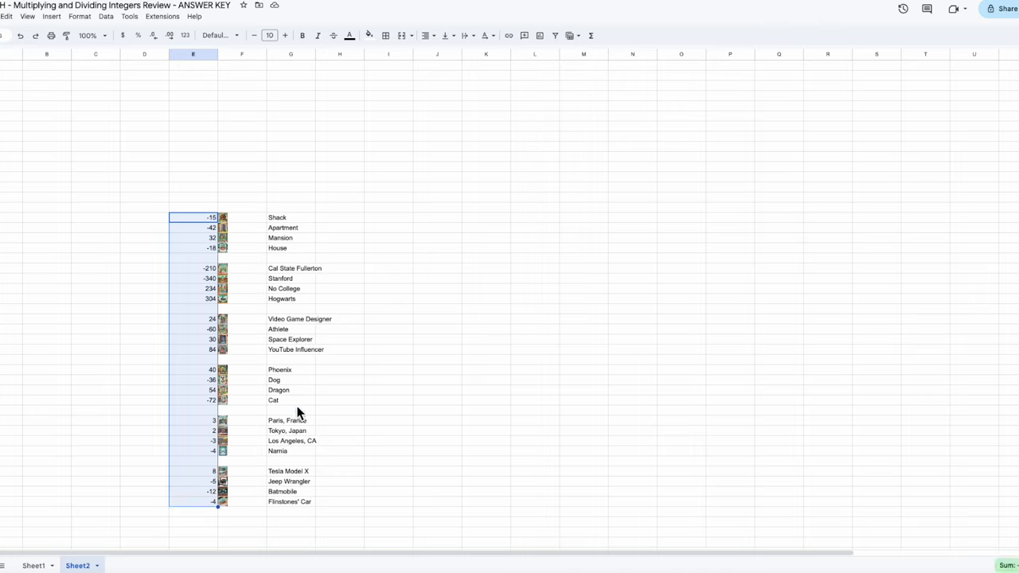
left_click(287, 217, "ctrl")
left_click_drag(286, 215, 275, 500)
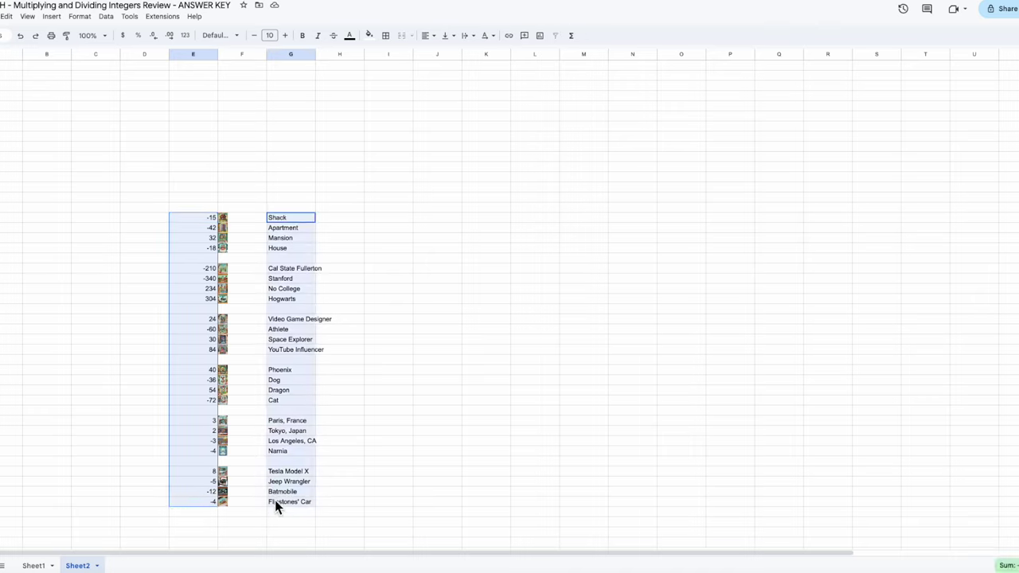
Step: Create a conditional format rule for the selected answers and names with no fill and white text
right_click(290, 494)
mouse_move(337, 485)
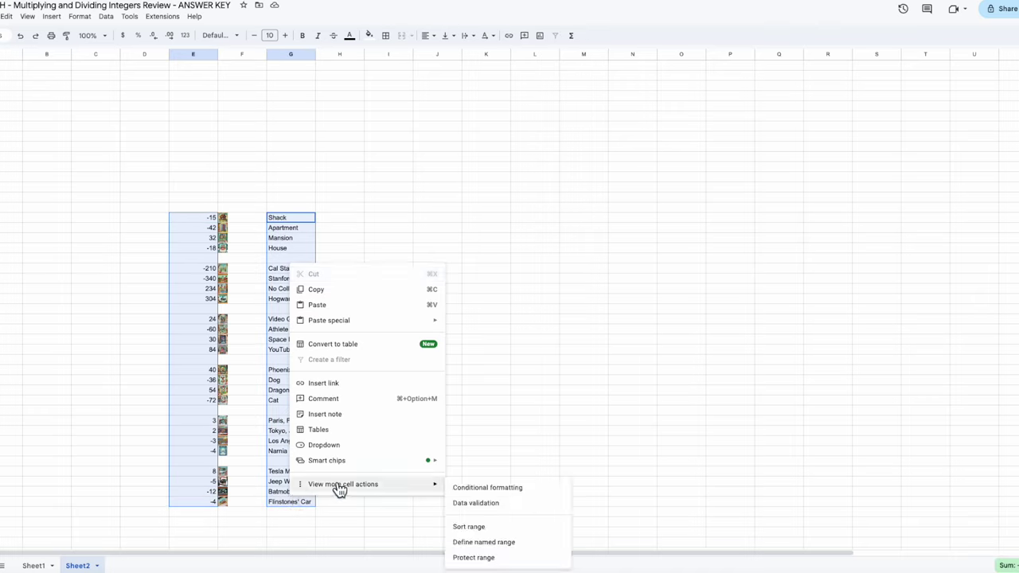
left_click(477, 487)
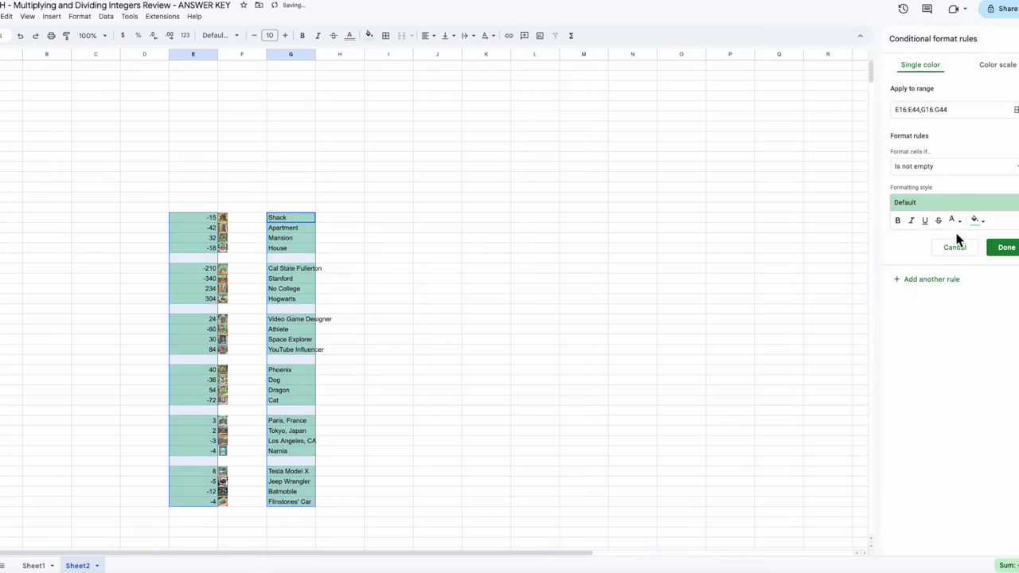
left_click(976, 220)
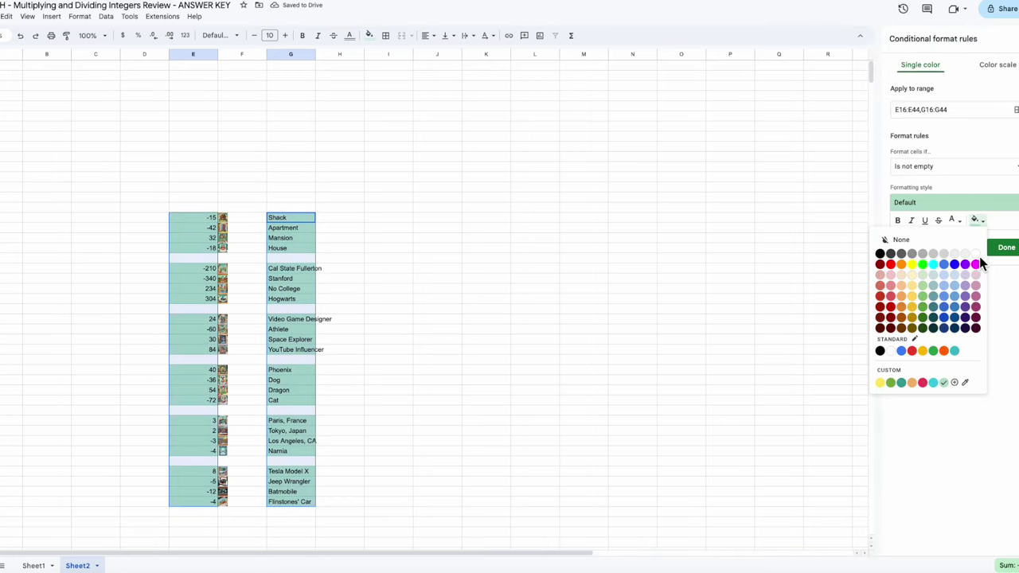
left_click(969, 249)
left_click(954, 221)
left_click(1005, 253)
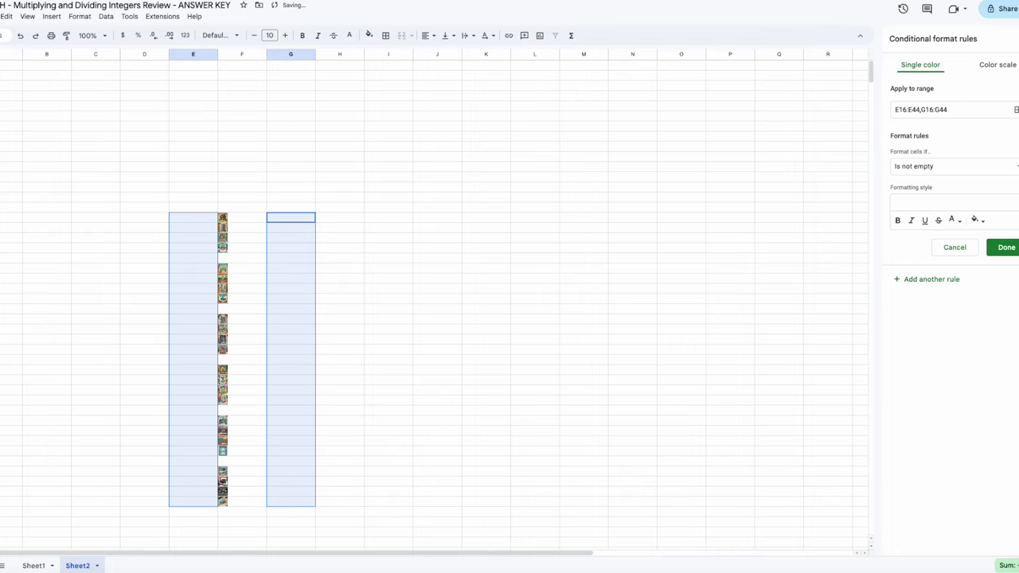
Step: Set the selection's font size to 1 and save the conditional format rule
left_click(270, 35)
type("1")
key("Return")
left_click(997, 250)
left_click(628, 258)
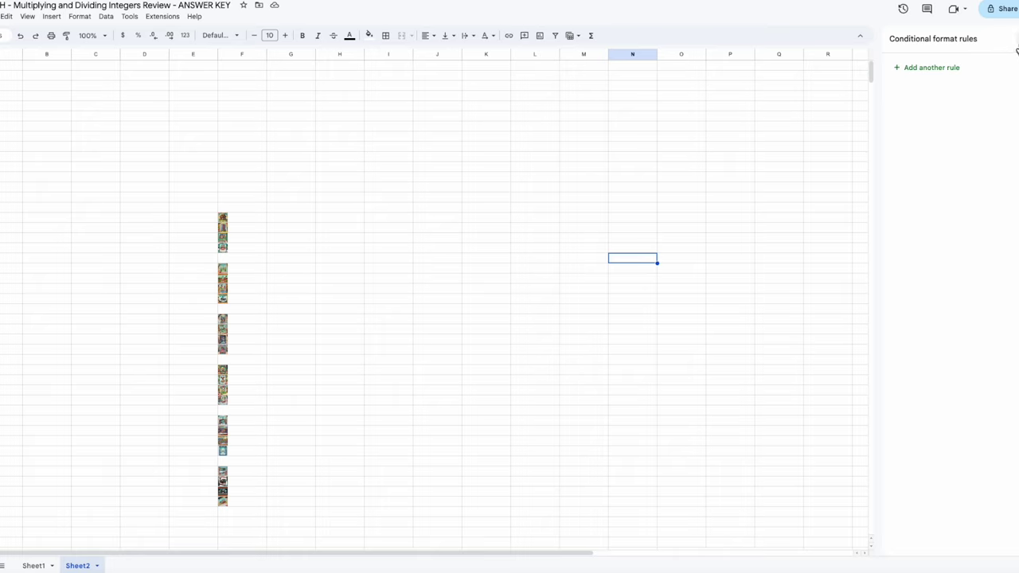
Step: Close the conditional format panel and hide Sheet2's columns A through Z
left_click(746, 288)
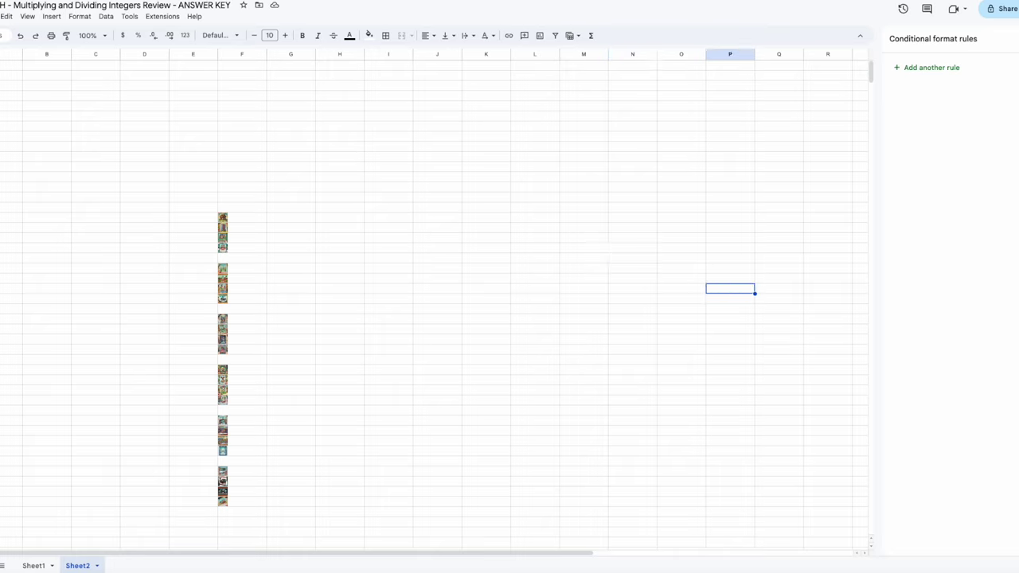
left_click(1014, 38)
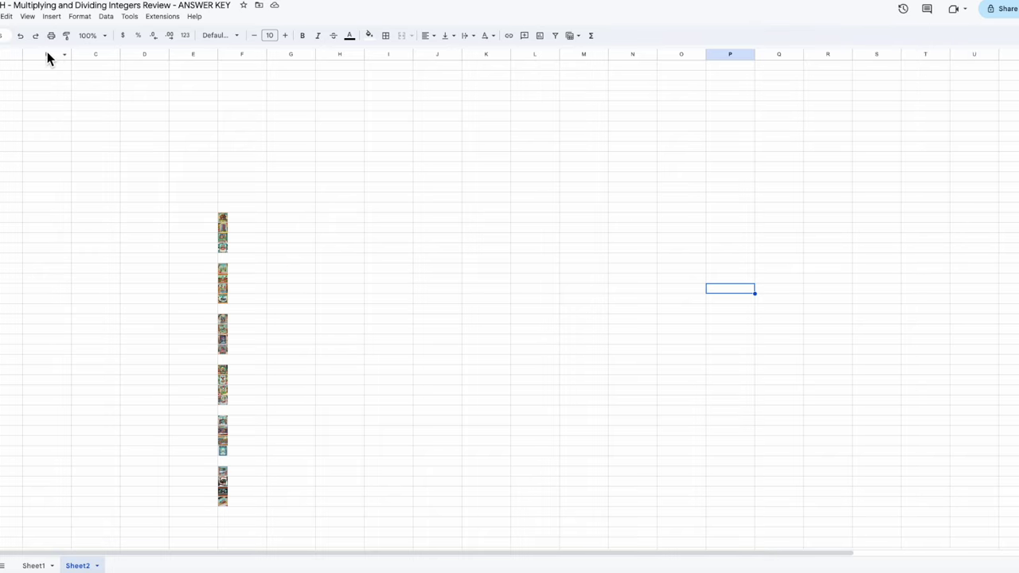
left_click_drag(48, 52, 1013, 54)
right_click(571, 56)
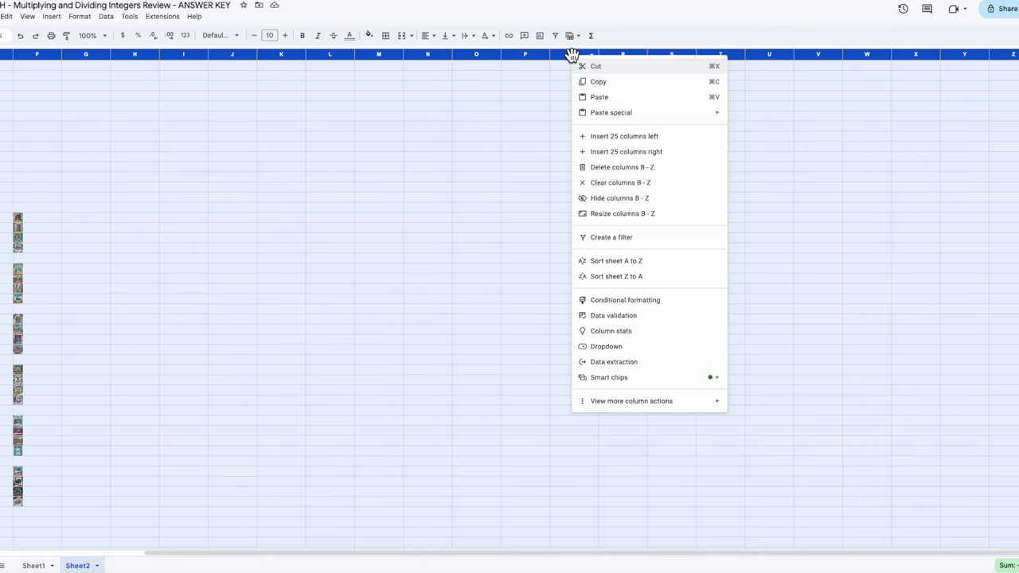
left_click(621, 199)
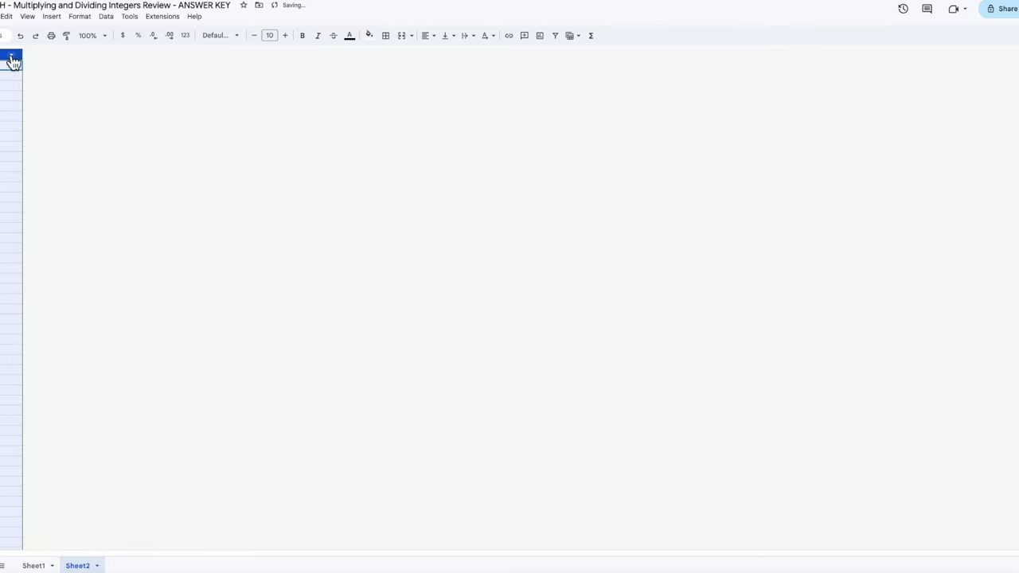
key("ctrl+alt+0")
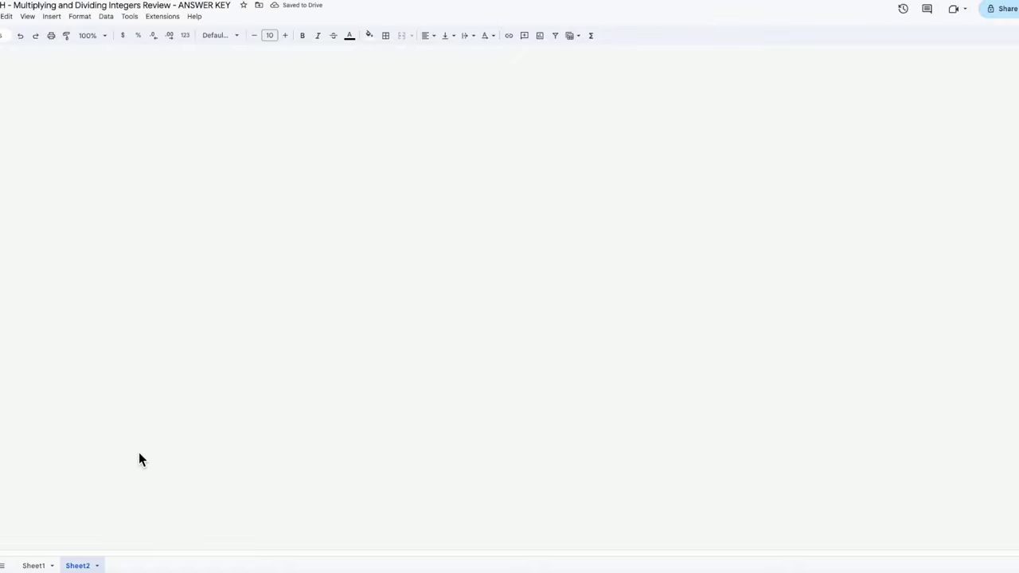
Step: Protect Sheet2 with editing restricted to only you
left_click(95, 563)
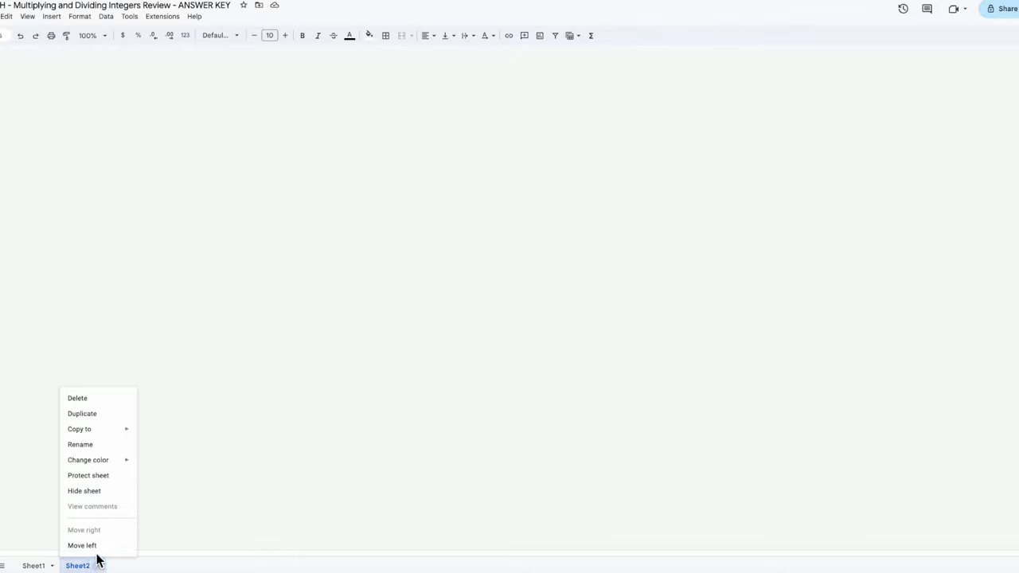
left_click(99, 475)
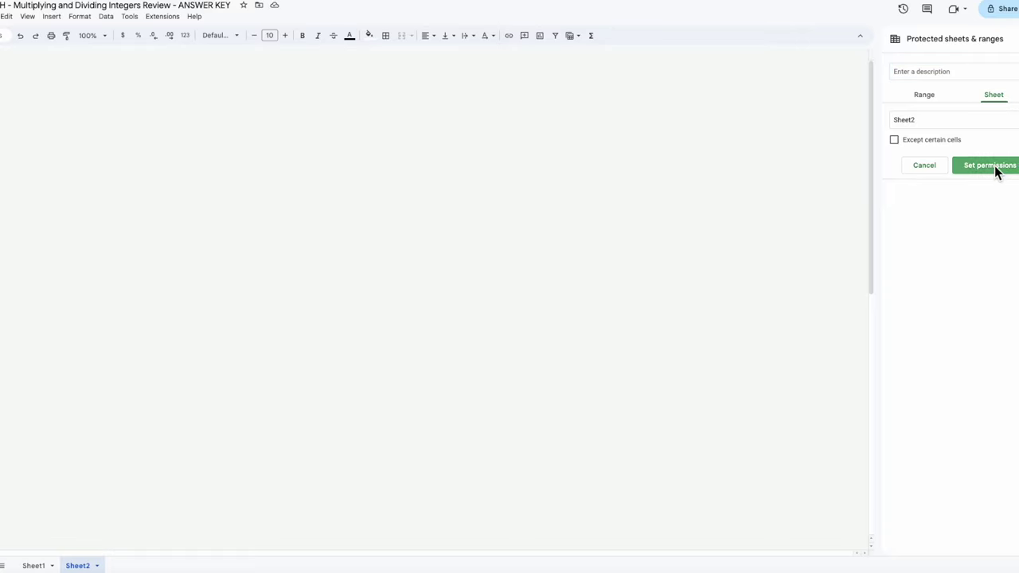
left_click(995, 167)
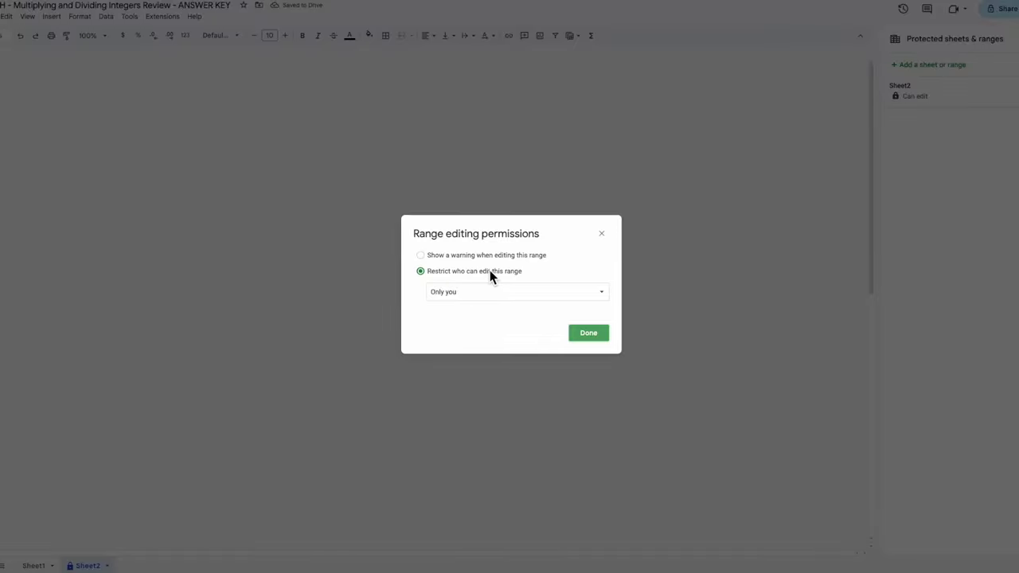
left_click(590, 335)
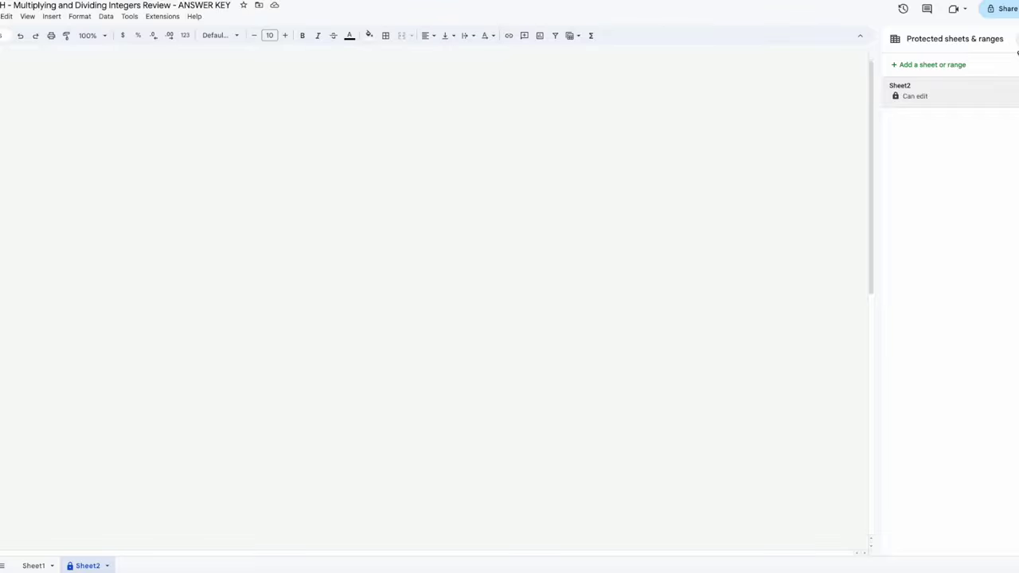
left_click(1015, 42)
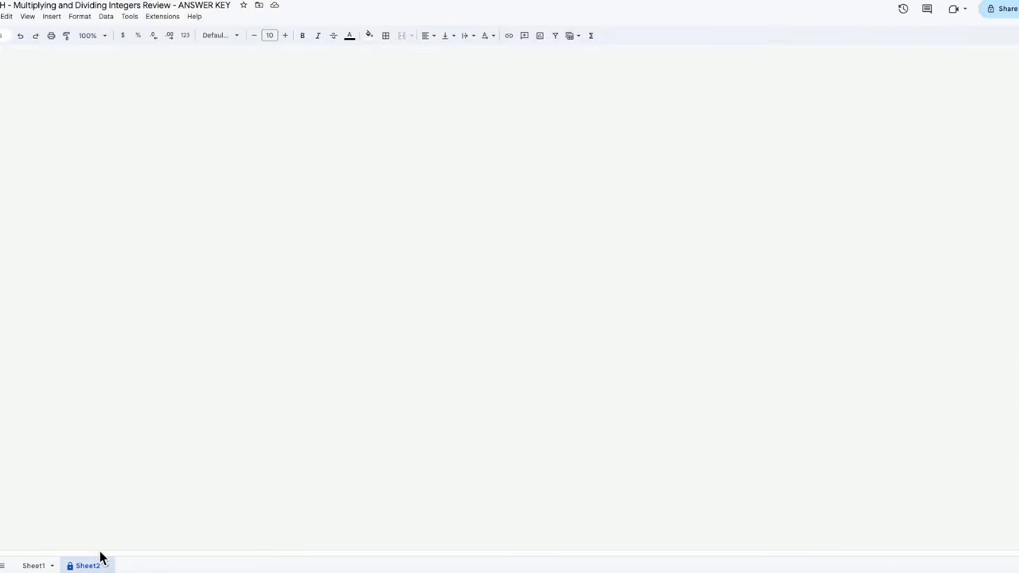
Step: Hide Sheet2 so only the Sheet1 Math M.A.S.H. activity remains visible
right_click(80, 567)
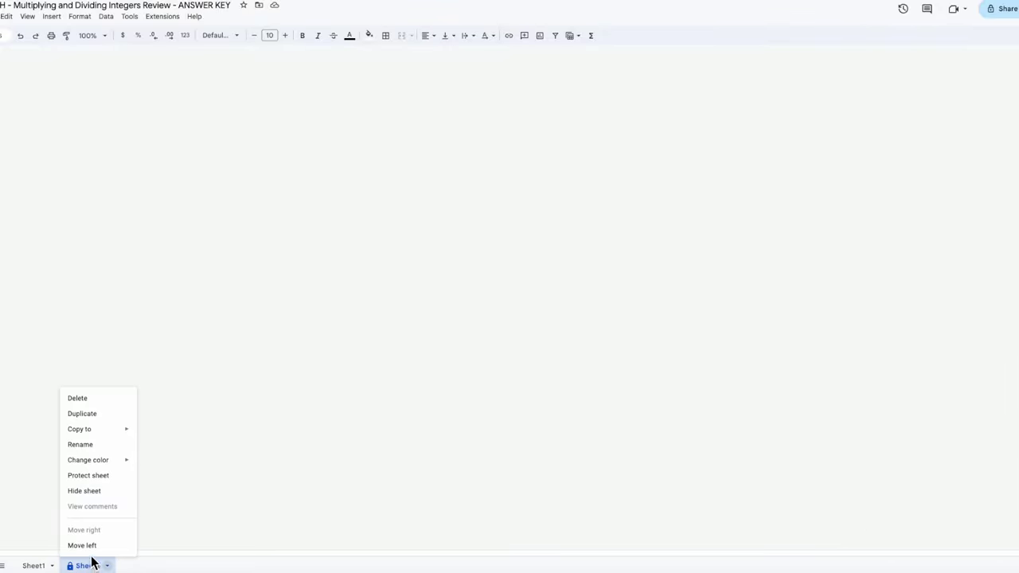
left_click(93, 490)
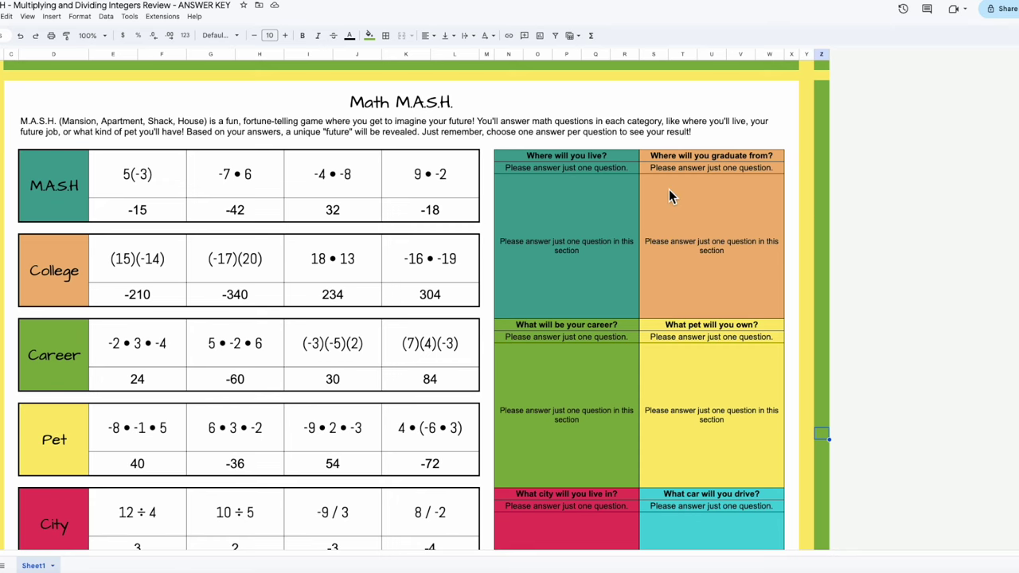
scroll(481, 326, "down", 1)
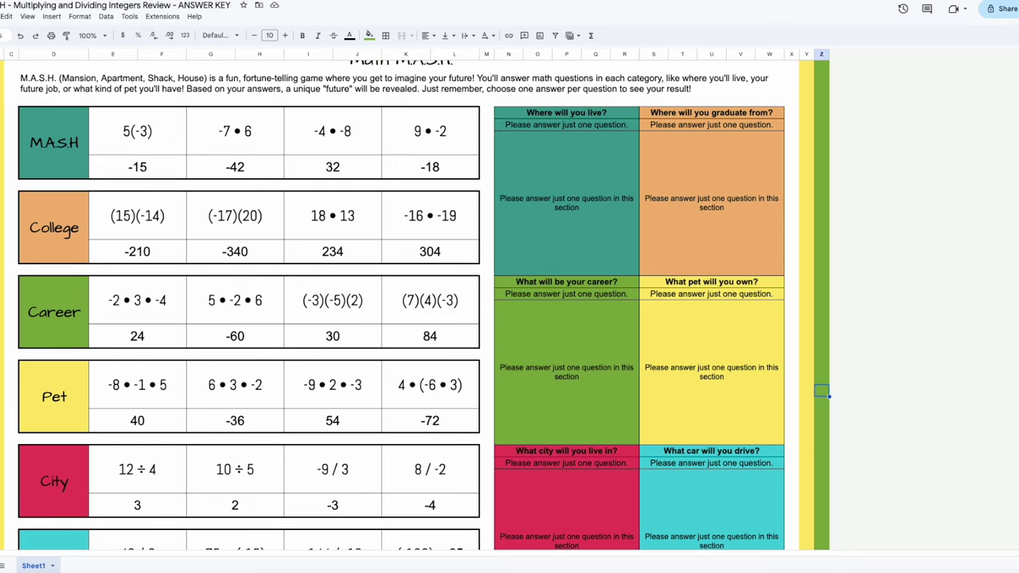
scroll(494, 278, "up", 1)
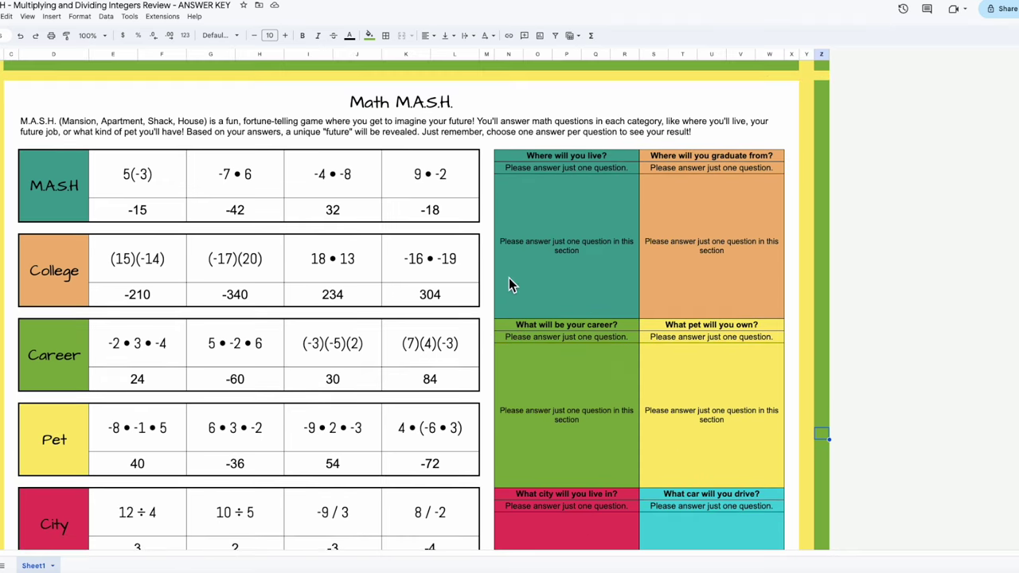
Step: Start a copy of the spreadsheet and strip the 'Copy of' prefix from its name
left_click(3, 16)
left_click(43, 80)
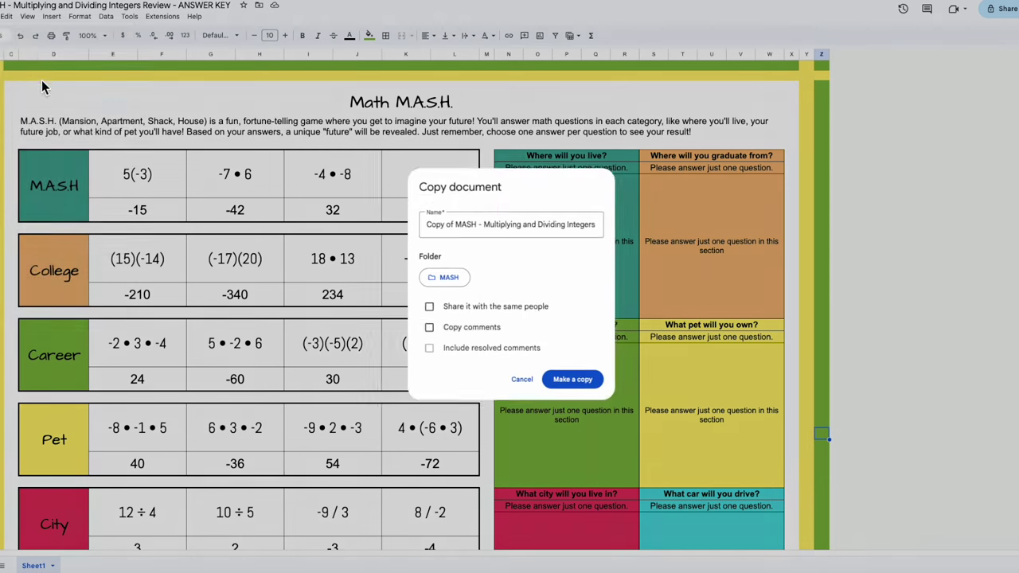
left_click(452, 224)
key("shift+Home")
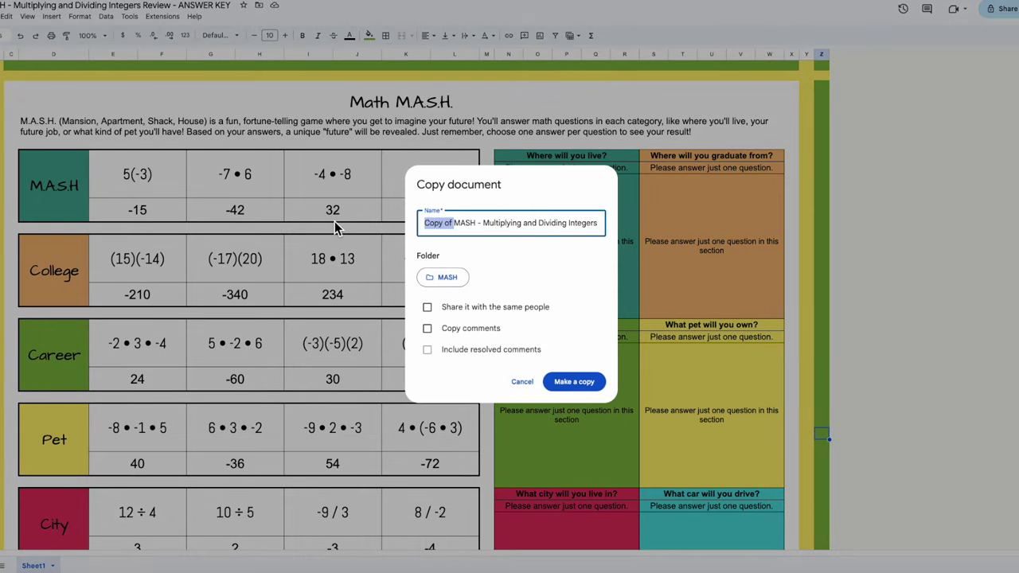
key("BackSpace")
Step: Replace 'ANSWER KEY' with 'ONE POSSIBLE STUDENT ANSWER' in the name and create the copy
left_click_drag(565, 224, 664, 231)
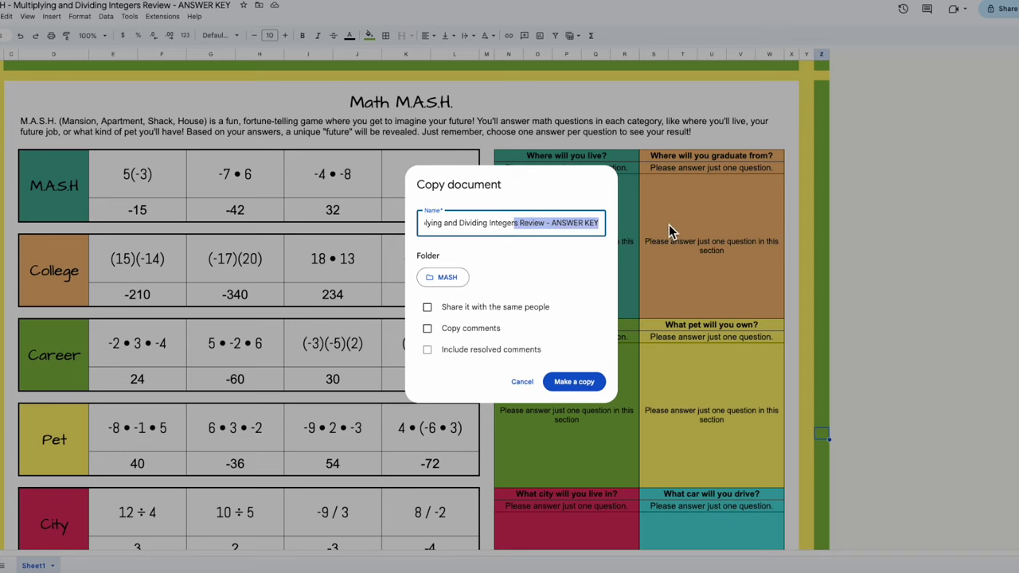
left_click(598, 223)
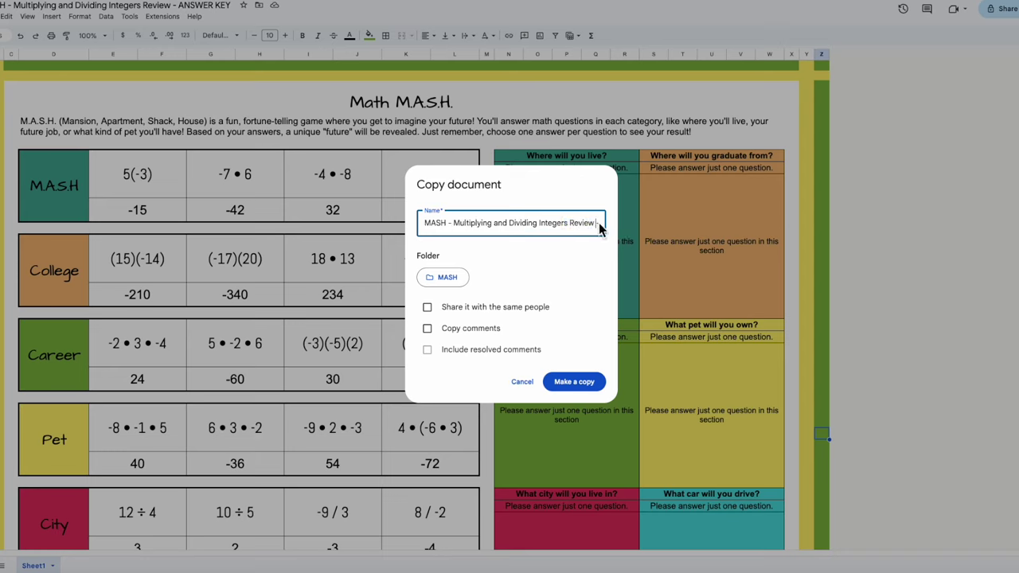
left_click_drag(599, 224, 605, 226)
left_click(599, 225)
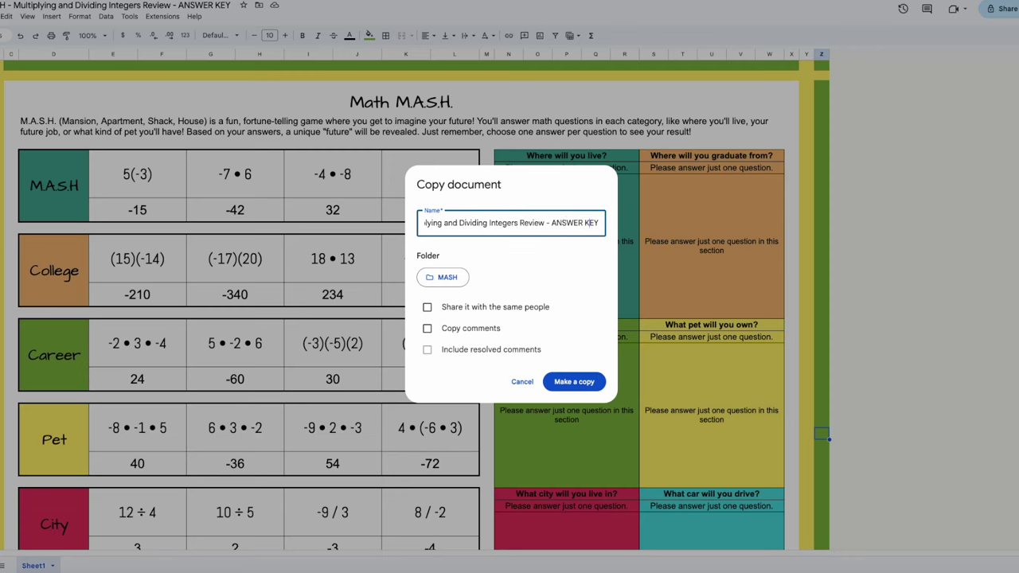
key("BackSpace")
key("BackSpace")
key("BackSpace")
key("BackSpace")
key("BackSpace")
key("BackSpace")
key("BackSpace")
key("BackSpace")
key("BackSpace")
key("BackSpace")
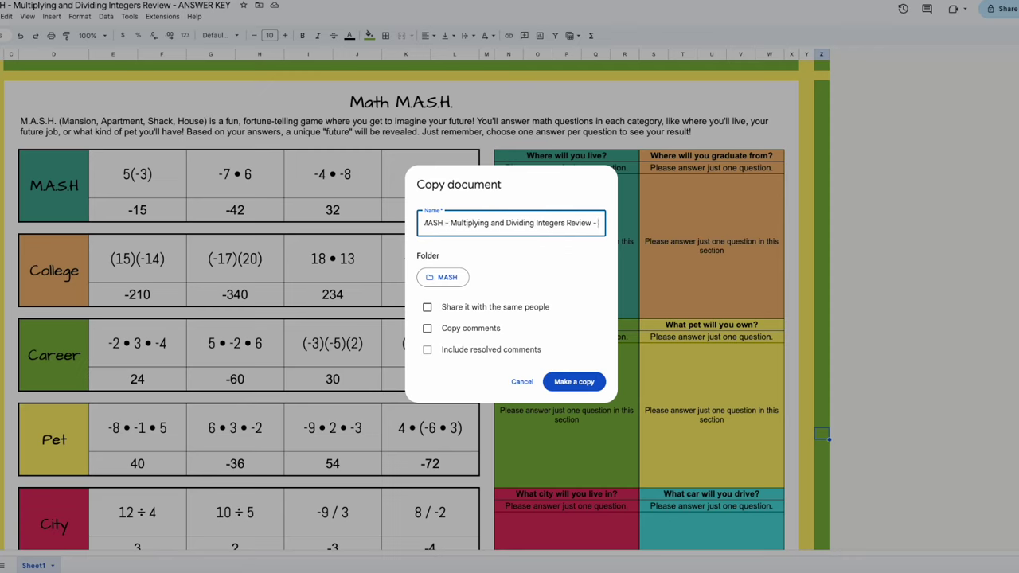
type("ONE POSS")
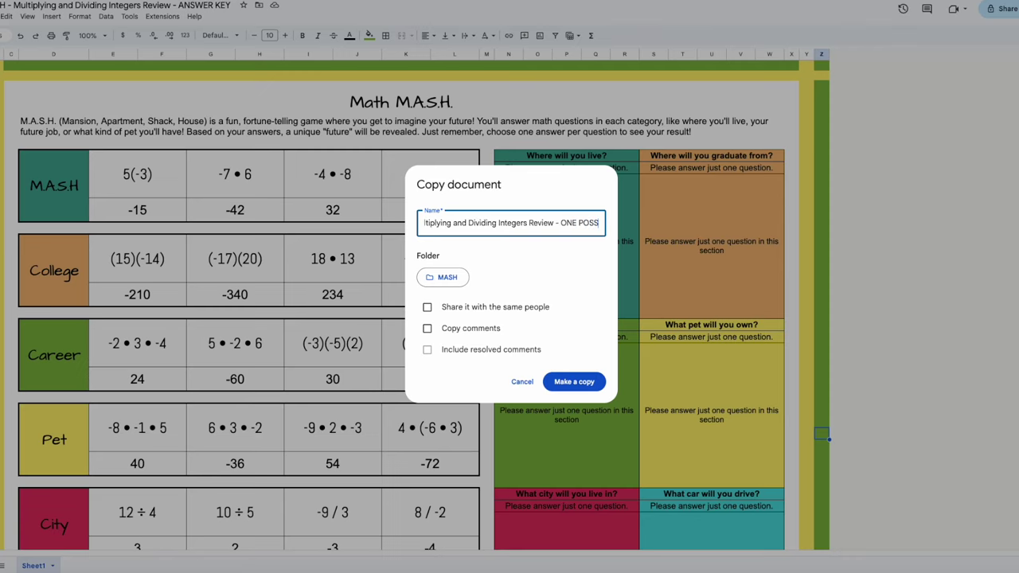
type("IBLE STUDENT ANSWER")
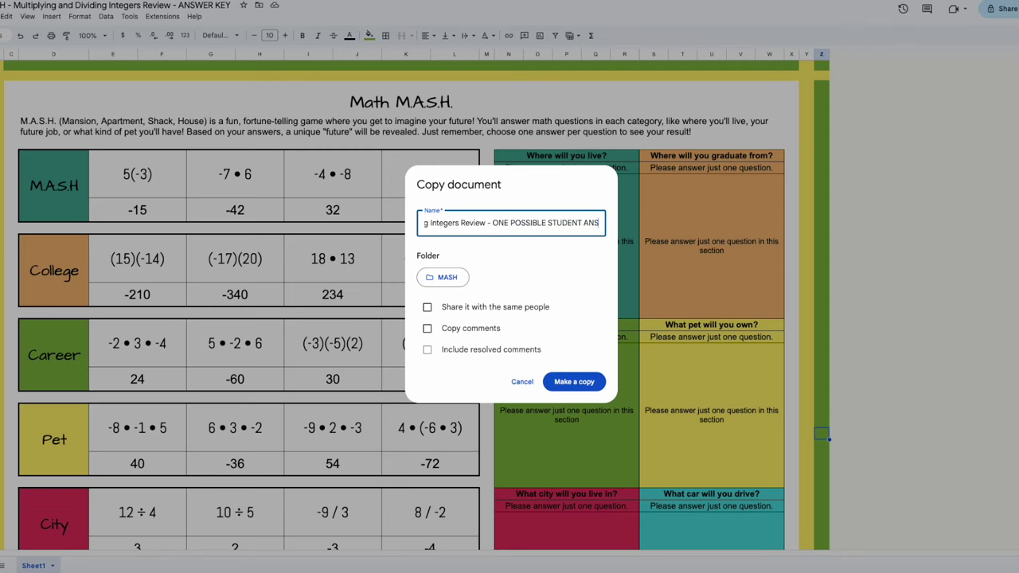
left_click(590, 384)
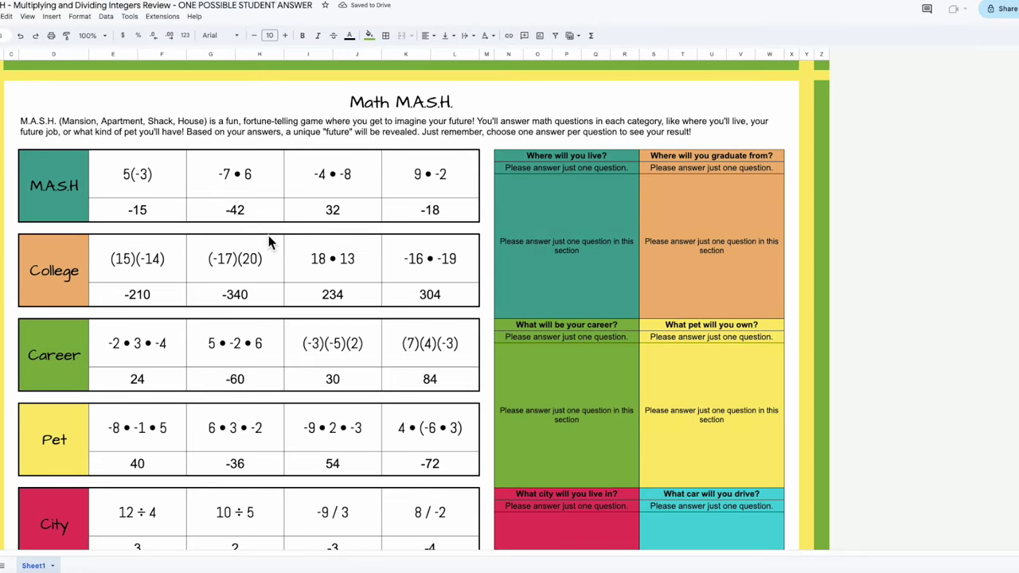
Step: Clear the extra M.A.S.H. answers (-15, 32, -18) and College answers (-340, 234, 304)
left_click(178, 210)
key("Delete")
left_click(351, 212)
key("Delete")
left_click(417, 213)
key("Delete")
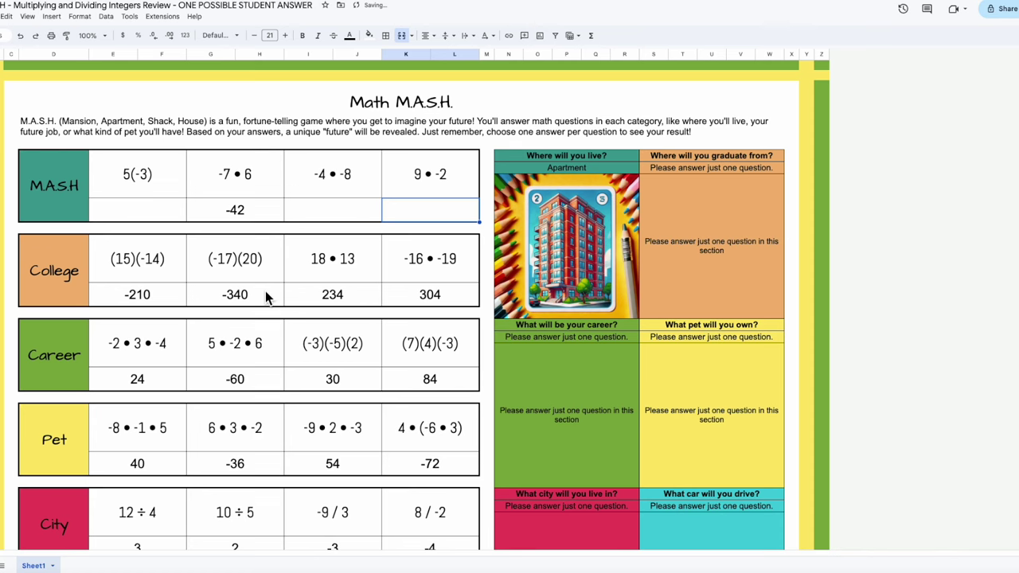
left_click(265, 293)
key("Delete")
left_click(340, 296)
key("Delete")
left_click(468, 301)
key("Delete")
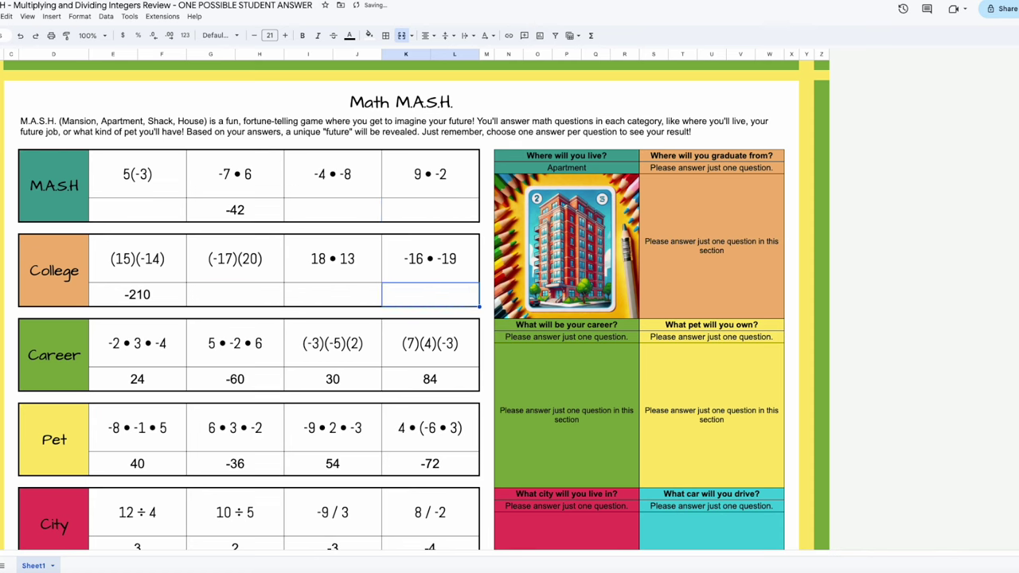
left_click(170, 386)
Step: Clear the extra Career answers (24, -60, 30) and Pet answers (54, -72)
key("Delete")
left_click(273, 391)
key("Delete")
left_click(330, 381)
key("Delete")
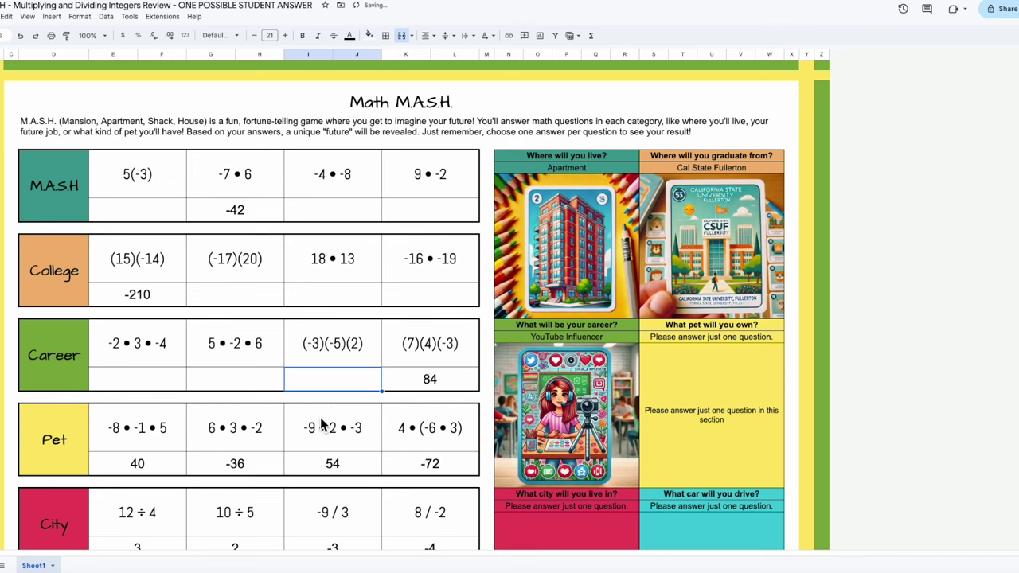
left_click(316, 463)
key("Delete")
left_click(466, 465)
key("Delete")
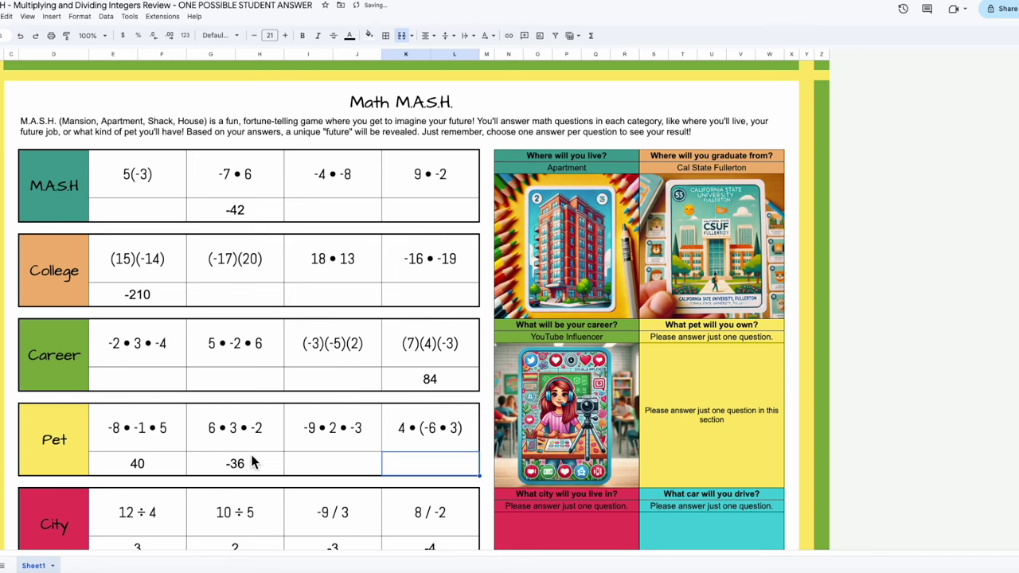
left_click(175, 458)
key("Delete")
Step: Clear City answers 2, -3, -4 and Car answers -5, -12, restoring the Car -4
scroll(294, 450, "down", 1)
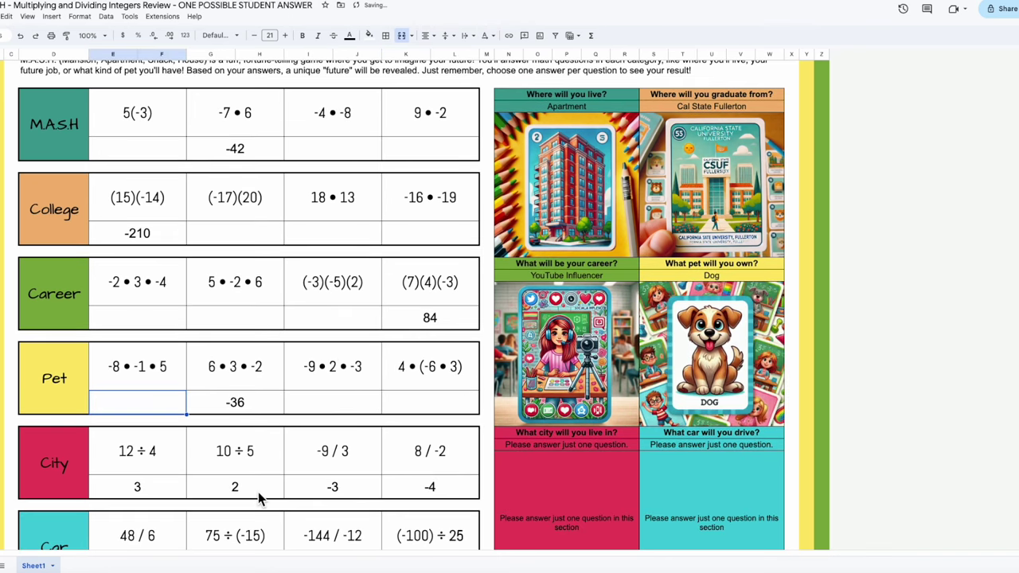
left_click_drag(262, 494, 384, 489)
key("Delete")
scroll(382, 481, "down", 1)
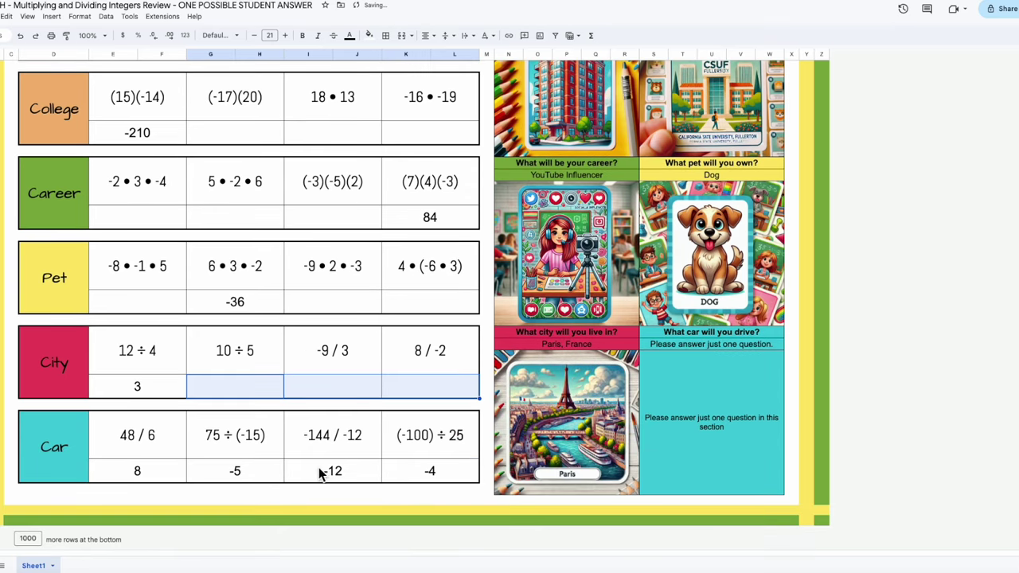
left_click(280, 473)
key("Delete")
left_click(354, 470)
key("Delete")
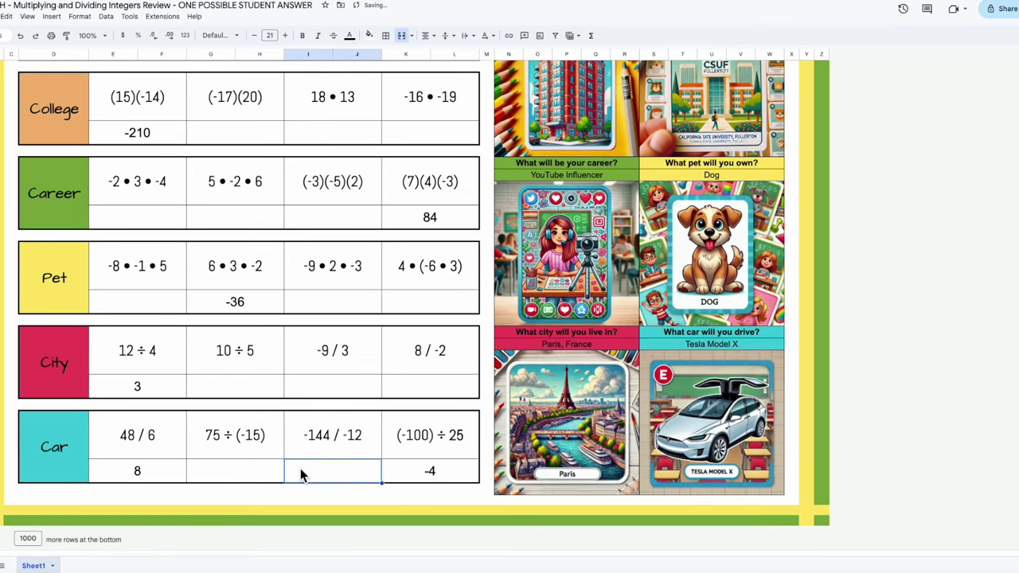
left_click(821, 441)
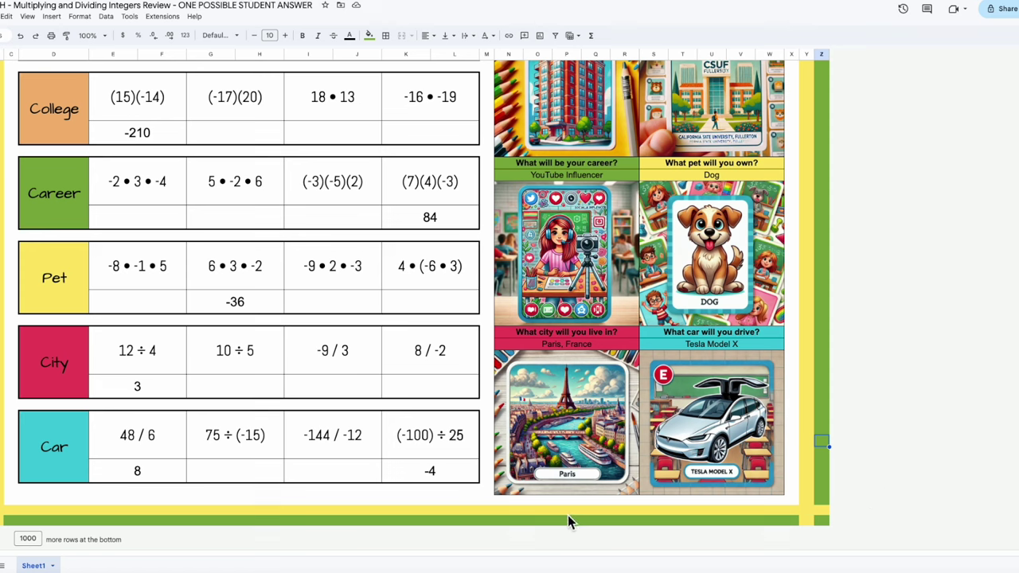
left_click(182, 454)
key("ctrl+z")
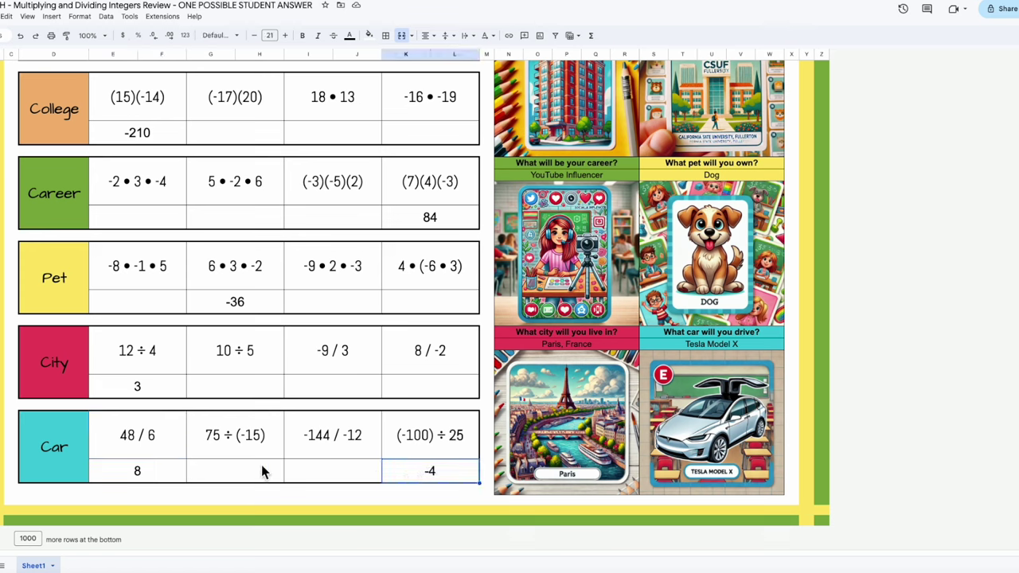
Step: Fix the K46 reference in the car result's COUNTA/IF formula in the student copy
double_click(716, 347)
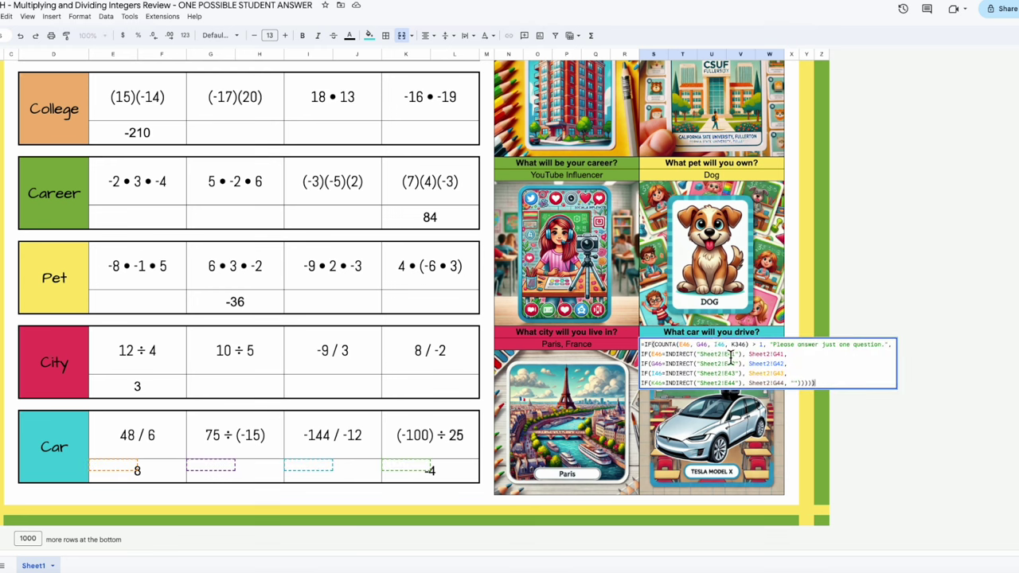
left_click_drag(760, 344, 778, 353)
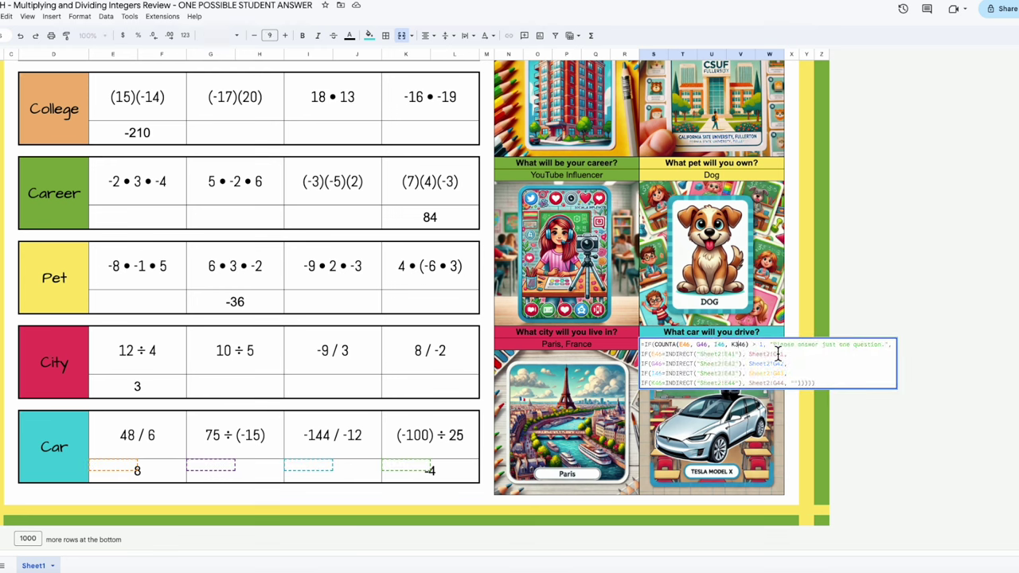
left_click(734, 345)
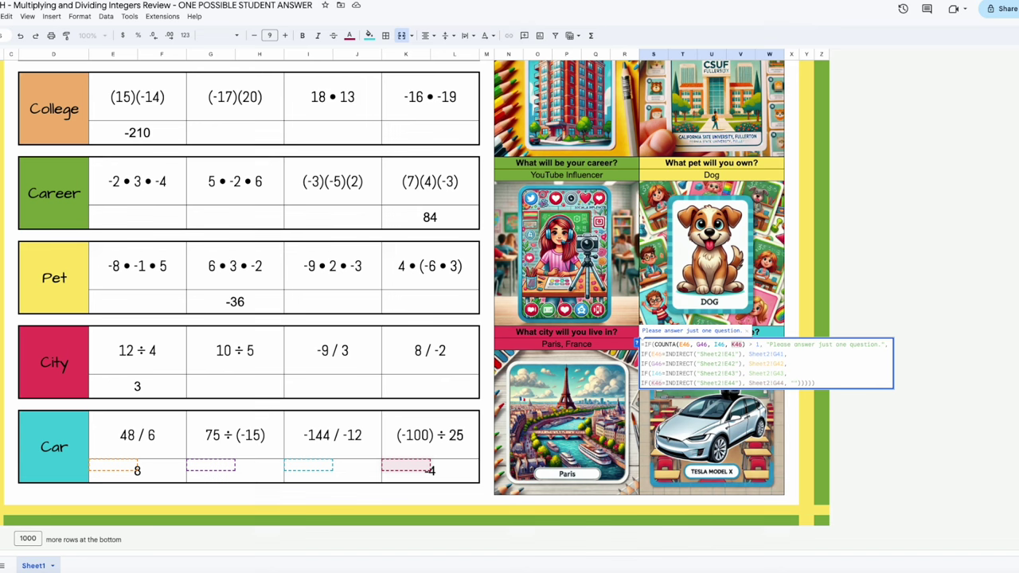
key("Return")
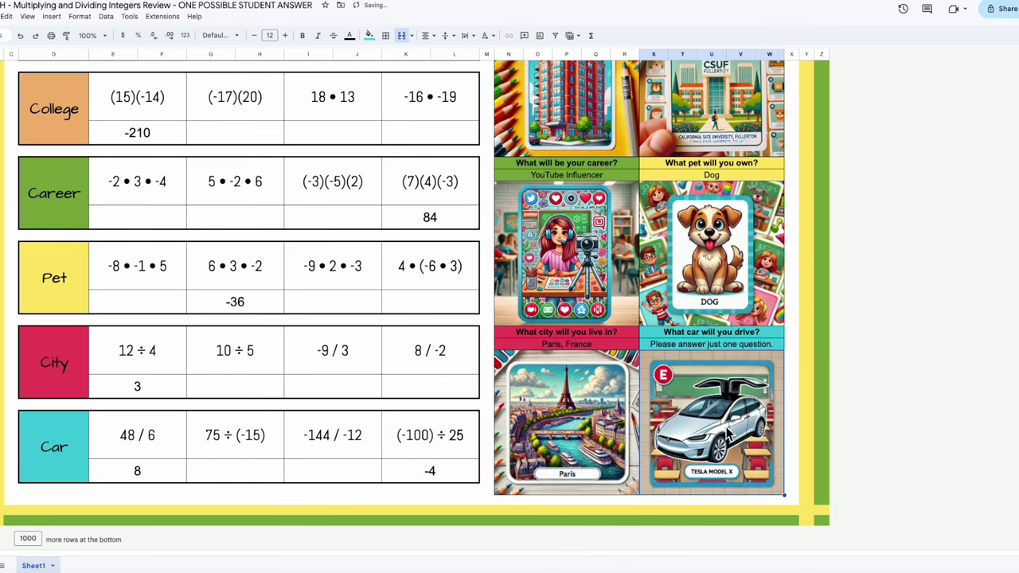
double_click(737, 403)
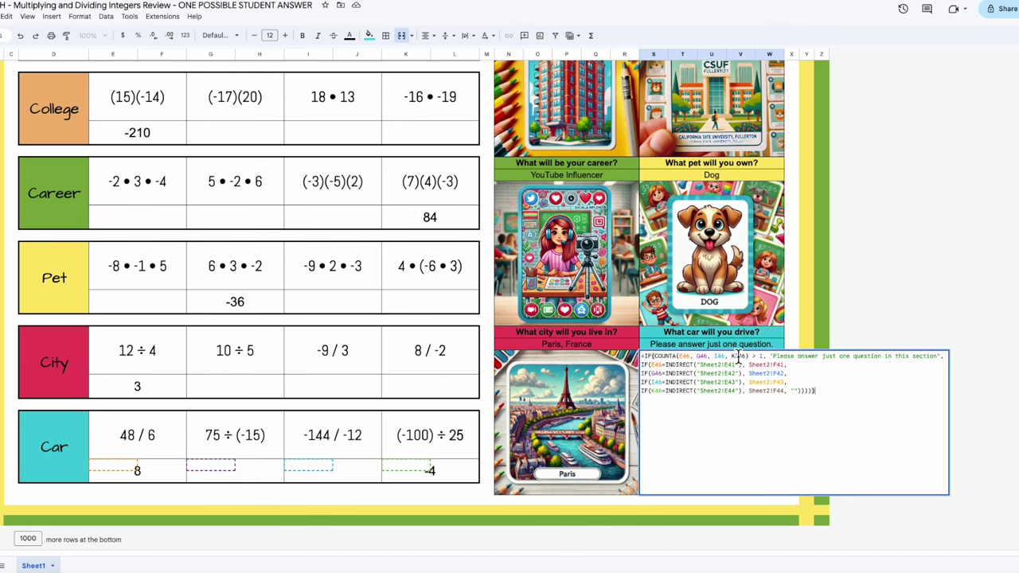
left_click(739, 357)
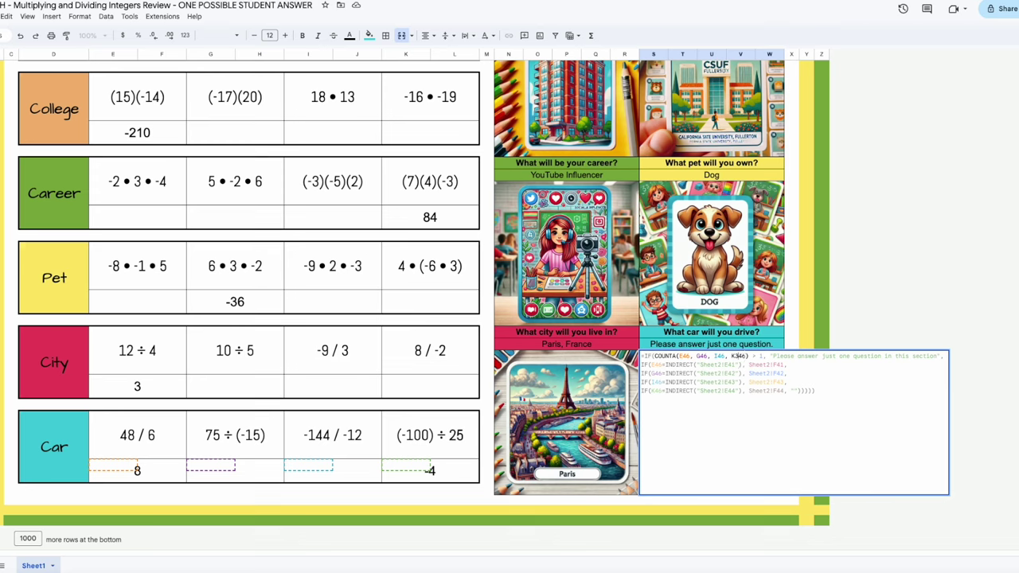
left_click(733, 356)
key("Return")
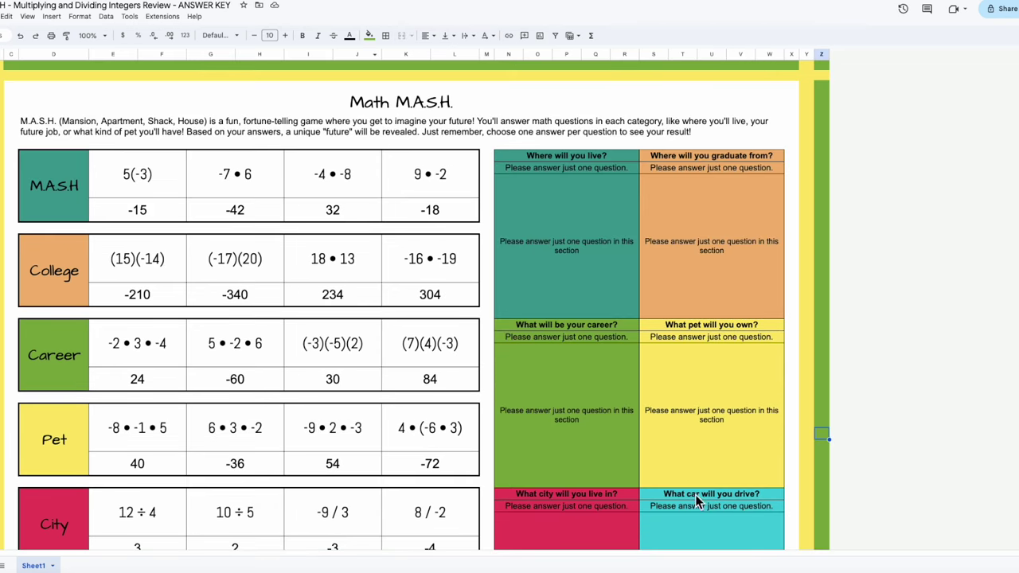
Step: Check the answer key's car result formula, leaving its K46 reference unchanged
double_click(694, 504)
left_click(738, 507)
type("3")
key("BackSpace")
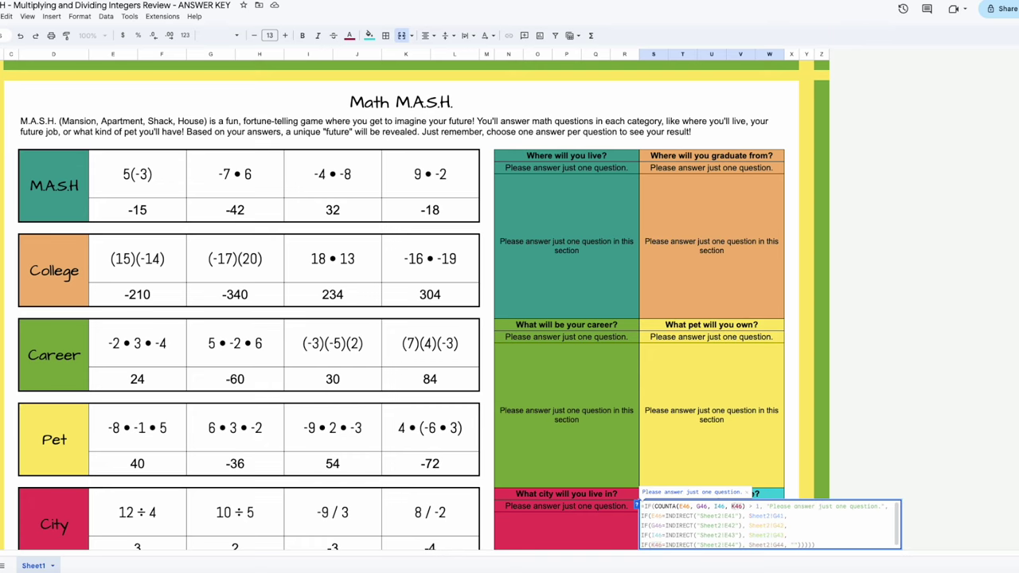
left_click(853, 418)
scroll(754, 437, "down", 3)
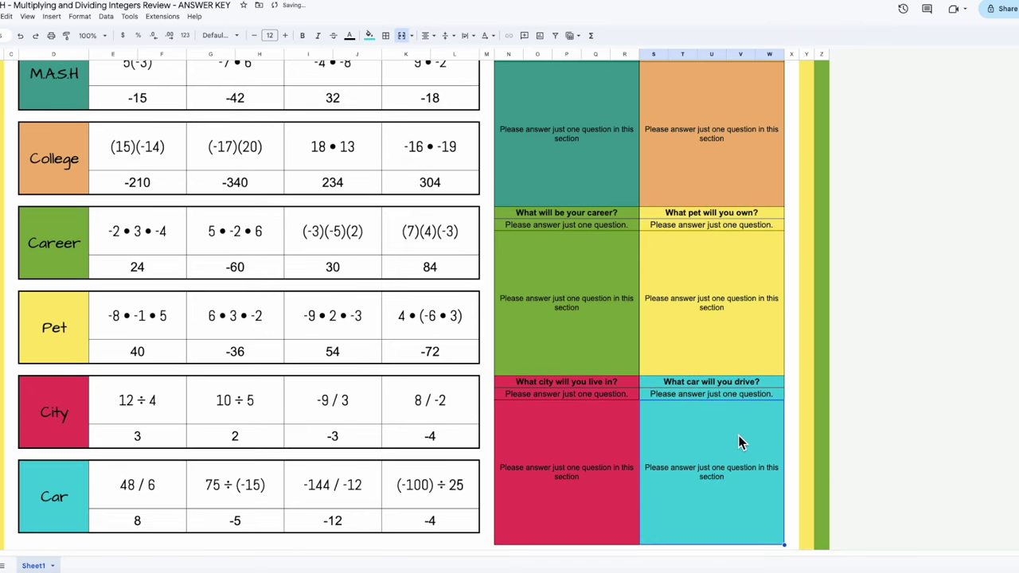
double_click(739, 443)
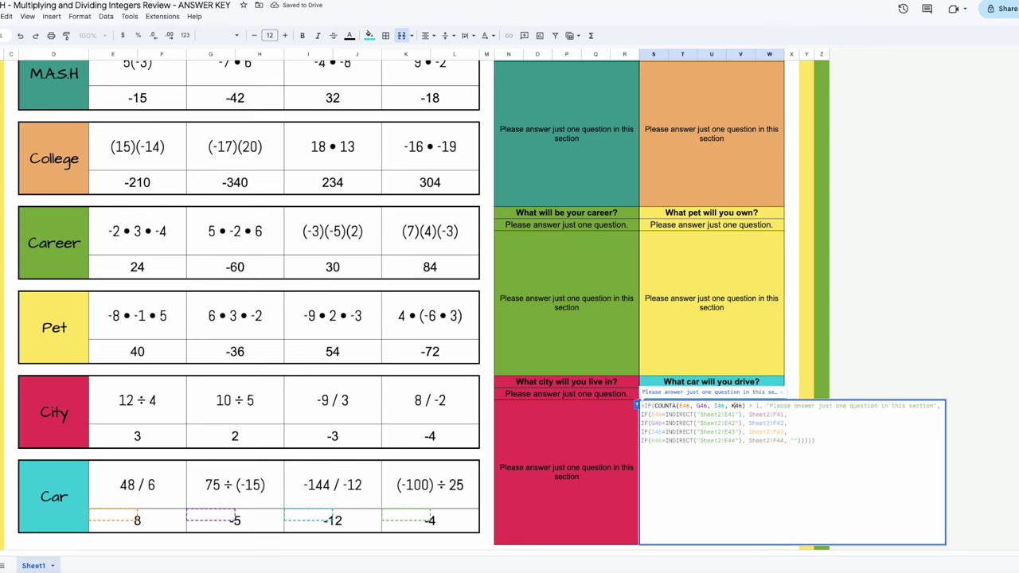
key("Return")
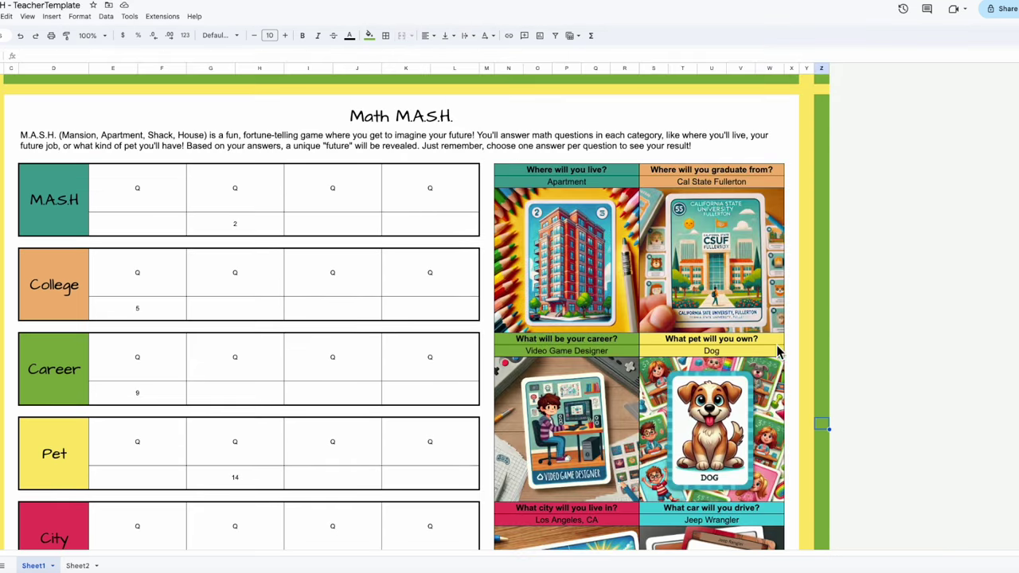
scroll(727, 363, "down", 3)
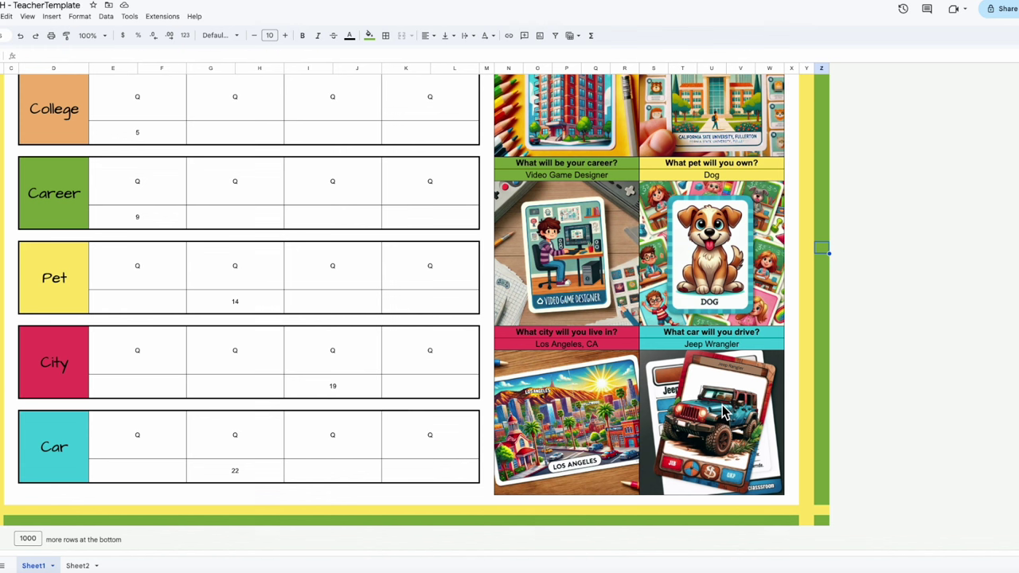
Step: Correct the TeacherTemplate car picture formula from K346 to K46
double_click(731, 345)
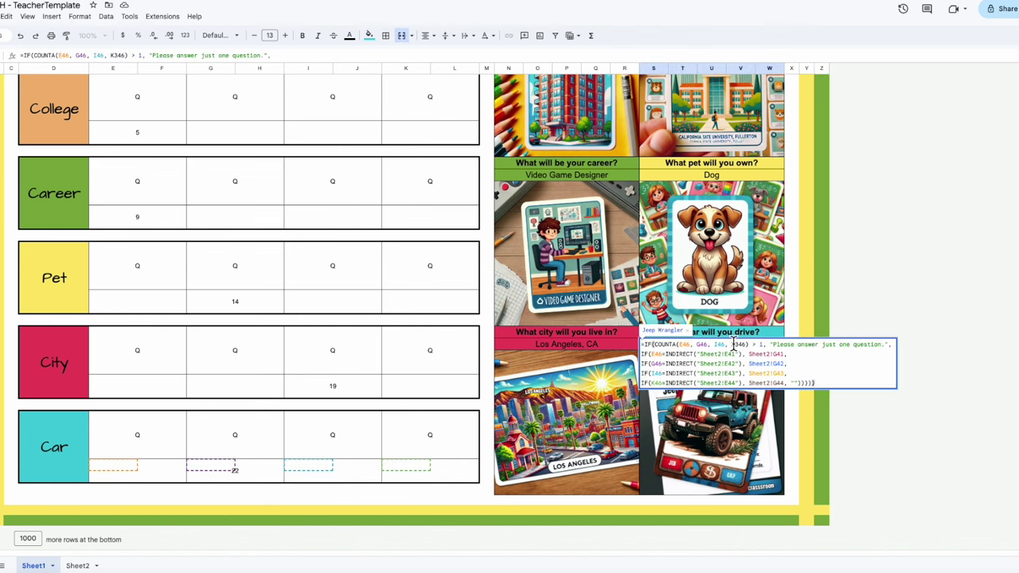
key("Return")
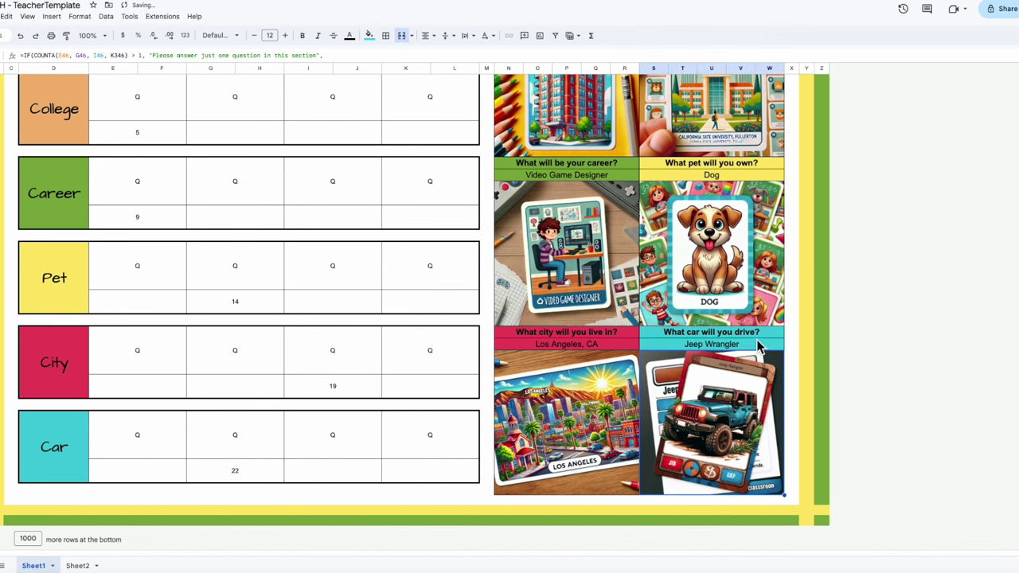
double_click(723, 454)
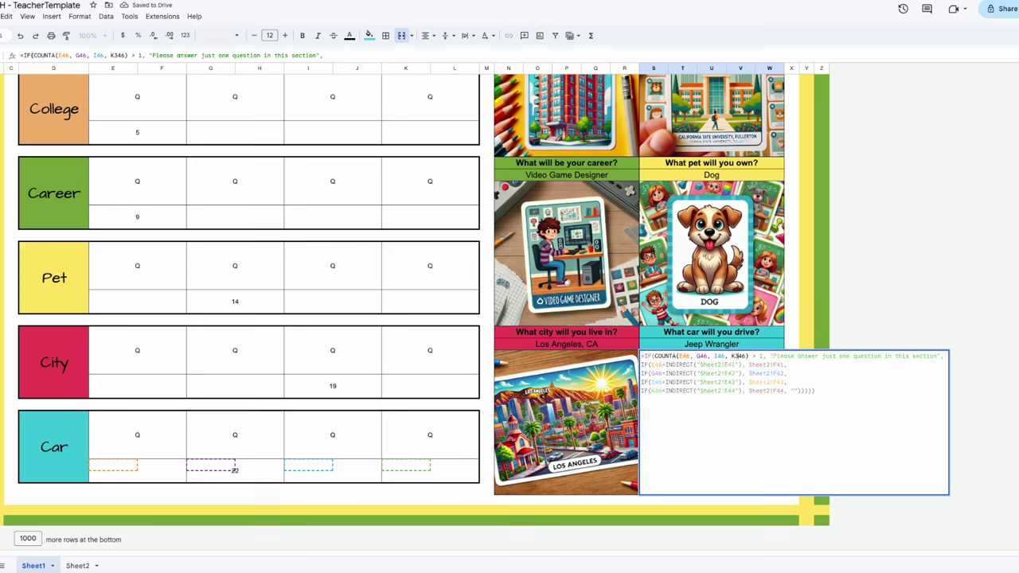
key("BackSpace")
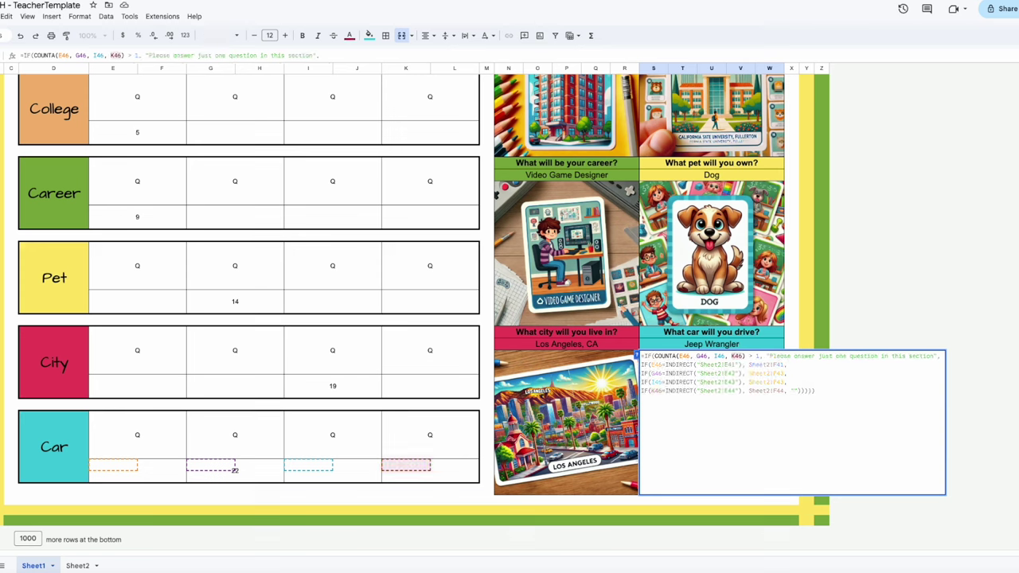
key("Return")
left_click(823, 371)
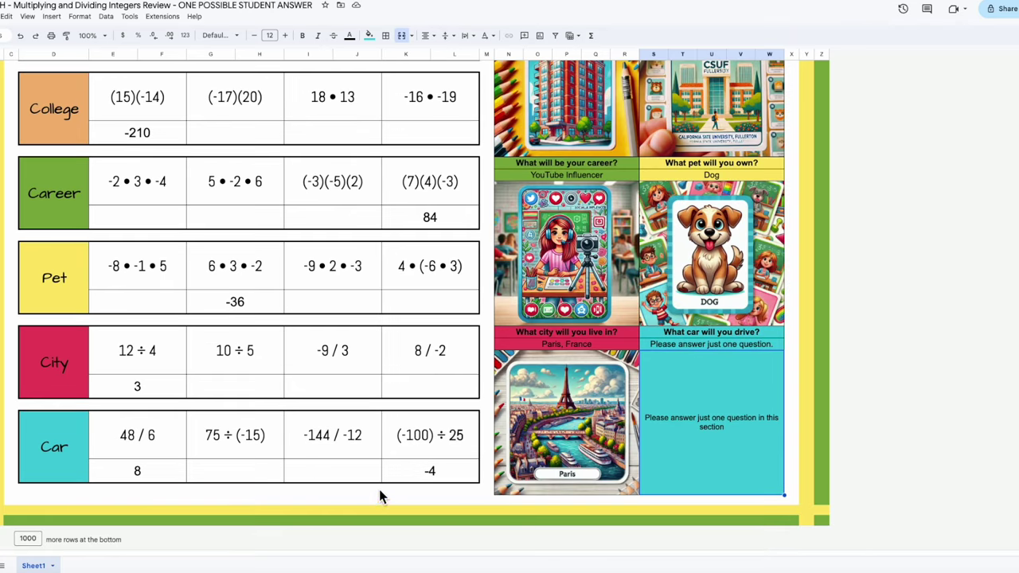
Step: Re-enter -4 and delete the 8 Car answer so only -4 remains in the Car row
left_click(405, 477)
key("Delete")
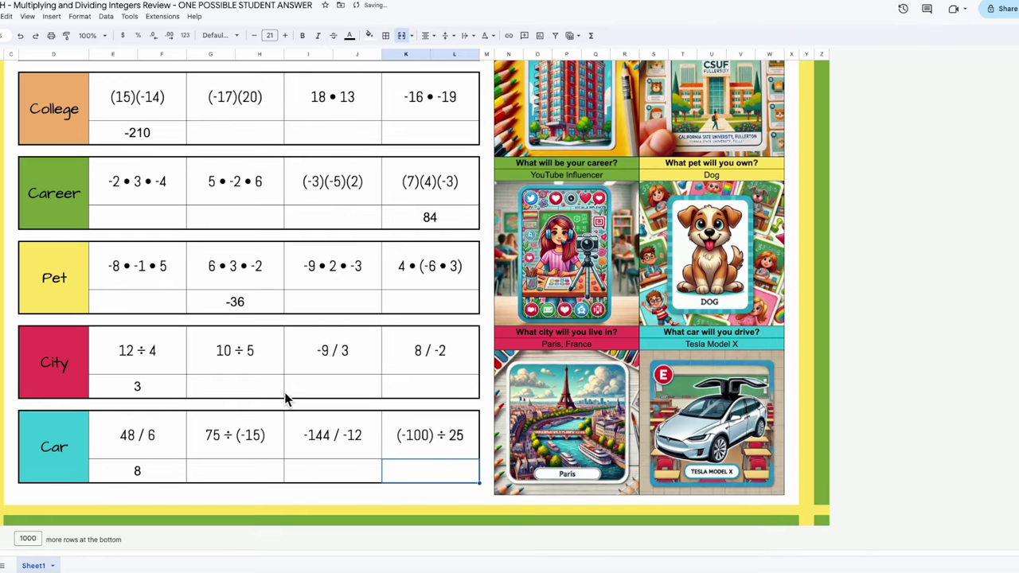
type("-4")
left_click(377, 414)
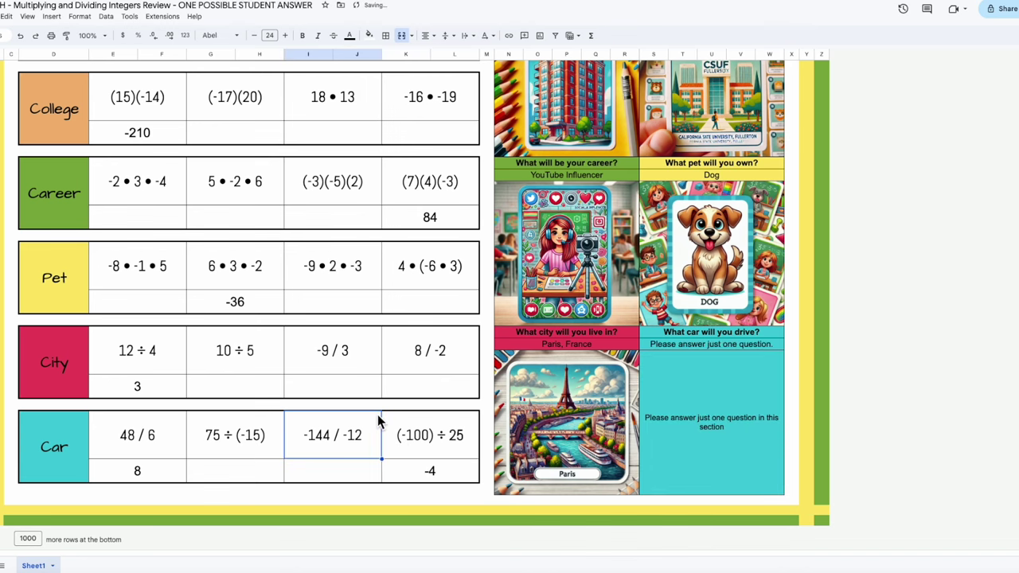
left_click(155, 475)
key("Delete")
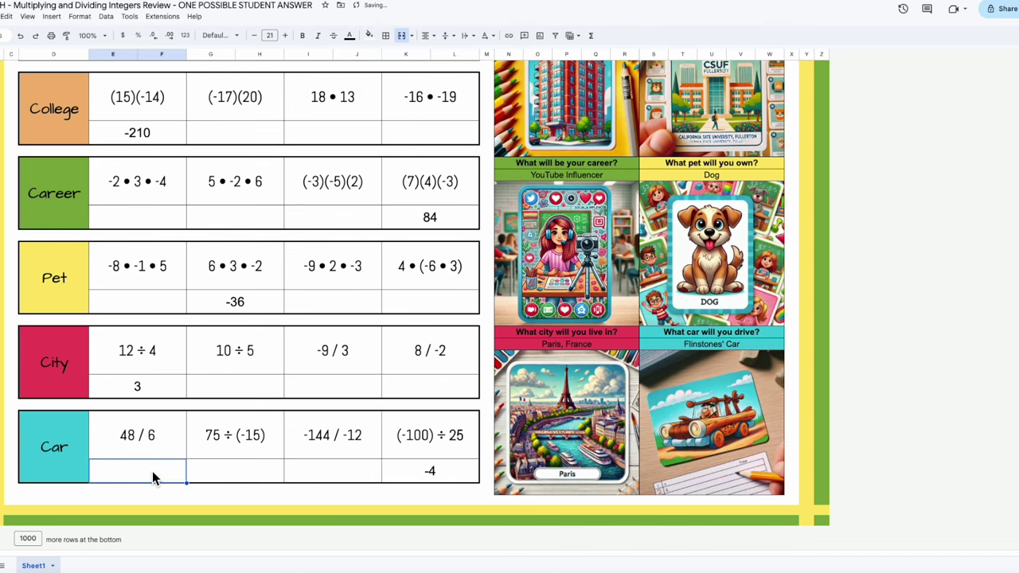
left_click(955, 223)
scroll(918, 289, "up", 1)
scroll(918, 296, "up", 2)
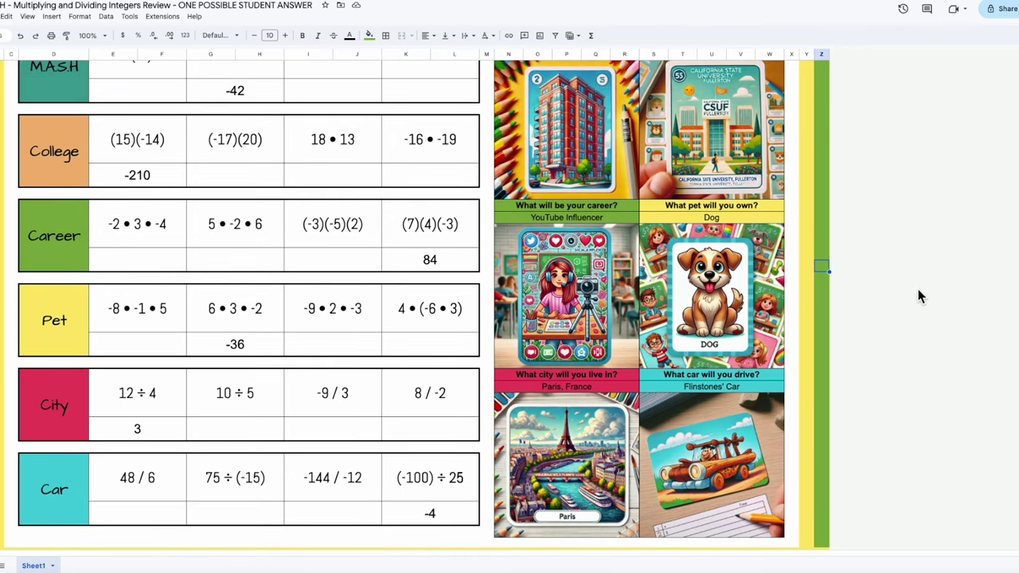
scroll(916, 286, "up", 5)
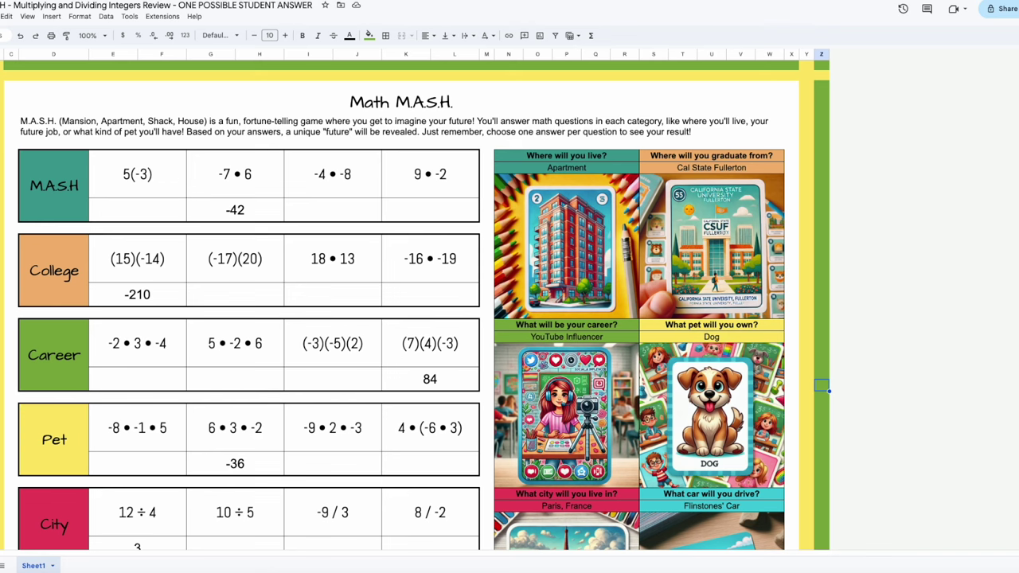
left_click(2, 16)
Step: Start a copy of the workbook and remove the 'Copy of' prefix from its name
left_click(6, 92)
left_click(455, 223)
left_click_drag(454, 223, 372, 218)
key("BackSpace")
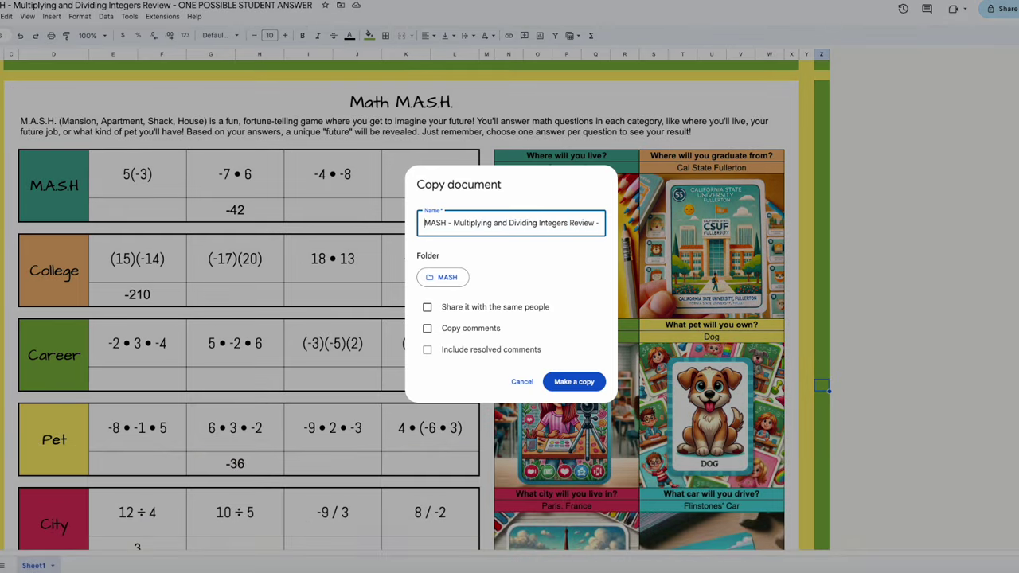
mouse_move(570, 222)
left_mouse_down()
mouse_move(598, 223)
mouse_move(580, 222)
left_mouse_up()
left_click(580, 223)
Step: Replace 'ONE POSSIBLE STUDENT ANSWER' with 'Student Sheet' in the name and create the copy
key("End")
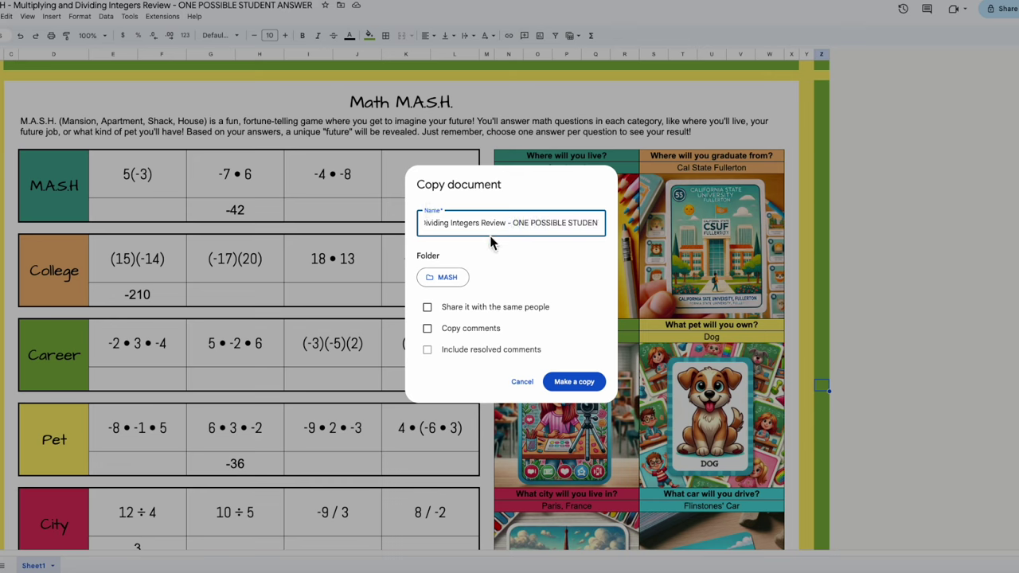
left_click_drag(514, 223, 639, 219)
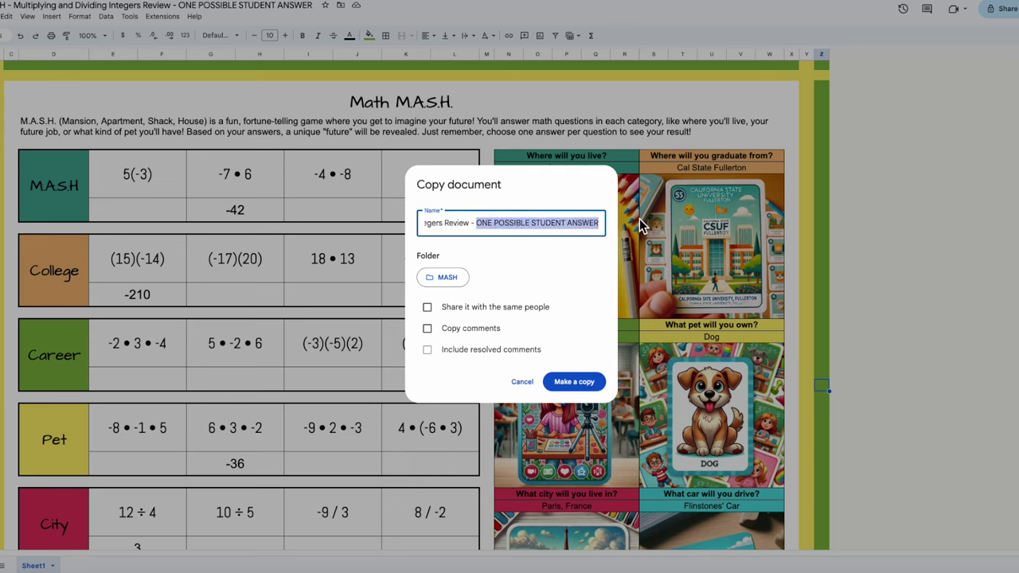
type("Student Ver")
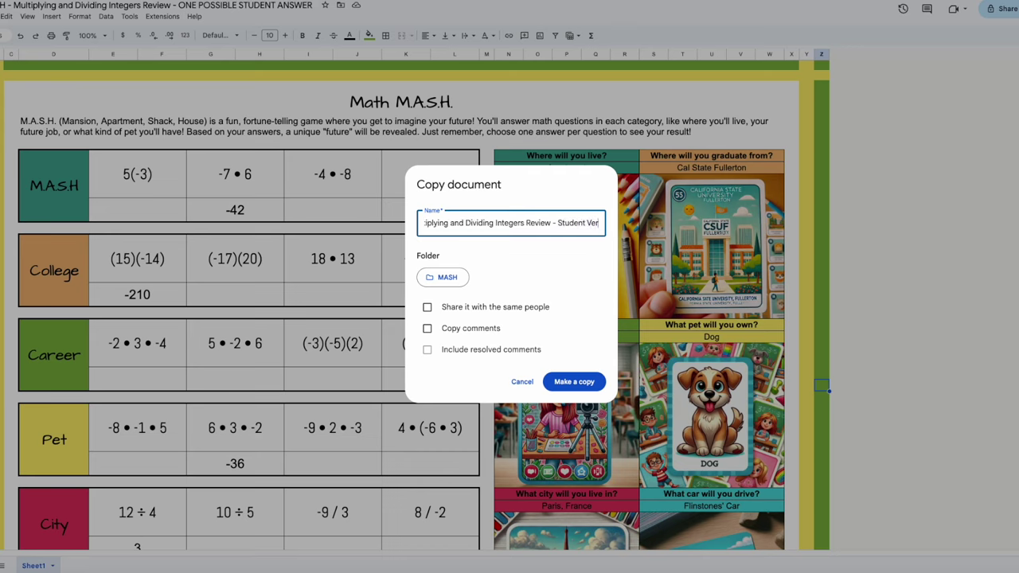
type("sion")
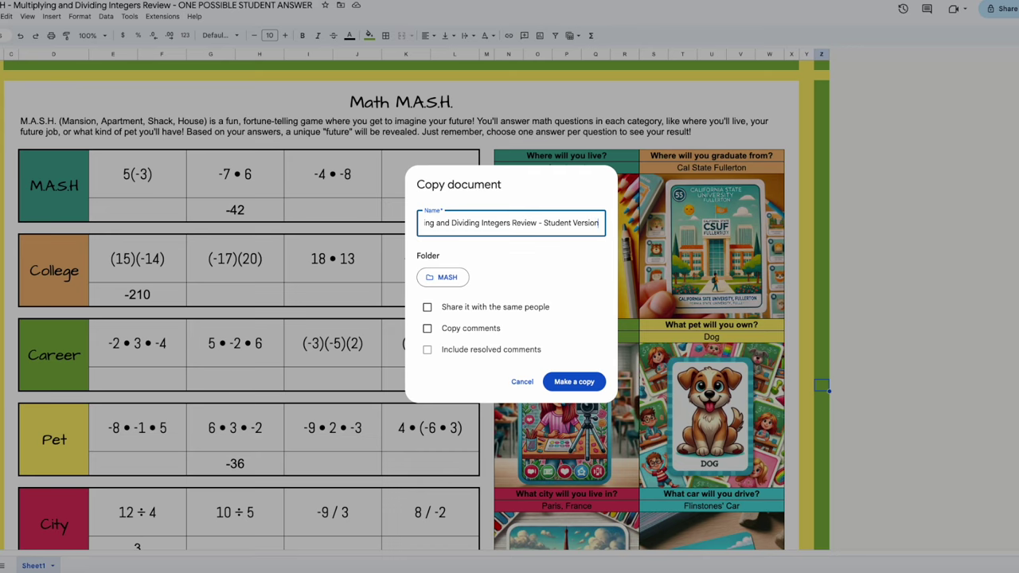
double_click(576, 223)
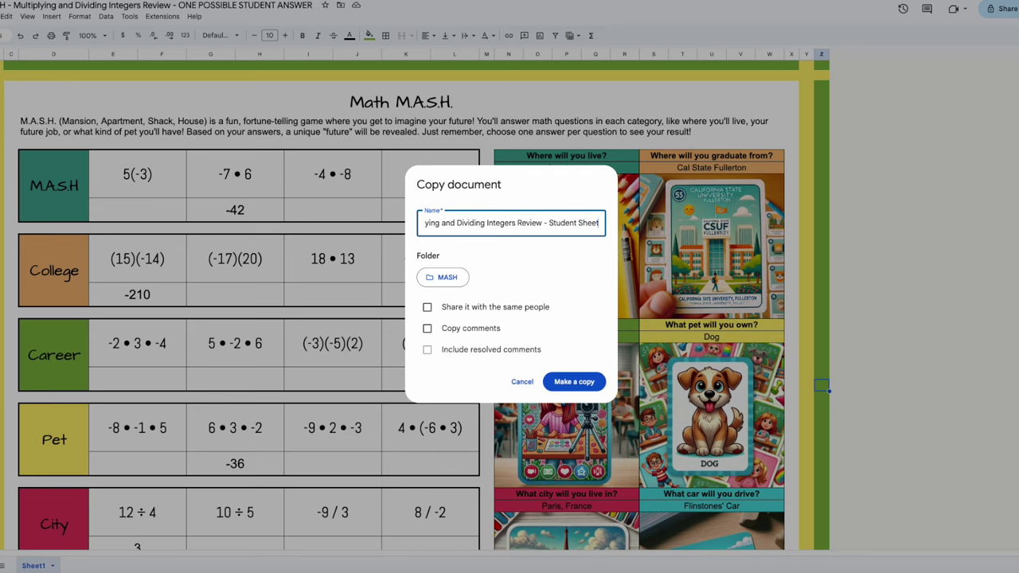
left_click(588, 380)
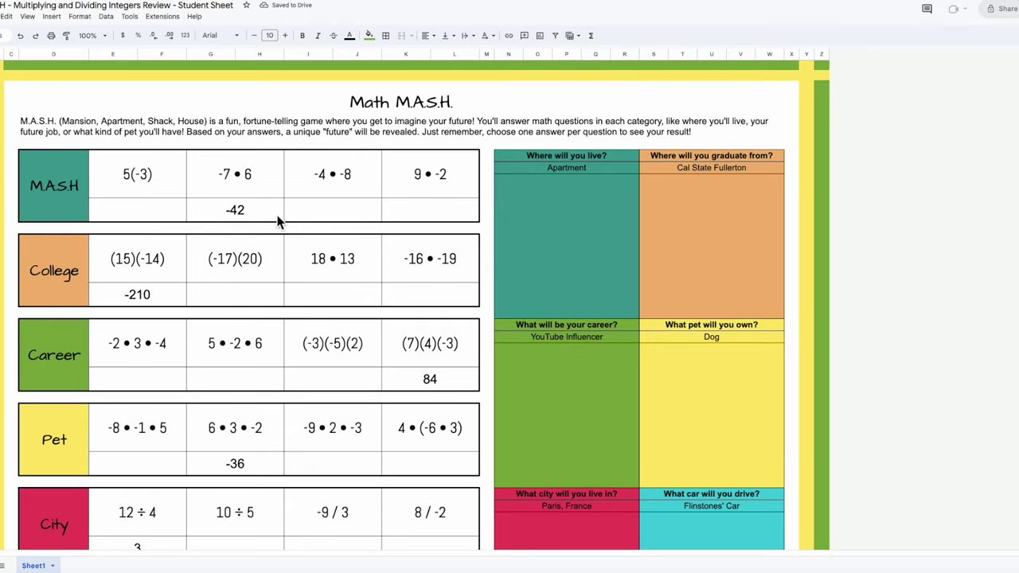
Step: Delete the remaining answers -42, -210, 84, -36, 3 and -4 from every category
left_click(256, 211)
key("Delete")
left_click(182, 288)
key("Delete")
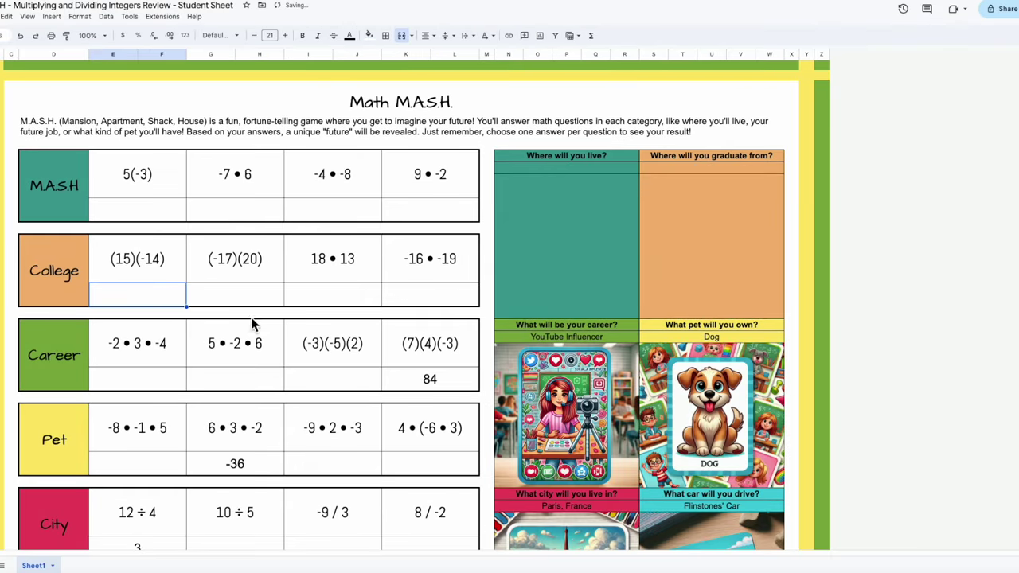
left_click(406, 379)
key("Delete")
left_click(257, 452)
key("Delete")
scroll(279, 455, "down", 2)
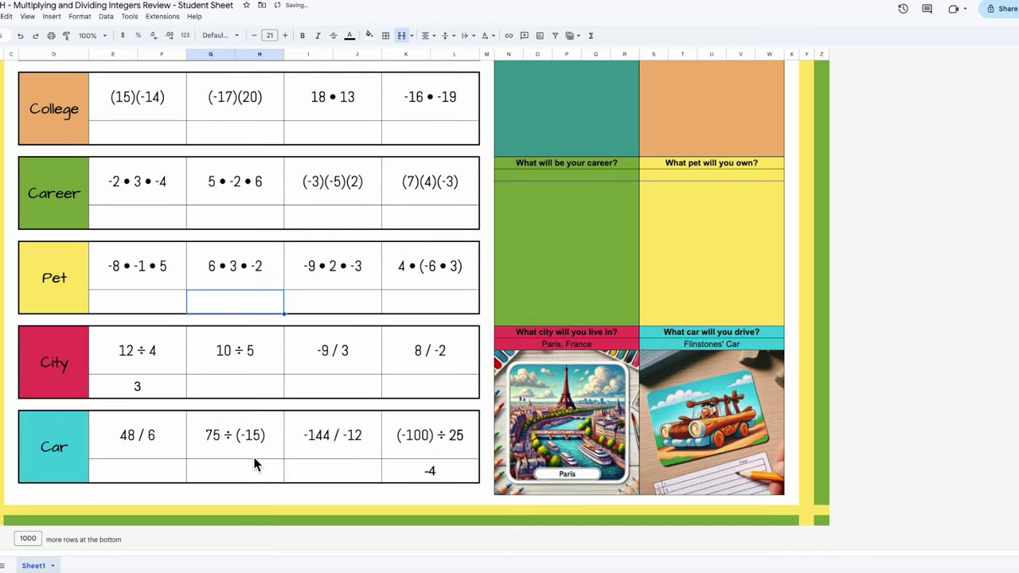
left_click(134, 385)
key("Delete")
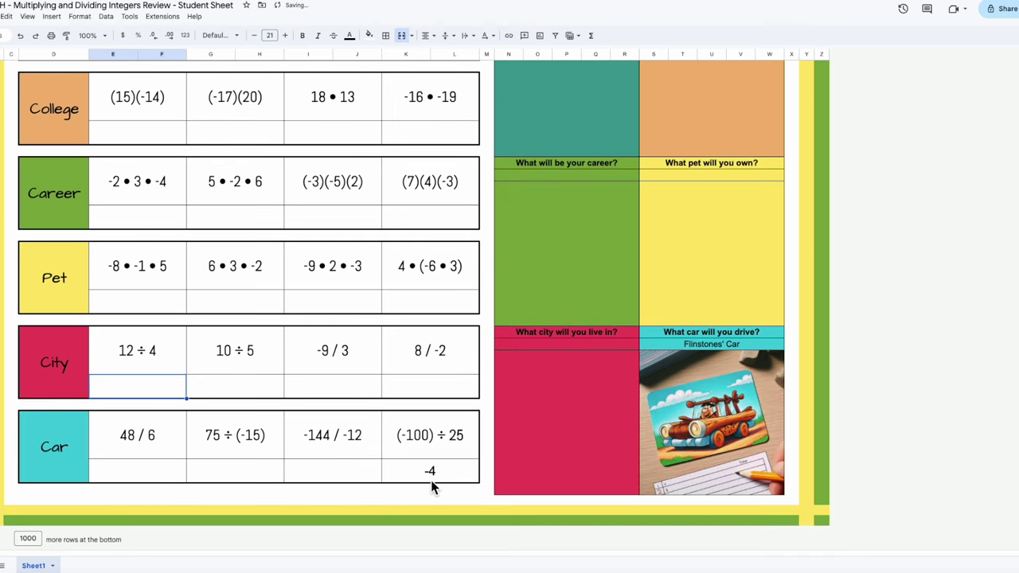
left_click(431, 475)
key("Delete")
left_click(825, 371)
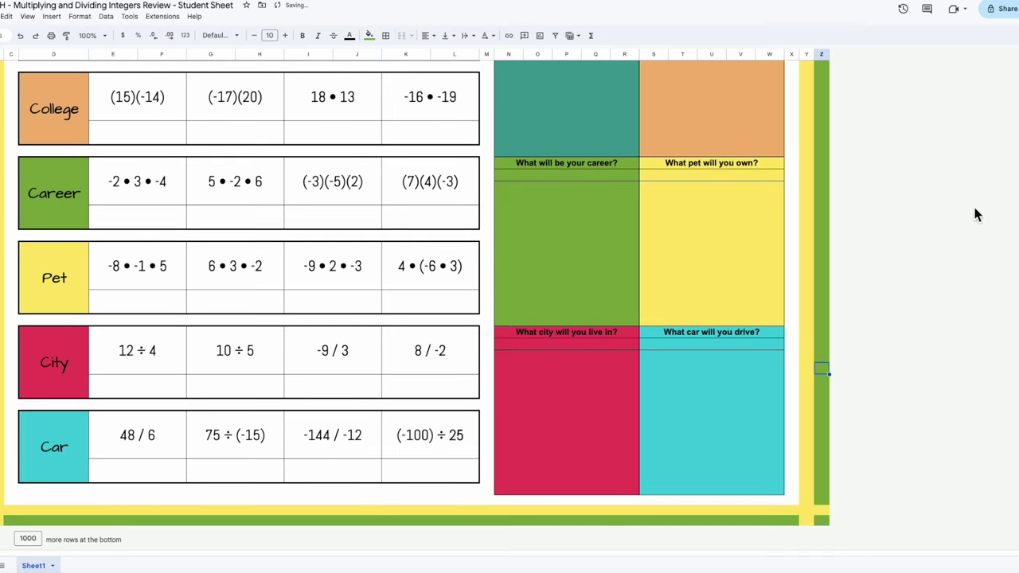
scroll(781, 339, "up", 2)
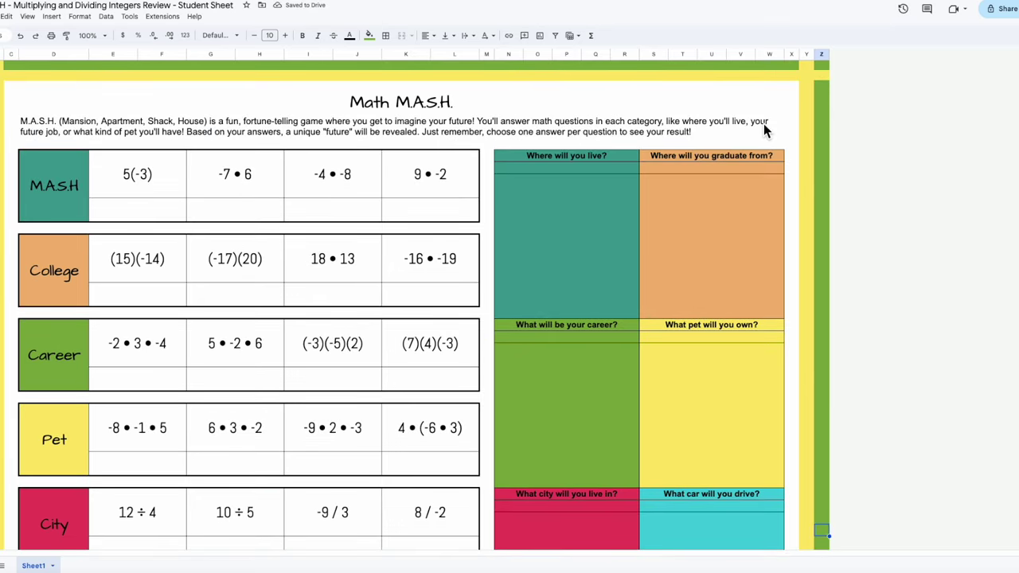